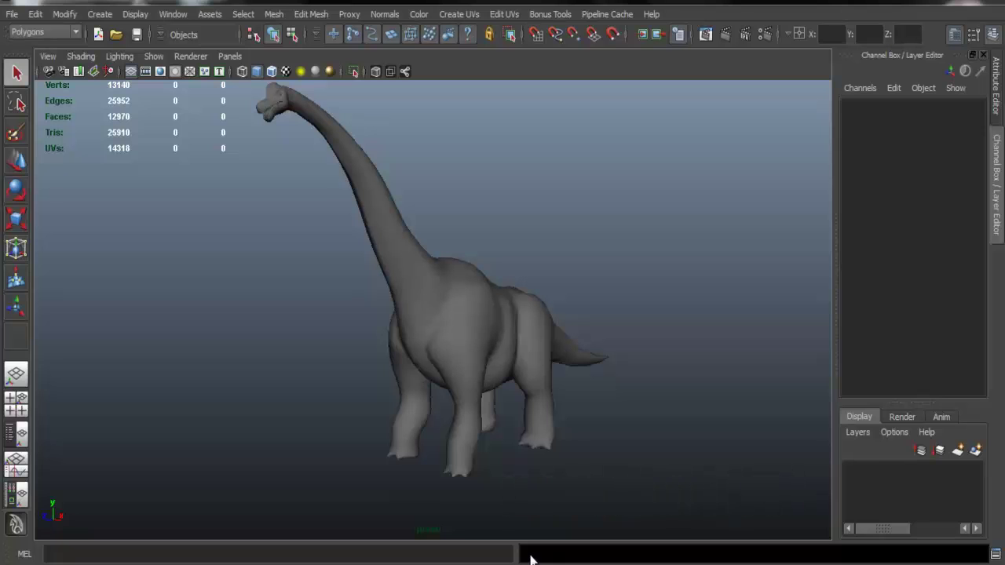
# Examine the dinosaur model from several angles and distances
pyautogui.keyDown('alt'); pyautogui.moveTo(615, 387); pyautogui.dragTo(437, 224); pyautogui.keyUp('alt')
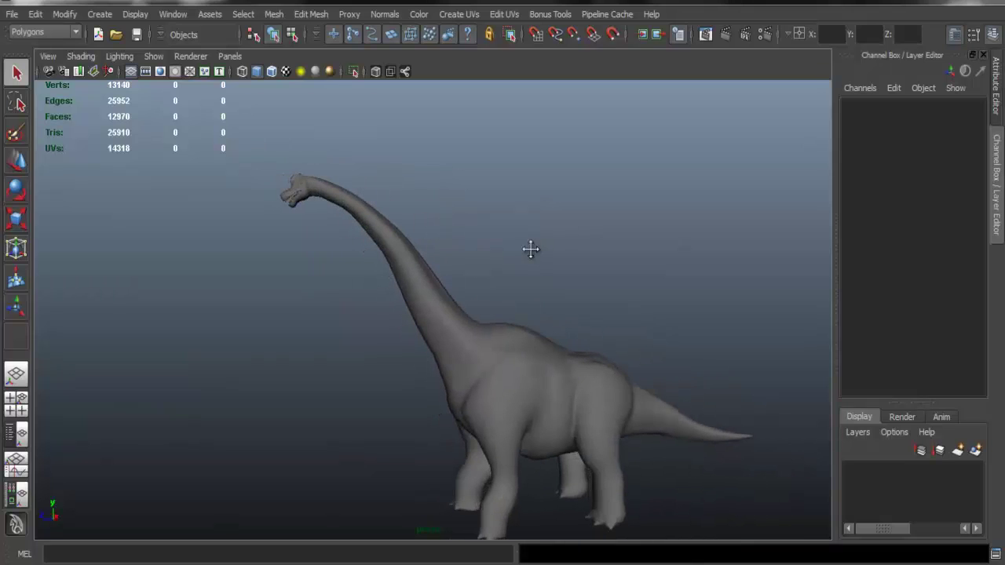
pyautogui.keyDown('alt'); pyautogui.moveTo(536, 249); pyautogui.dragTo(475, 206, button='middle'); pyautogui.keyUp('alt')
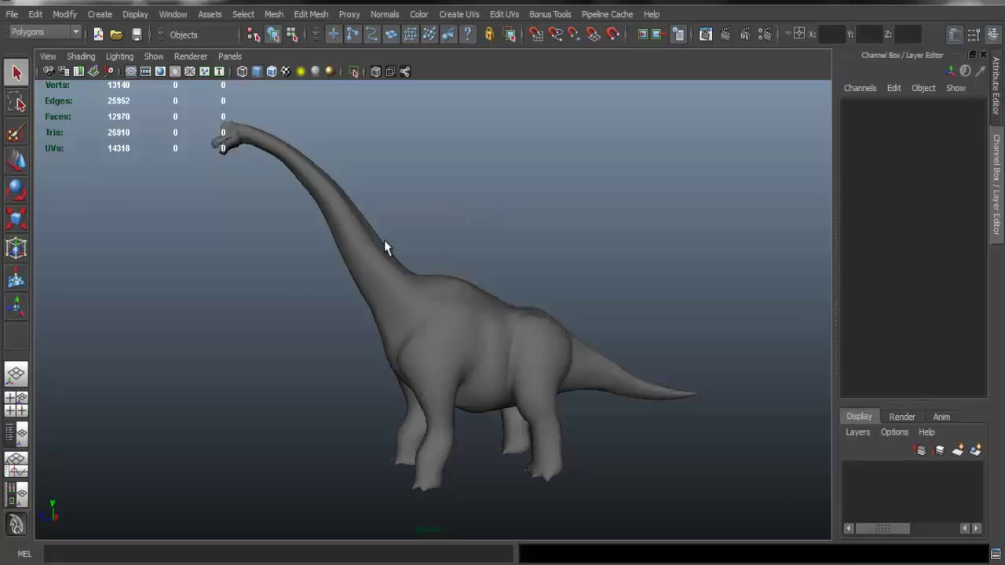
pyautogui.keyDown('alt'); pyautogui.moveTo(354, 225); pyautogui.dragTo(374, 204); pyautogui.keyUp('alt')
pyautogui.click(307, 198)
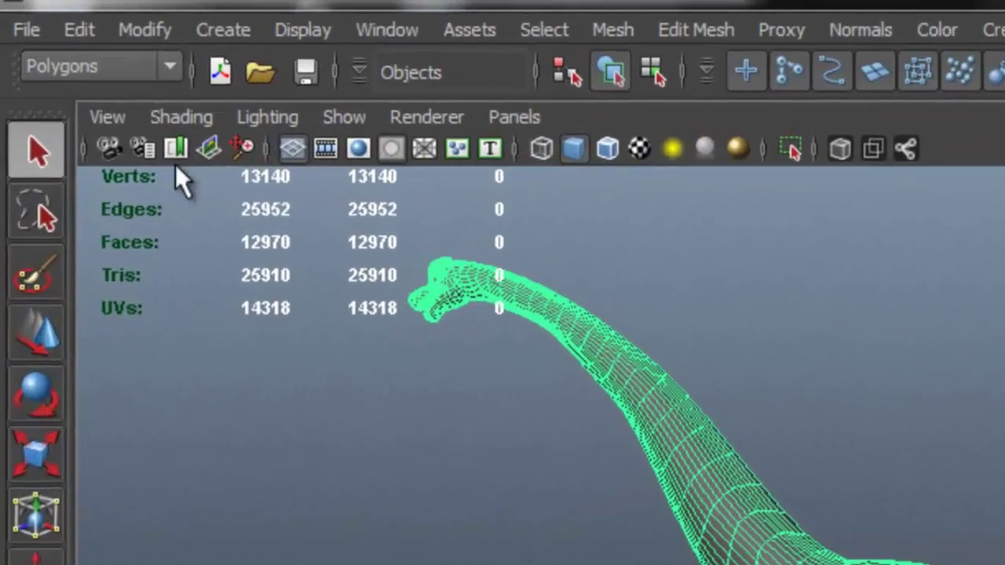
pyautogui.click(16, 20)
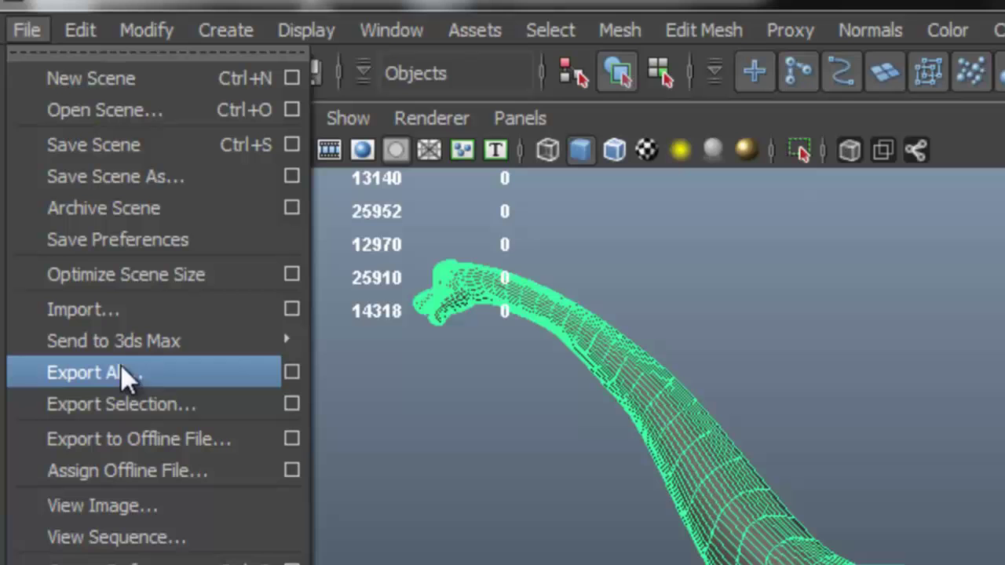
pyautogui.click(899, 429)
pyautogui.keyDown('alt'); pyautogui.moveTo(896, 427); pyautogui.dragTo(1004, 447); pyautogui.keyUp('alt')
pyautogui.scroll(-6, 539, 230)
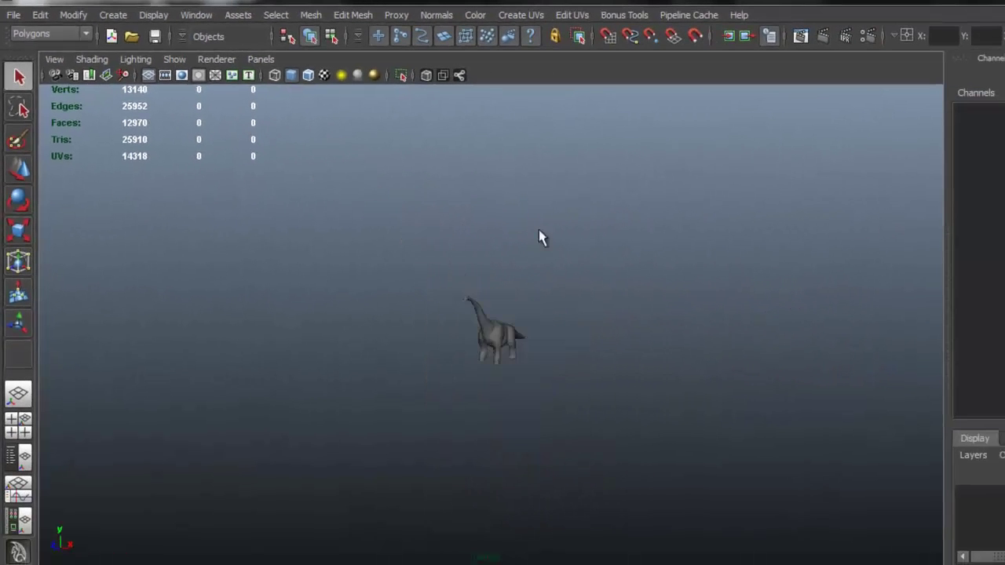
pyautogui.scroll(6, 540, 237)
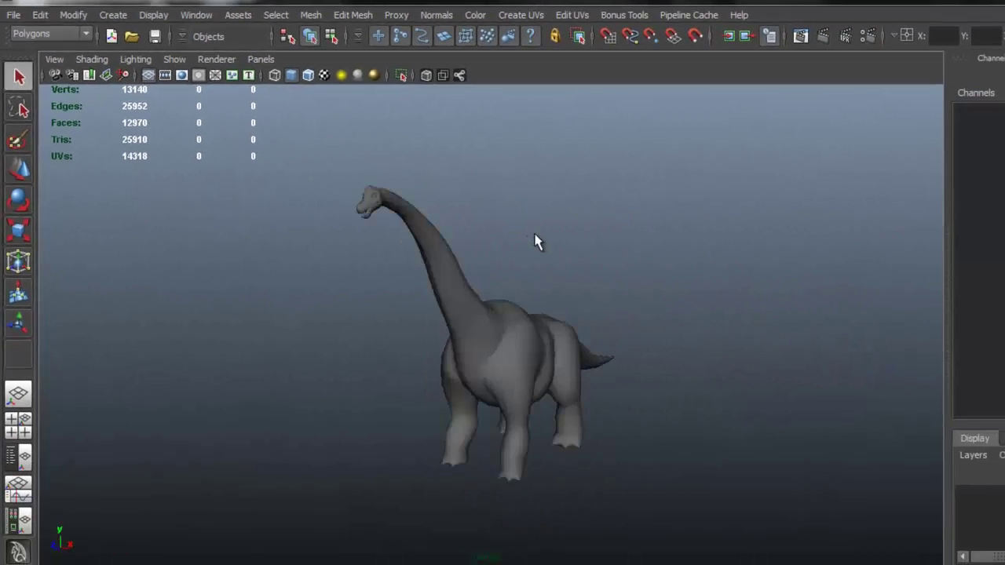
pyautogui.keyDown('alt'); pyautogui.moveTo(557, 251); pyautogui.dragTo(398, 219); pyautogui.keyUp('alt')
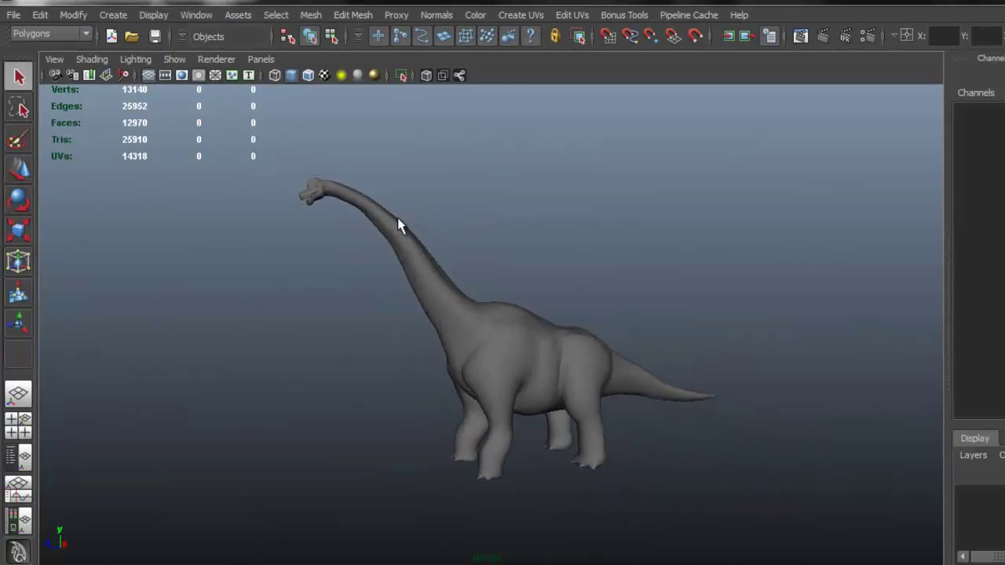
# Select the whole dinosaur mesh and check which file types are offered for exporting the selection
pyautogui.moveTo(238, 214); pyautogui.dragTo(820, 488)
pyautogui.keyDown('alt'); pyautogui.moveTo(609, 354); pyautogui.dragTo(538, 301); pyautogui.keyUp('alt')
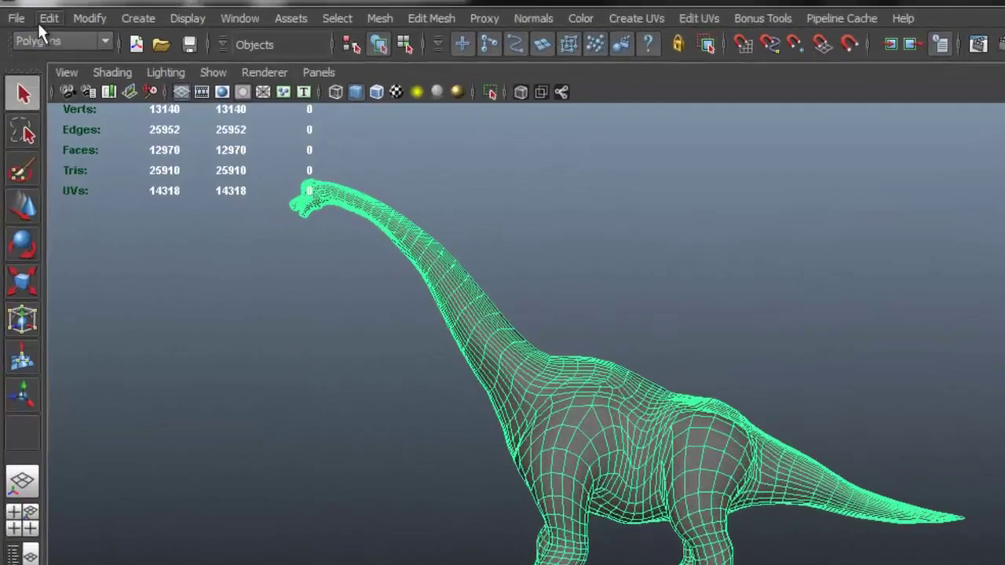
pyautogui.click(17, 18)
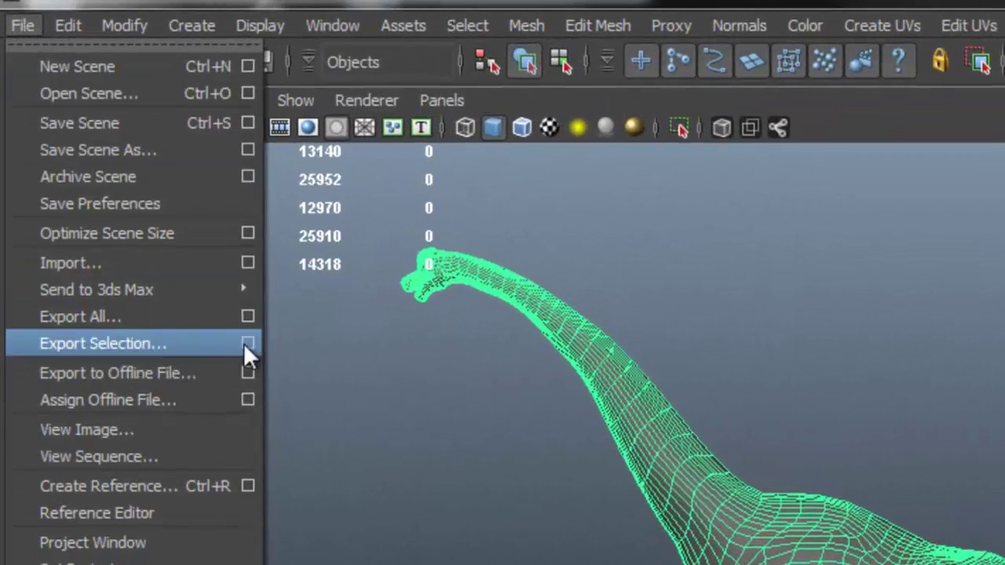
pyautogui.click(182, 344)
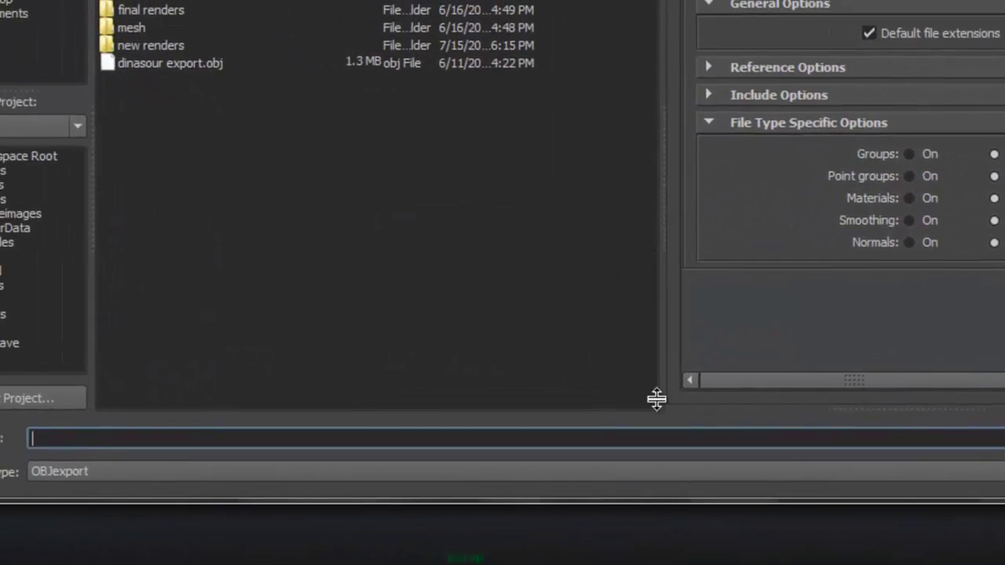
pyautogui.click(816, 474)
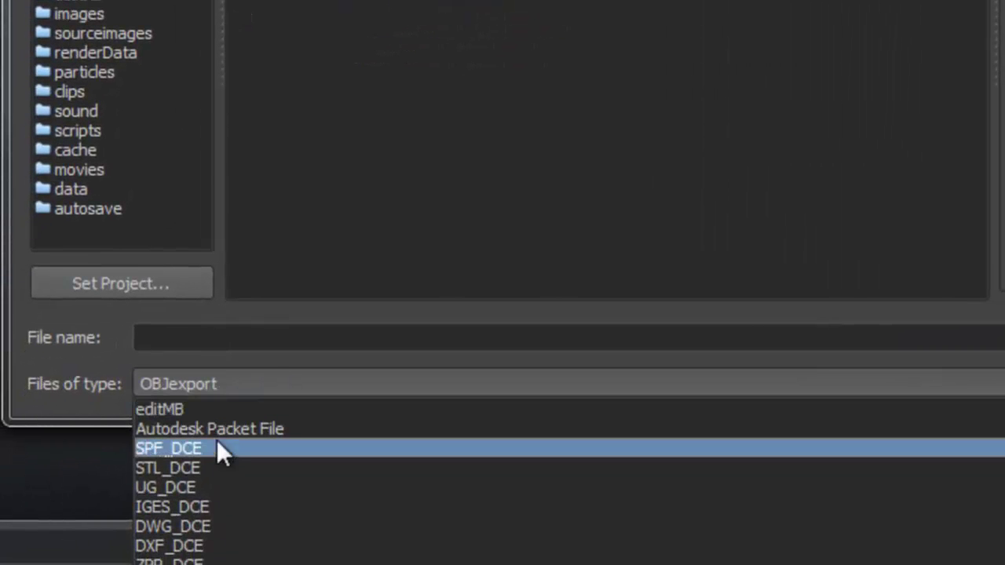
pyautogui.scroll(-1, 218, 449)
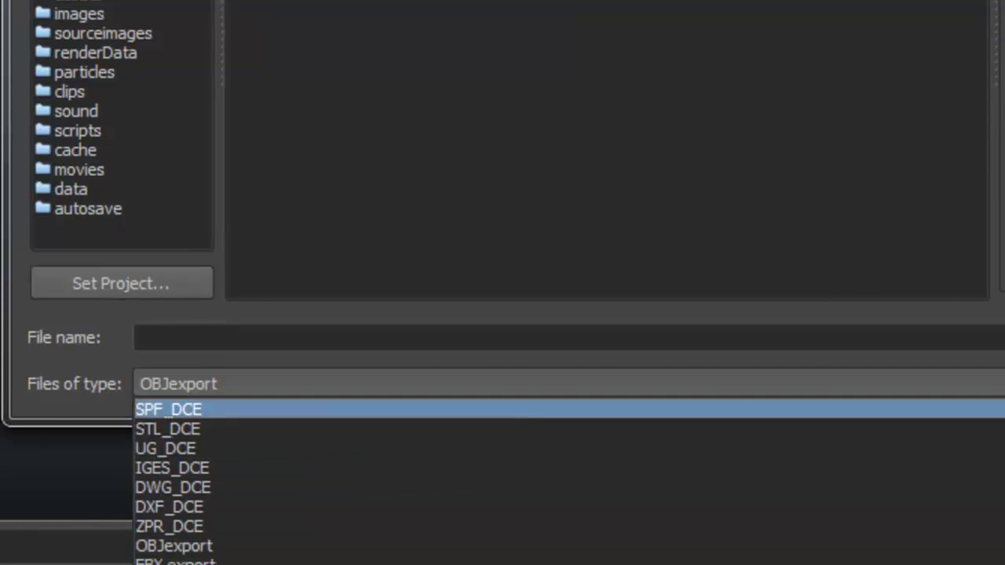
pyautogui.press('Escape')
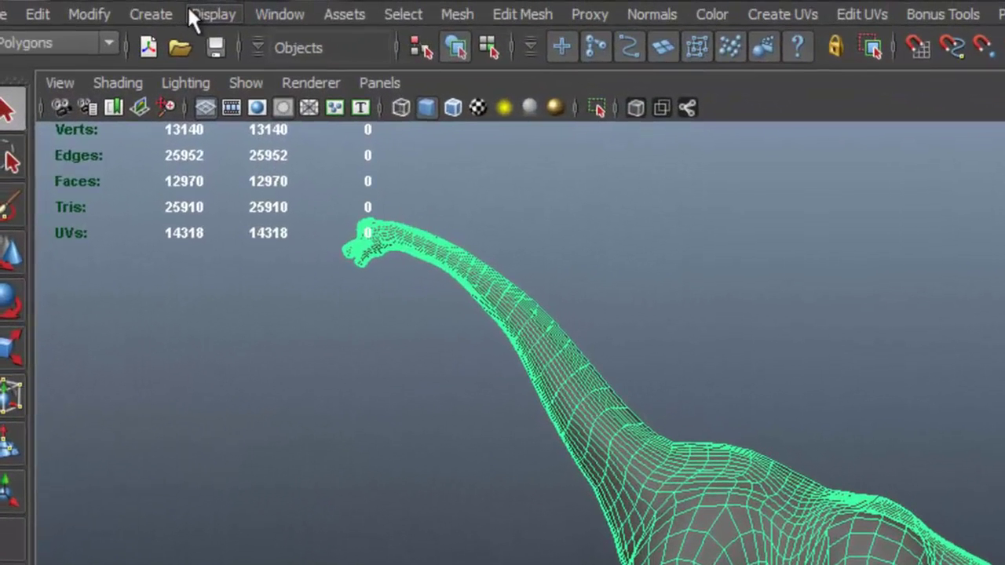
# Check in the Plug-in Manager whether objExport.mll is loaded and set to auto load
pyautogui.click(277, 14)
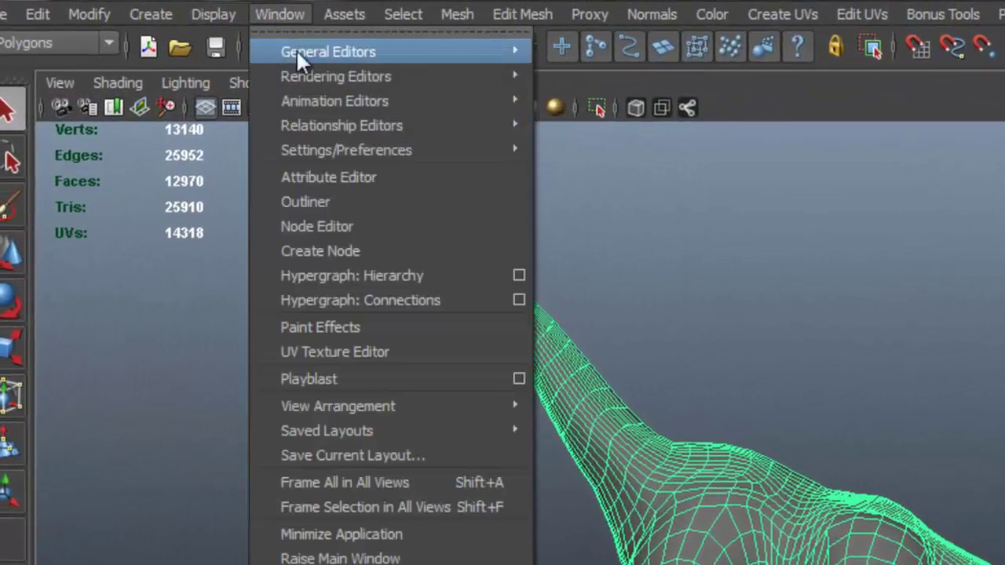
pyautogui.moveTo(484, 150)
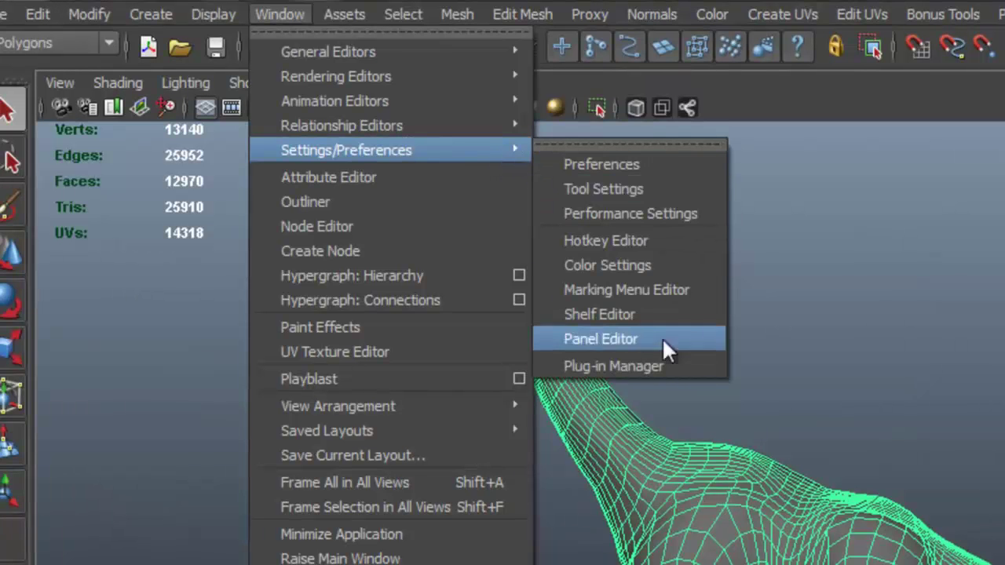
pyautogui.click(657, 366)
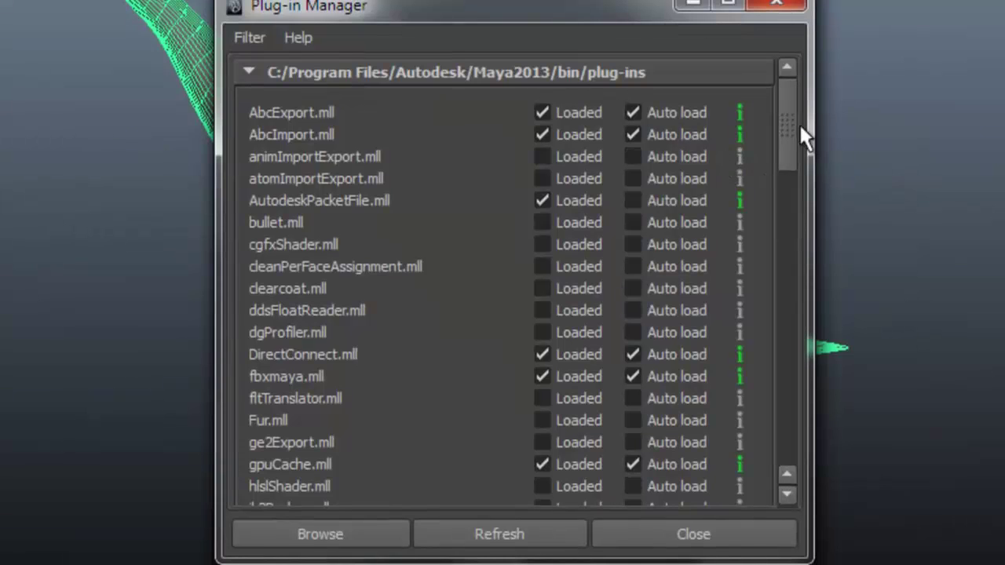
pyautogui.moveTo(785, 111); pyautogui.dragTo(777, 201)
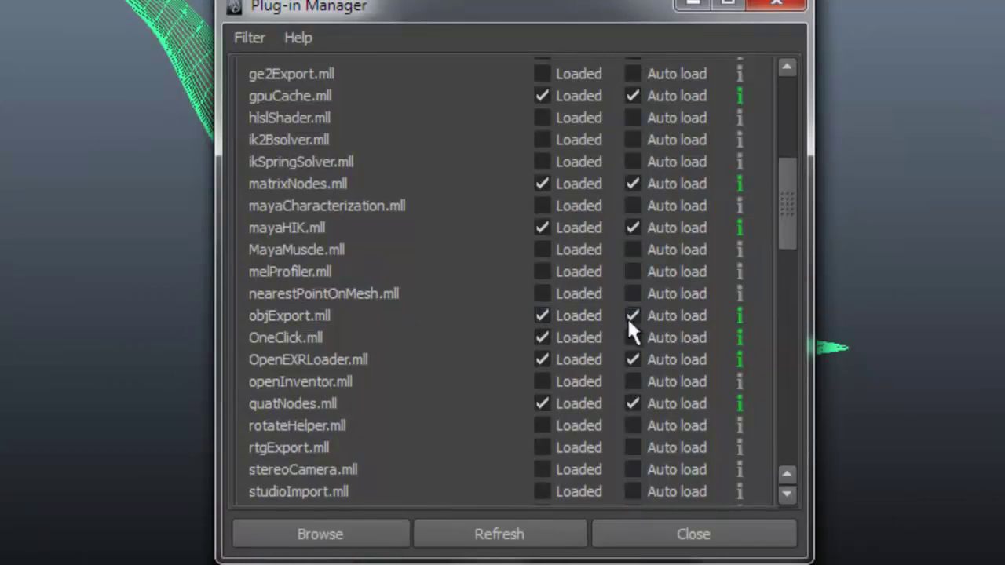
pyautogui.click(699, 534)
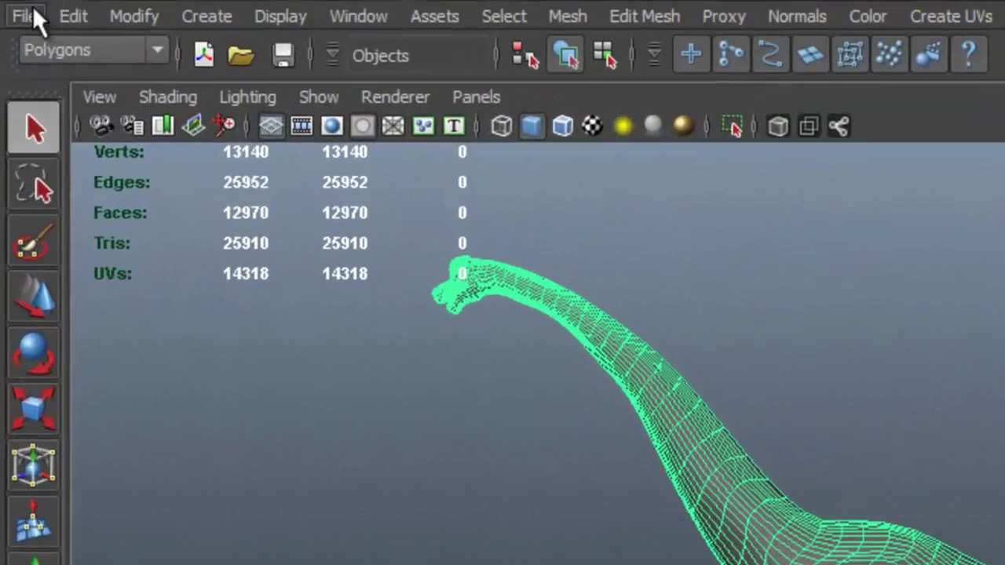
# Export the selected dinosaur mesh with the OBJexport file type under the name "dino export"
pyautogui.click(30, 10)
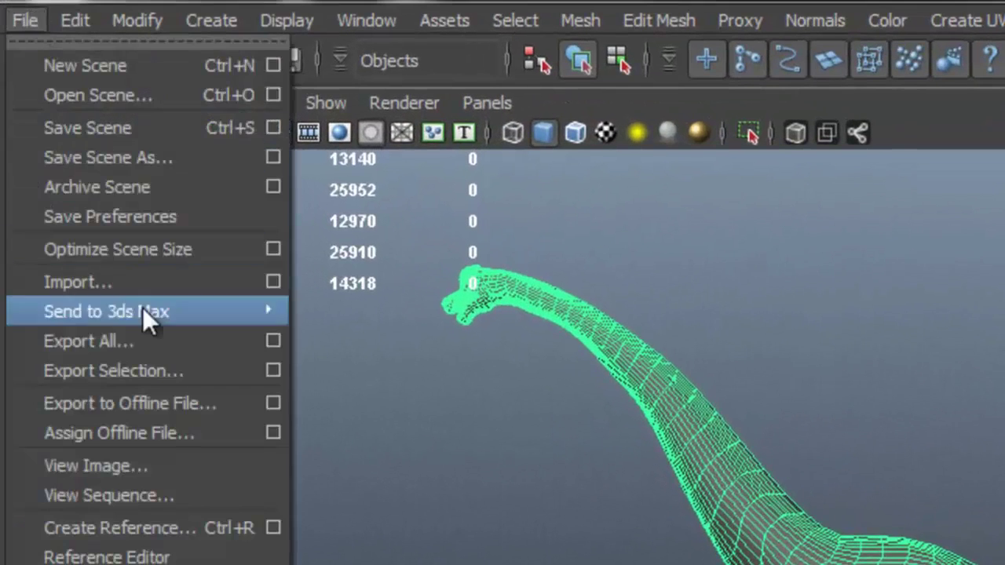
pyautogui.click(179, 369)
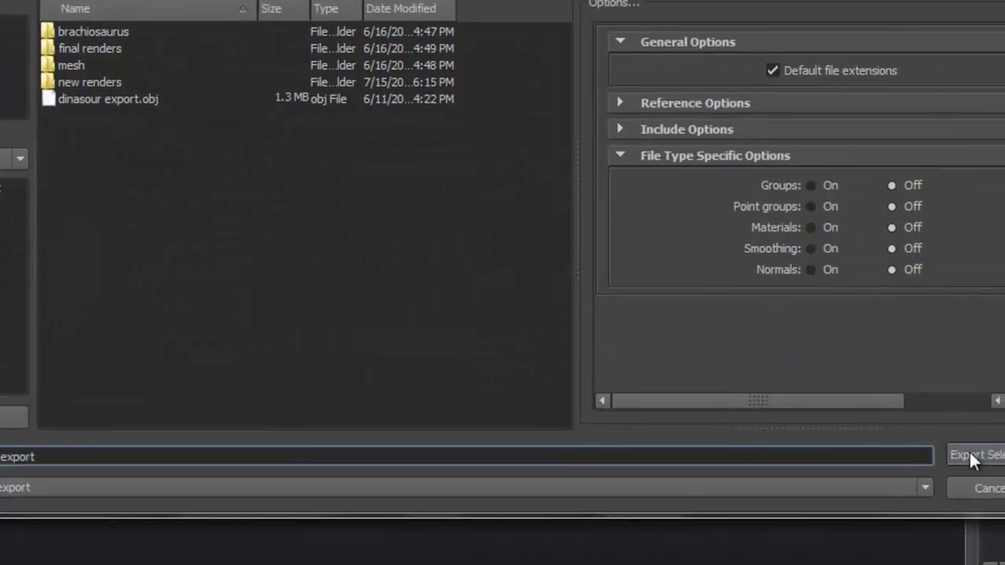
pyautogui.click(970, 453)
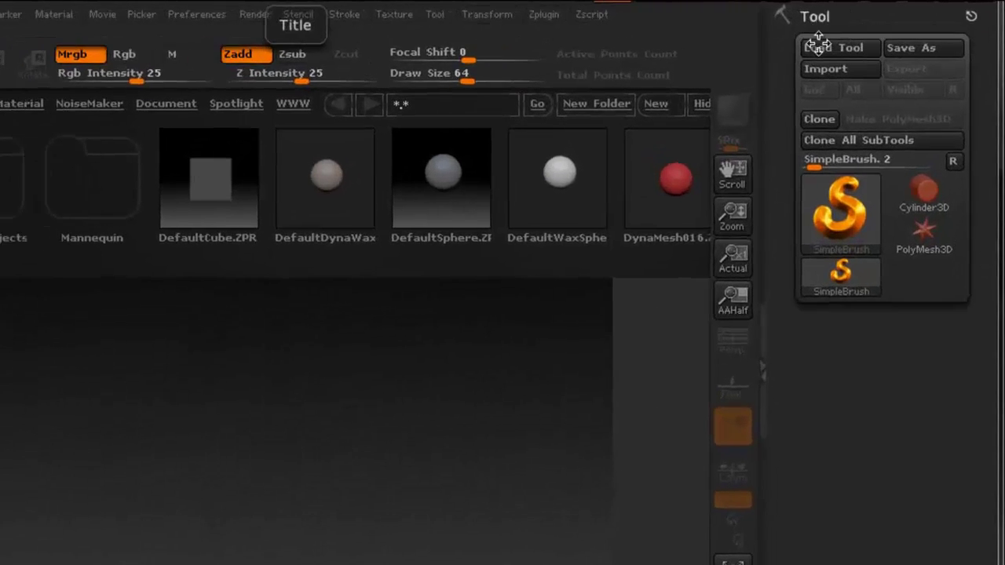
# Switch to ZBrush, import the "dino export" mesh as the current tool, and hide LightBox
pyautogui.click(818, 21)
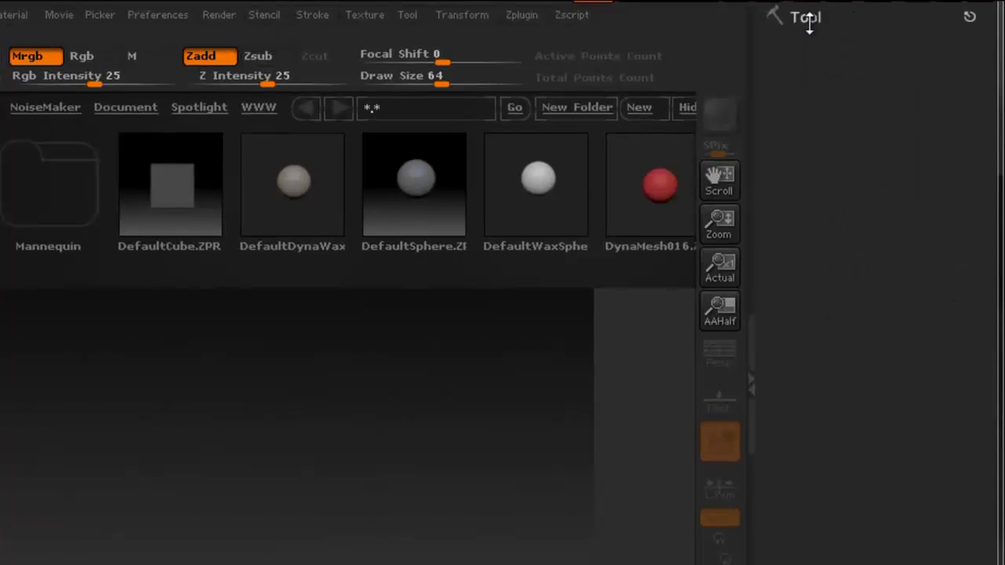
pyautogui.click(821, 18)
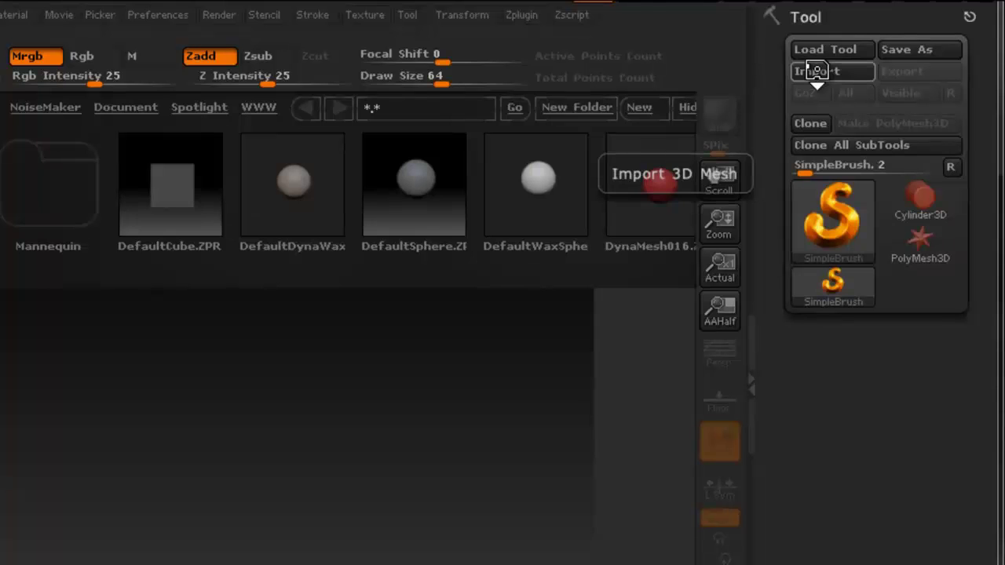
pyautogui.press('ctrl')
pyautogui.press('ctrl')
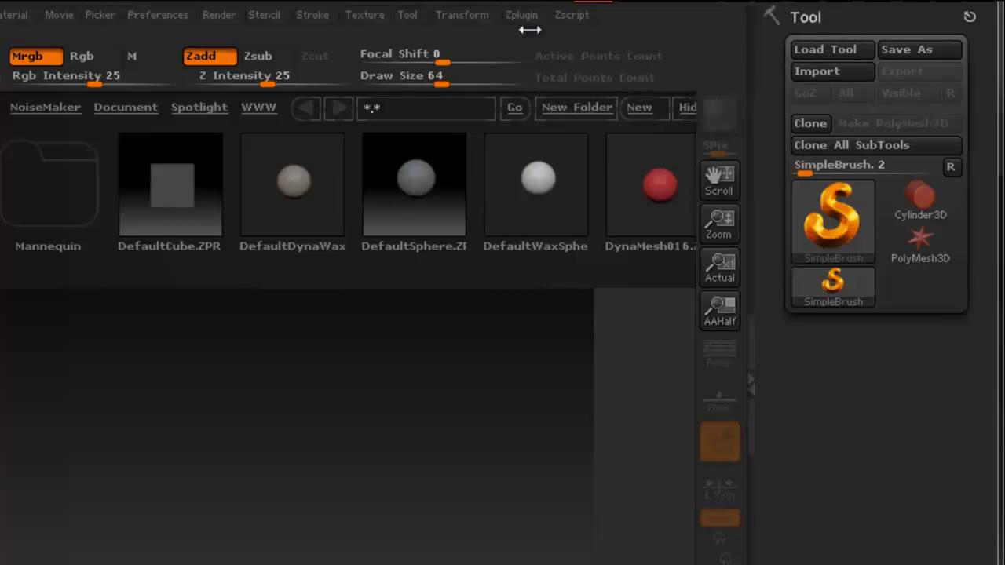
pyautogui.click(418, 18)
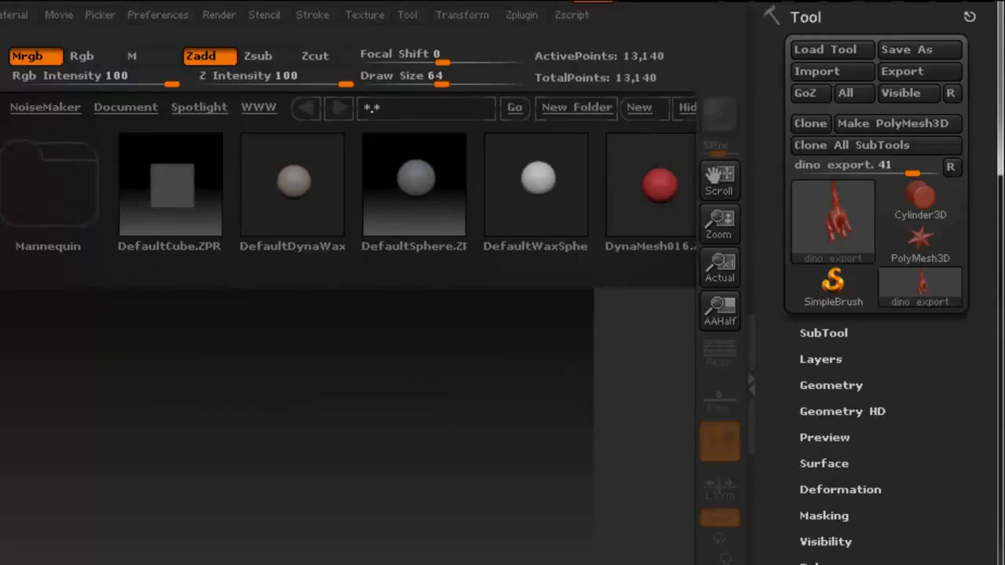
pyautogui.moveTo(852, 242)
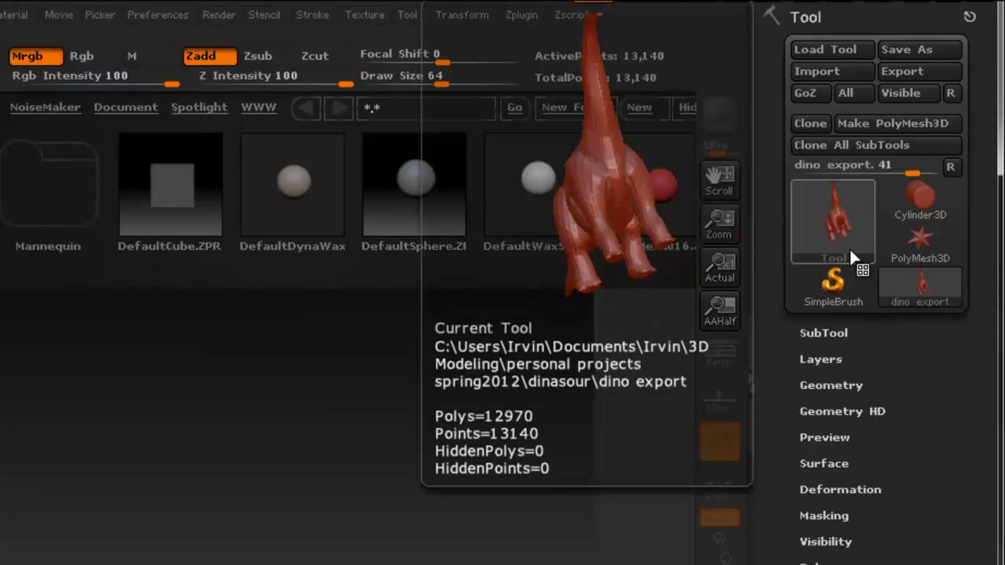
pyautogui.moveTo(887, 282)
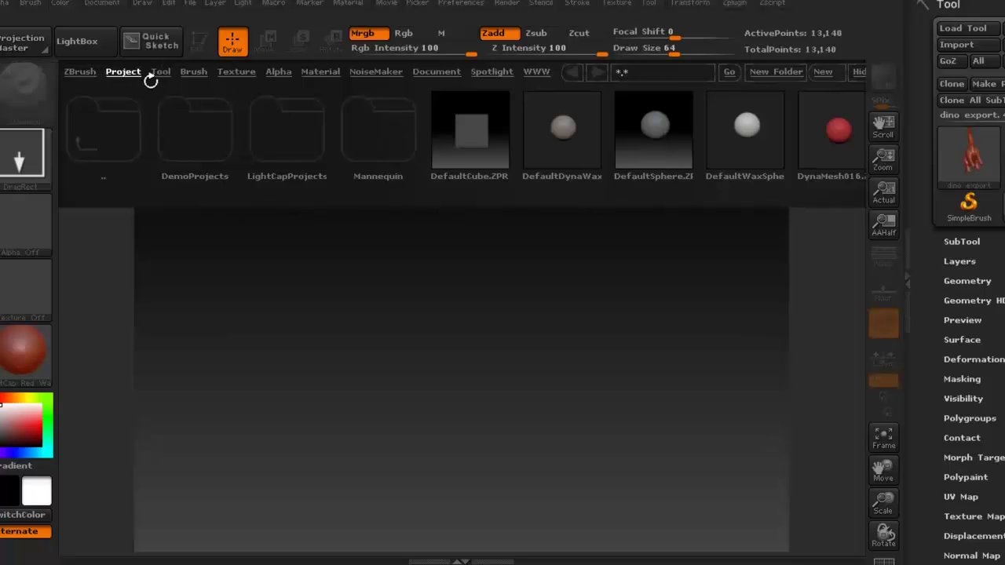
pyautogui.click(78, 48)
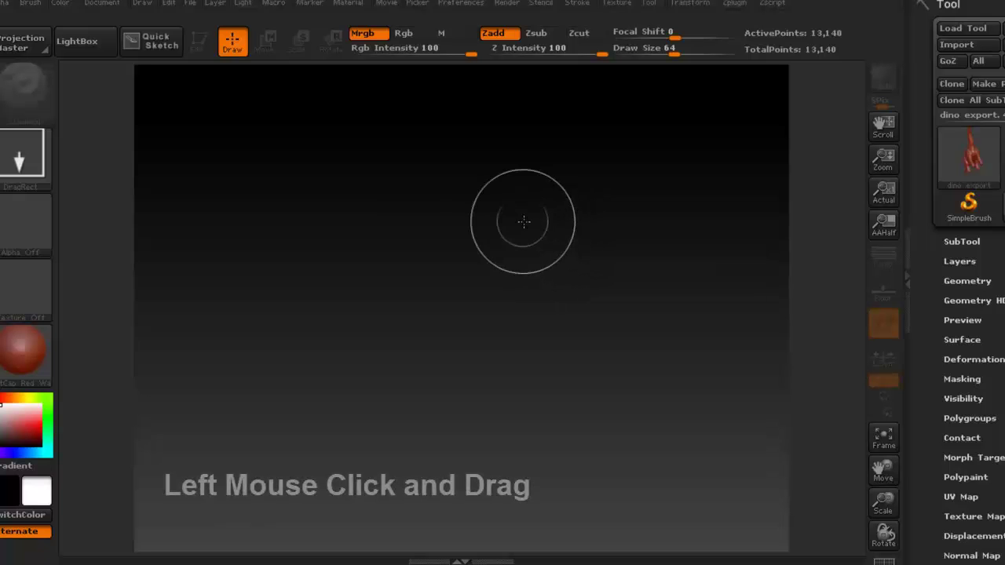
# Try drawing the dinosaur and a second copy on the canvas, and clear the canvas
pyautogui.moveTo(450, 204)
pyautogui.mouseDown()
pyautogui.moveTo(456, 331)
pyautogui.moveTo(636, 487)
pyautogui.moveTo(471, 553)
pyautogui.moveTo(369, 542)
pyautogui.moveTo(554, 559)
pyautogui.moveTo(461, 562)
pyautogui.moveTo(511, 560)
pyautogui.moveTo(524, 545)
pyautogui.moveTo(450, 560)
pyautogui.mouseUp()
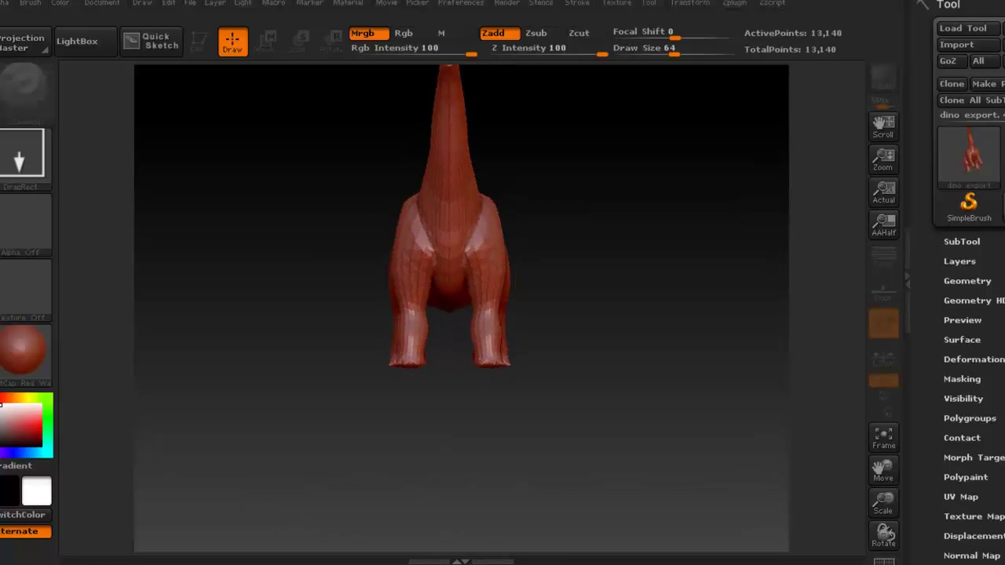
pyautogui.moveTo(450, 545); pyautogui.dragTo(450, 562)
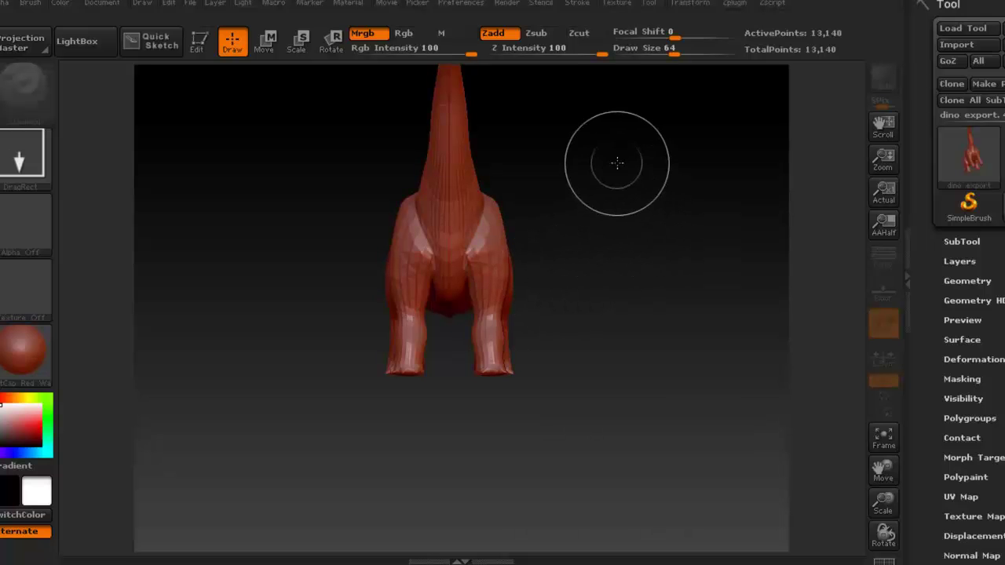
pyautogui.moveTo(619, 141)
pyautogui.mouseDown()
pyautogui.moveTo(602, 370)
pyautogui.moveTo(664, 440)
pyautogui.moveTo(544, 419)
pyautogui.moveTo(573, 404)
pyautogui.moveTo(623, 220)
pyautogui.moveTo(582, 170)
pyautogui.mouseUp()
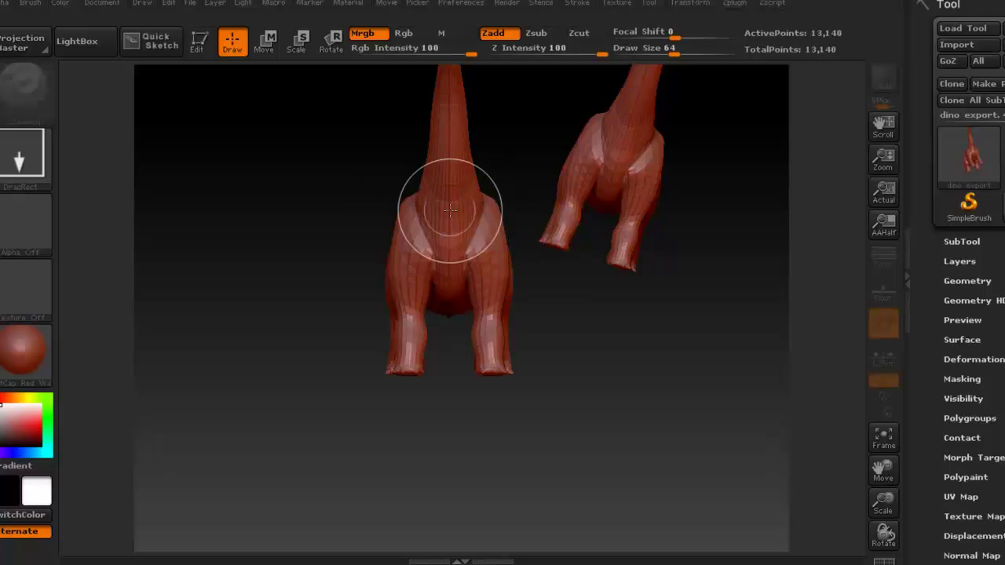
pyautogui.hotkey('ctrl', 'z')
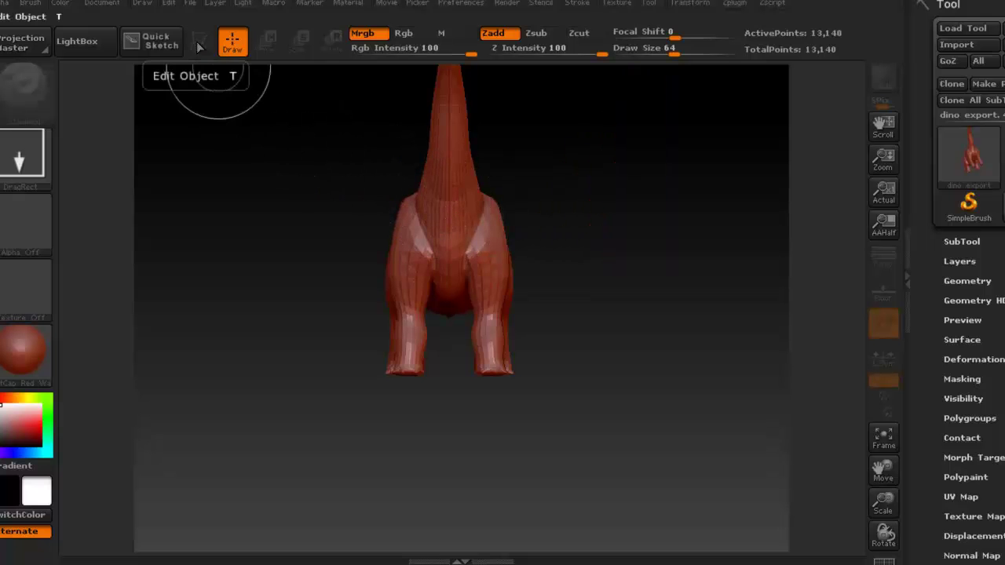
pyautogui.hotkey('ctrl', 'n')
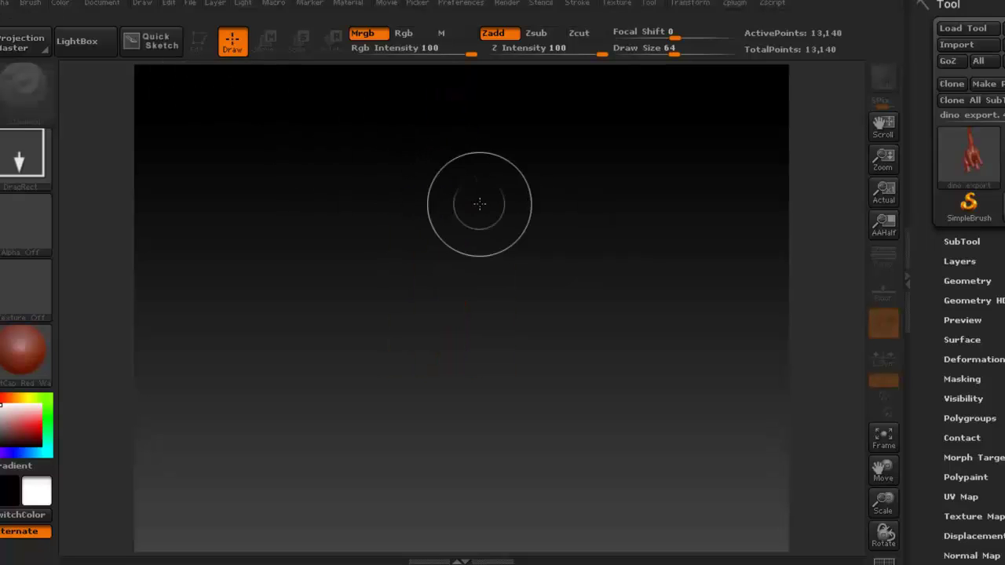
# Draw a single upright dinosaur in the middle of the empty canvas and turn on Edit mode for it
pyautogui.moveTo(458, 137)
pyautogui.mouseDown()
pyautogui.moveTo(469, 374)
pyautogui.moveTo(454, 493)
pyautogui.mouseUp()
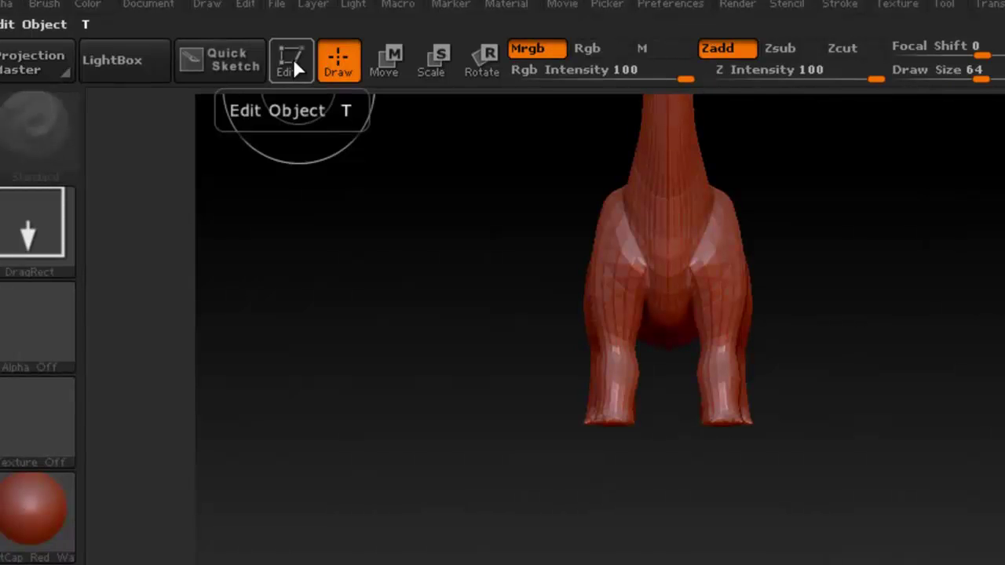
pyautogui.click(290, 60)
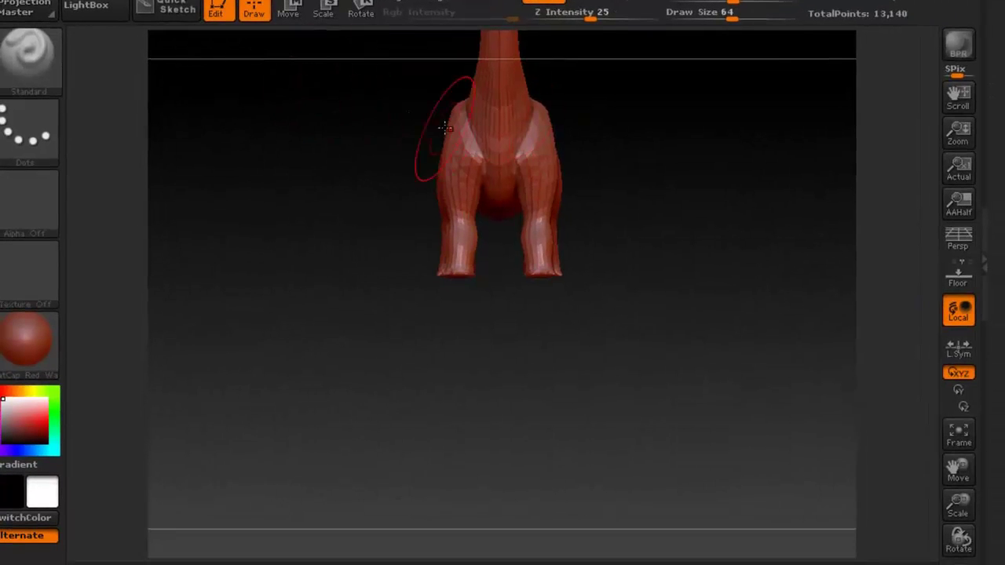
# Compare the whole dinosaur with Perspective on and off in a three-quarter side view, and leave Perspective on
pyautogui.keyDown('alt'); pyautogui.moveTo(494, 108); pyautogui.dragTo(498, 229, button='right'); pyautogui.keyUp('alt')
pyautogui.moveTo(615, 186); pyautogui.dragTo(494, 142)
pyautogui.moveTo(420, 186); pyautogui.dragTo(483, 215, button='right')
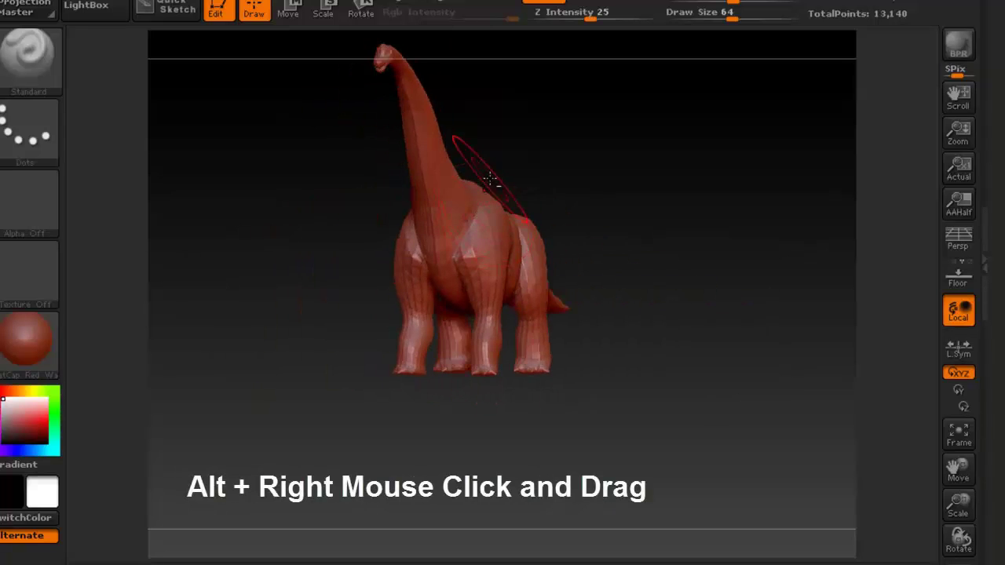
pyautogui.keyDown('alt'); pyautogui.moveTo(491, 172); pyautogui.dragTo(478, 210, button='right'); pyautogui.keyUp('alt')
pyautogui.moveTo(561, 206)
pyautogui.mouseDown(button='right')
pyautogui.moveTo(479, 212)
pyautogui.moveTo(513, 212)
pyautogui.moveTo(503, 259)
pyautogui.moveTo(518, 282)
pyautogui.moveTo(440, 205)
pyautogui.moveTo(475, 240)
pyautogui.moveTo(505, 228)
pyautogui.moveTo(525, 242)
pyautogui.moveTo(547, 229)
pyautogui.moveTo(511, 225)
pyautogui.moveTo(606, 260)
pyautogui.mouseUp(button='right')
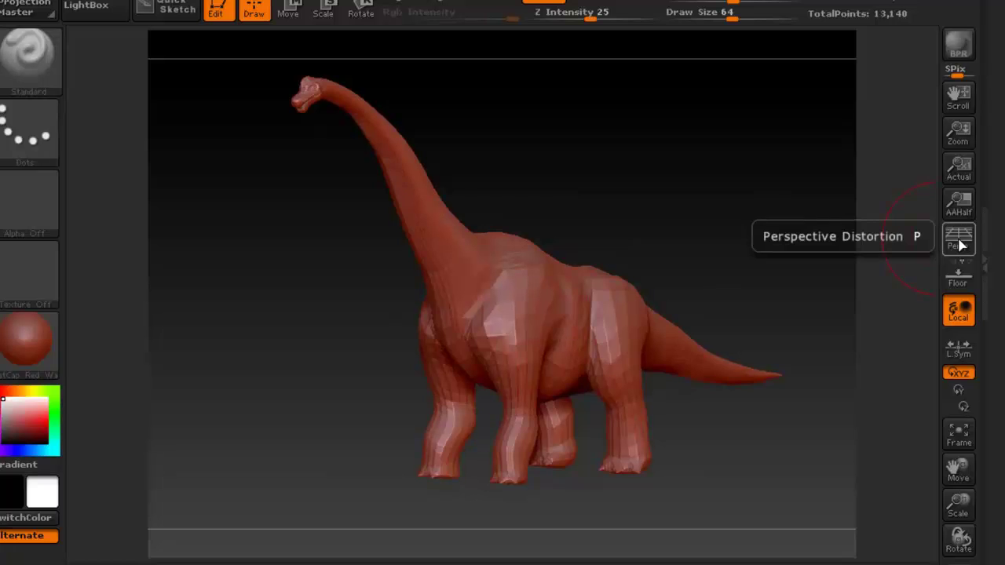
pyautogui.click(959, 239)
pyautogui.click(958, 242)
pyautogui.click(958, 242)
pyautogui.click(959, 242)
pyautogui.click(958, 241)
pyautogui.click(959, 242)
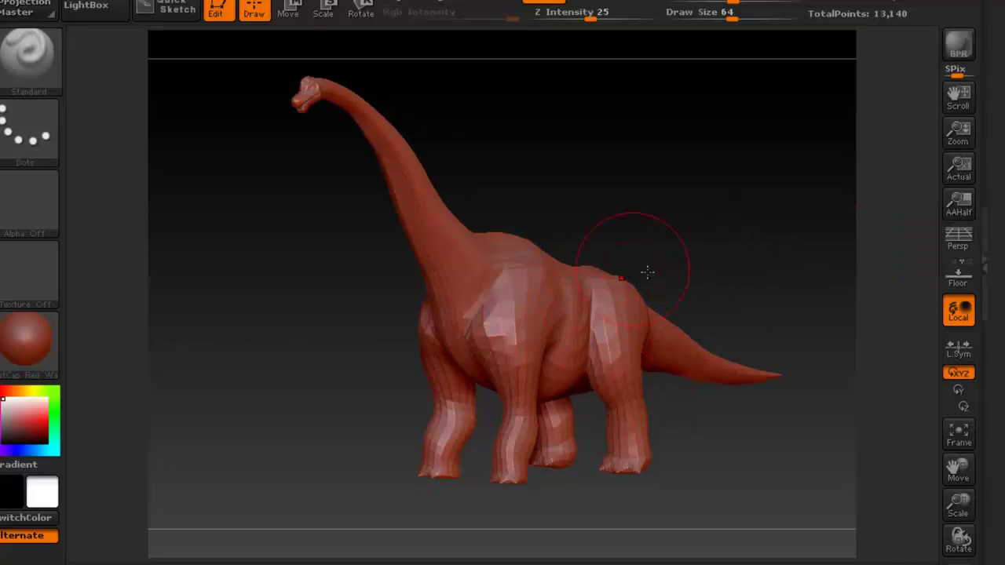
pyautogui.click(959, 241)
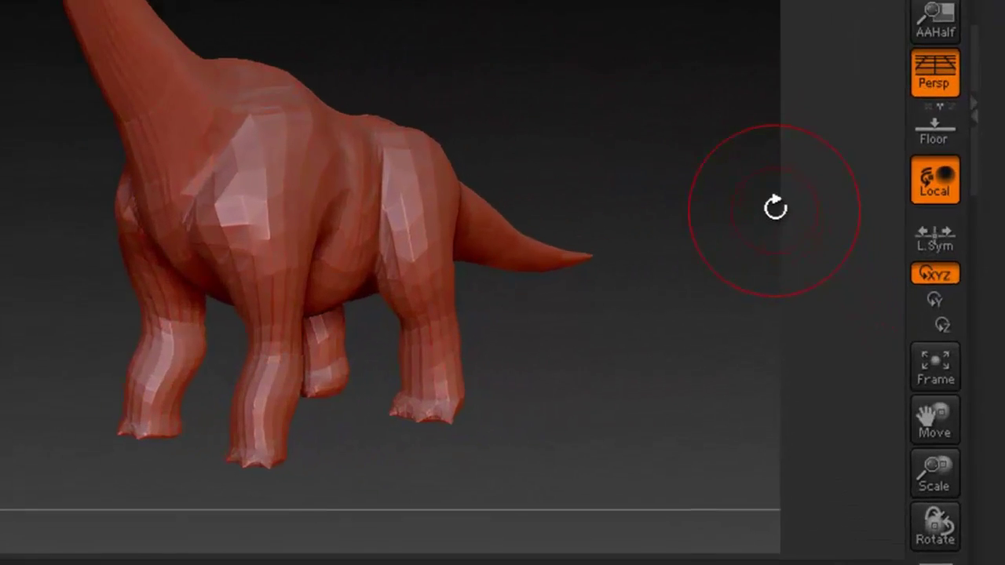
# Restrict the view rotation to the Y axis and try it by turning the dinosaur
pyautogui.click(931, 286)
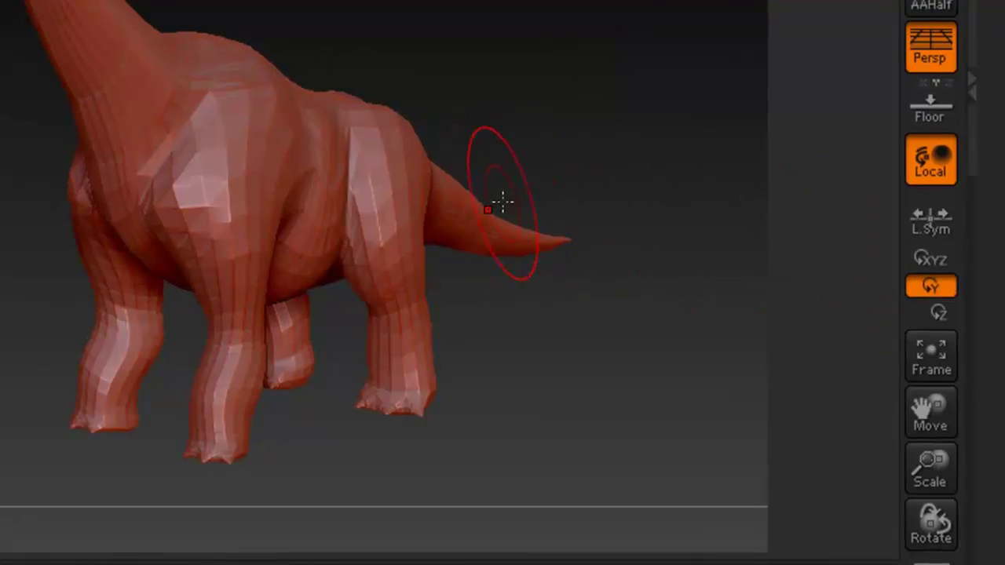
pyautogui.moveTo(327, 137); pyautogui.dragTo(235, 128, button='right')
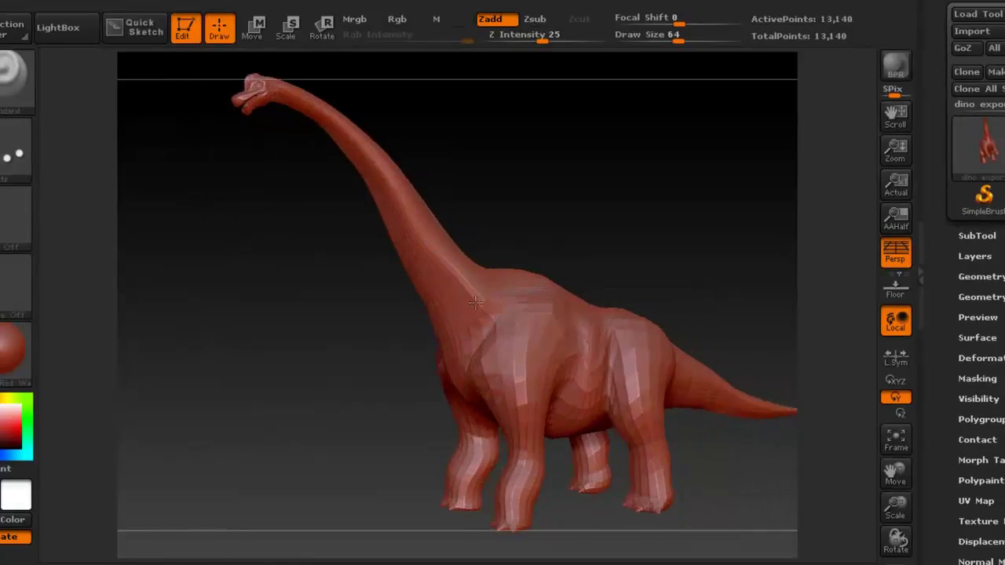
pyautogui.moveTo(475, 302); pyautogui.dragTo(584, 295, button='right')
pyautogui.moveTo(503, 285); pyautogui.dragTo(482, 269, button='right')
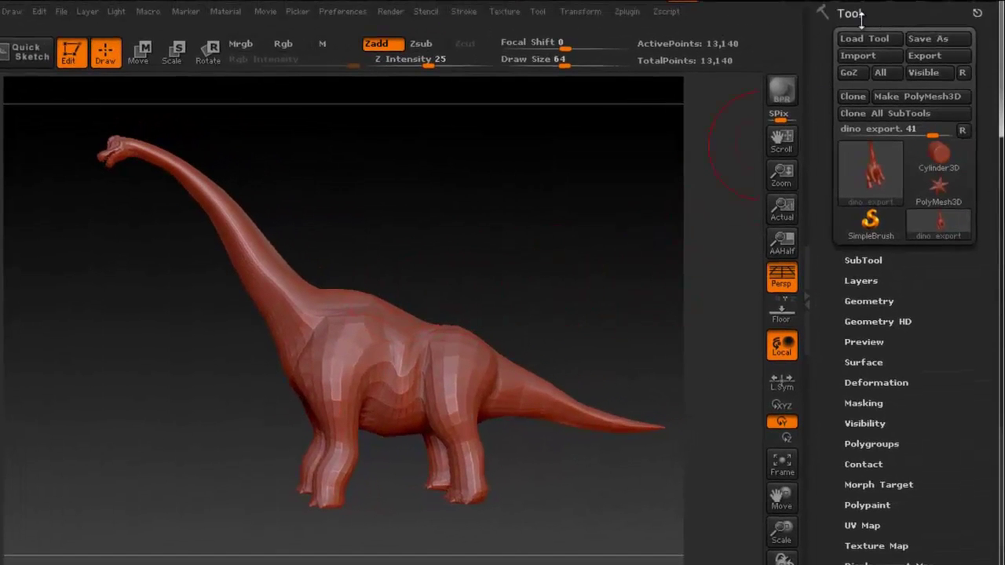
# Open the Polygroups options of the dinosaur tool so that all of its grouping commands can be read
pyautogui.moveTo(994, 333); pyautogui.dragTo(982, 243)
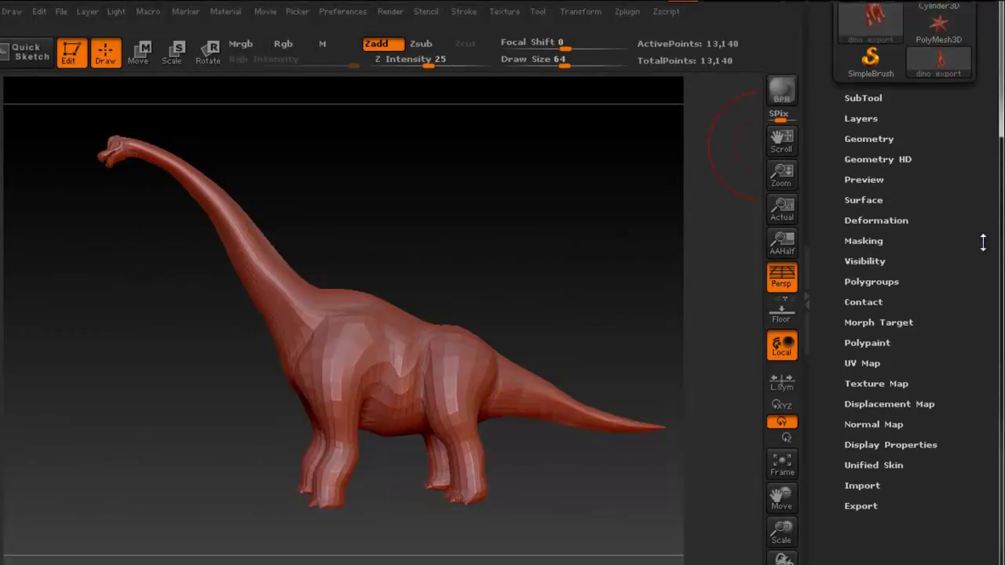
pyautogui.moveTo(400, 256); pyautogui.dragTo(284, 274, button='right')
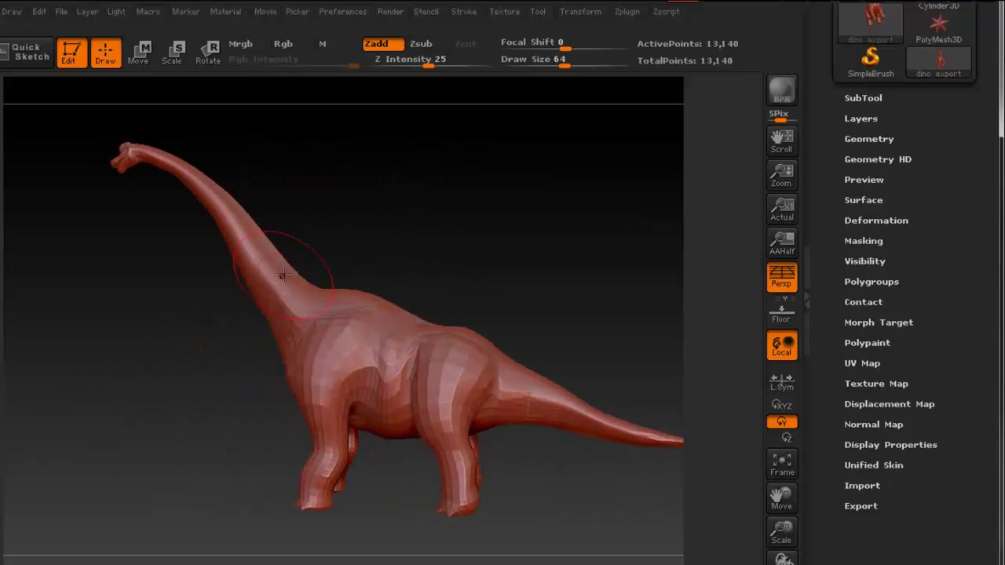
pyautogui.moveTo(961, 199); pyautogui.dragTo(963, 238)
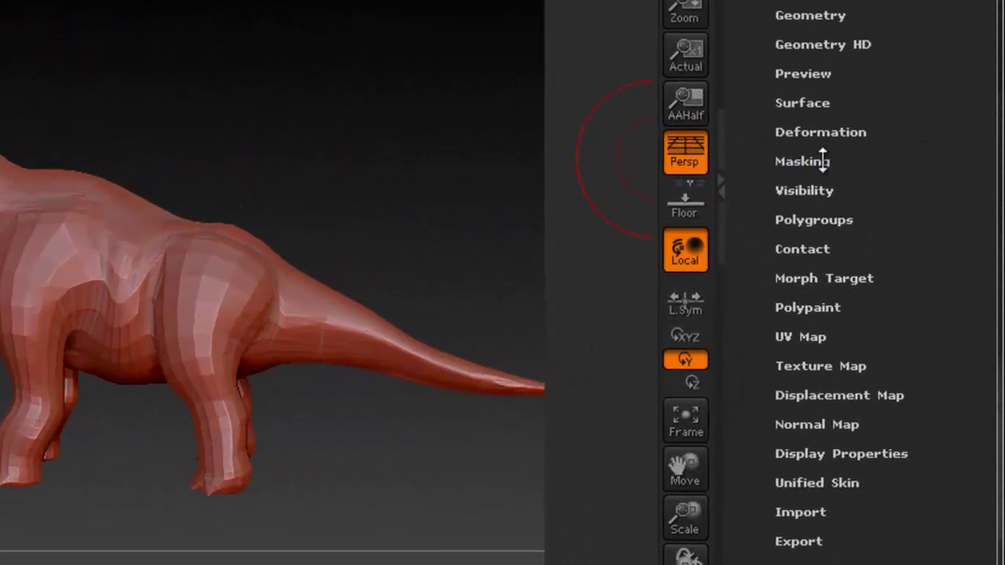
pyautogui.click(842, 220)
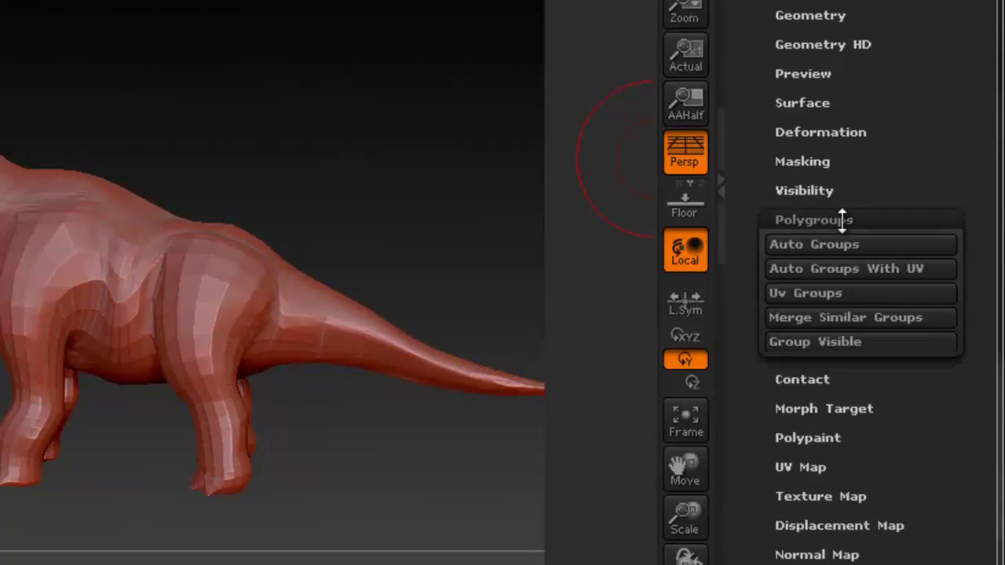
pyautogui.moveTo(992, 233); pyautogui.dragTo(980, 99)
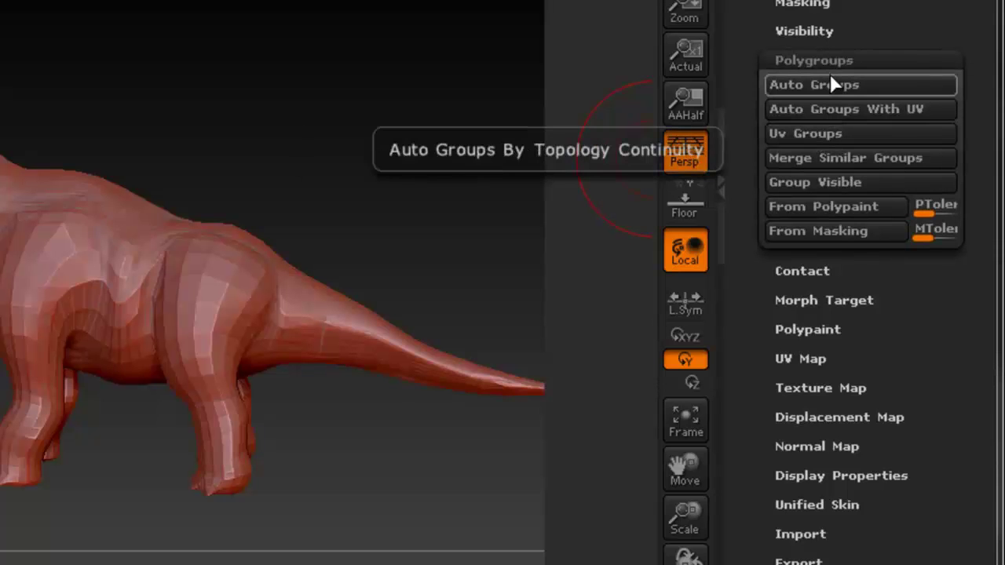
# Turn on PolyFrame display for the dinosaur to show its wireframe and polygroup colours
pyautogui.press('ctrl')
pyautogui.moveTo(144, 103); pyautogui.dragTo(4, 94)
pyautogui.keyDown('alt'); pyautogui.moveTo(0, 95); pyautogui.dragTo(192, 166, button='right'); pyautogui.keyUp('alt')
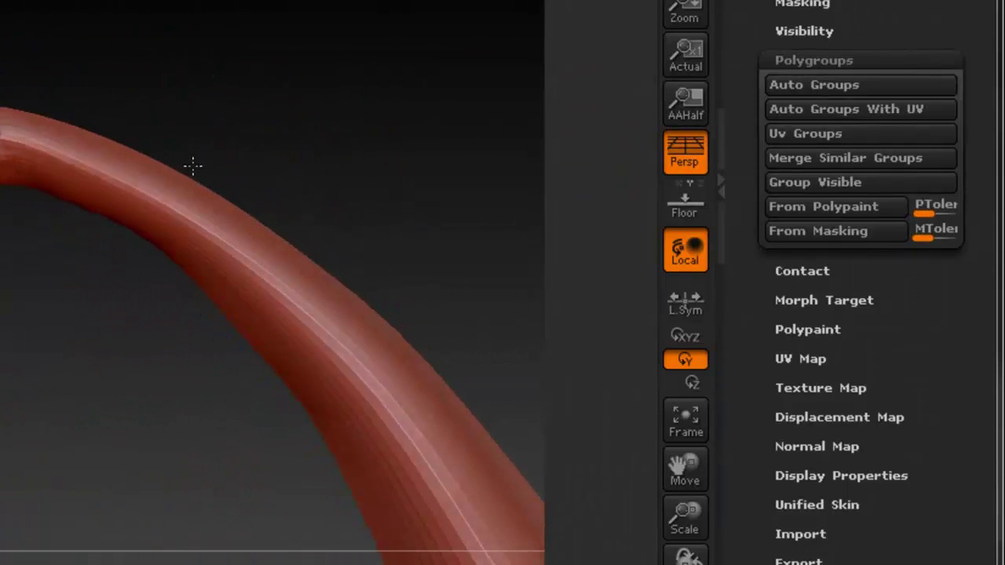
pyautogui.keyDown('ctrl'); pyautogui.moveTo(289, 189); pyautogui.dragTo(65, 88, button='right'); pyautogui.keyUp('ctrl')
pyautogui.keyDown('ctrl'); pyautogui.moveTo(255, 167); pyautogui.dragTo(191, 168, button='right'); pyautogui.keyUp('ctrl')
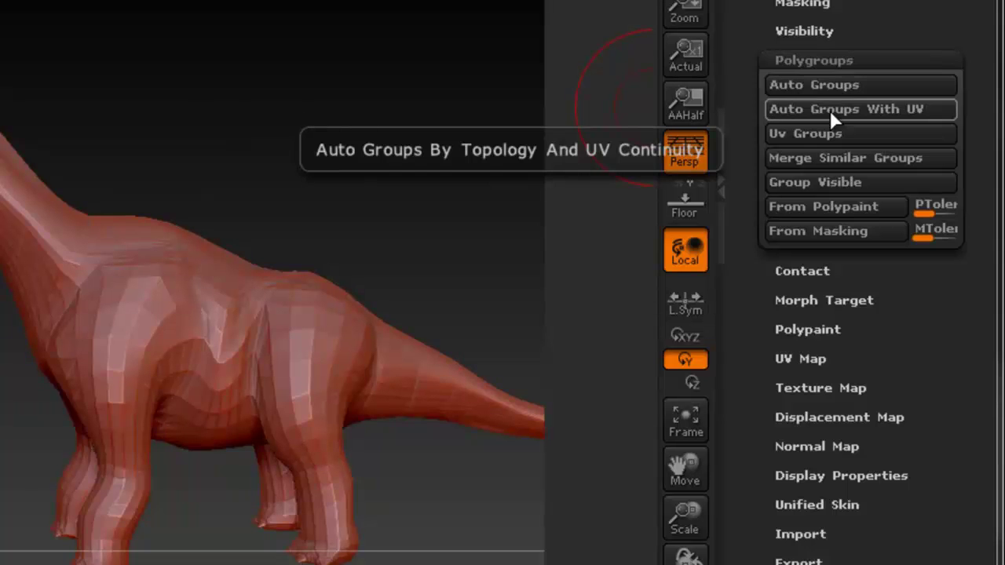
pyautogui.moveTo(277, 126); pyautogui.dragTo(244, 117)
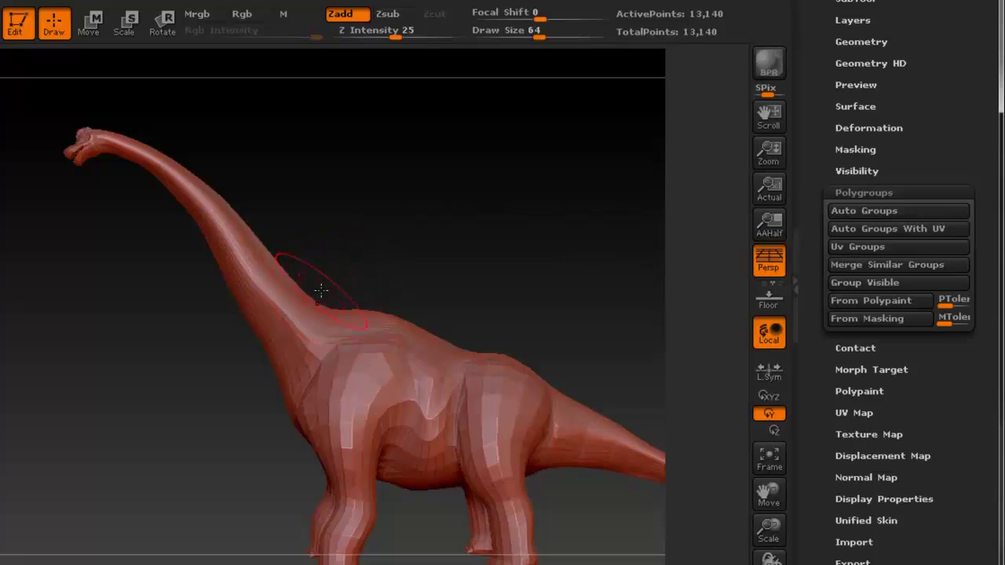
pyautogui.moveTo(313, 271); pyautogui.dragTo(288, 273)
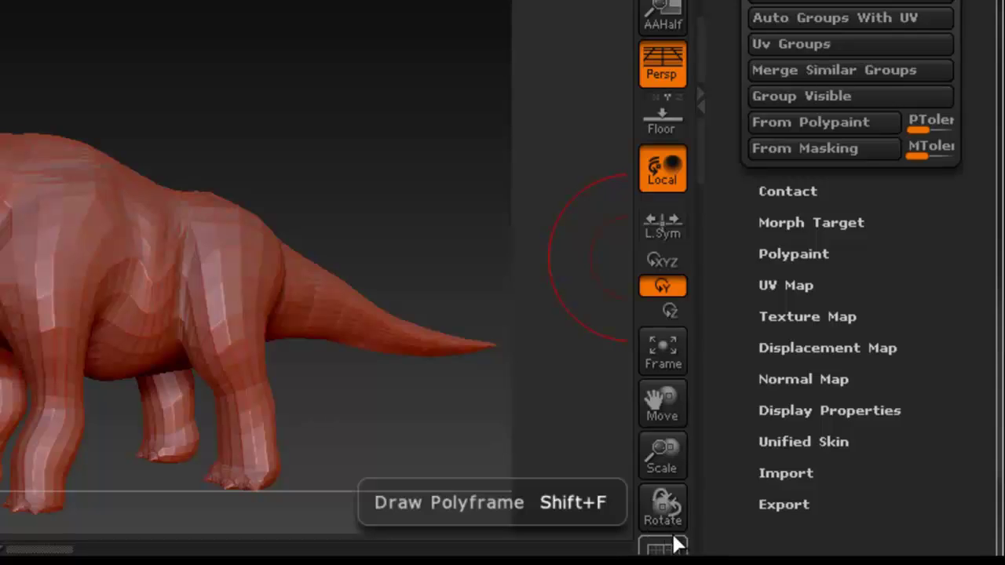
pyautogui.click(673, 538)
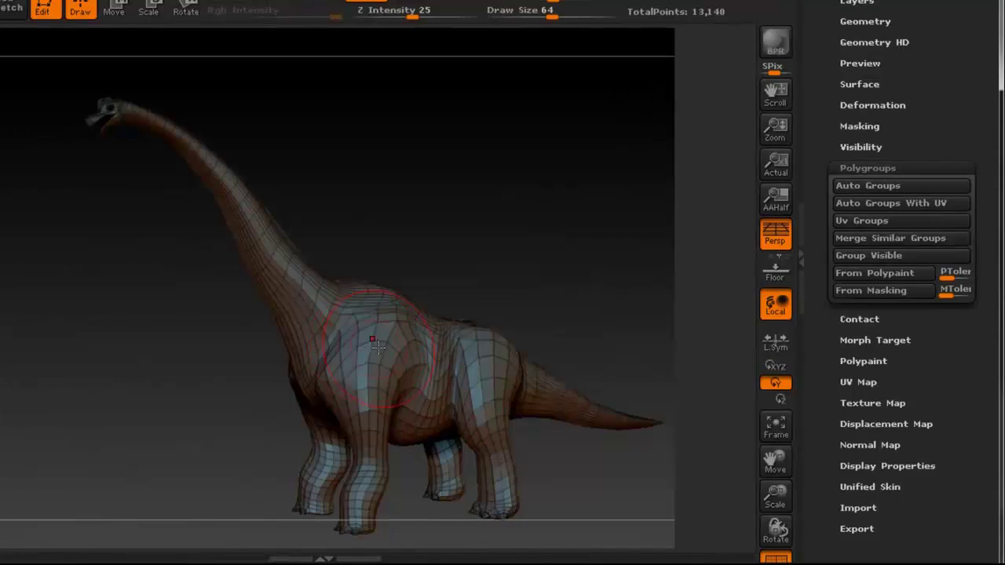
# Examine the polygroup colours of the eye, the teeth and the skin in a close view of the head
pyautogui.moveTo(304, 316); pyautogui.dragTo(455, 269, button='right')
pyautogui.keyDown('alt'); pyautogui.moveTo(241, 223); pyautogui.dragTo(441, 351, button='right'); pyautogui.keyUp('alt')
pyautogui.keyDown('ctrl'); pyautogui.moveTo(287, 255); pyautogui.dragTo(591, 330, button='right'); pyautogui.keyUp('ctrl')
pyautogui.keyDown('alt'); pyautogui.moveTo(475, 322); pyautogui.dragTo(437, 257, button='right'); pyautogui.keyUp('alt')
pyautogui.keyDown('ctrl'); pyautogui.moveTo(291, 245); pyautogui.dragTo(445, 263, button='right'); pyautogui.keyUp('ctrl')
pyautogui.moveTo(357, 262); pyautogui.dragTo(310, 161, button='right')
pyautogui.moveTo(342, 229)
pyautogui.mouseDown(button='right')
pyautogui.moveTo(335, 213)
pyautogui.moveTo(322, 255)
pyautogui.moveTo(357, 244)
pyautogui.moveTo(411, 269)
pyautogui.moveTo(274, 273)
pyautogui.mouseUp(button='right')
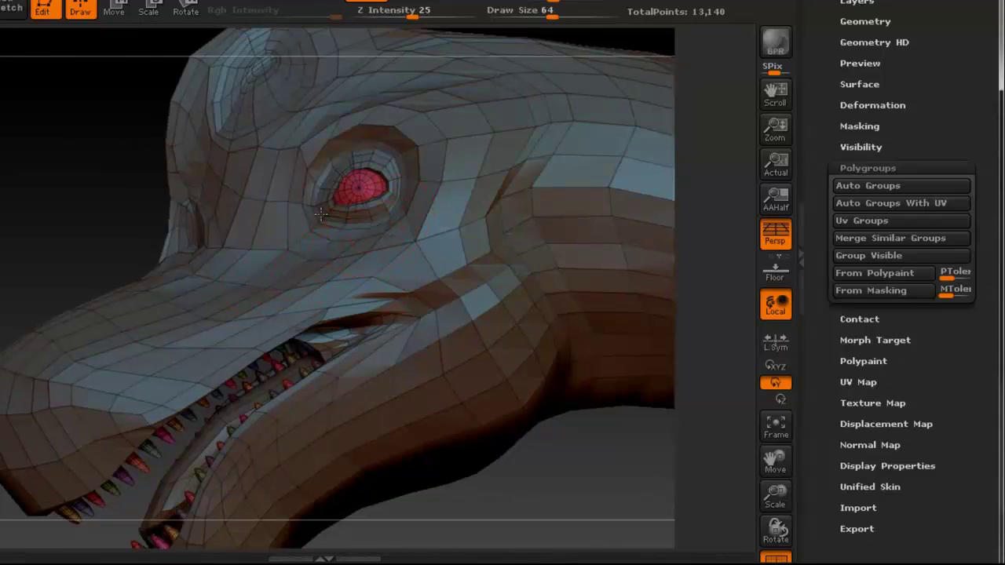
pyautogui.keyDown('alt'); pyautogui.moveTo(371, 226); pyautogui.dragTo(283, 194, button='right'); pyautogui.keyUp('alt')
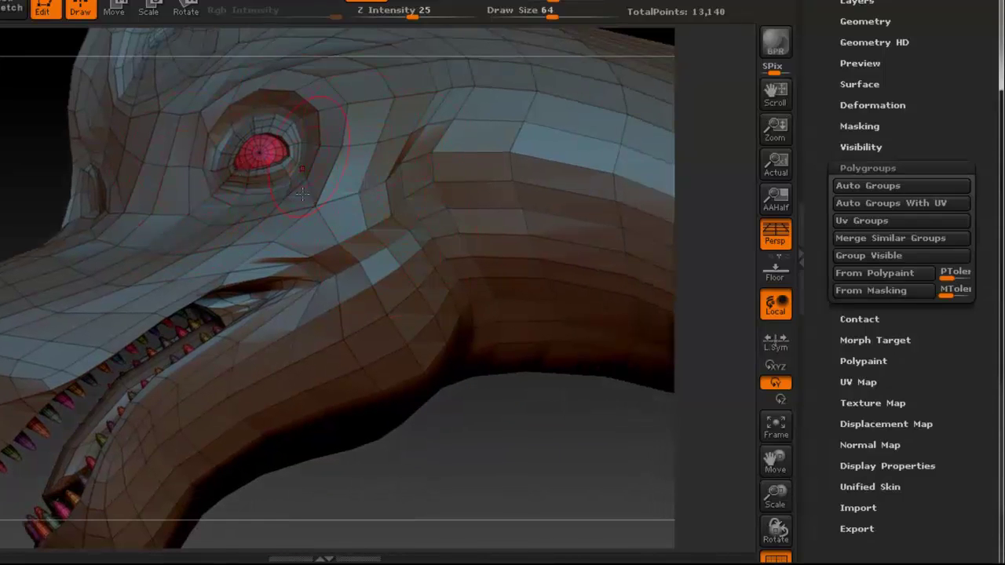
pyautogui.keyDown('ctrl'); pyautogui.moveTo(332, 195); pyautogui.dragTo(367, 206, button='right'); pyautogui.keyUp('ctrl')
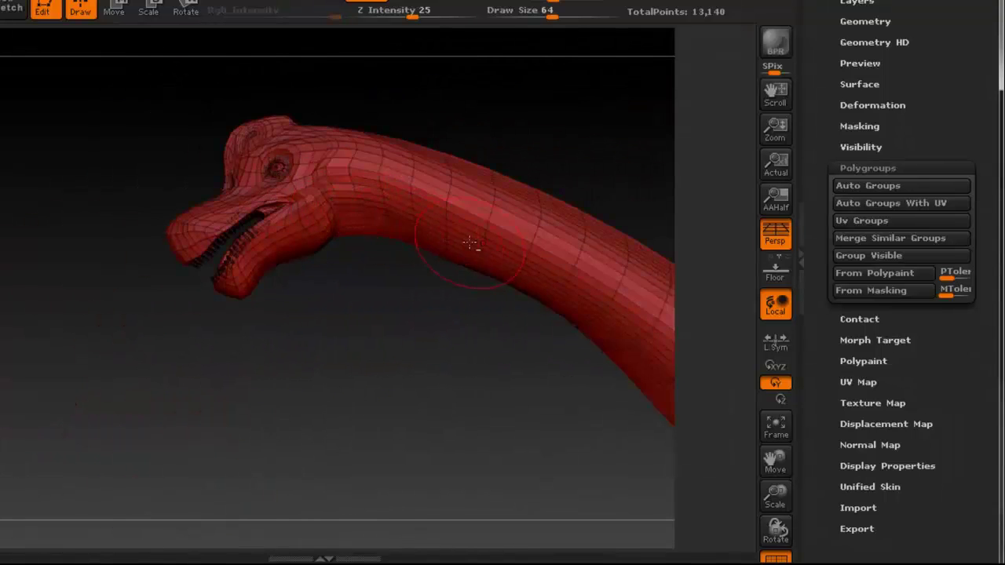
# Examine the polygroup colours along the dinosaur's neck, body, legs and feet
pyautogui.moveTo(417, 240); pyautogui.dragTo(334, 204, button='right')
pyautogui.moveTo(496, 241)
pyautogui.keyDown('alt'); pyautogui.mouseDown(button='right')
pyautogui.moveTo(334, 186)
pyautogui.moveTo(478, 249)
pyautogui.mouseUp(button='right'); pyautogui.keyUp('alt')
pyautogui.keyDown('ctrl'); pyautogui.moveTo(326, 202); pyautogui.dragTo(371, 222, button='right'); pyautogui.keyUp('ctrl')
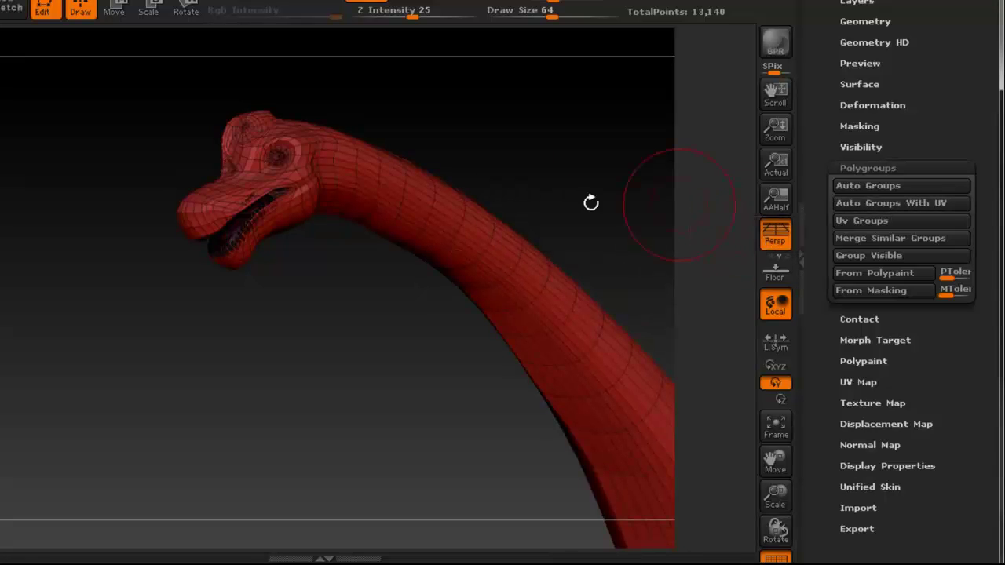
pyautogui.keyDown('alt'); pyautogui.moveTo(526, 260); pyautogui.dragTo(368, 180, button='right'); pyautogui.keyUp('alt')
pyautogui.keyDown('ctrl'); pyautogui.moveTo(410, 212); pyautogui.dragTo(306, 233, button='right'); pyautogui.keyUp('ctrl')
pyautogui.keyDown('alt'); pyautogui.moveTo(422, 267); pyautogui.dragTo(322, 59, button='right'); pyautogui.keyUp('alt')
pyautogui.keyDown('ctrl'); pyautogui.moveTo(464, 215); pyautogui.dragTo(380, 207, button='right'); pyautogui.keyUp('ctrl')
pyautogui.keyDown('ctrl'); pyautogui.moveTo(380, 207); pyautogui.dragTo(248, 168, button='right'); pyautogui.keyUp('ctrl')
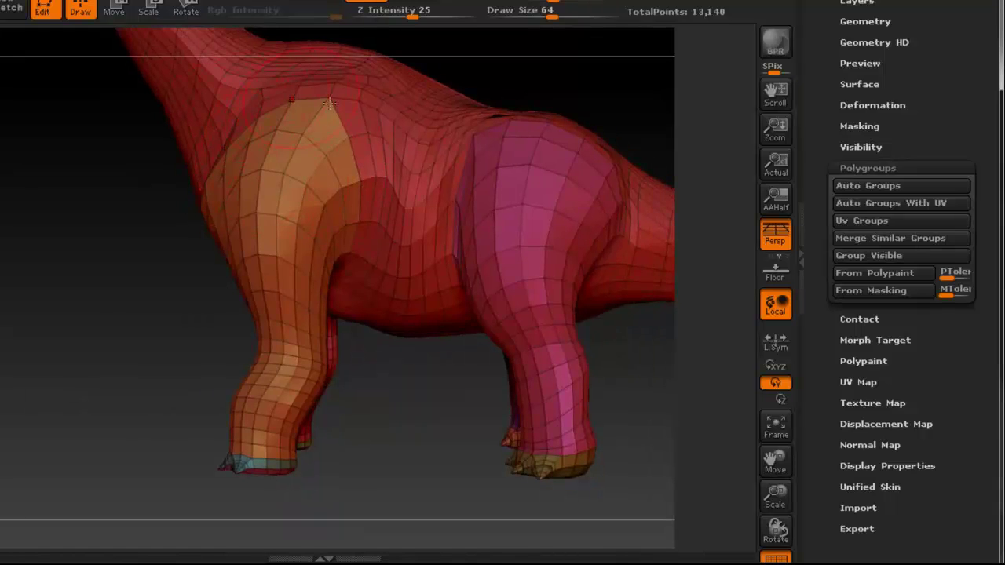
pyautogui.moveTo(262, 156); pyautogui.dragTo(364, 188, button='right')
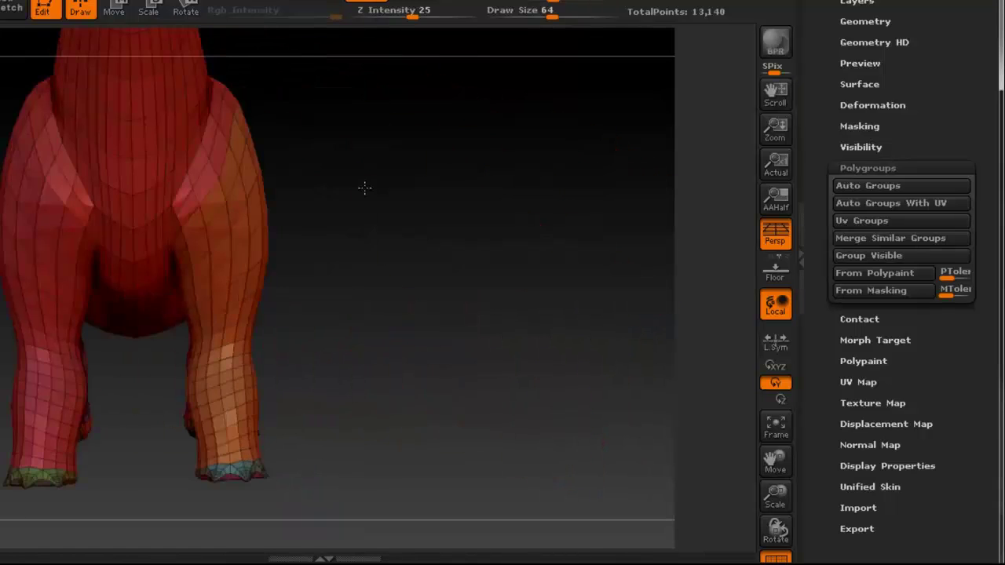
# Examine the polygroup colours of both eyes from the front of the dinosaur's head
pyautogui.keyDown('alt'); pyautogui.moveTo(283, 216); pyautogui.dragTo(339, 185); pyautogui.keyUp('alt')
pyautogui.keyDown('alt'); pyautogui.moveTo(339, 185); pyautogui.dragTo(345, 330, button='right'); pyautogui.keyUp('alt')
pyautogui.moveTo(326, 245); pyautogui.dragTo(433, 287, button='right')
pyautogui.moveTo(359, 224); pyautogui.dragTo(619, 278, button='right')
pyautogui.keyDown('alt'); pyautogui.moveTo(361, 149); pyautogui.dragTo(611, 302, button='right'); pyautogui.keyUp('alt')
pyautogui.moveTo(373, 315)
pyautogui.keyDown('alt'); pyautogui.mouseDown(button='right')
pyautogui.moveTo(370, 272)
pyautogui.moveTo(385, 281)
pyautogui.moveTo(464, 267)
pyautogui.moveTo(350, 260)
pyautogui.mouseUp(button='right'); pyautogui.keyUp('alt')
pyautogui.moveTo(436, 262)
pyautogui.mouseDown(button='right')
pyautogui.moveTo(329, 237)
pyautogui.moveTo(355, 232)
pyautogui.moveTo(369, 248)
pyautogui.moveTo(431, 258)
pyautogui.moveTo(403, 262)
pyautogui.moveTo(331, 255)
pyautogui.moveTo(440, 247)
pyautogui.mouseUp(button='right')
pyautogui.moveTo(149, 249); pyautogui.dragTo(167, 246, button='right')
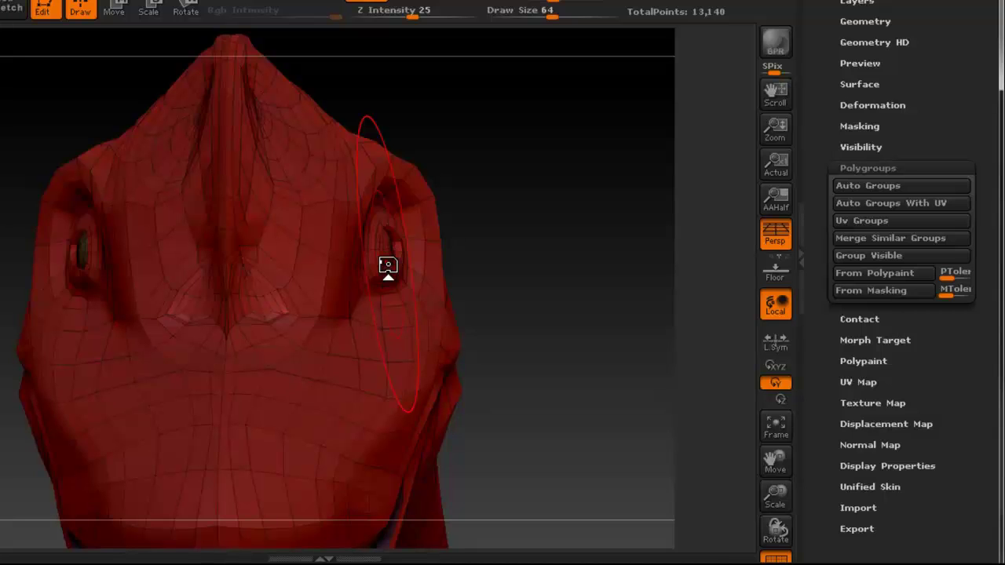
# Isolate the eyeball on the side of the head where the snout points left, and invert the visibility to hide only that eyeball
pyautogui.moveTo(388, 265); pyautogui.dragTo(194, 327, button='right')
pyautogui.moveTo(432, 298); pyautogui.dragTo(193, 301)
pyautogui.moveTo(321, 272)
pyautogui.keyDown('ctrl'); pyautogui.mouseDown(button='right')
pyautogui.moveTo(387, 293)
pyautogui.moveTo(384, 315)
pyautogui.moveTo(287, 277)
pyautogui.moveTo(405, 294)
pyautogui.mouseUp(button='right'); pyautogui.keyUp('ctrl')
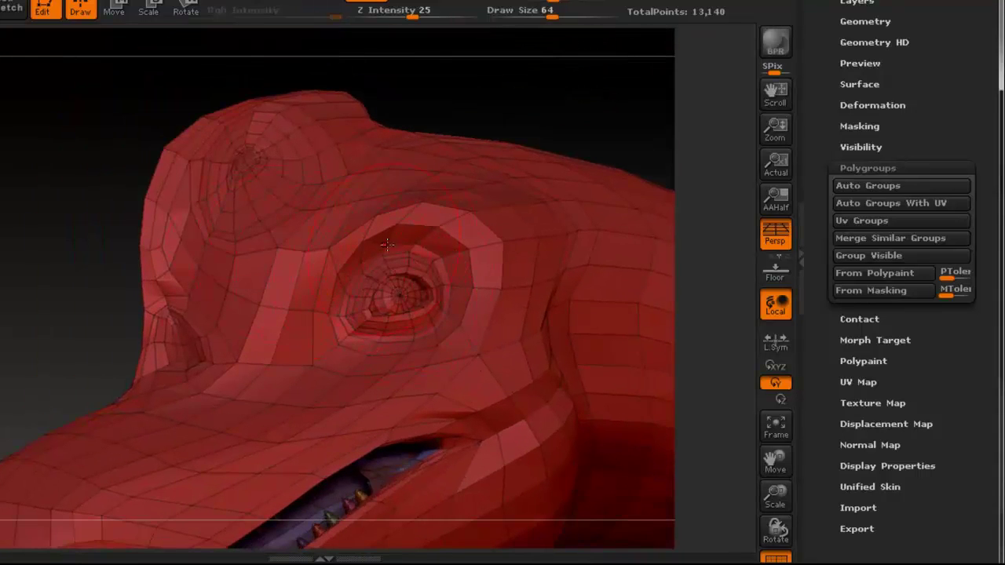
pyautogui.moveTo(397, 229); pyautogui.dragTo(459, 283, button='right')
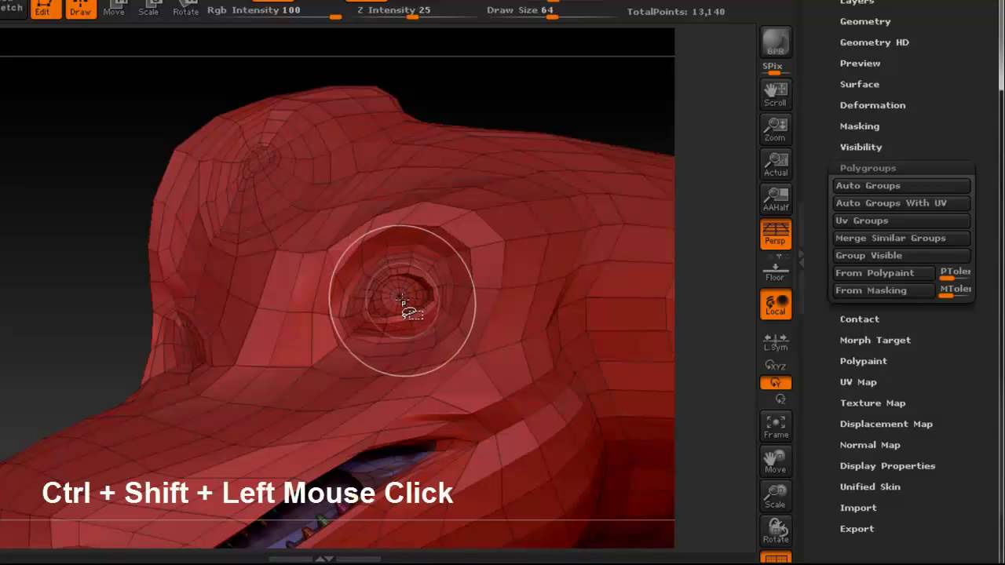
pyautogui.keyDown('ctrl'); pyautogui.keyDown('shift'); pyautogui.click(402, 301); pyautogui.keyUp('shift'); pyautogui.keyUp('ctrl')
pyautogui.moveTo(520, 276)
pyautogui.mouseDown()
pyautogui.moveTo(348, 274)
pyautogui.moveTo(485, 274)
pyautogui.moveTo(407, 268)
pyautogui.moveTo(457, 256)
pyautogui.moveTo(385, 256)
pyautogui.moveTo(440, 259)
pyautogui.mouseUp()
pyautogui.moveTo(478, 289)
pyautogui.keyDown('alt'); pyautogui.mouseDown()
pyautogui.moveTo(398, 288)
pyautogui.moveTo(322, 305)
pyautogui.mouseUp(); pyautogui.keyUp('alt')
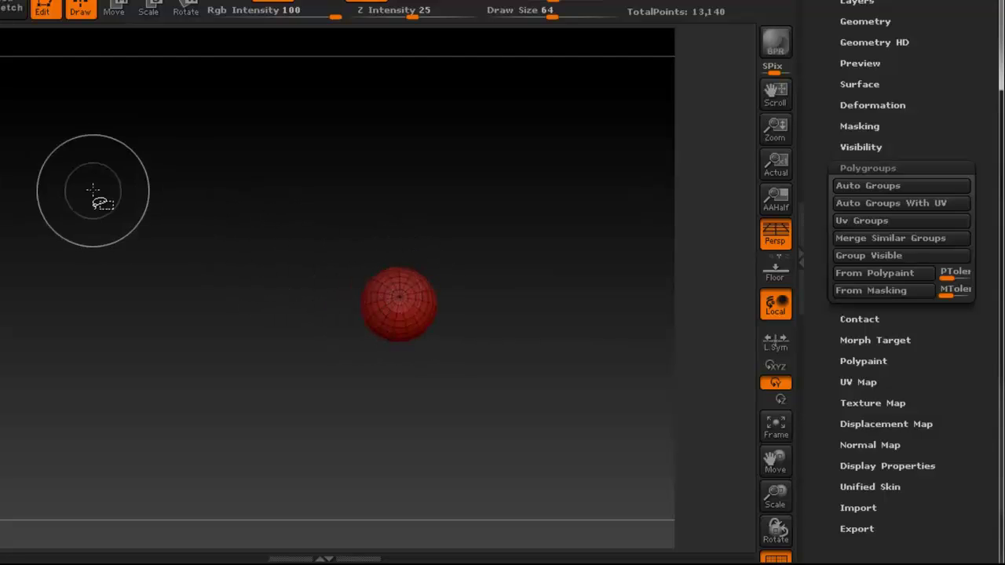
pyautogui.keyDown('ctrl'); pyautogui.keyDown('shift'); pyautogui.moveTo(31, 125); pyautogui.dragTo(106, 213); pyautogui.keyUp('shift'); pyautogui.keyUp('ctrl')
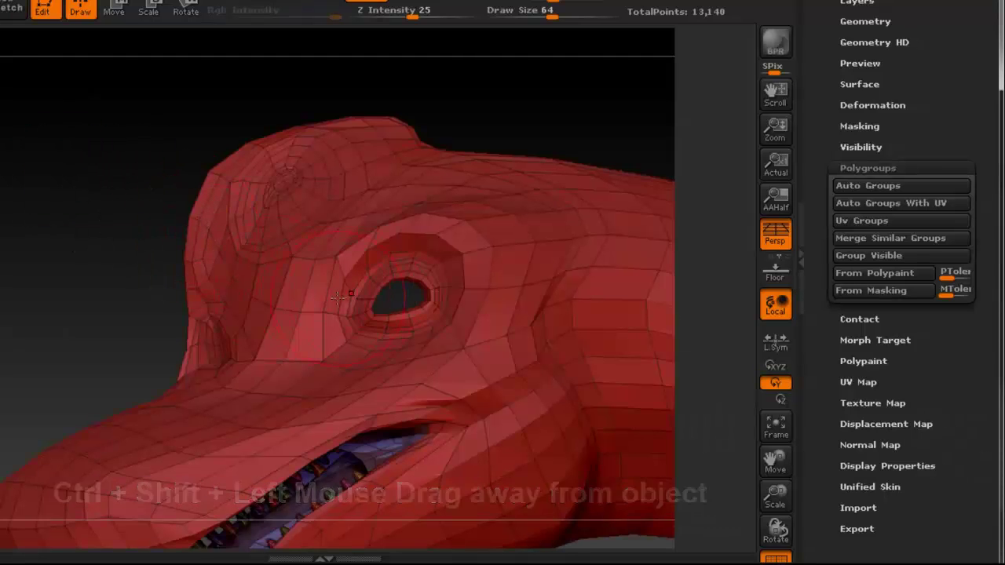
# Hide the eyeball on the other side of the head too, and invert the visibility to show only both eyeballs
pyautogui.moveTo(302, 291); pyautogui.dragTo(455, 306, button='right')
pyautogui.keyDown('alt'); pyautogui.moveTo(182, 292); pyautogui.dragTo(350, 271, button='right'); pyautogui.keyUp('alt')
pyautogui.moveTo(432, 307)
pyautogui.mouseDown(button='right')
pyautogui.moveTo(392, 292)
pyautogui.moveTo(409, 299)
pyautogui.mouseUp(button='right')
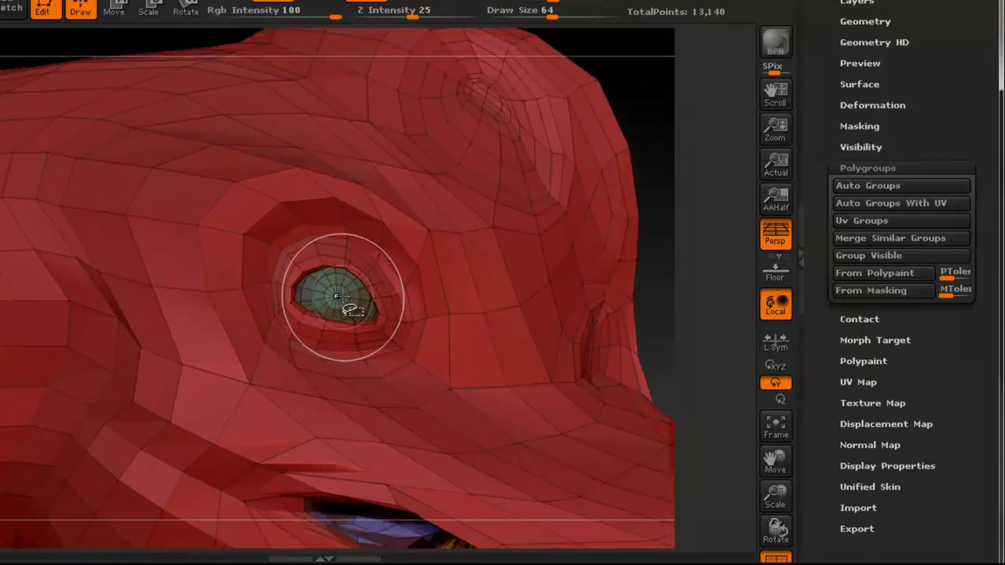
pyautogui.keyDown('ctrl'); pyautogui.keyDown('shift'); pyautogui.click(338, 297); pyautogui.keyUp('shift'); pyautogui.keyUp('ctrl')
pyautogui.moveTo(337, 296); pyautogui.dragTo(357, 289, button='right')
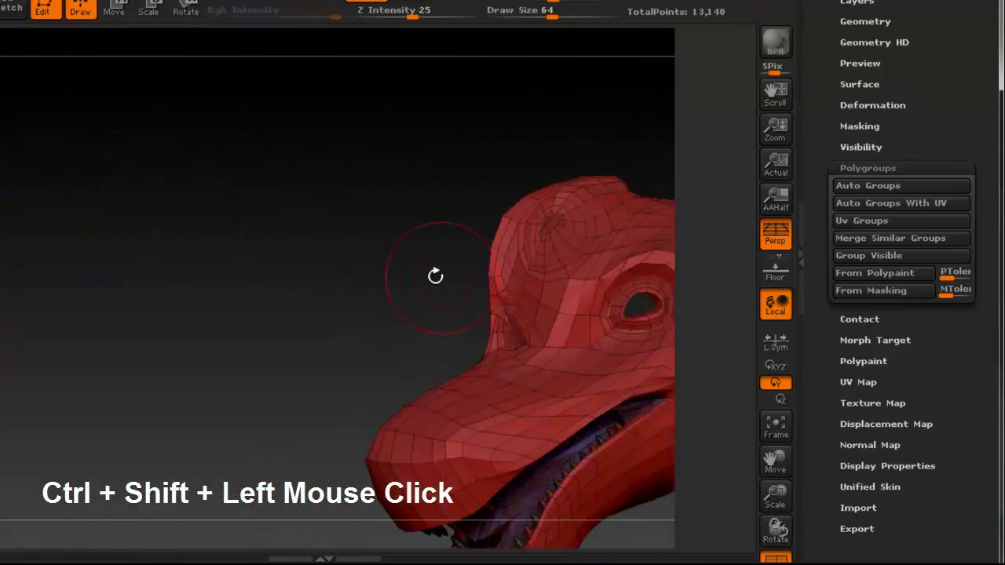
pyautogui.keyDown('alt'); pyautogui.moveTo(436, 275); pyautogui.dragTo(346, 253); pyautogui.keyUp('alt')
pyautogui.keyDown('ctrl'); pyautogui.keyDown('shift'); pyautogui.moveTo(76, 165); pyautogui.dragTo(110, 234); pyautogui.keyUp('shift'); pyautogui.keyUp('ctrl')
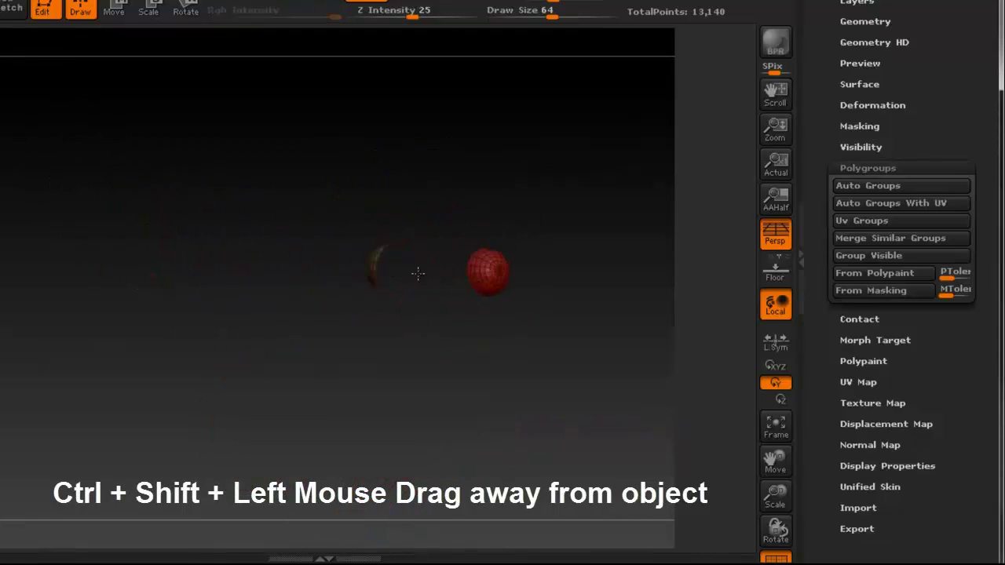
# Combine the two visible eyeballs into a single polygroup with Group Visible
pyautogui.moveTo(439, 276); pyautogui.dragTo(406, 270)
pyautogui.moveTo(460, 267)
pyautogui.keyDown('ctrl'); pyautogui.mouseDown(button='right')
pyautogui.moveTo(579, 294)
pyautogui.moveTo(354, 267)
pyautogui.moveTo(441, 262)
pyautogui.mouseUp(button='right'); pyautogui.keyUp('ctrl')
pyautogui.moveTo(440, 262); pyautogui.dragTo(391, 270)
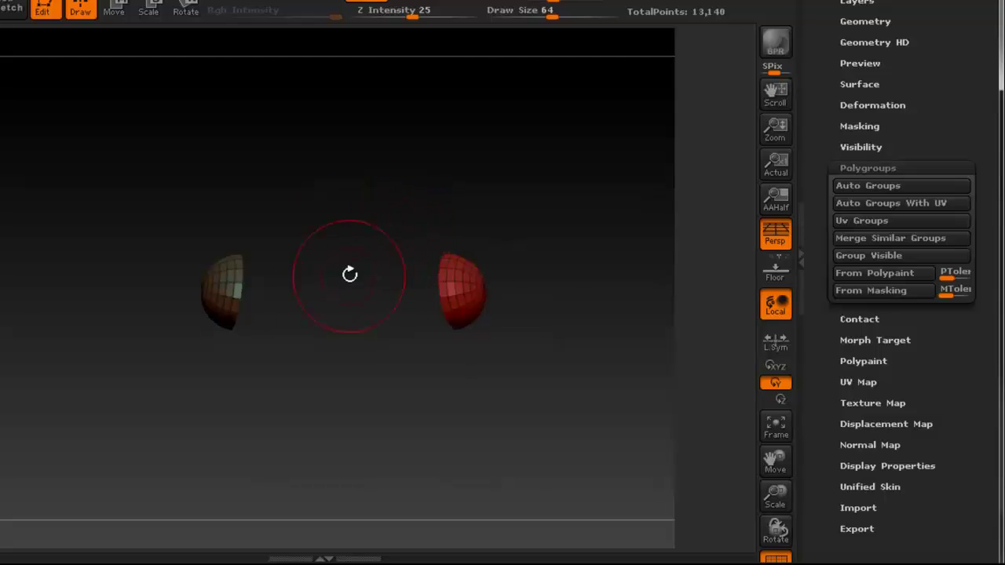
pyautogui.moveTo(390, 269)
pyautogui.mouseDown()
pyautogui.moveTo(408, 272)
pyautogui.moveTo(382, 262)
pyautogui.mouseUp()
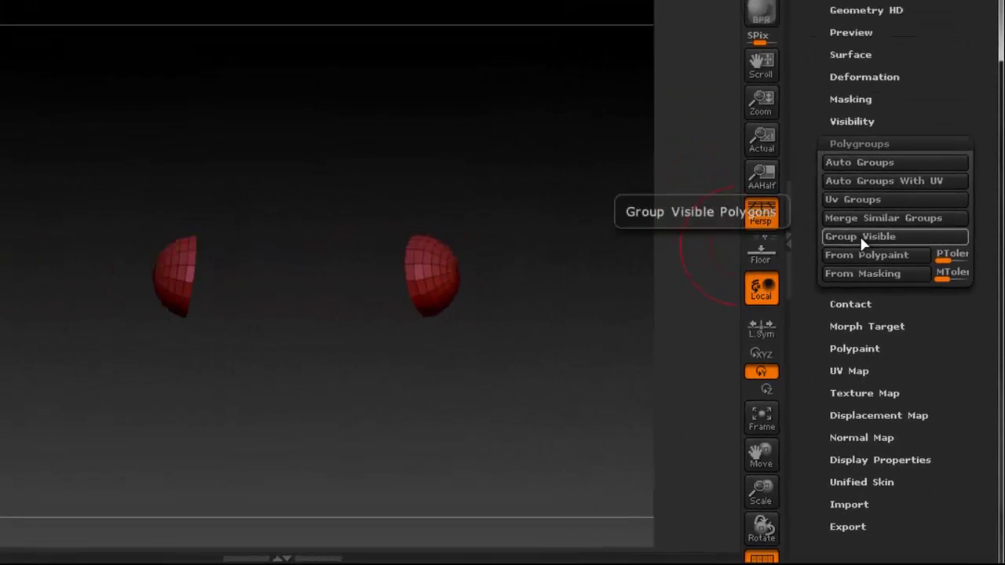
pyautogui.moveTo(638, 259); pyautogui.dragTo(532, 263)
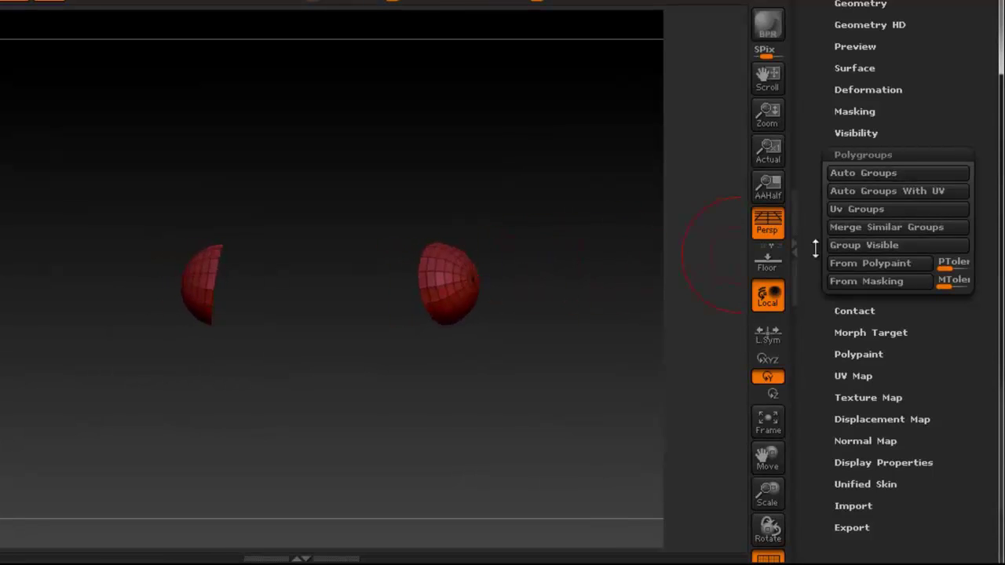
pyautogui.click(854, 248)
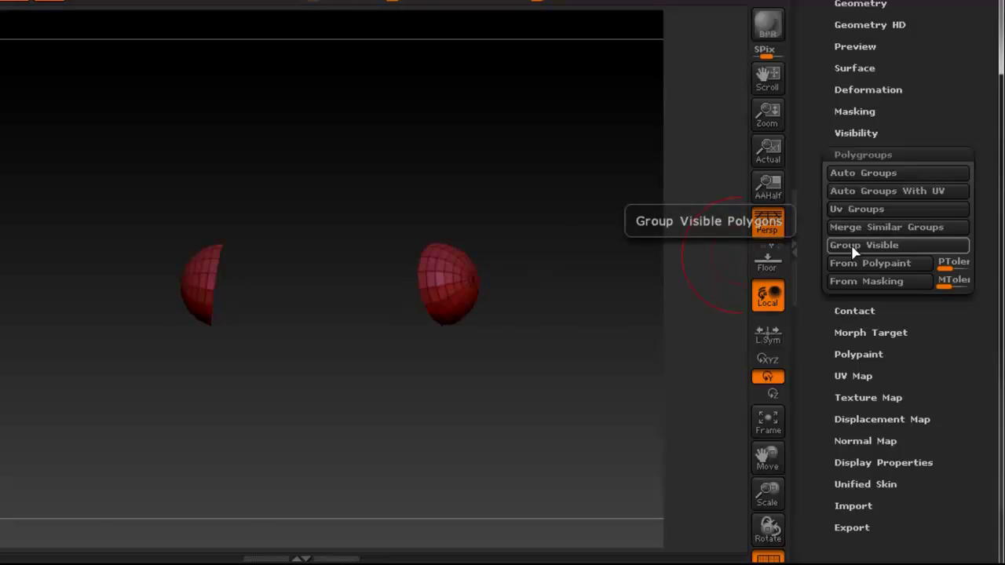
# Check the grouped eyeballs from another angle, and unhide the rest of the dinosaur mesh
pyautogui.moveTo(565, 252); pyautogui.dragTo(530, 259)
pyautogui.keyDown('alt'); pyautogui.moveTo(288, 268); pyautogui.dragTo(265, 252); pyautogui.keyUp('alt')
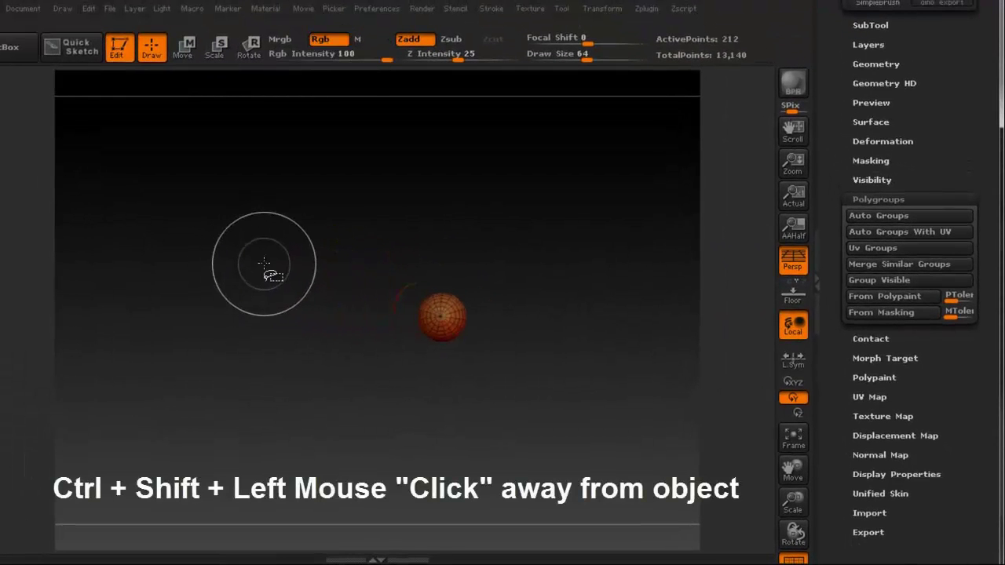
pyautogui.keyDown('ctrl'); pyautogui.keyDown('shift'); pyautogui.click(227, 244); pyautogui.keyUp('shift'); pyautogui.keyUp('ctrl')
# Hide the polyframe to see the surfaces of the open mouth, and turn on double-sided display for the mesh
pyautogui.moveTo(268, 333)
pyautogui.mouseDown()
pyautogui.moveTo(307, 332)
pyautogui.moveTo(263, 318)
pyautogui.mouseUp()
pyautogui.keyDown('alt'); pyautogui.moveTo(453, 342); pyautogui.dragTo(411, 230, button='right'); pyautogui.keyUp('alt')
pyautogui.moveTo(355, 293)
pyautogui.mouseDown(button='right')
pyautogui.moveTo(318, 306)
pyautogui.moveTo(346, 320)
pyautogui.moveTo(379, 285)
pyautogui.moveTo(322, 285)
pyautogui.moveTo(454, 295)
pyautogui.moveTo(455, 343)
pyautogui.moveTo(427, 294)
pyautogui.moveTo(343, 273)
pyautogui.moveTo(402, 313)
pyautogui.moveTo(571, 298)
pyautogui.moveTo(408, 247)
pyautogui.mouseUp(button='right')
pyautogui.click(799, 559)
pyautogui.moveTo(355, 265); pyautogui.dragTo(439, 269, button='right')
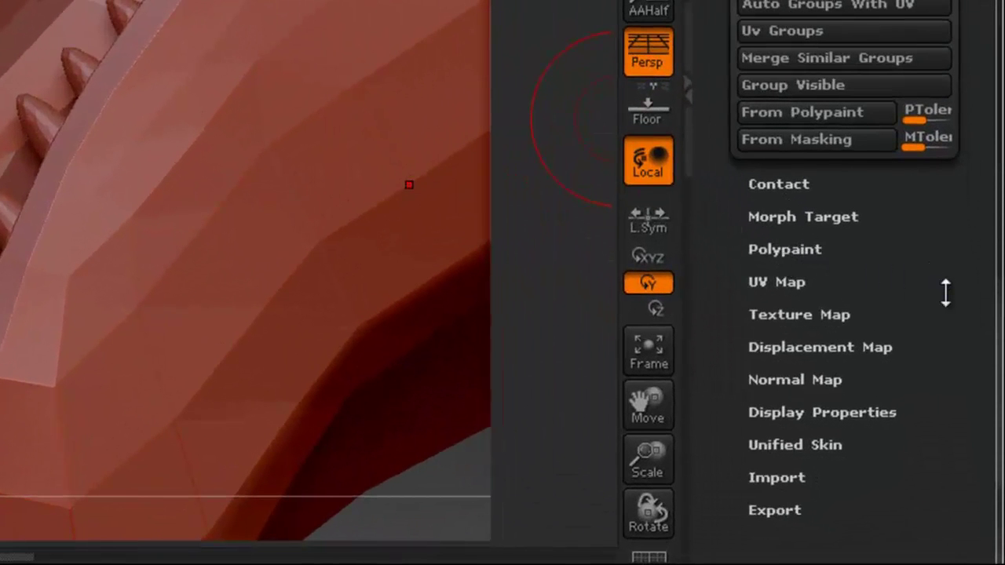
pyautogui.moveTo(950, 303); pyautogui.dragTo(950, 277)
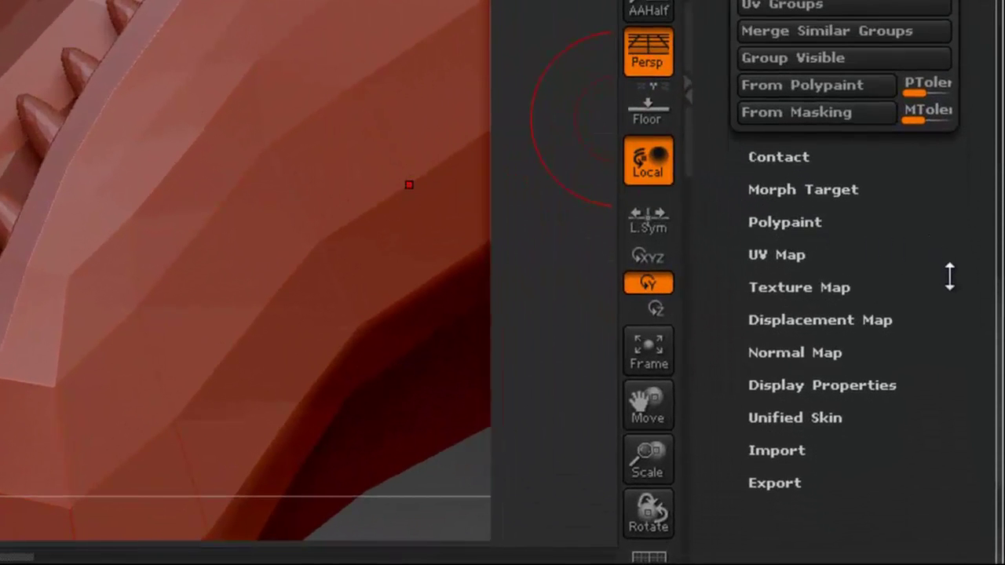
pyautogui.click(848, 384)
pyautogui.moveTo(965, 343); pyautogui.dragTo(977, 186)
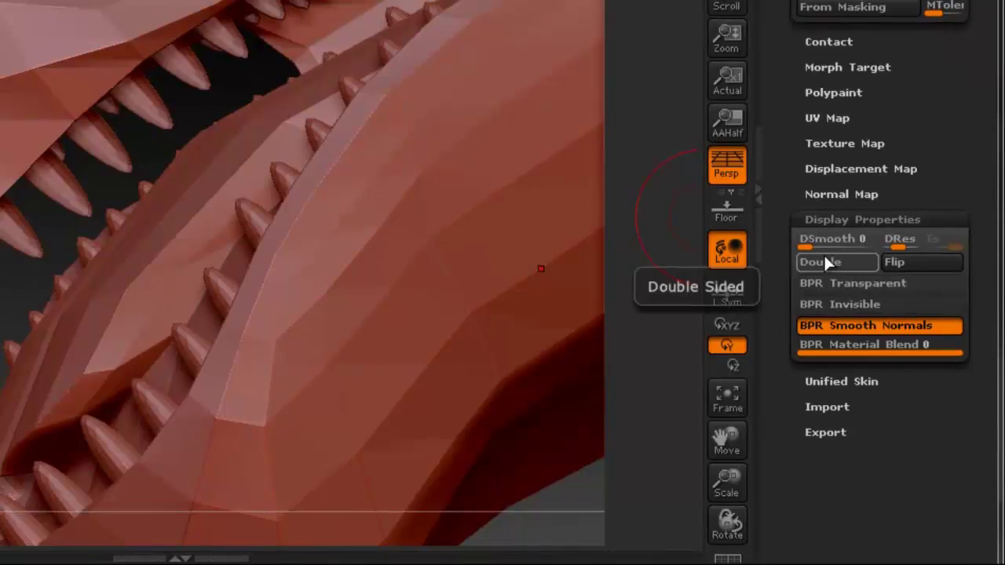
pyautogui.click(824, 260)
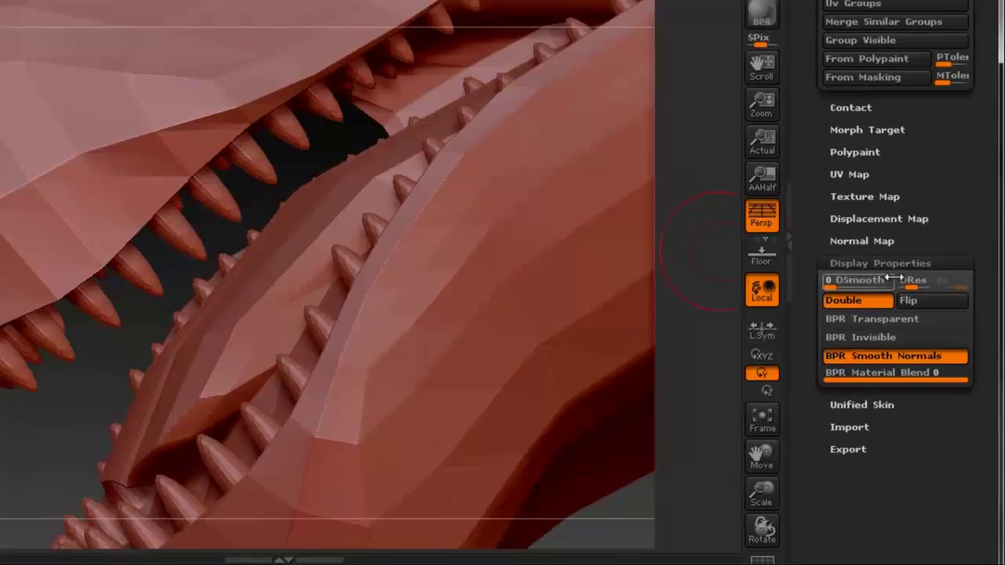
pyautogui.click(896, 264)
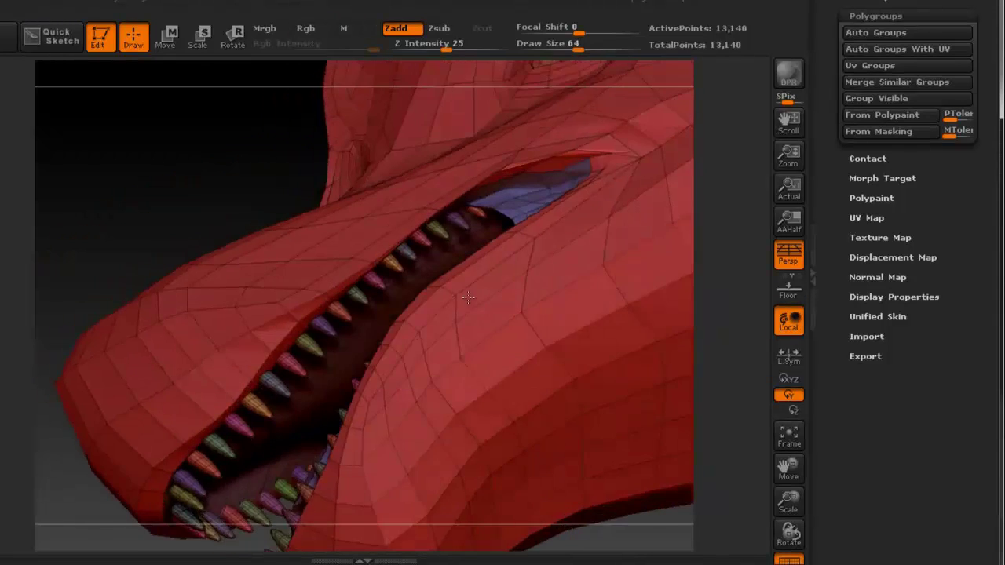
# Examine the polygroups from the teeth and mouth along the neck down to the front legs and feet
pyautogui.moveTo(468, 298)
pyautogui.mouseDown(button='right')
pyautogui.moveTo(461, 335)
pyautogui.moveTo(457, 320)
pyautogui.mouseUp(button='right')
pyautogui.moveTo(247, 418)
pyautogui.keyDown('alt'); pyautogui.mouseDown(button='right')
pyautogui.moveTo(305, 338)
pyautogui.moveTo(449, 328)
pyautogui.moveTo(313, 345)
pyautogui.mouseUp(button='right'); pyautogui.keyUp('alt')
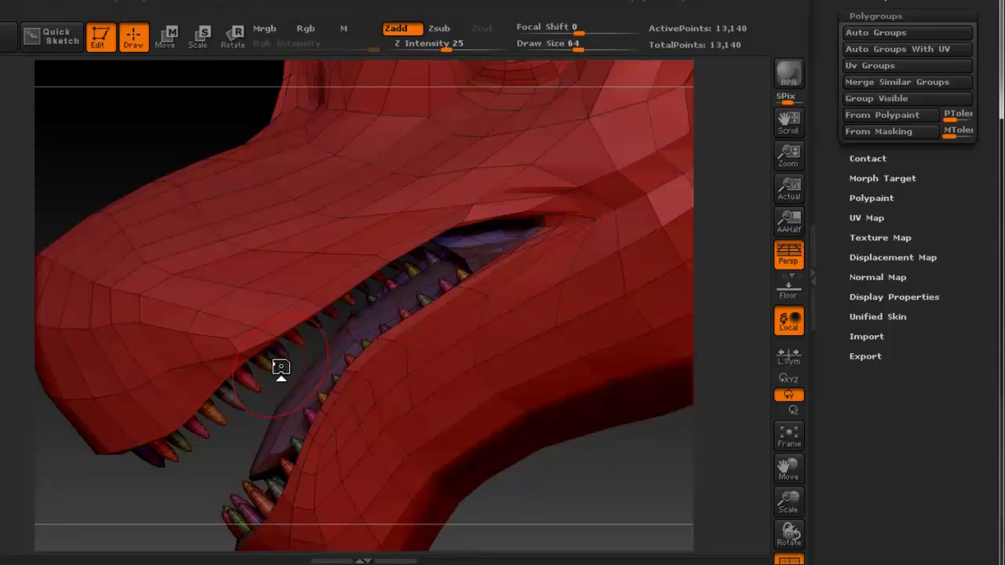
pyautogui.keyDown('alt'); pyautogui.moveTo(439, 276); pyautogui.dragTo(367, 267, button='right'); pyautogui.keyUp('alt')
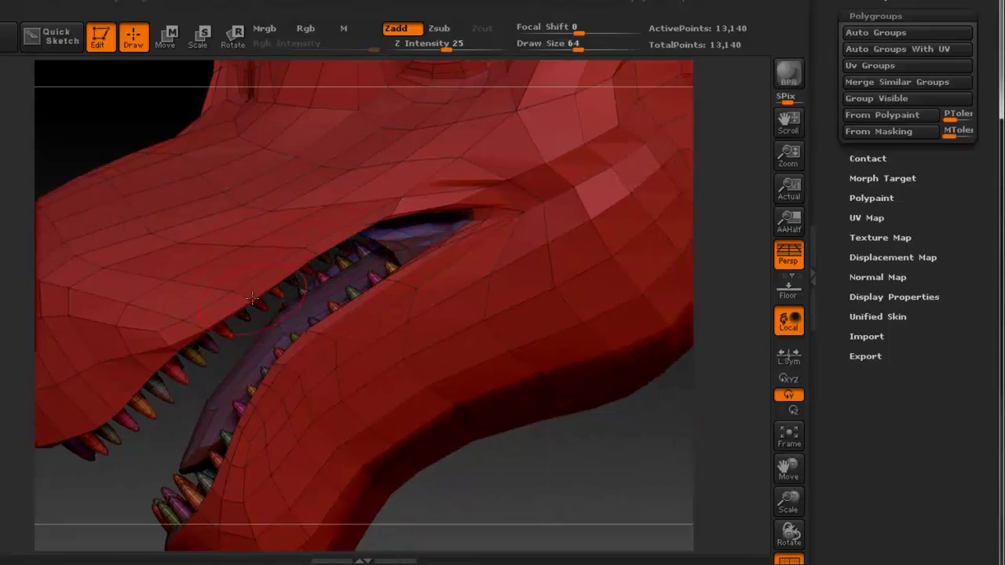
pyautogui.keyDown('ctrl'); pyautogui.moveTo(513, 277); pyautogui.dragTo(442, 250, button='right'); pyautogui.keyUp('ctrl')
pyautogui.keyDown('alt'); pyautogui.moveTo(540, 314); pyautogui.dragTo(308, 201, button='right'); pyautogui.keyUp('alt')
pyautogui.keyDown('ctrl'); pyautogui.moveTo(493, 258); pyautogui.dragTo(410, 260, button='right'); pyautogui.keyUp('ctrl')
pyautogui.keyDown('alt'); pyautogui.moveTo(487, 275); pyautogui.dragTo(270, 211, button='right'); pyautogui.keyUp('alt')
pyautogui.keyDown('ctrl'); pyautogui.moveTo(483, 334); pyautogui.dragTo(396, 305, button='right'); pyautogui.keyUp('ctrl')
pyautogui.keyDown('alt'); pyautogui.moveTo(536, 372); pyautogui.dragTo(408, 211, button='right'); pyautogui.keyUp('alt')
pyautogui.keyDown('alt'); pyautogui.moveTo(483, 463); pyautogui.dragTo(523, 287, button='right'); pyautogui.keyUp('alt')
pyautogui.keyDown('alt'); pyautogui.moveTo(457, 316); pyautogui.dragTo(529, 211, button='right'); pyautogui.keyUp('alt')
pyautogui.moveTo(545, 256); pyautogui.dragTo(531, 290, button='right')
pyautogui.keyDown('alt'); pyautogui.moveTo(469, 389); pyautogui.dragTo(544, 242, button='right'); pyautogui.keyUp('alt')
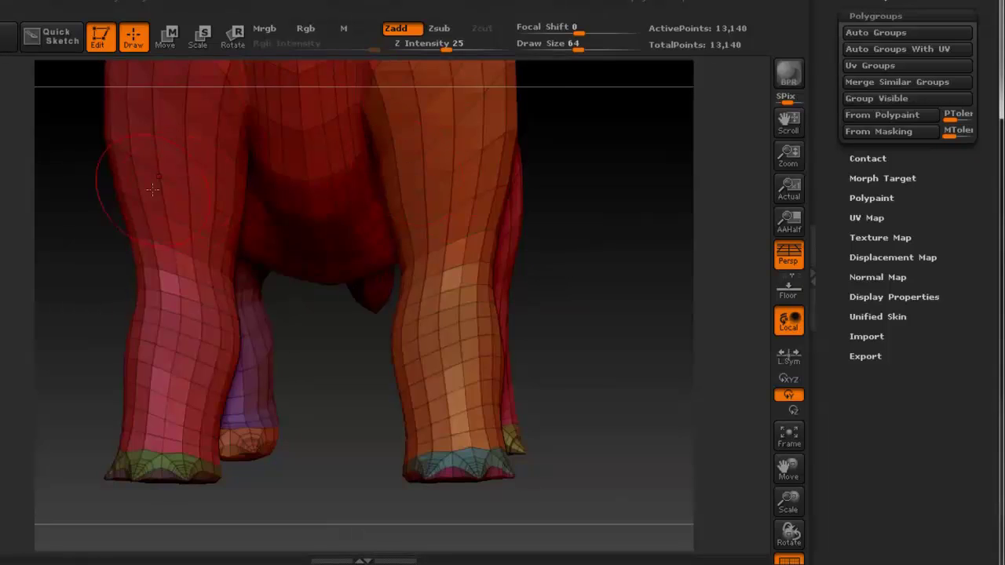
# Isolate the orange front leg polygroup, and invert the visibility to hide only that leg
pyautogui.moveTo(403, 248); pyautogui.dragTo(472, 303, button='right')
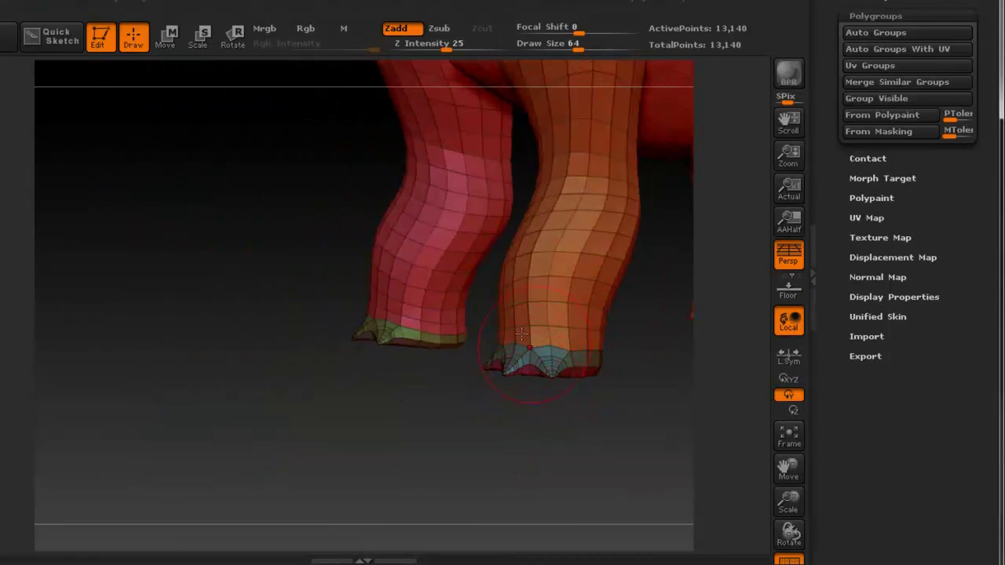
pyautogui.moveTo(508, 314); pyautogui.dragTo(491, 293, button='right')
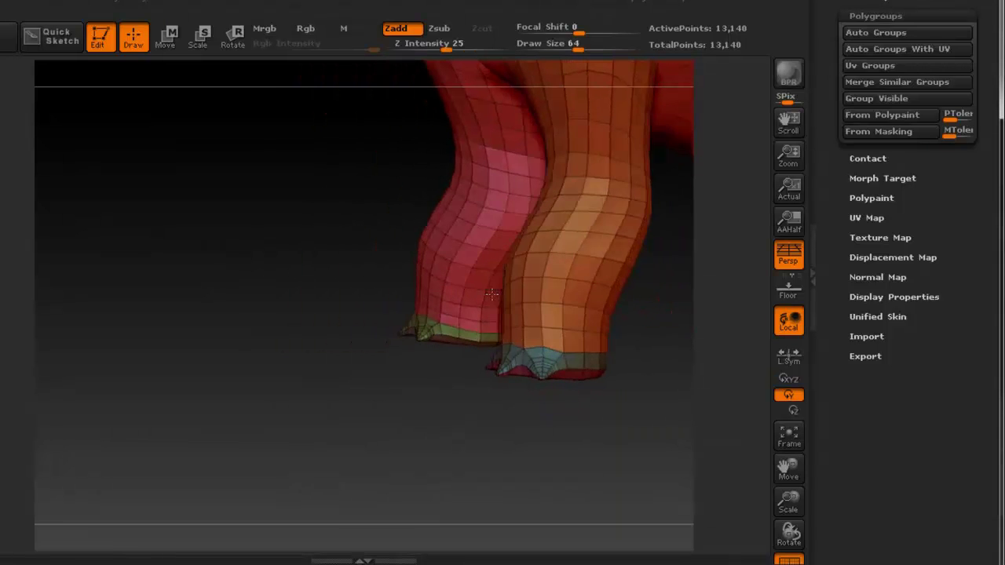
pyautogui.press('ctrl')
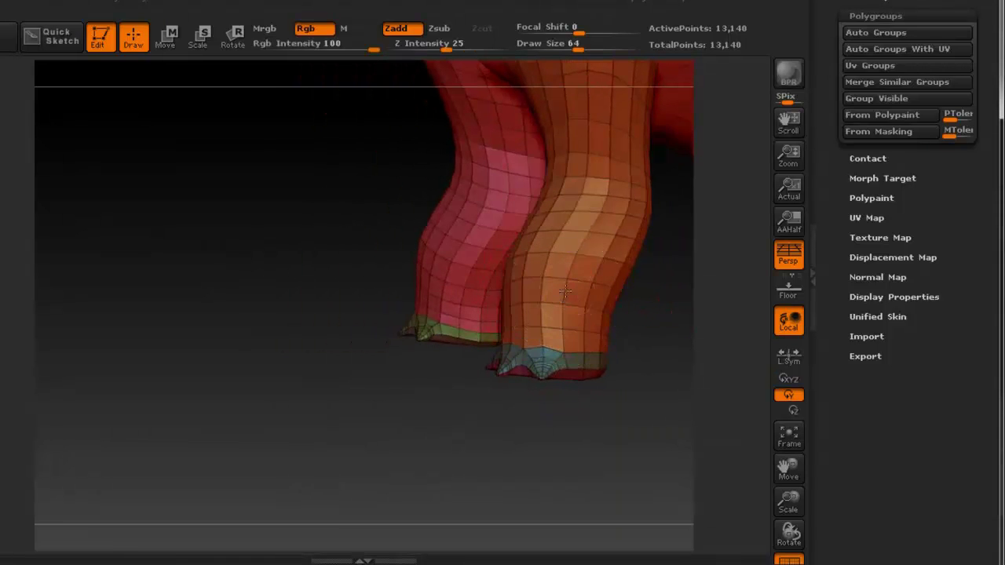
pyautogui.keyDown('ctrl'); pyautogui.keyDown('shift'); pyautogui.click(565, 292); pyautogui.keyUp('shift'); pyautogui.keyUp('ctrl')
pyautogui.moveTo(568, 298)
pyautogui.mouseDown(button='right')
pyautogui.moveTo(433, 277)
pyautogui.moveTo(450, 294)
pyautogui.moveTo(460, 161)
pyautogui.moveTo(464, 229)
pyautogui.moveTo(439, 262)
pyautogui.mouseUp(button='right')
pyautogui.press('ctrl')
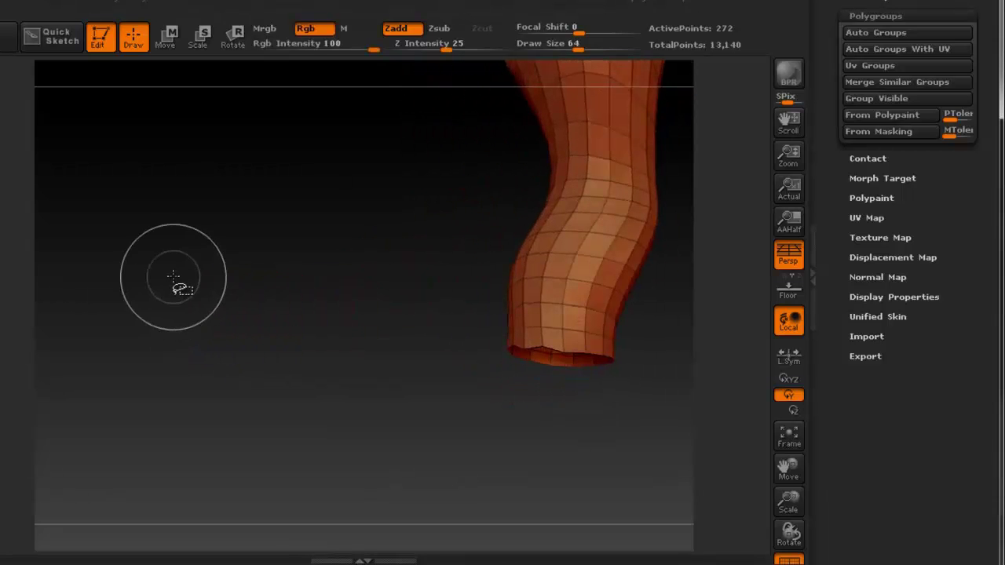
pyautogui.keyDown('ctrl'); pyautogui.keyDown('shift'); pyautogui.moveTo(134, 242); pyautogui.dragTo(215, 337); pyautogui.keyUp('shift'); pyautogui.keyUp('ctrl')
# Hide the toe and sole polygroups of the same front foot, inverting the visibility to check the hidden parts
pyautogui.moveTo(473, 331); pyautogui.dragTo(374, 359, button='right')
pyautogui.keyDown('ctrl'); pyautogui.keyDown('shift'); pyautogui.click(473, 451); pyautogui.keyUp('shift'); pyautogui.keyUp('ctrl')
pyautogui.keyDown('ctrl'); pyautogui.keyDown('shift'); pyautogui.click(476, 455); pyautogui.keyUp('shift'); pyautogui.keyUp('ctrl')
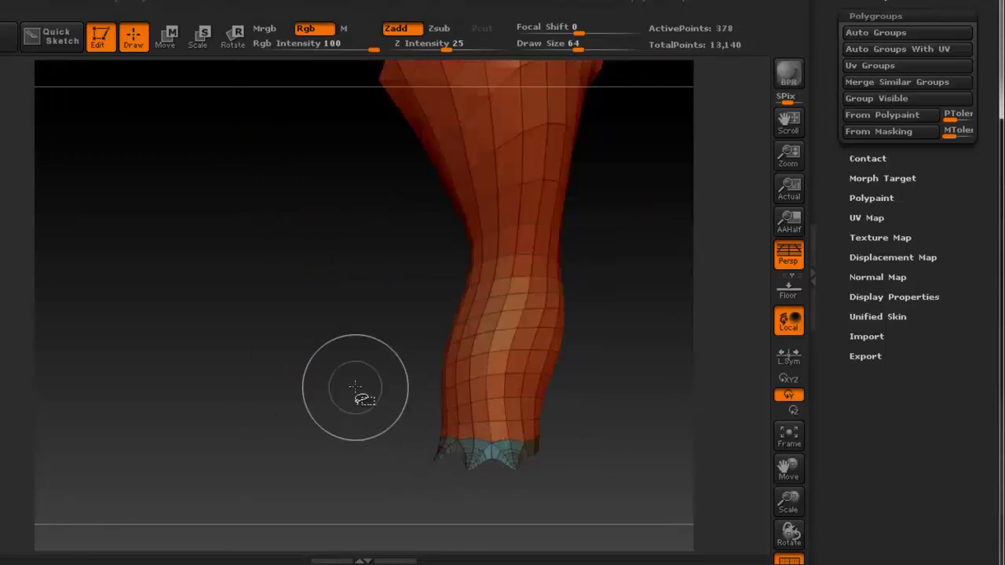
pyautogui.keyDown('ctrl'); pyautogui.keyDown('shift'); pyautogui.moveTo(553, 402); pyautogui.dragTo(566, 416); pyautogui.keyUp('shift'); pyautogui.keyUp('ctrl')
pyautogui.moveTo(524, 409)
pyautogui.mouseDown(button='right')
pyautogui.moveTo(488, 408)
pyautogui.moveTo(472, 380)
pyautogui.mouseUp(button='right')
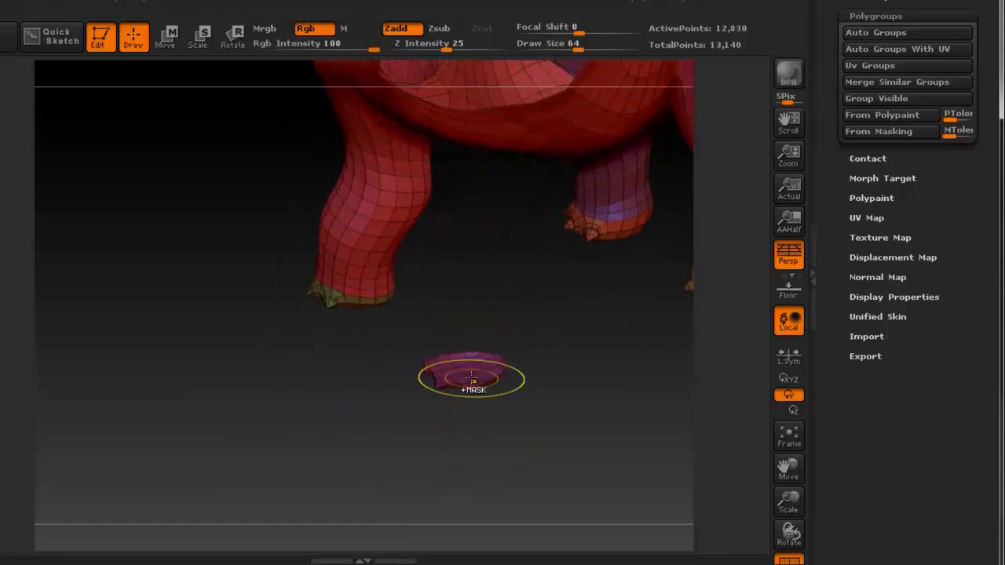
pyautogui.keyDown('ctrl'); pyautogui.keyDown('shift'); pyautogui.click(464, 372); pyautogui.keyUp('shift'); pyautogui.keyUp('ctrl')
# Hide the other front leg together with its remaining foot polygroups
pyautogui.moveTo(435, 262); pyautogui.dragTo(479, 341)
pyautogui.keyDown('ctrl'); pyautogui.keyDown('shift'); pyautogui.click(365, 337); pyautogui.keyUp('shift'); pyautogui.keyUp('ctrl')
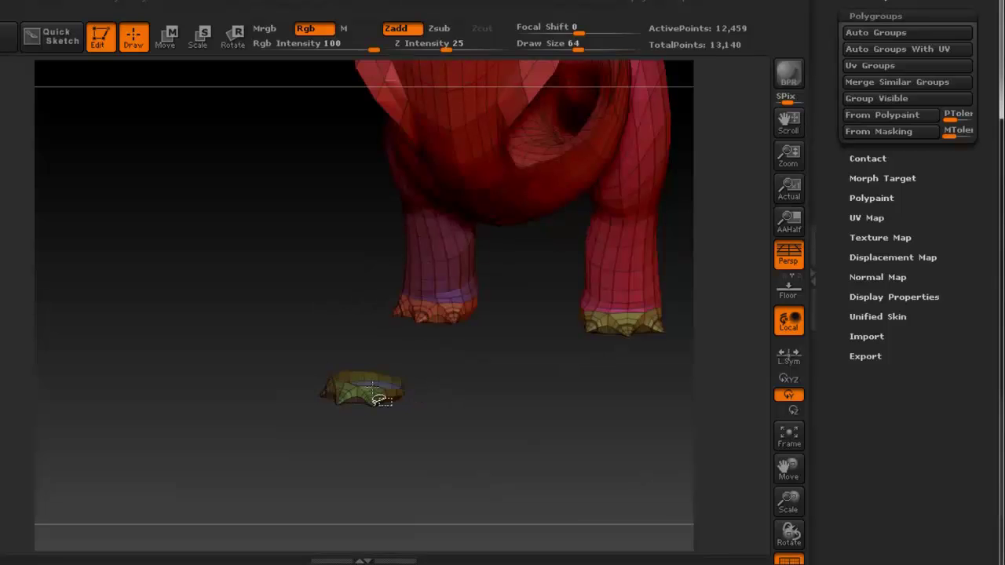
pyautogui.keyDown('ctrl'); pyautogui.keyDown('shift'); pyautogui.click(355, 395); pyautogui.keyUp('shift'); pyautogui.keyUp('ctrl')
pyautogui.moveTo(451, 359)
pyautogui.mouseDown()
pyautogui.moveTo(411, 366)
pyautogui.moveTo(340, 307)
pyautogui.moveTo(278, 341)
pyautogui.mouseUp()
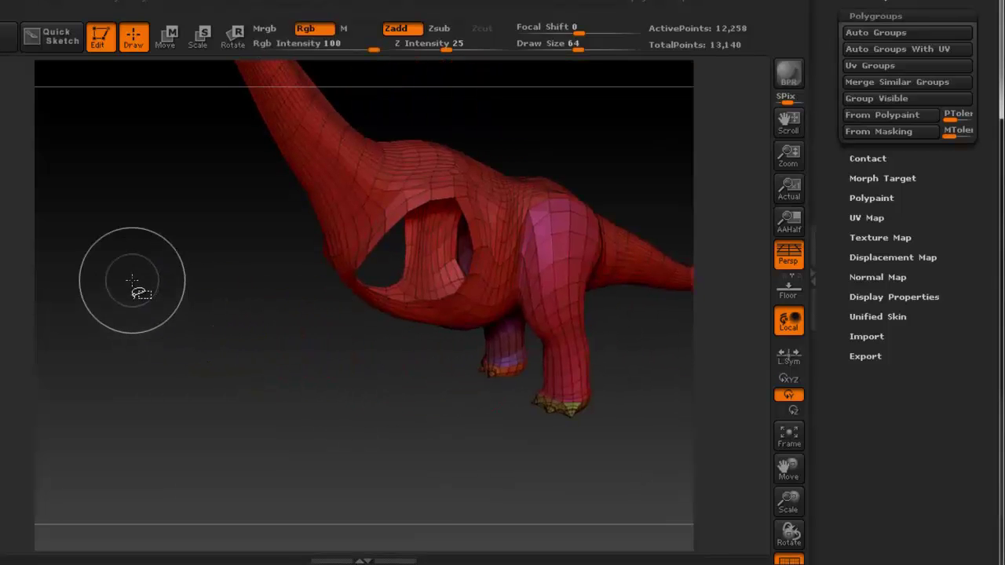
# Invert the visibility to show only the front legs, and combine them into a single polygroup with Group Visible
pyautogui.keyDown('ctrl'); pyautogui.keyDown('shift'); pyautogui.moveTo(182, 338); pyautogui.dragTo(187, 340); pyautogui.keyUp('shift'); pyautogui.keyUp('ctrl')
pyautogui.keyDown('shift'); pyautogui.moveTo(399, 357); pyautogui.dragTo(475, 359); pyautogui.keyUp('shift')
pyautogui.scroll(5, 898, 252)
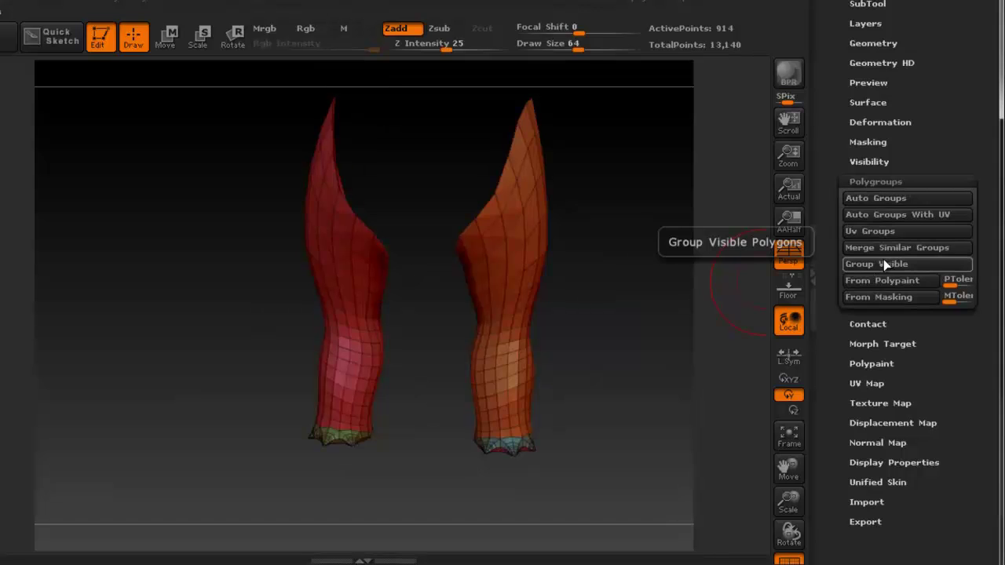
pyautogui.click(883, 264)
# Unhide the whole dinosaur and bring the hind legs into view
pyautogui.moveTo(579, 279); pyautogui.dragTo(511, 282)
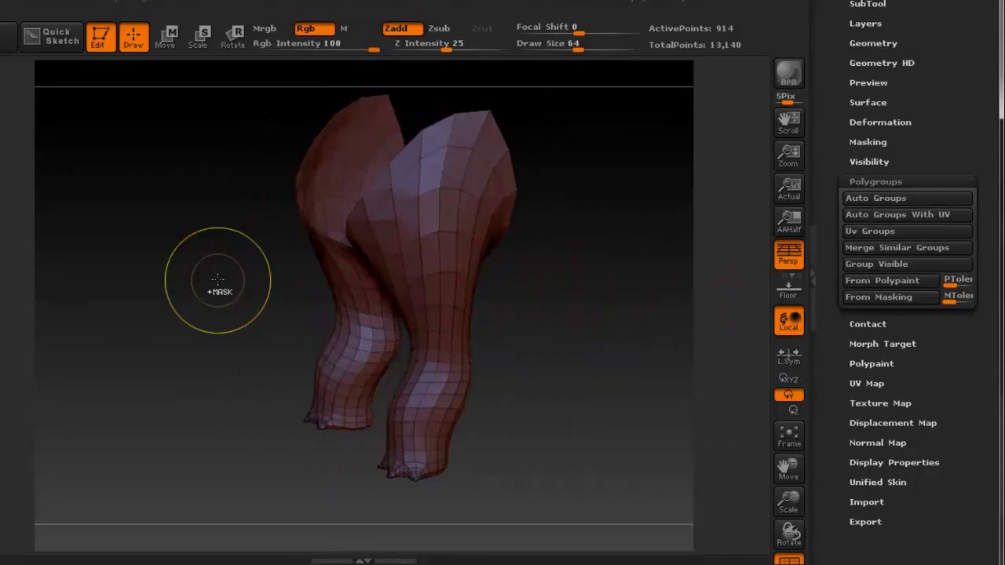
pyautogui.keyDown('ctrl'); pyautogui.keyDown('shift'); pyautogui.click(163, 279); pyautogui.keyUp('shift'); pyautogui.keyUp('ctrl')
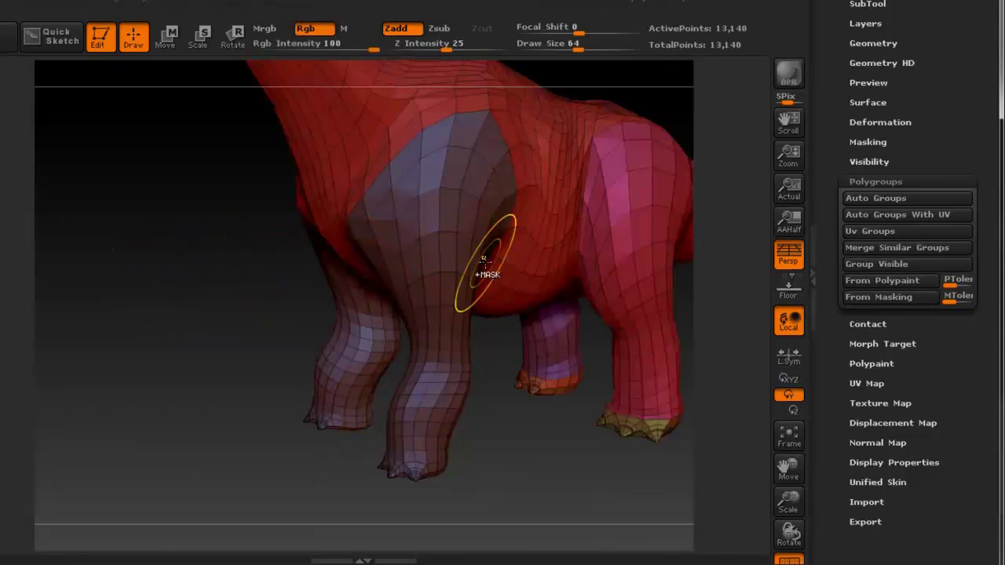
pyautogui.keyDown('alt'); pyautogui.moveTo(502, 255); pyautogui.dragTo(387, 259, button='right'); pyautogui.keyUp('alt')
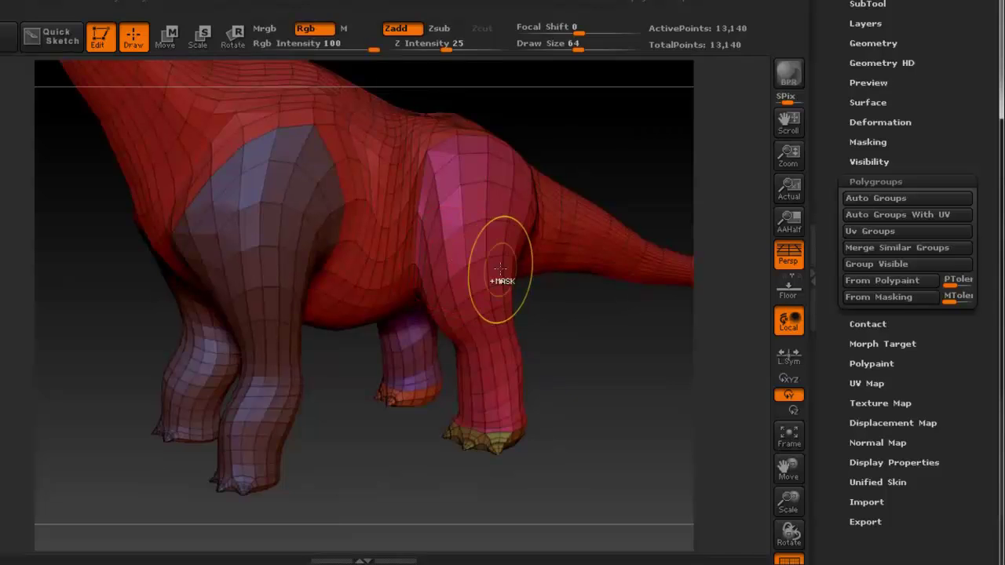
pyautogui.keyDown('alt'); pyautogui.moveTo(473, 257); pyautogui.dragTo(457, 278, button='right'); pyautogui.keyUp('alt')
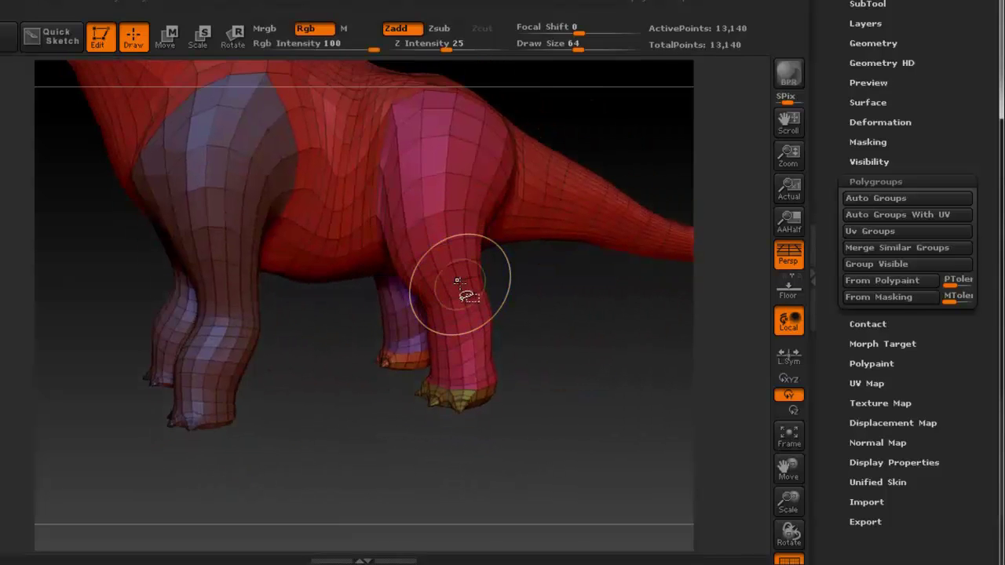
# Hide the pink hind leg by isolating it and inverting the visibility, and hide its foot polygroup as well
pyautogui.keyDown('ctrl'); pyautogui.keyDown('shift'); pyautogui.click(458, 279); pyautogui.keyUp('shift'); pyautogui.keyUp('ctrl')
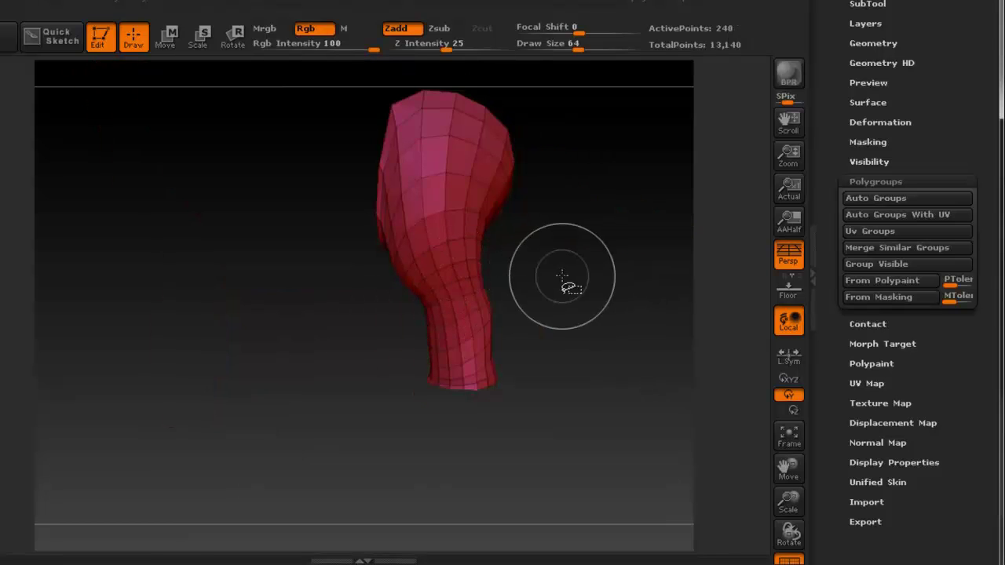
pyautogui.keyDown('ctrl'); pyautogui.keyDown('shift'); pyautogui.moveTo(593, 223); pyautogui.dragTo(610, 249); pyautogui.keyUp('shift'); pyautogui.keyUp('ctrl')
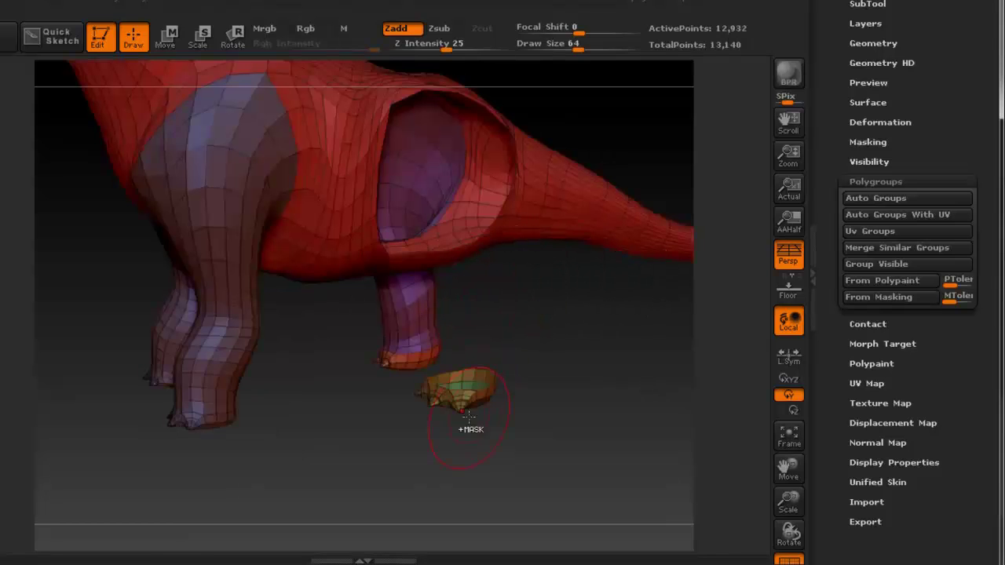
pyautogui.keyDown('ctrl'); pyautogui.keyDown('shift'); pyautogui.click(456, 394); pyautogui.keyUp('shift'); pyautogui.keyUp('ctrl')
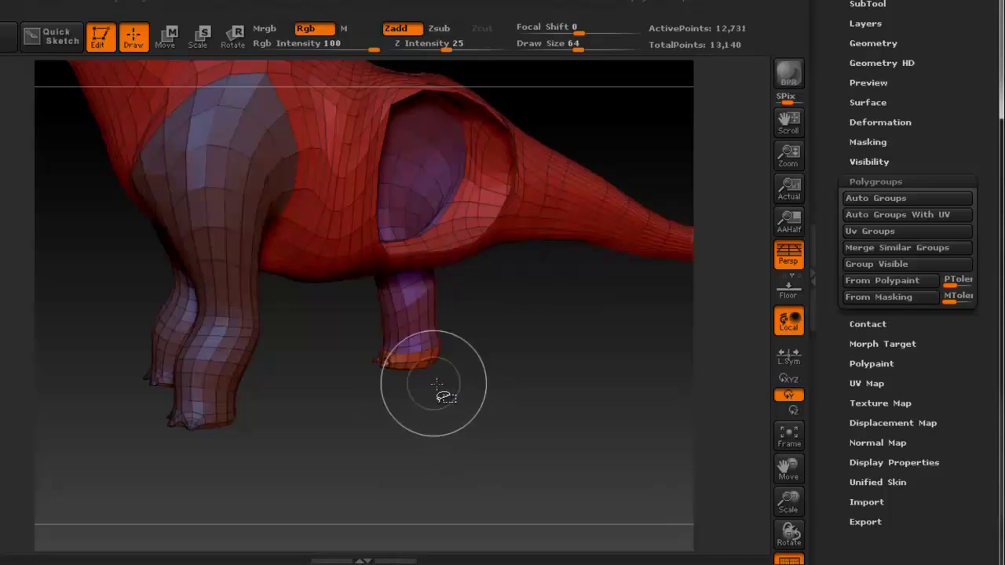
# Hide the purple hind leg and its orange foot too, keeping both hind legs hidden
pyautogui.keyDown('ctrl'); pyautogui.keyDown('shift'); pyautogui.click(402, 364); pyautogui.keyUp('shift'); pyautogui.keyUp('ctrl')
pyautogui.keyDown('ctrl'); pyautogui.keyDown('shift'); pyautogui.click(406, 341); pyautogui.keyUp('shift'); pyautogui.keyUp('ctrl')
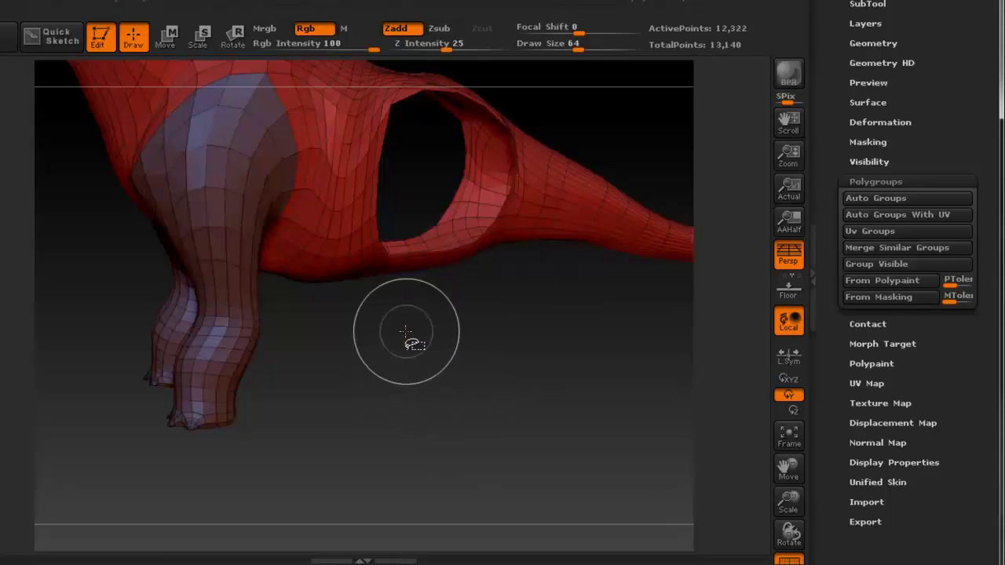
pyautogui.moveTo(309, 291)
pyautogui.mouseDown()
pyautogui.moveTo(429, 294)
pyautogui.moveTo(303, 291)
pyautogui.mouseUp()
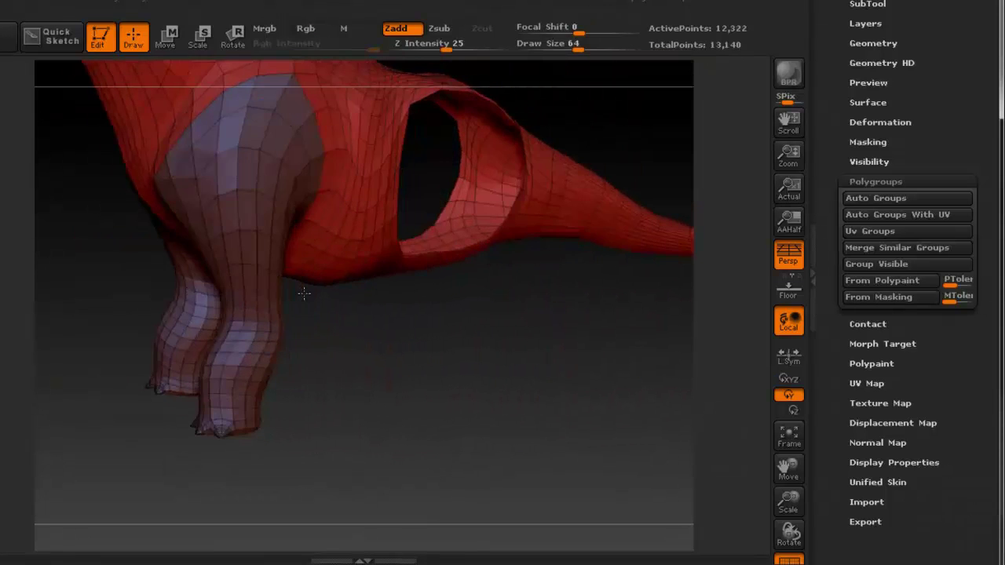
pyautogui.keyDown('ctrl'); pyautogui.keyDown('shift'); pyautogui.click(512, 343); pyautogui.keyUp('shift'); pyautogui.keyUp('ctrl')
pyautogui.hotkey('ctrl', 'z')
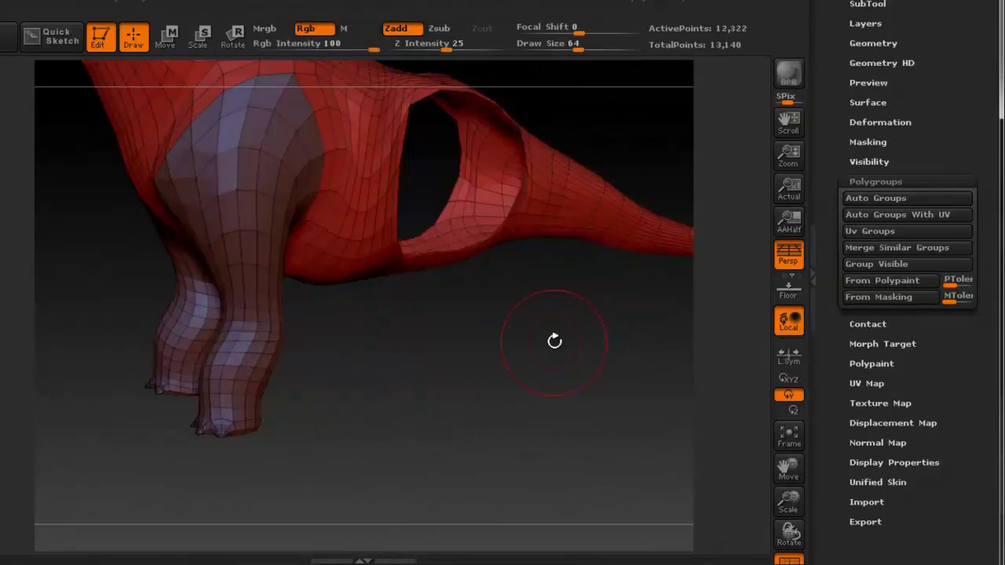
# Invert the visibility to show only the hind legs, and combine them into a single polygroup with Group Visible
pyautogui.keyDown('ctrl'); pyautogui.keyDown('shift'); pyautogui.moveTo(586, 288); pyautogui.dragTo(637, 341); pyautogui.keyUp('shift'); pyautogui.keyUp('ctrl')
pyautogui.moveTo(541, 322); pyautogui.dragTo(449, 337)
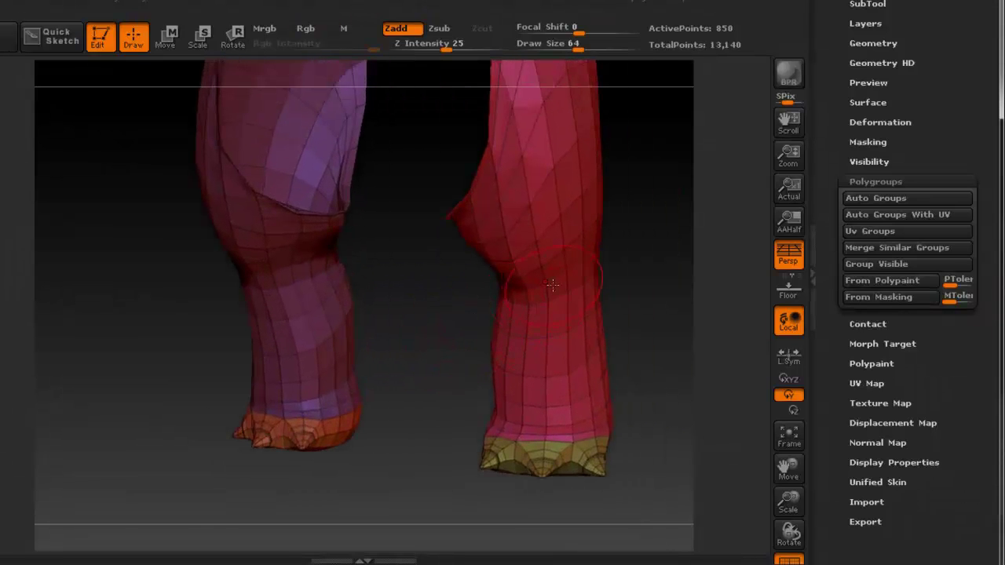
pyautogui.click(879, 267)
# Unhide all parts and frame the full dinosaur from the side
pyautogui.moveTo(553, 247); pyautogui.dragTo(407, 221, button='right')
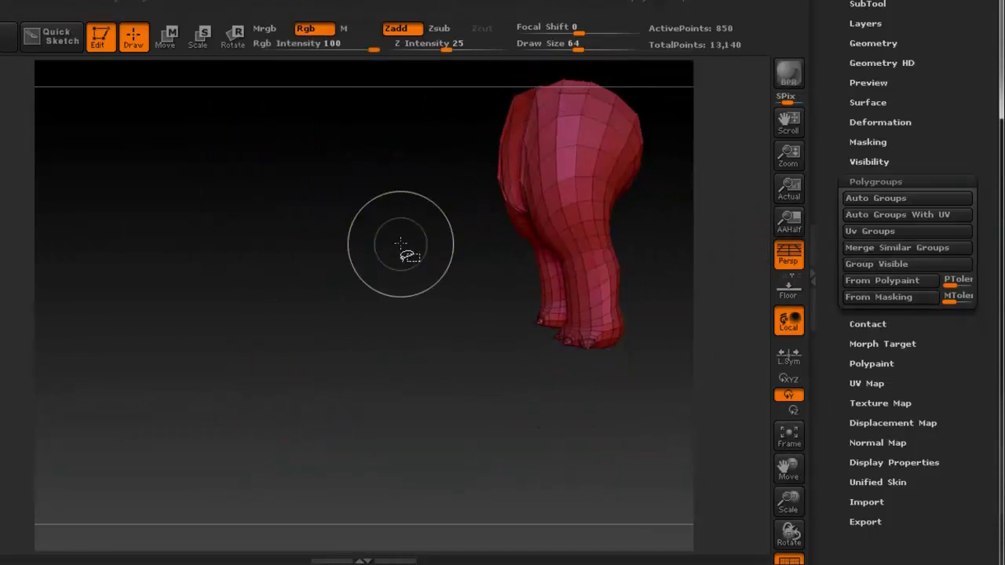
pyautogui.keyDown('ctrl'); pyautogui.keyDown('shift'); pyautogui.click(121, 318); pyautogui.keyUp('shift'); pyautogui.keyUp('ctrl')
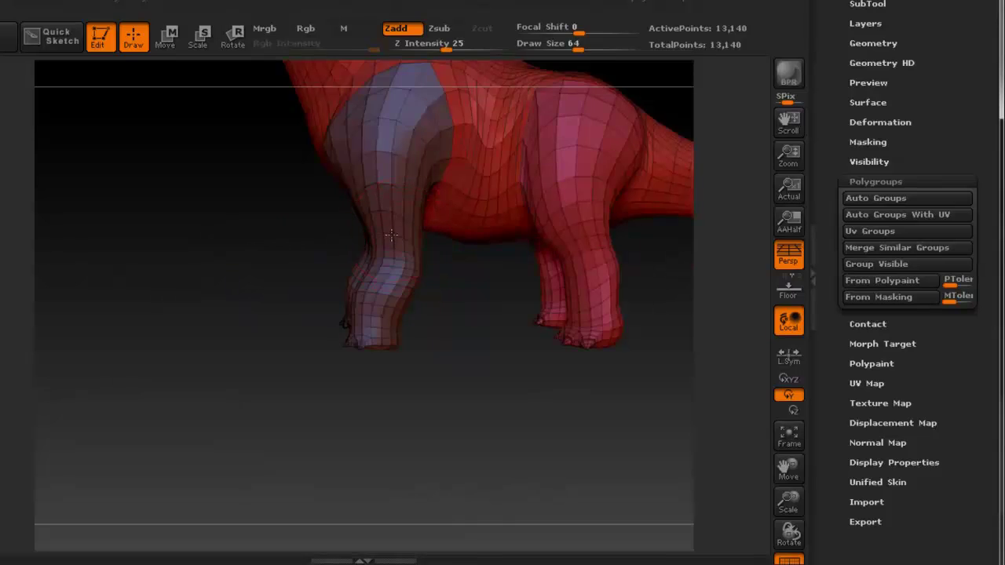
pyautogui.keyDown('alt'); pyautogui.moveTo(391, 235); pyautogui.dragTo(283, 391, button='right'); pyautogui.keyUp('alt')
pyautogui.moveTo(312, 339)
pyautogui.mouseDown(button='right')
pyautogui.moveTo(459, 317)
pyautogui.moveTo(377, 309)
pyautogui.moveTo(406, 271)
pyautogui.moveTo(414, 238)
pyautogui.moveTo(345, 263)
pyautogui.moveTo(282, 240)
pyautogui.moveTo(333, 246)
pyautogui.moveTo(313, 246)
pyautogui.mouseUp(button='right')
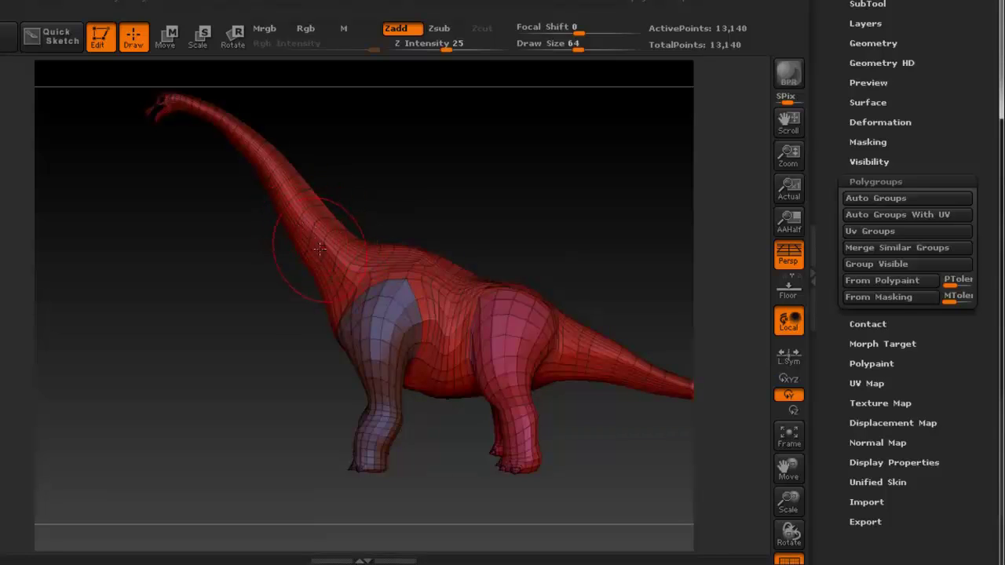
# Isolate the red polygroup of the neck, body and tail, inverting the visibility to the other parts and back
pyautogui.press('ctrl')
pyautogui.keyDown('ctrl'); pyautogui.keyDown('shift'); pyautogui.click(325, 248); pyautogui.keyUp('shift'); pyautogui.keyUp('ctrl')
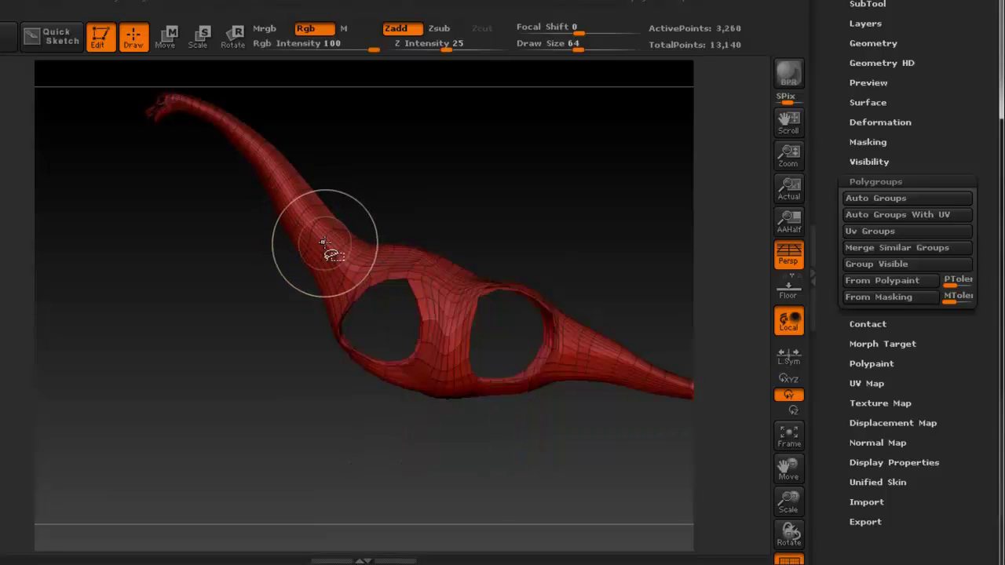
pyautogui.keyDown('ctrl'); pyautogui.keyDown('shift'); pyautogui.moveTo(500, 151); pyautogui.dragTo(535, 189); pyautogui.keyUp('shift'); pyautogui.keyUp('ctrl')
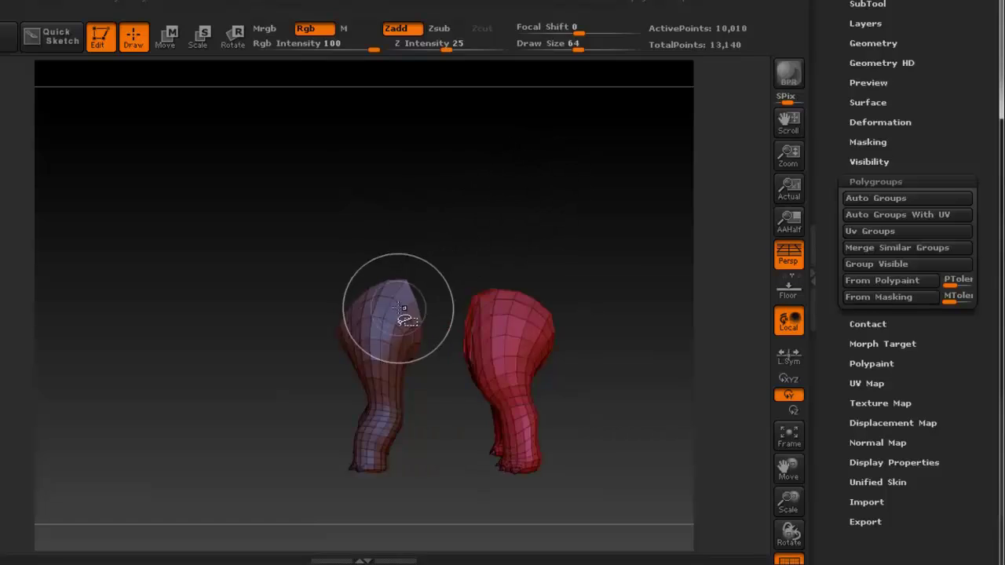
pyautogui.keyDown('ctrl'); pyautogui.keyDown('shift'); pyautogui.moveTo(422, 285); pyautogui.dragTo(417, 291); pyautogui.keyUp('shift'); pyautogui.keyUp('ctrl')
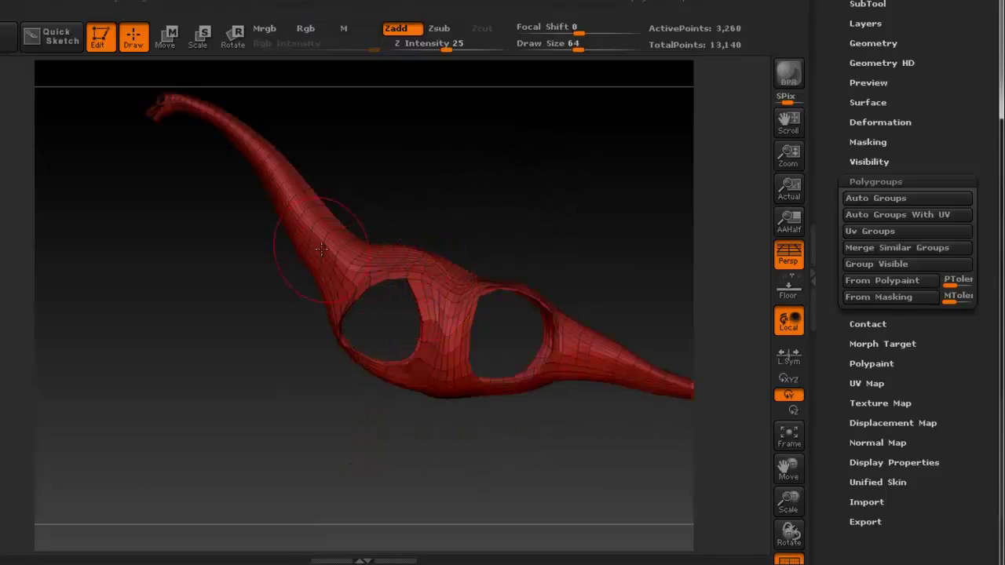
# Unhide all parts of the dinosaur so the legs show together with the red body
pyautogui.moveTo(322, 249); pyautogui.dragTo(359, 248, button='right')
pyautogui.keyDown('alt'); pyautogui.moveTo(335, 194); pyautogui.dragTo(469, 236, button='right'); pyautogui.keyUp('alt')
pyautogui.keyDown('alt'); pyautogui.moveTo(366, 224); pyautogui.dragTo(565, 376, button='right'); pyautogui.keyUp('alt')
pyautogui.moveTo(397, 208); pyautogui.dragTo(375, 240)
pyautogui.keyDown('ctrl'); pyautogui.keyDown('shift'); pyautogui.click(245, 285); pyautogui.keyUp('shift'); pyautogui.keyUp('ctrl')
pyautogui.keyDown('alt'); pyautogui.moveTo(463, 277); pyautogui.dragTo(274, 197, button='right'); pyautogui.keyUp('alt')
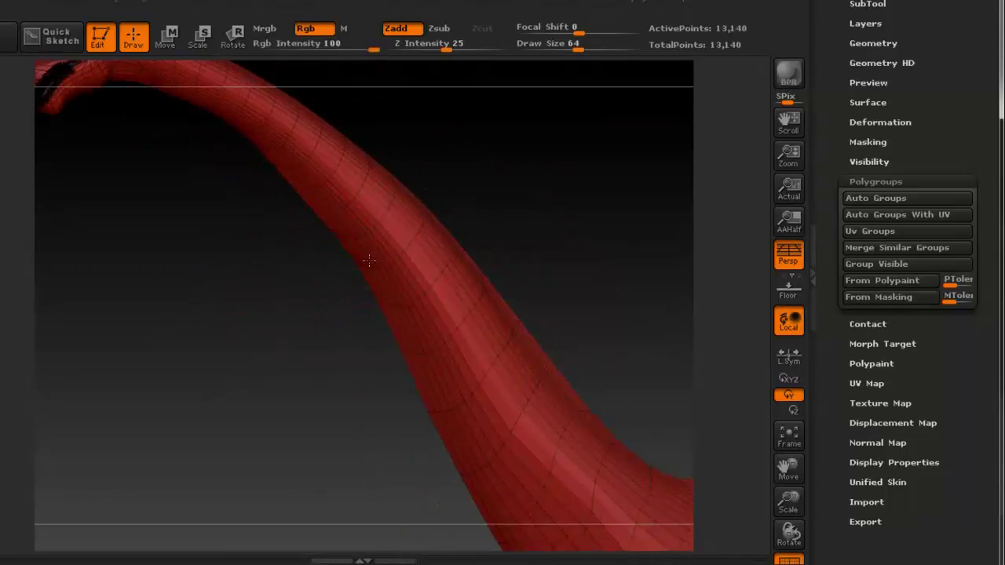
pyautogui.keyDown('ctrl'); pyautogui.moveTo(370, 260); pyautogui.dragTo(377, 330, button='right'); pyautogui.keyUp('ctrl')
pyautogui.keyDown('alt'); pyautogui.moveTo(612, 365); pyautogui.dragTo(489, 277, button='right'); pyautogui.keyUp('alt')
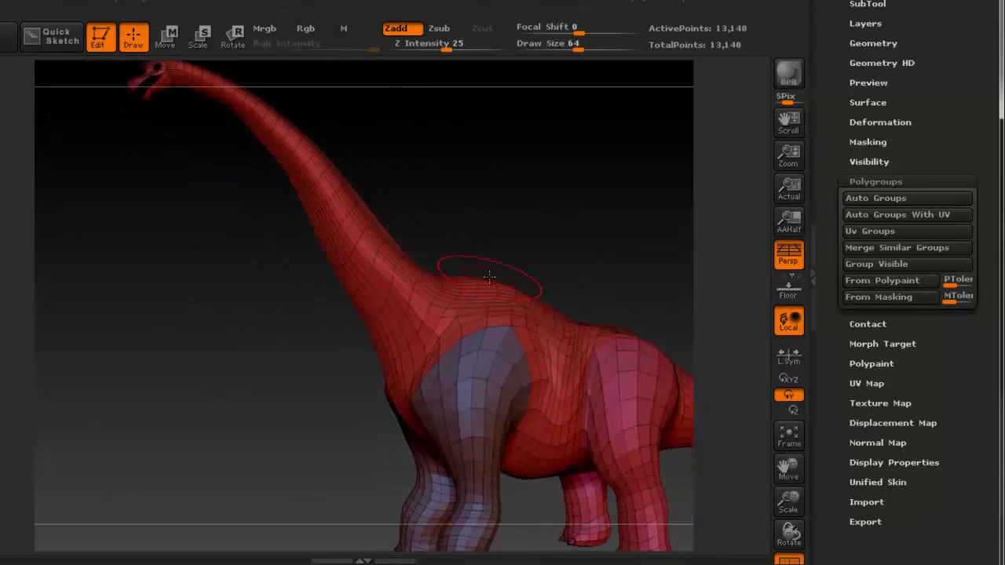
# Hide the front legs polygroup by isolating it and inverting the visibility, and hide the hind legs polygroup too
pyautogui.keyDown('ctrl'); pyautogui.keyDown('shift'); pyautogui.click(490, 408); pyautogui.keyUp('shift'); pyautogui.keyUp('ctrl')
pyautogui.keyDown('ctrl'); pyautogui.keyDown('shift'); pyautogui.moveTo(240, 348); pyautogui.dragTo(265, 385); pyautogui.keyUp('shift'); pyautogui.keyUp('ctrl')
pyautogui.keyDown('alt'); pyautogui.moveTo(503, 324); pyautogui.dragTo(367, 269, button='right'); pyautogui.keyUp('alt')
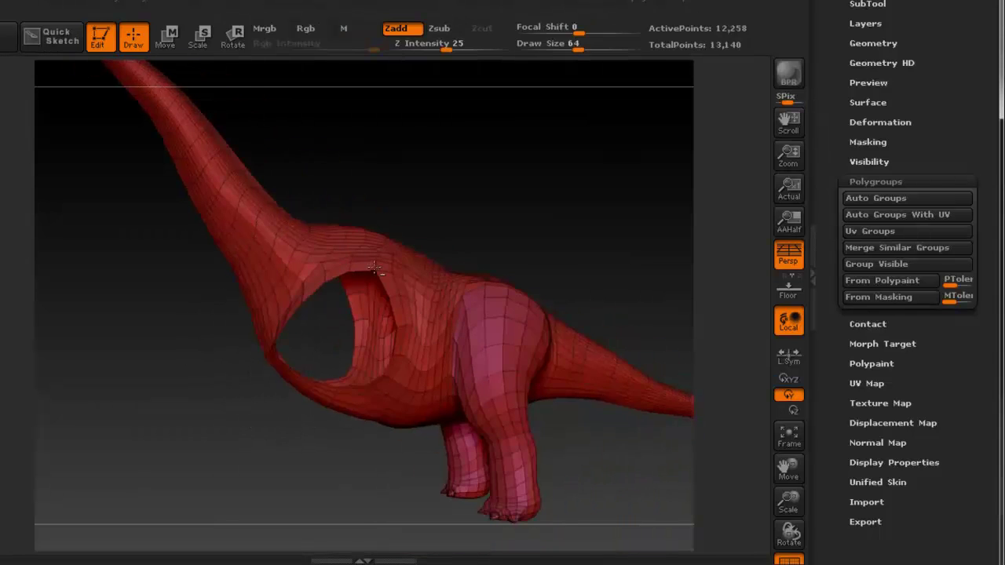
pyautogui.keyDown('ctrl'); pyautogui.keyDown('shift'); pyautogui.click(494, 348); pyautogui.keyUp('shift'); pyautogui.keyUp('ctrl')
# Hide the red body polygroup and the eyes at the head, leaving only the mouth interior and teeth
pyautogui.keyDown('alt'); pyautogui.moveTo(307, 234); pyautogui.dragTo(518, 351, button='right'); pyautogui.keyUp('alt')
pyautogui.keyDown('ctrl'); pyautogui.moveTo(386, 262); pyautogui.dragTo(550, 263, button='right'); pyautogui.keyUp('ctrl')
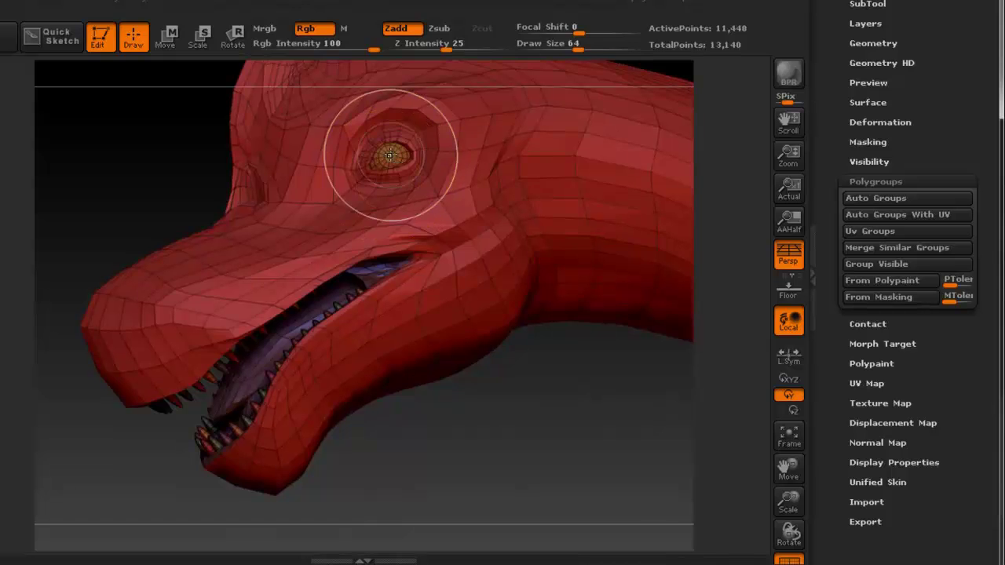
pyautogui.keyDown('ctrl'); pyautogui.keyDown('alt'); pyautogui.keyDown('shift'); pyautogui.click(526, 162); pyautogui.keyUp('shift'); pyautogui.keyUp('alt'); pyautogui.keyUp('ctrl')
pyautogui.moveTo(525, 162)
pyautogui.mouseDown()
pyautogui.moveTo(461, 287)
pyautogui.moveTo(497, 294)
pyautogui.moveTo(439, 307)
pyautogui.mouseUp()
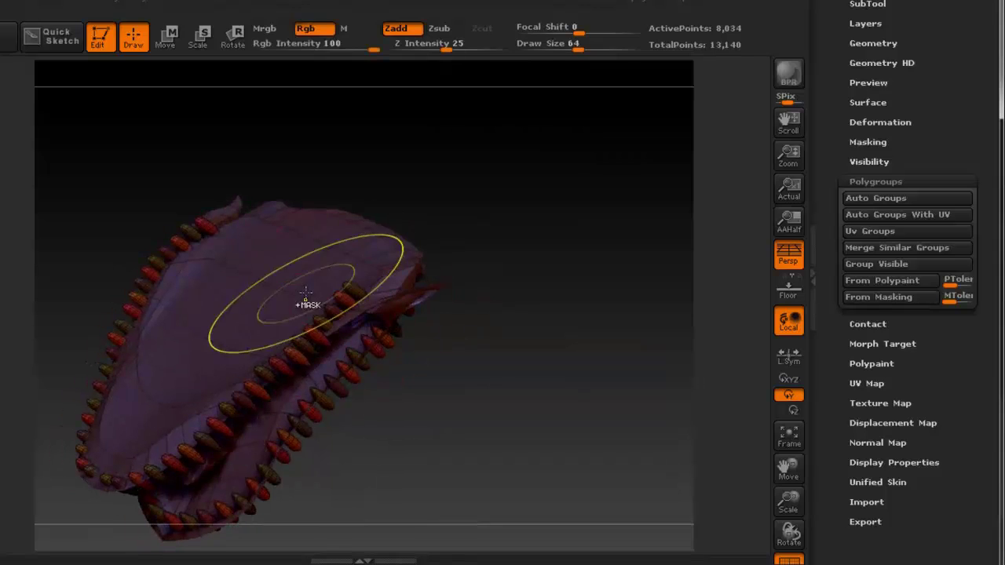
# Hide the purple mouth interior and combine all the teeth into a single polygroup with Group Visible
pyautogui.keyDown('ctrl'); pyautogui.keyDown('shift'); pyautogui.click(293, 255); pyautogui.keyUp('shift'); pyautogui.keyUp('ctrl')
pyautogui.moveTo(550, 236)
pyautogui.mouseDown()
pyautogui.moveTo(525, 197)
pyautogui.moveTo(484, 206)
pyautogui.moveTo(385, 274)
pyautogui.moveTo(507, 218)
pyautogui.moveTo(430, 267)
pyautogui.moveTo(464, 249)
pyautogui.mouseUp()
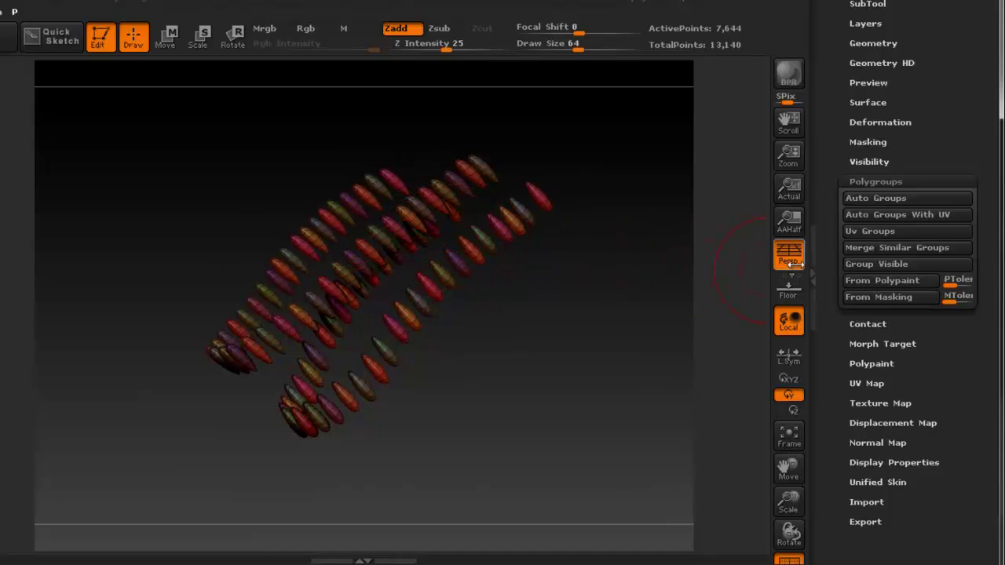
pyautogui.click(891, 264)
pyautogui.moveTo(557, 271); pyautogui.dragTo(520, 270)
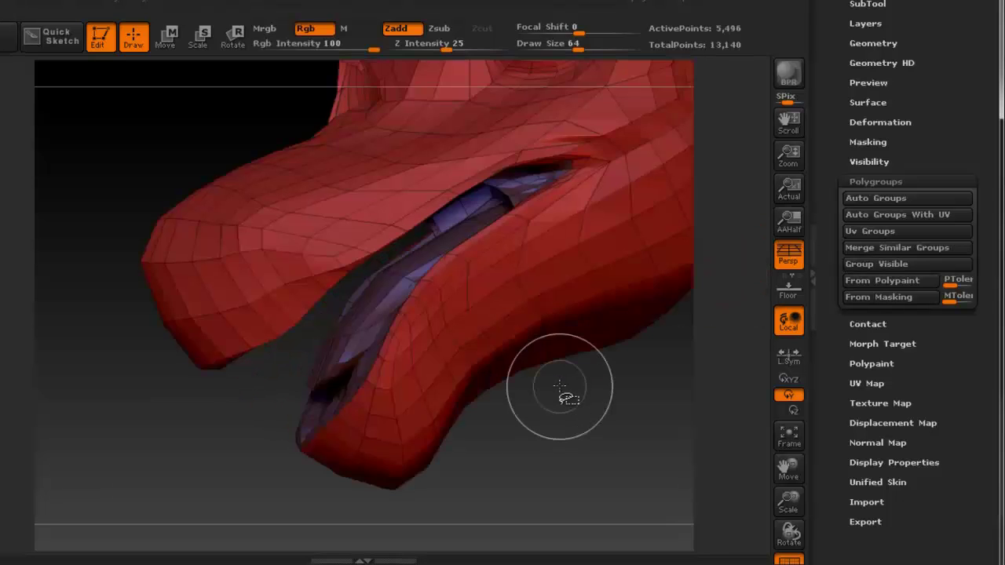
# Unhide all parts of the dinosaur and turn off the Polyframe display
pyautogui.keyDown('ctrl'); pyautogui.keyDown('shift'); pyautogui.click(100, 376); pyautogui.keyUp('shift'); pyautogui.keyUp('ctrl')
pyautogui.keyDown('alt'); pyautogui.moveTo(467, 279); pyautogui.dragTo(357, 358, button='right'); pyautogui.keyUp('alt')
pyautogui.moveTo(309, 324); pyautogui.dragTo(497, 207, button='right')
pyautogui.moveTo(408, 328); pyautogui.dragTo(361, 317, button='right')
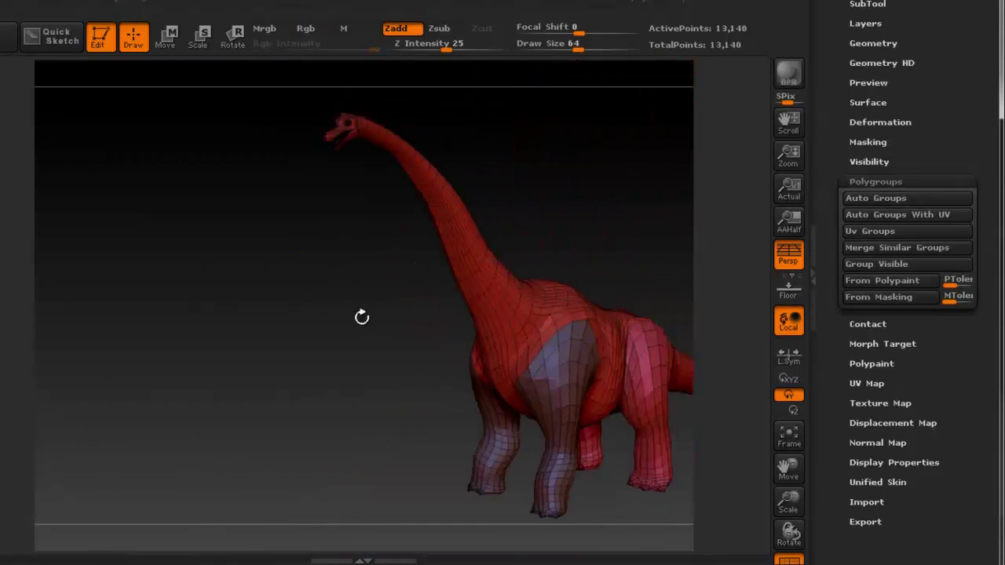
pyautogui.keyDown('alt'); pyautogui.moveTo(496, 296); pyautogui.dragTo(398, 267, button='right'); pyautogui.keyUp('alt')
pyautogui.moveTo(536, 293)
pyautogui.mouseDown(button='right')
pyautogui.moveTo(493, 284)
pyautogui.moveTo(348, 296)
pyautogui.moveTo(432, 291)
pyautogui.moveTo(512, 332)
pyautogui.moveTo(522, 278)
pyautogui.moveTo(412, 301)
pyautogui.moveTo(431, 301)
pyautogui.mouseUp(button='right')
pyautogui.moveTo(511, 409); pyautogui.dragTo(467, 411, button='right')
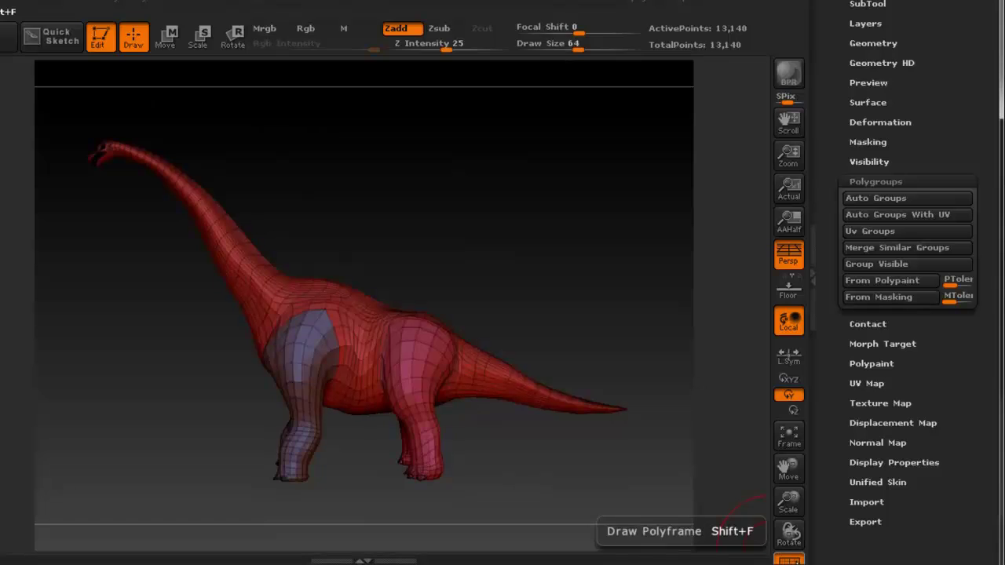
pyautogui.click(789, 559)
pyautogui.moveTo(477, 452); pyautogui.dragTo(378, 341, button='right')
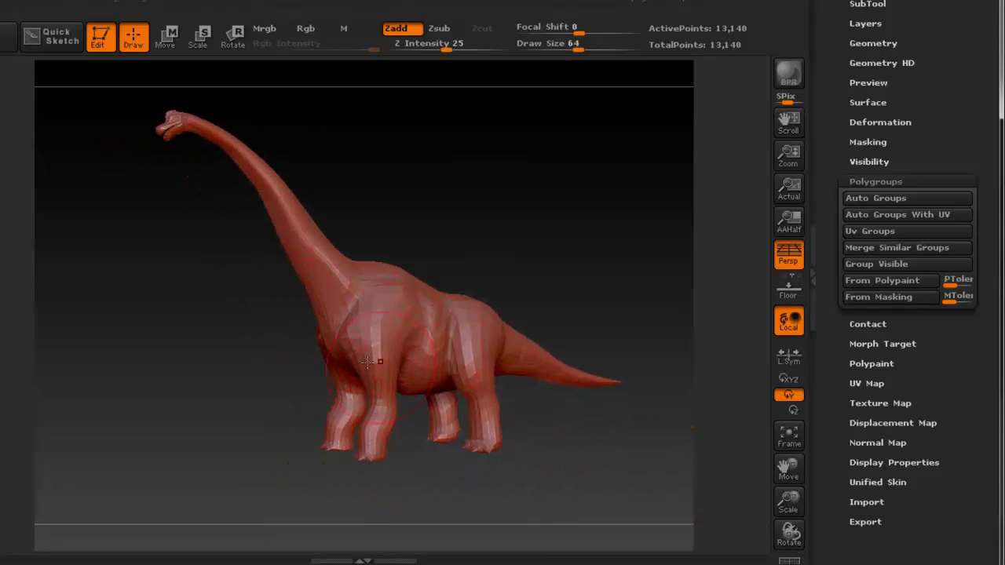
# Isolate the front legs polygroup with the Polyframe off, and unhide the whole dinosaur again
pyautogui.hotkey('ctrl', 'shift')
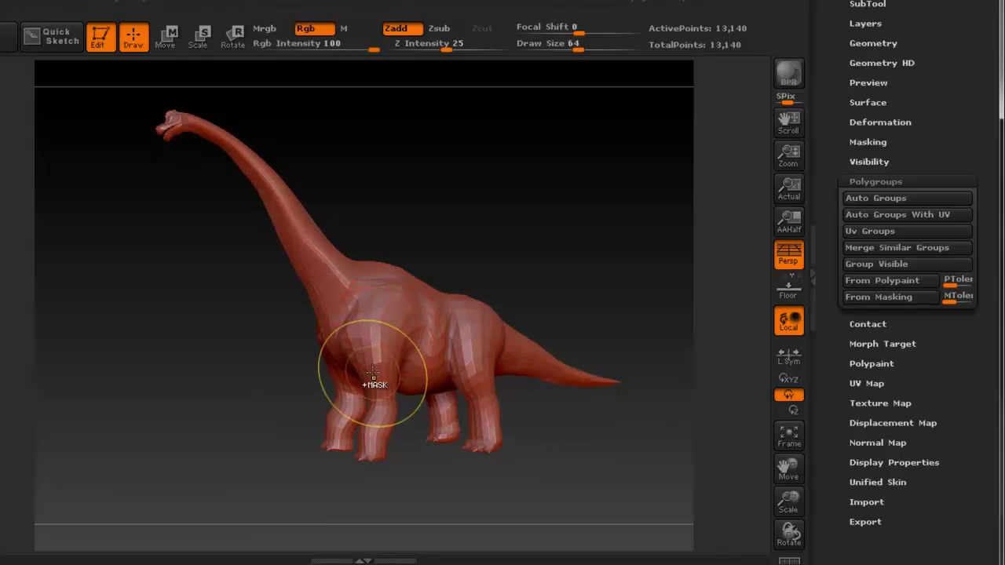
pyautogui.keyDown('ctrl'); pyautogui.keyDown('shift'); pyautogui.click(379, 362); pyautogui.keyUp('shift'); pyautogui.keyUp('ctrl')
pyautogui.moveTo(467, 353); pyautogui.dragTo(363, 382, button='right')
pyautogui.press('ctrl')
pyautogui.keyDown('ctrl'); pyautogui.keyDown('shift'); pyautogui.click(227, 370); pyautogui.keyUp('shift'); pyautogui.keyUp('ctrl')
pyautogui.moveTo(262, 363); pyautogui.dragTo(251, 281)
pyautogui.moveTo(417, 320); pyautogui.dragTo(393, 284)
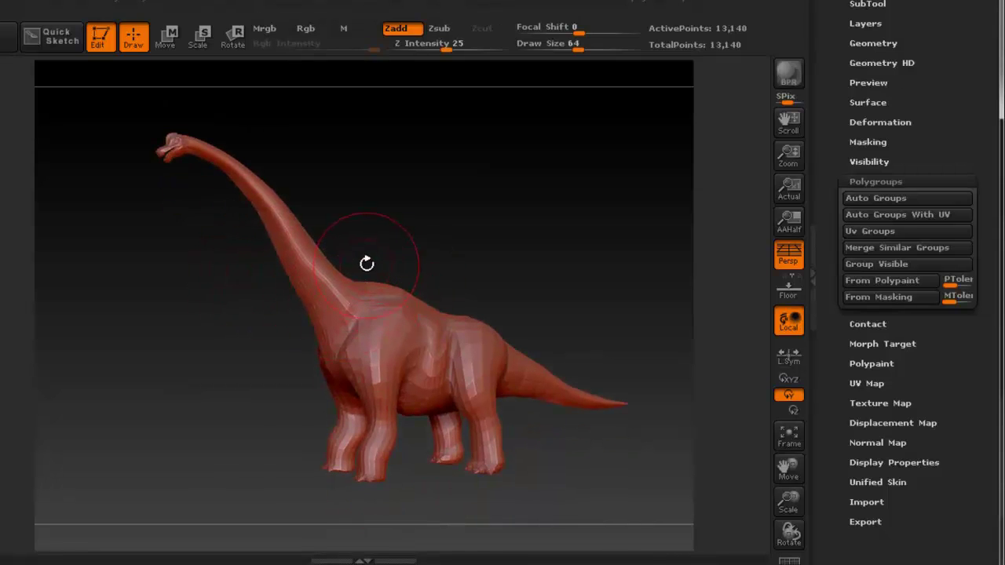
# Collapse the Polygroups settings and look over the save options for the tool and the document
pyautogui.click(880, 181)
pyautogui.scroll(5, 982, 152)
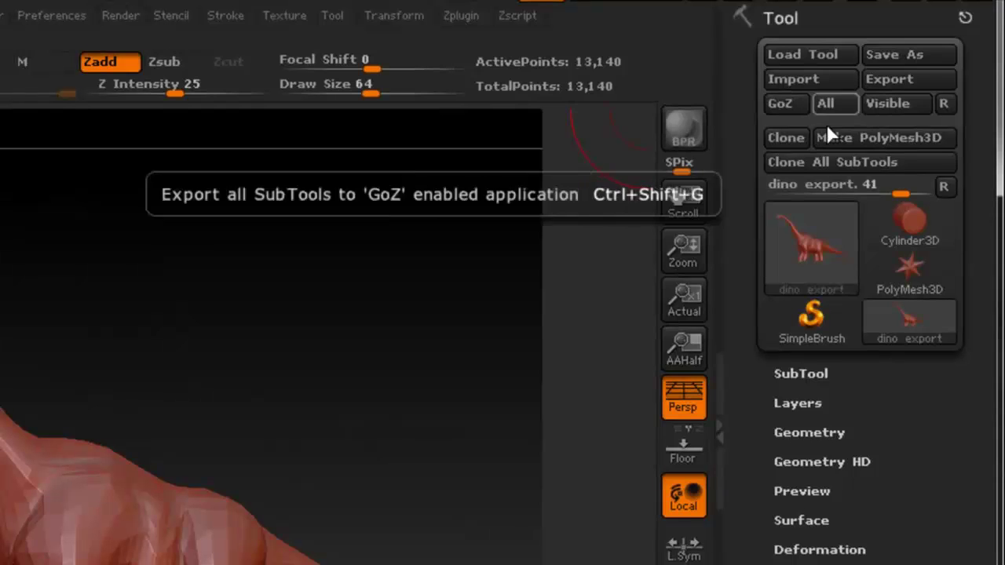
pyautogui.moveTo(794, 251)
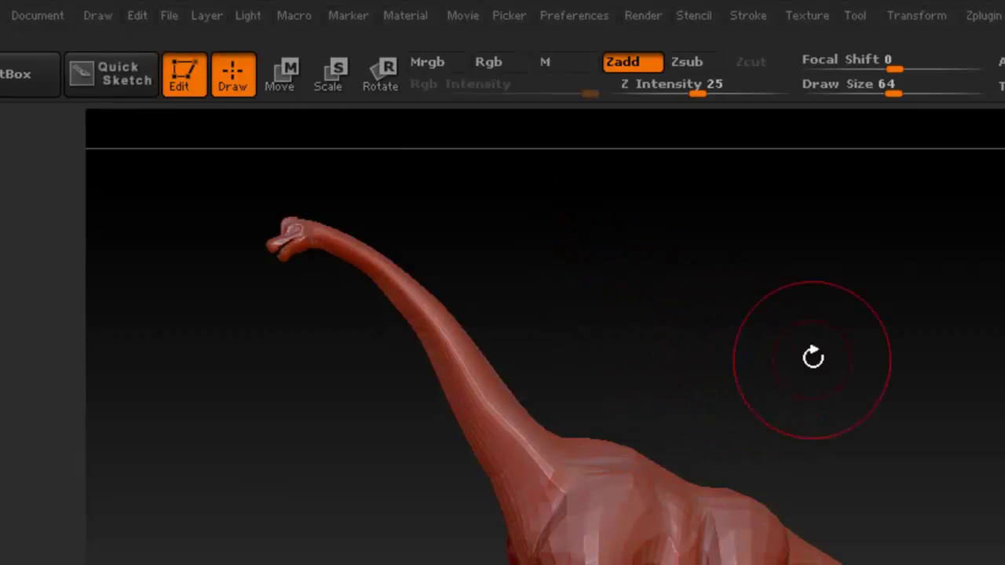
pyautogui.click(39, 24)
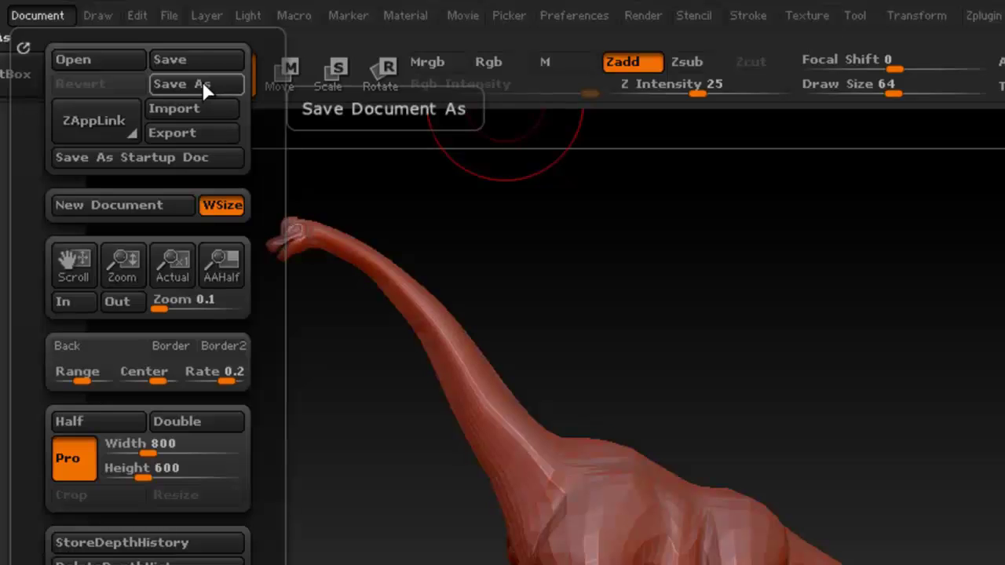
pyautogui.click(169, 58)
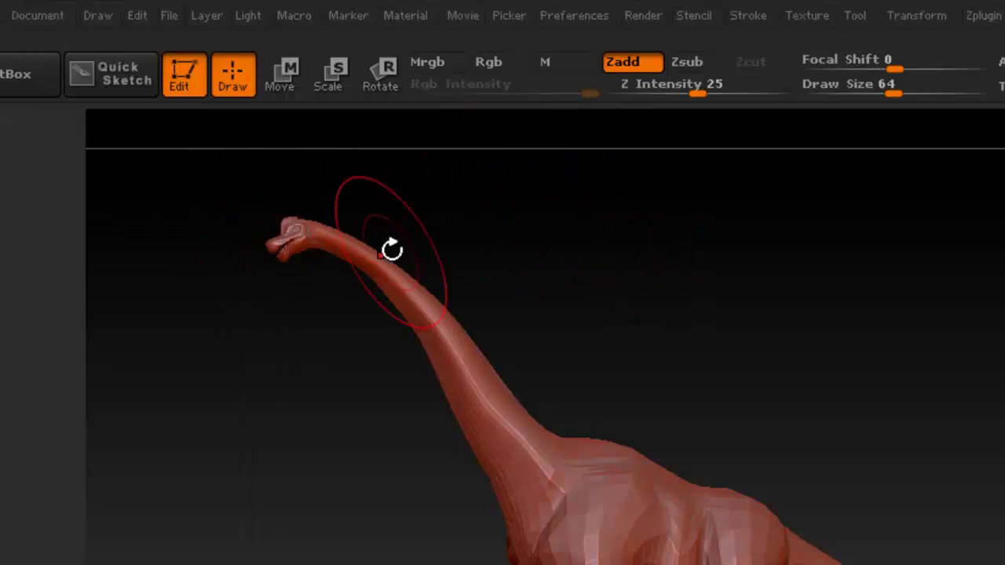
# Save the work as a ZBrush Project (*.zpr) file named dino
pyautogui.click(167, 15)
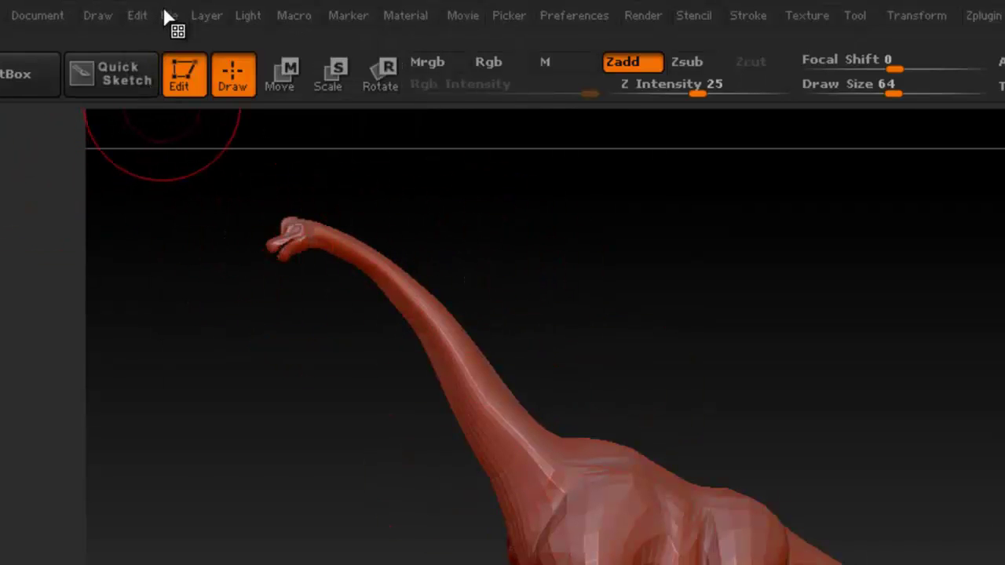
pyautogui.moveTo(168, 17)
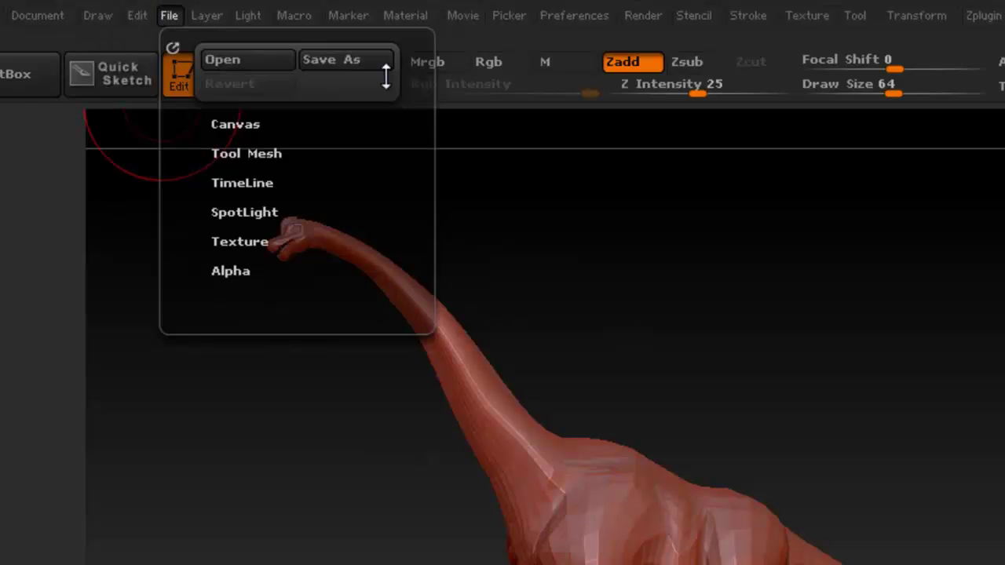
pyautogui.click(350, 60)
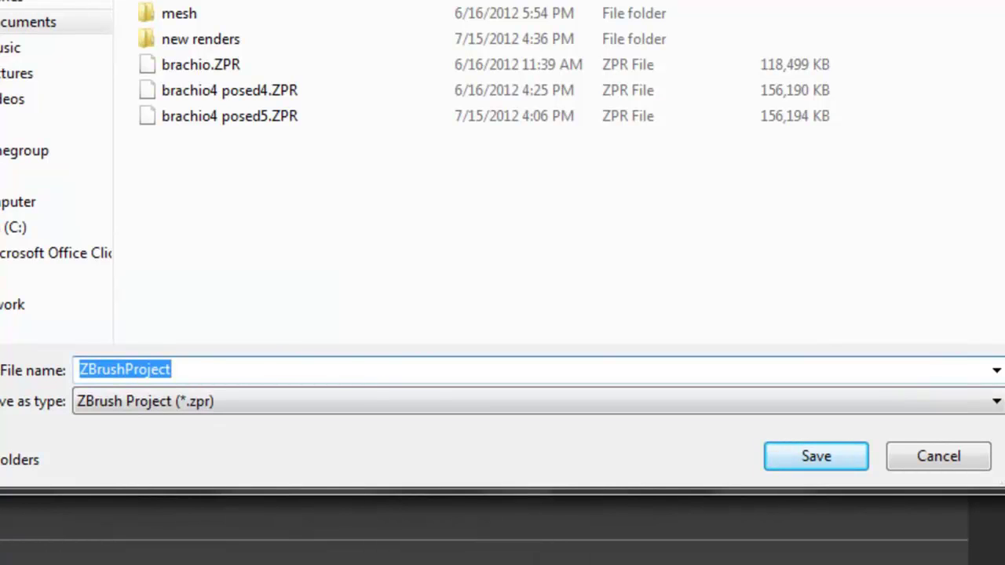
pyautogui.write('dino')
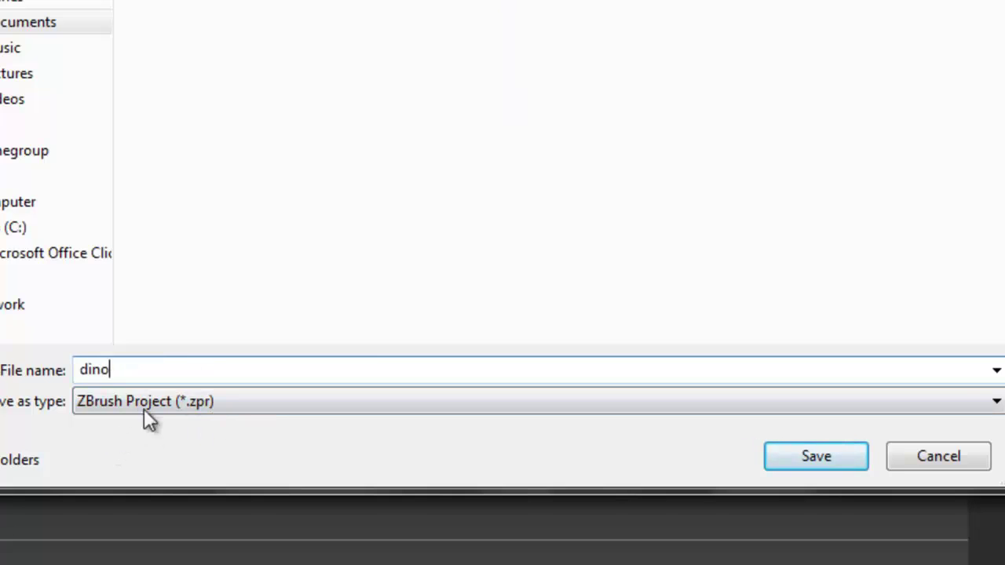
pyautogui.click(240, 402)
pyautogui.click(240, 400)
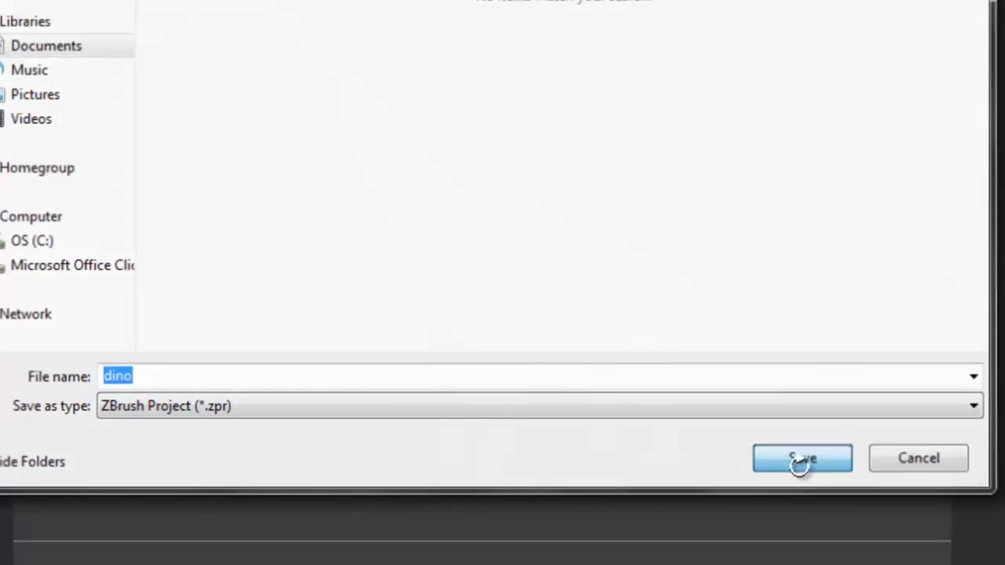
pyautogui.click(810, 462)
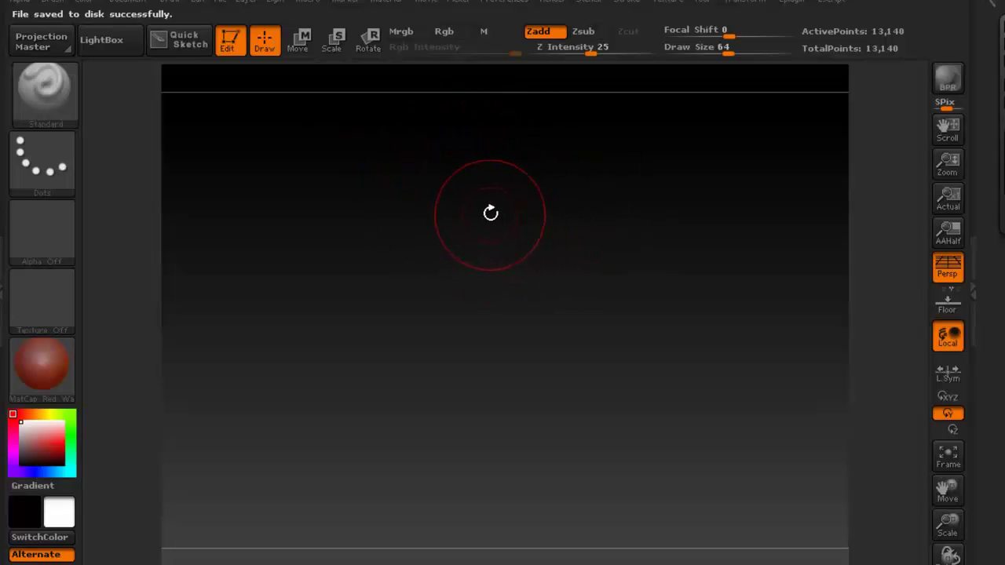
# Examine the full dinosaur model from several angles and distances
pyautogui.moveTo(301, 199); pyautogui.dragTo(267, 208)
pyautogui.moveTo(476, 240); pyautogui.dragTo(358, 236)
pyautogui.keyDown('alt'); pyautogui.moveTo(378, 212); pyautogui.dragTo(431, 228); pyautogui.keyUp('alt')
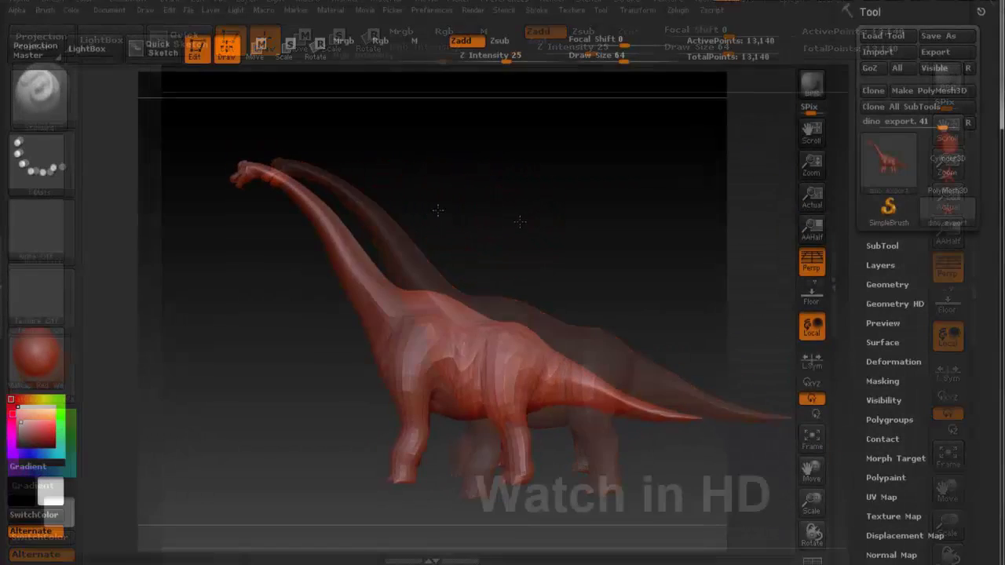
pyautogui.moveTo(443, 218); pyautogui.dragTo(419, 214)
pyautogui.moveTo(335, 244)
pyautogui.mouseDown()
pyautogui.moveTo(504, 236)
pyautogui.moveTo(325, 241)
pyautogui.mouseUp()
pyautogui.keyDown('ctrl'); pyautogui.moveTo(313, 229); pyautogui.dragTo(361, 238, button='right'); pyautogui.keyUp('ctrl')
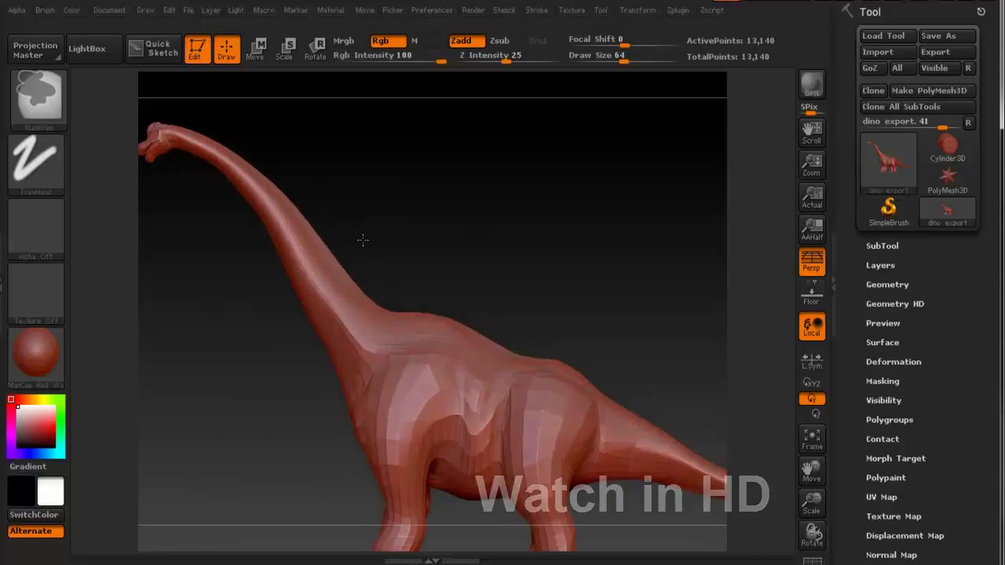
pyautogui.keyDown('alt'); pyautogui.moveTo(215, 185); pyautogui.dragTo(323, 223, button='right'); pyautogui.keyUp('alt')
pyautogui.moveTo(323, 223)
pyautogui.mouseDown()
pyautogui.moveTo(393, 236)
pyautogui.moveTo(373, 234)
pyautogui.moveTo(388, 225)
pyautogui.mouseUp()
pyautogui.keyDown('alt'); pyautogui.moveTo(496, 257); pyautogui.dragTo(445, 220); pyautogui.keyUp('alt')
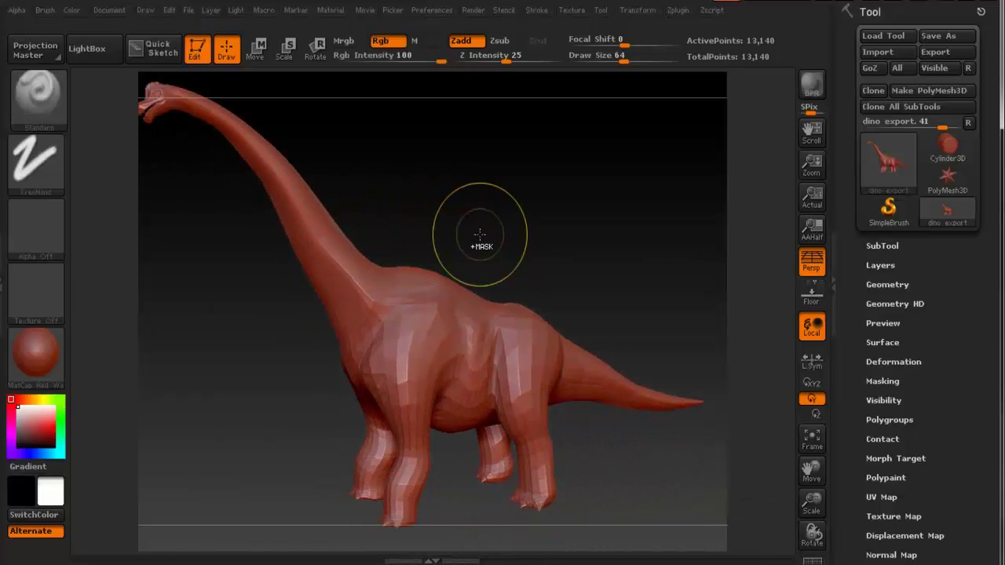
pyautogui.keyDown('ctrl'); pyautogui.moveTo(478, 233); pyautogui.dragTo(415, 233, button='right'); pyautogui.keyUp('ctrl')
pyautogui.keyDown('alt'); pyautogui.moveTo(378, 205); pyautogui.dragTo(430, 250, button='right'); pyautogui.keyUp('alt')
pyautogui.moveTo(430, 251); pyautogui.dragTo(408, 248)
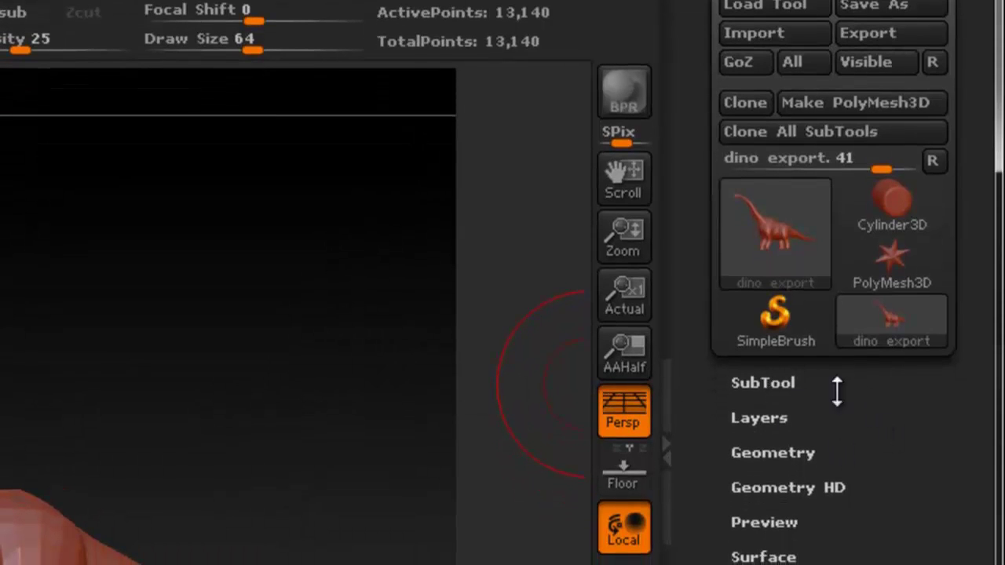
# Look over the Geometry settings of the dinosaur tool, including the subdivision options
pyautogui.moveTo(944, 430); pyautogui.dragTo(808, 308)
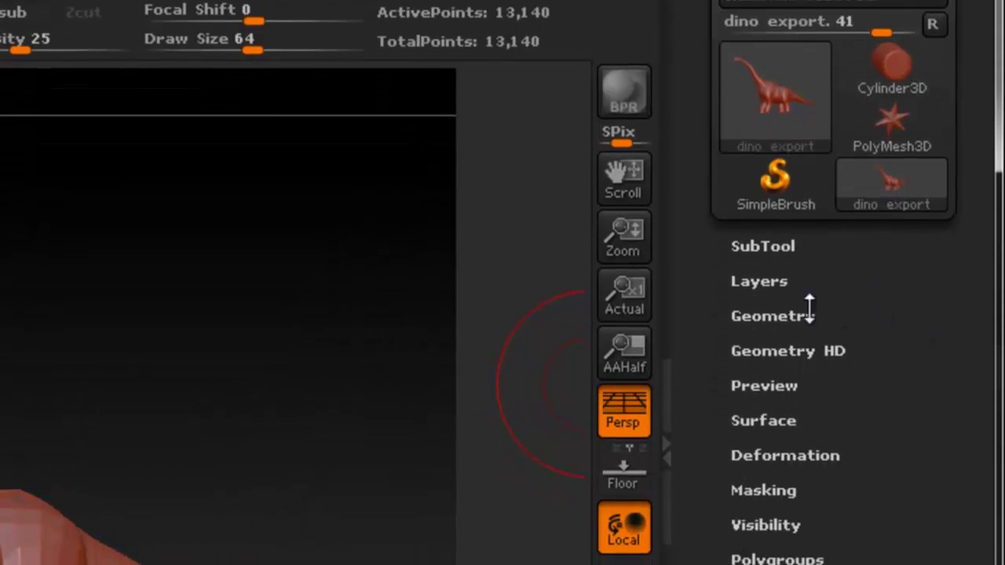
pyautogui.click(769, 310)
pyautogui.moveTo(942, 298); pyautogui.dragTo(970, 412)
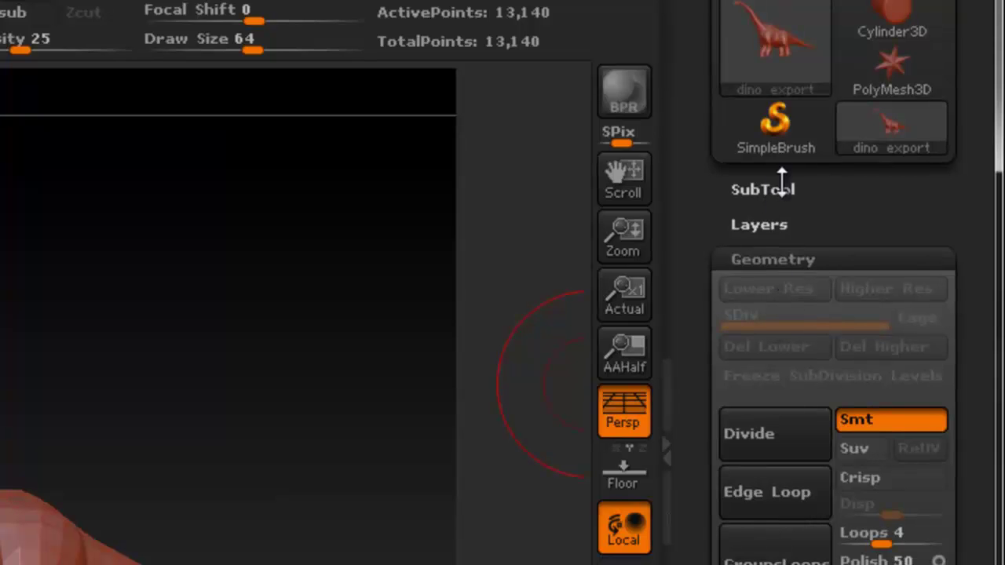
pyautogui.moveTo(946, 201); pyautogui.dragTo(897, 276)
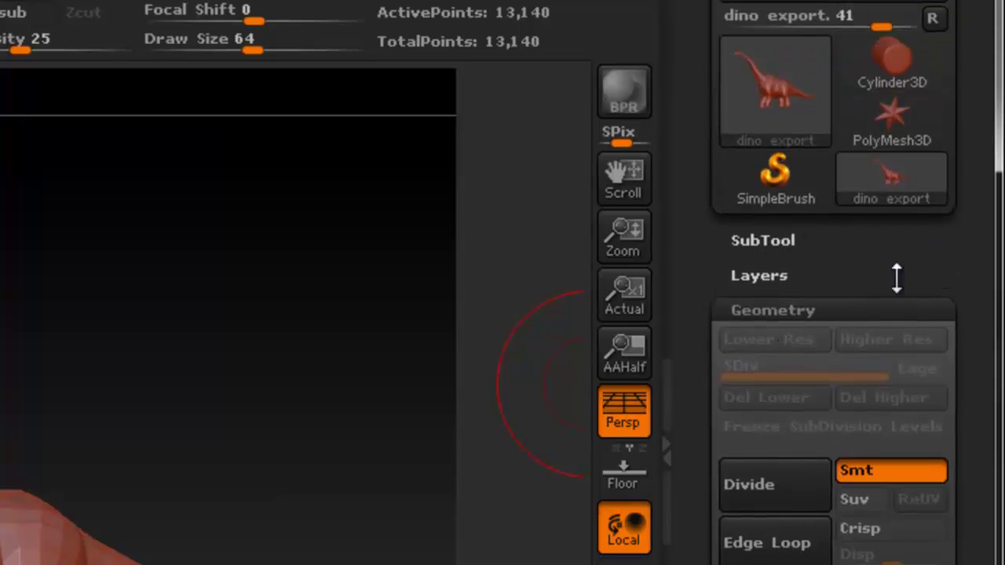
# Duplicate the dino export subtool in the SubTool settings
pyautogui.click(767, 241)
pyautogui.moveTo(958, 270); pyautogui.dragTo(962, 328)
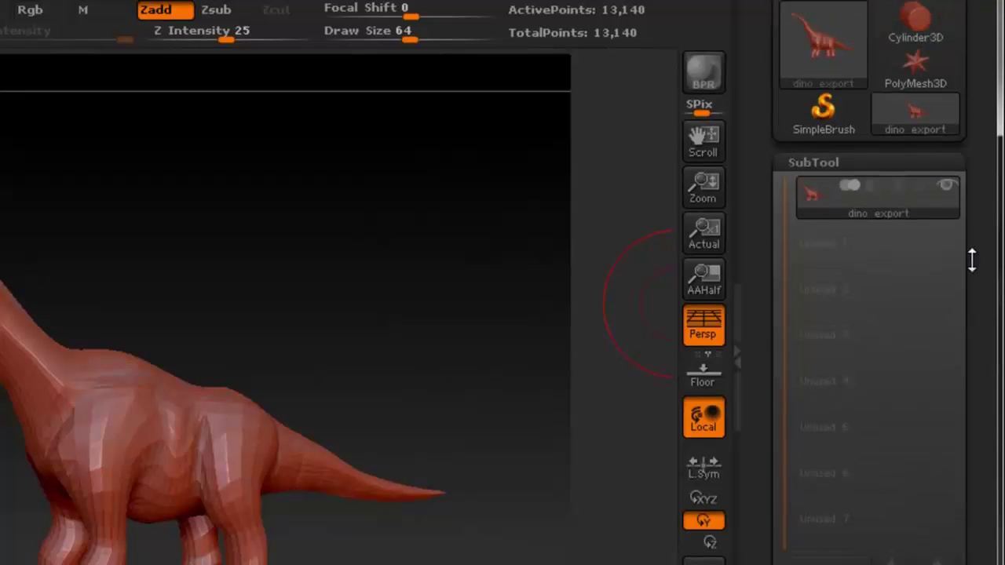
pyautogui.moveTo(817, 213)
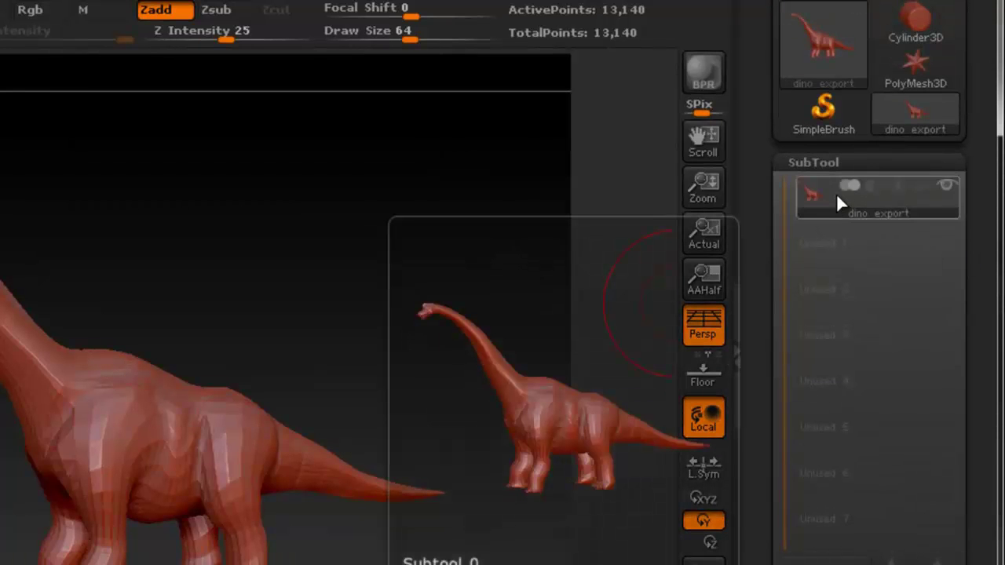
pyautogui.moveTo(976, 218); pyautogui.dragTo(978, 144)
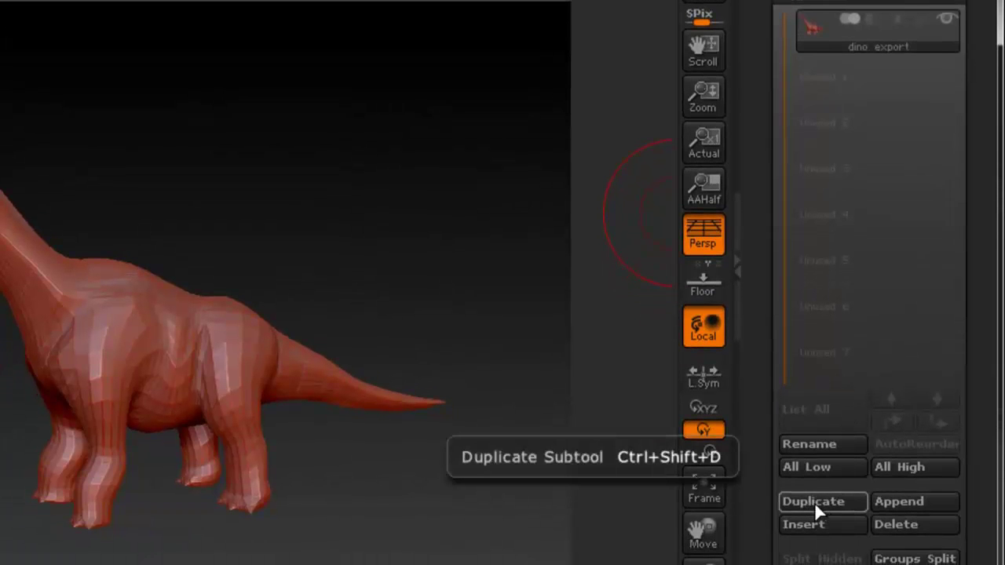
pyautogui.moveTo(982, 400); pyautogui.dragTo(987, 443)
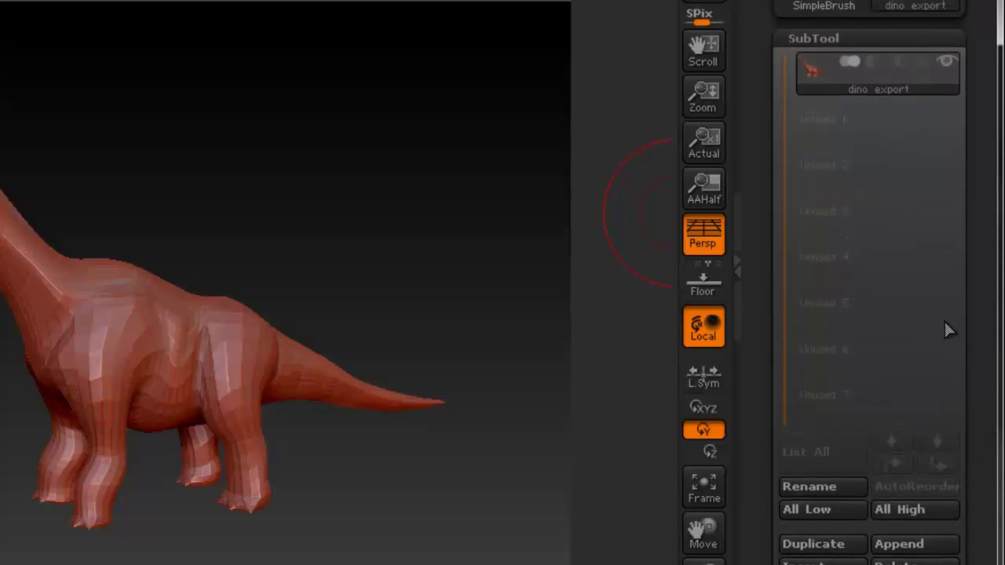
pyautogui.click(821, 38)
pyautogui.click(821, 38)
pyautogui.scroll(-5, 897, 133)
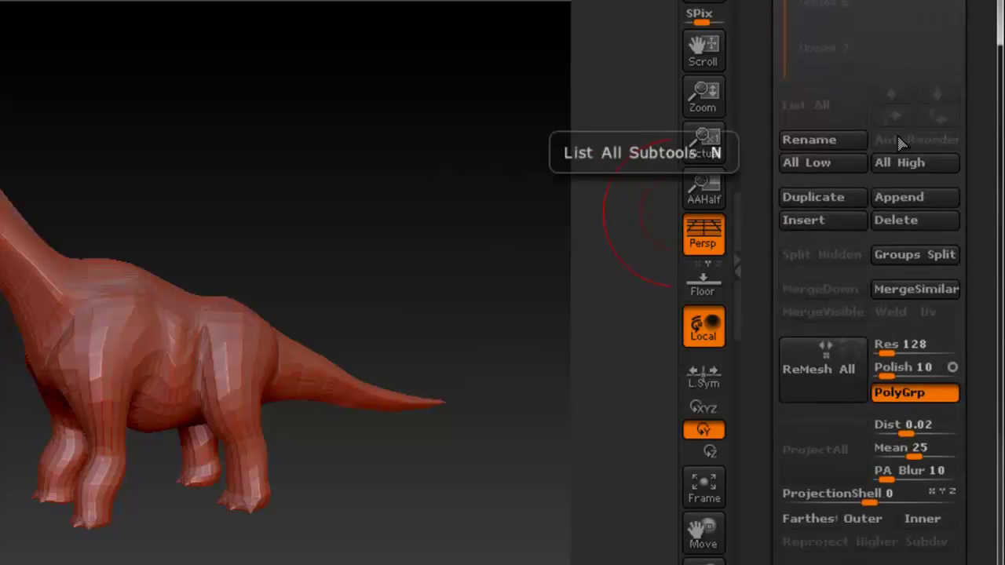
pyautogui.click(818, 197)
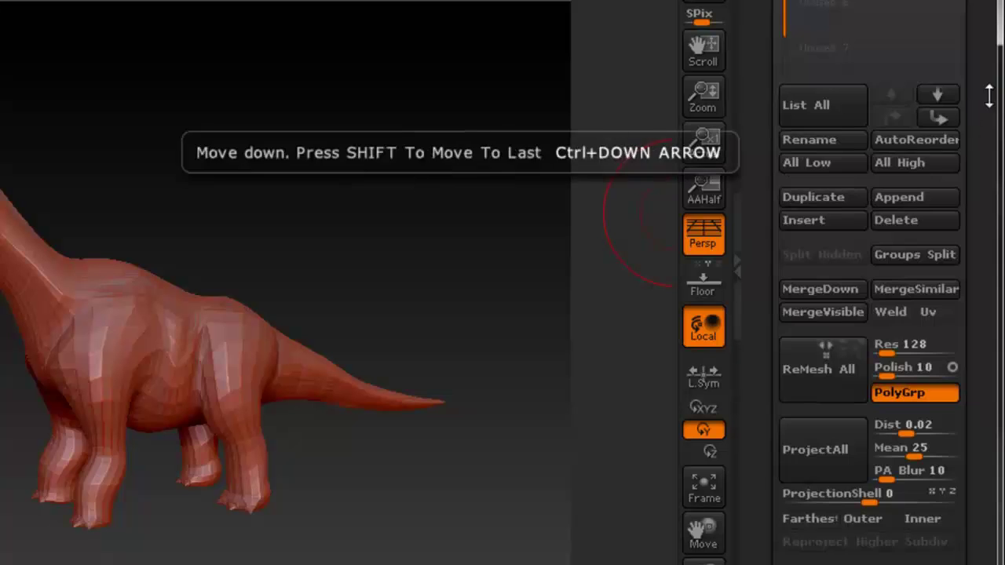
# Hide the dino export subtool so only the dino export1 copy is shown, and collapse the SubTool settings
pyautogui.scroll(5, 980, 251)
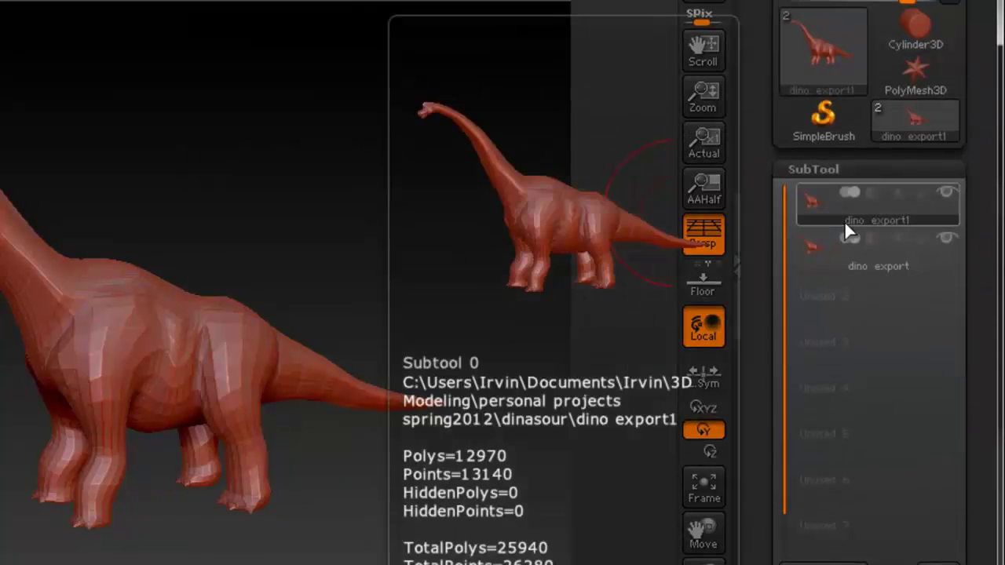
pyautogui.moveTo(865, 212)
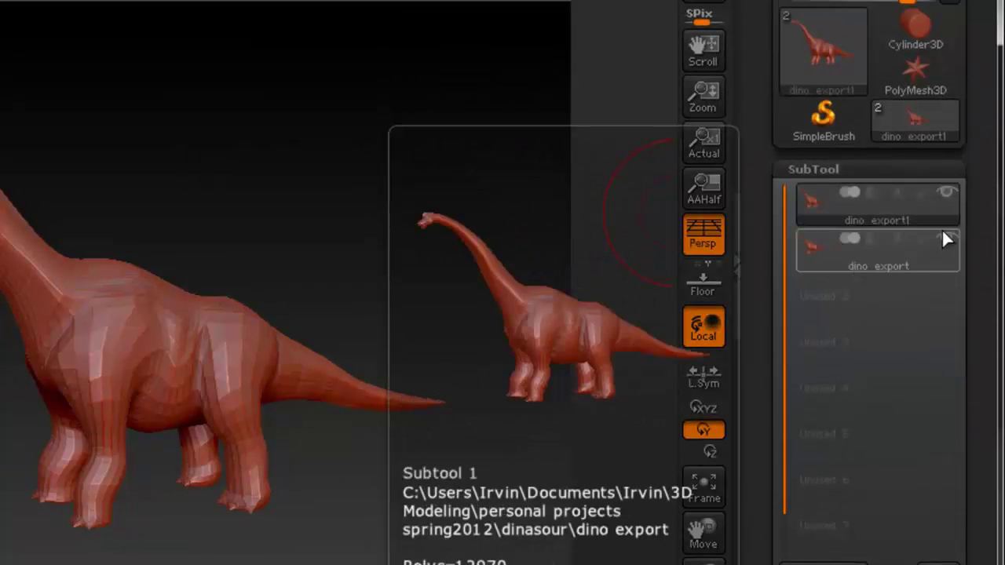
pyautogui.click(945, 240)
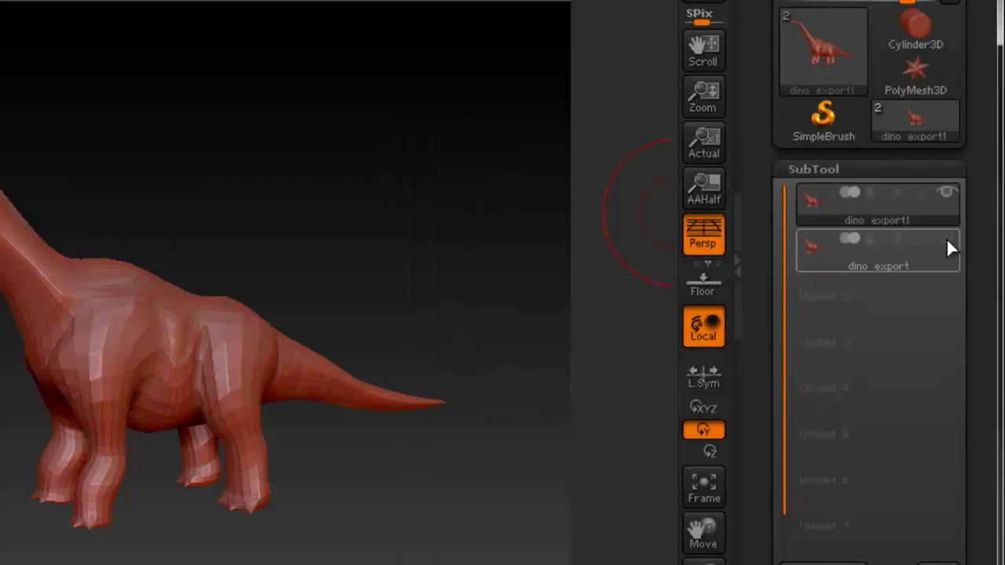
pyautogui.moveTo(822, 214)
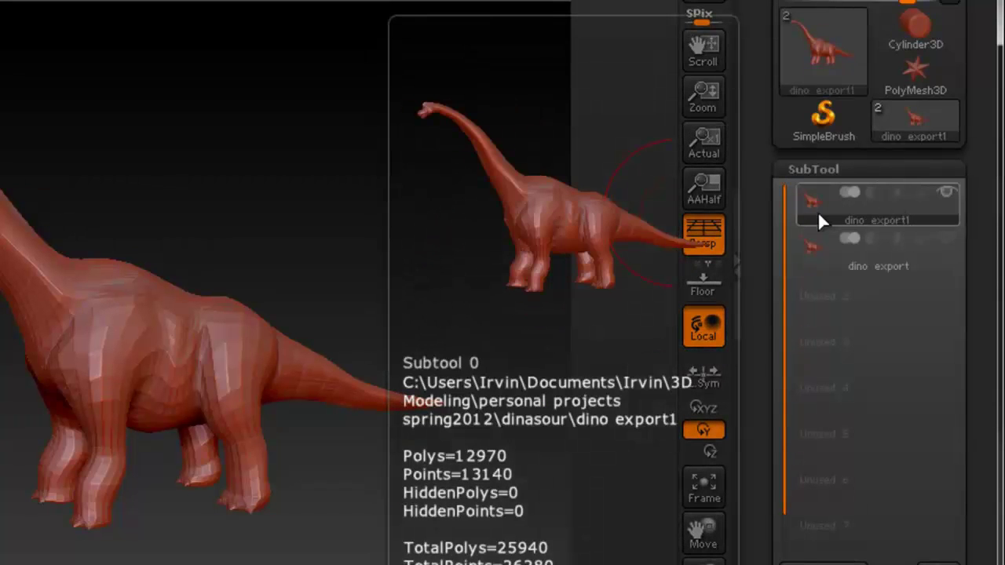
pyautogui.click(800, 168)
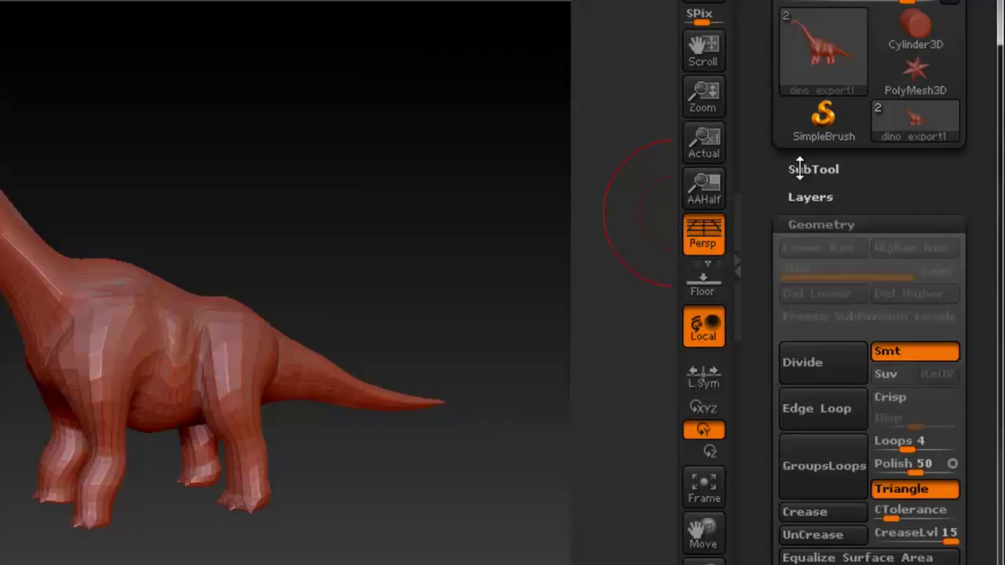
# Check the dinosaur's polygroup wireframe, the Geometry subdivision options and the faceted surface of its neck and body
pyautogui.hotkey('shift', 'f')
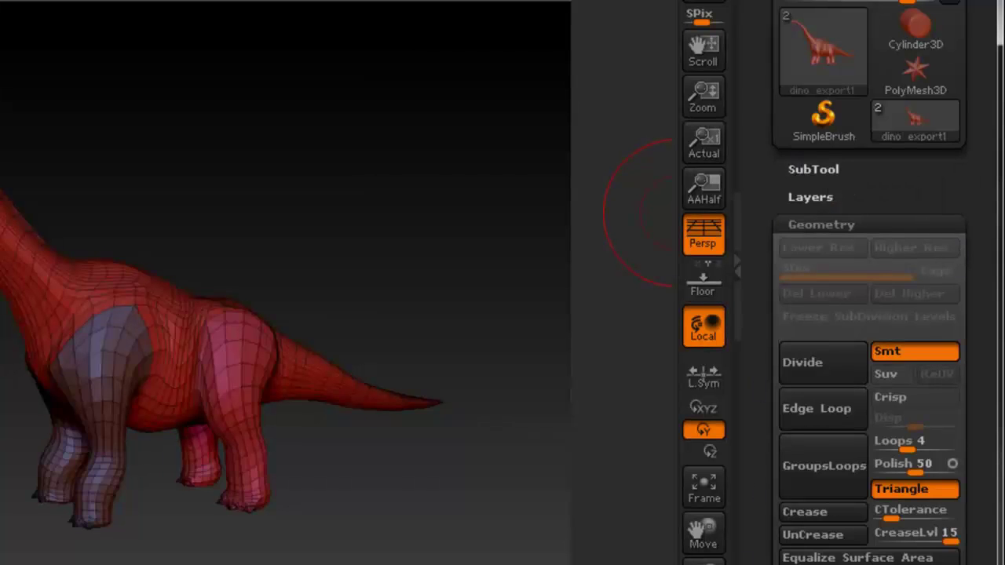
pyautogui.hotkey('shift', 'f')
pyautogui.moveTo(987, 280); pyautogui.dragTo(987, 126)
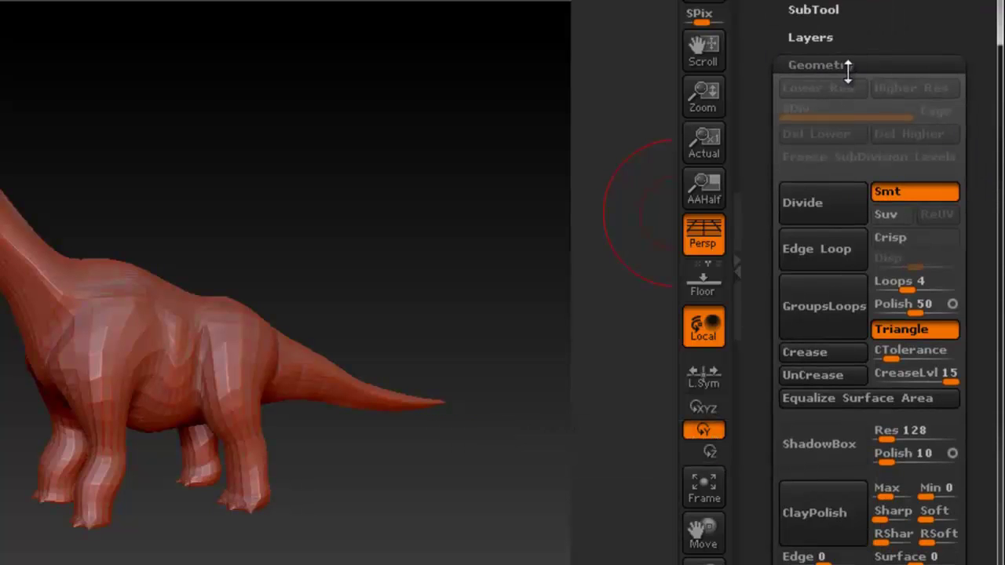
pyautogui.moveTo(986, 183); pyautogui.dragTo(992, 95)
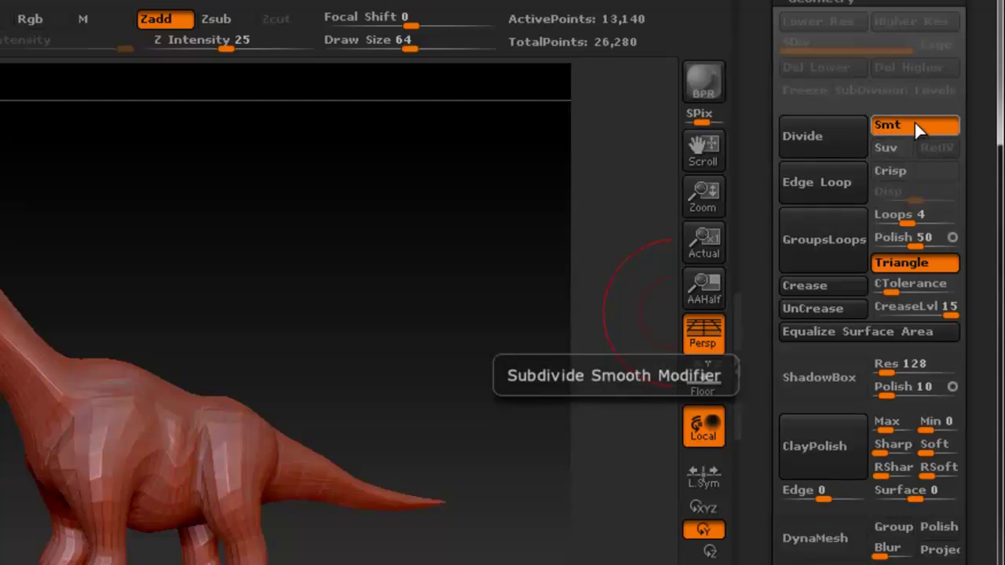
pyautogui.moveTo(295, 278)
pyautogui.mouseDown()
pyautogui.moveTo(316, 309)
pyautogui.moveTo(151, 303)
pyautogui.moveTo(267, 325)
pyautogui.moveTo(191, 307)
pyautogui.moveTo(302, 409)
pyautogui.moveTo(228, 369)
pyautogui.moveTo(211, 317)
pyautogui.moveTo(249, 359)
pyautogui.moveTo(292, 352)
pyautogui.mouseUp()
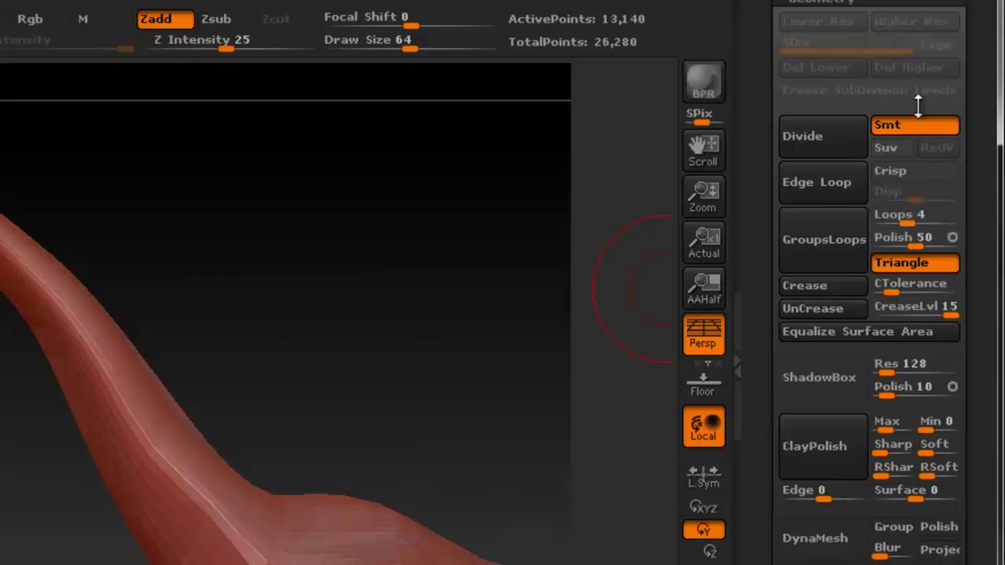
pyautogui.keyDown('alt'); pyautogui.moveTo(389, 366); pyautogui.dragTo(275, 212); pyautogui.keyUp('alt')
pyautogui.keyDown('alt'); pyautogui.moveTo(361, 348); pyautogui.dragTo(340, 187); pyautogui.keyUp('alt')
pyautogui.moveTo(283, 349)
pyautogui.mouseDown(button='right')
pyautogui.moveTo(354, 350)
pyautogui.moveTo(270, 349)
pyautogui.moveTo(285, 347)
pyautogui.mouseUp(button='right')
pyautogui.keyDown('alt'); pyautogui.moveTo(330, 273); pyautogui.dragTo(241, 321, button='right'); pyautogui.keyUp('alt')
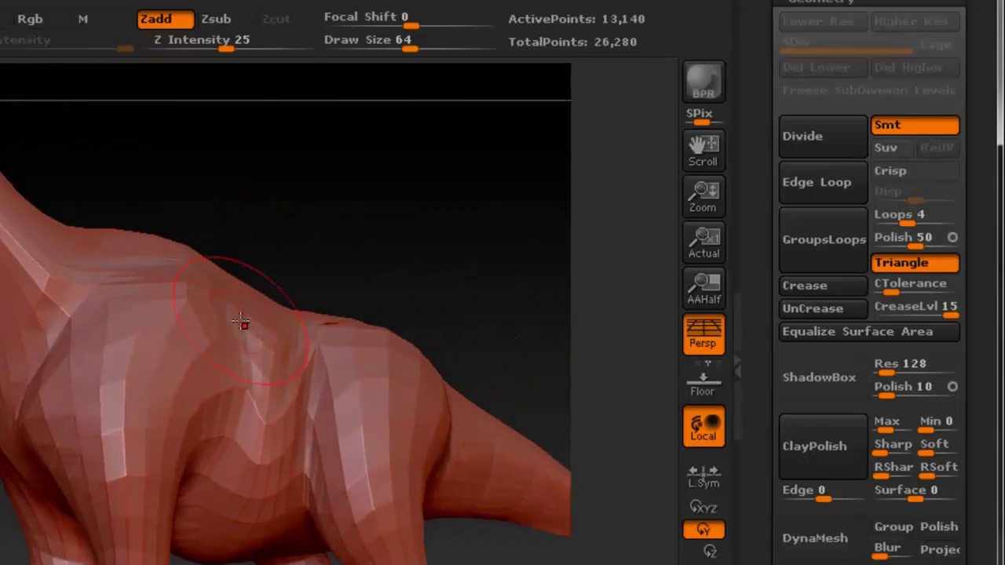
pyautogui.keyDown('ctrl'); pyautogui.moveTo(308, 321); pyautogui.dragTo(162, 291, button='right'); pyautogui.keyUp('ctrl')
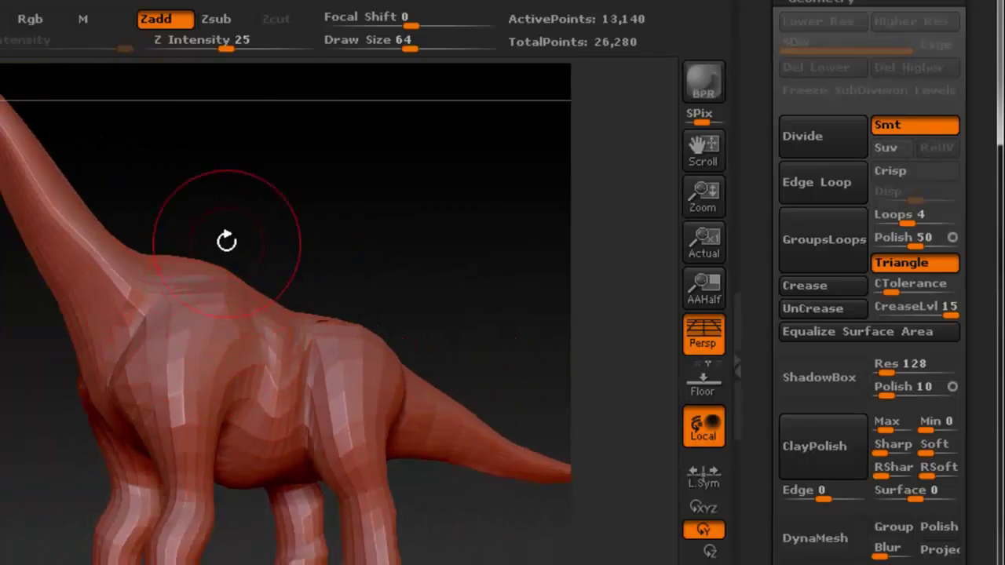
pyautogui.keyDown('alt'); pyautogui.moveTo(289, 187); pyautogui.dragTo(262, 267, button='right'); pyautogui.keyUp('alt')
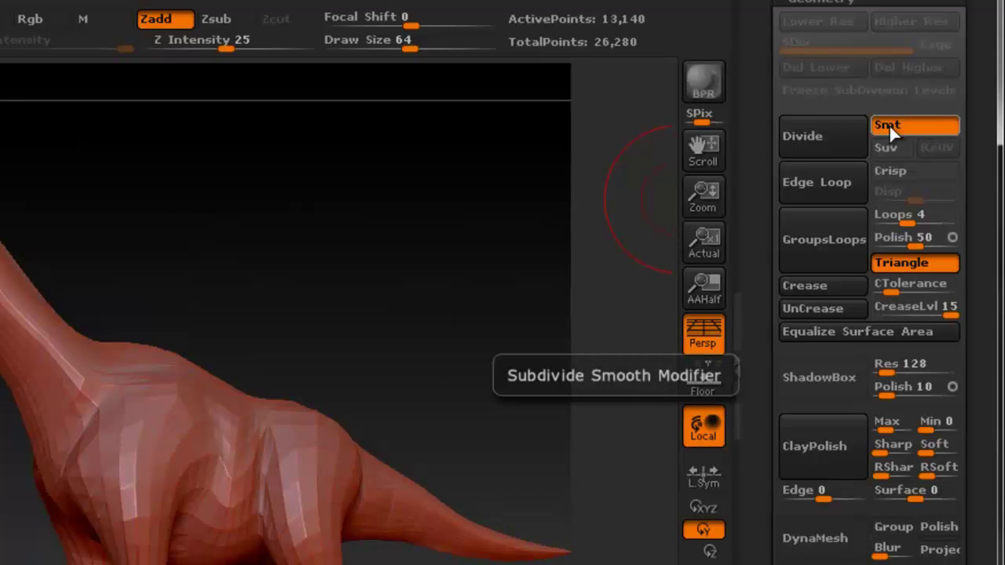
# Divide the dino export1 mesh once with Smt enabled, reaching subdivision level 2, and check the smoothed body
pyautogui.moveTo(975, 135); pyautogui.dragTo(971, 202)
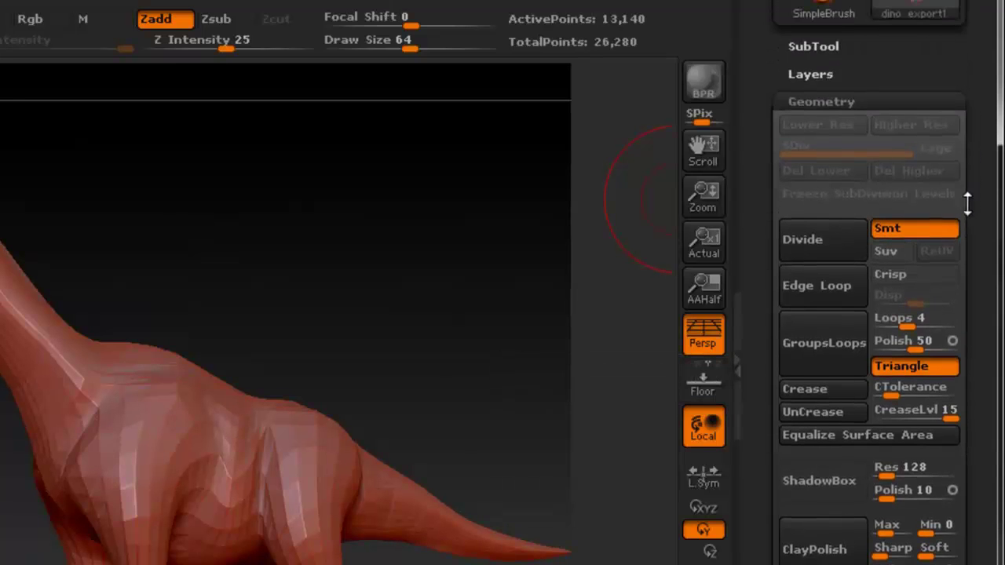
pyautogui.click(827, 238)
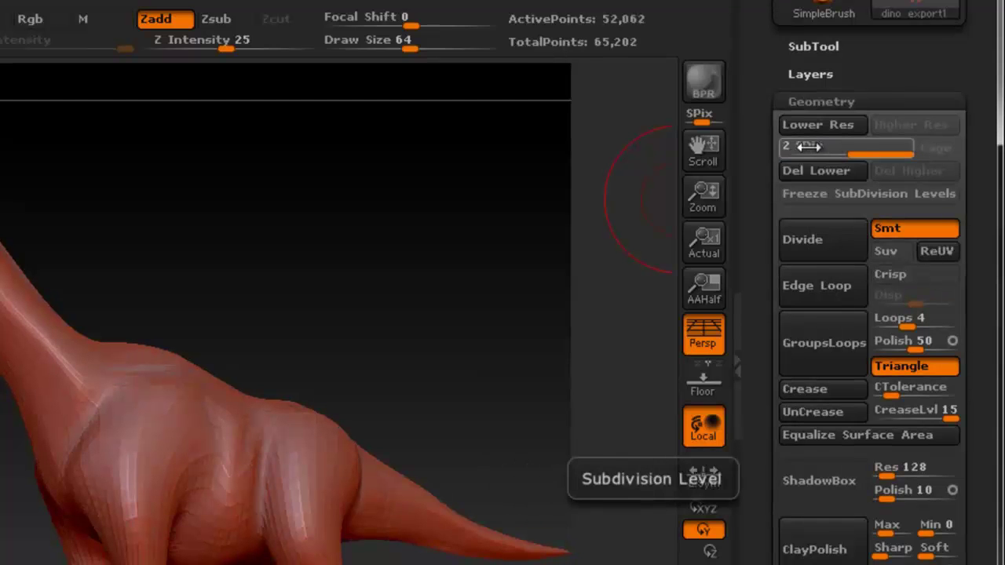
pyautogui.moveTo(187, 398)
pyautogui.keyDown('ctrl'); pyautogui.mouseDown(button='right')
pyautogui.moveTo(298, 379)
pyautogui.moveTo(259, 399)
pyautogui.mouseUp(button='right'); pyautogui.keyUp('ctrl')
pyautogui.moveTo(875, 150); pyautogui.dragTo(884, 131)
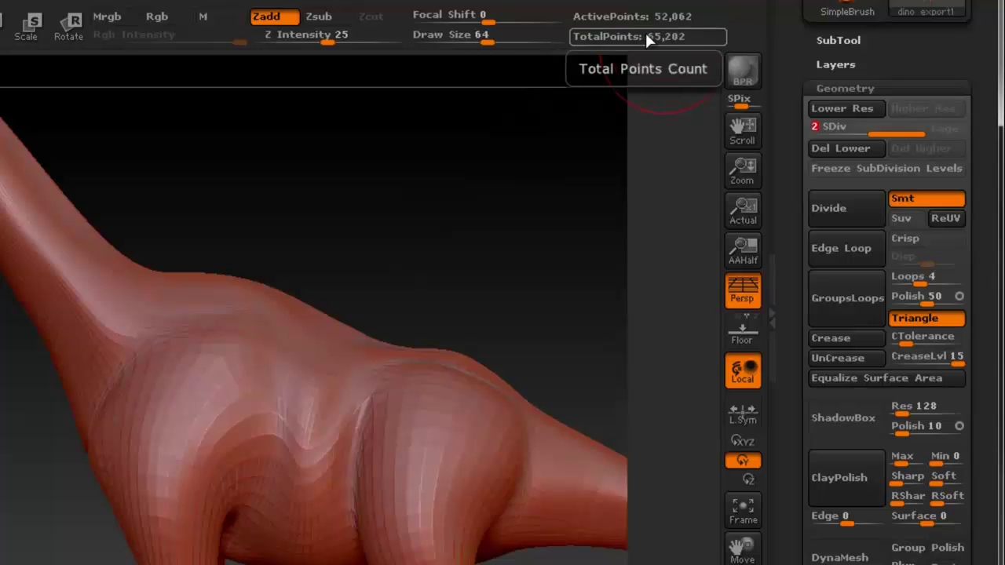
pyautogui.moveTo(288, 197)
pyautogui.keyDown('alt'); pyautogui.mouseDown(button='right')
pyautogui.moveTo(351, 235)
pyautogui.moveTo(306, 197)
pyautogui.moveTo(237, 197)
pyautogui.moveTo(303, 194)
pyautogui.mouseUp(button='right'); pyautogui.keyUp('alt')
pyautogui.keyDown('alt'); pyautogui.moveTo(294, 235); pyautogui.dragTo(209, 179, button='right'); pyautogui.keyUp('alt')
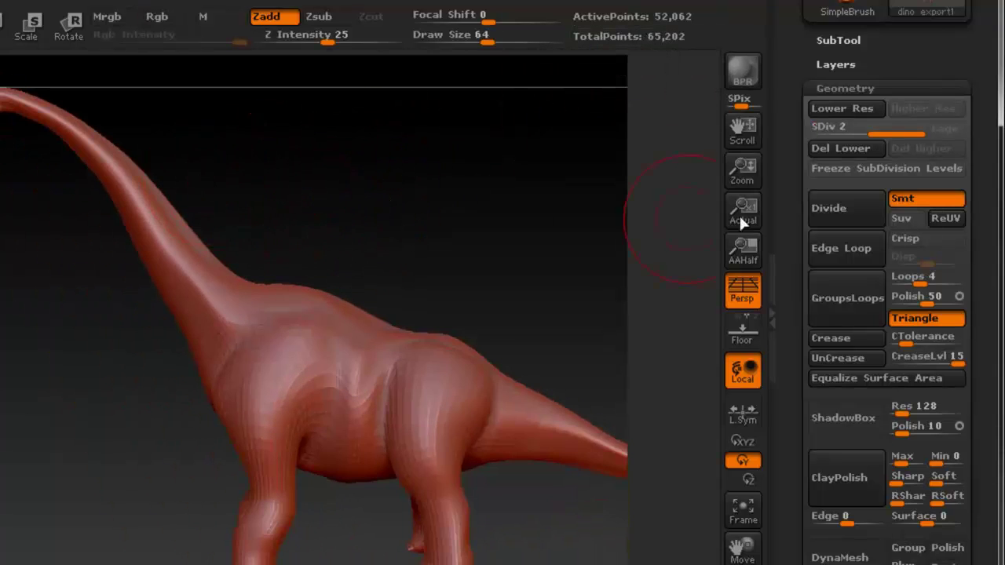
# Divide the dinosaur mesh three more times to reach subdivision level 5, checking the surface between divisions
pyautogui.click(849, 204)
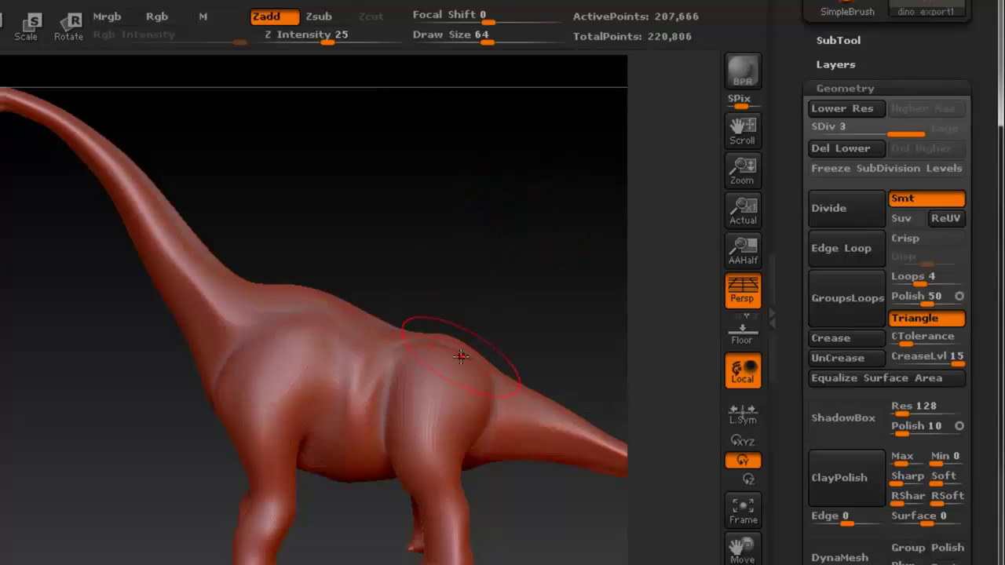
pyautogui.moveTo(431, 358); pyautogui.dragTo(437, 357, button='right')
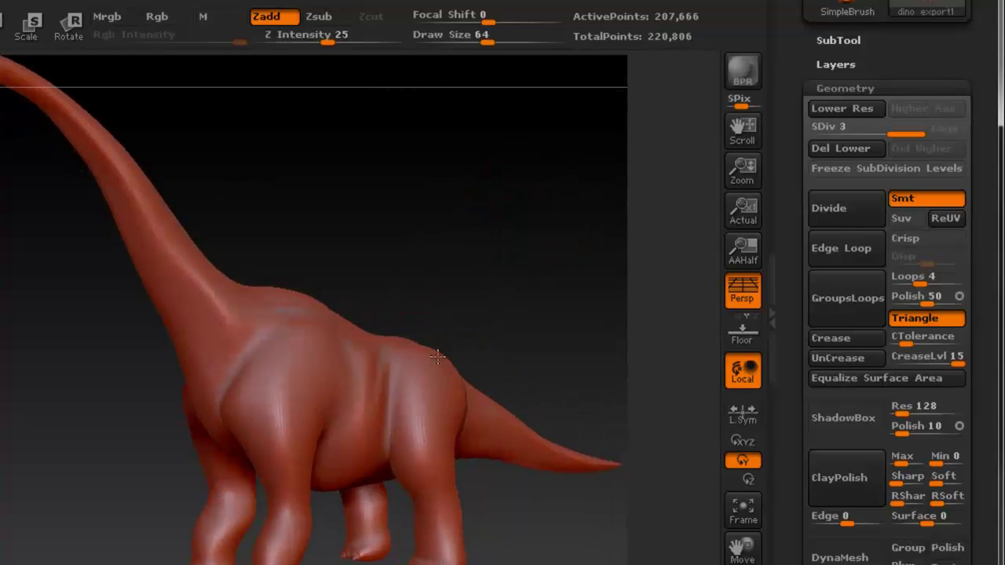
pyautogui.click(849, 205)
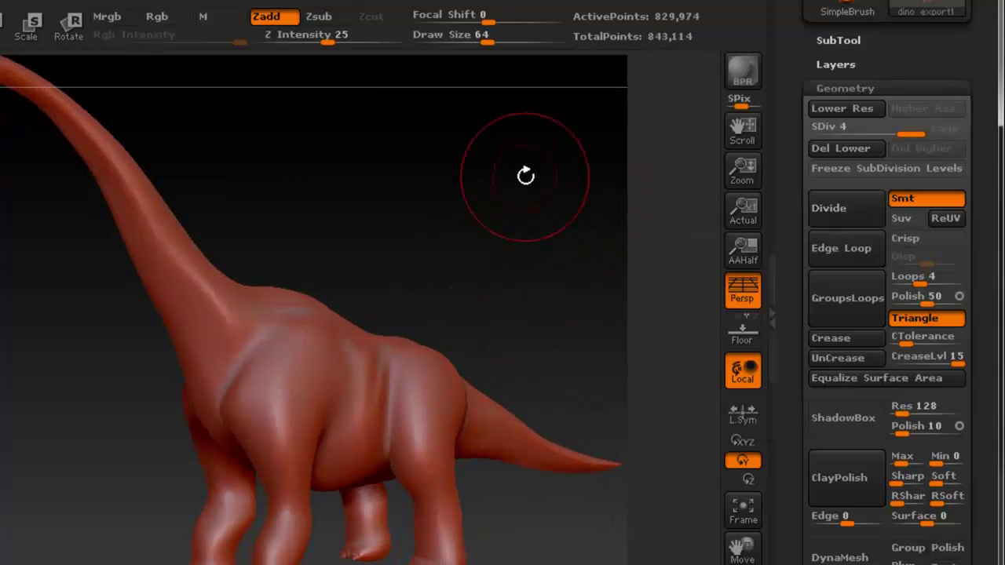
pyautogui.moveTo(318, 268); pyautogui.dragTo(281, 270)
pyautogui.moveTo(372, 263); pyautogui.dragTo(282, 261)
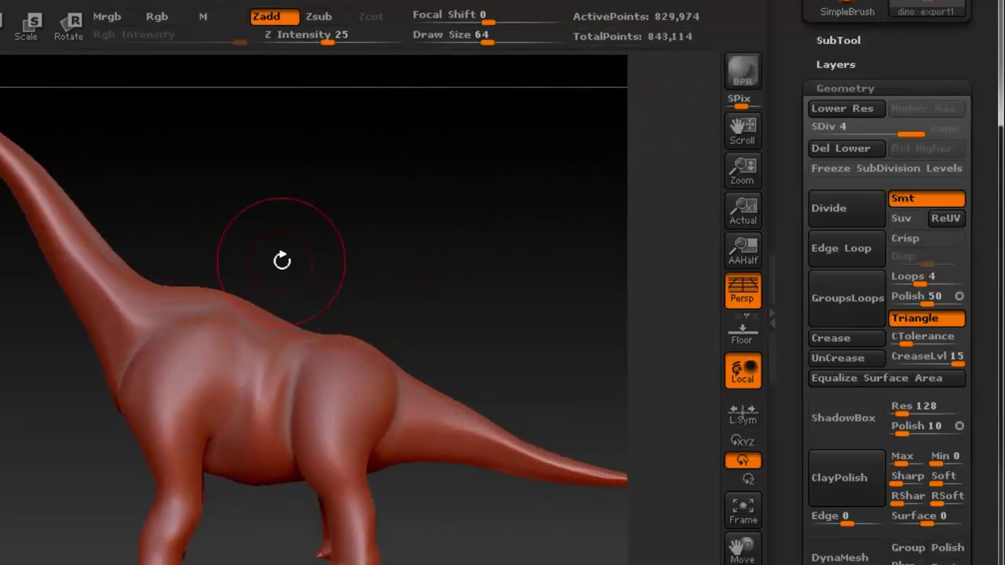
pyautogui.click(832, 210)
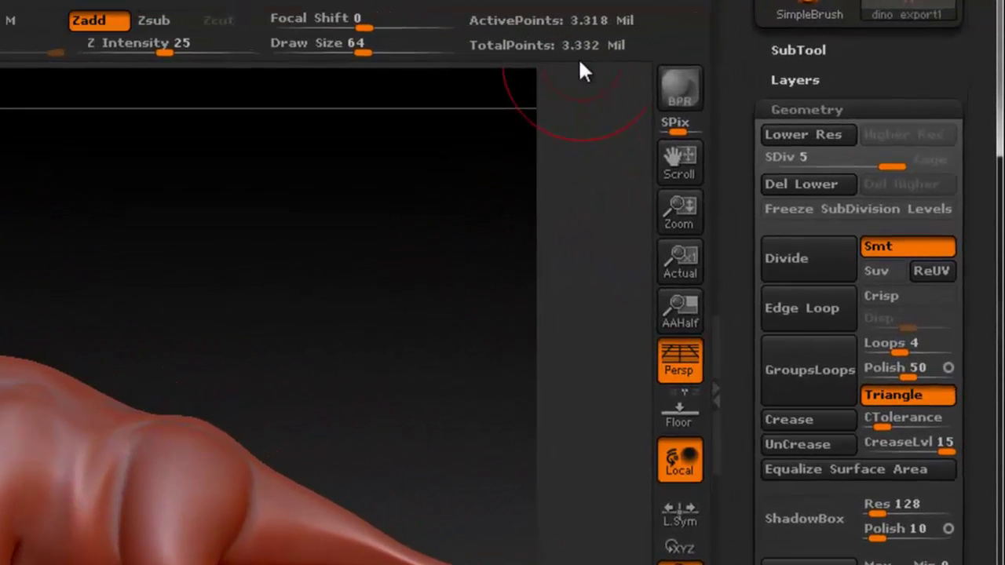
# Examine the level 5 dinosaur from several angles and compare its active and total point counts
pyautogui.moveTo(202, 366); pyautogui.dragTo(202, 399)
pyautogui.moveTo(67, 353); pyautogui.dragTo(110, 274)
pyautogui.keyDown('alt'); pyautogui.moveTo(314, 275); pyautogui.dragTo(325, 343); pyautogui.keyUp('alt')
pyautogui.moveTo(186, 328); pyautogui.dragTo(107, 333)
pyautogui.moveTo(319, 336); pyautogui.dragTo(141, 243)
pyautogui.moveTo(280, 406)
pyautogui.mouseDown()
pyautogui.moveTo(81, 350)
pyautogui.moveTo(265, 345)
pyautogui.moveTo(55, 346)
pyautogui.moveTo(72, 361)
pyautogui.mouseUp()
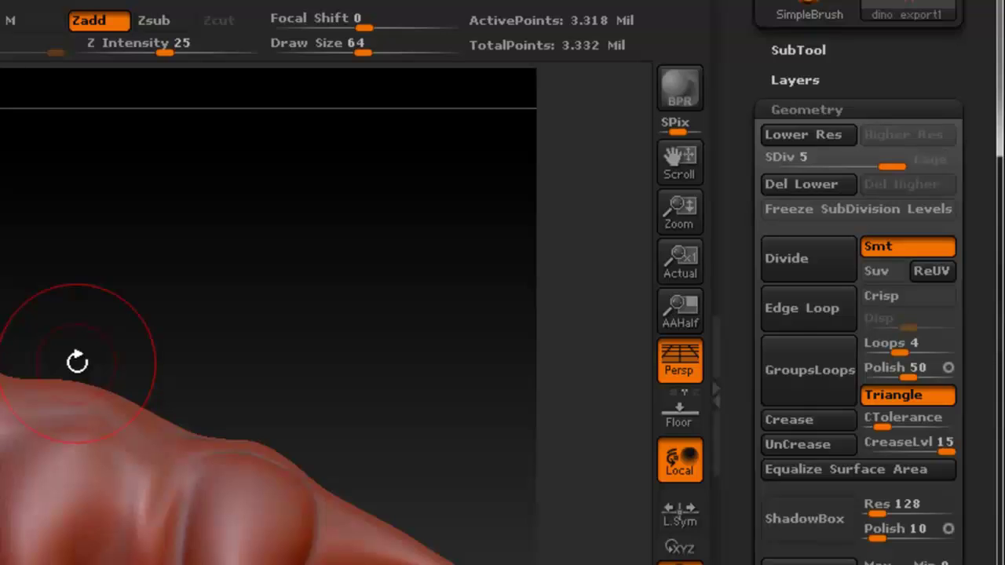
pyautogui.moveTo(169, 316); pyautogui.dragTo(127, 306)
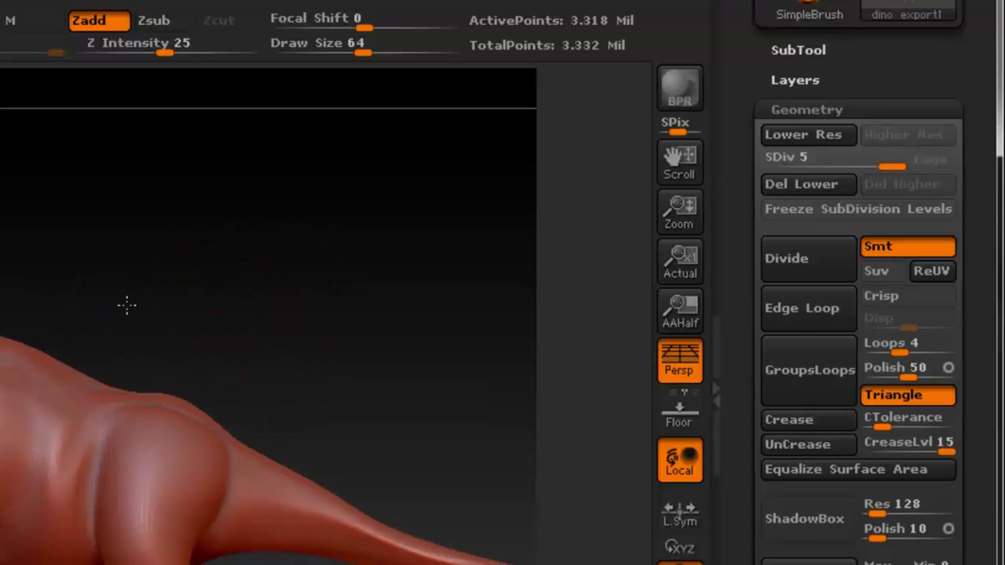
pyautogui.moveTo(259, 305); pyautogui.dragTo(317, 279)
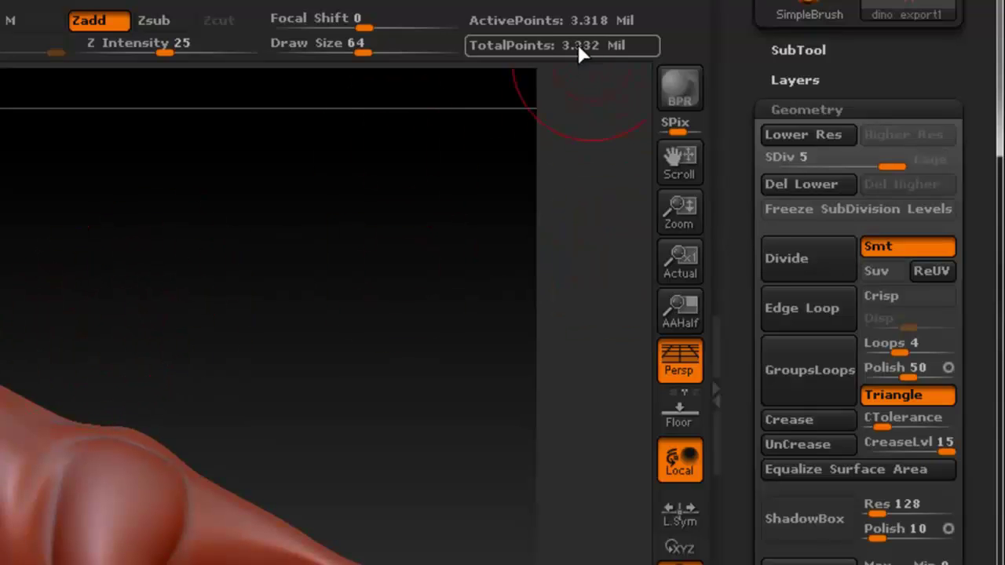
pyautogui.moveTo(18, 317); pyautogui.dragTo(117, 306)
pyautogui.moveTo(17, 307); pyautogui.dragTo(126, 322)
pyautogui.moveTo(210, 317)
pyautogui.mouseDown()
pyautogui.moveTo(341, 296)
pyautogui.moveTo(18, 309)
pyautogui.moveTo(47, 301)
pyautogui.moveTo(181, 314)
pyautogui.moveTo(39, 320)
pyautogui.moveTo(105, 306)
pyautogui.moveTo(20, 330)
pyautogui.mouseUp()
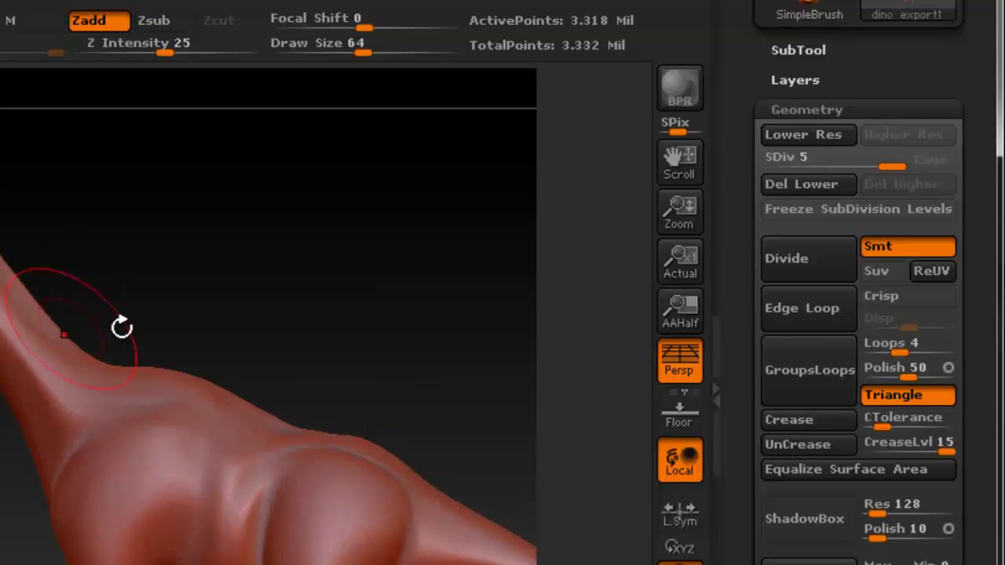
pyautogui.moveTo(154, 278); pyautogui.dragTo(330, 228)
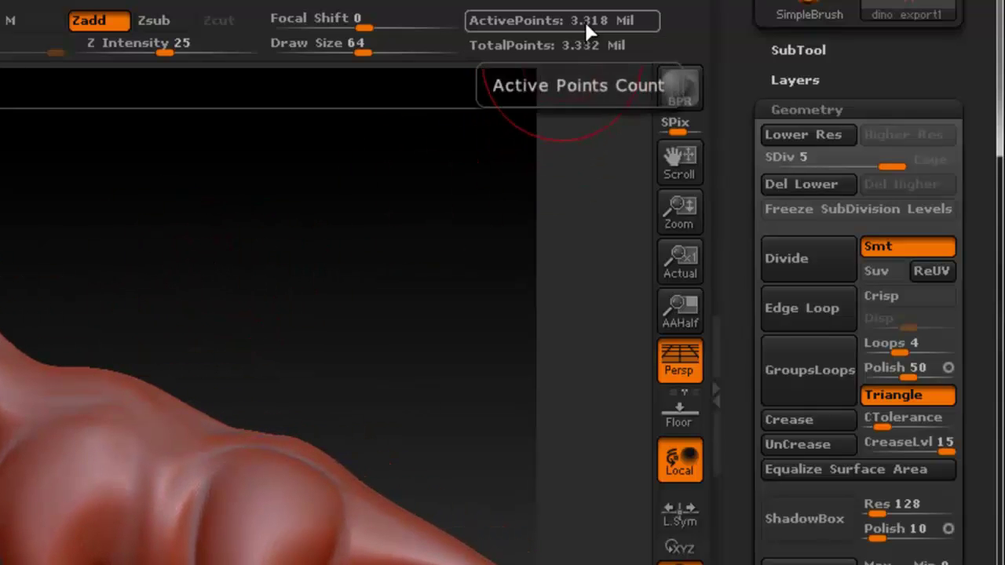
pyautogui.moveTo(60, 381); pyautogui.dragTo(150, 352)
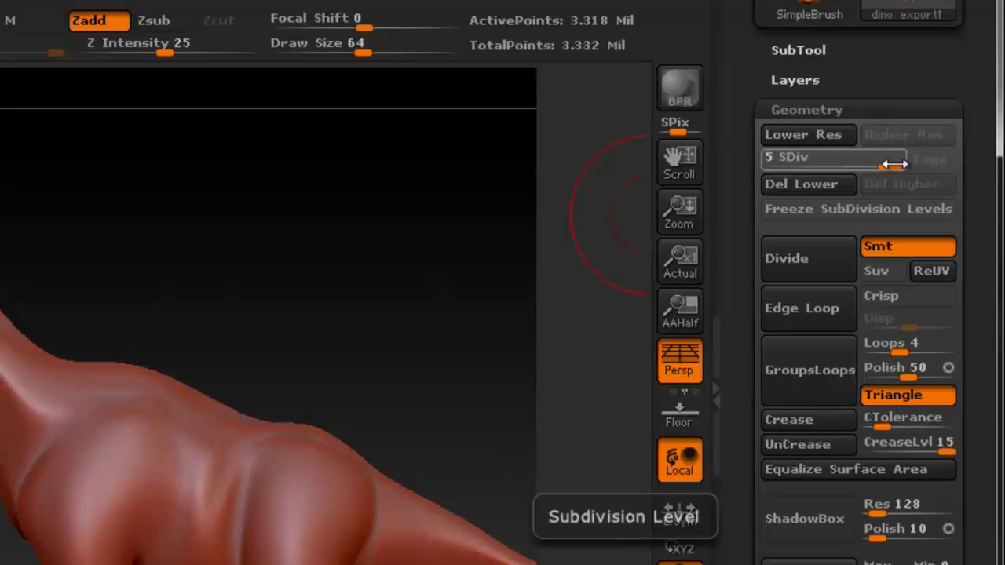
# Compare the mesh at subdivision levels 2 and 4, and return it to level 5
pyautogui.moveTo(893, 165); pyautogui.dragTo(799, 161)
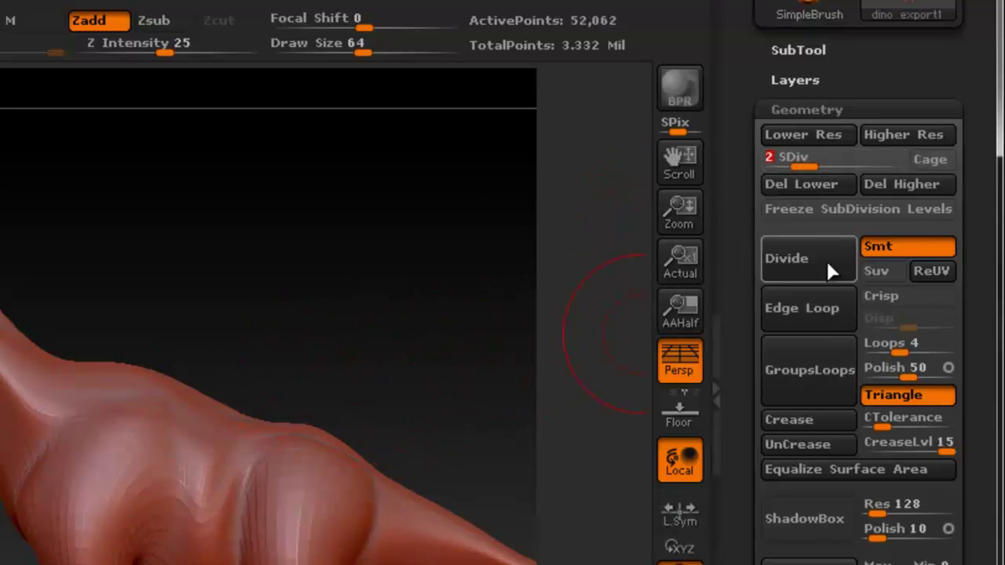
pyautogui.moveTo(793, 157); pyautogui.dragTo(857, 159)
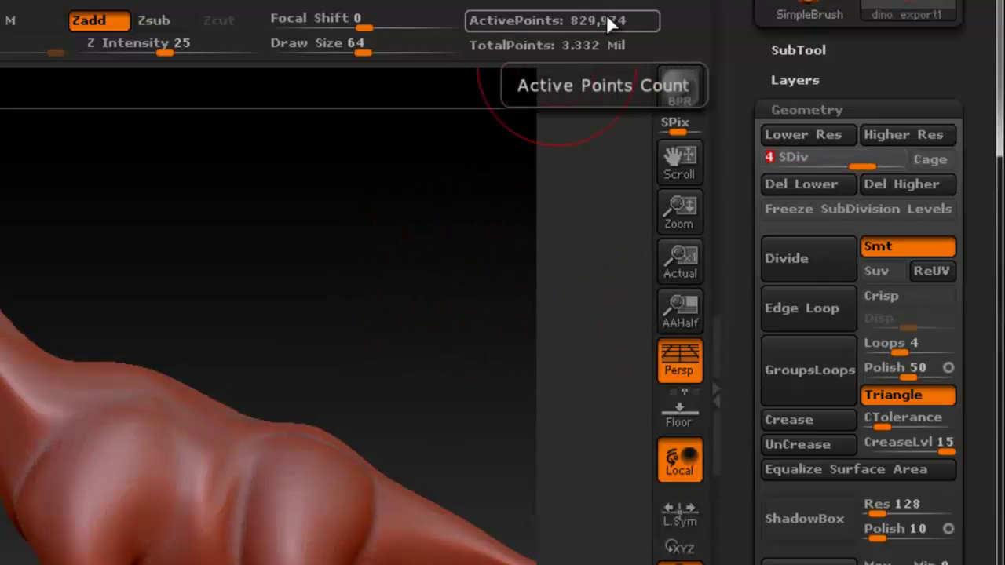
pyautogui.moveTo(863, 161); pyautogui.dragTo(906, 160)
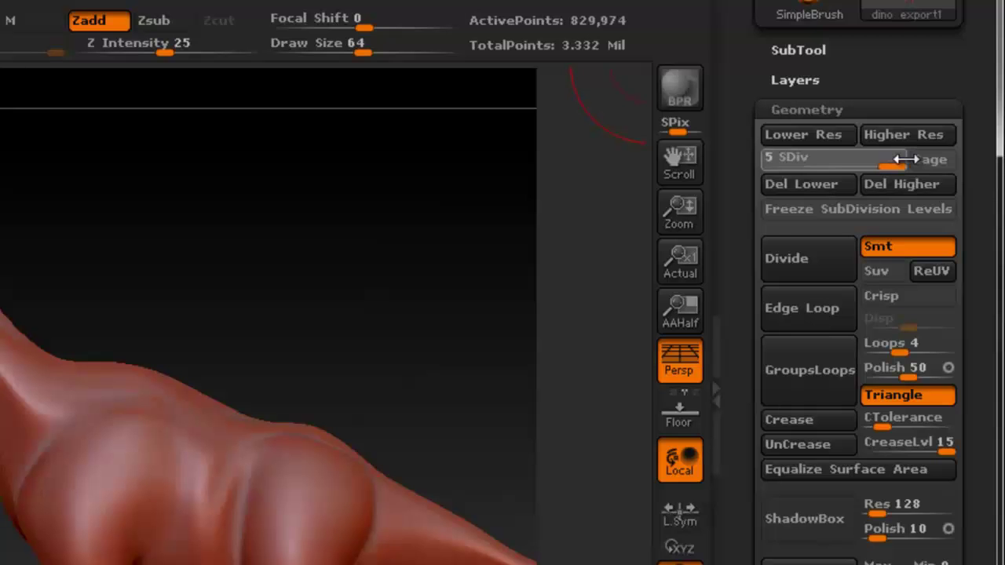
pyautogui.click(812, 104)
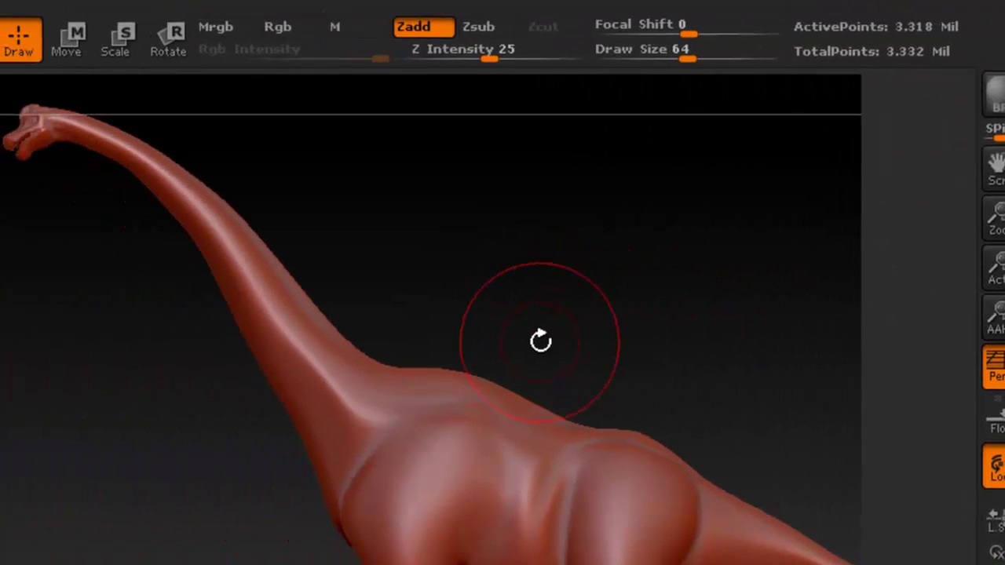
# Step the dinosaur down to subdivision level 3, inspect its surface, and step it back up to level 5
pyautogui.hotkey('shift', 'd')
pyautogui.moveTo(473, 386); pyautogui.dragTo(522, 368)
pyautogui.hotkey('shift', 'd')
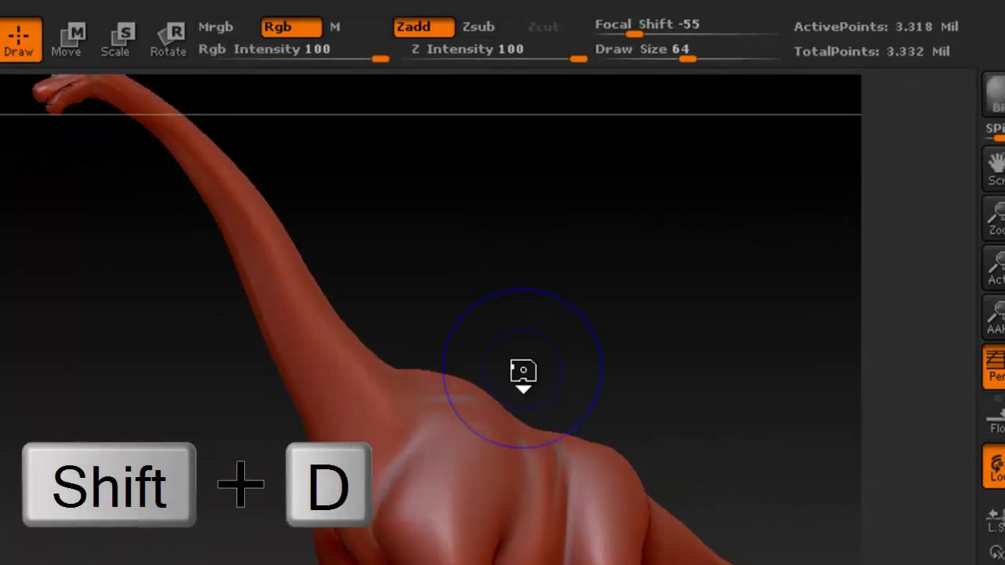
pyautogui.hotkey('shift', 'd')
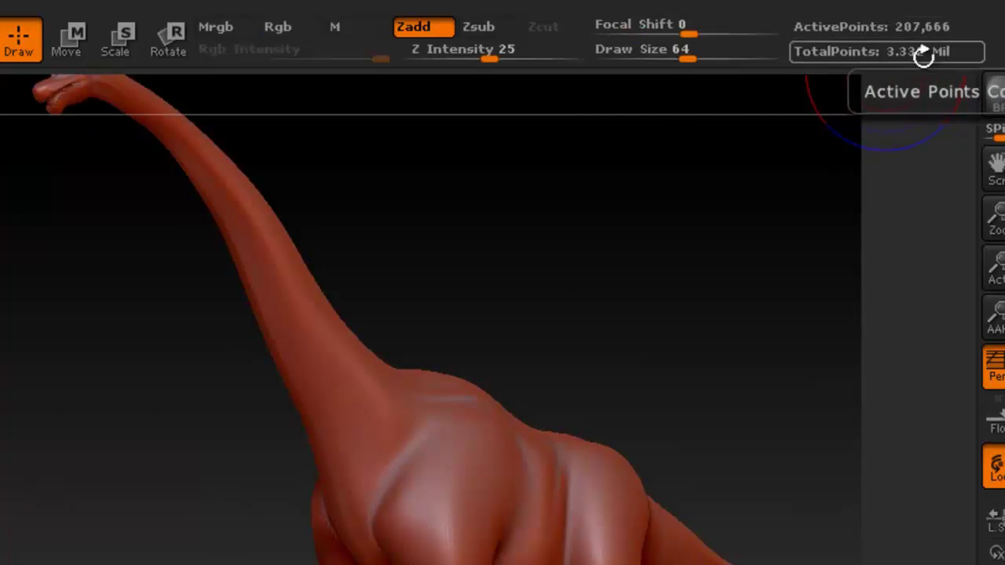
pyautogui.moveTo(651, 439)
pyautogui.mouseDown()
pyautogui.moveTo(604, 455)
pyautogui.moveTo(584, 426)
pyautogui.moveTo(599, 425)
pyautogui.mouseUp()
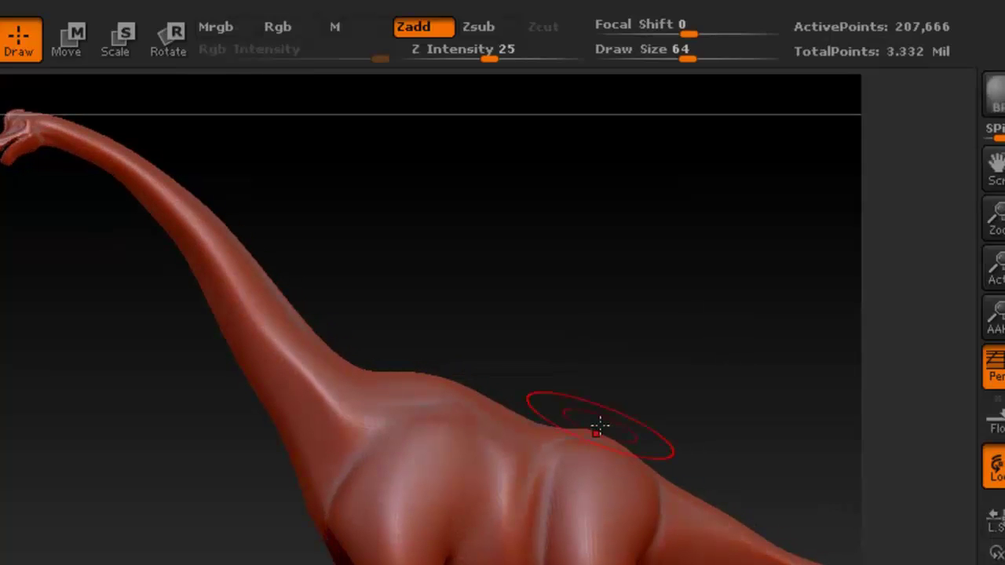
pyautogui.press('d')
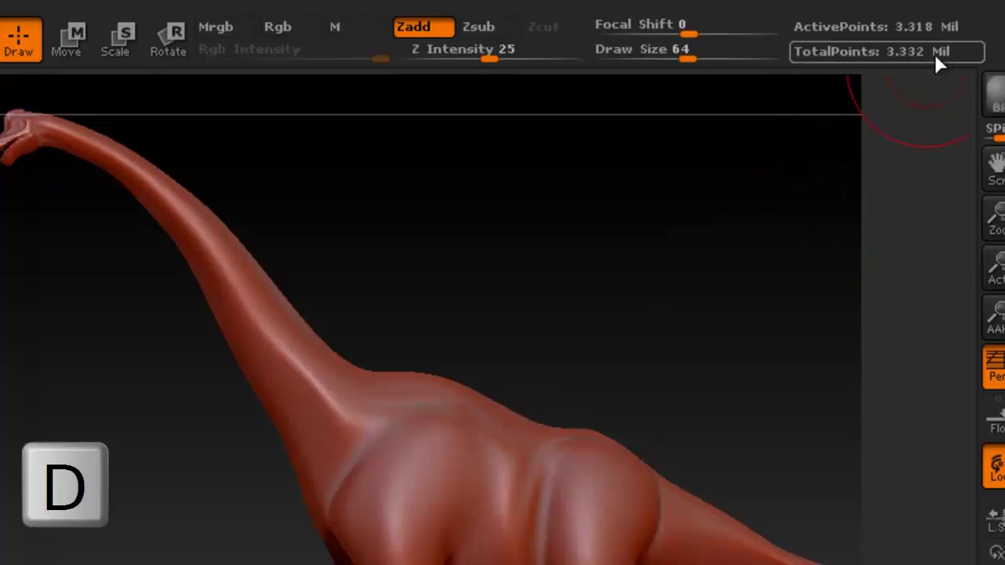
# Leave a snapshot copy of the dinosaur on the canvas, and rotate, scale and move the live model beside it
pyautogui.moveTo(451, 399); pyautogui.dragTo(483, 392)
pyautogui.press('shift')
pyautogui.moveTo(601, 324)
pyautogui.mouseDown()
pyautogui.moveTo(596, 332)
pyautogui.moveTo(612, 327)
pyautogui.mouseUp()
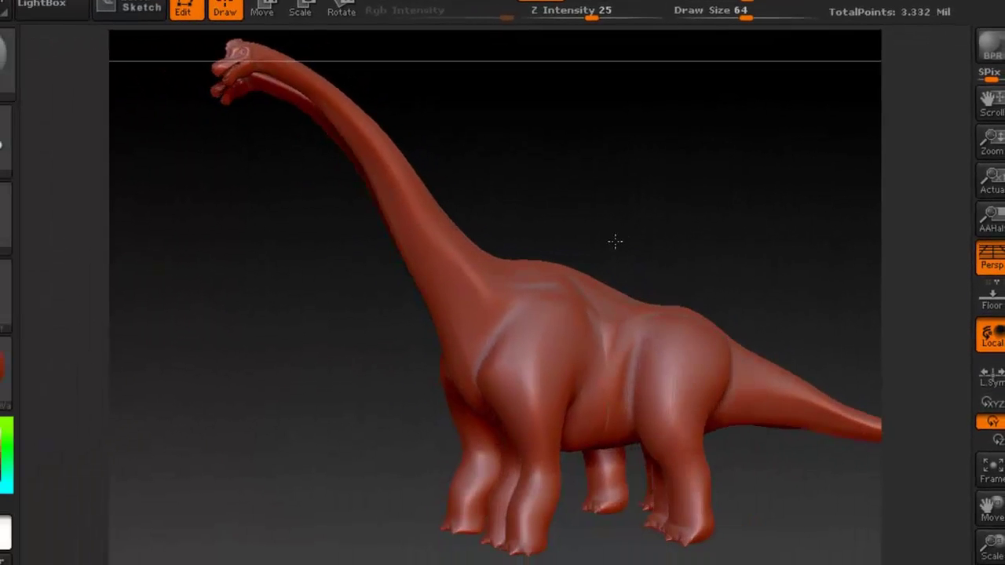
pyautogui.moveTo(614, 241); pyautogui.dragTo(667, 232)
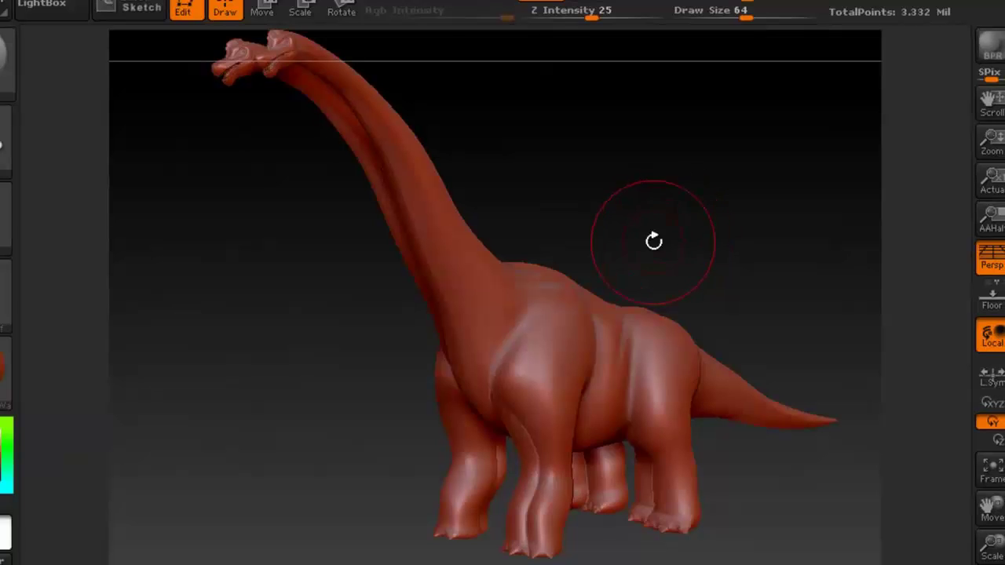
pyautogui.moveTo(593, 259); pyautogui.dragTo(645, 197)
pyautogui.keyDown('ctrl'); pyautogui.moveTo(646, 198); pyautogui.dragTo(646, 197, button='right'); pyautogui.keyUp('ctrl')
pyautogui.moveTo(518, 241); pyautogui.dragTo(553, 293, button='right')
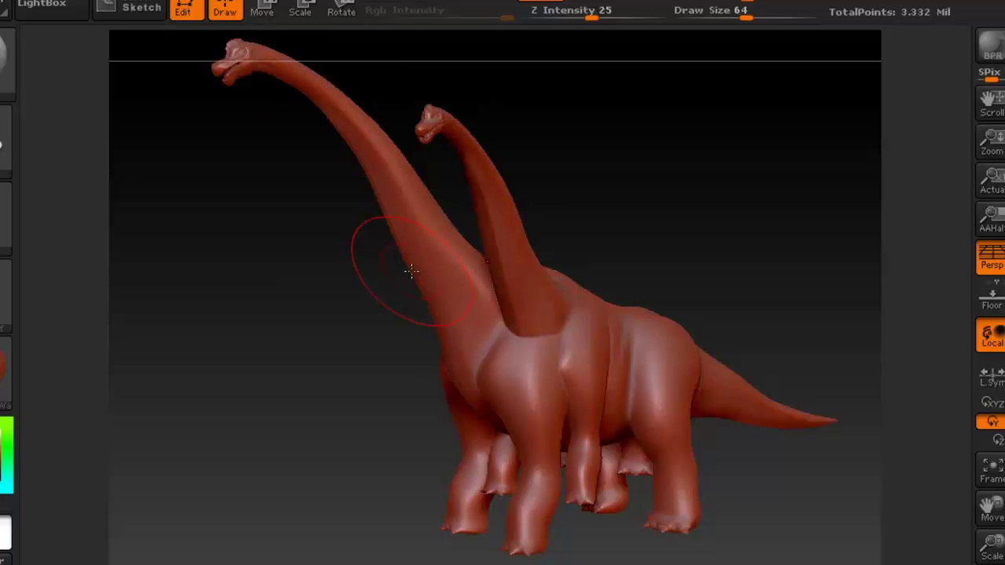
pyautogui.keyDown('alt'); pyautogui.moveTo(519, 265); pyautogui.dragTo(530, 294, button='right'); pyautogui.keyUp('alt')
pyautogui.moveTo(531, 294)
pyautogui.mouseDown()
pyautogui.moveTo(586, 295)
pyautogui.moveTo(544, 293)
pyautogui.mouseUp()
# Try to remove the stray dinosaur copy from the canvas by undoing repeatedly
pyautogui.hotkey('ctrl', 'z')
pyautogui.hotkey('ctrl', 'z')
pyautogui.hotkey('ctrl', 'z')
pyautogui.hotkey('ctrl', 'z')
pyautogui.hotkey('ctrl', 'z')
pyautogui.hotkey('ctrl', 'z')
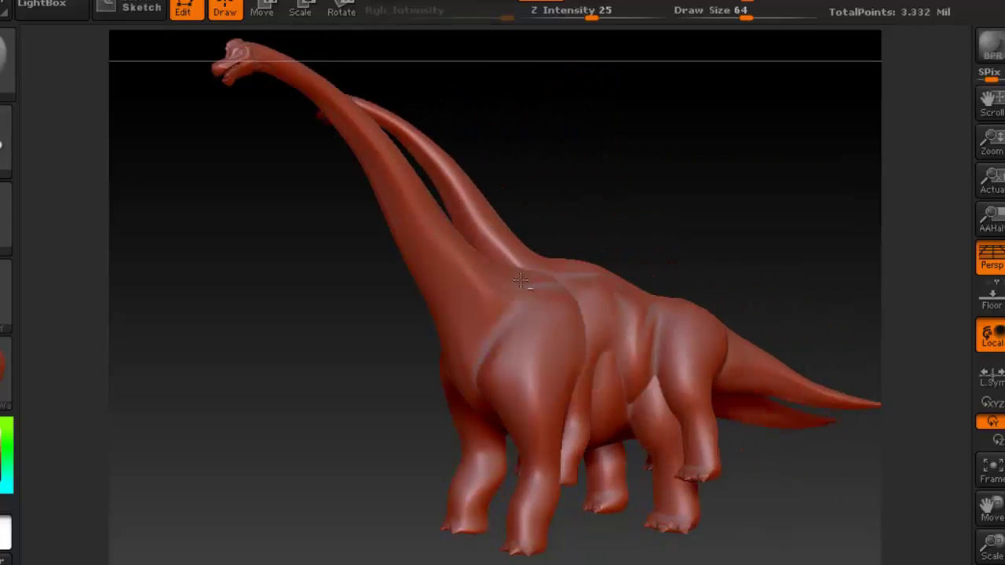
pyautogui.hotkey('ctrl', 'z')
pyautogui.hotkey('ctrl', 'z')
pyautogui.hotkey('ctrl', 'z')
pyautogui.hotkey('ctrl', 'z')
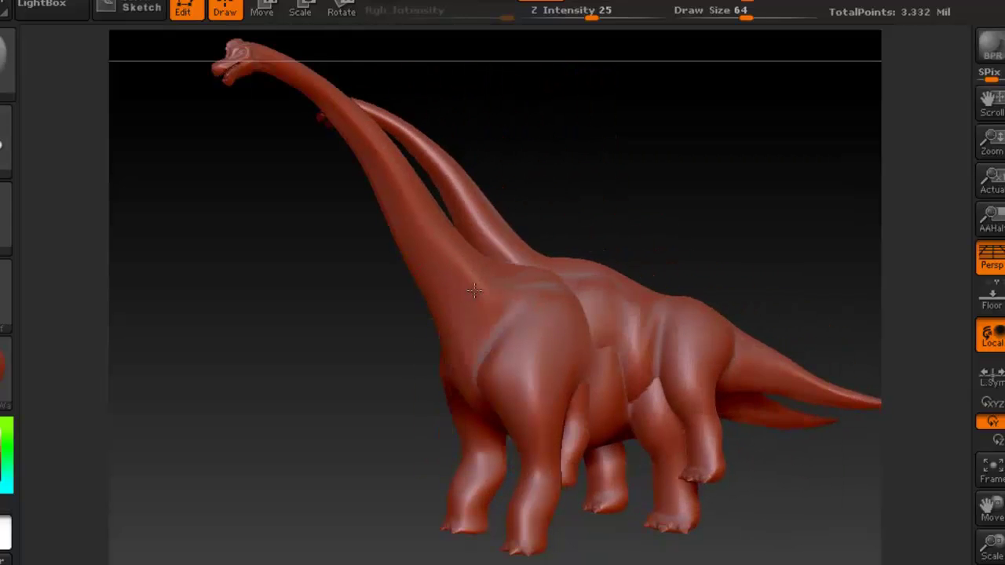
pyautogui.moveTo(475, 290)
pyautogui.mouseDown()
pyautogui.moveTo(514, 293)
pyautogui.moveTo(488, 294)
pyautogui.mouseUp()
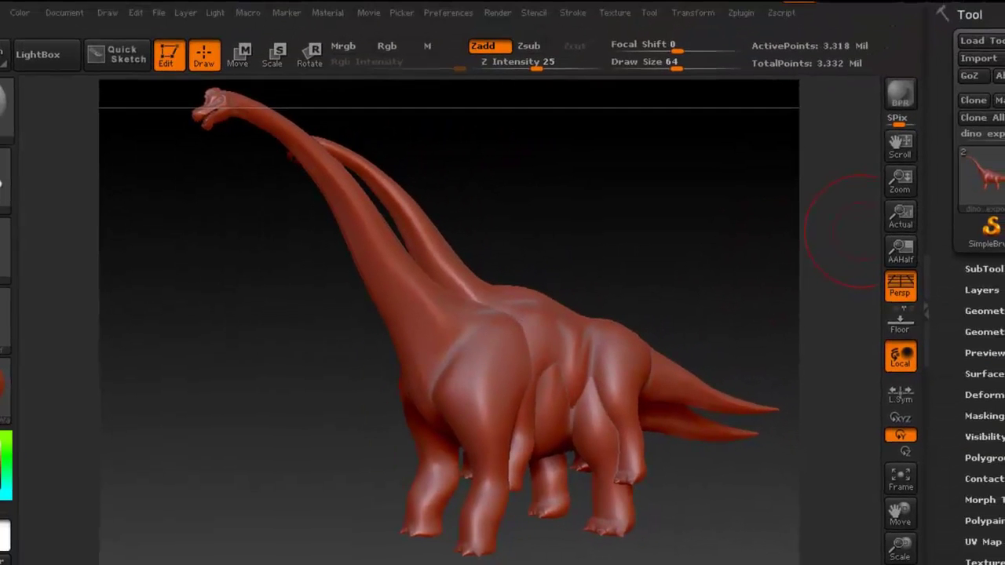
# Create a new document without saving the changes to the current one
pyautogui.click(72, 13)
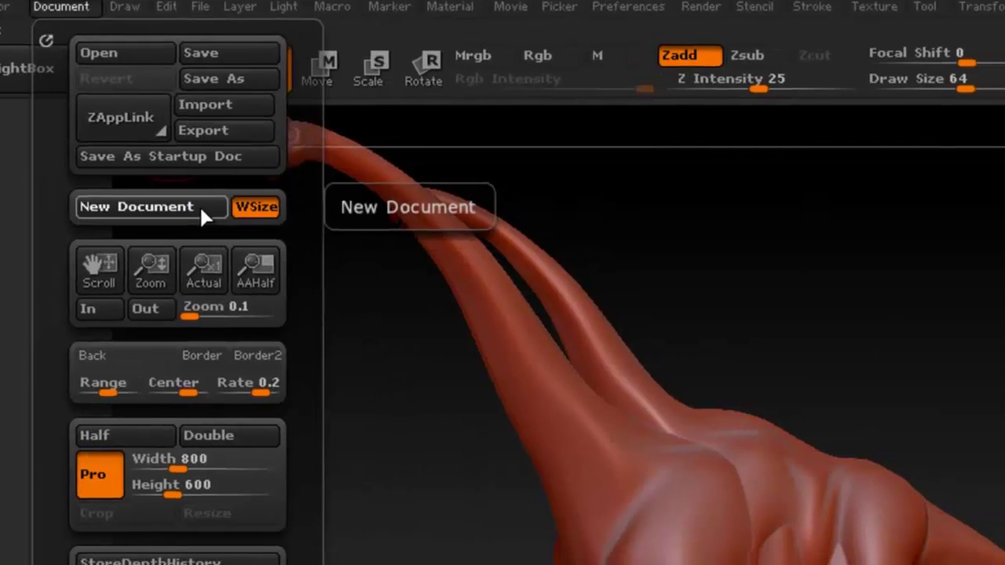
pyautogui.click(233, 222)
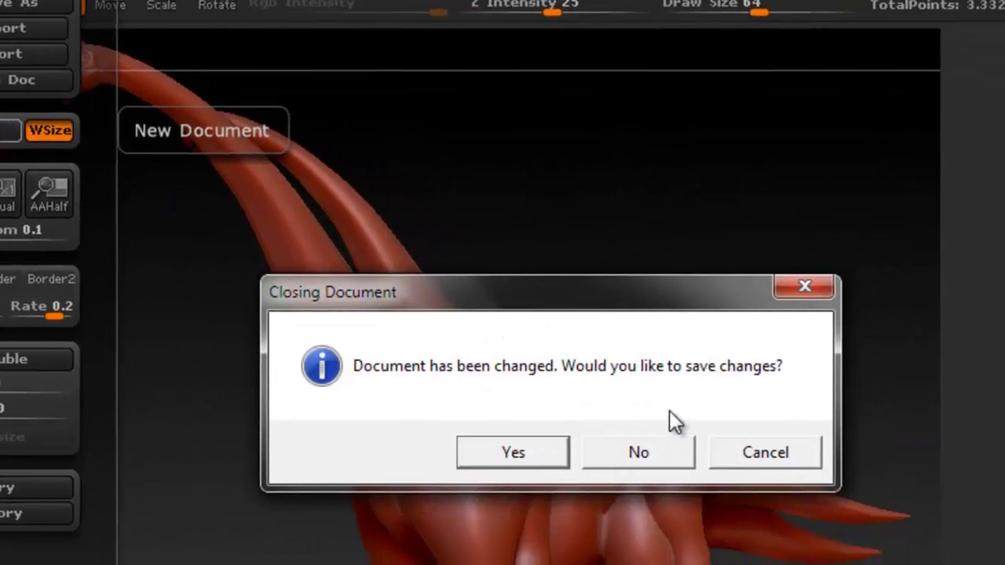
pyautogui.click(633, 451)
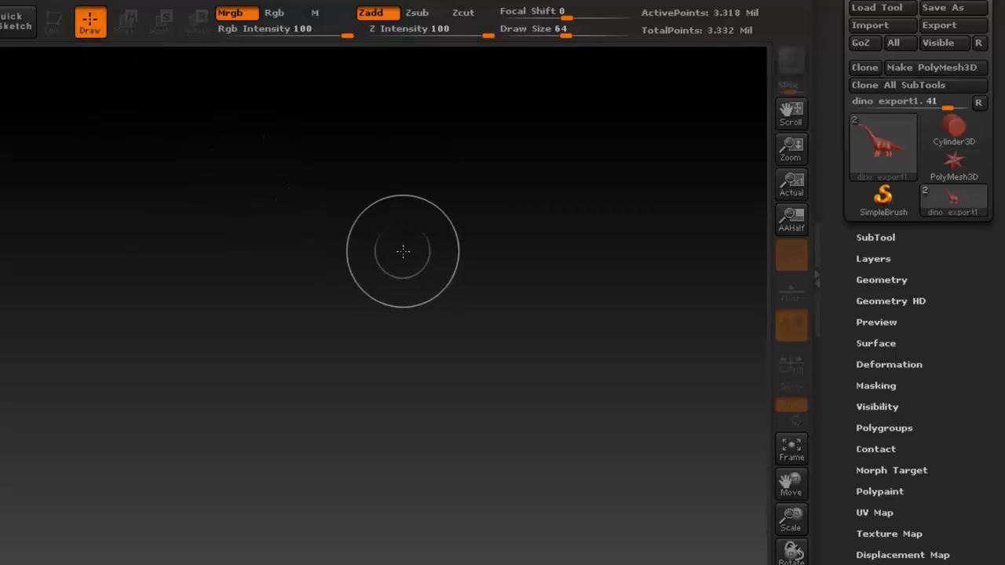
# Draw the dinosaur onto the blank canvas, enable Edit mode and turn it to a three-quarter view
pyautogui.moveTo(898, 163)
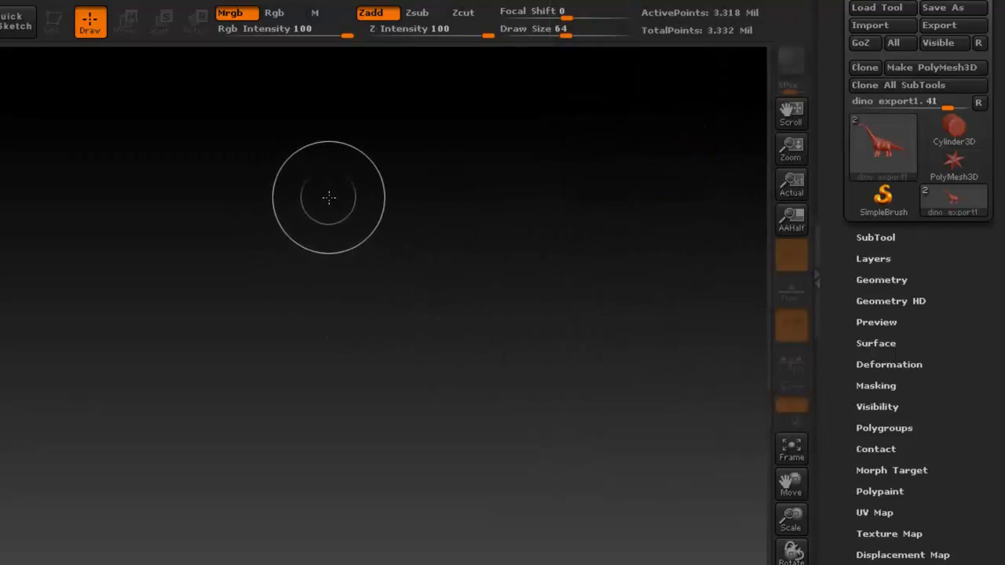
pyautogui.moveTo(329, 198)
pyautogui.mouseDown()
pyautogui.moveTo(328, 510)
pyautogui.moveTo(345, 547)
pyautogui.moveTo(364, 527)
pyautogui.mouseUp()
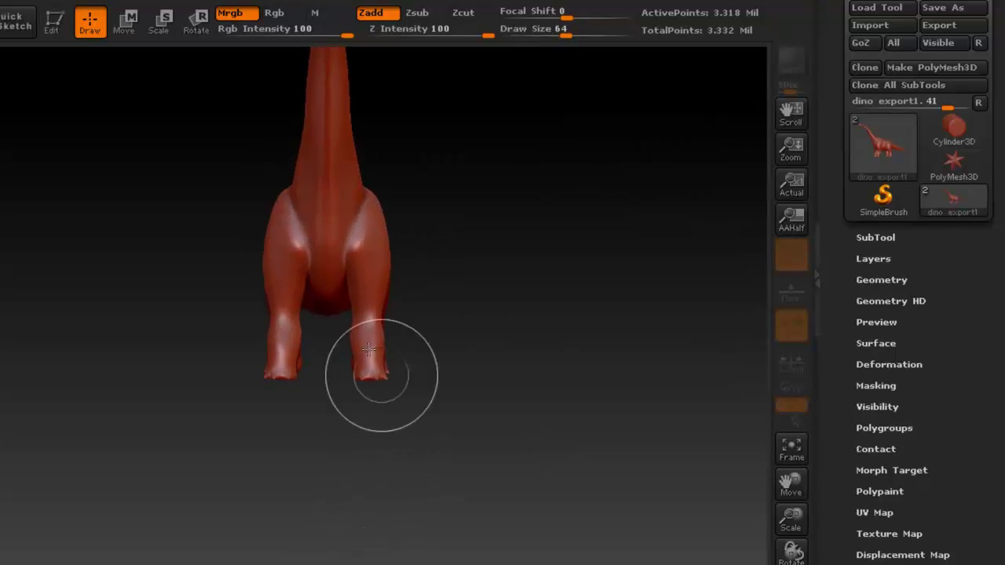
pyautogui.click(52, 30)
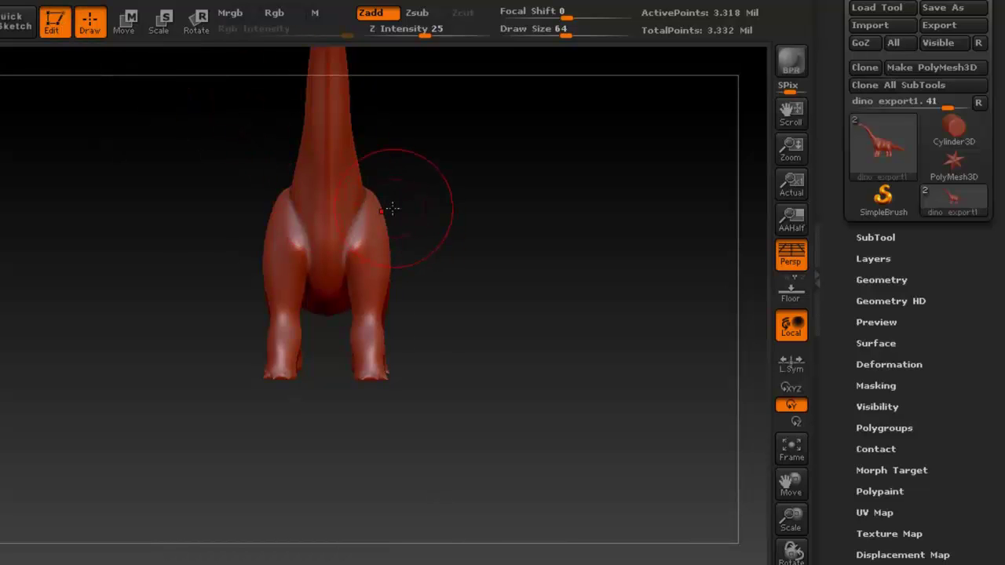
pyautogui.moveTo(415, 150); pyautogui.dragTo(530, 266)
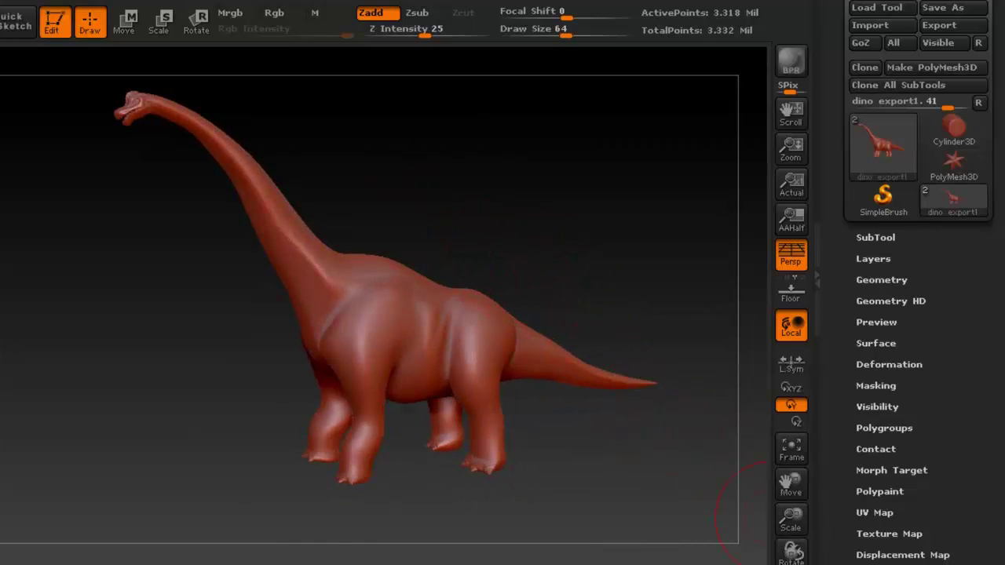
# Check the dinosaur's polyframe wireframe and polygroups, and return to the plain shaded display
pyautogui.hotkey('shift', 'f')
pyautogui.moveTo(439, 243)
pyautogui.mouseDown()
pyautogui.moveTo(431, 314)
pyautogui.moveTo(413, 312)
pyautogui.mouseUp()
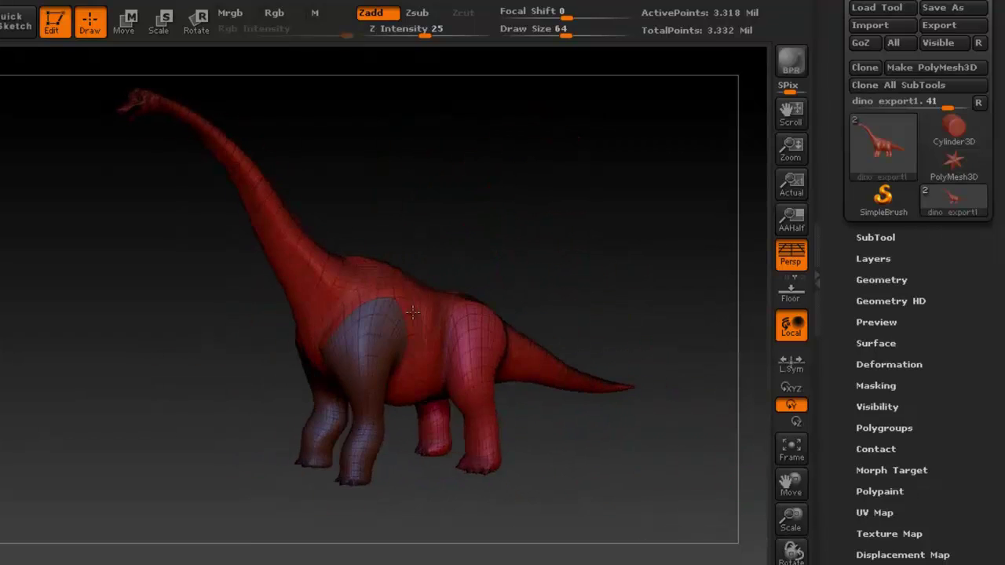
pyautogui.hotkey('shift', 'f')
pyautogui.moveTo(392, 272)
pyautogui.keyDown('ctrl'); pyautogui.mouseDown(button='right')
pyautogui.moveTo(440, 289)
pyautogui.moveTo(394, 274)
pyautogui.mouseUp(button='right'); pyautogui.keyUp('ctrl')
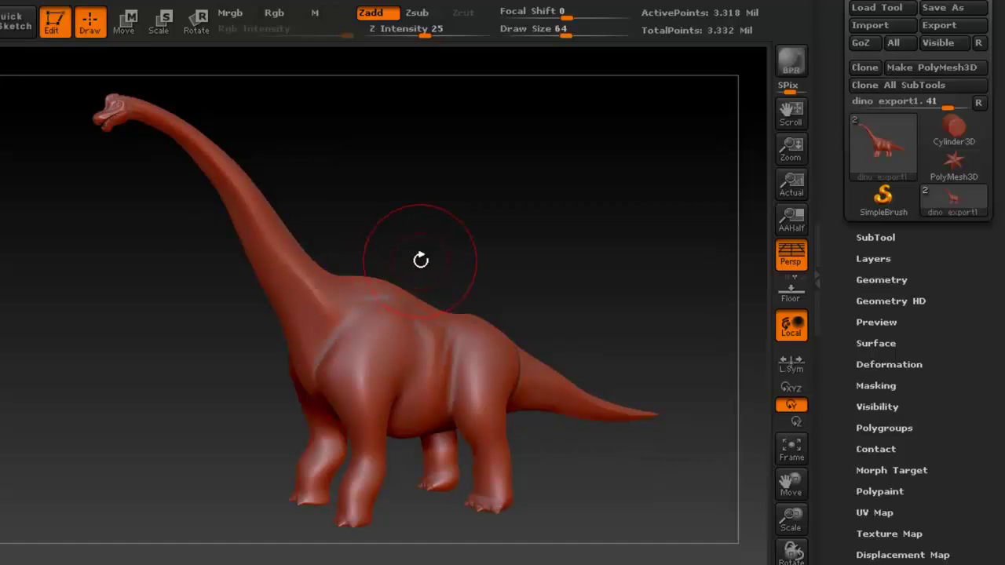
pyautogui.moveTo(382, 265)
pyautogui.mouseDown(button='right')
pyautogui.moveTo(478, 260)
pyautogui.moveTo(352, 260)
pyautogui.moveTo(411, 268)
pyautogui.moveTo(354, 253)
pyautogui.moveTo(374, 255)
pyautogui.mouseUp(button='right')
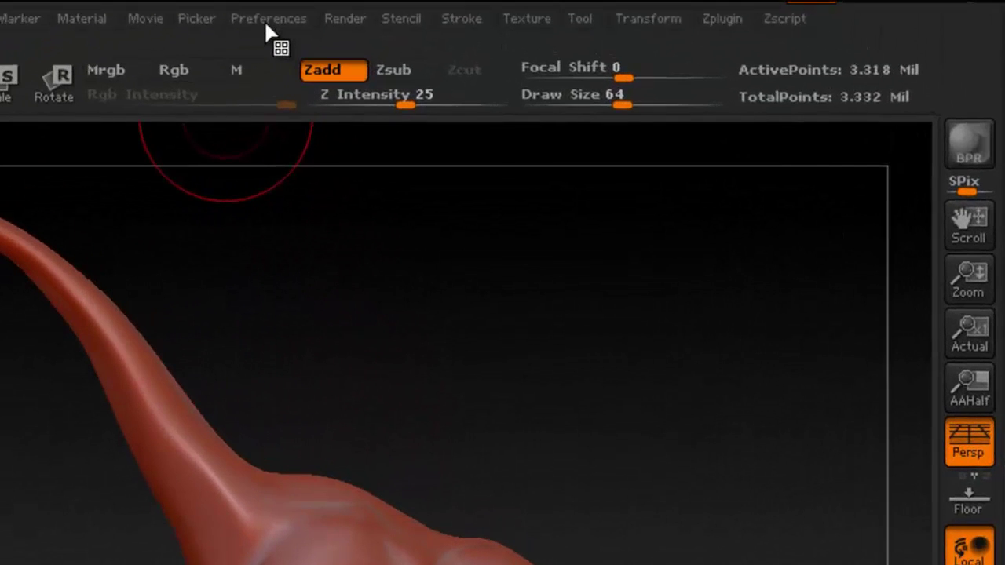
# Set both Doc Undo and Tool Undo to 14 in the memory preferences
pyautogui.click(280, 22)
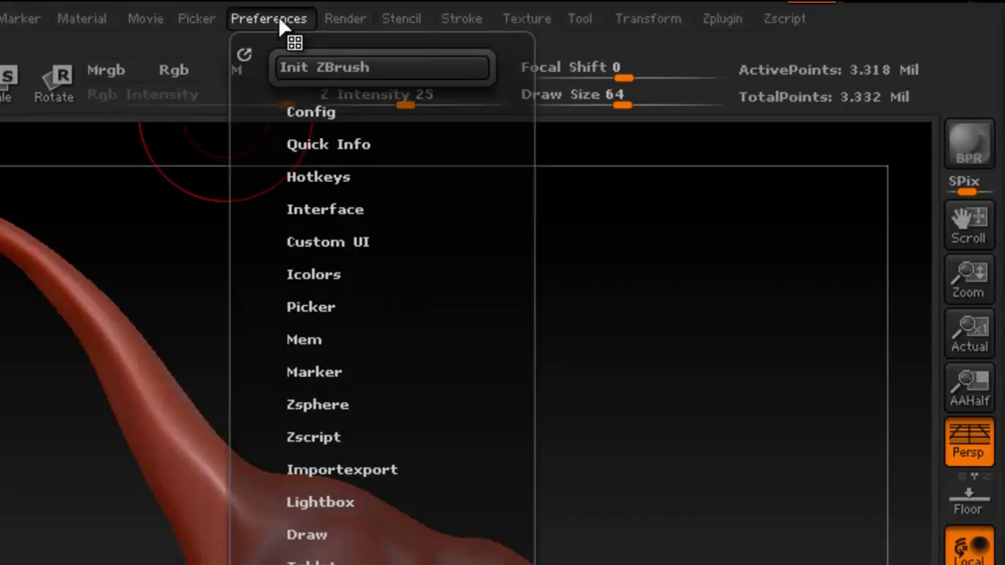
pyautogui.click(306, 339)
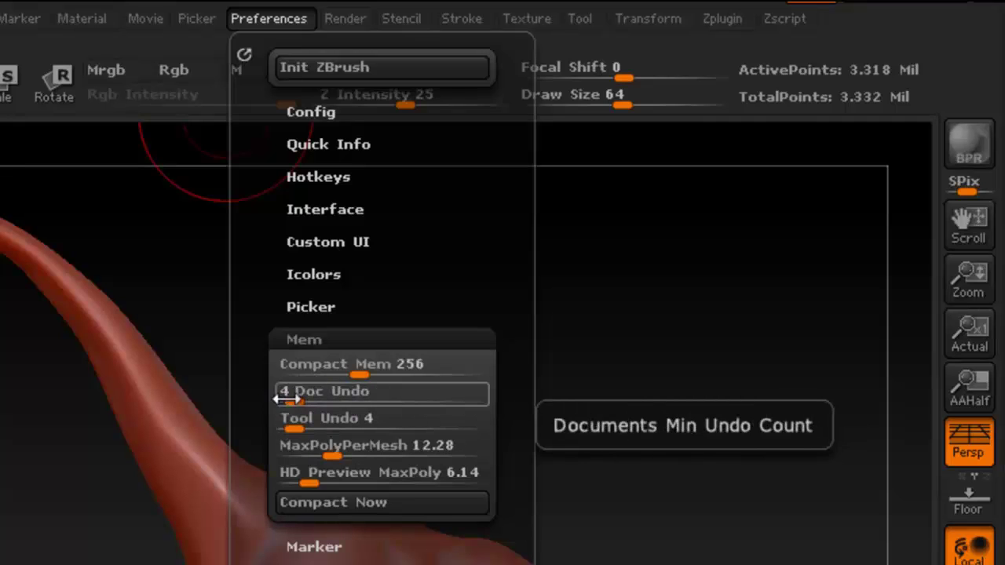
pyautogui.moveTo(300, 396); pyautogui.dragTo(331, 424)
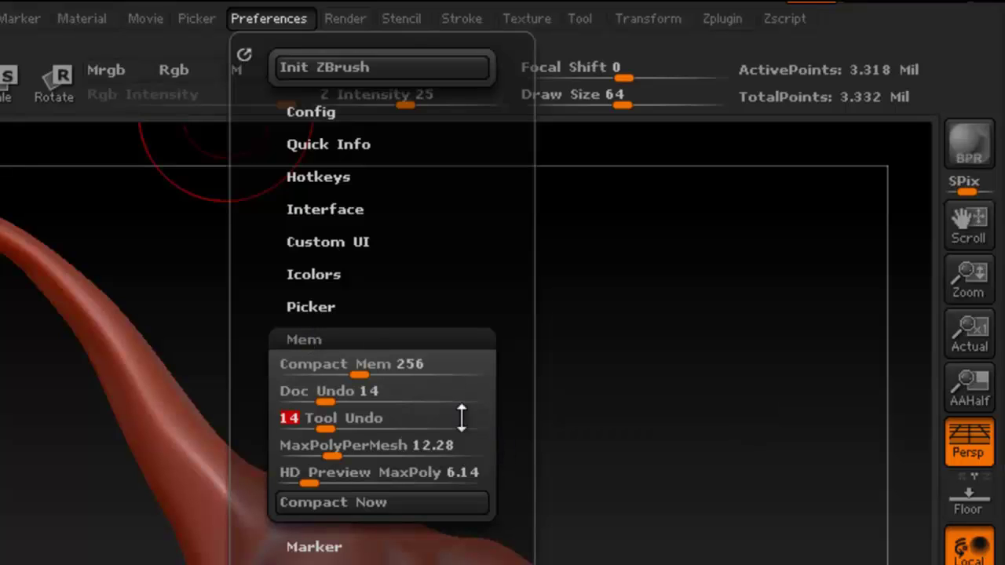
pyautogui.click(317, 339)
# Review the tablet preferences, including Use Tablet and the size and Z sensitivity settings
pyautogui.moveTo(459, 445); pyautogui.dragTo(467, 339)
pyautogui.click(305, 385)
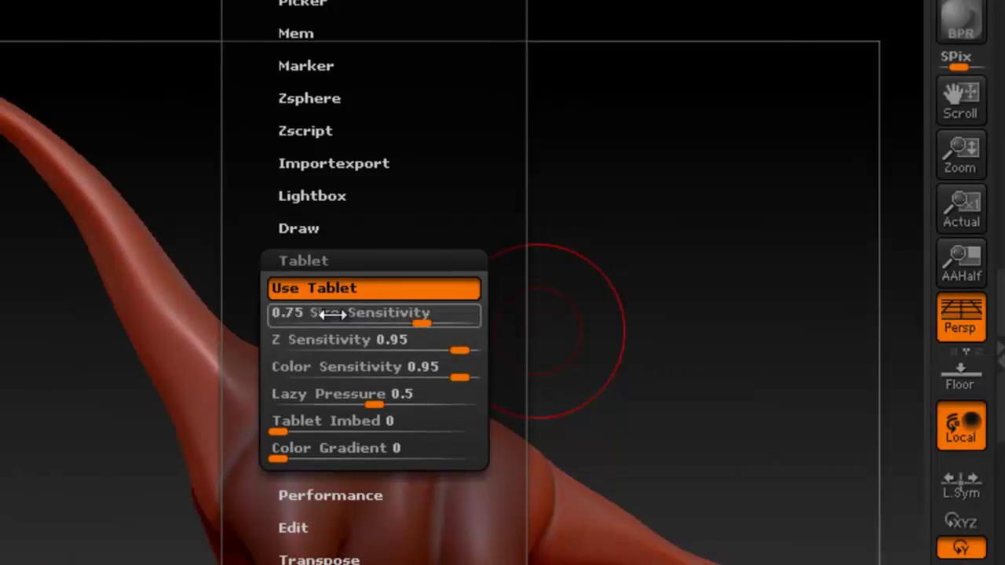
pyautogui.click(334, 261)
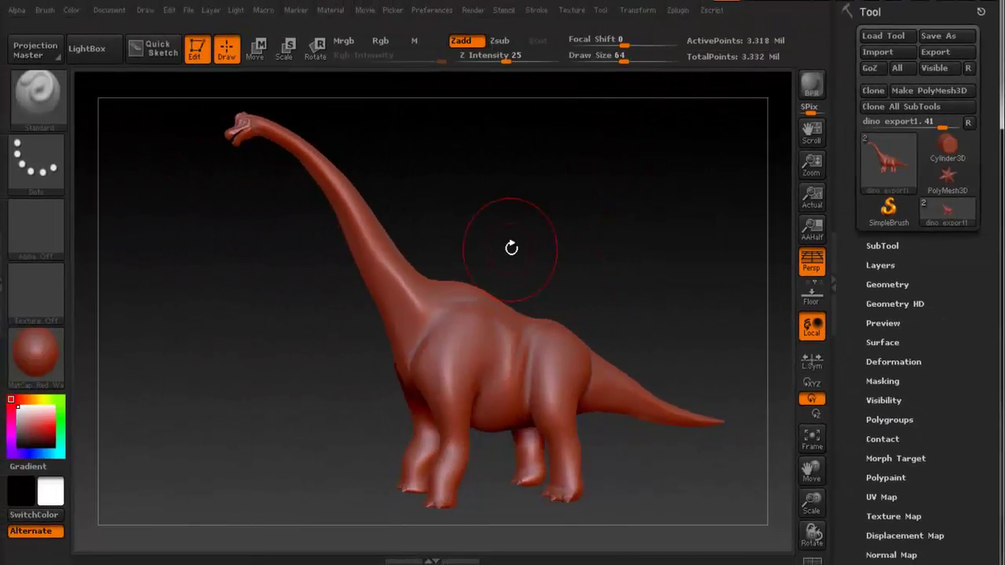
# Examine the dinosaur's body from several angles and distances by orbiting, panning and zooming
pyautogui.moveTo(478, 236); pyautogui.dragTo(433, 276)
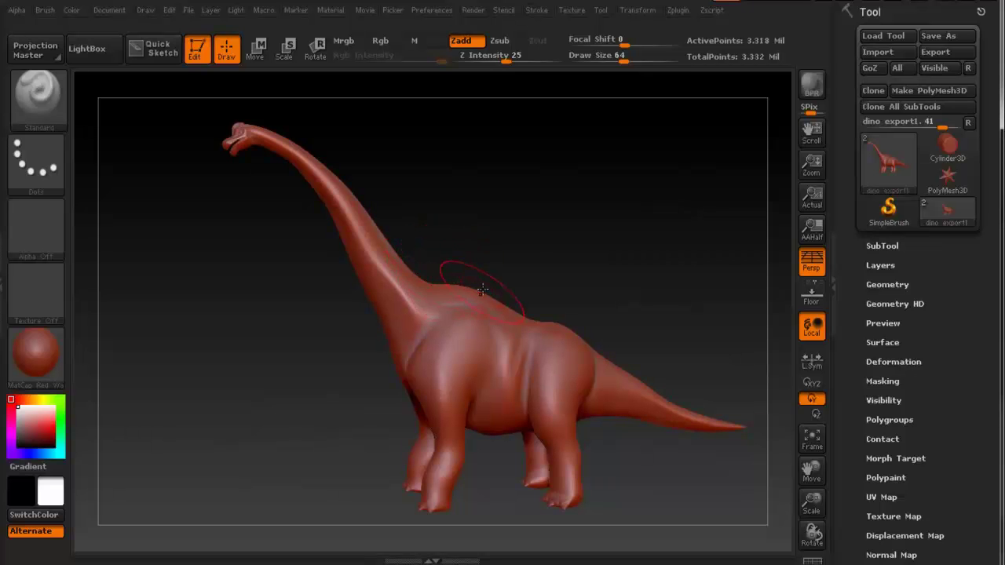
pyautogui.moveTo(456, 307); pyautogui.dragTo(445, 338)
pyautogui.moveTo(511, 344)
pyautogui.mouseDown()
pyautogui.moveTo(475, 329)
pyautogui.moveTo(462, 306)
pyautogui.moveTo(489, 301)
pyautogui.moveTo(442, 302)
pyautogui.moveTo(463, 296)
pyautogui.mouseUp()
pyautogui.moveTo(508, 323)
pyautogui.mouseDown()
pyautogui.moveTo(460, 329)
pyautogui.moveTo(590, 325)
pyautogui.moveTo(430, 322)
pyautogui.mouseUp()
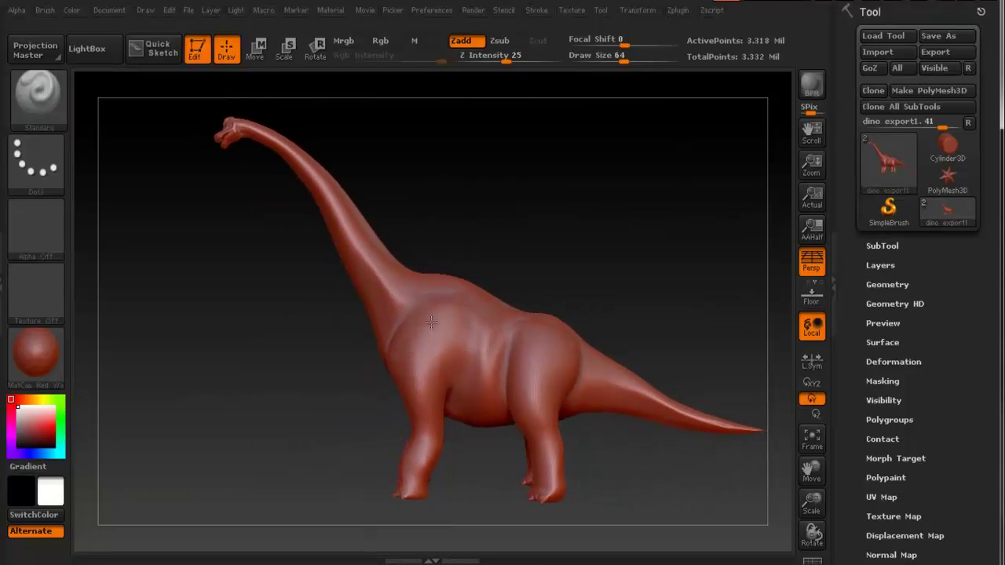
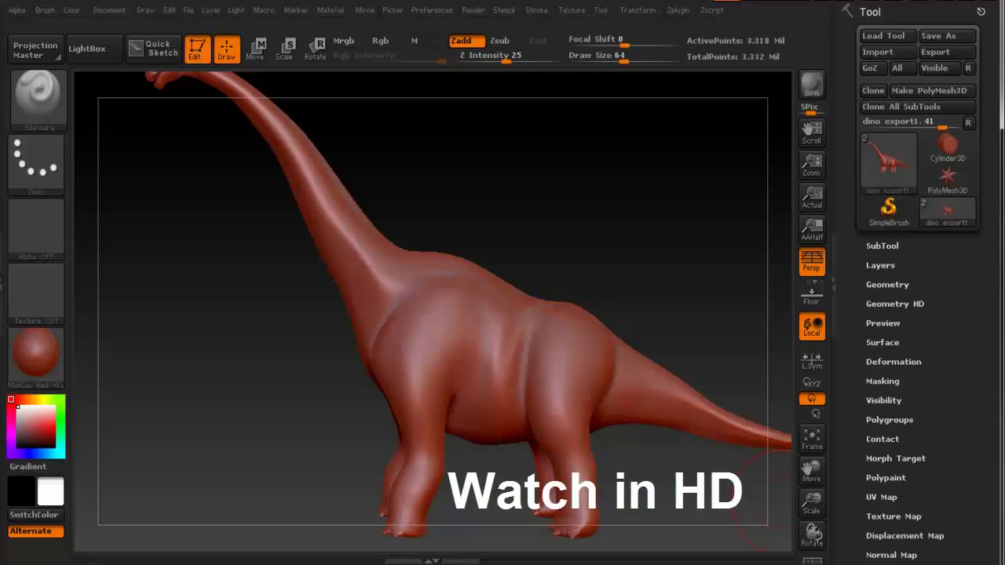
pyautogui.moveTo(480, 314)
pyautogui.mouseDown(button='right')
pyautogui.moveTo(584, 314)
pyautogui.moveTo(491, 314)
pyautogui.mouseUp(button='right')
pyautogui.keyDown('alt'); pyautogui.moveTo(448, 264); pyautogui.dragTo(508, 314, button='right'); pyautogui.keyUp('alt')
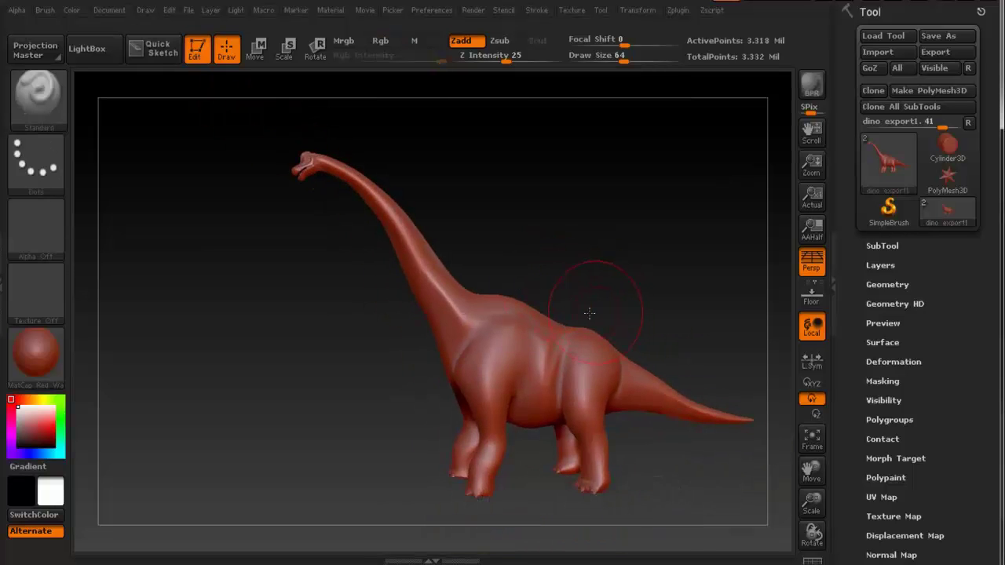
pyautogui.moveTo(589, 313)
pyautogui.mouseDown(button='right')
pyautogui.moveTo(668, 313)
pyautogui.moveTo(554, 314)
pyautogui.moveTo(513, 331)
pyautogui.moveTo(543, 360)
pyautogui.moveTo(509, 307)
pyautogui.mouseUp(button='right')
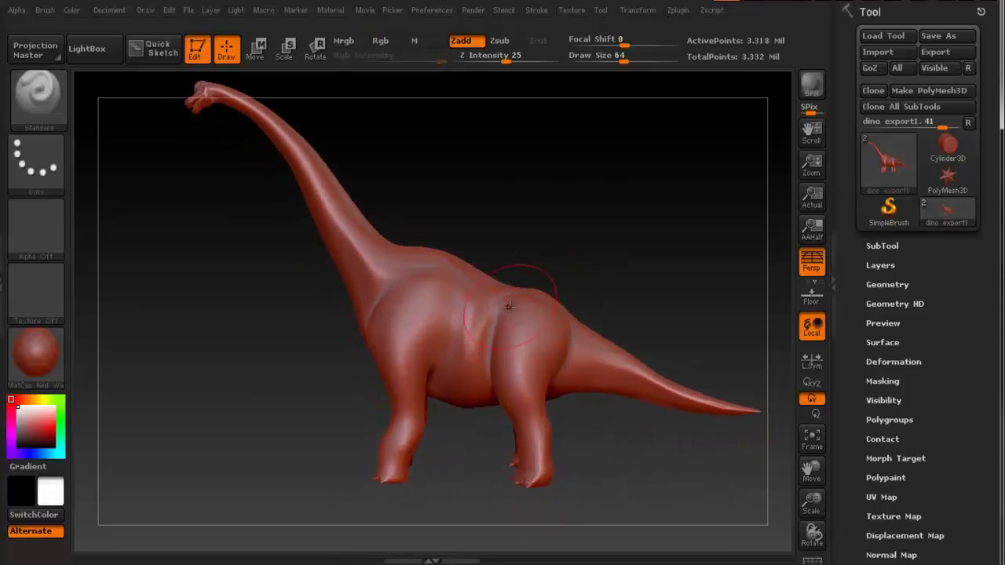
pyautogui.moveTo(400, 279); pyautogui.dragTo(469, 293, button='right')
pyautogui.moveTo(544, 306); pyautogui.dragTo(507, 285, button='right')
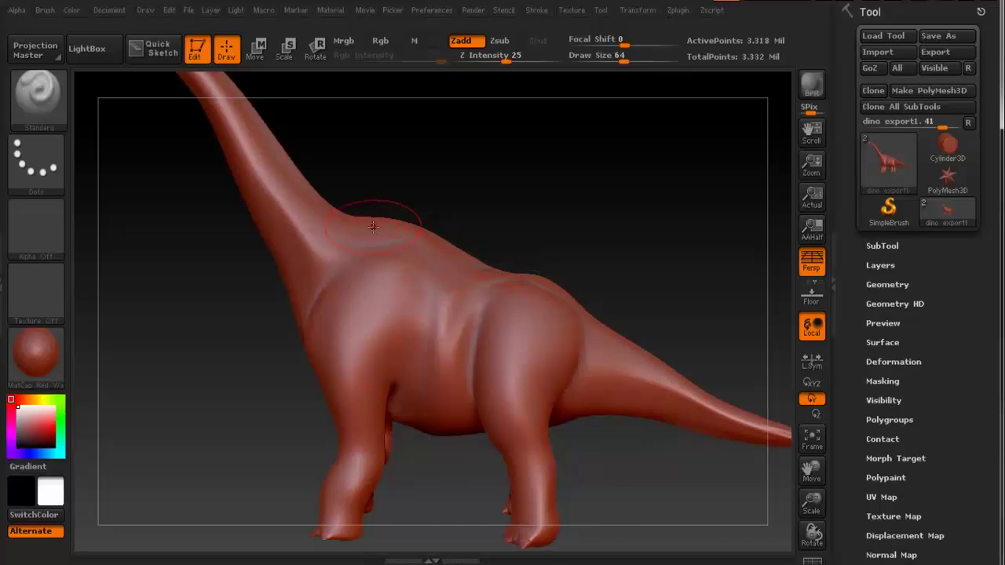
# Sculpt a winding raised stroke on the lower neck with the Standard brush at Z Intensity 25 and Draw Size 64
pyautogui.keyDown('alt'); pyautogui.moveTo(319, 196); pyautogui.dragTo(441, 262, button='right'); pyautogui.keyUp('alt')
pyautogui.keyDown('ctrl'); pyautogui.moveTo(320, 198); pyautogui.dragTo(488, 252, button='right'); pyautogui.keyUp('ctrl')
pyautogui.moveTo(411, 224)
pyautogui.mouseDown(button='right')
pyautogui.moveTo(437, 219)
pyautogui.moveTo(420, 212)
pyautogui.moveTo(456, 230)
pyautogui.mouseUp(button='right')
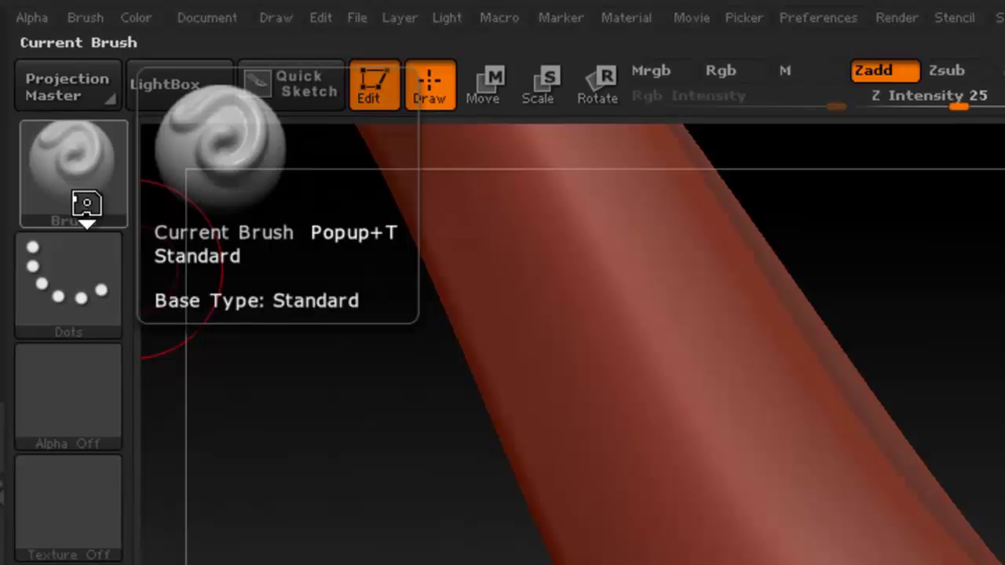
pyautogui.click(82, 184)
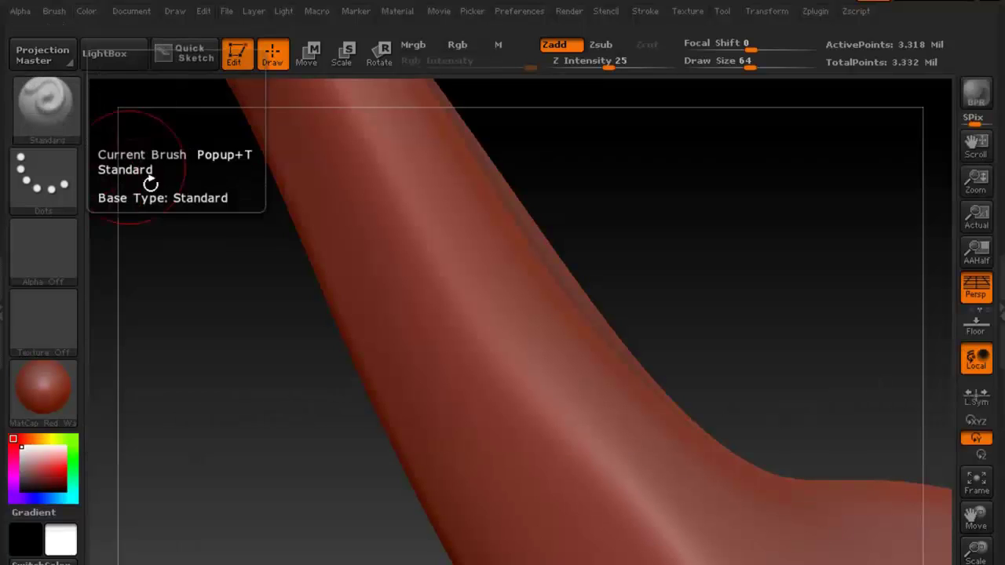
pyautogui.moveTo(463, 254)
pyautogui.mouseDown(button='right')
pyautogui.moveTo(475, 240)
pyautogui.moveTo(450, 253)
pyautogui.moveTo(460, 212)
pyautogui.moveTo(436, 226)
pyautogui.moveTo(434, 246)
pyautogui.moveTo(455, 241)
pyautogui.moveTo(438, 233)
pyautogui.mouseUp(button='right')
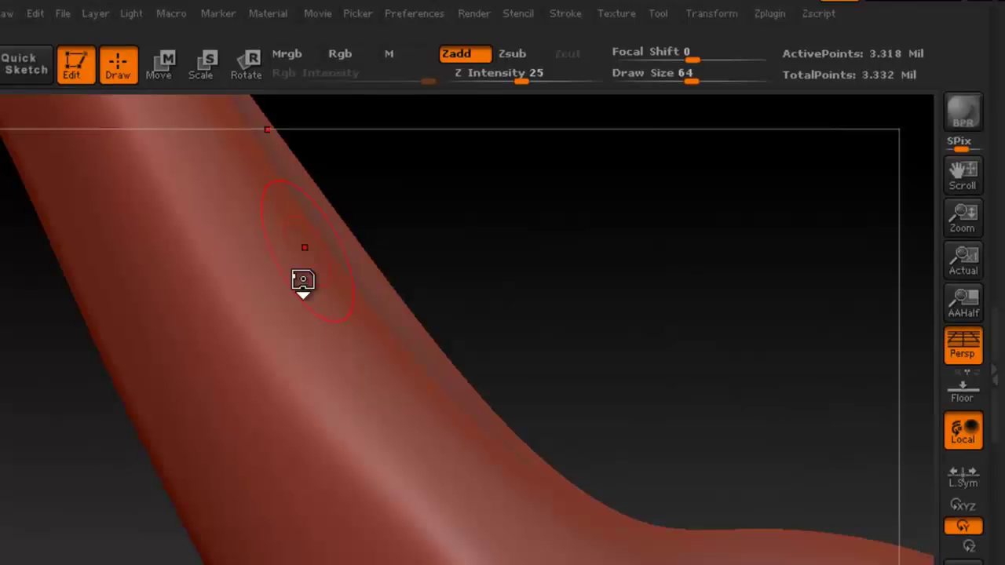
pyautogui.moveTo(303, 281)
pyautogui.mouseDown()
pyautogui.moveTo(276, 349)
pyautogui.moveTo(275, 422)
pyautogui.moveTo(314, 455)
pyautogui.moveTo(269, 469)
pyautogui.moveTo(213, 298)
pyautogui.moveTo(283, 291)
pyautogui.mouseUp()
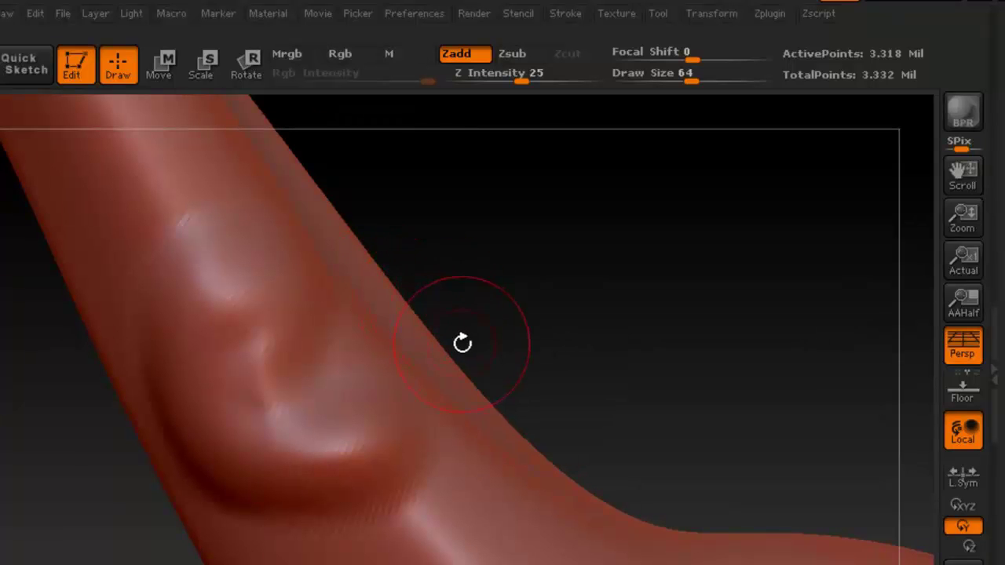
# Try the subtractive Zsub mode and rework the surface beside the raised stroke on the lower neck
pyautogui.keyDown('alt'); pyautogui.moveTo(415, 321); pyautogui.dragTo(423, 261); pyautogui.keyUp('alt')
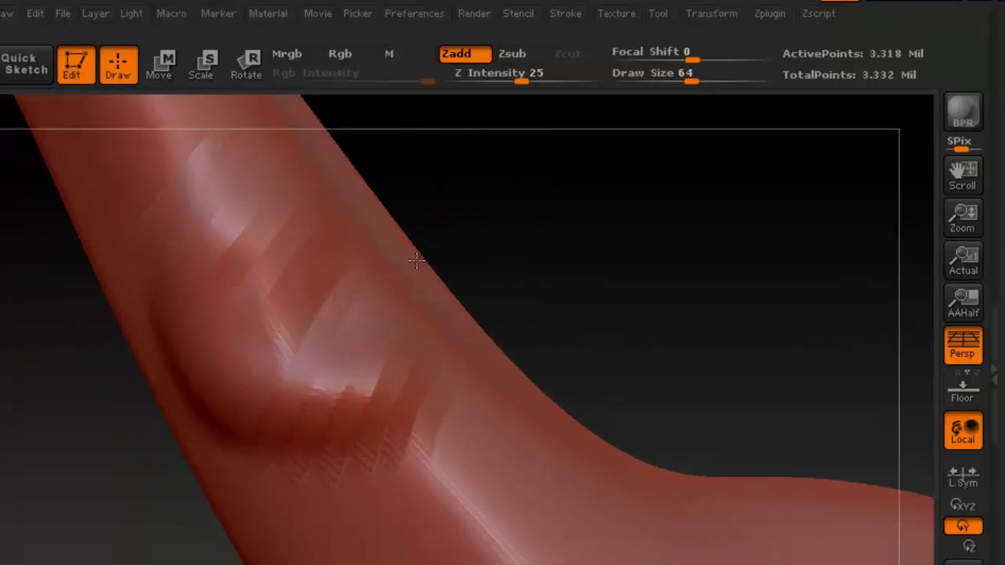
pyautogui.keyDown('alt'); pyautogui.moveTo(409, 216); pyautogui.dragTo(406, 254); pyautogui.keyUp('alt')
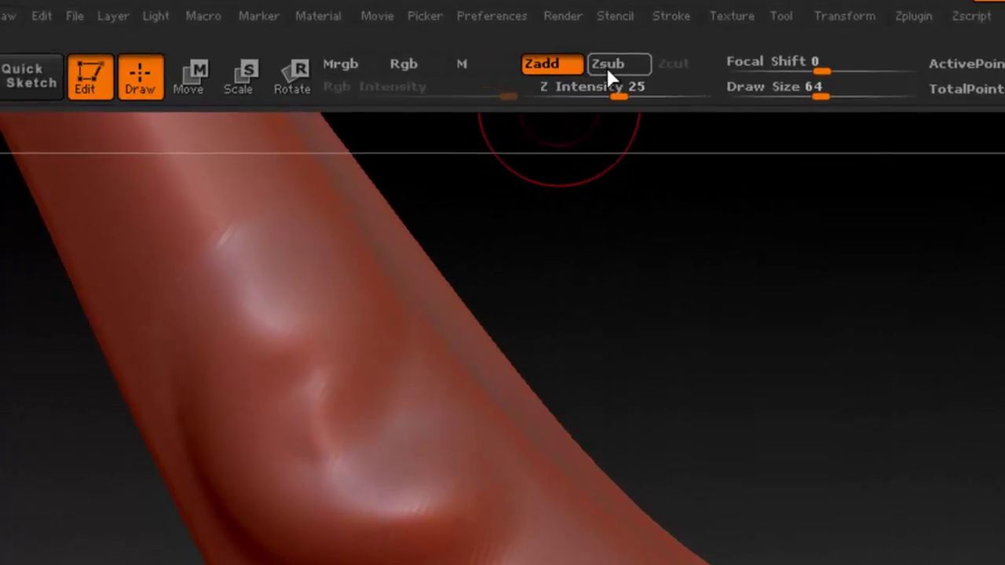
pyautogui.click(610, 63)
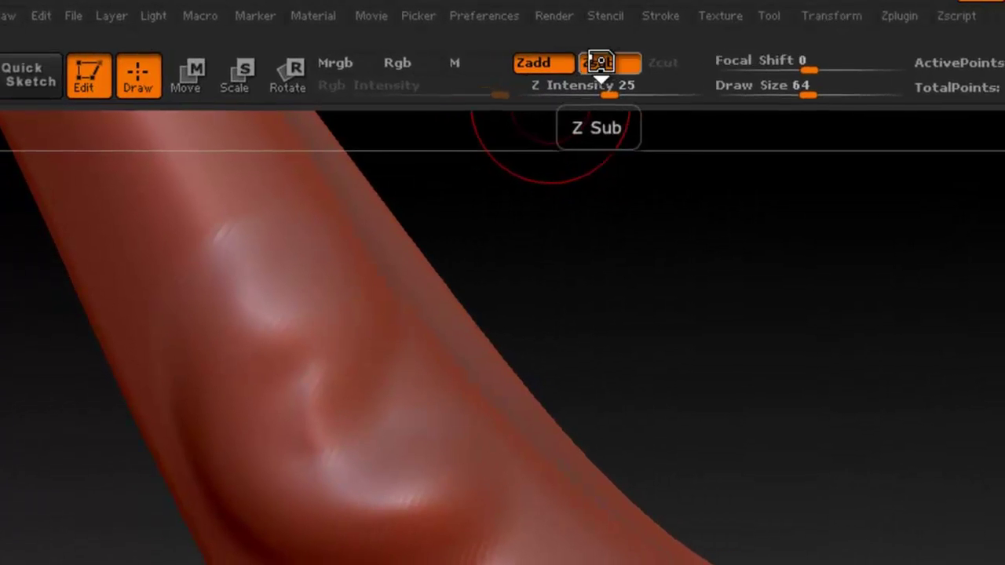
pyautogui.moveTo(415, 374)
pyautogui.mouseDown()
pyautogui.moveTo(397, 420)
pyautogui.moveTo(299, 474)
pyautogui.moveTo(398, 439)
pyautogui.moveTo(414, 418)
pyautogui.moveTo(410, 343)
pyautogui.moveTo(310, 271)
pyautogui.moveTo(389, 274)
pyautogui.moveTo(307, 292)
pyautogui.moveTo(391, 259)
pyautogui.mouseUp()
pyautogui.hotkey('ctrl', 's')
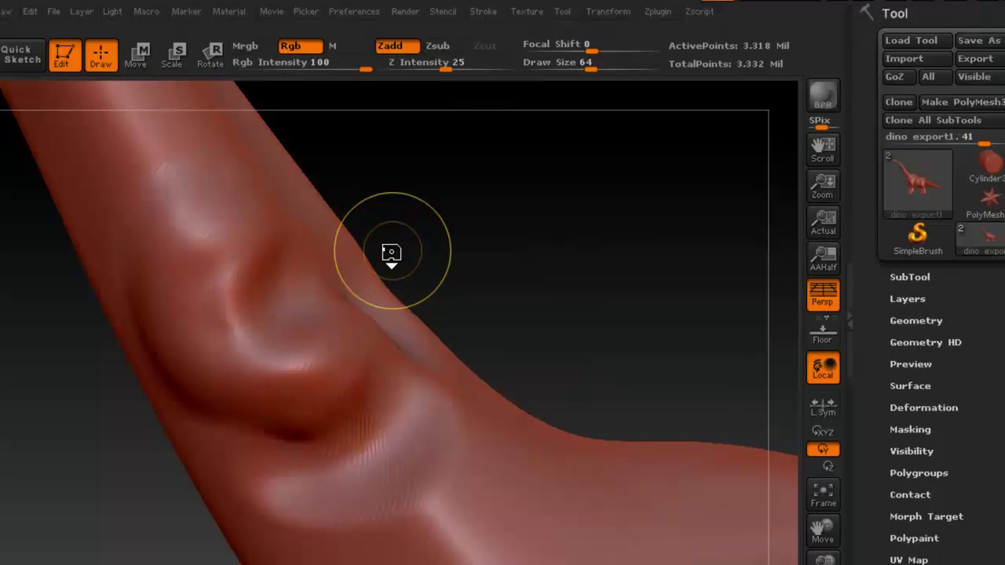
# Undo the sculpted strokes on the lower neck and return the brush to the additive Zadd mode
pyautogui.hotkey('ctrl', 'z')
pyautogui.hotkey('ctrl', 'z')
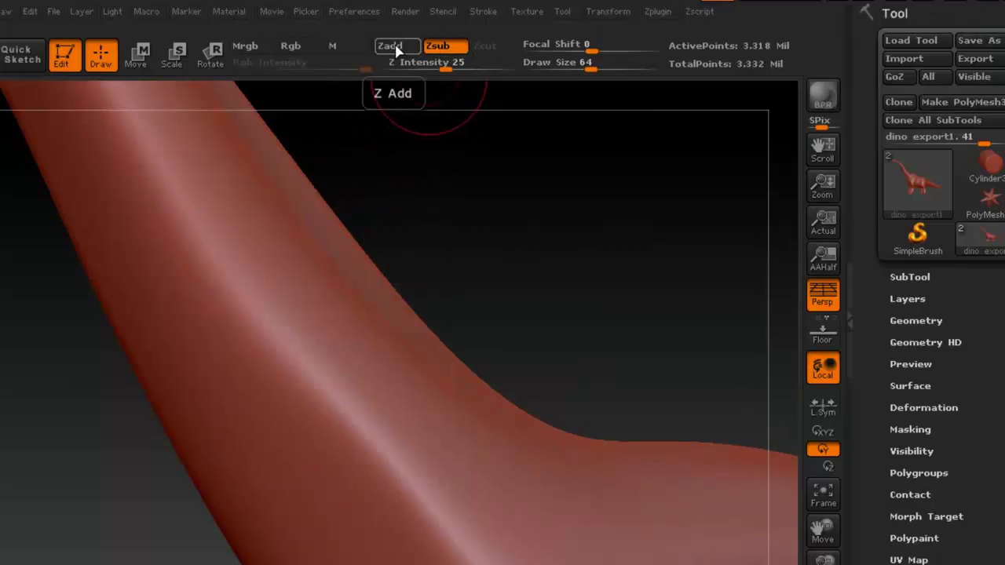
pyautogui.click(395, 47)
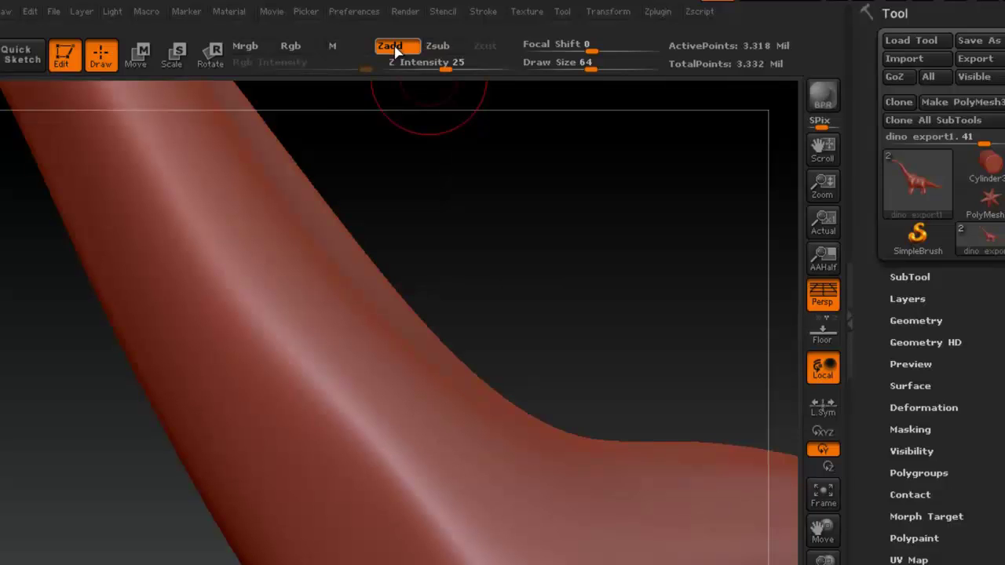
# Try several Draw Size values for the Standard brush, from 28 to 70, and settle on 61
pyautogui.moveTo(295, 193)
pyautogui.keyDown('alt'); pyautogui.mouseDown(button='right')
pyautogui.moveTo(373, 255)
pyautogui.moveTo(286, 237)
pyautogui.mouseUp(button='right'); pyautogui.keyUp('alt')
pyautogui.keyDown('alt'); pyautogui.moveTo(408, 251); pyautogui.dragTo(287, 166, button='right'); pyautogui.keyUp('alt')
pyautogui.keyDown('alt'); pyautogui.moveTo(427, 247); pyautogui.dragTo(302, 142, button='right'); pyautogui.keyUp('alt')
pyautogui.keyDown('alt'); pyautogui.moveTo(486, 303); pyautogui.dragTo(367, 263, button='right'); pyautogui.keyUp('alt')
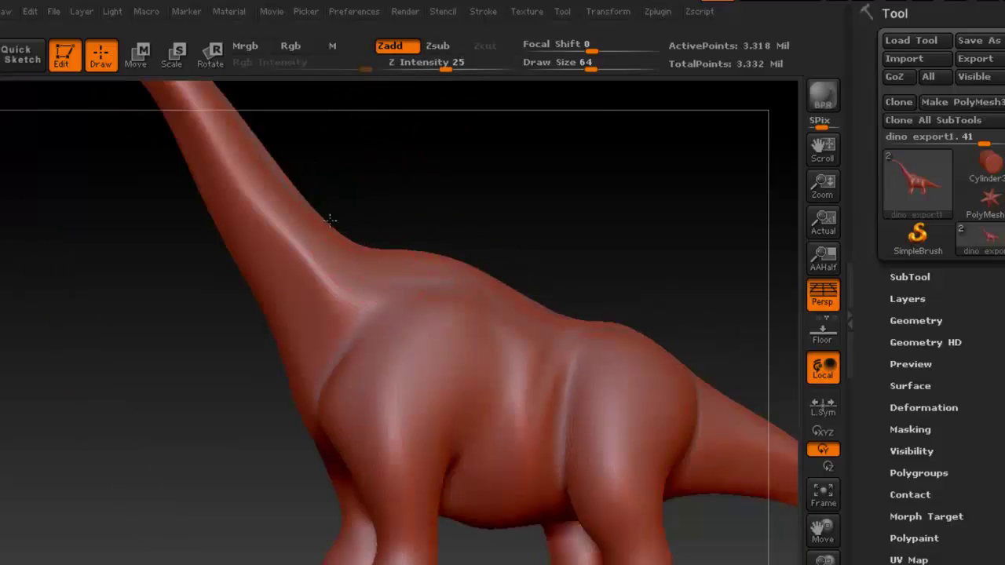
pyautogui.keyDown('alt'); pyautogui.moveTo(330, 220); pyautogui.dragTo(397, 296, button='right'); pyautogui.keyUp('alt')
pyautogui.keyDown('ctrl'); pyautogui.moveTo(340, 248); pyautogui.dragTo(488, 303, button='right'); pyautogui.keyUp('ctrl')
pyautogui.keyDown('alt'); pyautogui.moveTo(385, 271); pyautogui.dragTo(365, 267, button='right'); pyautogui.keyUp('alt')
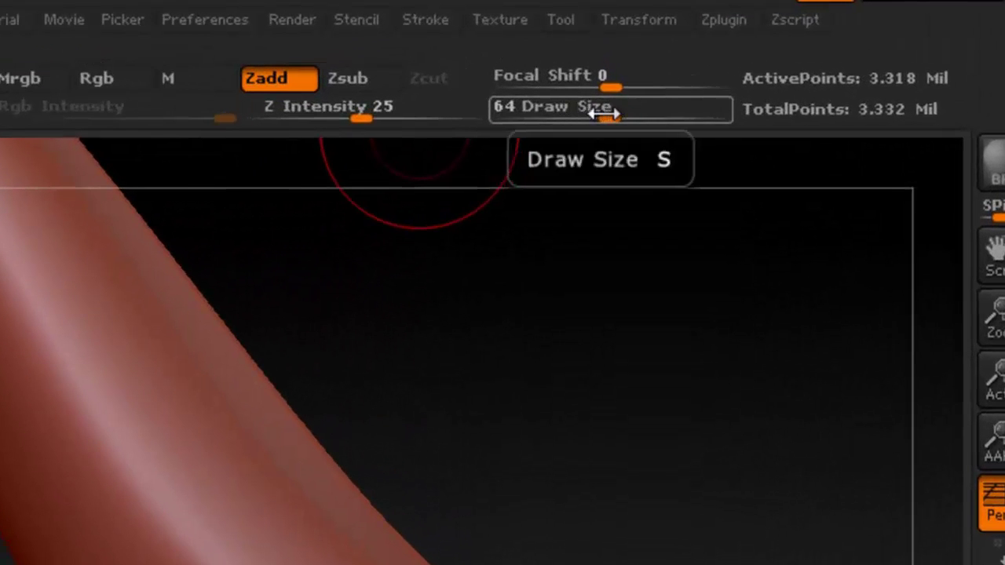
pyautogui.moveTo(601, 112)
pyautogui.mouseDown()
pyautogui.moveTo(541, 117)
pyautogui.moveTo(628, 113)
pyautogui.moveTo(554, 110)
pyautogui.moveTo(619, 113)
pyautogui.mouseUp()
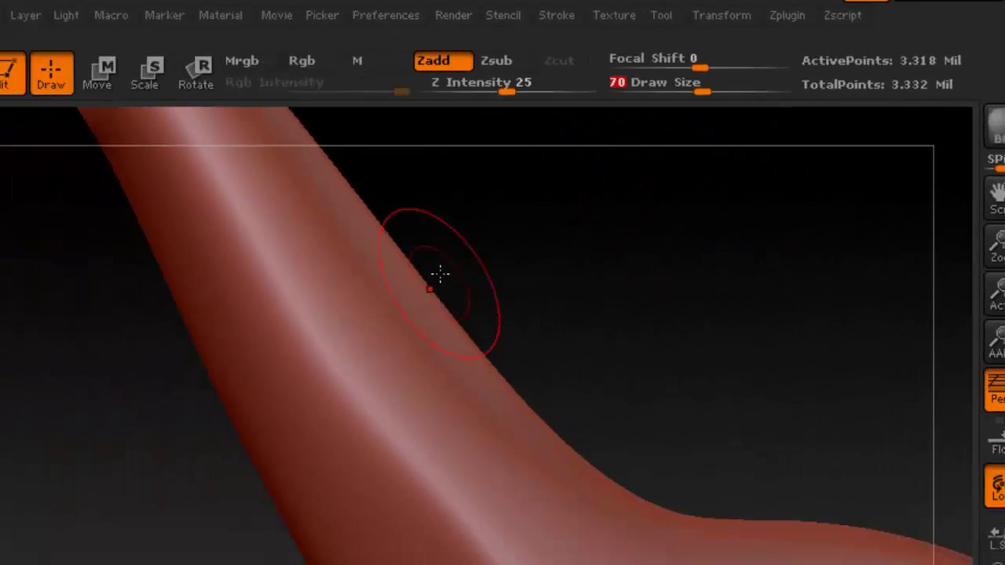
pyautogui.moveTo(703, 93)
pyautogui.mouseDown()
pyautogui.moveTo(636, 93)
pyautogui.moveTo(738, 82)
pyautogui.mouseUp()
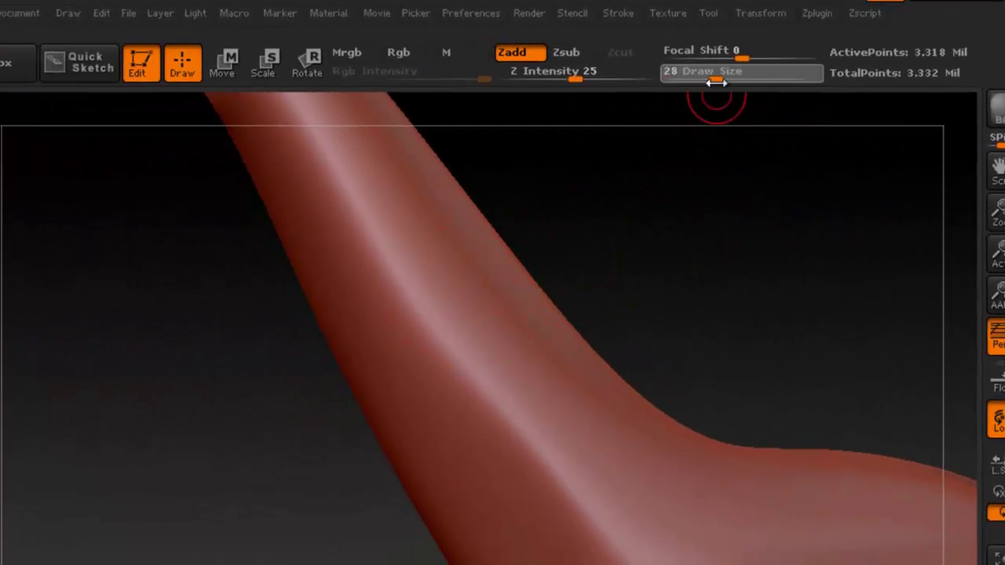
pyautogui.keyDown('alt'); pyautogui.moveTo(506, 313); pyautogui.dragTo(474, 299, button='right'); pyautogui.keyUp('alt')
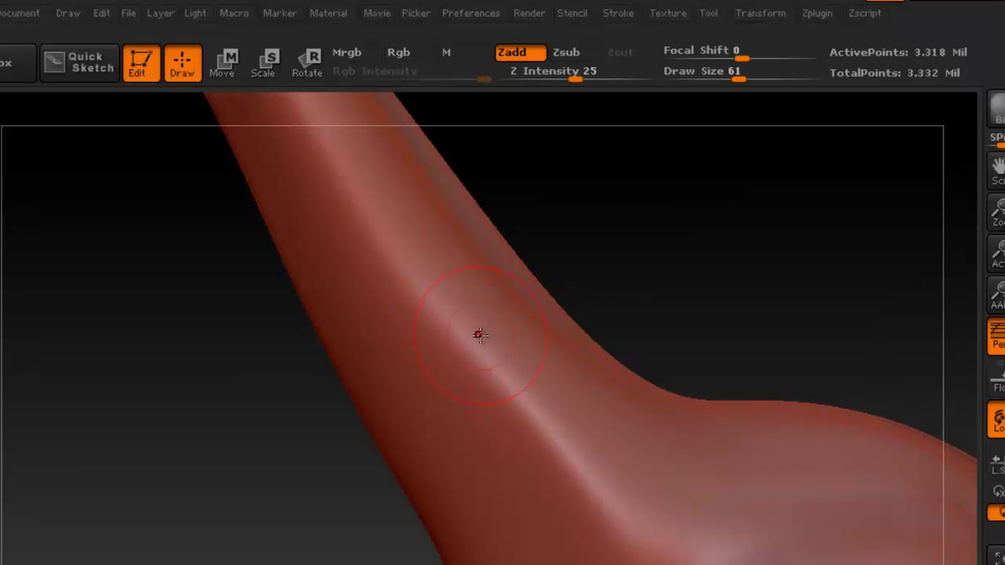
# Shrink the brush in increments, passing Draw Size 41, and enlarge it again to 51
pyautogui.press('[')
pyautogui.press('[')
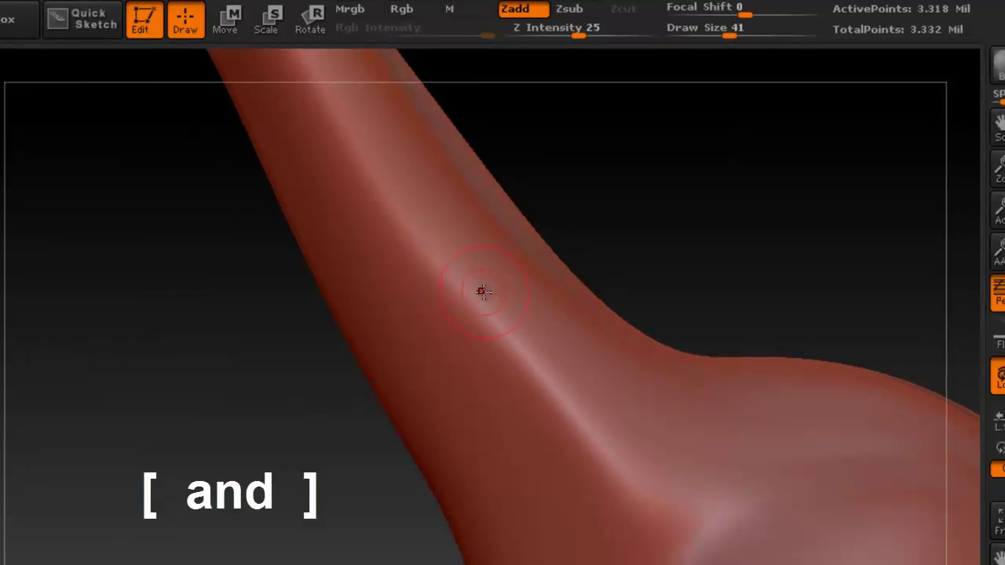
pyautogui.press('[')
pyautogui.press('[')
pyautogui.press('[')
pyautogui.press(']')
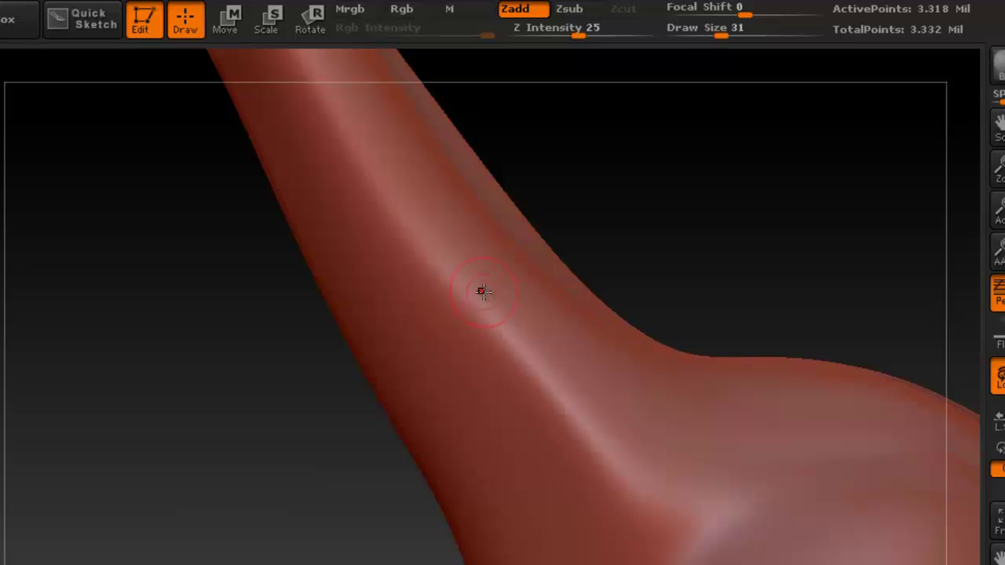
pyautogui.press(']')
pyautogui.keyDown('alt'); pyautogui.moveTo(466, 256); pyautogui.dragTo(444, 288, button='right'); pyautogui.keyUp('alt')
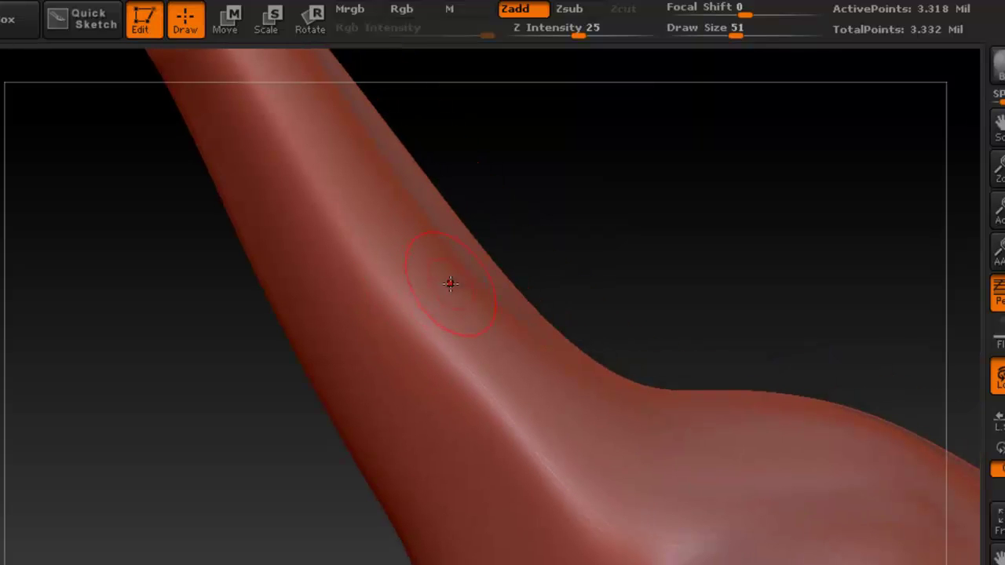
# Set the Standard brush's Draw Size to 25 and its Z Intensity to 20
pyautogui.press('space')
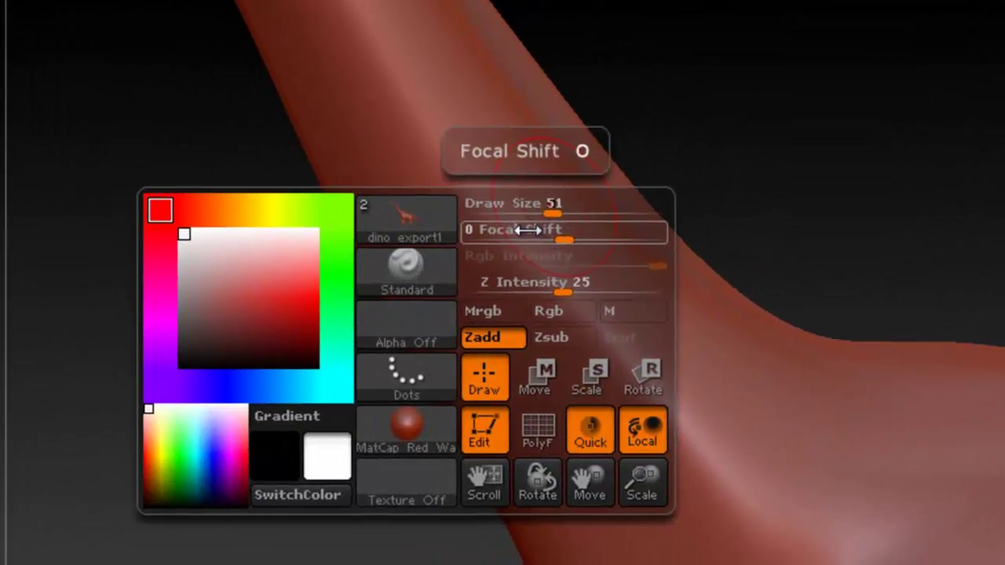
pyautogui.moveTo(550, 201)
pyautogui.mouseDown()
pyautogui.moveTo(517, 211)
pyautogui.moveTo(615, 216)
pyautogui.moveTo(521, 206)
pyautogui.moveTo(529, 201)
pyautogui.mouseUp()
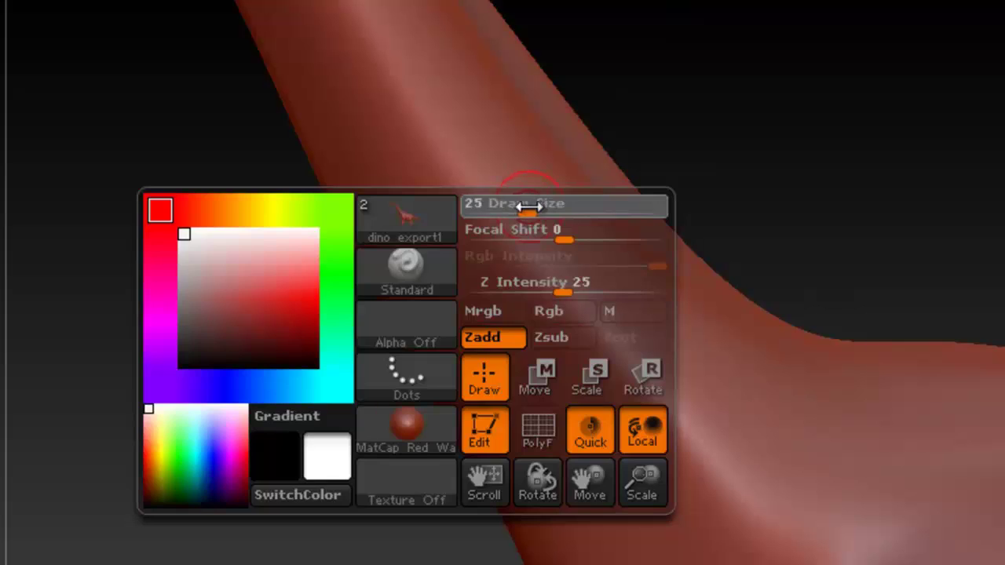
pyautogui.press('space')
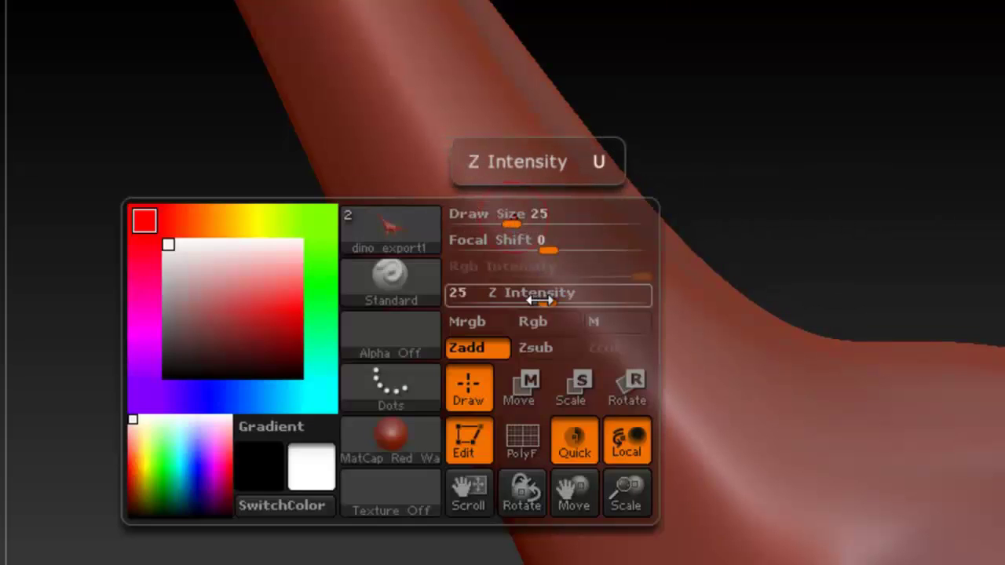
pyautogui.moveTo(540, 300)
pyautogui.mouseDown()
pyautogui.moveTo(510, 300)
pyautogui.moveTo(540, 300)
pyautogui.mouseUp()
# Display the polyframe wireframe on the dinosaur and turn it off again
pyautogui.press('space')
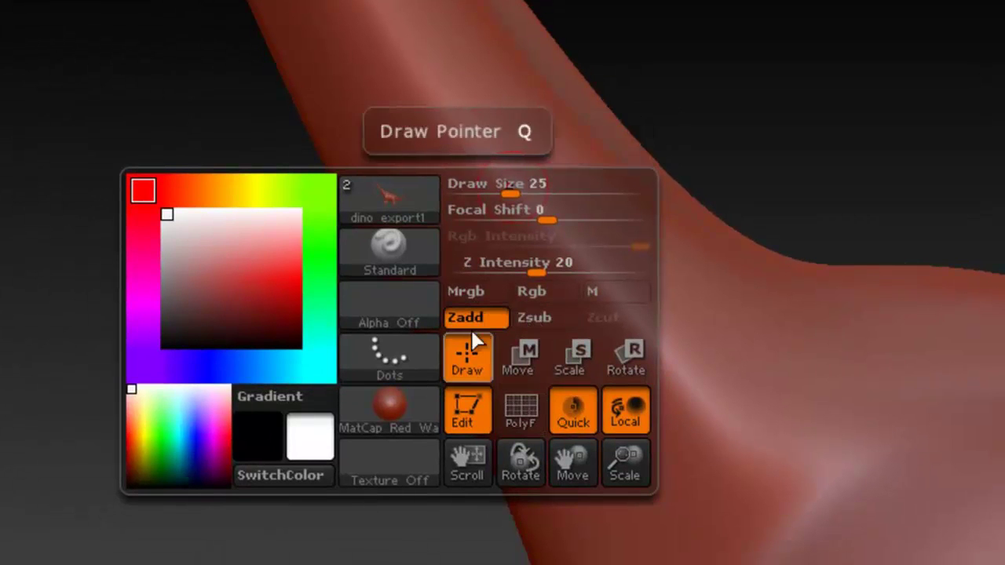
pyautogui.click(512, 409)
pyautogui.press('space')
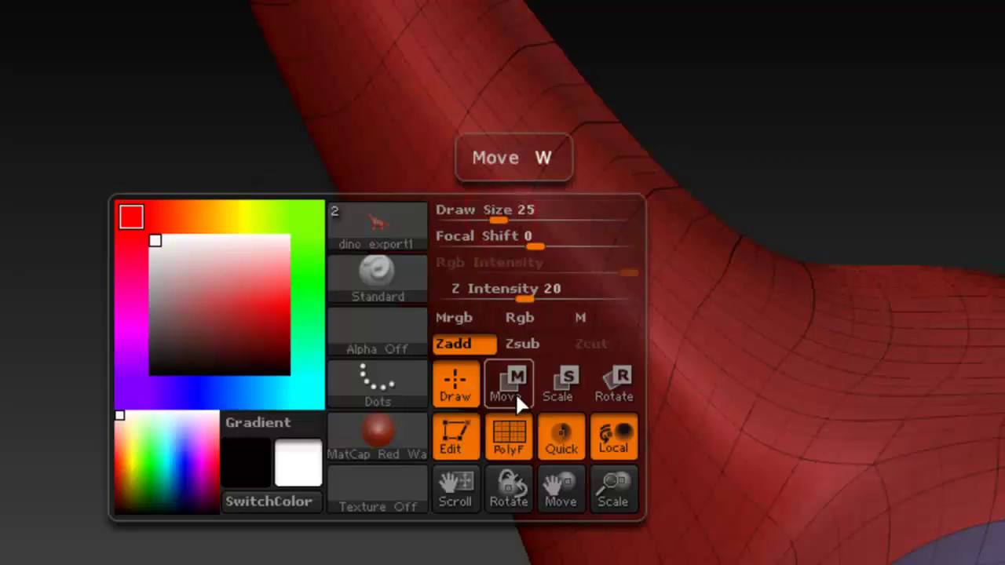
pyautogui.click(514, 443)
pyautogui.press('space')
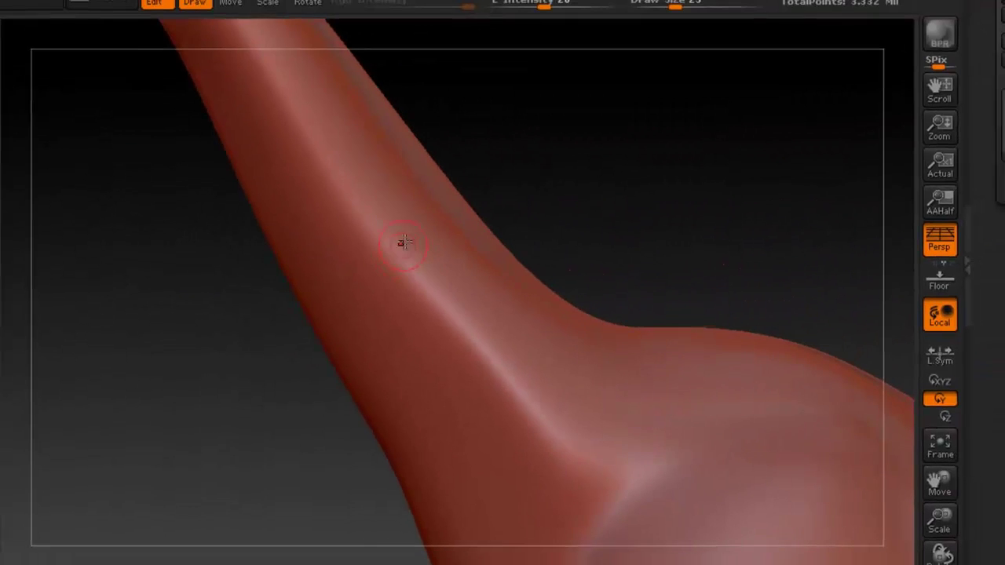
# Sculpt a series of short raised and recessed strokes along the lower neck at Draw Size 25 and Z Intensity 20
pyautogui.moveTo(452, 179)
pyautogui.mouseDown(button='right')
pyautogui.moveTo(385, 177)
pyautogui.moveTo(448, 165)
pyautogui.mouseUp(button='right')
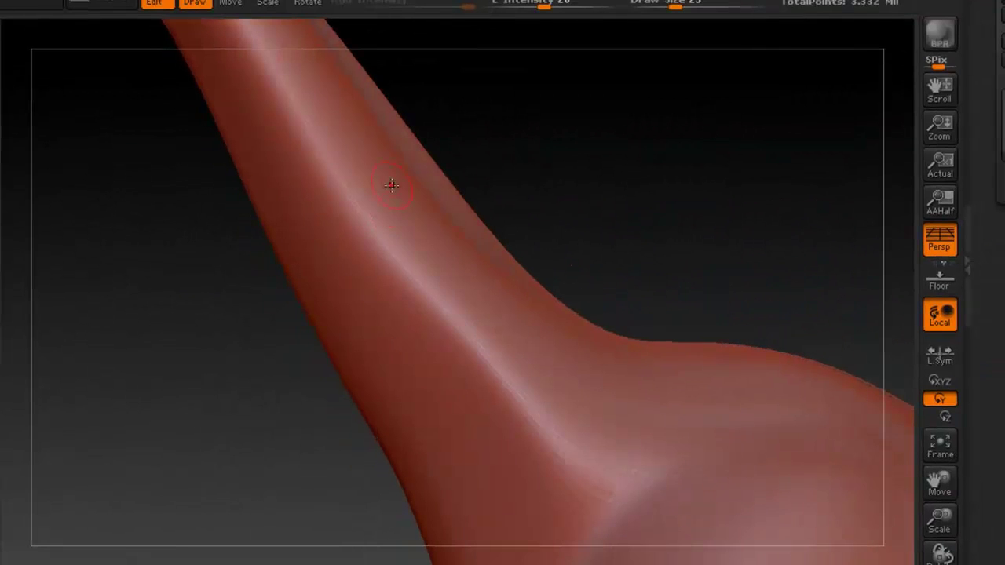
pyautogui.moveTo(413, 172)
pyautogui.mouseDown()
pyautogui.moveTo(396, 252)
pyautogui.moveTo(401, 306)
pyautogui.moveTo(396, 236)
pyautogui.moveTo(396, 285)
pyautogui.mouseUp()
pyautogui.moveTo(462, 250)
pyautogui.mouseDown(button='right')
pyautogui.moveTo(432, 255)
pyautogui.moveTo(471, 252)
pyautogui.mouseUp(button='right')
pyautogui.moveTo(450, 248)
pyautogui.keyDown('alt'); pyautogui.mouseDown()
pyautogui.moveTo(428, 401)
pyautogui.moveTo(428, 236)
pyautogui.moveTo(416, 259)
pyautogui.moveTo(412, 251)
pyautogui.mouseUp(); pyautogui.keyUp('alt')
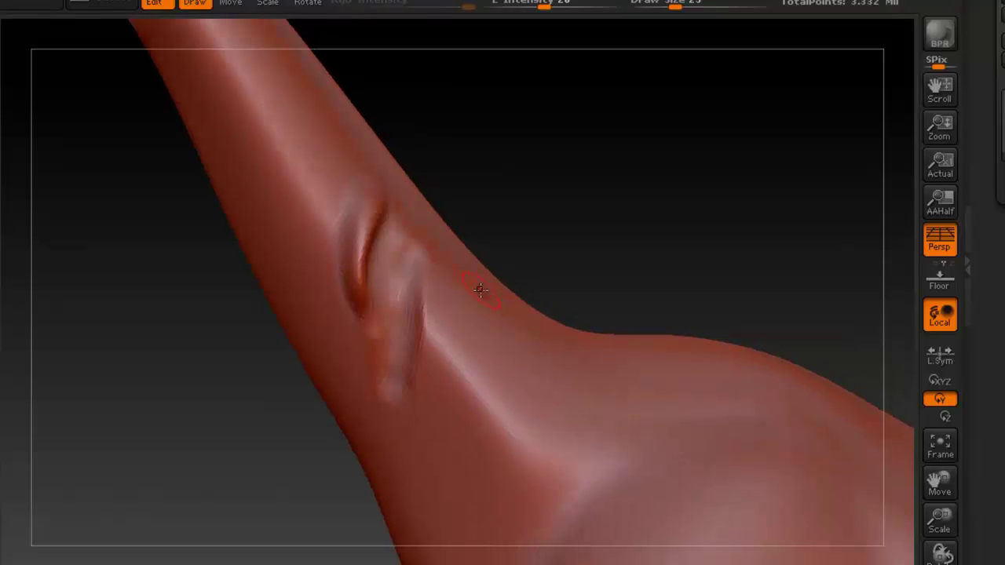
pyautogui.moveTo(455, 297)
pyautogui.mouseDown()
pyautogui.moveTo(444, 377)
pyautogui.moveTo(471, 323)
pyautogui.moveTo(483, 359)
pyautogui.moveTo(471, 404)
pyautogui.moveTo(495, 396)
pyautogui.mouseUp()
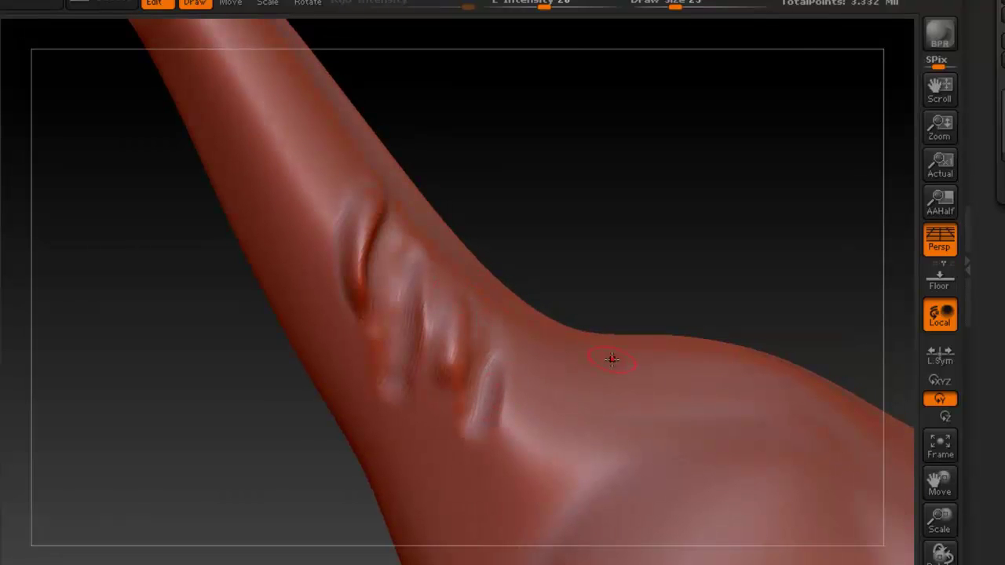
# Undo all the short raised and recessed strokes on the lower neck
pyautogui.hotkey('ctrl', 'z')
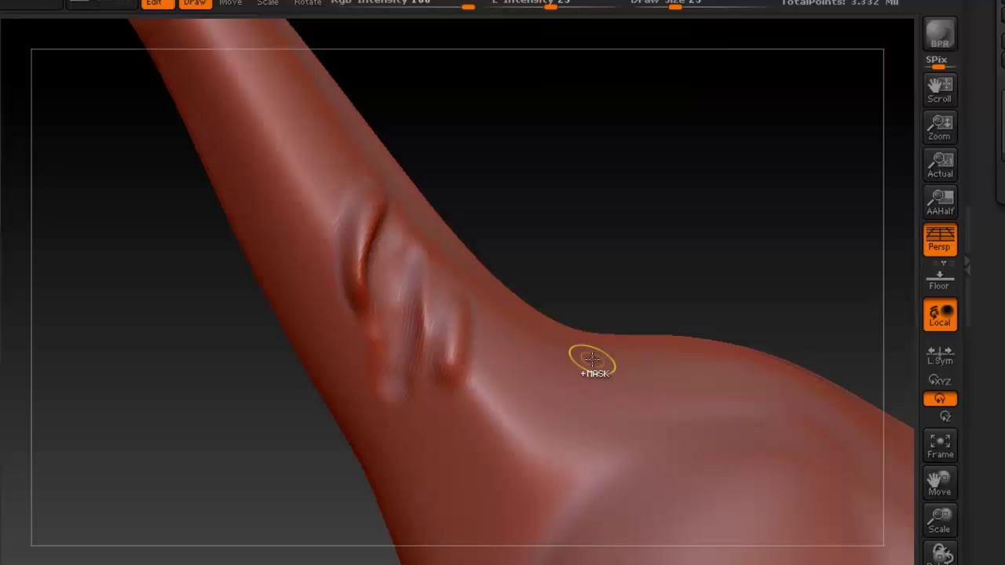
pyautogui.hotkey('ctrl', 'z')
pyautogui.hotkey('ctrl', 'z')
pyautogui.hotkey('ctrl', 'z')
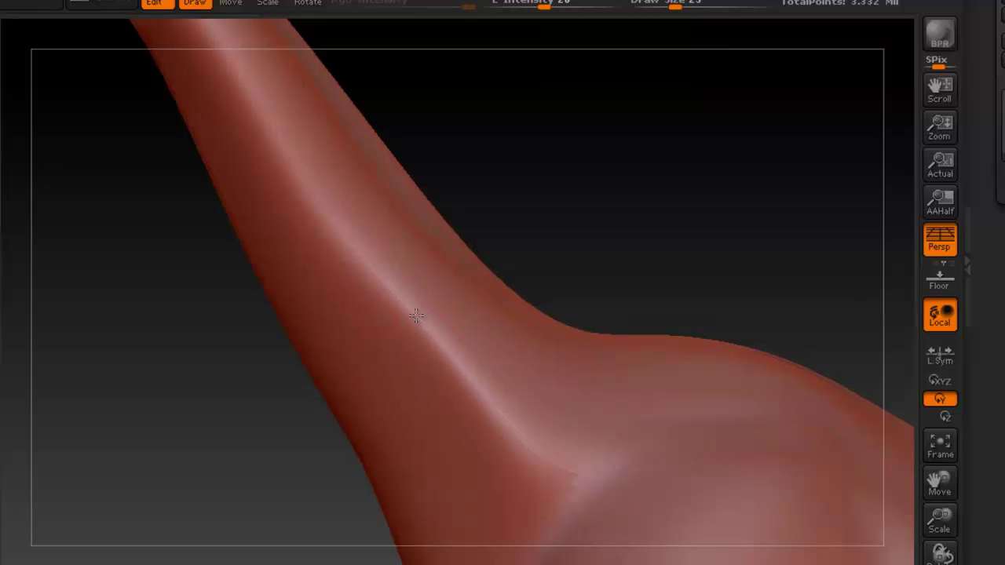
# Sculpt a small uneven patch on the lower neck and soften its edges with the Smooth brush
pyautogui.moveTo(394, 243)
pyautogui.mouseDown()
pyautogui.moveTo(402, 308)
pyautogui.moveTo(393, 326)
pyautogui.moveTo(422, 352)
pyautogui.moveTo(411, 316)
pyautogui.mouseUp()
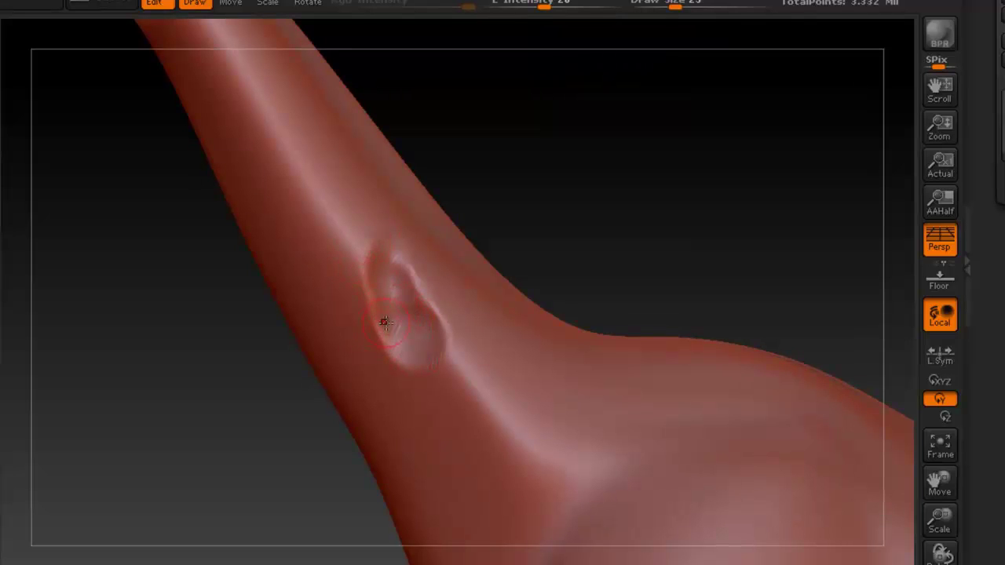
pyautogui.moveTo(368, 292)
pyautogui.keyDown('shift'); pyautogui.mouseDown()
pyautogui.moveTo(382, 269)
pyautogui.moveTo(367, 286)
pyautogui.moveTo(369, 265)
pyautogui.moveTo(372, 291)
pyautogui.mouseUp(); pyautogui.keyUp('shift')
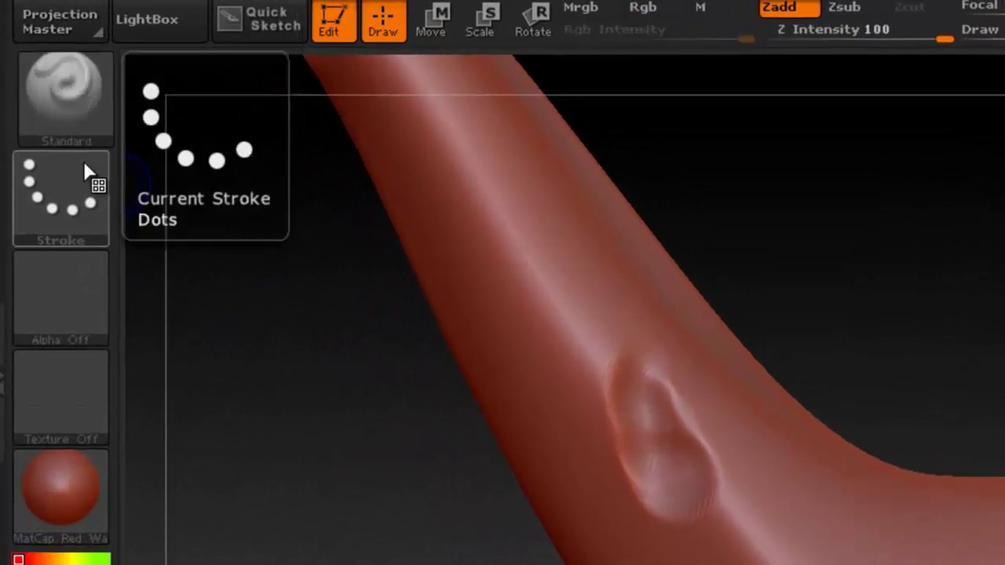
pyautogui.press('shift')
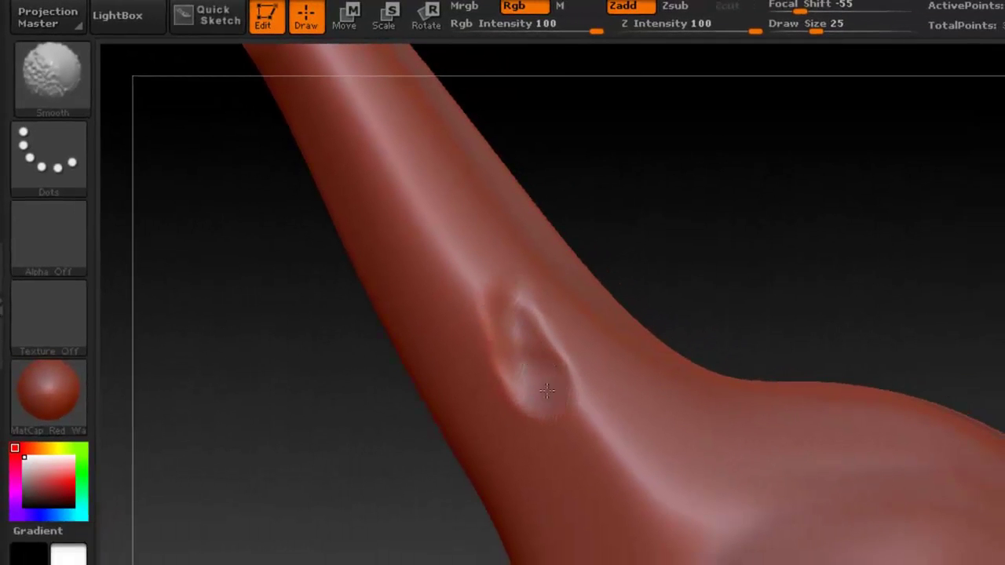
pyautogui.keyDown('shift'); pyautogui.moveTo(508, 335); pyautogui.dragTo(511, 350); pyautogui.keyUp('shift')
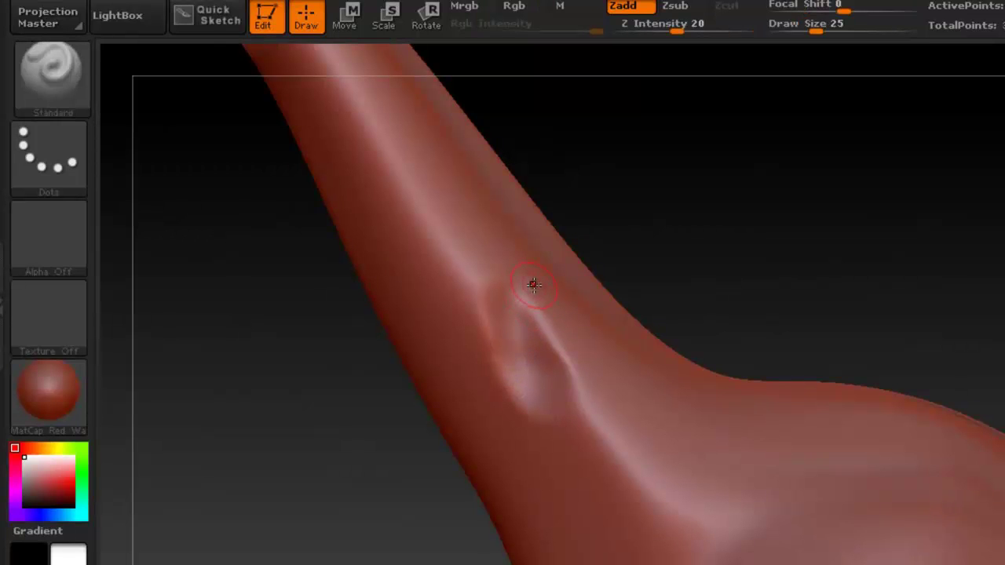
pyautogui.press('shift')
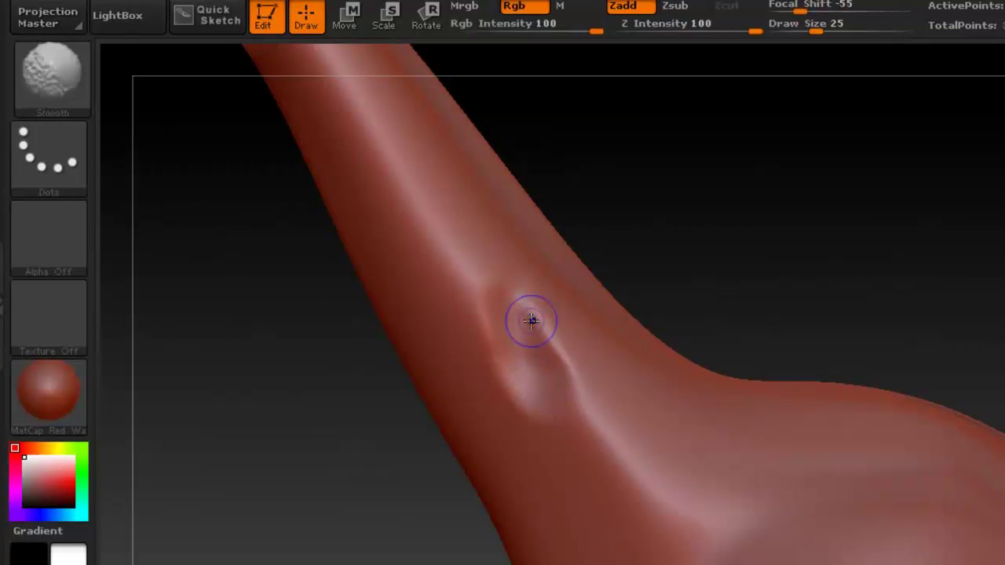
pyautogui.moveTo(484, 294)
pyautogui.keyDown('shift'); pyautogui.mouseDown()
pyautogui.moveTo(565, 427)
pyautogui.moveTo(579, 422)
pyautogui.moveTo(538, 404)
pyautogui.mouseUp(); pyautogui.keyUp('shift')
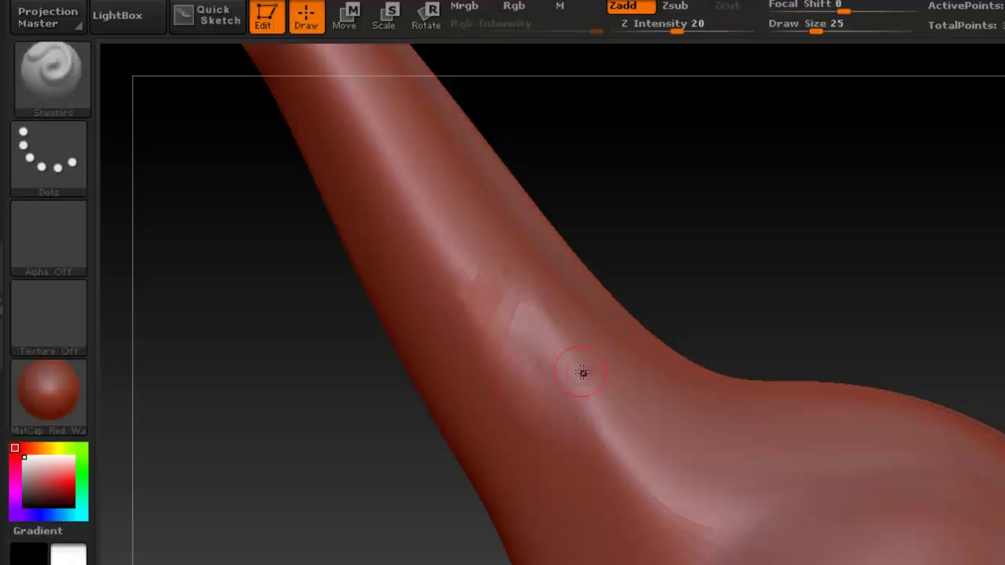
# Undo the smoothing and the sculpted patch on the lower neck
pyautogui.press('ctrl')
pyautogui.hotkey('ctrl', 'z')
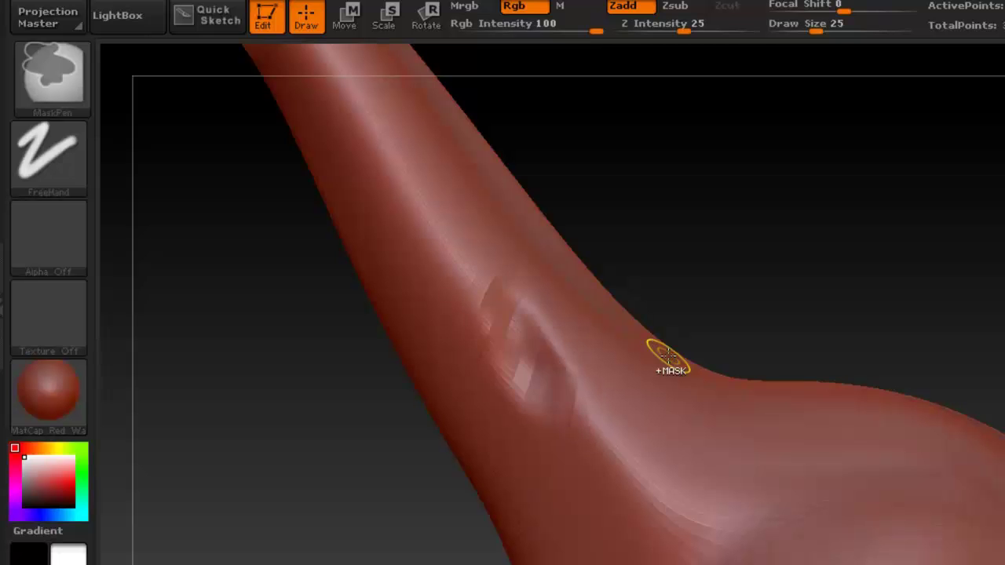
pyautogui.hotkey('ctrl', 'z')
pyautogui.hotkey('ctrl', 'z')
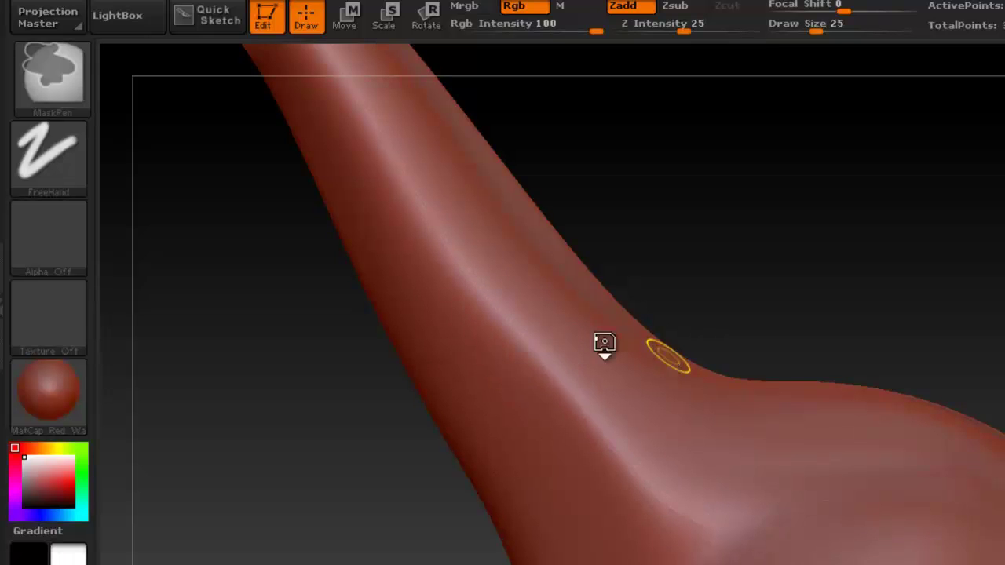
# Replace the Standard brush with the Move brush from the 3D sculpting brushes
pyautogui.moveTo(601, 314)
pyautogui.keyDown('alt'); pyautogui.mouseDown(button='right')
pyautogui.moveTo(587, 309)
pyautogui.moveTo(667, 321)
pyautogui.moveTo(646, 299)
pyautogui.moveTo(582, 284)
pyautogui.mouseUp(button='right'); pyautogui.keyUp('alt')
pyautogui.moveTo(777, 354); pyautogui.dragTo(579, 262, button='right')
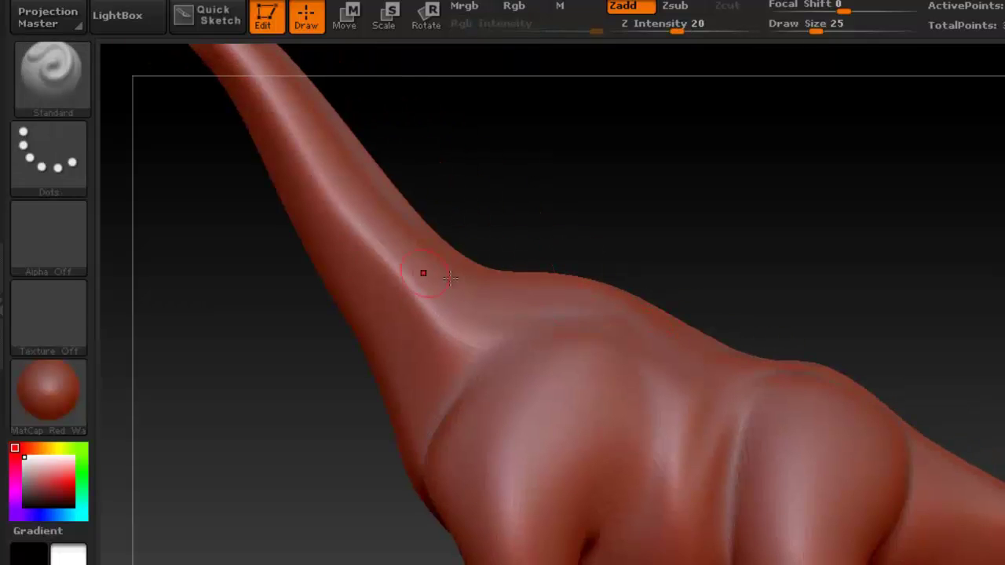
pyautogui.moveTo(742, 372)
pyautogui.keyDown('alt'); pyautogui.mouseDown(button='right')
pyautogui.moveTo(731, 314)
pyautogui.moveTo(660, 309)
pyautogui.moveTo(528, 273)
pyautogui.moveTo(567, 276)
pyautogui.mouseUp(button='right'); pyautogui.keyUp('alt')
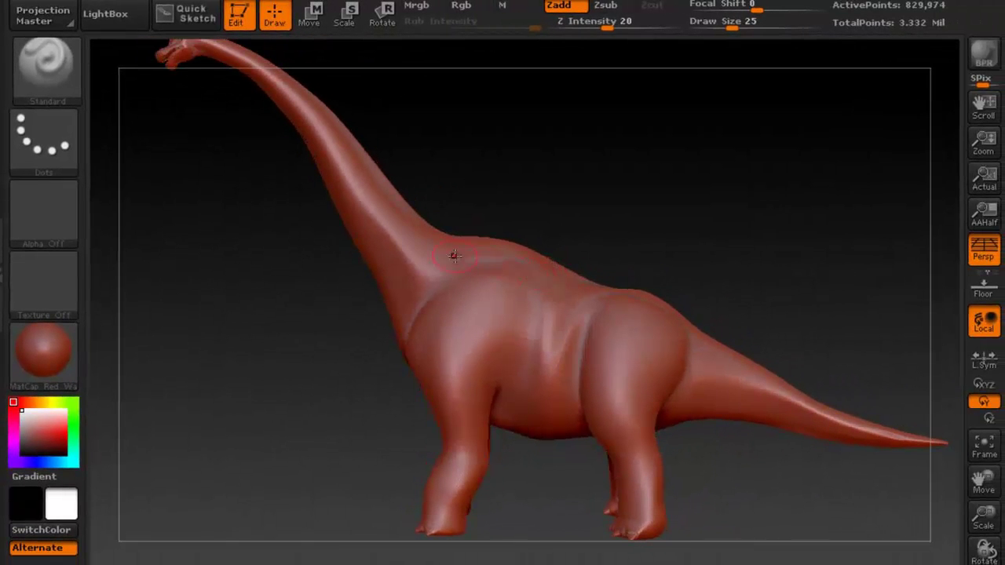
pyautogui.click(45, 83)
pyautogui.press('b')
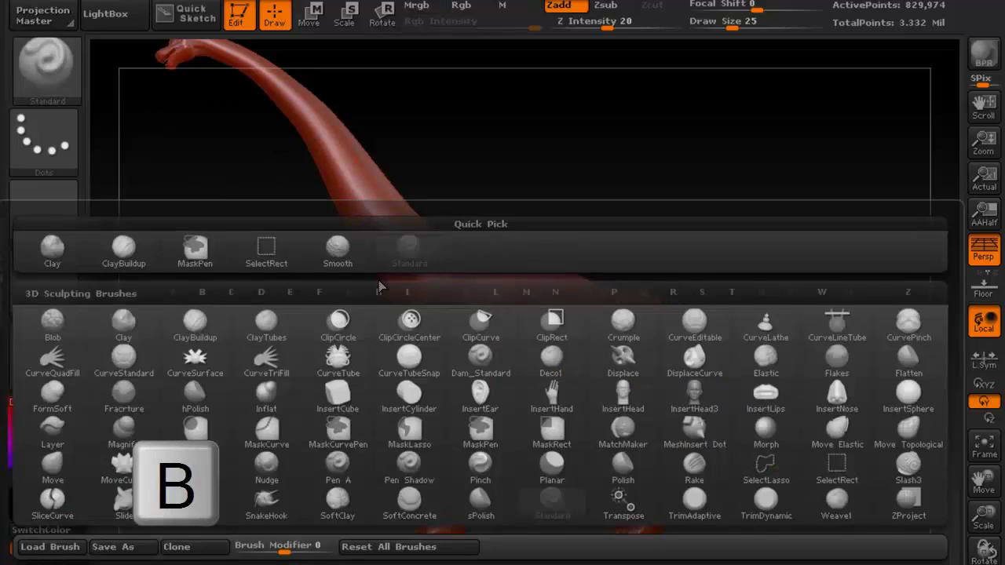
pyautogui.press('b')
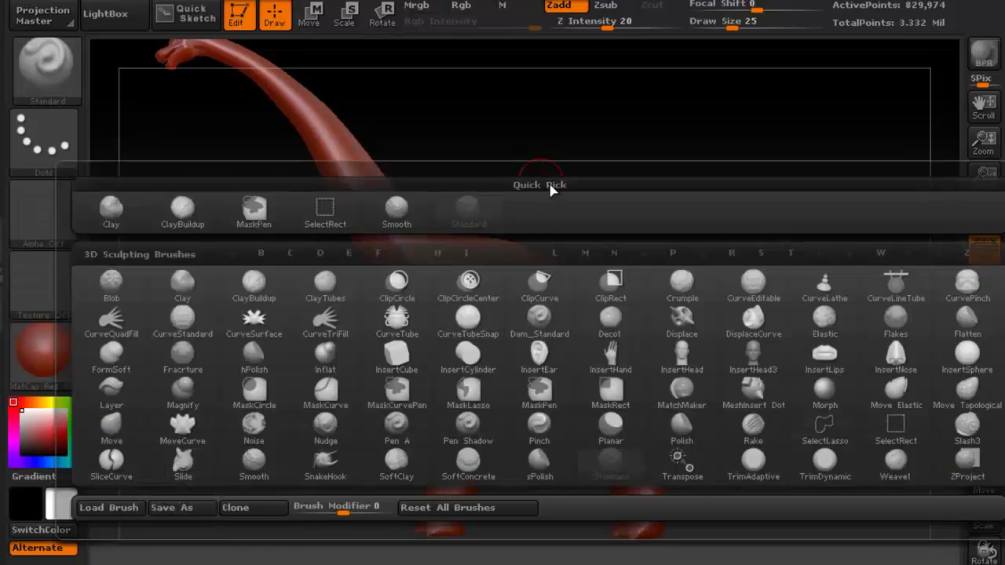
pyautogui.press('b')
pyautogui.press('b')
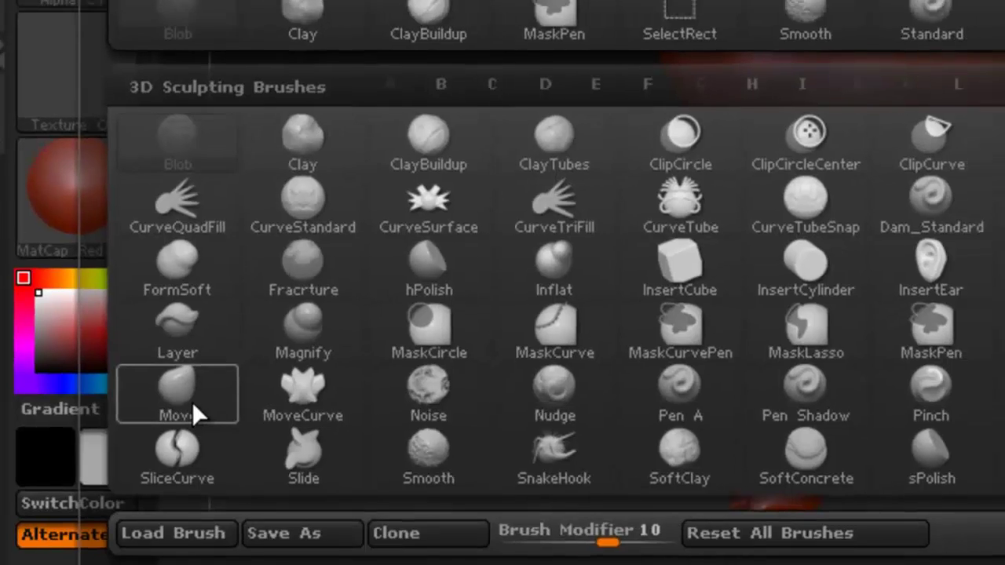
pyautogui.click(206, 407)
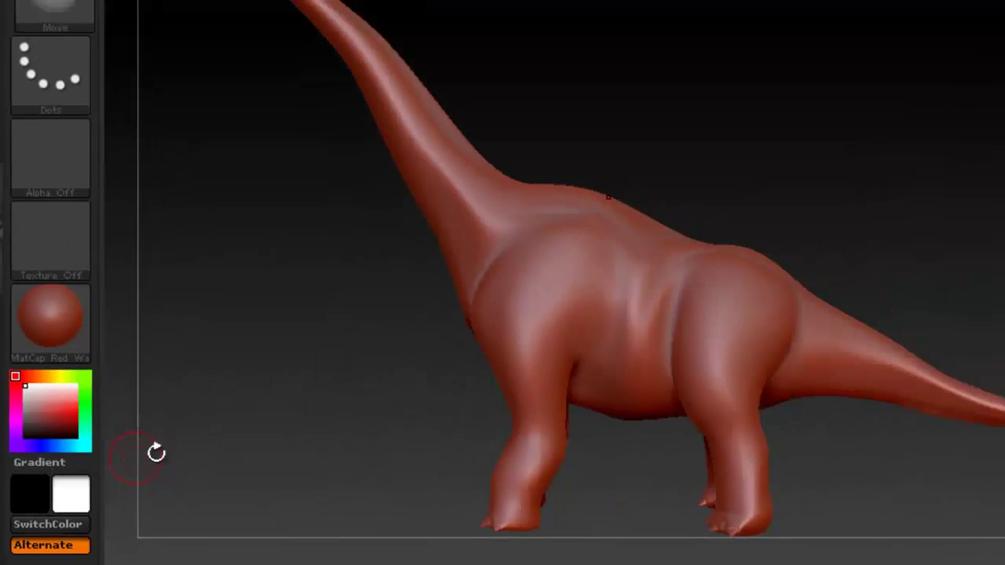
# Adjust the Move brush to a draw size of 67 for reshaping the dinosaur's body
pyautogui.press('space')
pyautogui.moveTo(520, 314); pyautogui.dragTo(561, 314)
pyautogui.keyDown('alt'); pyautogui.moveTo(662, 304); pyautogui.dragTo(624, 285); pyautogui.keyUp('alt')
pyautogui.moveTo(618, 296)
pyautogui.mouseDown(button='right')
pyautogui.moveTo(603, 303)
pyautogui.moveTo(639, 308)
pyautogui.mouseUp(button='right')
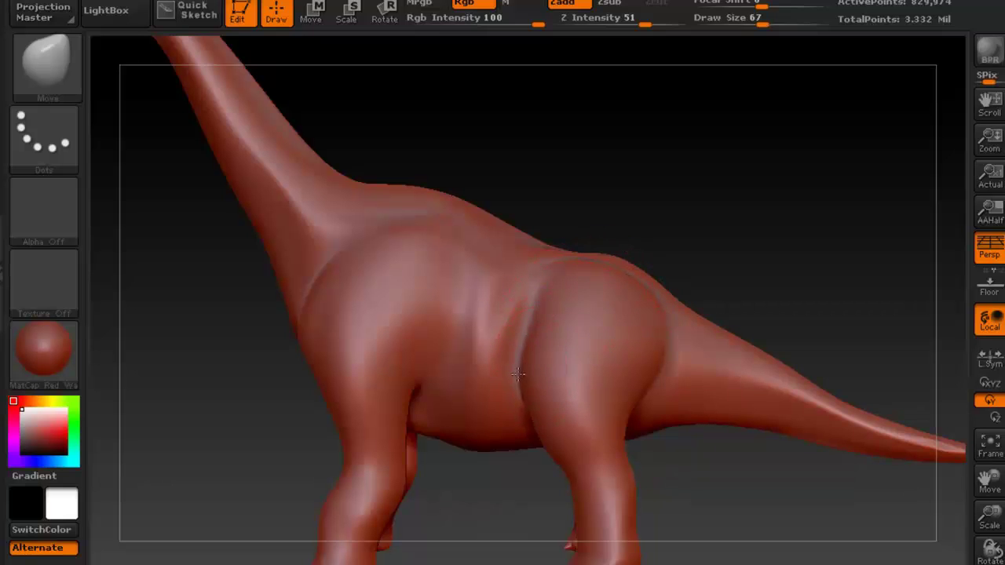
# Step the dinosaur mesh down to a lower subdivision level to compare detail and return it to the highest level
pyautogui.press('ctrl')
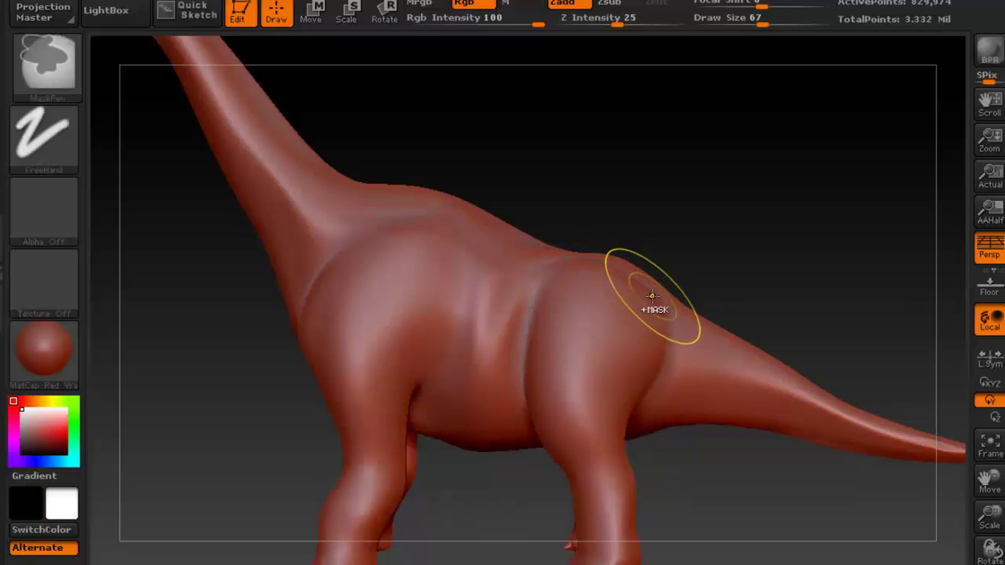
pyautogui.hotkey('shift', 'd')
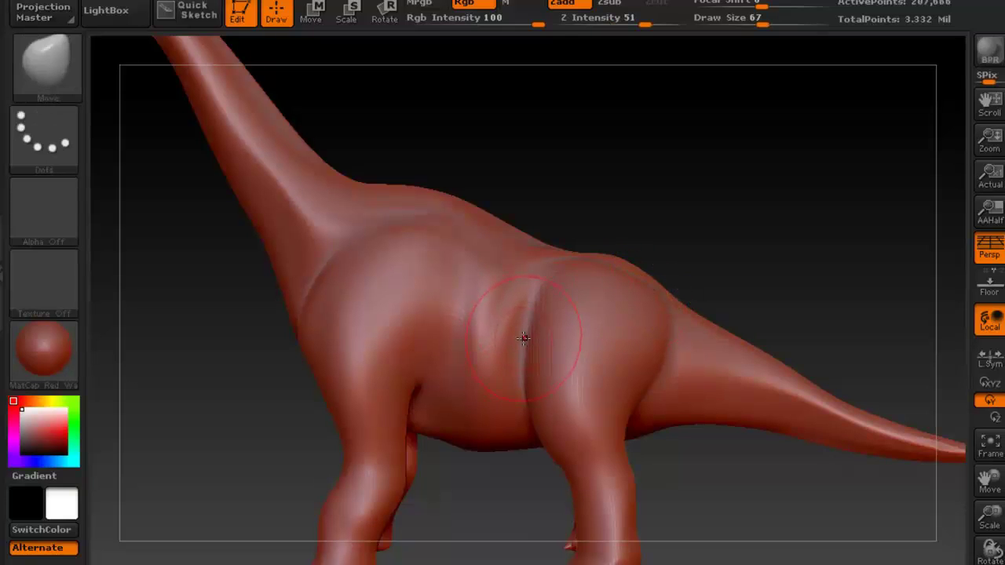
pyautogui.press('d')
pyautogui.press('d')
# Switch to the dinosaur reference picture in Windows Live Photo Gallery, examine its body and hind leg up close, and return to ZBrush
pyautogui.click(363, 564)
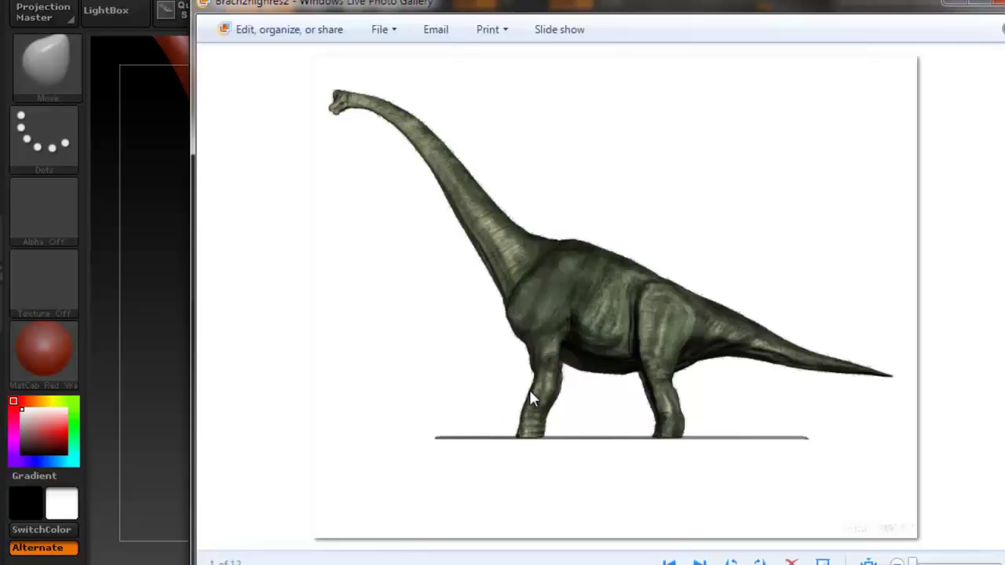
pyautogui.scroll(2, 650, 375)
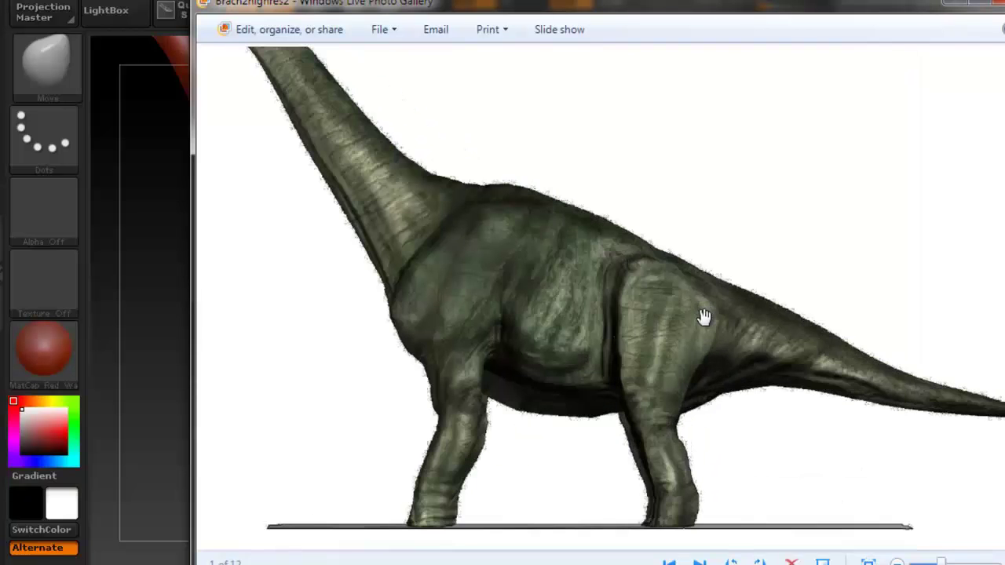
pyautogui.scroll(3, 660, 336)
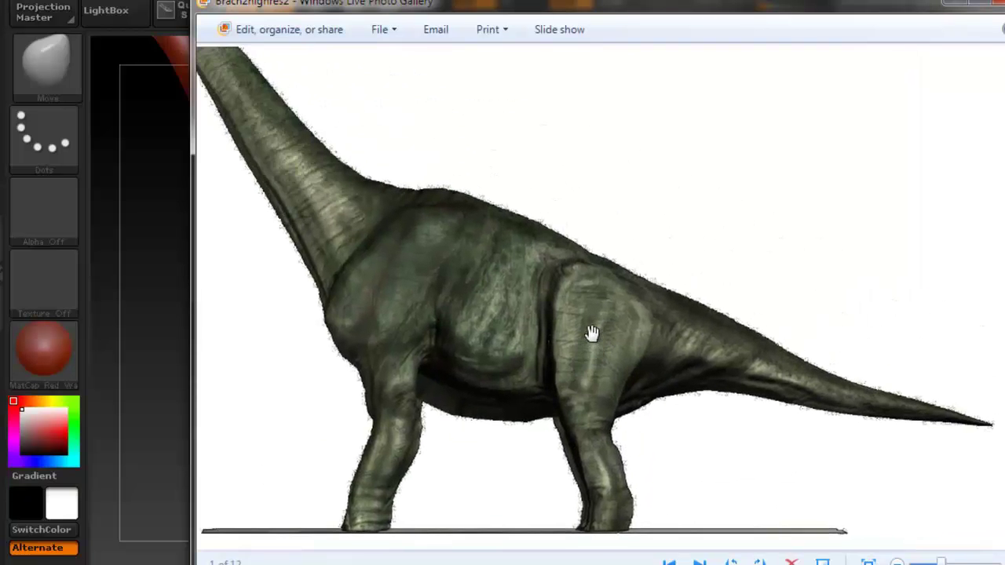
pyautogui.moveTo(627, 348); pyautogui.dragTo(708, 256)
pyautogui.click(959, 11)
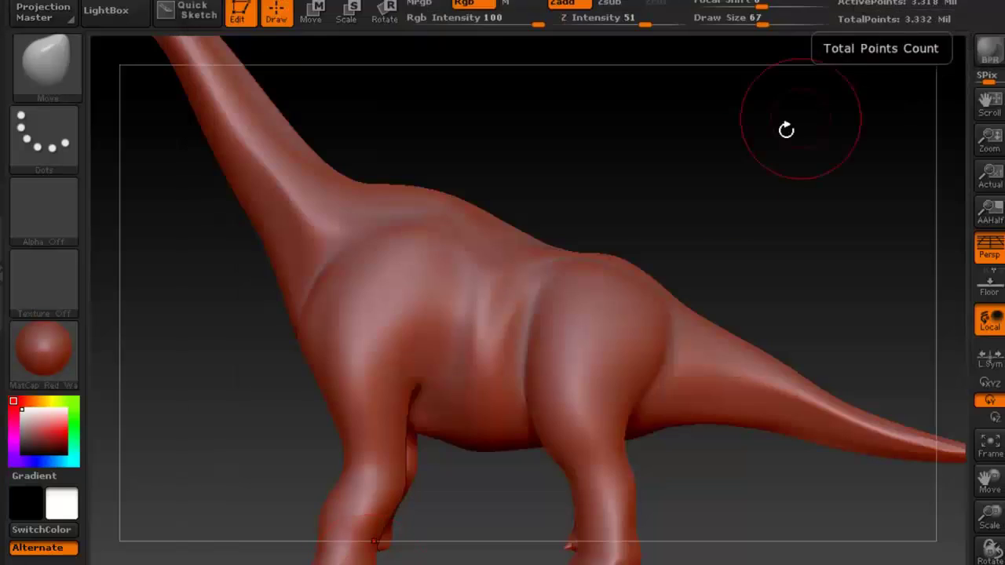
# Compare the dinosaur's side profile, belly and legs with the reference picture from slightly different angles
pyautogui.moveTo(644, 307); pyautogui.dragTo(552, 288, button='right')
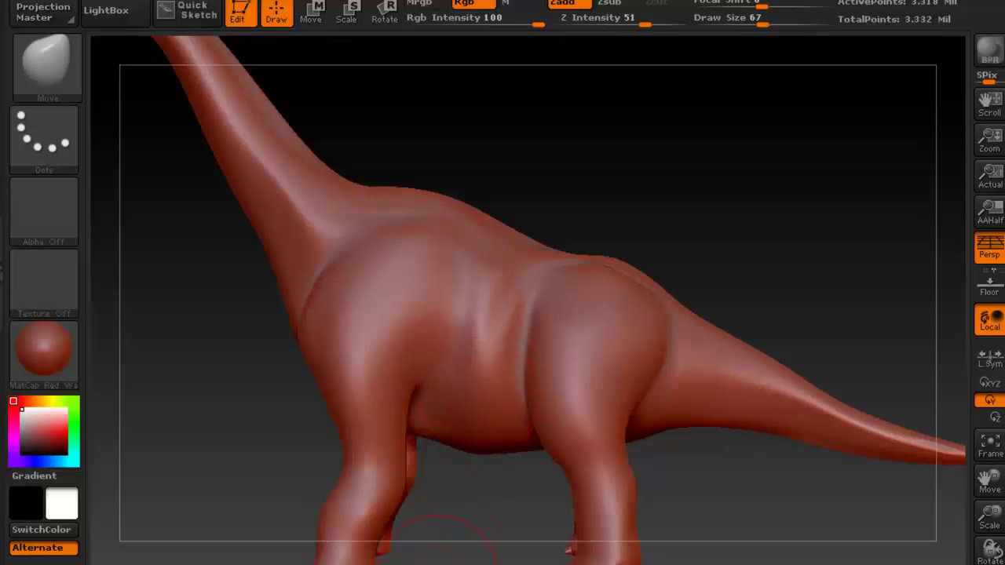
pyautogui.click(400, 563)
pyautogui.click(400, 563)
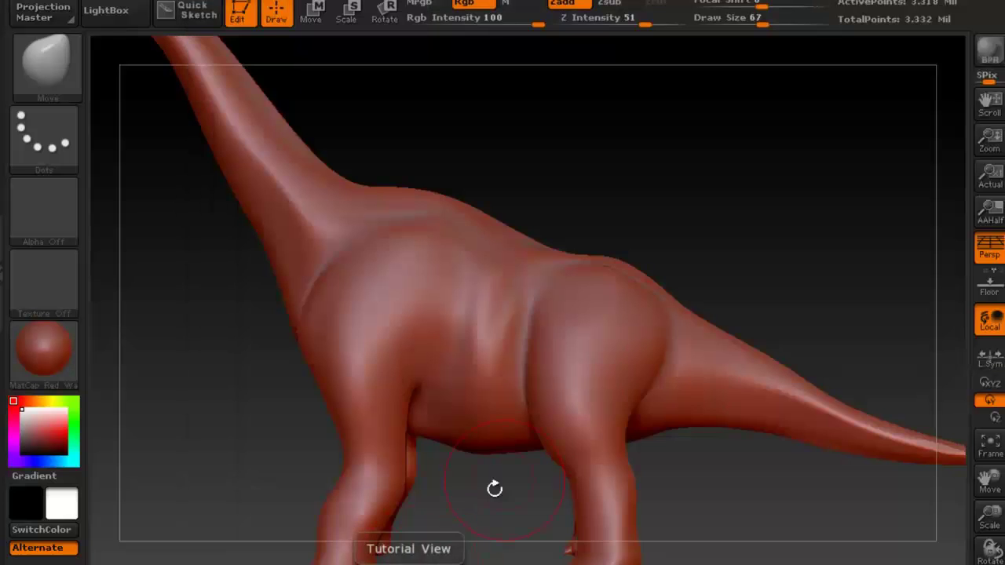
pyautogui.keyDown('alt'); pyautogui.moveTo(493, 487); pyautogui.dragTo(493, 427); pyautogui.keyUp('alt')
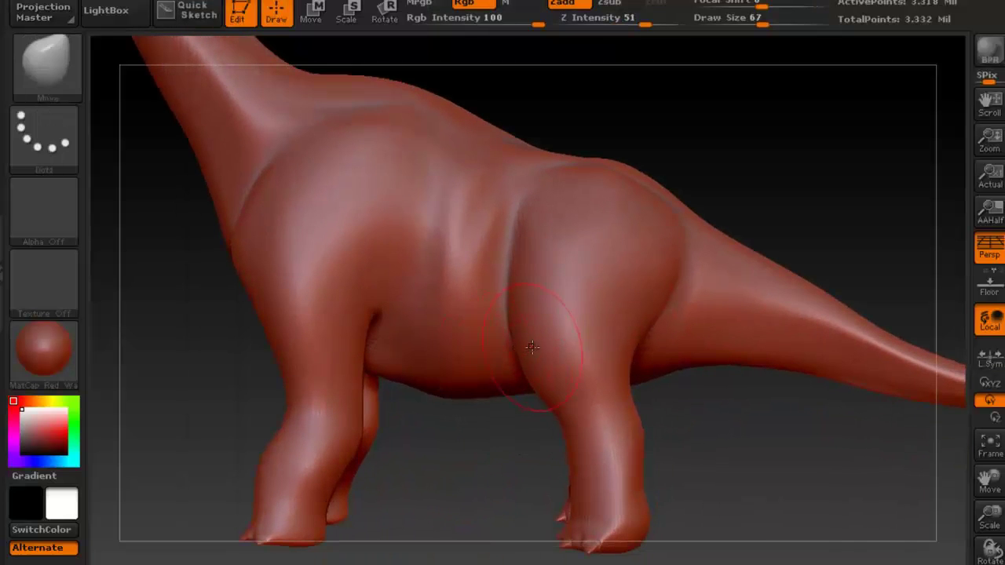
pyautogui.moveTo(633, 289)
pyautogui.mouseDown(button='right')
pyautogui.moveTo(532, 233)
pyautogui.moveTo(622, 176)
pyautogui.moveTo(616, 196)
pyautogui.moveTo(630, 225)
pyautogui.moveTo(632, 205)
pyautogui.moveTo(664, 228)
pyautogui.moveTo(475, 246)
pyautogui.moveTo(584, 306)
pyautogui.moveTo(649, 319)
pyautogui.mouseUp(button='right')
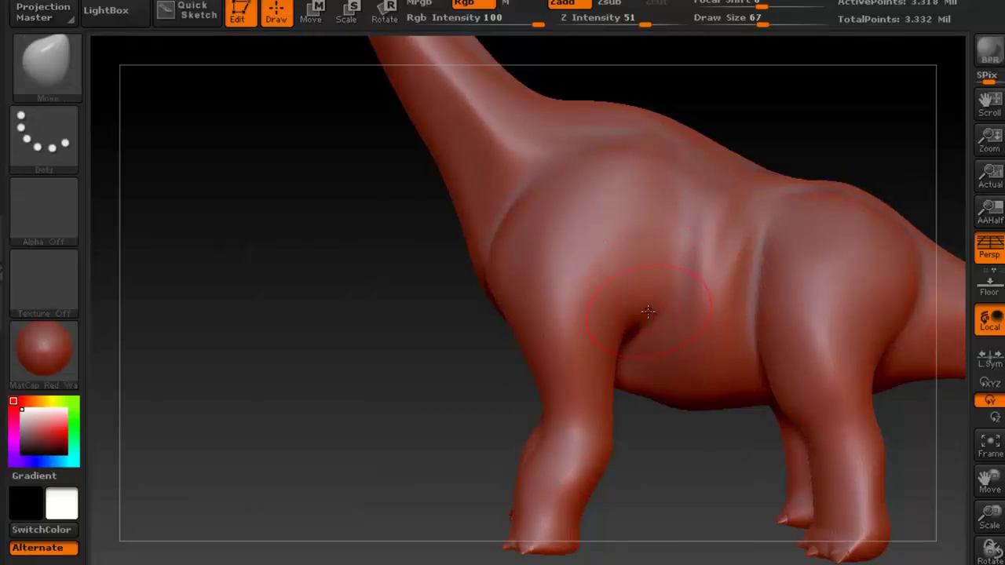
pyautogui.click(424, 564)
pyautogui.click(435, 564)
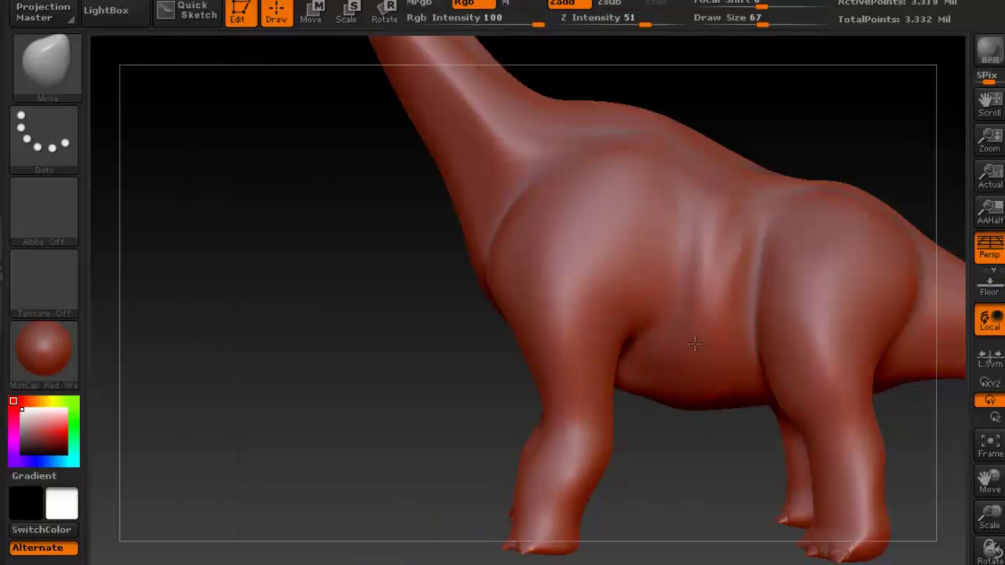
pyautogui.moveTo(685, 307)
pyautogui.mouseDown(button='right')
pyautogui.moveTo(723, 332)
pyautogui.moveTo(684, 282)
pyautogui.moveTo(683, 302)
pyautogui.moveTo(657, 314)
pyautogui.moveTo(652, 289)
pyautogui.mouseUp(button='right')
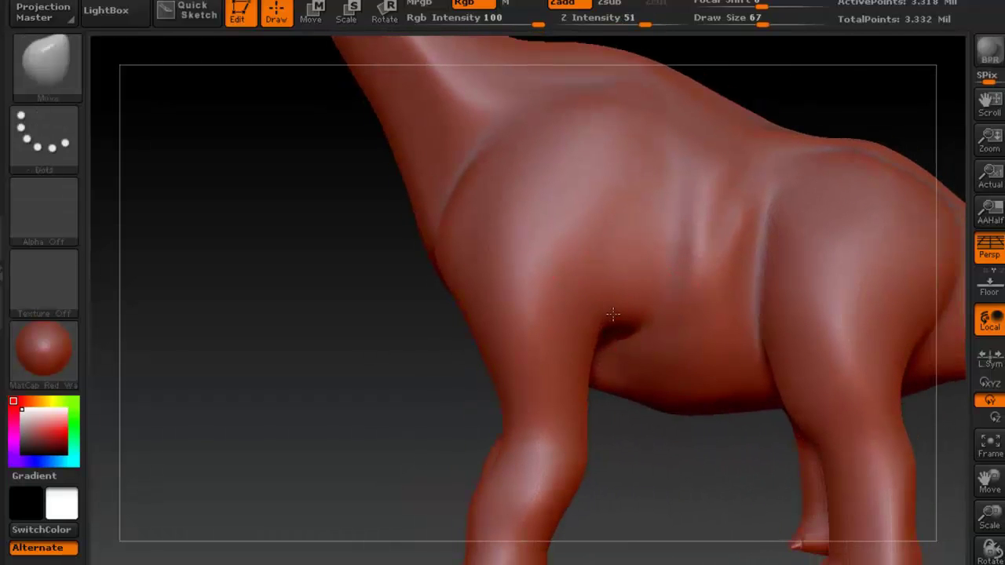
# Examine the width of the dinosaur's shoulders and front legs from the front and the side
pyautogui.keyDown('ctrl'); pyautogui.moveTo(701, 300); pyautogui.dragTo(590, 277, button='right'); pyautogui.keyUp('ctrl')
pyautogui.moveTo(702, 253)
pyautogui.mouseDown()
pyautogui.moveTo(747, 250)
pyautogui.moveTo(644, 261)
pyautogui.mouseUp()
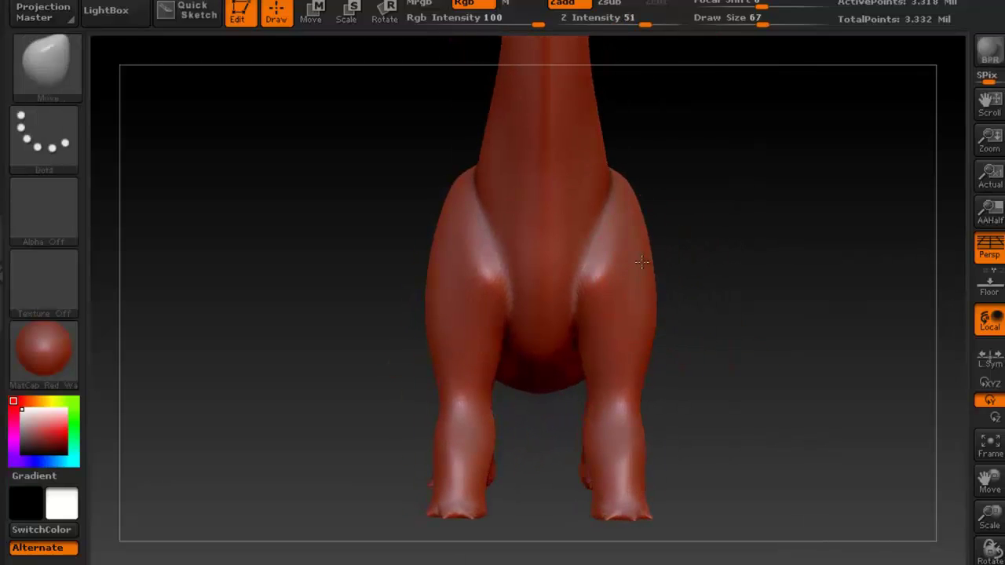
pyautogui.press('ctrl')
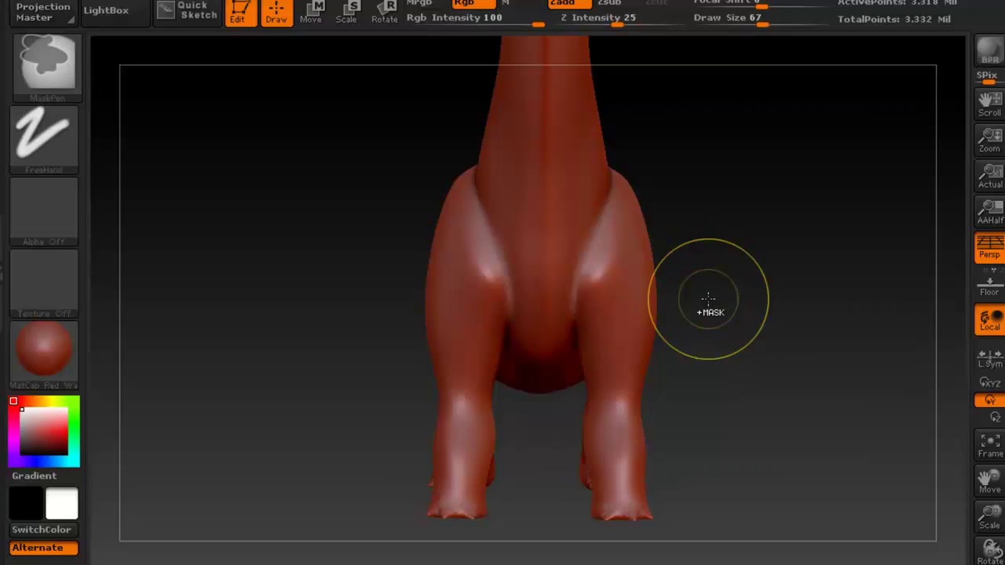
pyautogui.moveTo(729, 333)
pyautogui.mouseDown()
pyautogui.moveTo(644, 341)
pyautogui.moveTo(619, 292)
pyautogui.mouseUp()
pyautogui.press('ctrl')
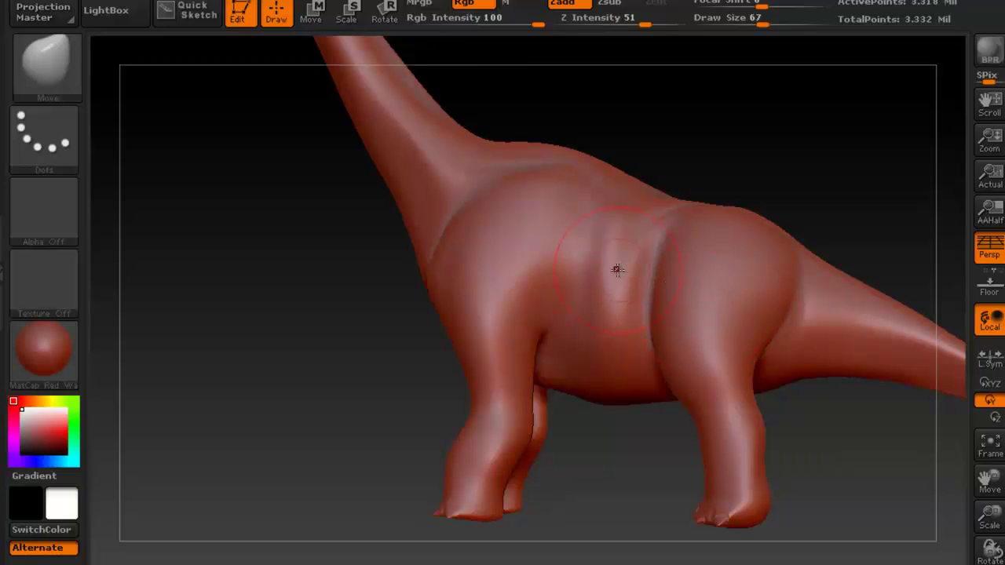
pyautogui.moveTo(471, 290)
pyautogui.mouseDown()
pyautogui.moveTo(641, 303)
pyautogui.moveTo(657, 322)
pyautogui.mouseUp()
pyautogui.moveTo(657, 323)
pyautogui.keyDown('ctrl'); pyautogui.mouseDown(button='right')
pyautogui.moveTo(621, 267)
pyautogui.moveTo(608, 281)
pyautogui.mouseUp(button='right'); pyautogui.keyUp('ctrl')
pyautogui.moveTo(598, 331)
pyautogui.keyDown('ctrl'); pyautogui.mouseDown(button='right')
pyautogui.moveTo(628, 345)
pyautogui.moveTo(653, 340)
pyautogui.mouseUp(button='right'); pyautogui.keyUp('ctrl')
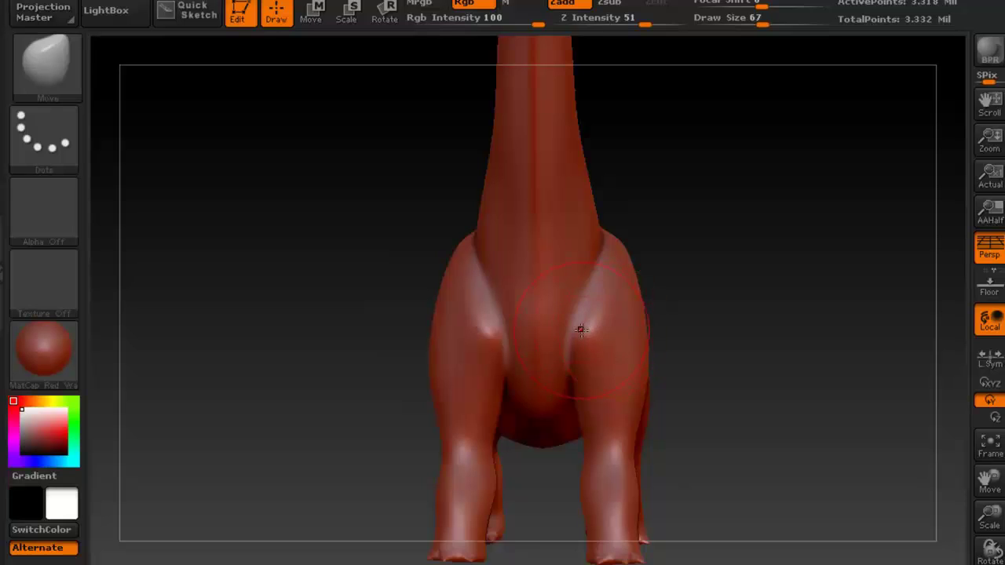
pyautogui.keyDown('alt'); pyautogui.moveTo(603, 338); pyautogui.dragTo(615, 303, button='right'); pyautogui.keyUp('alt')
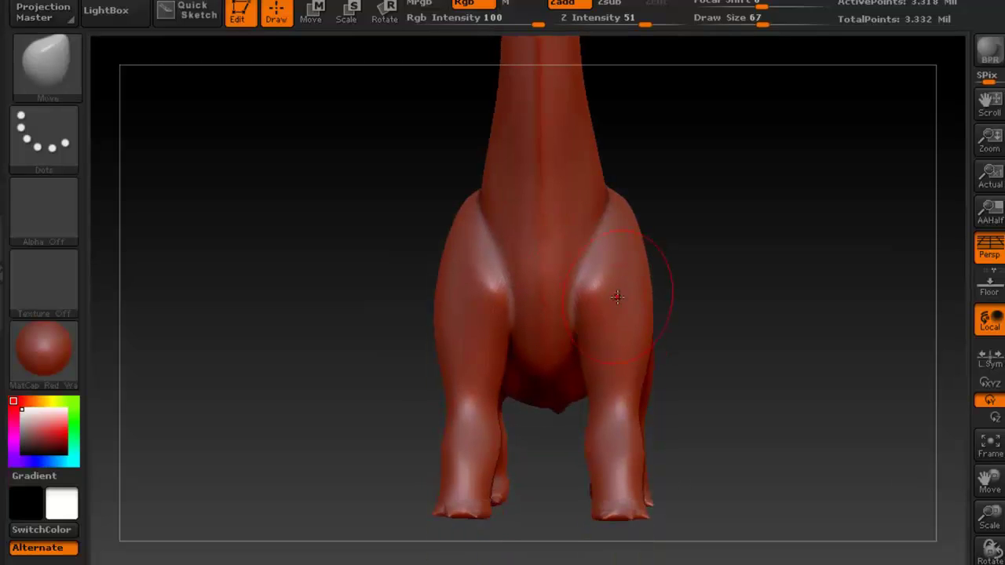
# Turn on X symmetry, try it by pulling both shoulders outward with the Move brush, and undo that pull
pyautogui.press('x')
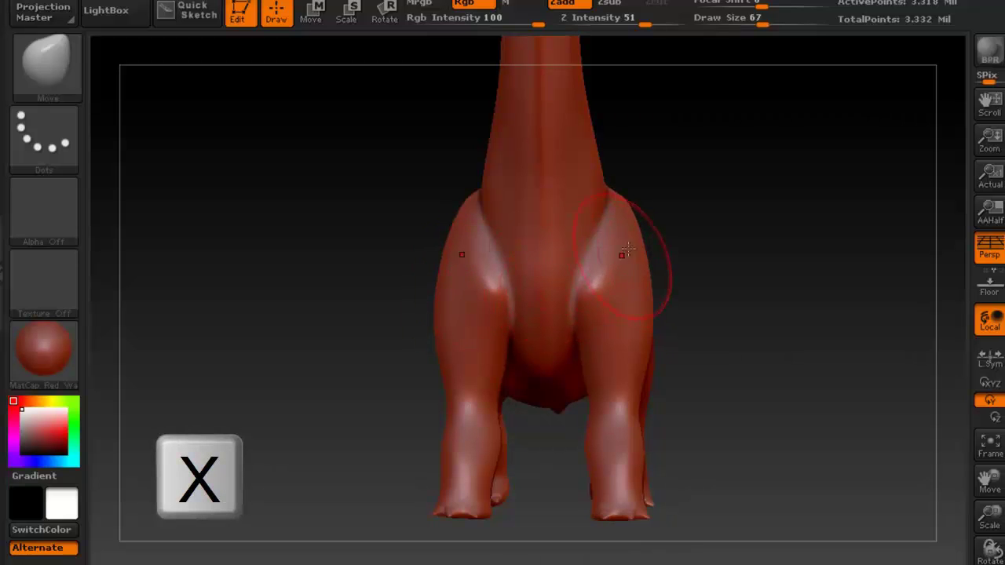
pyautogui.moveTo(650, 250)
pyautogui.mouseDown()
pyautogui.moveTo(734, 246)
pyautogui.moveTo(749, 117)
pyautogui.moveTo(660, 228)
pyautogui.moveTo(731, 240)
pyautogui.moveTo(751, 232)
pyautogui.mouseUp()
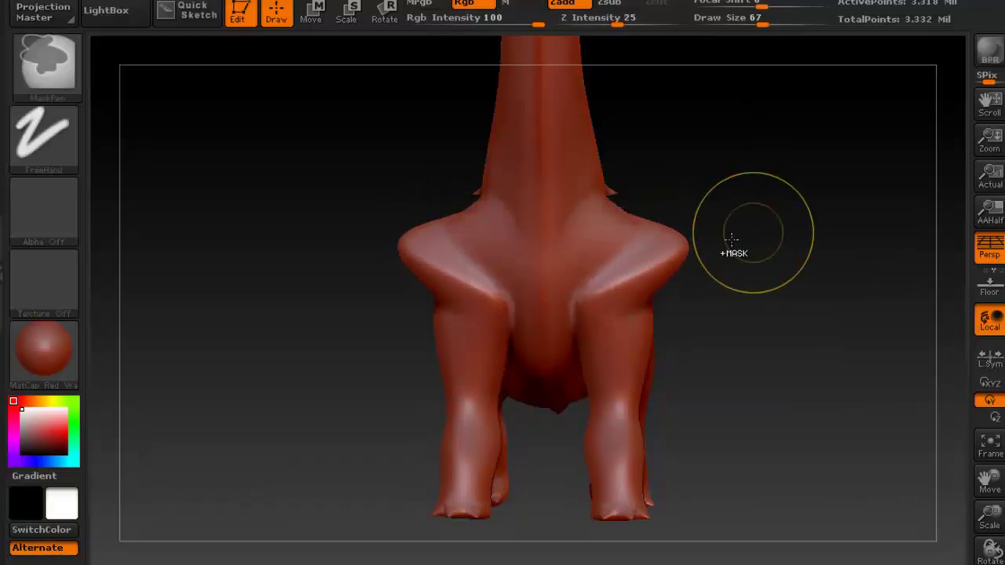
pyautogui.hotkey('ctrl', 'z')
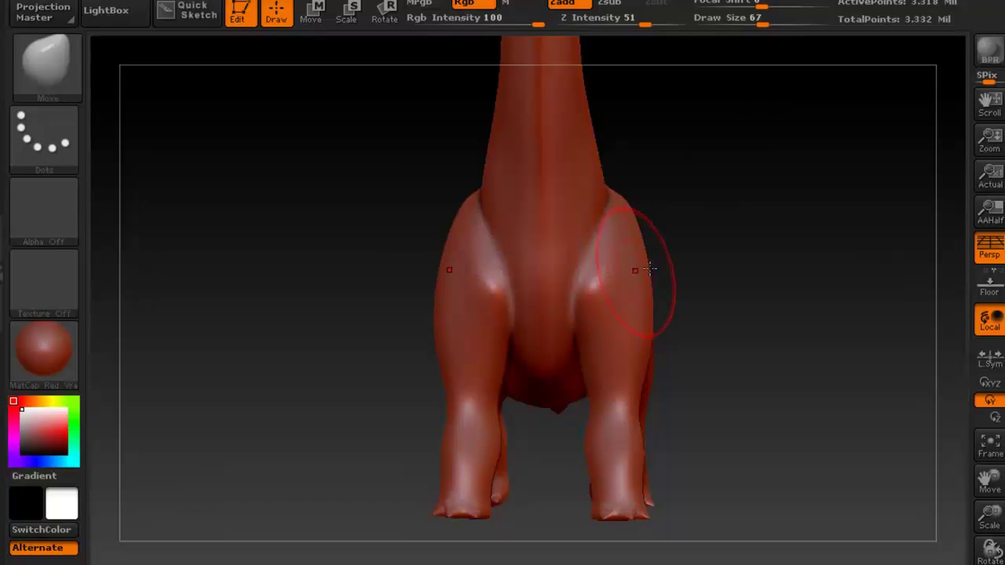
# Nudge the crease along the front edge of the hind thigh with the Move brush, checking it against the reference picture
pyautogui.moveTo(696, 293)
pyautogui.mouseDown()
pyautogui.moveTo(573, 294)
pyautogui.moveTo(590, 303)
pyautogui.moveTo(534, 260)
pyautogui.moveTo(718, 281)
pyautogui.moveTo(460, 337)
pyautogui.moveTo(465, 291)
pyautogui.moveTo(464, 319)
pyautogui.moveTo(426, 292)
pyautogui.mouseUp()
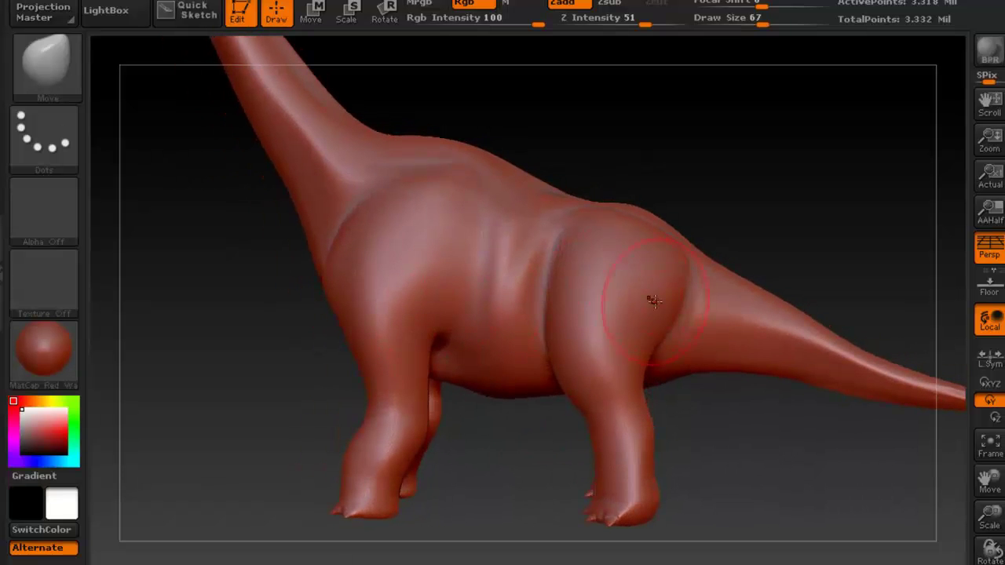
pyautogui.keyDown('alt'); pyautogui.moveTo(661, 271); pyautogui.dragTo(596, 241, button='right'); pyautogui.keyUp('alt')
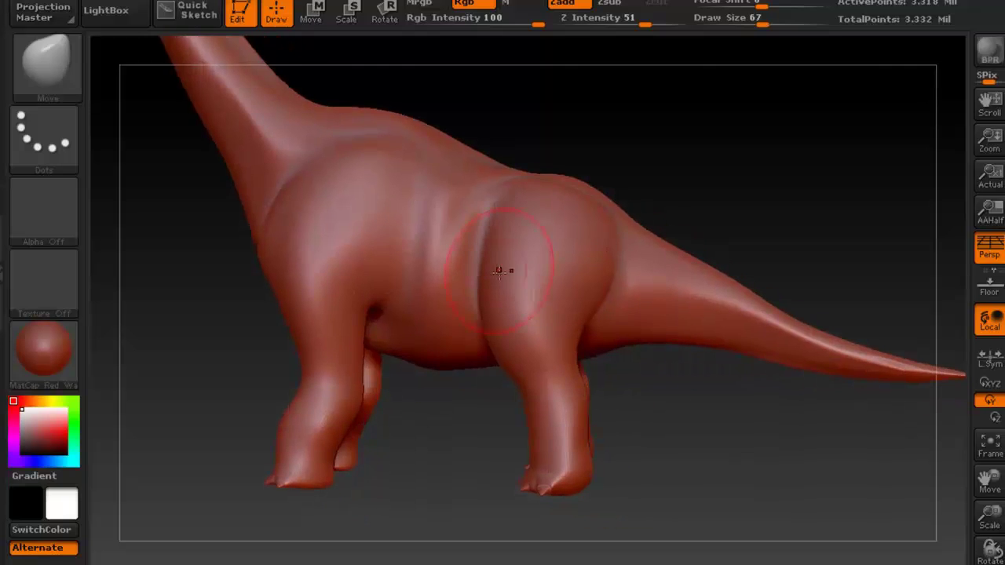
pyautogui.moveTo(488, 262); pyautogui.dragTo(490, 264)
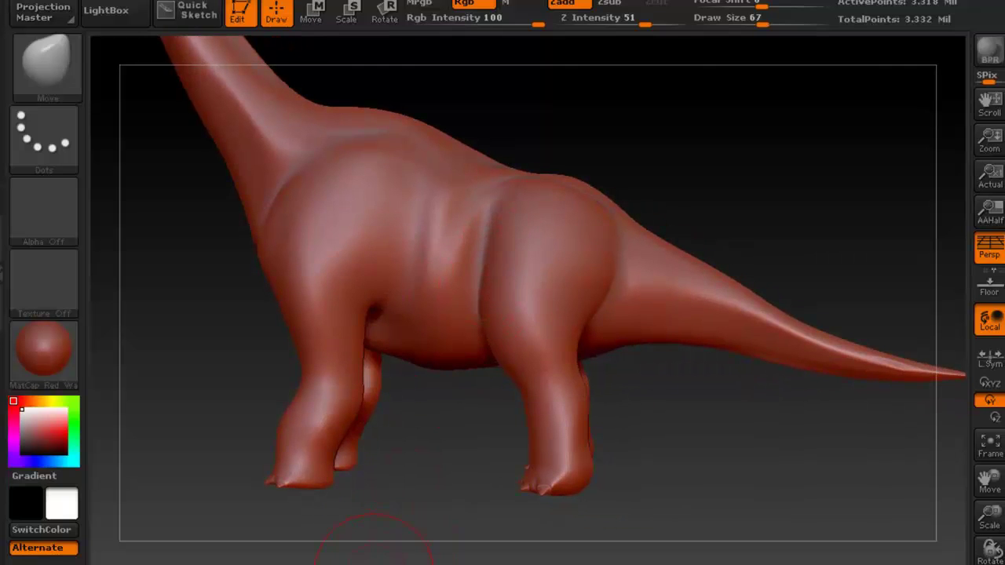
pyautogui.click(374, 564)
pyautogui.click(374, 564)
pyautogui.moveTo(540, 275)
pyautogui.mouseDown(button='right')
pyautogui.moveTo(559, 271)
pyautogui.moveTo(555, 213)
pyautogui.mouseUp(button='right')
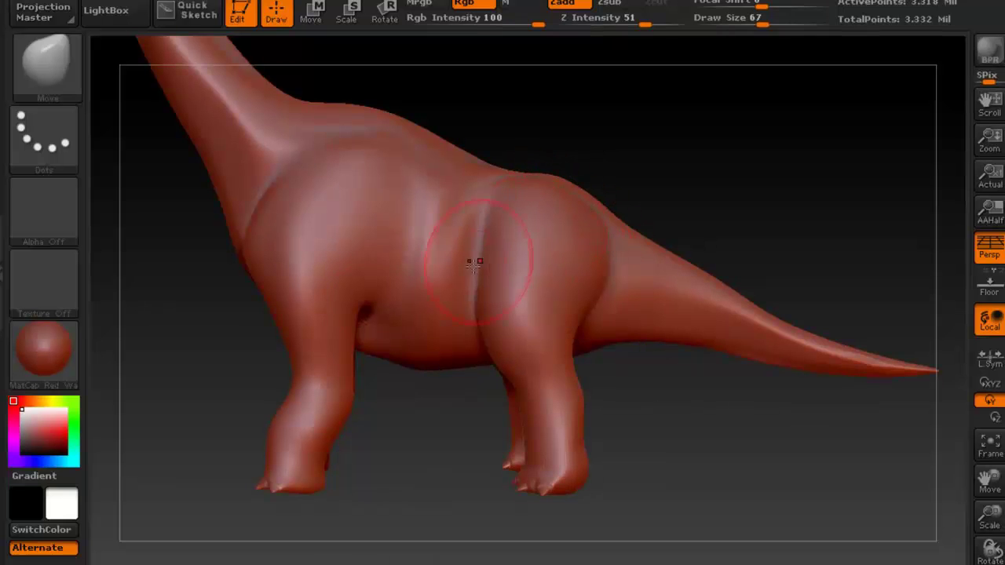
pyautogui.moveTo(392, 292); pyautogui.dragTo(486, 292, button='right')
pyautogui.moveTo(477, 278); pyautogui.dragTo(484, 285)
pyautogui.moveTo(490, 271); pyautogui.dragTo(448, 281, button='right')
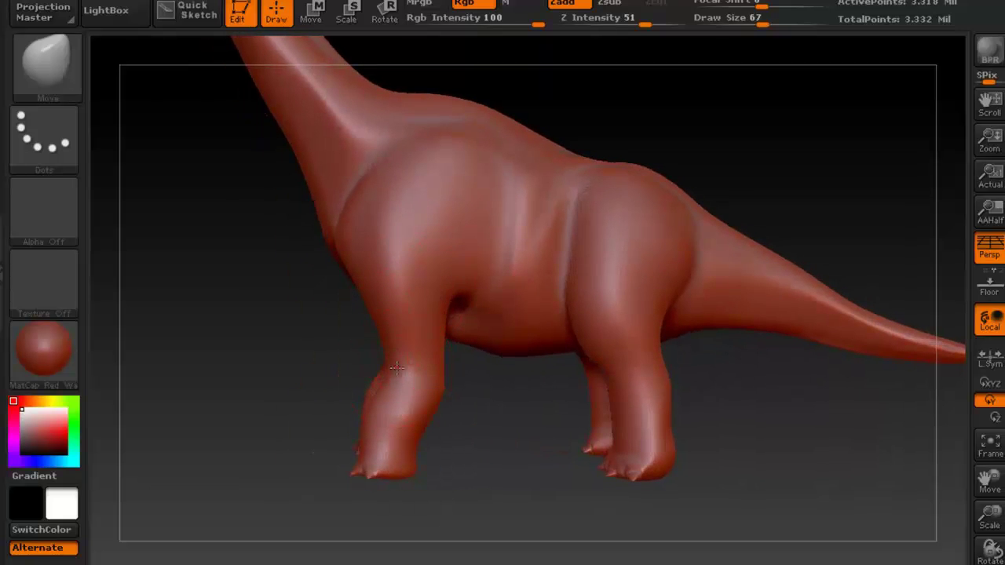
# Soften the vertical folds on the flank between the shoulder and the hind thigh with the Smooth brush
pyautogui.moveTo(430, 215)
pyautogui.keyDown('alt'); pyautogui.mouseDown(button='right')
pyautogui.moveTo(441, 281)
pyautogui.moveTo(471, 252)
pyautogui.moveTo(449, 245)
pyautogui.mouseUp(button='right'); pyautogui.keyUp('alt')
pyautogui.keyDown('shift'); pyautogui.moveTo(337, 186); pyautogui.dragTo(350, 191); pyautogui.keyUp('shift')
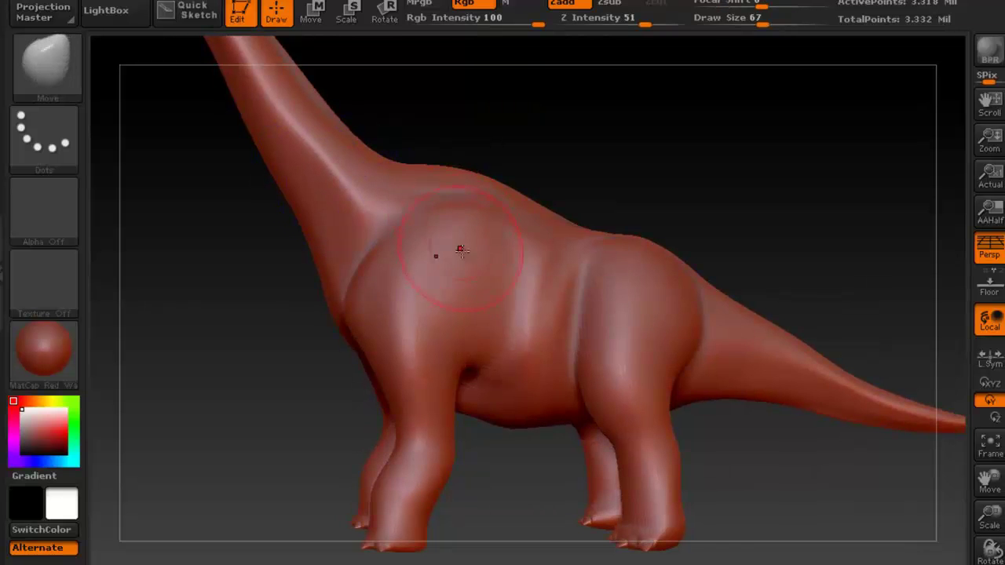
pyautogui.moveTo(489, 271); pyautogui.dragTo(482, 273, button='right')
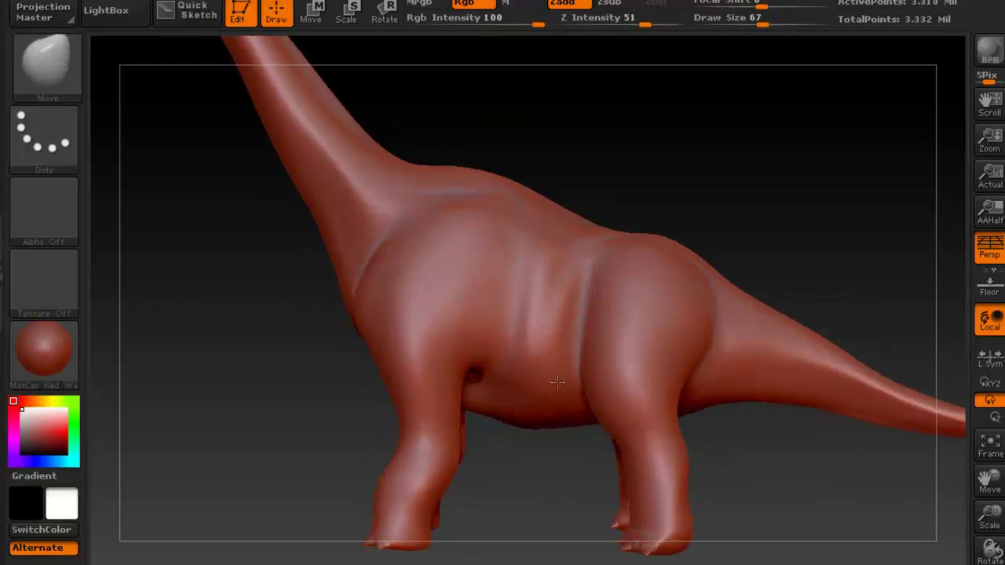
pyautogui.moveTo(557, 363)
pyautogui.keyDown('alt'); pyautogui.mouseDown(button='right')
pyautogui.moveTo(505, 298)
pyautogui.moveTo(476, 300)
pyautogui.moveTo(457, 256)
pyautogui.moveTo(549, 253)
pyautogui.mouseUp(button='right'); pyautogui.keyUp('alt')
pyautogui.keyDown('shift'); pyautogui.moveTo(503, 185); pyautogui.dragTo(494, 251); pyautogui.keyUp('shift')
pyautogui.moveTo(581, 196)
pyautogui.keyDown('ctrl'); pyautogui.mouseDown(button='right')
pyautogui.moveTo(621, 233)
pyautogui.moveTo(563, 207)
pyautogui.mouseUp(button='right'); pyautogui.keyUp('ctrl')
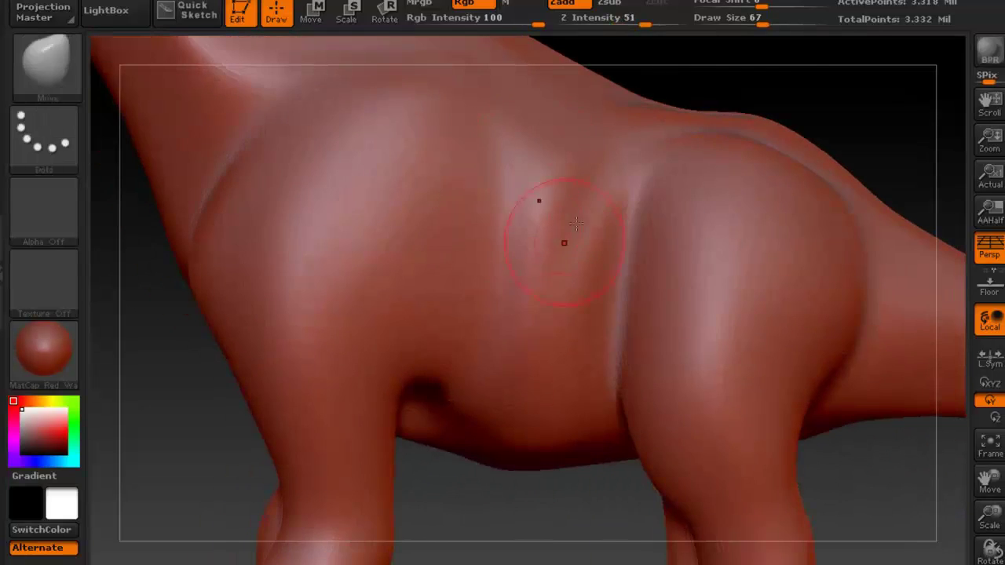
pyautogui.keyDown('shift'); pyautogui.moveTo(553, 218); pyautogui.dragTo(522, 228); pyautogui.keyUp('shift')
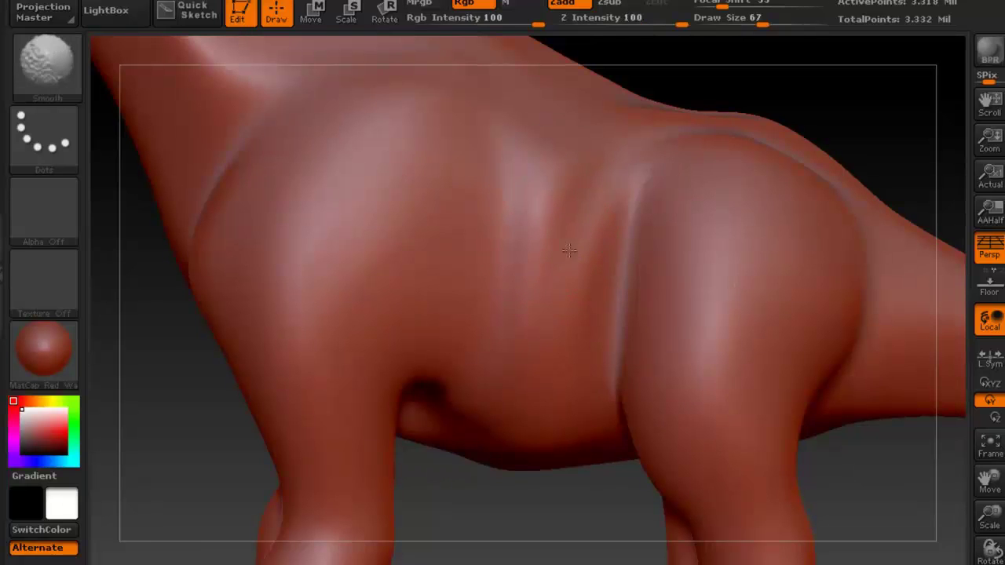
pyautogui.keyDown('shift'); pyautogui.moveTo(583, 131); pyautogui.dragTo(572, 164); pyautogui.keyUp('shift')
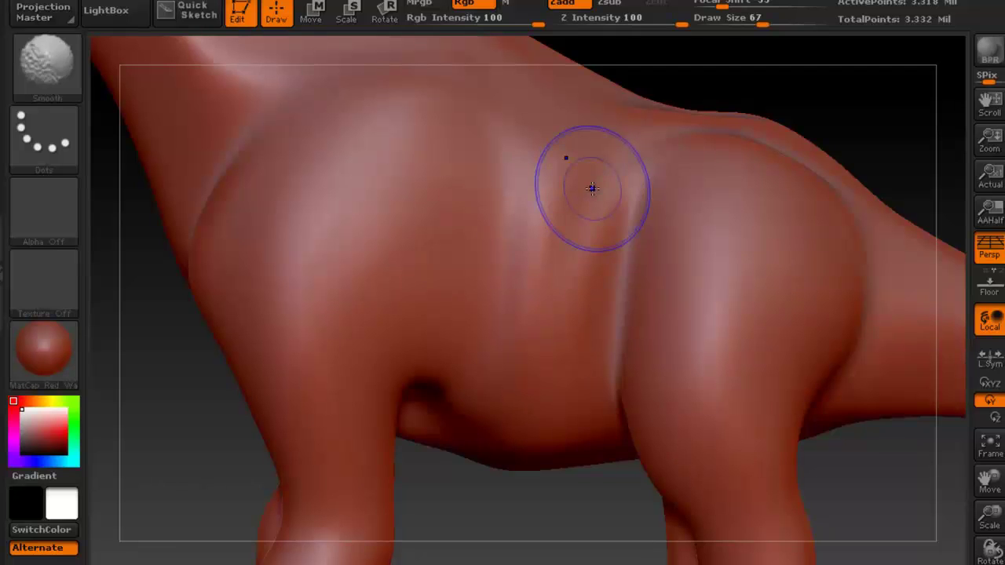
# Drop the mesh two subdivision levels, smooth out the remaining flank folds, and restore the highest level
pyautogui.hotkey('shift', 'd')
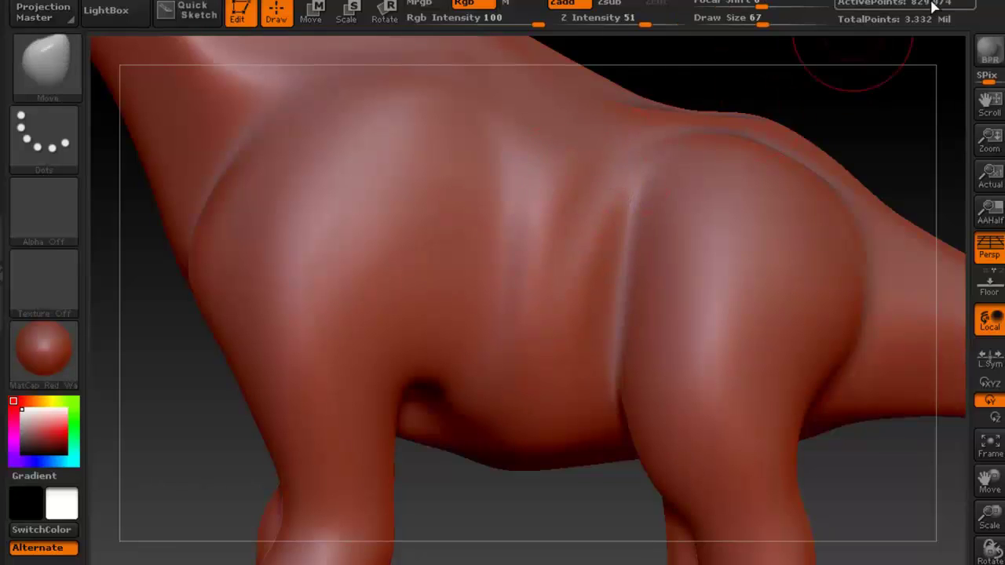
pyautogui.hotkey('shift', 'd')
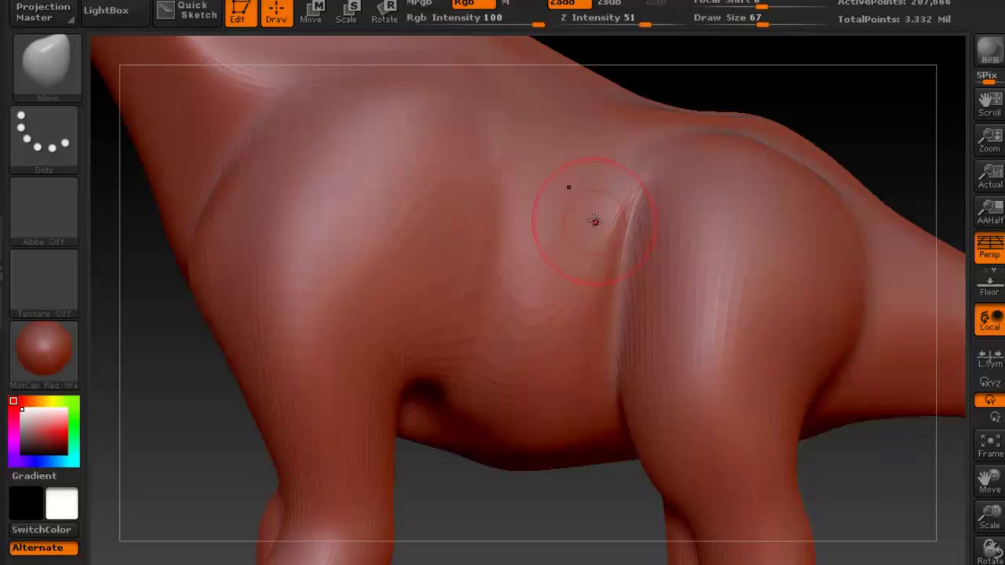
pyautogui.press('d')
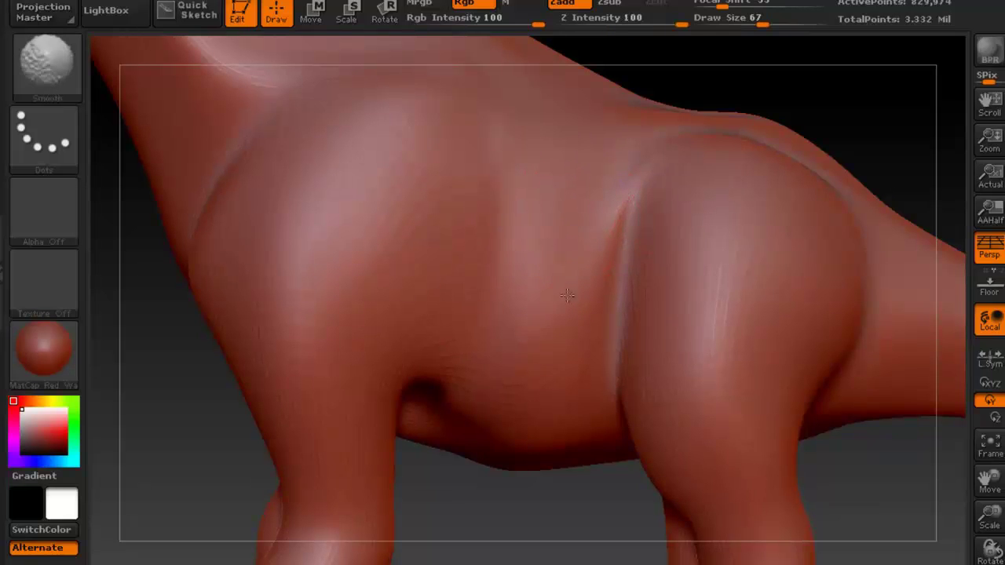
pyautogui.press('d')
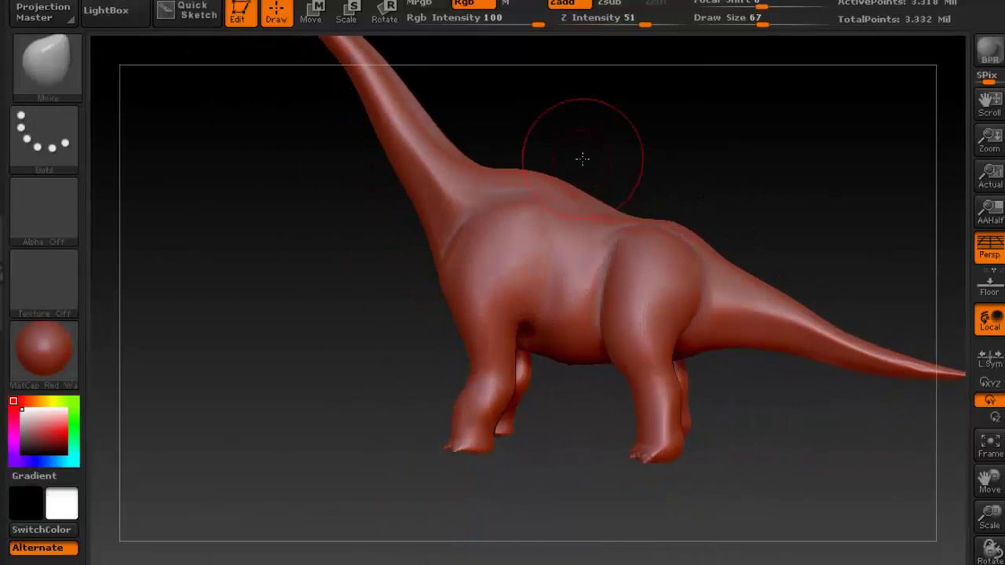
# Switch from the Move brush to the Standard brush for sculpting the dinosaur's side
pyautogui.moveTo(579, 157)
pyautogui.mouseDown()
pyautogui.moveTo(619, 211)
pyautogui.moveTo(603, 210)
pyautogui.mouseUp()
pyautogui.press('ctrl')
pyautogui.keyDown('ctrl'); pyautogui.moveTo(603, 210); pyautogui.dragTo(553, 210, button='right'); pyautogui.keyUp('ctrl')
pyautogui.moveTo(518, 209); pyautogui.dragTo(532, 202)
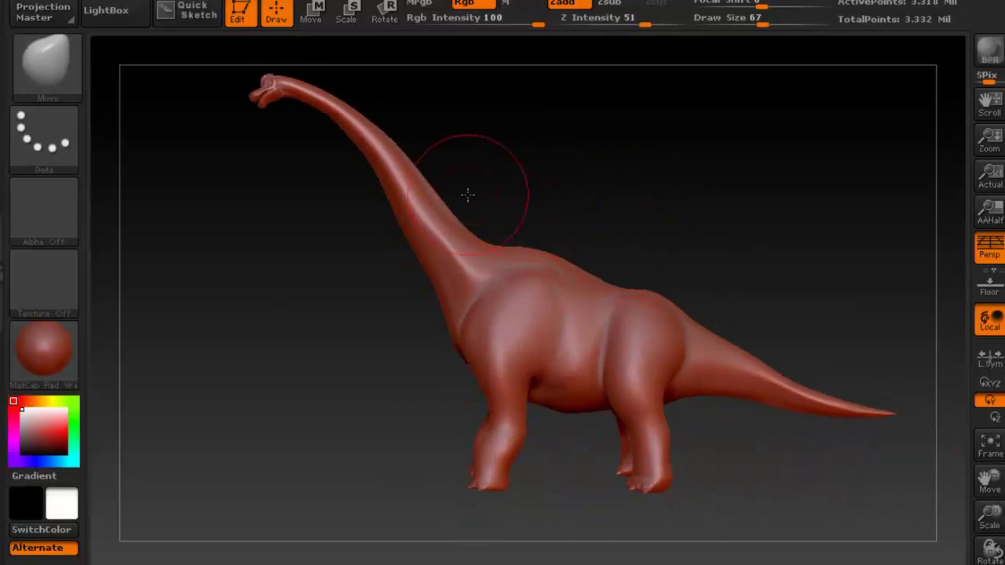
pyautogui.click(85, 93)
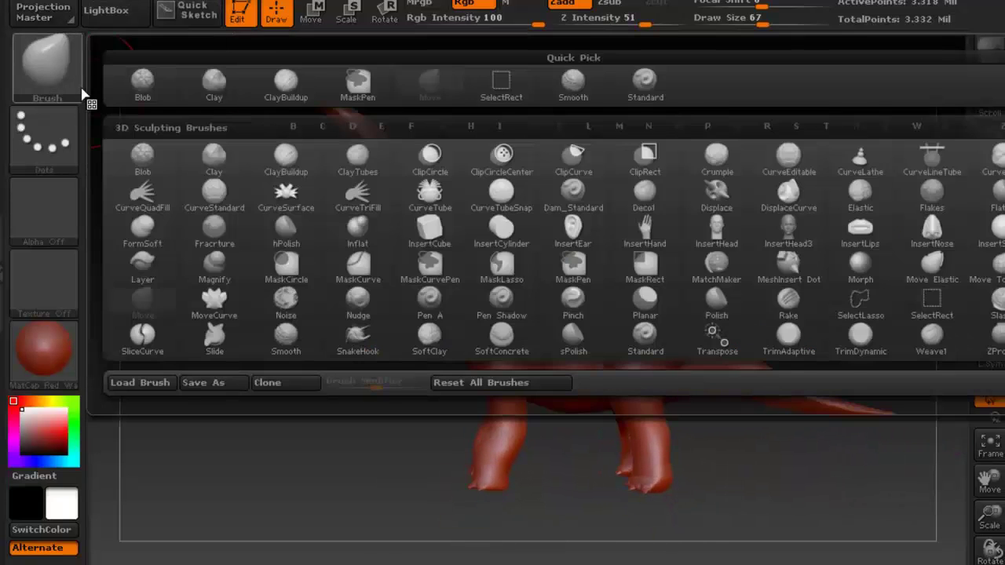
pyautogui.click(645, 79)
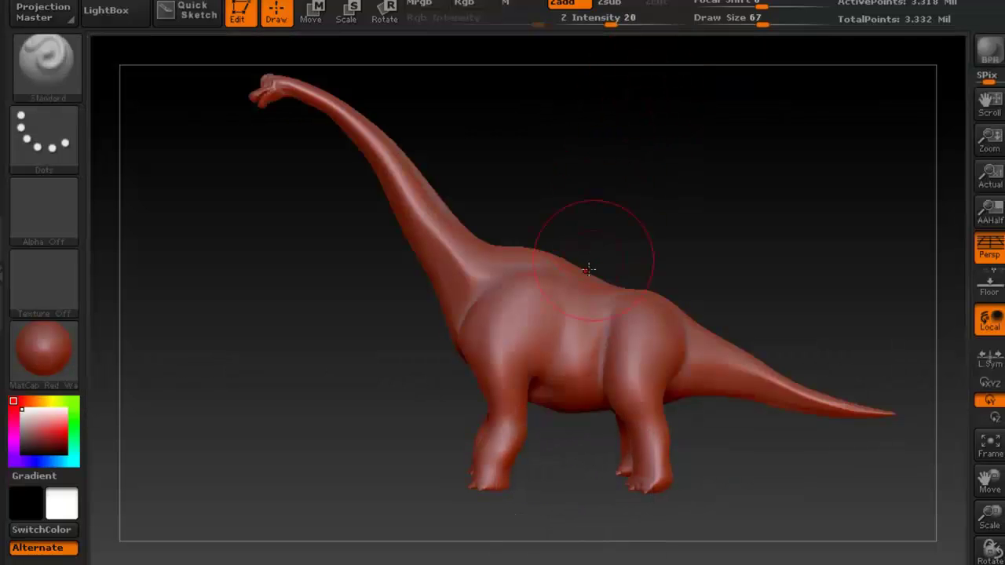
pyautogui.moveTo(428, 288); pyautogui.dragTo(419, 307)
pyautogui.moveTo(418, 307); pyautogui.dragTo(438, 282, button='right')
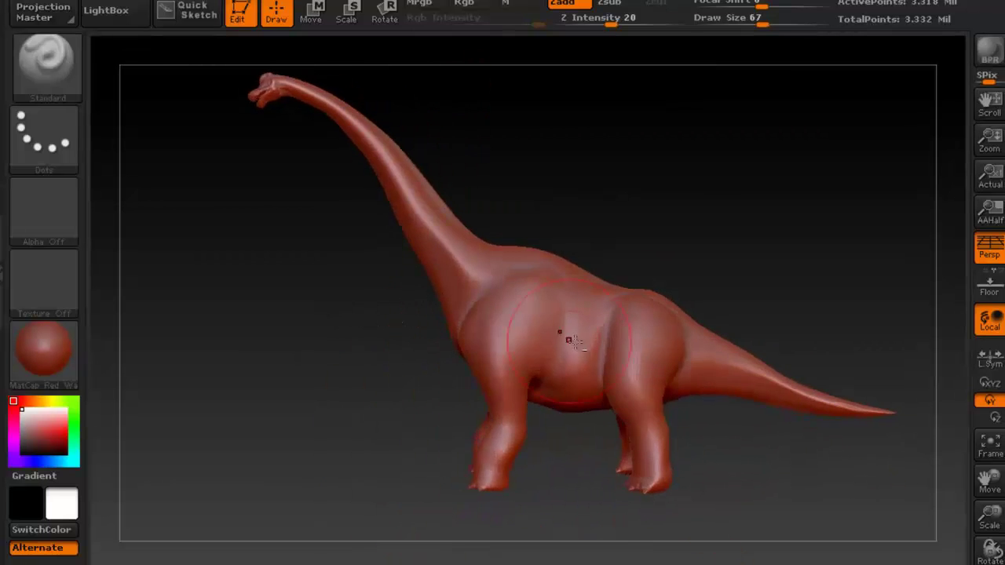
# Set the brush's Draw Size to 23 and try a raised stroke in the crease behind the front leg at Z Intensity 20
pyautogui.keyDown('alt'); pyautogui.moveTo(565, 338); pyautogui.dragTo(512, 268, button='right'); pyautogui.keyUp('alt')
pyautogui.keyDown('ctrl'); pyautogui.moveTo(491, 302); pyautogui.dragTo(552, 311, button='right'); pyautogui.keyUp('ctrl')
pyautogui.press('space')
pyautogui.moveTo(499, 273); pyautogui.dragTo(477, 275)
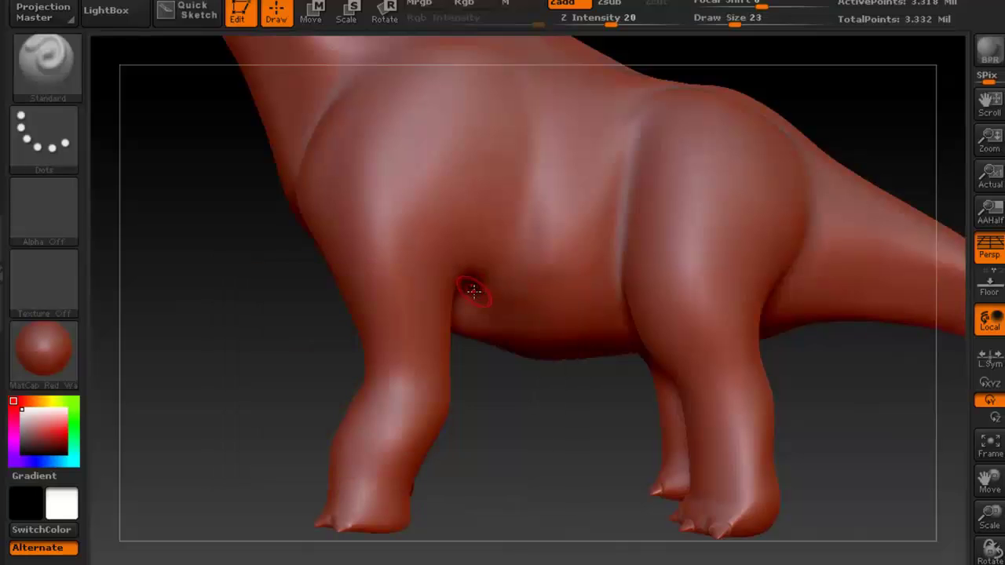
pyautogui.moveTo(475, 289); pyautogui.dragTo(483, 275, button='right')
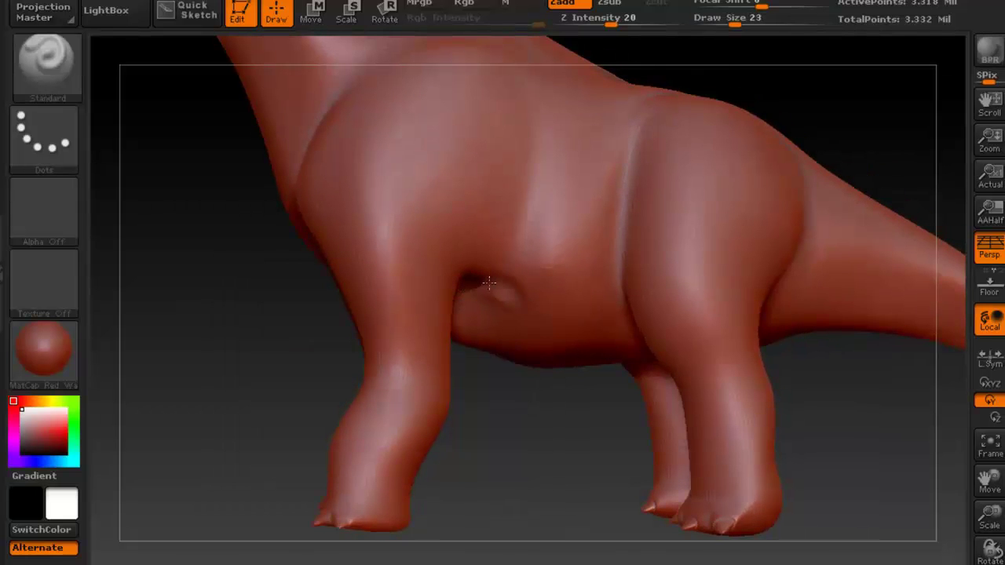
pyautogui.moveTo(551, 281); pyautogui.dragTo(545, 294, button='right')
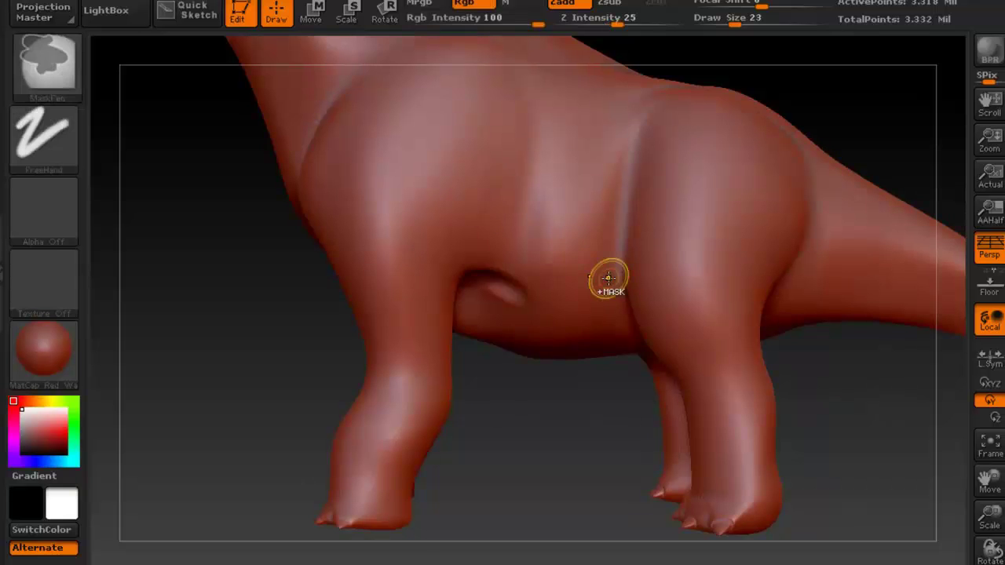
# Set the Standard brush's Z Intensity to 9, sculpt the fold behind the front leg more gently, and smooth it
pyautogui.press('space')
pyautogui.click(554, 296)
pyautogui.moveTo(562, 328); pyautogui.dragTo(544, 330)
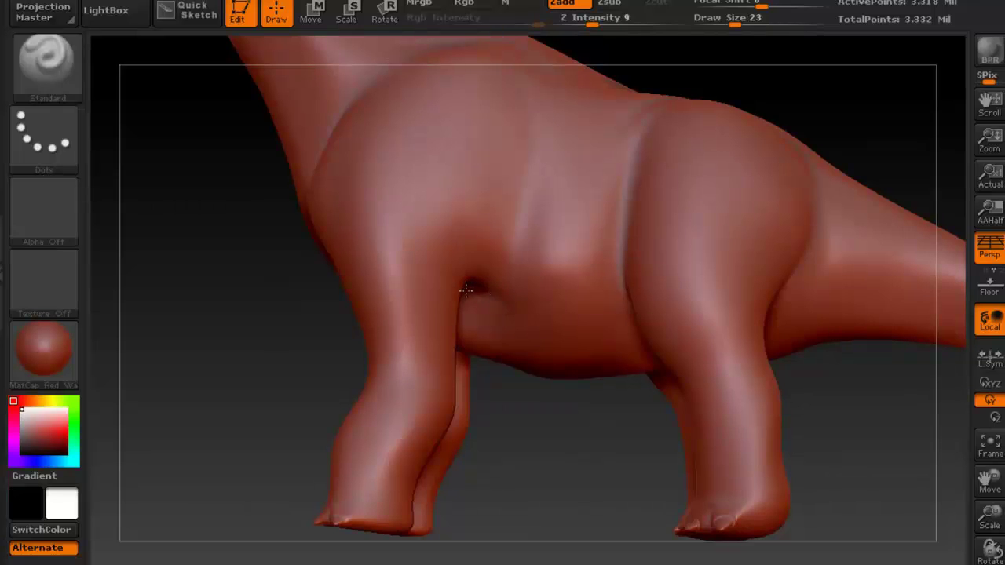
pyautogui.moveTo(522, 299); pyautogui.dragTo(497, 308, button='right')
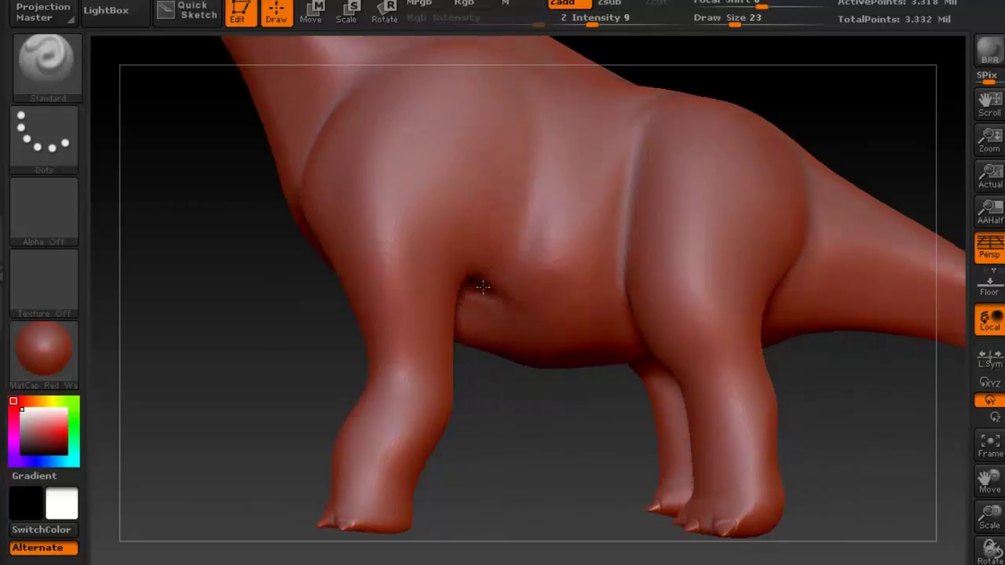
pyautogui.moveTo(538, 307)
pyautogui.mouseDown(button='right')
pyautogui.moveTo(632, 294)
pyautogui.moveTo(579, 274)
pyautogui.moveTo(594, 248)
pyautogui.mouseUp(button='right')
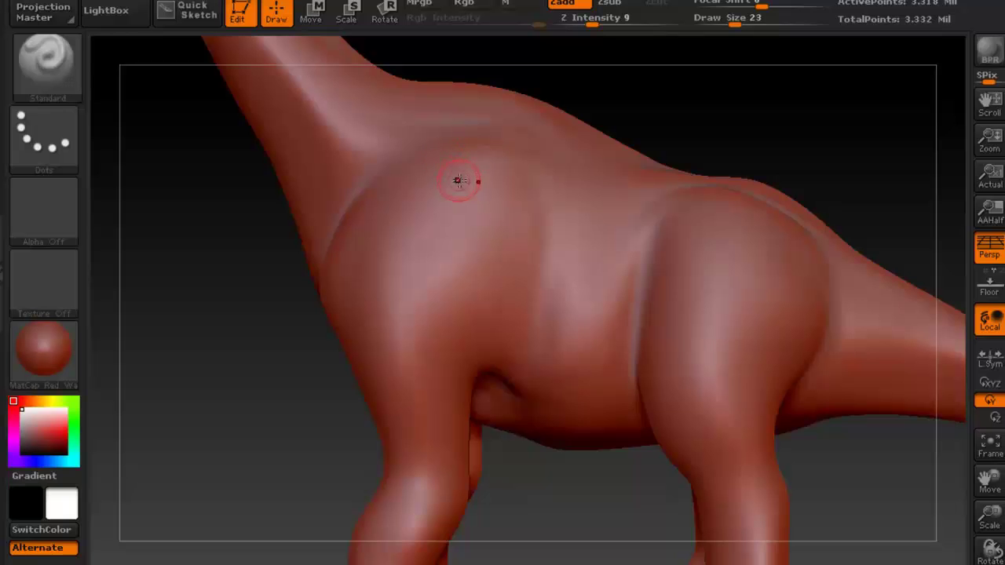
pyautogui.moveTo(498, 217)
pyautogui.mouseDown(button='right')
pyautogui.moveTo(449, 186)
pyautogui.moveTo(480, 265)
pyautogui.moveTo(447, 216)
pyautogui.moveTo(449, 391)
pyautogui.mouseUp(button='right')
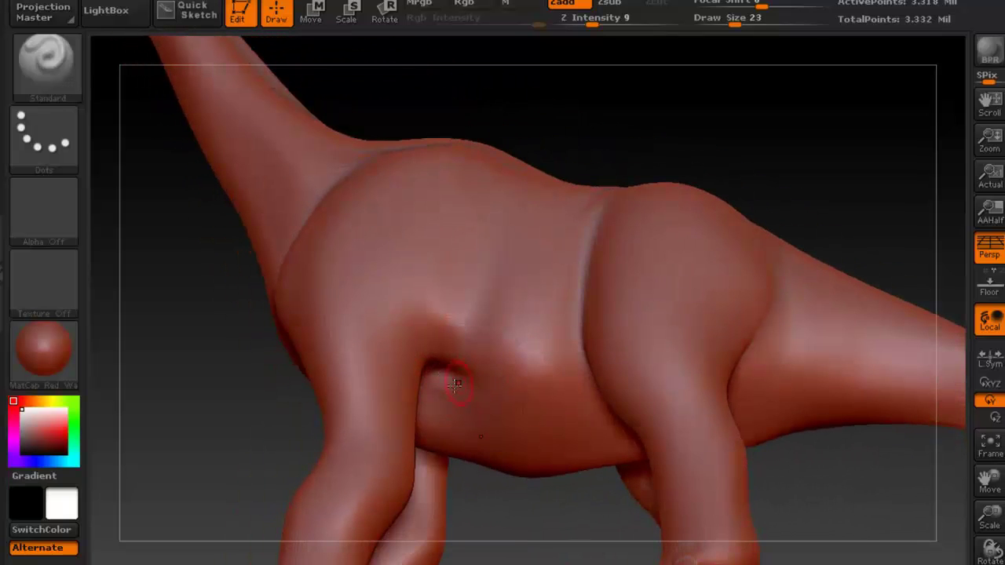
pyautogui.moveTo(451, 348)
pyautogui.keyDown('shift'); pyautogui.mouseDown()
pyautogui.moveTo(453, 359)
pyautogui.moveTo(455, 350)
pyautogui.mouseUp(); pyautogui.keyUp('shift')
pyautogui.moveTo(446, 315)
pyautogui.mouseDown(button='right')
pyautogui.moveTo(491, 356)
pyautogui.moveTo(432, 310)
pyautogui.mouseUp(button='right')
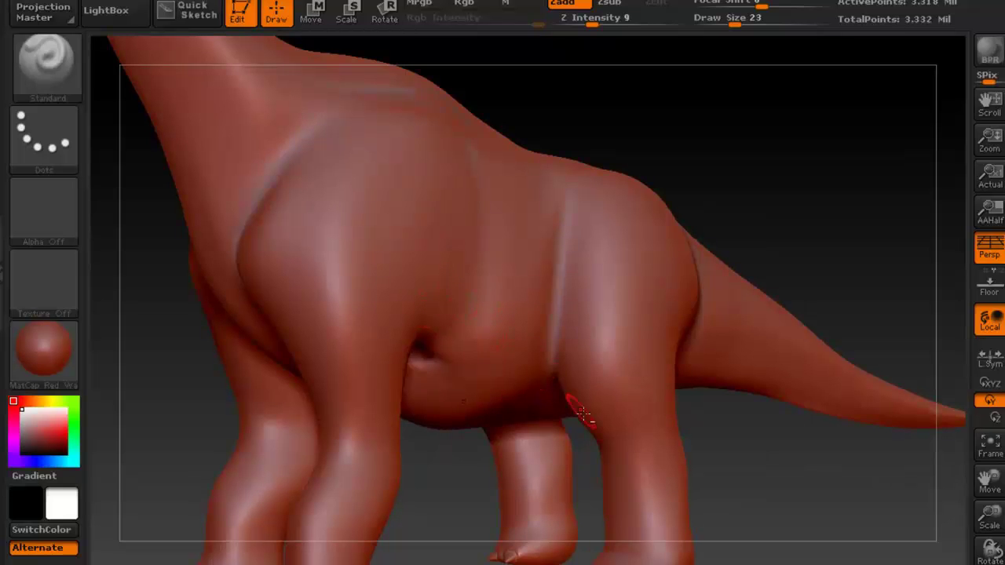
# Examine the dinosaur's shoulder, neck and head from several angles and distances
pyautogui.keyDown('alt'); pyautogui.moveTo(310, 130); pyautogui.dragTo(493, 298, button='right'); pyautogui.keyUp('alt')
pyautogui.keyDown('alt'); pyautogui.moveTo(298, 87); pyautogui.dragTo(421, 196, button='right'); pyautogui.keyUp('alt')
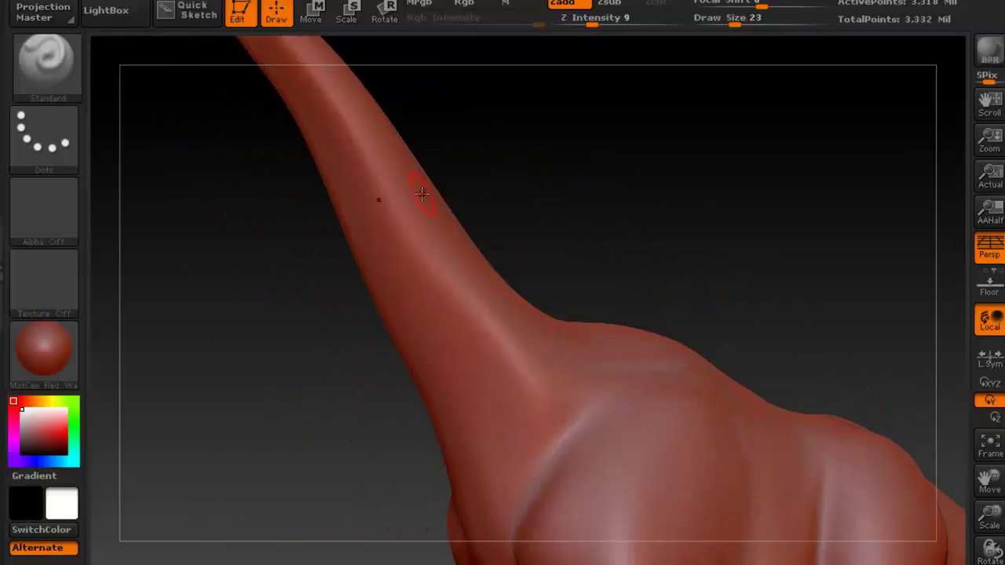
pyautogui.keyDown('alt'); pyautogui.moveTo(265, 49); pyautogui.dragTo(409, 188, button='right'); pyautogui.keyUp('alt')
pyautogui.keyDown('alt'); pyautogui.moveTo(375, 148); pyautogui.dragTo(558, 350, button='right'); pyautogui.keyUp('alt')
pyautogui.moveTo(445, 285); pyautogui.dragTo(471, 289, button='right')
pyautogui.keyDown('ctrl'); pyautogui.moveTo(416, 264); pyautogui.dragTo(789, 331, button='right'); pyautogui.keyUp('ctrl')
pyautogui.keyDown('alt'); pyautogui.moveTo(613, 339); pyautogui.dragTo(518, 255, button='right'); pyautogui.keyUp('alt')
pyautogui.moveTo(478, 292); pyautogui.dragTo(440, 208, button='right')
pyautogui.keyDown('alt'); pyautogui.moveTo(687, 384); pyautogui.dragTo(487, 285, button='right'); pyautogui.keyUp('alt')
pyautogui.keyDown('alt'); pyautogui.moveTo(706, 424); pyautogui.dragTo(560, 243, button='right'); pyautogui.keyUp('alt')
pyautogui.keyDown('ctrl'); pyautogui.moveTo(747, 422); pyautogui.dragTo(545, 272, button='right'); pyautogui.keyUp('ctrl')
pyautogui.moveTo(617, 292); pyautogui.dragTo(707, 346, button='right')
pyautogui.moveTo(785, 369); pyautogui.dragTo(704, 358, button='right')
pyautogui.keyDown('alt'); pyautogui.moveTo(601, 290); pyautogui.dragTo(702, 404, button='right'); pyautogui.keyUp('alt')
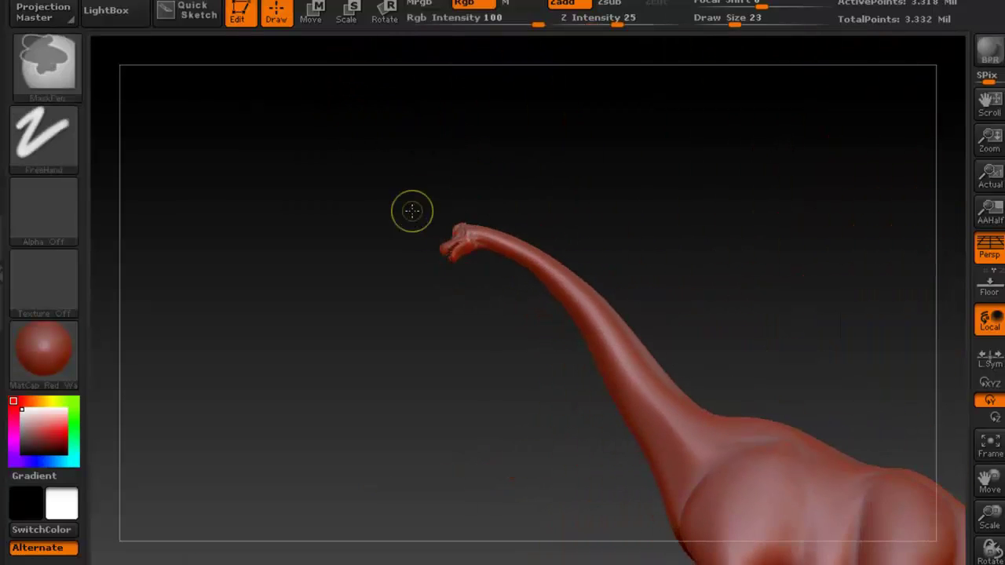
pyautogui.keyDown('ctrl'); pyautogui.moveTo(412, 211); pyautogui.dragTo(591, 233, button='right'); pyautogui.keyUp('ctrl')
pyautogui.keyDown('alt'); pyautogui.moveTo(329, 102); pyautogui.dragTo(722, 375, button='right'); pyautogui.keyUp('alt')
pyautogui.moveTo(478, 234)
pyautogui.mouseDown(button='right')
pyautogui.moveTo(441, 228)
pyautogui.moveTo(491, 254)
pyautogui.moveTo(537, 227)
pyautogui.moveTo(448, 236)
pyautogui.moveTo(504, 238)
pyautogui.moveTo(360, 230)
pyautogui.mouseUp(button='right')
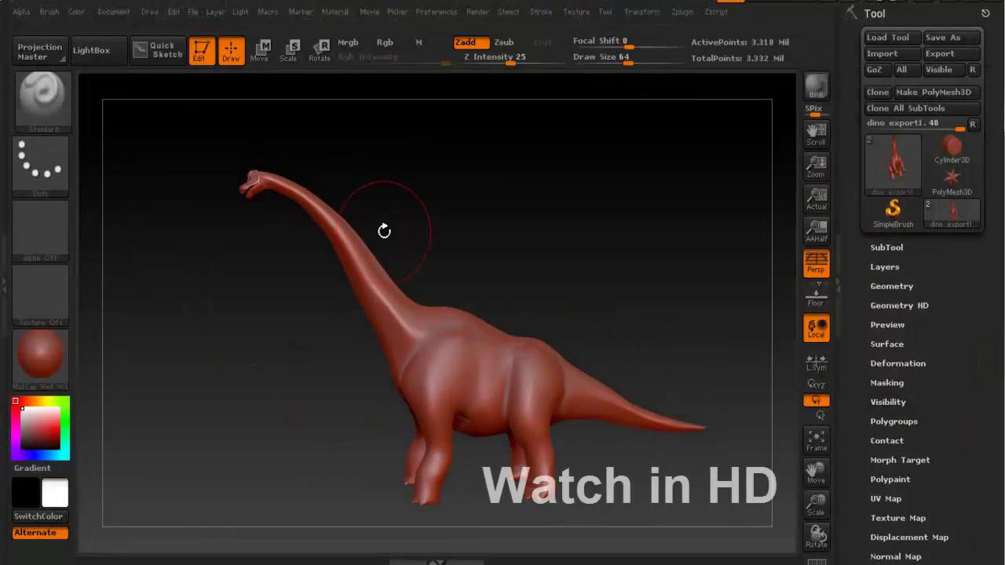
# Create a new layer on the dinosaur mesh before sculpting details on the head
pyautogui.moveTo(385, 229); pyautogui.dragTo(405, 263)
pyautogui.keyDown('alt'); pyautogui.moveTo(406, 263); pyautogui.dragTo(425, 309, button='right'); pyautogui.keyUp('alt')
pyautogui.keyDown('alt'); pyautogui.moveTo(346, 189); pyautogui.dragTo(420, 252, button='right'); pyautogui.keyUp('alt')
pyautogui.keyDown('alt'); pyautogui.moveTo(240, 210); pyautogui.dragTo(573, 307, button='right'); pyautogui.keyUp('alt')
pyautogui.moveTo(454, 275)
pyautogui.keyDown('alt'); pyautogui.mouseDown(button='right')
pyautogui.moveTo(402, 221)
pyautogui.moveTo(470, 273)
pyautogui.moveTo(437, 273)
pyautogui.mouseUp(button='right'); pyautogui.keyUp('alt')
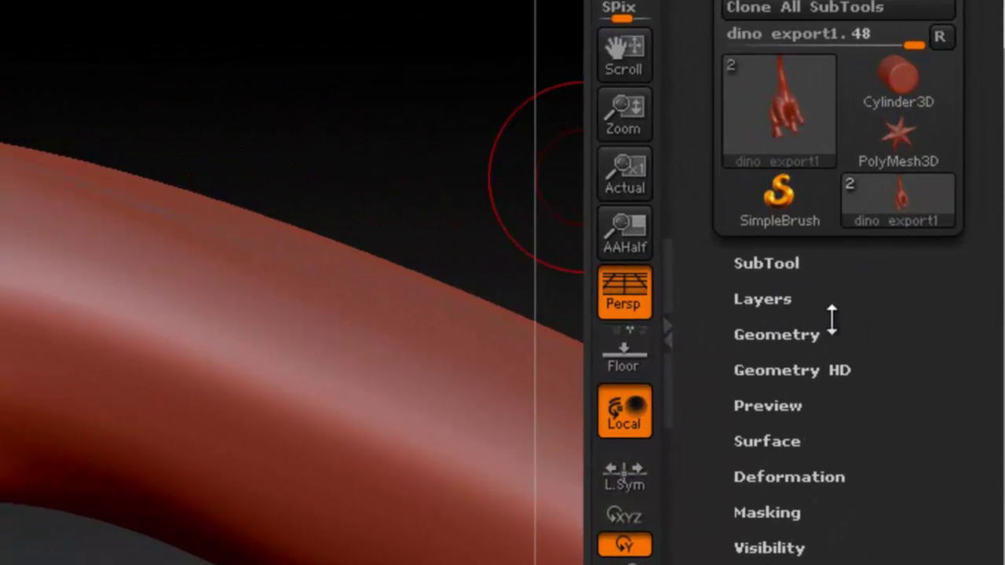
pyautogui.click(773, 298)
pyautogui.moveTo(973, 342); pyautogui.dragTo(1003, 179)
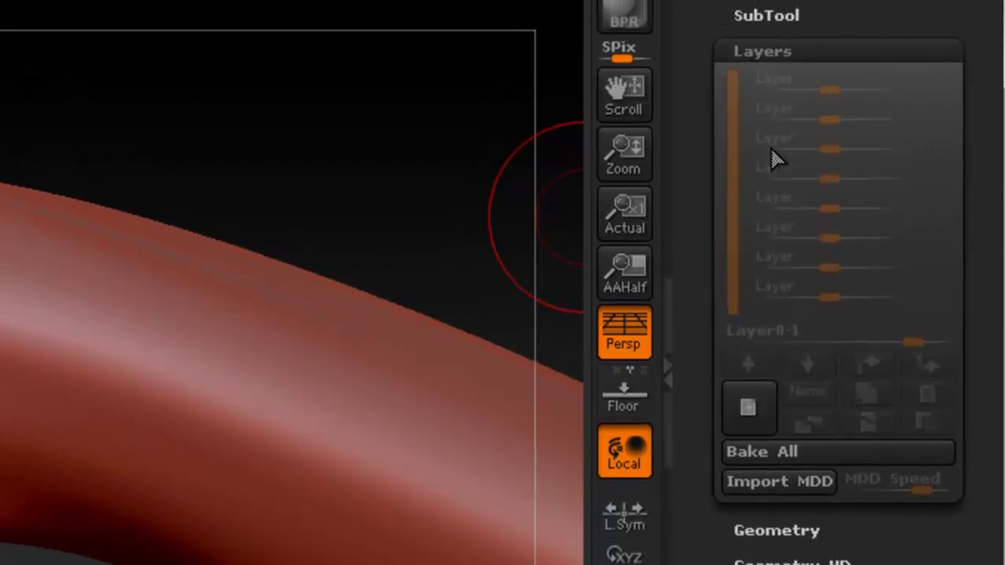
pyautogui.click(748, 414)
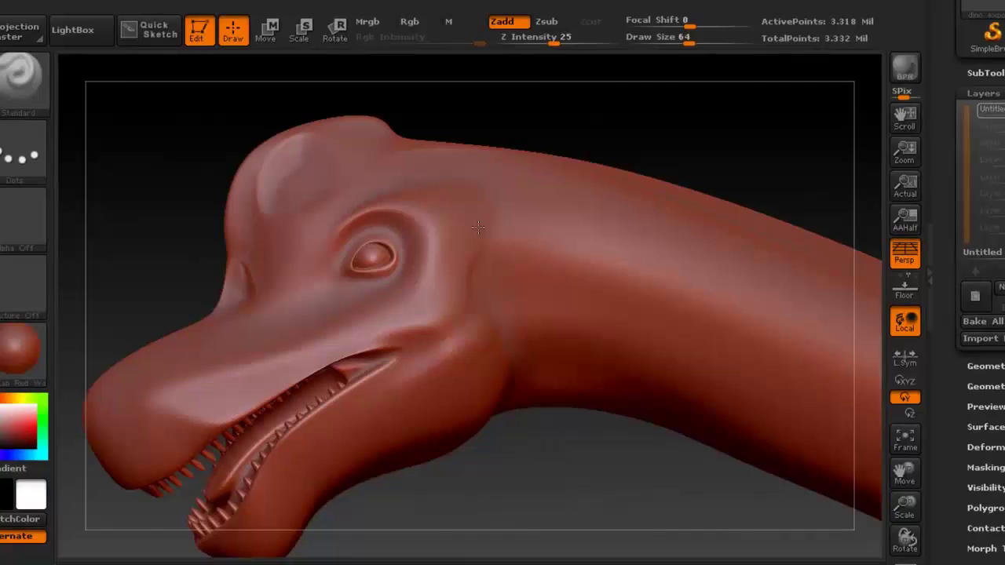
# Set the Standard brush's Draw Size to 18, try a stroke between the jaw and the neck, and undo it
pyautogui.moveTo(466, 231)
pyautogui.mouseDown(button='right')
pyautogui.moveTo(447, 230)
pyautogui.moveTo(461, 175)
pyautogui.moveTo(486, 176)
pyautogui.moveTo(460, 205)
pyautogui.mouseUp(button='right')
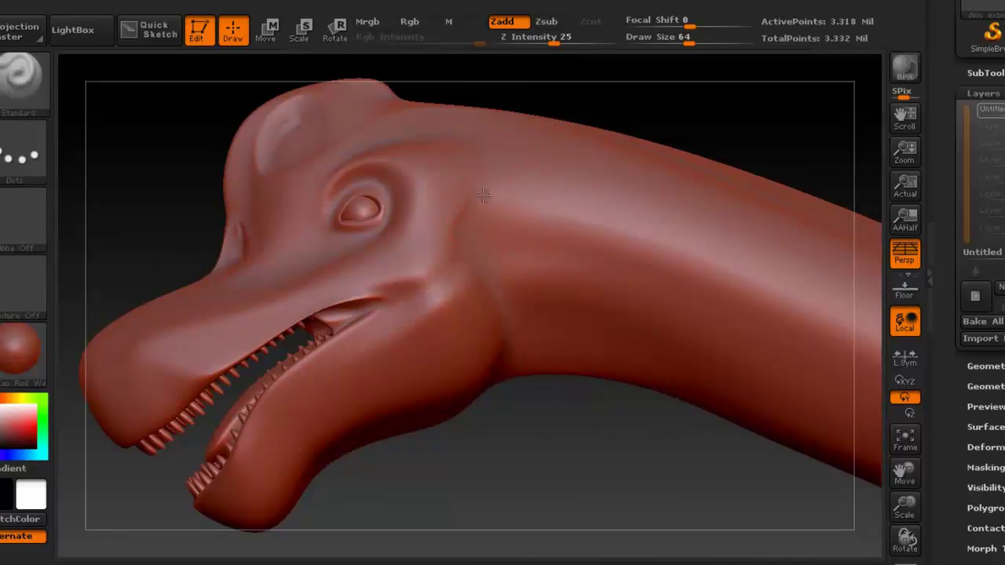
pyautogui.press('space')
pyautogui.moveTo(484, 193); pyautogui.dragTo(463, 198)
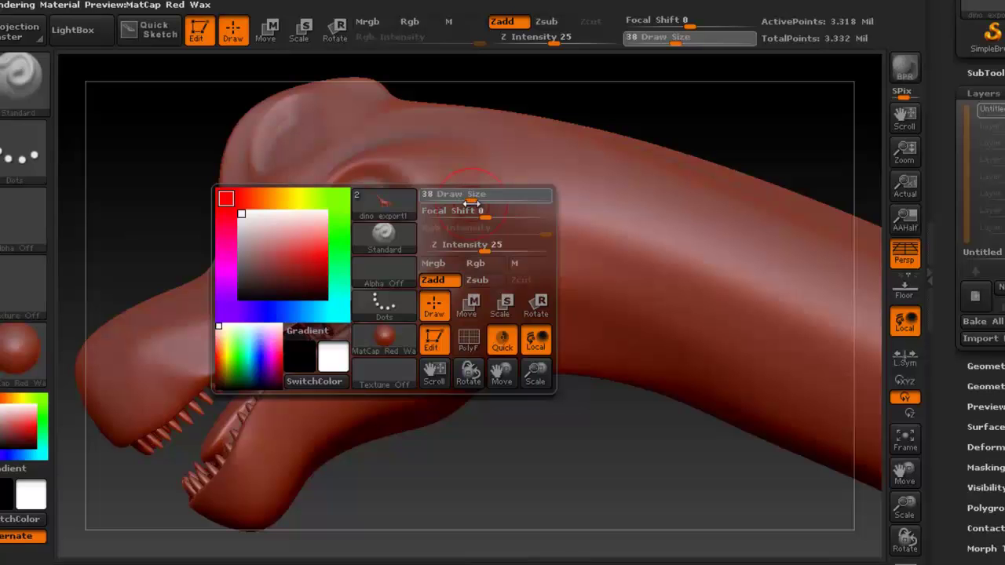
pyautogui.moveTo(461, 203); pyautogui.dragTo(458, 205)
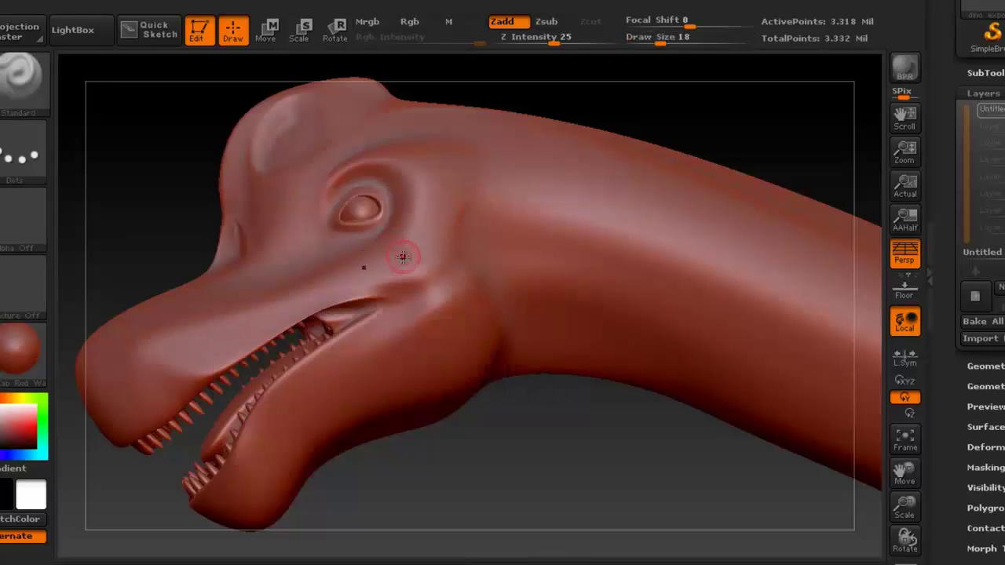
pyautogui.keyDown('alt'); pyautogui.moveTo(404, 256); pyautogui.dragTo(434, 221, button='right'); pyautogui.keyUp('alt')
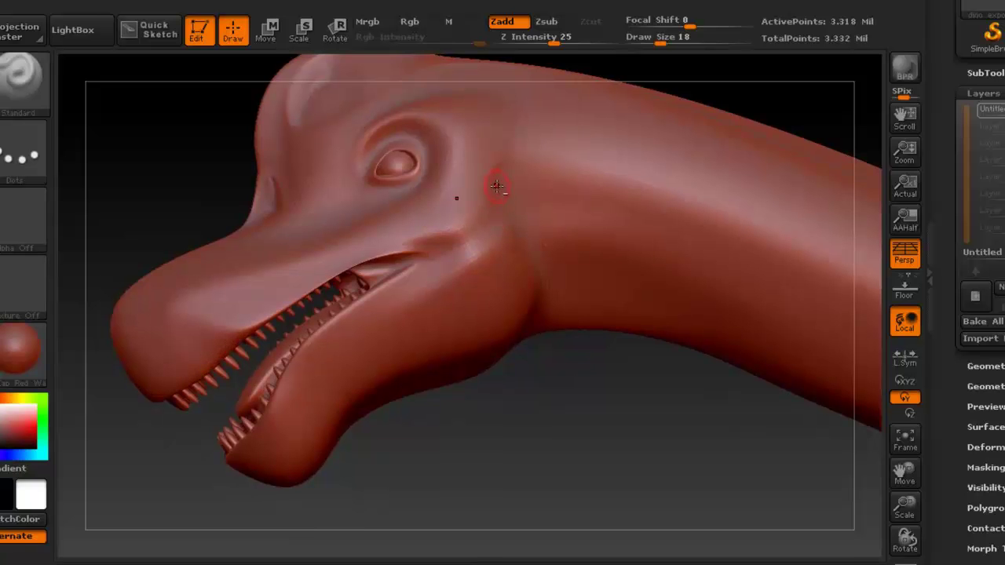
pyautogui.hotkey('ctrl', 'z')
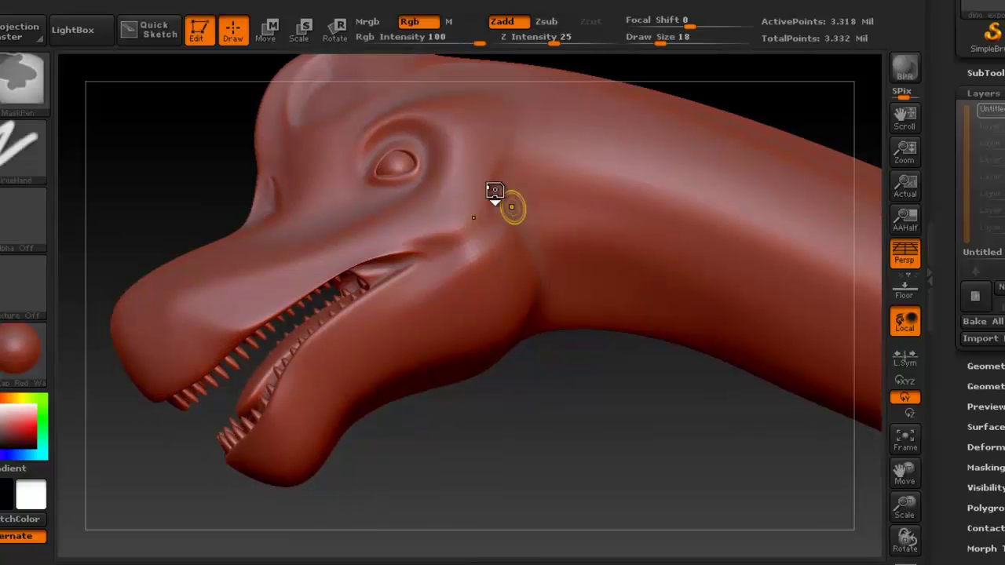
# Set the Standard brush's Z Intensity to 10 and softly sculpt the fold where the back of the jaw meets the neck
pyautogui.rightClick(488, 195)
pyautogui.moveTo(514, 245); pyautogui.dragTo(494, 245)
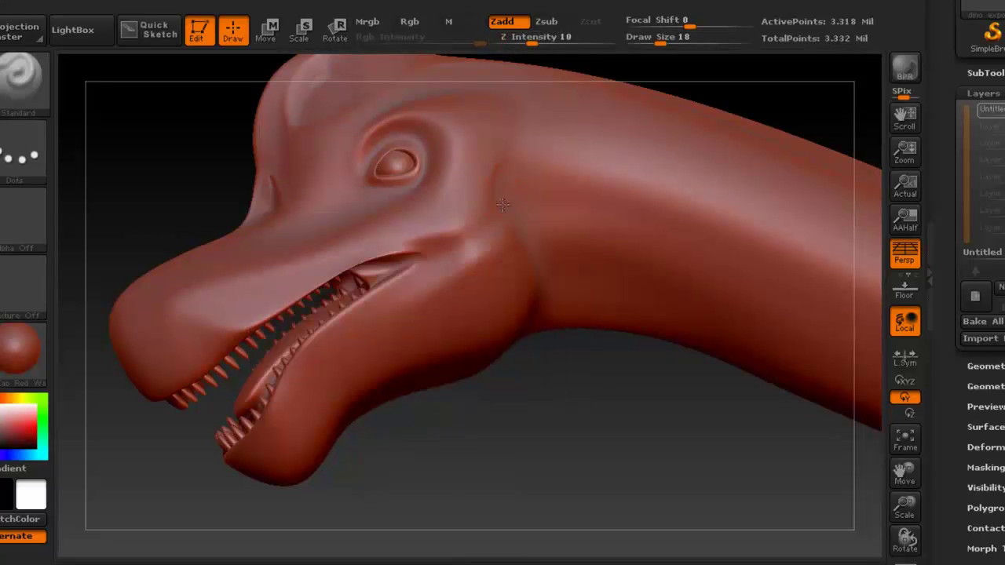
pyautogui.moveTo(514, 194); pyautogui.dragTo(518, 247, button='right')
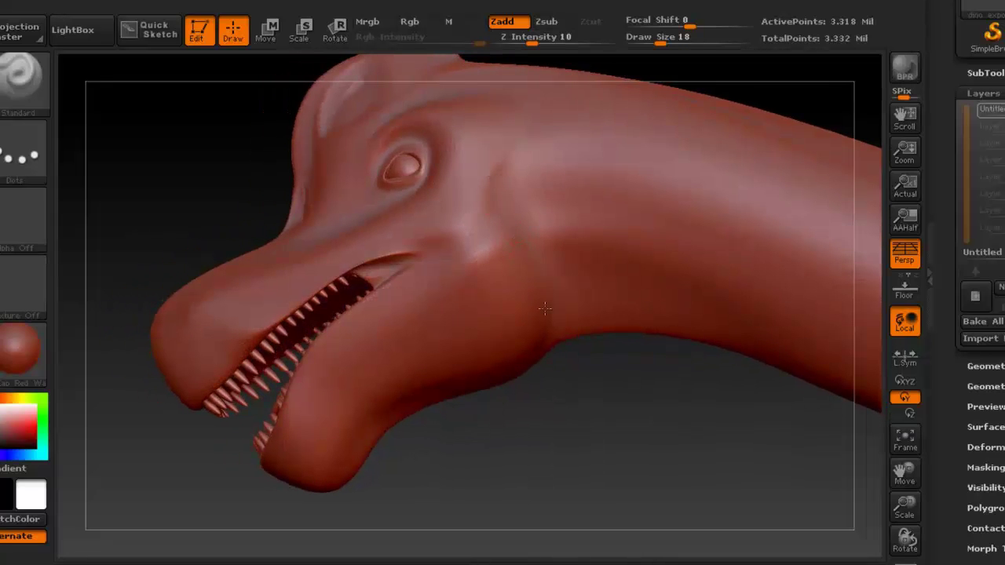
pyautogui.moveTo(487, 219); pyautogui.dragTo(520, 230, button='right')
# Refine the area around the mouth corner with the Standard brush and soften the upper lip edge with the Smooth brush
pyautogui.keyDown('ctrl'); pyautogui.moveTo(384, 252); pyautogui.dragTo(408, 314, button='right'); pyautogui.keyUp('ctrl')
pyautogui.moveTo(408, 235)
pyautogui.mouseDown(button='right')
pyautogui.moveTo(427, 241)
pyautogui.moveTo(369, 273)
pyautogui.mouseUp(button='right')
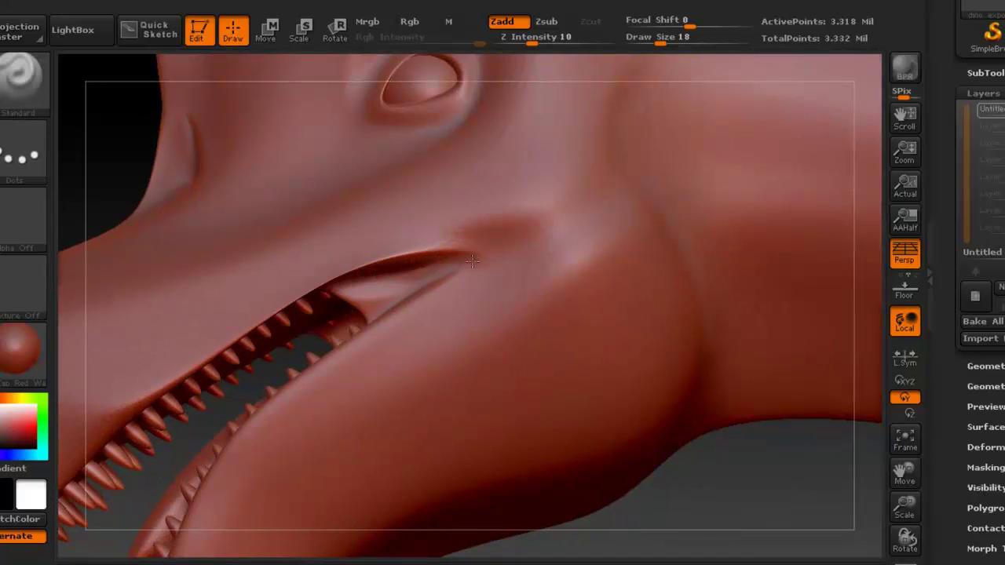
pyautogui.moveTo(408, 222); pyautogui.dragTo(354, 269, button='right')
pyautogui.press('shift')
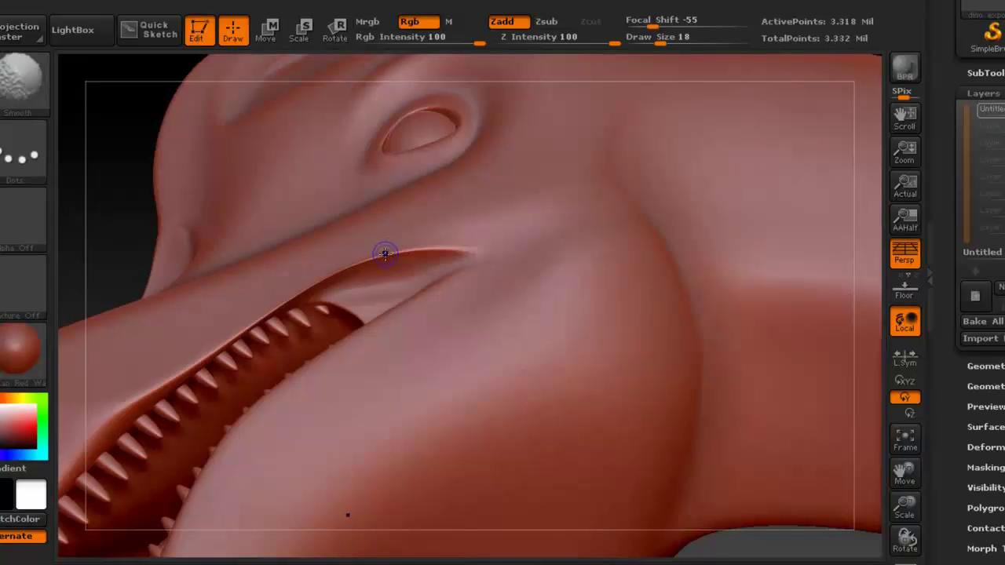
pyautogui.moveTo(383, 225); pyautogui.dragTo(385, 200, button='right')
# Drop the mesh two subdivision levels for smoothing along the upper lip, and restore the highest level
pyautogui.press('shift')
pyautogui.hotkey('shift', 'd')
pyautogui.hotkey('shift', 'd')
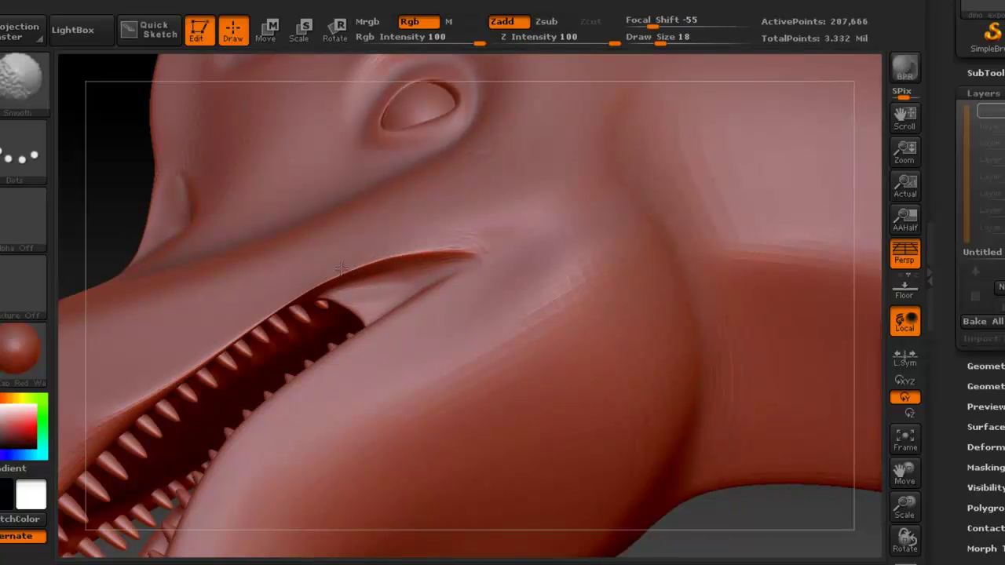
pyautogui.press('d')
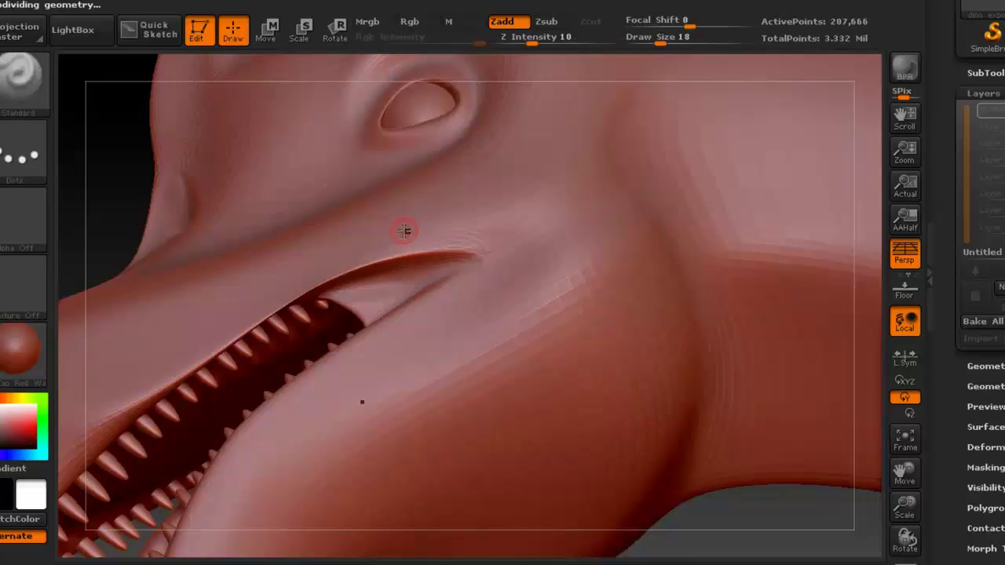
pyautogui.press('d')
# Switch to the Move brush at the dinosaur's eye and set its Draw Size to 34
pyautogui.moveTo(405, 229)
pyautogui.mouseDown(button='right')
pyautogui.moveTo(410, 261)
pyautogui.moveTo(432, 169)
pyautogui.moveTo(423, 284)
pyautogui.moveTo(424, 270)
pyautogui.moveTo(399, 290)
pyautogui.mouseUp(button='right')
pyautogui.moveTo(413, 246)
pyautogui.mouseDown(button='right')
pyautogui.moveTo(447, 264)
pyautogui.moveTo(436, 222)
pyautogui.mouseUp(button='right')
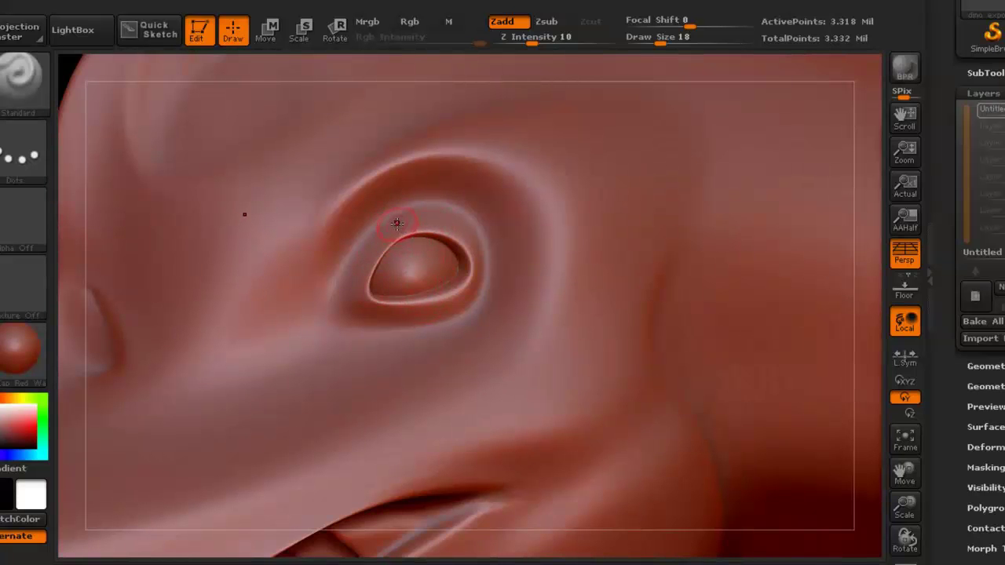
pyautogui.press('b')
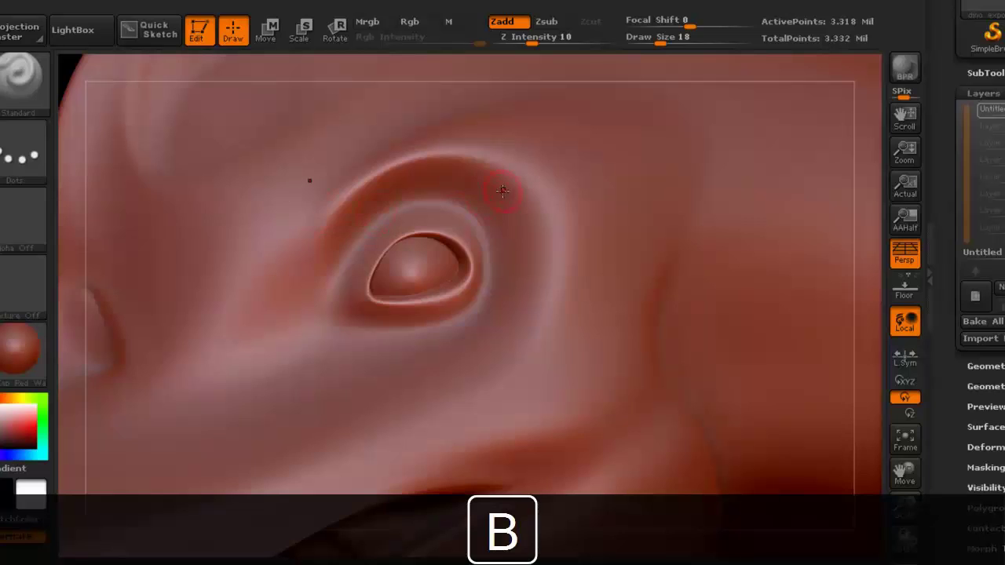
pyautogui.press('b')
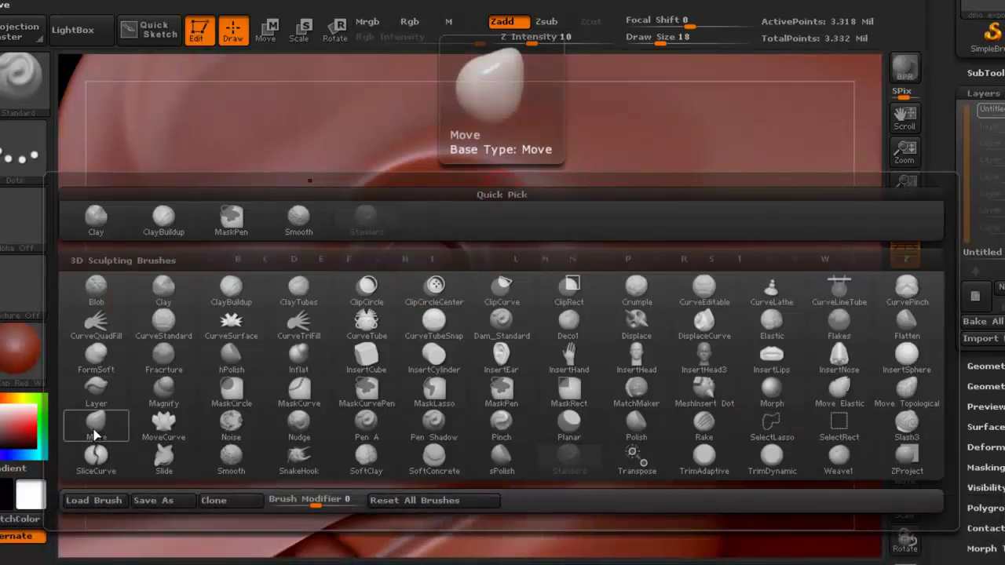
pyautogui.click(95, 434)
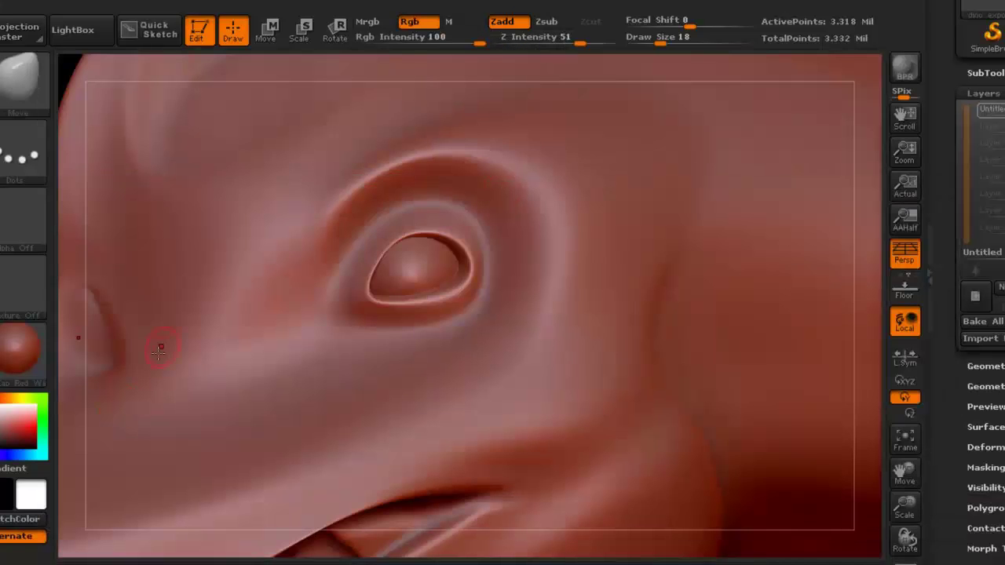
pyautogui.press('s')
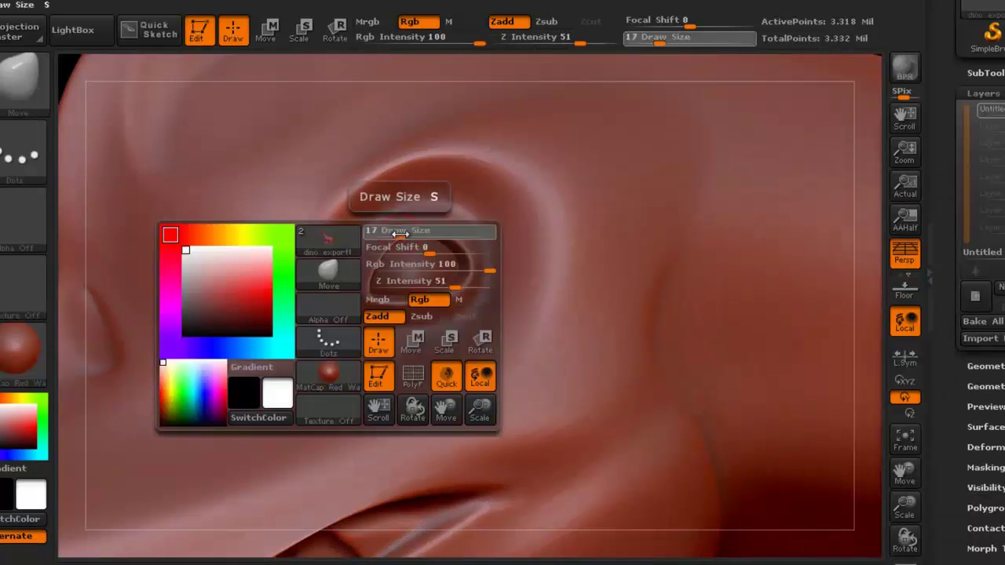
# Try to pull the upper eyelid down over the eyeball with the Move brush, and undo it
pyautogui.moveTo(422, 235)
pyautogui.mouseDown()
pyautogui.moveTo(367, 240)
pyautogui.moveTo(380, 250)
pyautogui.moveTo(369, 236)
pyautogui.moveTo(370, 247)
pyautogui.moveTo(346, 217)
pyautogui.moveTo(409, 269)
pyautogui.moveTo(357, 198)
pyautogui.moveTo(411, 285)
pyautogui.mouseUp()
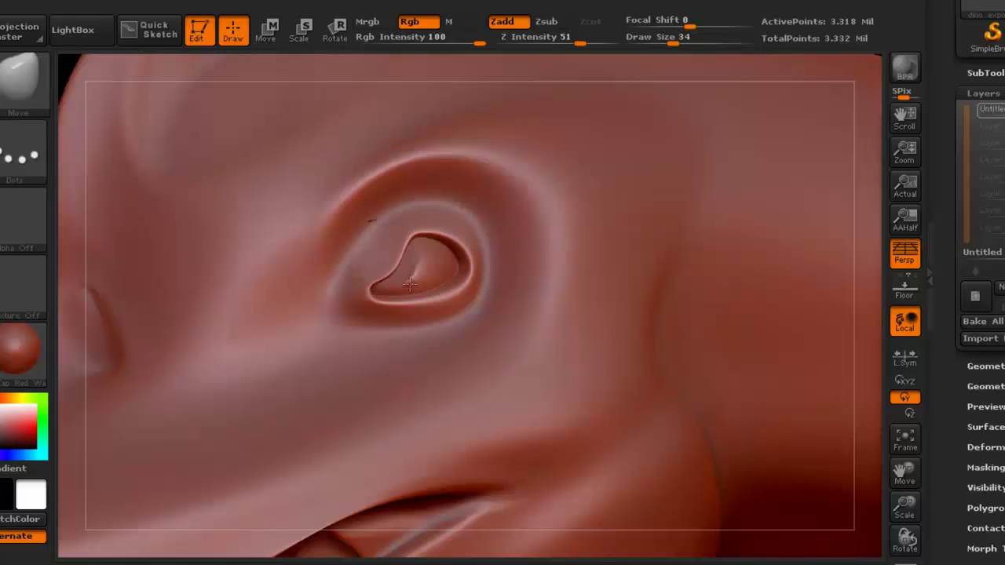
pyautogui.hotkey('ctrl', 'z')
pyautogui.hotkey('ctrl', 'z')
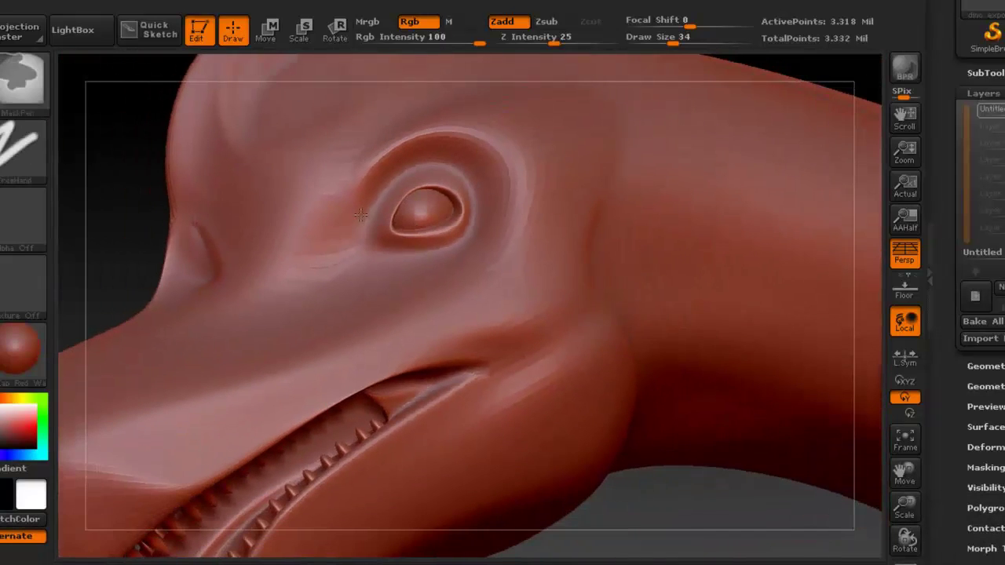
# Hide the rest of the dinosaur so that only the two eyeballs are visible
pyautogui.moveTo(405, 223)
pyautogui.mouseDown(button='right')
pyautogui.moveTo(409, 250)
pyautogui.moveTo(369, 217)
pyautogui.moveTo(387, 220)
pyautogui.moveTo(321, 206)
pyautogui.moveTo(395, 225)
pyautogui.mouseUp(button='right')
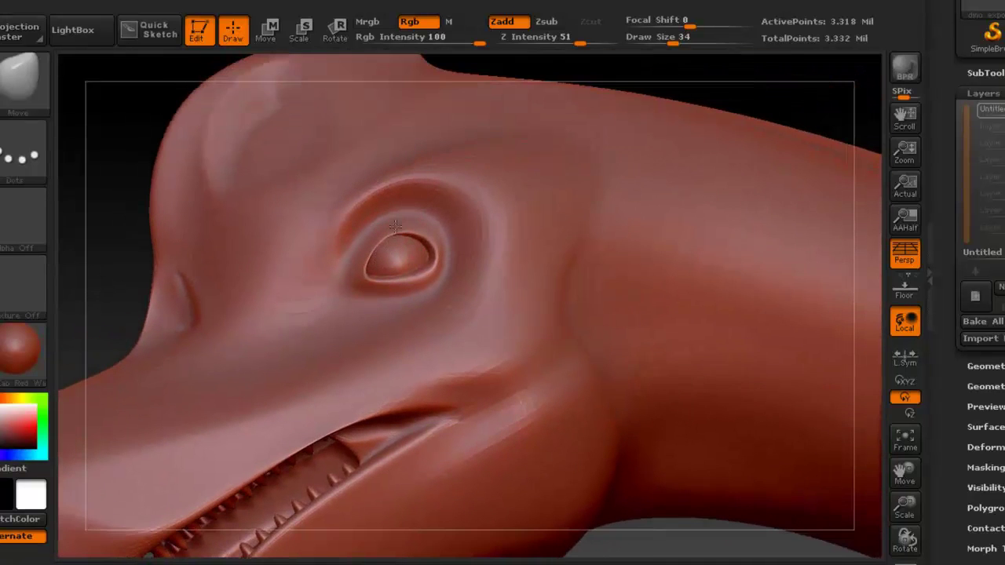
pyautogui.keyDown('ctrl'); pyautogui.moveTo(387, 272); pyautogui.dragTo(433, 281, button='right'); pyautogui.keyUp('ctrl')
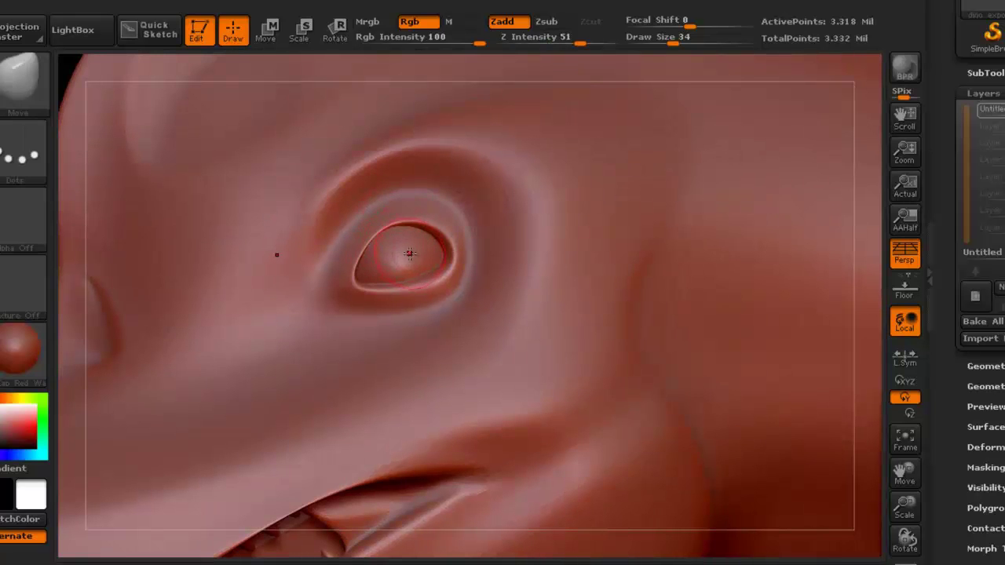
pyautogui.hotkey('ctrl', 'shift')
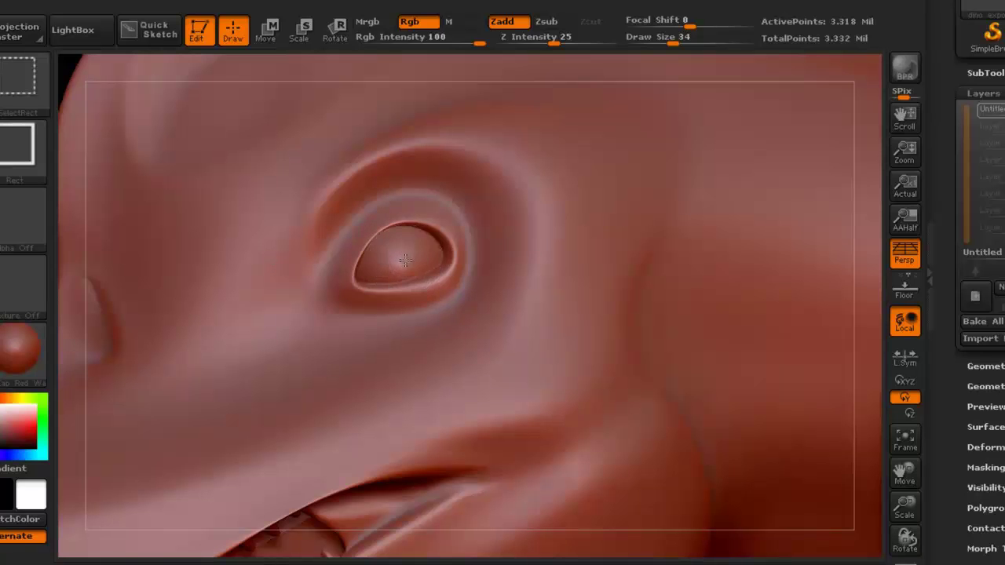
pyautogui.keyDown('ctrl'); pyautogui.keyDown('shift'); pyautogui.click(411, 259); pyautogui.keyUp('shift'); pyautogui.keyUp('ctrl')
pyautogui.moveTo(424, 209)
pyautogui.mouseDown(button='right')
pyautogui.moveTo(478, 240)
pyautogui.moveTo(420, 234)
pyautogui.moveTo(433, 214)
pyautogui.moveTo(440, 218)
pyautogui.moveTo(419, 224)
pyautogui.mouseUp(button='right')
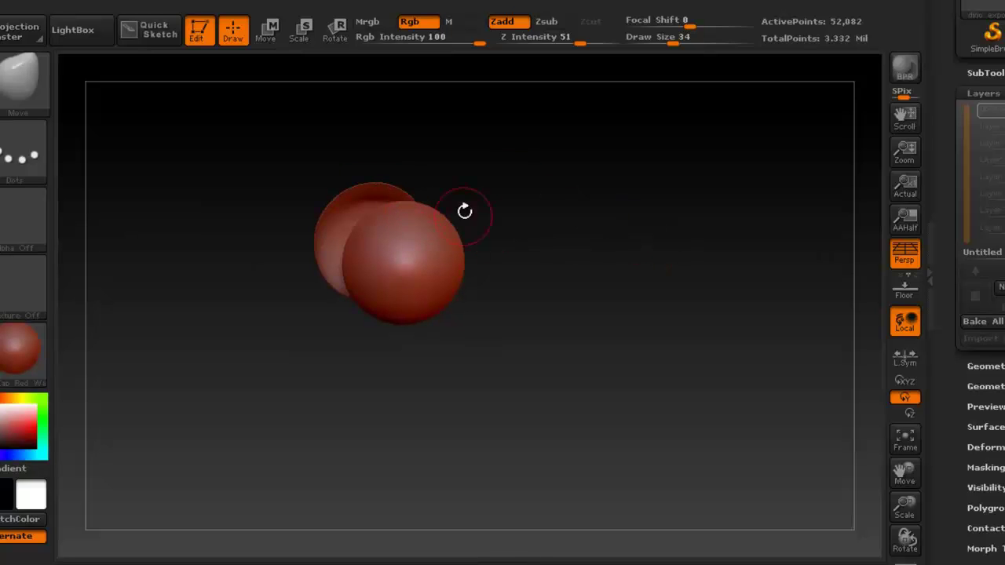
pyautogui.moveTo(395, 228)
pyautogui.mouseDown(button='right')
pyautogui.moveTo(444, 197)
pyautogui.moveTo(413, 220)
pyautogui.mouseUp(button='right')
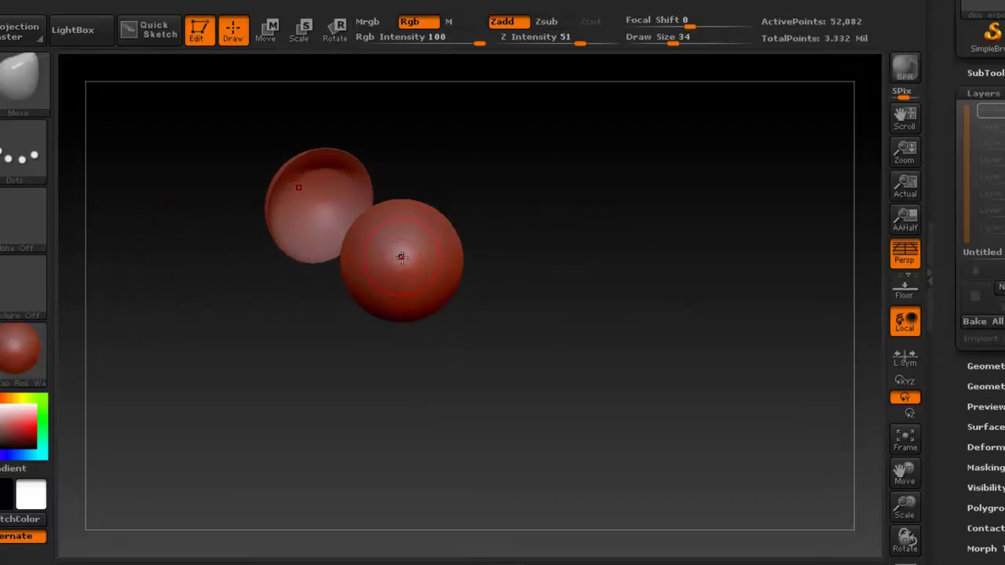
# Try painting mask strokes on the eyeball and pulling the surface around them with the Move brush, undo it all and clear the mask
pyautogui.press('ctrl')
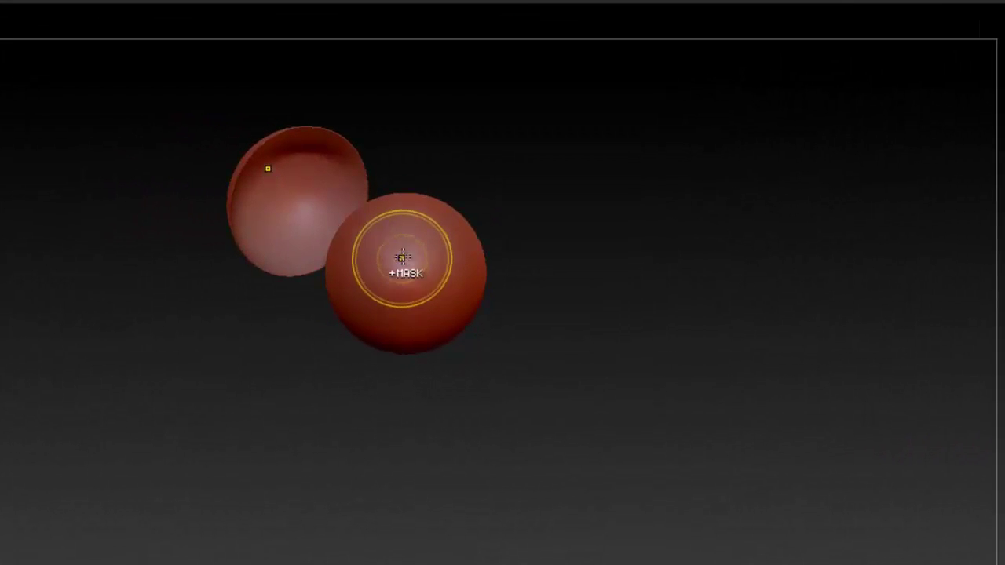
pyautogui.moveTo(402, 257)
pyautogui.keyDown('ctrl'); pyautogui.mouseDown()
pyautogui.moveTo(376, 275)
pyautogui.moveTo(319, 273)
pyautogui.moveTo(336, 313)
pyautogui.moveTo(432, 326)
pyautogui.moveTo(388, 220)
pyautogui.moveTo(332, 312)
pyautogui.moveTo(401, 310)
pyautogui.mouseUp(); pyautogui.keyUp('ctrl')
pyautogui.moveTo(438, 186)
pyautogui.mouseDown()
pyautogui.moveTo(442, 172)
pyautogui.moveTo(415, 168)
pyautogui.moveTo(423, 157)
pyautogui.moveTo(407, 193)
pyautogui.mouseUp()
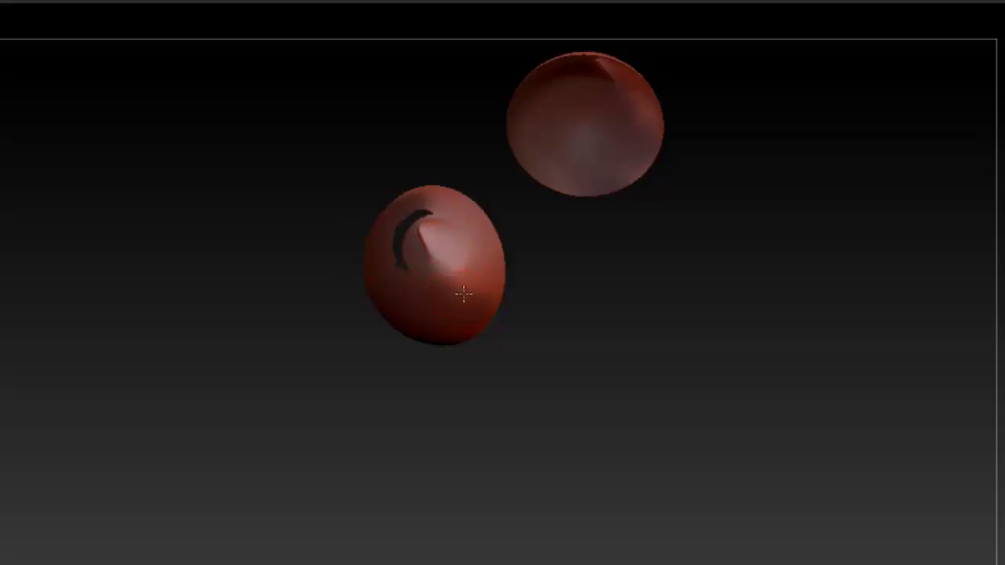
pyautogui.moveTo(463, 295); pyautogui.dragTo(464, 208)
pyautogui.moveTo(440, 246); pyautogui.dragTo(457, 217)
pyautogui.keyDown('ctrl'); pyautogui.moveTo(552, 229); pyautogui.dragTo(566, 241); pyautogui.keyUp('ctrl')
pyautogui.moveTo(480, 190); pyautogui.dragTo(490, 176)
pyautogui.hotkey('ctrl', 'z')
pyautogui.hotkey('ctrl', 'z')
pyautogui.hotkey('ctrl', 'z')
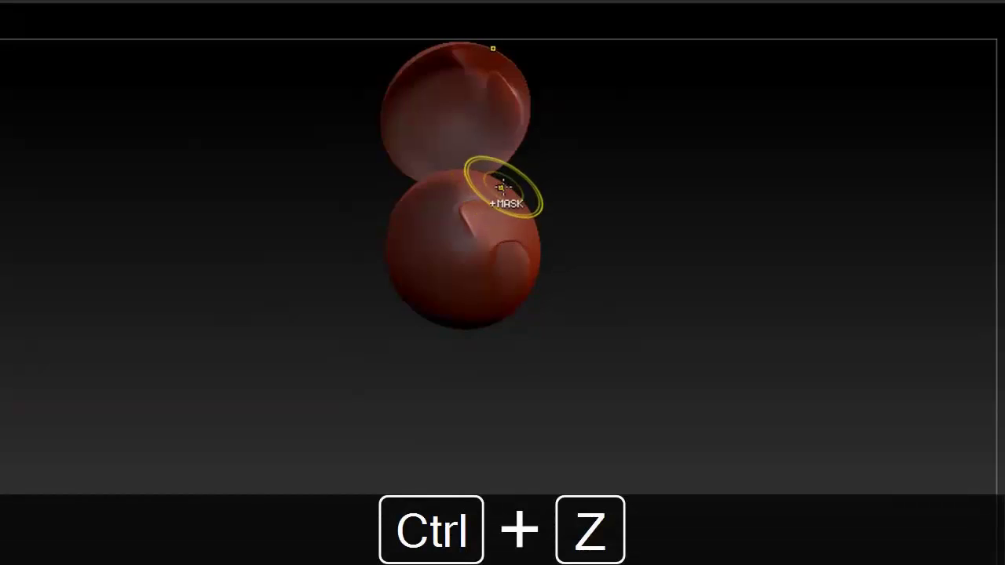
pyautogui.moveTo(491, 197)
pyautogui.mouseDown(button='right')
pyautogui.moveTo(498, 203)
pyautogui.moveTo(482, 189)
pyautogui.mouseUp(button='right')
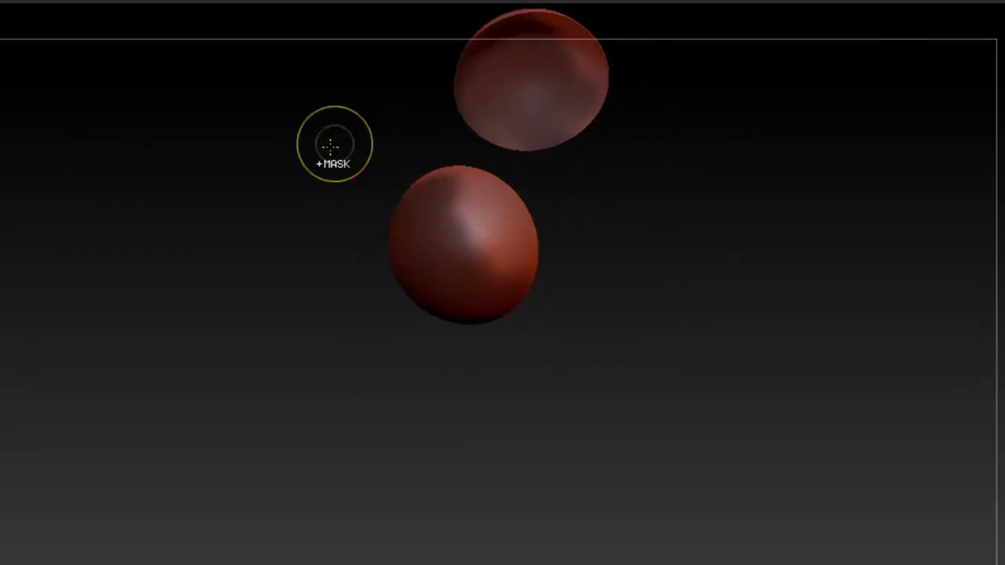
pyautogui.moveTo(209, 112)
pyautogui.keyDown('ctrl'); pyautogui.mouseDown()
pyautogui.moveTo(284, 155)
pyautogui.moveTo(289, 172)
pyautogui.mouseUp(); pyautogui.keyUp('ctrl')
# Apply a full mask to the two isolated eyeballs
pyautogui.moveTo(301, 136)
pyautogui.mouseDown(button='right')
pyautogui.moveTo(435, 175)
pyautogui.moveTo(397, 177)
pyautogui.moveTo(408, 144)
pyautogui.moveTo(467, 225)
pyautogui.moveTo(487, 222)
pyautogui.moveTo(459, 206)
pyautogui.mouseUp(button='right')
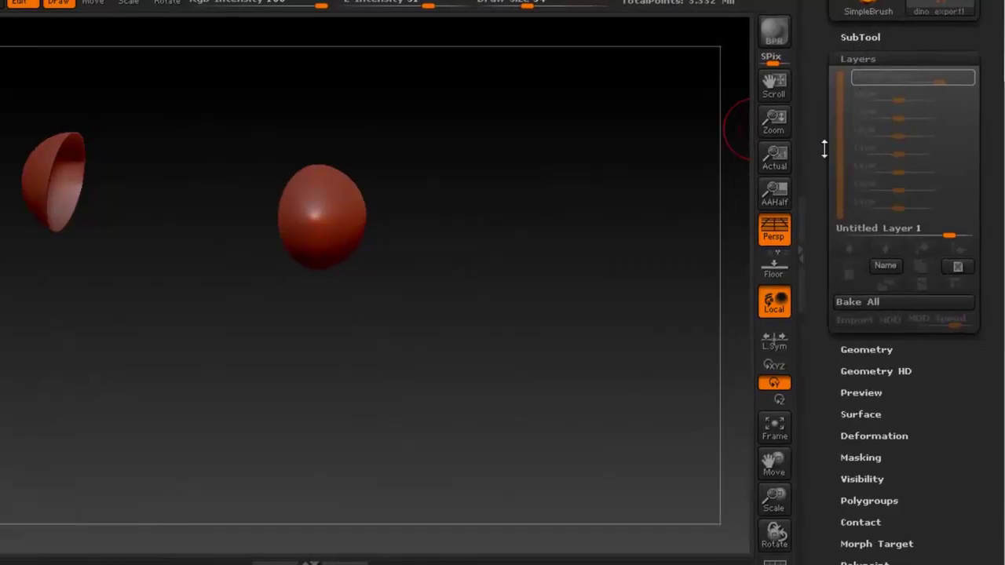
pyautogui.moveTo(941, 418); pyautogui.dragTo(953, 292)
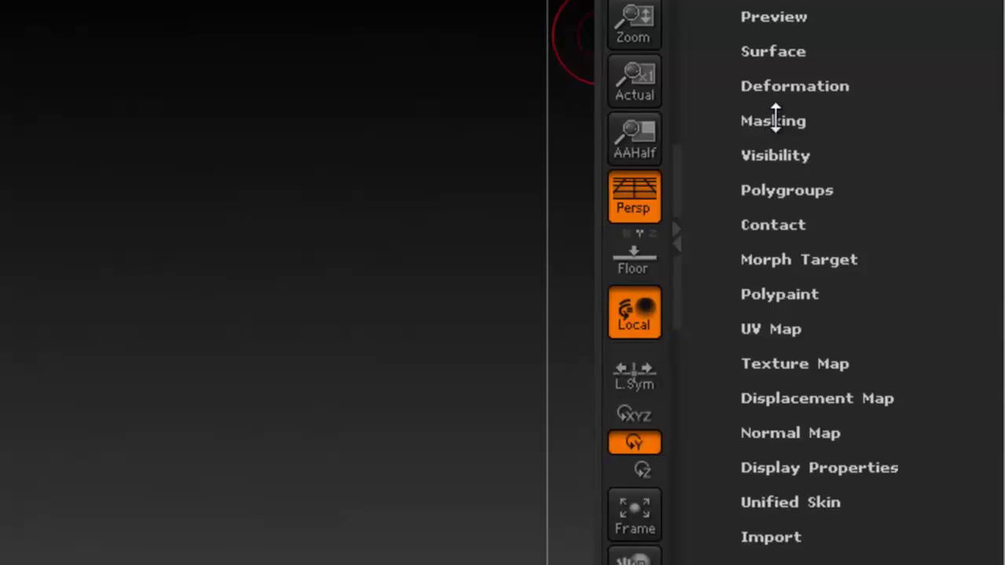
pyautogui.click(774, 120)
pyautogui.moveTo(980, 172); pyautogui.dragTo(1001, 66)
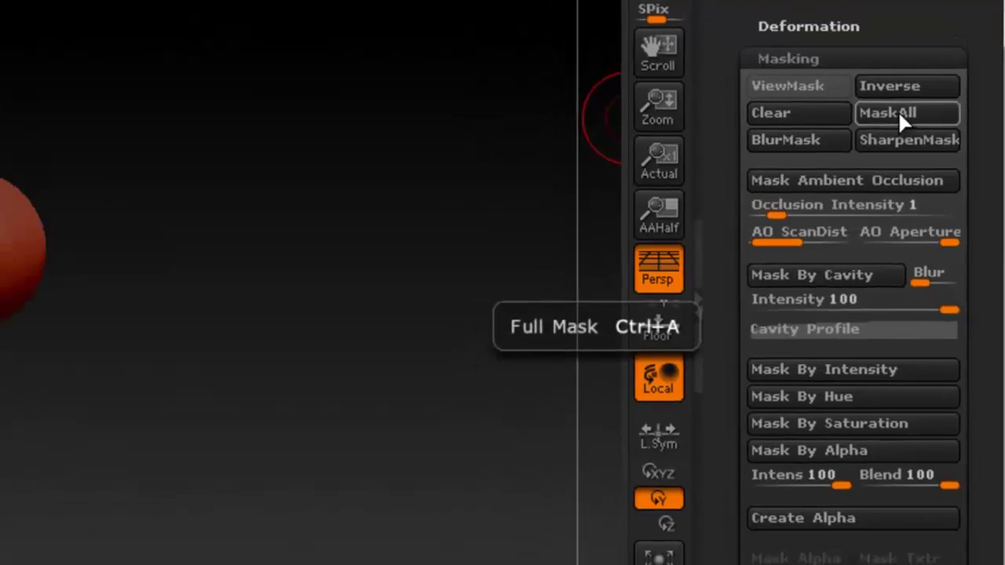
pyautogui.click(901, 114)
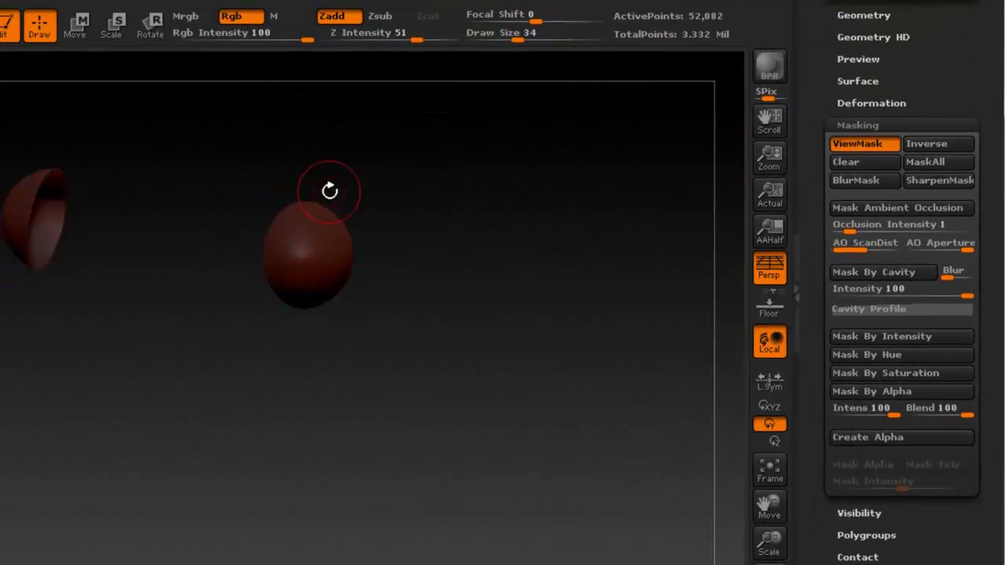
# Unhide the rest of the dinosaur and check the masked eyeball within its eyelids up close
pyautogui.moveTo(330, 190); pyautogui.dragTo(125, 200)
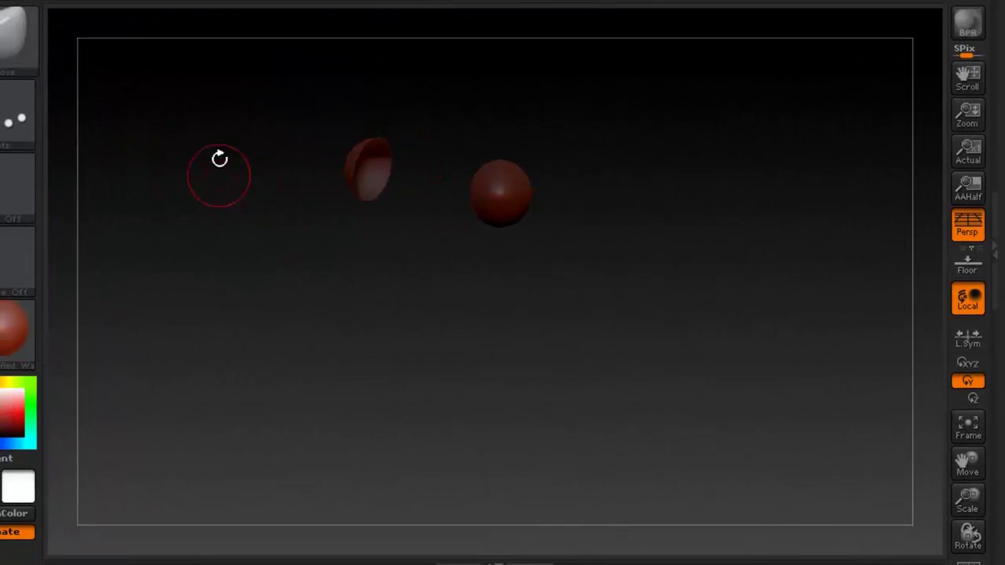
pyautogui.press('ctrl')
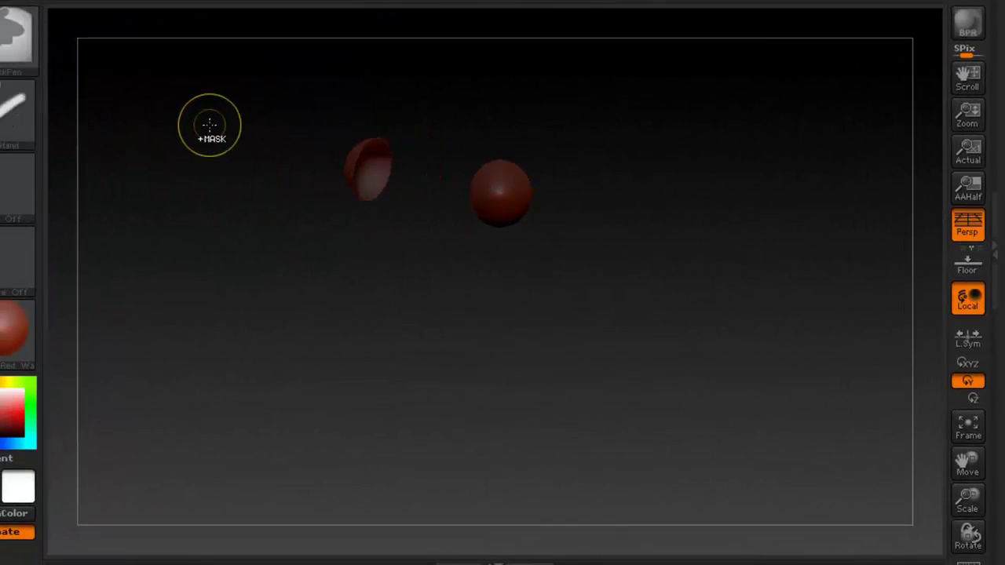
pyautogui.hotkey('ctrl', 'shift')
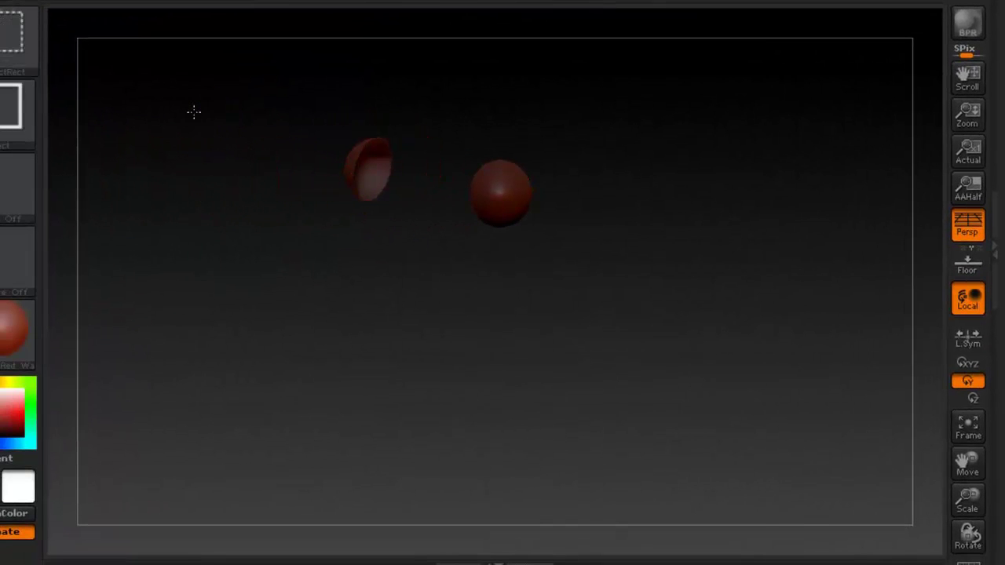
pyautogui.keyDown('ctrl'); pyautogui.keyDown('shift'); pyautogui.click(217, 113); pyautogui.keyUp('shift'); pyautogui.keyUp('ctrl')
pyautogui.moveTo(212, 192)
pyautogui.mouseDown()
pyautogui.moveTo(399, 186)
pyautogui.moveTo(227, 184)
pyautogui.moveTo(235, 173)
pyautogui.moveTo(196, 168)
pyautogui.mouseUp()
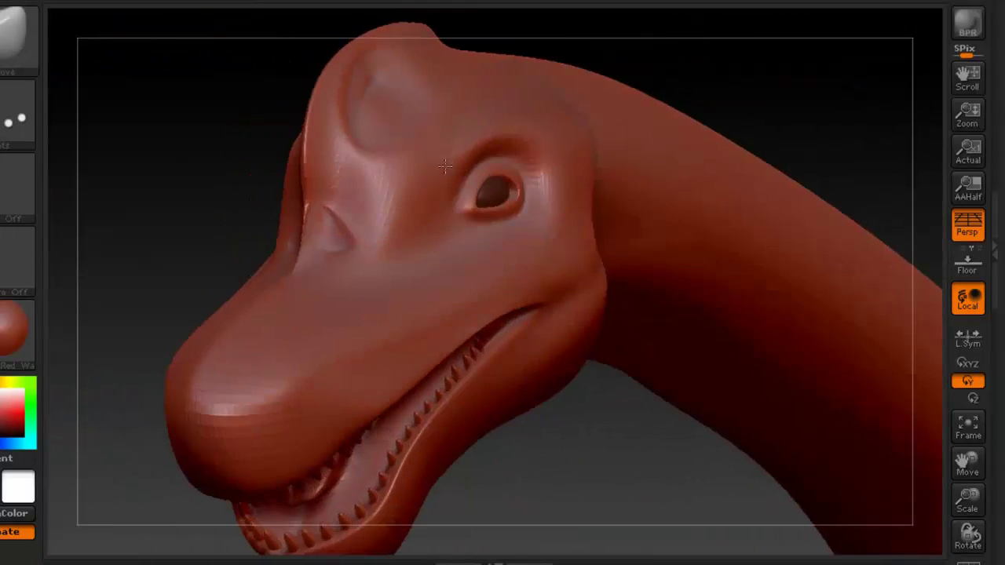
pyautogui.moveTo(445, 167); pyautogui.dragTo(473, 162, button='right')
pyautogui.moveTo(534, 173)
pyautogui.keyDown('ctrl'); pyautogui.mouseDown(button='right')
pyautogui.moveTo(583, 202)
pyautogui.moveTo(581, 282)
pyautogui.mouseUp(button='right'); pyautogui.keyUp('ctrl')
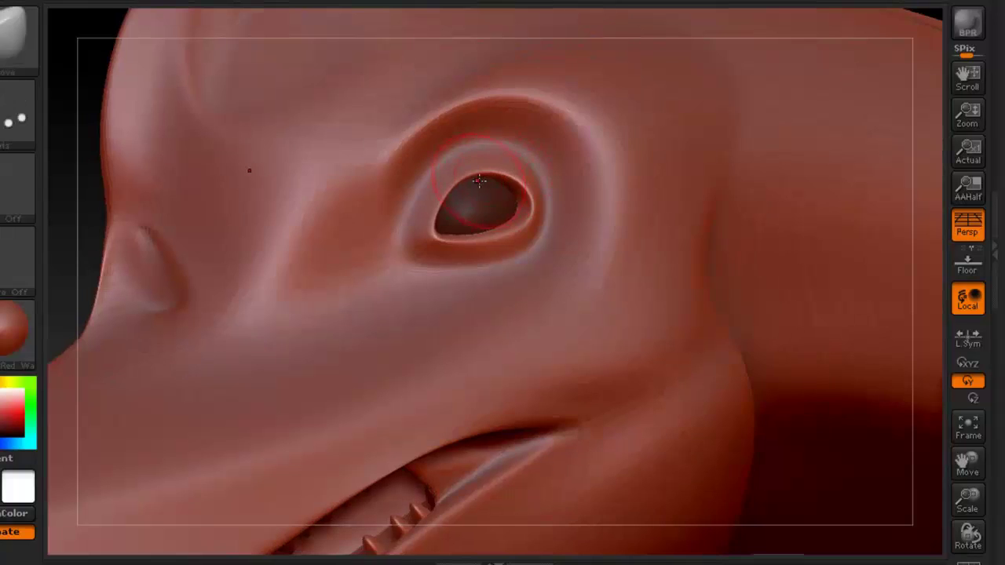
pyautogui.moveTo(479, 181); pyautogui.dragTo(433, 176, button='right')
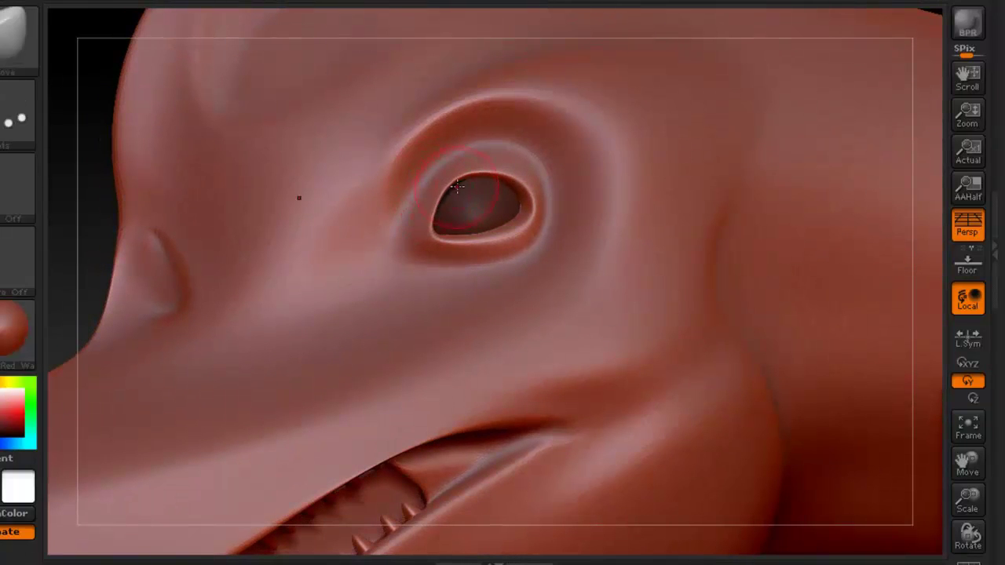
pyautogui.press('ctrl')
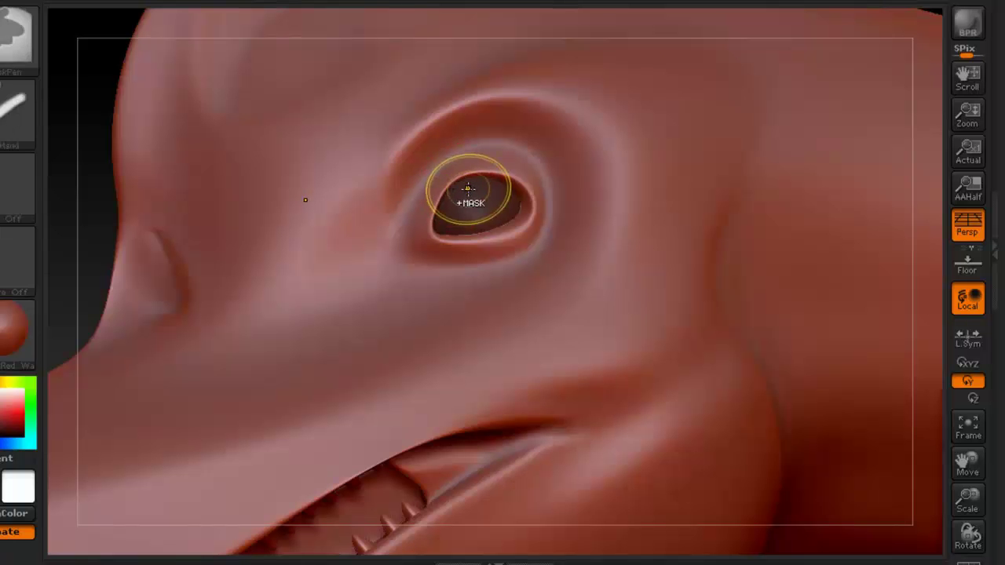
# Isolate the upper and lower teeth by hiding the rest of the dinosaur
pyautogui.keyDown('ctrl'); pyautogui.moveTo(480, 187); pyautogui.dragTo(502, 47, button='right'); pyautogui.keyUp('ctrl')
pyautogui.moveTo(440, 227); pyautogui.dragTo(412, 228, button='right')
pyautogui.keyDown('ctrl'); pyautogui.moveTo(388, 289); pyautogui.dragTo(406, 266, button='right'); pyautogui.keyUp('ctrl')
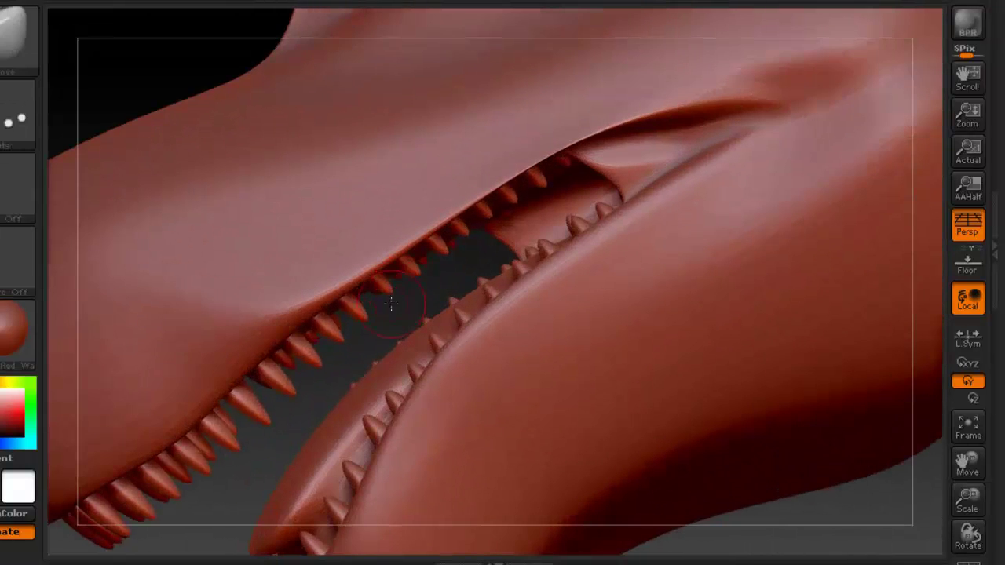
pyautogui.hotkey('ctrl', 'shift')
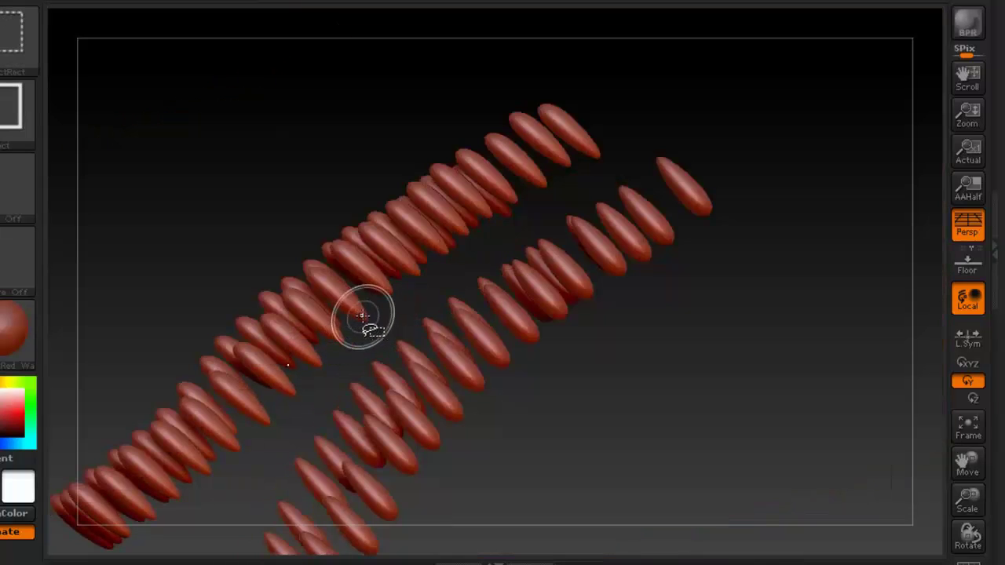
pyautogui.keyDown('ctrl'); pyautogui.keyDown('shift'); pyautogui.click(355, 314); pyautogui.keyUp('shift'); pyautogui.keyUp('ctrl')
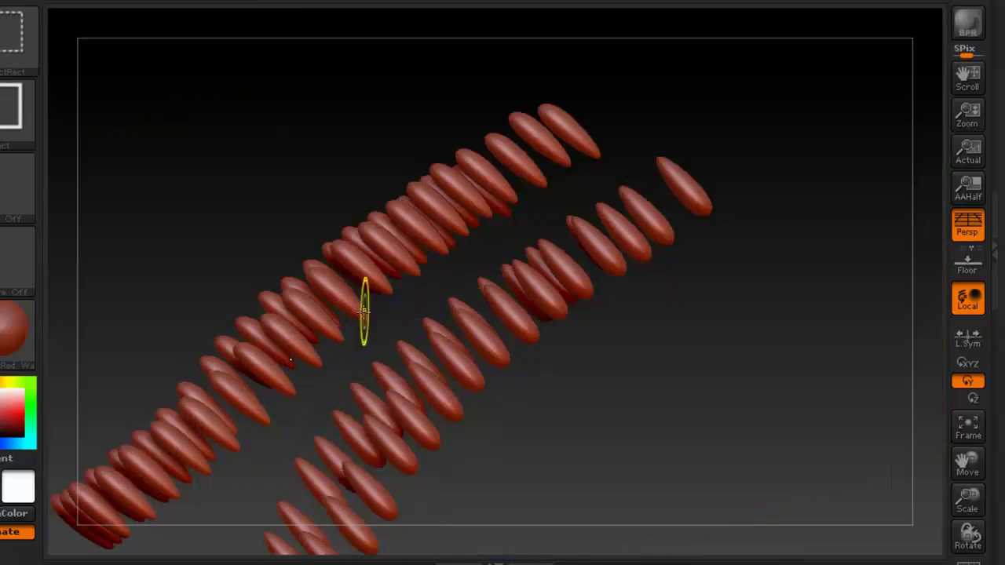
# Apply a full mask to the isolated teeth and make the whole dinosaur visible again
pyautogui.keyDown('alt'); pyautogui.moveTo(423, 281); pyautogui.dragTo(489, 208, button='right'); pyautogui.keyUp('alt')
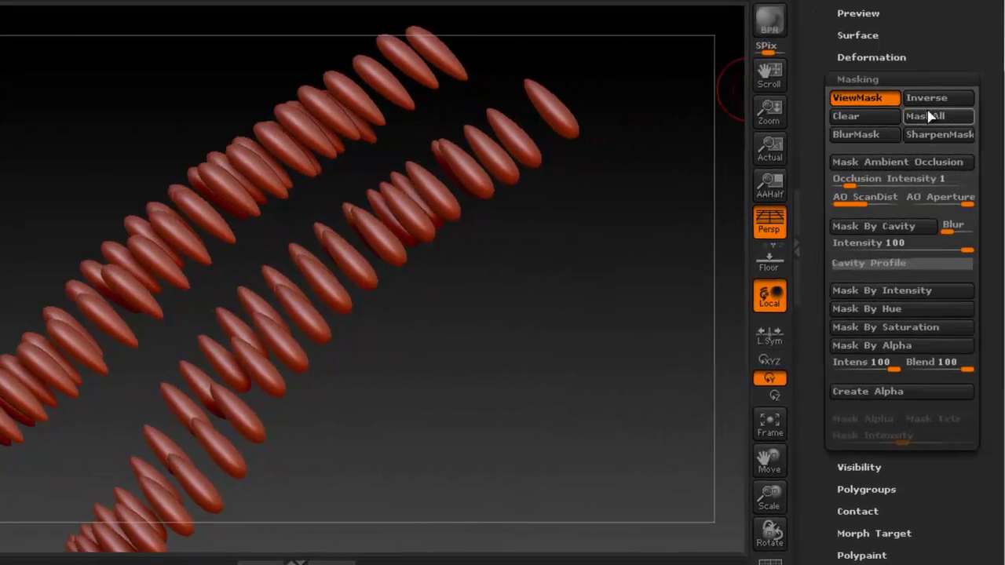
pyautogui.click(926, 116)
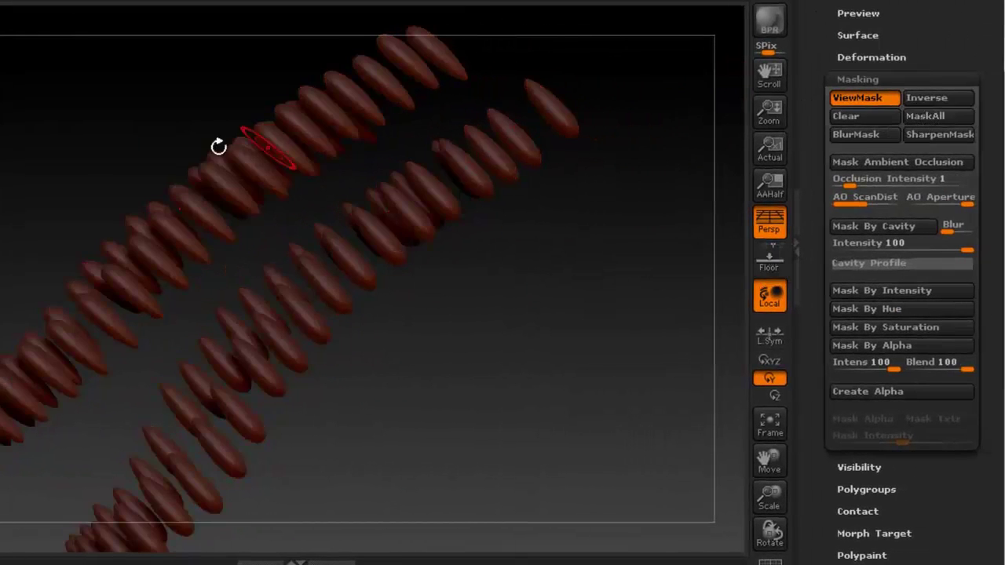
pyautogui.keyDown('alt'); pyautogui.moveTo(256, 171); pyautogui.dragTo(126, 168); pyautogui.keyUp('alt')
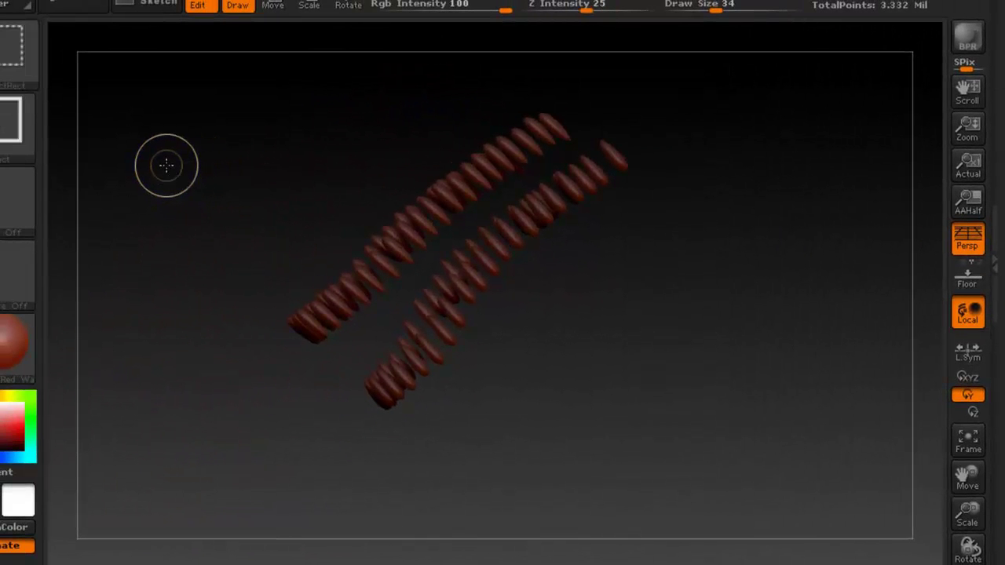
pyautogui.keyDown('ctrl'); pyautogui.keyDown('shift'); pyautogui.click(215, 157); pyautogui.keyUp('shift'); pyautogui.keyUp('ctrl')
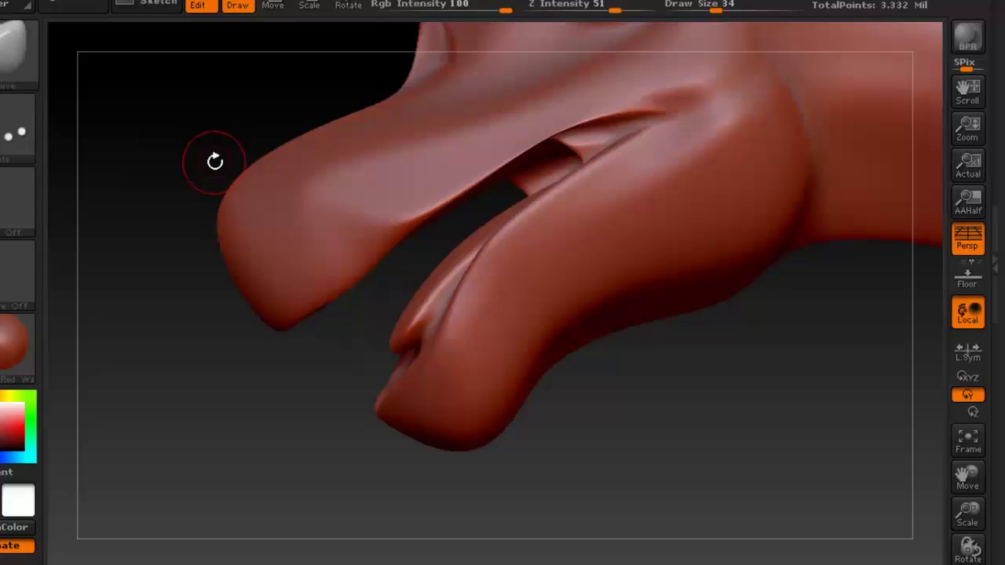
pyautogui.keyDown('ctrl'); pyautogui.keyDown('shift'); pyautogui.click(166, 157); pyautogui.keyUp('shift'); pyautogui.keyUp('ctrl')
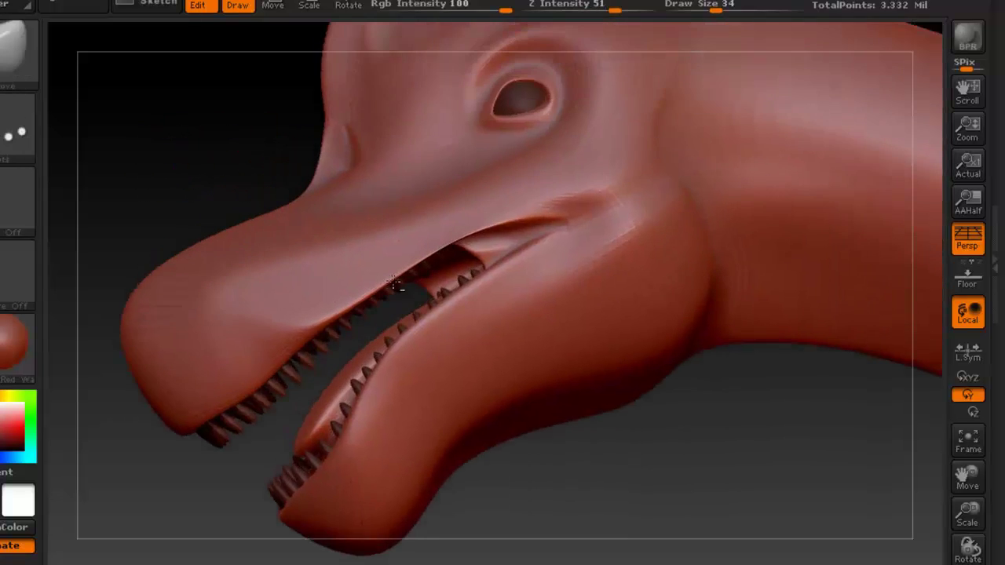
# Reshape the upper lip edge near the mouth corner with the Move brush at draw size 50, checking it from several angles
pyautogui.moveTo(396, 285); pyautogui.dragTo(494, 220)
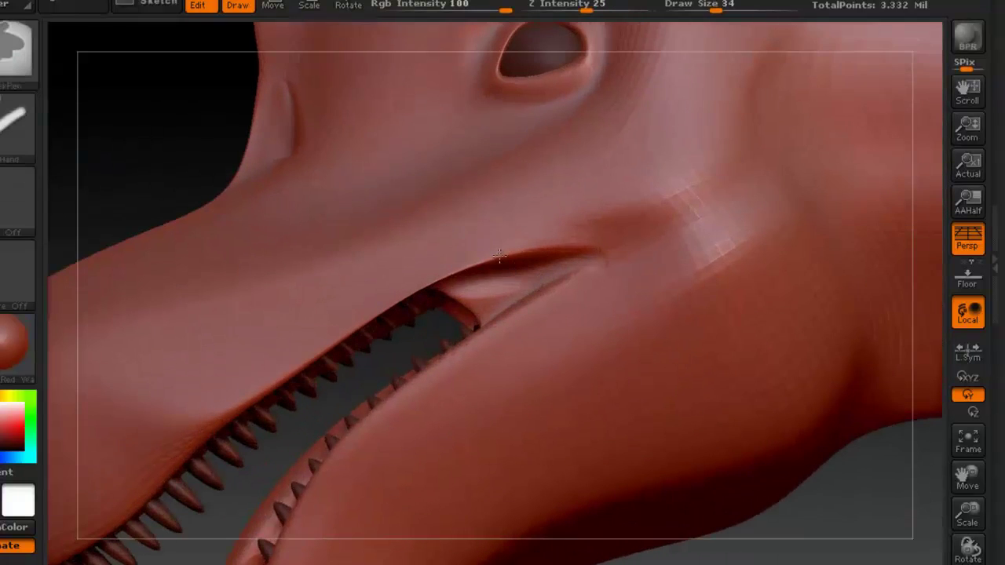
pyautogui.press('space')
pyautogui.moveTo(469, 237); pyautogui.dragTo(489, 240)
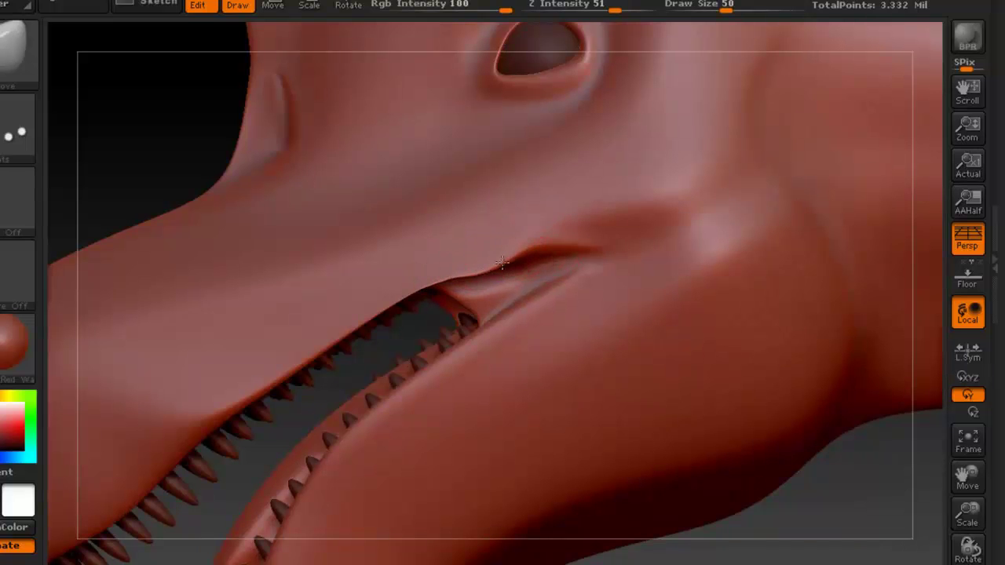
pyautogui.keyDown('alt'); pyautogui.moveTo(377, 291); pyautogui.dragTo(461, 212, button='right'); pyautogui.keyUp('alt')
pyautogui.moveTo(304, 334); pyautogui.dragTo(314, 276, button='right')
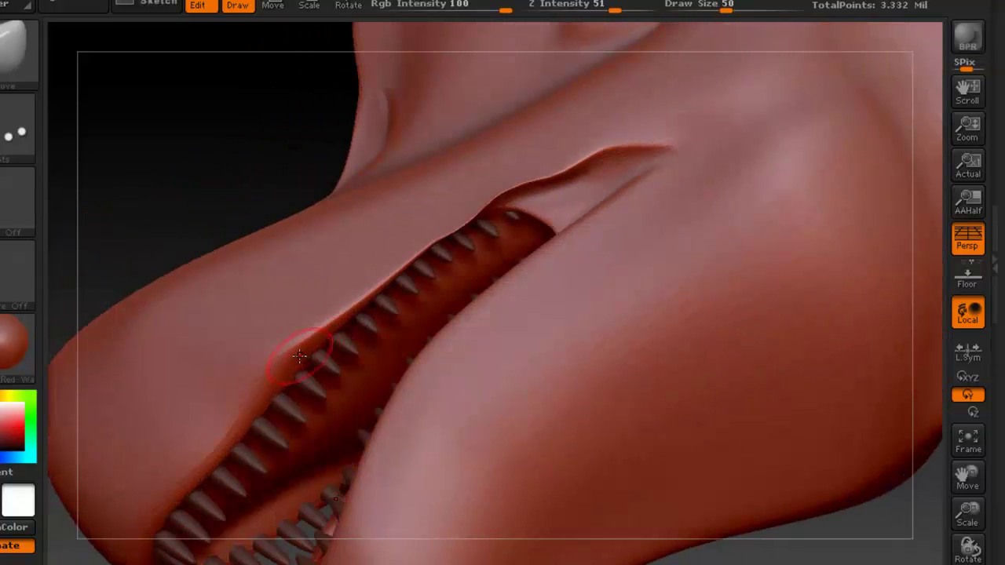
pyautogui.moveTo(484, 219); pyautogui.dragTo(481, 292, button='right')
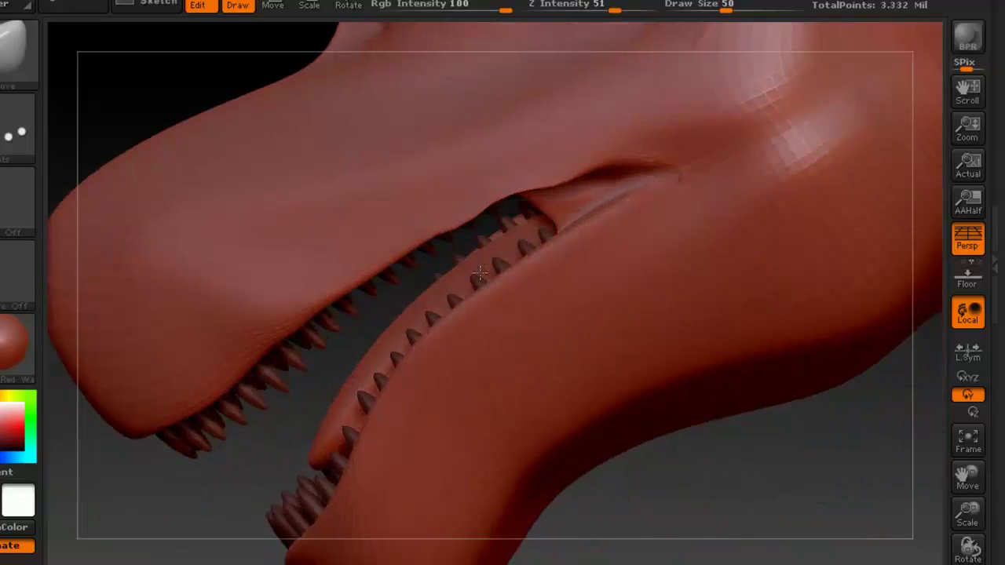
pyautogui.keyDown('alt'); pyautogui.moveTo(576, 166); pyautogui.dragTo(439, 300, button='right'); pyautogui.keyUp('alt')
pyautogui.moveTo(494, 227)
pyautogui.mouseDown(button='right')
pyautogui.moveTo(520, 198)
pyautogui.moveTo(474, 205)
pyautogui.mouseUp(button='right')
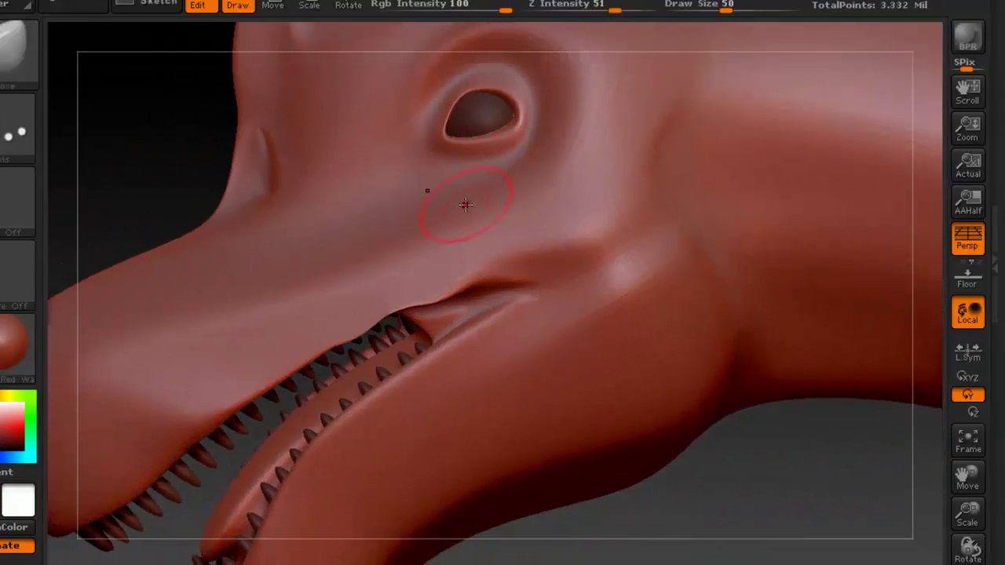
pyautogui.moveTo(409, 195); pyautogui.dragTo(411, 223, button='right')
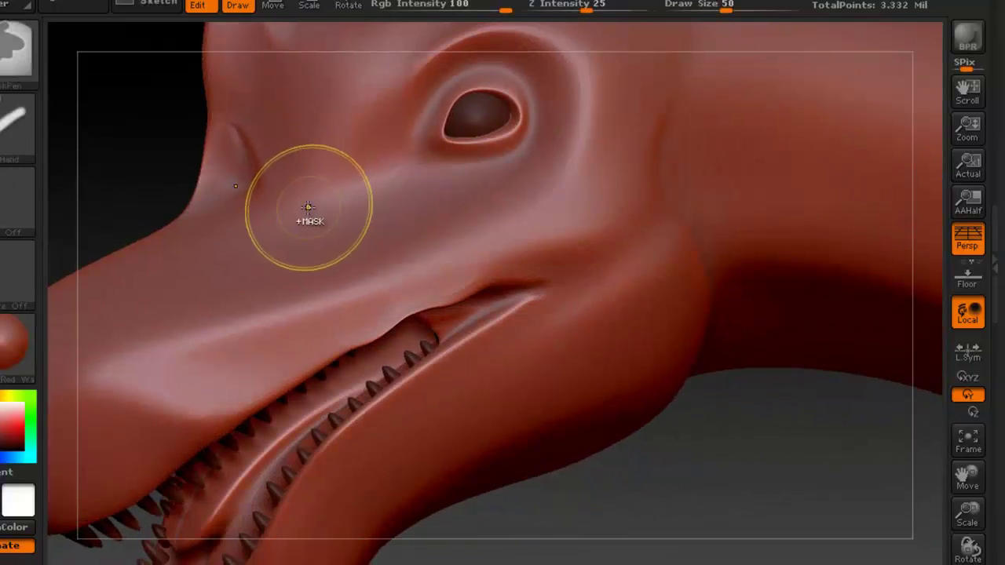
# Mask a round spot between the nostril and the eye and sculpt around it with the Standard brush at draw size 21
pyautogui.keyDown('ctrl'); pyautogui.moveTo(310, 208); pyautogui.dragTo(290, 234); pyautogui.keyUp('ctrl')
pyautogui.press('space')
pyautogui.press('b')
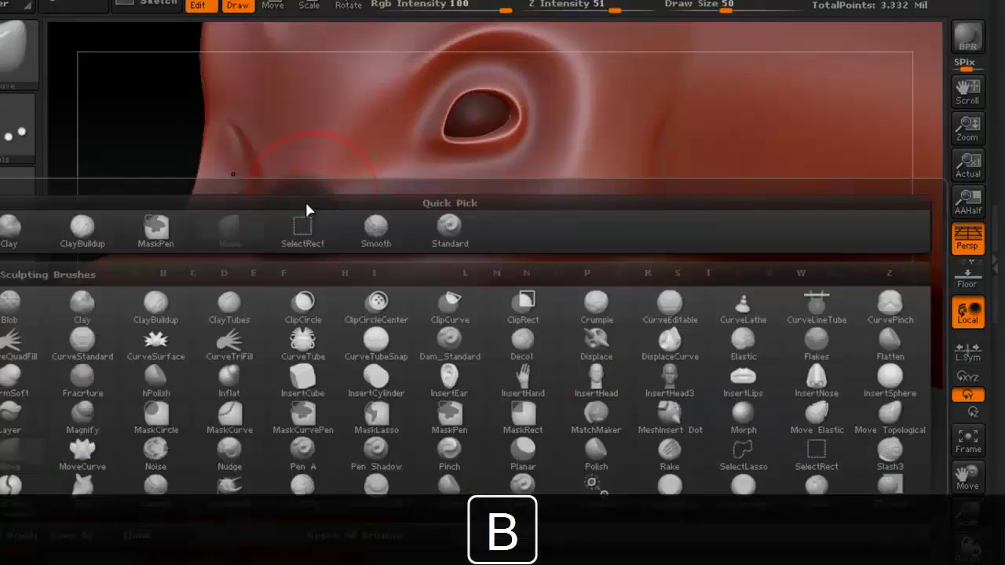
pyautogui.click(449, 235)
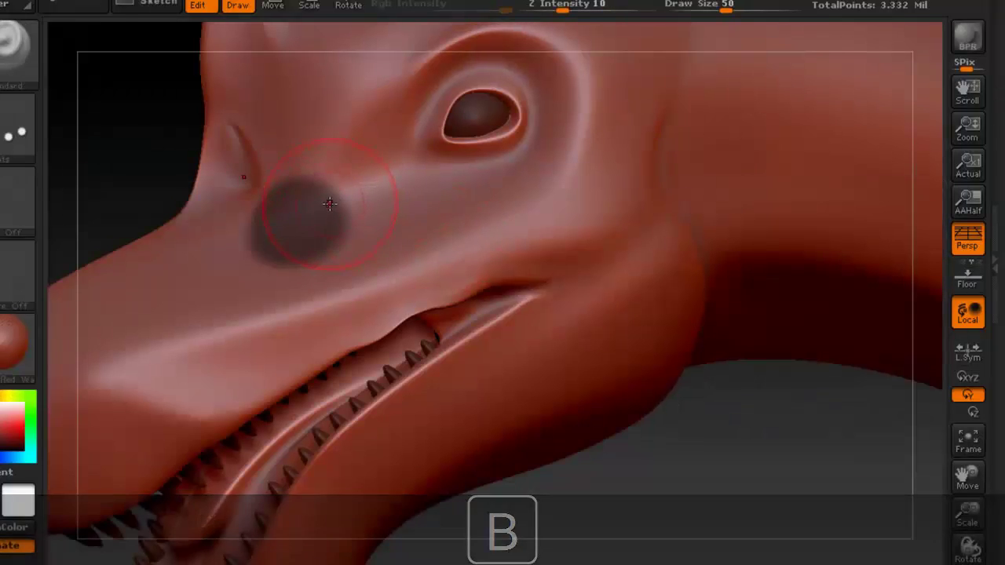
pyautogui.press('space')
pyautogui.moveTo(342, 211); pyautogui.dragTo(314, 208)
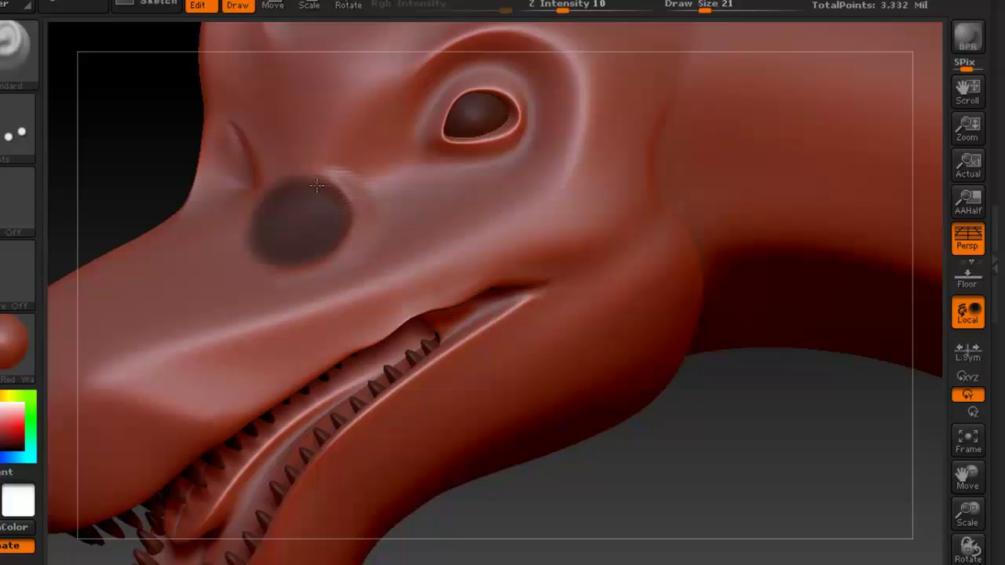
# Clear all masks from the head, look at the sculpted spot, and undo the mask clearing
pyautogui.press('ctrl')
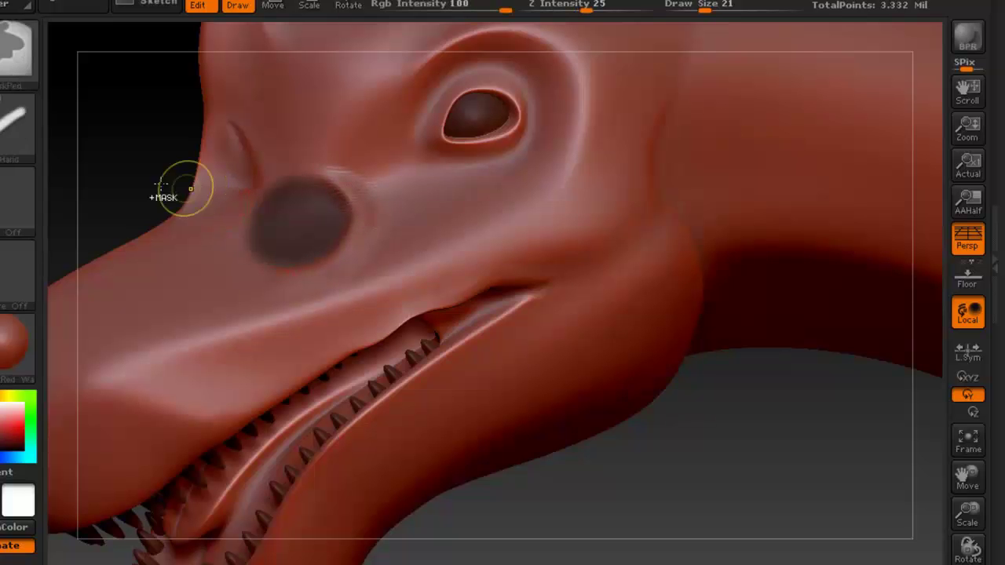
pyautogui.keyDown('ctrl'); pyautogui.moveTo(152, 165); pyautogui.dragTo(165, 178); pyautogui.keyUp('ctrl')
pyautogui.moveTo(325, 227)
pyautogui.mouseDown(button='right')
pyautogui.moveTo(440, 224)
pyautogui.moveTo(305, 210)
pyautogui.moveTo(388, 226)
pyautogui.mouseUp(button='right')
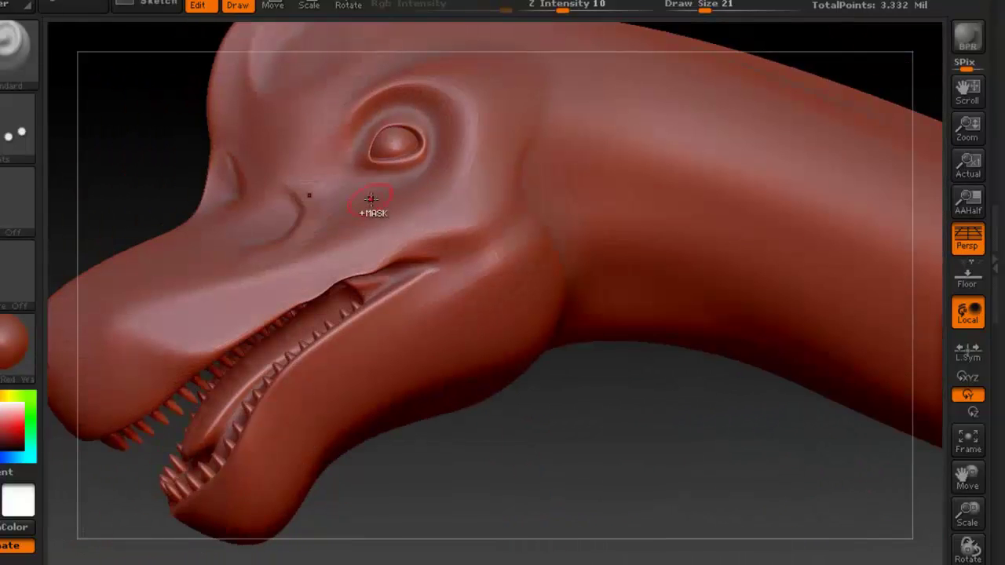
pyautogui.hotkey('ctrl', 'z')
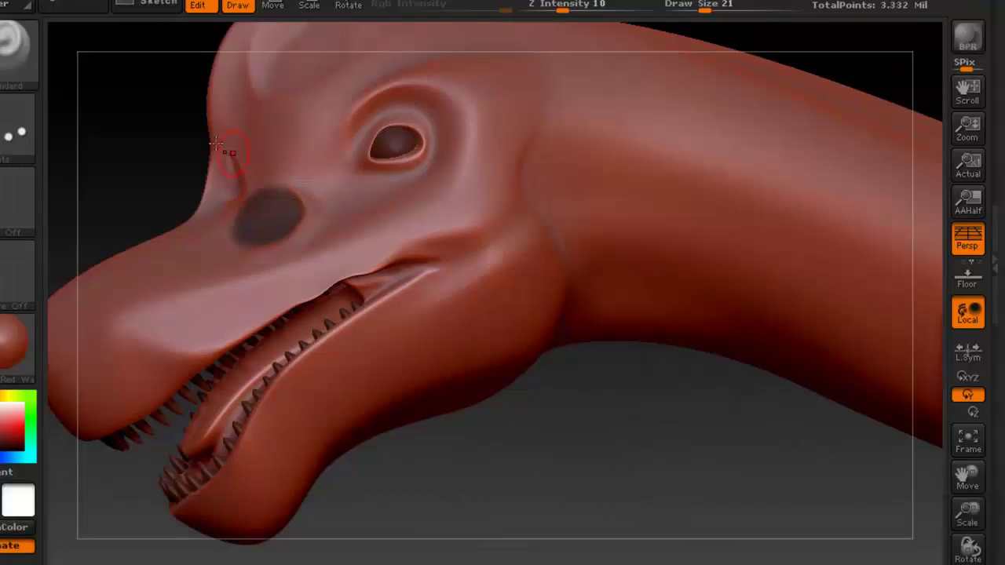
# Clear the mask from the snout spot, eyeballs and teeth and review the head and neck
pyautogui.keyDown('alt'); pyautogui.moveTo(163, 132); pyautogui.dragTo(254, 190); pyautogui.keyUp('alt')
pyautogui.keyDown('alt'); pyautogui.moveTo(573, 223); pyautogui.dragTo(387, 144, button='right'); pyautogui.keyUp('alt')
pyautogui.keyDown('alt'); pyautogui.moveTo(539, 139); pyautogui.dragTo(390, 193, button='right'); pyautogui.keyUp('alt')
pyautogui.moveTo(491, 215); pyautogui.dragTo(401, 221, button='right')
pyautogui.keyDown('alt'); pyautogui.moveTo(542, 236); pyautogui.dragTo(494, 190, button='right'); pyautogui.keyUp('alt')
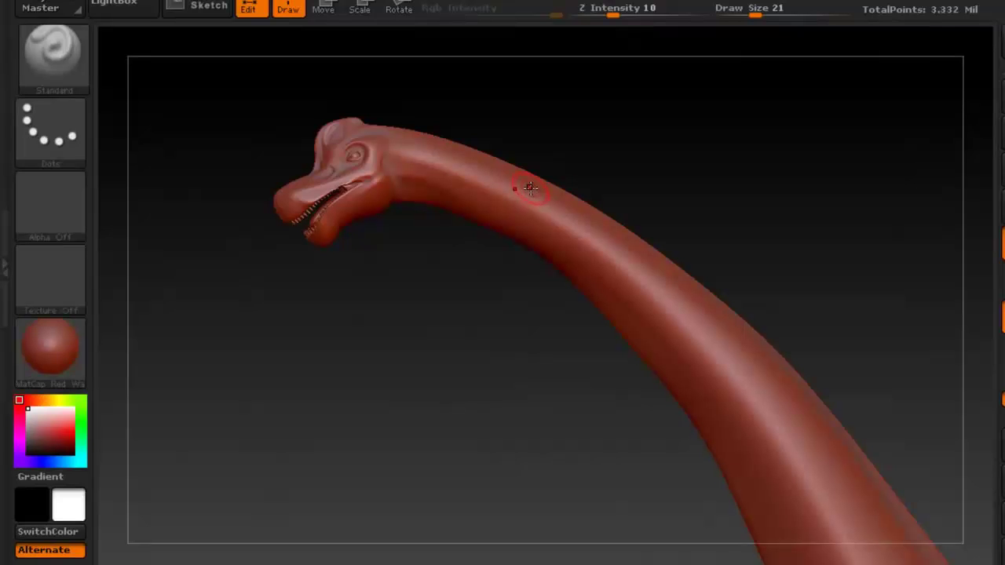
pyautogui.moveTo(544, 184); pyautogui.dragTo(398, 202, button='right')
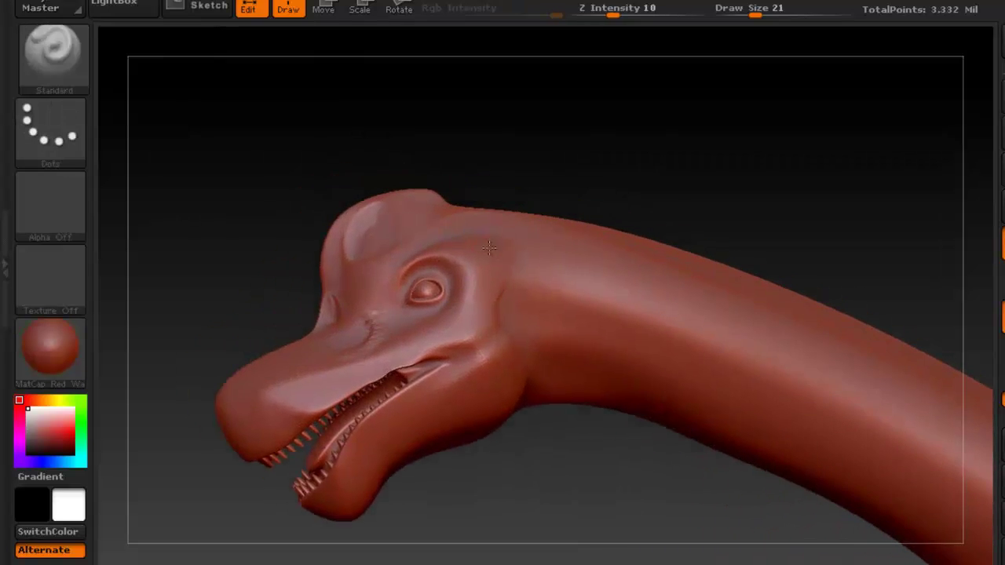
pyautogui.keyDown('alt'); pyautogui.moveTo(489, 248); pyautogui.dragTo(450, 128, button='right'); pyautogui.keyUp('alt')
pyautogui.rightClick(469, 160)
pyautogui.keyDown('alt'); pyautogui.moveTo(557, 178); pyautogui.dragTo(503, 169, button='right'); pyautogui.keyUp('alt')
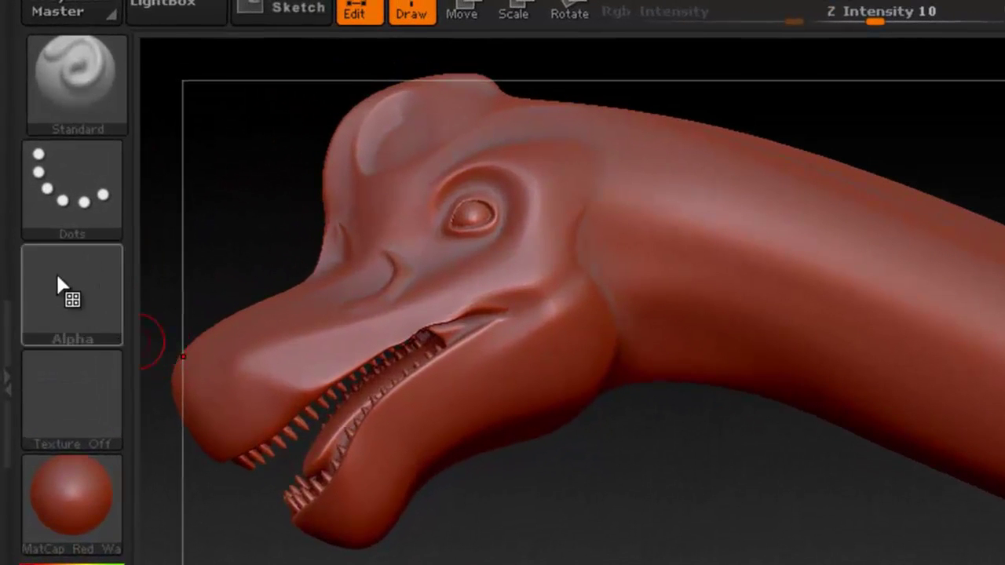
# Load Alpha 58 on the Standard brush and paint wrinkled skin texture across the upper neck at Z intensity 21
pyautogui.click(81, 307)
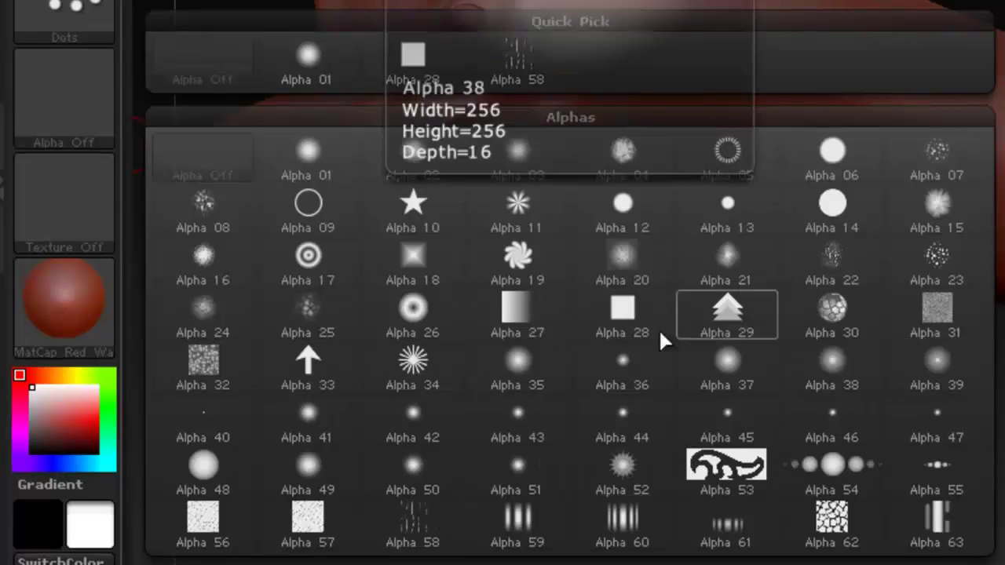
pyautogui.click(412, 510)
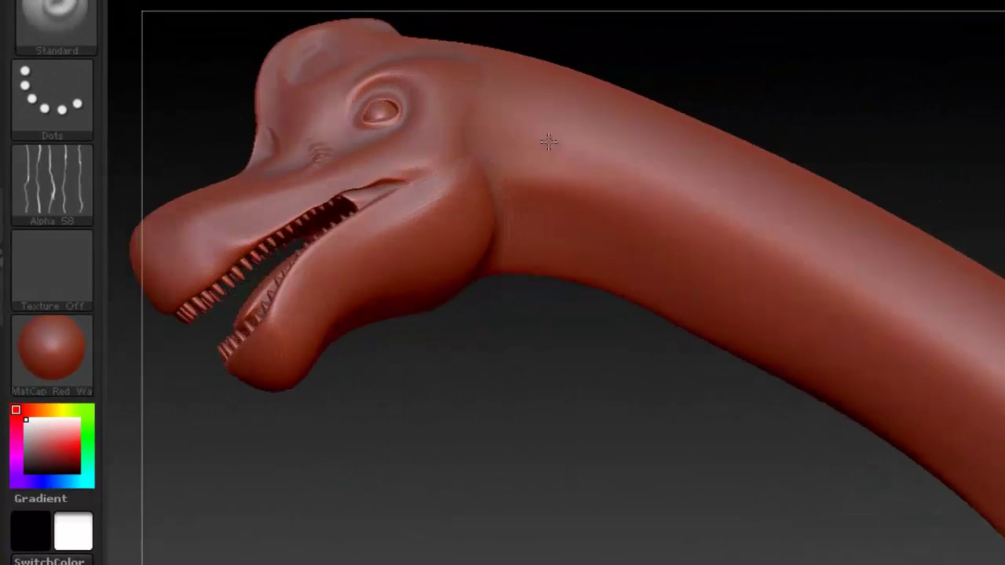
pyautogui.press('space')
pyautogui.moveTo(567, 175)
pyautogui.mouseDown()
pyautogui.moveTo(621, 168)
pyautogui.moveTo(600, 168)
pyautogui.mouseUp()
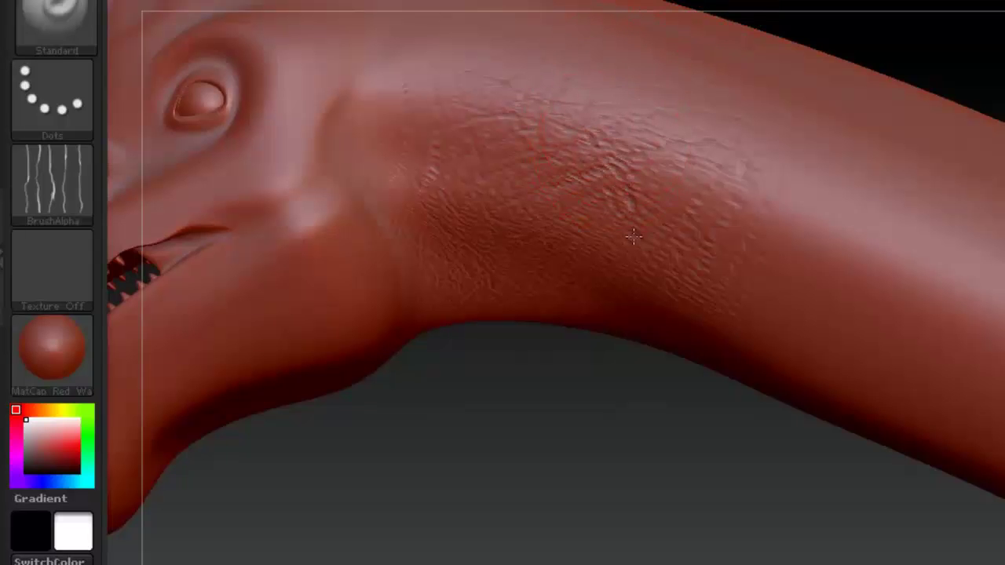
pyautogui.press('ctrl')
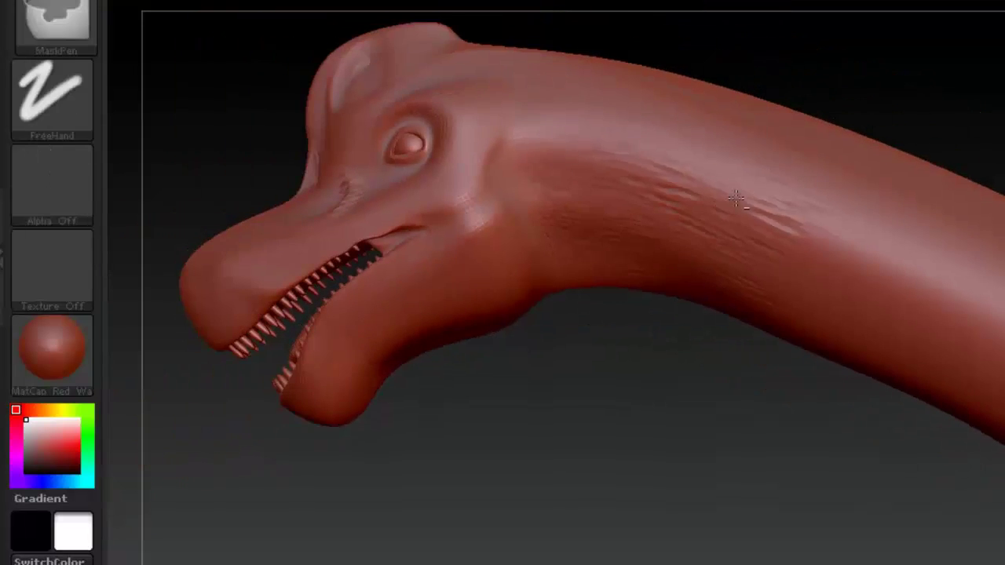
pyautogui.moveTo(620, 157)
pyautogui.mouseDown()
pyautogui.moveTo(657, 191)
pyautogui.moveTo(652, 219)
pyautogui.moveTo(729, 134)
pyautogui.mouseUp()
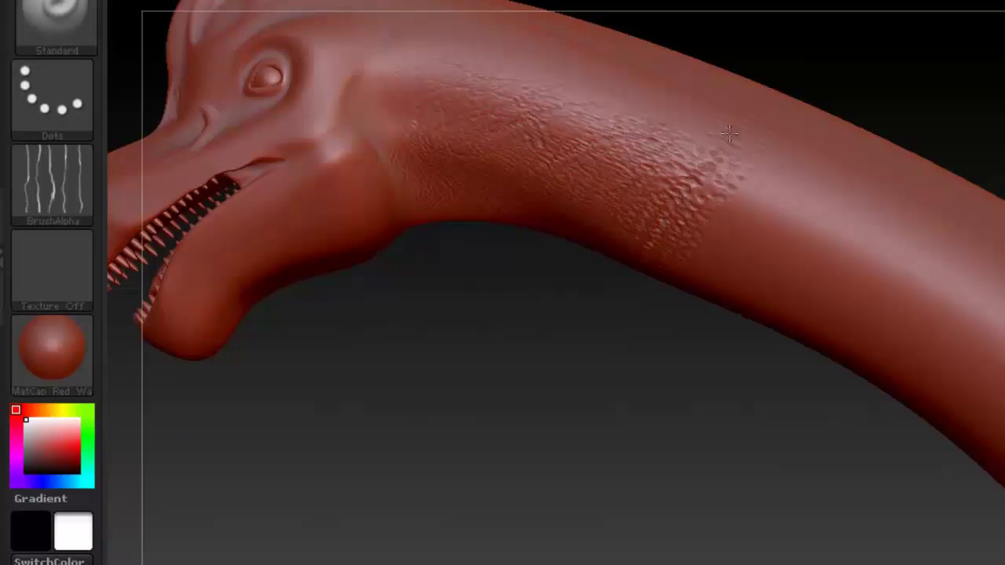
pyautogui.moveTo(676, 252)
pyautogui.mouseDown()
pyautogui.moveTo(726, 195)
pyautogui.moveTo(730, 283)
pyautogui.mouseUp()
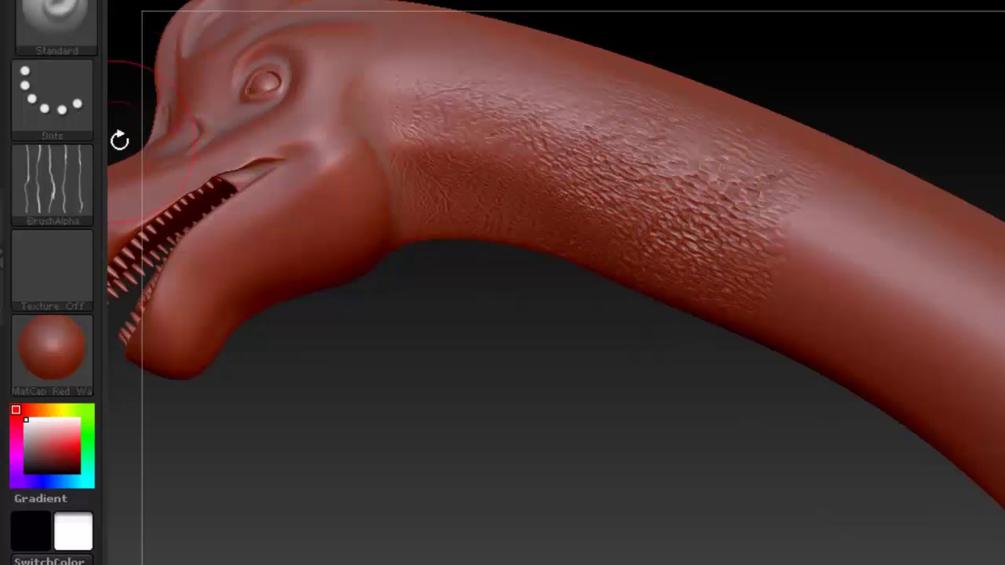
pyautogui.moveTo(813, 213); pyautogui.dragTo(758, 290)
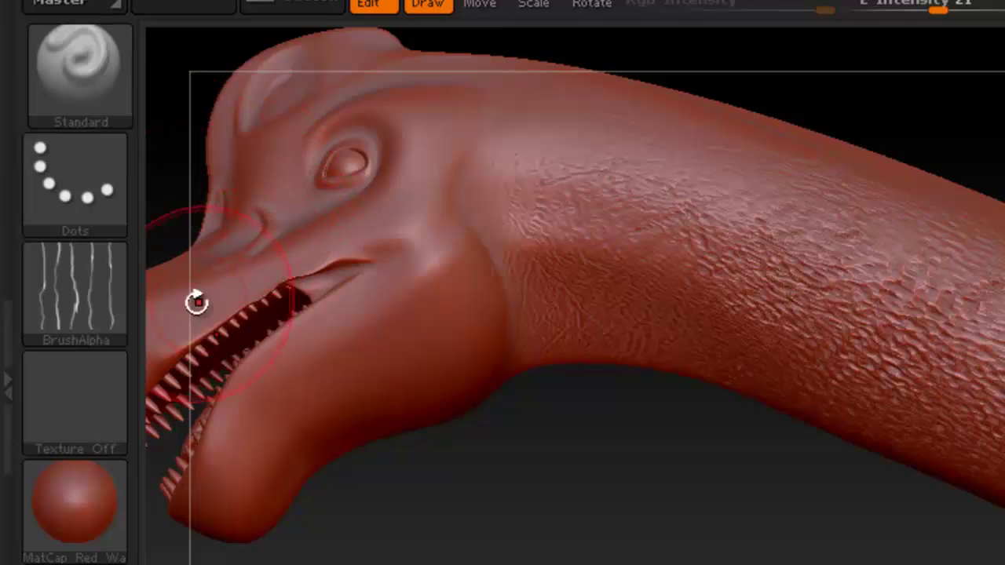
# Switch the stroke to DragRect and stamp overlapping wrinkle patterns down the neck below the painted skin texture
pyautogui.click(91, 194)
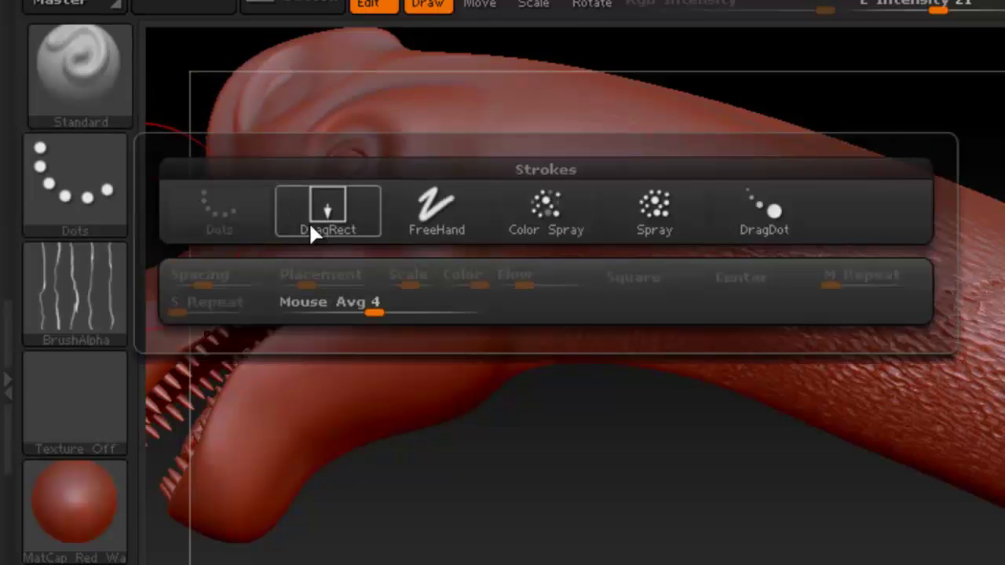
pyautogui.moveTo(360, 231)
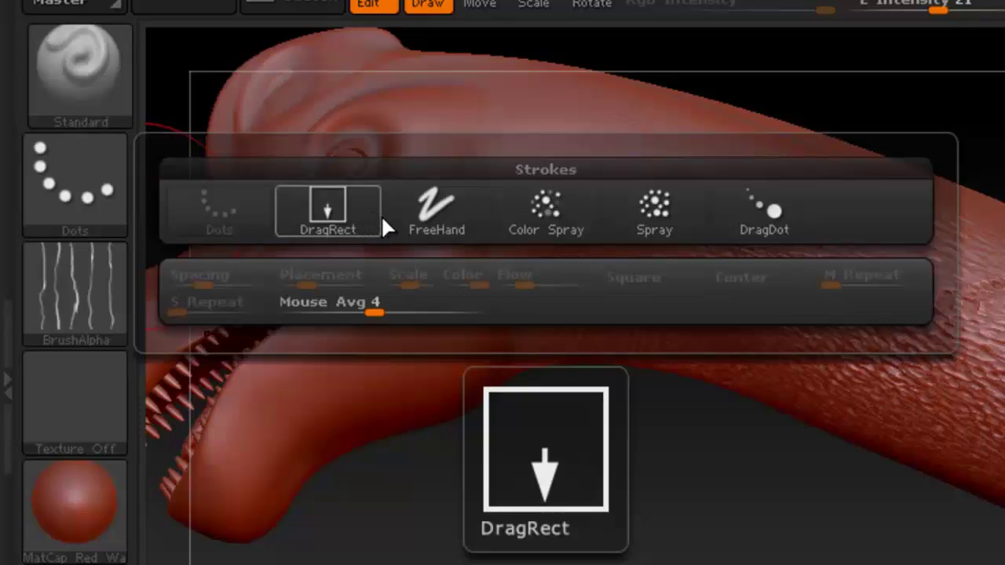
pyautogui.moveTo(251, 229)
pyautogui.moveTo(286, 215)
pyautogui.click(327, 208)
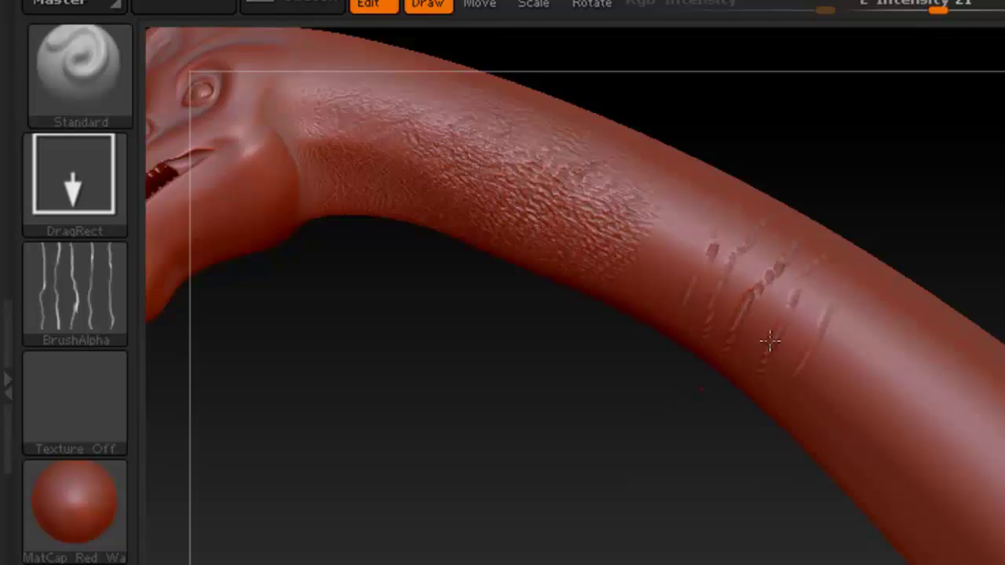
pyautogui.moveTo(651, 452); pyautogui.dragTo(730, 335)
pyautogui.moveTo(689, 348); pyautogui.dragTo(730, 296, button='right')
pyautogui.moveTo(691, 353); pyautogui.dragTo(617, 404)
pyautogui.moveTo(771, 391)
pyautogui.mouseDown()
pyautogui.moveTo(688, 469)
pyautogui.moveTo(691, 483)
pyautogui.mouseUp()
pyautogui.moveTo(823, 394); pyautogui.dragTo(682, 524)
pyautogui.moveTo(825, 431); pyautogui.dragTo(751, 492)
pyautogui.moveTo(873, 543); pyautogui.dragTo(917, 497)
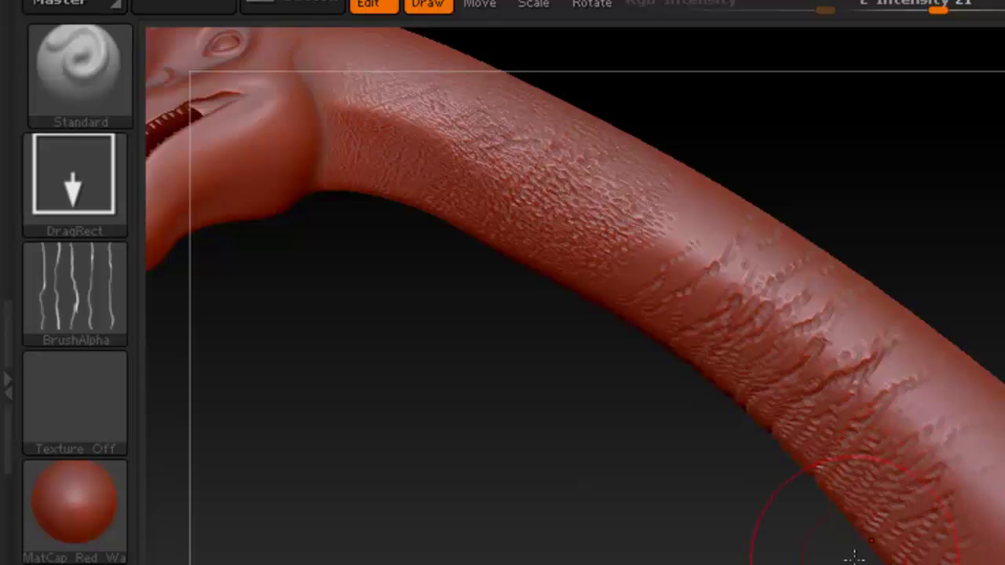
pyautogui.moveTo(634, 363)
pyautogui.mouseDown()
pyautogui.moveTo(657, 335)
pyautogui.moveTo(677, 381)
pyautogui.mouseUp()
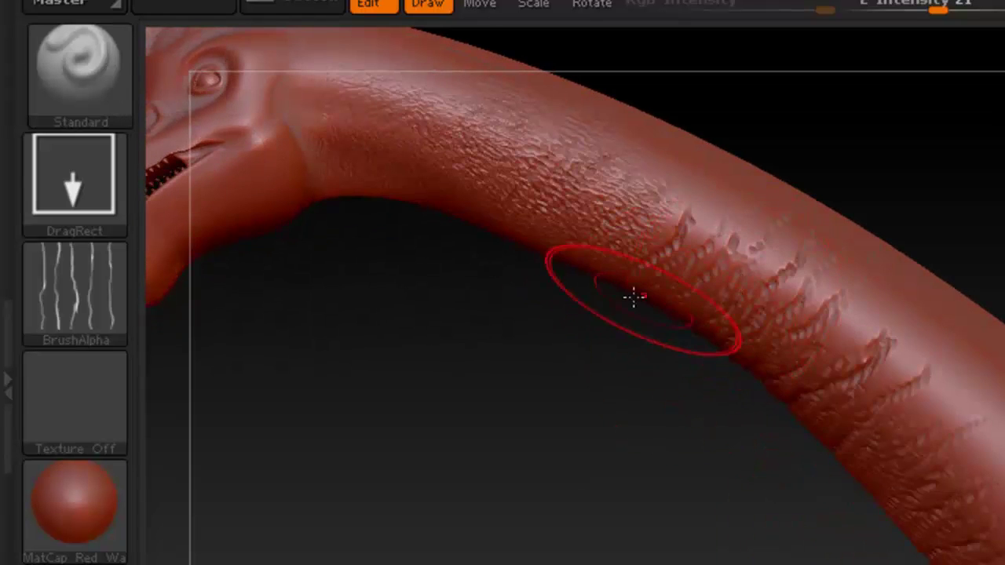
# Switch the stroke to Color Spray and spray wrinkle texture over the stamped area and farther down the neck
pyautogui.click(86, 200)
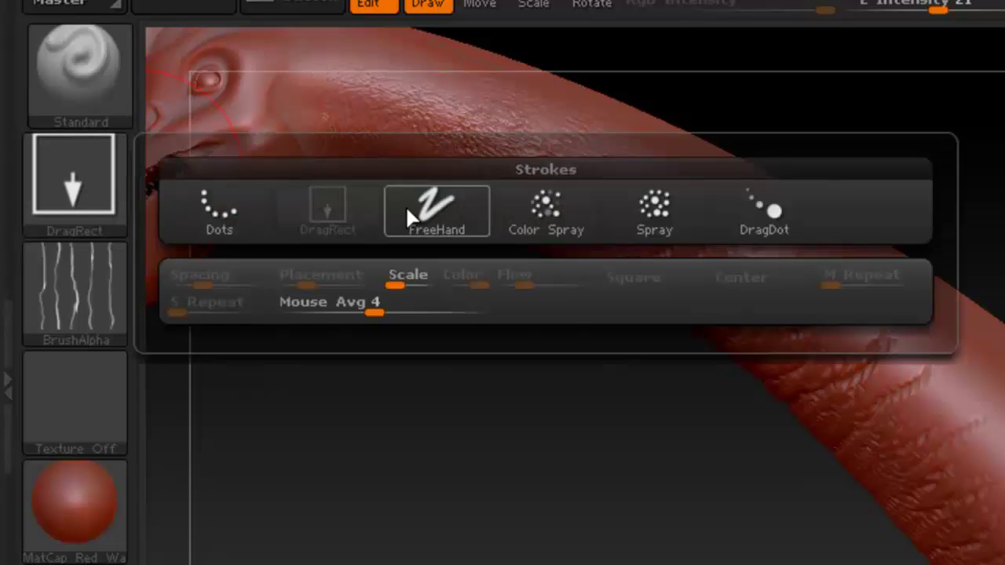
pyautogui.click(551, 225)
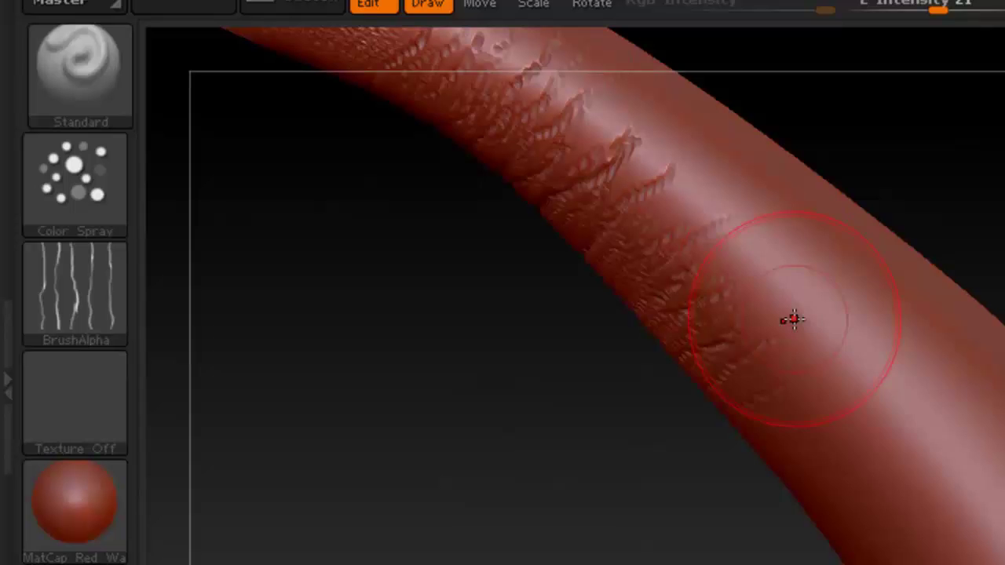
pyautogui.moveTo(793, 319)
pyautogui.mouseDown()
pyautogui.moveTo(863, 369)
pyautogui.moveTo(847, 399)
pyautogui.moveTo(924, 554)
pyautogui.mouseUp()
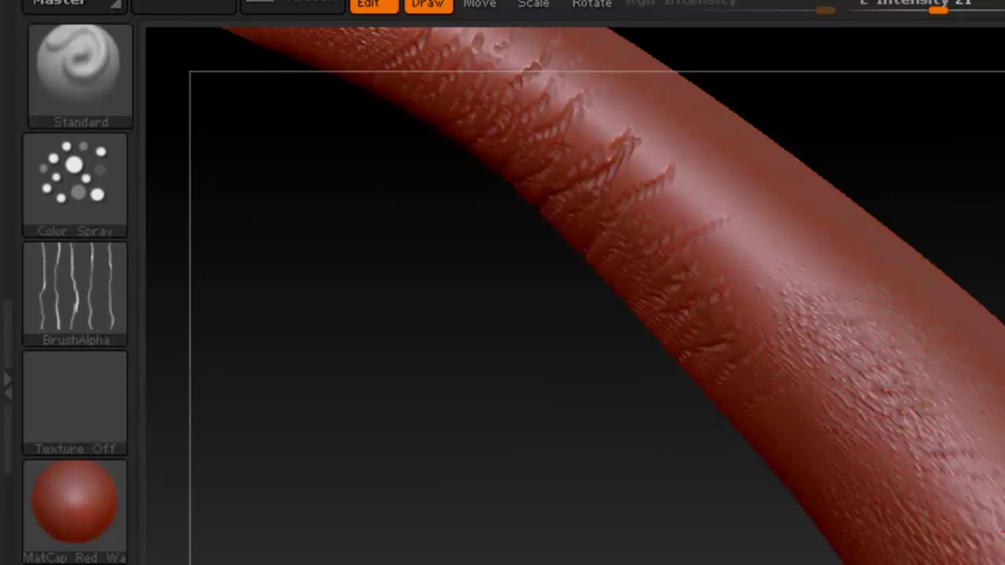
pyautogui.moveTo(895, 342)
pyautogui.mouseDown()
pyautogui.moveTo(759, 195)
pyautogui.moveTo(668, 185)
pyautogui.moveTo(624, 161)
pyautogui.mouseUp()
pyautogui.press('ctrl')
pyautogui.keyDown('ctrl'); pyautogui.moveTo(834, 285); pyautogui.dragTo(690, 274, button='right'); pyautogui.keyUp('ctrl')
pyautogui.keyDown('alt'); pyautogui.moveTo(890, 366); pyautogui.dragTo(779, 259, button='right'); pyautogui.keyUp('alt')
pyautogui.moveTo(825, 381); pyautogui.dragTo(890, 482)
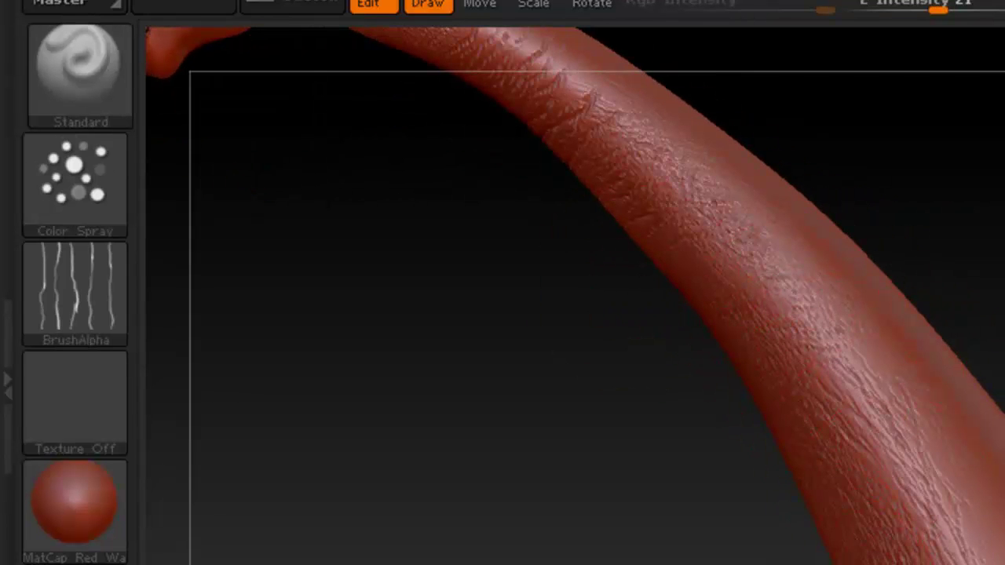
# Switch the stroke to Spray and continue the wrinkle texture on the lower part of the neck
pyautogui.click(111, 171)
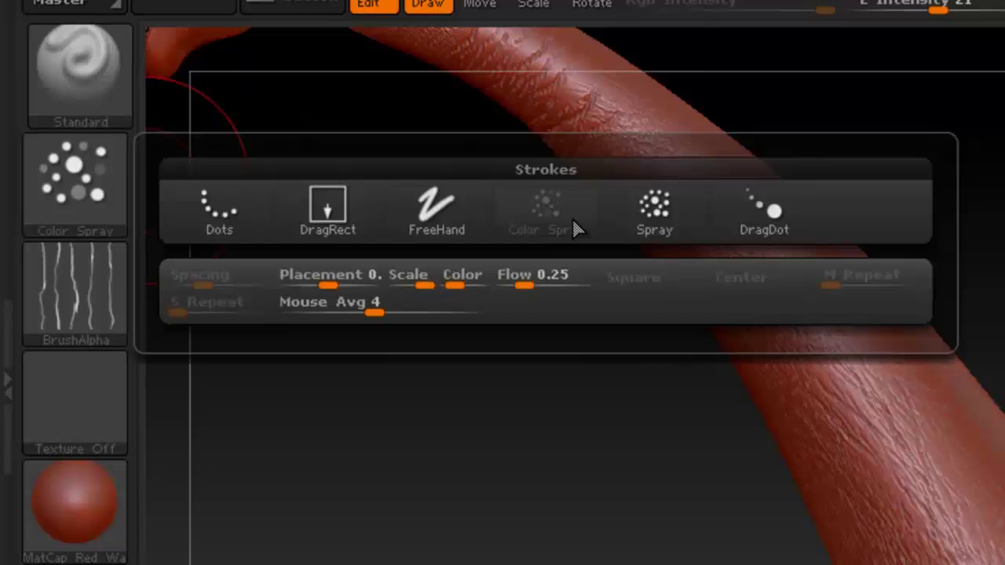
pyautogui.click(664, 223)
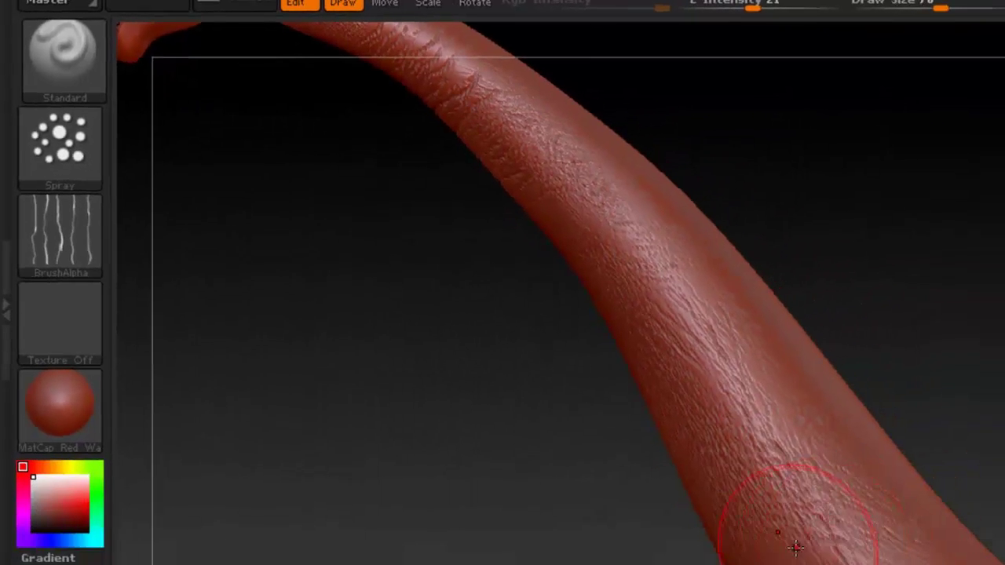
# Open the stroke type choices for the Standard brush
pyautogui.click(71, 141)
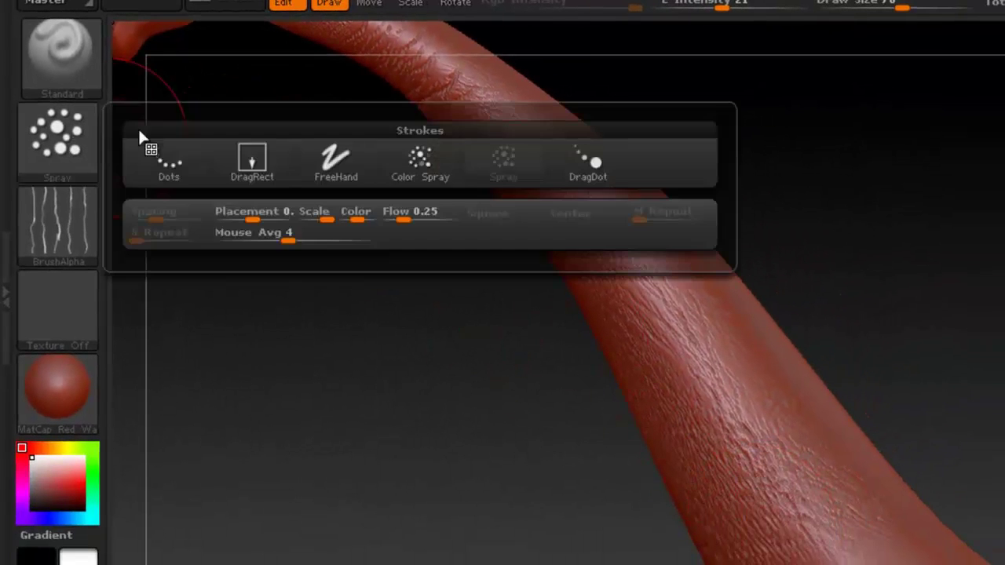
# Set the stroke type to DragDot and place wrinkle details with the current alpha along the lower neck
pyautogui.click(591, 163)
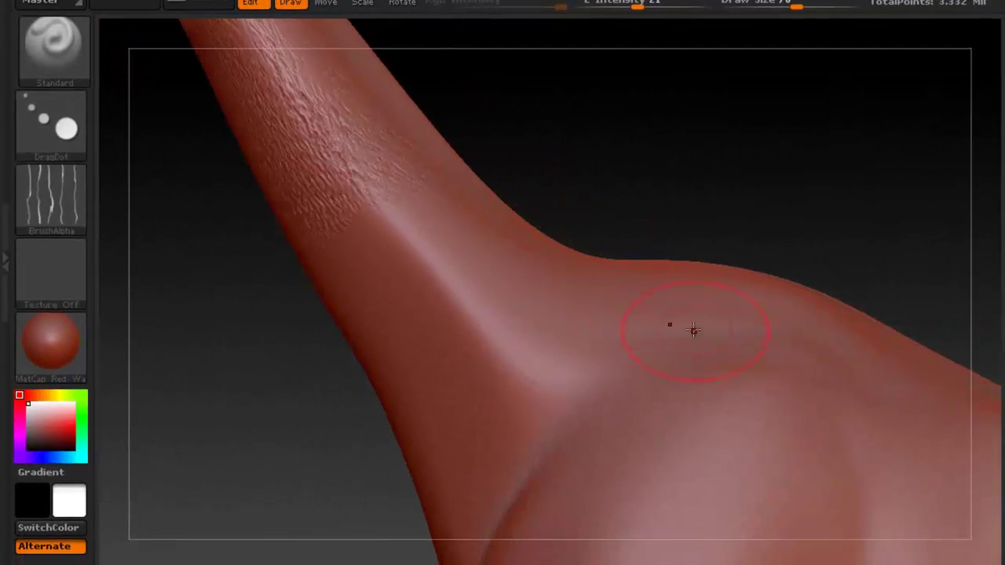
pyautogui.moveTo(467, 306); pyautogui.dragTo(581, 351)
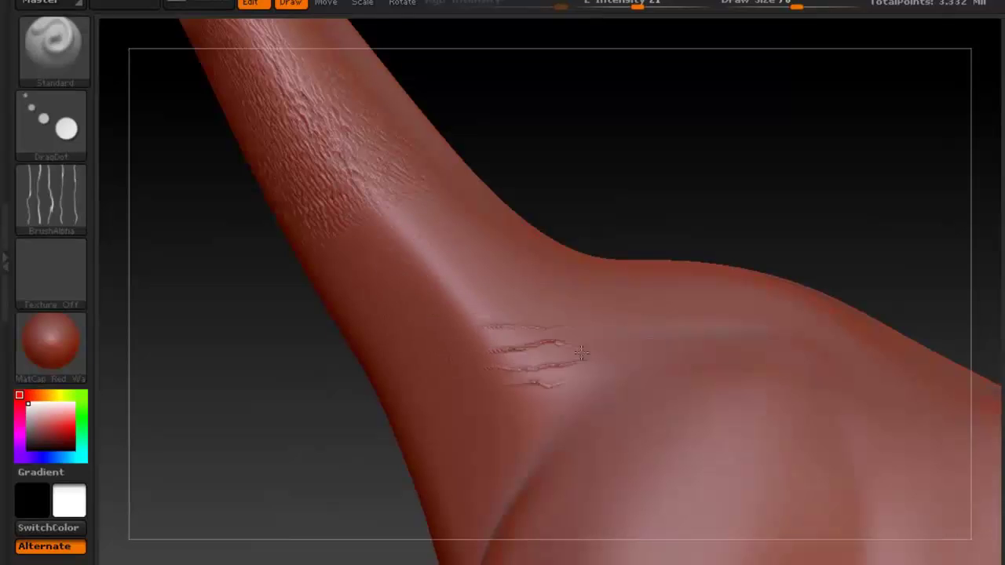
pyautogui.moveTo(391, 296); pyautogui.dragTo(339, 143)
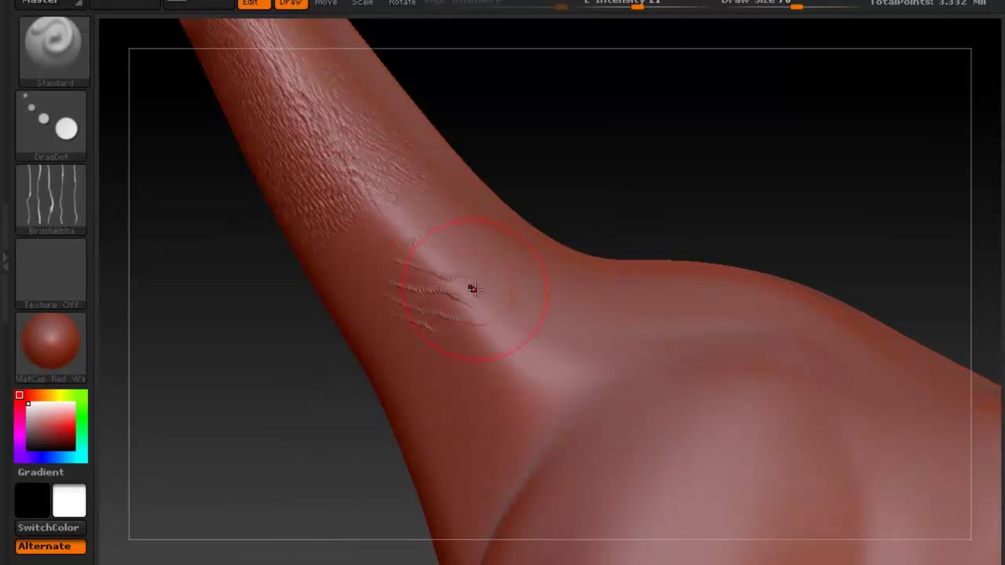
pyautogui.moveTo(522, 349); pyautogui.dragTo(526, 290)
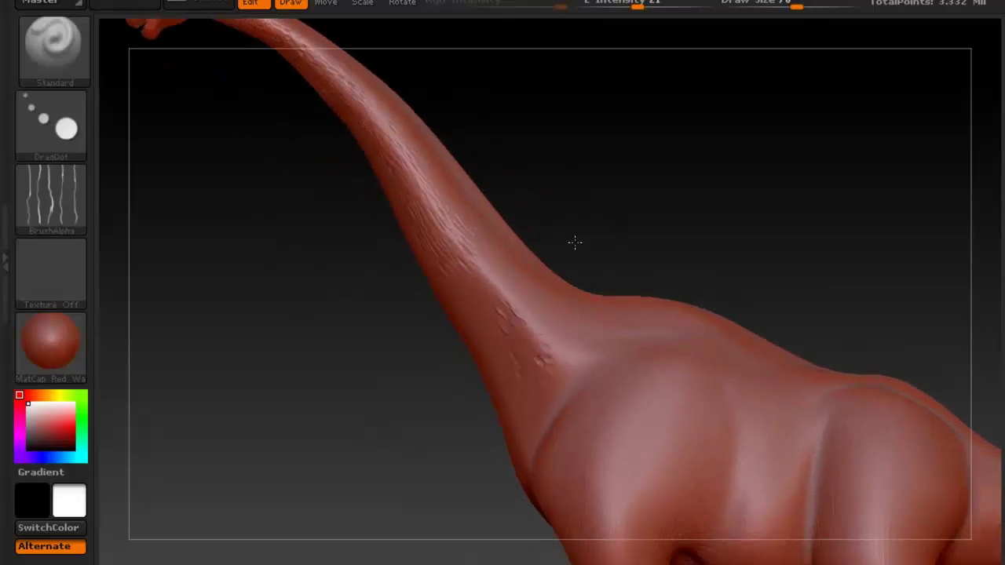
# Load the Leathery Skin88 alpha from the LightBox alpha library
pyautogui.keyDown('alt'); pyautogui.moveTo(574, 242); pyautogui.dragTo(507, 191); pyautogui.keyUp('alt')
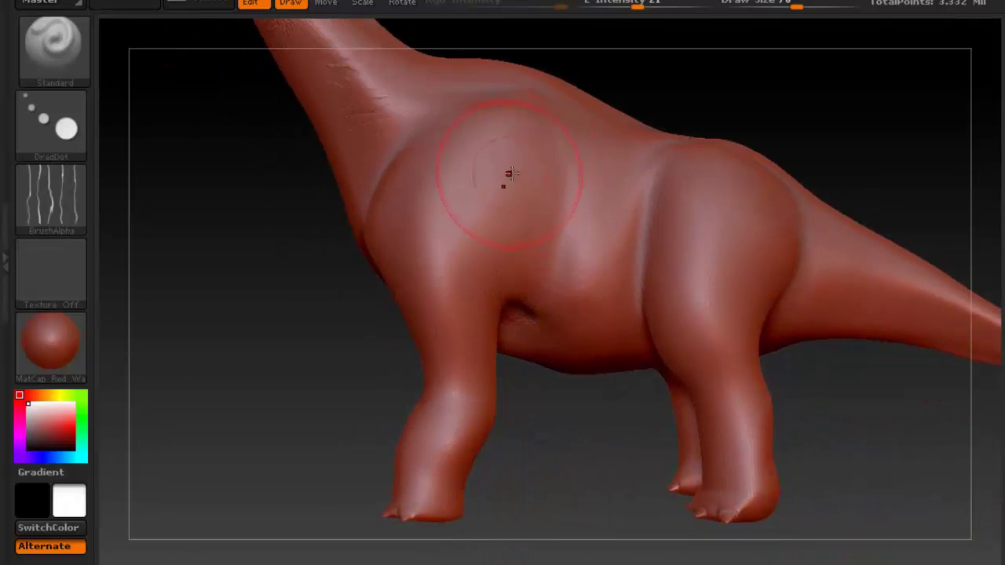
pyautogui.moveTo(511, 172); pyautogui.dragTo(491, 163, button='right')
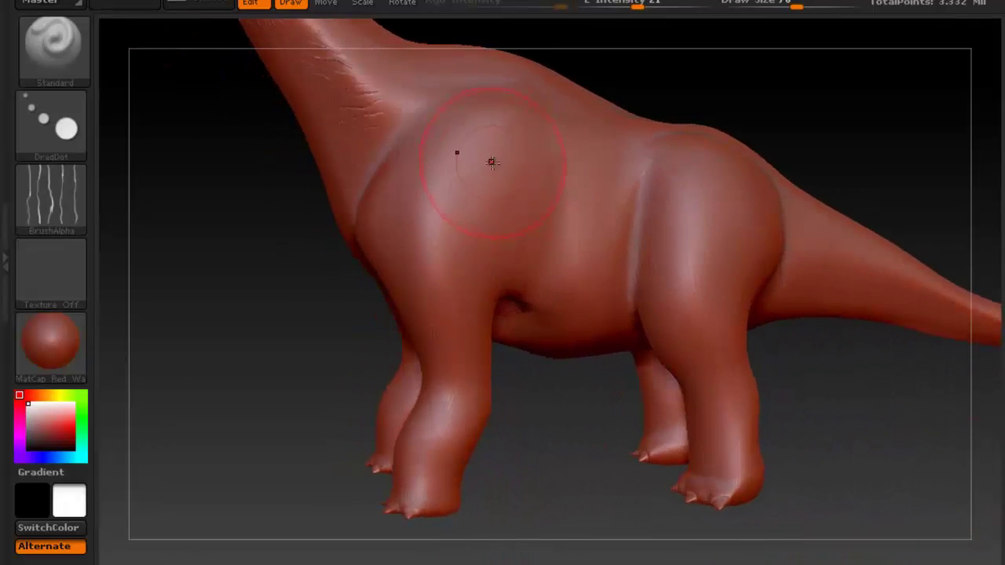
pyautogui.click(65, 200)
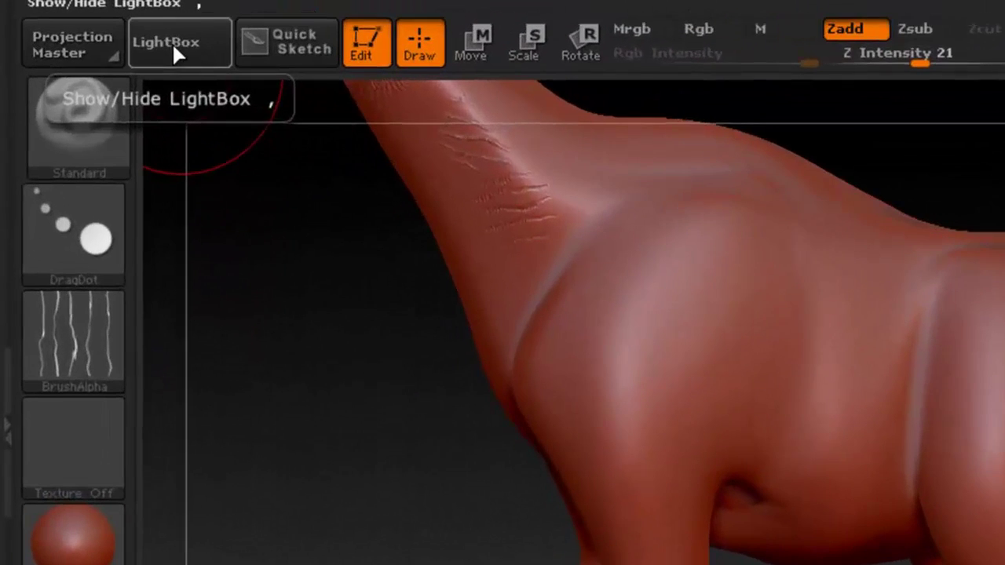
pyautogui.click(121, 37)
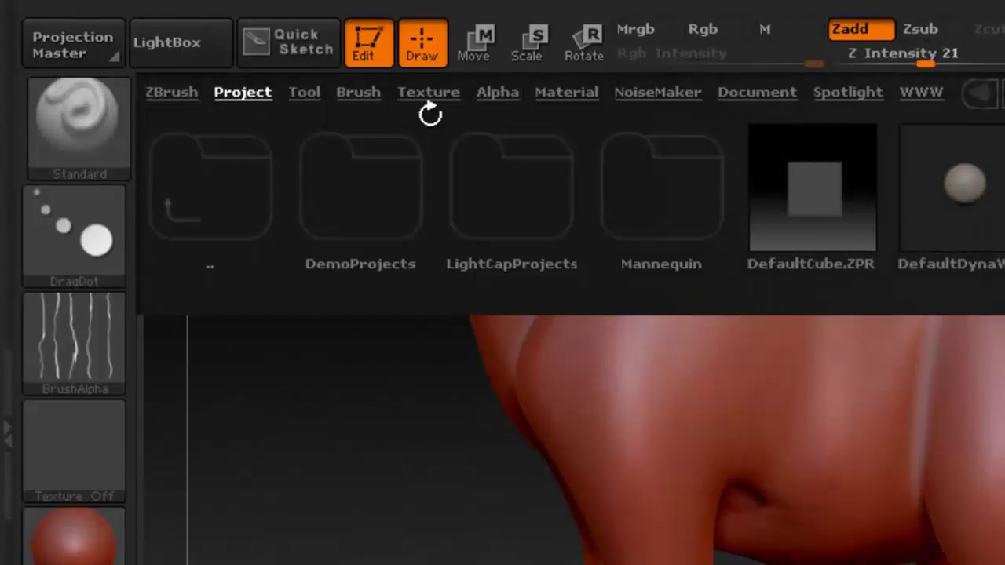
pyautogui.click(498, 92)
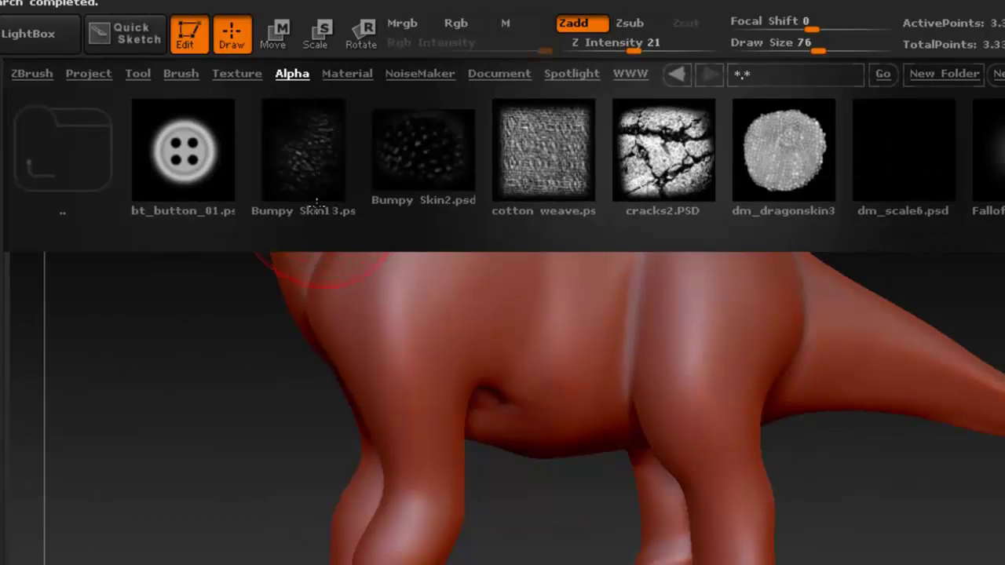
pyautogui.scroll(-6, 317, 204)
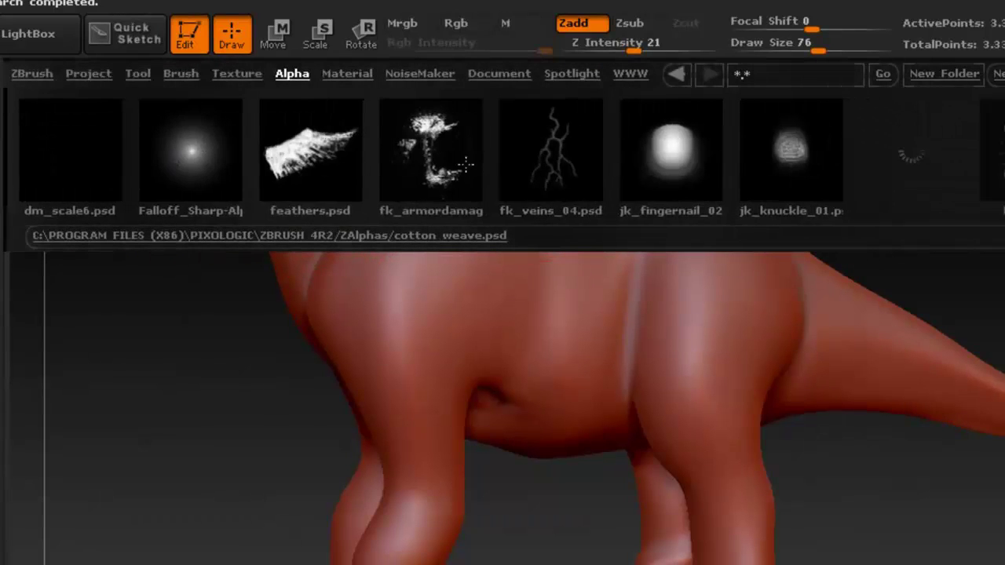
pyautogui.scroll(-7, 293, 137)
pyautogui.moveTo(369, 162); pyautogui.dragTo(500, 162)
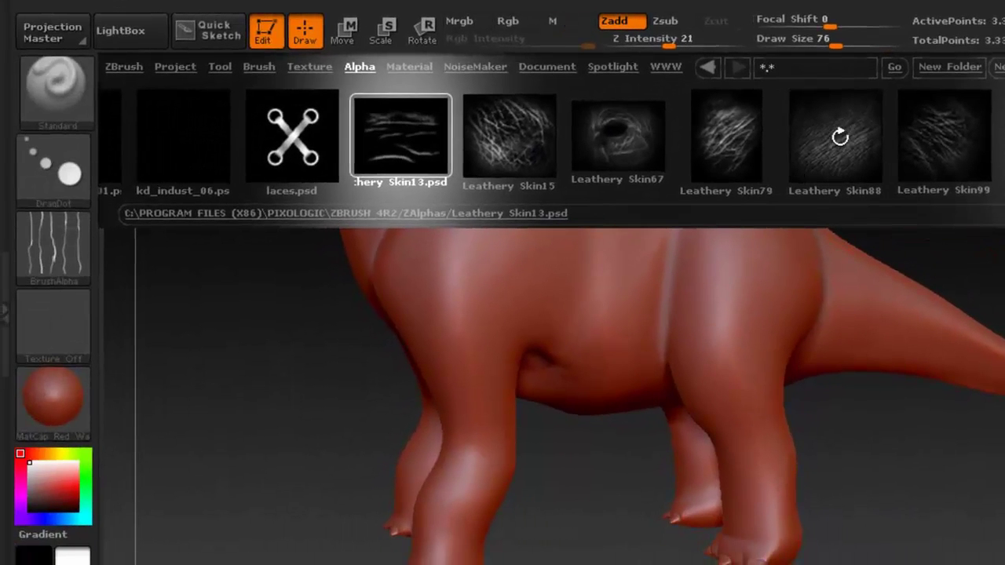
pyautogui.doubleClick(837, 139)
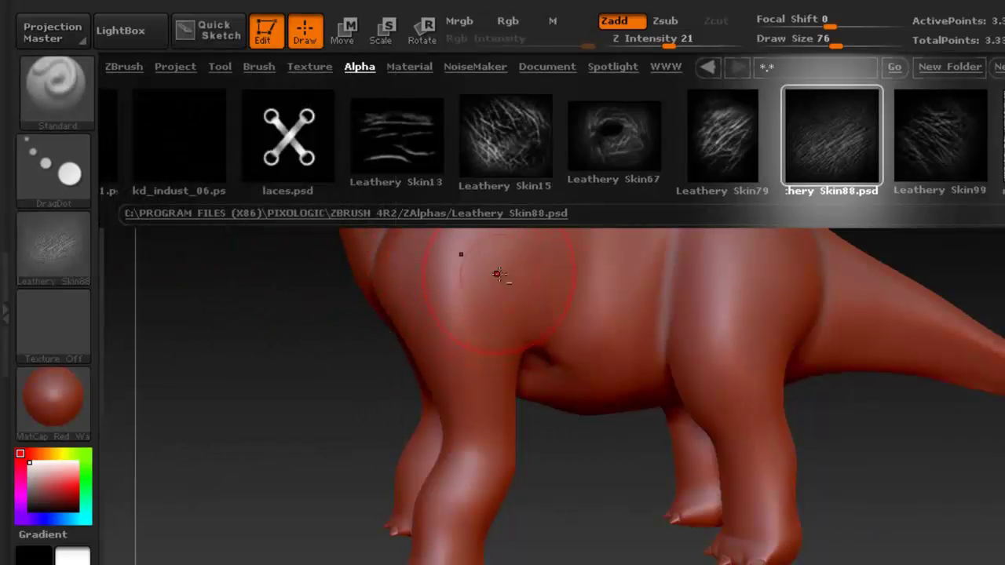
# Set the stroke type to DragRect and stamp the Leathery Skin88 texture over the dinosaur's shoulder, chest and neck base
pyautogui.keyDown('alt'); pyautogui.moveTo(497, 274); pyautogui.dragTo(509, 350, button='right'); pyautogui.keyUp('alt')
pyautogui.click(47, 163)
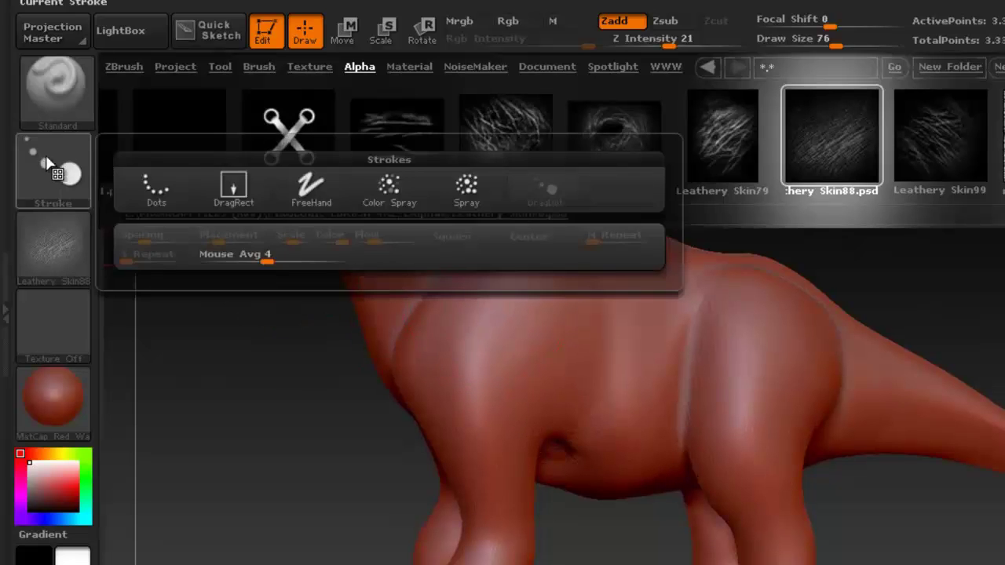
pyautogui.click(228, 189)
pyautogui.moveTo(445, 421)
pyautogui.mouseDown()
pyautogui.moveTo(361, 442)
pyautogui.moveTo(343, 421)
pyautogui.moveTo(321, 352)
pyautogui.mouseUp()
pyautogui.press('ctrl')
pyautogui.keyDown('ctrl'); pyautogui.moveTo(499, 346); pyautogui.dragTo(653, 385, button='right'); pyautogui.keyUp('ctrl')
pyautogui.moveTo(554, 358)
pyautogui.keyDown('ctrl'); pyautogui.mouseDown(button='right')
pyautogui.moveTo(439, 302)
pyautogui.moveTo(487, 322)
pyautogui.moveTo(364, 331)
pyautogui.mouseUp(button='right'); pyautogui.keyUp('ctrl')
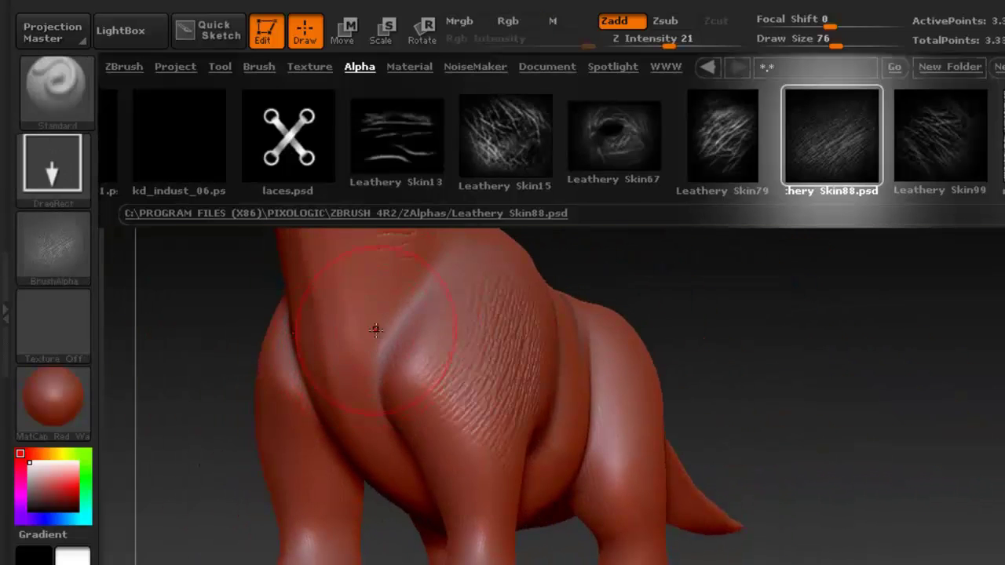
pyautogui.moveTo(379, 407)
pyautogui.mouseDown()
pyautogui.moveTo(352, 432)
pyautogui.moveTo(377, 414)
pyautogui.mouseUp()
pyautogui.moveTo(375, 466); pyautogui.dragTo(383, 455)
pyautogui.moveTo(628, 354); pyautogui.dragTo(515, 360, button='right')
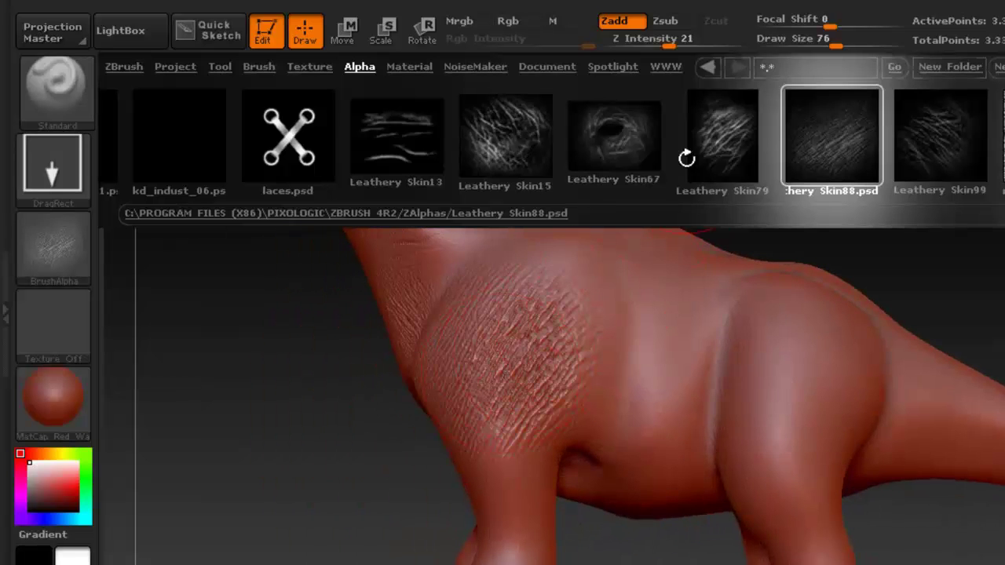
# Stamp the Leathery Skin79 alpha over the belly and flank, and apply the Leathery Skin15 alpha to the thigh
pyautogui.click(723, 145)
pyautogui.moveTo(594, 445); pyautogui.dragTo(606, 444)
pyautogui.moveTo(625, 399); pyautogui.dragTo(601, 495)
pyautogui.moveTo(678, 411)
pyautogui.mouseDown()
pyautogui.moveTo(675, 519)
pyautogui.moveTo(650, 498)
pyautogui.mouseUp()
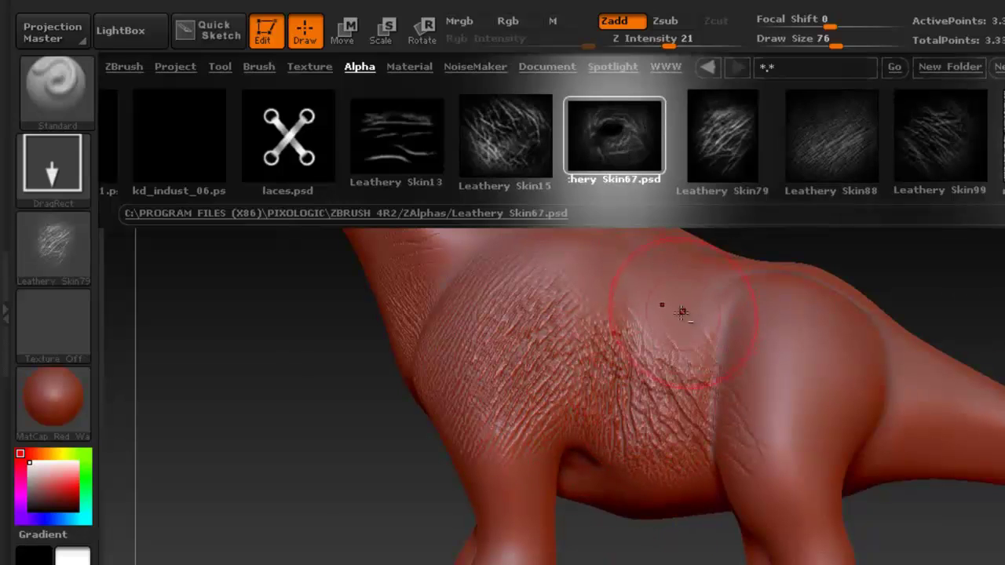
pyautogui.click(511, 144)
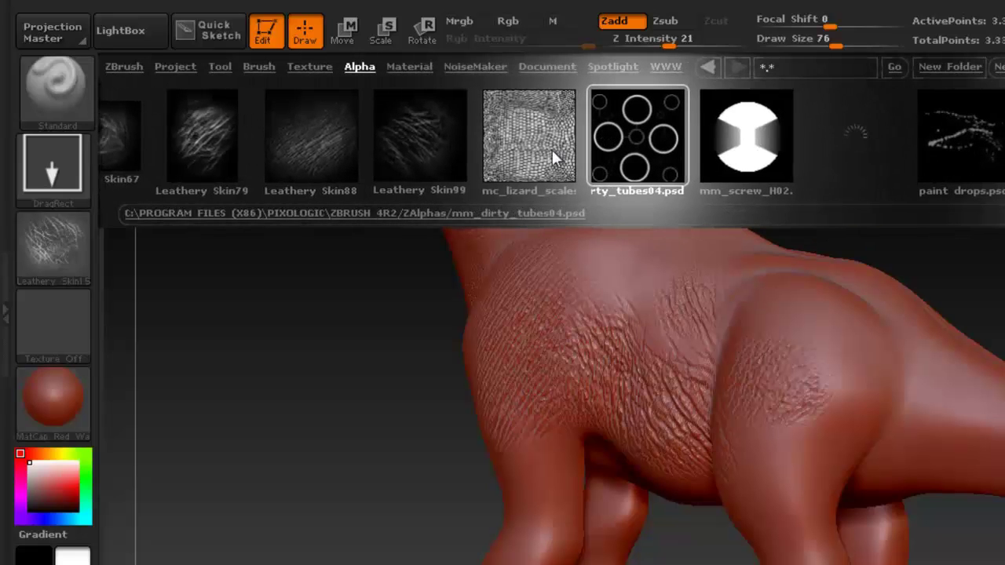
# Load the mc_lizard_scales06 alpha and stamp lizard scales along the back and the top of the hip
pyautogui.click(553, 156)
pyautogui.keyDown('alt'); pyautogui.moveTo(926, 275); pyautogui.dragTo(816, 306); pyautogui.keyUp('alt')
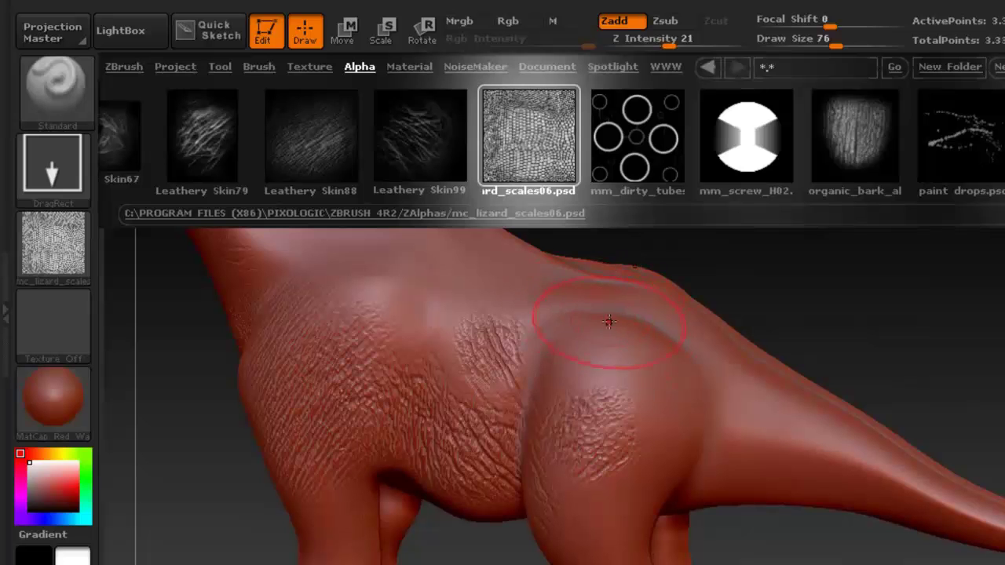
pyautogui.moveTo(591, 403); pyautogui.dragTo(579, 435)
pyautogui.moveTo(574, 378); pyautogui.dragTo(546, 376, button='right')
pyautogui.moveTo(477, 308); pyautogui.dragTo(461, 469)
pyautogui.moveTo(471, 333)
pyautogui.mouseDown(button='right')
pyautogui.moveTo(512, 312)
pyautogui.moveTo(496, 319)
pyautogui.mouseUp(button='right')
# Load the Scaly Skin_22 alpha and stamp scales over the base of the tail and the lower neck
pyautogui.moveTo(744, 139); pyautogui.dragTo(507, 133)
pyautogui.moveTo(733, 145); pyautogui.dragTo(507, 141)
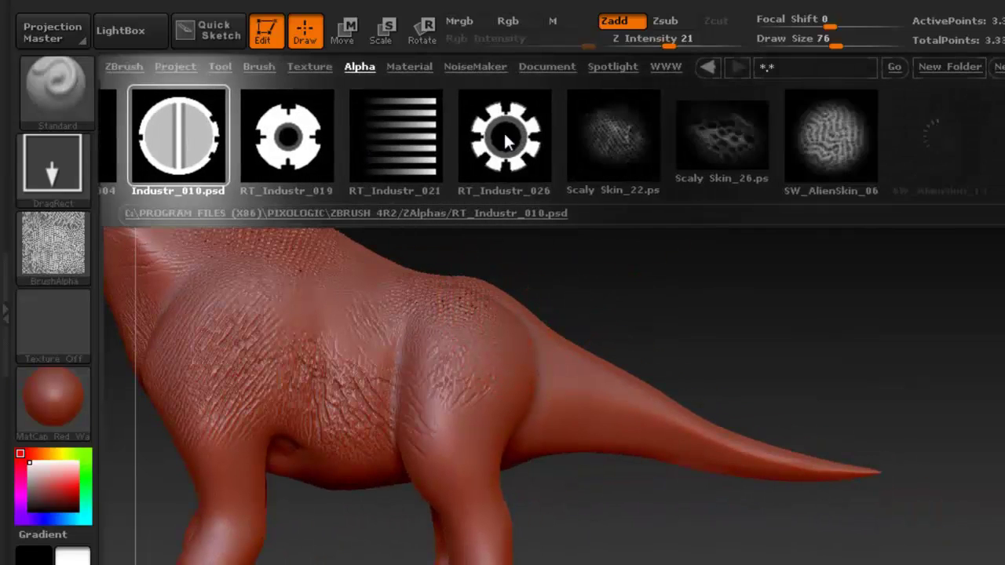
pyautogui.moveTo(624, 133); pyautogui.dragTo(621, 153)
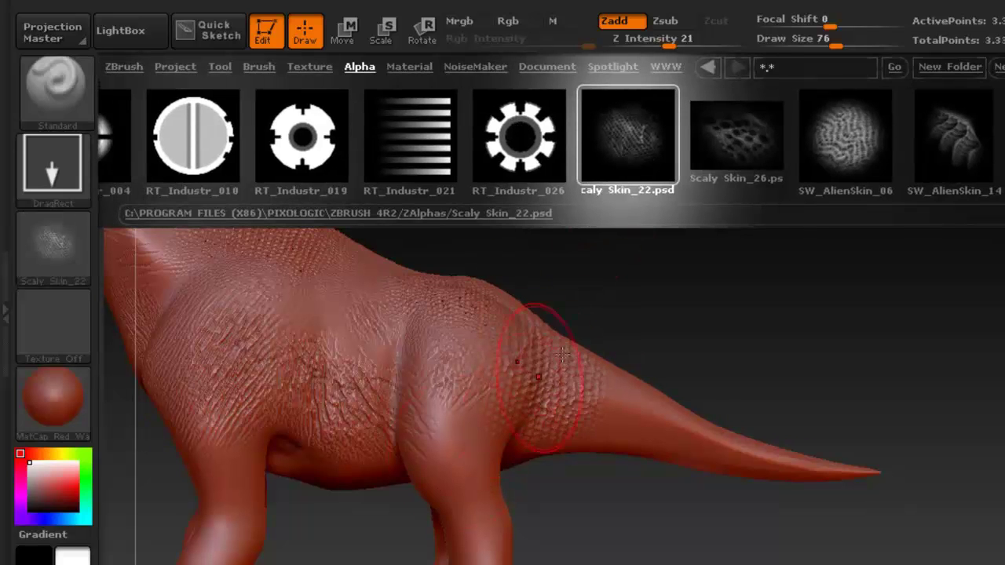
pyautogui.moveTo(553, 501); pyautogui.dragTo(536, 511)
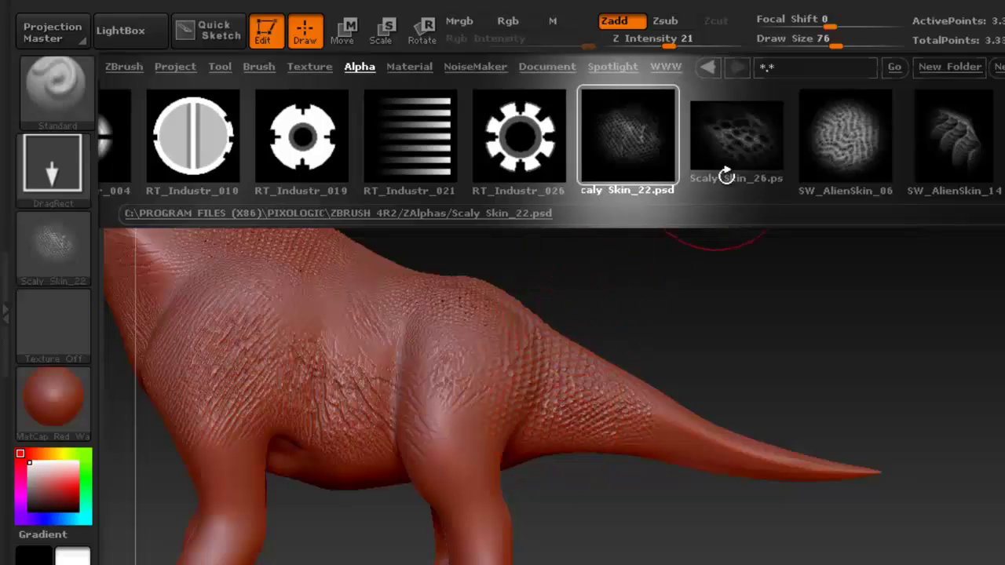
pyautogui.moveTo(726, 175); pyautogui.dragTo(605, 162)
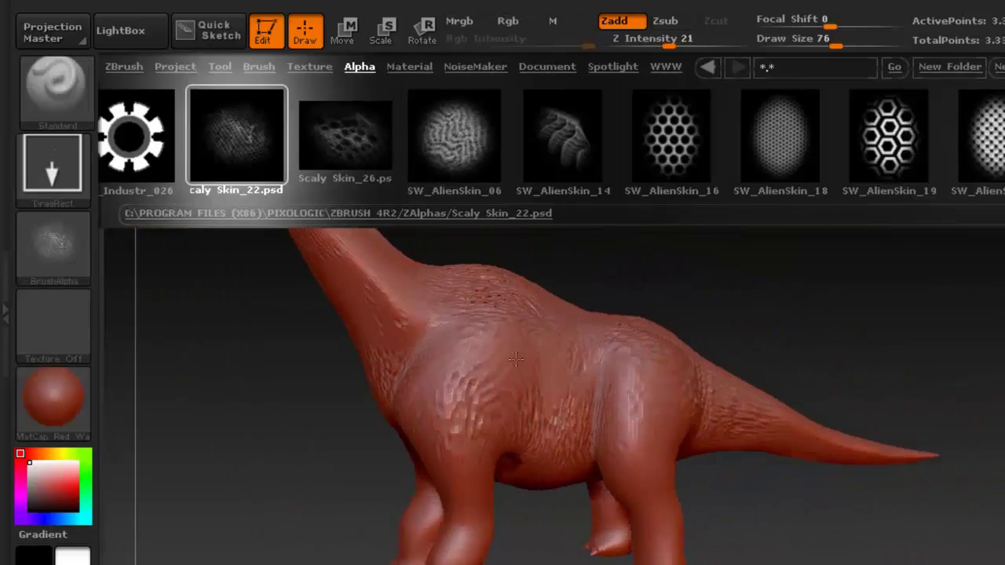
pyautogui.moveTo(520, 343); pyautogui.dragTo(530, 376)
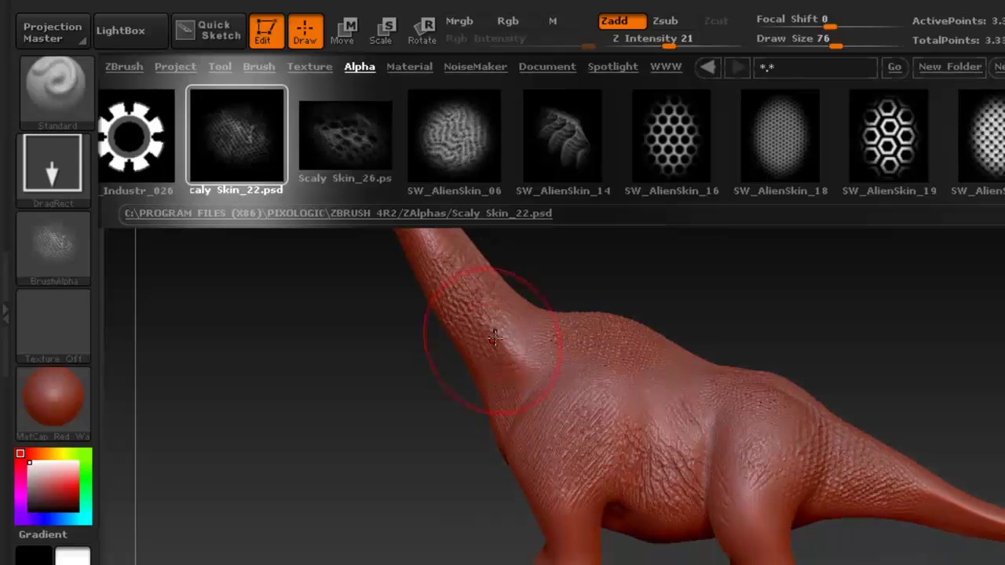
# Browse the LightBox alpha library to review the available skin, reptile, scale and surface-detail alphas
pyautogui.moveTo(774, 145); pyautogui.dragTo(618, 139)
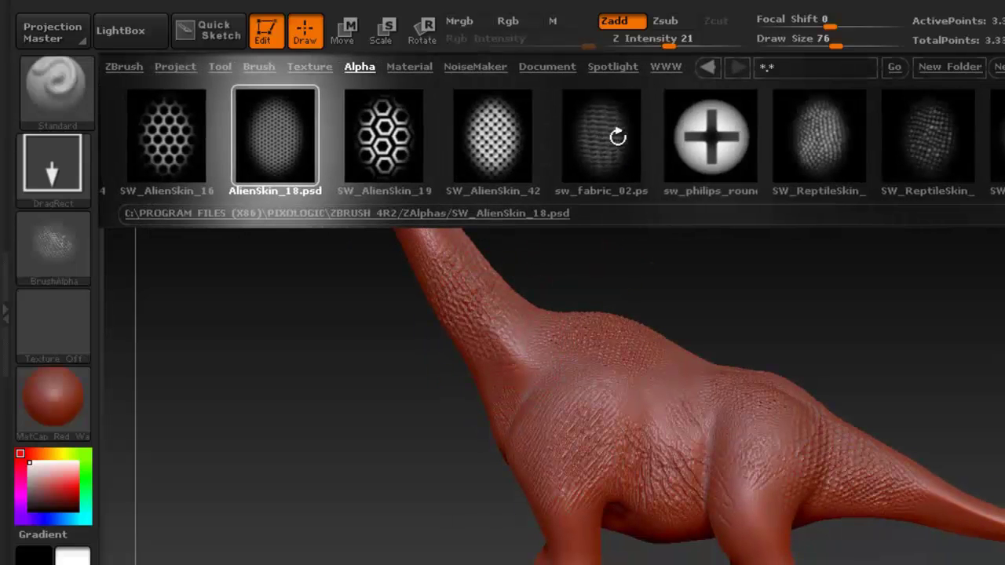
pyautogui.click(802, 161)
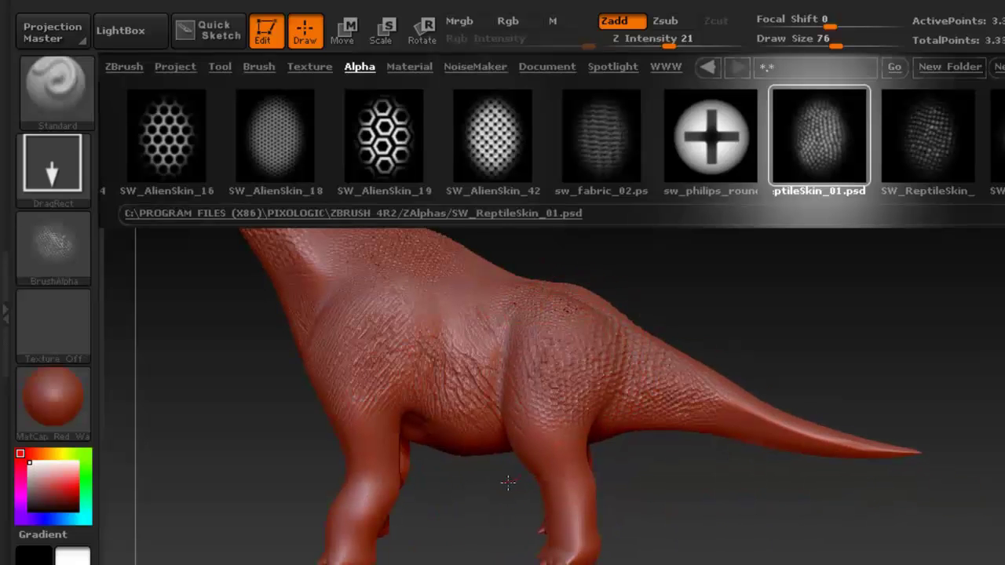
pyautogui.moveTo(399, 140); pyautogui.dragTo(556, 106)
pyautogui.moveTo(323, 150); pyautogui.dragTo(558, 154)
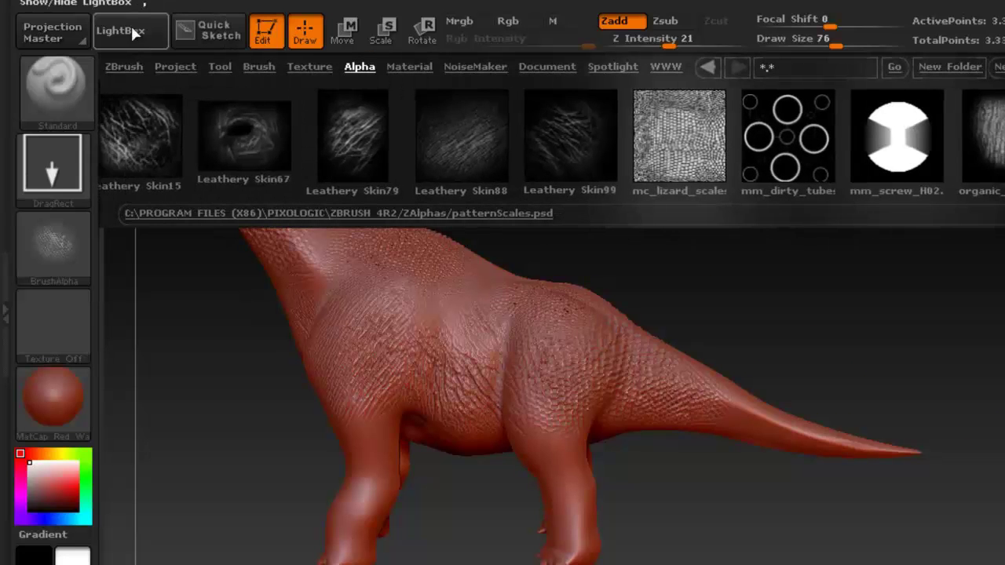
pyautogui.click(131, 28)
pyautogui.click(137, 27)
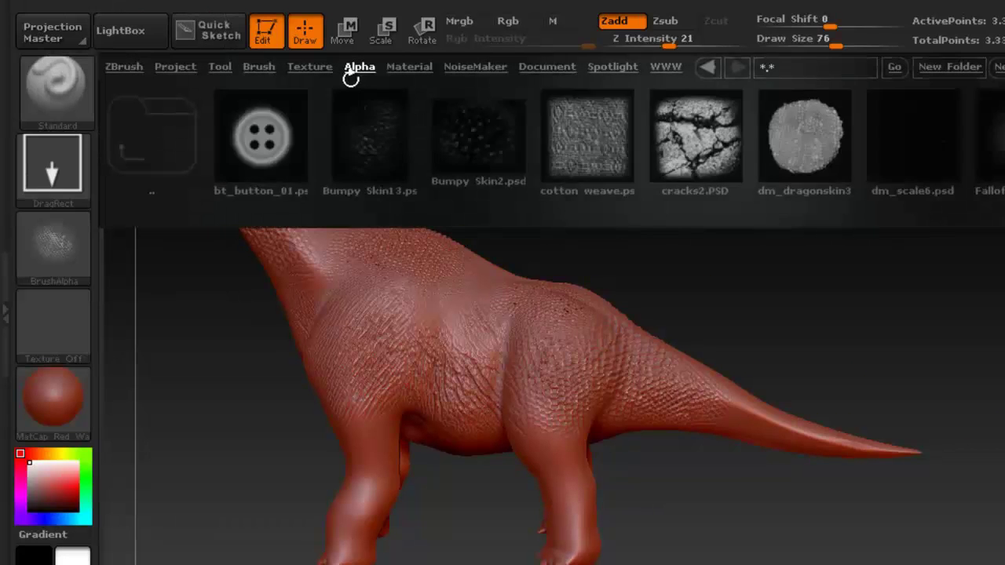
pyautogui.moveTo(653, 152); pyautogui.dragTo(443, 140)
pyautogui.moveTo(582, 144); pyautogui.dragTo(350, 133)
pyautogui.moveTo(464, 156); pyautogui.dragTo(550, 144)
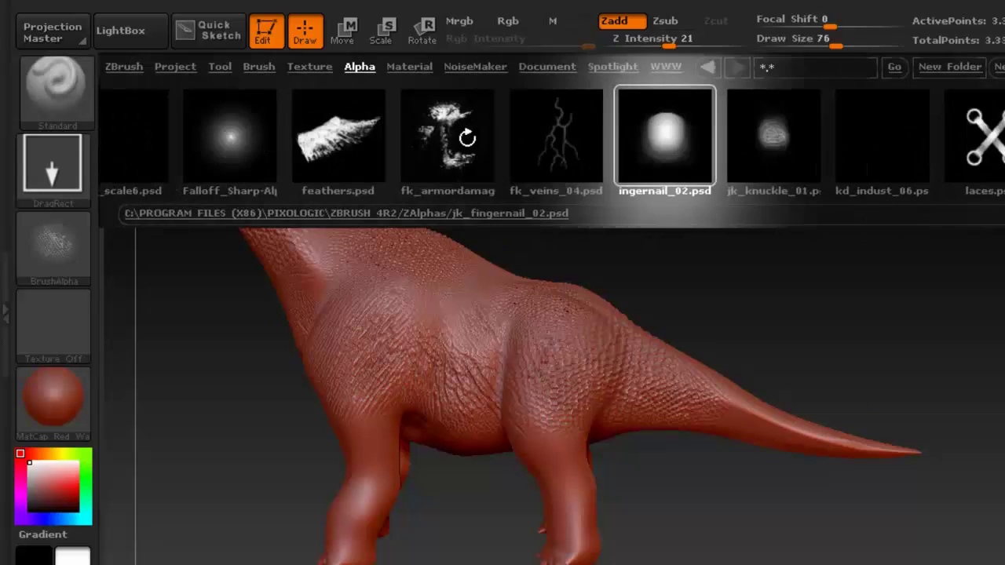
pyautogui.click(56, 258)
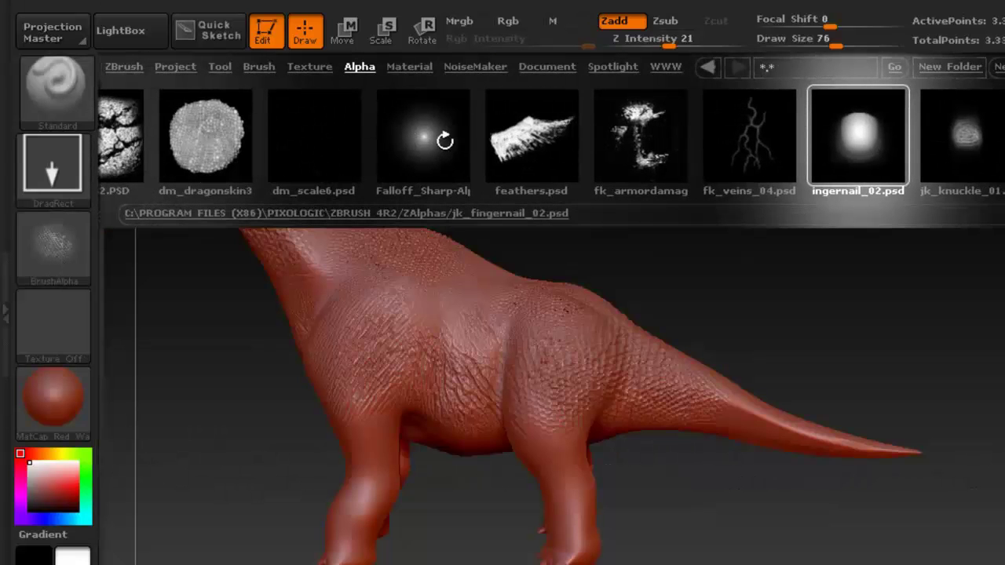
pyautogui.moveTo(445, 141); pyautogui.dragTo(551, 148)
pyautogui.moveTo(650, 161); pyautogui.dragTo(419, 125)
pyautogui.moveTo(554, 162); pyautogui.dragTo(426, 131)
pyautogui.moveTo(509, 144); pyautogui.dragTo(409, 141)
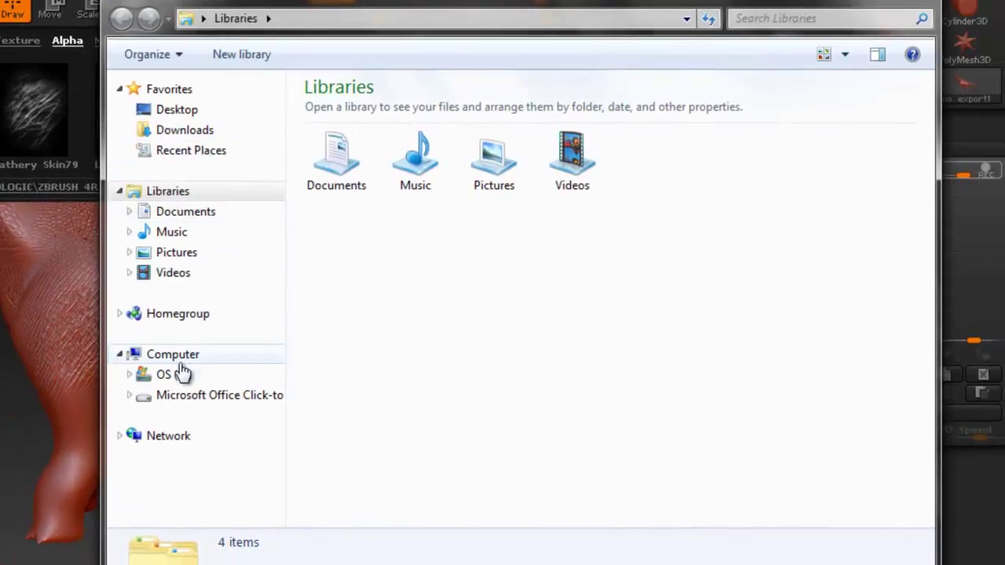
# Switch to Windows Explorer and open the folder C:\Program Files (x86)\Pixologic\ZBrush 4R2\ZAlphas
pyautogui.click(183, 375)
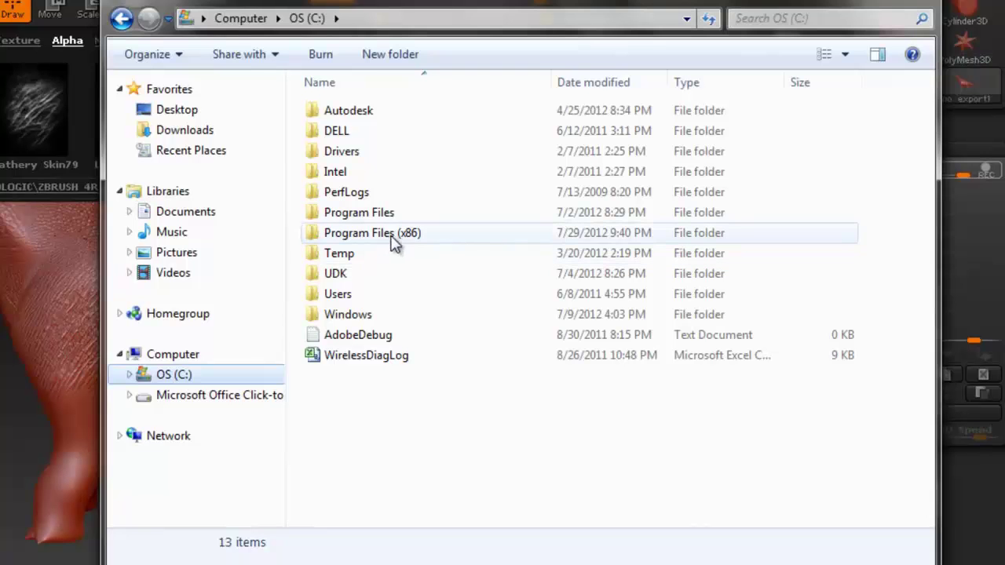
pyautogui.doubleClick(396, 240)
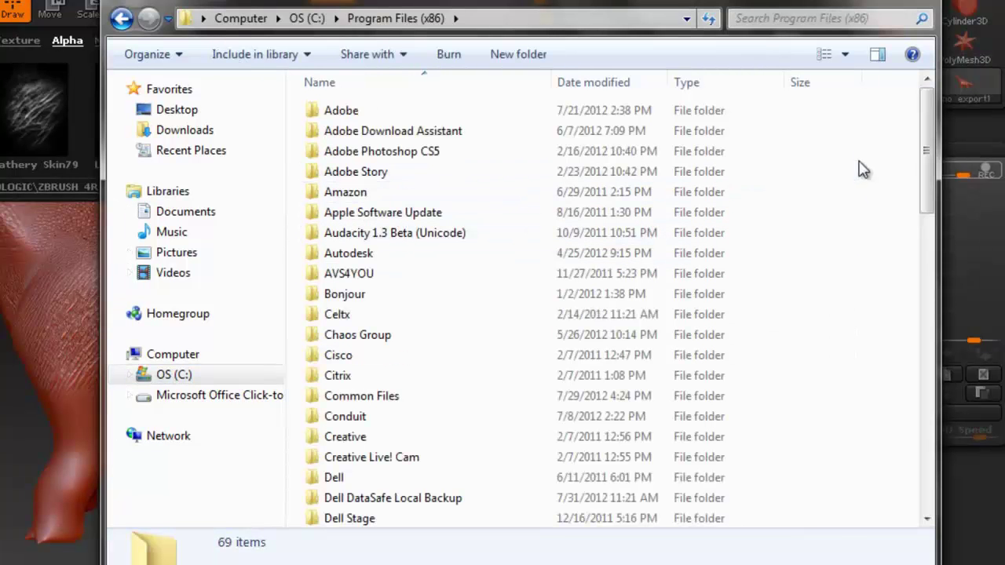
pyautogui.moveTo(927, 148); pyautogui.dragTo(910, 405)
pyautogui.doubleClick(354, 200)
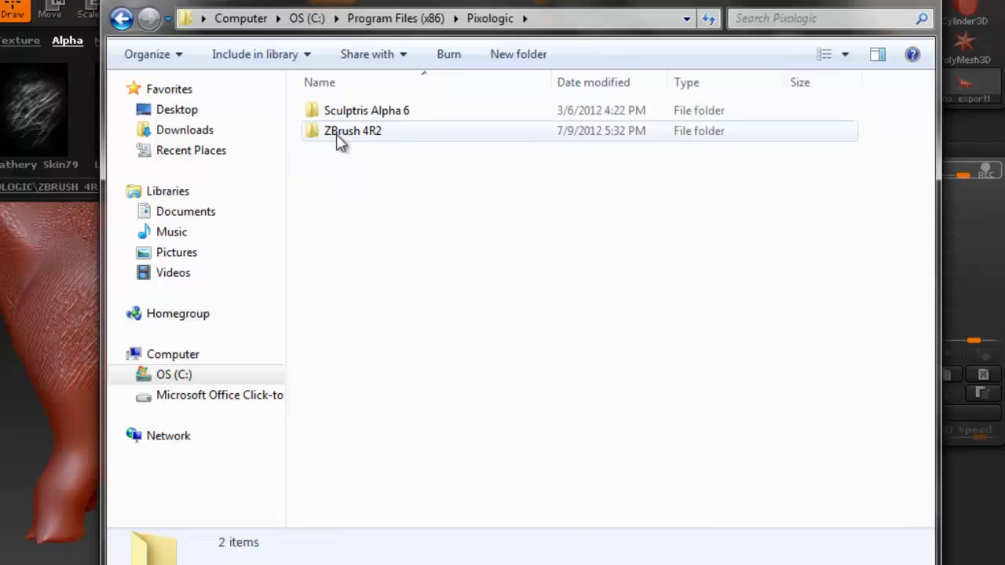
pyautogui.doubleClick(354, 138)
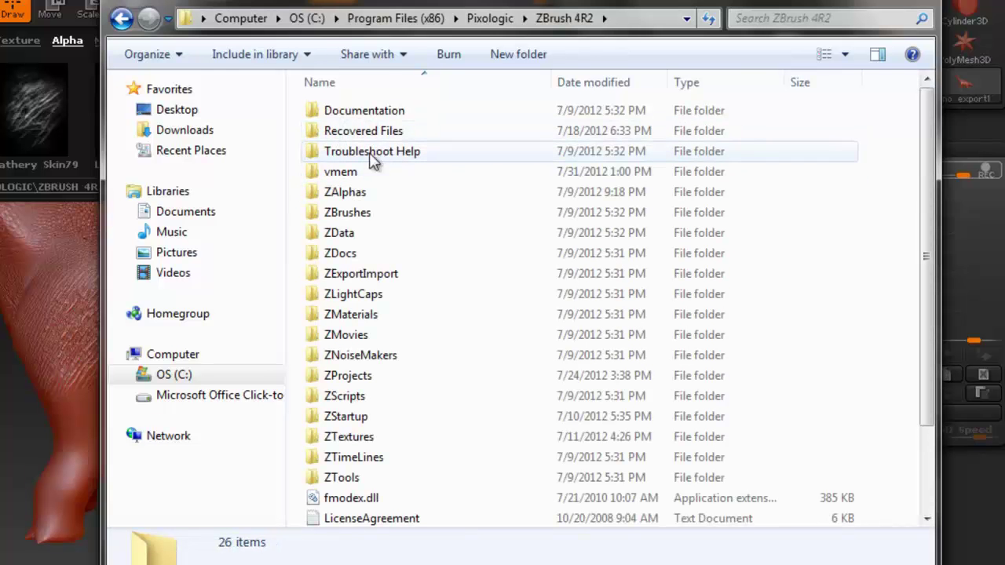
pyautogui.doubleClick(354, 196)
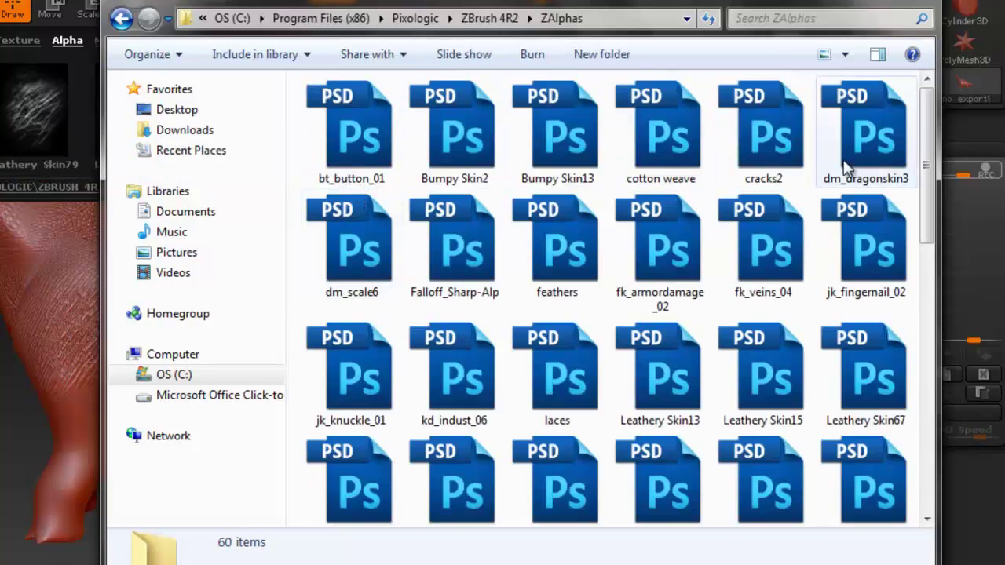
# Switch back to ZBrush and look through the alphas of the ZAlphas folder in LightBox
pyautogui.moveTo(926, 164); pyautogui.dragTo(953, 138)
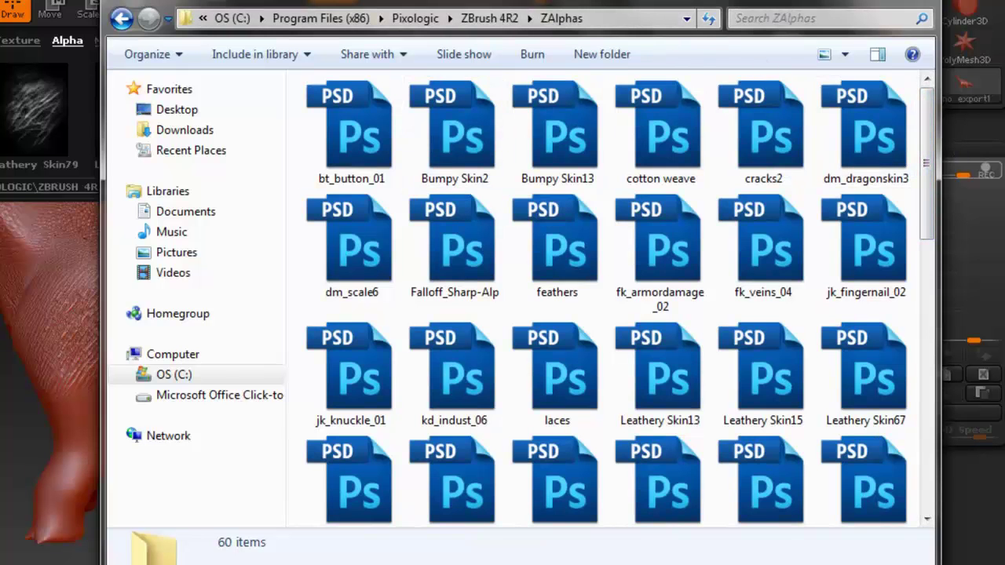
pyautogui.moveTo(771, 5); pyautogui.dragTo(709, 0)
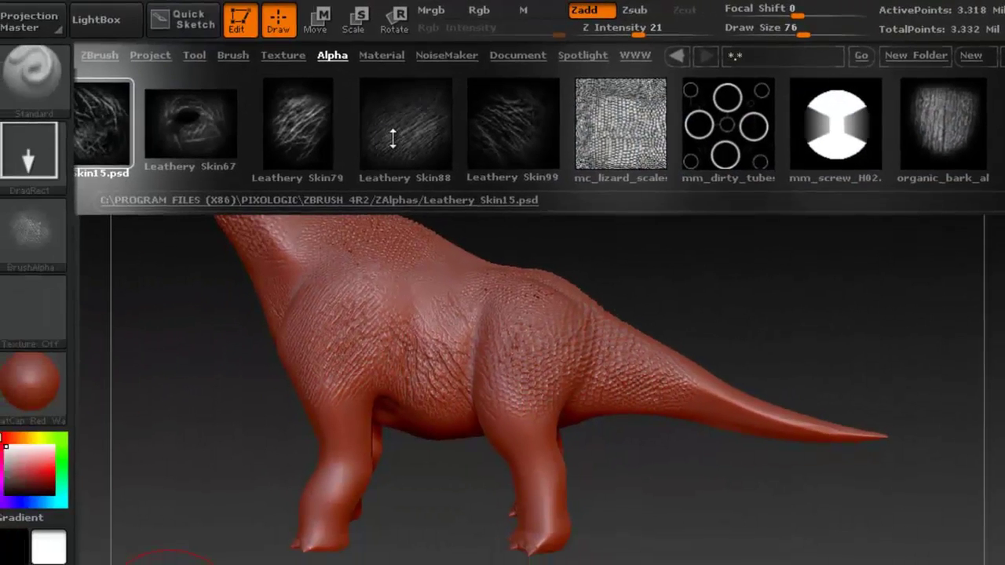
pyautogui.moveTo(392, 139); pyautogui.dragTo(836, 161)
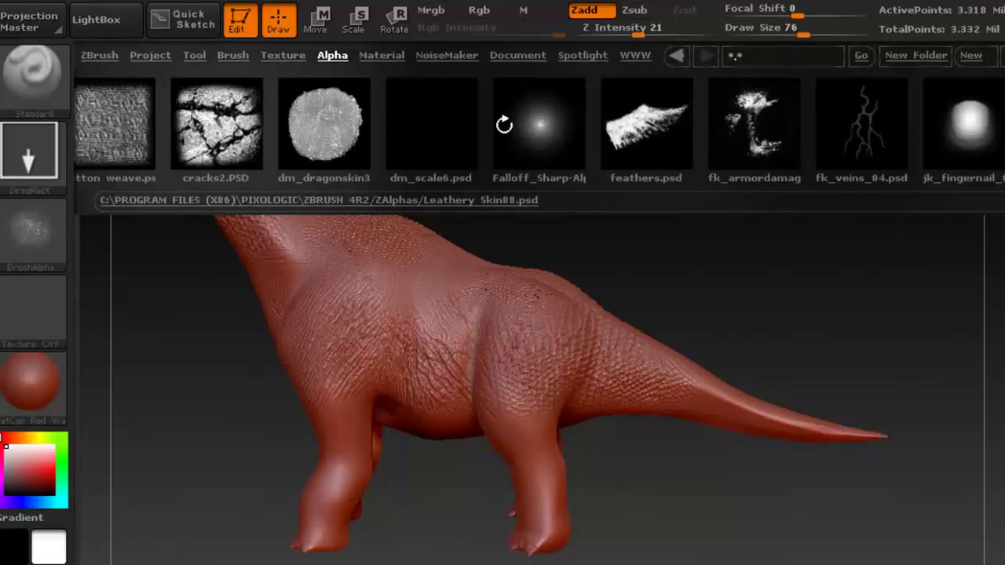
pyautogui.moveTo(504, 124); pyautogui.dragTo(668, 141)
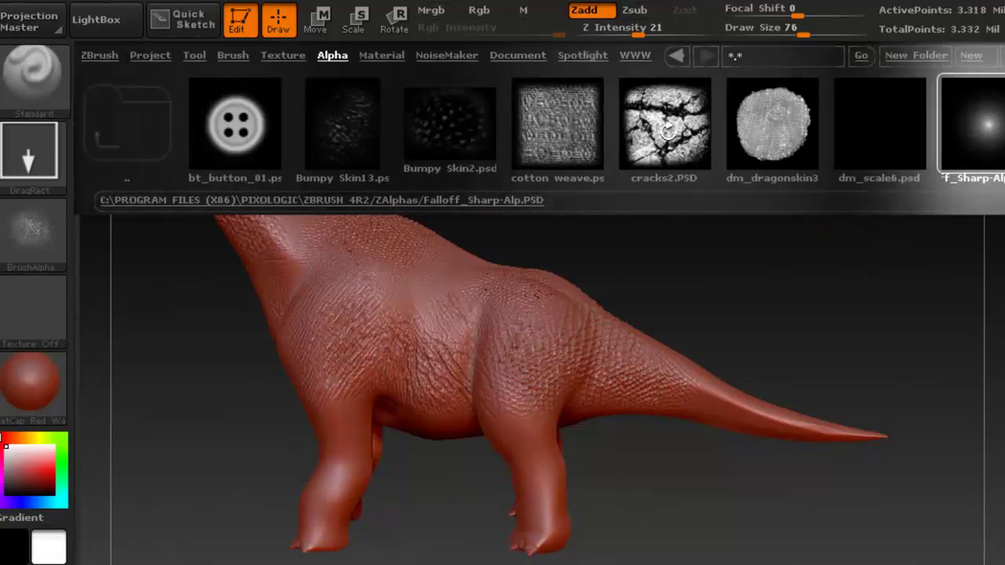
pyautogui.moveTo(680, 128); pyautogui.dragTo(724, 154)
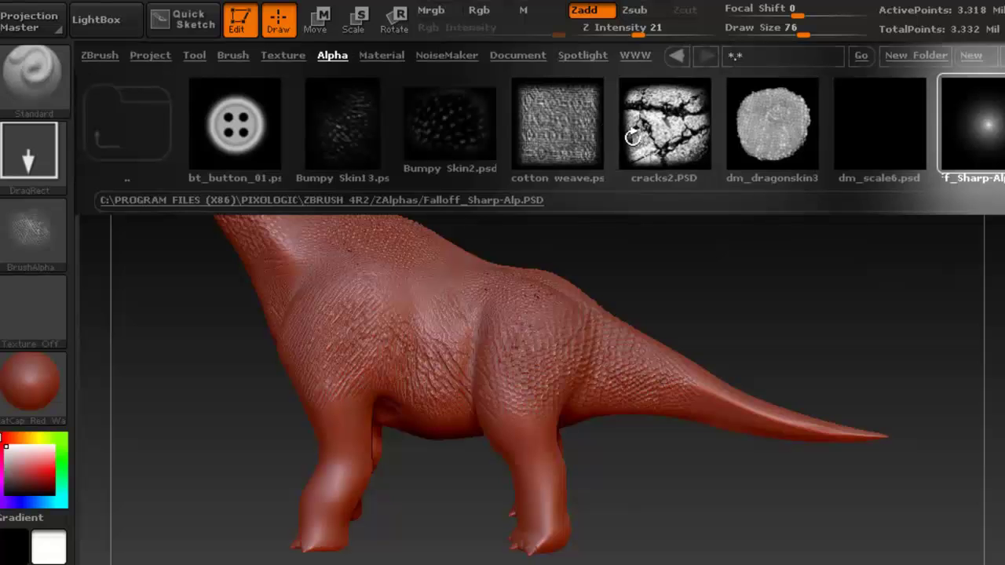
pyautogui.moveTo(757, 139); pyautogui.dragTo(528, 118)
pyautogui.moveTo(676, 132); pyautogui.dragTo(572, 118)
pyautogui.moveTo(655, 123); pyautogui.dragTo(453, 126)
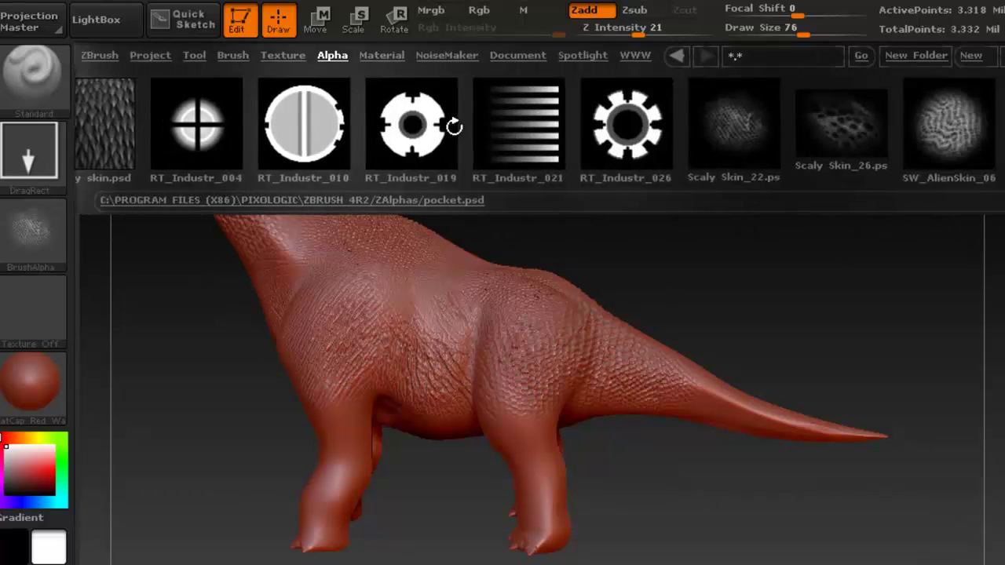
pyautogui.moveTo(656, 130); pyautogui.dragTo(500, 136)
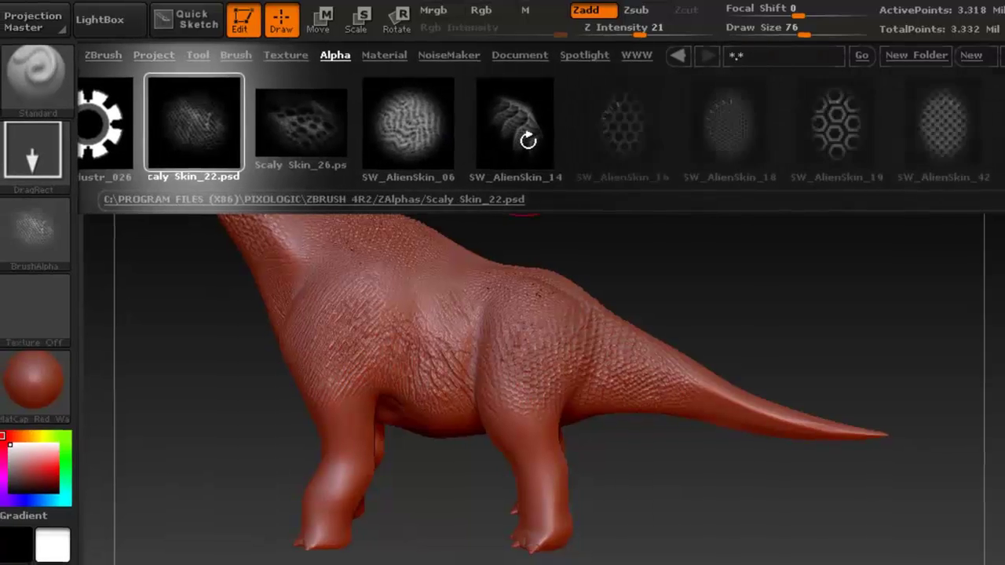
pyautogui.moveTo(661, 139); pyautogui.dragTo(361, 131)
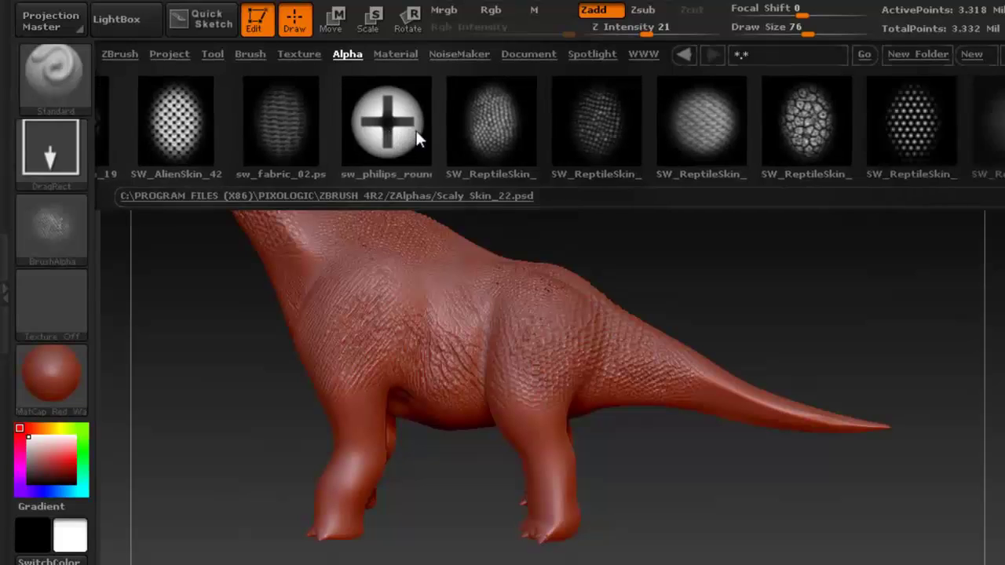
# Load SW_ReptileSkin_47 as a texture, convert it into the brush alpha, and turn the texture off
pyautogui.moveTo(635, 127); pyautogui.dragTo(734, 132)
pyautogui.click(738, 130)
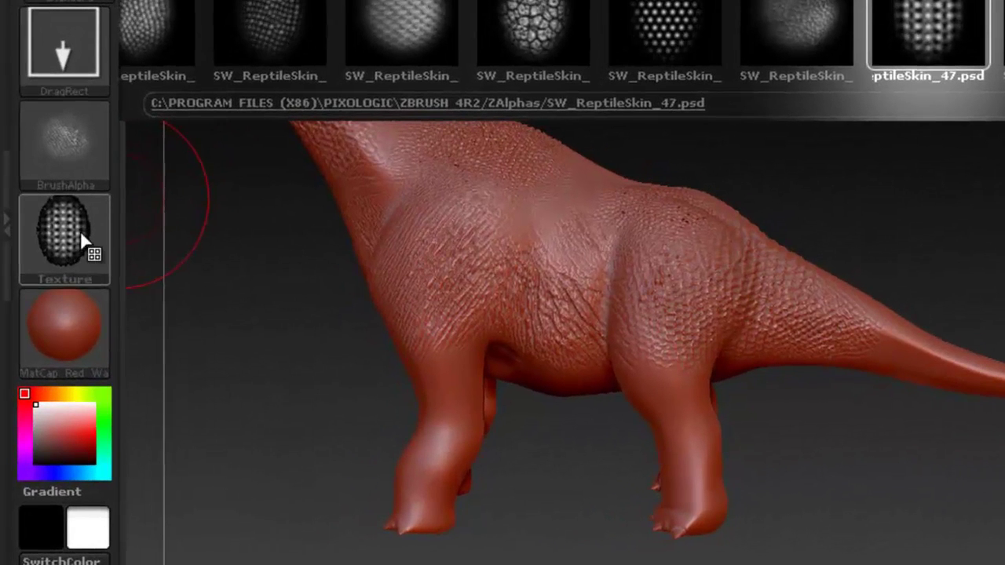
pyautogui.moveTo(63, 305)
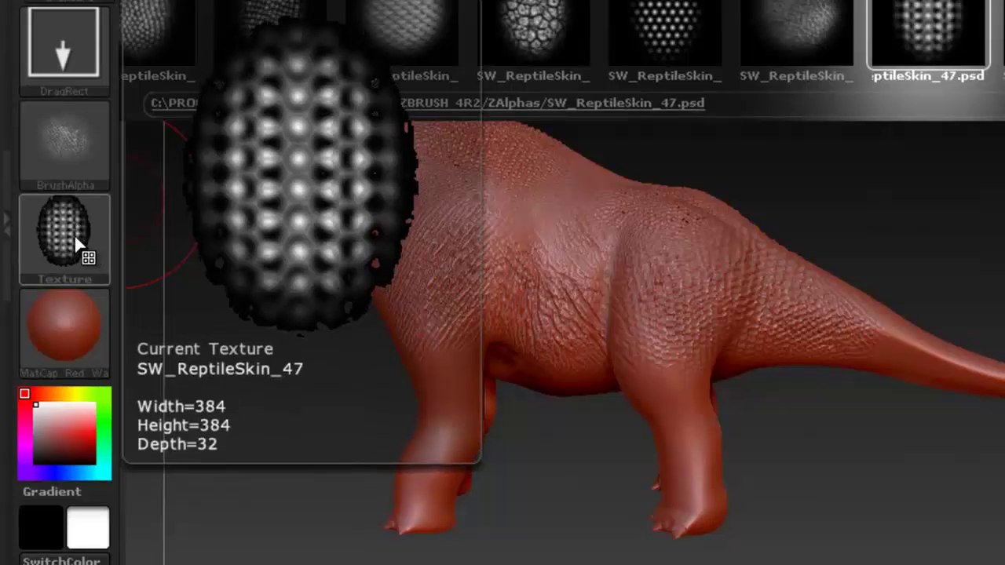
pyautogui.click(72, 249)
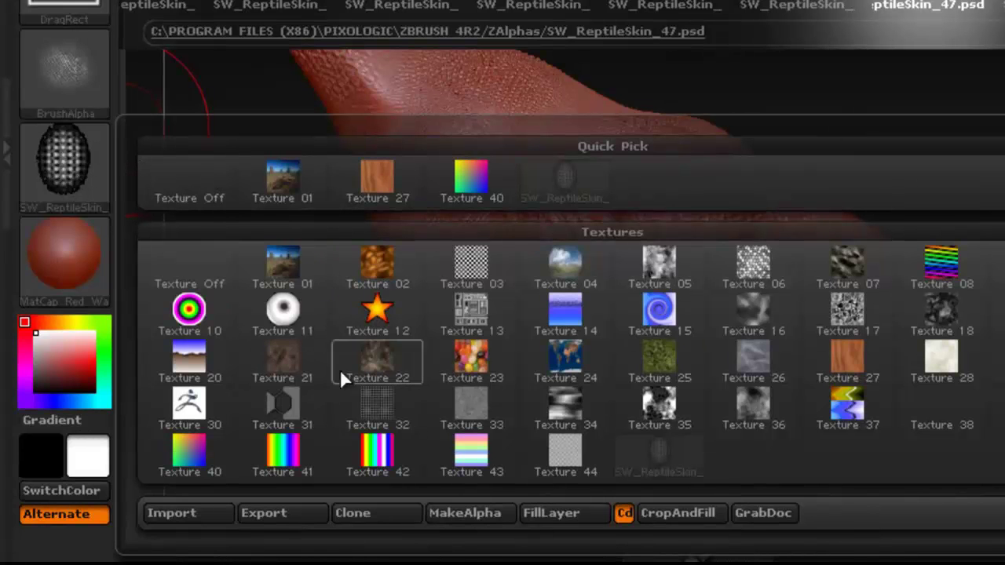
pyautogui.click(471, 512)
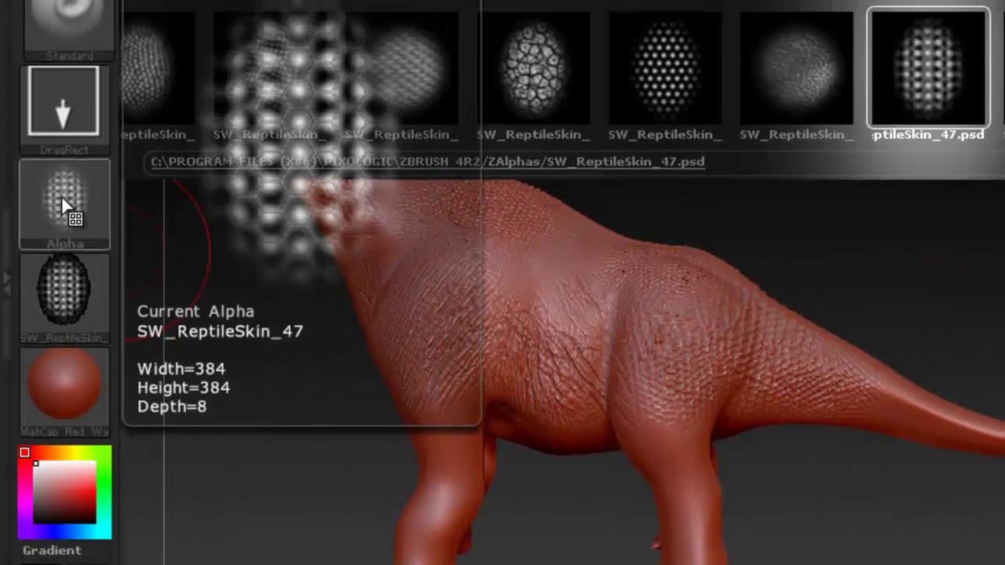
pyautogui.moveTo(68, 141)
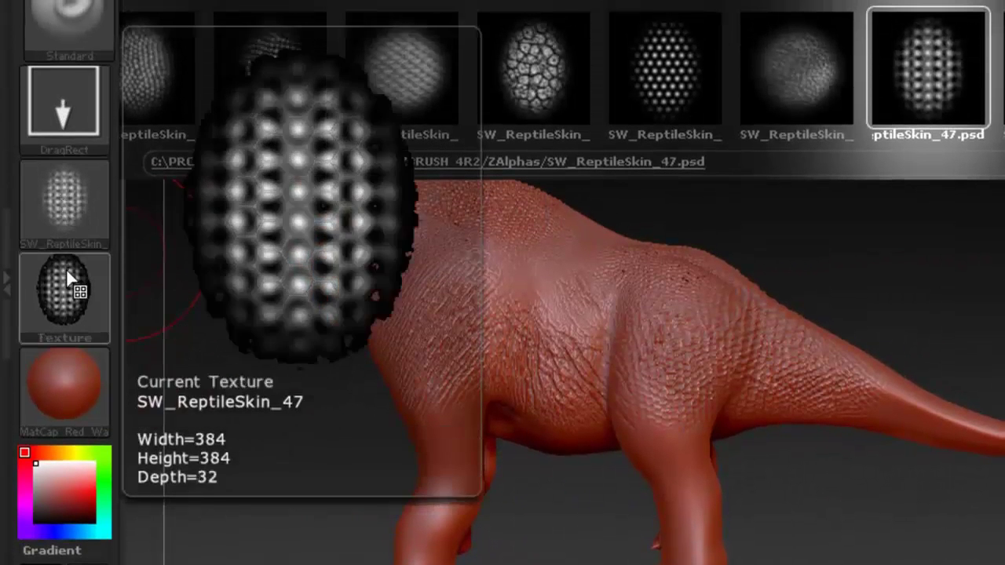
pyautogui.click(77, 288)
pyautogui.click(174, 308)
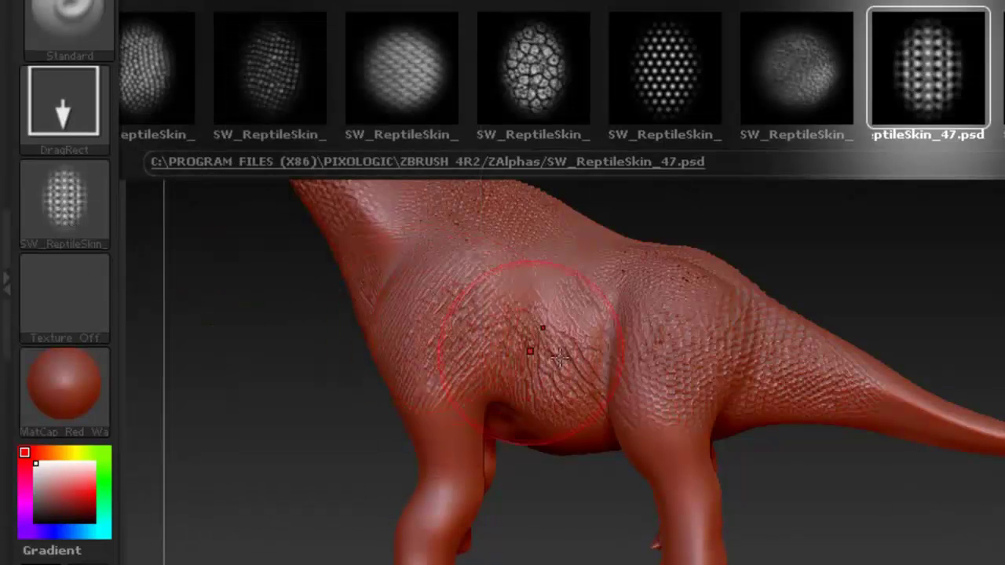
# Stamp SW_ReptileSkin_47 scales onto the upper part of the dinosaur's front leg
pyautogui.moveTo(584, 323)
pyautogui.keyDown('ctrl'); pyautogui.mouseDown(button='right')
pyautogui.moveTo(558, 359)
pyautogui.moveTo(566, 345)
pyautogui.moveTo(531, 359)
pyautogui.moveTo(628, 416)
pyautogui.mouseUp(button='right'); pyautogui.keyUp('ctrl')
pyautogui.moveTo(477, 381); pyautogui.dragTo(443, 550)
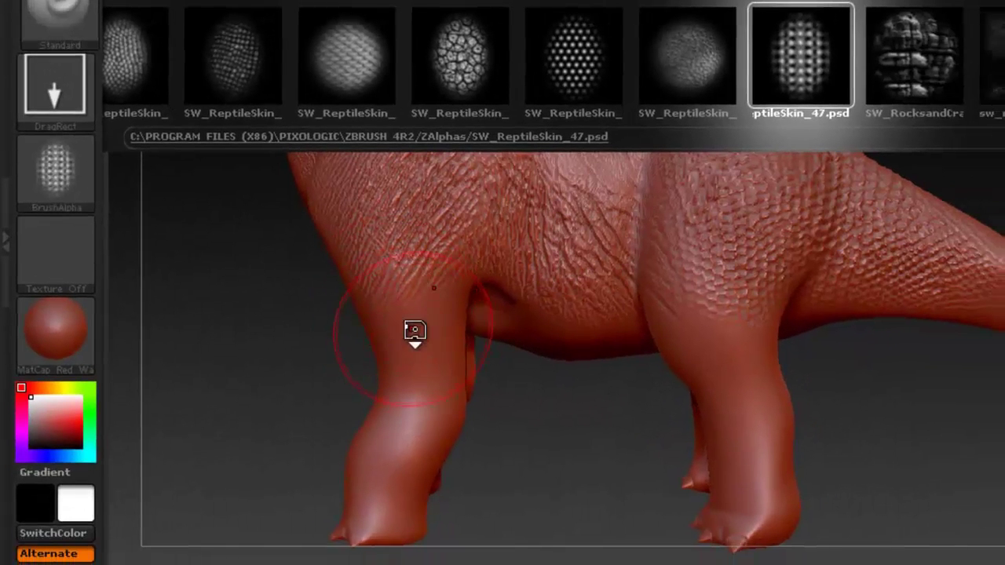
pyautogui.moveTo(384, 472); pyautogui.dragTo(419, 489)
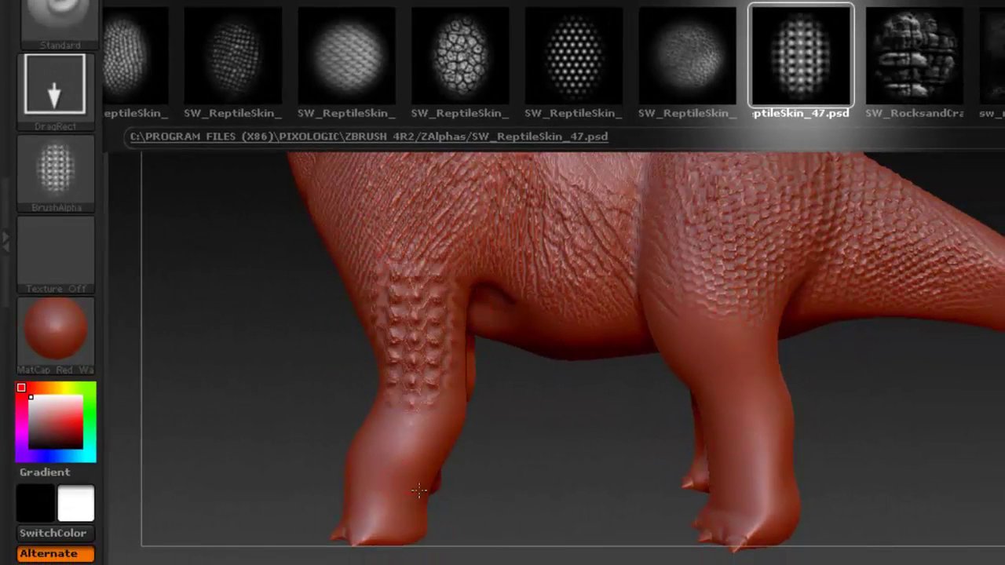
pyautogui.keyDown('alt'); pyautogui.moveTo(461, 323); pyautogui.dragTo(480, 287, button='right'); pyautogui.keyUp('alt')
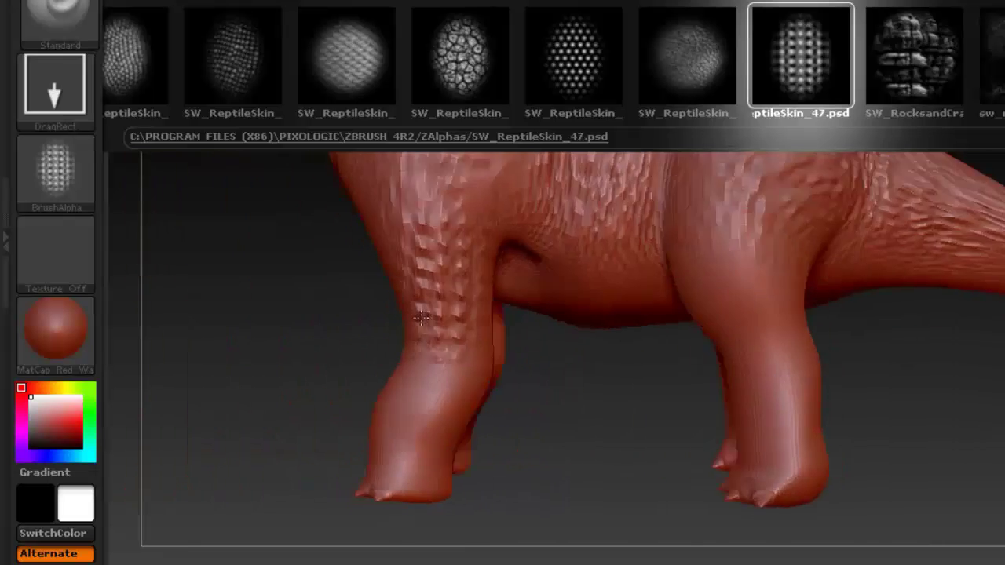
pyautogui.keyDown('alt'); pyautogui.moveTo(552, 277); pyautogui.dragTo(444, 359, button='right'); pyautogui.keyUp('alt')
# Stamp SW_ReptileSkin_47 scales down the hind leg from the thigh to just above the foot
pyautogui.moveTo(650, 491); pyautogui.dragTo(648, 532)
pyautogui.keyDown('alt'); pyautogui.moveTo(630, 386); pyautogui.dragTo(651, 347, button='right'); pyautogui.keyUp('alt')
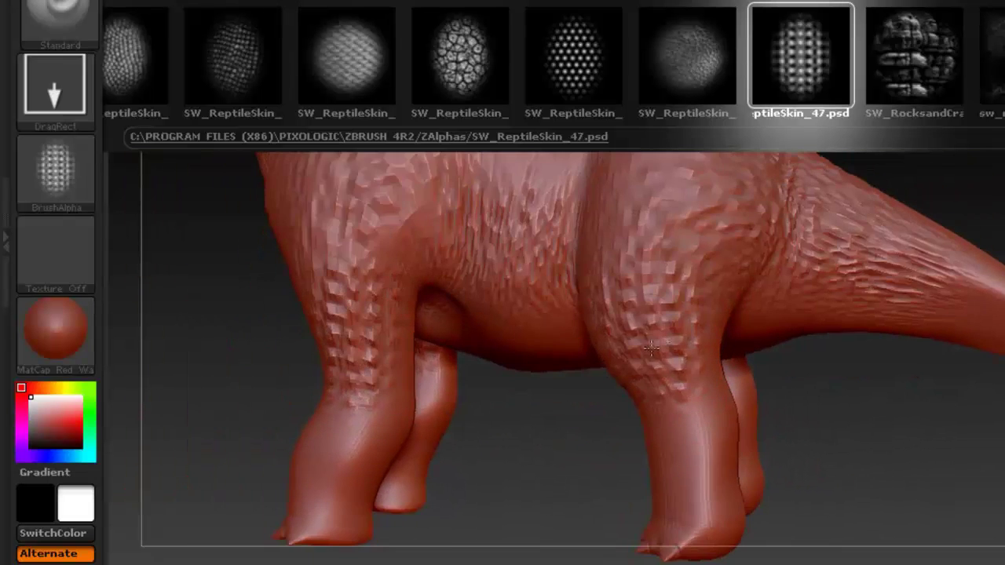
pyautogui.moveTo(635, 408); pyautogui.dragTo(694, 418, button='right')
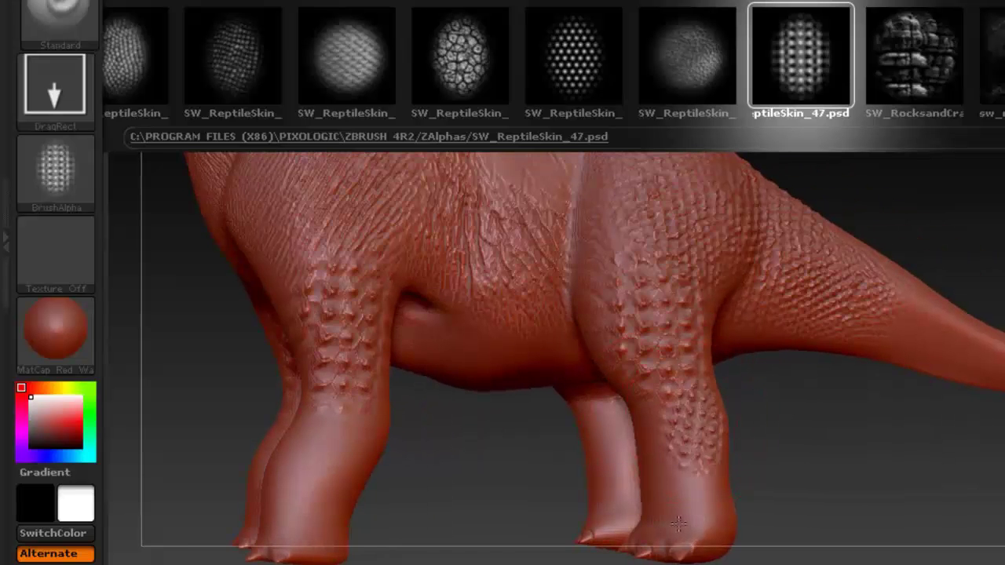
pyautogui.moveTo(666, 561); pyautogui.dragTo(670, 564)
pyautogui.moveTo(626, 379); pyautogui.dragTo(603, 339, button='right')
pyautogui.moveTo(734, 434); pyautogui.dragTo(750, 467)
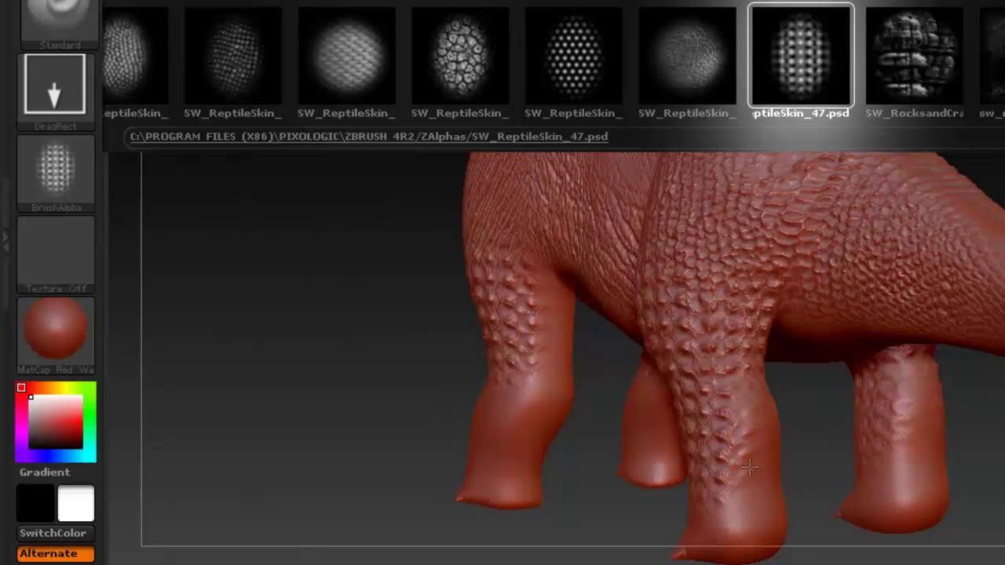
pyautogui.moveTo(704, 328); pyautogui.dragTo(599, 246, button='right')
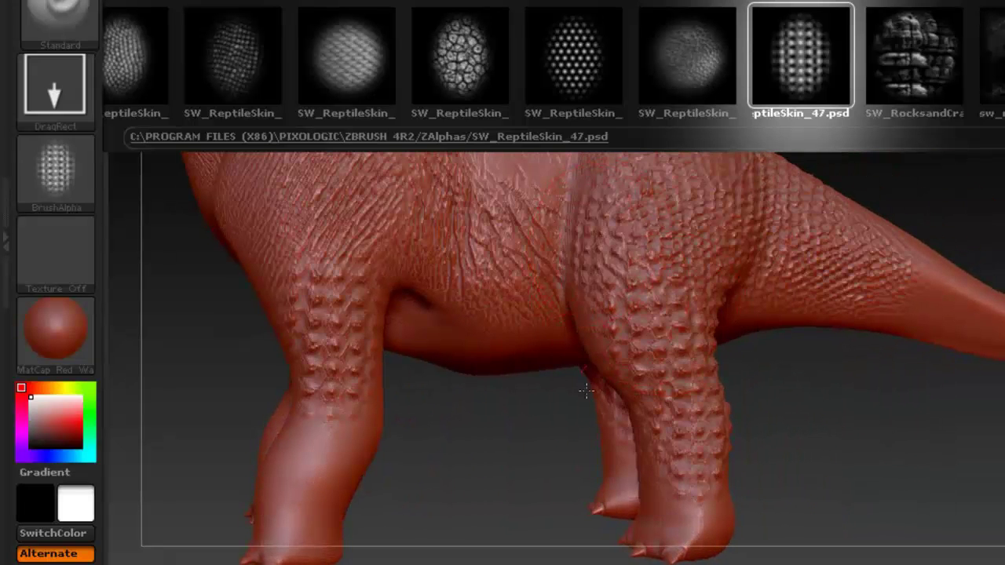
# Close LightBox and examine the skin detail along the dinosaur's neck, back and legs
pyautogui.moveTo(613, 293); pyautogui.dragTo(473, 241, button='right')
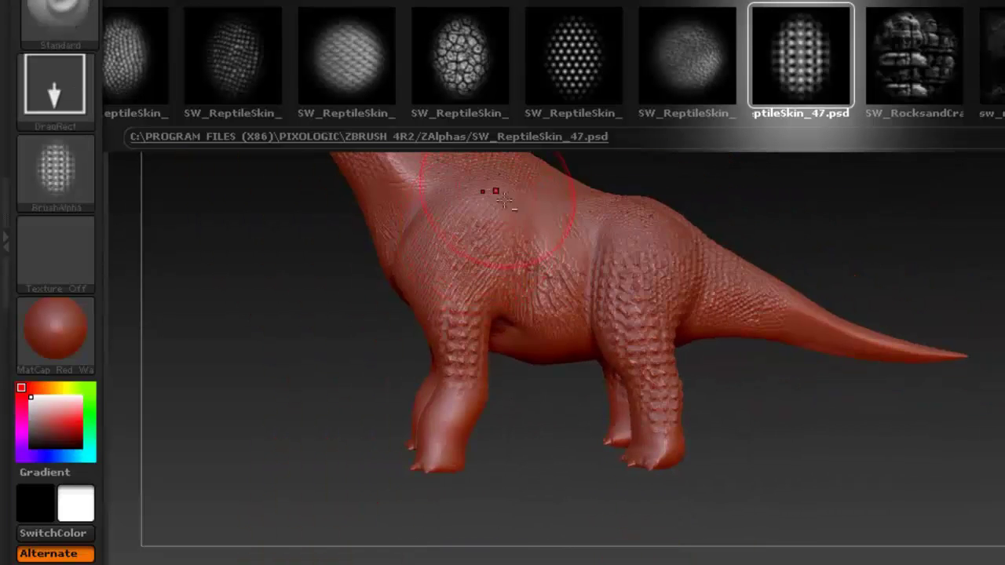
pyautogui.keyDown('alt'); pyautogui.moveTo(490, 195); pyautogui.dragTo(494, 241, button='right'); pyautogui.keyUp('alt')
pyautogui.keyDown('alt'); pyautogui.moveTo(455, 190); pyautogui.dragTo(569, 306, button='right'); pyautogui.keyUp('alt')
pyautogui.moveTo(342, 156)
pyautogui.keyDown('alt'); pyautogui.mouseDown(button='right')
pyautogui.moveTo(454, 250)
pyautogui.moveTo(633, 321)
pyautogui.moveTo(494, 288)
pyautogui.moveTo(621, 285)
pyautogui.mouseUp(button='right'); pyautogui.keyUp('alt')
pyautogui.moveTo(731, 339)
pyautogui.mouseDown(button='right')
pyautogui.moveTo(725, 354)
pyautogui.moveTo(589, 243)
pyautogui.moveTo(633, 298)
pyautogui.moveTo(649, 294)
pyautogui.moveTo(540, 198)
pyautogui.mouseUp(button='right')
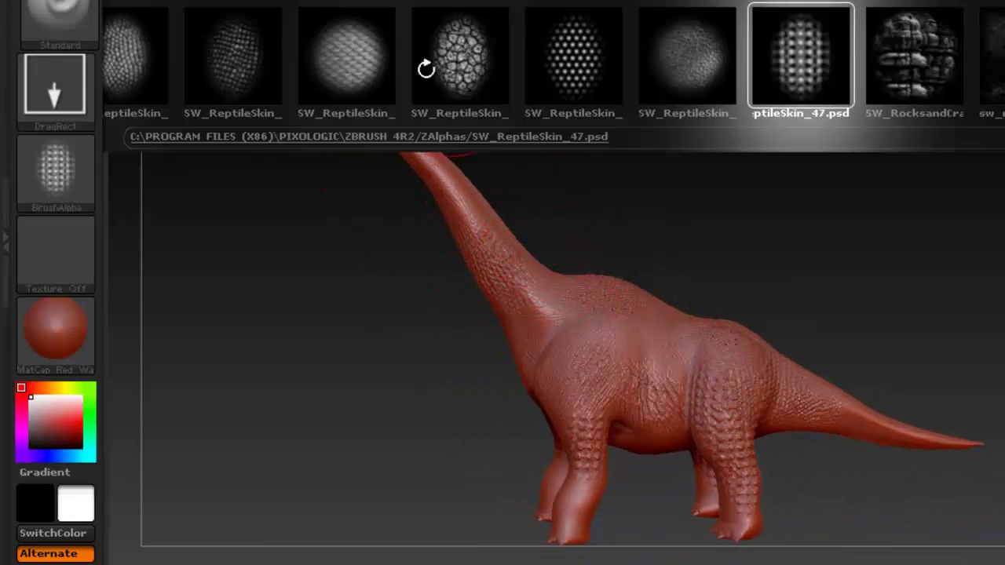
pyautogui.moveTo(490, 156)
pyautogui.keyDown('alt'); pyautogui.mouseDown(button='right')
pyautogui.moveTo(572, 208)
pyautogui.moveTo(513, 195)
pyautogui.moveTo(546, 240)
pyautogui.mouseUp(button='right'); pyautogui.keyUp('alt')
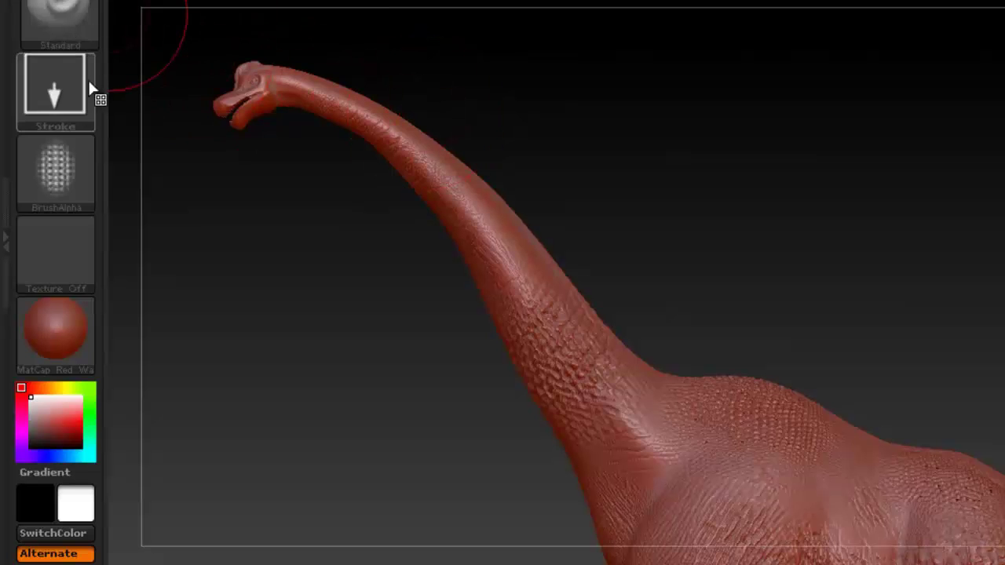
pyautogui.moveTo(652, 293)
pyautogui.keyDown('alt'); pyautogui.mouseDown(button='right')
pyautogui.moveTo(565, 173)
pyautogui.moveTo(567, 160)
pyautogui.mouseUp(button='right'); pyautogui.keyUp('alt')
pyautogui.keyDown('ctrl'); pyautogui.moveTo(516, 232); pyautogui.dragTo(505, 296, button='right'); pyautogui.keyUp('ctrl')
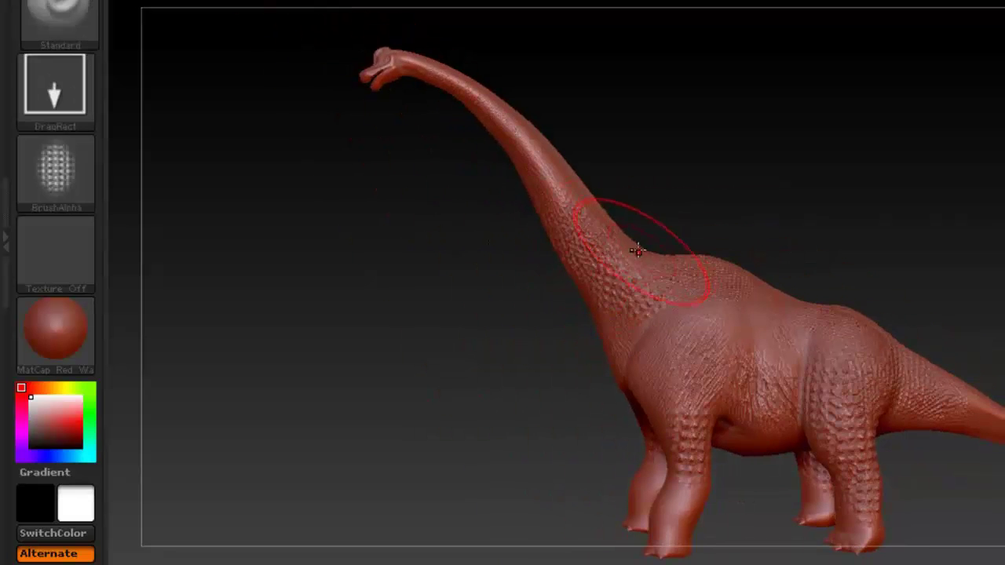
pyautogui.keyDown('alt'); pyautogui.moveTo(639, 258); pyautogui.dragTo(554, 247, button='right'); pyautogui.keyUp('alt')
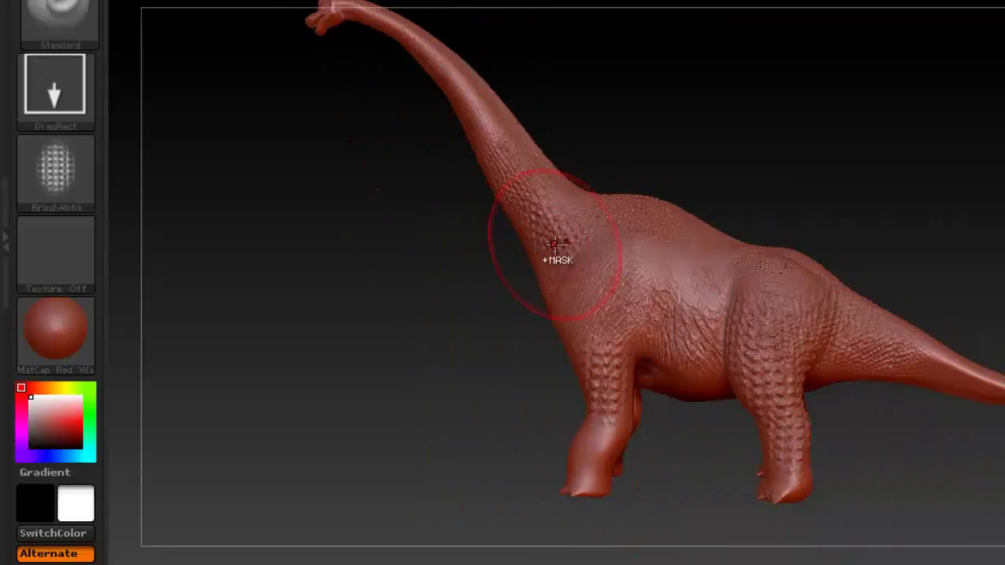
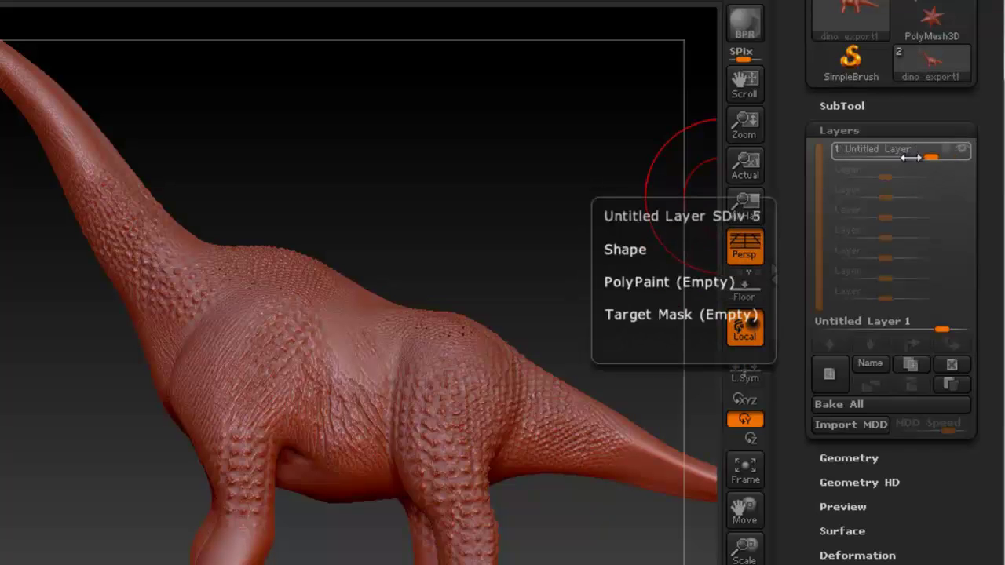
# Preview the skin detail layer at an intensity of about 0.48 on the shoulder, and restore it to 1
pyautogui.moveTo(240, 183)
pyautogui.mouseDown()
pyautogui.moveTo(240, 139)
pyautogui.moveTo(262, 193)
pyautogui.moveTo(221, 186)
pyautogui.moveTo(229, 180)
pyautogui.mouseUp()
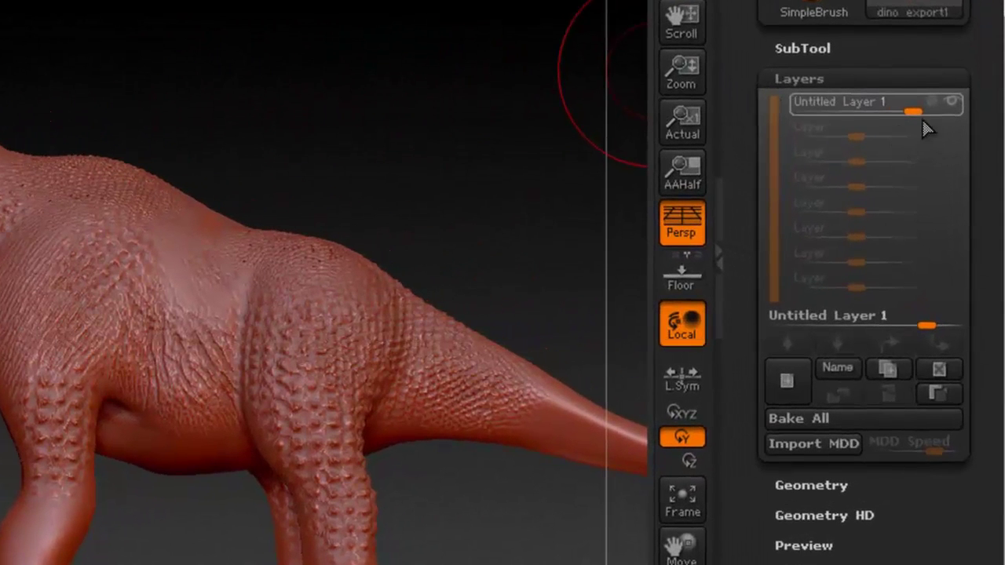
pyautogui.moveTo(912, 109); pyautogui.dragTo(881, 113)
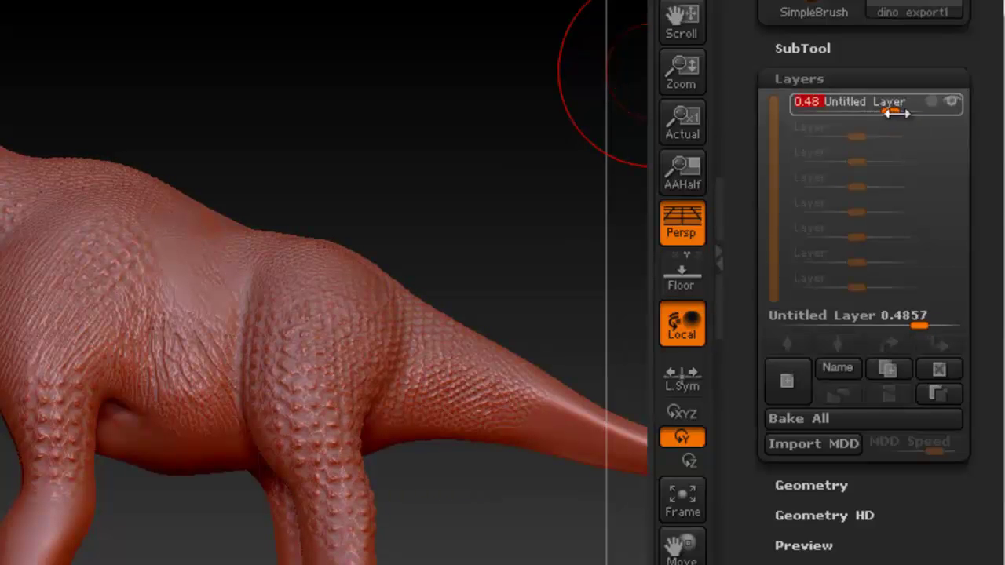
pyautogui.moveTo(49, 115); pyautogui.dragTo(49, 153)
pyautogui.keyDown('ctrl'); pyautogui.moveTo(47, 206); pyautogui.dragTo(447, 307, button='right'); pyautogui.keyUp('ctrl')
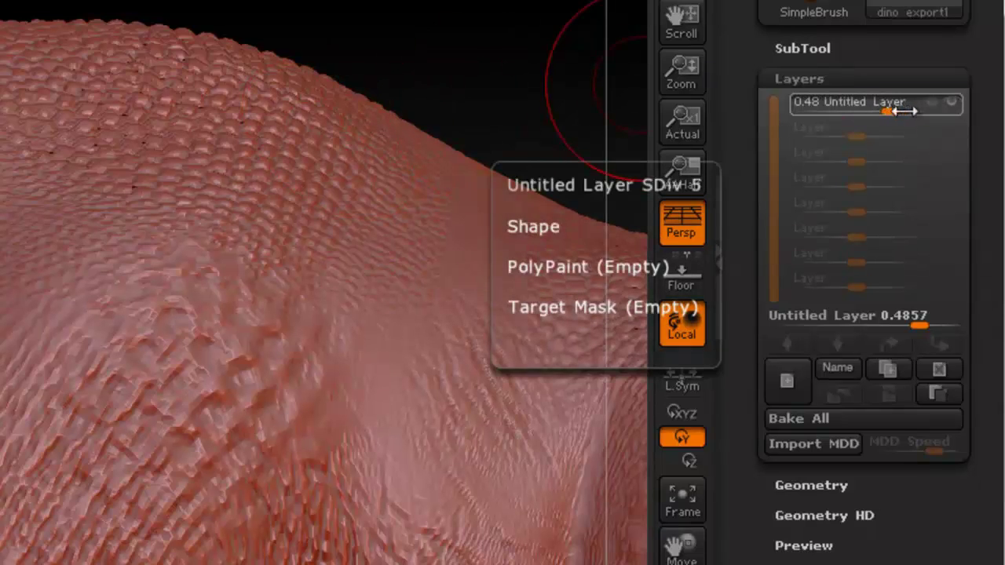
pyautogui.moveTo(886, 107); pyautogui.dragTo(939, 118)
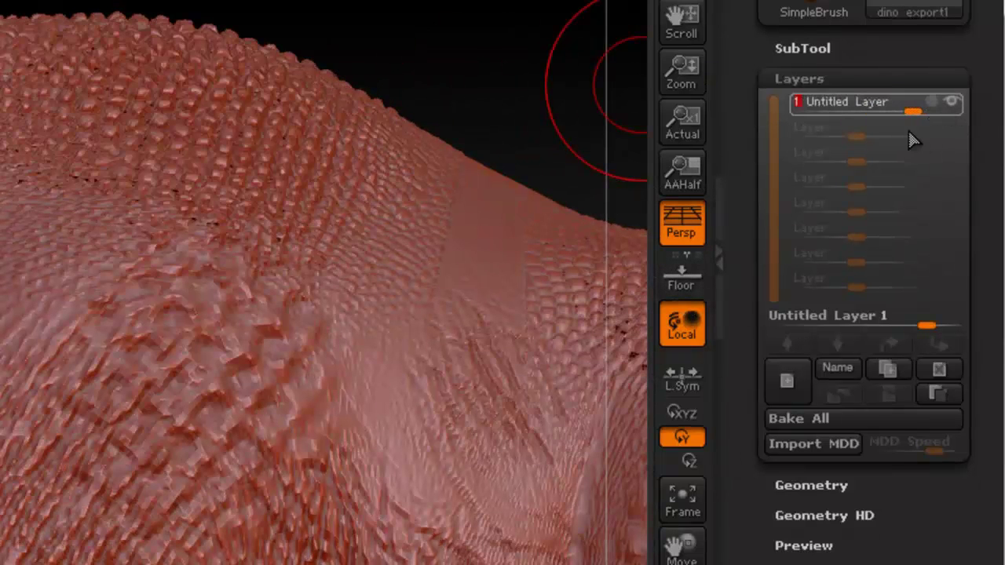
# Toggle the detail layer's visibility off and on to compare the smooth and scaly versions of the body and neck
pyautogui.click(952, 100)
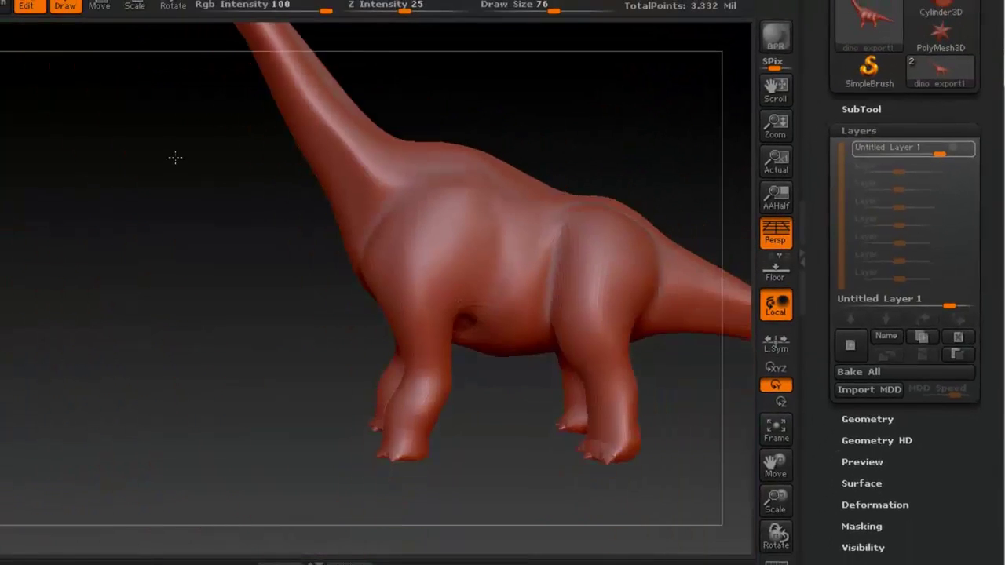
pyautogui.moveTo(175, 157); pyautogui.dragTo(349, 198)
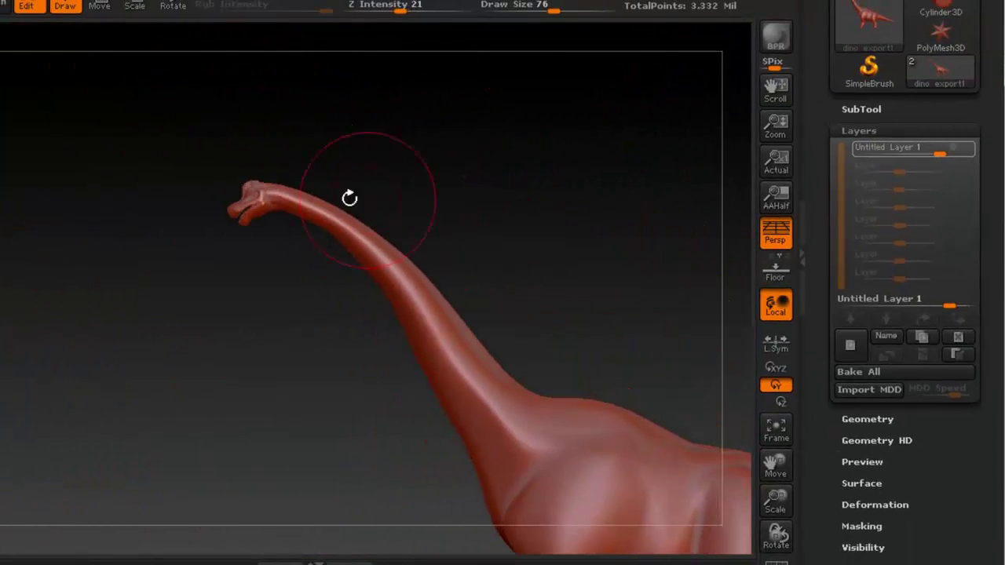
pyautogui.click(967, 153)
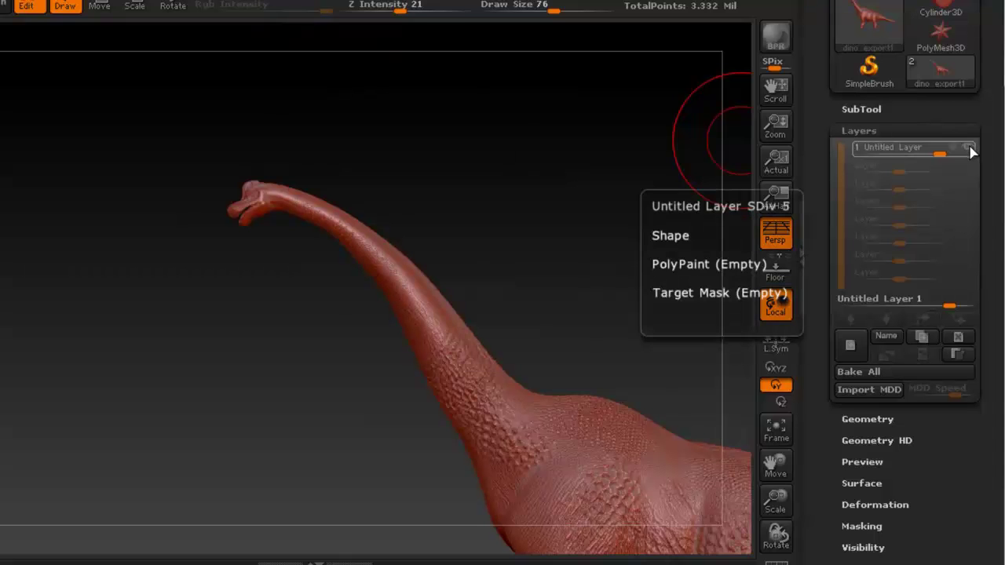
pyautogui.click(969, 147)
pyautogui.click(971, 151)
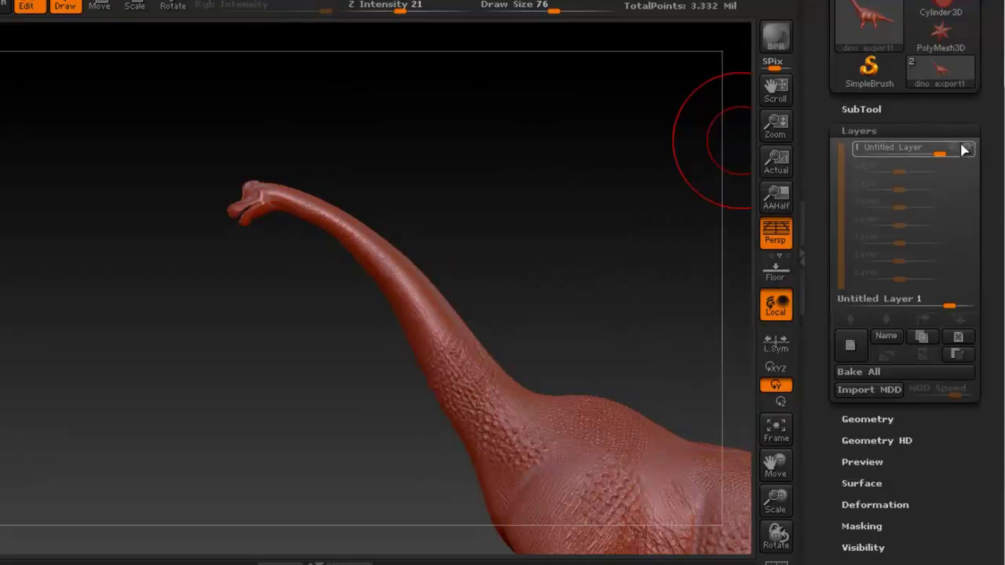
# Examine the scale detail across the neck, body and tail, comparing the whole dinosaur with the detail layer hidden and shown
pyautogui.keyDown('alt'); pyautogui.moveTo(581, 302); pyautogui.dragTo(403, 149); pyautogui.keyUp('alt')
pyautogui.keyDown('alt'); pyautogui.moveTo(476, 240); pyautogui.dragTo(442, 256); pyautogui.keyUp('alt')
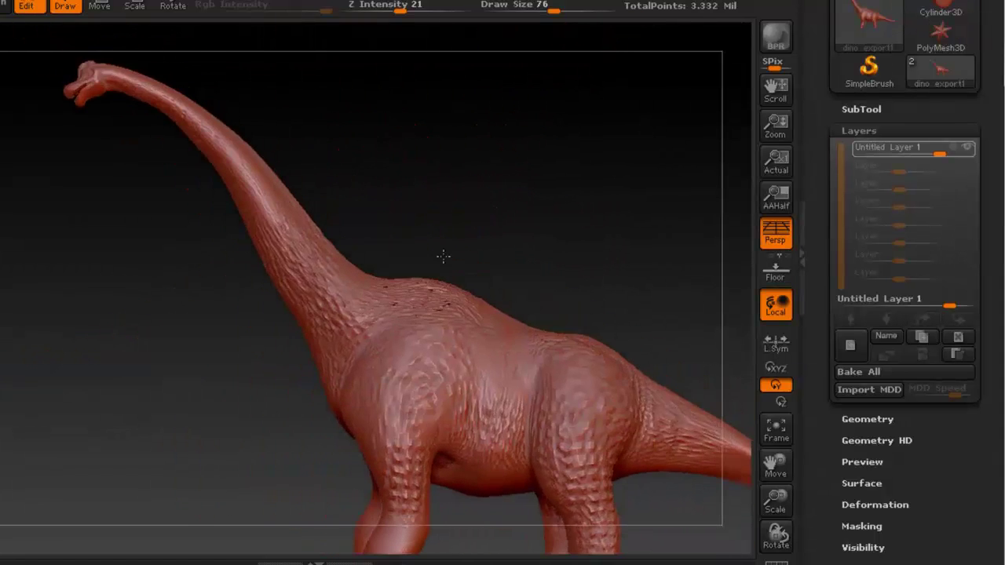
pyautogui.keyDown('alt'); pyautogui.moveTo(346, 216); pyautogui.dragTo(434, 297); pyautogui.keyUp('alt')
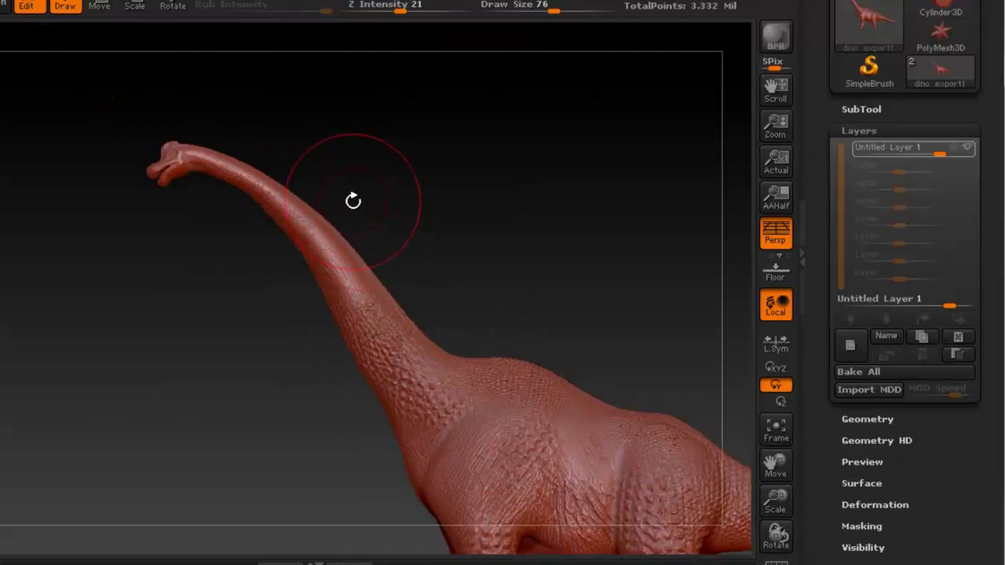
pyautogui.keyDown('alt'); pyautogui.moveTo(430, 238); pyautogui.dragTo(306, 168); pyautogui.keyUp('alt')
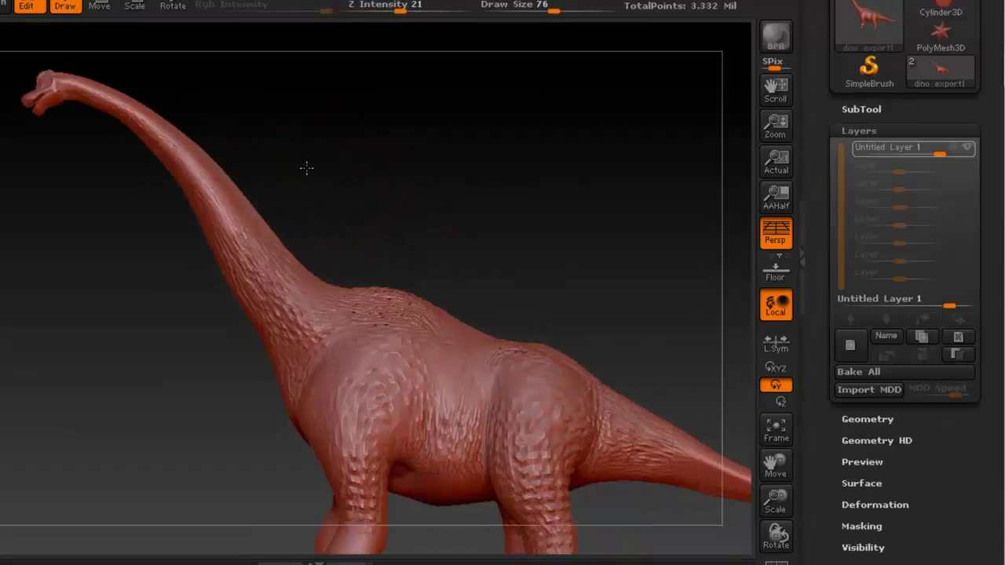
pyautogui.moveTo(369, 266)
pyautogui.keyDown('alt'); pyautogui.mouseDown()
pyautogui.moveTo(362, 177)
pyautogui.moveTo(321, 186)
pyautogui.moveTo(420, 229)
pyautogui.moveTo(323, 221)
pyautogui.mouseUp(); pyautogui.keyUp('alt')
pyautogui.moveTo(328, 220)
pyautogui.keyDown('alt'); pyautogui.mouseDown(button='right')
pyautogui.moveTo(361, 230)
pyautogui.moveTo(317, 215)
pyautogui.moveTo(340, 194)
pyautogui.moveTo(314, 215)
pyautogui.moveTo(329, 202)
pyautogui.mouseUp(button='right'); pyautogui.keyUp('alt')
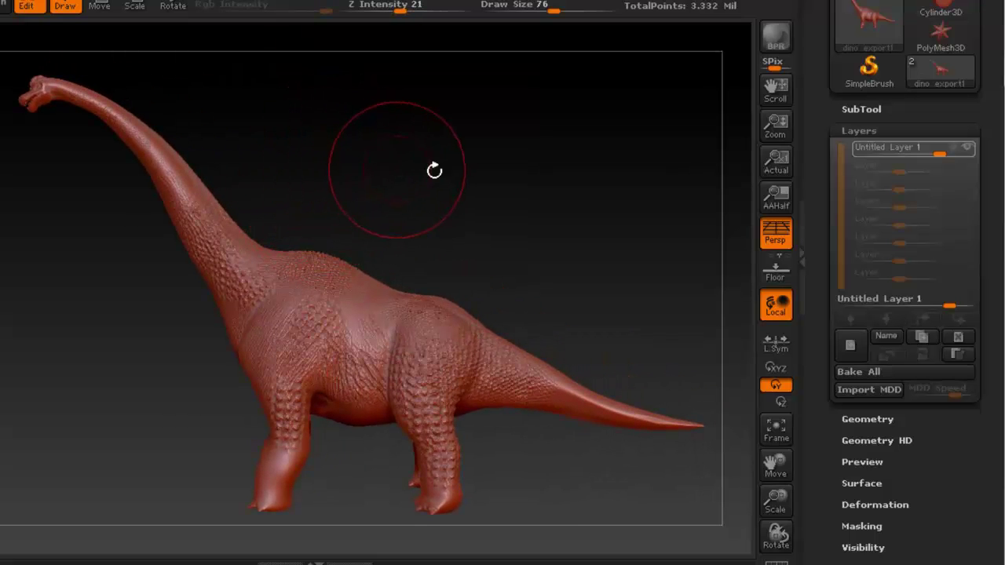
pyautogui.click(968, 148)
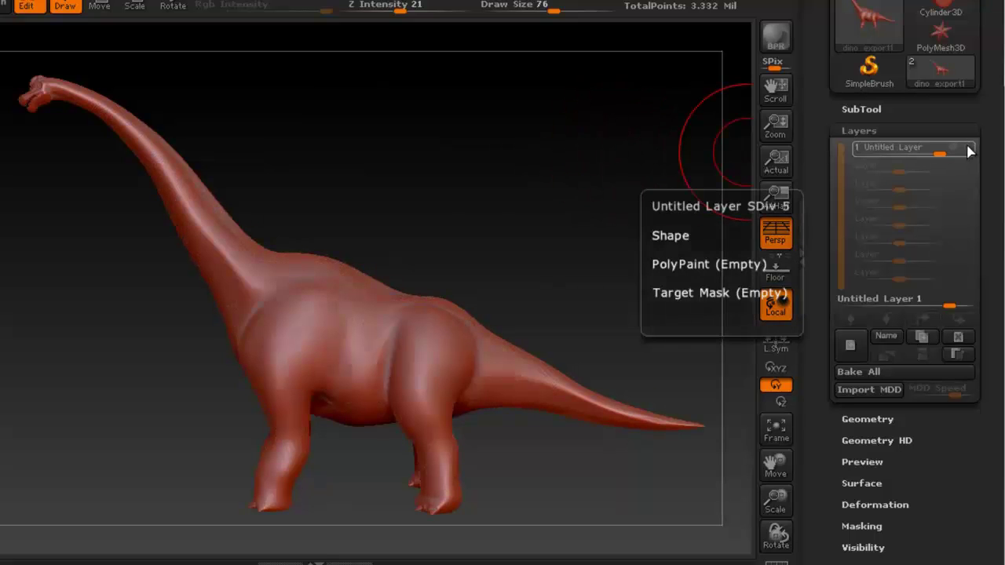
pyautogui.click(968, 149)
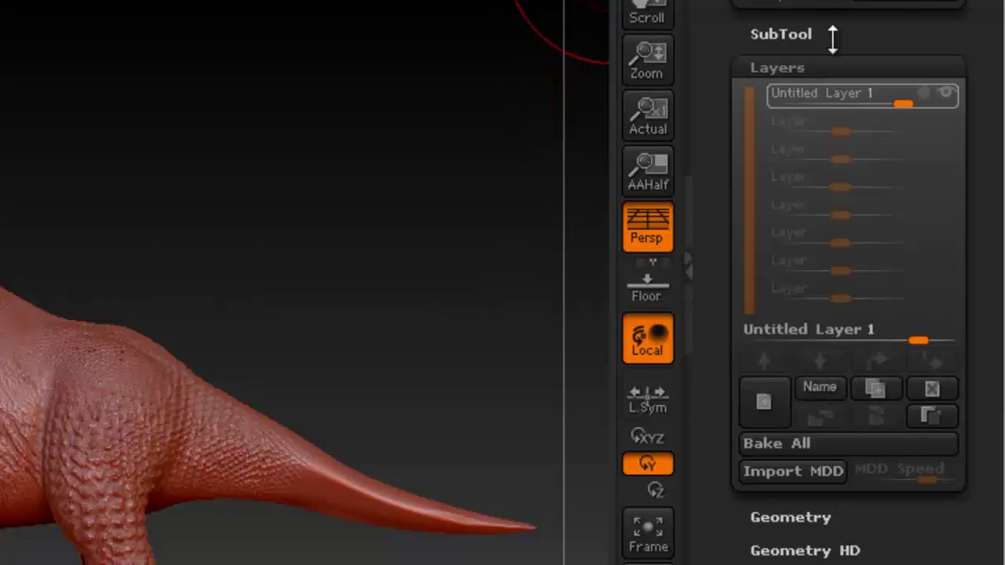
# Check the detail layer's recording and visibility states, and inspect the scales on the back, belly and hind leg up close
pyautogui.moveTo(909, 104)
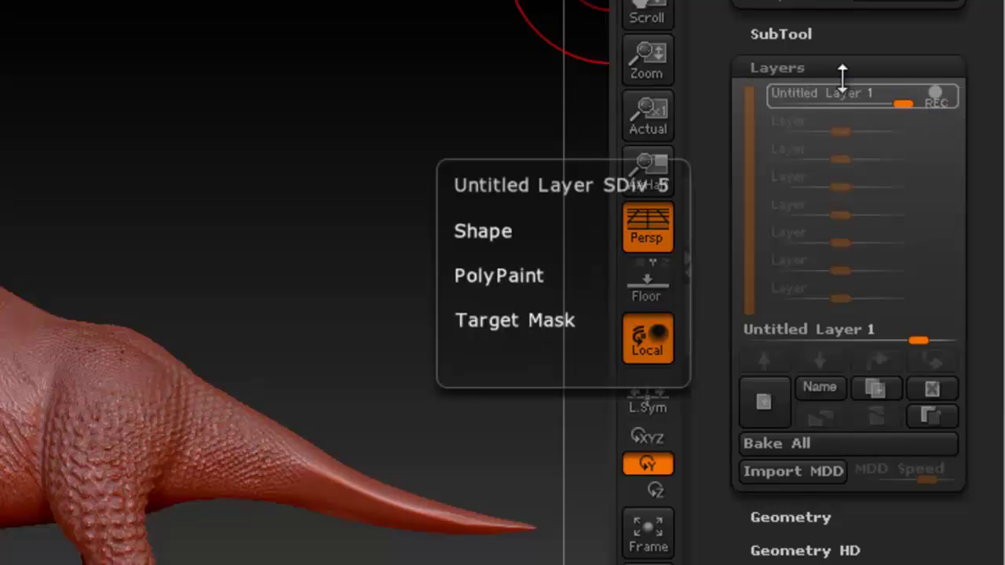
pyautogui.moveTo(12, 259)
pyautogui.keyDown('alt'); pyautogui.mouseDown()
pyautogui.moveTo(249, 319)
pyautogui.moveTo(4, 244)
pyautogui.mouseUp(); pyautogui.keyUp('alt')
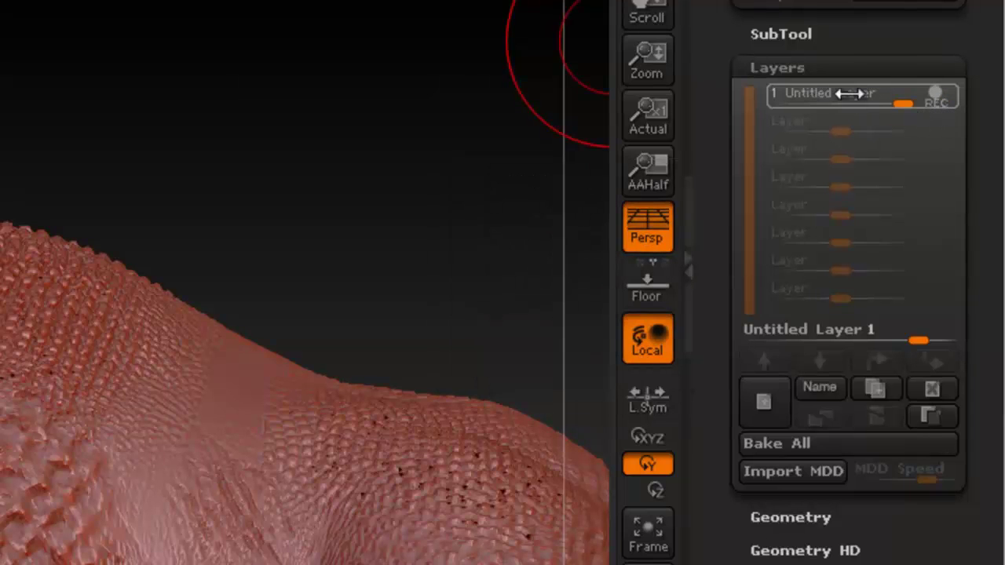
pyautogui.moveTo(938, 96)
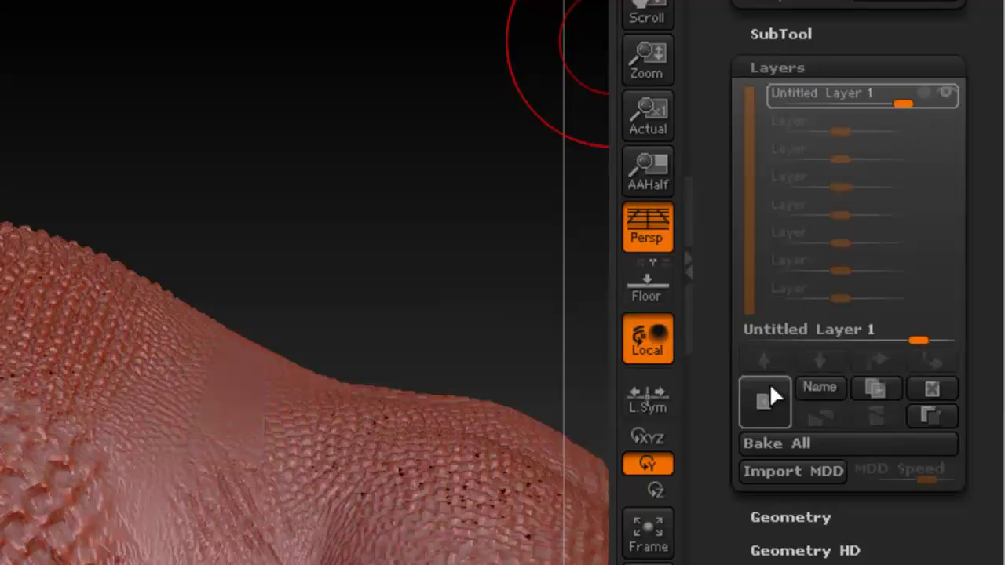
pyautogui.keyDown('alt'); pyautogui.moveTo(49, 271); pyautogui.dragTo(34, 161, button='right'); pyautogui.keyUp('alt')
pyautogui.keyDown('ctrl'); pyautogui.moveTo(130, 197); pyautogui.dragTo(0, 145, button='right'); pyautogui.keyUp('ctrl')
pyautogui.moveTo(130, 141)
pyautogui.mouseDown(button='right')
pyautogui.moveTo(238, 153)
pyautogui.moveTo(2, 146)
pyautogui.moveTo(140, 142)
pyautogui.moveTo(143, 127)
pyautogui.mouseUp(button='right')
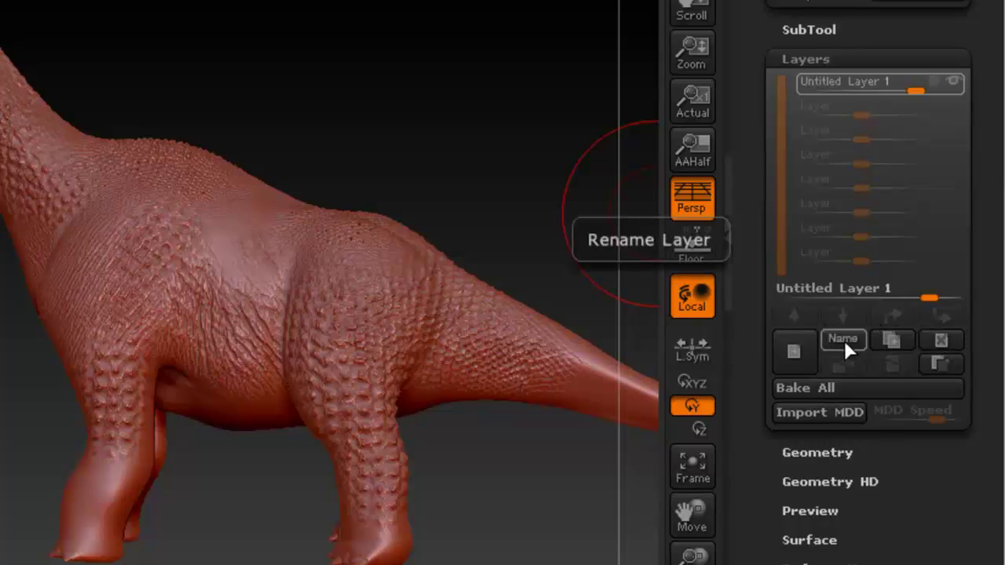
# Delete the skin detail layer from the dinosaur
pyautogui.moveTo(231, 96); pyautogui.dragTo(411, 18)
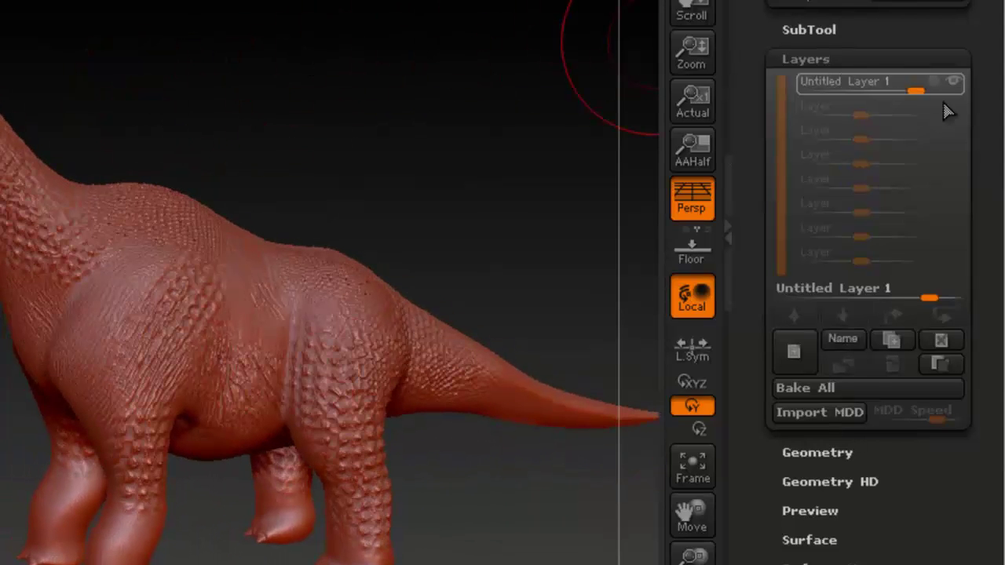
pyautogui.click(946, 346)
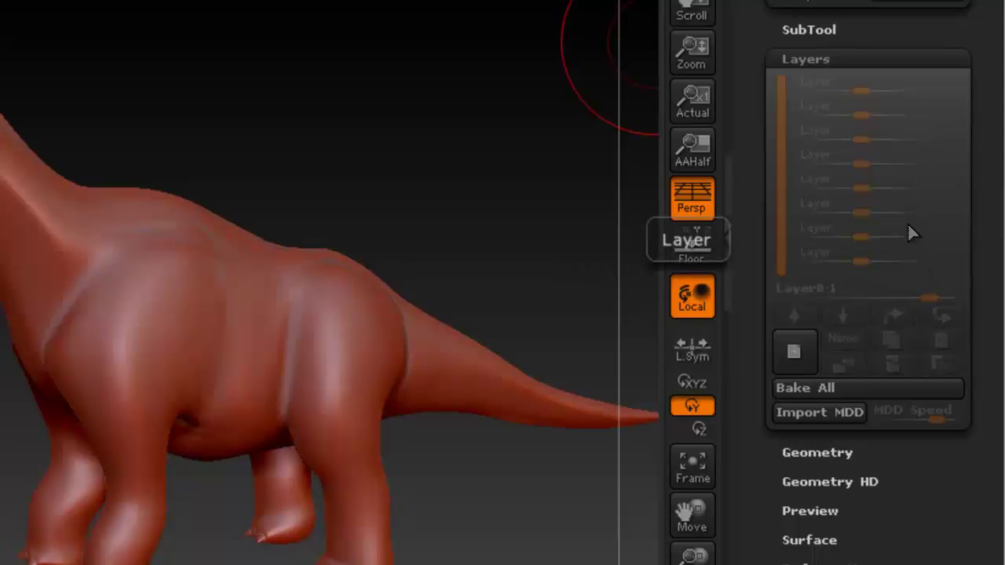
pyautogui.click(822, 53)
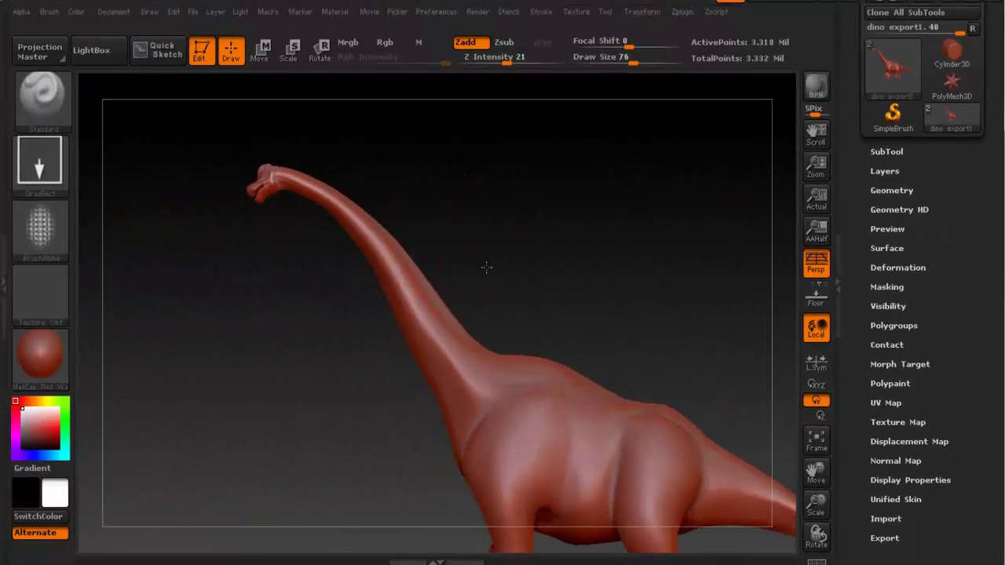
# Frame the dinosaur's head in close-up and review the option for creating a new layer
pyautogui.keyDown('alt'); pyautogui.moveTo(487, 267); pyautogui.dragTo(435, 191, button='right'); pyautogui.keyUp('alt')
pyautogui.keyDown('ctrl'); pyautogui.moveTo(468, 229); pyautogui.dragTo(438, 218, button='right'); pyautogui.keyUp('ctrl')
pyautogui.moveTo(437, 220)
pyautogui.mouseDown()
pyautogui.moveTo(518, 243)
pyautogui.moveTo(430, 228)
pyautogui.mouseUp()
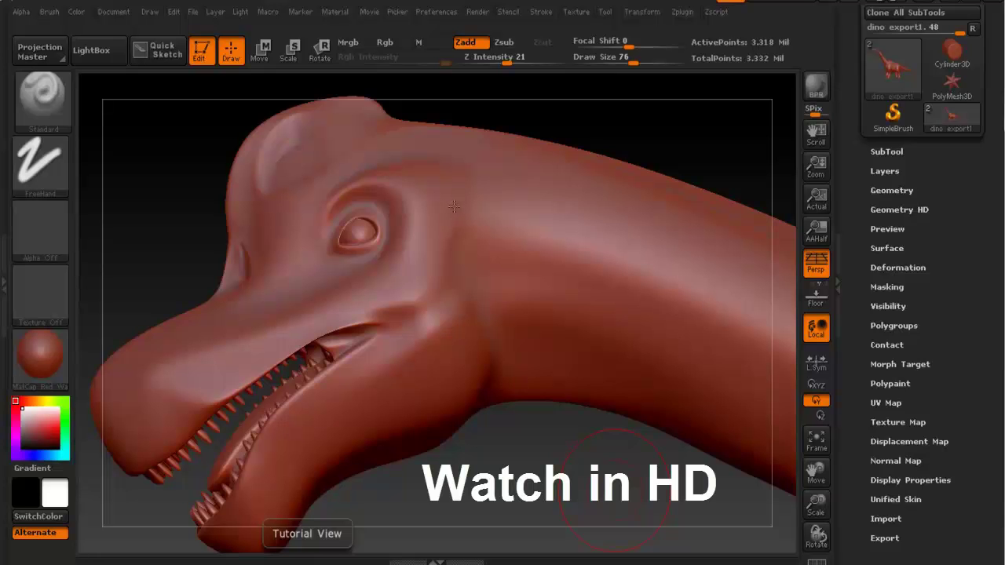
pyautogui.moveTo(472, 231)
pyautogui.mouseDown()
pyautogui.moveTo(476, 201)
pyautogui.moveTo(472, 238)
pyautogui.mouseUp()
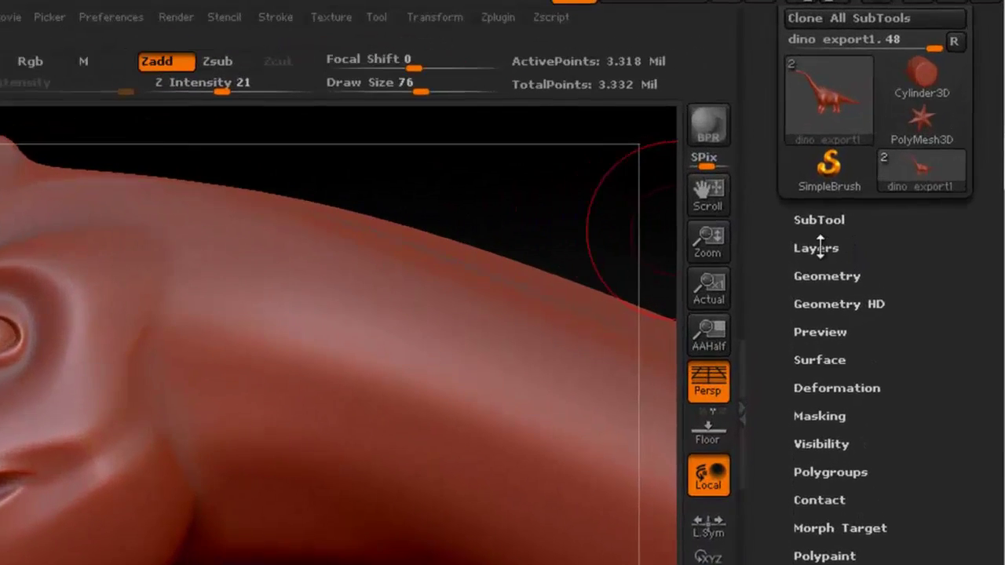
pyautogui.click(895, 172)
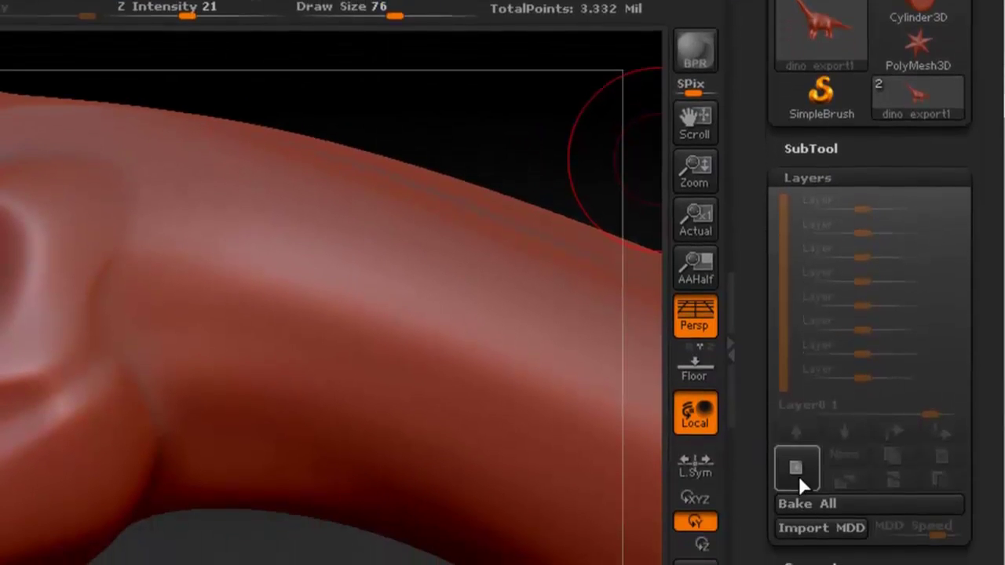
pyautogui.click(794, 461)
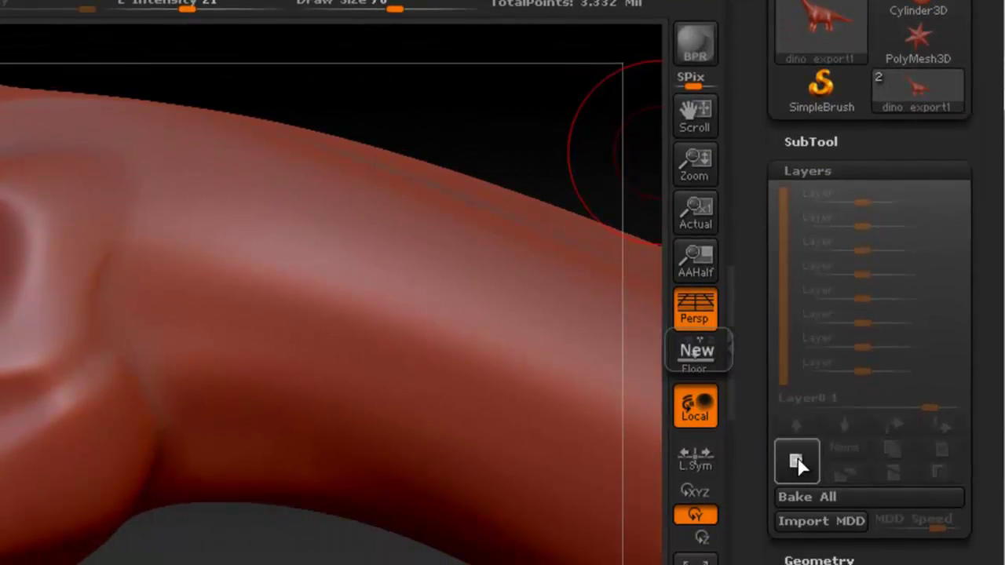
pyautogui.click(802, 171)
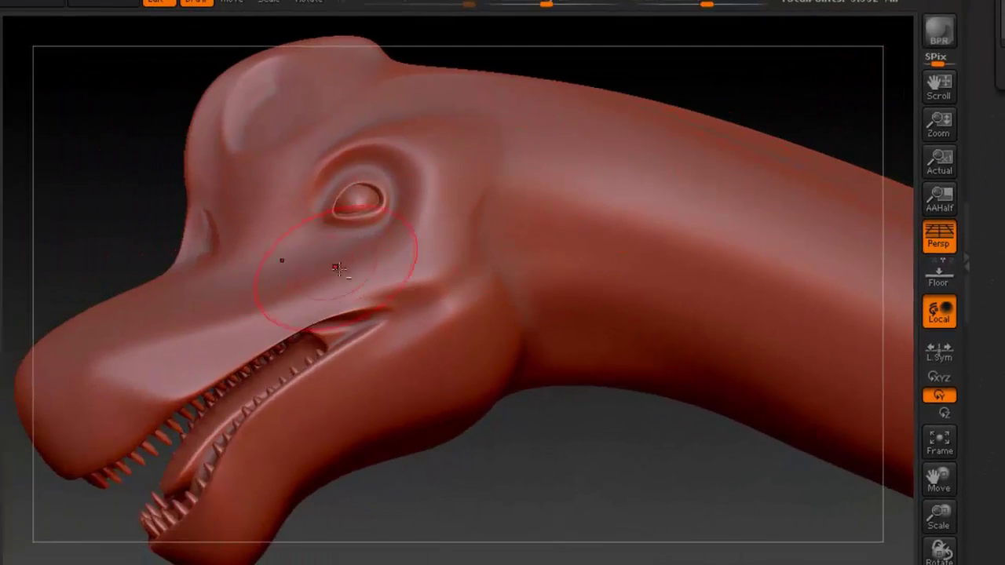
# Isolate the dinosaur's eyeballs and mask them completely
pyautogui.moveTo(337, 268)
pyautogui.keyDown('alt'); pyautogui.mouseDown(button='right')
pyautogui.moveTo(428, 202)
pyautogui.moveTo(453, 157)
pyautogui.moveTo(419, 175)
pyautogui.moveTo(484, 150)
pyautogui.moveTo(437, 157)
pyautogui.mouseUp(button='right'); pyautogui.keyUp('alt')
pyautogui.hotkey('ctrl', 's')
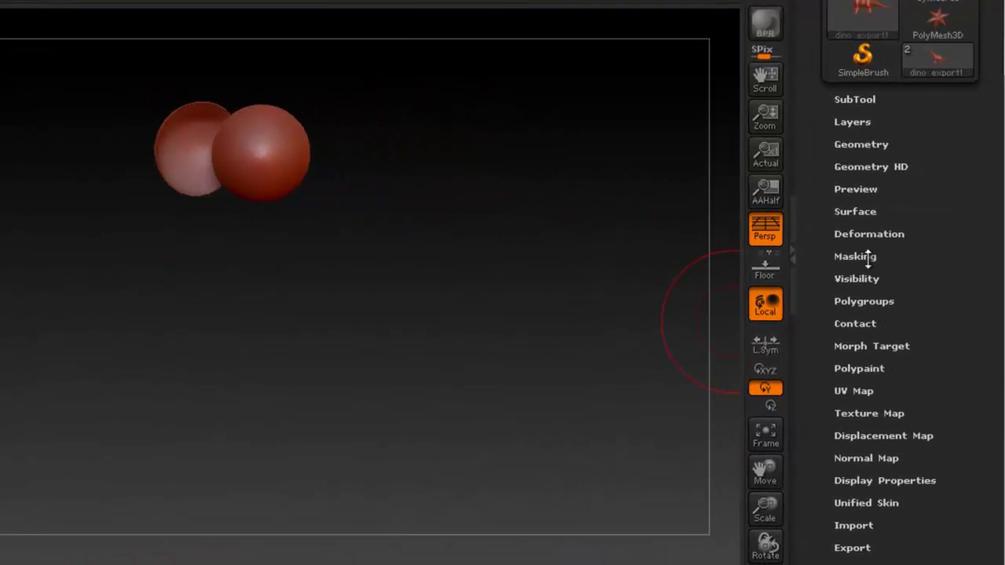
pyautogui.click(871, 257)
pyautogui.click(946, 209)
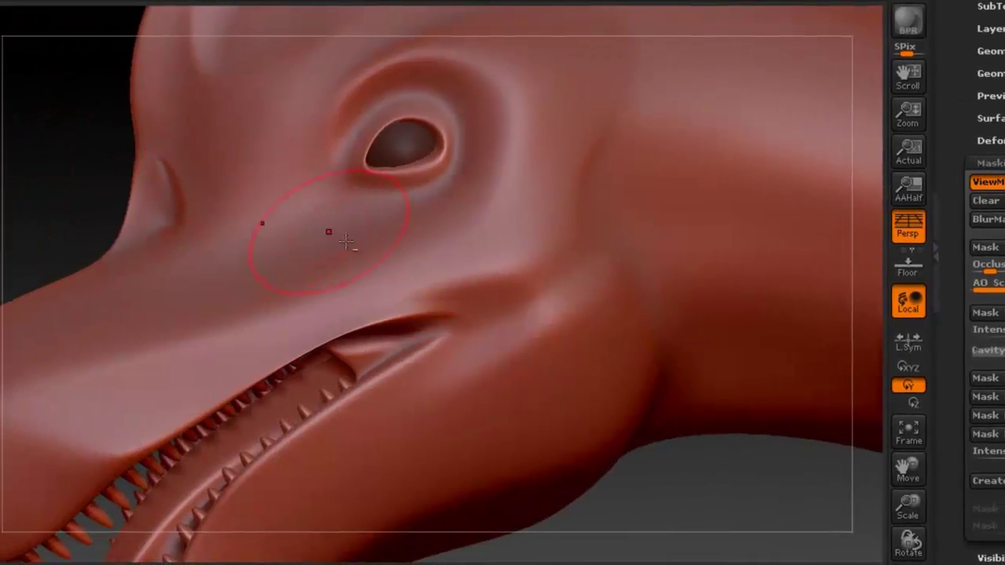
# Isolate the upper and lower teeth, mask them completely, and show the whole head again
pyautogui.moveTo(336, 190)
pyautogui.mouseDown()
pyautogui.moveTo(363, 102)
pyautogui.moveTo(161, 334)
pyautogui.mouseUp()
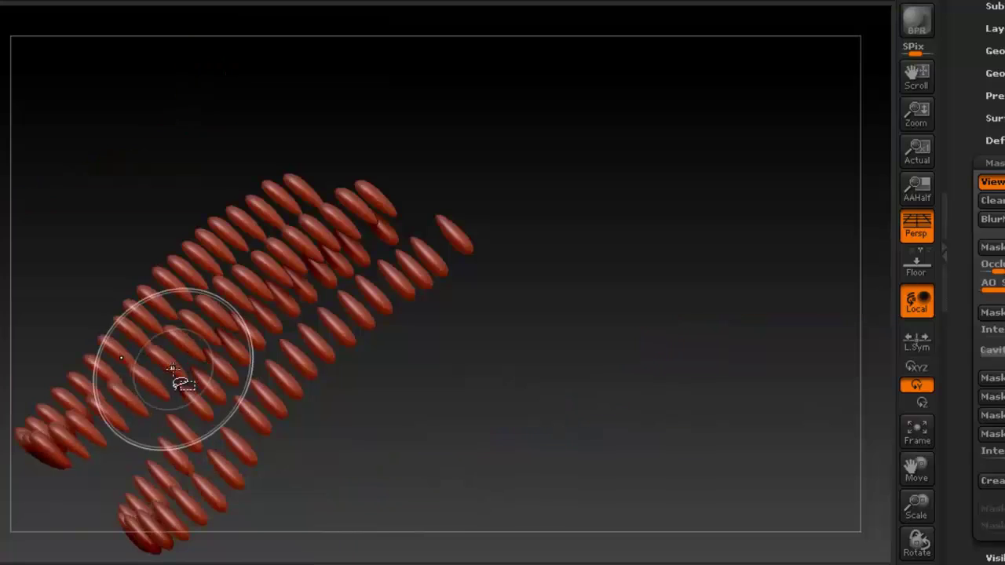
pyautogui.click(923, 196)
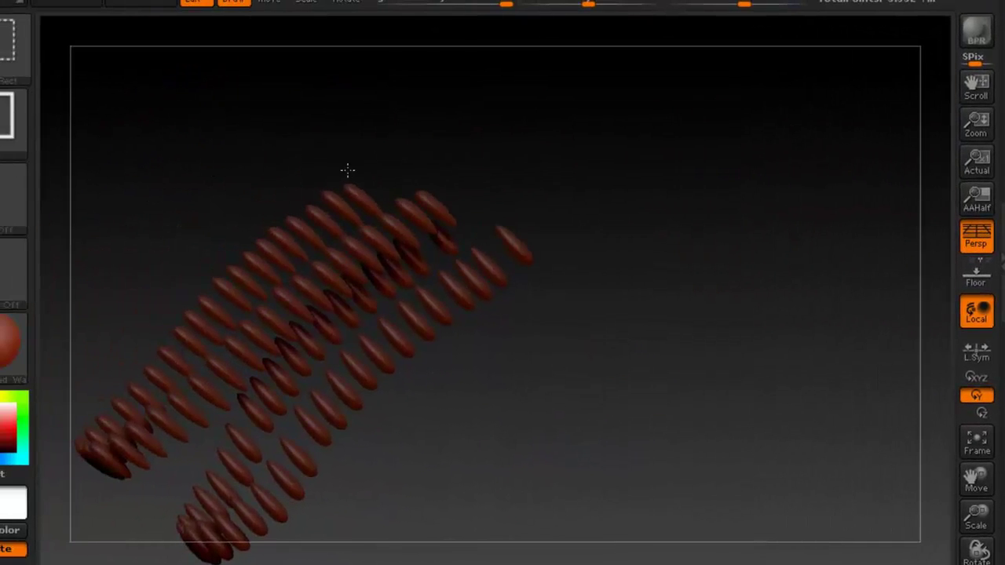
pyautogui.keyDown('ctrl'); pyautogui.keyDown('shift'); pyautogui.click(348, 170); pyautogui.keyUp('shift'); pyautogui.keyUp('ctrl')
pyautogui.keyDown('alt'); pyautogui.moveTo(540, 148); pyautogui.dragTo(523, 269, button='right'); pyautogui.keyUp('alt')
pyautogui.moveTo(550, 206)
pyautogui.mouseDown(button='right')
pyautogui.moveTo(562, 198)
pyautogui.moveTo(542, 208)
pyautogui.mouseUp(button='right')
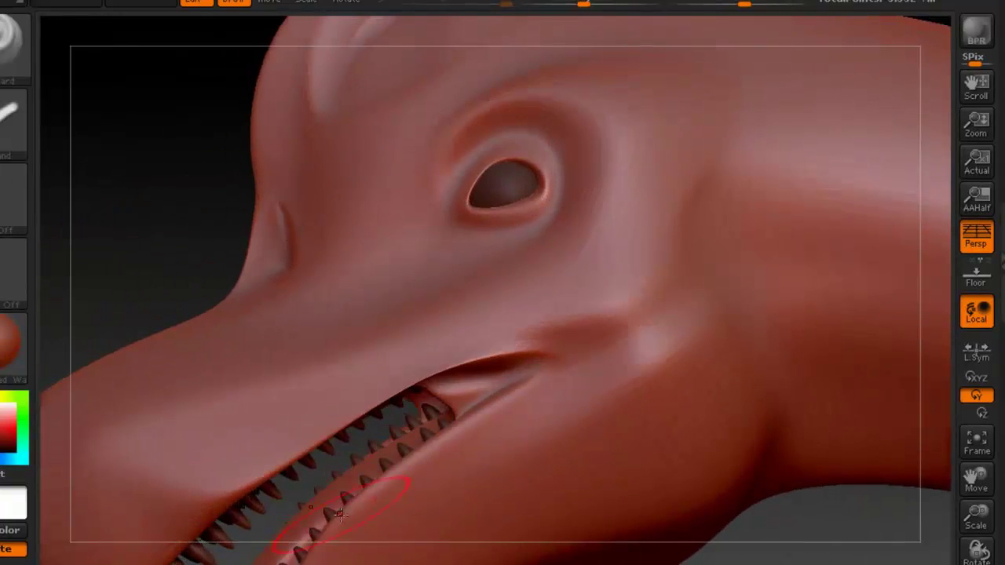
pyautogui.click(312, 564)
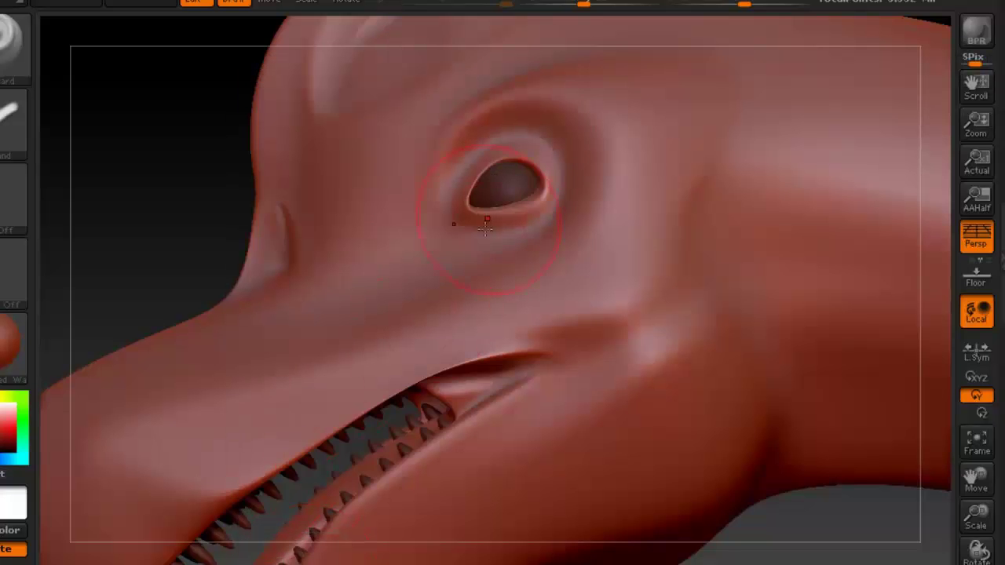
# Choose the Move brush and nudge the brow ridge above the eye to refine its shape
pyautogui.moveTo(617, 123)
pyautogui.mouseDown(button='right')
pyautogui.moveTo(534, 129)
pyautogui.moveTo(498, 159)
pyautogui.mouseUp(button='right')
pyautogui.press('b')
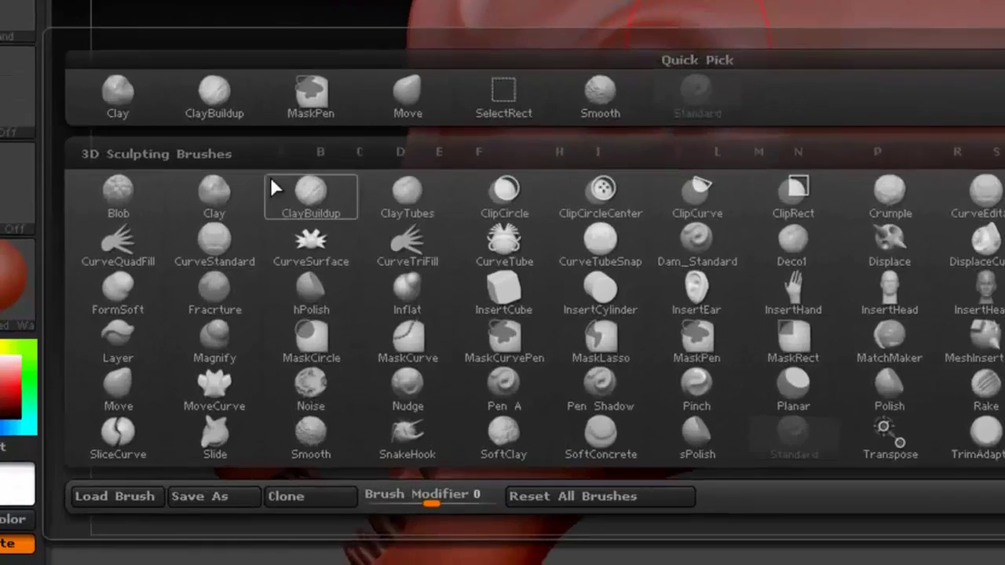
pyautogui.click(154, 355)
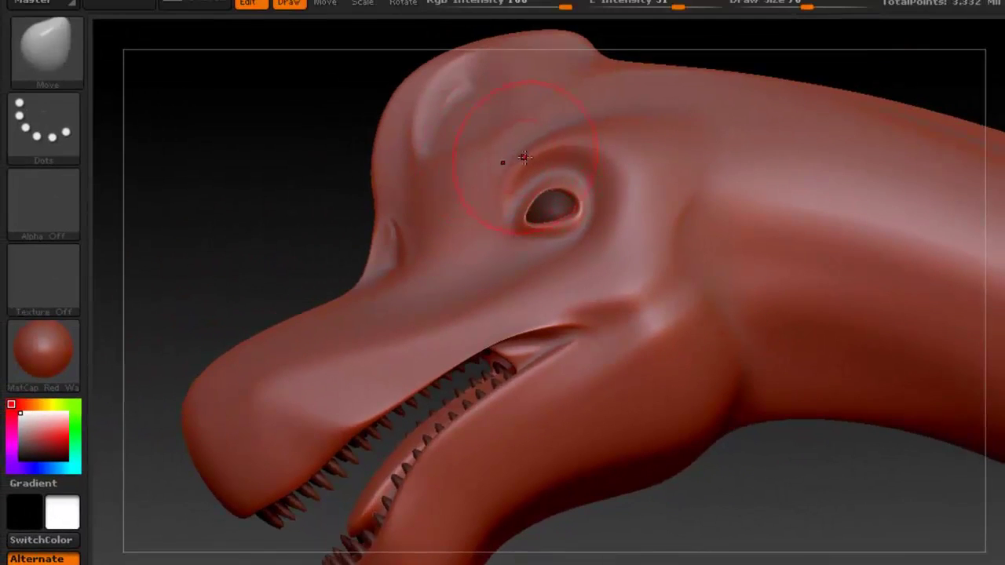
pyautogui.keyDown('ctrl'); pyautogui.moveTo(524, 157); pyautogui.dragTo(545, 121, button='right'); pyautogui.keyUp('ctrl')
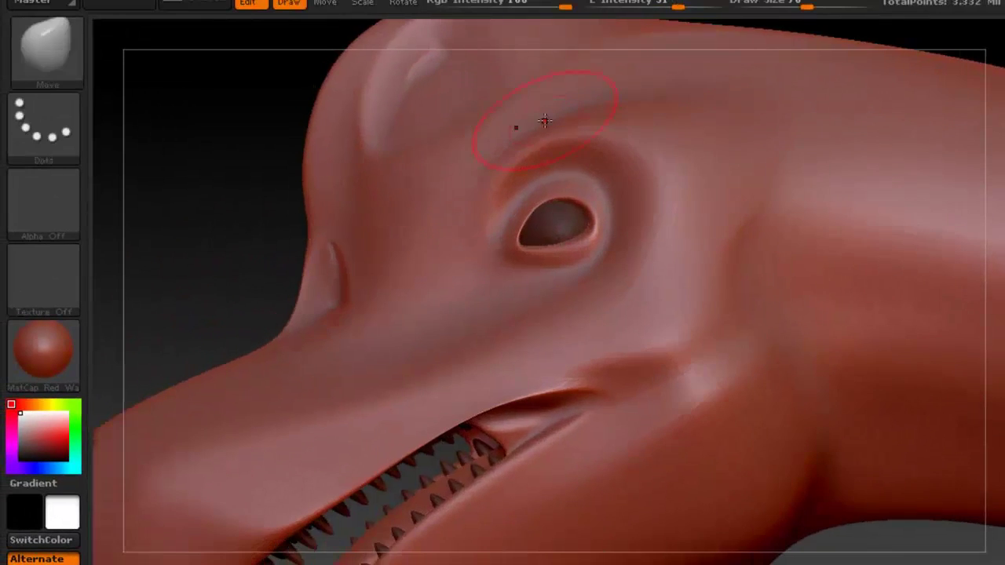
pyautogui.moveTo(510, 135); pyautogui.dragTo(501, 134)
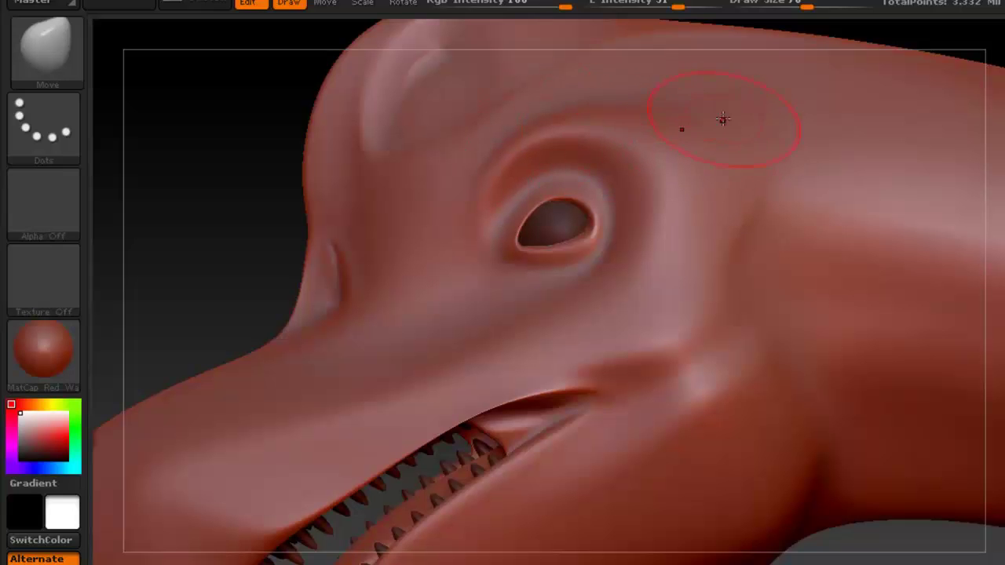
pyautogui.moveTo(664, 161)
pyautogui.mouseDown(button='right')
pyautogui.moveTo(696, 184)
pyautogui.moveTo(672, 187)
pyautogui.mouseUp(button='right')
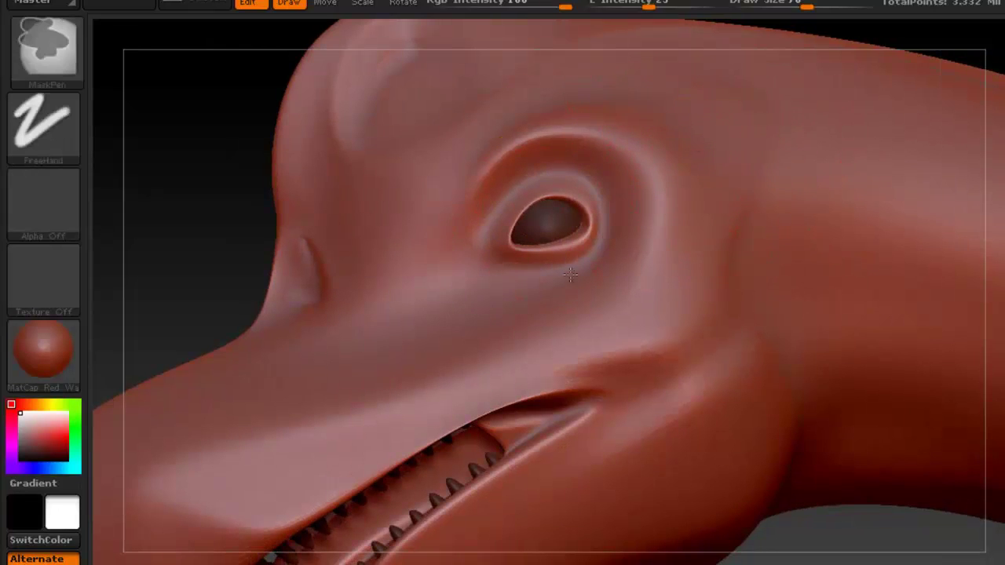
# Reshape the upper eyelid from close up using a smaller Move brush
pyautogui.keyDown('ctrl'); pyautogui.moveTo(645, 200); pyautogui.dragTo(648, 252, button='right'); pyautogui.keyUp('ctrl')
pyautogui.rightClick(532, 170)
pyautogui.moveTo(532, 172)
pyautogui.mouseDown()
pyautogui.moveTo(475, 191)
pyautogui.moveTo(527, 141)
pyautogui.moveTo(495, 151)
pyautogui.mouseUp()
pyautogui.moveTo(576, 134); pyautogui.dragTo(560, 128)
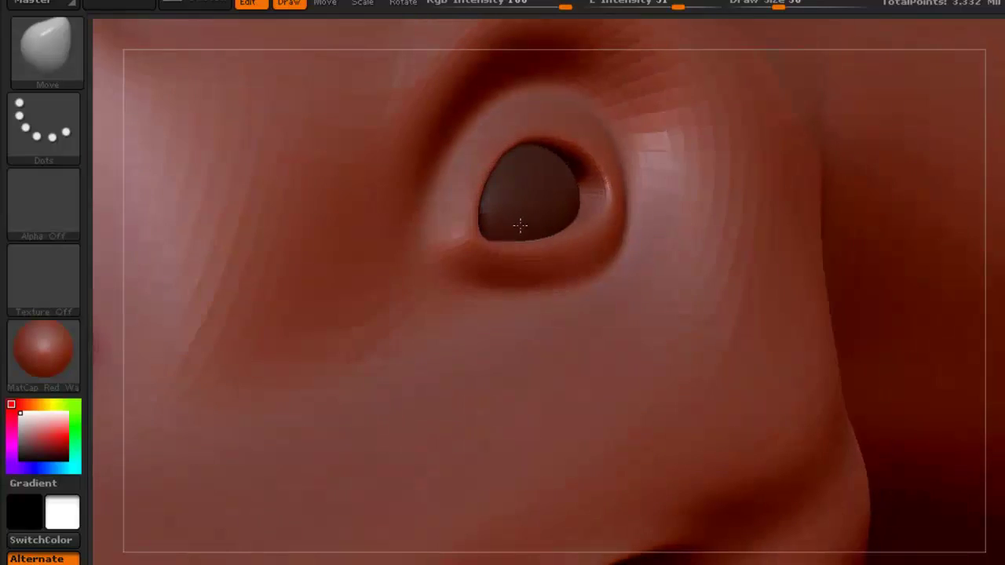
# Refine the front corner of the eye opening with small Move brush strokes around the eyeball
pyautogui.moveTo(475, 245); pyautogui.dragTo(465, 242)
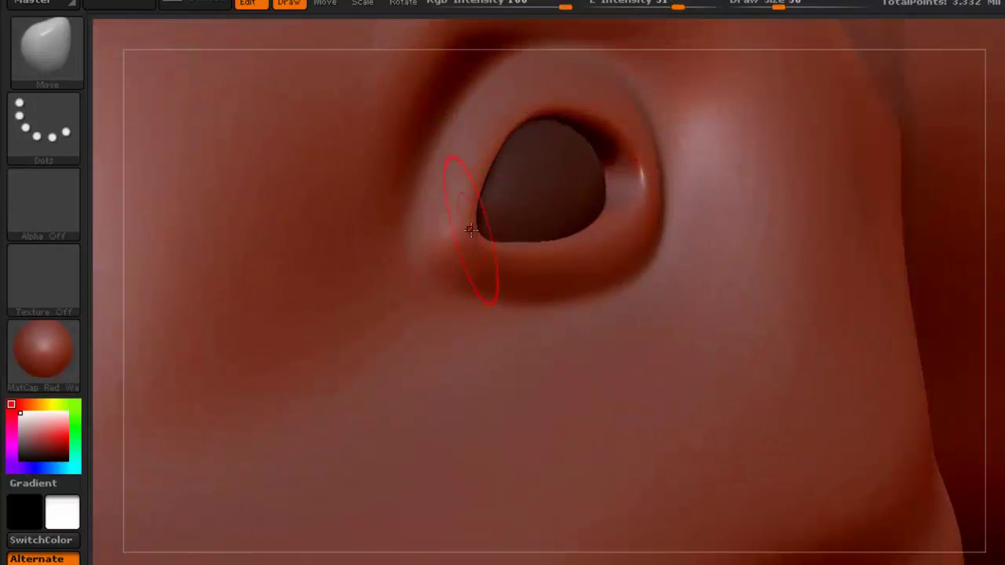
pyautogui.moveTo(471, 228); pyautogui.dragTo(468, 220)
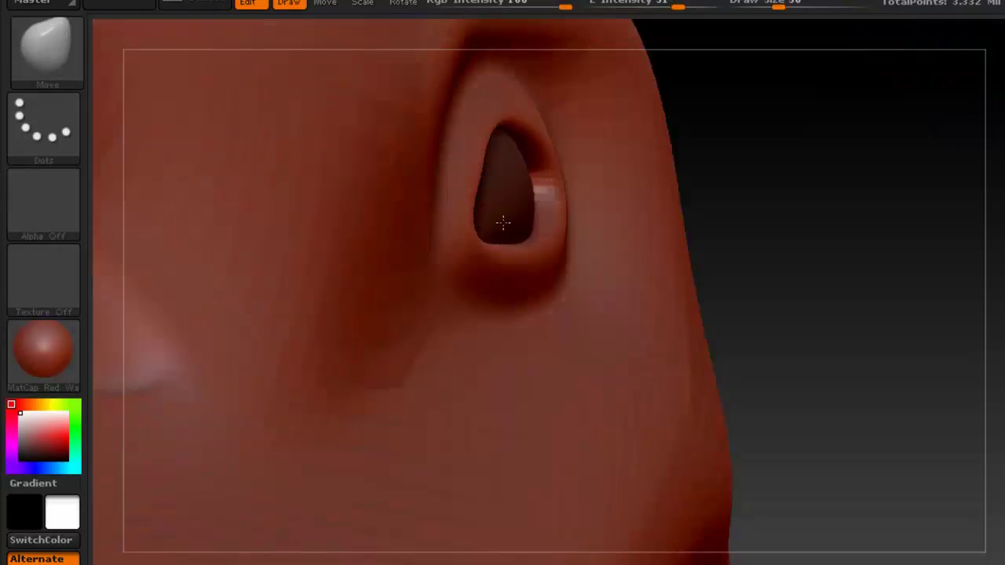
pyautogui.moveTo(504, 222)
pyautogui.mouseDown()
pyautogui.moveTo(448, 246)
pyautogui.moveTo(468, 220)
pyautogui.mouseUp()
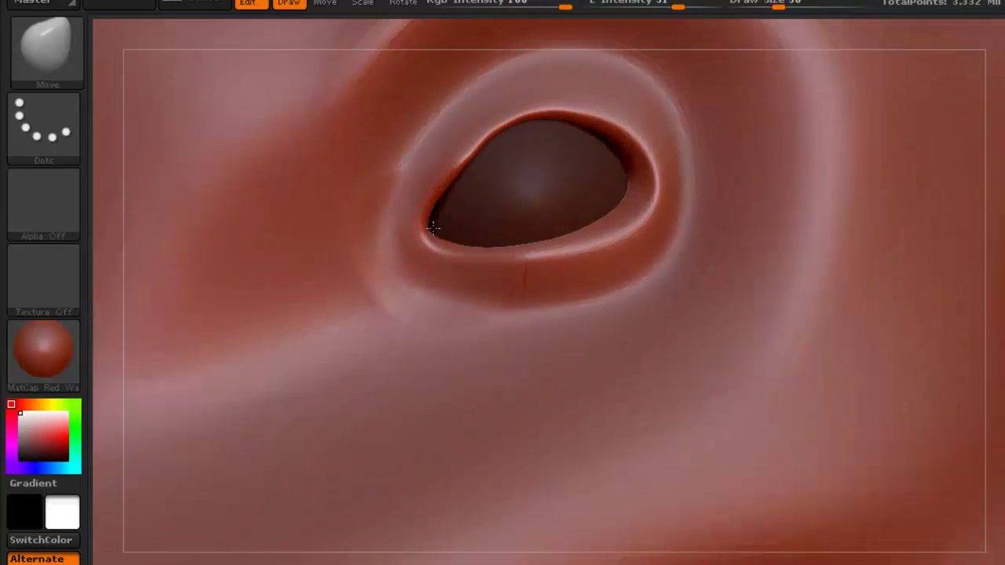
pyautogui.moveTo(439, 220); pyautogui.dragTo(437, 236)
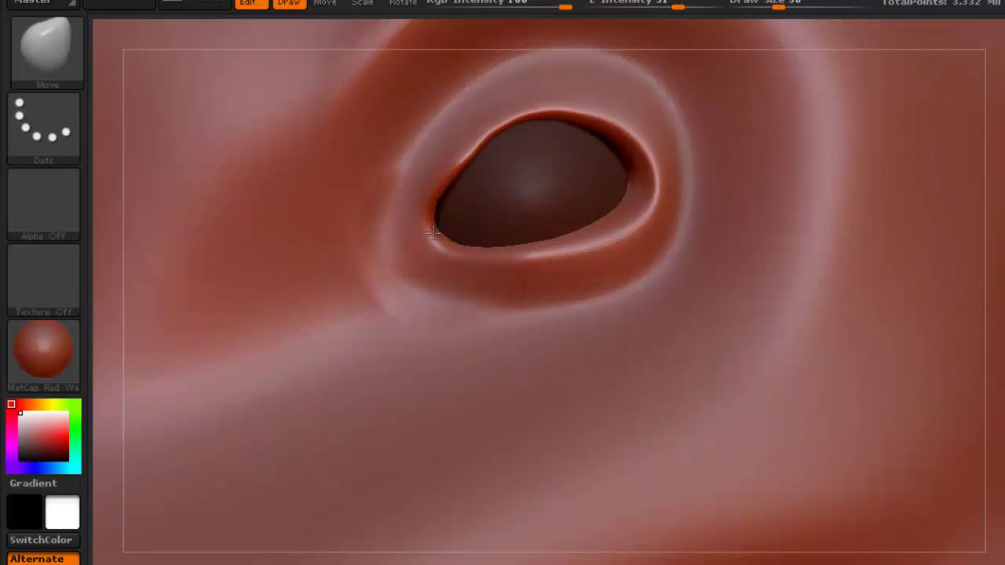
# Pull the rear corner of the eye opening inward and adjust the upper lid's edge with the Move brush
pyautogui.moveTo(620, 145); pyautogui.dragTo(635, 168)
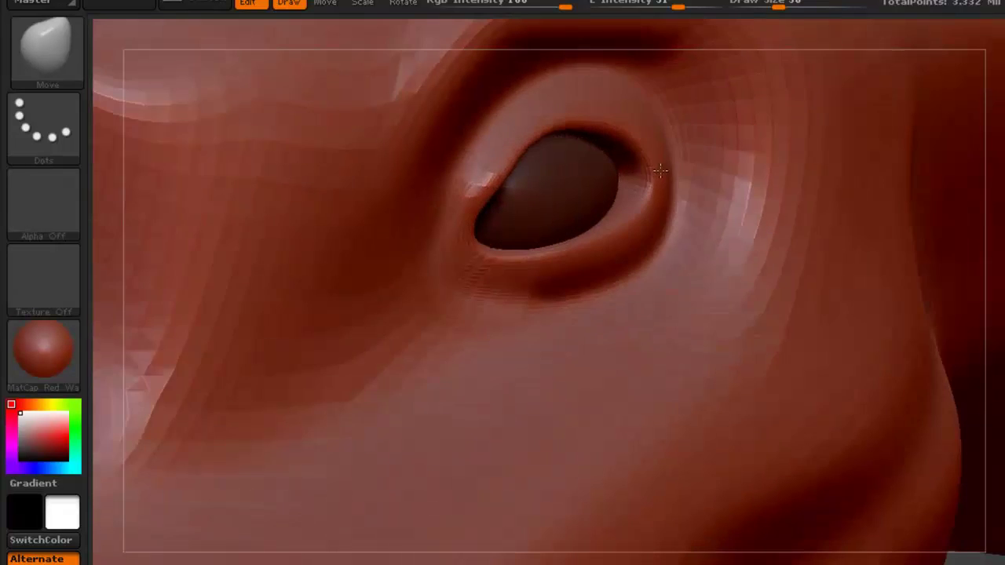
pyautogui.moveTo(645, 168); pyautogui.dragTo(623, 179)
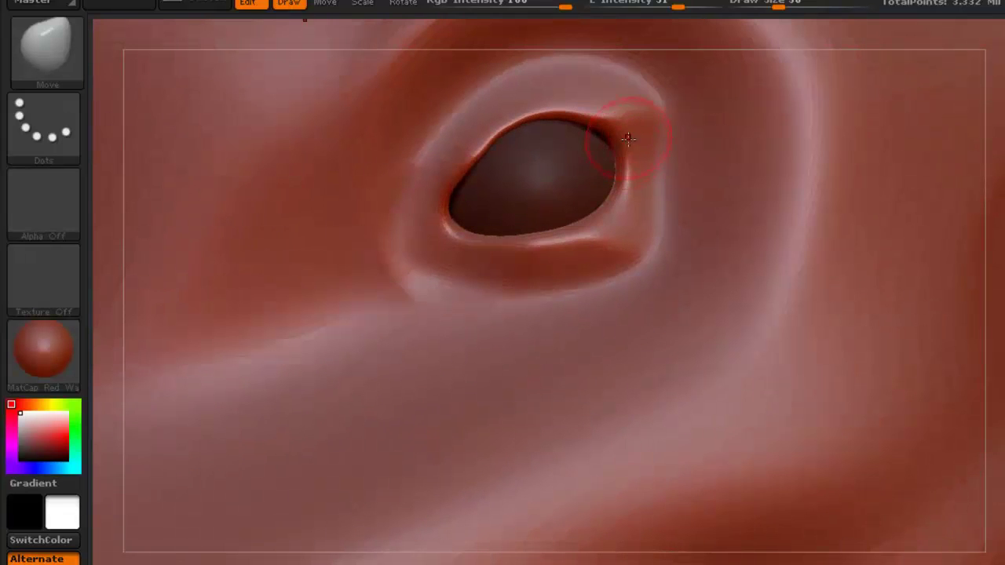
pyautogui.moveTo(628, 139); pyautogui.dragTo(614, 136)
pyautogui.moveTo(474, 161); pyautogui.dragTo(472, 156)
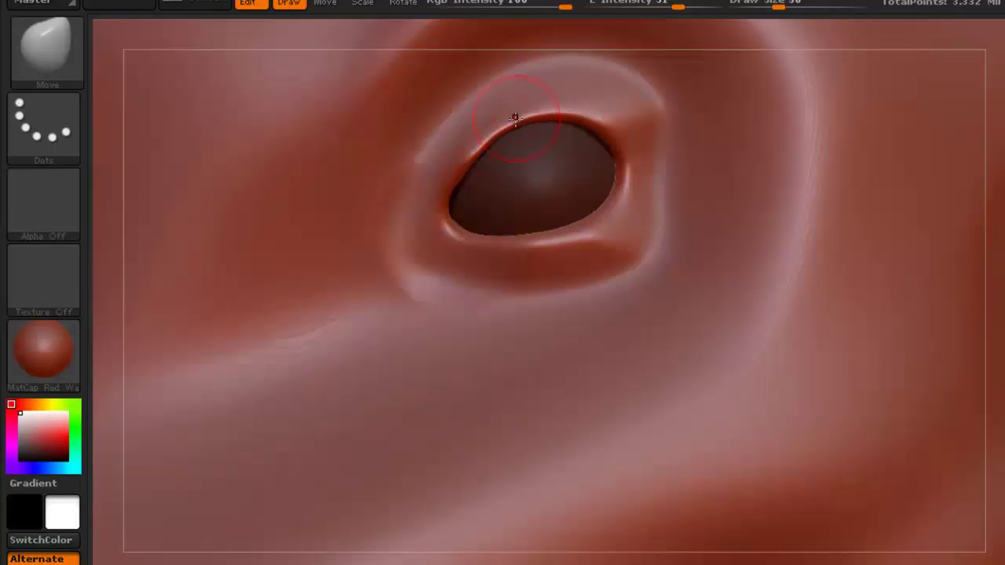
pyautogui.moveTo(480, 153); pyautogui.dragTo(479, 148)
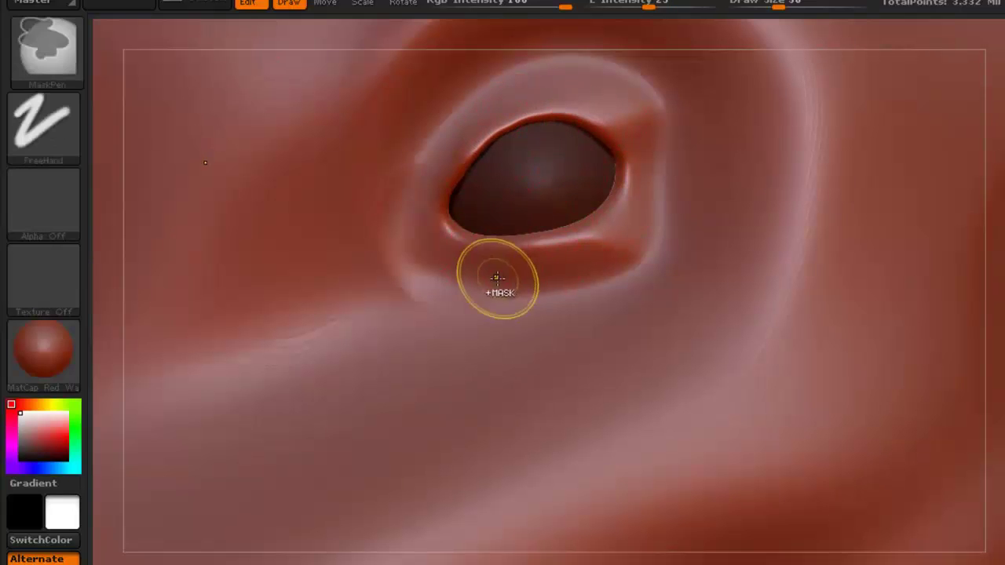
# Reshape the outer rim of the lower eyelid and round it around the rear corner of the eye
pyautogui.keyDown('ctrl'); pyautogui.moveTo(496, 280); pyautogui.dragTo(478, 270, button='right'); pyautogui.keyUp('ctrl')
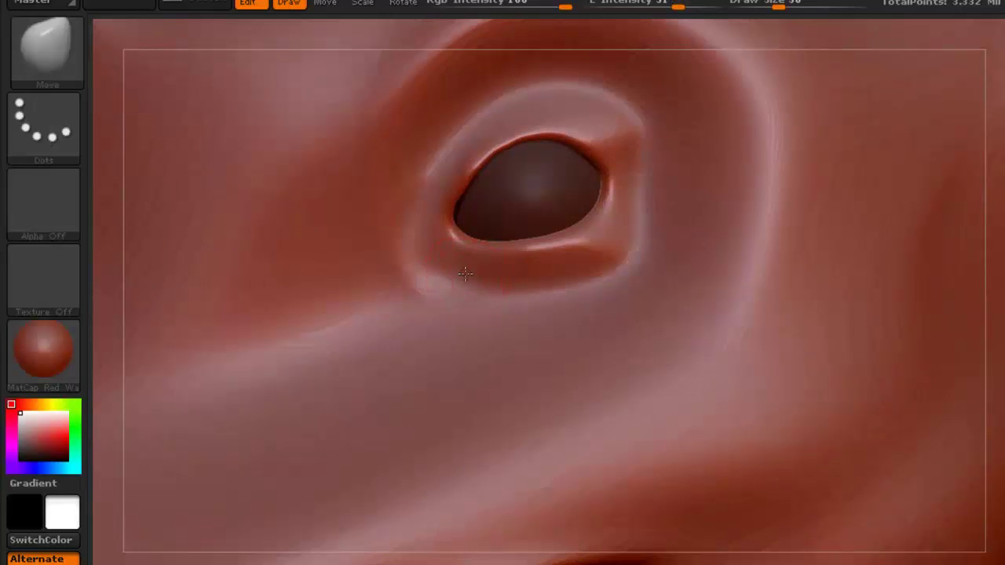
pyautogui.moveTo(465, 283); pyautogui.dragTo(464, 293)
pyautogui.moveTo(544, 274)
pyautogui.mouseDown()
pyautogui.moveTo(511, 294)
pyautogui.moveTo(584, 267)
pyautogui.mouseUp()
pyautogui.moveTo(621, 220); pyautogui.dragTo(639, 208)
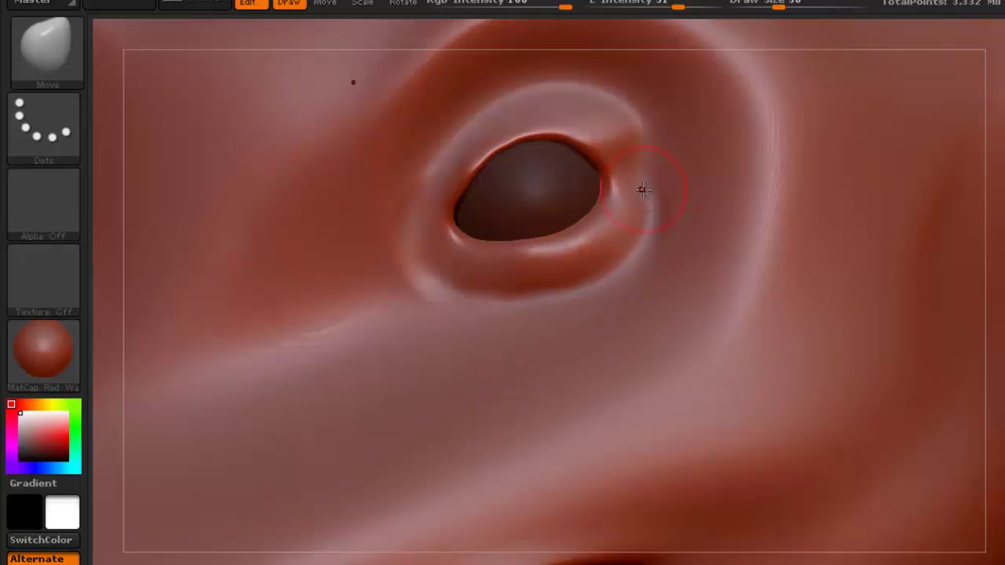
# Adjust the upper eyelid's outer rim and lash line with the Move brush, working from two angles
pyautogui.moveTo(509, 111); pyautogui.dragTo(507, 106)
pyautogui.moveTo(497, 105); pyautogui.dragTo(569, 114, button='right')
pyautogui.moveTo(518, 124); pyautogui.dragTo(503, 142)
pyautogui.moveTo(549, 118); pyautogui.dragTo(552, 117)
pyautogui.moveTo(504, 137); pyautogui.dragTo(507, 139)
pyautogui.moveTo(511, 149)
pyautogui.mouseDown(button='right')
pyautogui.moveTo(471, 154)
pyautogui.moveTo(478, 162)
pyautogui.mouseUp(button='right')
pyautogui.moveTo(540, 126)
pyautogui.keyDown('ctrl'); pyautogui.mouseDown(button='right')
pyautogui.moveTo(544, 152)
pyautogui.moveTo(544, 141)
pyautogui.mouseUp(button='right'); pyautogui.keyUp('ctrl')
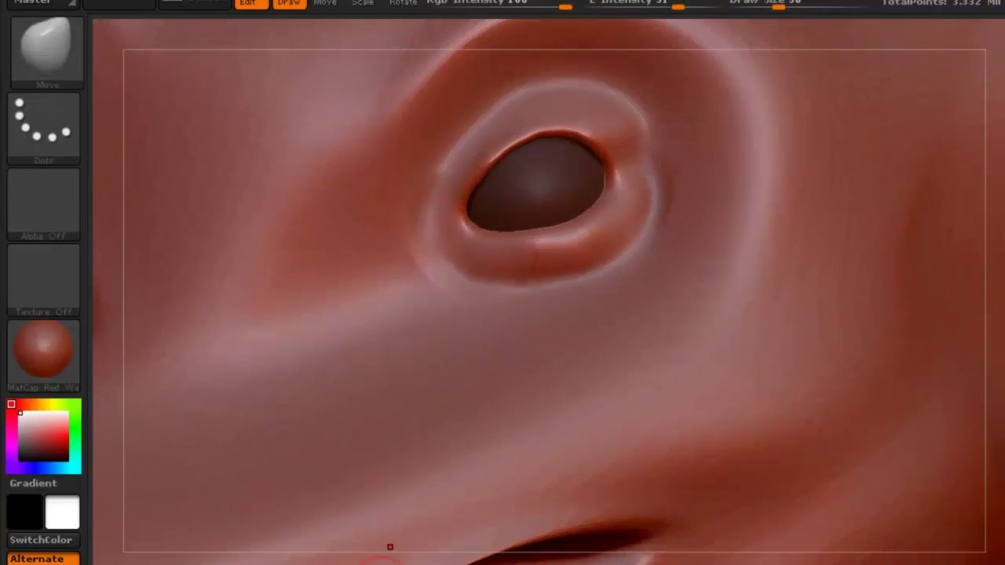
# Check the eye against the head2 reference photo and fine-tune the upper eyelid's curve
pyautogui.click(383, 564)
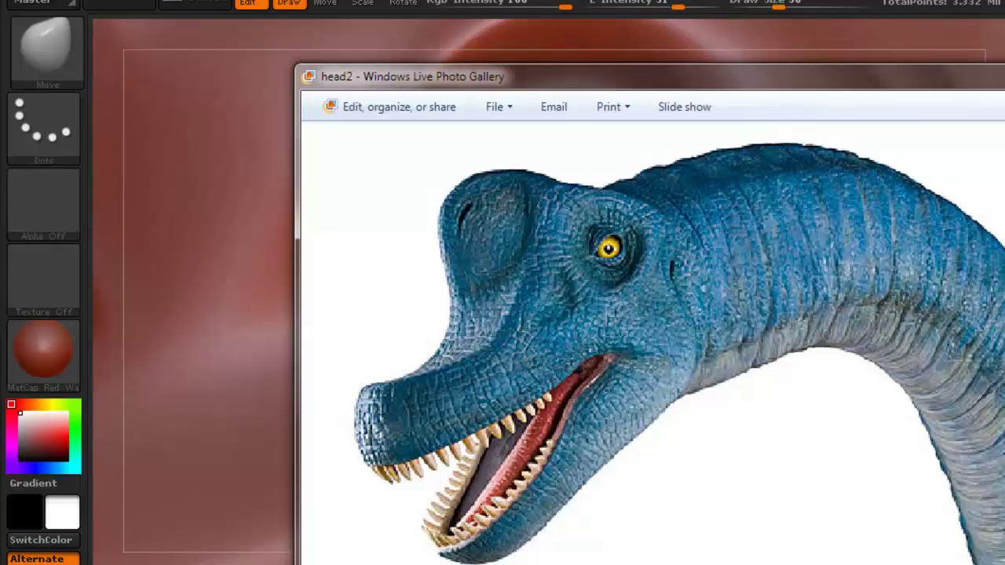
pyautogui.click(376, 564)
pyautogui.moveTo(607, 131)
pyautogui.mouseDown()
pyautogui.moveTo(598, 140)
pyautogui.moveTo(530, 135)
pyautogui.mouseUp()
pyautogui.moveTo(499, 164); pyautogui.dragTo(479, 182)
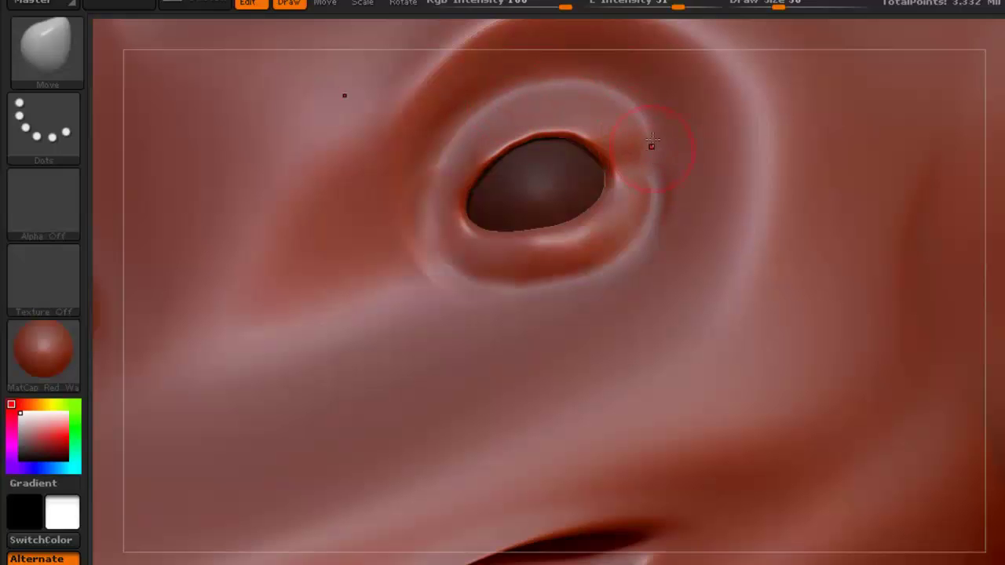
# Smooth the front end of the brow ridge and the crease running down in front of the eye at a lower subdivision level
pyautogui.keyDown('ctrl'); pyautogui.moveTo(561, 196); pyautogui.dragTo(568, 149, button='right'); pyautogui.keyUp('ctrl')
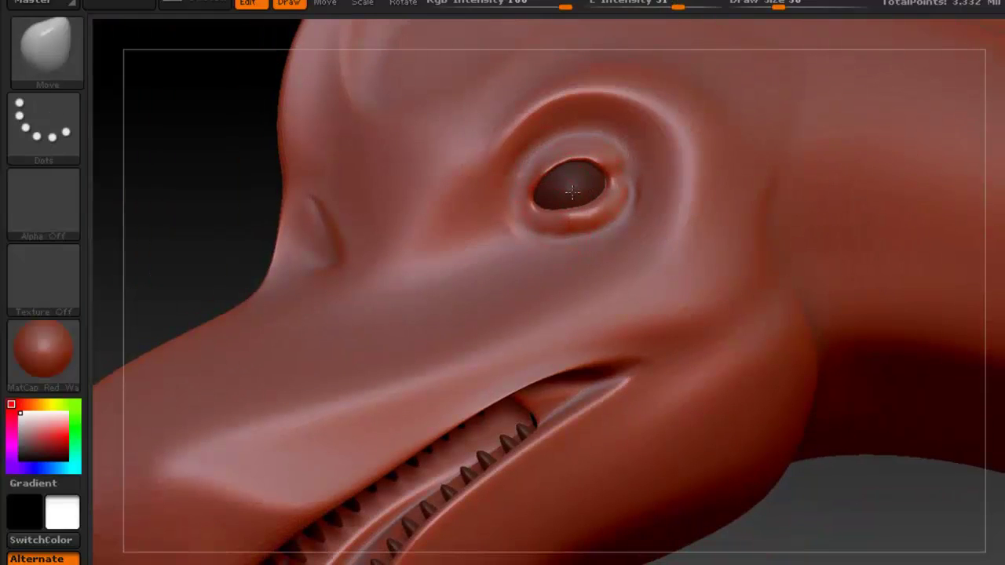
pyautogui.keyDown('alt'); pyautogui.moveTo(572, 193); pyautogui.dragTo(635, 129, button='right'); pyautogui.keyUp('alt')
pyautogui.keyDown('alt'); pyautogui.moveTo(489, 176); pyautogui.dragTo(476, 178, button='right'); pyautogui.keyUp('alt')
pyautogui.moveTo(617, 140); pyautogui.dragTo(502, 206, button='right')
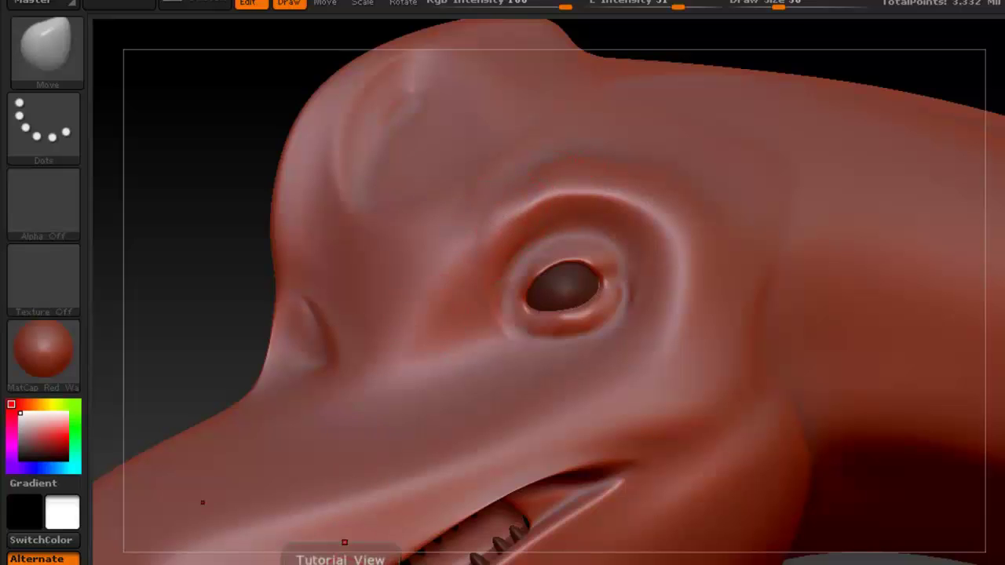
pyautogui.click(341, 564)
pyautogui.click(203, 502)
pyautogui.press('shift')
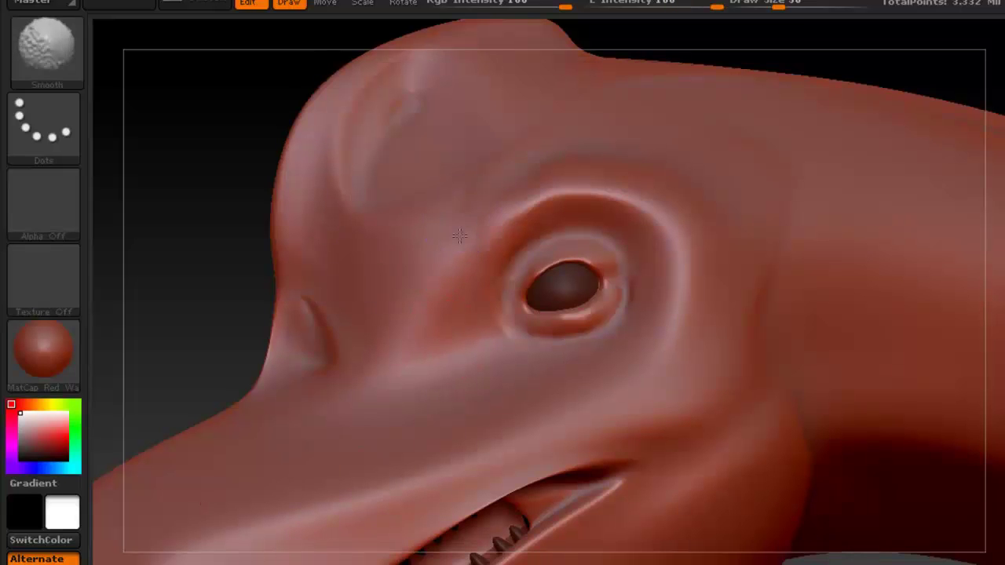
pyautogui.keyDown('shift'); pyautogui.moveTo(484, 229); pyautogui.dragTo(480, 234); pyautogui.keyUp('shift')
pyautogui.hotkey('shift', 'd')
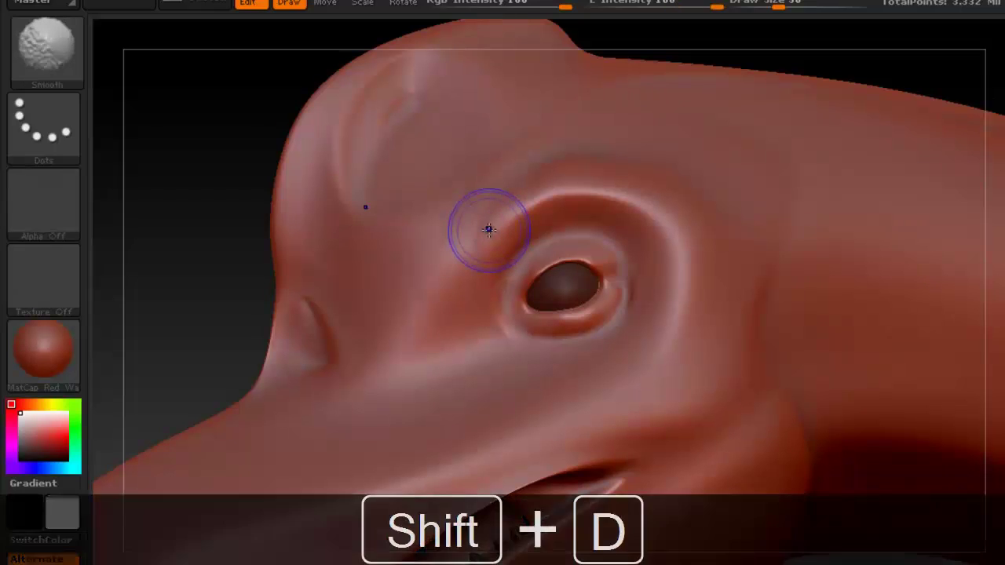
pyautogui.press('shift')
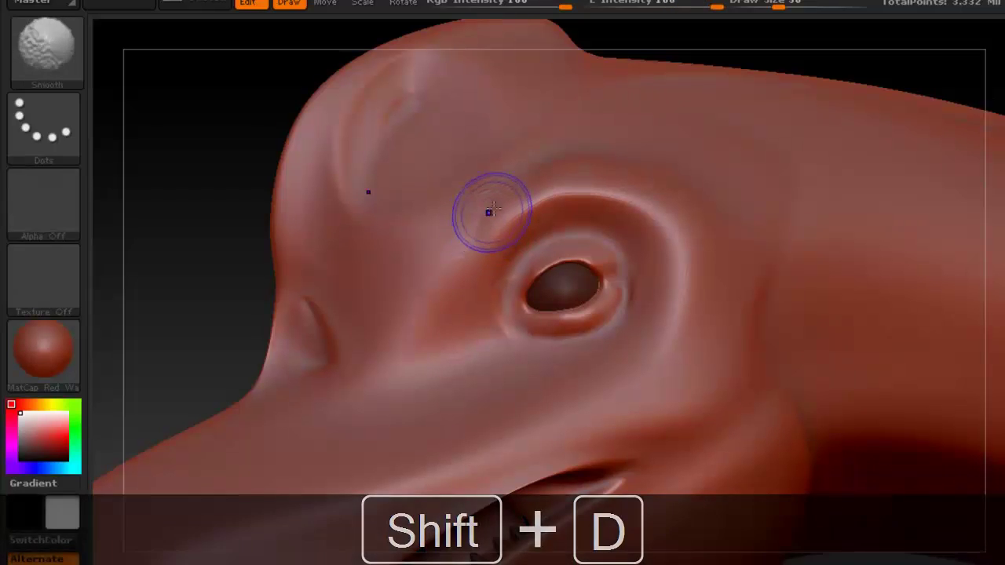
pyautogui.keyDown('shift'); pyautogui.moveTo(437, 270); pyautogui.dragTo(440, 279); pyautogui.keyUp('shift')
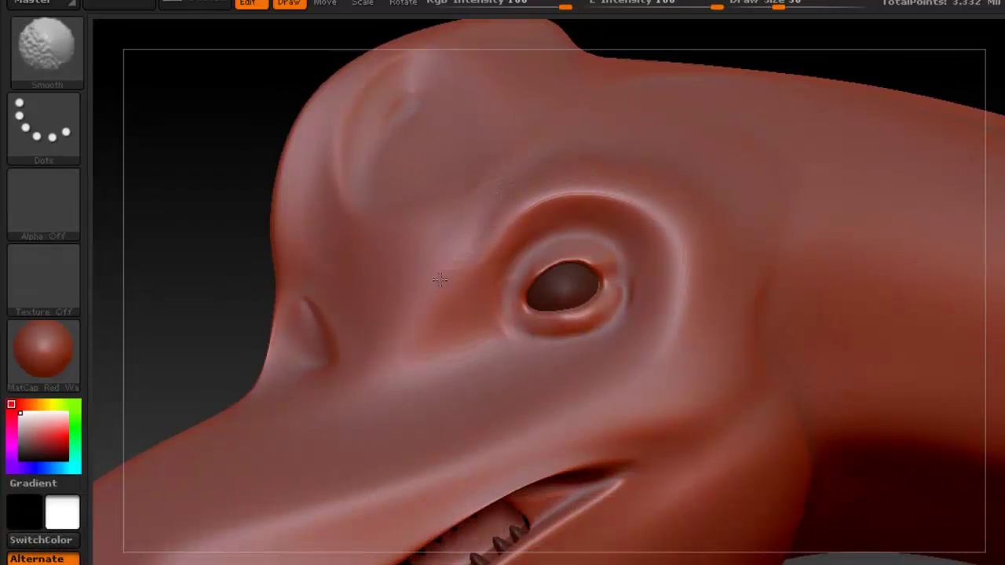
pyautogui.moveTo(411, 350)
pyautogui.keyDown('shift'); pyautogui.mouseDown()
pyautogui.moveTo(456, 356)
pyautogui.moveTo(421, 280)
pyautogui.moveTo(471, 245)
pyautogui.mouseUp(); pyautogui.keyUp('shift')
pyautogui.keyDown('shift'); pyautogui.moveTo(481, 238); pyautogui.dragTo(493, 220); pyautogui.keyUp('shift')
pyautogui.keyDown('alt'); pyautogui.moveTo(489, 253); pyautogui.dragTo(506, 186, button='right'); pyautogui.keyUp('alt')
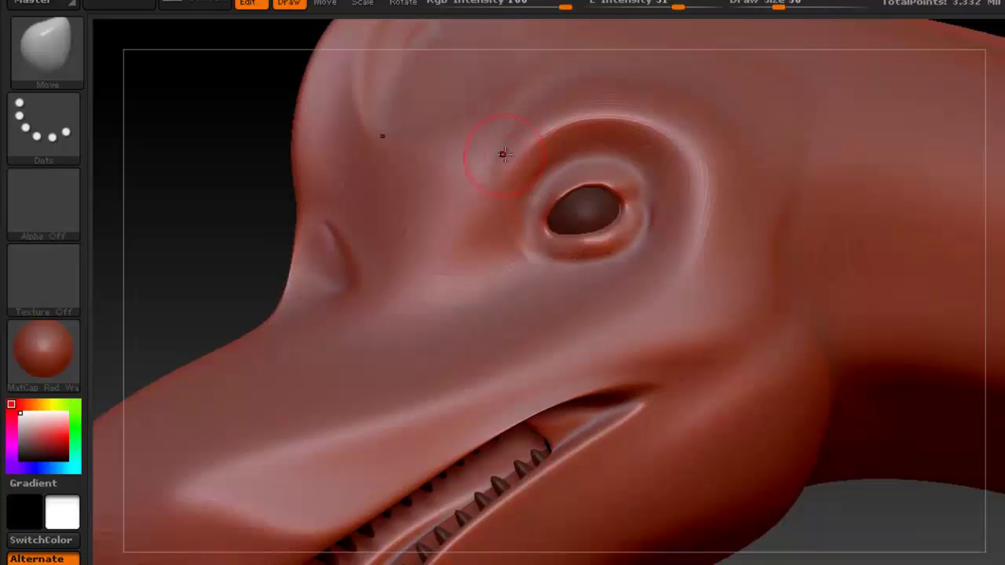
# Smooth the upper surface of the snout and compare the head with the reference photo
pyautogui.keyDown('alt'); pyautogui.moveTo(430, 350); pyautogui.dragTo(503, 179, button='right'); pyautogui.keyUp('alt')
pyautogui.keyDown('shift'); pyautogui.moveTo(338, 284); pyautogui.dragTo(277, 330); pyautogui.keyUp('shift')
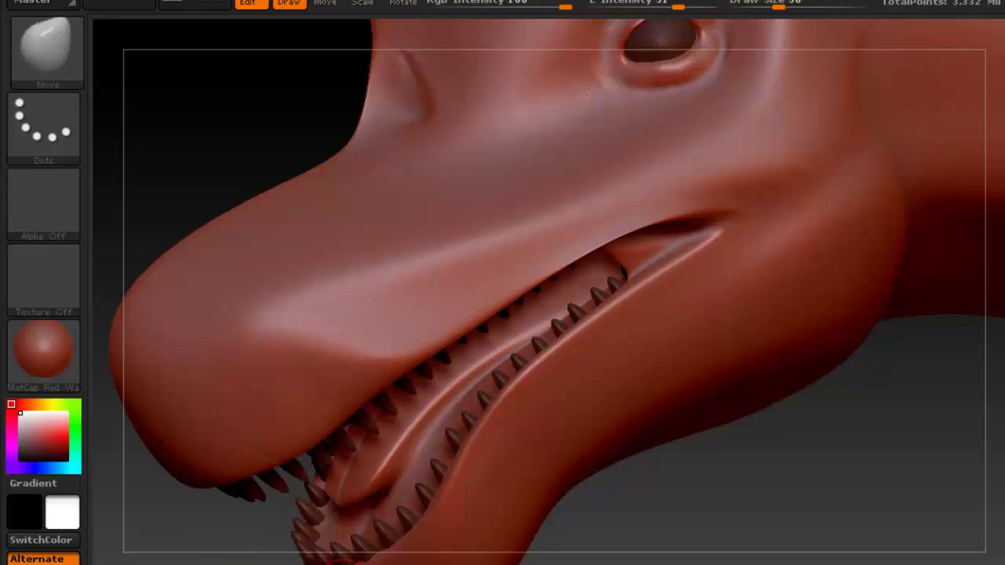
pyautogui.hotkey('alt', 'Tab')
pyautogui.hotkey('alt', 'Tab')
pyautogui.moveTo(518, 123)
pyautogui.keyDown('ctrl'); pyautogui.mouseDown(button='right')
pyautogui.moveTo(504, 127)
pyautogui.moveTo(471, 206)
pyautogui.moveTo(482, 212)
pyautogui.moveTo(471, 191)
pyautogui.mouseUp(button='right'); pyautogui.keyUp('ctrl')
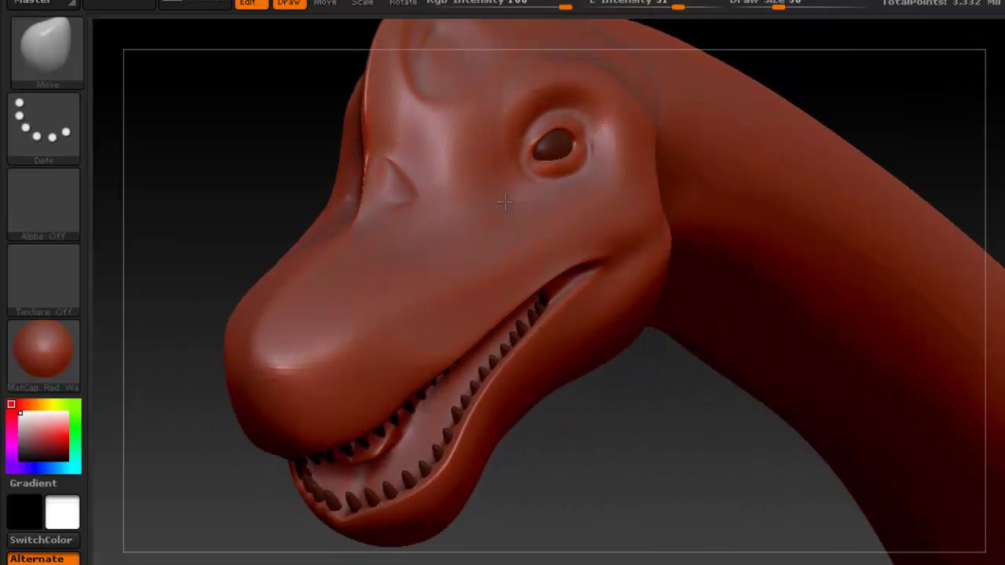
# Adjust the face between the eye and the bump at the crest's base, and compare it with the reference photo
pyautogui.moveTo(463, 215)
pyautogui.mouseDown()
pyautogui.moveTo(439, 227)
pyautogui.moveTo(450, 203)
pyautogui.mouseUp()
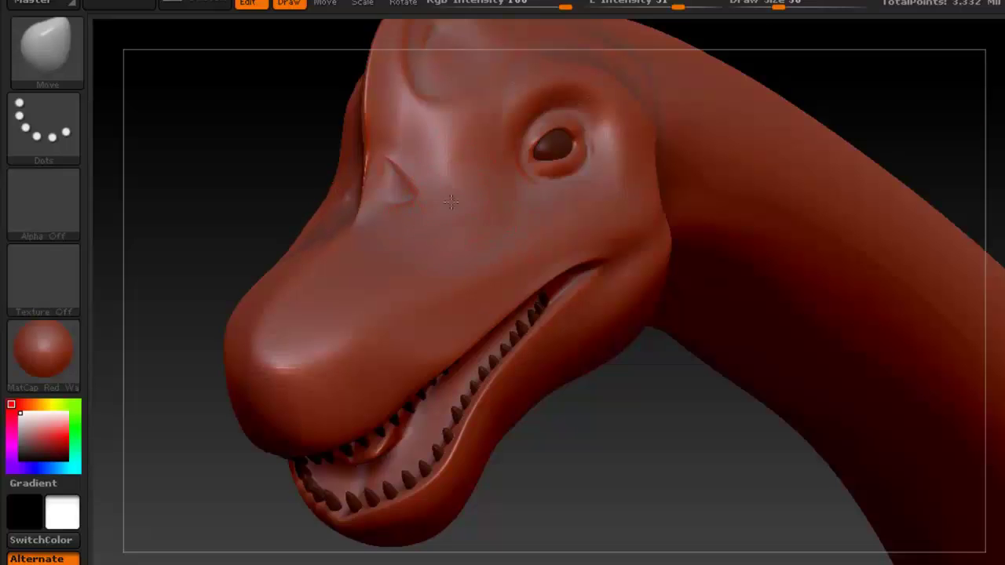
pyautogui.moveTo(465, 202); pyautogui.dragTo(446, 182, button='right')
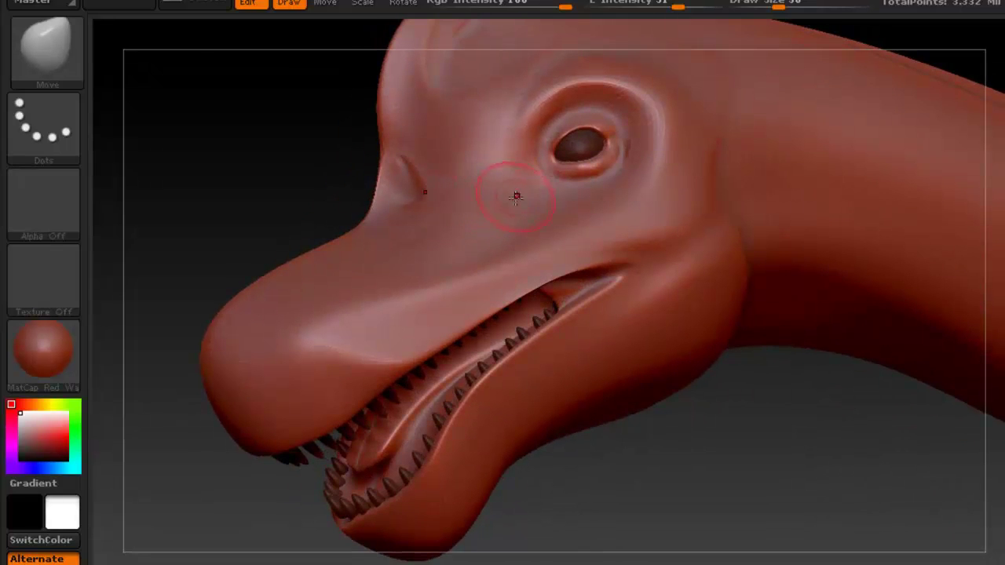
pyautogui.press('shift')
pyautogui.press('shift')
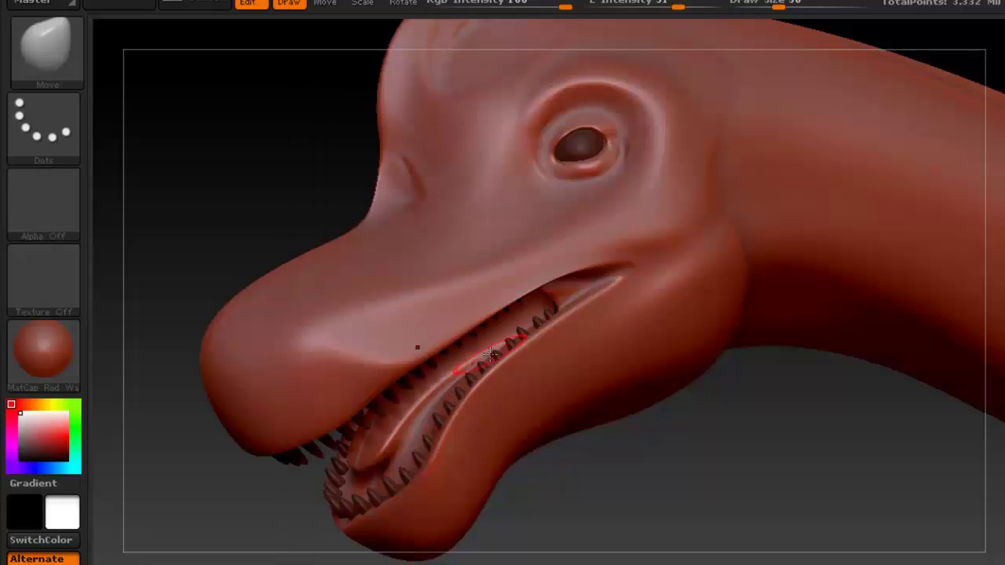
pyautogui.moveTo(615, 174)
pyautogui.keyDown('ctrl'); pyautogui.mouseDown(button='right')
pyautogui.moveTo(647, 191)
pyautogui.moveTo(634, 189)
pyautogui.mouseUp(button='right'); pyautogui.keyUp('ctrl')
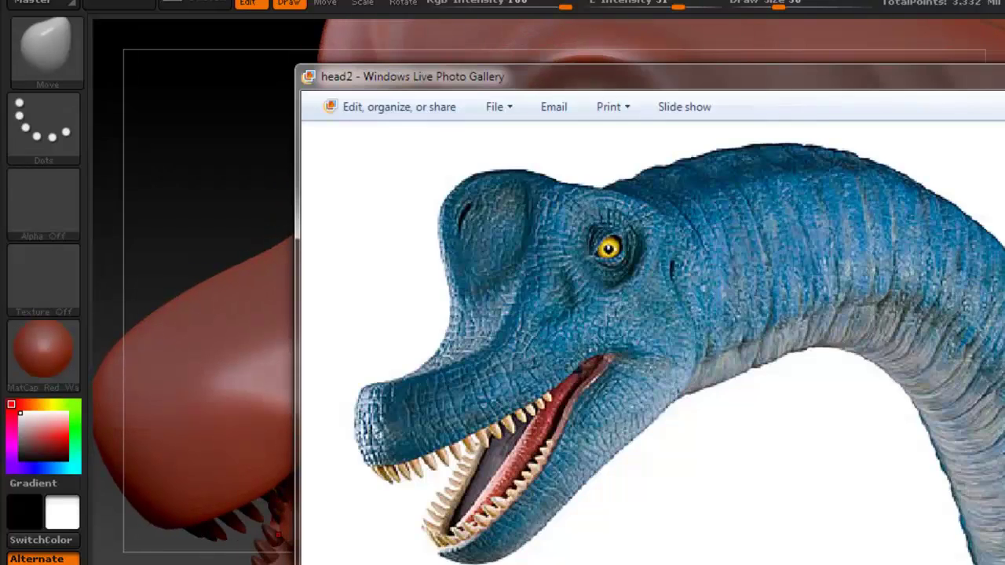
pyautogui.hotkey('alt', 'Tab')
# Soften the ridge just in front of the eye with the Smooth brush, checking it from several angles
pyautogui.moveTo(522, 228); pyautogui.dragTo(571, 234, button='right')
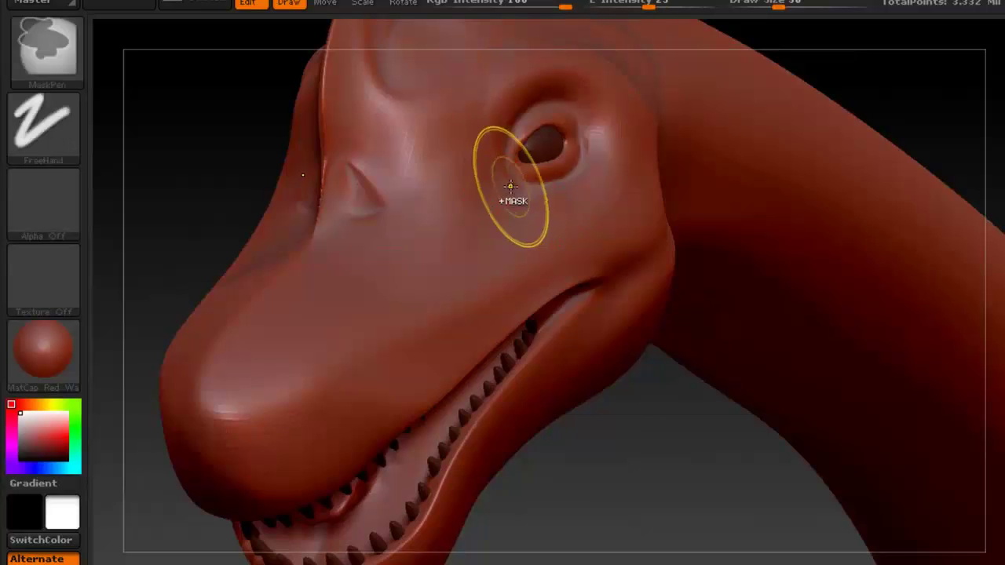
pyautogui.keyDown('ctrl'); pyautogui.moveTo(511, 187); pyautogui.dragTo(507, 204, button='right'); pyautogui.keyUp('ctrl')
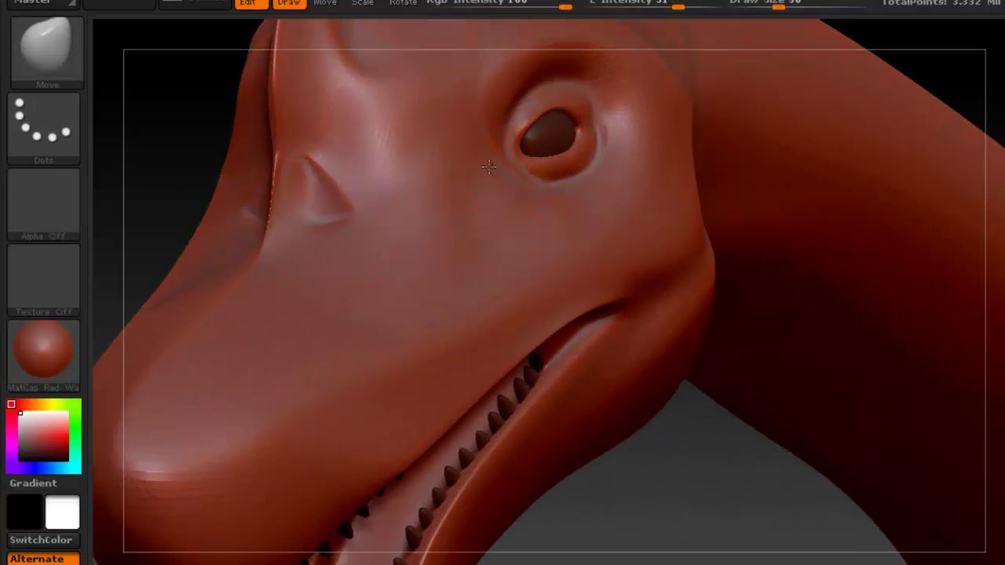
pyautogui.moveTo(460, 172); pyautogui.dragTo(396, 160, button='right')
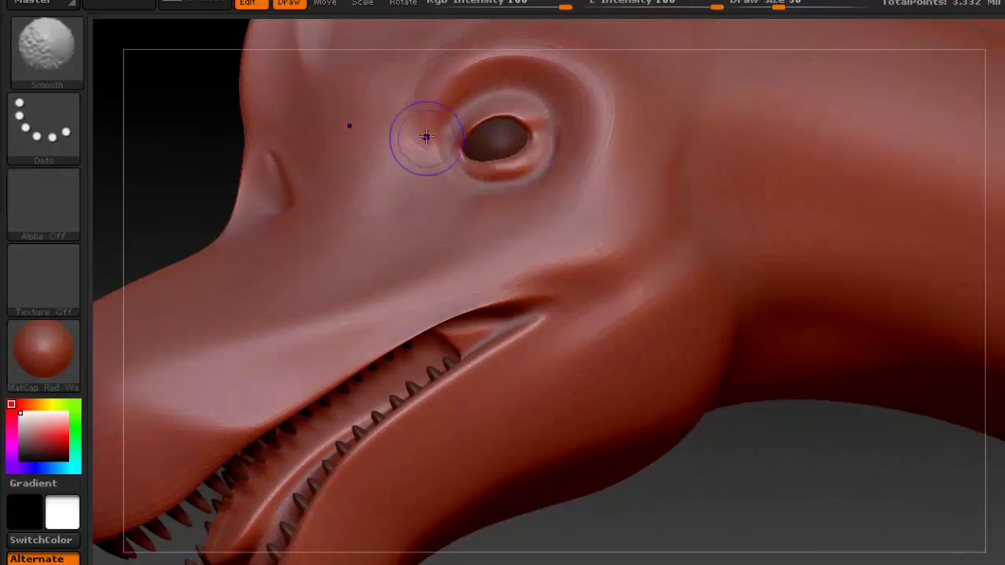
pyautogui.moveTo(441, 195)
pyautogui.keyDown('alt'); pyautogui.mouseDown(button='right')
pyautogui.moveTo(566, 163)
pyautogui.moveTo(539, 177)
pyautogui.mouseUp(button='right'); pyautogui.keyUp('alt')
# Undo the last stroke and compare the head's profile with the head2 reference photo
pyautogui.hotkey('alt', 'Tab')
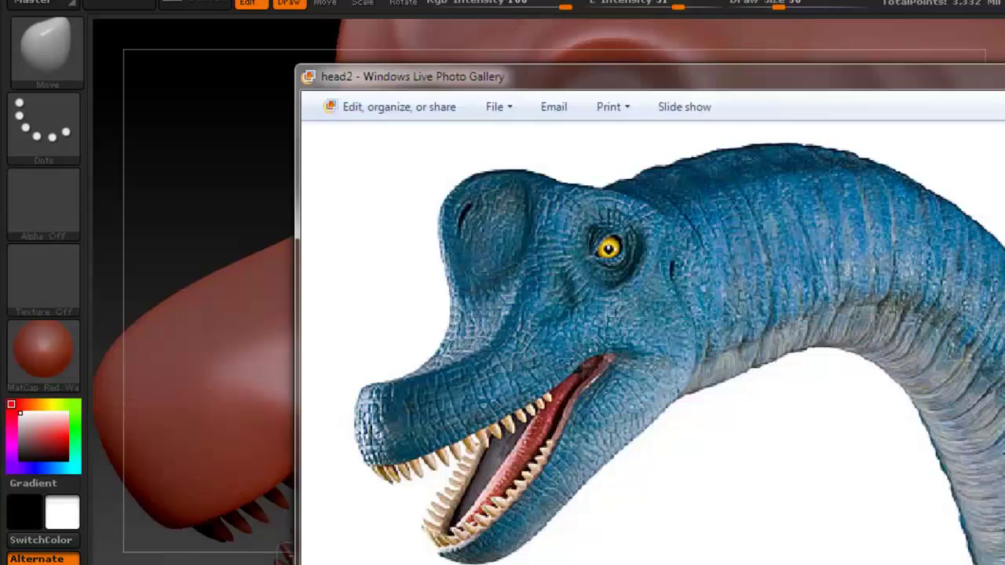
pyautogui.hotkey('alt', 'Tab')
pyautogui.keyDown('ctrl'); pyautogui.moveTo(437, 218); pyautogui.dragTo(378, 230, button='right'); pyautogui.keyUp('ctrl')
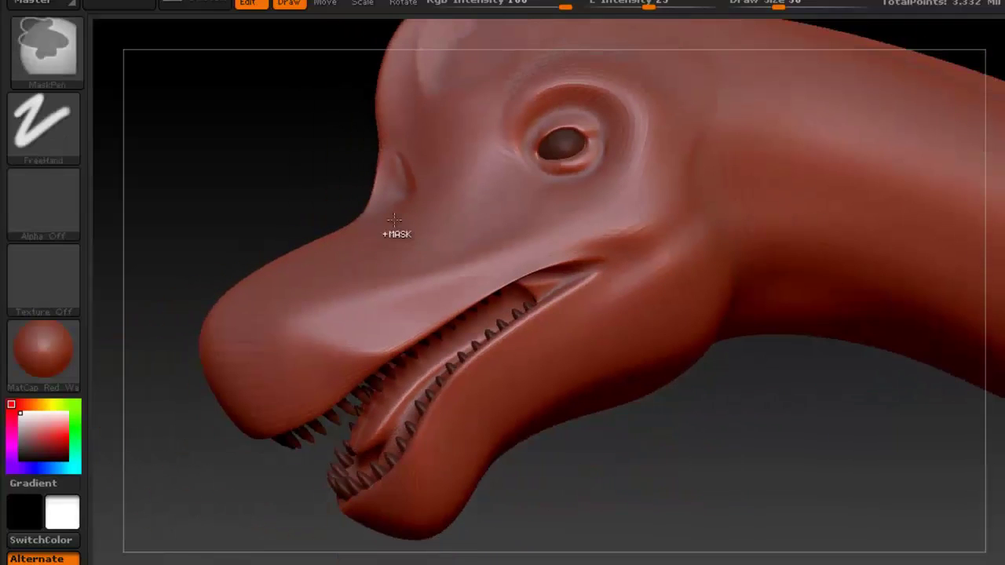
pyautogui.hotkey('ctrl', 'z')
pyautogui.hotkey('alt', 'Tab')
pyautogui.hotkey('alt', 'Tab')
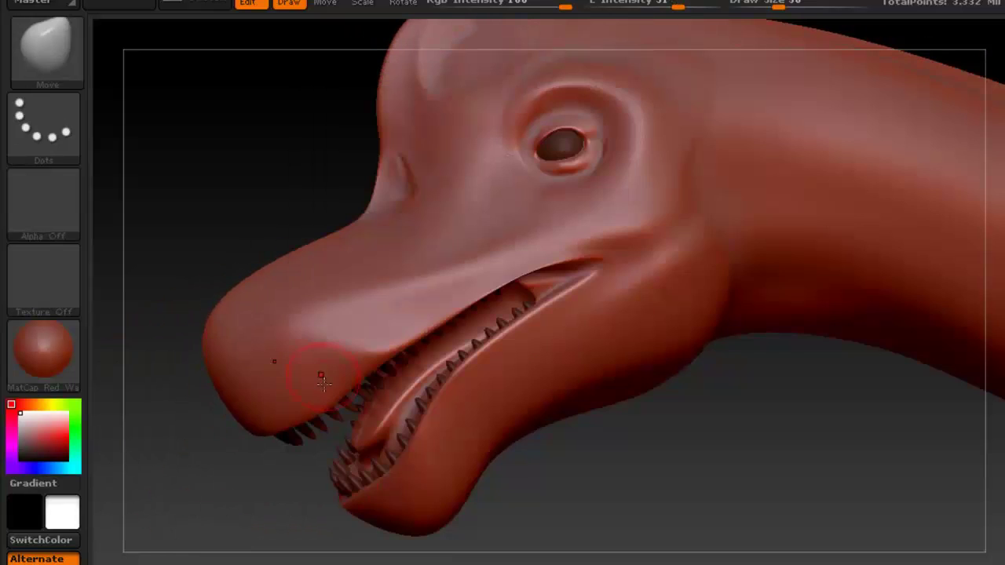
# Enlarge the Move brush and adjust the top of the snout and the area beside the crest's base bump
pyautogui.rightClick(306, 230)
pyautogui.click(327, 232)
pyautogui.rightClick(329, 257)
pyautogui.moveTo(329, 257); pyautogui.dragTo(349, 256)
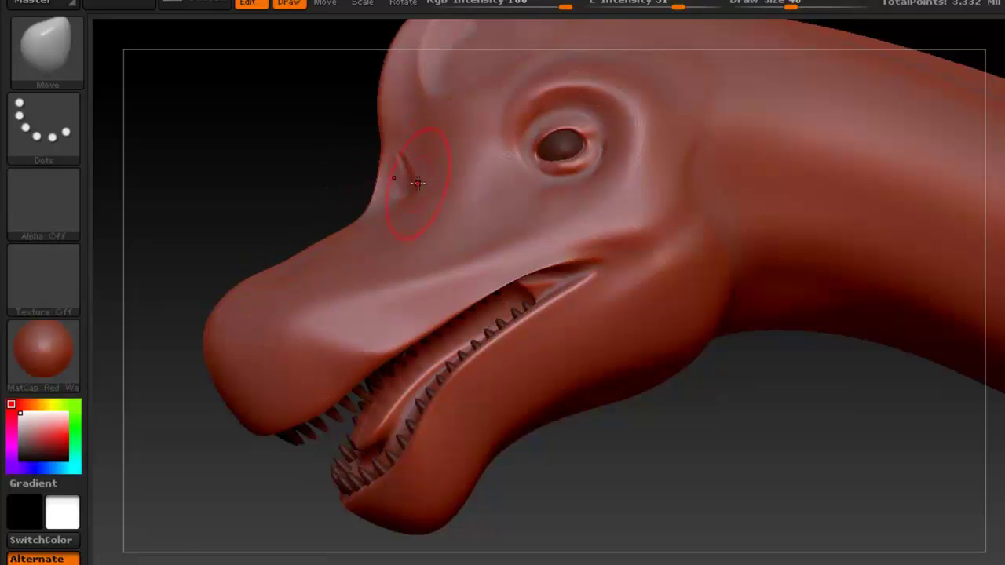
pyautogui.moveTo(424, 174); pyautogui.dragTo(420, 162)
# Reduce the Move brush to draw size 14 and push in the bump at the crest's base from the front
pyautogui.moveTo(418, 170)
pyautogui.mouseDown(button='right')
pyautogui.moveTo(531, 163)
pyautogui.moveTo(522, 169)
pyautogui.mouseUp(button='right')
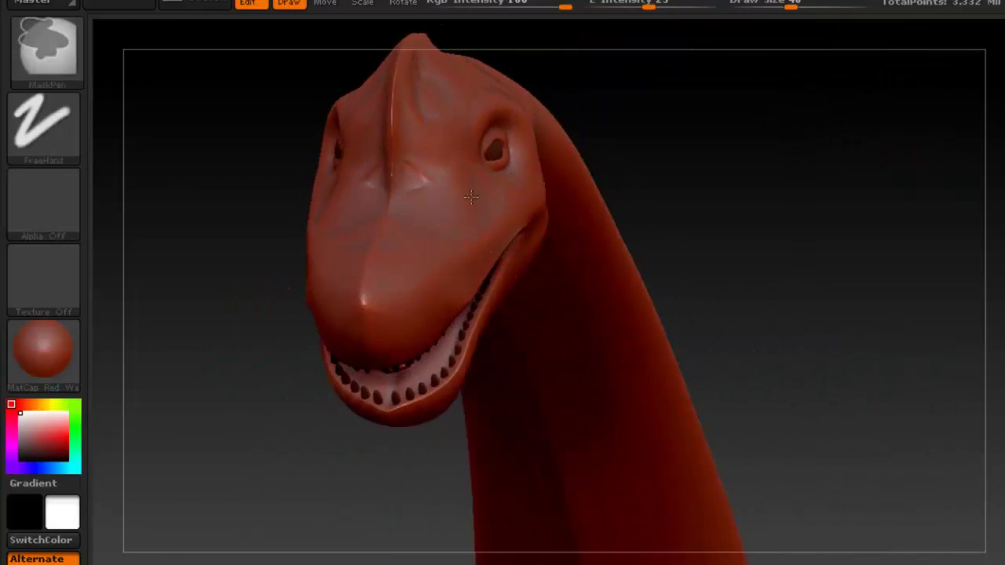
pyautogui.keyDown('ctrl'); pyautogui.moveTo(471, 196); pyautogui.dragTo(465, 251, button='right'); pyautogui.keyUp('ctrl')
pyautogui.moveTo(468, 177); pyautogui.dragTo(437, 174)
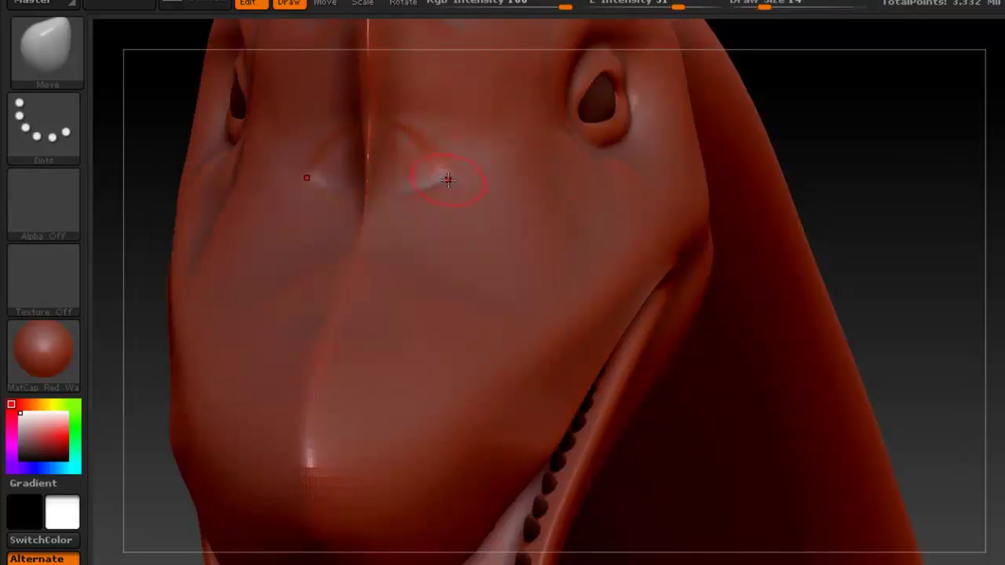
# Smooth the centre seam at the snout's tip and compare the head's profile with the head2 reference photo
pyautogui.press('shift')
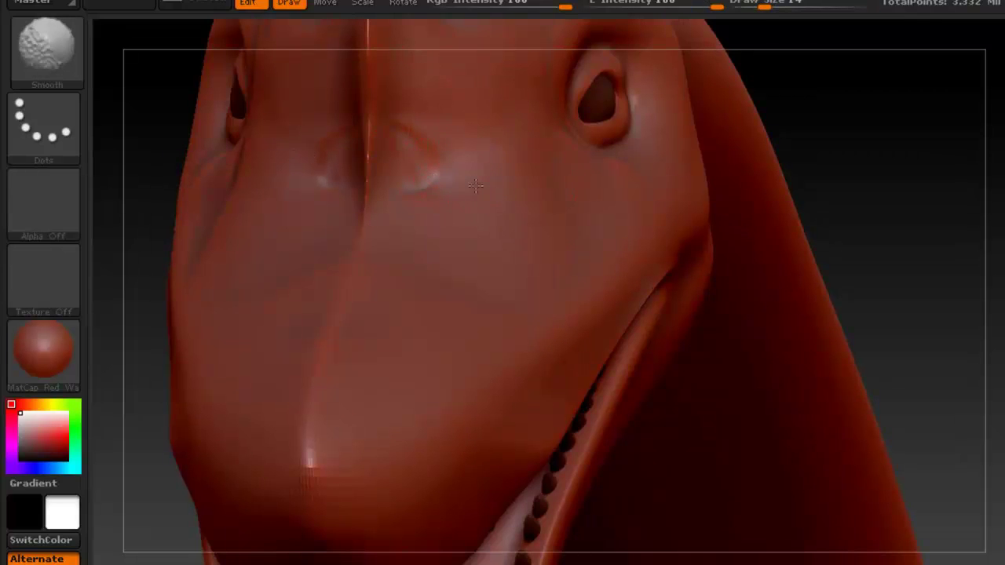
pyautogui.moveTo(306, 474)
pyautogui.keyDown('shift'); pyautogui.mouseDown()
pyautogui.moveTo(339, 363)
pyautogui.moveTo(339, 426)
pyautogui.mouseUp(); pyautogui.keyUp('shift')
pyautogui.moveTo(460, 223); pyautogui.dragTo(426, 226, button='right')
pyautogui.keyDown('ctrl'); pyautogui.moveTo(498, 227); pyautogui.dragTo(397, 273, button='right'); pyautogui.keyUp('ctrl')
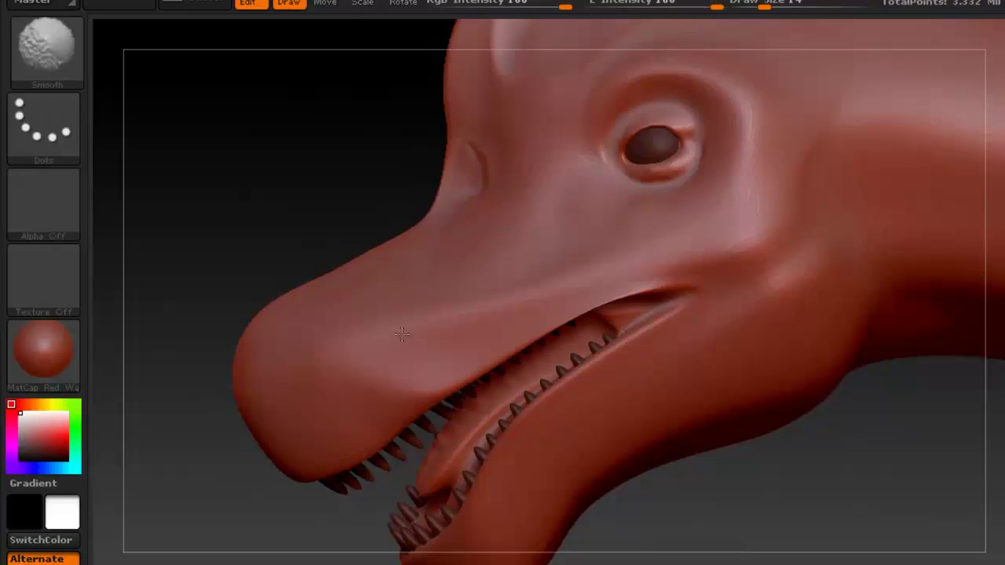
pyautogui.hotkey('alt', 'Tab')
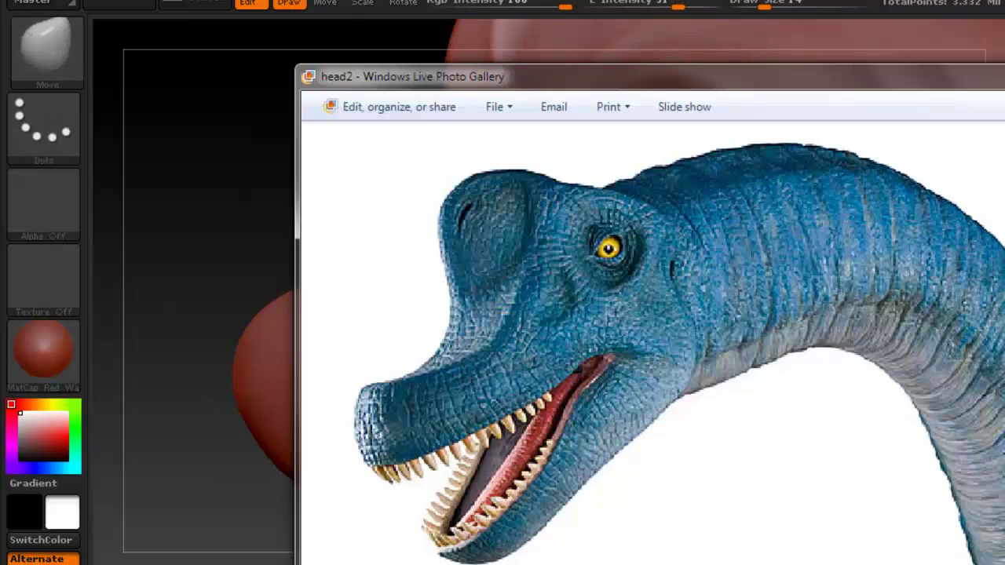
pyautogui.hotkey('alt', 'Tab')
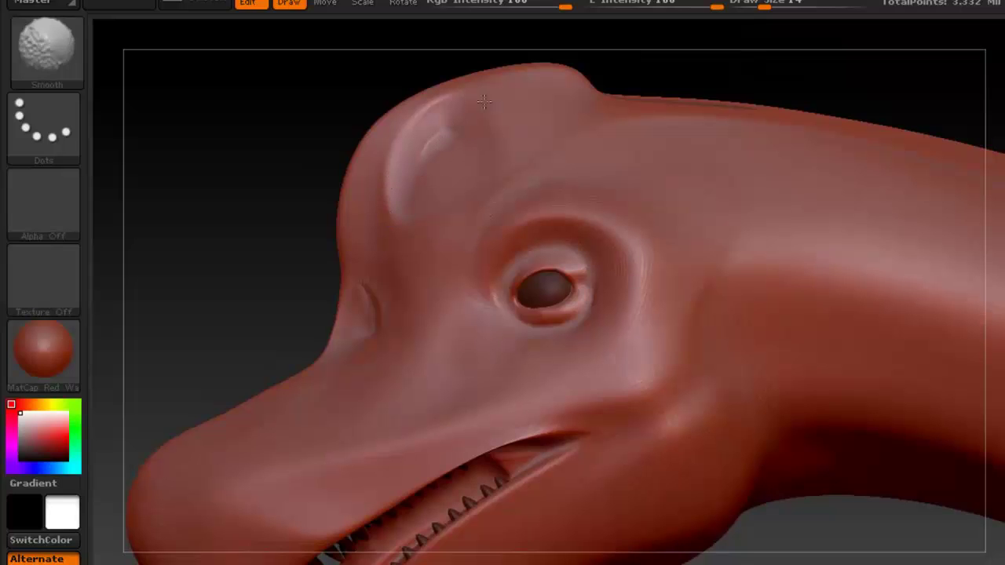
# Enlarge the Move brush and reshape the crest's top and rear outline to follow the reference photo
pyautogui.press('space')
pyautogui.moveTo(512, 127); pyautogui.dragTo(552, 131)
pyautogui.moveTo(572, 67); pyautogui.dragTo(566, 79)
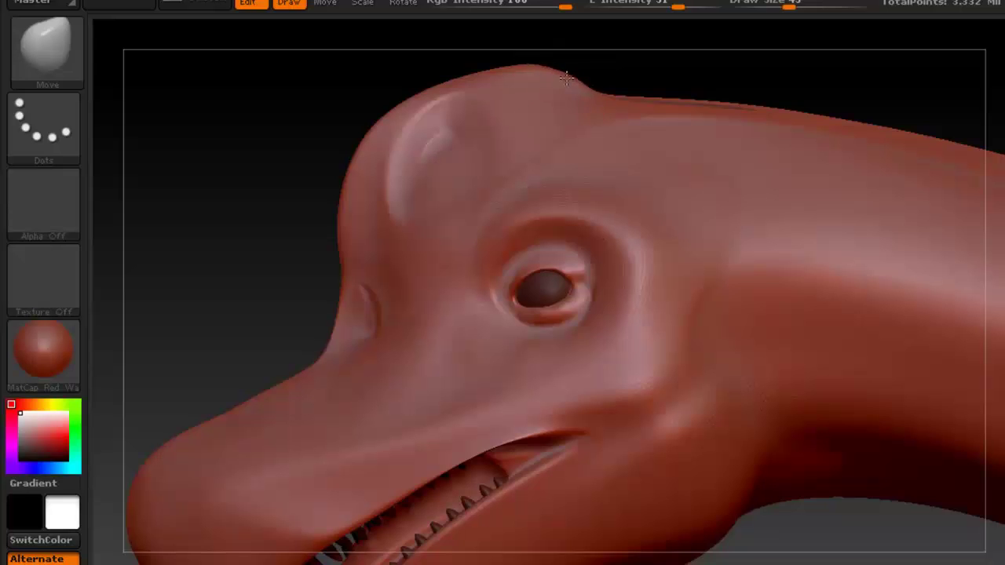
pyautogui.click(302, 564)
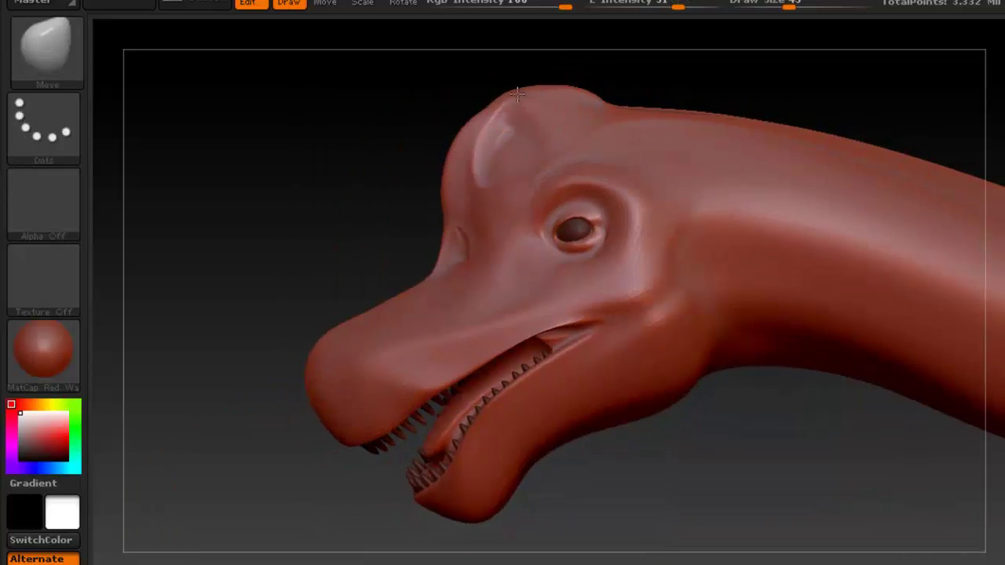
pyautogui.moveTo(517, 94)
pyautogui.mouseDown()
pyautogui.moveTo(481, 105)
pyautogui.moveTo(546, 90)
pyautogui.mouseUp()
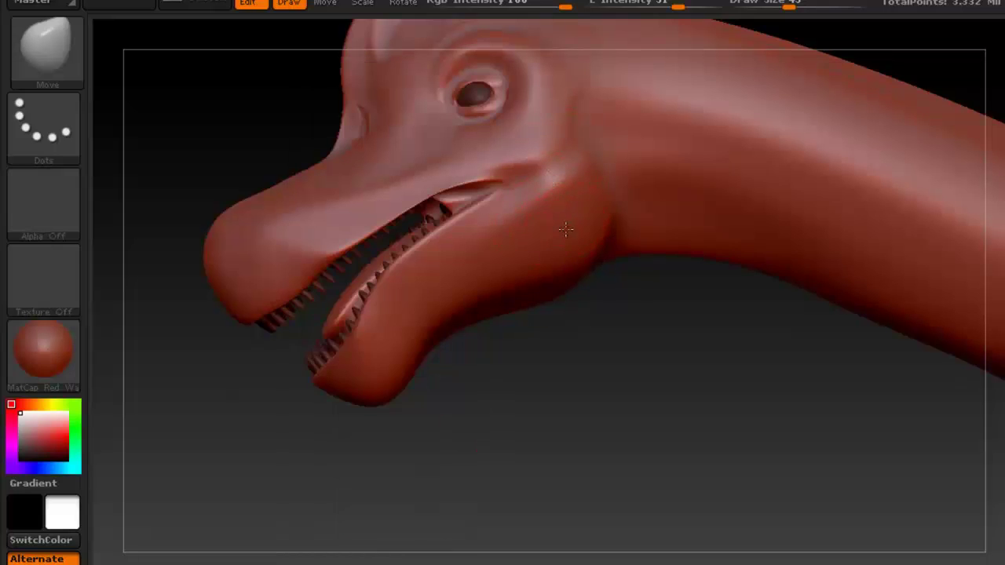
# Enlarge the Move brush to draw size 74 and push the rear underside of the lower jaw upward
pyautogui.press('space')
pyautogui.moveTo(565, 228)
pyautogui.mouseDown()
pyautogui.moveTo(588, 228)
pyautogui.moveTo(577, 228)
pyautogui.mouseUp()
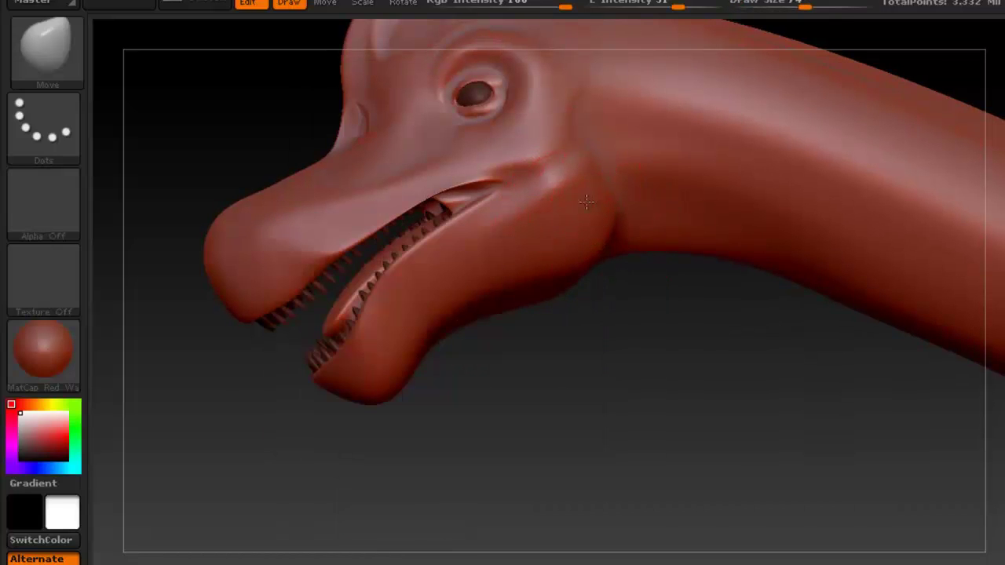
pyautogui.moveTo(560, 326); pyautogui.dragTo(561, 232)
pyautogui.moveTo(595, 314); pyautogui.dragTo(593, 300)
pyautogui.moveTo(543, 312); pyautogui.dragTo(543, 341, button='right')
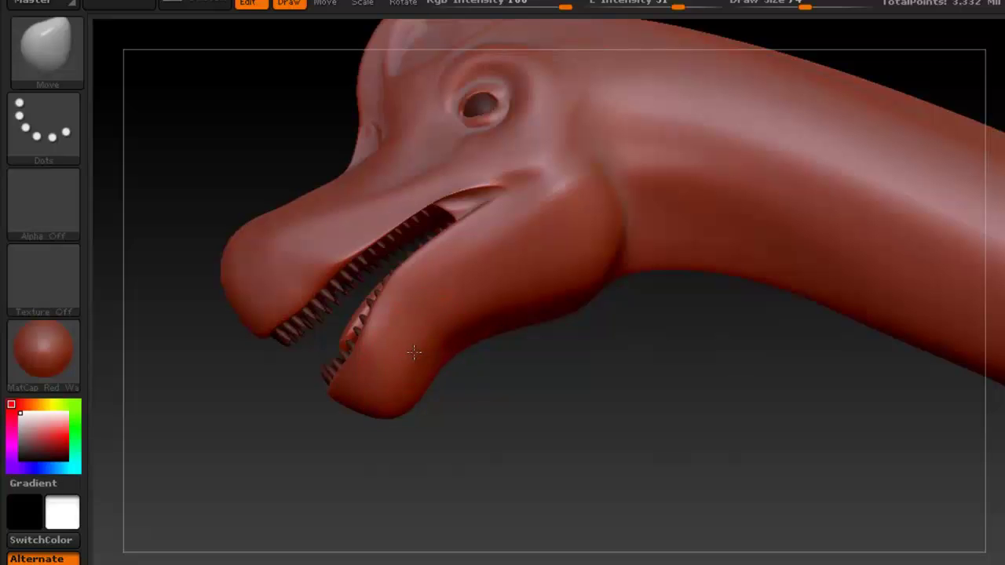
pyautogui.moveTo(424, 319); pyautogui.dragTo(426, 343, button='right')
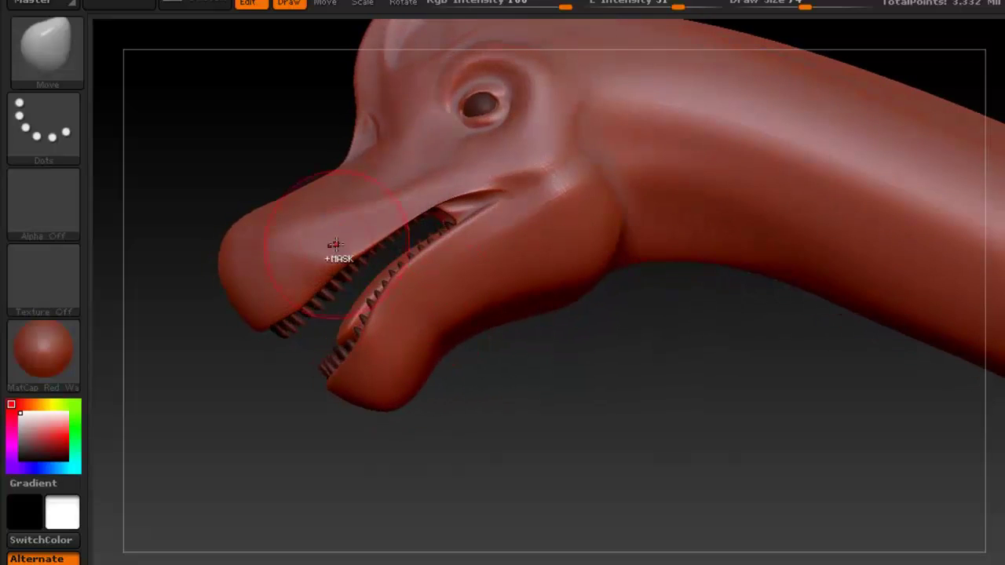
# Adjust the side of the snout and the upper lip edge with the Move brush
pyautogui.keyDown('ctrl'); pyautogui.moveTo(336, 245); pyautogui.dragTo(333, 271, button='right'); pyautogui.keyUp('ctrl')
pyautogui.moveTo(245, 245); pyautogui.dragTo(260, 241)
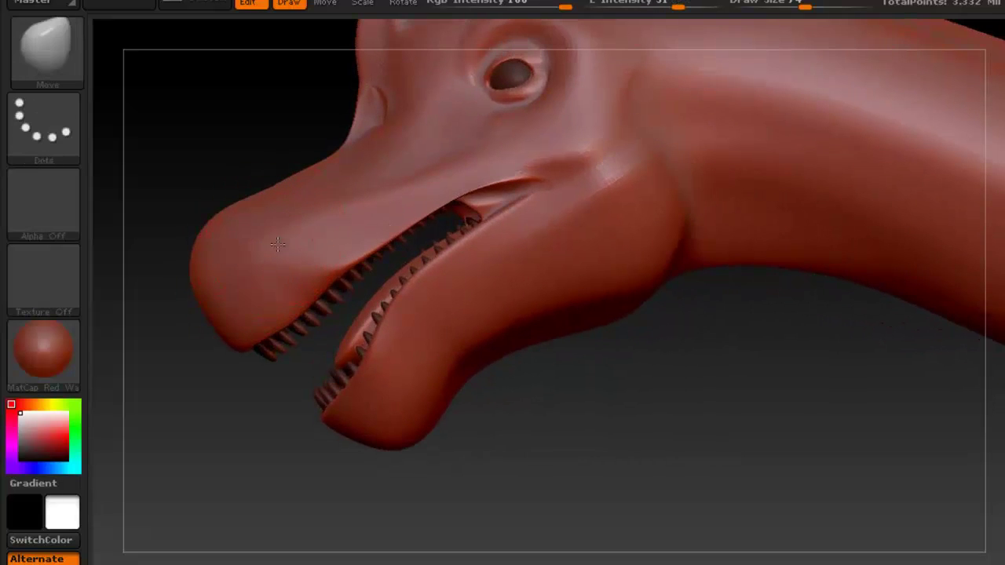
pyautogui.moveTo(322, 273); pyautogui.dragTo(320, 280)
pyautogui.keyDown('alt'); pyautogui.moveTo(388, 417); pyautogui.dragTo(382, 455, button='right'); pyautogui.keyUp('alt')
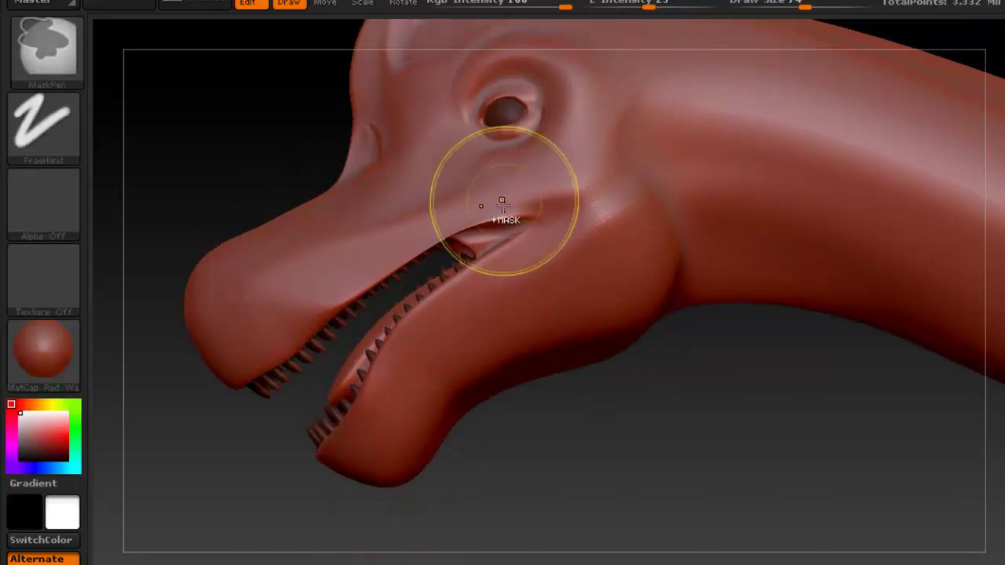
# Reshape the cheek behind the mouth and the lip near the mouth corner with the Move brush
pyautogui.keyDown('ctrl'); pyautogui.moveTo(502, 203); pyautogui.dragTo(505, 238, button='right'); pyautogui.keyUp('ctrl')
pyautogui.moveTo(623, 174); pyautogui.dragTo(630, 169)
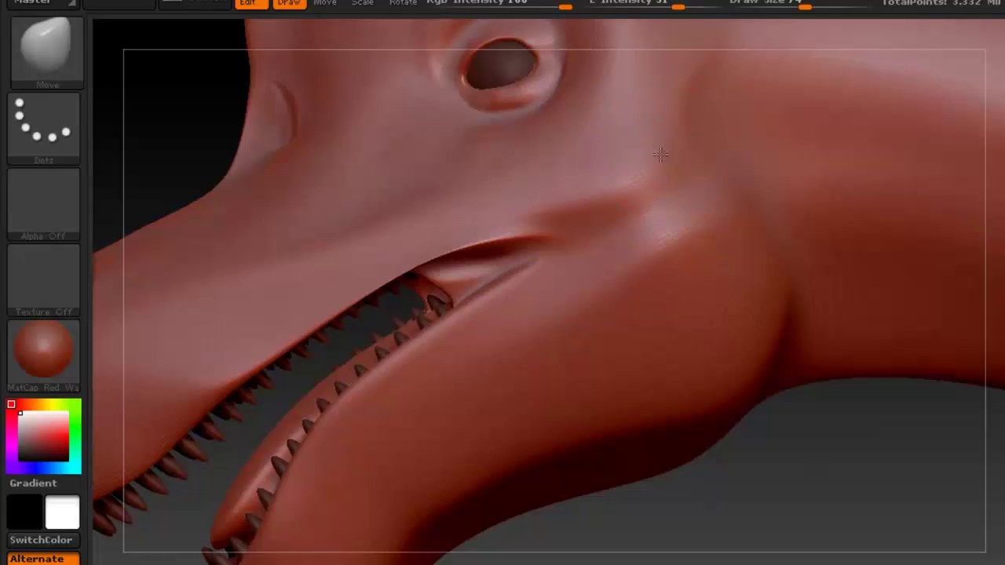
pyautogui.moveTo(504, 226); pyautogui.dragTo(498, 236)
pyautogui.moveTo(578, 191)
pyautogui.keyDown('ctrl'); pyautogui.mouseDown(button='right')
pyautogui.moveTo(569, 144)
pyautogui.moveTo(579, 102)
pyautogui.moveTo(539, 250)
pyautogui.moveTo(540, 242)
pyautogui.moveTo(522, 251)
pyautogui.moveTo(592, 260)
pyautogui.moveTo(590, 289)
pyautogui.mouseUp(button='right'); pyautogui.keyUp('ctrl')
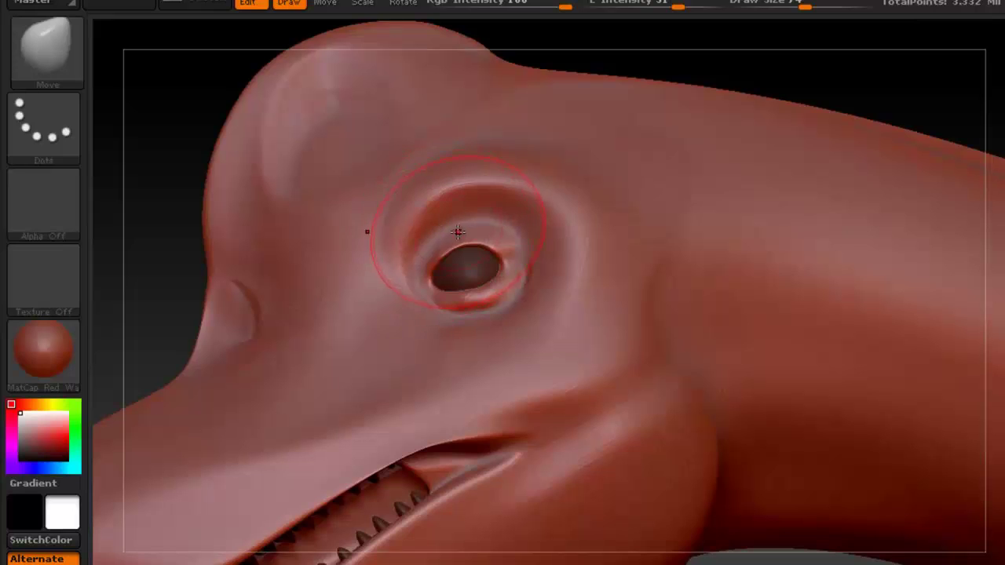
# Switch to the Dam_Standard brush at draw size 9 and Z intensity 13, and carve creases at both corners of the eye
pyautogui.press('b')
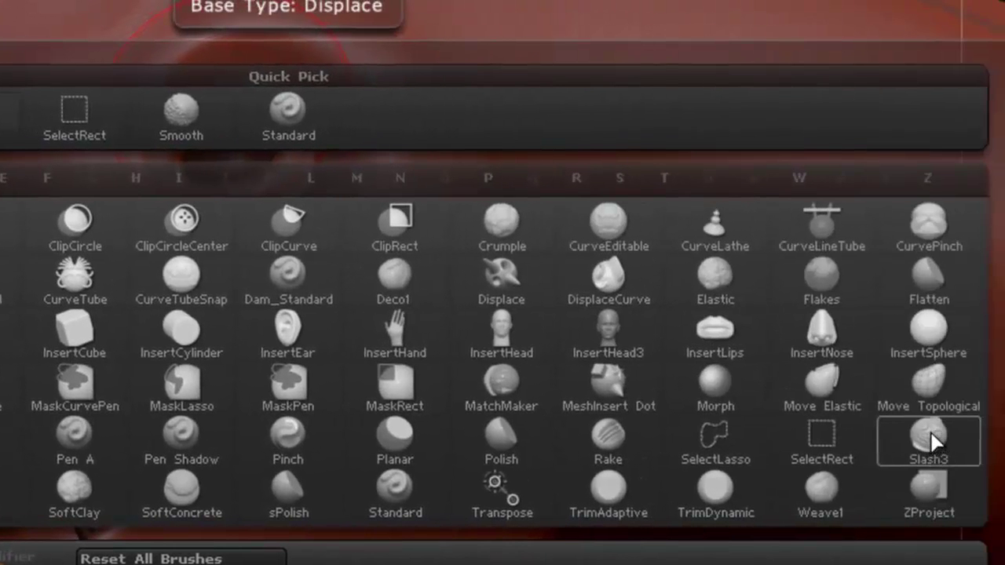
pyautogui.click(277, 277)
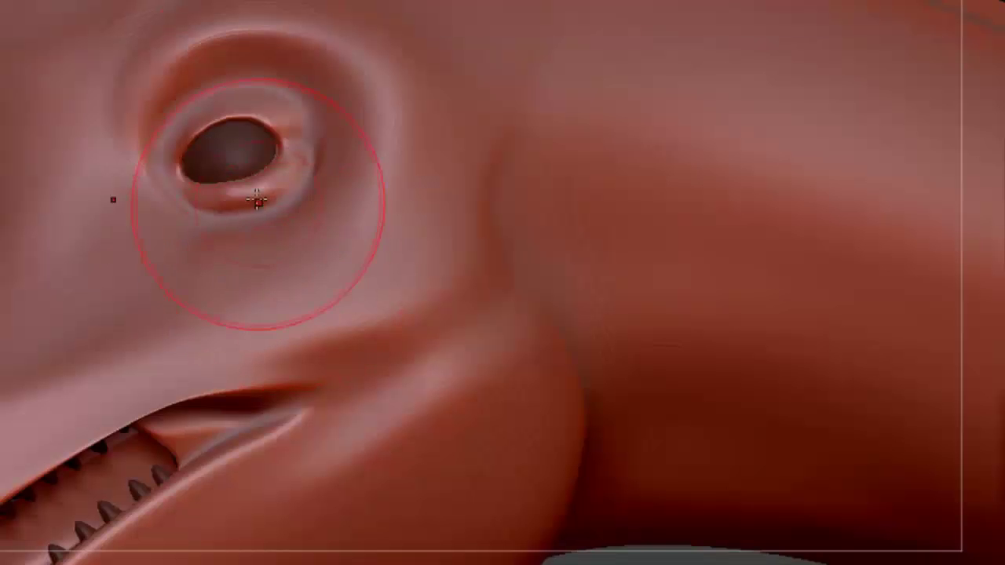
pyautogui.moveTo(236, 159)
pyautogui.keyDown('ctrl'); pyautogui.mouseDown(button='right')
pyautogui.moveTo(316, 193)
pyautogui.moveTo(423, 267)
pyautogui.mouseUp(button='right'); pyautogui.keyUp('ctrl')
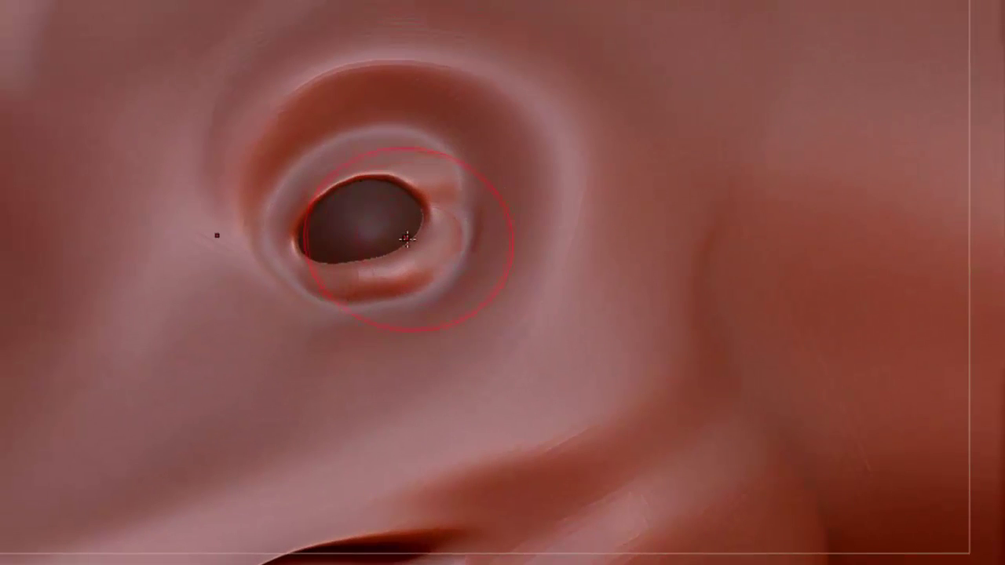
pyautogui.press('space')
pyautogui.moveTo(419, 172); pyautogui.dragTo(363, 170)
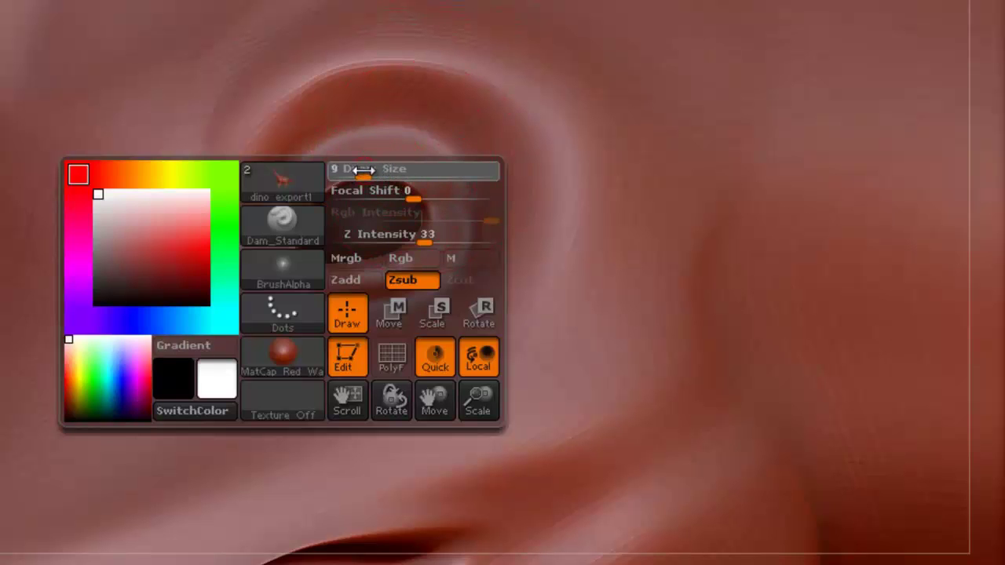
pyautogui.press('space')
pyautogui.moveTo(479, 220); pyautogui.dragTo(456, 218)
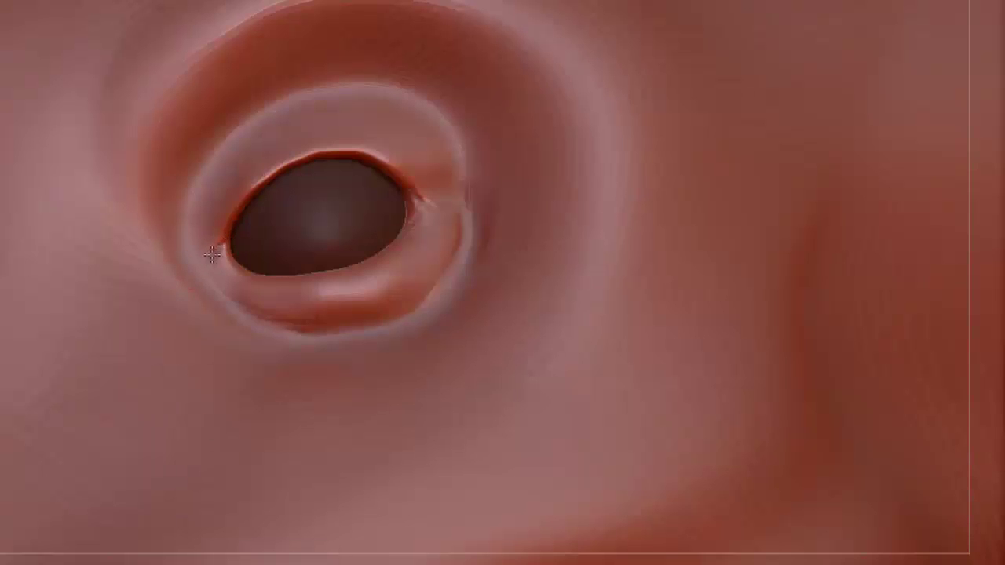
pyautogui.moveTo(206, 257); pyautogui.dragTo(193, 257)
# Raise the Dam_Standard brush's Z intensity and carve wrinkles along the upper eyelid's outer rim, checking the reference photo
pyautogui.hotkey('shift', 'd')
pyautogui.press('d')
pyautogui.press('space')
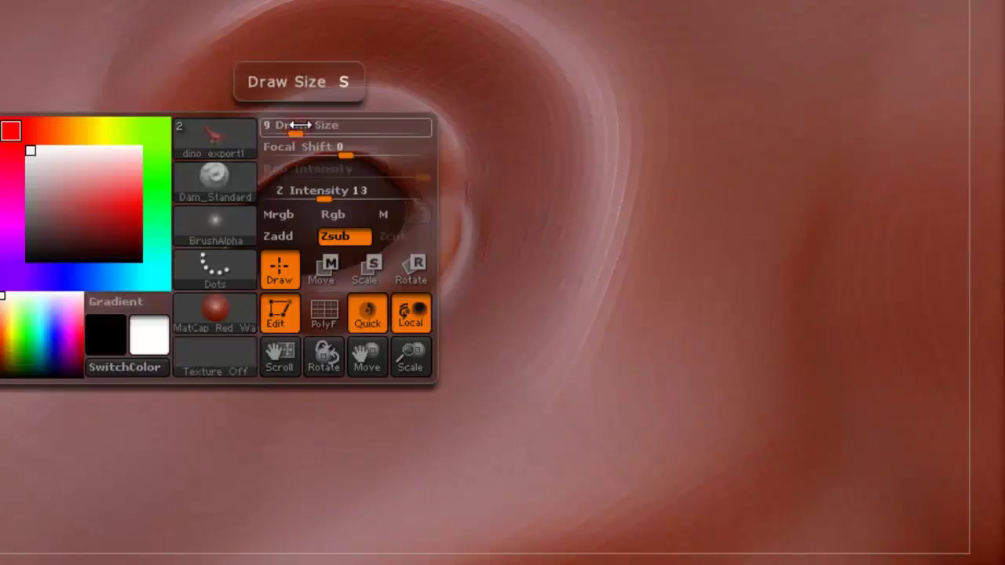
pyautogui.moveTo(320, 188); pyautogui.dragTo(339, 194)
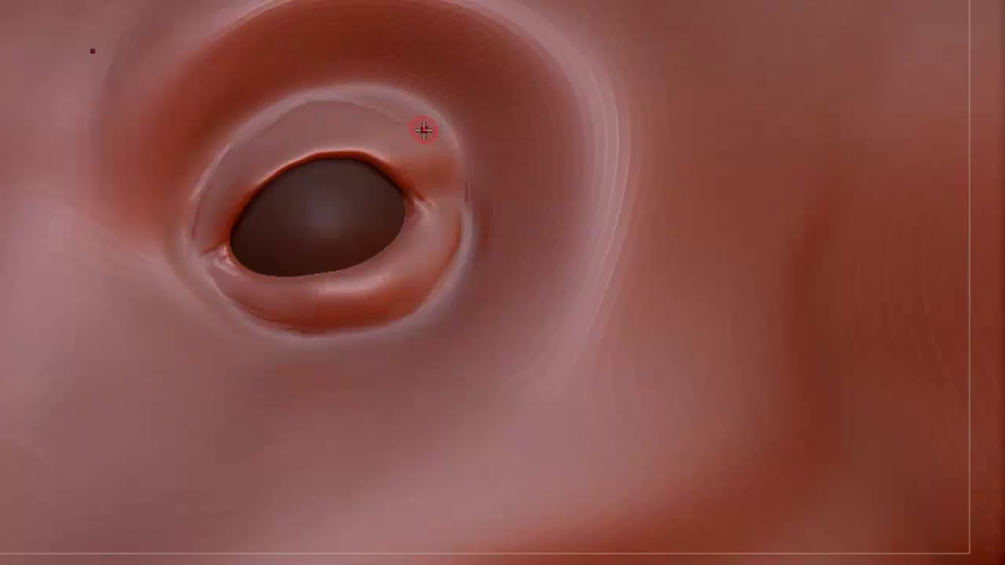
pyautogui.moveTo(456, 157)
pyautogui.mouseDown()
pyautogui.moveTo(368, 85)
pyautogui.moveTo(275, 103)
pyautogui.mouseUp()
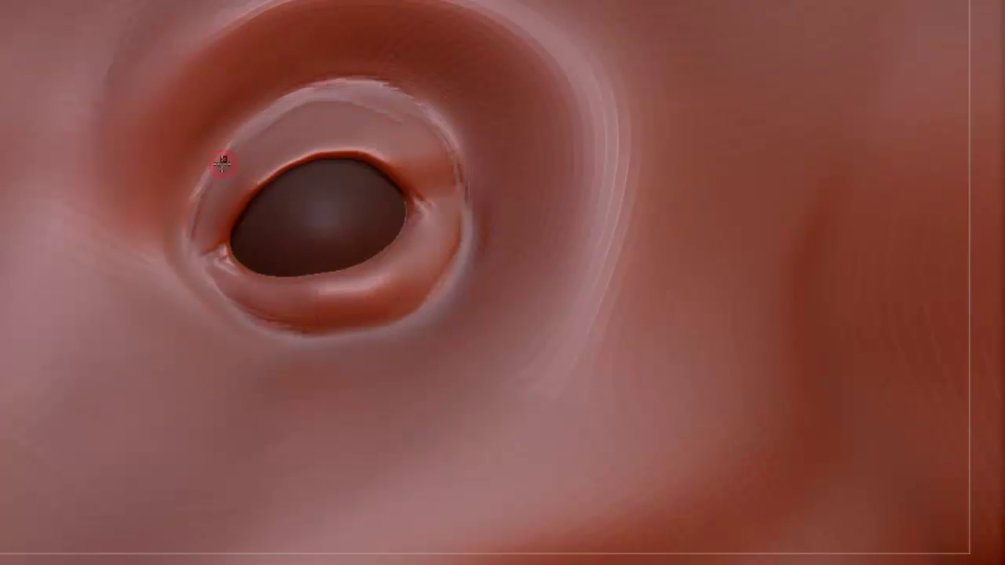
pyautogui.moveTo(398, 96); pyautogui.dragTo(453, 157)
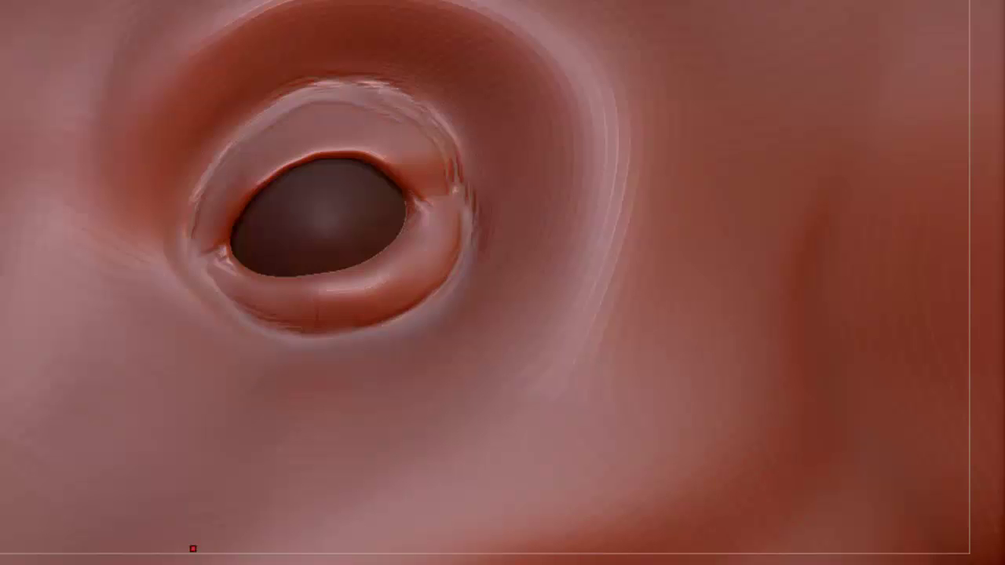
pyautogui.click(193, 564)
pyautogui.click(193, 564)
pyautogui.keyDown('ctrl'); pyautogui.moveTo(526, 170); pyautogui.dragTo(444, 179, button='right'); pyautogui.keyUp('ctrl')
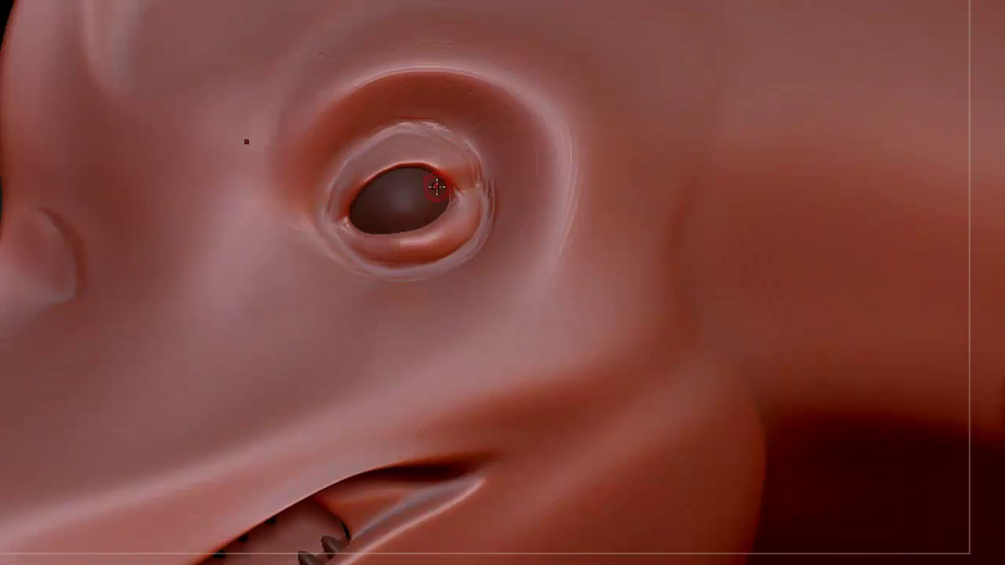
# Switch to the Slash3 brush and cut fine skin folds around the rim of the eyelids
pyautogui.press('b')
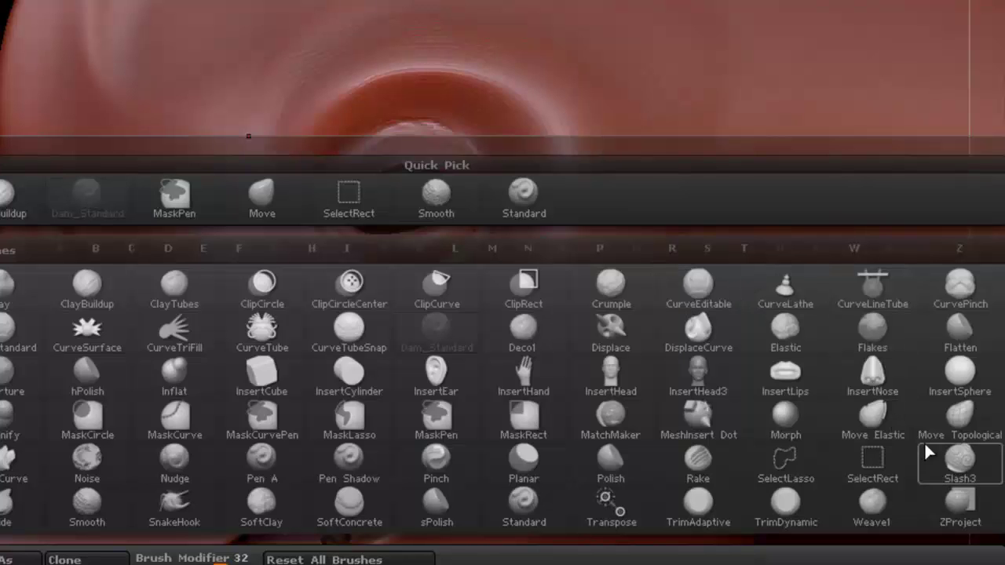
pyautogui.click(957, 460)
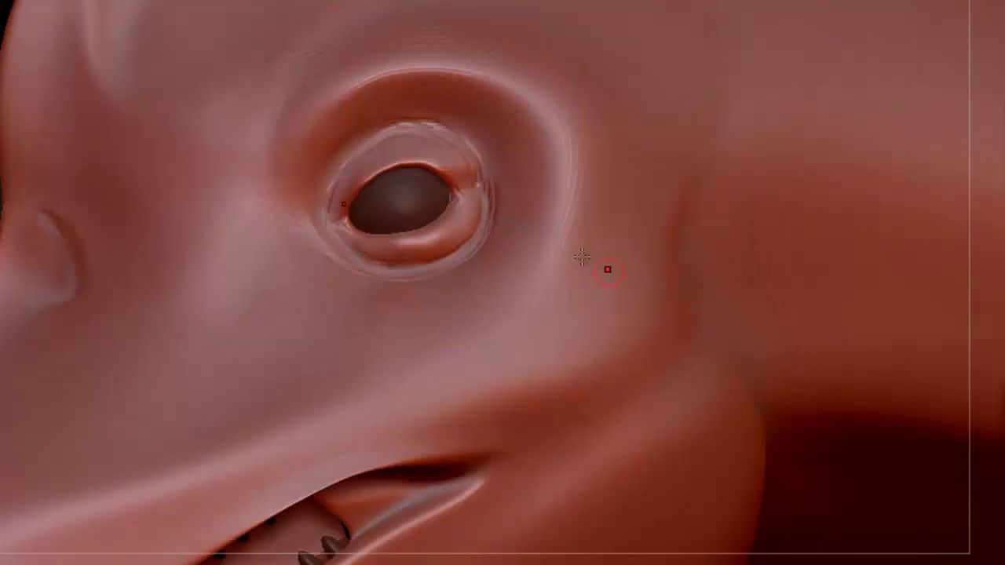
pyautogui.rightClick(492, 174)
pyautogui.moveTo(586, 238); pyautogui.dragTo(531, 239)
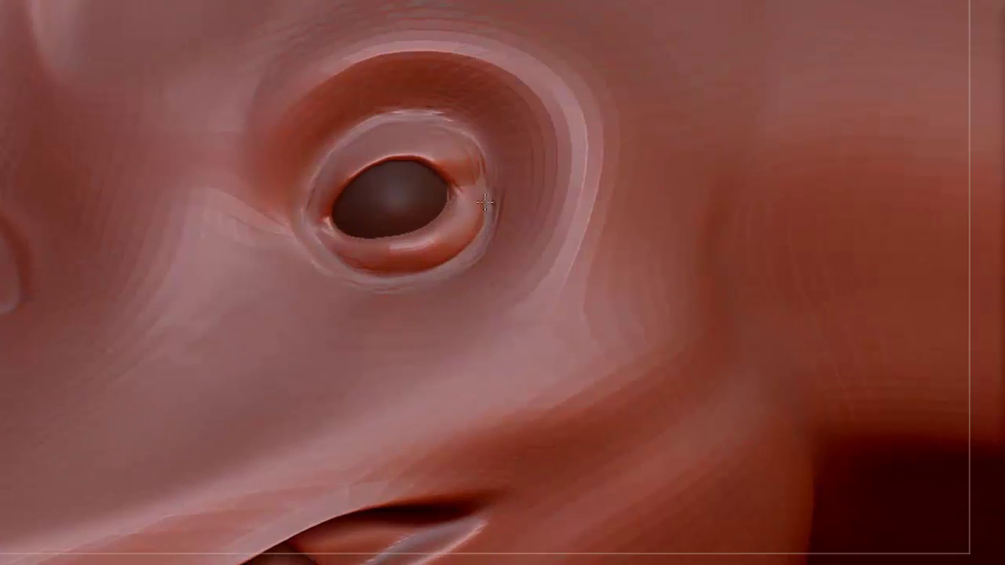
pyautogui.moveTo(485, 203); pyautogui.dragTo(497, 214, button='right')
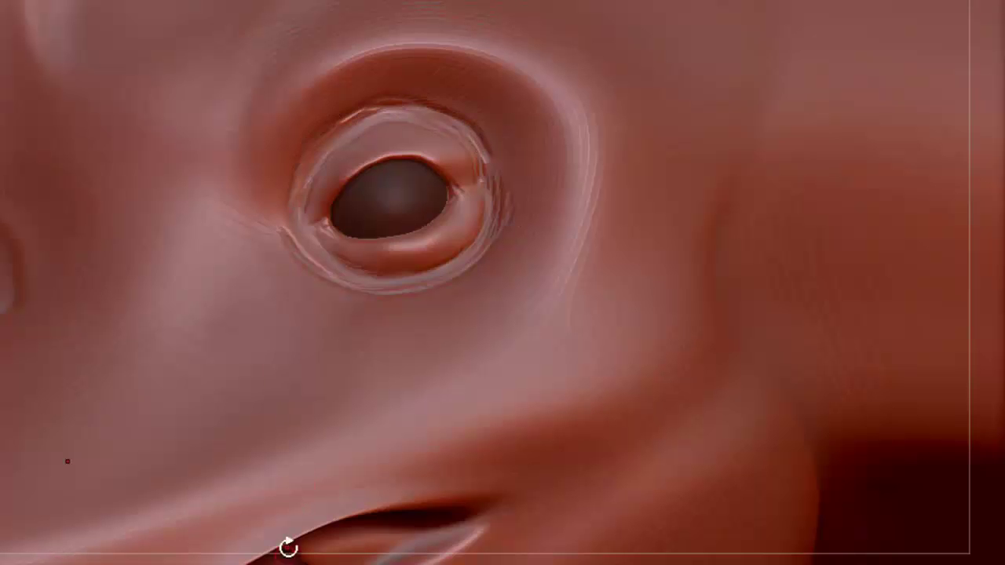
# Check the eye in the head2 photo and carve outer wrinkle folds behind and below the eye
pyautogui.click(288, 564)
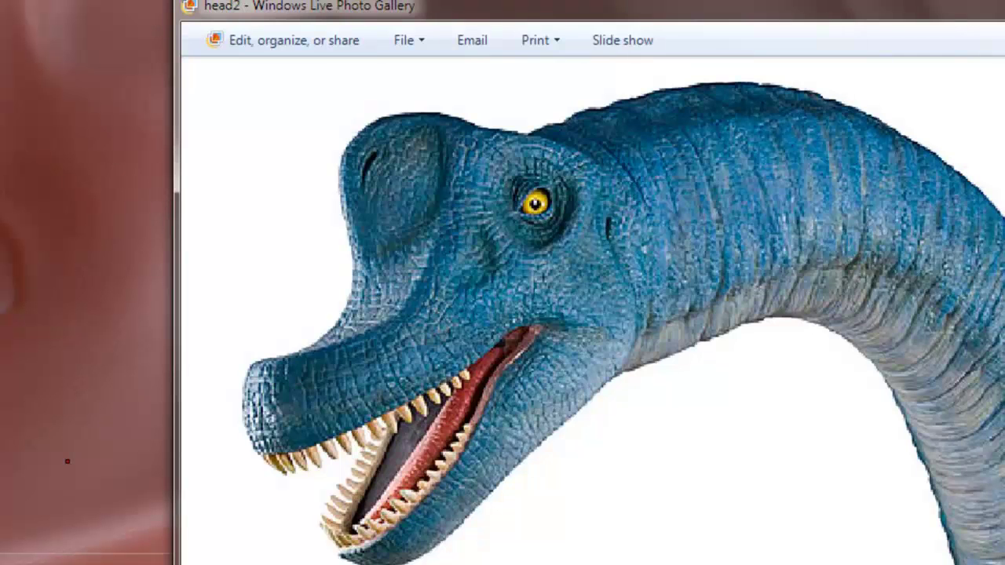
pyautogui.click(287, 564)
pyautogui.moveTo(537, 184); pyautogui.dragTo(494, 274)
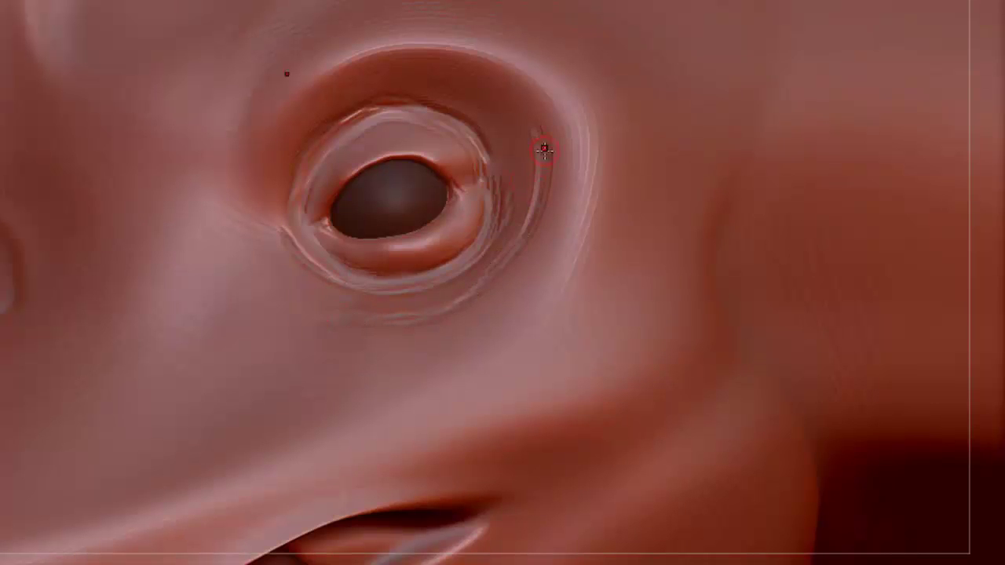
pyautogui.moveTo(527, 117); pyautogui.dragTo(543, 186)
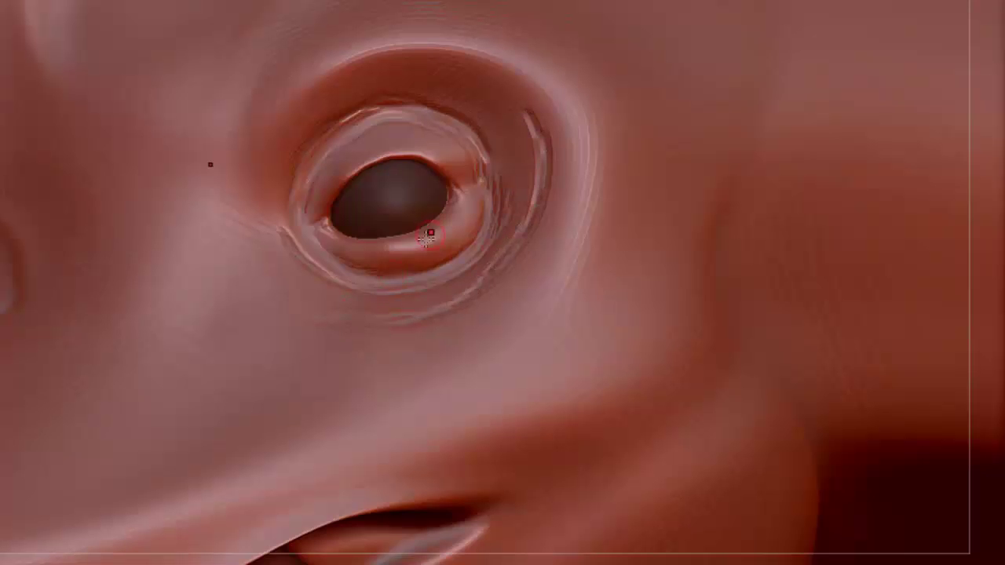
# Carve skin wrinkles with the Slash3 brush into the membrane inside the corner of the mouth
pyautogui.keyDown('ctrl'); pyautogui.moveTo(517, 215); pyautogui.dragTo(442, 198, button='right'); pyautogui.keyUp('ctrl')
pyautogui.moveTo(475, 239); pyautogui.dragTo(511, 229, button='right')
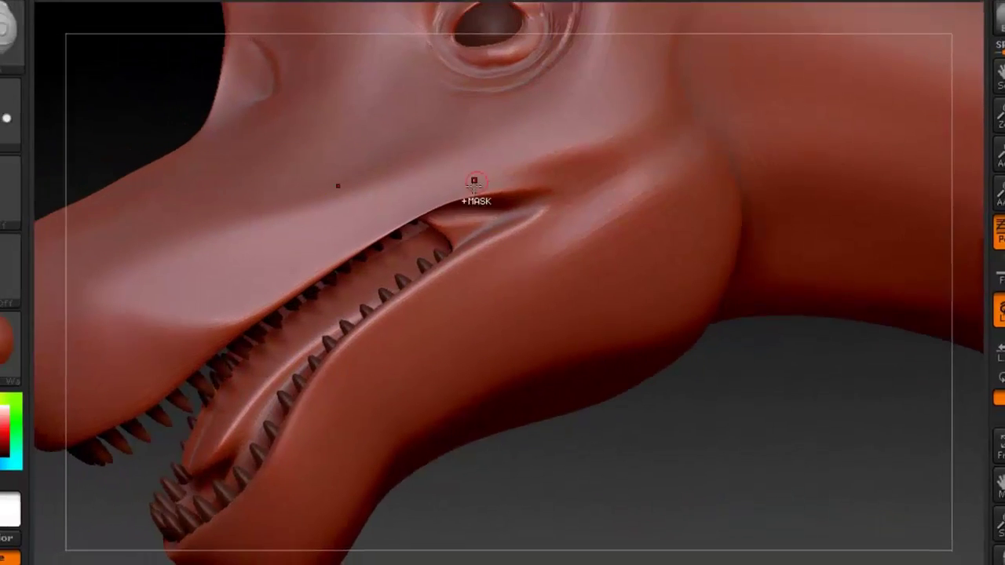
pyautogui.keyDown('ctrl'); pyautogui.moveTo(459, 182); pyautogui.dragTo(461, 268, button='right'); pyautogui.keyUp('ctrl')
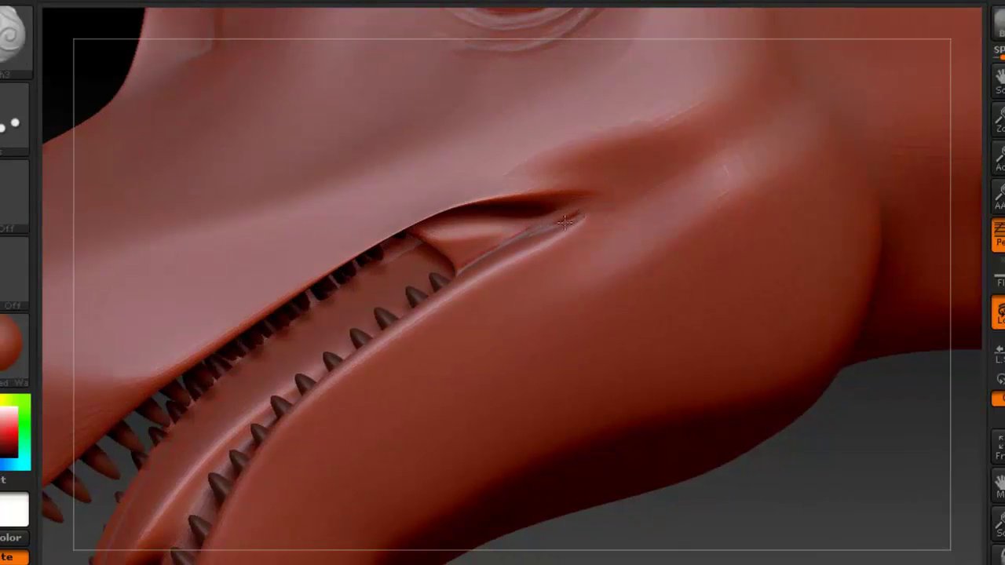
pyautogui.moveTo(506, 208); pyautogui.dragTo(417, 242, button='right')
pyautogui.moveTo(462, 249)
pyautogui.mouseDown()
pyautogui.moveTo(440, 236)
pyautogui.moveTo(491, 238)
pyautogui.mouseUp()
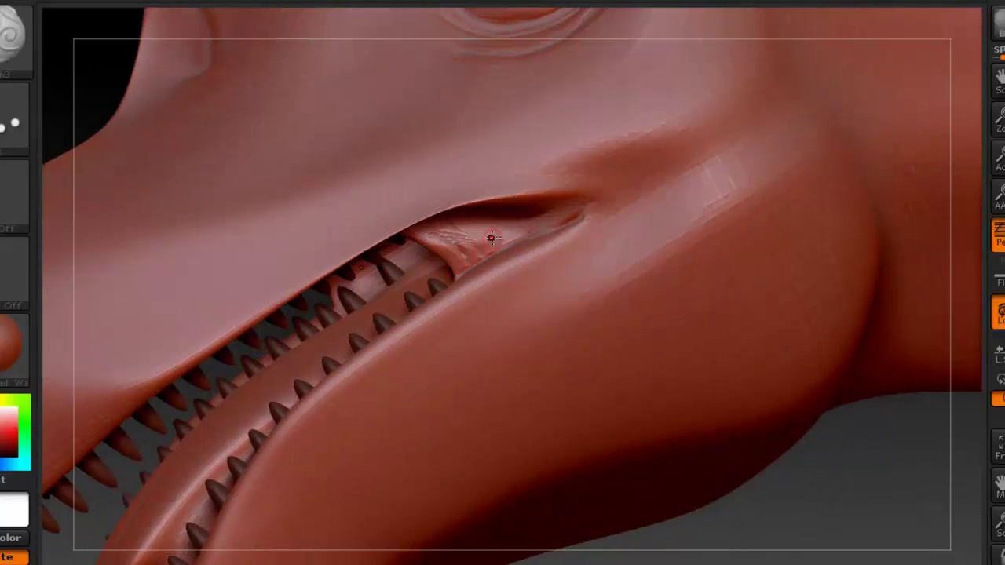
pyautogui.moveTo(434, 227); pyautogui.dragTo(538, 214)
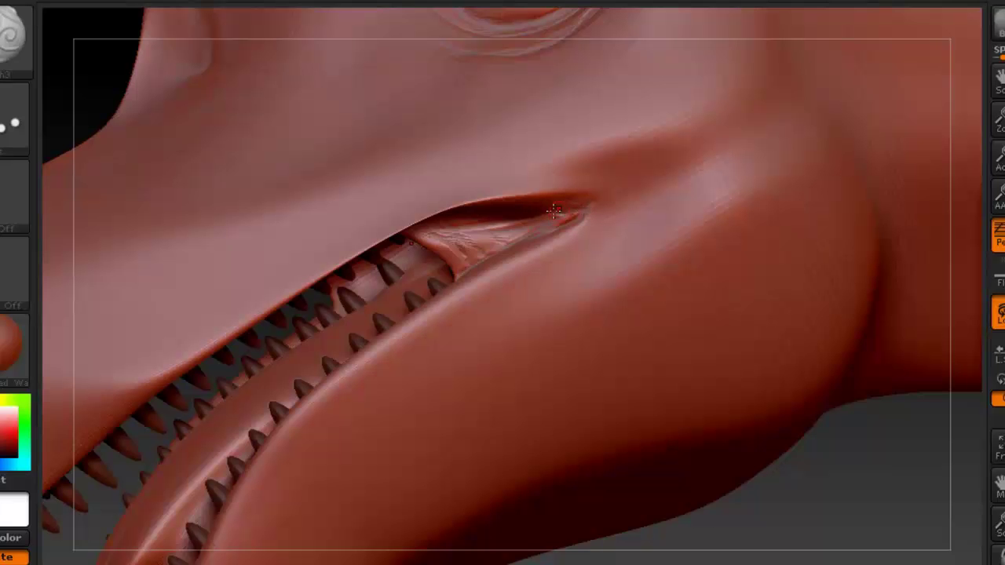
# Carve skin folds with the Slash3 brush around both eyelids, along the inner rim and into the front and rear eye corners
pyautogui.keyDown('alt'); pyautogui.moveTo(548, 163); pyautogui.dragTo(637, 484, button='right'); pyautogui.keyUp('alt')
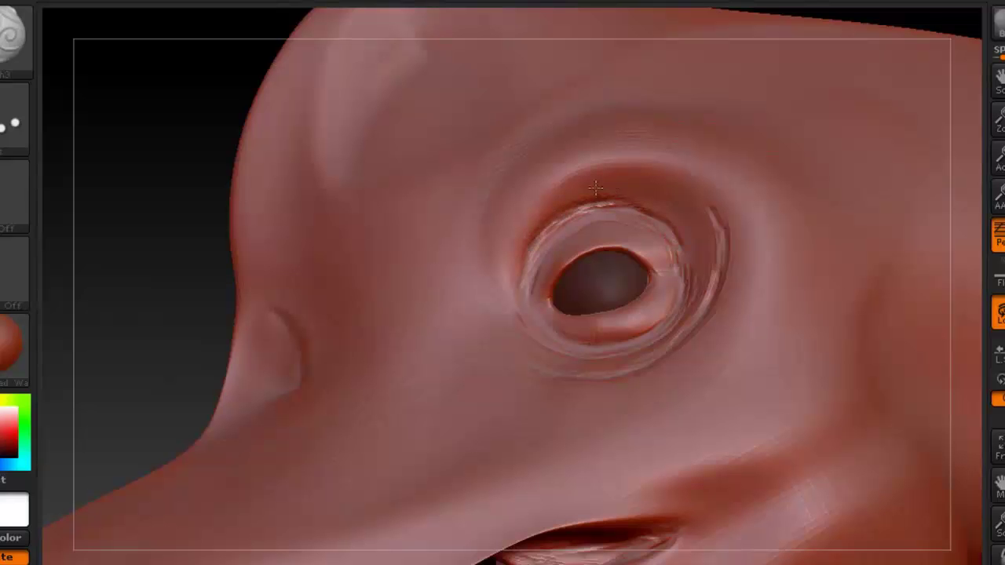
pyautogui.keyDown('alt'); pyautogui.moveTo(595, 188); pyautogui.dragTo(557, 172, button='right'); pyautogui.keyUp('alt')
pyautogui.moveTo(588, 237)
pyautogui.mouseDown(button='right')
pyautogui.moveTo(552, 285)
pyautogui.moveTo(519, 237)
pyautogui.mouseUp(button='right')
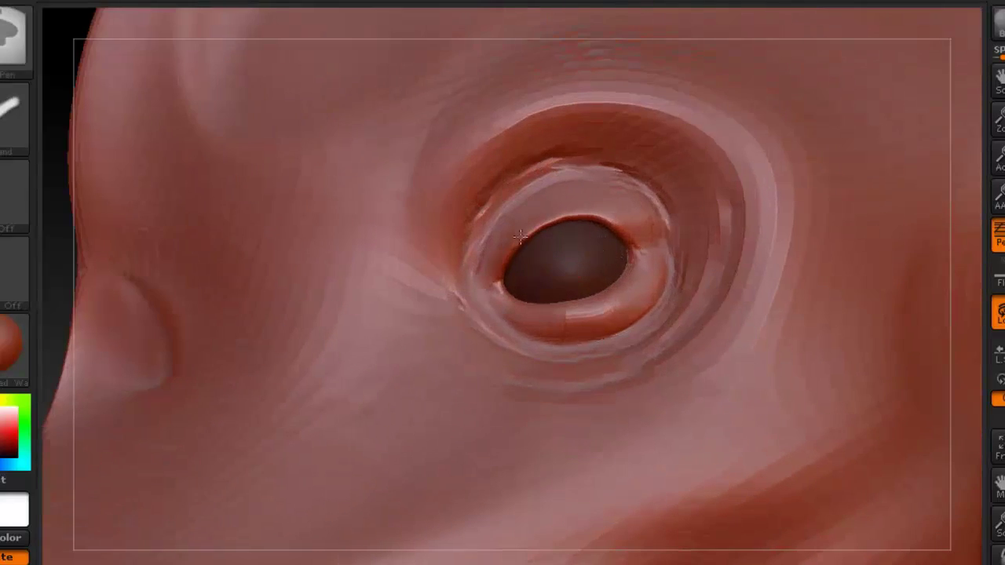
pyautogui.moveTo(502, 283)
pyautogui.mouseDown()
pyautogui.moveTo(488, 303)
pyautogui.moveTo(487, 237)
pyautogui.mouseUp()
pyautogui.moveTo(472, 304)
pyautogui.mouseDown()
pyautogui.moveTo(500, 212)
pyautogui.moveTo(652, 196)
pyautogui.mouseUp()
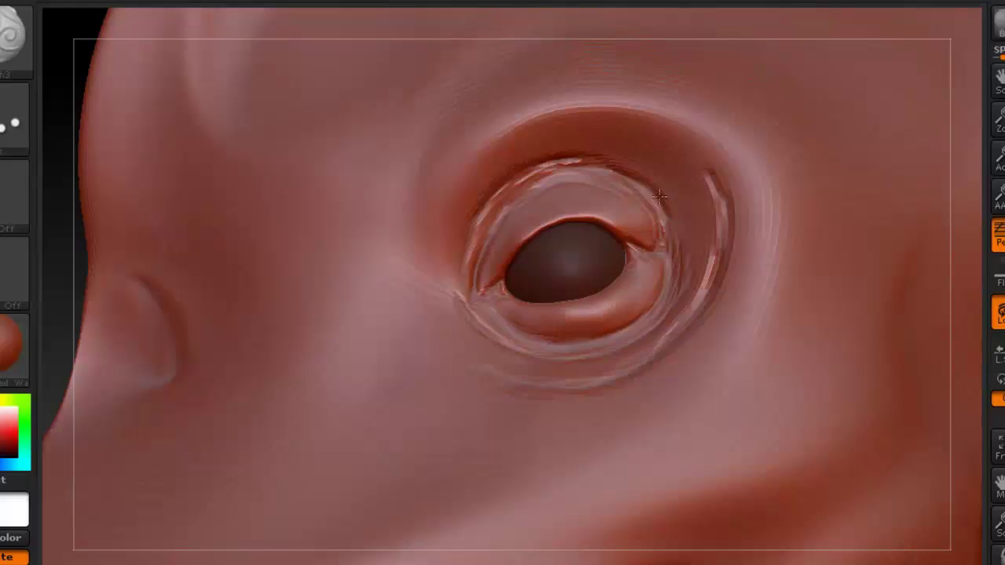
pyautogui.moveTo(649, 206); pyautogui.dragTo(662, 245)
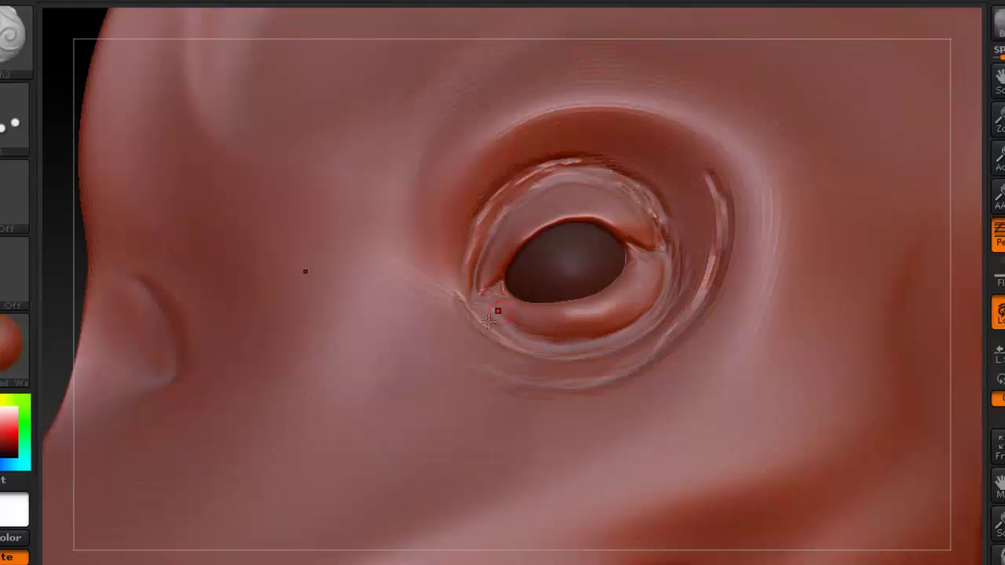
pyautogui.moveTo(480, 302)
pyautogui.mouseDown()
pyautogui.moveTo(523, 334)
pyautogui.moveTo(558, 342)
pyautogui.mouseUp()
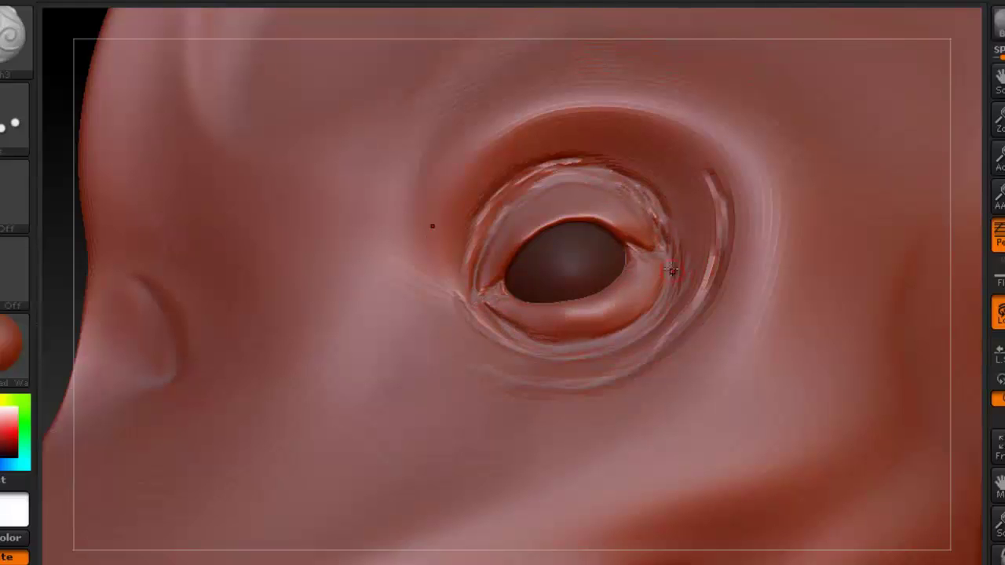
pyautogui.moveTo(653, 271)
pyautogui.mouseDown()
pyautogui.moveTo(642, 324)
pyautogui.moveTo(653, 306)
pyautogui.moveTo(614, 337)
pyautogui.mouseUp()
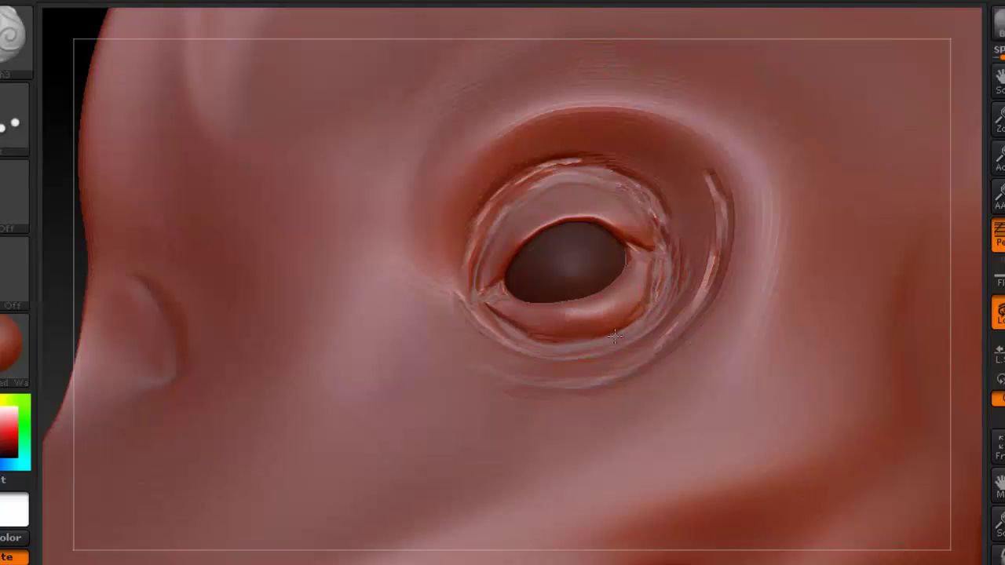
# Check the reference photo and carve a curved nostril slit into the side of the head crest
pyautogui.keyDown('ctrl'); pyautogui.moveTo(610, 128); pyautogui.dragTo(474, 151, button='right'); pyautogui.keyUp('ctrl')
pyautogui.moveTo(572, 146); pyautogui.dragTo(641, 149, button='right')
pyautogui.moveTo(689, 160); pyautogui.dragTo(515, 133)
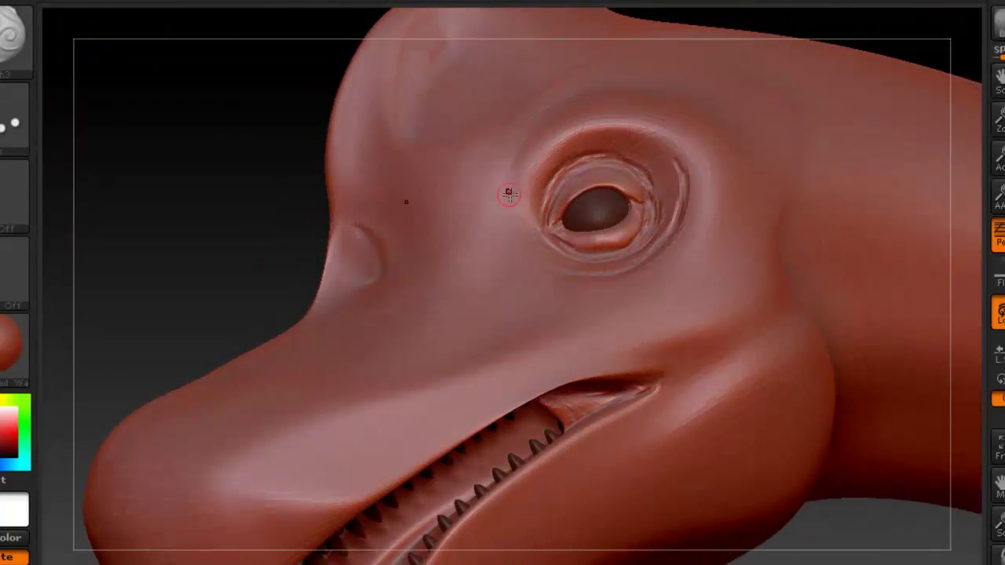
pyautogui.keyDown('alt'); pyautogui.moveTo(569, 166); pyautogui.dragTo(486, 150, button='right'); pyautogui.keyUp('alt')
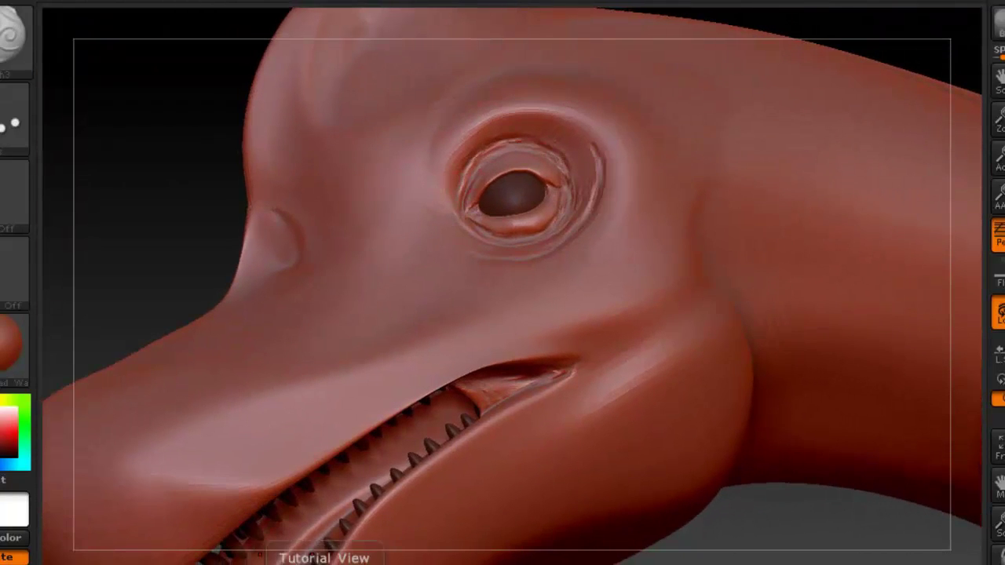
pyautogui.click(317, 564)
pyautogui.click(317, 564)
pyautogui.keyDown('alt'); pyautogui.moveTo(460, 136); pyautogui.dragTo(507, 277, button='right'); pyautogui.keyUp('alt')
pyautogui.moveTo(390, 181)
pyautogui.keyDown('ctrl'); pyautogui.mouseDown(button='right')
pyautogui.moveTo(416, 170)
pyautogui.moveTo(423, 178)
pyautogui.mouseUp(button='right'); pyautogui.keyUp('ctrl')
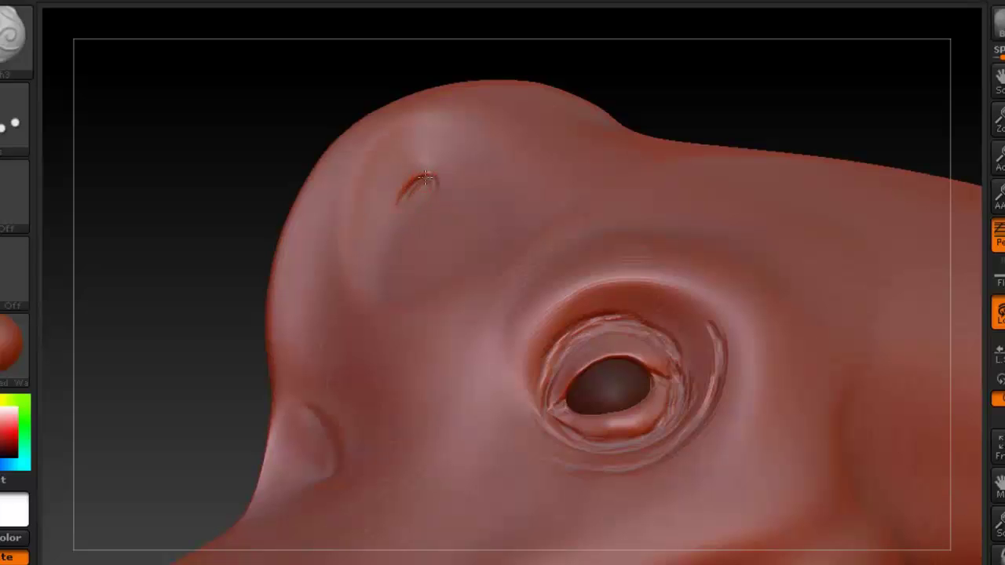
pyautogui.moveTo(422, 179); pyautogui.dragTo(402, 199)
# Compare with the reference photo and deepen the crease of the small hollow where the snout meets the crest
pyautogui.keyDown('alt'); pyautogui.moveTo(377, 298); pyautogui.dragTo(447, 112, button='right'); pyautogui.keyUp('alt')
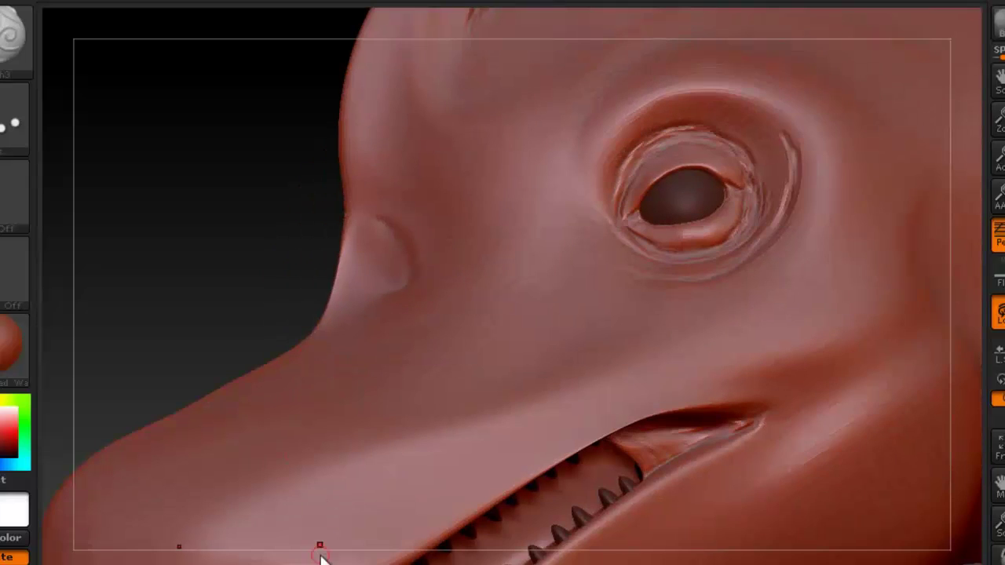
pyautogui.click(320, 563)
pyautogui.click(326, 564)
pyautogui.keyDown('shift'); pyautogui.moveTo(429, 202); pyautogui.dragTo(406, 224); pyautogui.keyUp('shift')
pyautogui.moveTo(382, 247); pyautogui.dragTo(399, 262, button='right')
pyautogui.moveTo(401, 272)
pyautogui.mouseDown()
pyautogui.moveTo(401, 258)
pyautogui.moveTo(405, 269)
pyautogui.moveTo(389, 270)
pyautogui.moveTo(411, 279)
pyautogui.mouseUp()
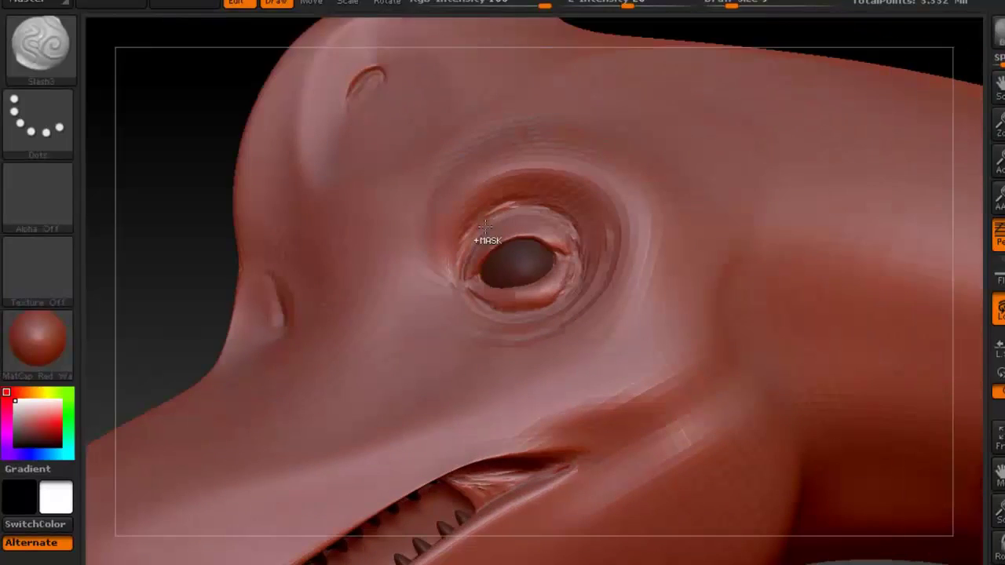
# Reduce the Slash3 draw size to 6 and carve fine wrinkles across the upper eyelid
pyautogui.keyDown('shift'); pyautogui.moveTo(485, 227); pyautogui.dragTo(525, 285); pyautogui.keyUp('shift')
pyautogui.moveTo(687, 103); pyautogui.dragTo(660, 291)
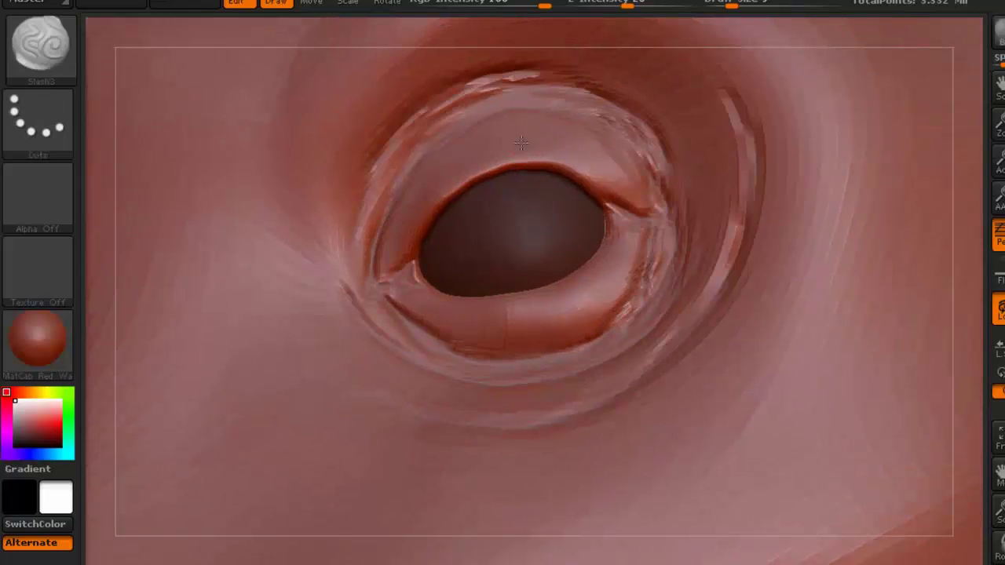
pyautogui.press('space')
pyautogui.click(522, 143)
pyautogui.moveTo(523, 143); pyautogui.dragTo(517, 143)
pyautogui.press('space')
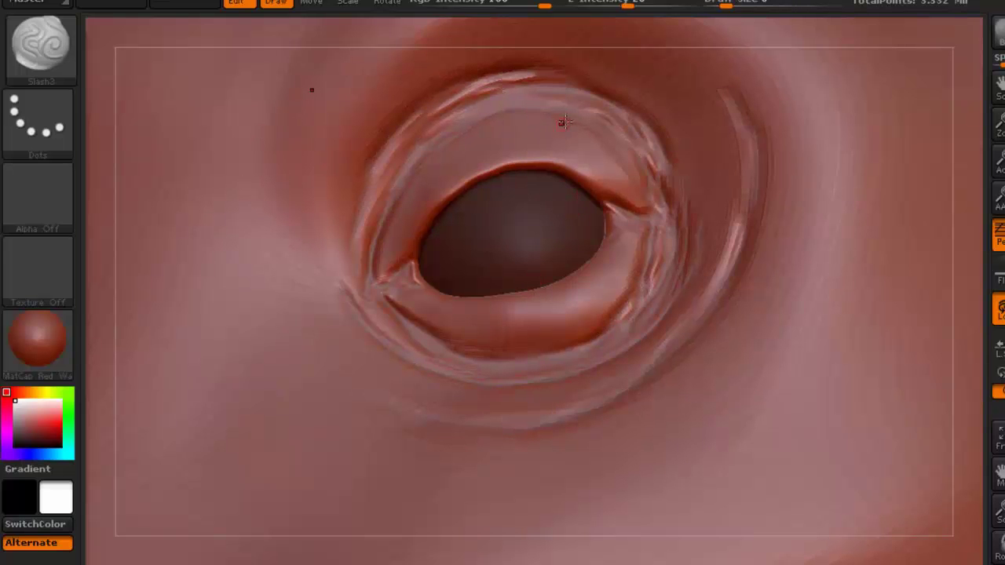
pyautogui.moveTo(565, 174); pyautogui.dragTo(620, 201)
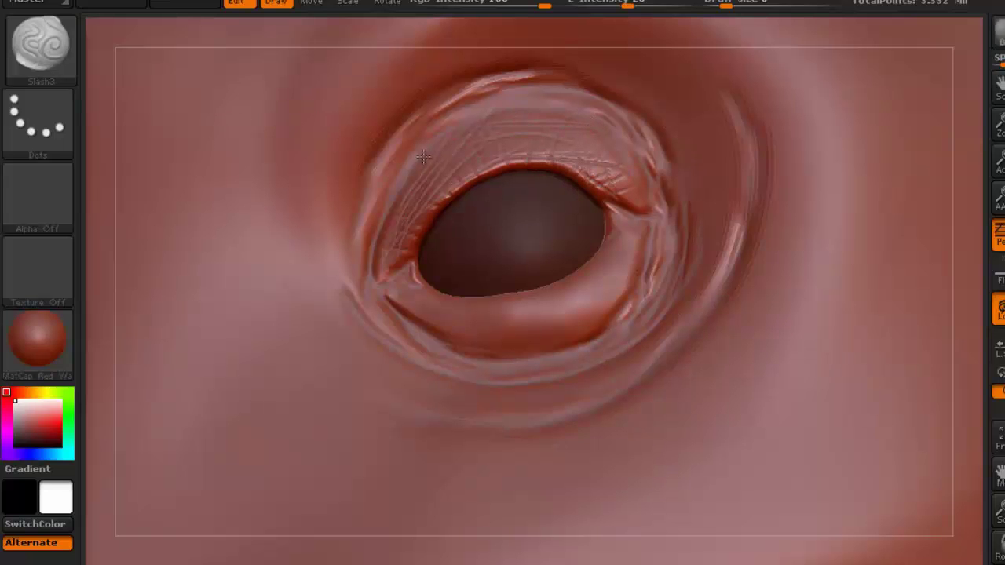
# Set the brush's Z intensity to 33 and cut short radial creases across the lower eyelid
pyautogui.moveTo(541, 170); pyautogui.dragTo(582, 169, button='right')
pyautogui.rightClick(553, 161)
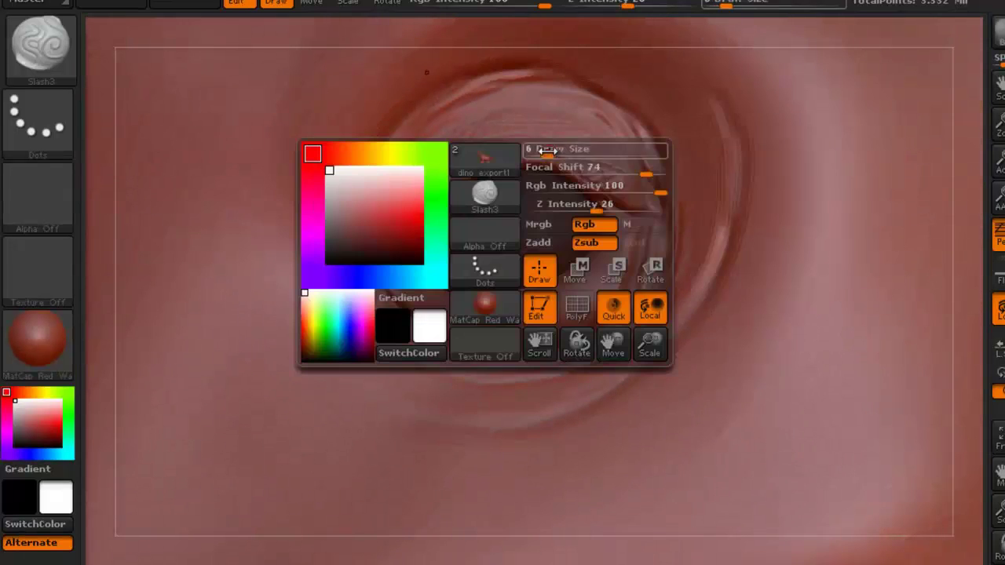
pyautogui.moveTo(599, 206); pyautogui.dragTo(605, 206)
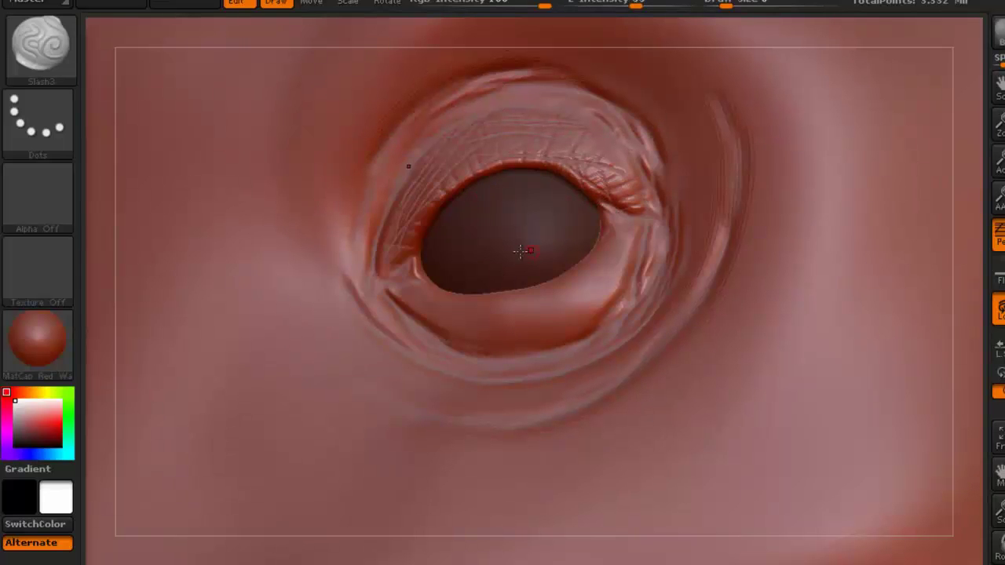
pyautogui.moveTo(635, 256)
pyautogui.mouseDown()
pyautogui.moveTo(608, 278)
pyautogui.moveTo(585, 327)
pyautogui.mouseUp()
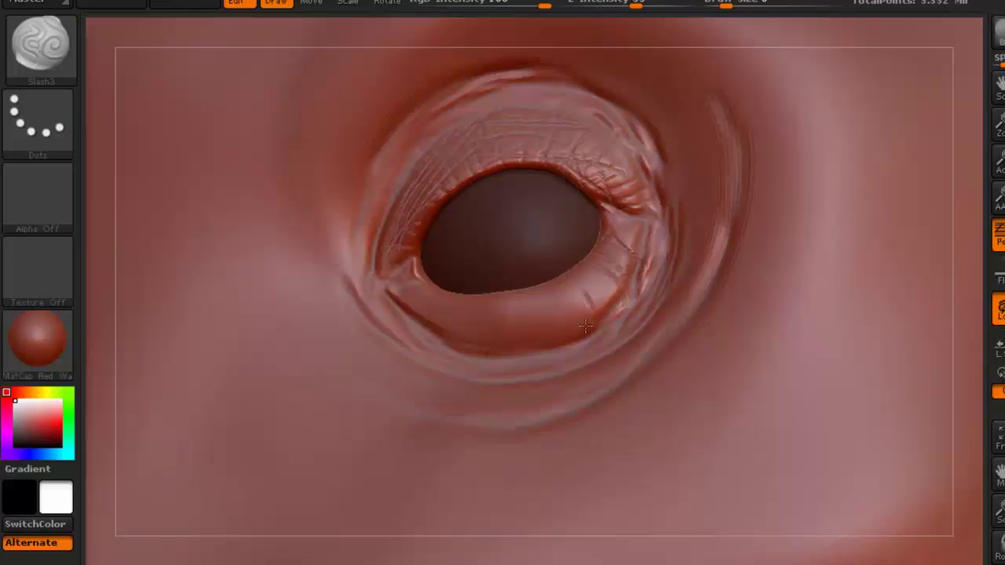
pyautogui.moveTo(552, 292); pyautogui.dragTo(558, 320)
pyautogui.moveTo(539, 302)
pyautogui.mouseDown()
pyautogui.moveTo(543, 320)
pyautogui.moveTo(515, 341)
pyautogui.mouseUp()
pyautogui.moveTo(480, 301); pyautogui.dragTo(482, 325)
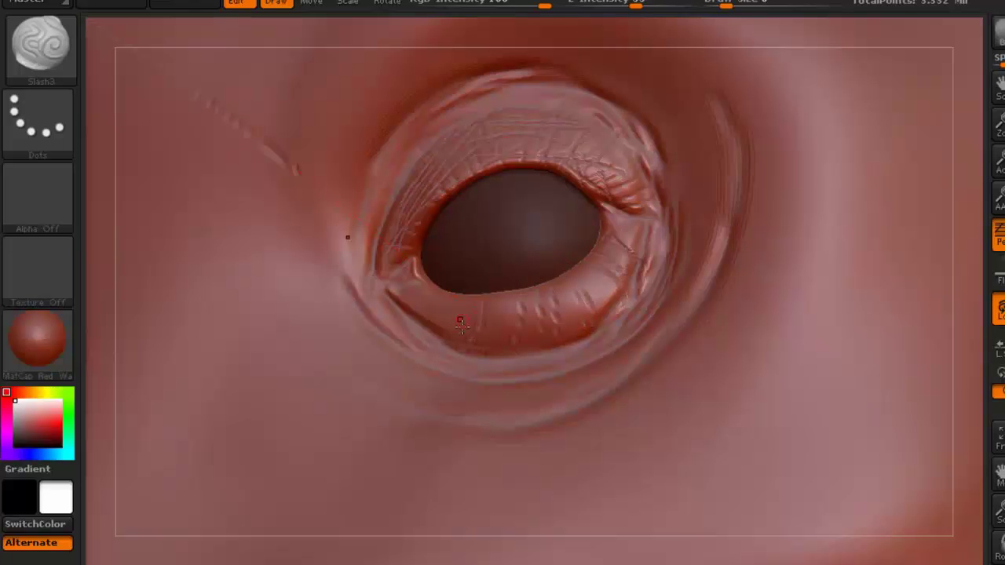
# Undo the stray stroke and cross-hatch the lower eyelid with fine wrinkles up to the rear eye corner
pyautogui.press('ctrl')
pyautogui.press('ctrl')
pyautogui.hotkey('ctrl', 'z')
pyautogui.moveTo(489, 309)
pyautogui.mouseDown()
pyautogui.moveTo(477, 355)
pyautogui.moveTo(444, 296)
pyautogui.moveTo(500, 319)
pyautogui.moveTo(619, 281)
pyautogui.moveTo(604, 305)
pyautogui.mouseUp()
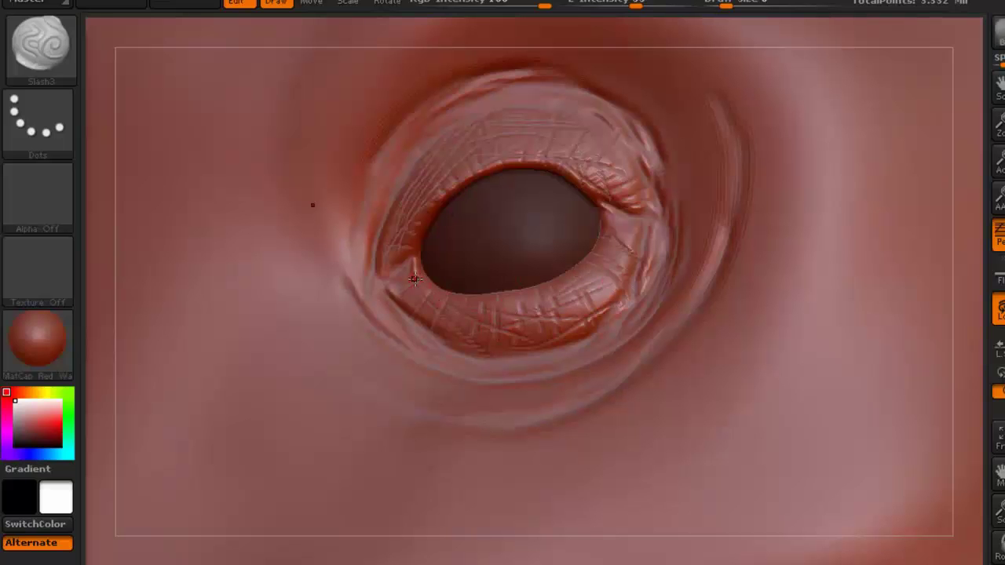
pyautogui.moveTo(524, 314)
pyautogui.mouseDown()
pyautogui.moveTo(588, 308)
pyautogui.moveTo(619, 289)
pyautogui.moveTo(632, 239)
pyautogui.moveTo(664, 225)
pyautogui.mouseUp()
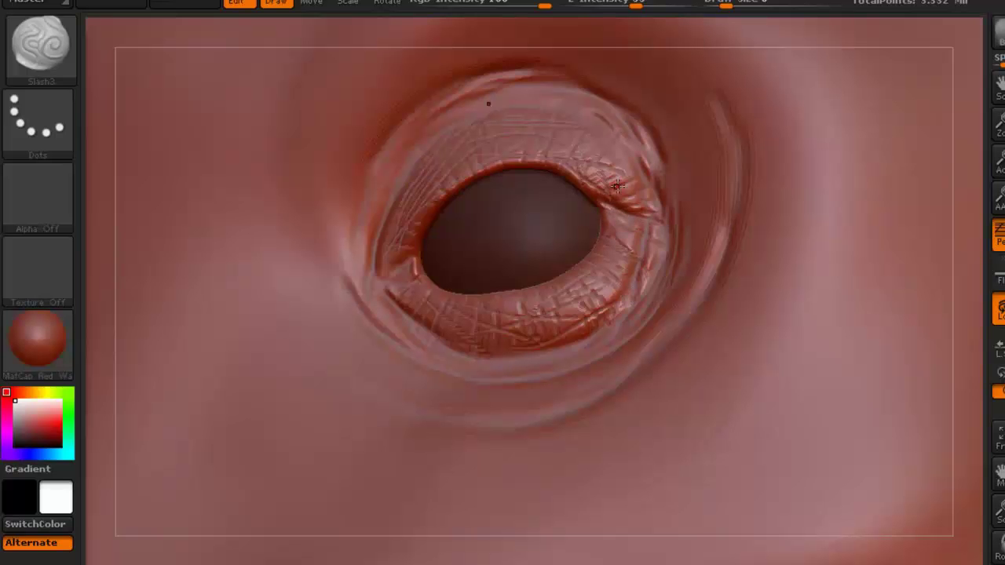
# Carve radial creases over the upper eyelid and rear eye corner, then compare with the head2 photo
pyautogui.moveTo(605, 99)
pyautogui.keyDown('ctrl'); pyautogui.mouseDown(button='right')
pyautogui.moveTo(599, 152)
pyautogui.moveTo(609, 150)
pyautogui.moveTo(526, 123)
pyautogui.mouseUp(button='right'); pyautogui.keyUp('ctrl')
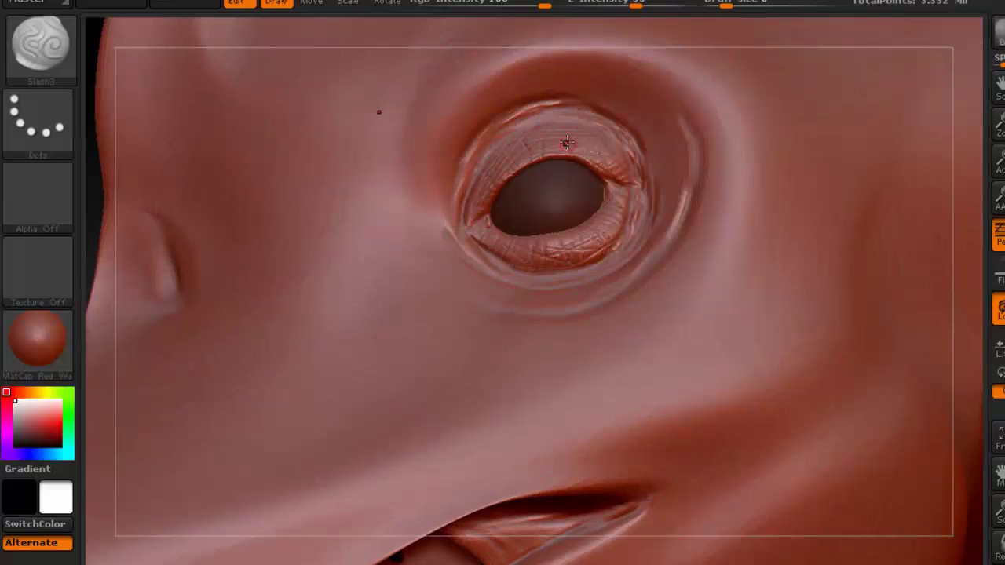
pyautogui.moveTo(625, 145); pyautogui.dragTo(599, 182)
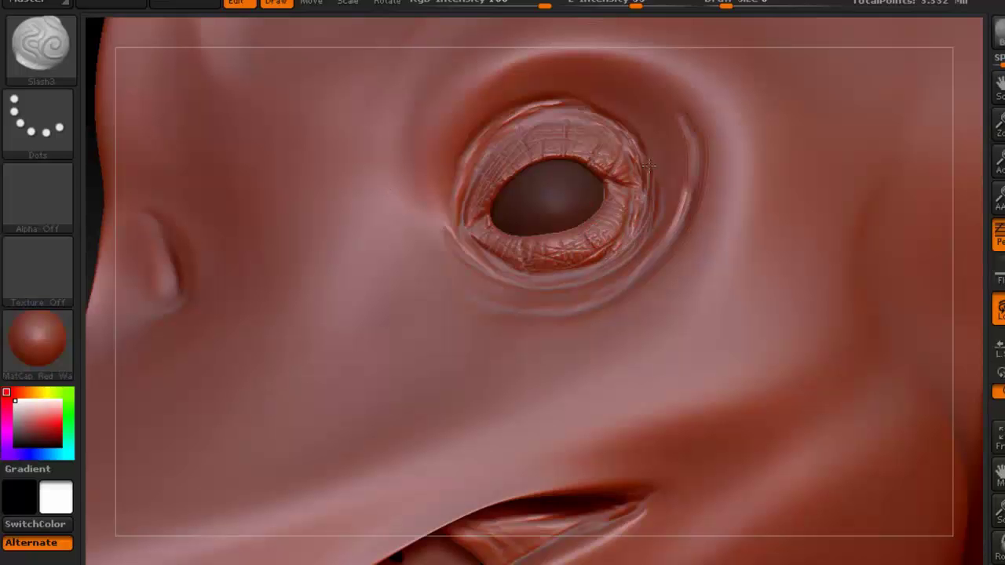
pyautogui.click(357, 562)
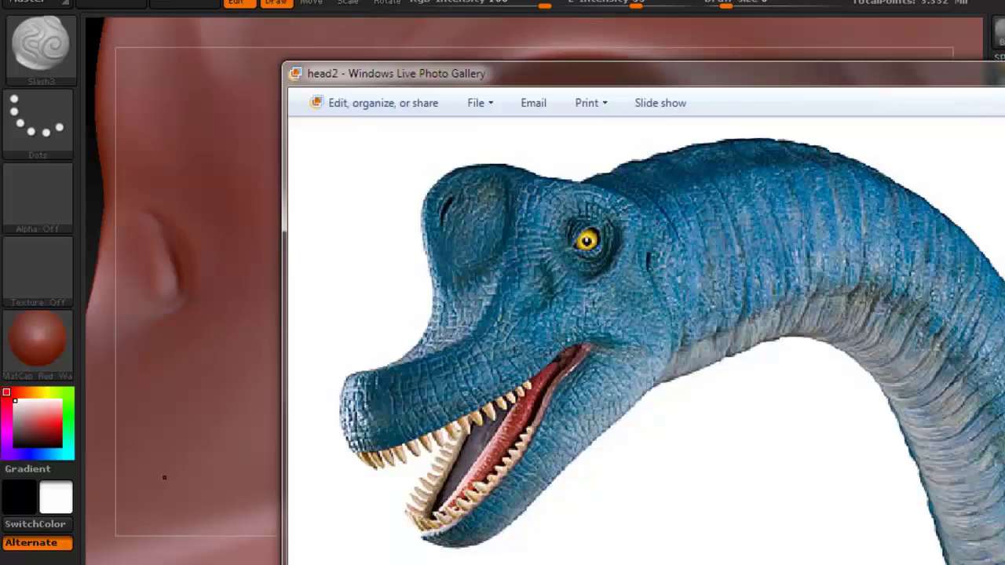
pyautogui.click(361, 563)
# Recheck the reference photo, set the draw size to 2 and carve faint skin lines across the brow above the eye
pyautogui.keyDown('alt'); pyautogui.moveTo(660, 112); pyautogui.dragTo(599, 218, button='right'); pyautogui.keyUp('alt')
pyautogui.keyDown('ctrl'); pyautogui.moveTo(599, 173); pyautogui.dragTo(509, 194, button='right'); pyautogui.keyUp('ctrl')
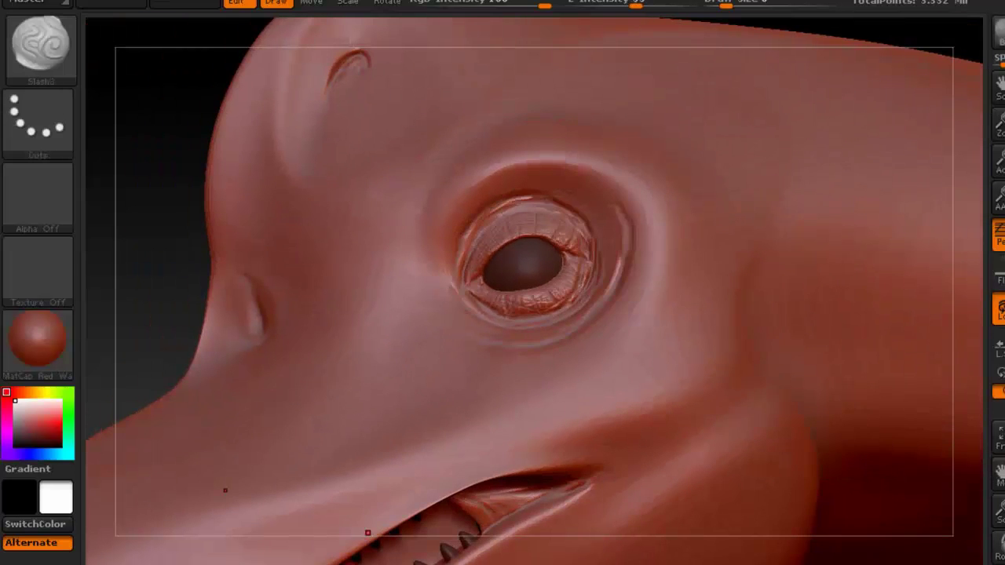
pyautogui.click(361, 562)
pyautogui.click(362, 562)
pyautogui.press('space')
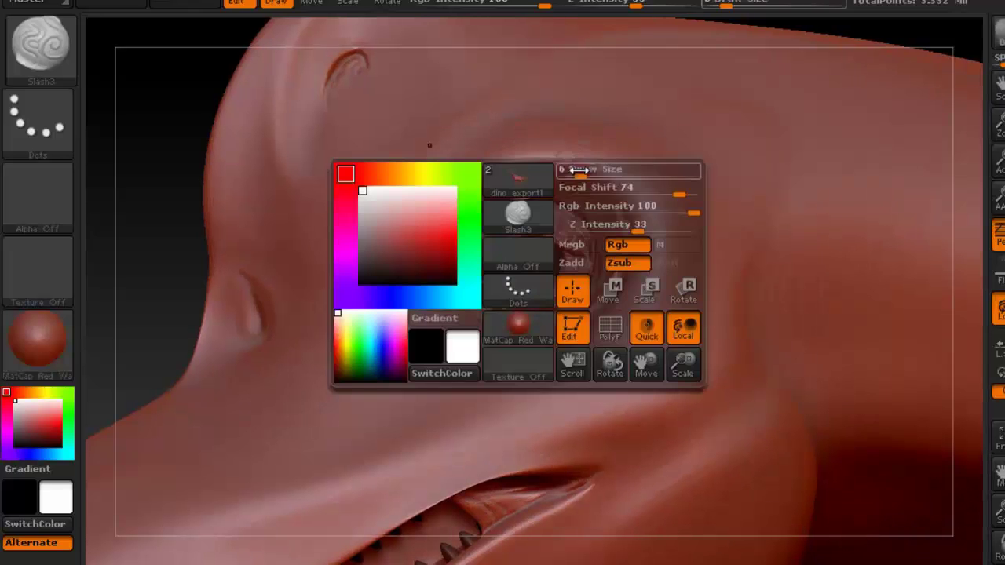
pyautogui.moveTo(575, 178); pyautogui.dragTo(570, 178)
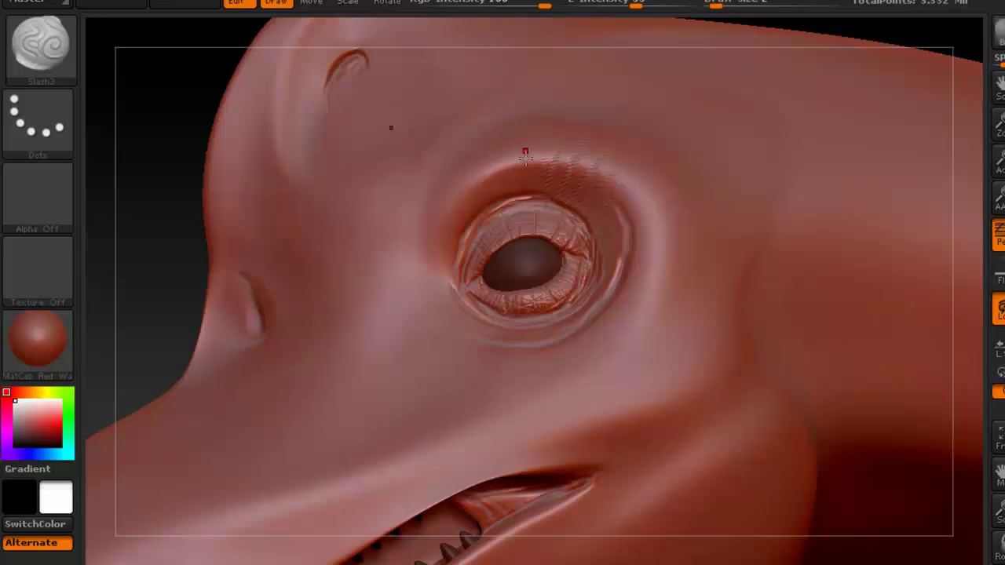
pyautogui.moveTo(540, 170); pyautogui.dragTo(545, 180, button='right')
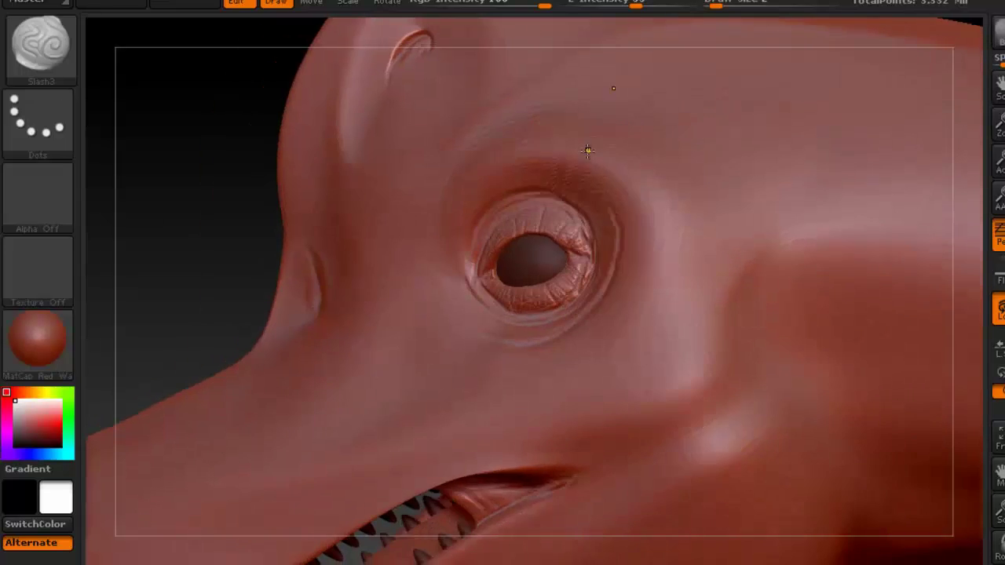
# Increase the brush's draw size and Z intensity and carve radial wrinkles over the brow and in front of the eye
pyautogui.keyDown('ctrl'); pyautogui.moveTo(588, 152); pyautogui.dragTo(560, 174, button='right'); pyautogui.keyUp('ctrl')
pyautogui.press('space')
pyautogui.moveTo(563, 162); pyautogui.dragTo(574, 164)
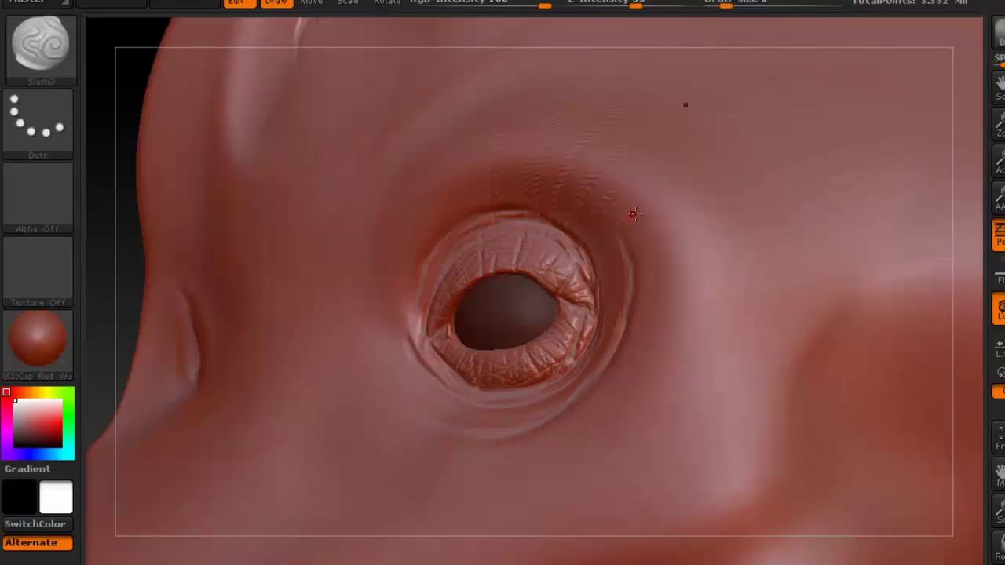
pyautogui.press('space')
pyautogui.moveTo(626, 210); pyautogui.dragTo(641, 212)
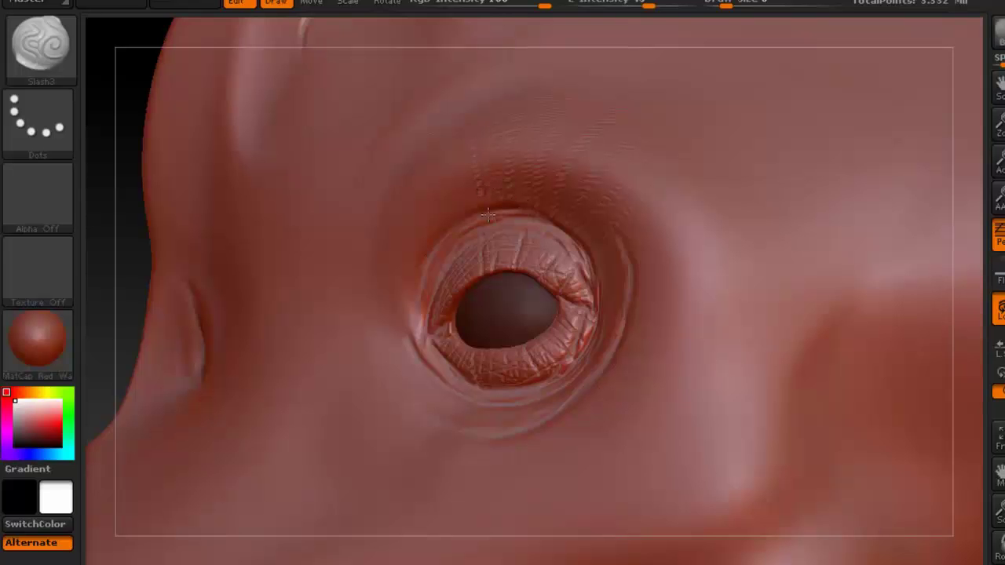
pyautogui.moveTo(471, 165); pyautogui.dragTo(534, 160, button='right')
pyautogui.moveTo(390, 175)
pyautogui.mouseDown()
pyautogui.moveTo(424, 240)
pyautogui.moveTo(406, 262)
pyautogui.mouseUp()
pyautogui.moveTo(448, 163); pyautogui.dragTo(457, 211)
pyautogui.moveTo(337, 267)
pyautogui.mouseDown()
pyautogui.moveTo(397, 293)
pyautogui.moveTo(395, 315)
pyautogui.mouseUp()
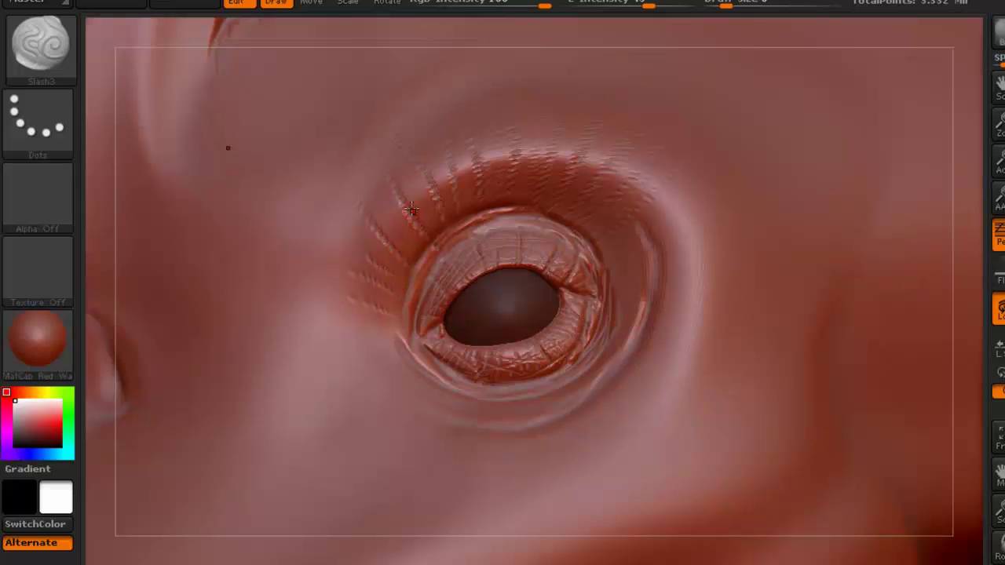
# Carve radial wrinkles behind the eye and fill in more creases along the brow ridge
pyautogui.moveTo(375, 182)
pyautogui.keyDown('ctrl'); pyautogui.mouseDown(button='right')
pyautogui.moveTo(428, 196)
pyautogui.moveTo(438, 217)
pyautogui.moveTo(455, 206)
pyautogui.mouseUp(button='right'); pyautogui.keyUp('ctrl')
pyautogui.moveTo(547, 193)
pyautogui.keyDown('ctrl'); pyautogui.mouseDown(button='right')
pyautogui.moveTo(433, 191)
pyautogui.moveTo(543, 130)
pyautogui.mouseUp(button='right'); pyautogui.keyUp('ctrl')
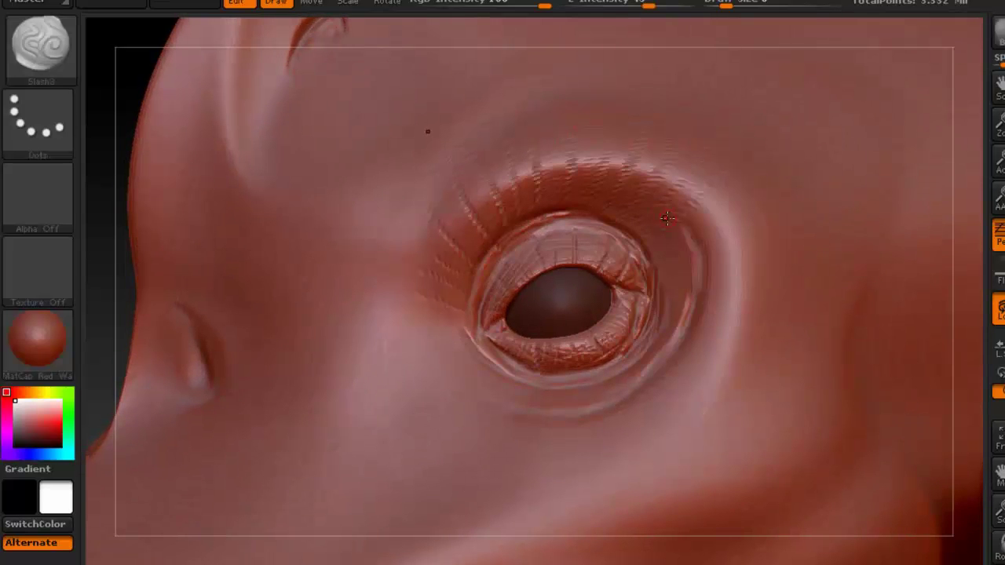
pyautogui.moveTo(655, 265)
pyautogui.mouseDown()
pyautogui.moveTo(642, 287)
pyautogui.moveTo(659, 321)
pyautogui.mouseUp()
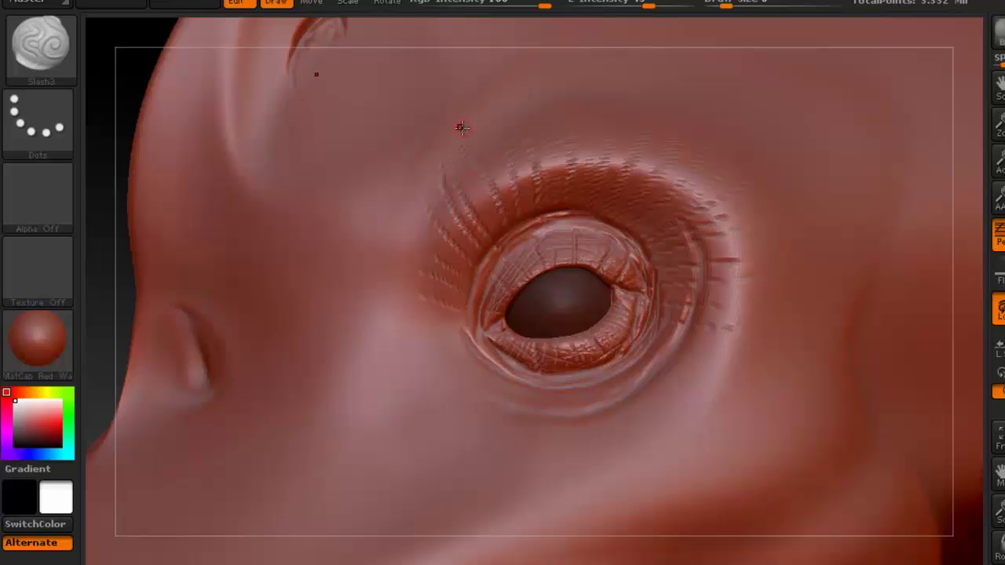
pyautogui.moveTo(542, 116); pyautogui.dragTo(706, 123)
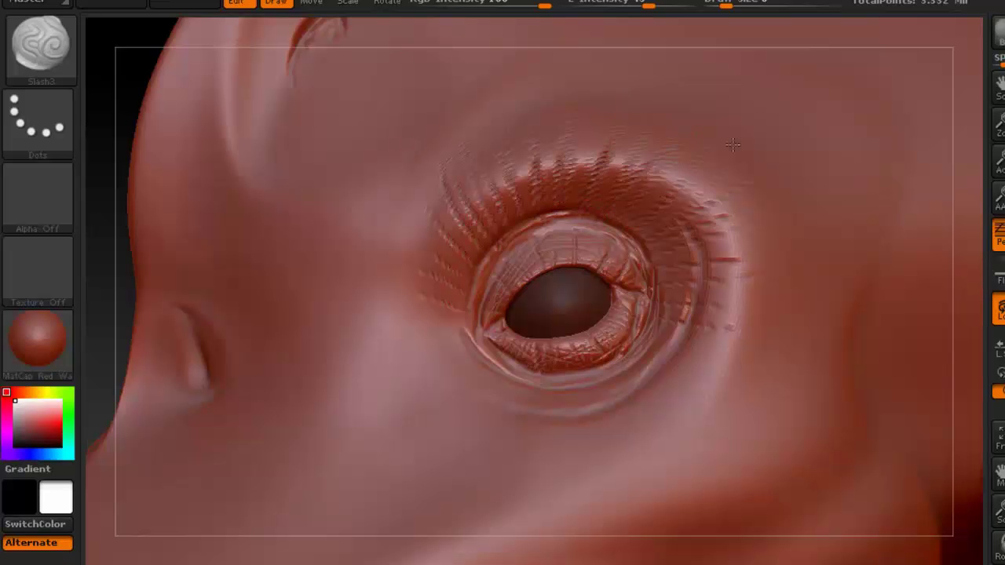
# Cut curved strokes across the brow wrinkles and extend the creases behind the eye
pyautogui.keyDown('ctrl'); pyautogui.moveTo(617, 188); pyautogui.dragTo(577, 161, button='right'); pyautogui.keyUp('ctrl')
pyautogui.moveTo(523, 198)
pyautogui.mouseDown()
pyautogui.moveTo(526, 208)
pyautogui.moveTo(619, 178)
pyautogui.moveTo(562, 174)
pyautogui.mouseUp()
pyautogui.moveTo(525, 225); pyautogui.dragTo(633, 165)
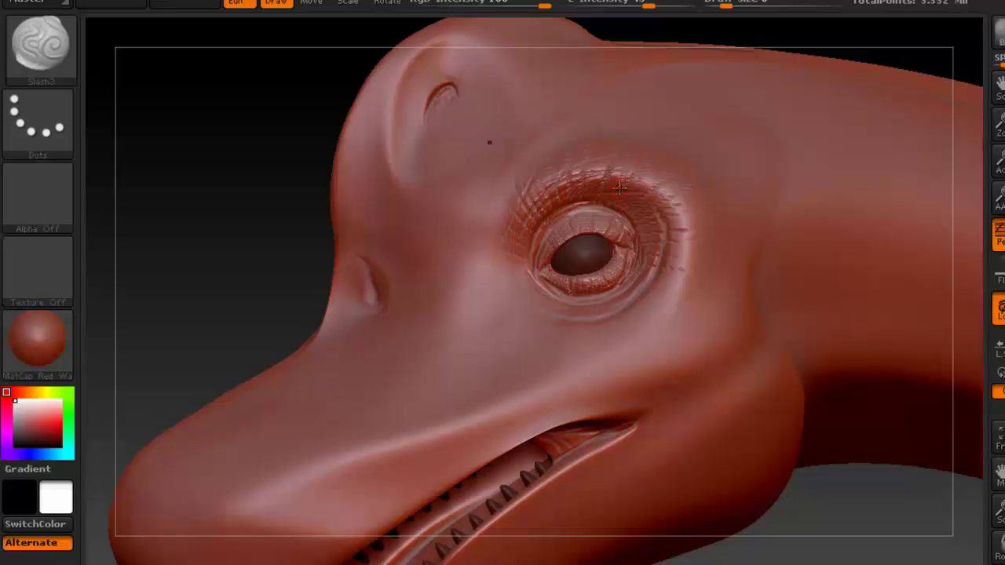
pyautogui.moveTo(640, 212); pyautogui.dragTo(697, 227)
pyautogui.moveTo(656, 262); pyautogui.dragTo(692, 265)
pyautogui.keyDown('alt'); pyautogui.moveTo(581, 219); pyautogui.dragTo(510, 113, button='right'); pyautogui.keyUp('alt')
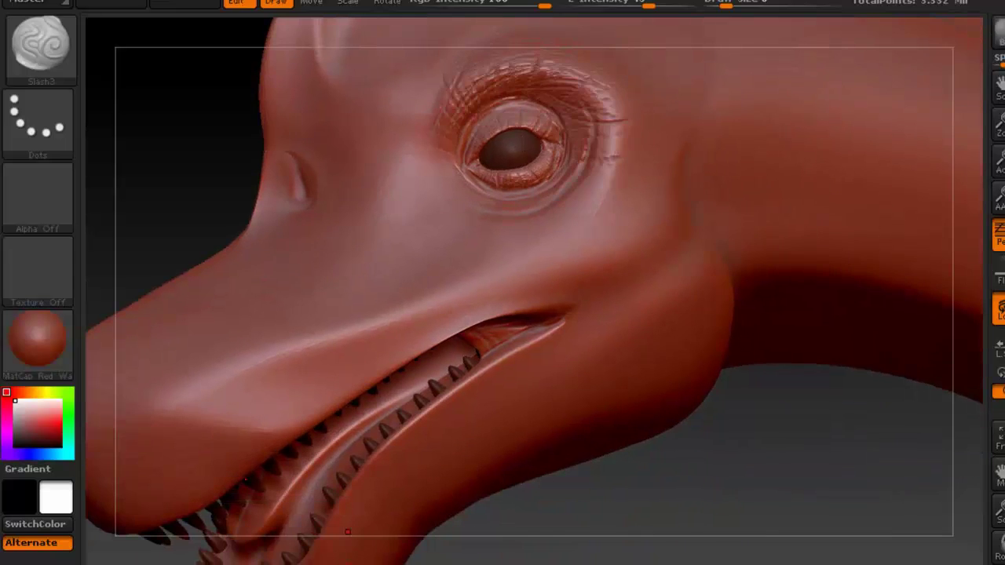
# Check the reference photo, carve wrinkles fanning out from the eye's front corner, and undo the stray strokes
pyautogui.click(350, 564)
pyautogui.click(350, 563)
pyautogui.moveTo(454, 143); pyautogui.dragTo(408, 171)
pyautogui.moveTo(451, 145)
pyautogui.mouseDown()
pyautogui.moveTo(403, 152)
pyautogui.moveTo(401, 189)
pyautogui.mouseUp()
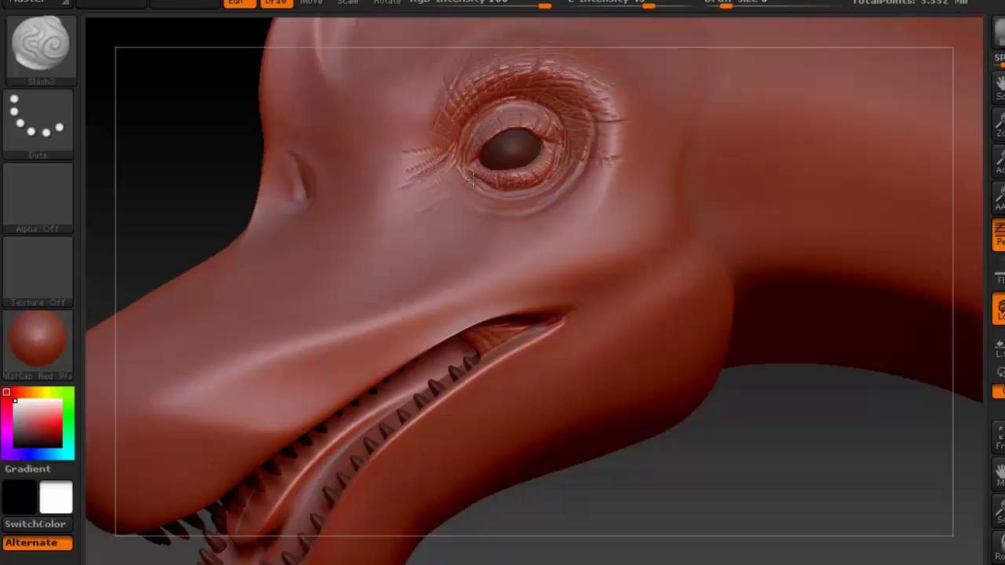
pyautogui.moveTo(572, 178); pyautogui.dragTo(593, 185)
pyautogui.hotkey('ctrl', 'z')
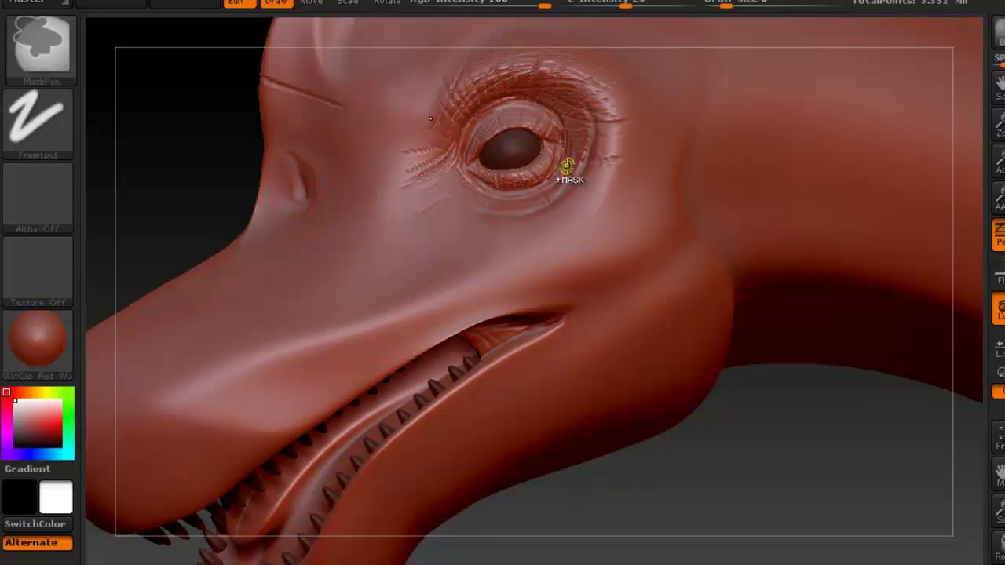
pyautogui.hotkey('ctrl', 'z')
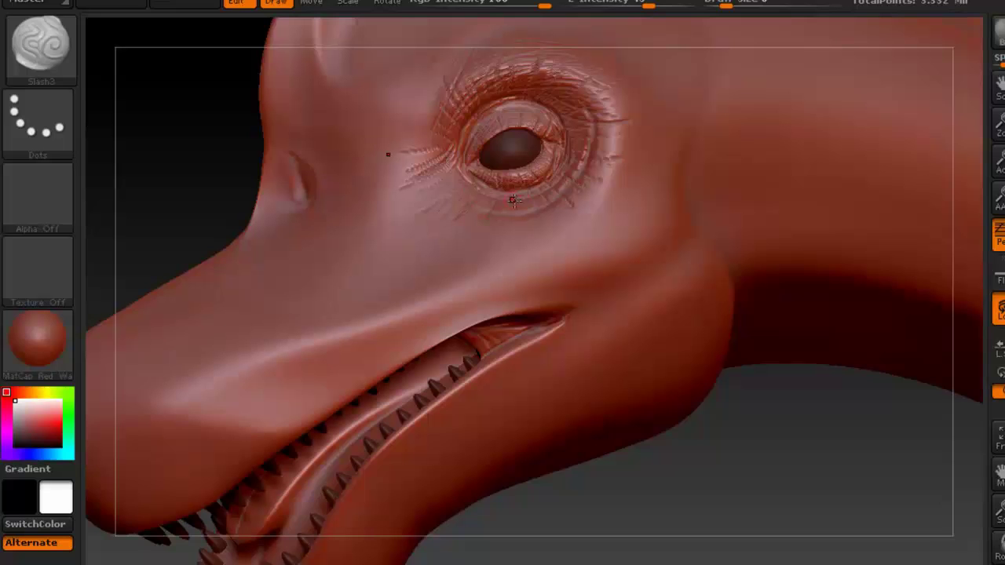
# Carve short radial creases through the curved folds below and behind the eye
pyautogui.moveTo(589, 143); pyautogui.dragTo(548, 184)
pyautogui.moveTo(585, 111)
pyautogui.mouseDown()
pyautogui.moveTo(548, 186)
pyautogui.moveTo(498, 189)
pyautogui.mouseUp()
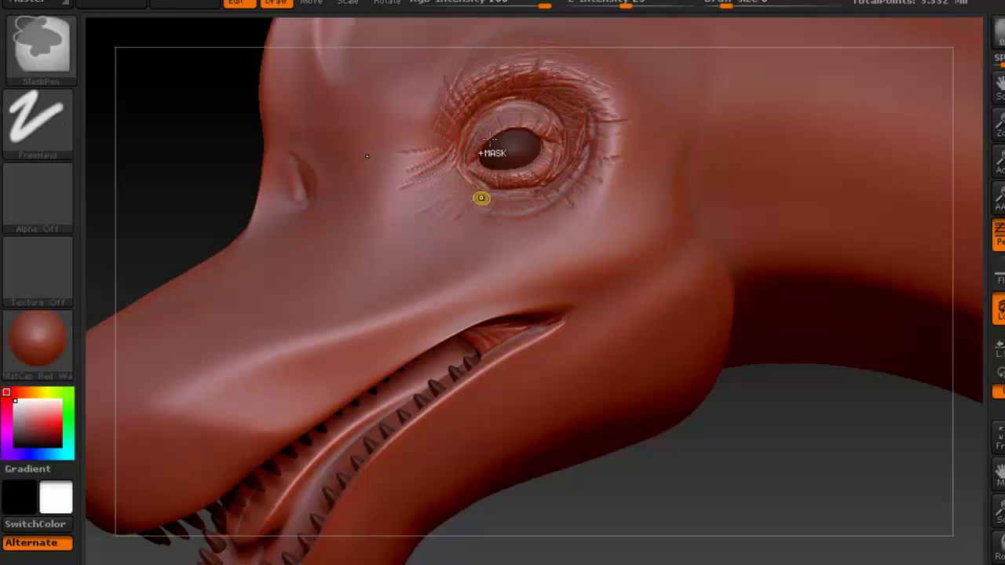
pyautogui.moveTo(591, 141); pyautogui.dragTo(541, 198)
pyautogui.moveTo(475, 121)
pyautogui.mouseDown()
pyautogui.moveTo(522, 101)
pyautogui.moveTo(562, 131)
pyautogui.mouseUp()
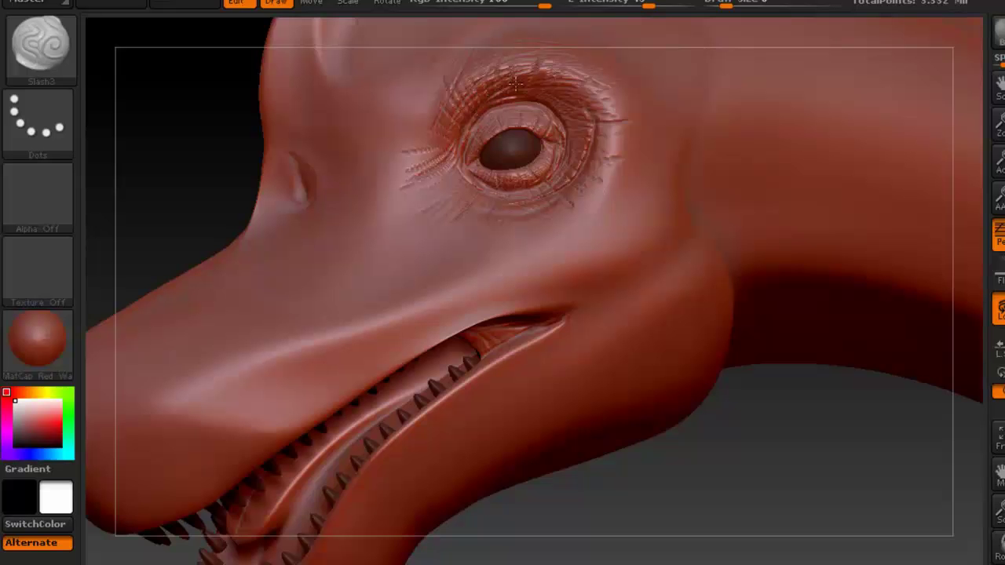
pyautogui.keyDown('shift'); pyautogui.moveTo(600, 110); pyautogui.dragTo(455, 149); pyautogui.keyUp('shift')
# Compare the whole head with the reference photo and carve creases on the cheek behind the eye and between eye and snout
pyautogui.keyDown('alt'); pyautogui.moveTo(754, 471); pyautogui.dragTo(745, 416); pyautogui.keyUp('alt')
pyautogui.keyDown('alt'); pyautogui.moveTo(544, 142); pyautogui.dragTo(534, 154); pyautogui.keyUp('alt')
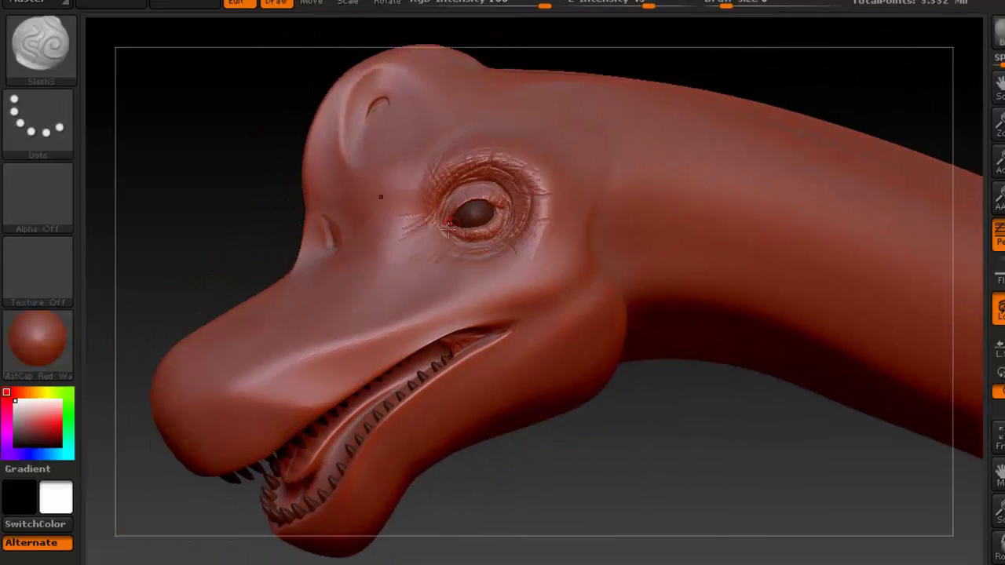
pyautogui.click(371, 564)
pyautogui.click(371, 563)
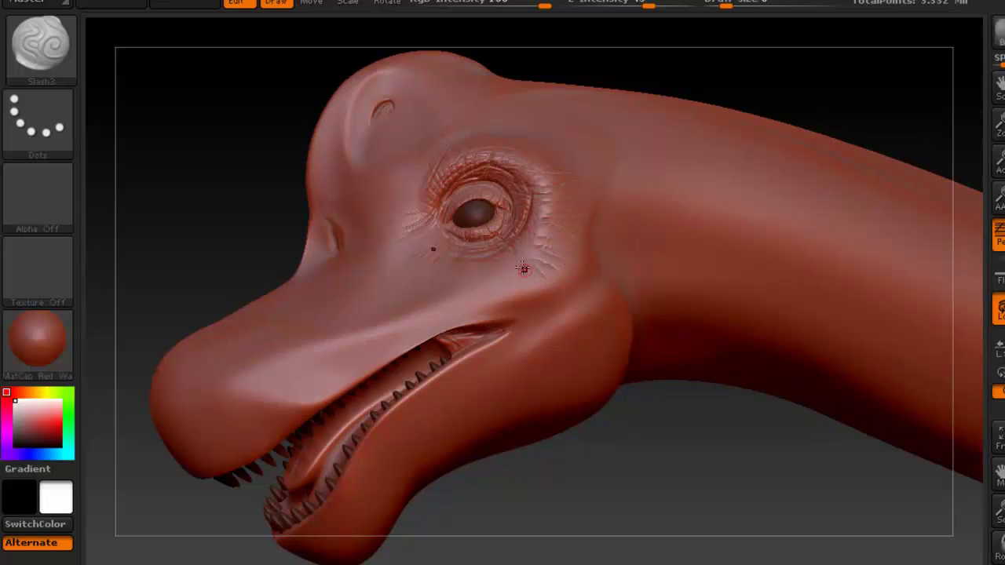
pyautogui.click(372, 564)
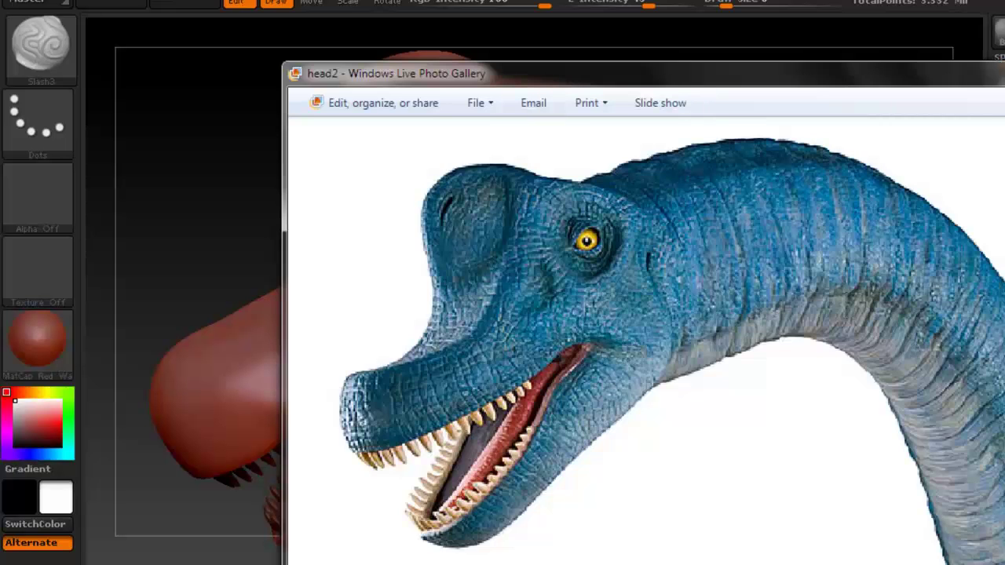
pyautogui.click(371, 564)
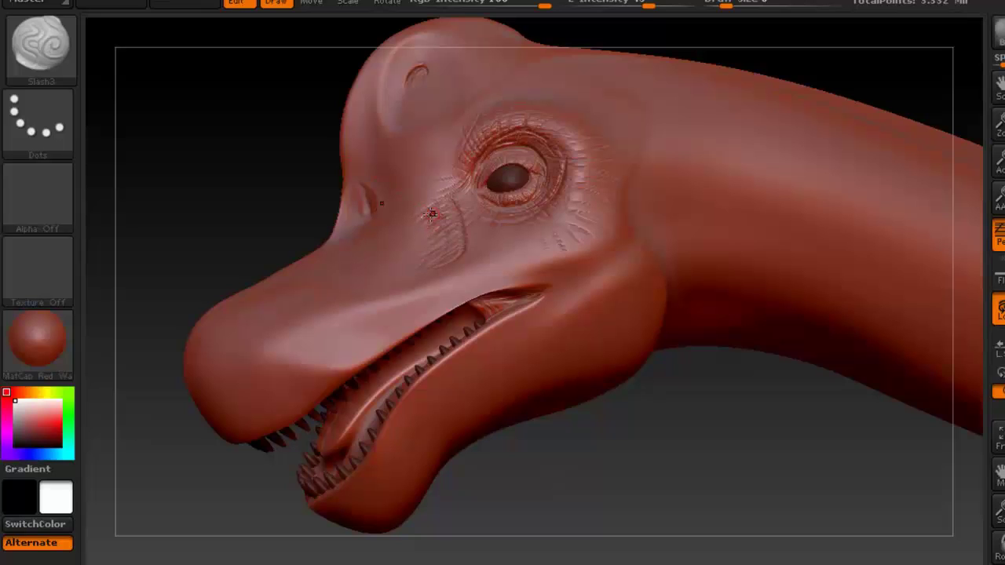
pyautogui.moveTo(426, 209)
pyautogui.mouseDown()
pyautogui.moveTo(456, 187)
pyautogui.moveTo(420, 184)
pyautogui.mouseUp()
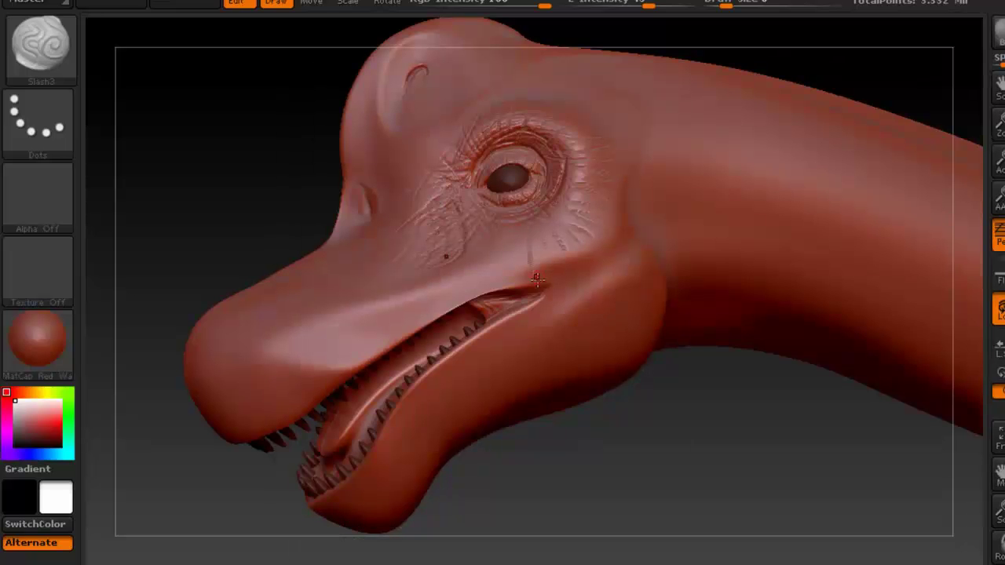
# Carve a row of vertical creases above the upper lip, from the mouth corner forward
pyautogui.moveTo(542, 268); pyautogui.dragTo(549, 233)
pyautogui.keyDown('ctrl'); pyautogui.moveTo(506, 228); pyautogui.dragTo(519, 249, button='right'); pyautogui.keyUp('ctrl')
pyautogui.moveTo(517, 255)
pyautogui.mouseDown()
pyautogui.moveTo(529, 301)
pyautogui.moveTo(512, 303)
pyautogui.mouseUp()
pyautogui.moveTo(484, 271)
pyautogui.mouseDown()
pyautogui.moveTo(488, 307)
pyautogui.moveTo(453, 324)
pyautogui.mouseUp()
pyautogui.moveTo(439, 280); pyautogui.dragTo(435, 333)
pyautogui.moveTo(414, 292)
pyautogui.mouseDown()
pyautogui.moveTo(411, 350)
pyautogui.moveTo(397, 351)
pyautogui.mouseUp()
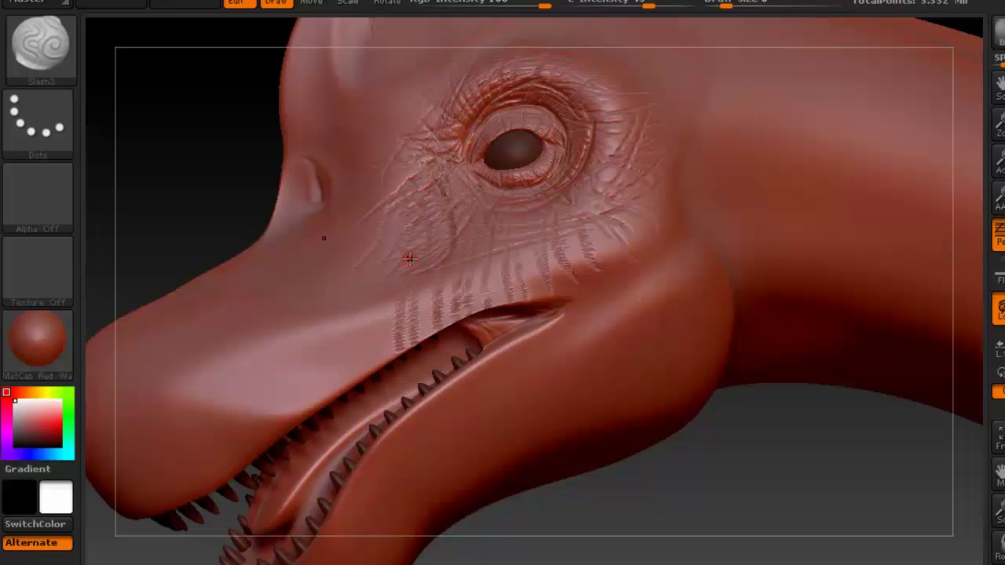
# Cross the creases above the mouth with lengthwise strokes and add short cuts near the mouth corner to form scales
pyautogui.moveTo(431, 237); pyautogui.dragTo(620, 230)
pyautogui.moveTo(411, 285)
pyautogui.mouseDown()
pyautogui.moveTo(619, 238)
pyautogui.moveTo(587, 256)
pyautogui.mouseUp()
pyautogui.moveTo(412, 317); pyautogui.dragTo(571, 273)
pyautogui.moveTo(476, 272); pyautogui.dragTo(452, 313)
pyautogui.moveTo(551, 241)
pyautogui.mouseDown()
pyautogui.moveTo(520, 272)
pyautogui.moveTo(529, 295)
pyautogui.mouseUp()
pyautogui.moveTo(609, 236); pyautogui.dragTo(567, 284)
pyautogui.moveTo(633, 240); pyautogui.dragTo(601, 271)
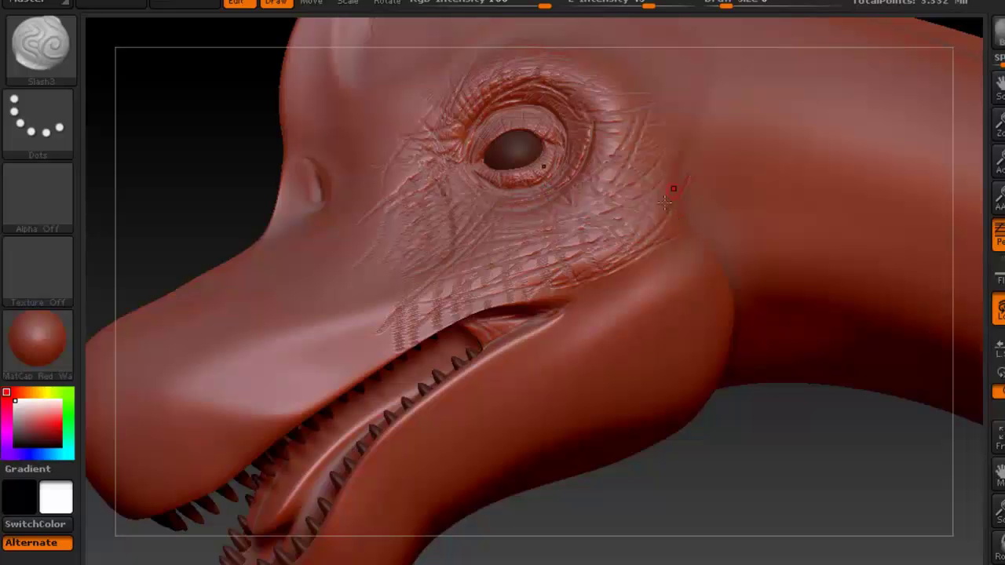
# Carve long vertical creases farther forward along the upper jaw towards the snout
pyautogui.keyDown('alt'); pyautogui.moveTo(557, 227); pyautogui.dragTo(677, 130, button='right'); pyautogui.keyUp('alt')
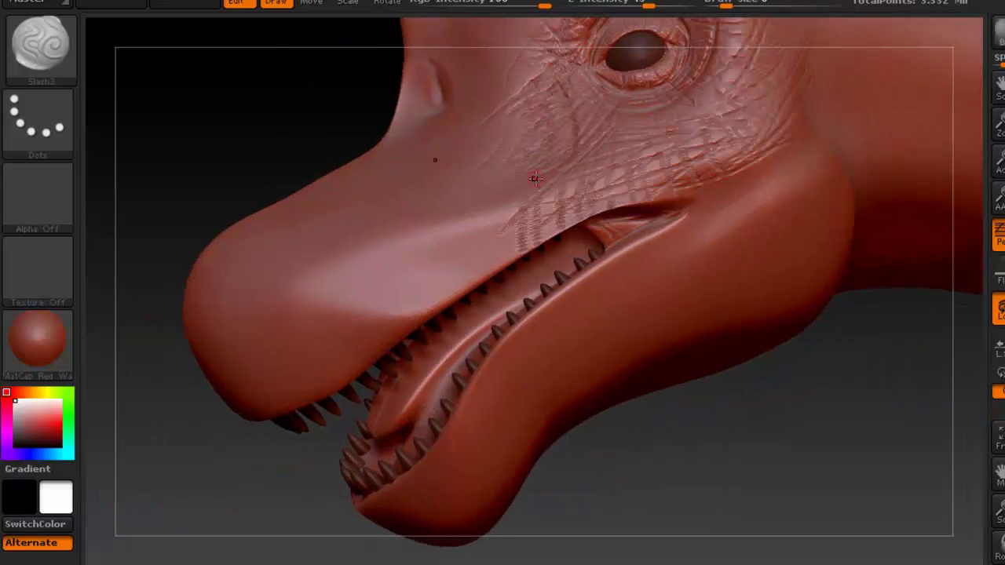
pyautogui.press('ctrl')
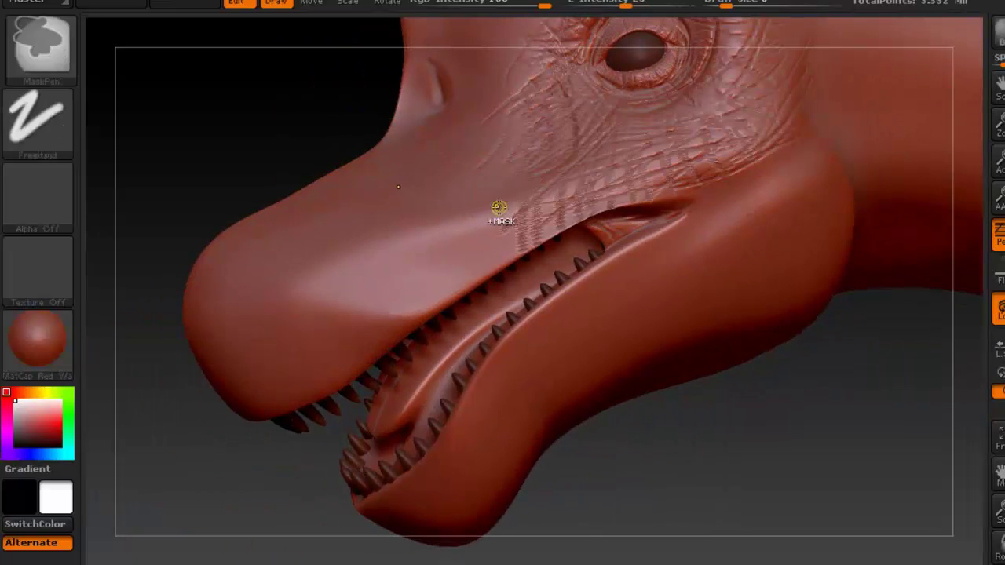
pyautogui.moveTo(492, 202); pyautogui.dragTo(498, 269)
pyautogui.moveTo(514, 167); pyautogui.dragTo(510, 263)
pyautogui.moveTo(462, 176); pyautogui.dragTo(464, 289)
pyautogui.moveTo(433, 224); pyautogui.dragTo(446, 300)
pyautogui.moveTo(405, 234); pyautogui.dragTo(416, 310)
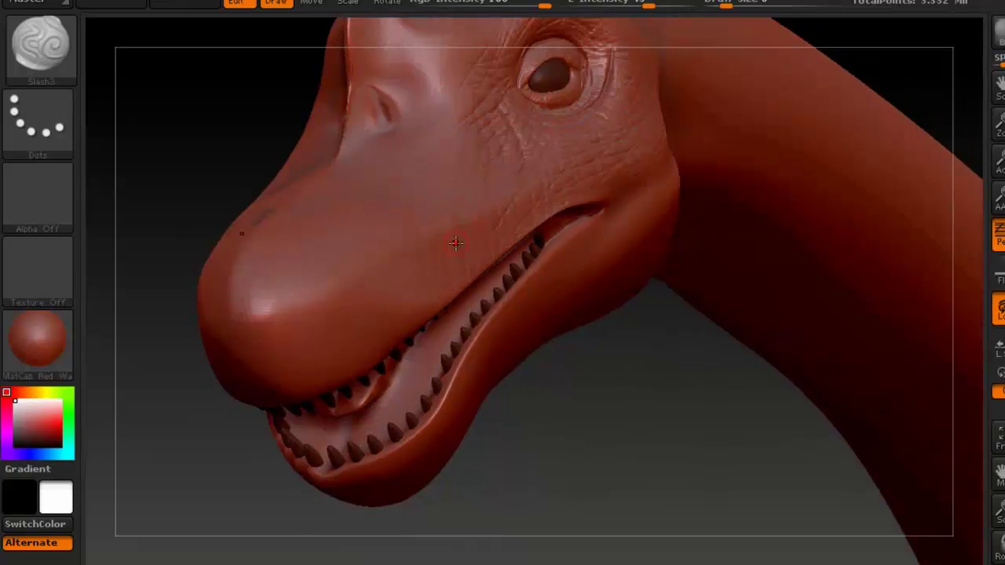
# Extend the vertical skin folds and crossing wrinkles over the side of the snout
pyautogui.keyDown('ctrl'); pyautogui.moveTo(407, 272); pyautogui.dragTo(413, 256, button='right'); pyautogui.keyUp('ctrl')
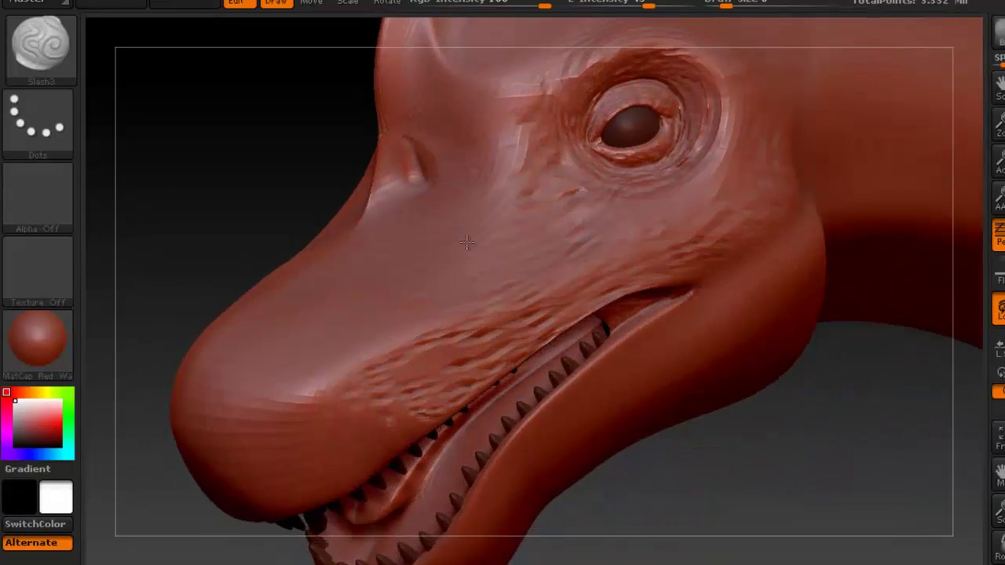
pyautogui.moveTo(366, 307); pyautogui.dragTo(385, 400)
pyautogui.moveTo(347, 352); pyautogui.dragTo(359, 394)
pyautogui.moveTo(428, 295); pyautogui.dragTo(402, 336, button='right')
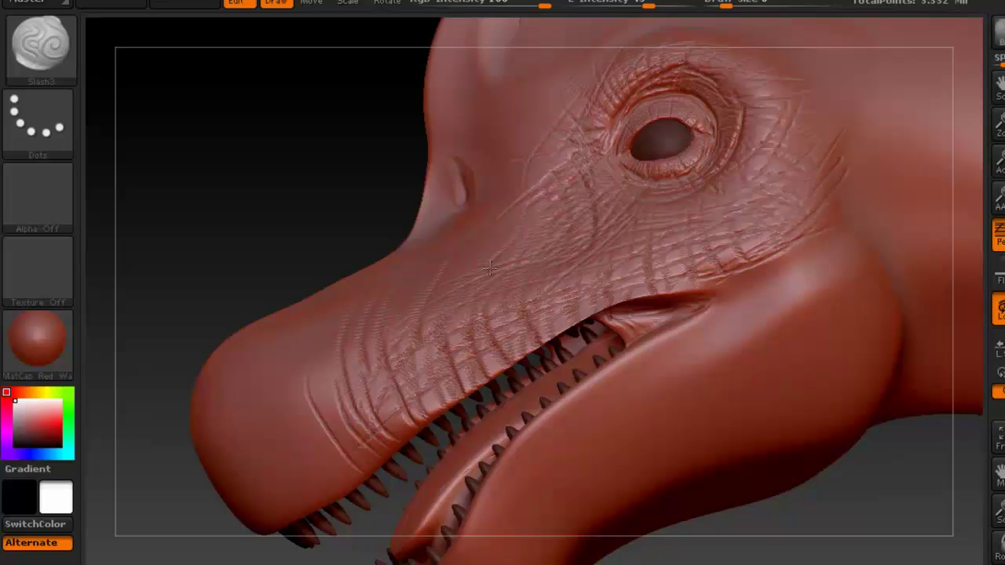
# Switch to the Blob brush with draw size 25 and Z intensity 16 and raise bumps along the upper lip near the mouth corner
pyautogui.moveTo(588, 224); pyautogui.dragTo(523, 223, button='right')
pyautogui.press('b')
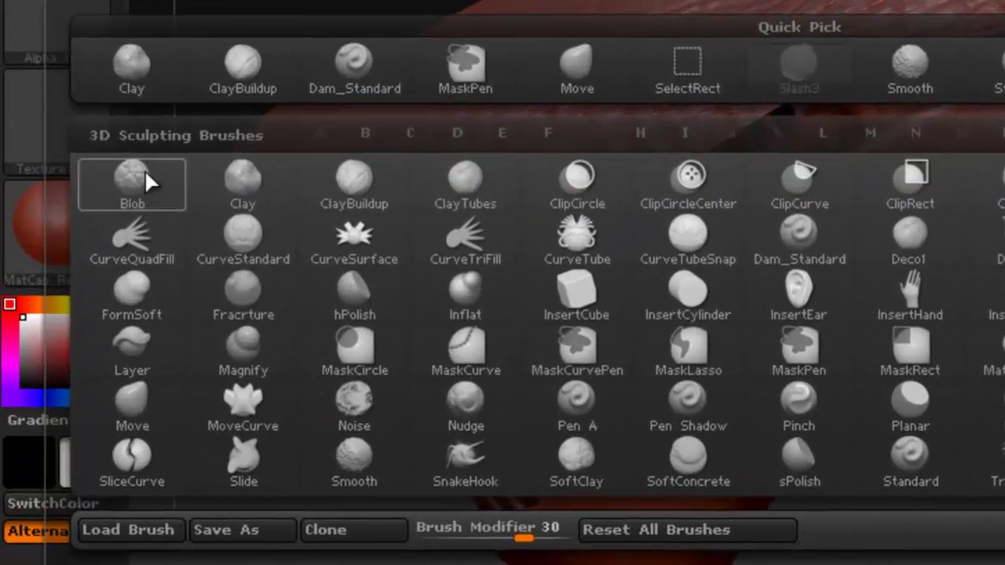
pyautogui.click(142, 181)
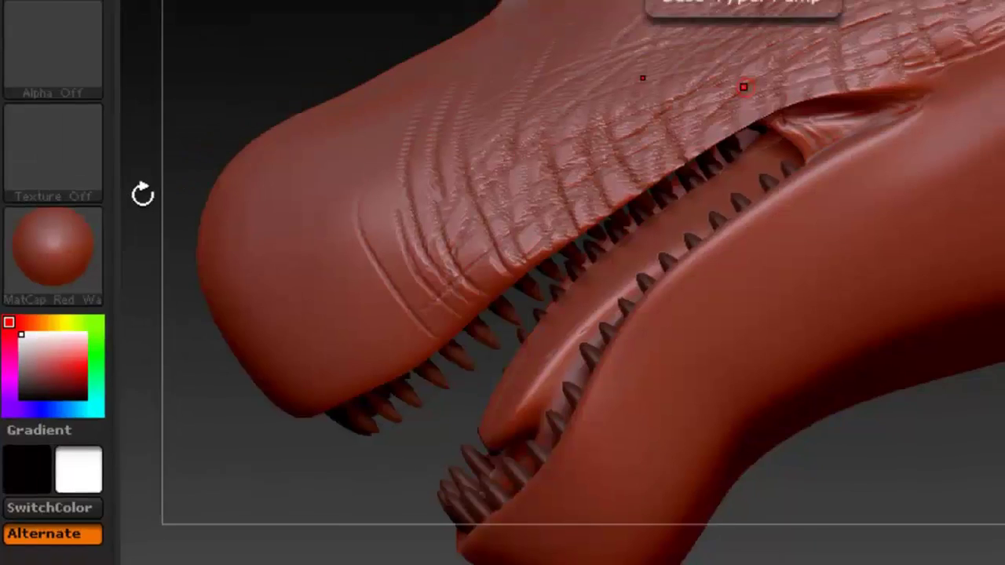
pyautogui.press('ctrl')
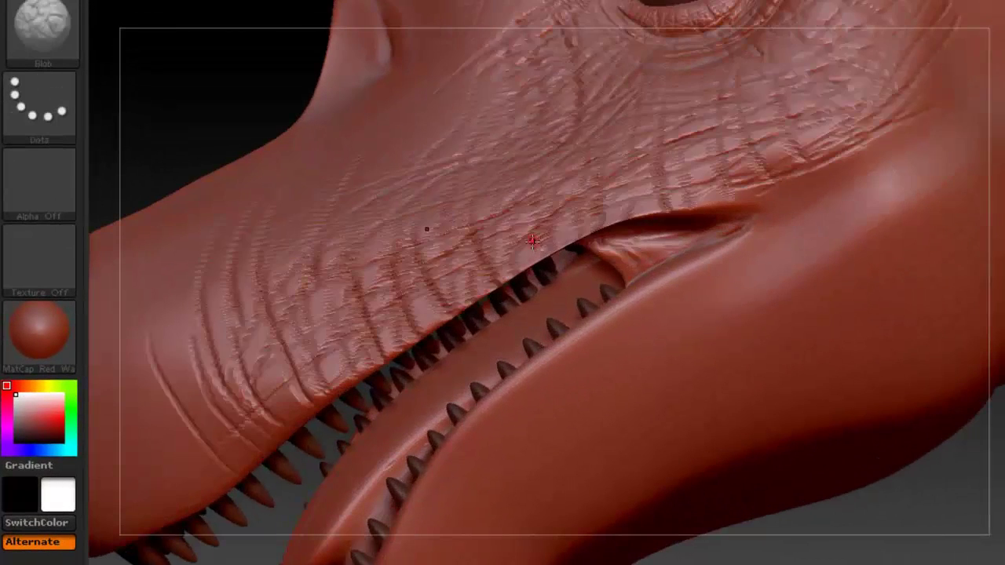
pyautogui.press('space')
pyautogui.moveTo(534, 243); pyautogui.dragTo(556, 235)
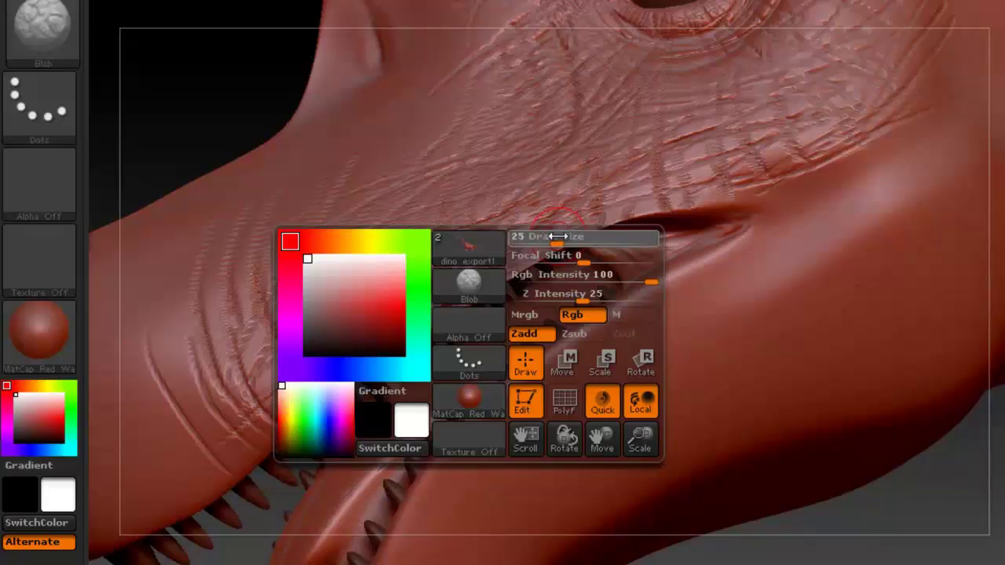
pyautogui.press('space')
pyautogui.moveTo(567, 263); pyautogui.dragTo(528, 255)
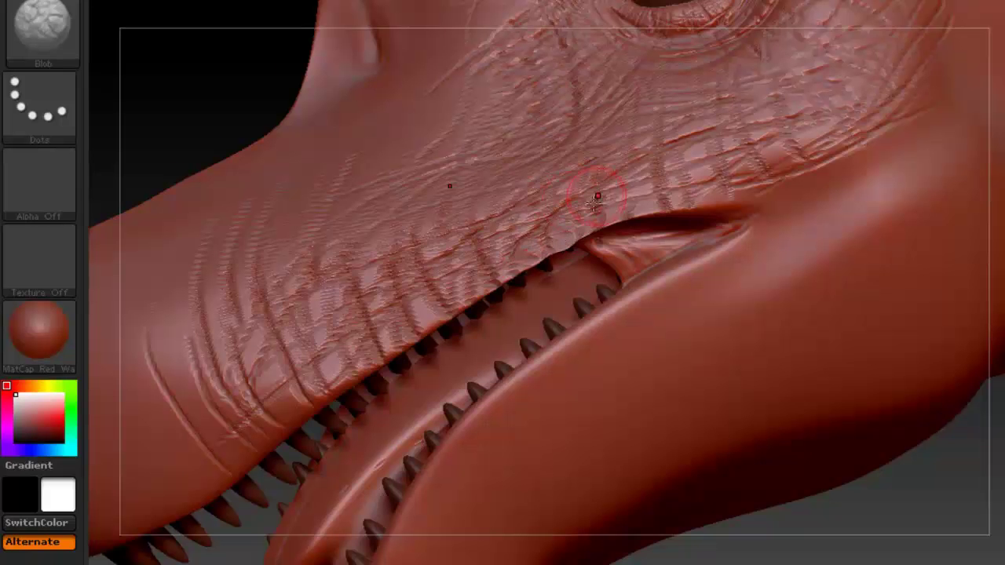
pyautogui.moveTo(633, 167)
pyautogui.mouseDown(button='right')
pyautogui.moveTo(589, 232)
pyautogui.moveTo(615, 176)
pyautogui.mouseUp(button='right')
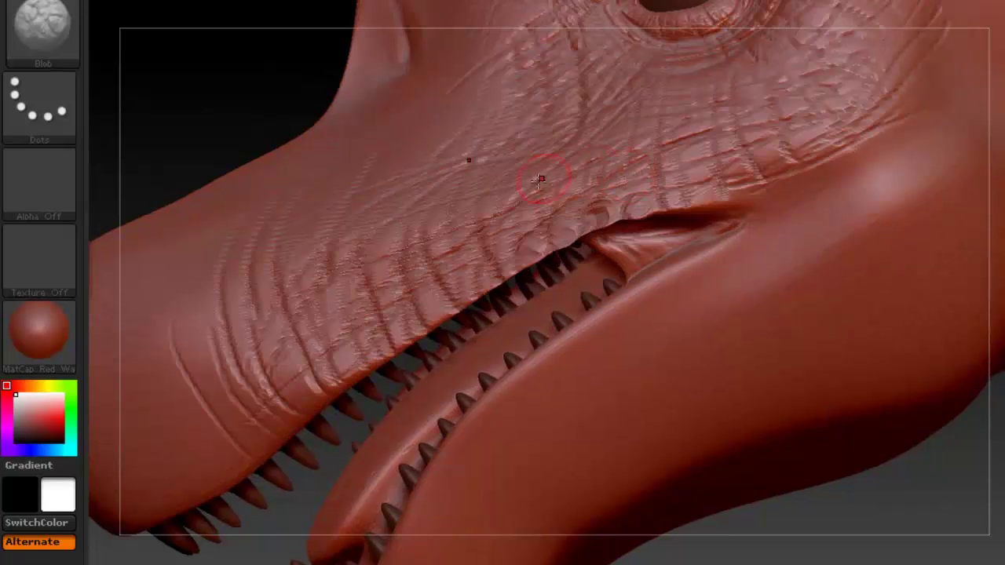
# Try the Blob brush on the smooth lower cheek behind the mouth corner and undo the stroke
pyautogui.moveTo(799, 258); pyautogui.dragTo(791, 282)
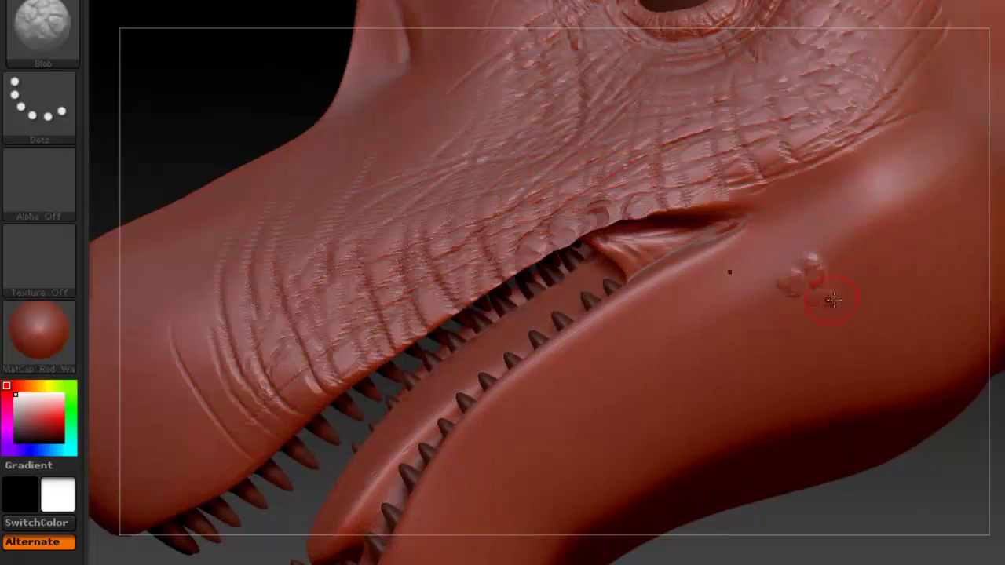
pyautogui.press('ctrl')
pyautogui.hotkey('ctrl', 'z')
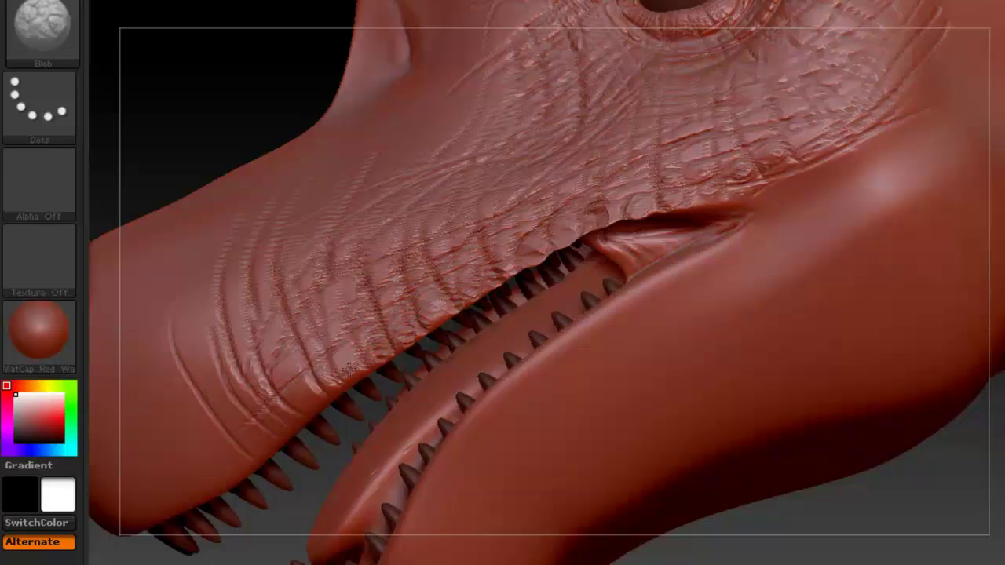
# Build up raised bumps with the Blob brush between the creases along the upper lip towards the snout
pyautogui.moveTo(535, 188)
pyautogui.keyDown('ctrl'); pyautogui.mouseDown(button='right')
pyautogui.moveTo(529, 135)
pyautogui.moveTo(510, 161)
pyautogui.moveTo(505, 196)
pyautogui.mouseUp(button='right'); pyautogui.keyUp('ctrl')
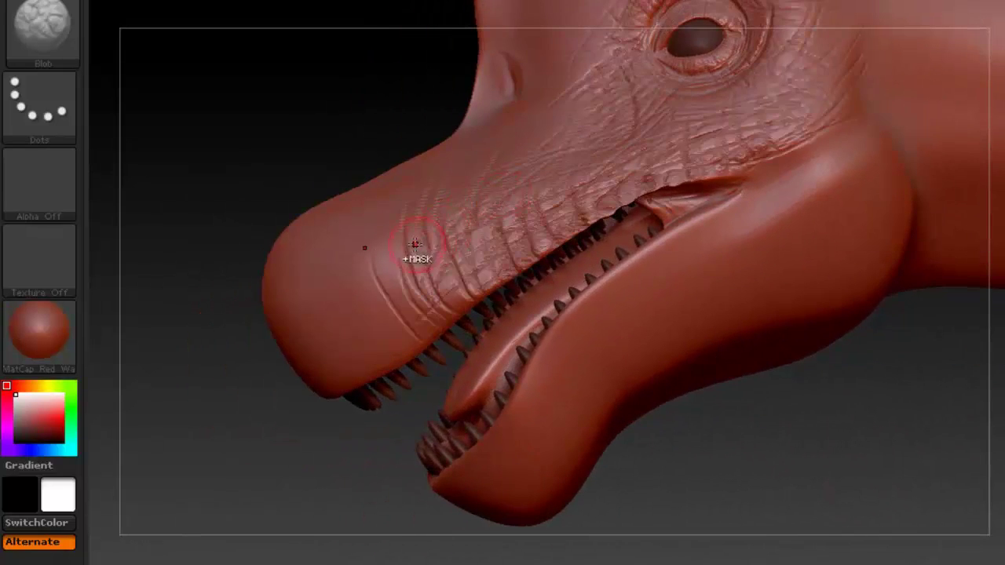
pyautogui.keyDown('ctrl'); pyautogui.moveTo(415, 245); pyautogui.dragTo(424, 275, button='right'); pyautogui.keyUp('ctrl')
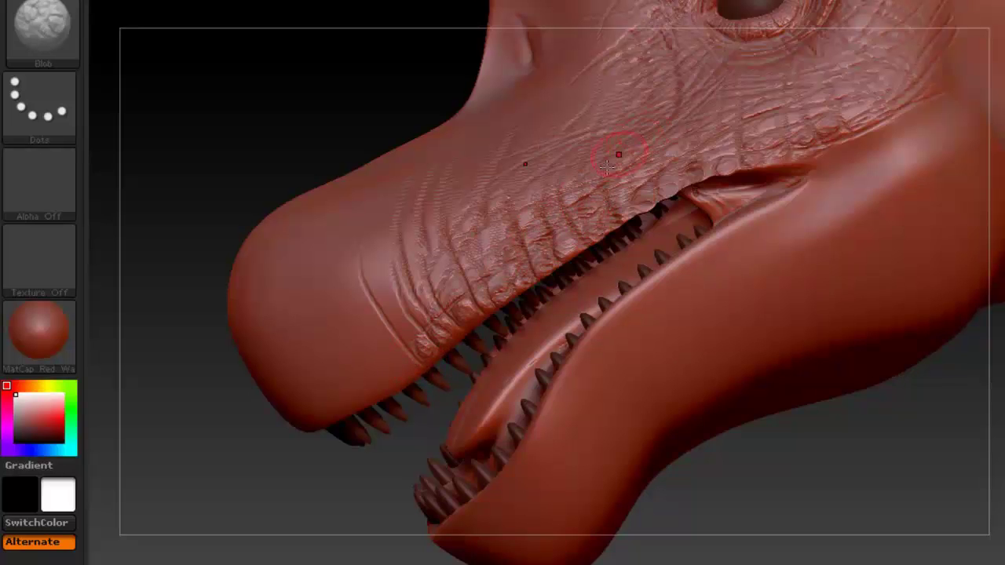
pyautogui.keyDown('alt'); pyautogui.moveTo(608, 167); pyautogui.dragTo(490, 253, button='right'); pyautogui.keyUp('alt')
pyautogui.moveTo(642, 168)
pyautogui.keyDown('ctrl'); pyautogui.mouseDown(button='right')
pyautogui.moveTo(602, 140)
pyautogui.moveTo(539, 219)
pyautogui.moveTo(616, 181)
pyautogui.moveTo(701, 206)
pyautogui.moveTo(556, 216)
pyautogui.moveTo(574, 193)
pyautogui.mouseUp(button='right'); pyautogui.keyUp('ctrl')
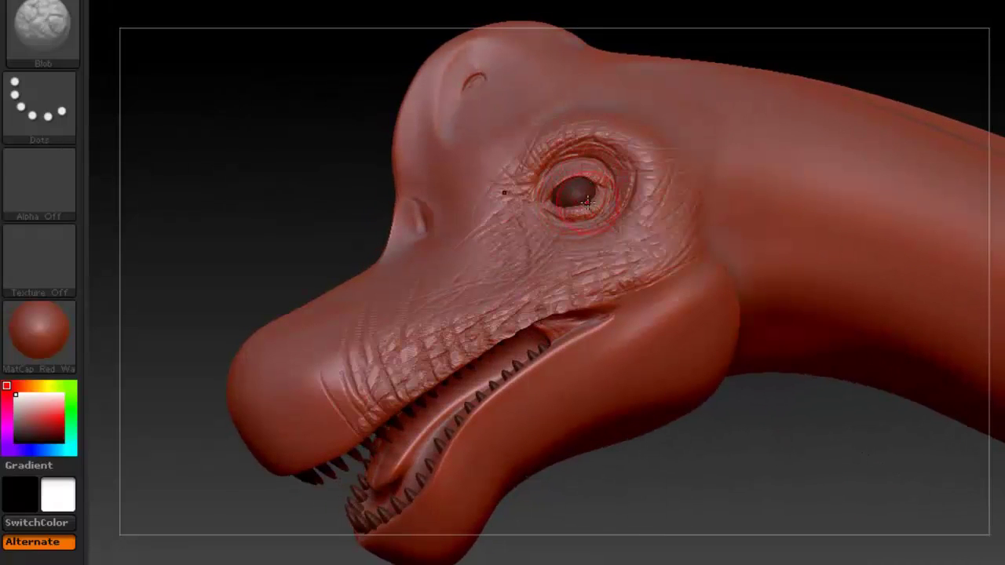
# Save the project under the file name dino2
pyautogui.hotkey('ctrl', 's')
pyautogui.click(327, 397)
pyautogui.write('2')
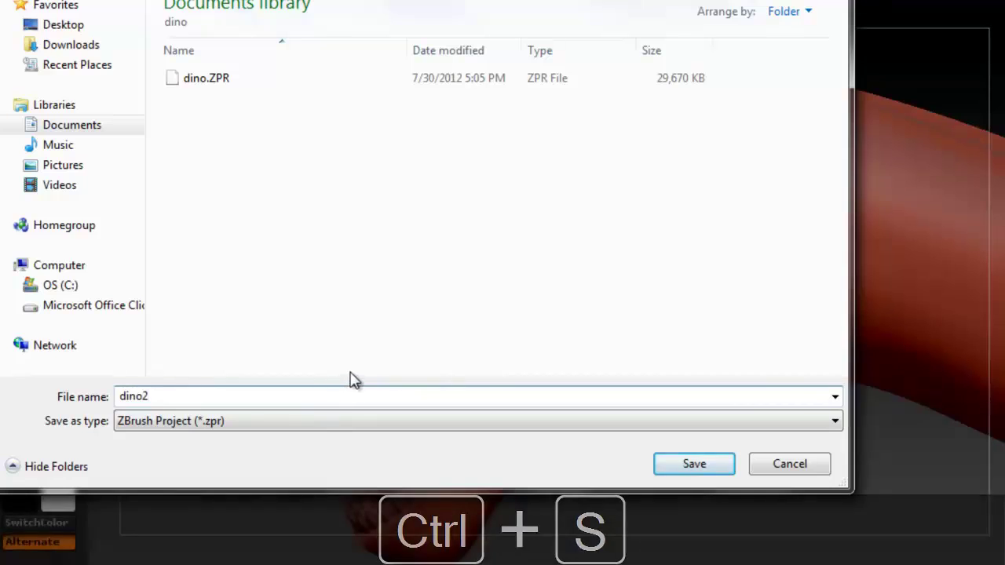
pyautogui.press('Return')
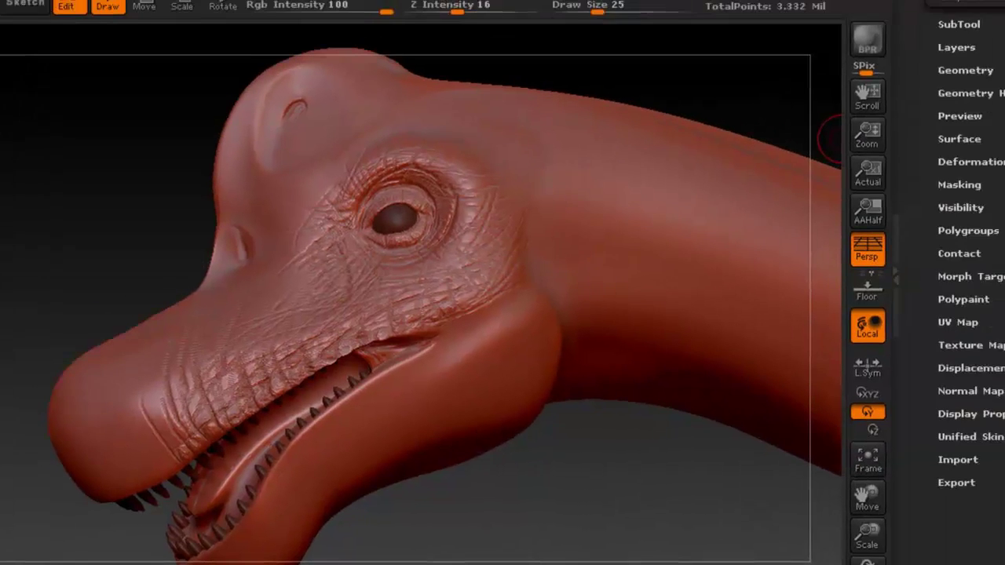
# Open the geometry settings and try to divide the dinosaur mesh to a higher subdivision level
pyautogui.click(971, 93)
pyautogui.click(881, 108)
pyautogui.click(873, 87)
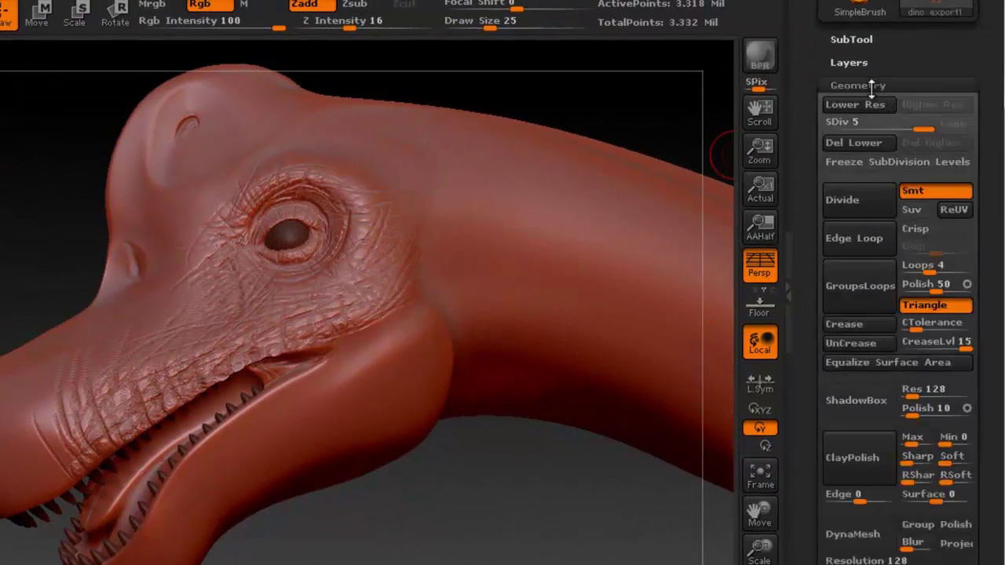
pyautogui.moveTo(992, 77); pyautogui.dragTo(992, 132)
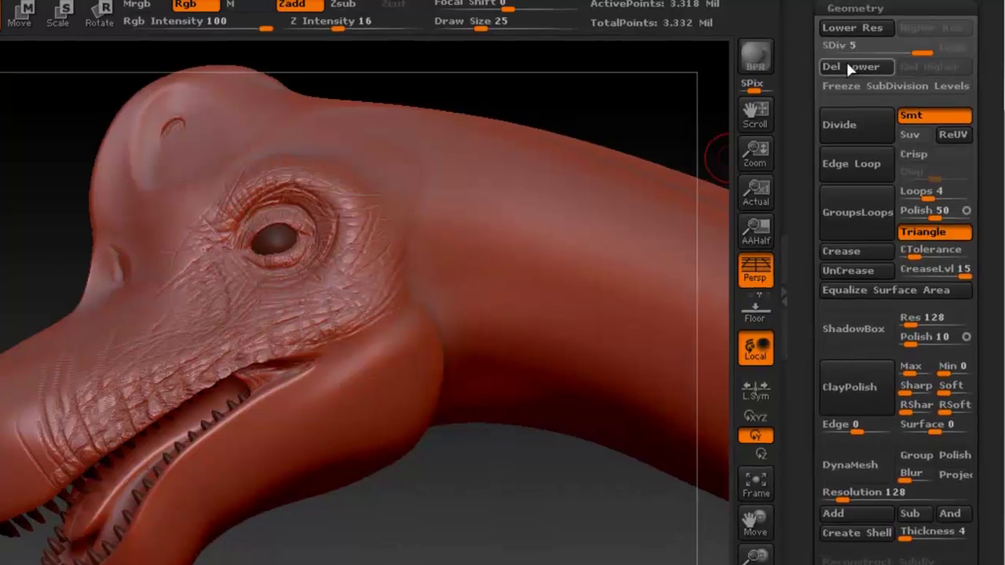
pyautogui.click(847, 122)
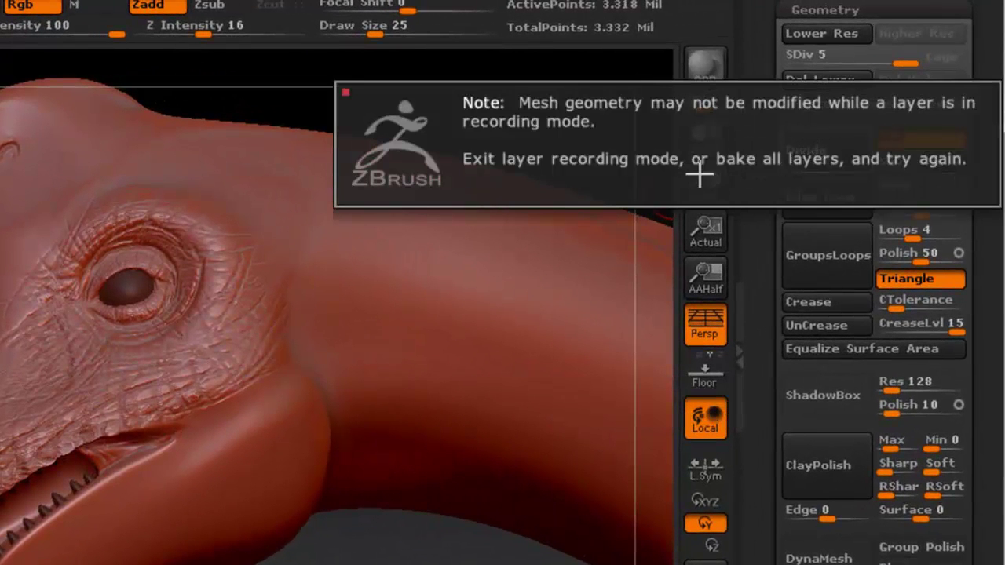
pyautogui.click(575, 162)
# Turn off recording mode on the existing sculpt layer and divide the dinosaur mesh to subdivision level 6
pyautogui.moveTo(982, 113); pyautogui.dragTo(963, 270)
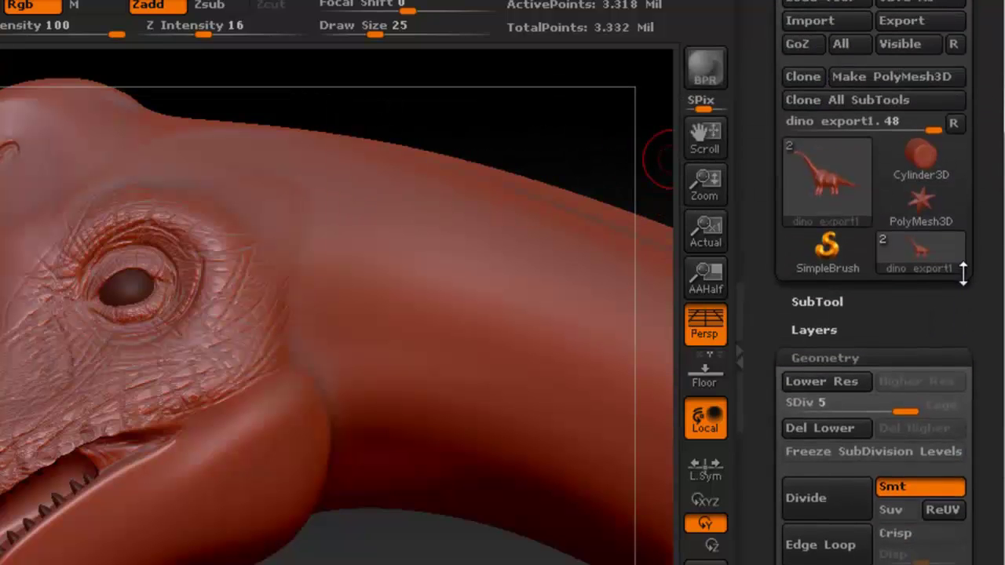
pyautogui.click(808, 330)
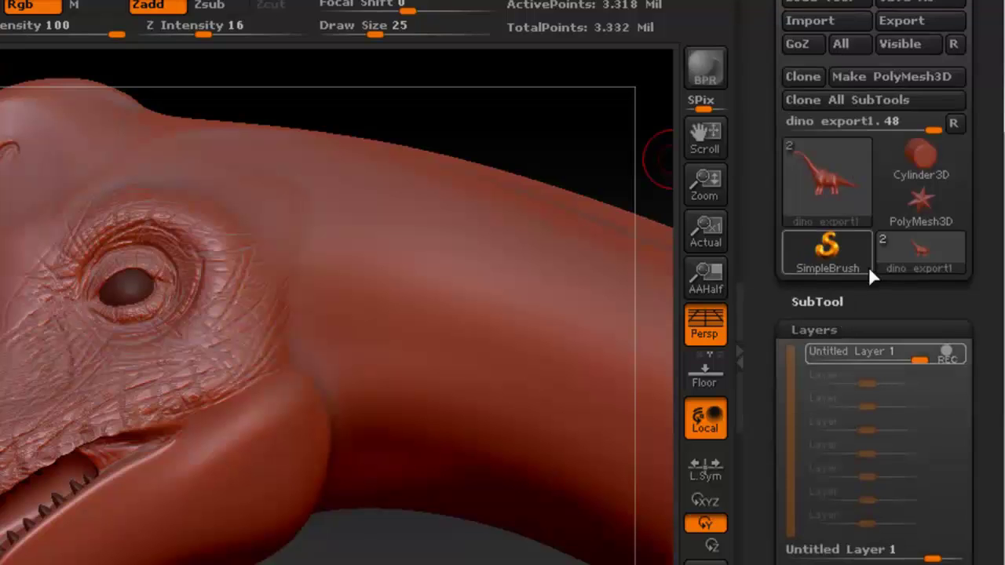
pyautogui.click(949, 354)
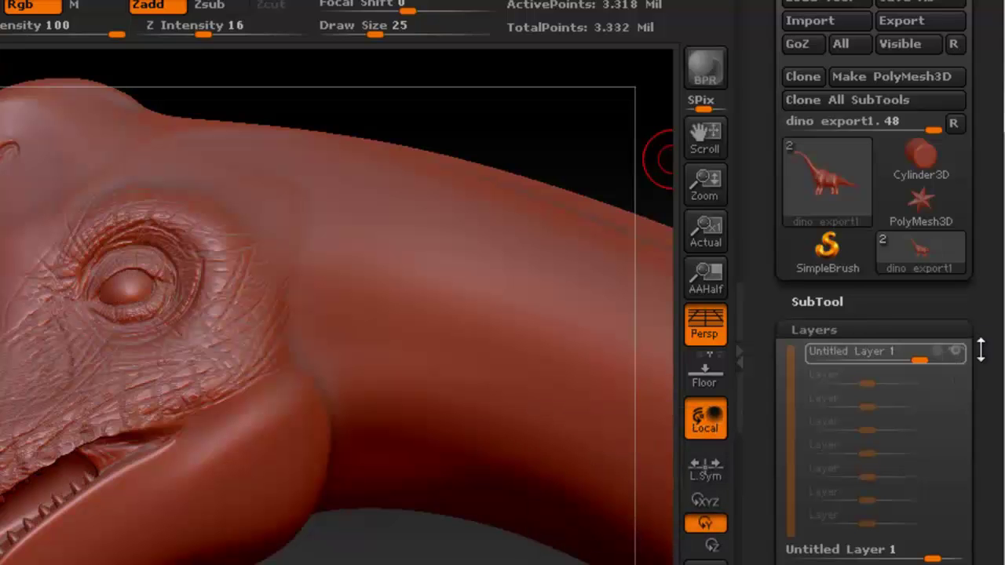
pyautogui.moveTo(981, 375); pyautogui.dragTo(988, 149)
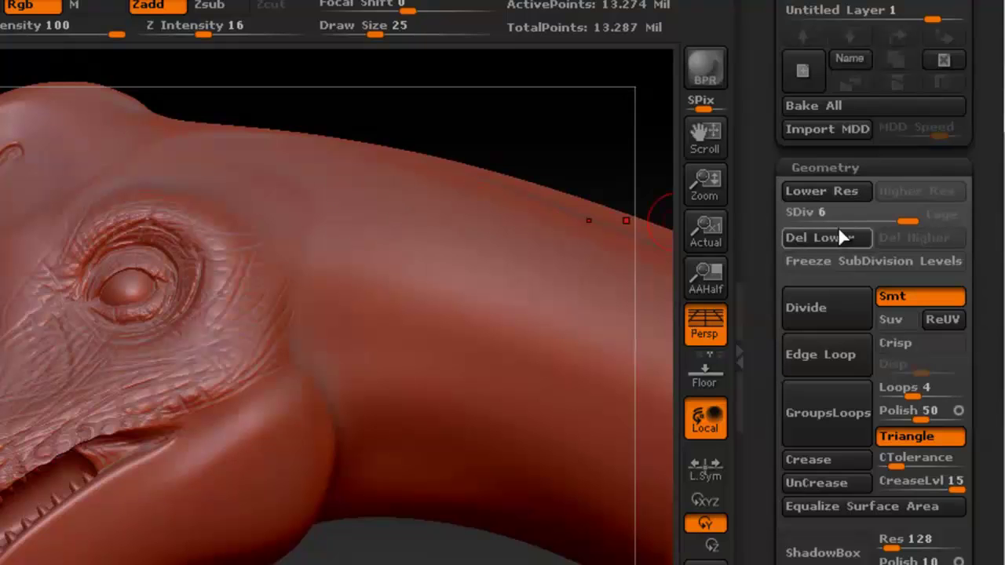
# Add a new sculpt layer in recording mode at subdivision level 6 and collapse the layer settings
pyautogui.click(833, 168)
pyautogui.moveTo(953, 214); pyautogui.dragTo(953, 463)
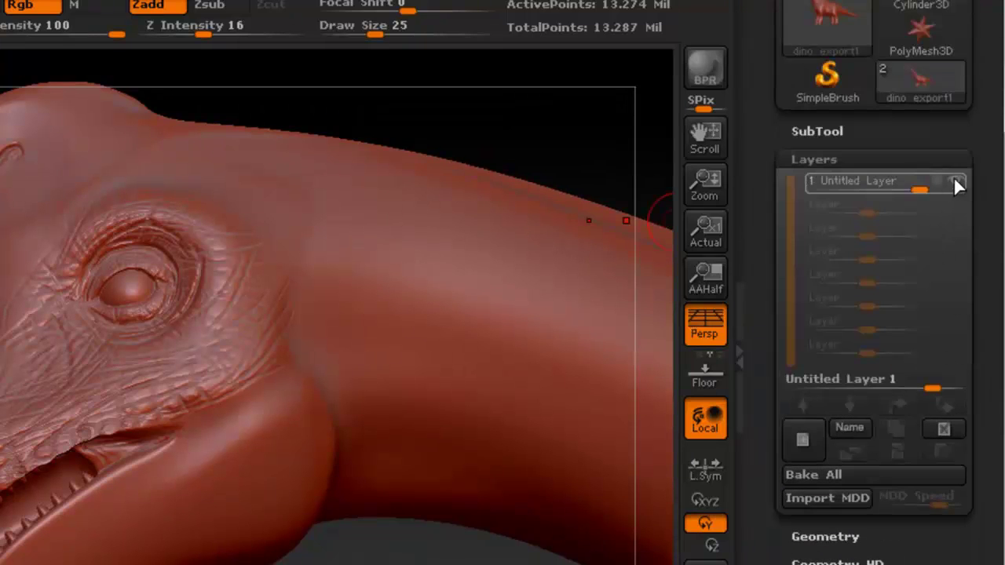
pyautogui.moveTo(941, 177)
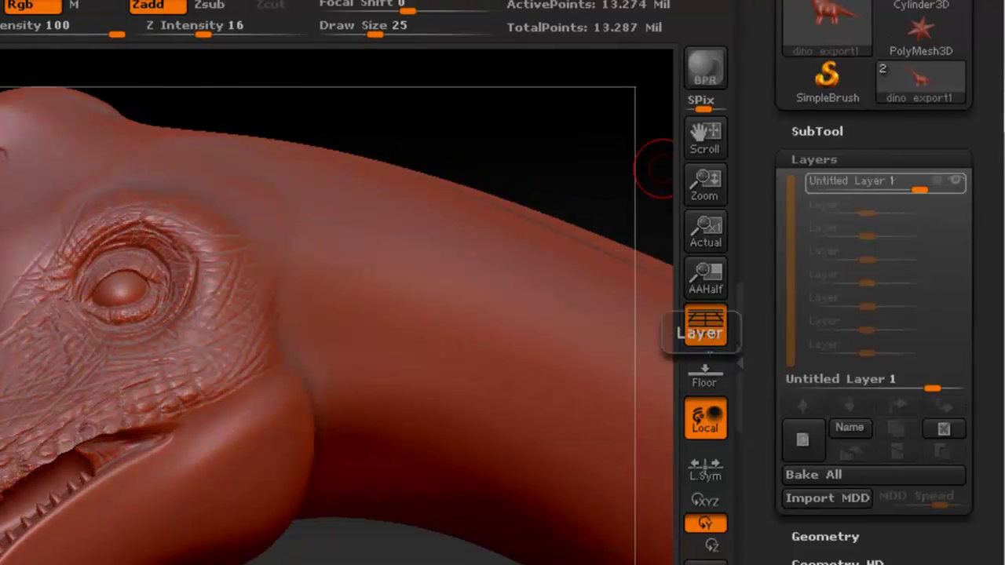
pyautogui.keyDown('ctrl'); pyautogui.moveTo(211, 259); pyautogui.dragTo(212, 314, button='right'); pyautogui.keyUp('ctrl')
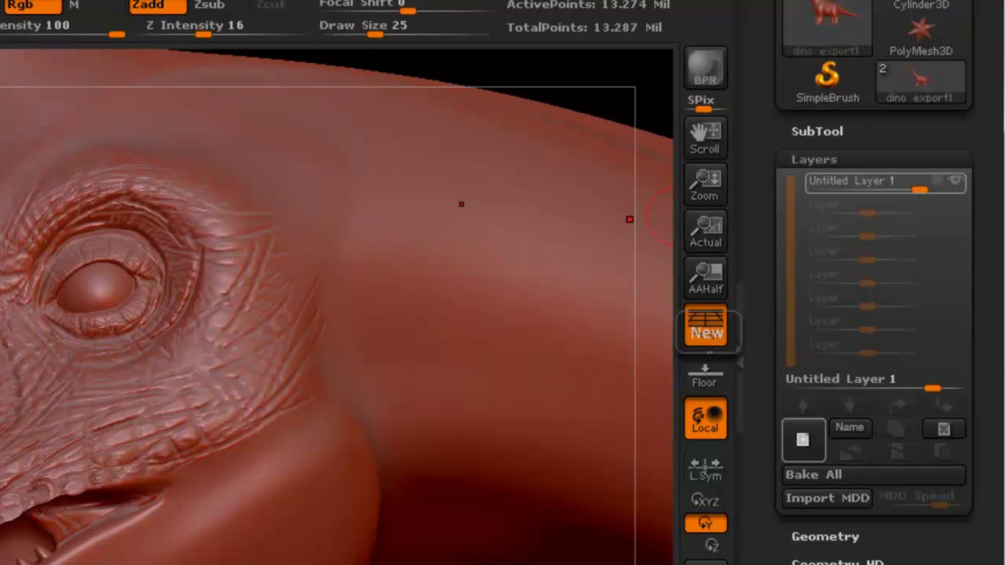
pyautogui.click(706, 326)
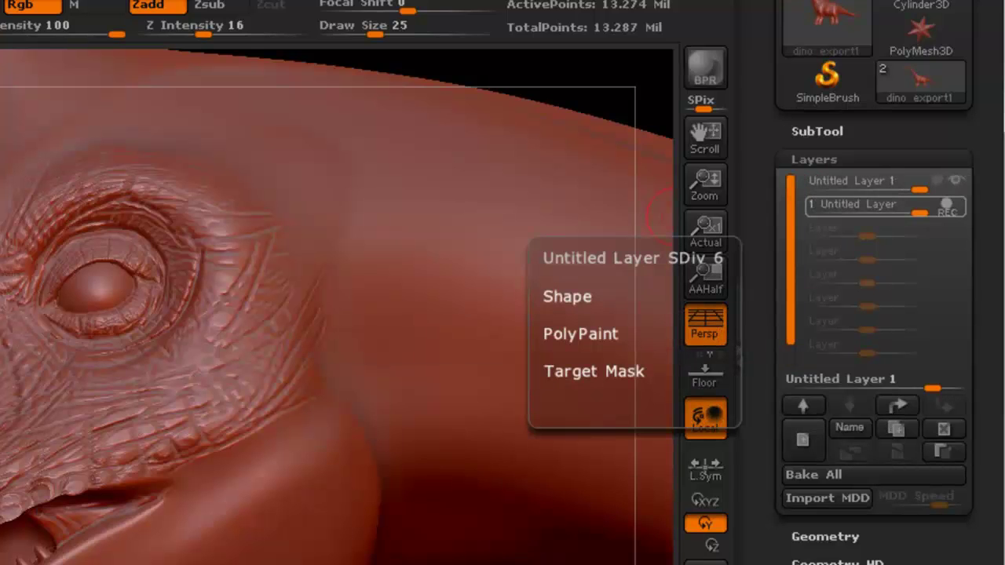
pyautogui.click(814, 159)
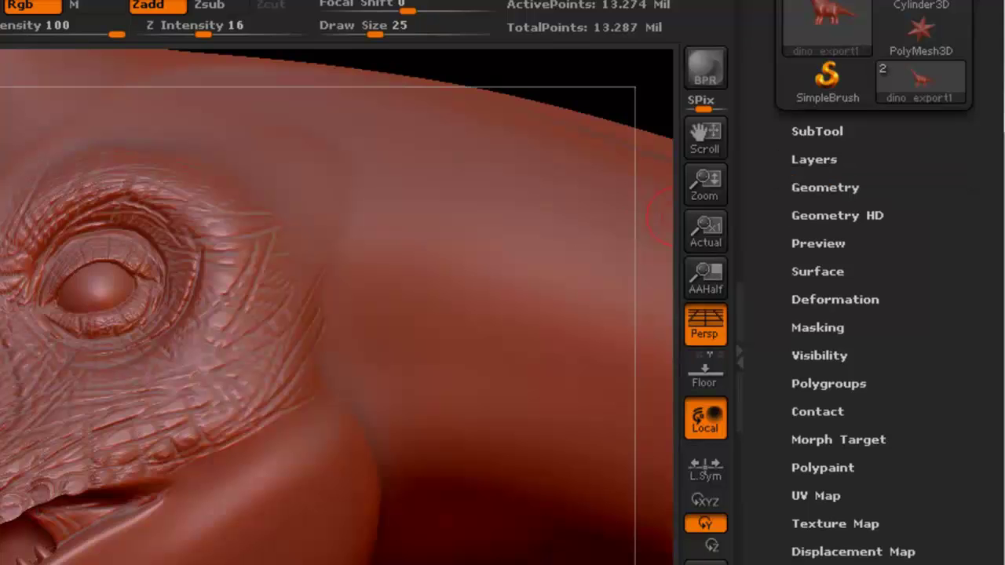
# Examine the wrinkles around the eye and along the cheek, comparing lower and higher subdivision levels
pyautogui.moveTo(48, 338); pyautogui.dragTo(59, 298, button='right')
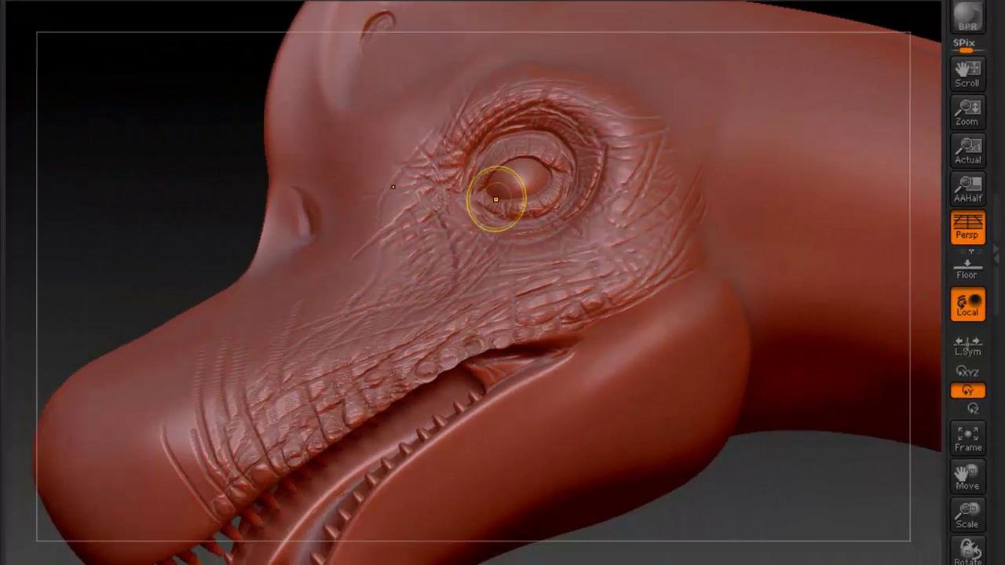
pyautogui.moveTo(518, 198); pyautogui.dragTo(464, 190, button='right')
pyautogui.keyDown('ctrl'); pyautogui.moveTo(507, 301); pyautogui.dragTo(531, 323, button='right'); pyautogui.keyUp('ctrl')
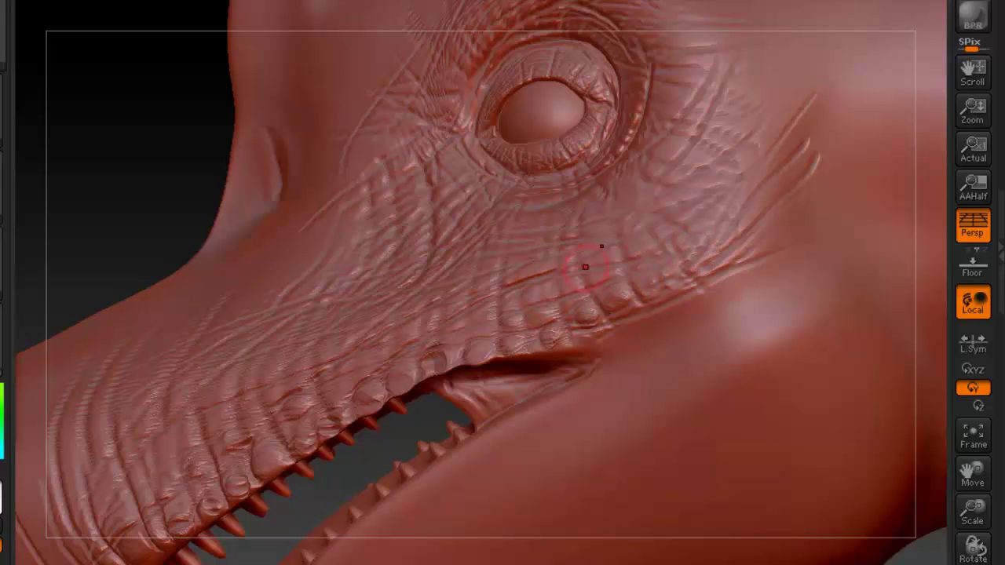
pyautogui.keyDown('ctrl'); pyautogui.moveTo(584, 140); pyautogui.dragTo(629, 290, button='right'); pyautogui.keyUp('ctrl')
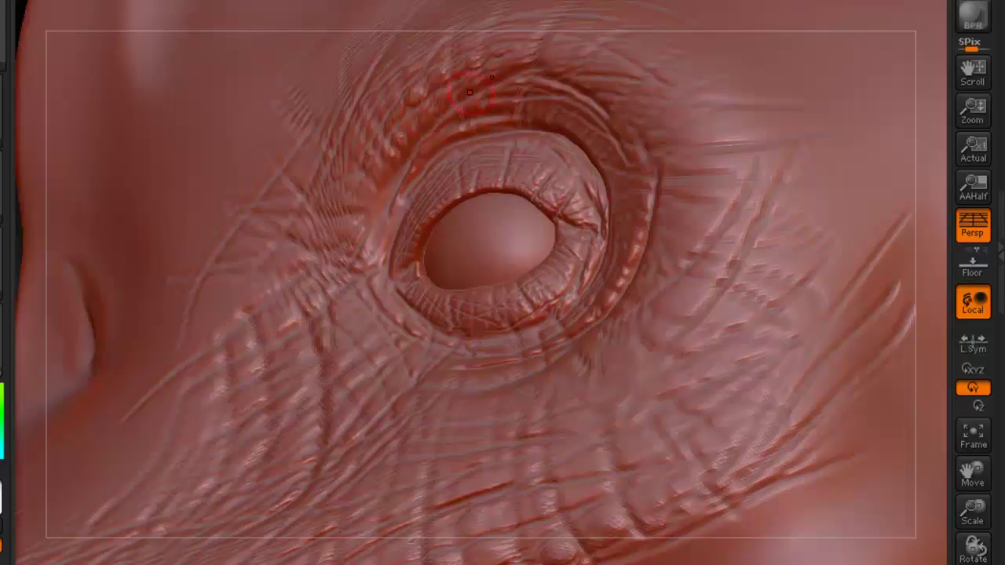
pyautogui.hotkey('shift', 'd')
pyautogui.press('d')
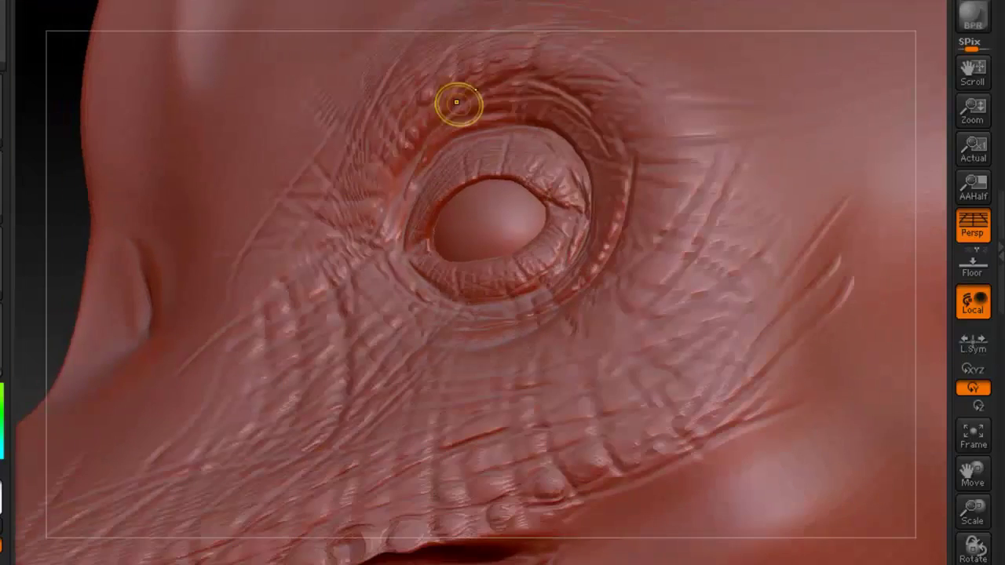
pyautogui.hotkey('shift', 'd')
pyautogui.press('d')
pyautogui.press('d')
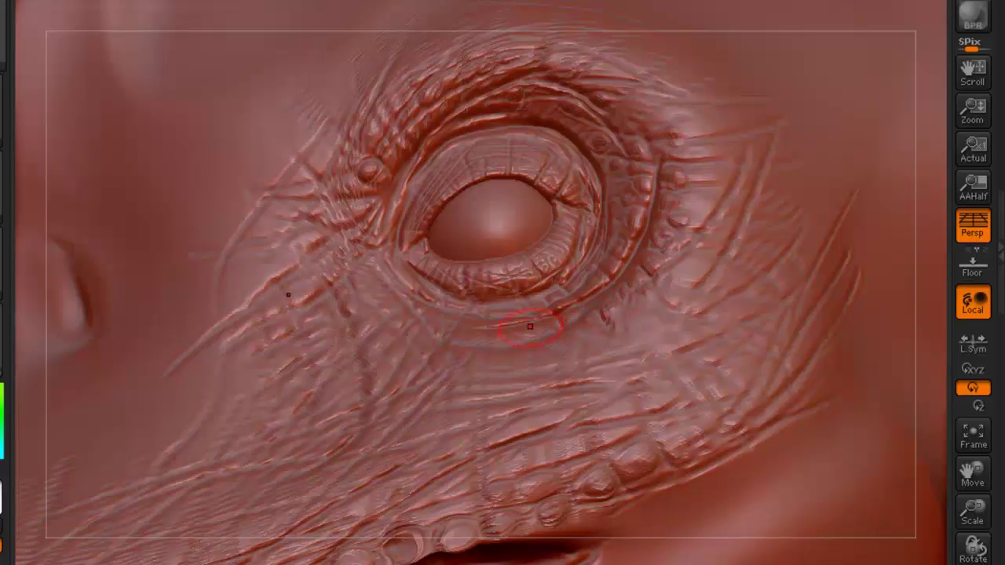
# Build up small raised bumps with the Blob brush between the wrinkles around the eye socket and its front corner
pyautogui.keyDown('ctrl'); pyautogui.moveTo(477, 190); pyautogui.dragTo(486, 192, button='right'); pyautogui.keyUp('ctrl')
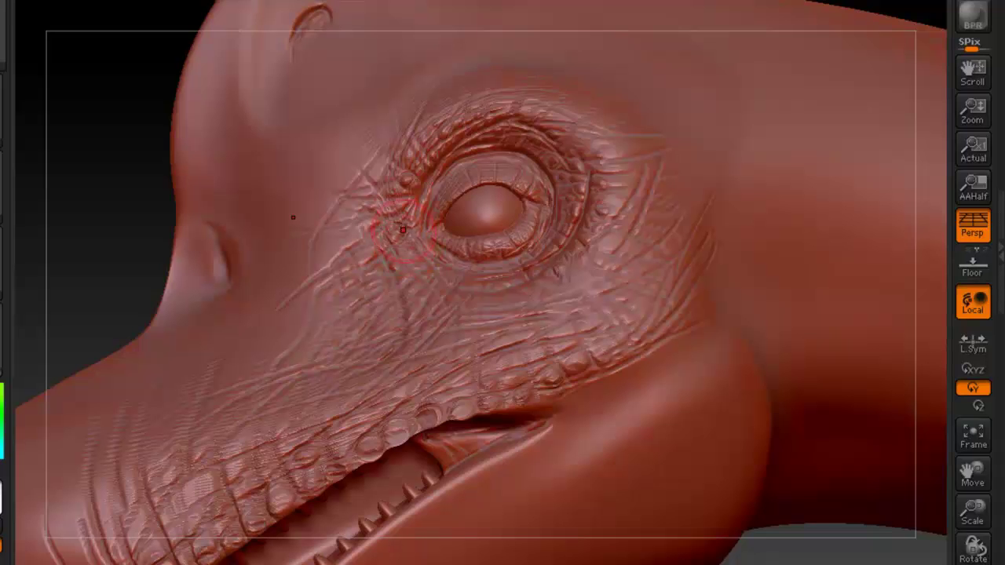
pyautogui.keyDown('alt'); pyautogui.moveTo(471, 270); pyautogui.dragTo(435, 149, button='right'); pyautogui.keyUp('alt')
pyautogui.keyDown('alt'); pyautogui.moveTo(418, 292); pyautogui.dragTo(519, 273, button='right'); pyautogui.keyUp('alt')
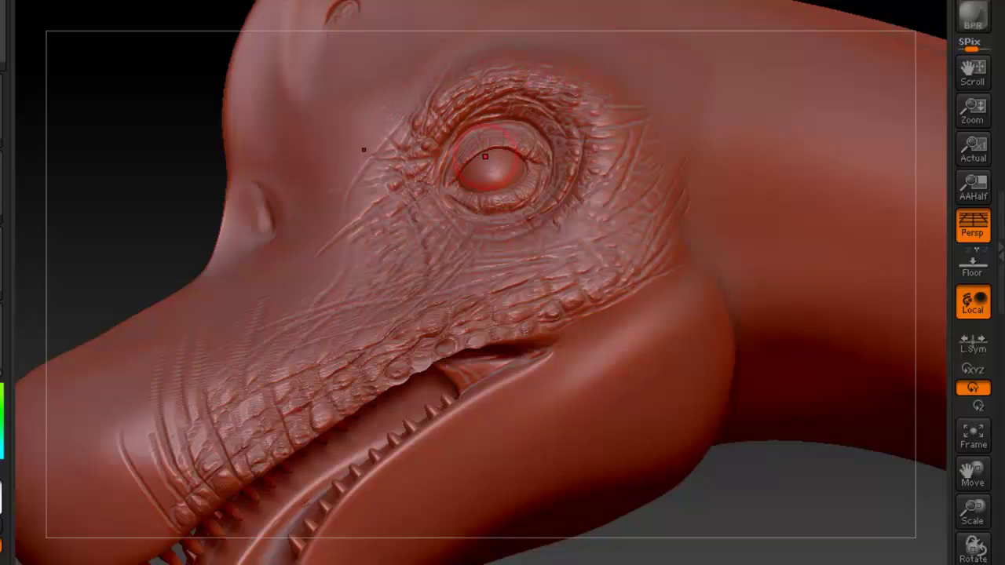
# Carve fine vertical creases across the side of the snout with the Slash3 brush at draw size 6
pyautogui.press('b')
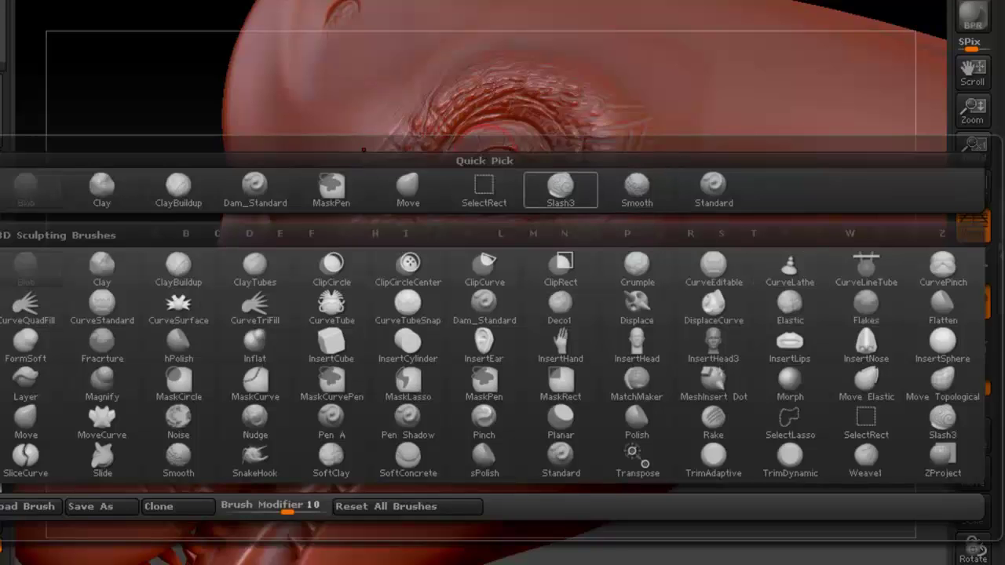
pyautogui.click(561, 190)
pyautogui.hotkey('shift', 'd')
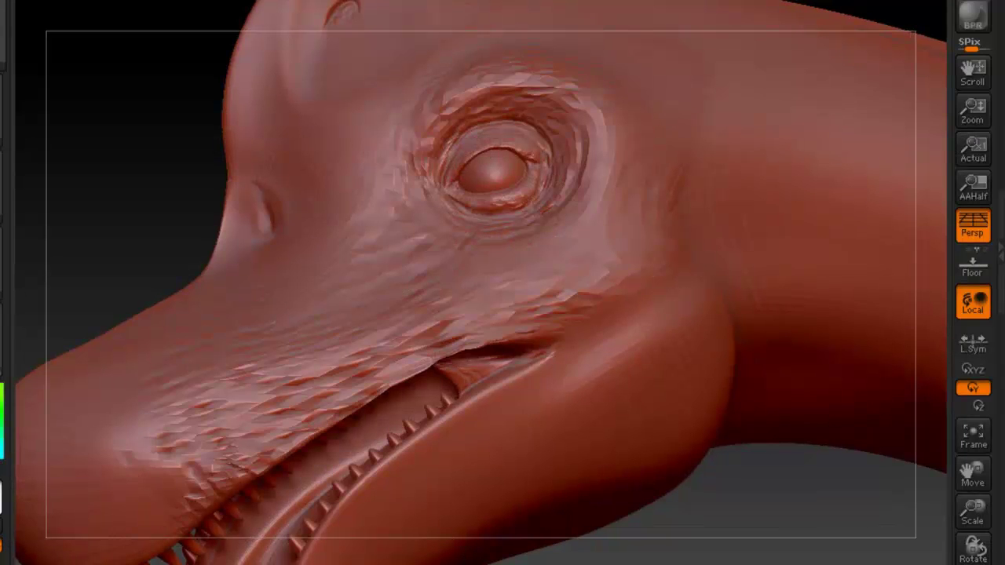
pyautogui.press('space')
pyautogui.click(544, 251)
pyautogui.moveTo(541, 253); pyautogui.dragTo(535, 253)
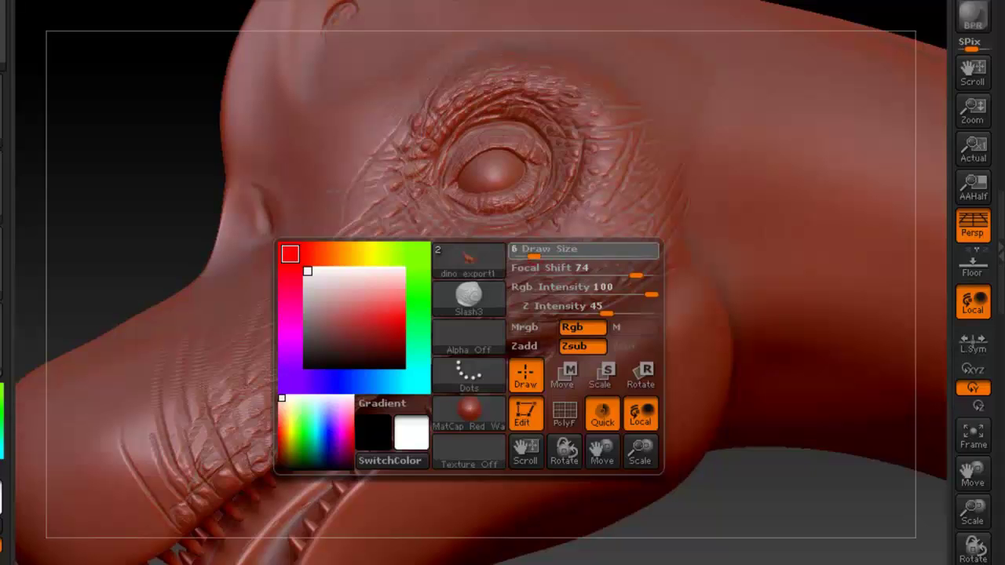
pyautogui.keyDown('alt'); pyautogui.moveTo(559, 223); pyautogui.dragTo(582, 170, button='right'); pyautogui.keyUp('alt')
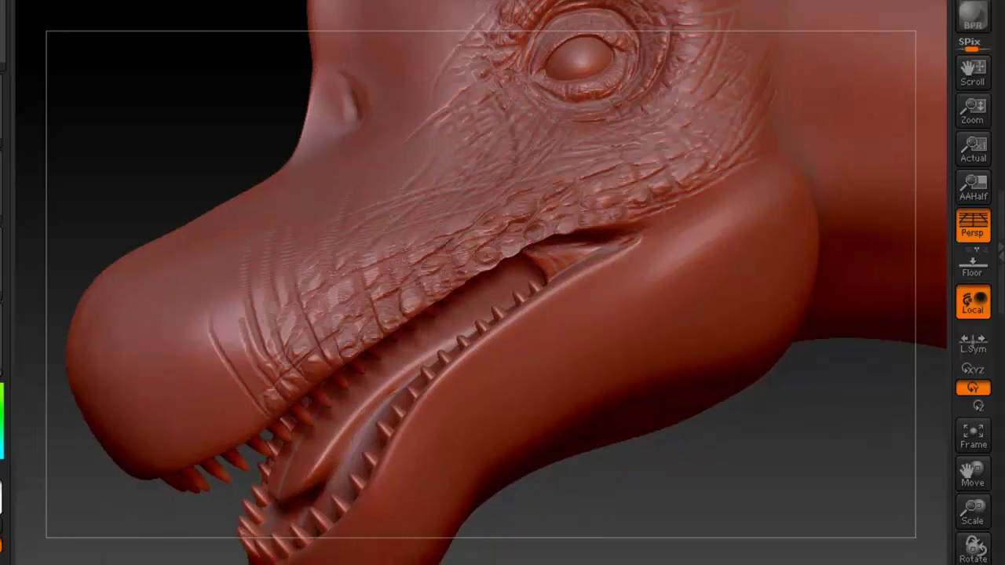
pyautogui.moveTo(235, 302); pyautogui.dragTo(245, 345)
pyautogui.moveTo(230, 268); pyautogui.dragTo(243, 367)
pyautogui.moveTo(219, 325); pyautogui.dragTo(245, 413)
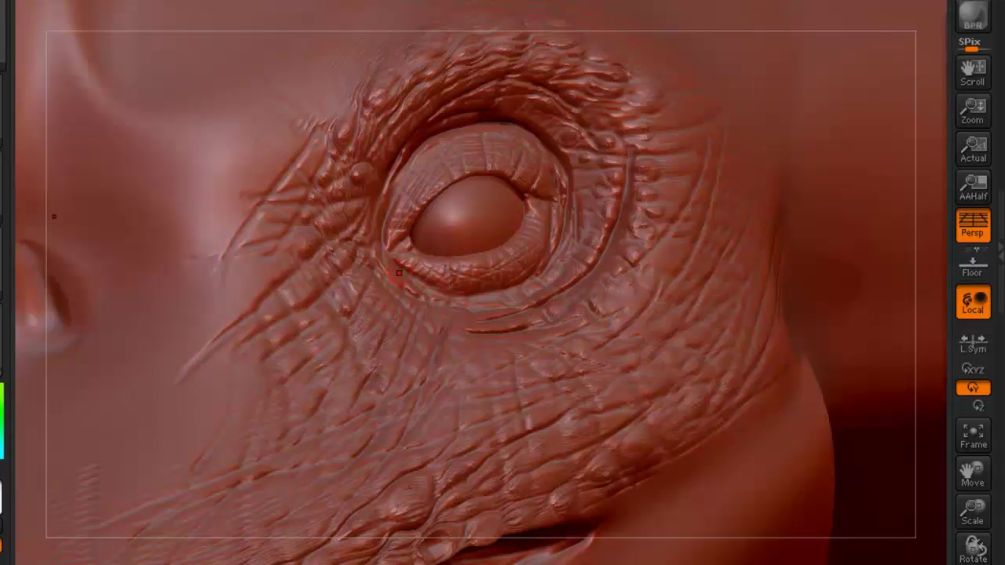
# Carve additional fine creases with Slash3 around the eye socket and across the cheek behind it
pyautogui.moveTo(559, 19)
pyautogui.mouseDown()
pyautogui.moveTo(534, 22)
pyautogui.moveTo(515, 82)
pyautogui.mouseUp()
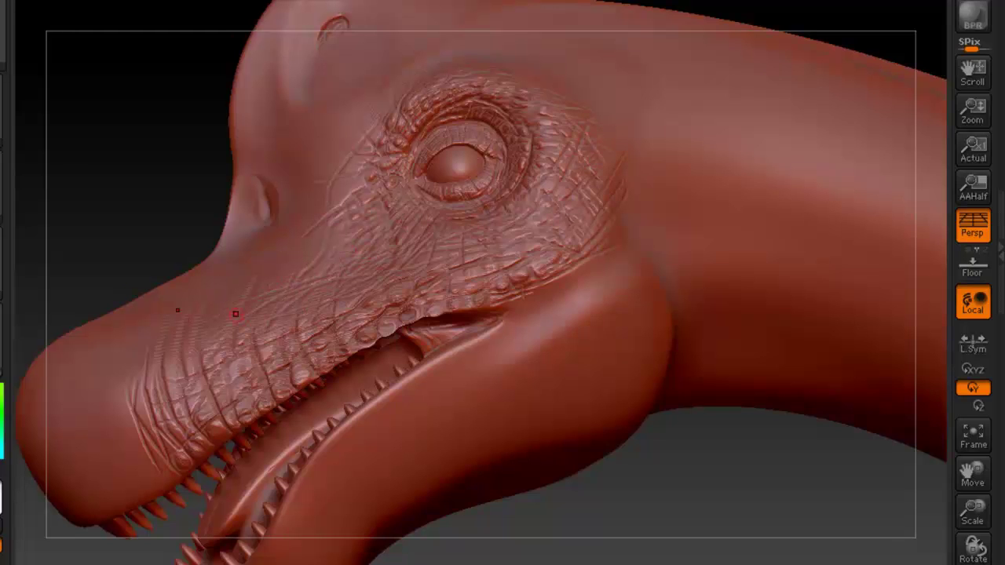
pyautogui.keyDown('ctrl'); pyautogui.moveTo(408, 220); pyautogui.dragTo(395, 172, button='right'); pyautogui.keyUp('ctrl')
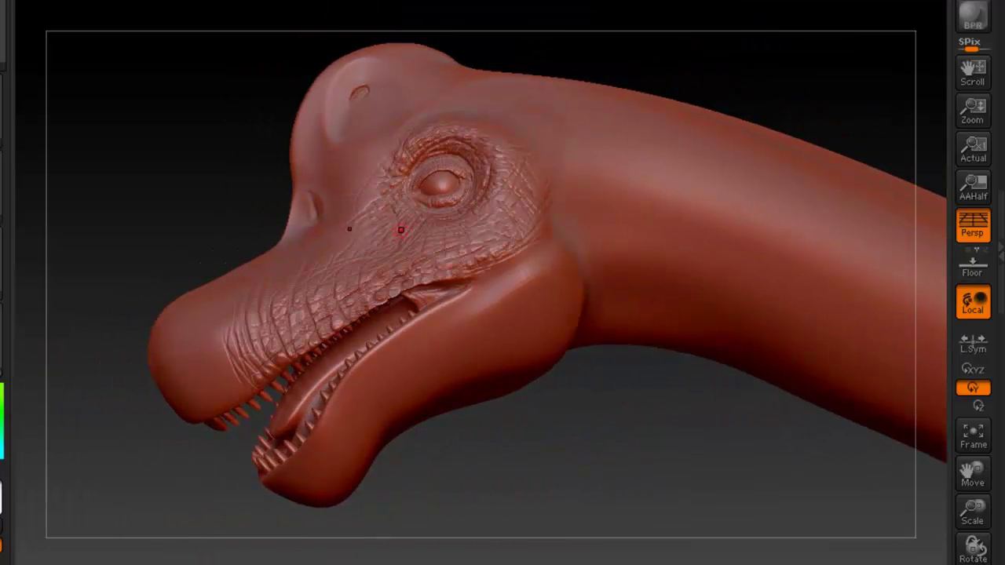
pyautogui.moveTo(376, 258); pyautogui.dragTo(395, 308, button='right')
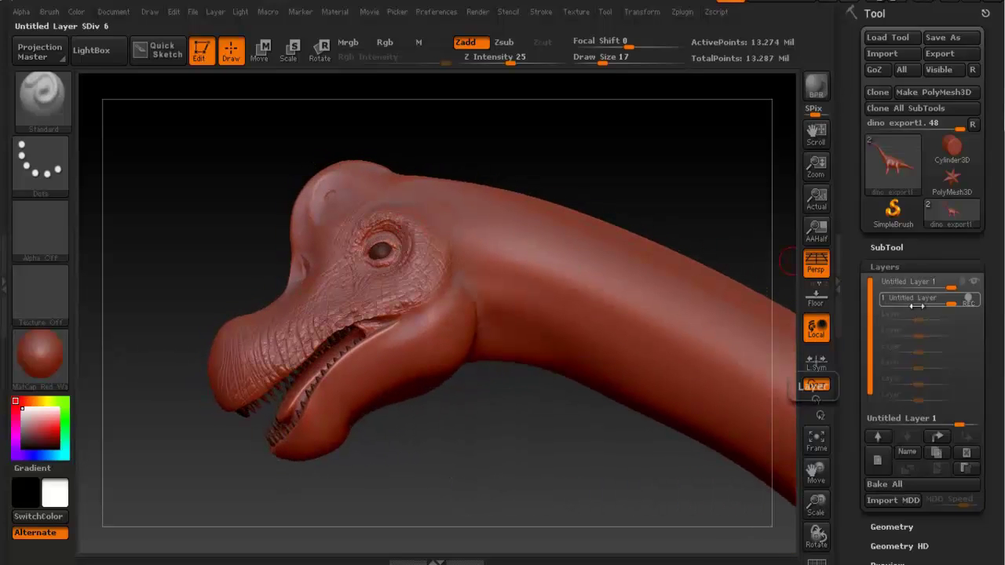
# Hide the tool tray to enlarge the canvas and smooth the surface around the nostril at draw size 17
pyautogui.click(839, 279)
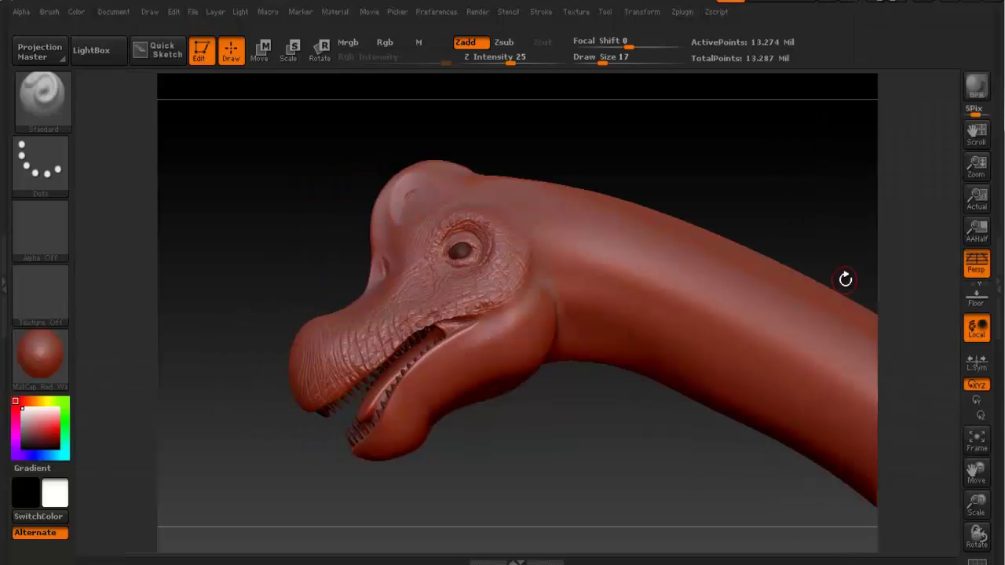
pyautogui.moveTo(384, 223); pyautogui.dragTo(439, 272, button='right')
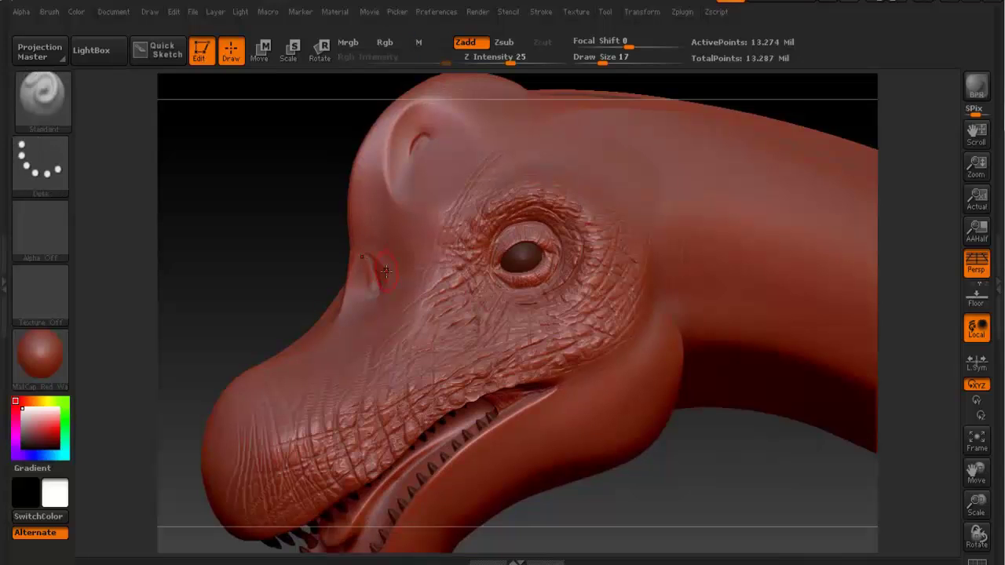
pyautogui.moveTo(382, 267)
pyautogui.keyDown('shift'); pyautogui.mouseDown()
pyautogui.moveTo(373, 271)
pyautogui.moveTo(373, 253)
pyautogui.mouseUp(); pyautogui.keyUp('shift')
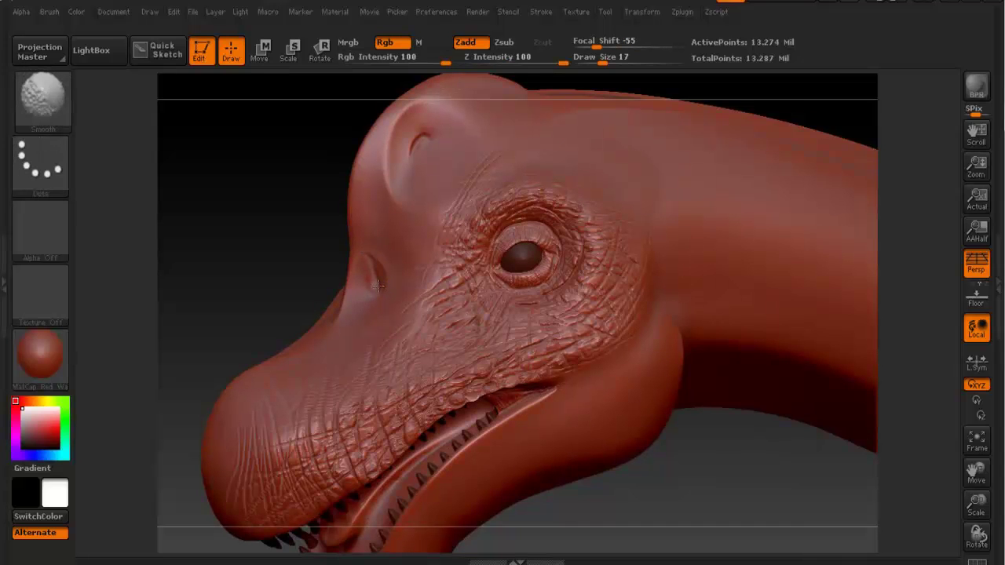
pyautogui.keyDown('shift'); pyautogui.moveTo(375, 280); pyautogui.dragTo(368, 250); pyautogui.keyUp('shift')
pyautogui.keyDown('alt'); pyautogui.moveTo(499, 277); pyautogui.dragTo(485, 225, button='right'); pyautogui.keyUp('alt')
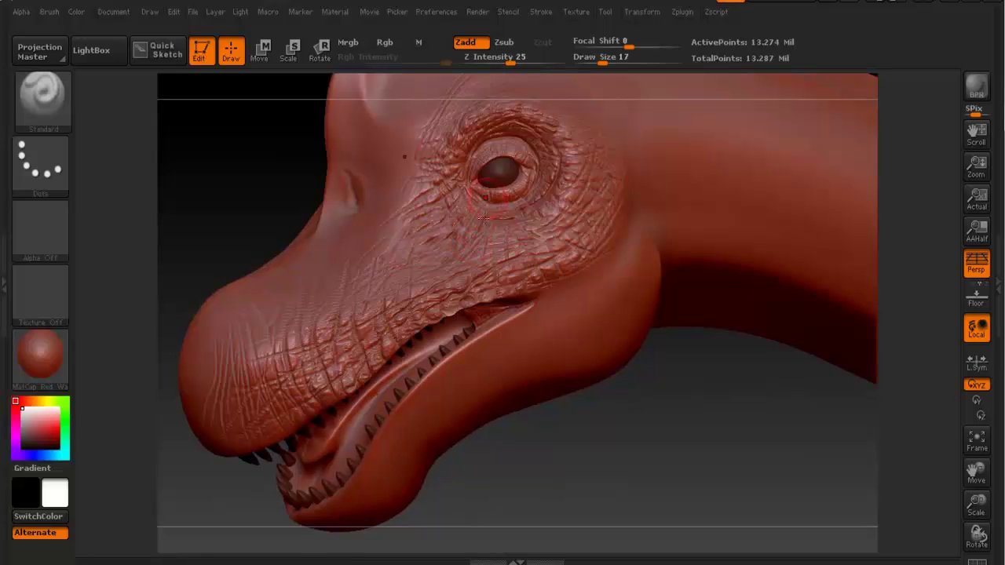
# Set the Standard brush's Z Intensity to 10 and raise scaly bumps between the creases along the upper lip
pyautogui.press('space')
pyautogui.moveTo(489, 292); pyautogui.dragTo(478, 294)
pyautogui.moveTo(415, 331)
pyautogui.mouseDown(button='right')
pyautogui.moveTo(411, 355)
pyautogui.moveTo(429, 295)
pyautogui.mouseUp(button='right')
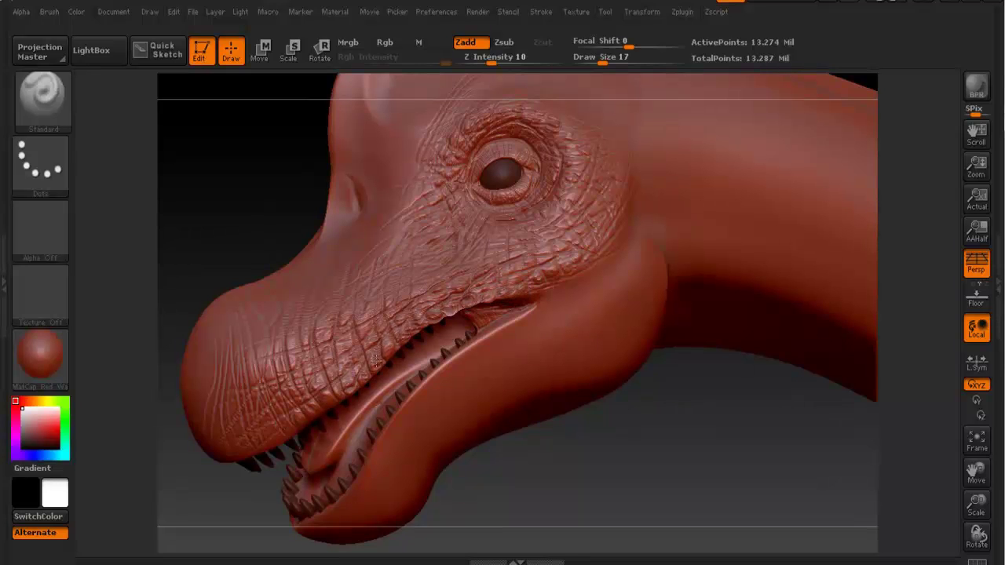
pyautogui.keyDown('ctrl'); pyautogui.moveTo(467, 290); pyautogui.dragTo(502, 300, button='right'); pyautogui.keyUp('ctrl')
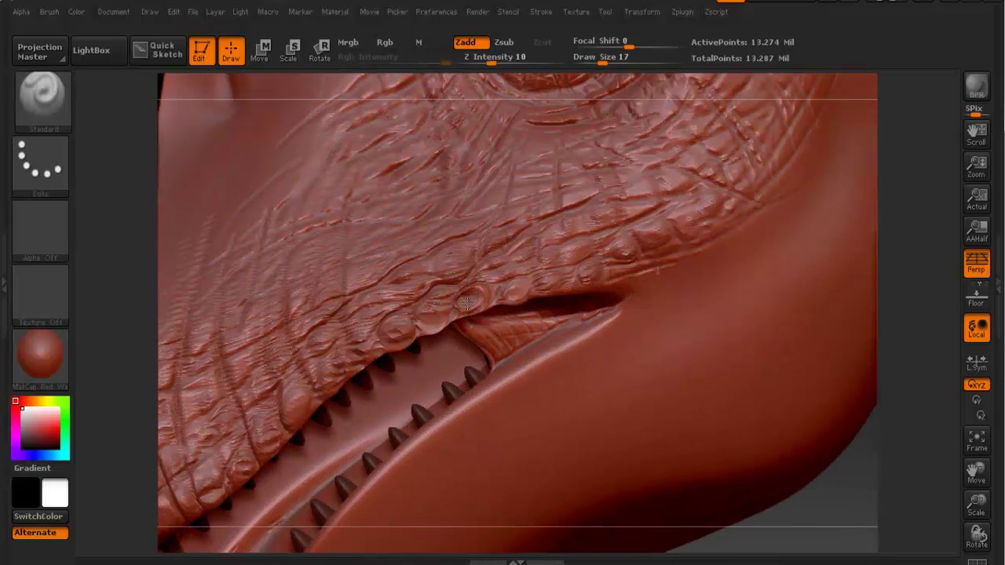
pyautogui.moveTo(499, 261)
pyautogui.mouseDown(button='right')
pyautogui.moveTo(362, 395)
pyautogui.moveTo(369, 402)
pyautogui.moveTo(471, 330)
pyautogui.moveTo(494, 261)
pyautogui.mouseUp(button='right')
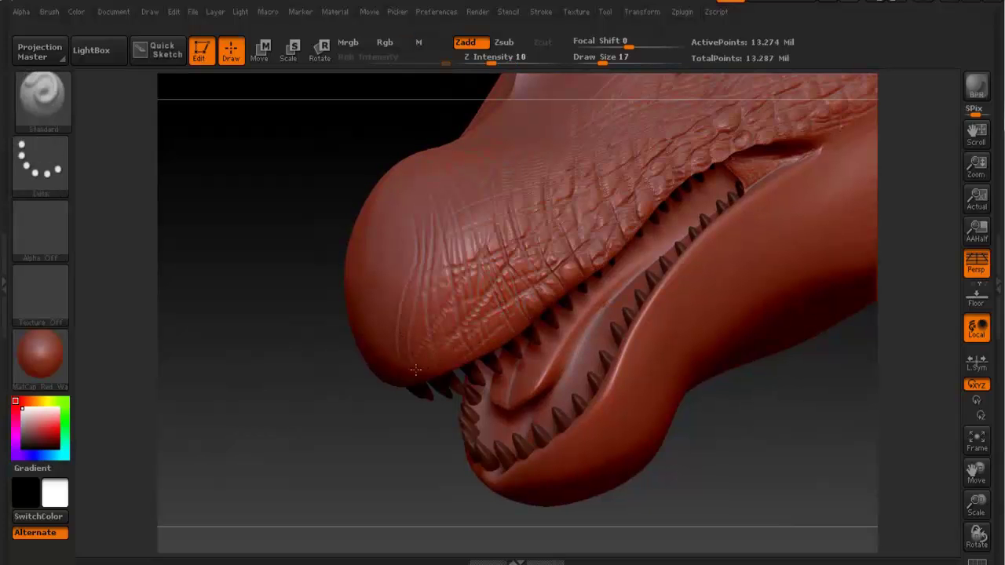
# Restrict view rotation to the Y axis and continue raising skin bumps along the upper lip near the snout tip
pyautogui.moveTo(444, 325); pyautogui.dragTo(405, 386, button='right')
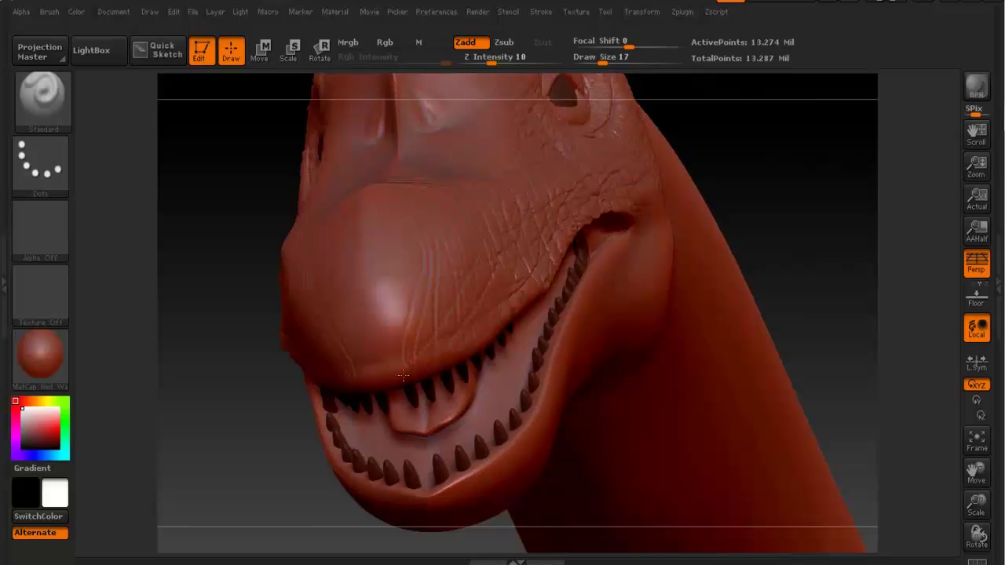
pyautogui.click(976, 400)
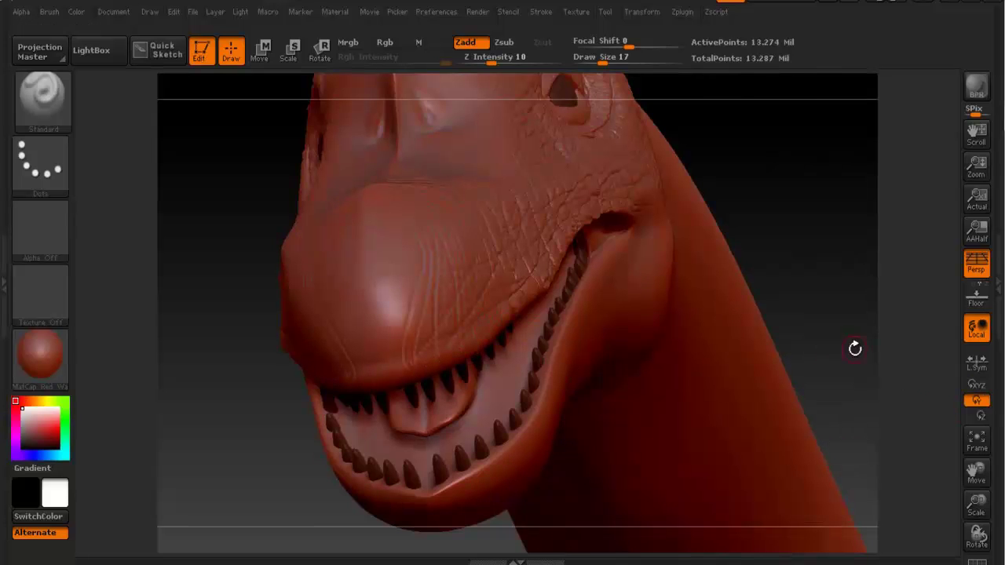
pyautogui.moveTo(399, 343); pyautogui.dragTo(441, 381, button='right')
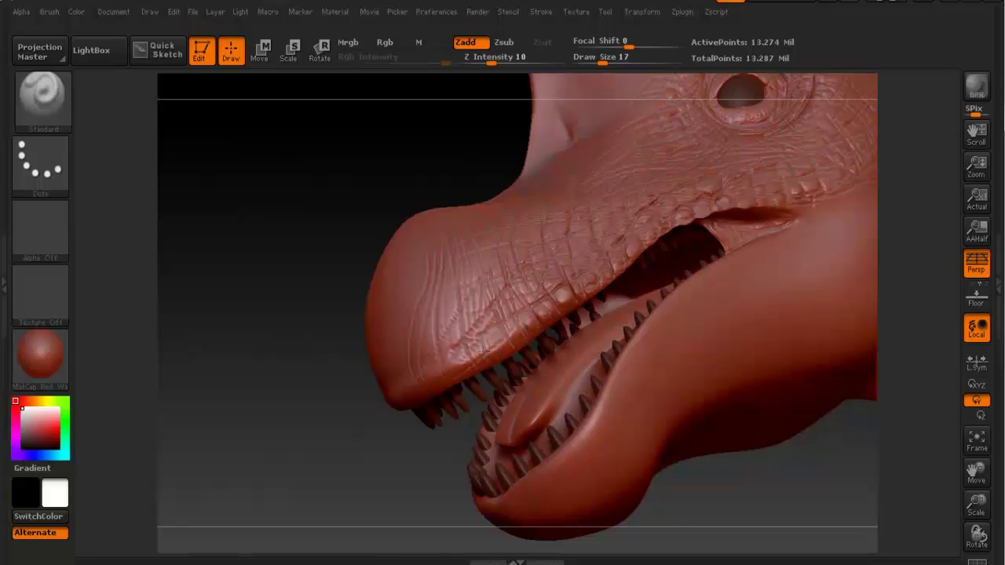
pyautogui.moveTo(648, 233); pyautogui.dragTo(591, 236, button='right')
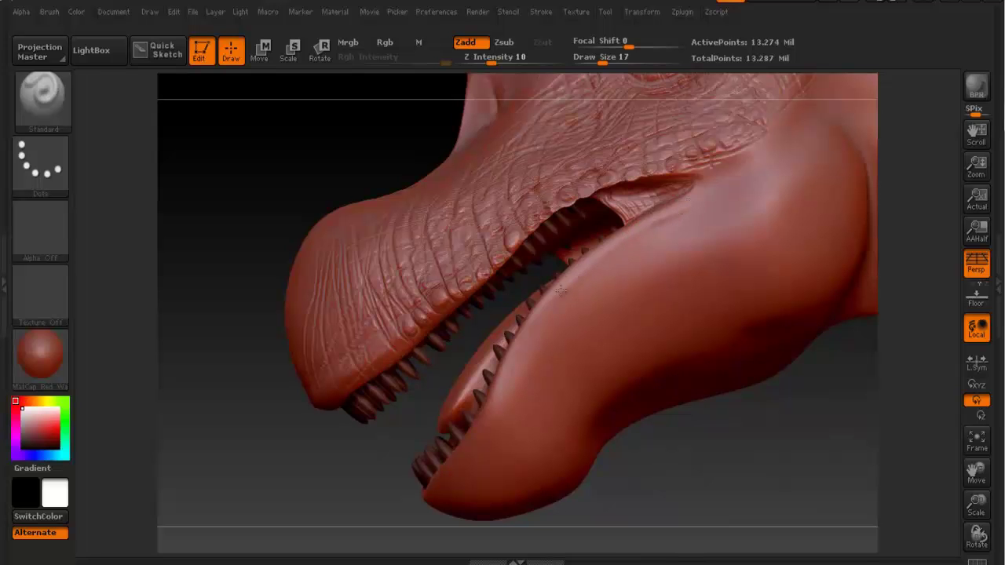
# Examine the wrinkles and bumps on the snout, cheek and eye area from several angles and distances
pyautogui.moveTo(480, 424); pyautogui.dragTo(508, 367, button='right')
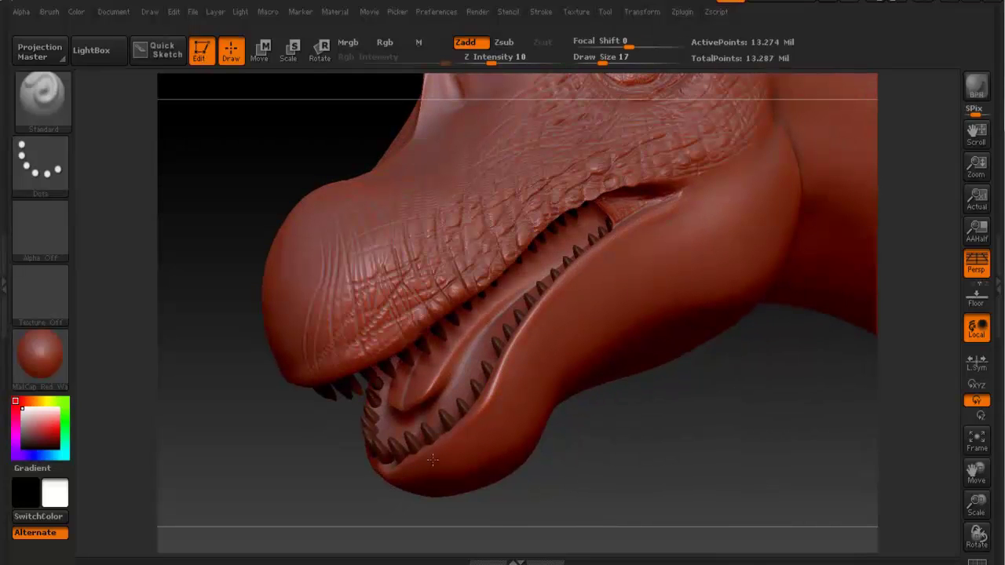
pyautogui.moveTo(600, 249); pyautogui.dragTo(526, 310, button='right')
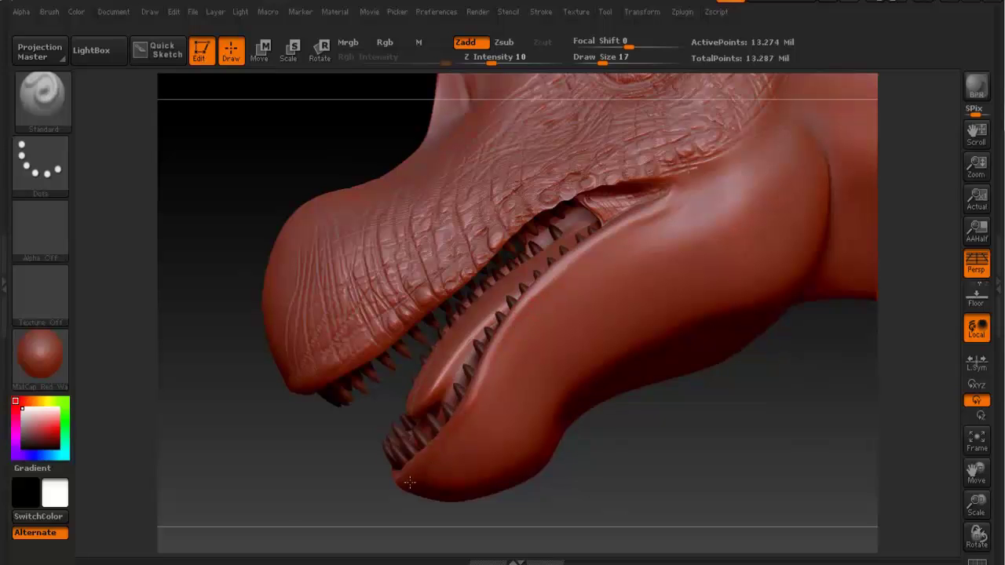
pyautogui.moveTo(600, 242); pyautogui.dragTo(609, 163, button='right')
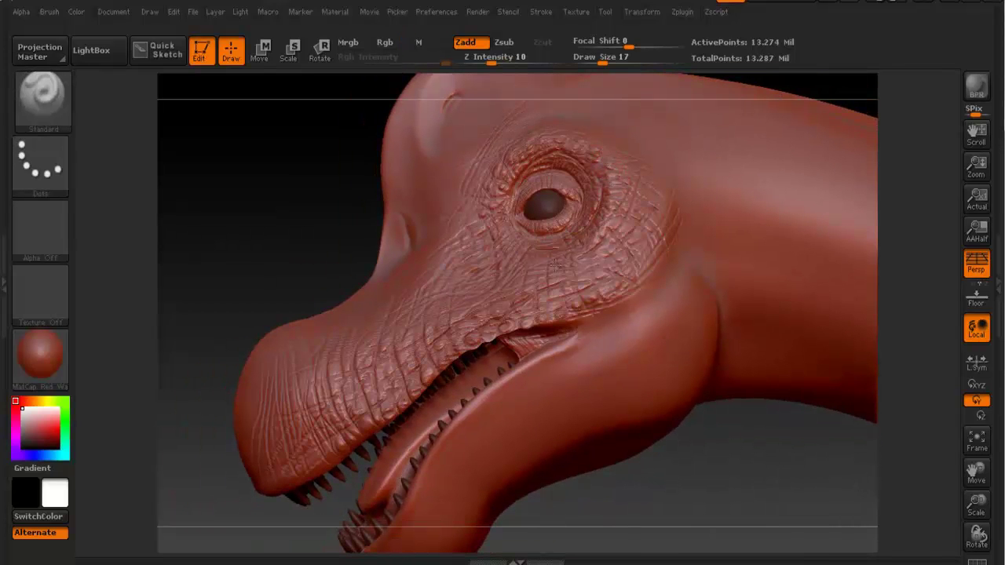
pyautogui.moveTo(614, 189); pyautogui.dragTo(562, 221, button='right')
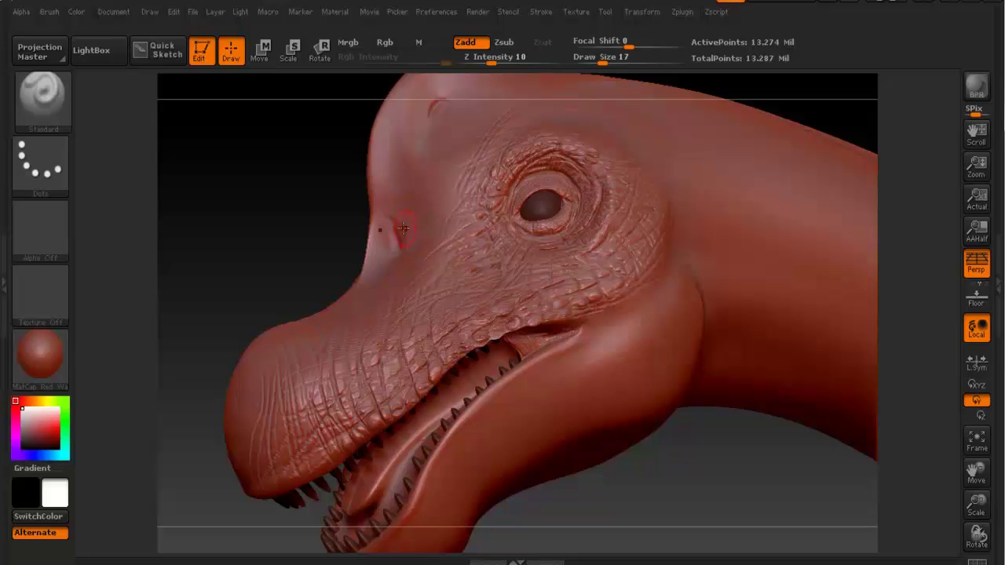
pyautogui.moveTo(390, 241); pyautogui.dragTo(440, 234, button='right')
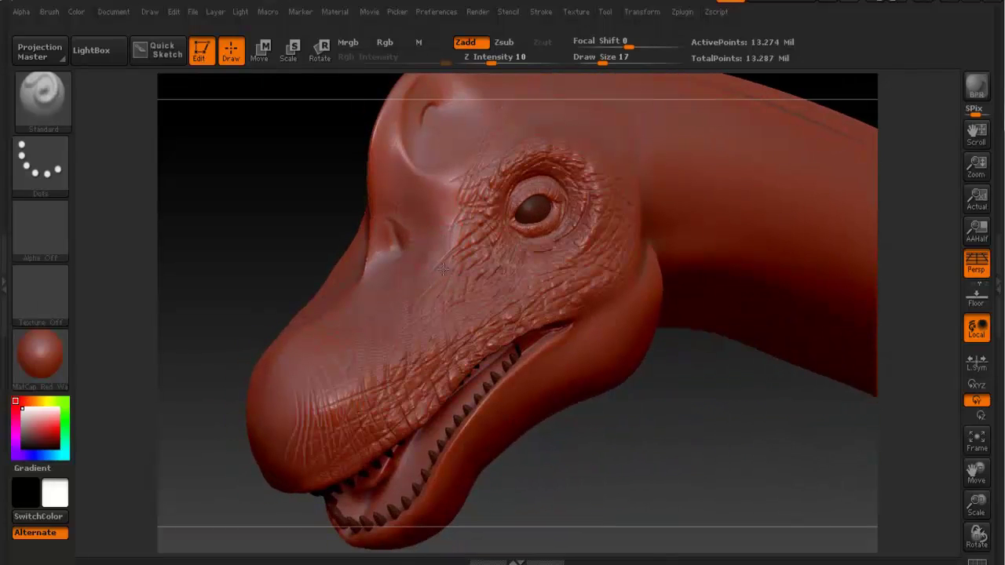
pyautogui.moveTo(433, 233); pyautogui.dragTo(449, 255, button='right')
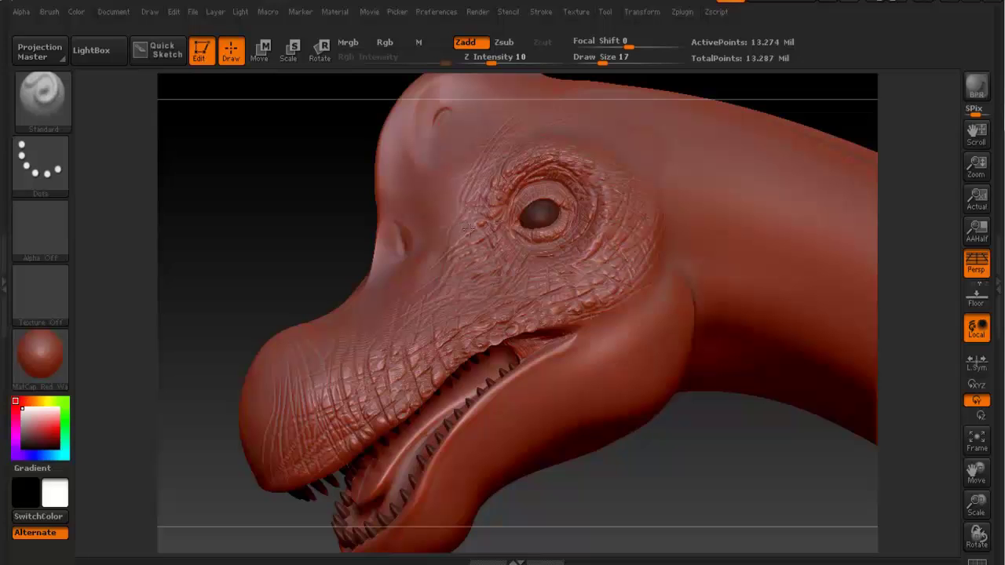
pyautogui.press('shift')
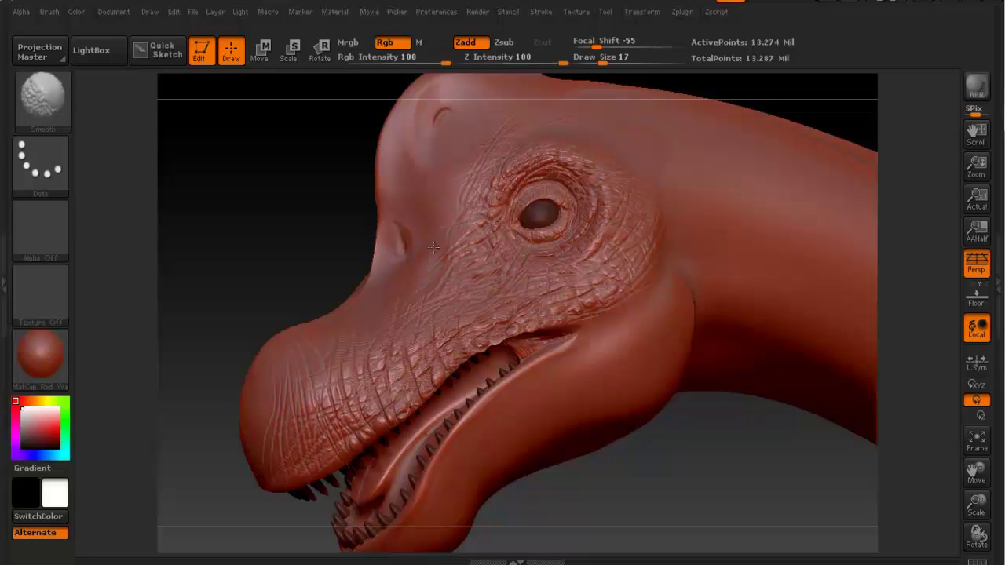
pyautogui.moveTo(442, 208)
pyautogui.mouseDown(button='right')
pyautogui.moveTo(486, 213)
pyautogui.moveTo(514, 192)
pyautogui.mouseUp(button='right')
pyautogui.keyDown('shift'); pyautogui.moveTo(484, 162); pyautogui.dragTo(475, 171); pyautogui.keyUp('shift')
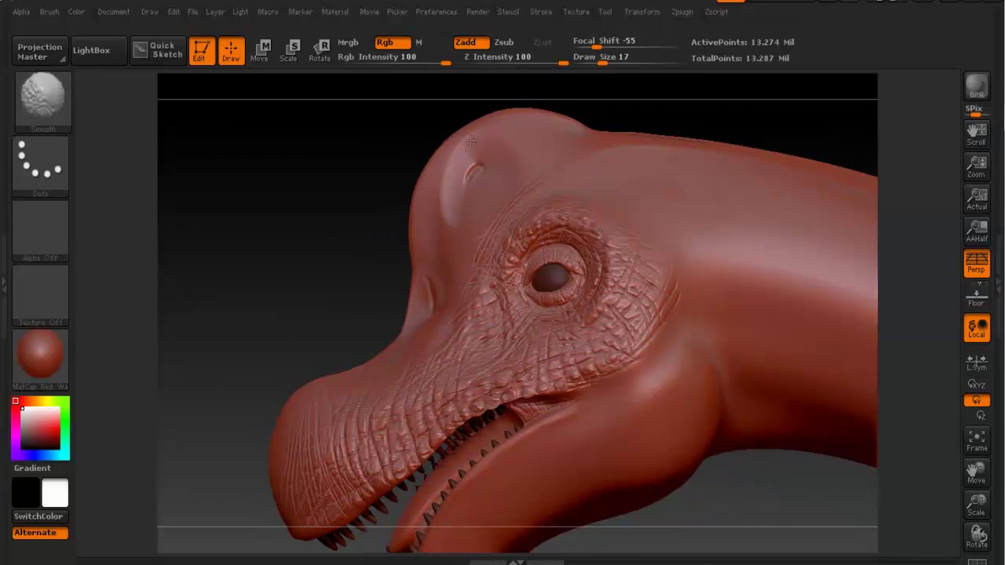
pyautogui.moveTo(694, 228)
pyautogui.keyDown('ctrl'); pyautogui.mouseDown(button='right')
pyautogui.moveTo(611, 224)
pyautogui.moveTo(545, 192)
pyautogui.mouseUp(button='right'); pyautogui.keyUp('ctrl')
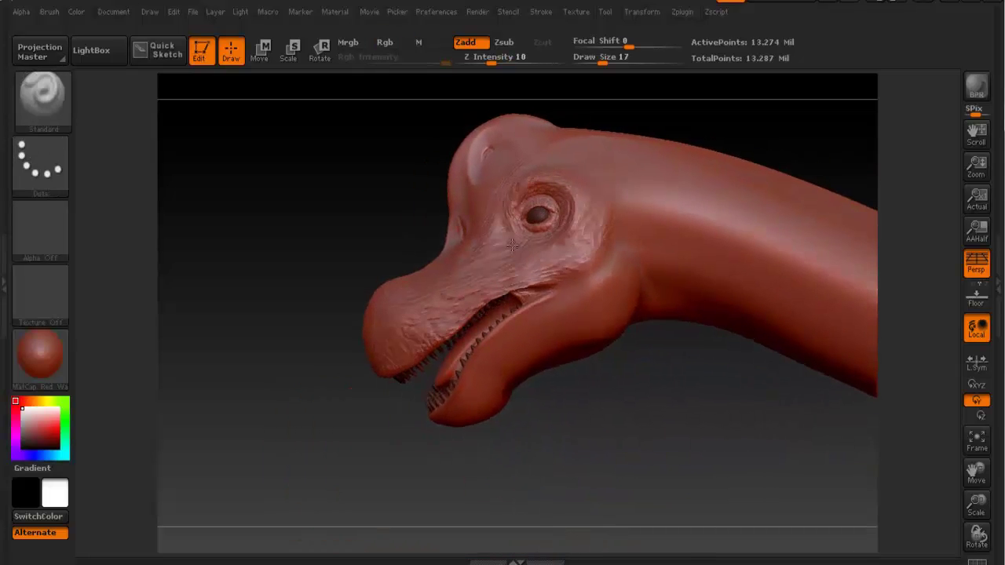
pyautogui.keyDown('ctrl'); pyautogui.moveTo(498, 254); pyautogui.dragTo(522, 276, button='right'); pyautogui.keyUp('ctrl')
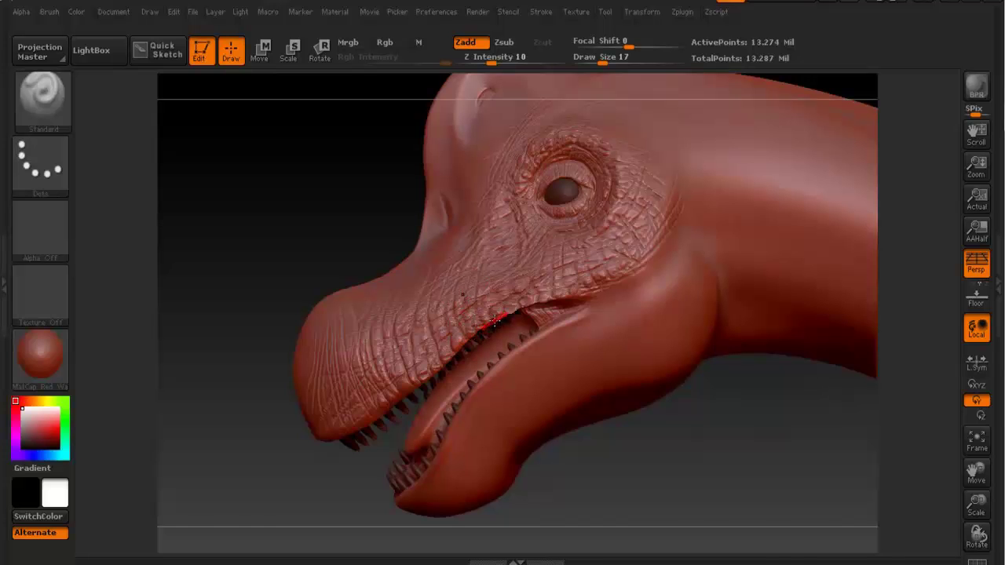
# Set the Slash3 brush to Z Intensity 25 and draw size 6, and carve fine creases across the snout and between eye and nostril
pyautogui.press('b')
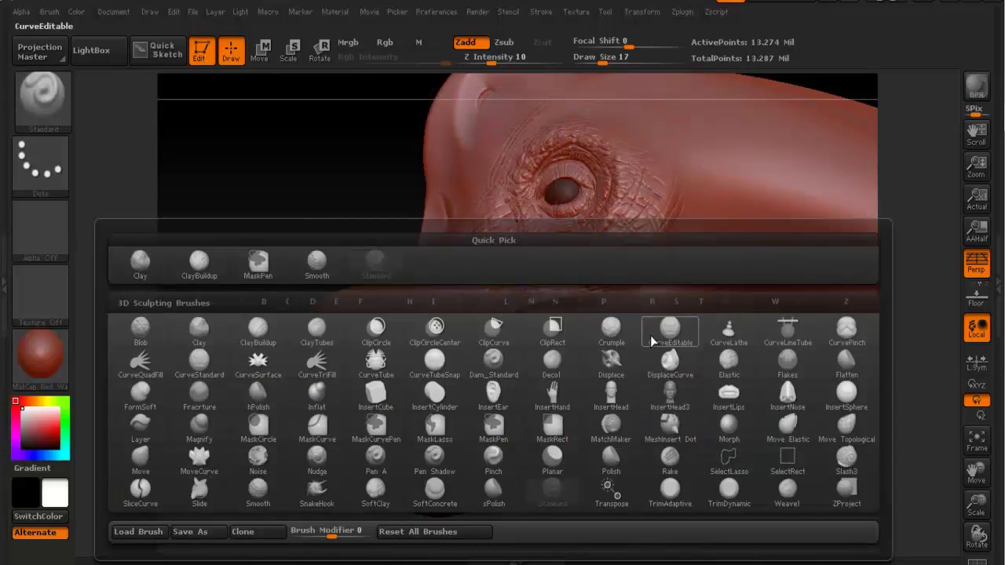
pyautogui.click(846, 461)
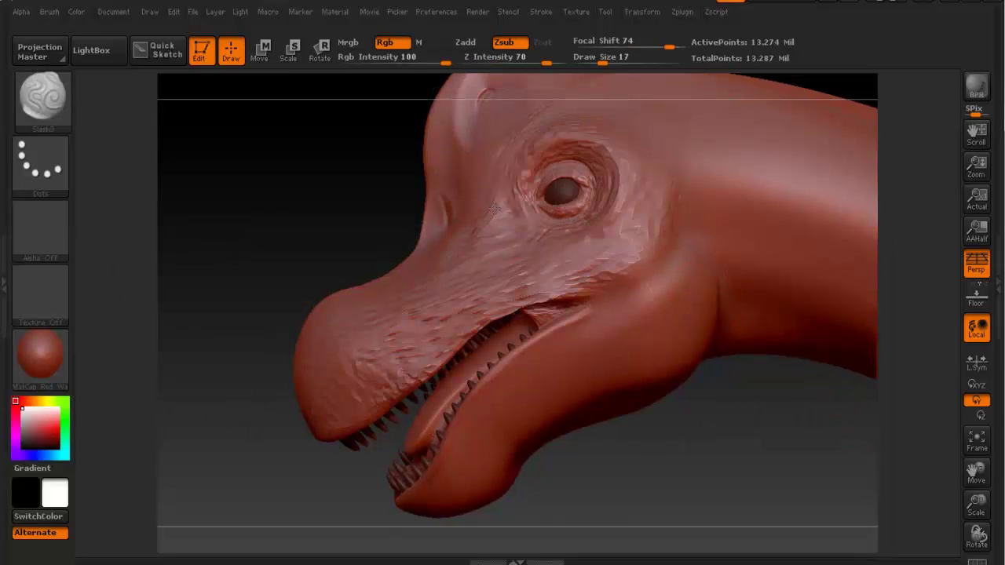
pyautogui.rightClick(493, 210)
pyautogui.moveTo(527, 258)
pyautogui.mouseDown()
pyautogui.moveTo(547, 261)
pyautogui.moveTo(522, 260)
pyautogui.mouseUp()
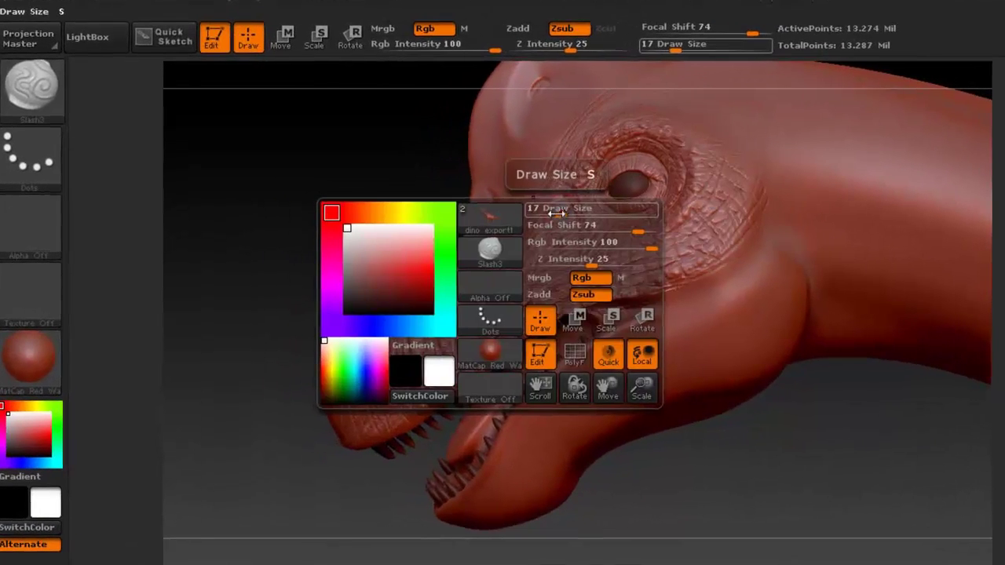
pyautogui.moveTo(556, 215); pyautogui.dragTo(548, 215)
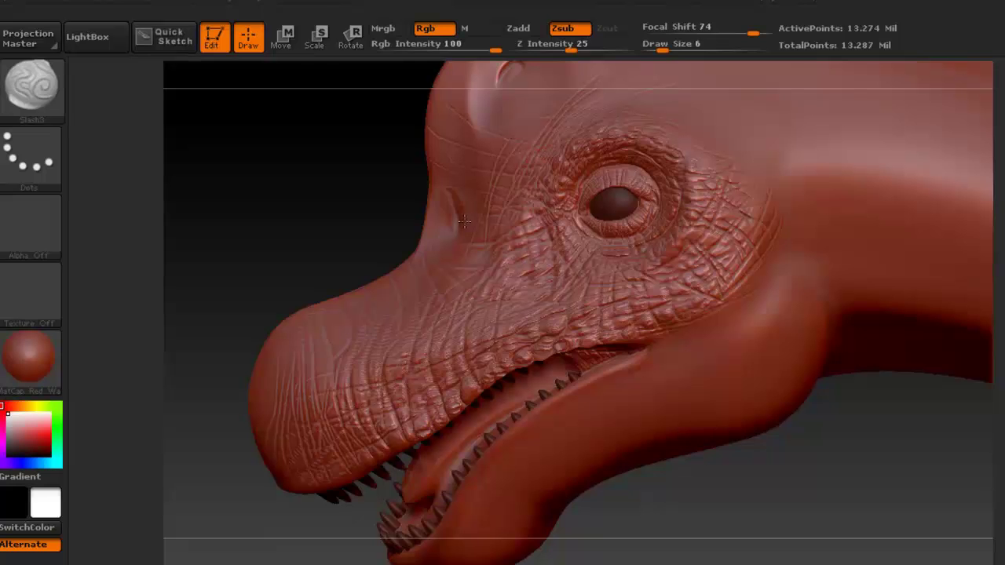
pyautogui.moveTo(409, 268); pyautogui.dragTo(471, 241)
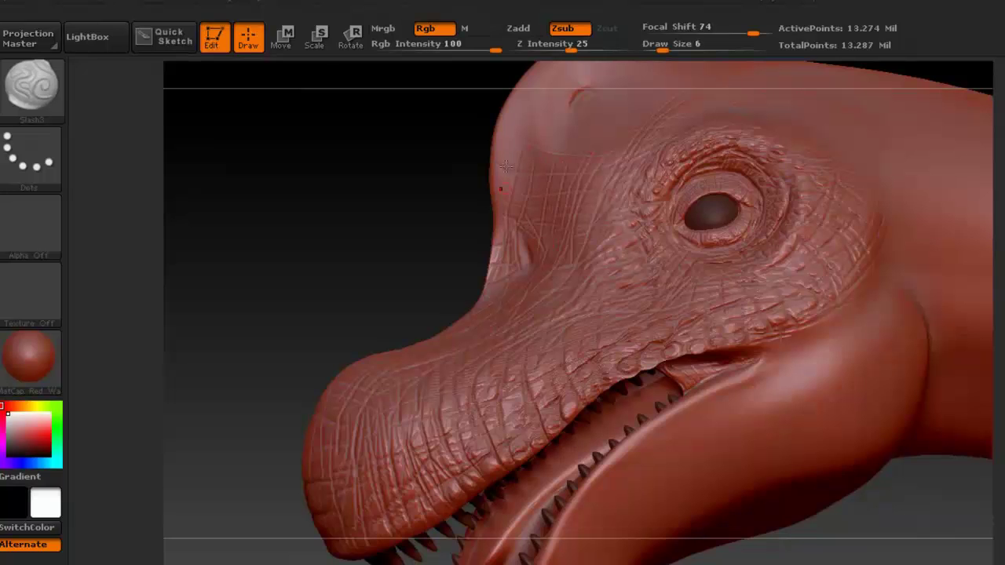
# Carve a row of creases down the rear of the lower jaw, behind the corner of the mouth
pyautogui.moveTo(528, 153); pyautogui.dragTo(519, 326, button='right')
pyautogui.moveTo(559, 232); pyautogui.dragTo(597, 236, button='right')
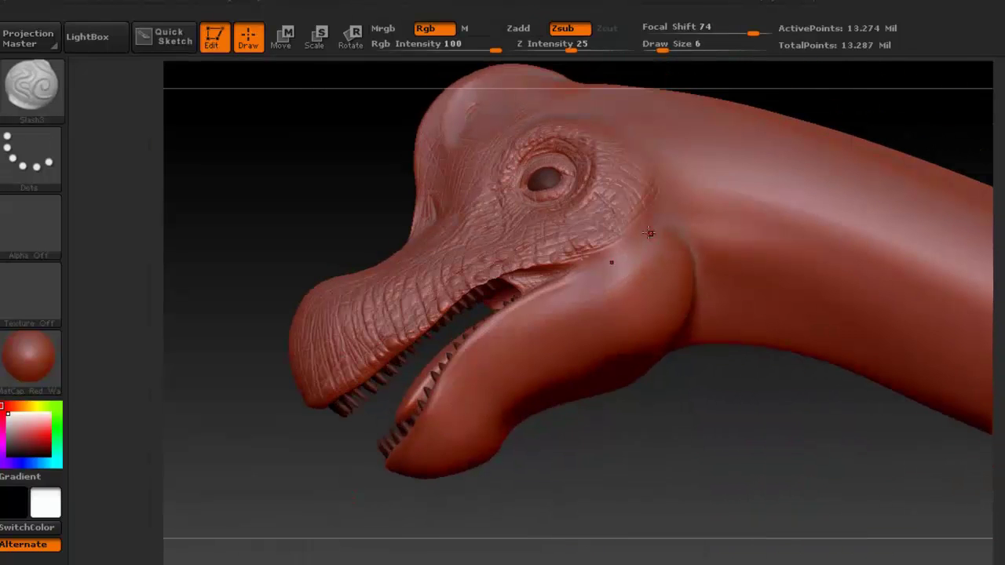
pyautogui.moveTo(649, 233); pyautogui.dragTo(657, 324)
pyautogui.moveTo(631, 248); pyautogui.dragTo(636, 320)
pyautogui.moveTo(611, 255); pyautogui.dragTo(618, 331)
pyautogui.moveTo(591, 261); pyautogui.dragTo(593, 338)
pyautogui.moveTo(570, 281); pyautogui.dragTo(578, 349)
# Carve crossing diagonal creases along the whole lower jaw to its tip, forming a criss-cross skin pattern
pyautogui.moveTo(491, 414); pyautogui.dragTo(503, 321, button='right')
pyautogui.moveTo(480, 434); pyautogui.dragTo(588, 222, button='right')
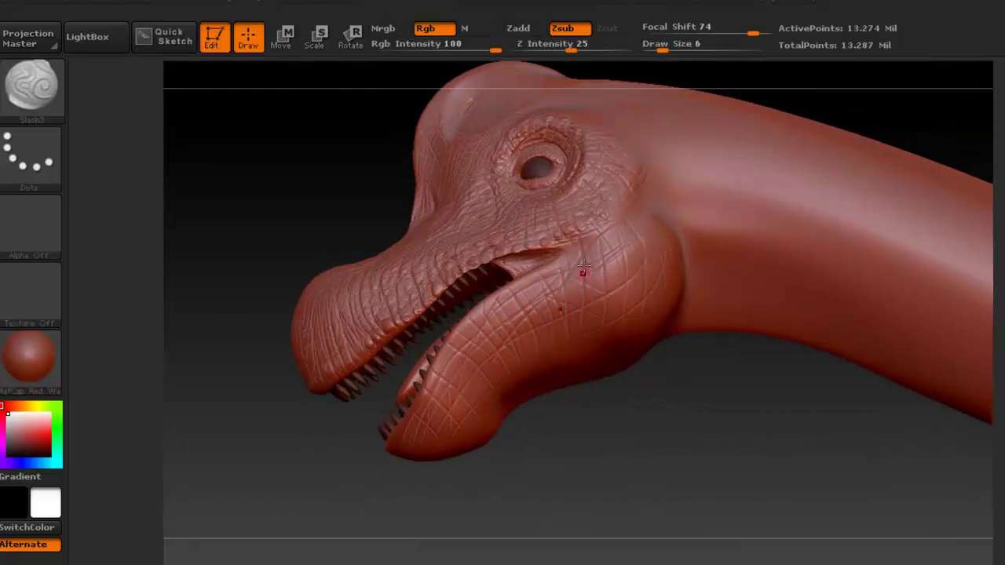
pyautogui.moveTo(567, 273); pyautogui.dragTo(594, 356, button='right')
pyautogui.moveTo(481, 448); pyautogui.dragTo(513, 377, button='right')
pyautogui.moveTo(503, 342); pyautogui.dragTo(514, 287, button='right')
pyautogui.moveTo(470, 390); pyautogui.dragTo(625, 361, button='right')
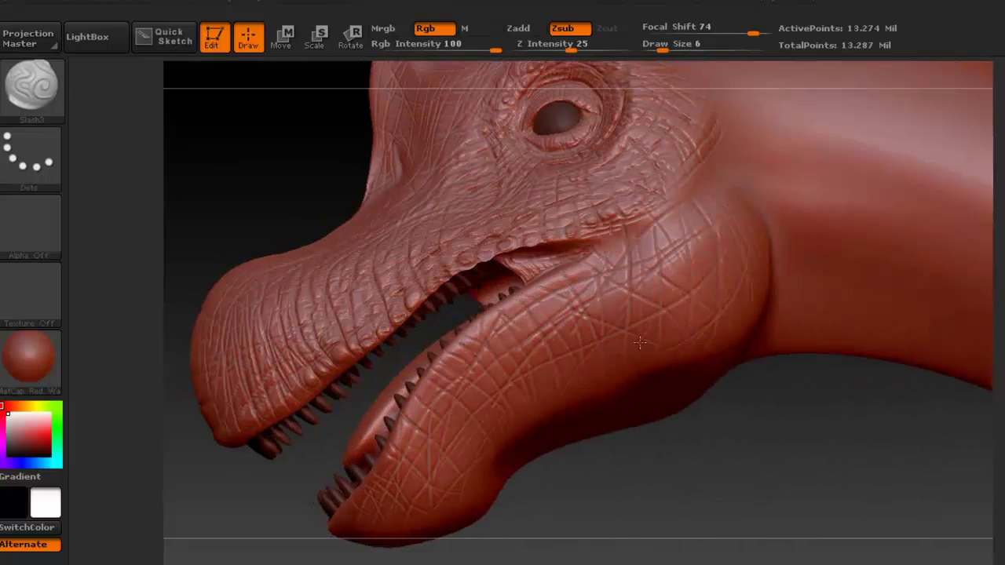
pyautogui.moveTo(642, 256); pyautogui.dragTo(542, 349, button='right')
pyautogui.moveTo(435, 424); pyautogui.dragTo(428, 314, button='right')
# Carve fine creases around the opening on the head crest and over the skull above the eye
pyautogui.keyDown('alt'); pyautogui.moveTo(348, 211); pyautogui.dragTo(576, 193, button='right'); pyautogui.keyUp('alt')
pyautogui.moveTo(627, 146); pyautogui.dragTo(617, 162, button='right')
pyautogui.moveTo(617, 162); pyautogui.dragTo(688, 204)
pyautogui.moveTo(688, 204); pyautogui.dragTo(544, 180, button='right')
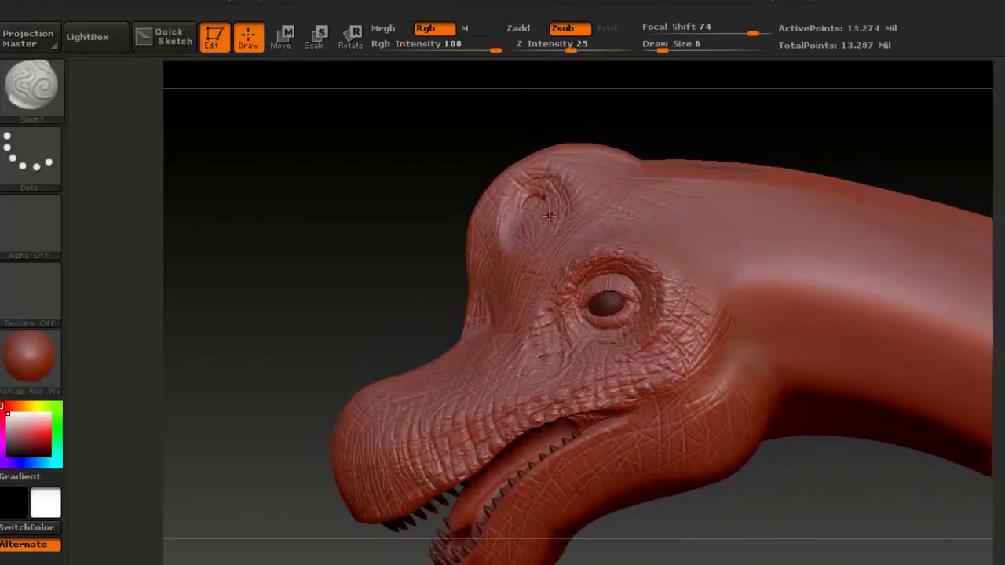
# Switch to the Dam_Standard brush at Z Intensity 29 and draw size 9, and deepen creases on the crest and lower jaw
pyautogui.press('b')
pyautogui.press('d')
pyautogui.press('s')
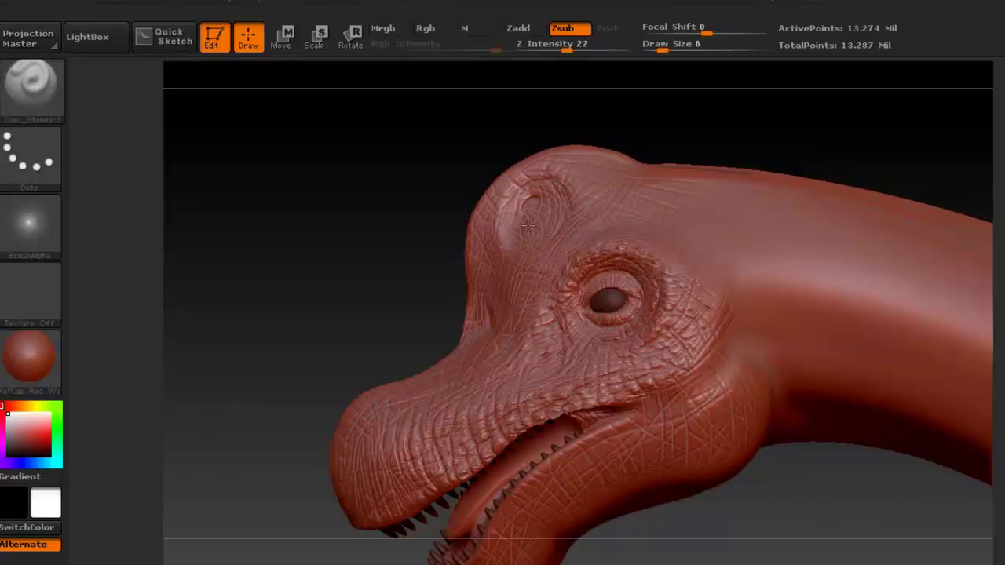
pyautogui.moveTo(567, 49); pyautogui.dragTo(575, 49)
pyautogui.moveTo(526, 249); pyautogui.dragTo(594, 445, button='right')
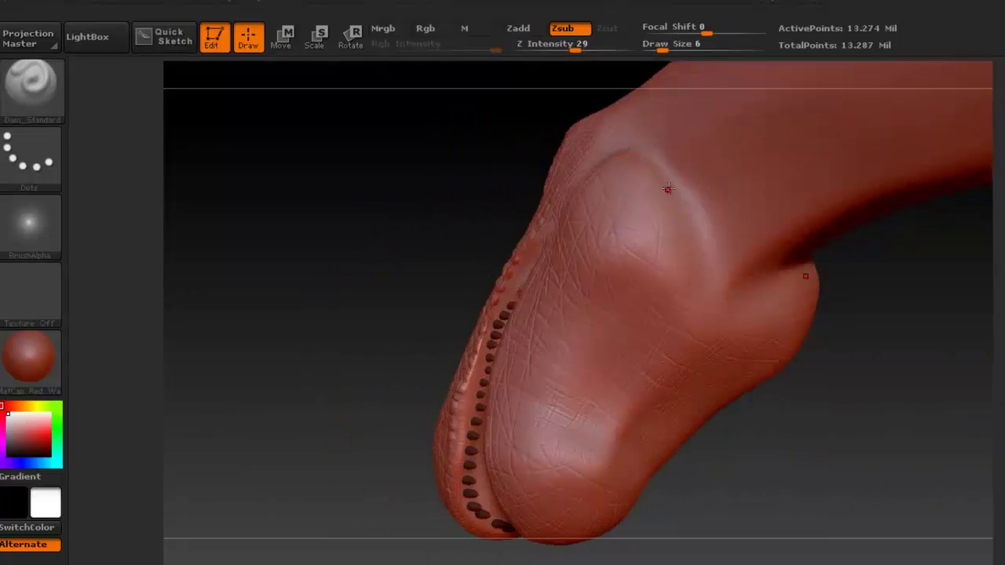
pyautogui.moveTo(698, 276); pyautogui.dragTo(596, 235, button='right')
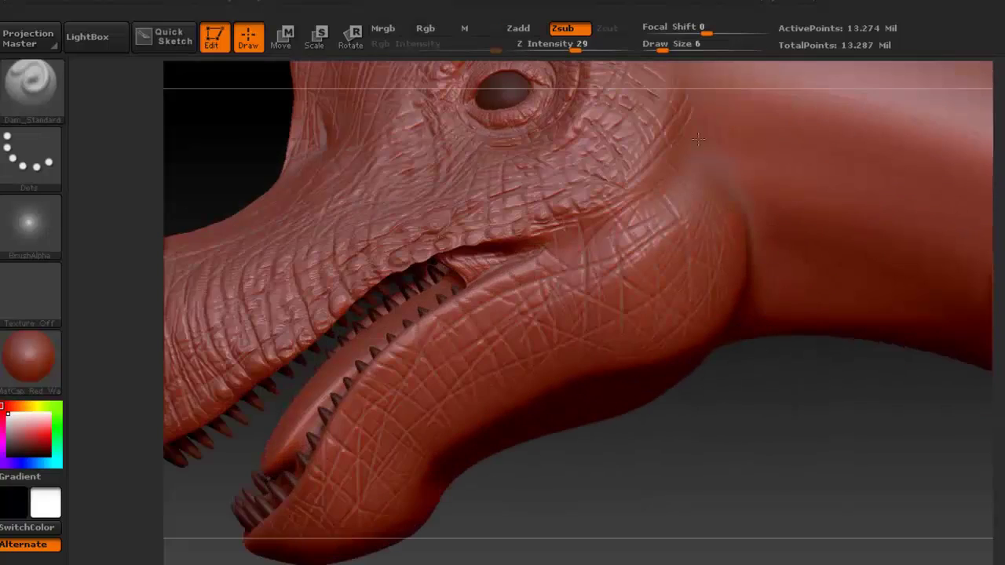
pyautogui.keyDown('alt'); pyautogui.moveTo(597, 197); pyautogui.dragTo(567, 137, button='right'); pyautogui.keyUp('alt')
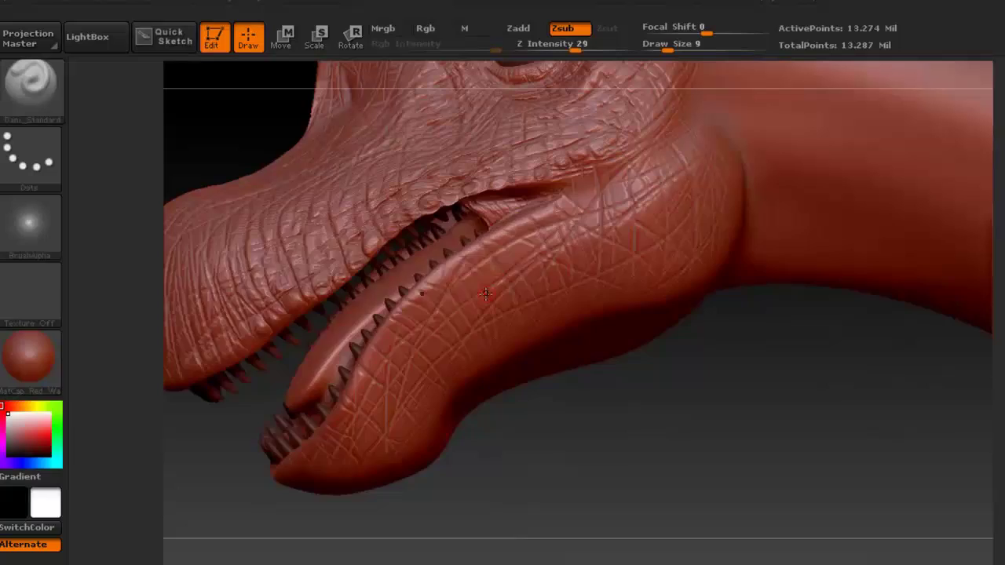
# Switch to the Blob brush at Z Intensity 10, adjust its draw size and raise bumps between the lower jaw creases
pyautogui.press('b')
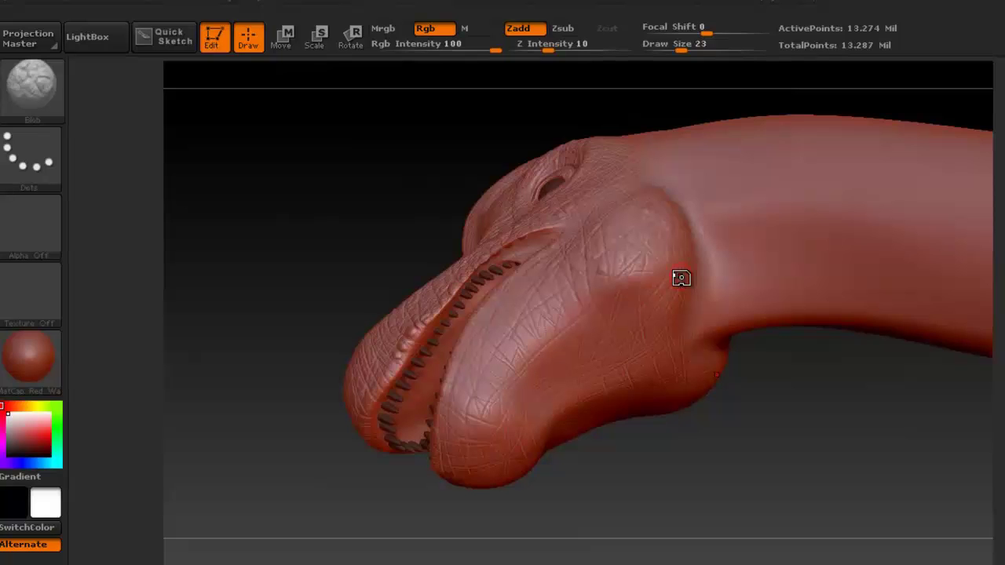
pyautogui.press('space')
pyautogui.moveTo(642, 222); pyautogui.dragTo(652, 222)
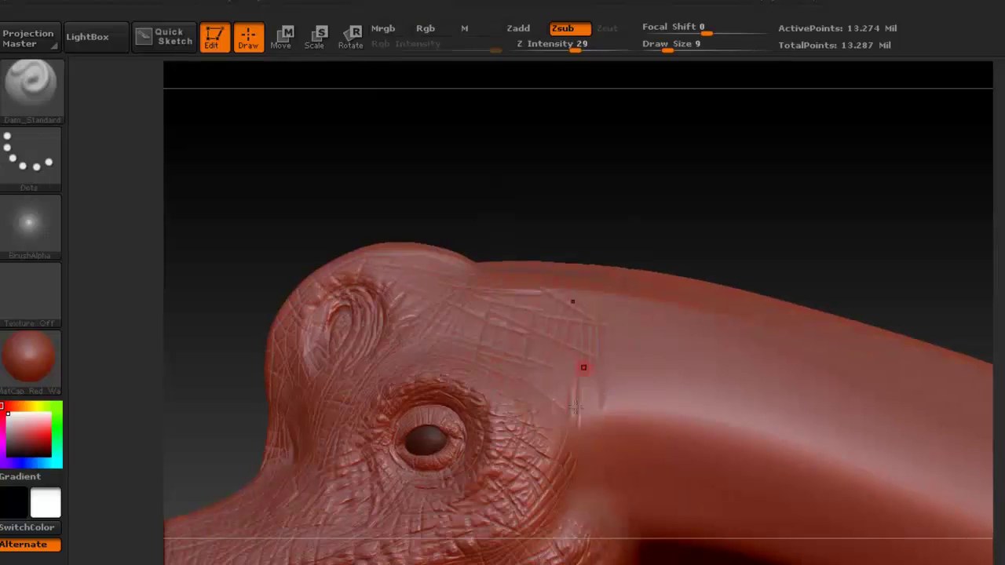
# Cut crossing creases with Dam_Standard behind the eye, where the skull meets the neck
pyautogui.moveTo(576, 407); pyautogui.dragTo(587, 464)
pyautogui.moveTo(551, 378); pyautogui.dragTo(639, 405)
pyautogui.moveTo(577, 408); pyautogui.dragTo(622, 426)
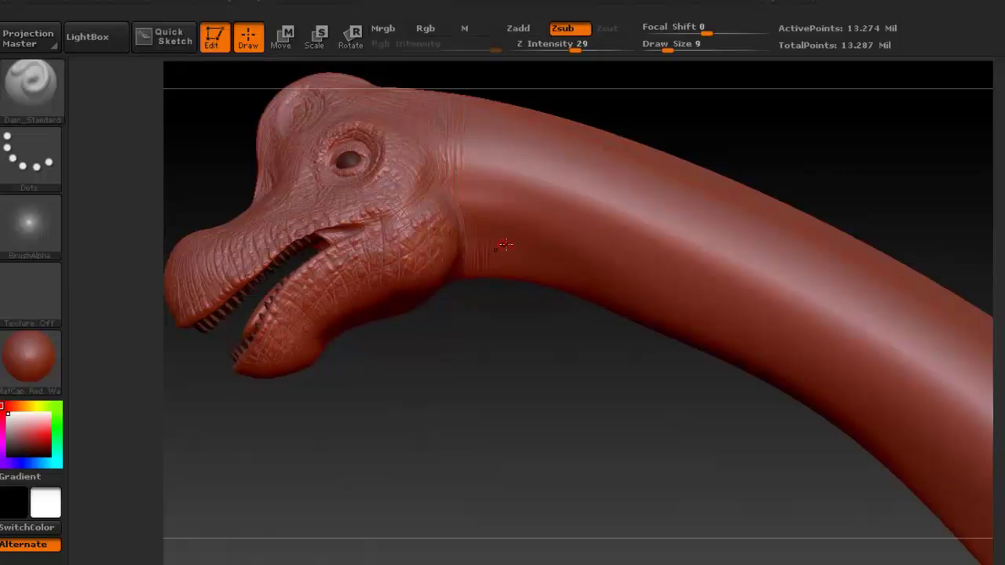
# Switch to the Standard brush at draw size 20 and raise soft skin folds around the upper neck behind the head
pyautogui.press('b')
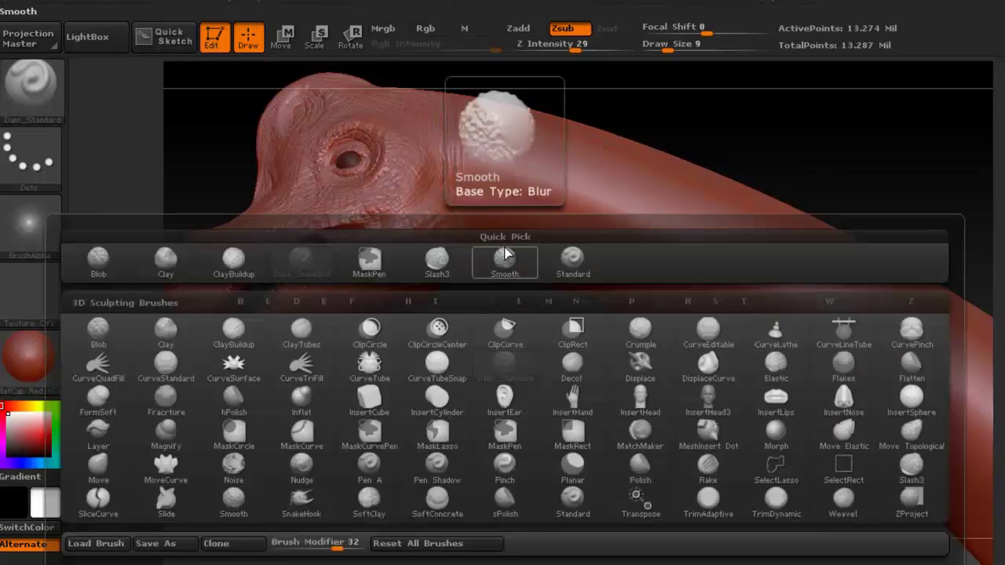
pyautogui.click(578, 258)
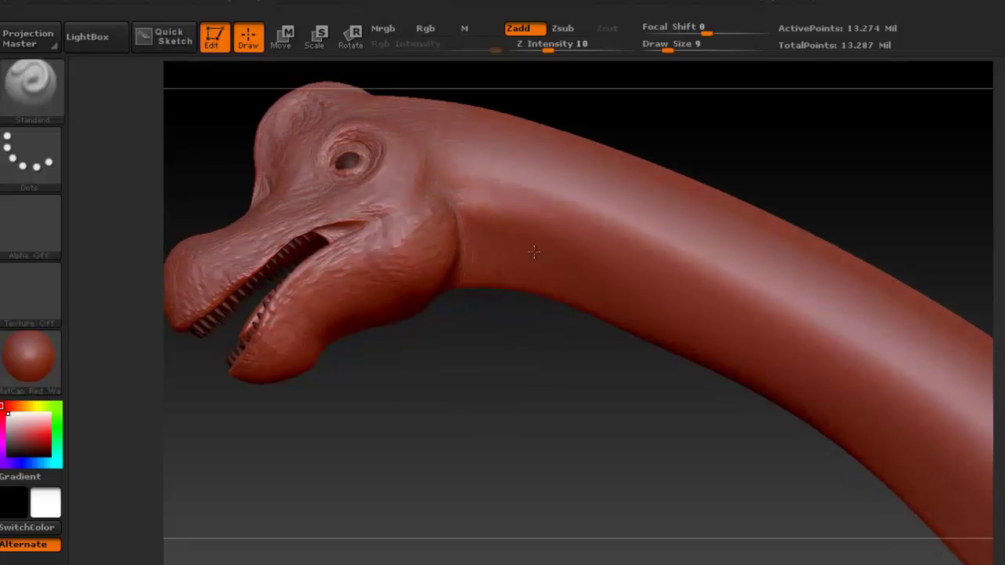
pyautogui.press('space')
pyautogui.moveTo(550, 214); pyautogui.dragTo(554, 215)
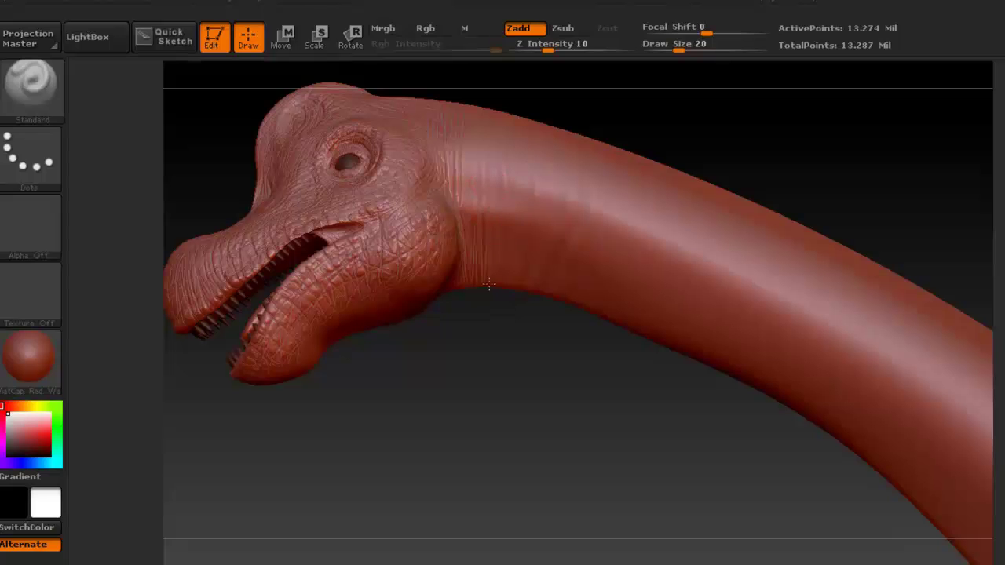
pyautogui.keyDown('alt'); pyautogui.moveTo(503, 440); pyautogui.dragTo(522, 369); pyautogui.keyUp('alt')
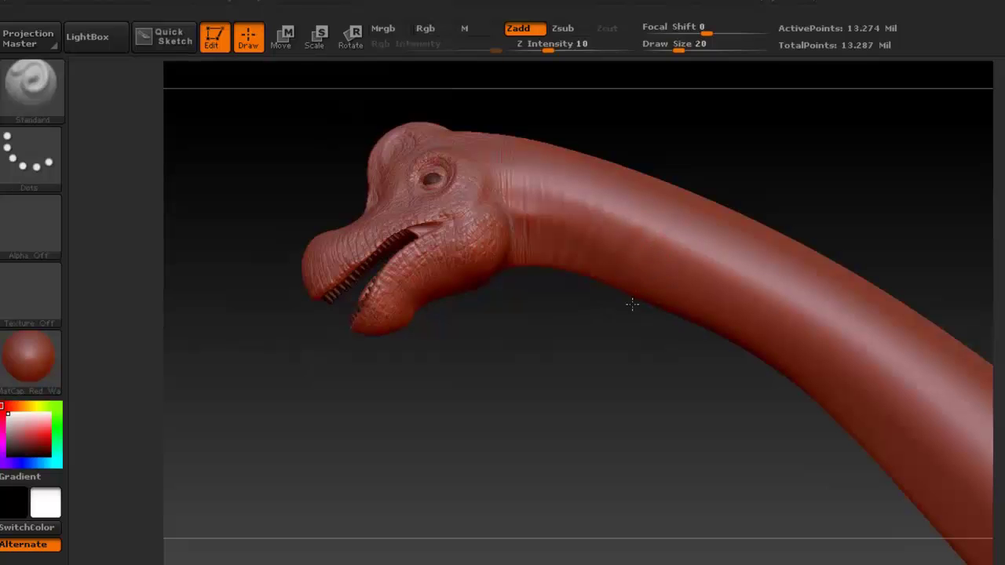
# Raise a series of parallel skin folds across the throat side of the upper neck
pyautogui.moveTo(614, 402); pyautogui.dragTo(631, 338)
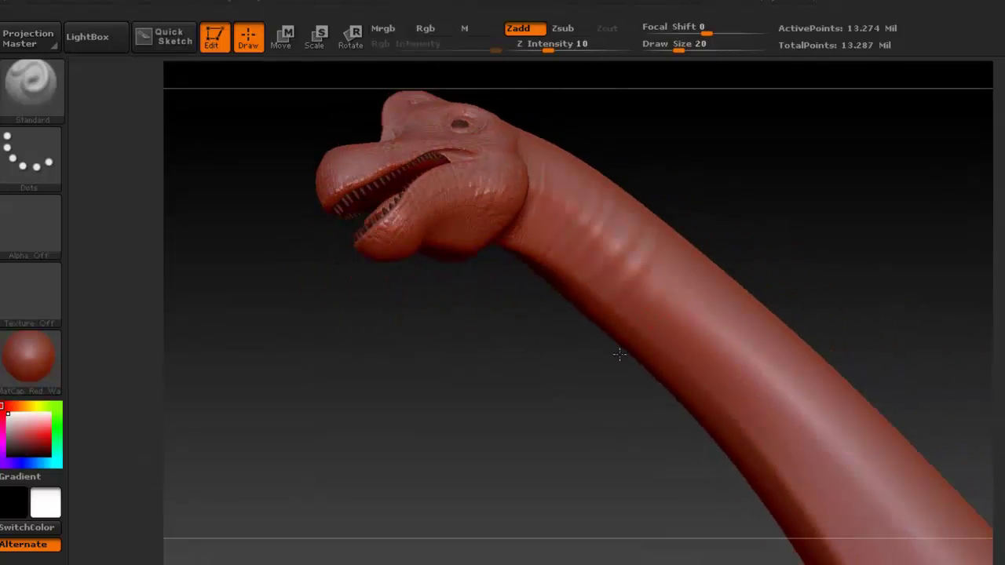
pyautogui.moveTo(703, 240)
pyautogui.keyDown('alt'); pyautogui.mouseDown()
pyautogui.moveTo(648, 217)
pyautogui.moveTo(654, 332)
pyautogui.moveTo(555, 260)
pyautogui.moveTo(607, 225)
pyautogui.moveTo(609, 308)
pyautogui.moveTo(597, 321)
pyautogui.moveTo(600, 314)
pyautogui.mouseUp(); pyautogui.keyUp('alt')
pyautogui.moveTo(632, 216)
pyautogui.keyDown('alt'); pyautogui.mouseDown()
pyautogui.moveTo(620, 180)
pyautogui.moveTo(596, 235)
pyautogui.moveTo(612, 314)
pyautogui.mouseUp(); pyautogui.keyUp('alt')
pyautogui.moveTo(542, 294); pyautogui.dragTo(582, 270)
pyautogui.moveTo(552, 323); pyautogui.dragTo(602, 301)
pyautogui.moveTo(559, 346); pyautogui.dragTo(623, 327)
pyautogui.moveTo(568, 372); pyautogui.dragTo(637, 353)
# Continue the evenly spaced cross folds down the underside of the neck's middle section
pyautogui.keyDown('alt'); pyautogui.moveTo(518, 351); pyautogui.dragTo(430, 252); pyautogui.keyUp('alt')
pyautogui.moveTo(494, 276); pyautogui.dragTo(556, 259)
pyautogui.moveTo(504, 306); pyautogui.dragTo(571, 290)
pyautogui.moveTo(521, 350); pyautogui.dragTo(592, 333)
pyautogui.moveTo(530, 374); pyautogui.dragTo(589, 355)
pyautogui.moveTo(539, 418); pyautogui.dragTo(609, 397)
# Extend the cross folds over the front of the lower neck and down the chest between the forelegs
pyautogui.keyDown('alt'); pyautogui.moveTo(575, 315); pyautogui.dragTo(574, 244, button='right'); pyautogui.keyUp('alt')
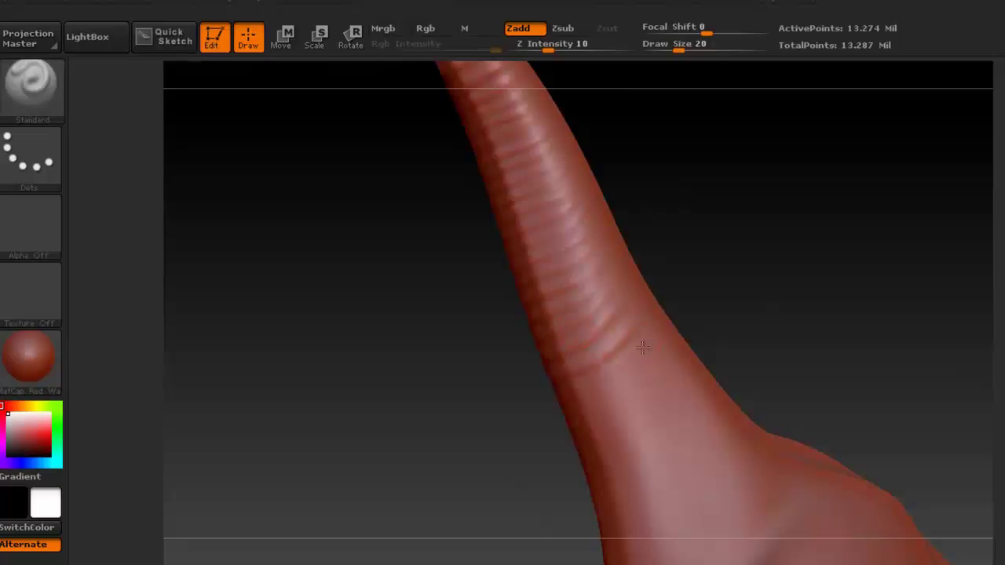
pyautogui.moveTo(641, 346); pyautogui.dragTo(632, 295, button='right')
pyautogui.moveTo(651, 359)
pyautogui.mouseDown(button='right')
pyautogui.moveTo(680, 234)
pyautogui.moveTo(572, 193)
pyautogui.mouseUp(button='right')
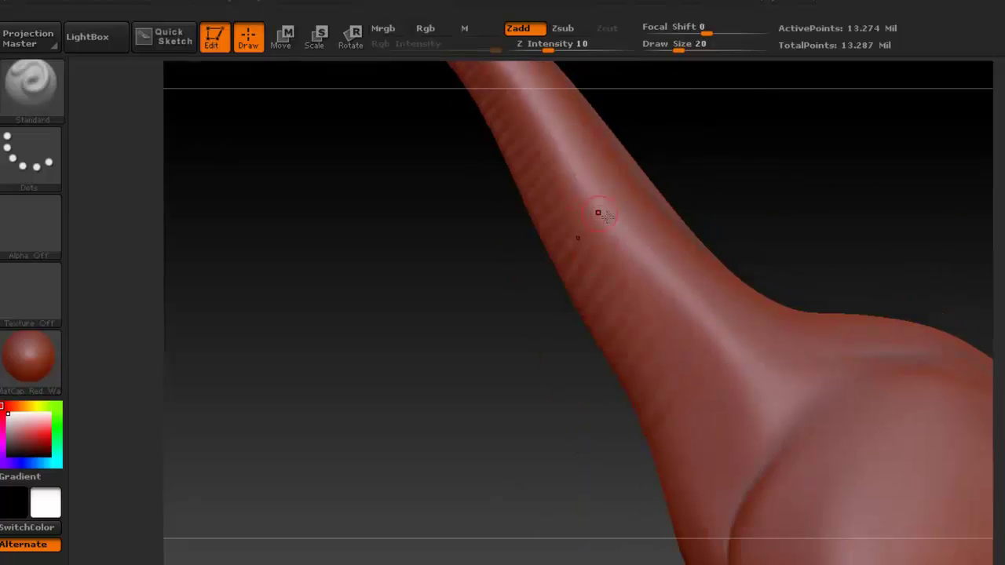
pyautogui.moveTo(715, 236)
pyautogui.mouseDown(button='right')
pyautogui.moveTo(684, 317)
pyautogui.moveTo(656, 266)
pyautogui.mouseUp(button='right')
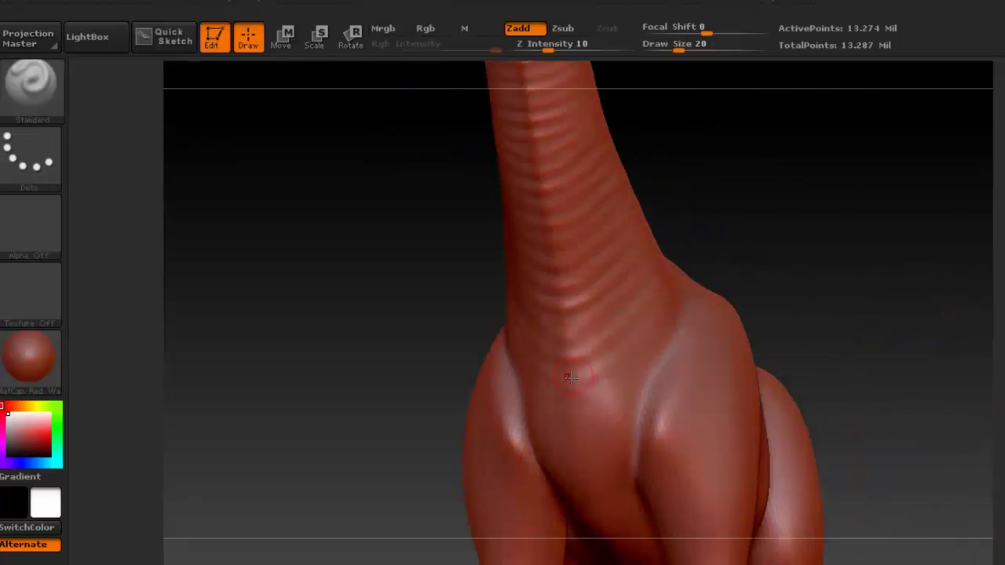
pyautogui.moveTo(601, 414)
pyautogui.mouseDown(button='right')
pyautogui.moveTo(602, 298)
pyautogui.moveTo(634, 313)
pyautogui.moveTo(659, 258)
pyautogui.mouseUp(button='right')
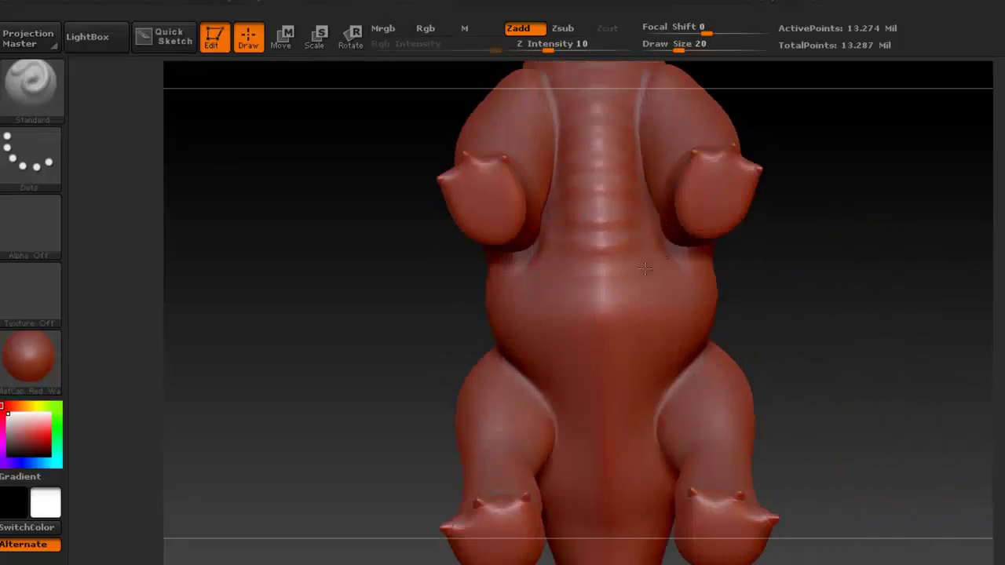
# Continue the evenly spaced cross folds along the belly's underside as far as the area between the hind legs
pyautogui.moveTo(684, 338); pyautogui.dragTo(608, 276, button='right')
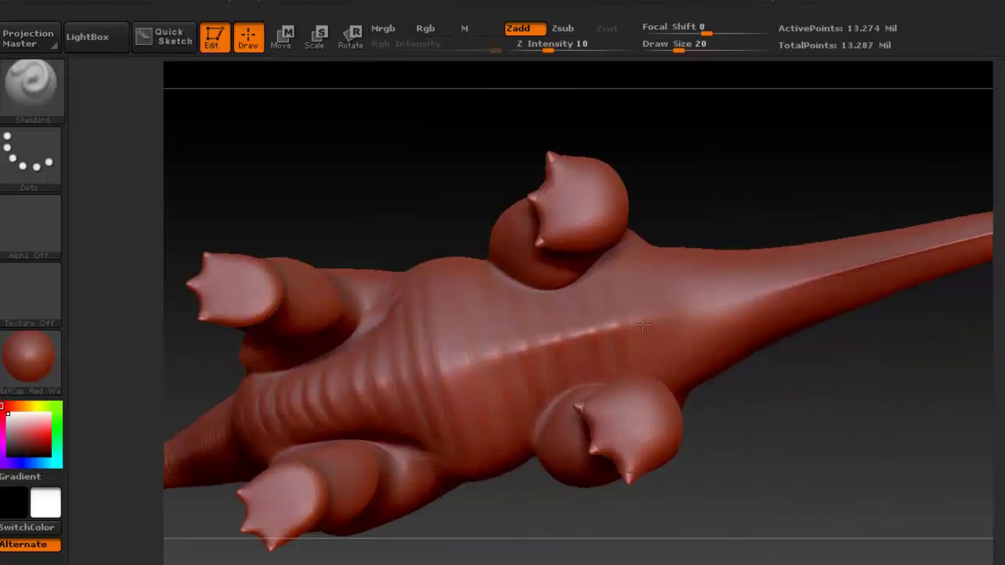
pyautogui.moveTo(731, 351); pyautogui.dragTo(730, 377, button='right')
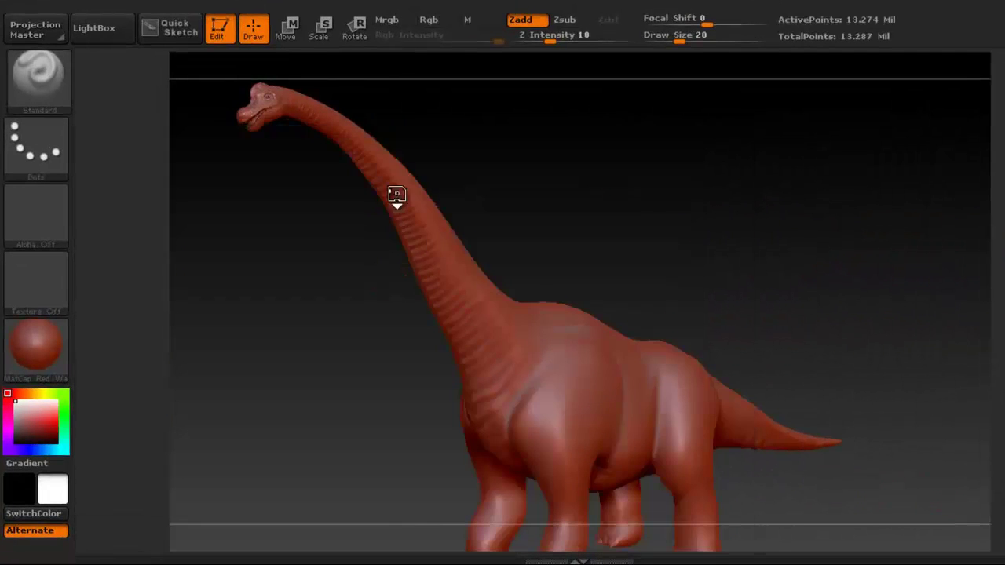
# Switch to the Slash3 brush at draw size 9 and cut fine creases across the upper neck just behind the head
pyautogui.moveTo(418, 137)
pyautogui.keyDown('ctrl'); pyautogui.mouseDown(button='right')
pyautogui.moveTo(430, 159)
pyautogui.moveTo(421, 194)
pyautogui.moveTo(439, 220)
pyautogui.mouseUp(button='right'); pyautogui.keyUp('ctrl')
pyautogui.keyDown('alt'); pyautogui.moveTo(700, 266); pyautogui.dragTo(430, 182, button='right'); pyautogui.keyUp('alt')
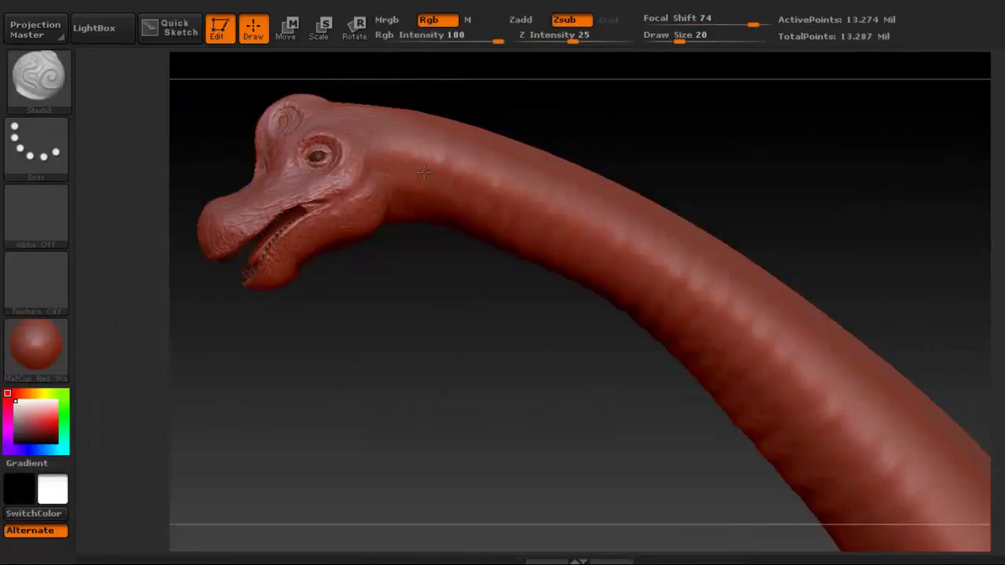
pyautogui.press('space')
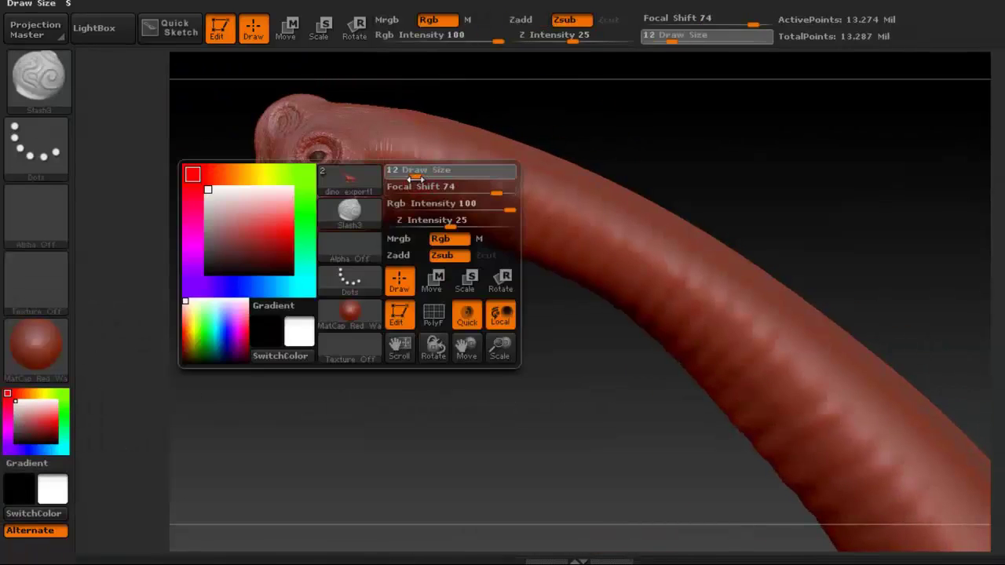
pyautogui.press('ctrl')
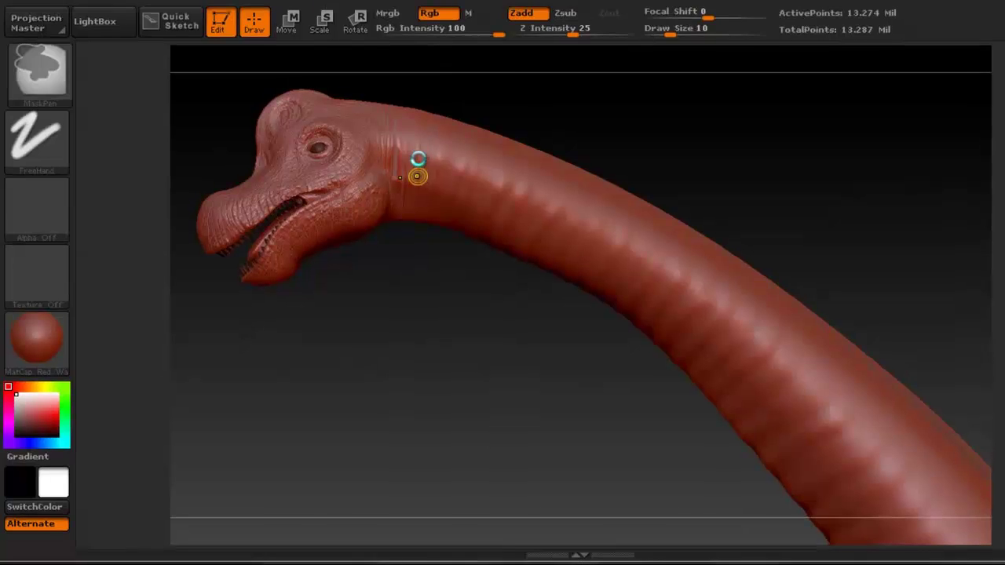
pyautogui.press('space')
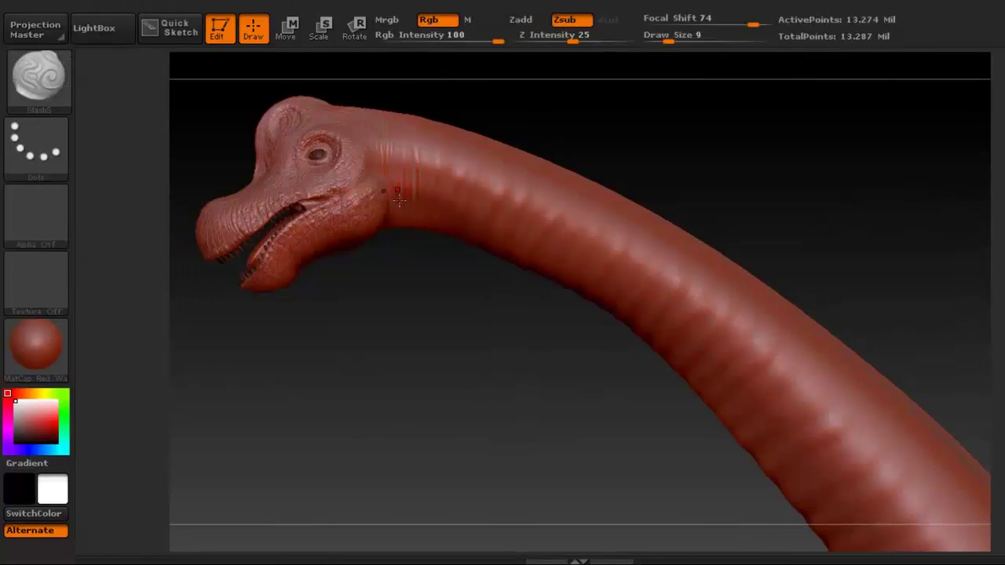
pyautogui.moveTo(398, 200); pyautogui.dragTo(454, 166, button='right')
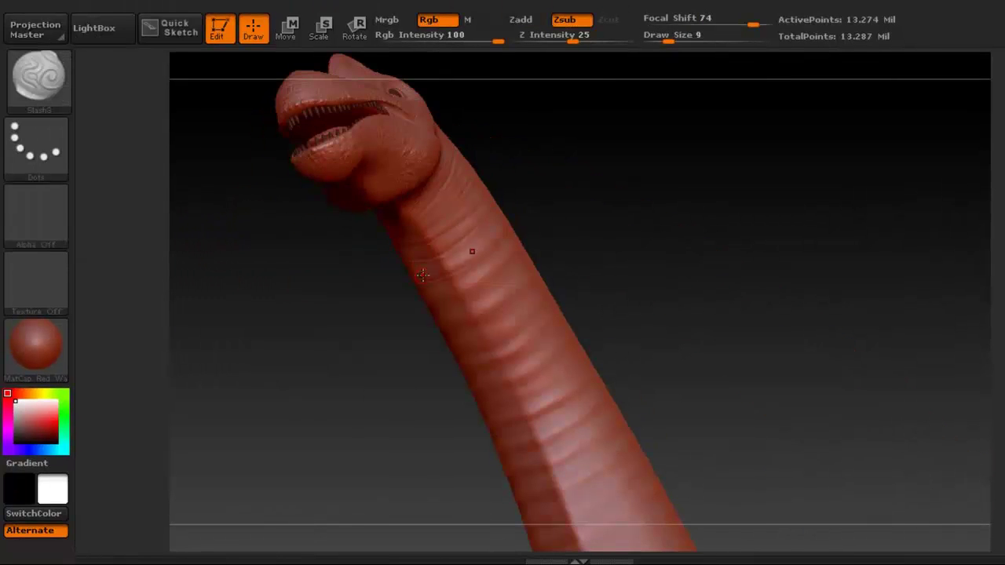
# Carve thin creases between the raised folds down the throat side of the neck's middle section
pyautogui.moveTo(534, 247); pyautogui.dragTo(390, 188, button='right')
pyautogui.moveTo(531, 199); pyautogui.dragTo(596, 295, button='right')
pyautogui.moveTo(598, 367)
pyautogui.mouseDown(button='right')
pyautogui.moveTo(620, 227)
pyautogui.moveTo(497, 253)
pyautogui.moveTo(421, 306)
pyautogui.moveTo(468, 406)
pyautogui.moveTo(646, 226)
pyautogui.mouseUp(button='right')
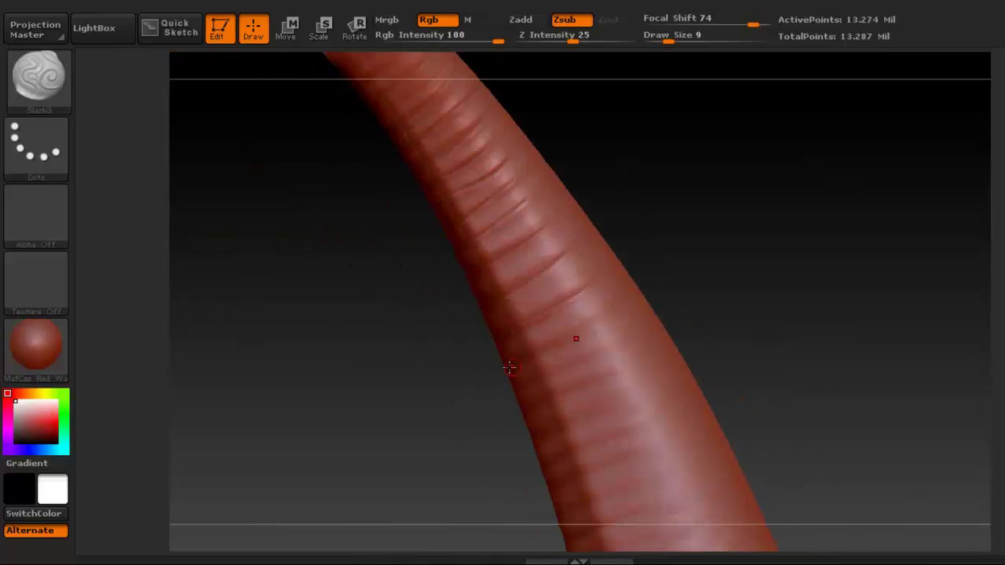
pyautogui.press('ctrl')
pyautogui.keyDown('ctrl'); pyautogui.moveTo(658, 319); pyautogui.dragTo(606, 305, button='right'); pyautogui.keyUp('ctrl')
pyautogui.keyDown('alt'); pyautogui.moveTo(698, 338); pyautogui.dragTo(652, 265, button='right'); pyautogui.keyUp('alt')
pyautogui.hotkey('ctrl', 'z')
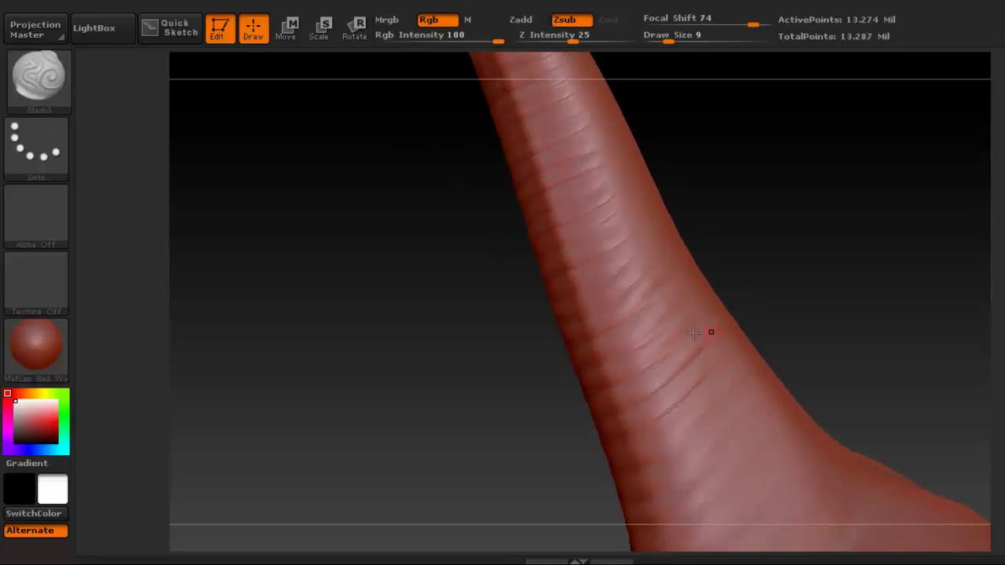
# Cut slanted creases between the folds on the lower neck above the chest
pyautogui.moveTo(658, 418); pyautogui.dragTo(699, 383)
pyautogui.keyDown('alt'); pyautogui.moveTo(694, 393); pyautogui.dragTo(676, 284, button='right'); pyautogui.keyUp('alt')
pyautogui.moveTo(612, 393)
pyautogui.mouseDown(button='right')
pyautogui.moveTo(700, 422)
pyautogui.moveTo(635, 248)
pyautogui.mouseUp(button='right')
pyautogui.keyDown('ctrl'); pyautogui.moveTo(602, 299); pyautogui.dragTo(620, 118, button='right'); pyautogui.keyUp('ctrl')
pyautogui.keyDown('alt'); pyautogui.moveTo(506, 118); pyautogui.dragTo(455, 192, button='right'); pyautogui.keyUp('alt')
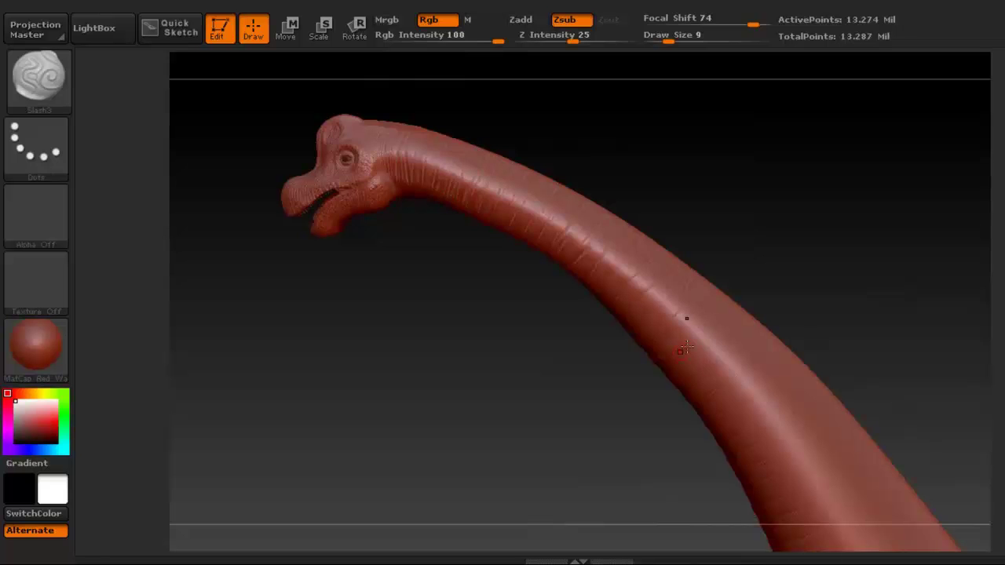
# Extend short slanted creases along the side of the neck from its middle section to its base
pyautogui.keyDown('alt'); pyautogui.moveTo(792, 341); pyautogui.dragTo(756, 274, button='right'); pyautogui.keyUp('alt')
pyautogui.keyDown('alt'); pyautogui.moveTo(813, 314); pyautogui.dragTo(754, 243, button='right'); pyautogui.keyUp('alt')
pyautogui.keyDown('alt'); pyautogui.moveTo(786, 304); pyautogui.dragTo(636, 236, button='right'); pyautogui.keyUp('alt')
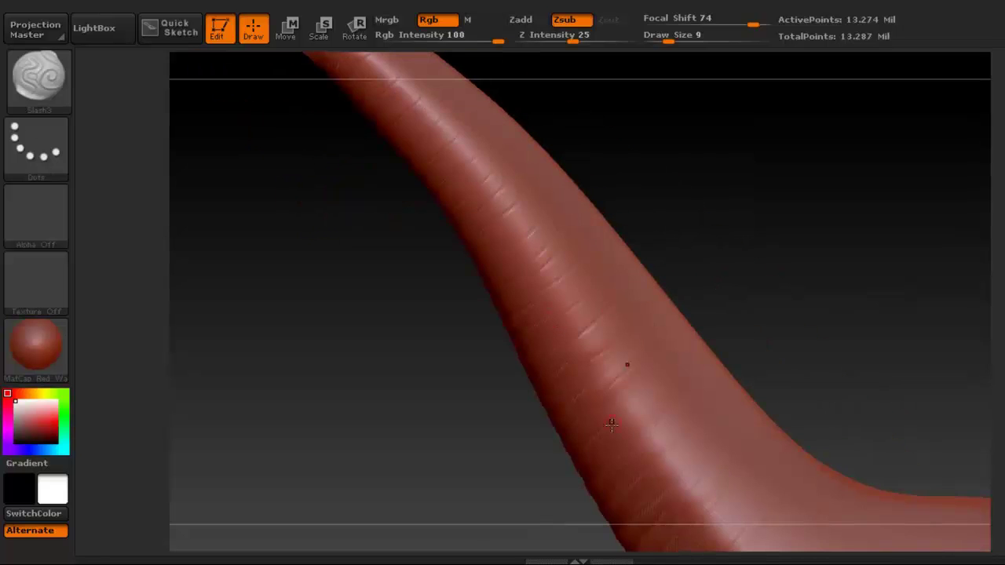
pyautogui.moveTo(700, 262); pyautogui.dragTo(607, 217, button='right')
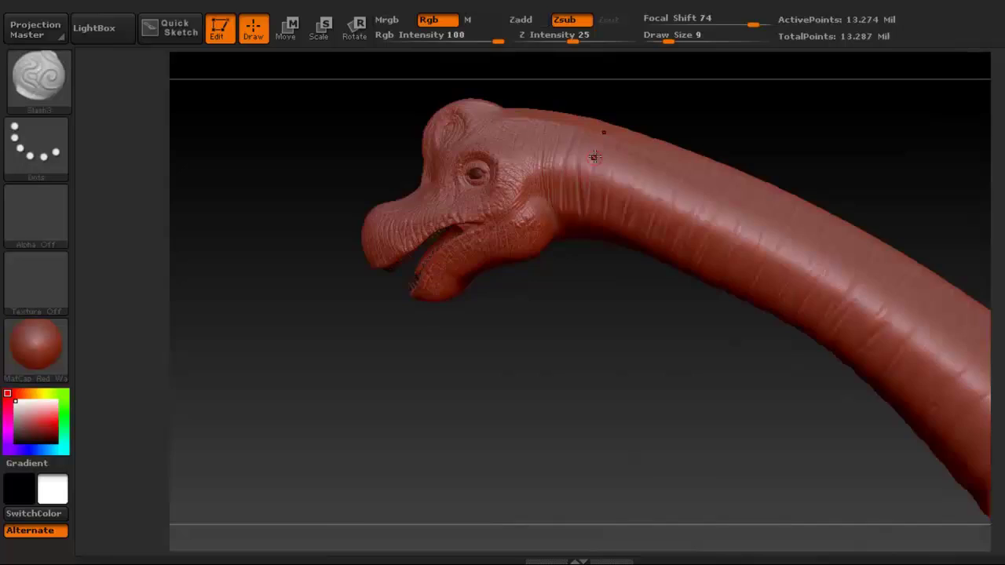
# Switch to the ClayBuildup brush at draw size 16 and build up skin between the creases on the upper neck
pyautogui.press('b')
pyautogui.click(349, 213)
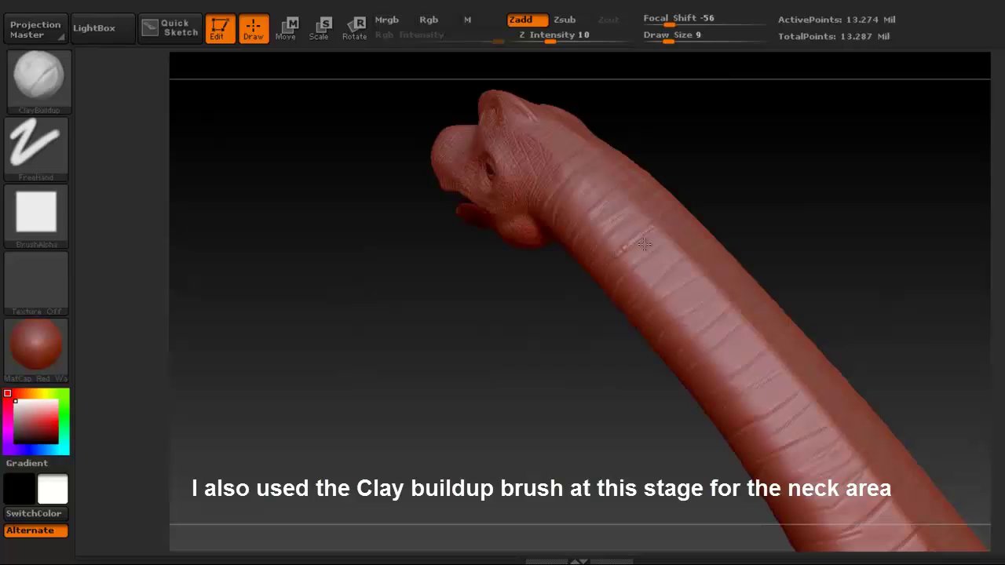
pyautogui.press('space')
pyautogui.click(634, 249)
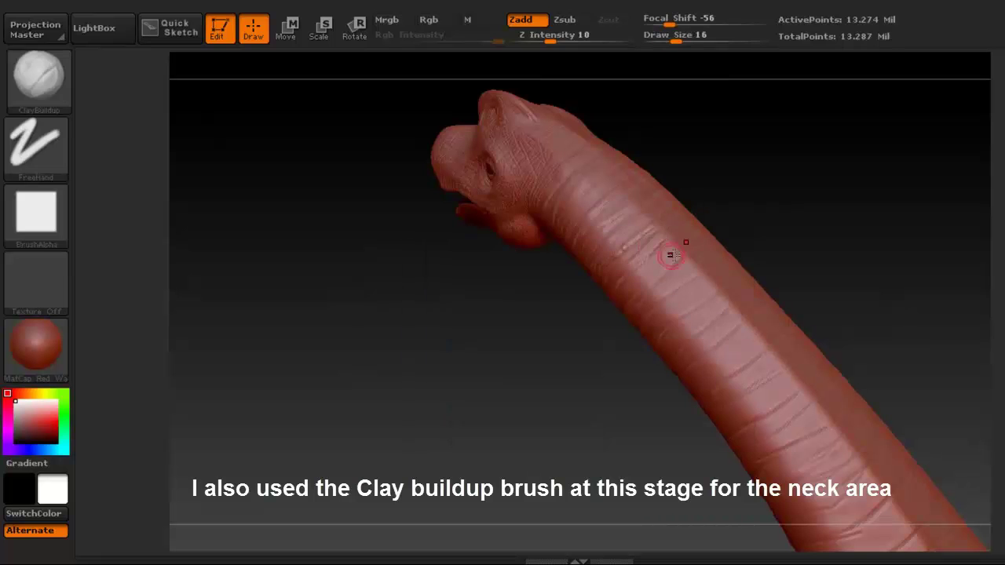
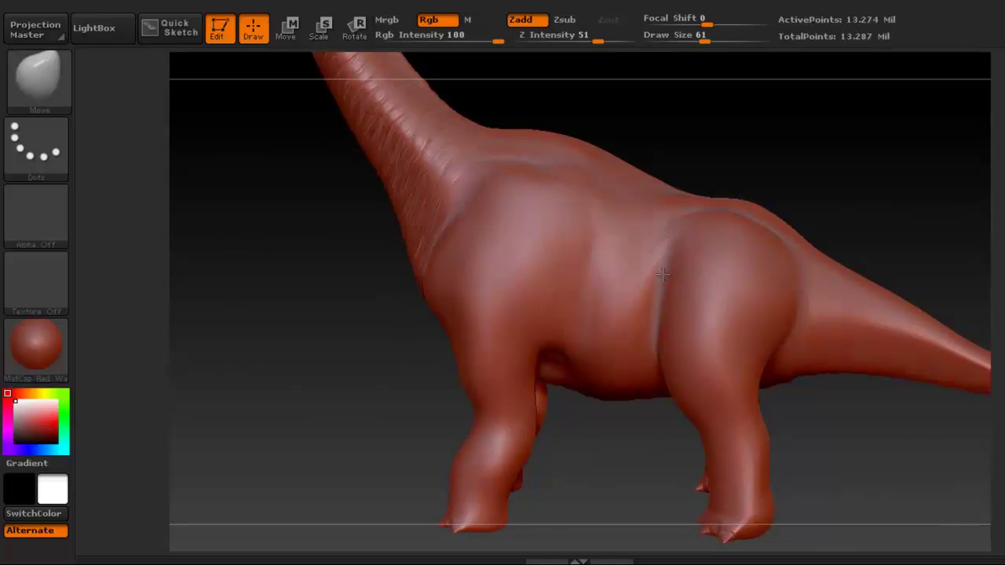
# Switch to the Standard brush at draw size 25 and compare the torso with the Brach2highres2 reference image
pyautogui.keyDown('shift'); pyautogui.moveTo(625, 296); pyautogui.dragTo(627, 275); pyautogui.keyUp('shift')
pyautogui.keyDown('alt'); pyautogui.moveTo(491, 231); pyautogui.dragTo(538, 225, button='right'); pyautogui.keyUp('alt')
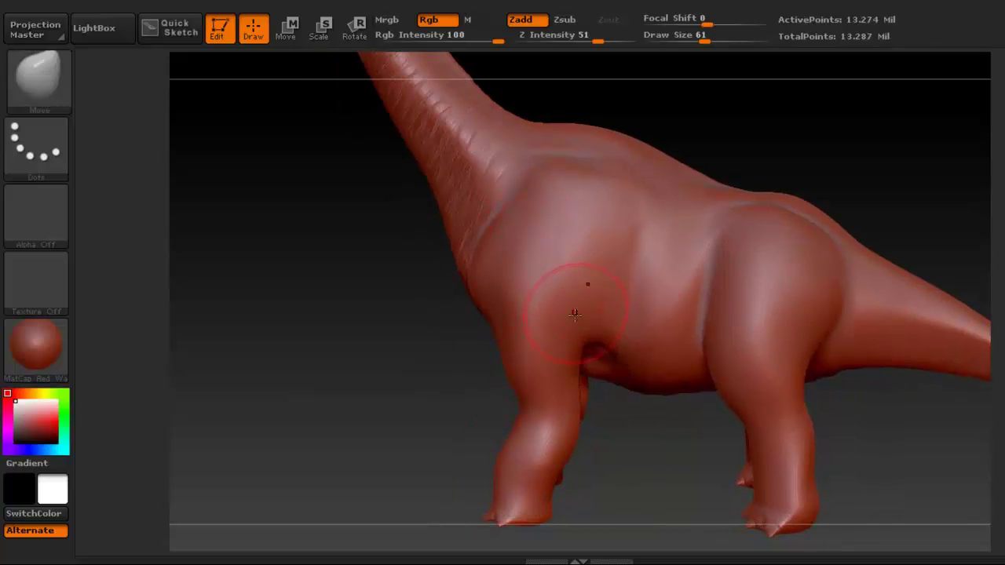
pyautogui.press('b')
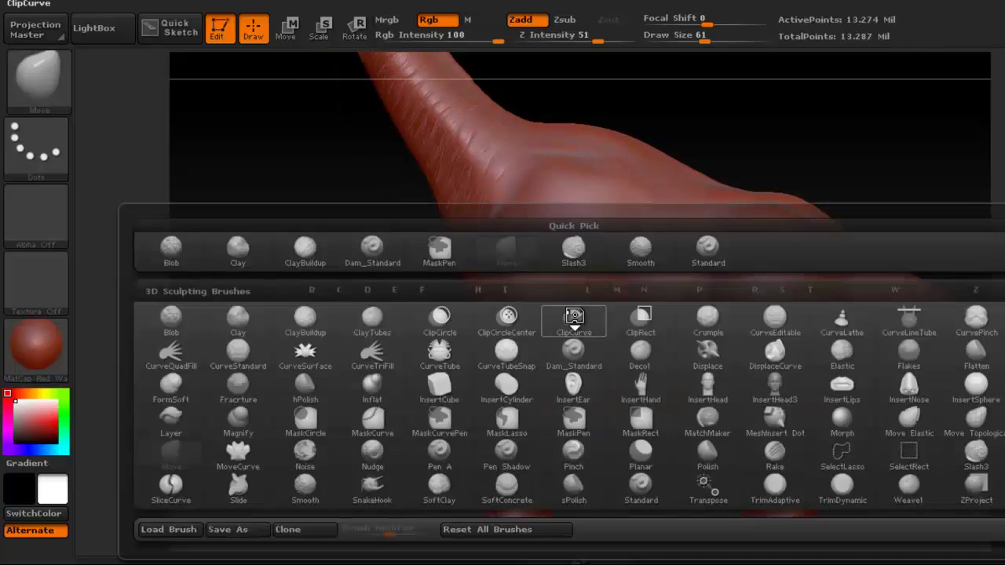
pyautogui.click(704, 254)
pyautogui.click(307, 564)
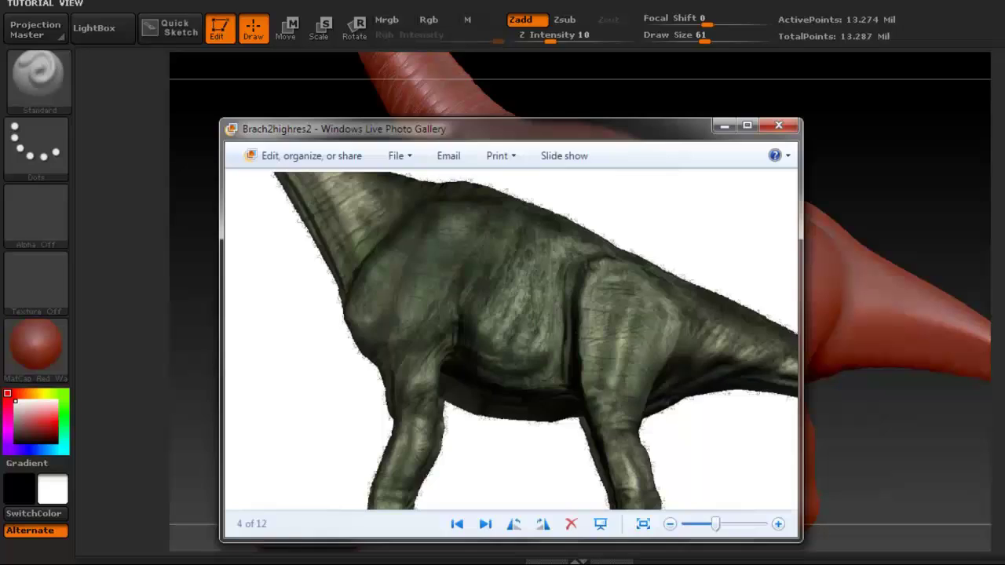
pyautogui.click(307, 563)
pyautogui.press('space')
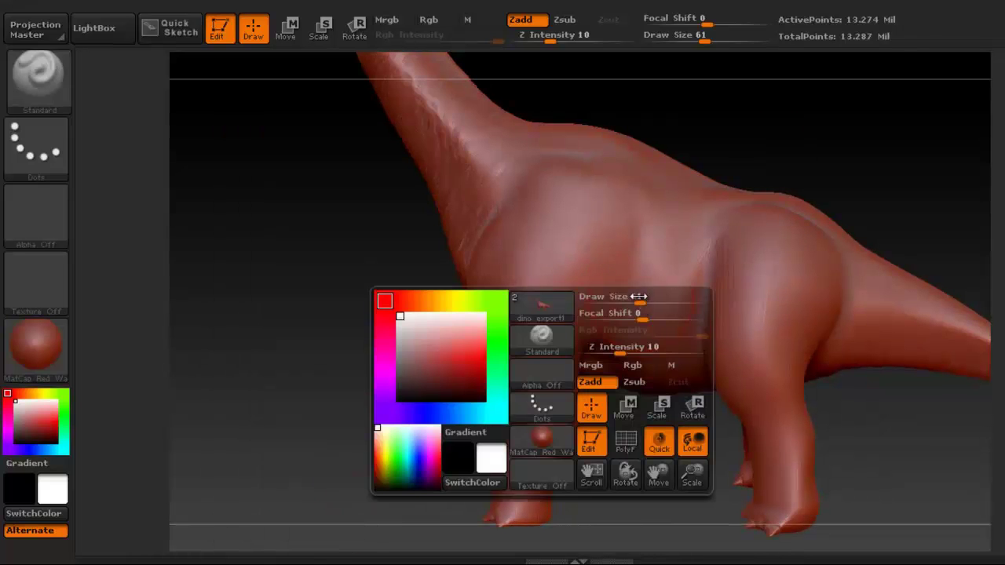
pyautogui.moveTo(641, 297); pyautogui.dragTo(623, 297)
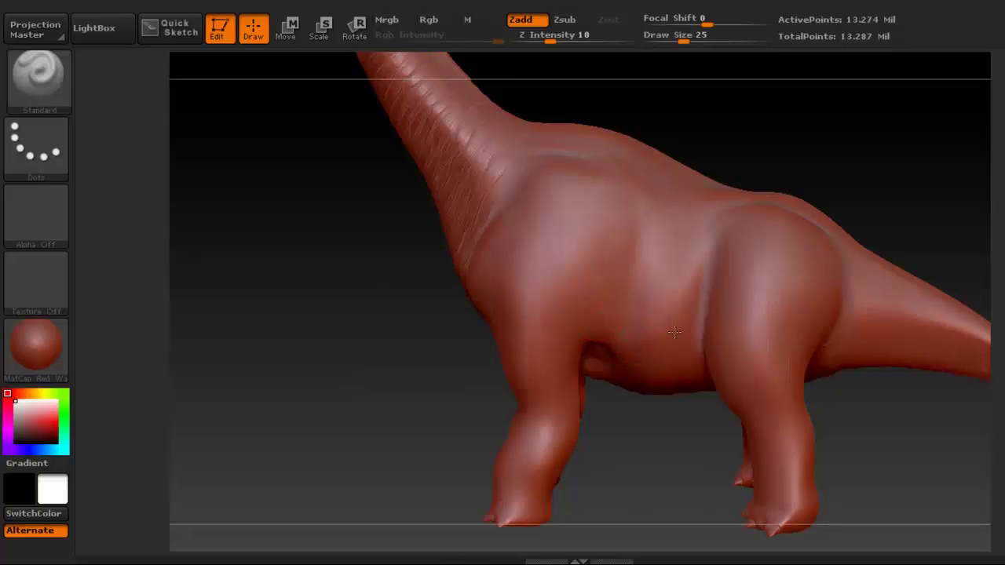
# Raise a soft ridge along the lower flank between the foreleg and hind leg, checking it against the reference image
pyautogui.moveTo(650, 289)
pyautogui.keyDown('alt'); pyautogui.mouseDown(button='right')
pyautogui.moveTo(623, 253)
pyautogui.moveTo(614, 214)
pyautogui.mouseUp(button='right'); pyautogui.keyUp('alt')
pyautogui.moveTo(615, 251)
pyautogui.keyDown('ctrl'); pyautogui.mouseDown(button='right')
pyautogui.moveTo(615, 288)
pyautogui.moveTo(569, 265)
pyautogui.mouseUp(button='right'); pyautogui.keyUp('ctrl')
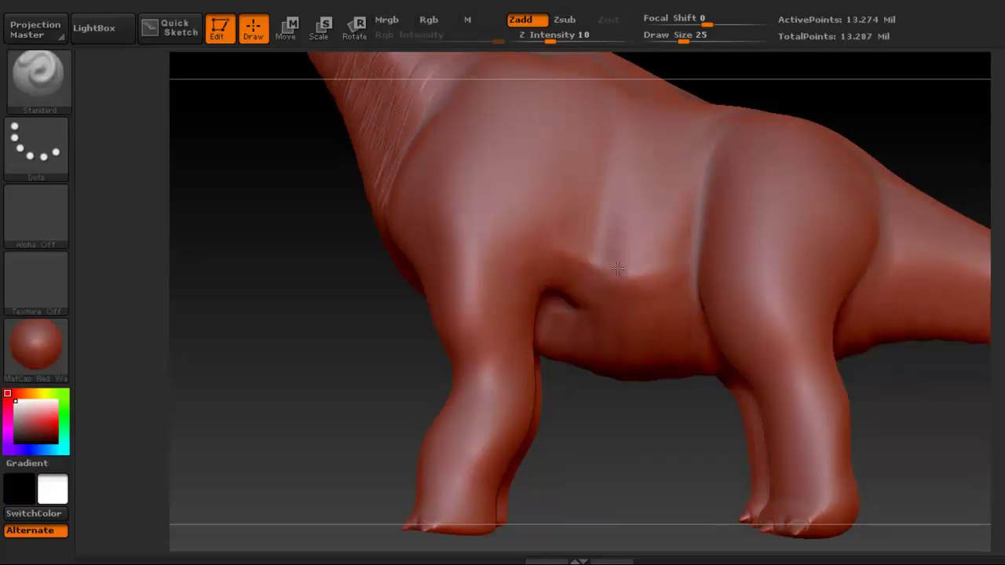
pyautogui.moveTo(657, 263); pyautogui.dragTo(617, 303, button='right')
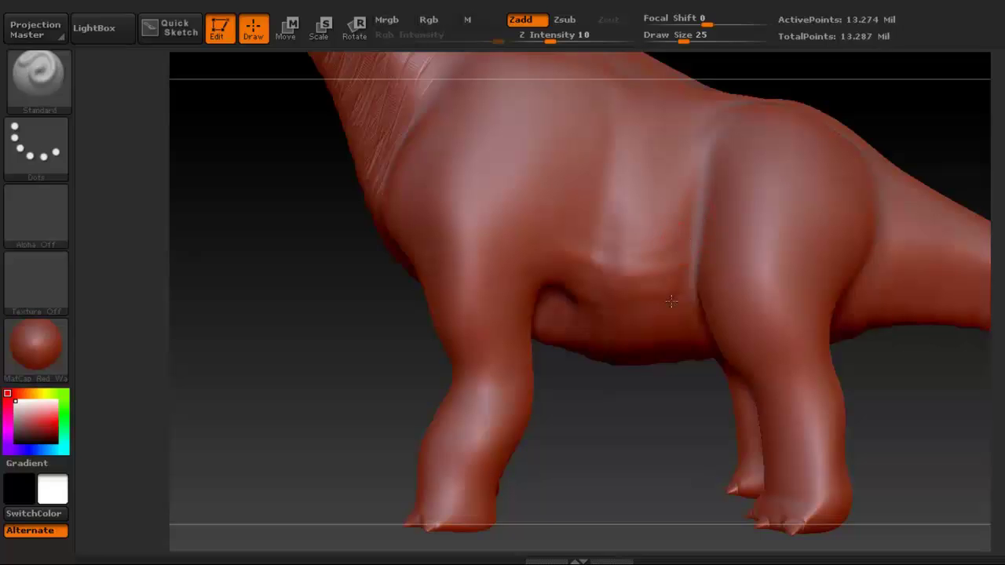
pyautogui.click(348, 564)
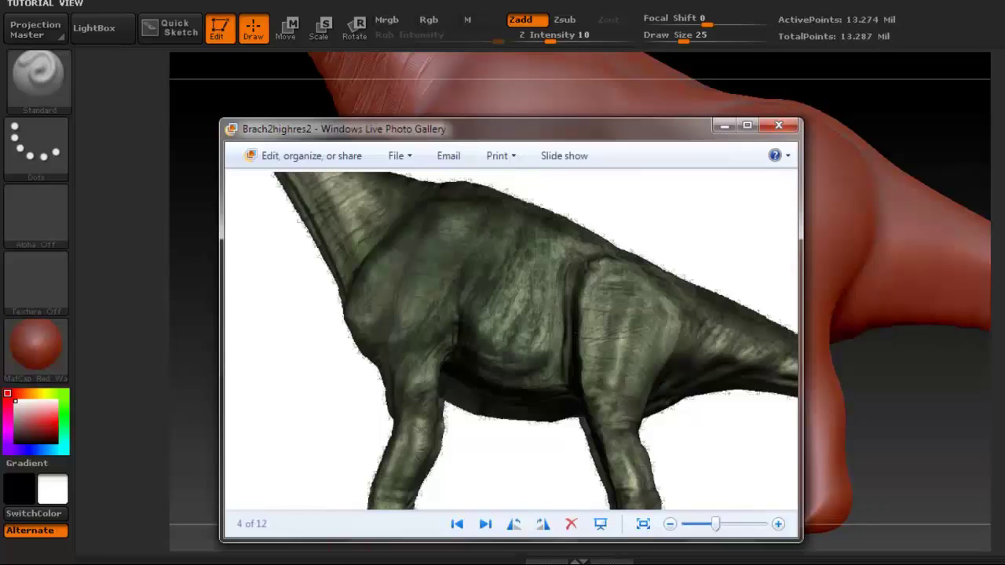
pyautogui.click(351, 564)
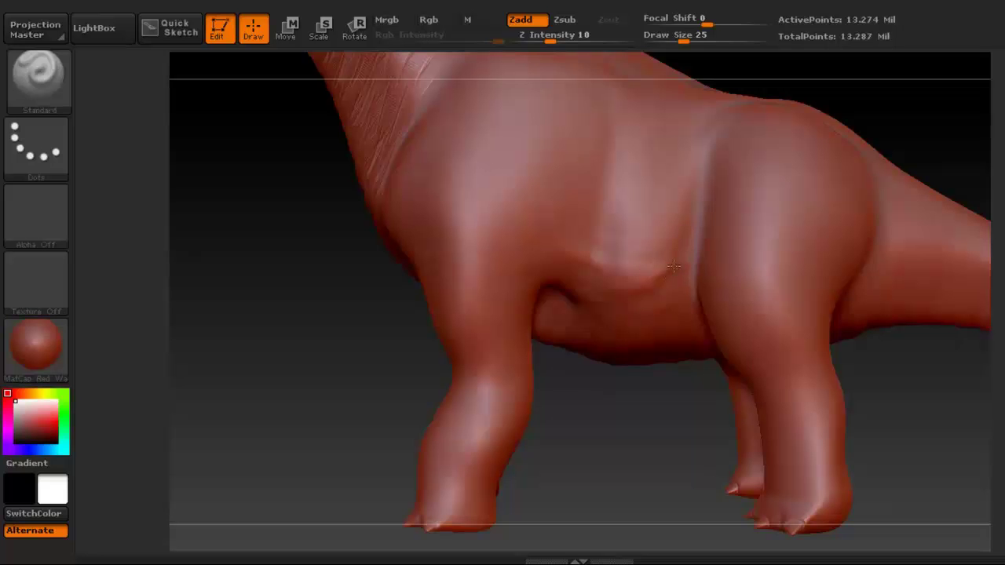
# Smooth the lower flank ridge and extend it toward the armpit behind the foreleg, following the reference image
pyautogui.press('shift')
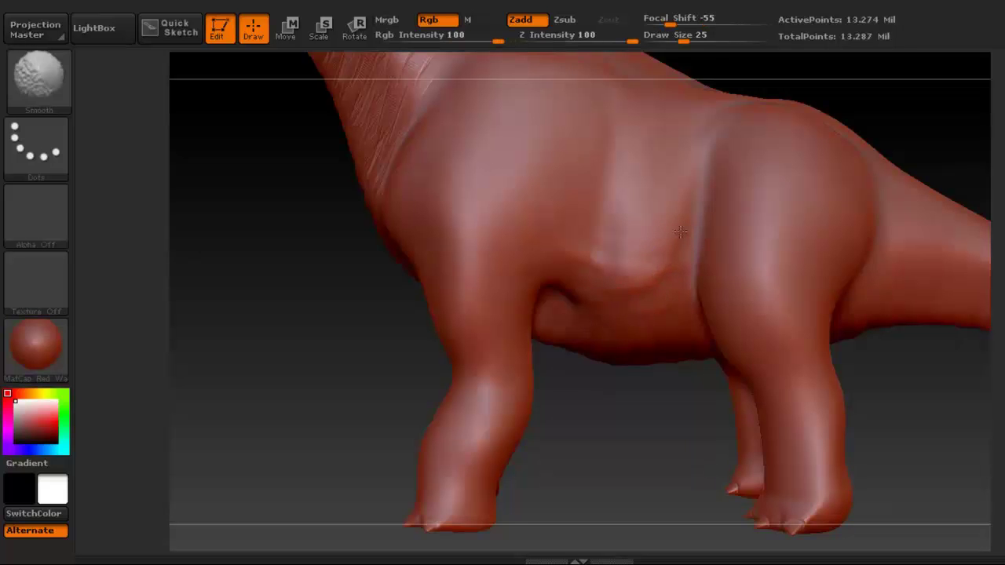
pyautogui.keyDown('shift'); pyautogui.moveTo(664, 261); pyautogui.dragTo(608, 263); pyautogui.keyUp('shift')
pyautogui.moveTo(601, 404); pyautogui.dragTo(562, 299)
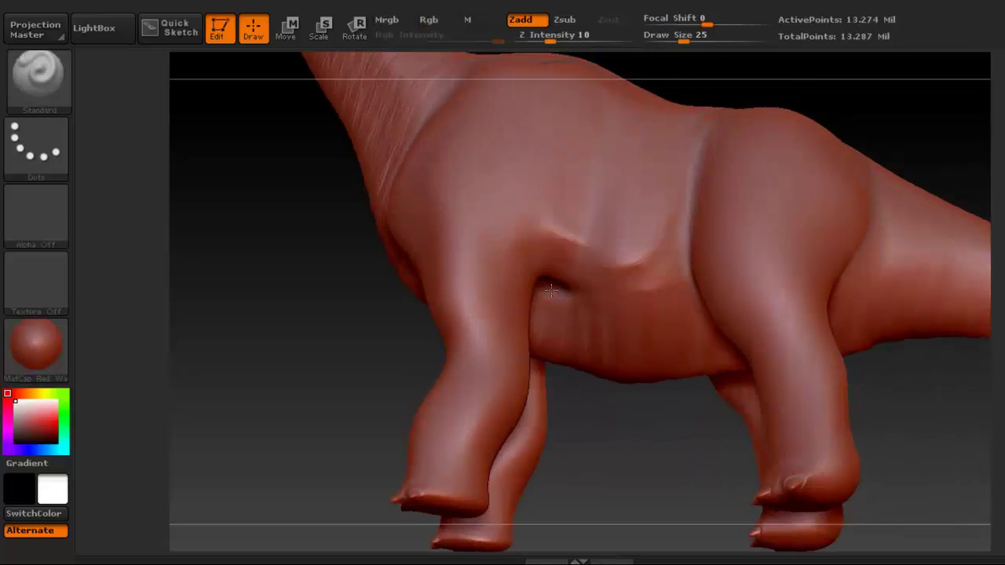
pyautogui.click(353, 564)
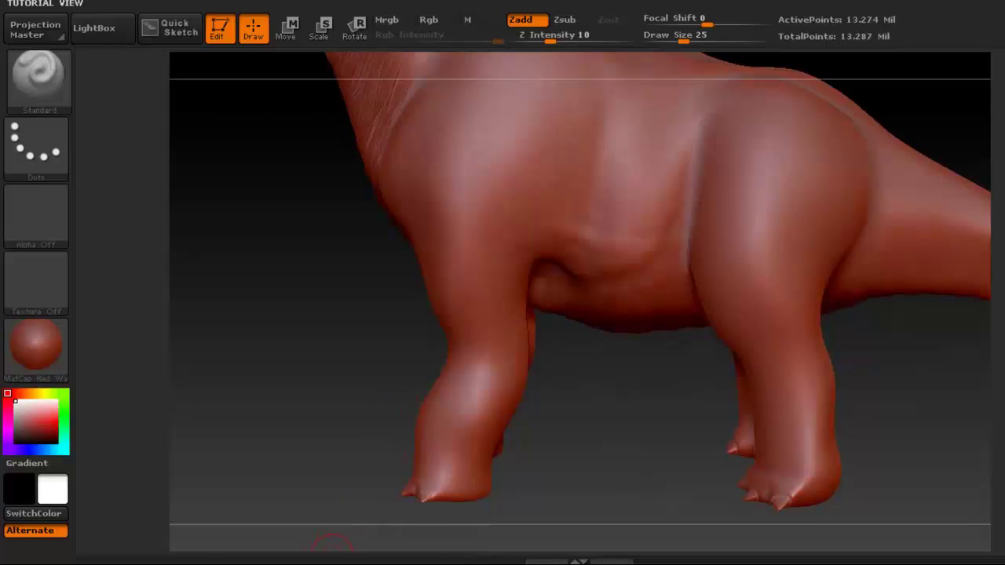
pyautogui.click(334, 564)
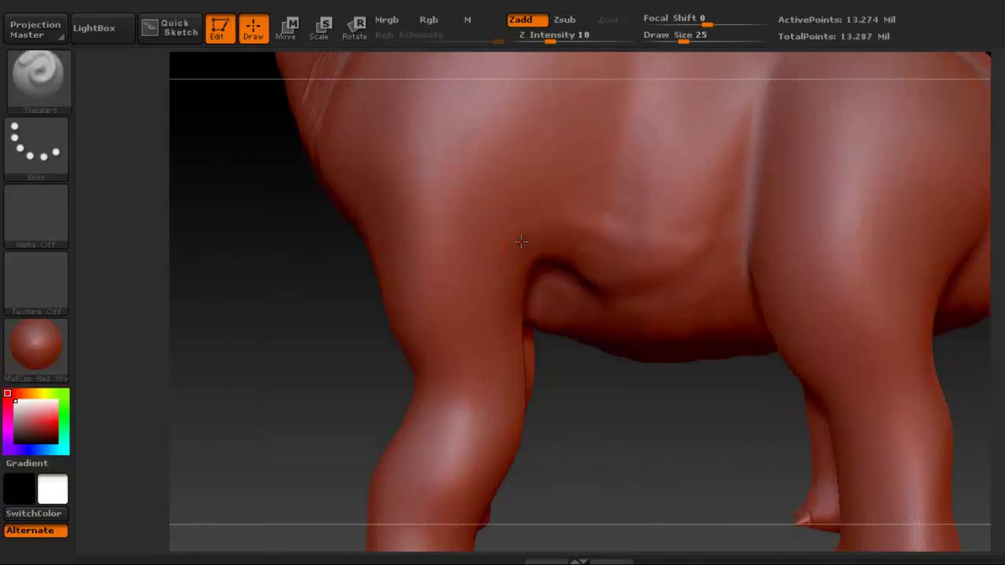
# Sculpt arched skin folds around the armpit and back edge of the foreleg at draw size 14, smoothing them
pyautogui.press('space')
pyautogui.moveTo(520, 242); pyautogui.dragTo(513, 242)
pyautogui.press('shift')
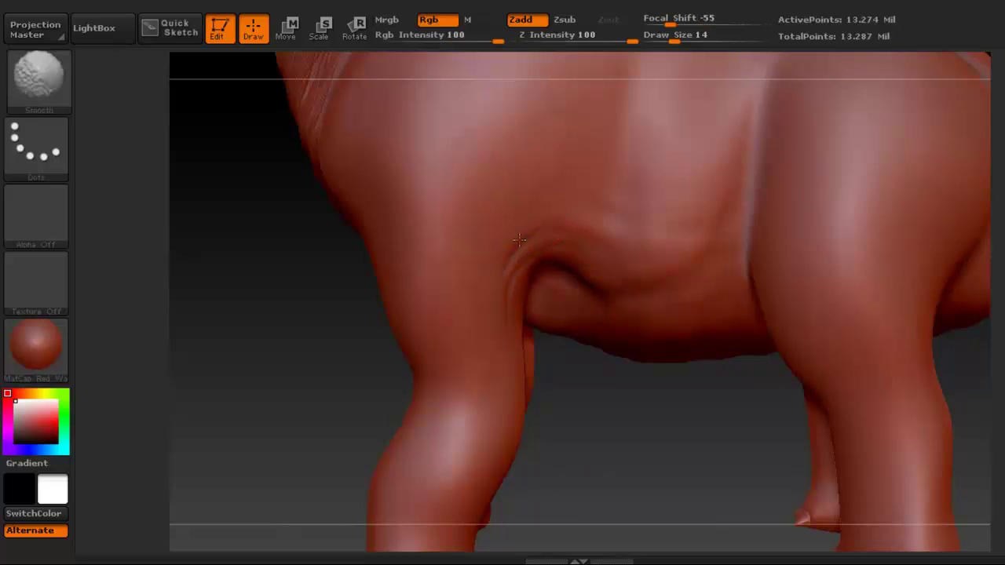
pyautogui.press('shift')
pyautogui.keyDown('ctrl'); pyautogui.moveTo(566, 231); pyautogui.dragTo(516, 225, button='right'); pyautogui.keyUp('ctrl')
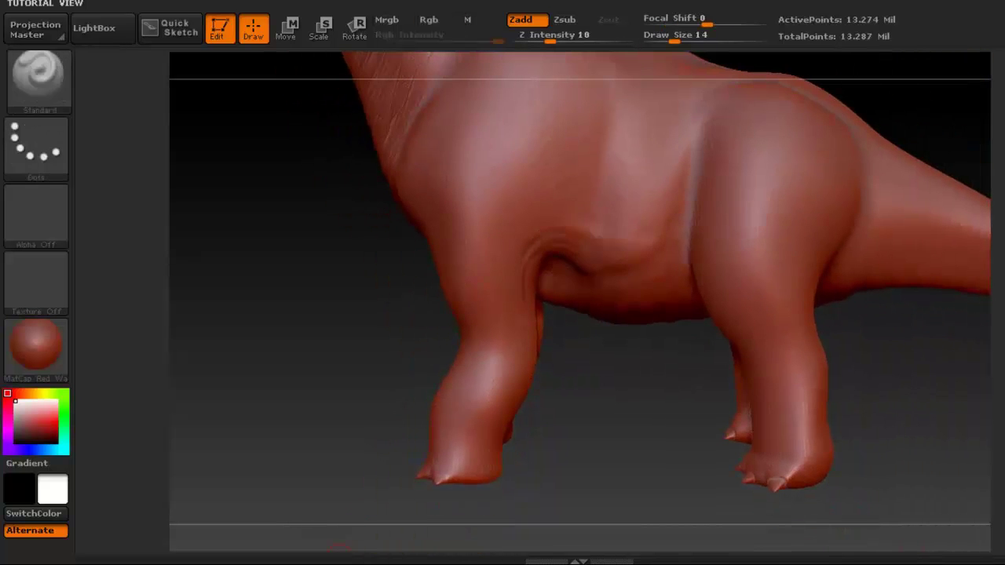
# Recheck the reference image and raise soft folds on the elbow, thigh and tail base with an enlarged Standard brush
pyautogui.click(335, 563)
pyautogui.click(336, 564)
pyautogui.press('shift')
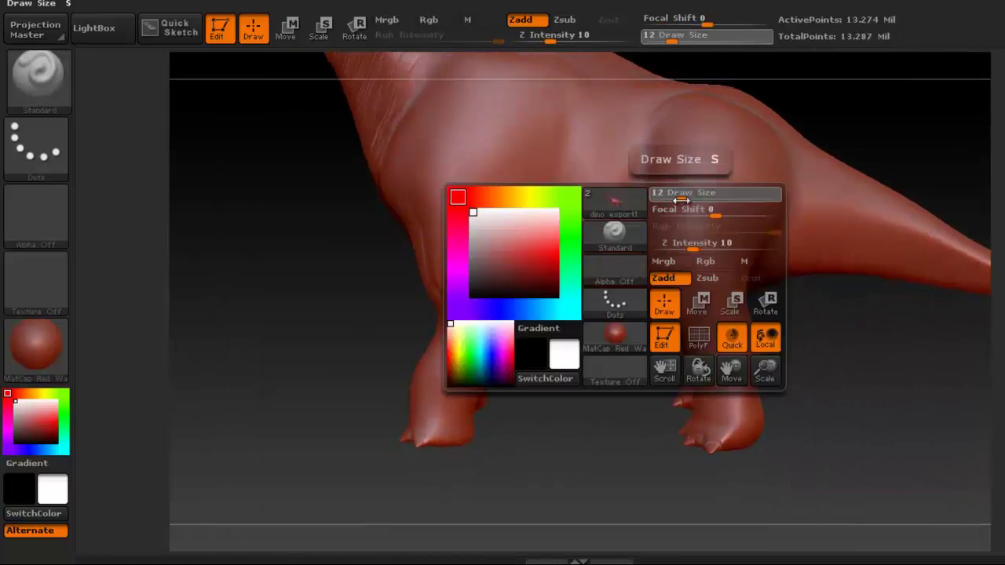
pyautogui.moveTo(680, 200); pyautogui.dragTo(694, 200)
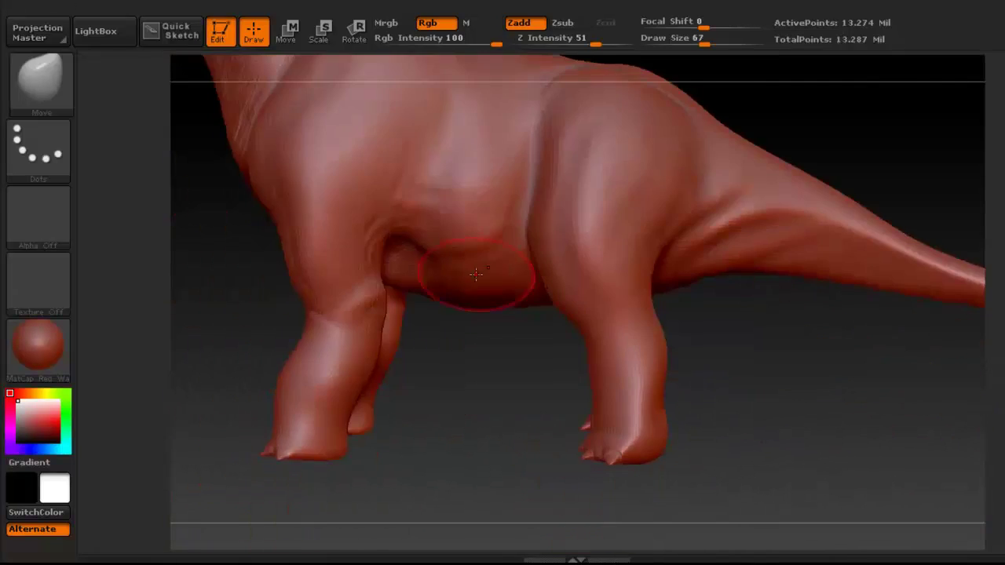
# Switch to the Slash3 brush at draw size 8 and carve wrinkles across the chest and upper forelegs
pyautogui.press('b')
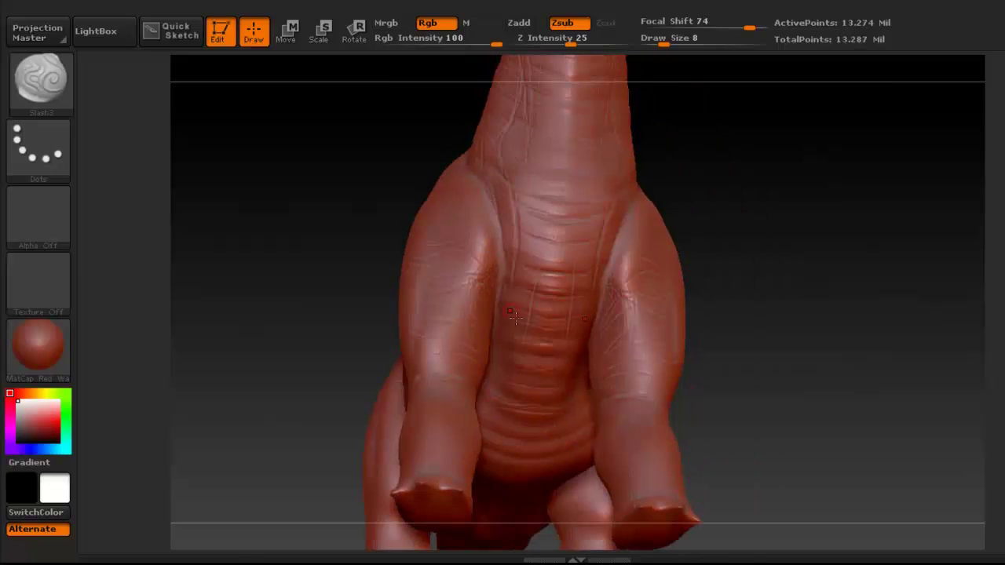
pyautogui.moveTo(532, 304); pyautogui.dragTo(561, 307)
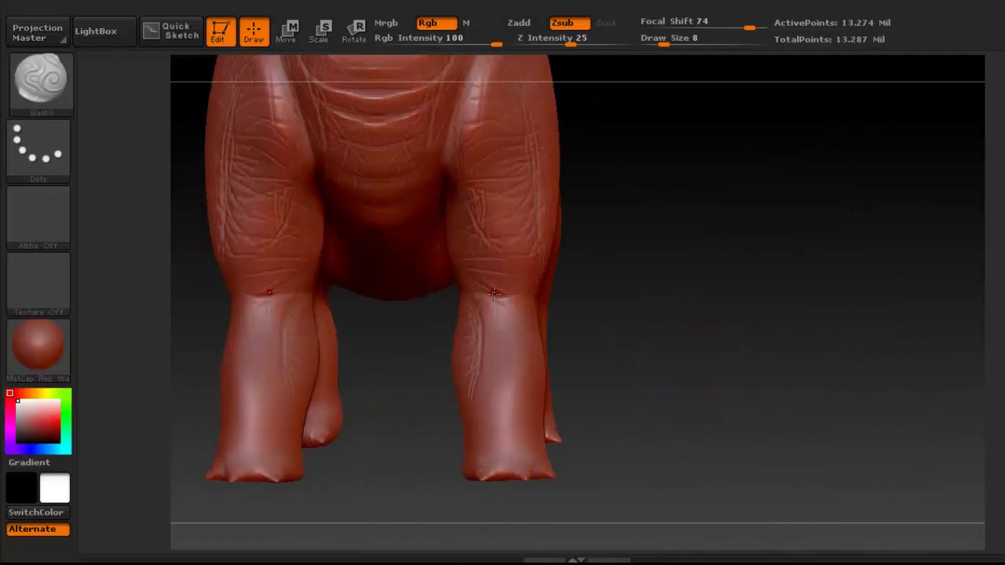
# Carve fine wrinkles around the foreleg elbows and long curved creases over the thigh of the hind leg
pyautogui.moveTo(645, 352); pyautogui.dragTo(478, 250)
pyautogui.moveTo(440, 330)
pyautogui.mouseDown()
pyautogui.moveTo(487, 314)
pyautogui.moveTo(471, 338)
pyautogui.mouseUp()
pyautogui.moveTo(439, 377); pyautogui.dragTo(440, 204)
pyautogui.moveTo(672, 391); pyautogui.dragTo(642, 395)
pyautogui.moveTo(605, 305); pyautogui.dragTo(711, 156)
pyautogui.keyDown('alt'); pyautogui.moveTo(691, 377); pyautogui.dragTo(659, 306); pyautogui.keyUp('alt')
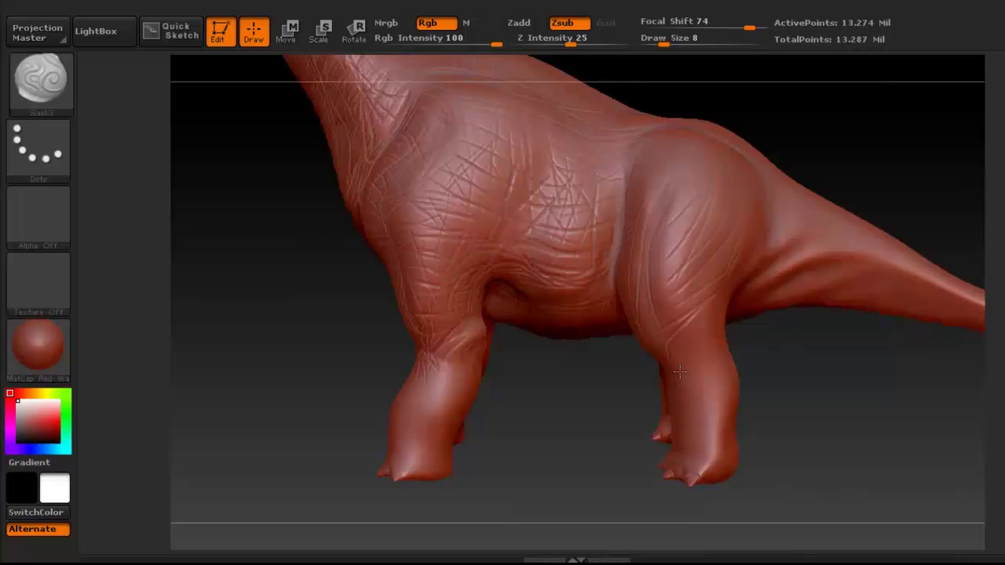
# Carve crisscrossing wrinkles over the thigh and dense creases along its front edge with the Slash3 brush at draw size 8
pyautogui.moveTo(679, 372); pyautogui.dragTo(655, 208)
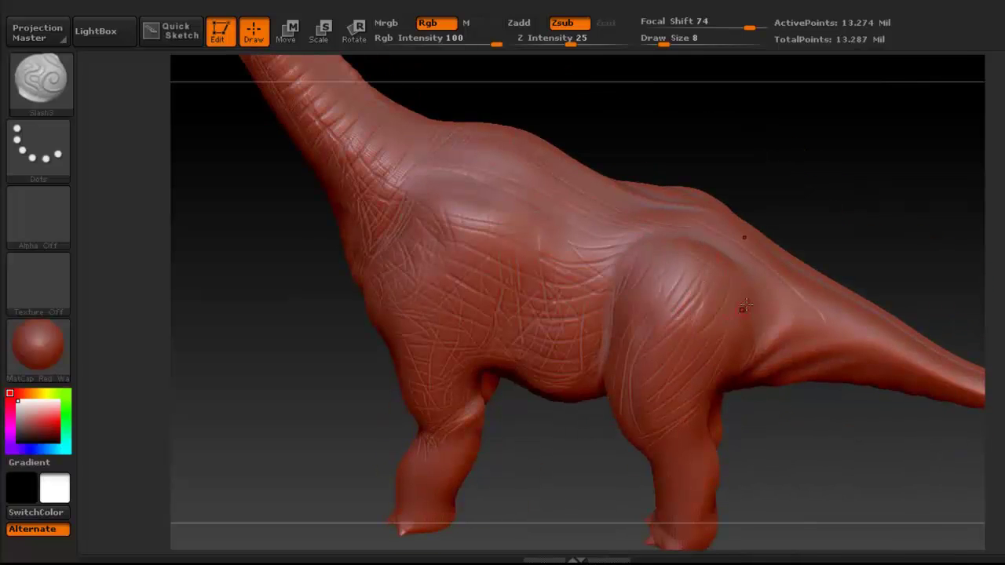
pyautogui.moveTo(741, 303); pyautogui.dragTo(706, 272)
pyautogui.keyDown('alt'); pyautogui.moveTo(574, 366); pyautogui.dragTo(522, 325); pyautogui.keyUp('alt')
pyautogui.keyDown('alt'); pyautogui.moveTo(555, 206); pyautogui.dragTo(574, 270); pyautogui.keyUp('alt')
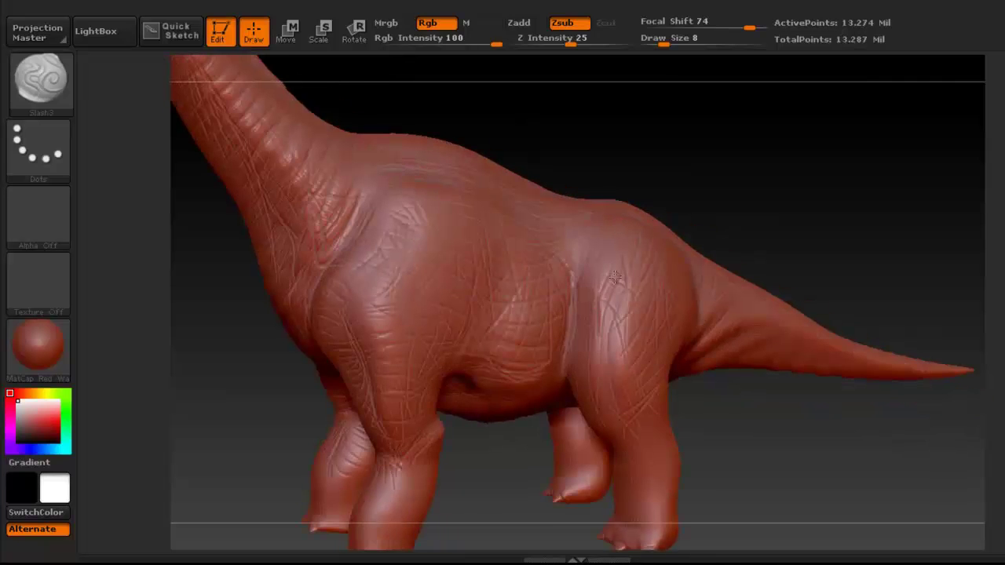
pyautogui.keyDown('alt'); pyautogui.moveTo(608, 265); pyautogui.dragTo(585, 261, button='right'); pyautogui.keyUp('alt')
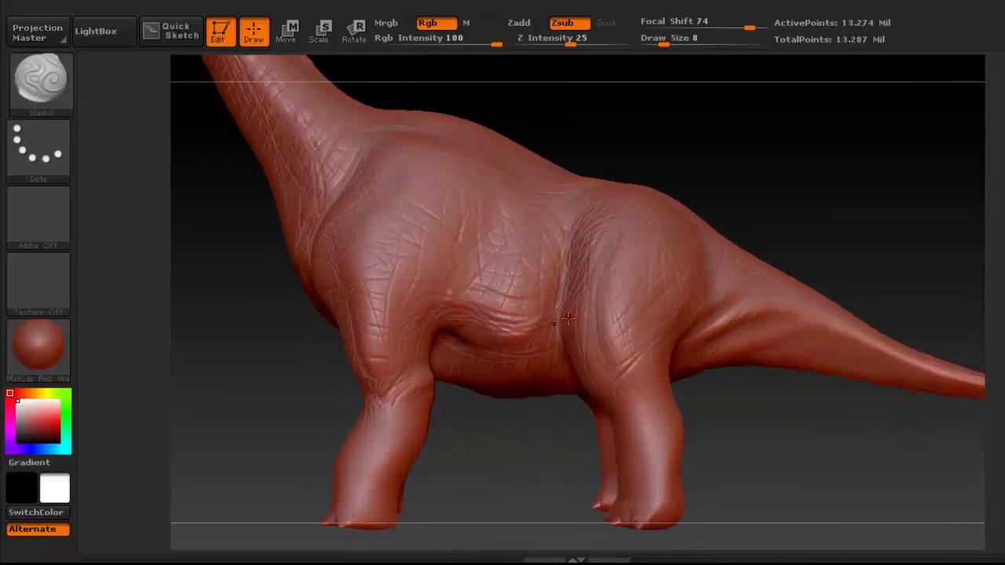
pyautogui.moveTo(603, 206); pyautogui.dragTo(604, 262, button='right')
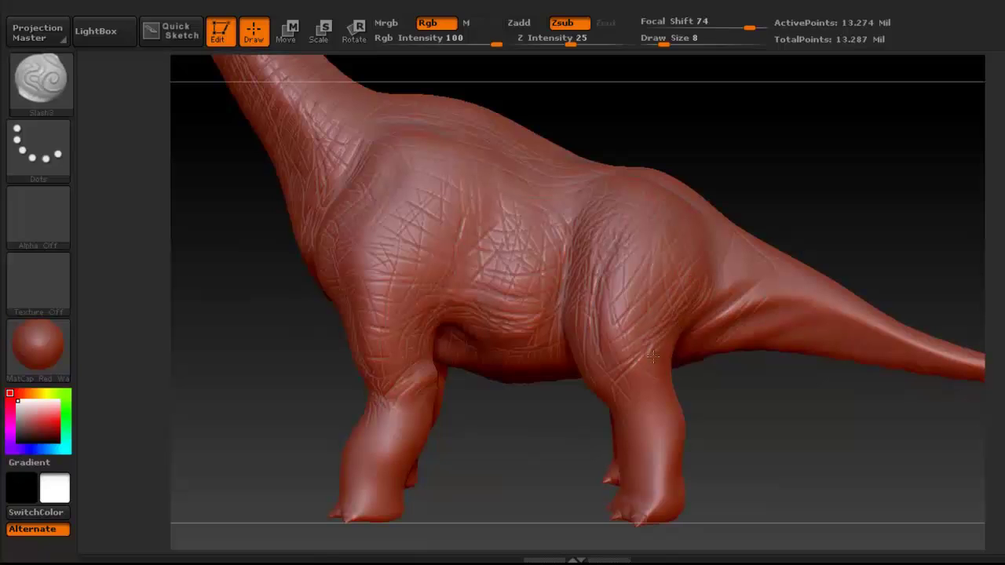
pyautogui.moveTo(630, 209); pyautogui.dragTo(551, 277, button='right')
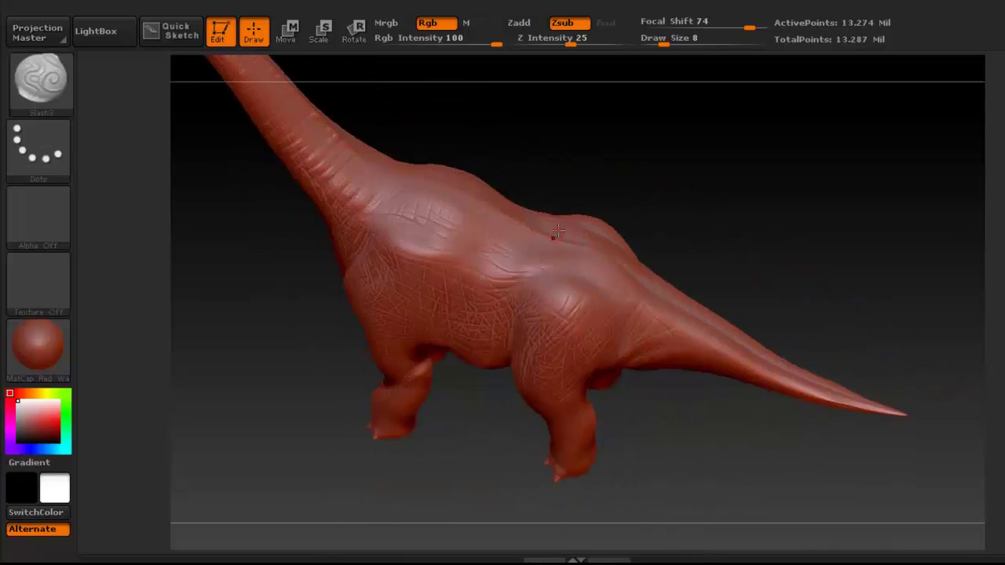
# Switch to the Standard brush at draw size 10 and Z Intensity 10 and raise soft folds on the upper foreleg, flank and thigh
pyautogui.keyDown('alt'); pyautogui.moveTo(445, 220); pyautogui.dragTo(428, 259, button='right'); pyautogui.keyUp('alt')
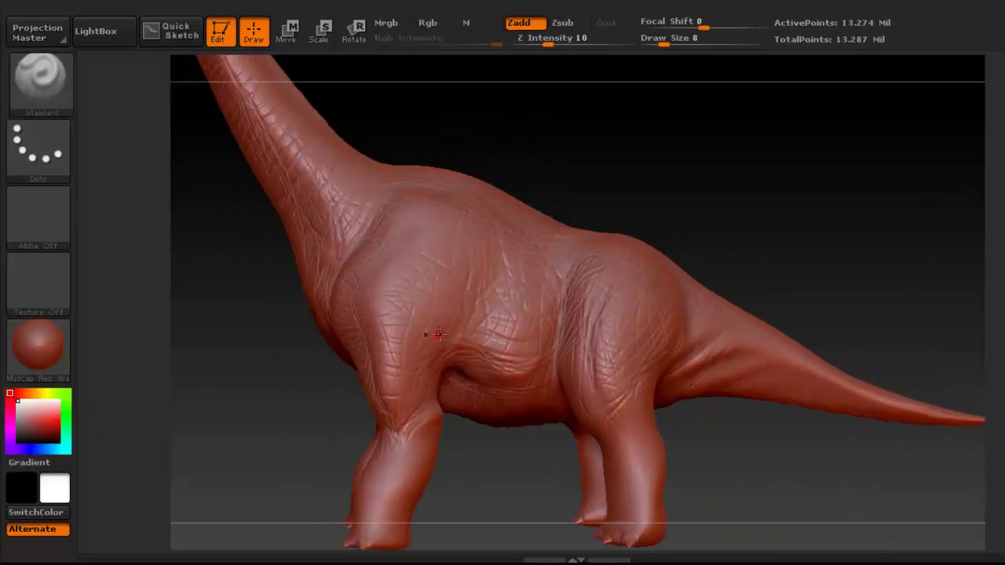
pyautogui.moveTo(412, 370); pyautogui.dragTo(496, 337, button='right')
pyautogui.moveTo(496, 337); pyautogui.dragTo(441, 314)
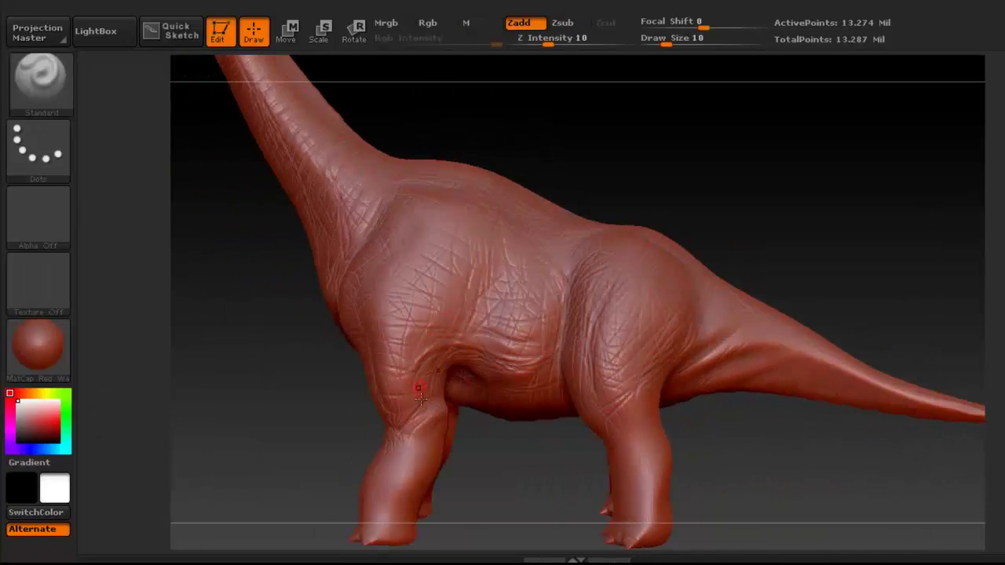
pyautogui.moveTo(407, 389); pyautogui.dragTo(441, 385, button='right')
pyautogui.moveTo(549, 244)
pyautogui.mouseDown(button='right')
pyautogui.moveTo(576, 236)
pyautogui.moveTo(545, 251)
pyautogui.moveTo(421, 226)
pyautogui.mouseUp(button='right')
pyautogui.keyDown('alt'); pyautogui.moveTo(449, 352); pyautogui.dragTo(416, 283, button='right'); pyautogui.keyUp('alt')
pyautogui.moveTo(691, 314); pyautogui.dragTo(634, 295, button='right')
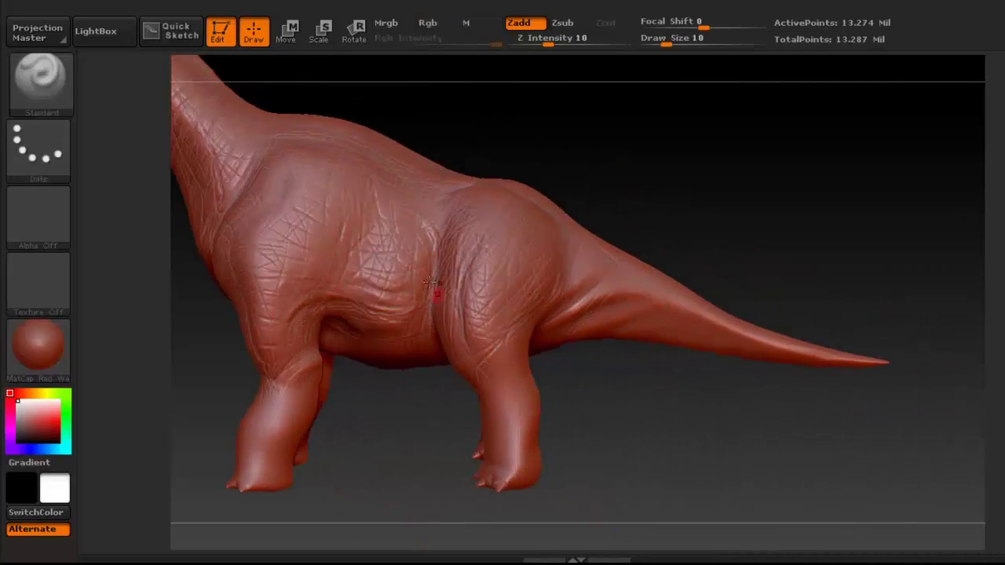
pyautogui.moveTo(531, 244); pyautogui.dragTo(620, 247, button='right')
pyautogui.keyDown('ctrl'); pyautogui.moveTo(396, 267); pyautogui.dragTo(445, 239, button='right'); pyautogui.keyUp('ctrl')
pyautogui.moveTo(510, 282)
pyautogui.mouseDown(button='right')
pyautogui.moveTo(492, 304)
pyautogui.moveTo(549, 314)
pyautogui.mouseUp(button='right')
# Set the Standard brush's draw size to 16 and build up the skin folds on the fronts of the upper forelegs
pyautogui.press('space')
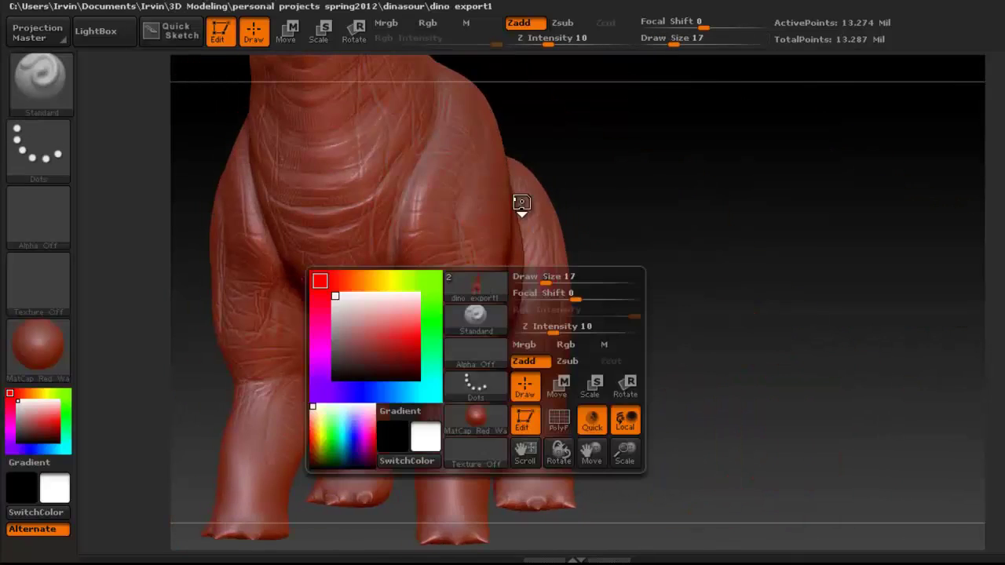
pyautogui.moveTo(545, 281); pyautogui.dragTo(549, 280)
pyautogui.moveTo(432, 274)
pyautogui.mouseDown(button='right')
pyautogui.moveTo(461, 271)
pyautogui.moveTo(480, 338)
pyautogui.moveTo(440, 314)
pyautogui.moveTo(487, 295)
pyautogui.mouseUp(button='right')
pyautogui.press('space')
pyautogui.moveTo(529, 213); pyautogui.dragTo(525, 214)
pyautogui.moveTo(508, 290); pyautogui.dragTo(565, 283, button='right')
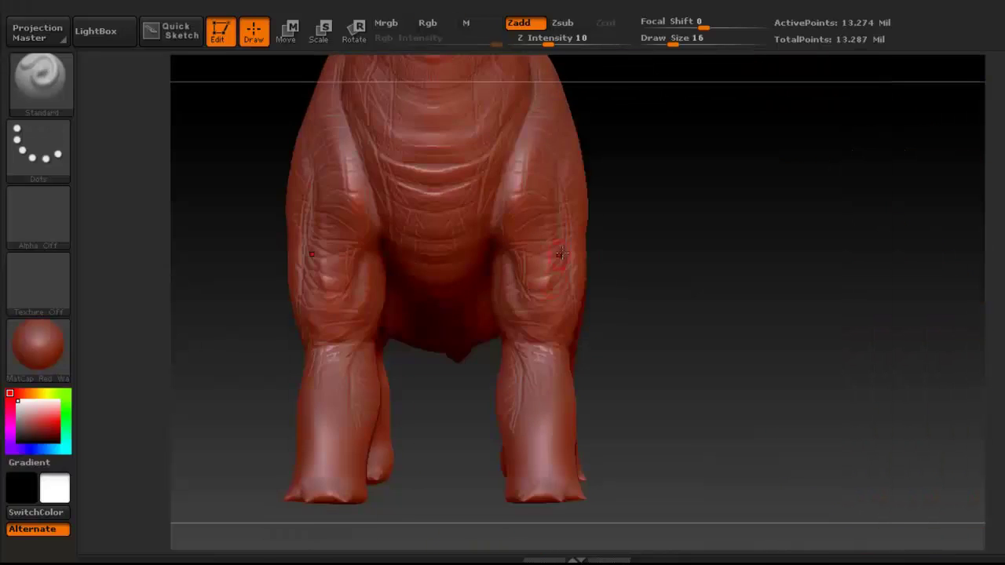
# Sculpt soft bulges and creases around the hind knee and lower legs with the Standard brush at draw size 25
pyautogui.moveTo(502, 236); pyautogui.dragTo(575, 174, button='right')
pyautogui.moveTo(613, 255); pyautogui.dragTo(666, 242, button='right')
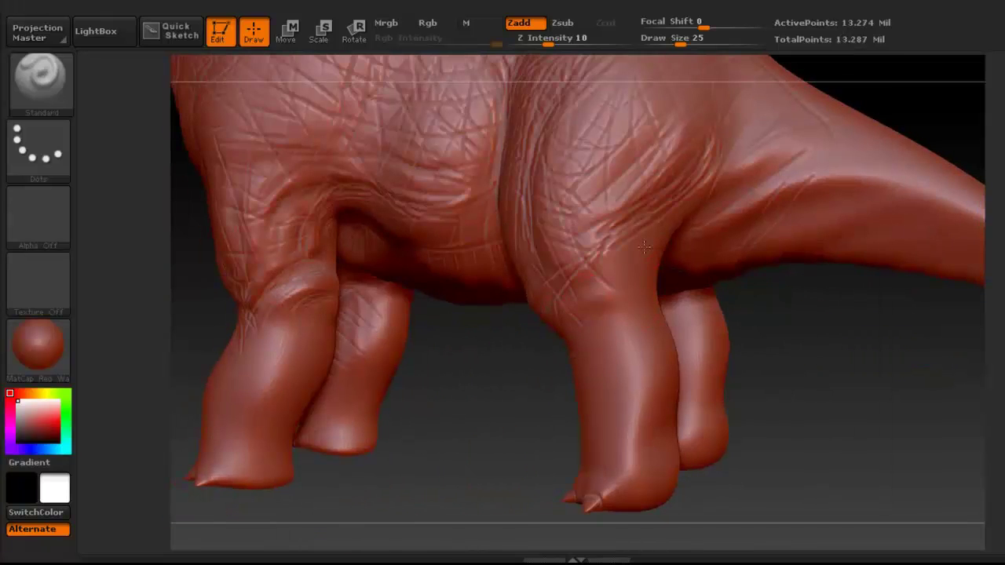
pyautogui.moveTo(727, 180); pyautogui.dragTo(462, 348, button='right')
pyautogui.keyDown('ctrl'); pyautogui.moveTo(788, 236); pyautogui.dragTo(839, 304, button='right'); pyautogui.keyUp('ctrl')
pyautogui.keyDown('ctrl'); pyautogui.moveTo(330, 531); pyautogui.dragTo(501, 441, button='right'); pyautogui.keyUp('ctrl')
pyautogui.moveTo(562, 427); pyautogui.dragTo(620, 428, button='right')
pyautogui.moveTo(463, 449); pyautogui.dragTo(463, 408)
pyautogui.moveTo(503, 435); pyautogui.dragTo(440, 392, button='right')
pyautogui.keyDown('ctrl'); pyautogui.moveTo(439, 392); pyautogui.dragTo(443, 323, button='right'); pyautogui.keyUp('ctrl')
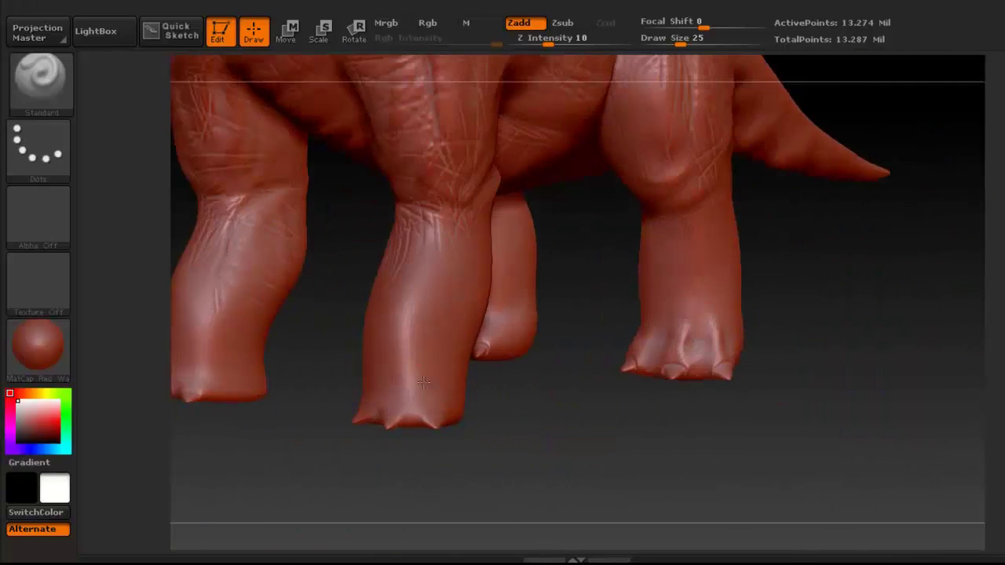
pyautogui.moveTo(426, 381)
pyautogui.keyDown('ctrl'); pyautogui.mouseDown(button='right')
pyautogui.moveTo(392, 400)
pyautogui.moveTo(405, 408)
pyautogui.moveTo(678, 285)
pyautogui.mouseUp(button='right'); pyautogui.keyUp('ctrl')
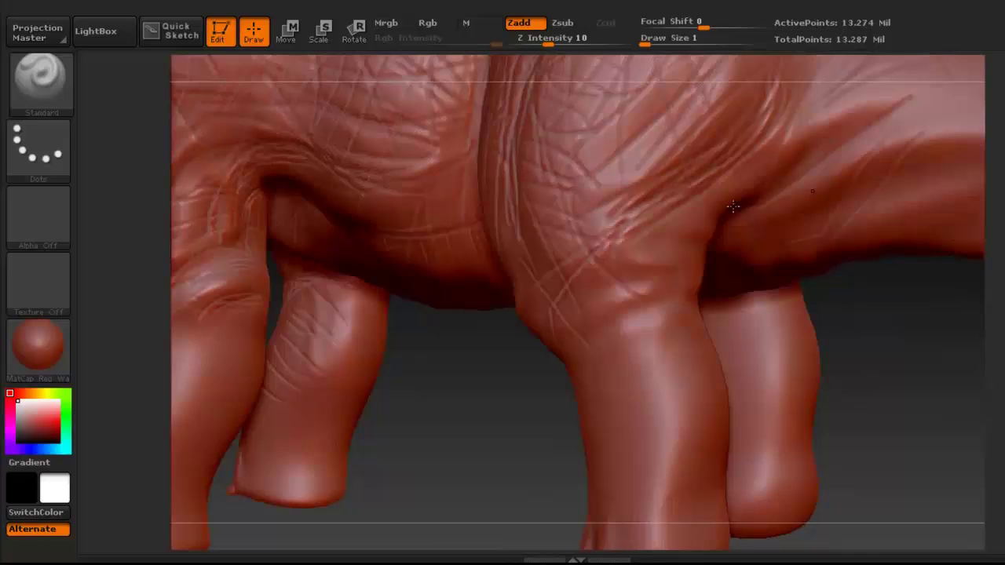
# Set the draw size to 14 and refine the raised folds around the foreleg knees and chest
pyautogui.press('space')
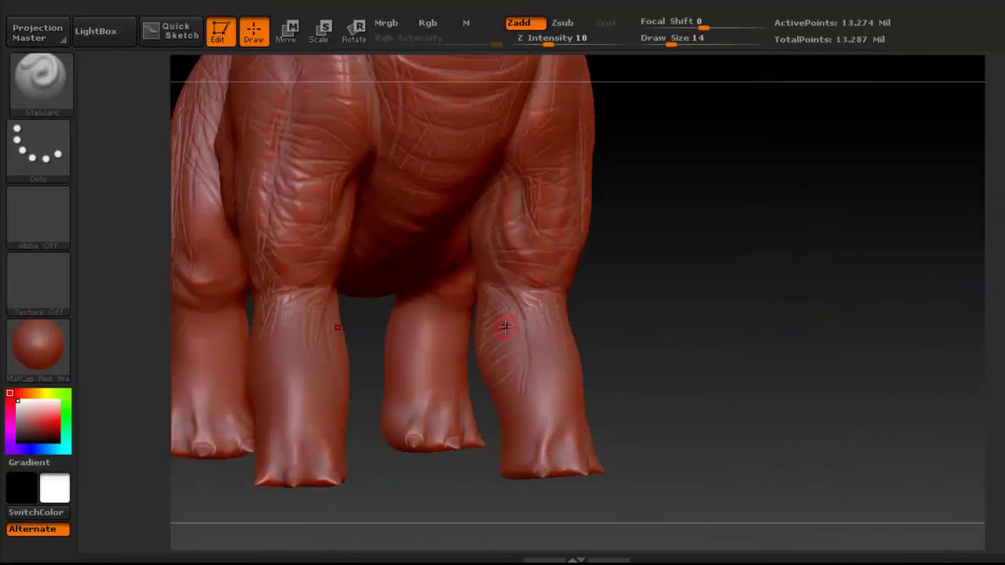
pyautogui.moveTo(707, 345); pyautogui.dragTo(628, 345)
pyautogui.moveTo(706, 271); pyautogui.dragTo(469, 267)
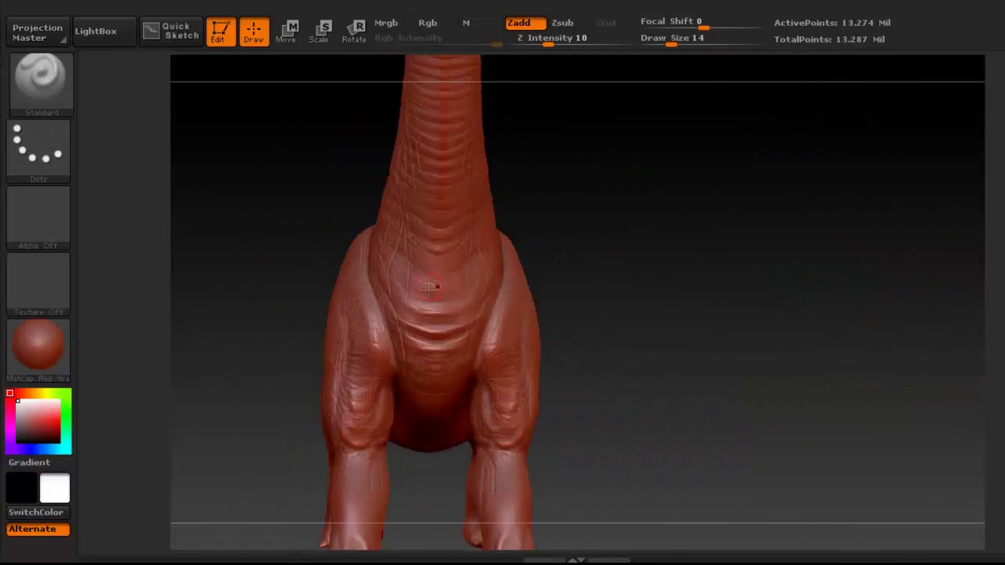
pyautogui.moveTo(746, 275); pyautogui.dragTo(565, 275)
pyautogui.moveTo(691, 326); pyautogui.dragTo(639, 396)
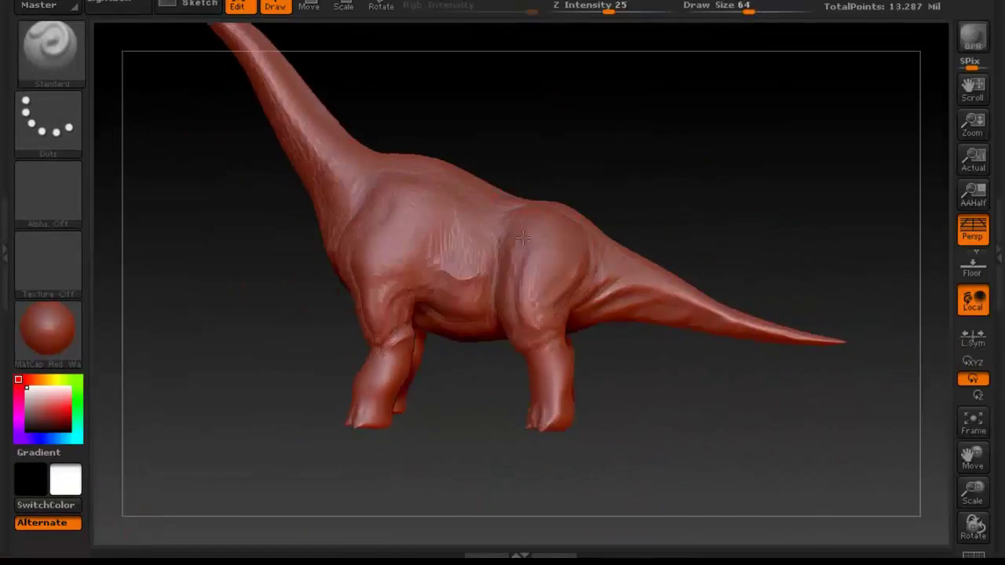
# Set the Standard brush to draw size 27 and Z Intensity 13 and extend soft muscle folds along the tail
pyautogui.press('space')
pyautogui.moveTo(582, 294); pyautogui.dragTo(558, 295)
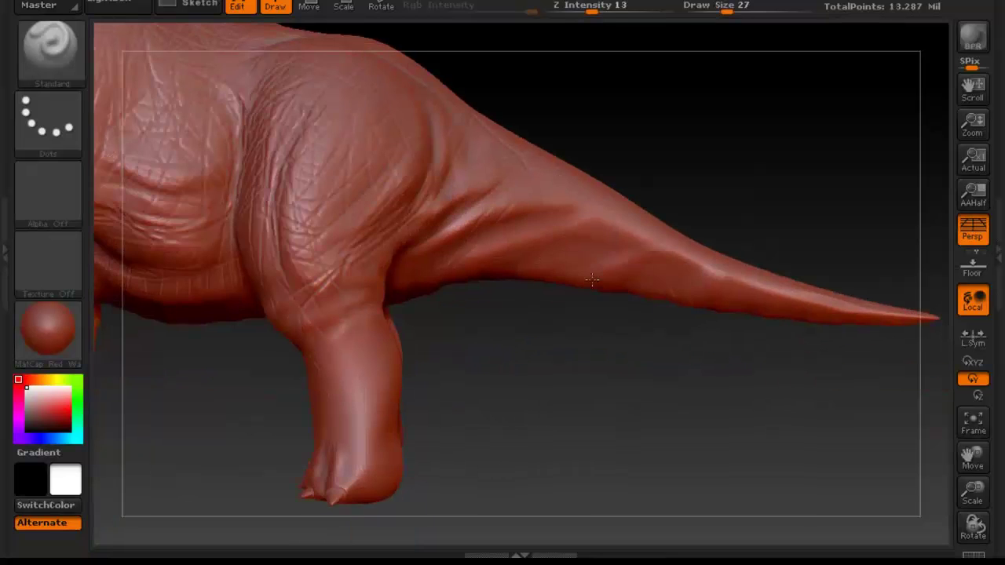
pyautogui.moveTo(574, 285); pyautogui.dragTo(599, 171)
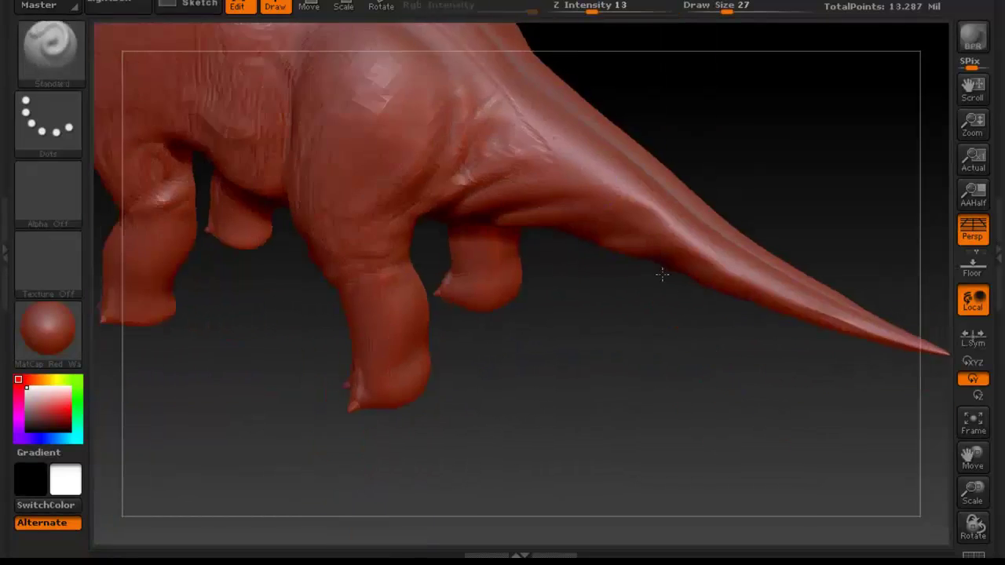
pyautogui.moveTo(662, 271); pyautogui.dragTo(613, 249)
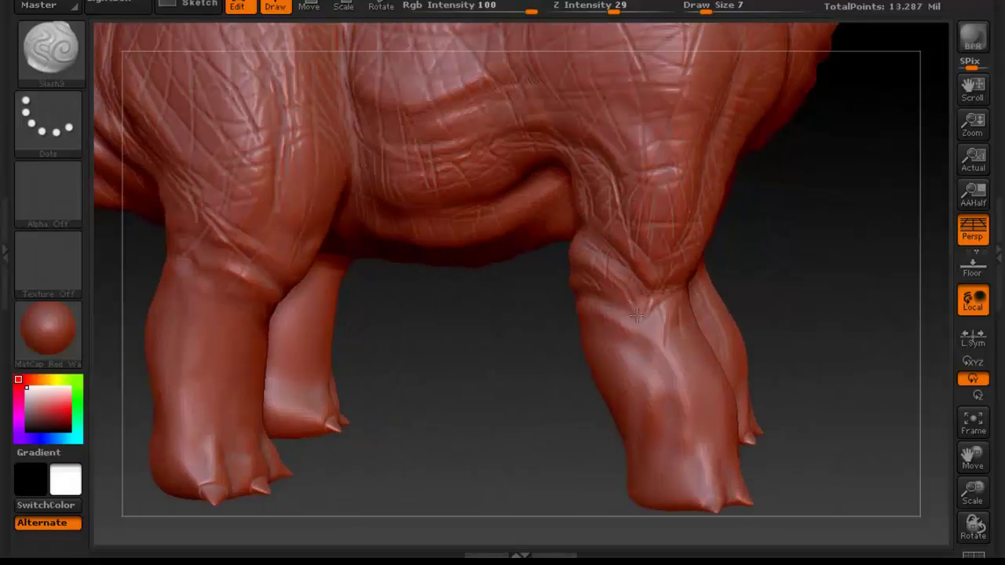
# Carve crosshatched wrinkles over the lower legs and feet using Slash3 at draw size 7 and Z Intensity 29
pyautogui.moveTo(637, 316); pyautogui.dragTo(652, 408)
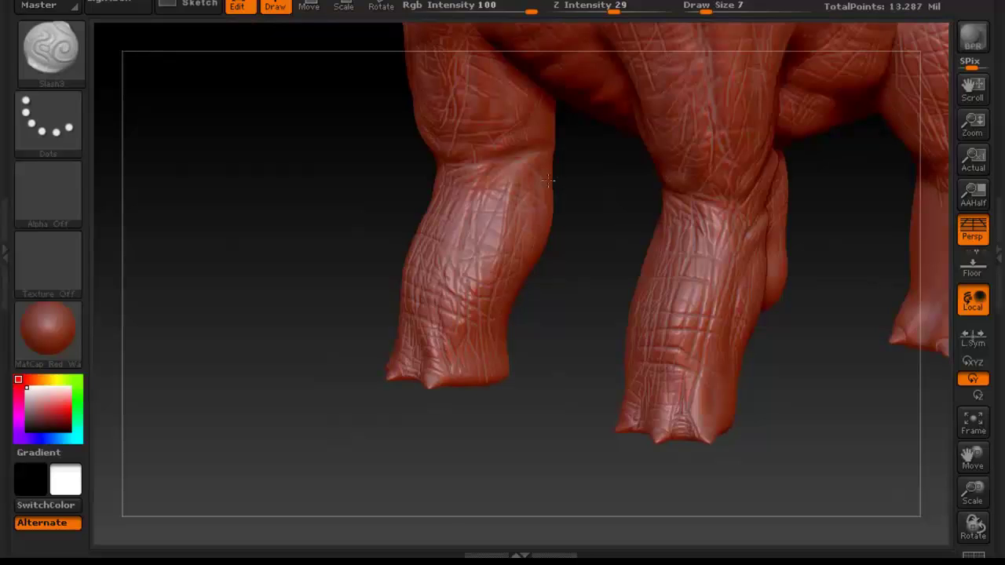
pyautogui.moveTo(548, 180); pyautogui.dragTo(496, 233)
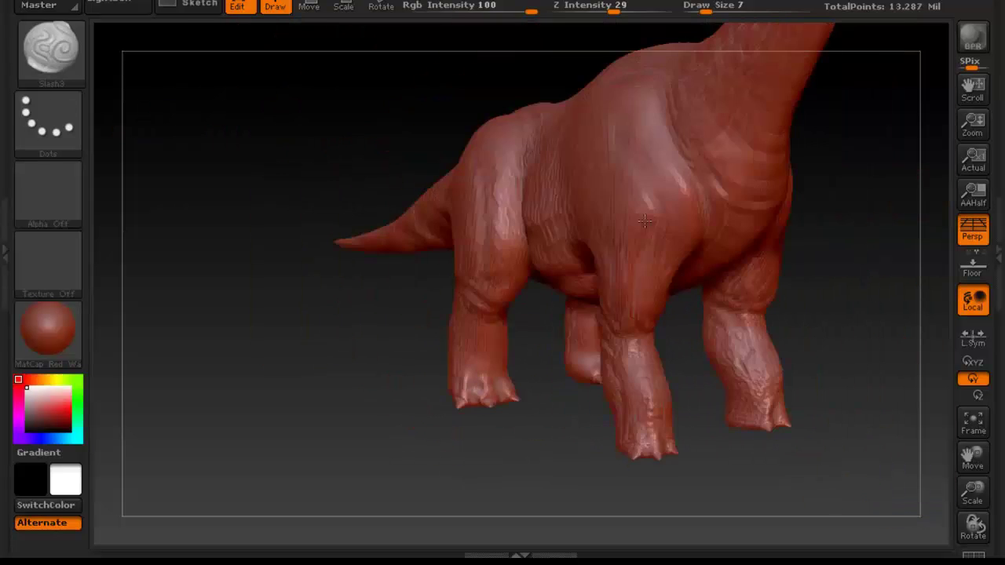
pyautogui.press('ctrl')
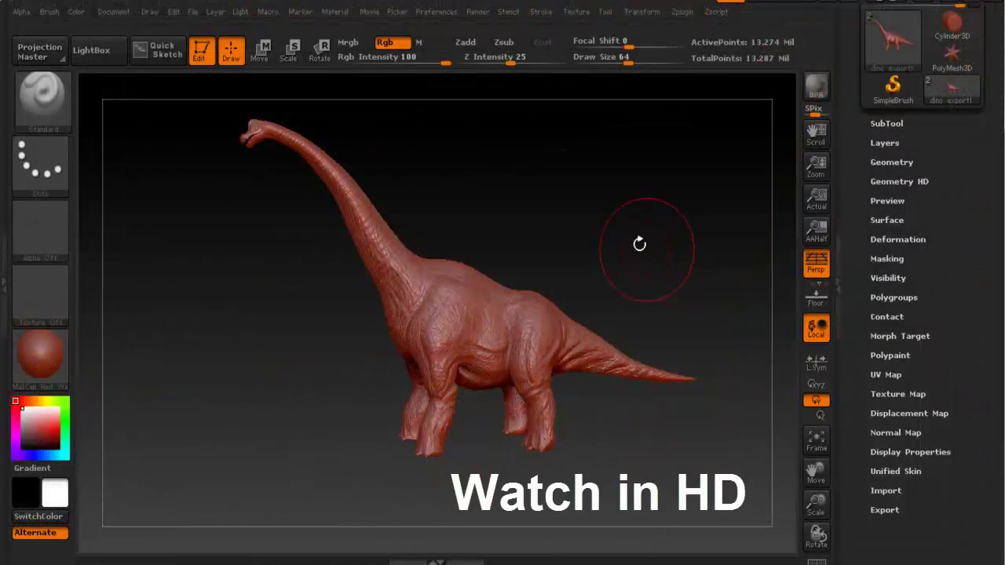
# Examine the detailed dinosaur from the front and side and check its sculpt layer list
pyautogui.keyDown('alt'); pyautogui.moveTo(501, 241); pyautogui.dragTo(534, 262); pyautogui.keyUp('alt')
pyautogui.moveTo(382, 289); pyautogui.dragTo(339, 264)
pyautogui.moveTo(441, 337)
pyautogui.keyDown('ctrl'); pyautogui.mouseDown(button='right')
pyautogui.moveTo(587, 318)
pyautogui.moveTo(563, 313)
pyautogui.moveTo(606, 148)
pyautogui.mouseUp(button='right'); pyautogui.keyUp('ctrl')
pyautogui.moveTo(443, 188); pyautogui.dragTo(578, 241, button='right')
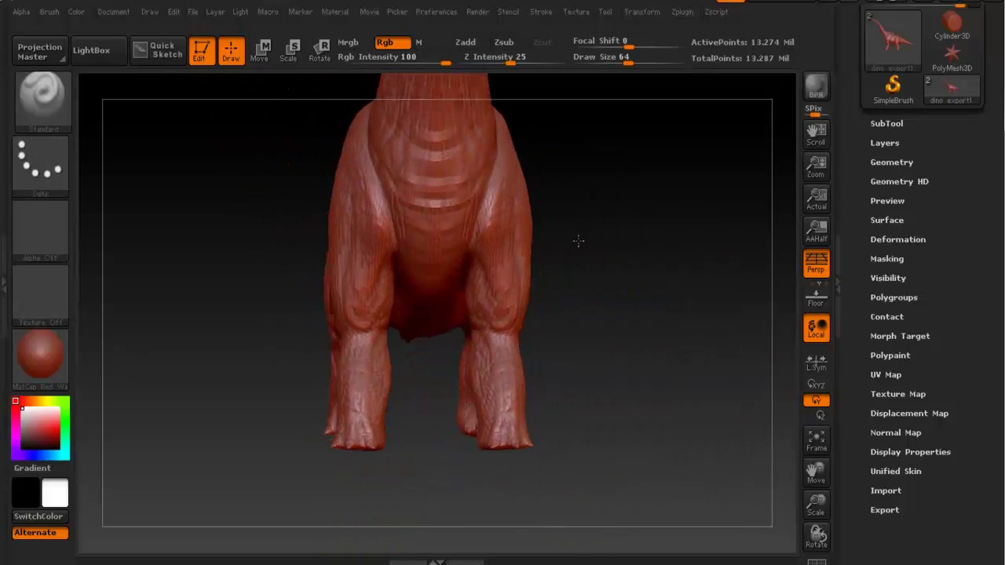
pyautogui.moveTo(608, 209); pyautogui.dragTo(561, 263, button='right')
pyautogui.keyDown('ctrl'); pyautogui.moveTo(561, 263); pyautogui.dragTo(477, 287, button='right'); pyautogui.keyUp('ctrl')
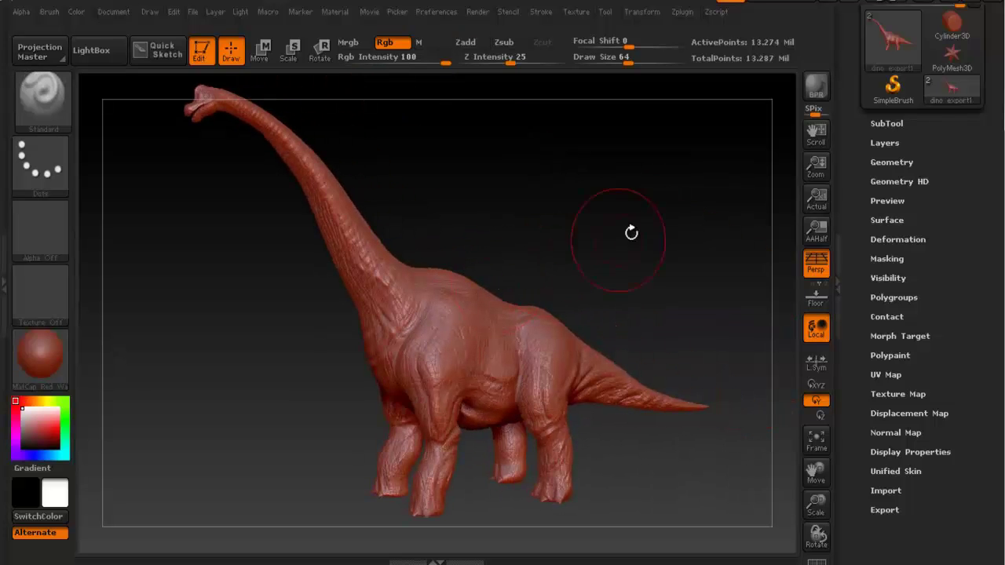
pyautogui.click(884, 142)
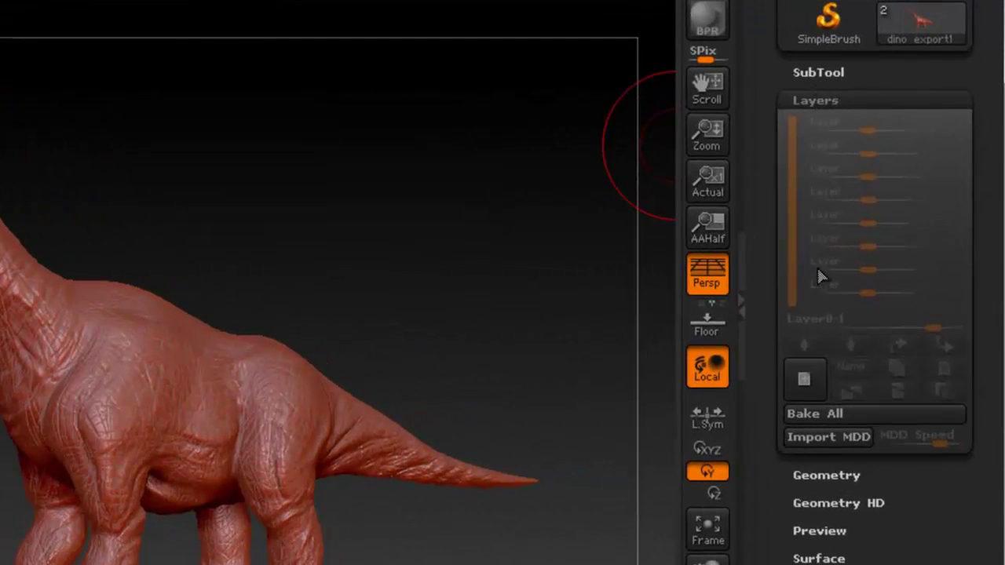
pyautogui.click(821, 100)
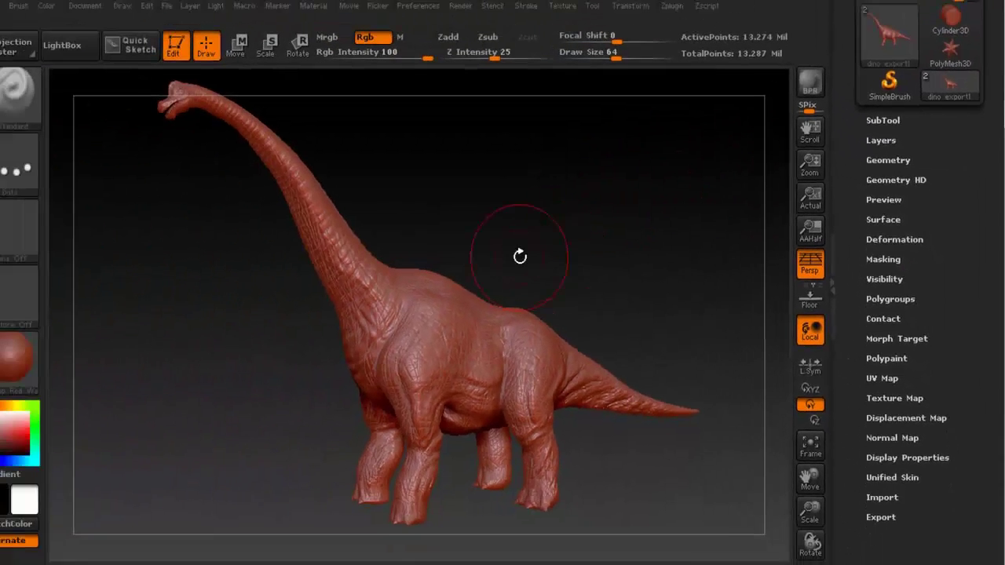
pyautogui.keyDown('alt'); pyautogui.moveTo(258, 264); pyautogui.dragTo(320, 241); pyautogui.keyUp('alt')
pyautogui.moveTo(598, 245); pyautogui.dragTo(531, 254)
pyautogui.keyDown('alt'); pyautogui.moveTo(531, 254); pyautogui.dragTo(485, 269, button='right'); pyautogui.keyUp('alt')
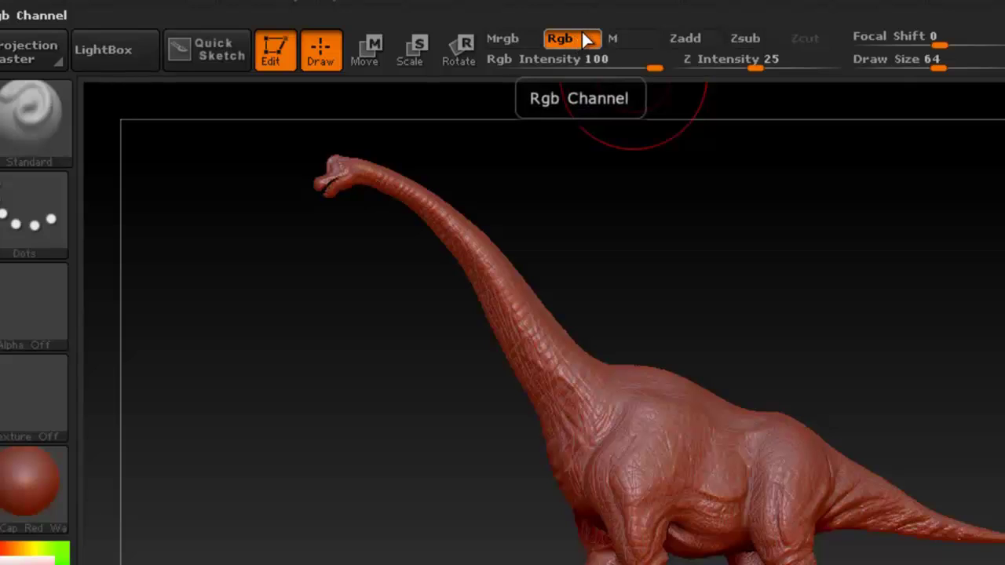
# Review the Standard brush's Rgb channel, Zadd and Rgb Intensity settings for color-only painting
pyautogui.click(697, 35)
pyautogui.click(696, 34)
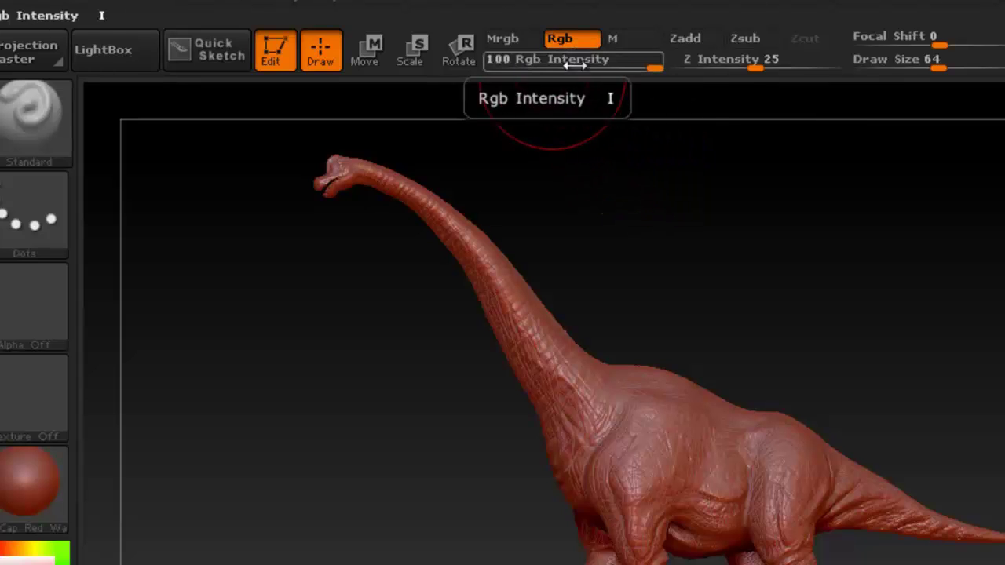
pyautogui.moveTo(650, 63); pyautogui.dragTo(593, 64)
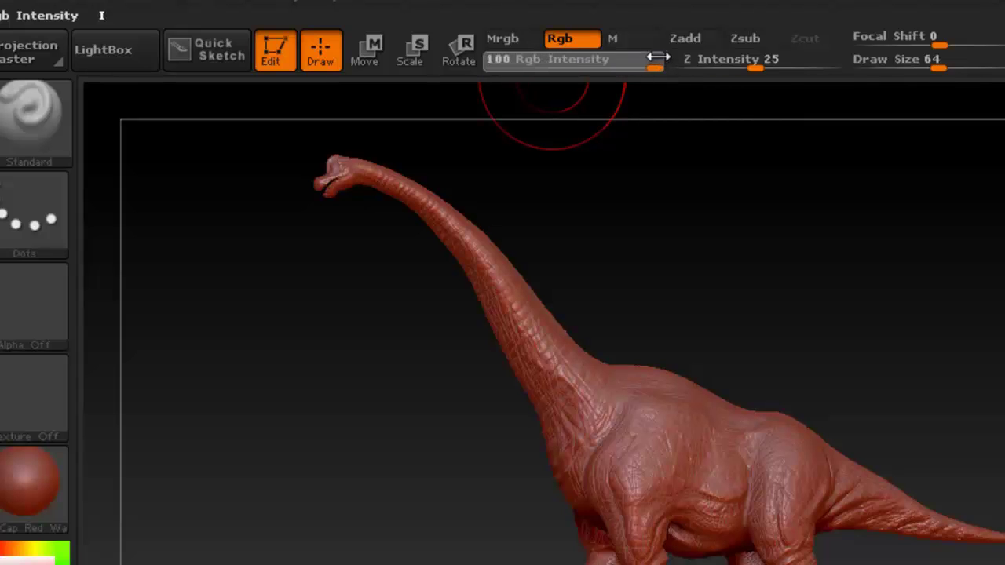
pyautogui.press('space')
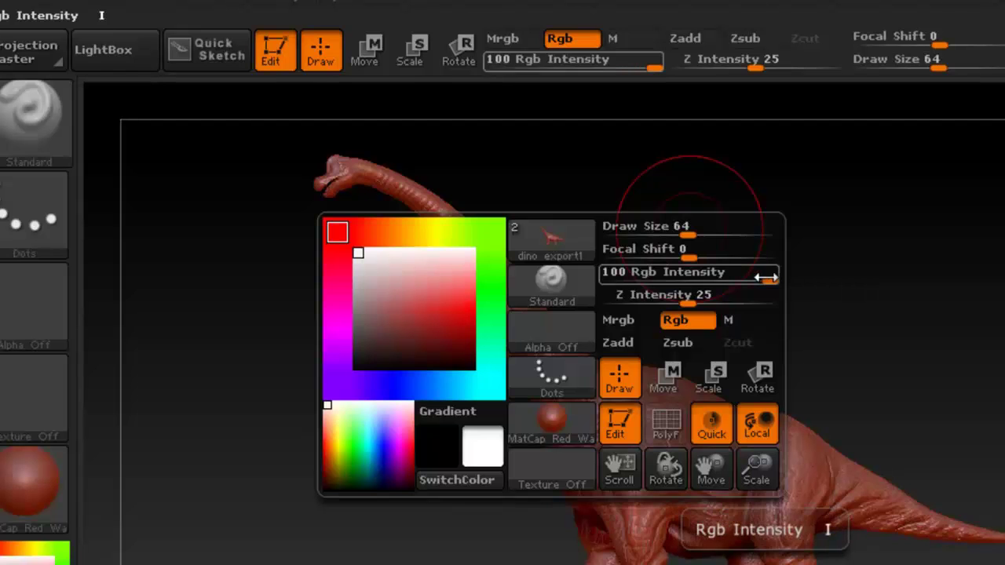
pyautogui.moveTo(701, 294)
pyautogui.mouseDown()
pyautogui.moveTo(664, 297)
pyautogui.moveTo(697, 300)
pyautogui.mouseUp()
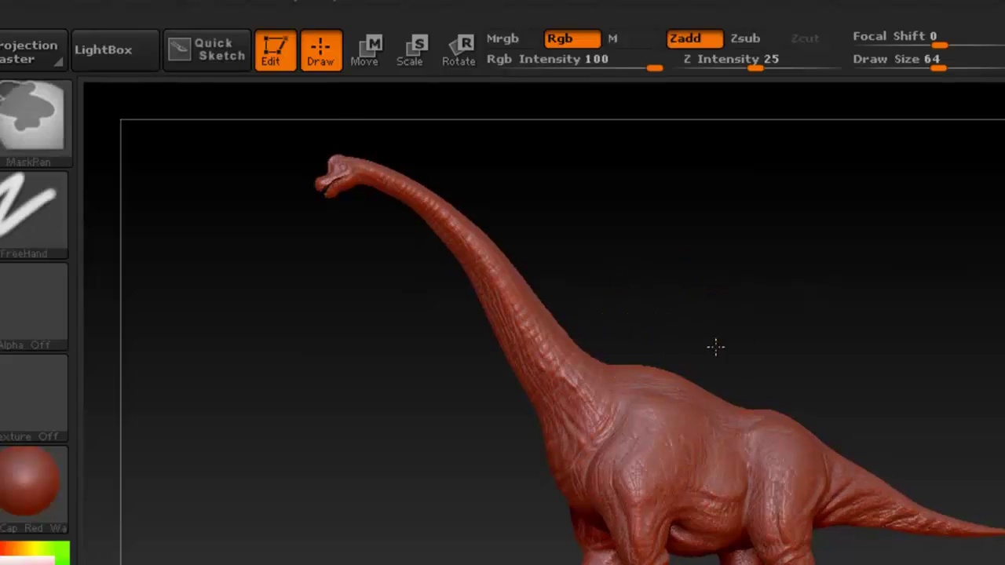
# Open the material library for the dinosaur model
pyautogui.keyDown('ctrl'); pyautogui.moveTo(684, 338); pyautogui.dragTo(743, 350, button='right'); pyautogui.keyUp('ctrl')
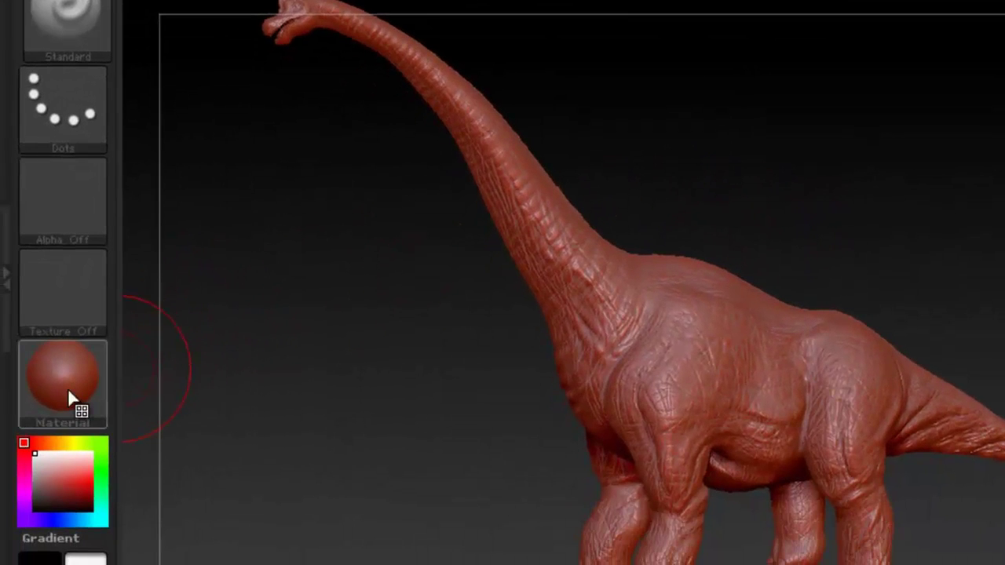
pyautogui.moveTo(36, 480)
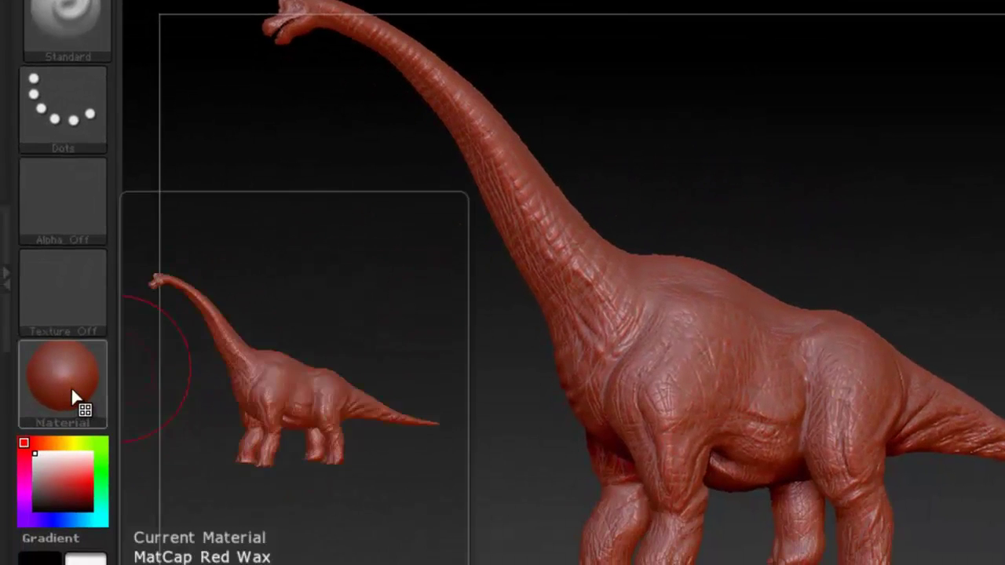
pyautogui.click(71, 386)
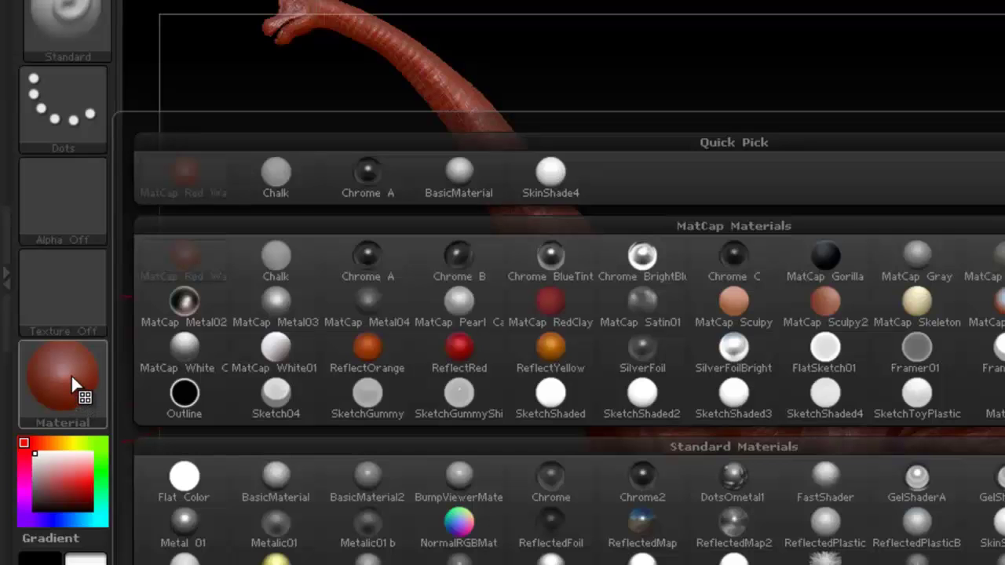
# Assign the BasicMaterial from the standard materials to the dinosaur model
pyautogui.click(69, 379)
pyautogui.moveTo(68, 377)
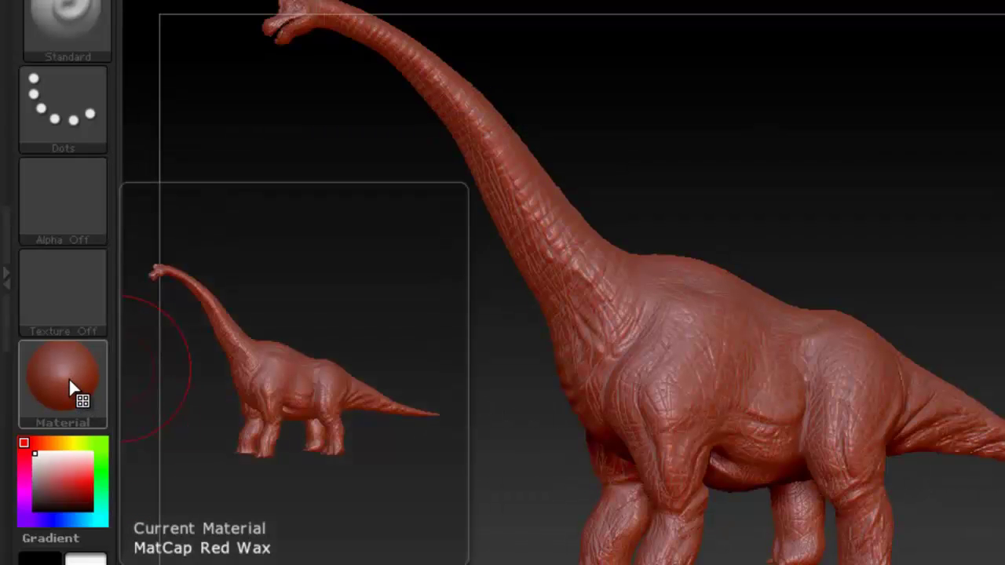
pyautogui.click(69, 378)
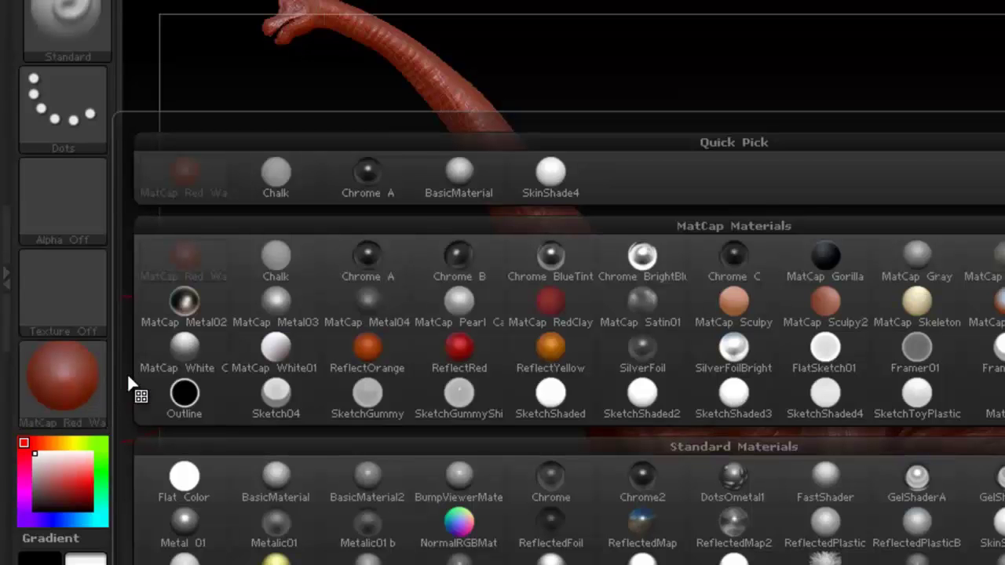
pyautogui.click(278, 479)
# Examine the wrinkles and folds on the dinosaur's neck, shoulder and body from several angles and distances
pyautogui.moveTo(681, 330)
pyautogui.mouseDown(button='right')
pyautogui.moveTo(660, 343)
pyautogui.moveTo(672, 320)
pyautogui.moveTo(661, 329)
pyautogui.moveTo(832, 372)
pyautogui.moveTo(826, 360)
pyautogui.mouseUp(button='right')
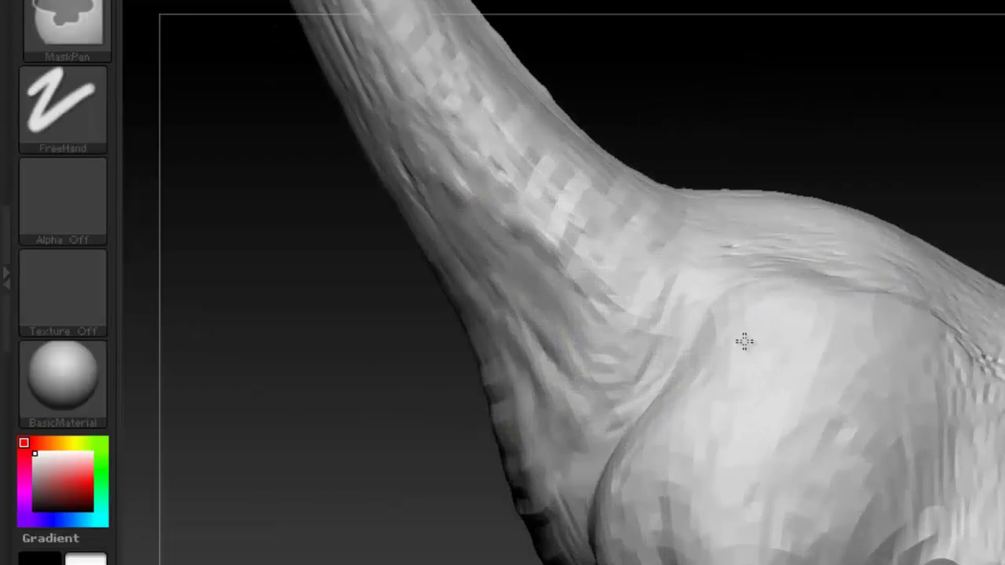
pyautogui.moveTo(696, 294); pyautogui.dragTo(747, 275, button='right')
pyautogui.moveTo(832, 332)
pyautogui.keyDown('ctrl'); pyautogui.mouseDown(button='right')
pyautogui.moveTo(605, 294)
pyautogui.moveTo(686, 309)
pyautogui.moveTo(672, 328)
pyautogui.moveTo(559, 309)
pyautogui.mouseUp(button='right'); pyautogui.keyUp('ctrl')
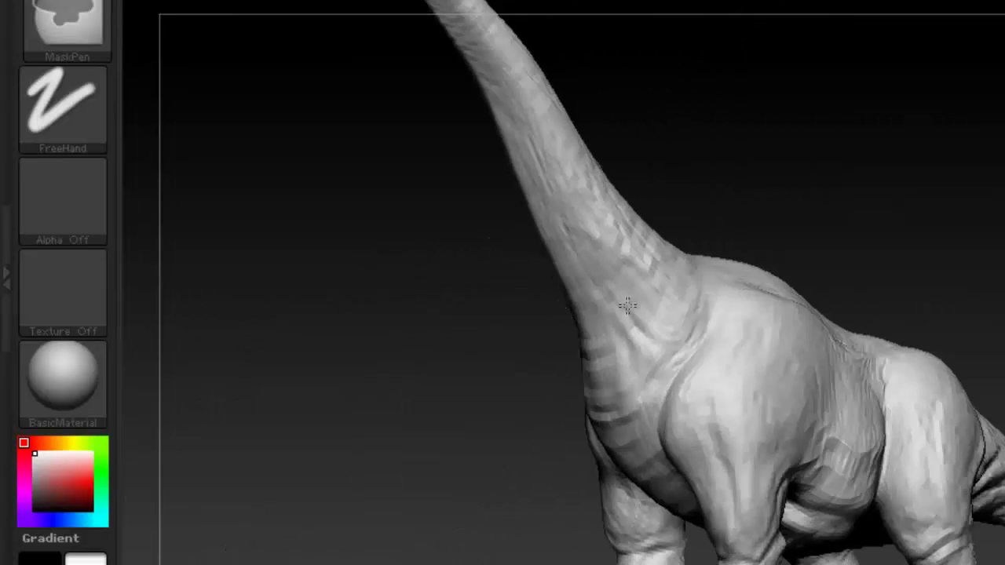
pyautogui.keyDown('alt'); pyautogui.moveTo(833, 329); pyautogui.dragTo(661, 267, button='right'); pyautogui.keyUp('alt')
pyautogui.moveTo(743, 274); pyautogui.dragTo(674, 301, button='right')
pyautogui.moveTo(564, 279)
pyautogui.keyDown('ctrl'); pyautogui.mouseDown(button='right')
pyautogui.moveTo(785, 342)
pyautogui.moveTo(514, 314)
pyautogui.mouseUp(button='right'); pyautogui.keyUp('ctrl')
pyautogui.keyDown('alt'); pyautogui.moveTo(429, 229); pyautogui.dragTo(506, 290, button='right'); pyautogui.keyUp('alt')
pyautogui.moveTo(711, 299)
pyautogui.keyDown('ctrl'); pyautogui.mouseDown(button='right')
pyautogui.moveTo(640, 299)
pyautogui.moveTo(650, 307)
pyautogui.moveTo(569, 290)
pyautogui.moveTo(577, 301)
pyautogui.mouseUp(button='right'); pyautogui.keyUp('ctrl')
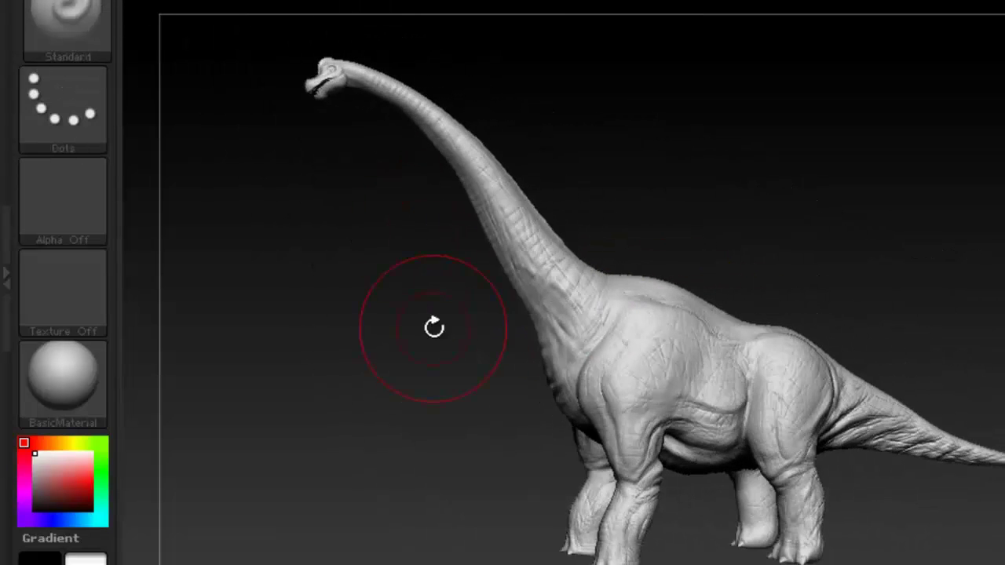
# Assign the SketchShaded4 MatCap material to the dinosaur and inspect its sketch lines up close
pyautogui.click(91, 384)
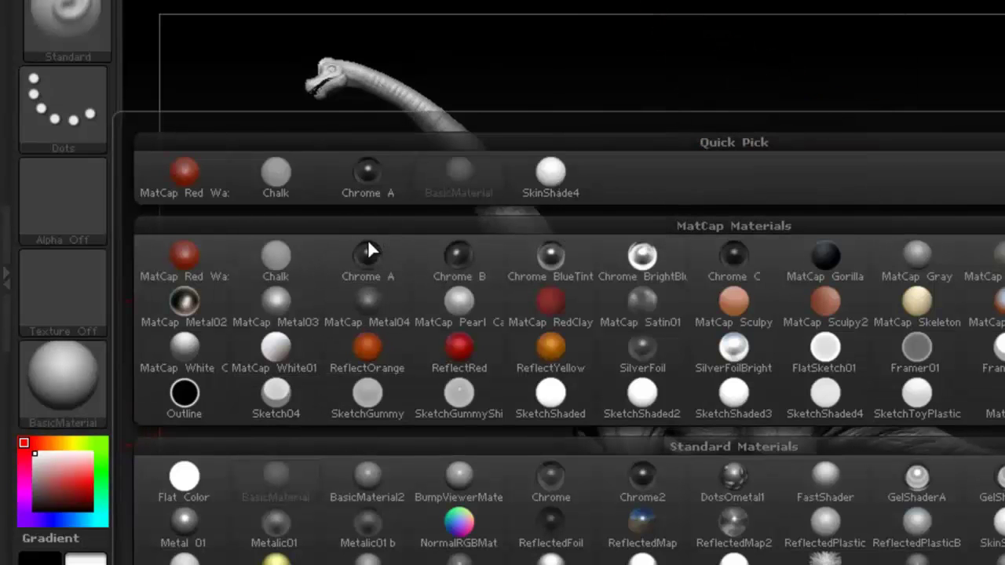
pyautogui.moveTo(398, 345)
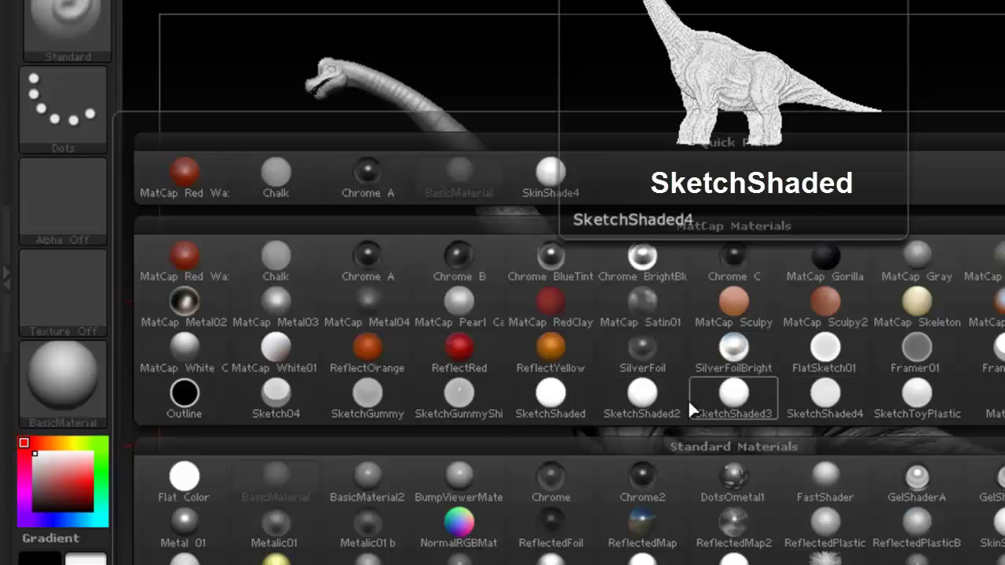
pyautogui.click(842, 386)
pyautogui.moveTo(719, 255); pyautogui.dragTo(624, 243)
pyautogui.press('ctrl')
pyautogui.keyDown('ctrl'); pyautogui.moveTo(630, 212); pyautogui.dragTo(824, 236, button='right'); pyautogui.keyUp('ctrl')
pyautogui.keyDown('ctrl'); pyautogui.moveTo(911, 301); pyautogui.dragTo(694, 284, button='right'); pyautogui.keyUp('ctrl')
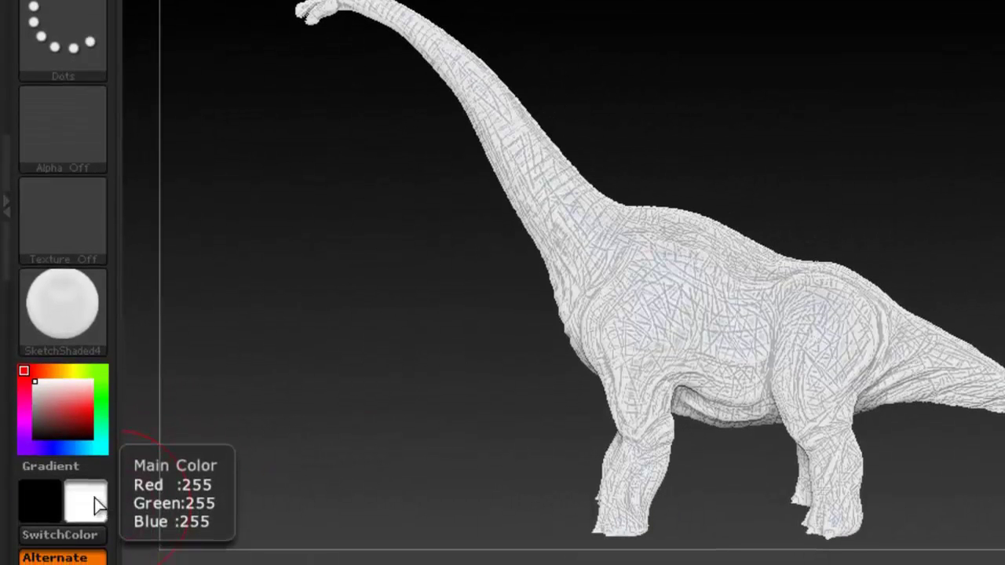
# Set the main color to red with RGB values 215, 27, 27
pyautogui.click(107, 505)
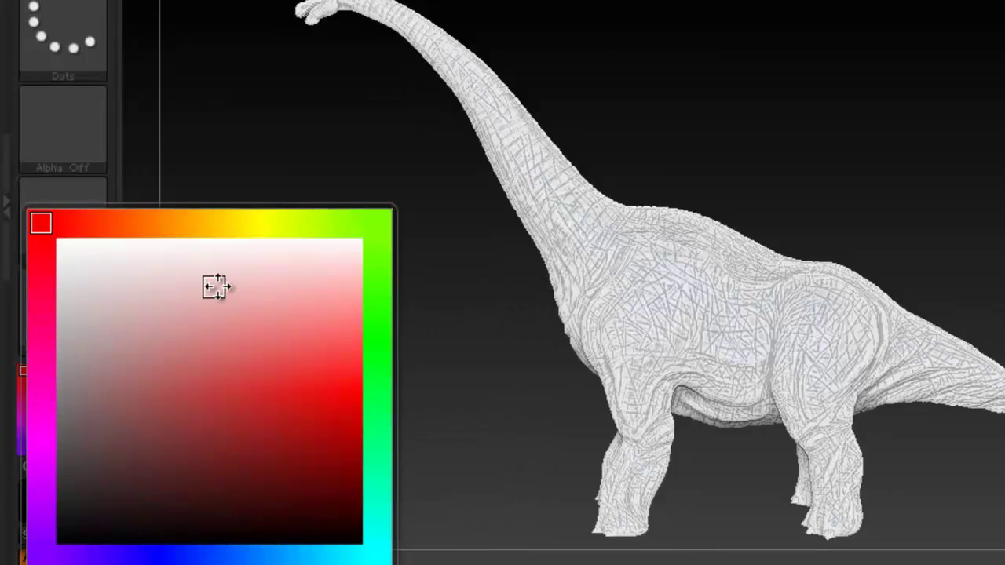
pyautogui.click(291, 399)
pyautogui.moveTo(464, 348); pyautogui.dragTo(563, 331)
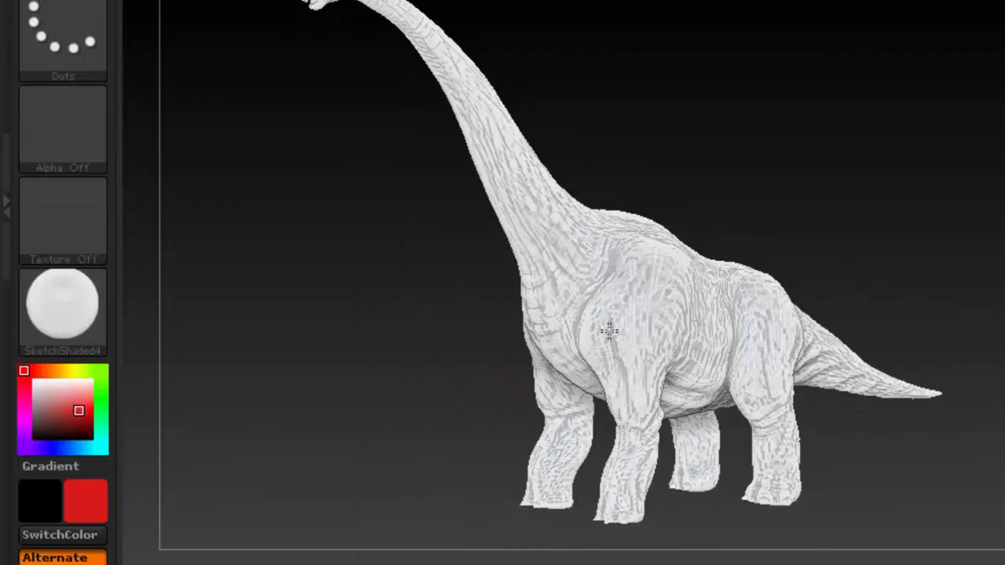
pyautogui.moveTo(480, 342); pyautogui.dragTo(615, 306)
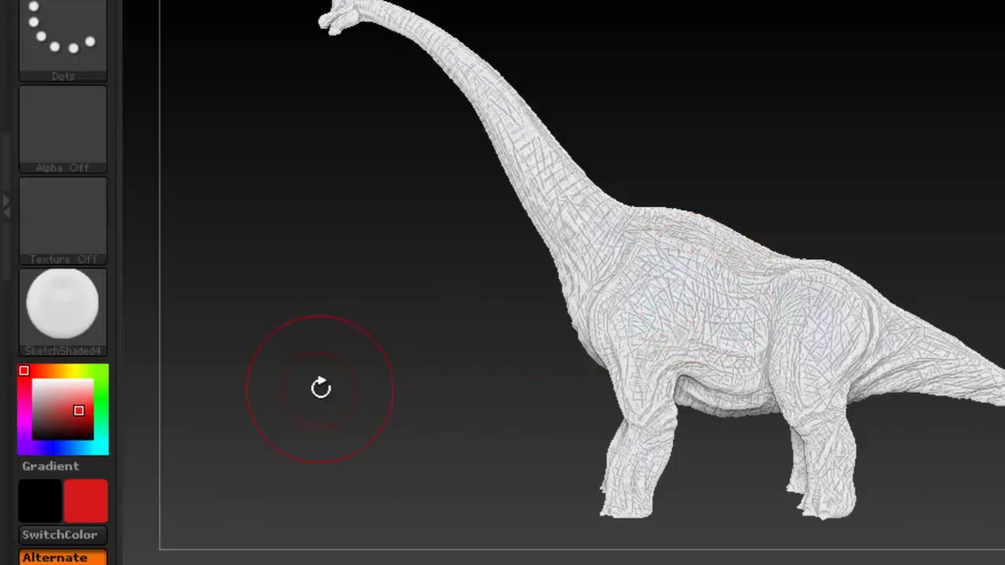
pyautogui.moveTo(97, 498)
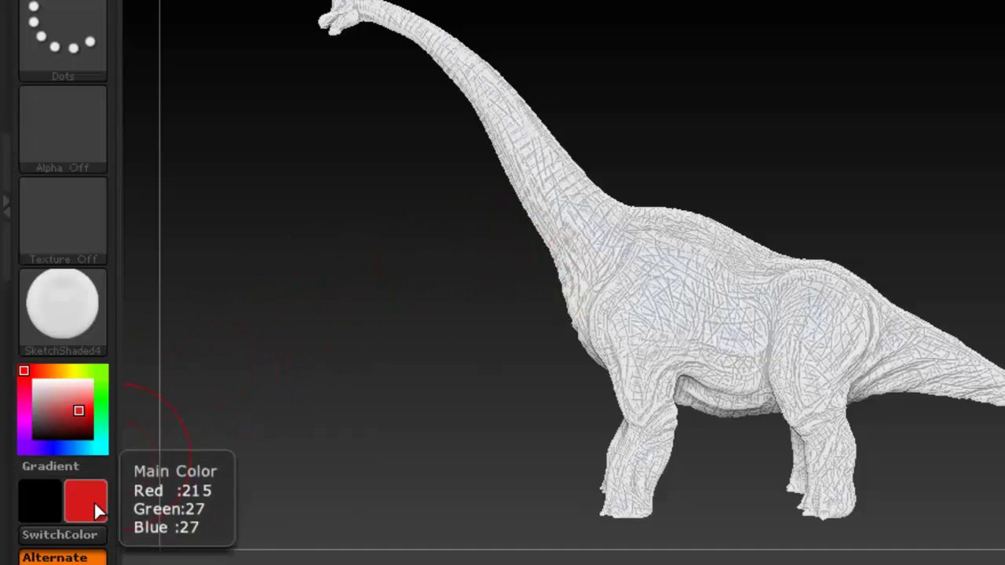
pyautogui.moveTo(29, 507)
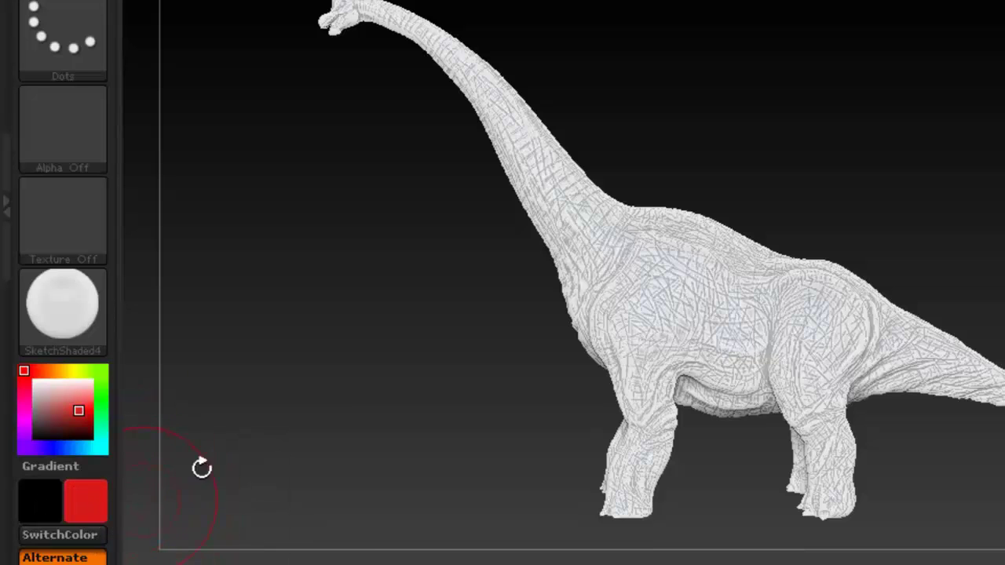
# Bring up the brachiosaurus2 photo in Windows Live Photo Gallery and examine the dinosaur's coloring
pyautogui.keyDown('alt'); pyautogui.moveTo(599, 160); pyautogui.dragTo(521, 139); pyautogui.keyUp('alt')
pyautogui.moveTo(493, 206); pyautogui.dragTo(495, 204, button='right')
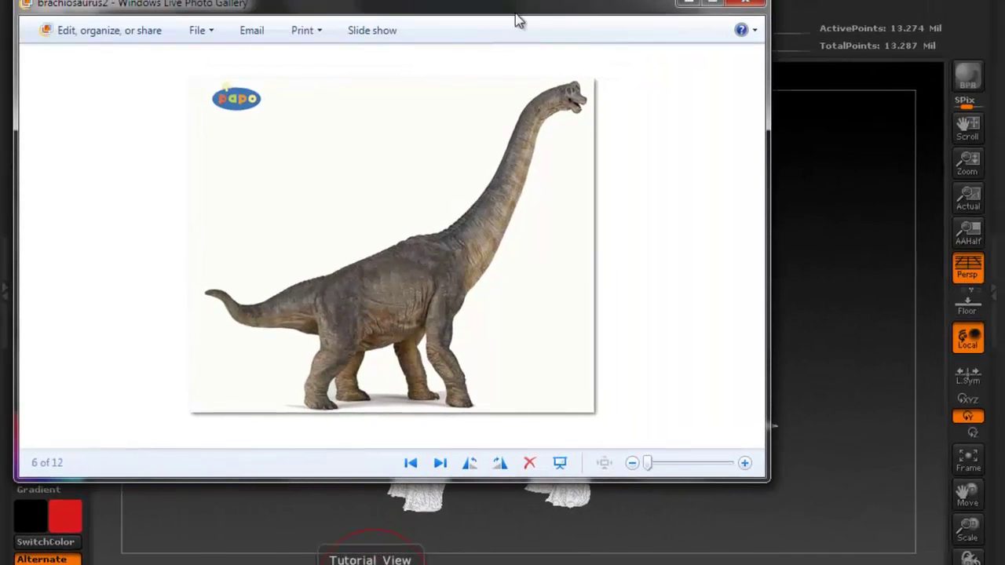
pyautogui.moveTo(518, 21); pyautogui.dragTo(671, 36)
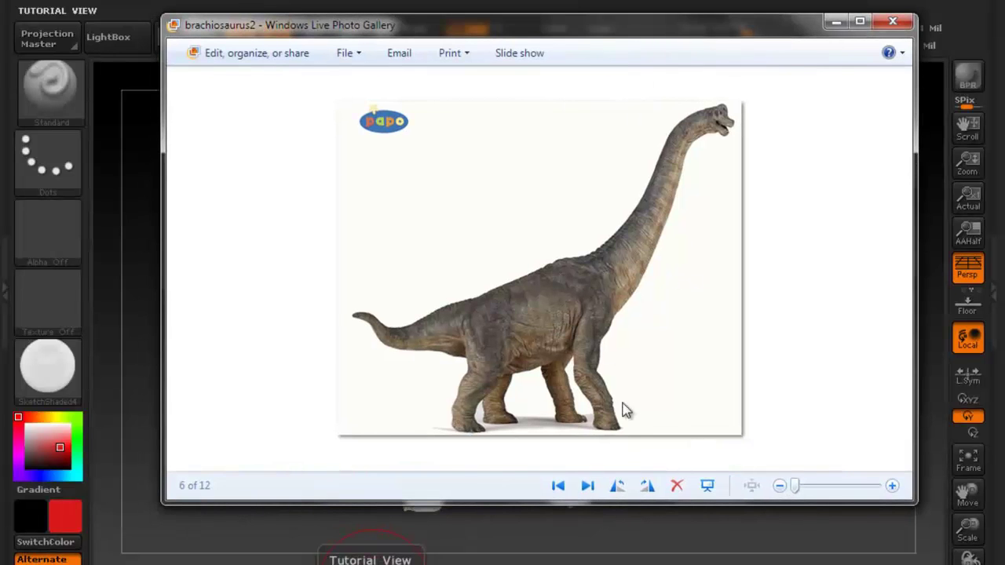
pyautogui.scroll(3, 591, 383)
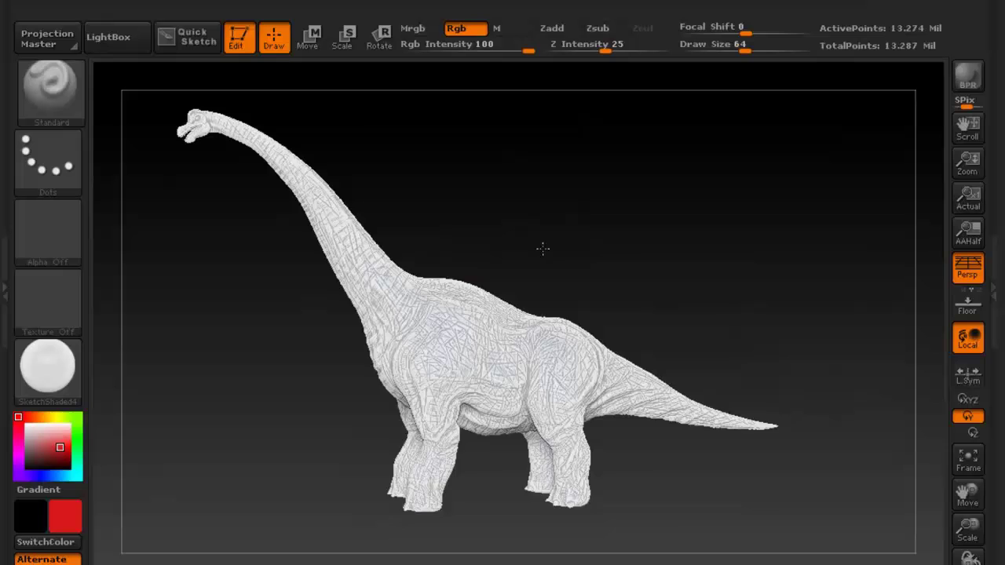
# Switch the dinosaur to the Back reference view in the texture's Image Plane settings
pyautogui.moveTo(542, 249); pyautogui.dragTo(550, 229)
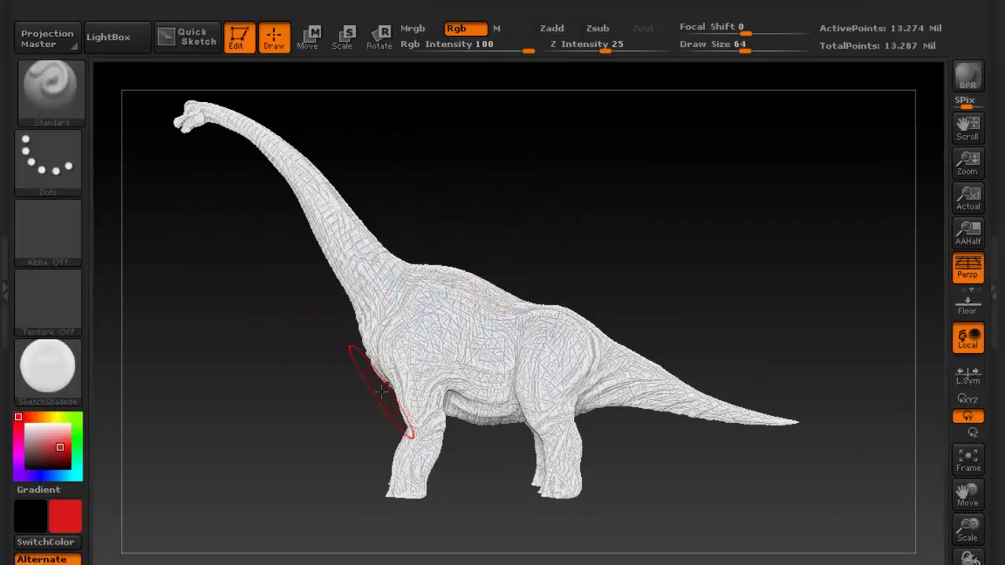
pyautogui.moveTo(156, 379); pyautogui.dragTo(210, 379)
pyautogui.moveTo(287, 353)
pyautogui.mouseDown()
pyautogui.moveTo(282, 323)
pyautogui.moveTo(103, 320)
pyautogui.mouseUp()
pyautogui.moveTo(161, 433); pyautogui.dragTo(145, 424)
pyautogui.moveTo(430, 345)
pyautogui.mouseDown(button='right')
pyautogui.moveTo(419, 352)
pyautogui.moveTo(412, 335)
pyautogui.mouseUp(button='right')
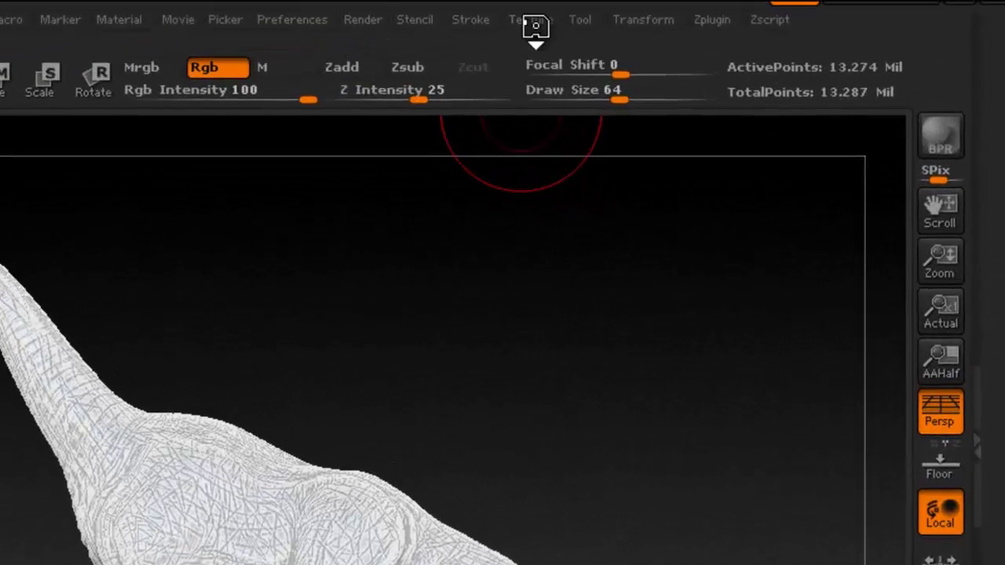
pyautogui.click(687, 0)
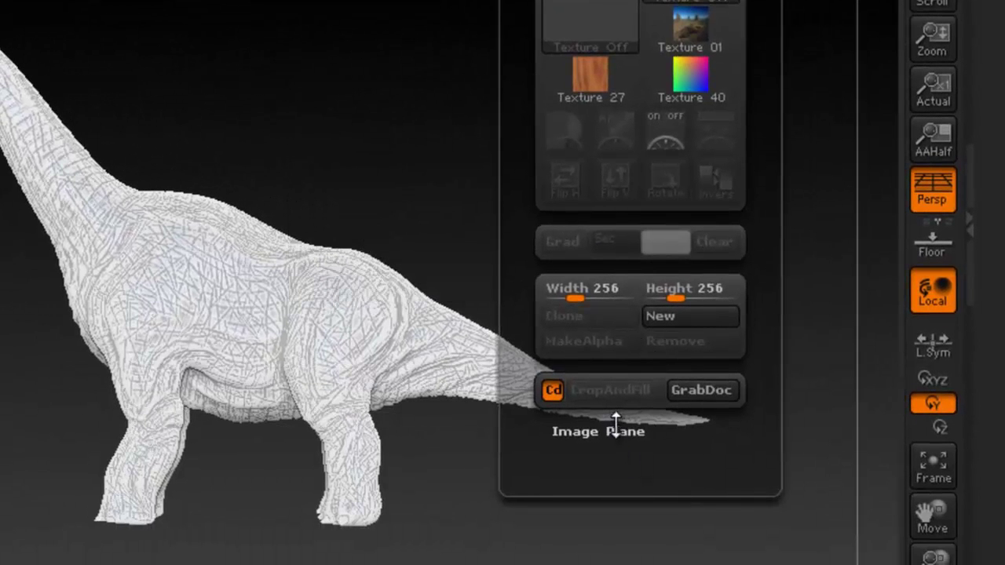
pyautogui.click(617, 431)
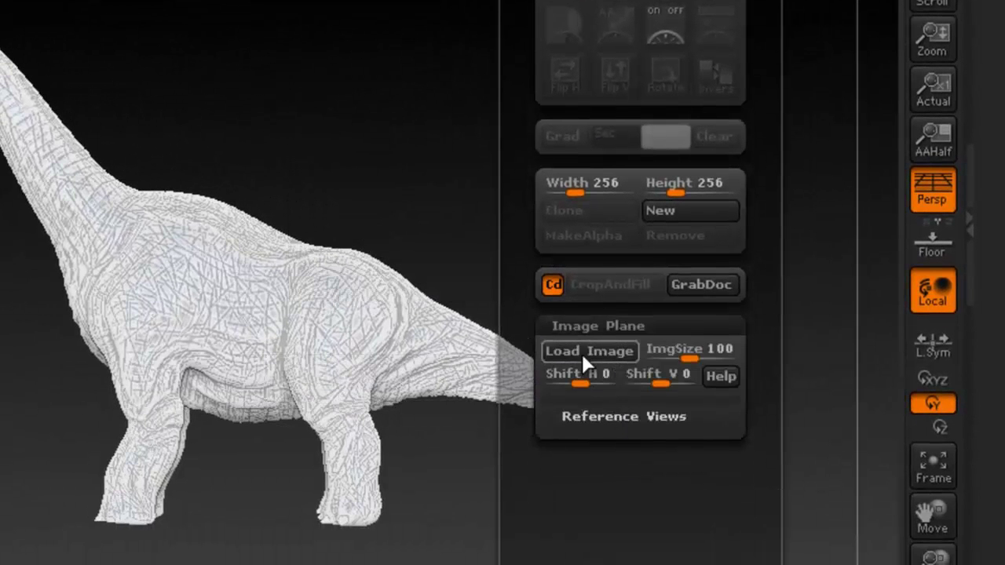
pyautogui.click(605, 417)
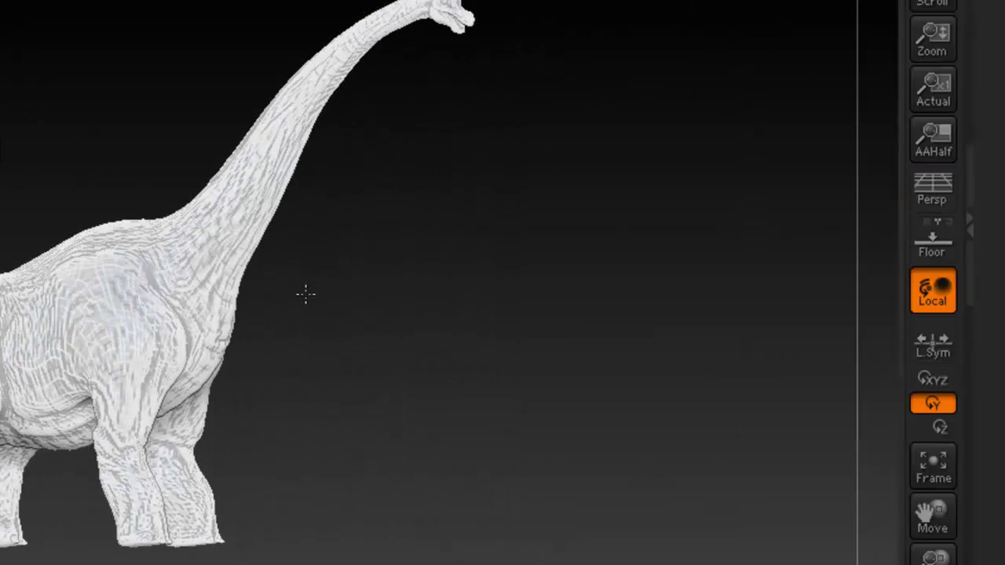
pyautogui.moveTo(314, 303); pyautogui.dragTo(317, 291)
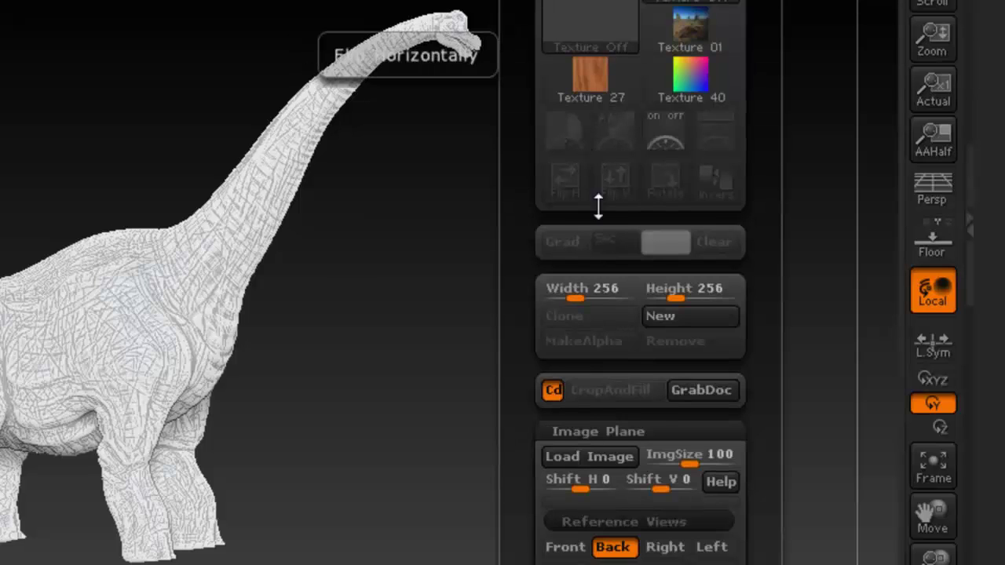
# Load the brachiosaurus2 JPG photo as the image plane behind the model
pyautogui.moveTo(772, 332); pyautogui.dragTo(768, 213)
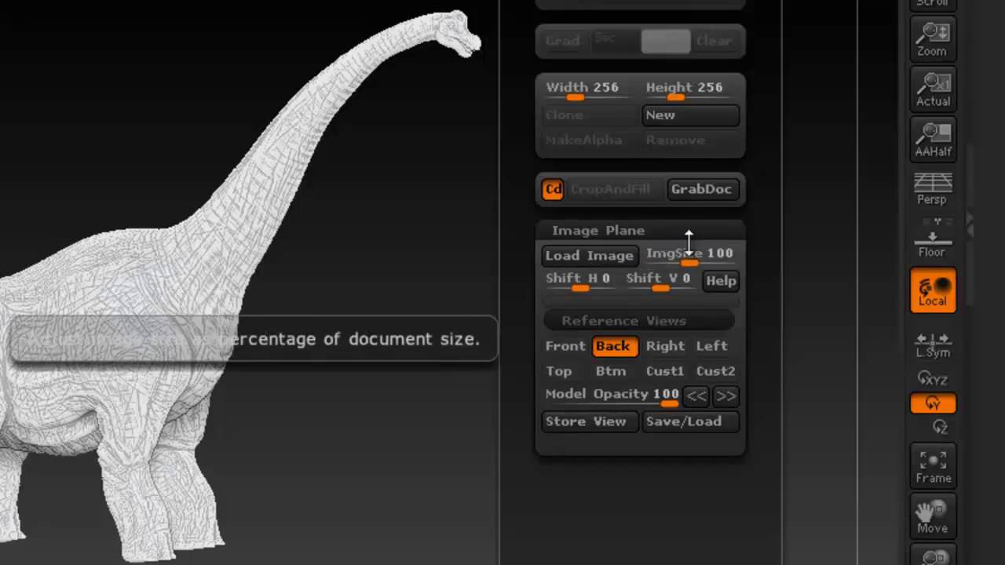
pyautogui.click(595, 257)
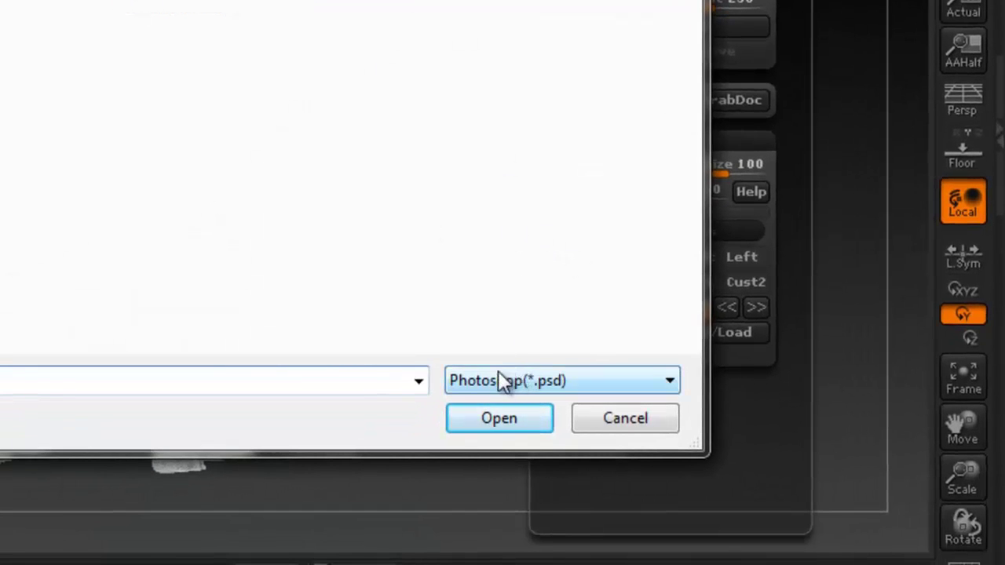
pyautogui.click(558, 381)
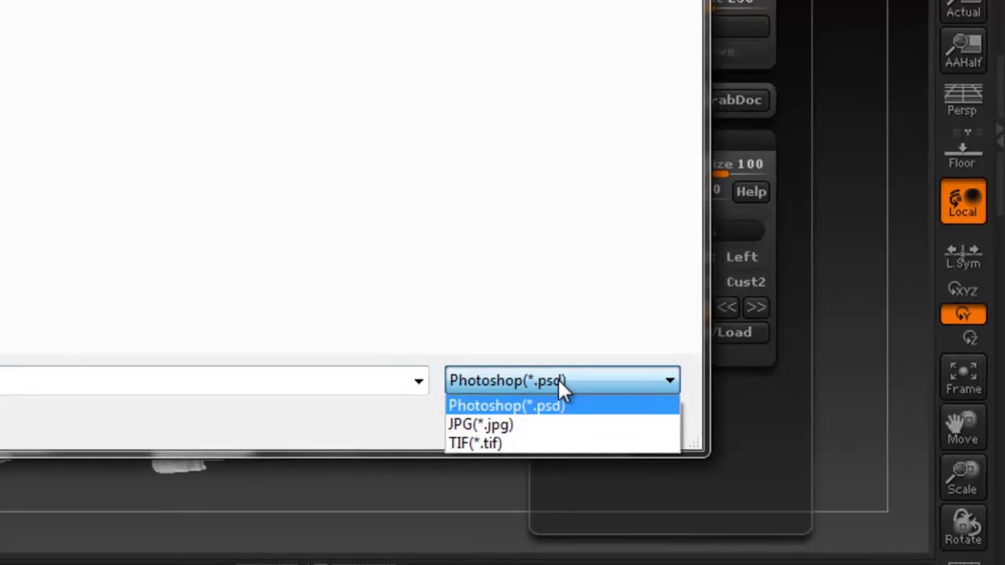
pyautogui.click(471, 424)
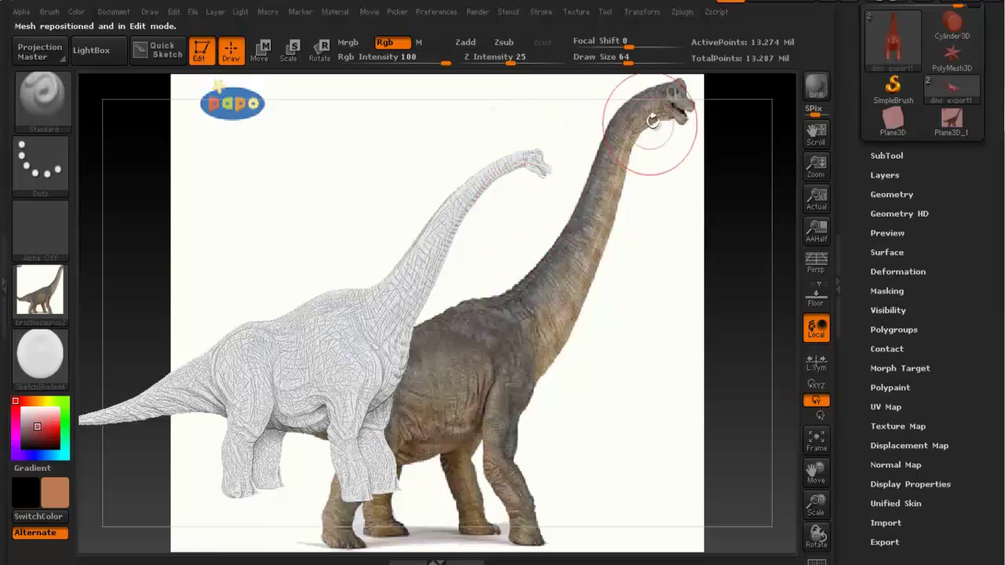
# Sample several main colors from the reference photo and its surroundings, ending with the interface's orange
pyautogui.moveTo(520, 243)
pyautogui.mouseDown()
pyautogui.moveTo(419, 270)
pyautogui.moveTo(489, 262)
pyautogui.moveTo(464, 287)
pyautogui.moveTo(587, 258)
pyautogui.moveTo(455, 294)
pyautogui.moveTo(565, 284)
pyautogui.mouseUp()
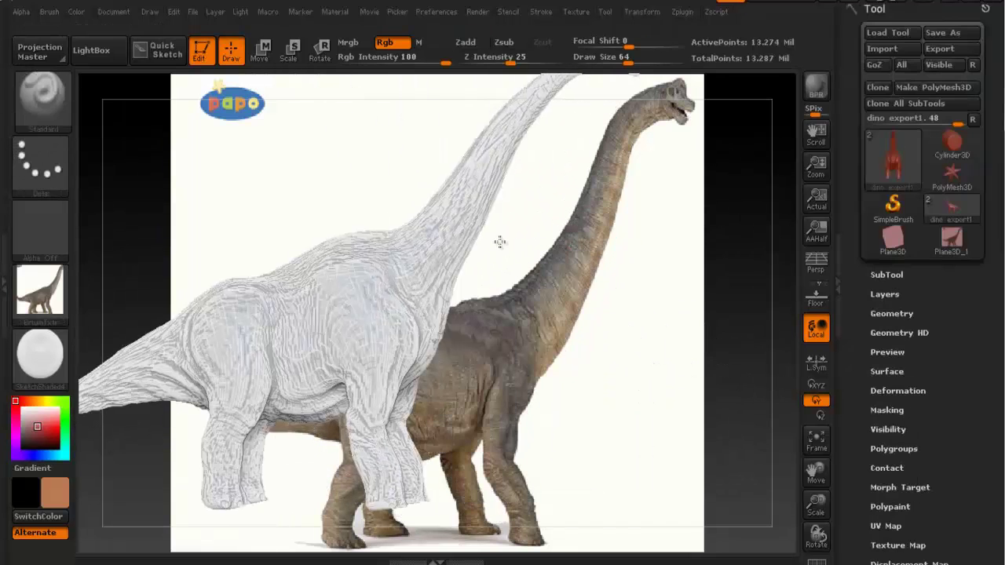
pyautogui.keyDown('alt'); pyautogui.moveTo(500, 242); pyautogui.dragTo(500, 237); pyautogui.keyUp('alt')
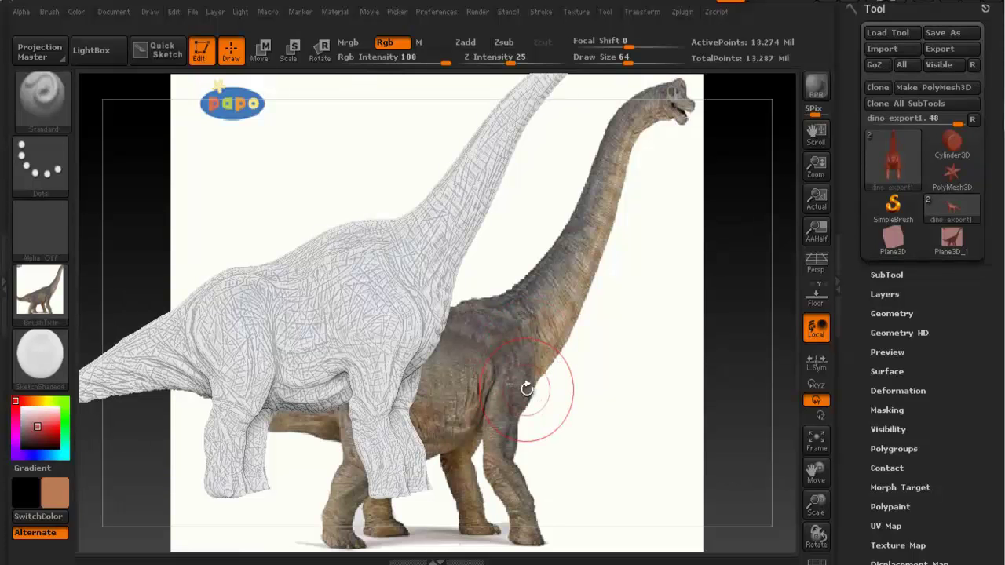
pyautogui.press('c')
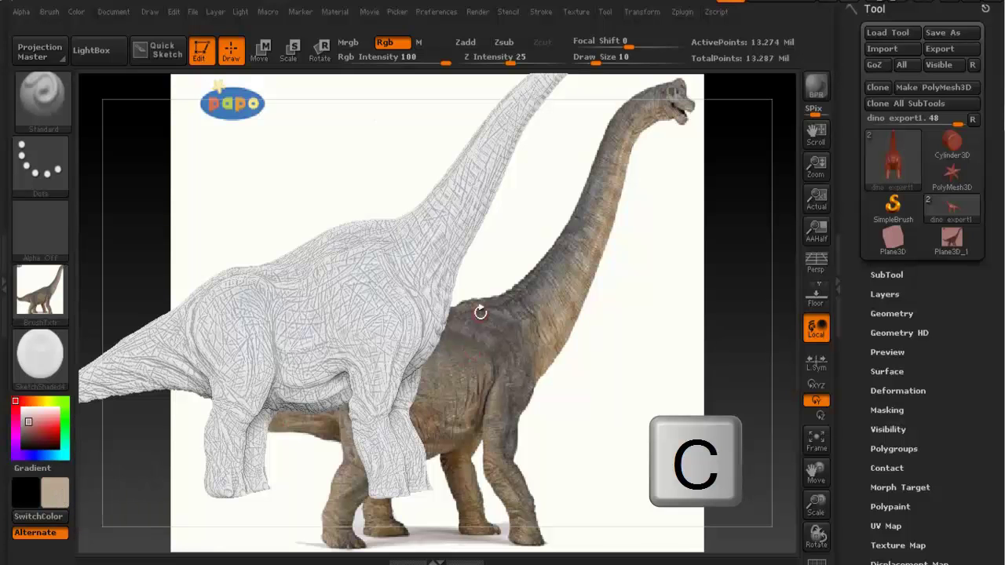
pyautogui.press('c')
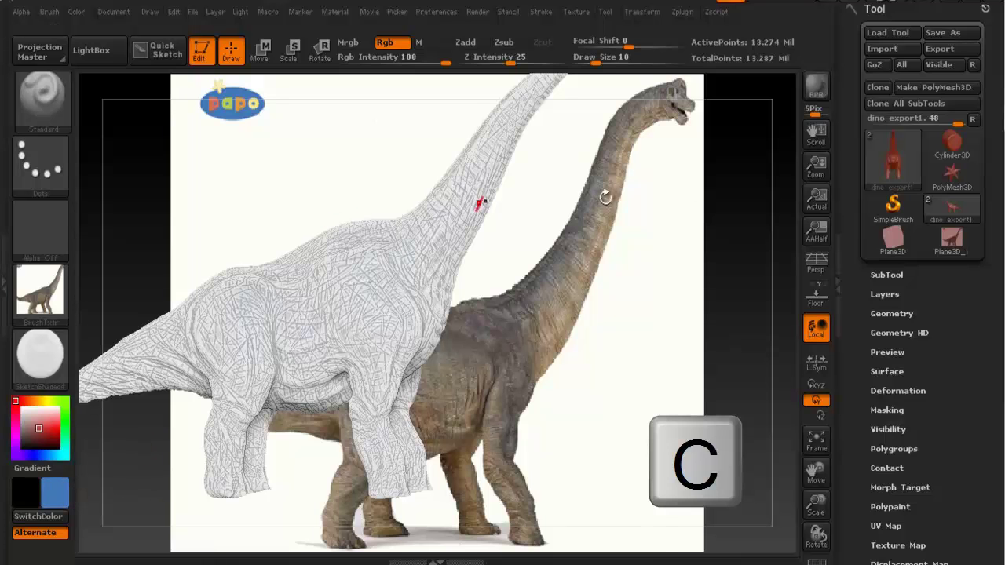
pyautogui.press('c')
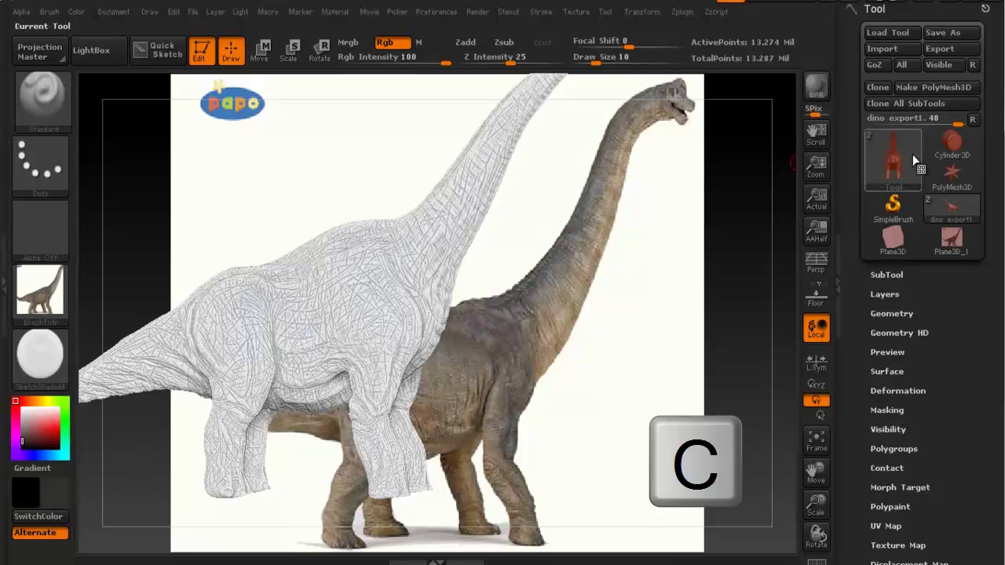
pyautogui.press('c')
pyautogui.press('c')
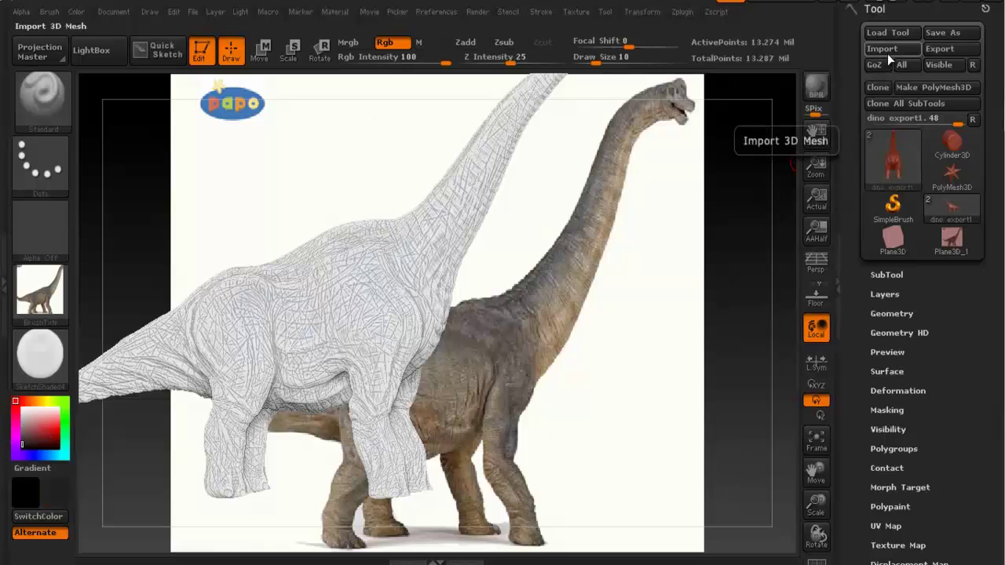
pyautogui.moveTo(53, 490)
pyautogui.mouseDown()
pyautogui.moveTo(254, 78)
pyautogui.moveTo(237, 50)
pyautogui.mouseUp()
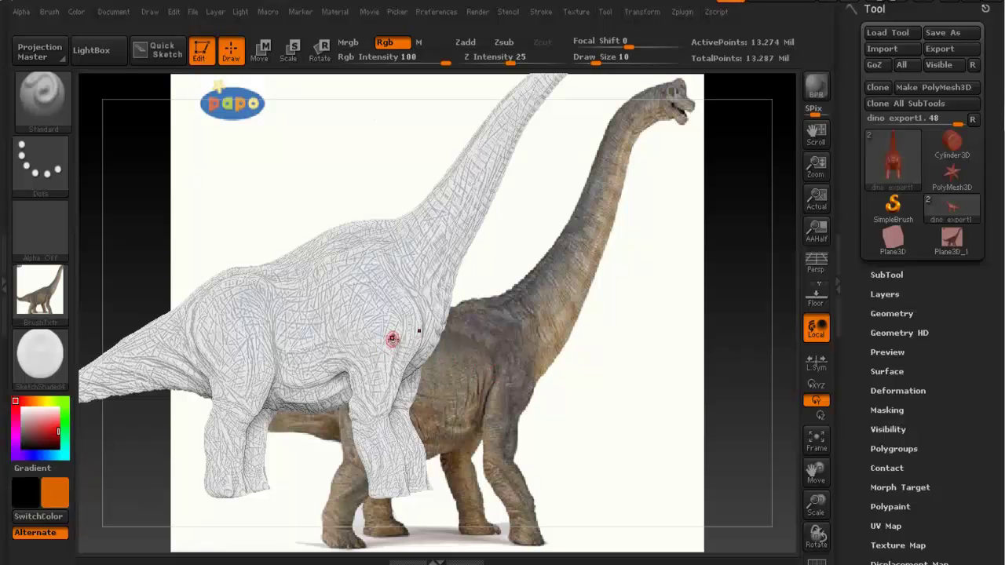
# Sample a brown skin color, R 147, G 120, B 93, from the chest area of the reference dinosaur
pyautogui.keyDown('alt'); pyautogui.moveTo(448, 285); pyautogui.dragTo(478, 331); pyautogui.keyUp('alt')
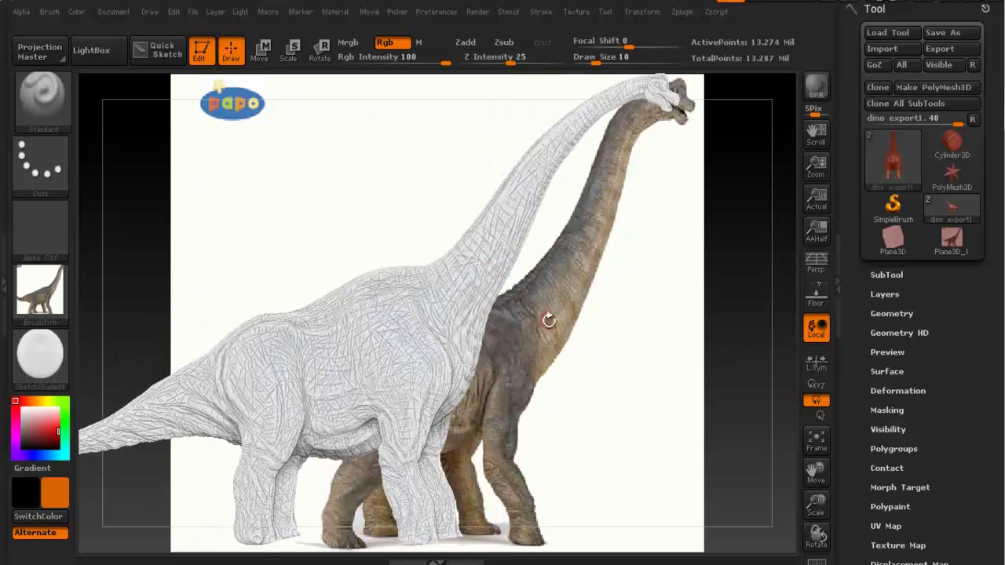
pyautogui.moveTo(545, 313); pyautogui.dragTo(555, 313)
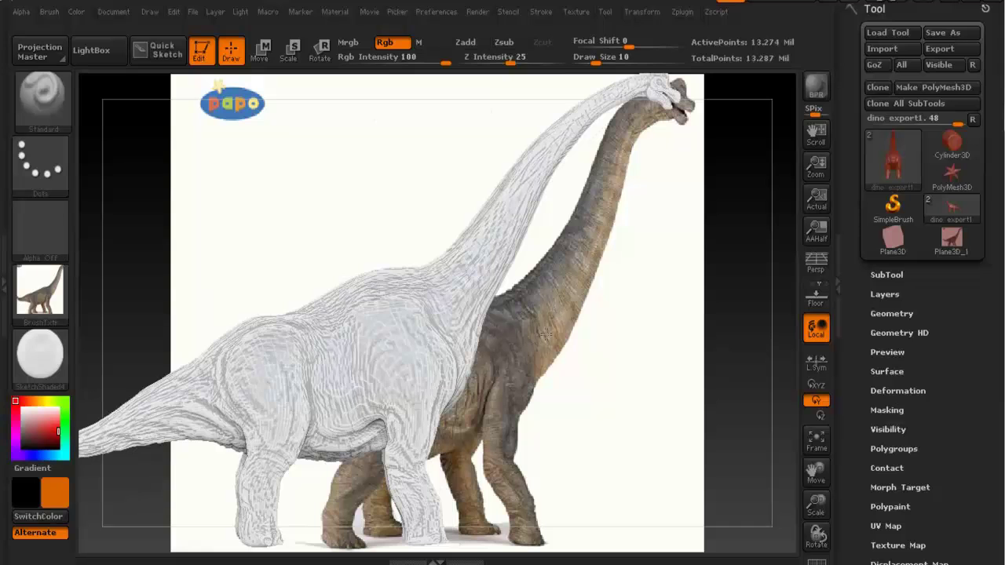
pyautogui.press('c')
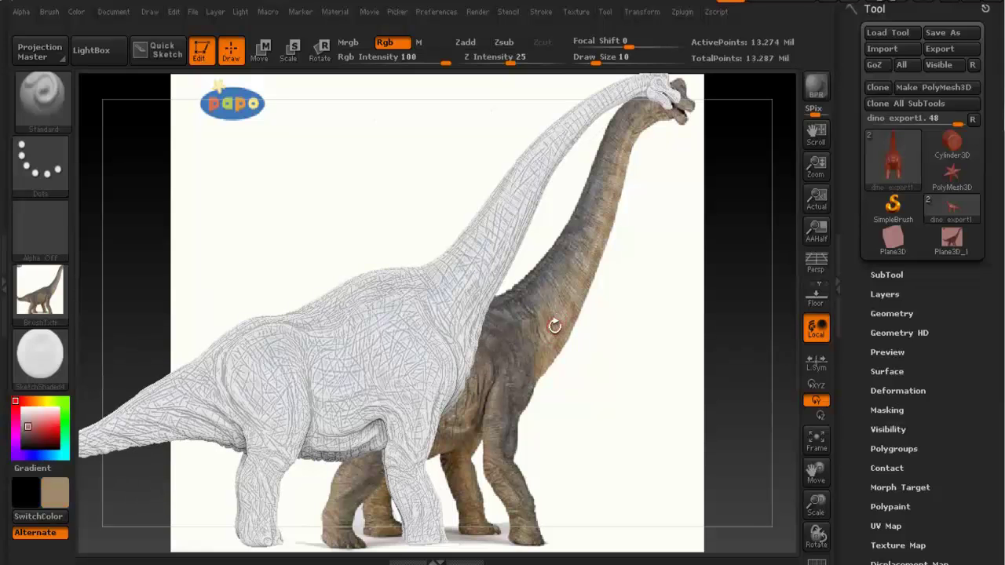
pyautogui.press('c')
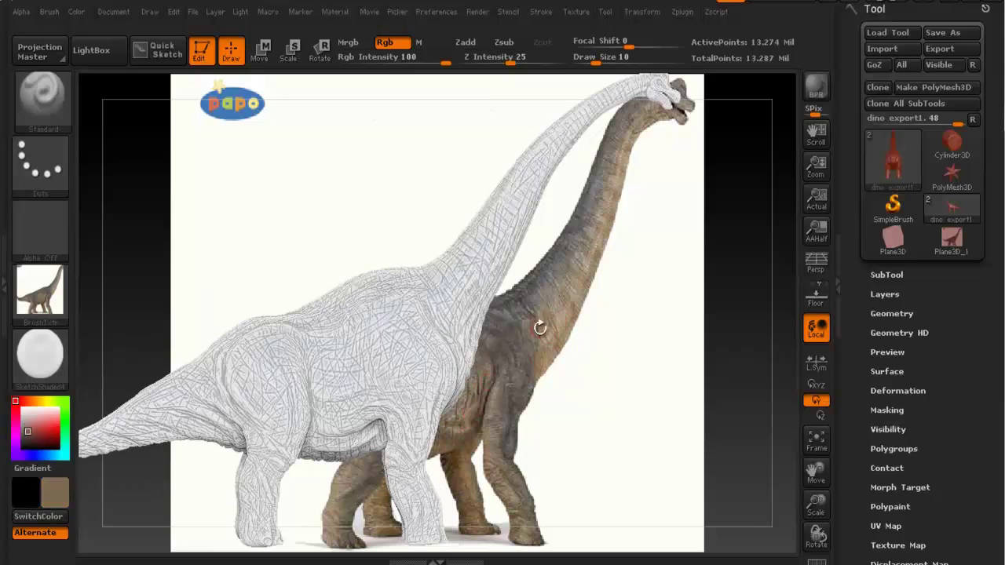
# Try to fill the dinosaur model with the sampled brown while the photo texture is active
pyautogui.moveTo(518, 289); pyautogui.dragTo(544, 258)
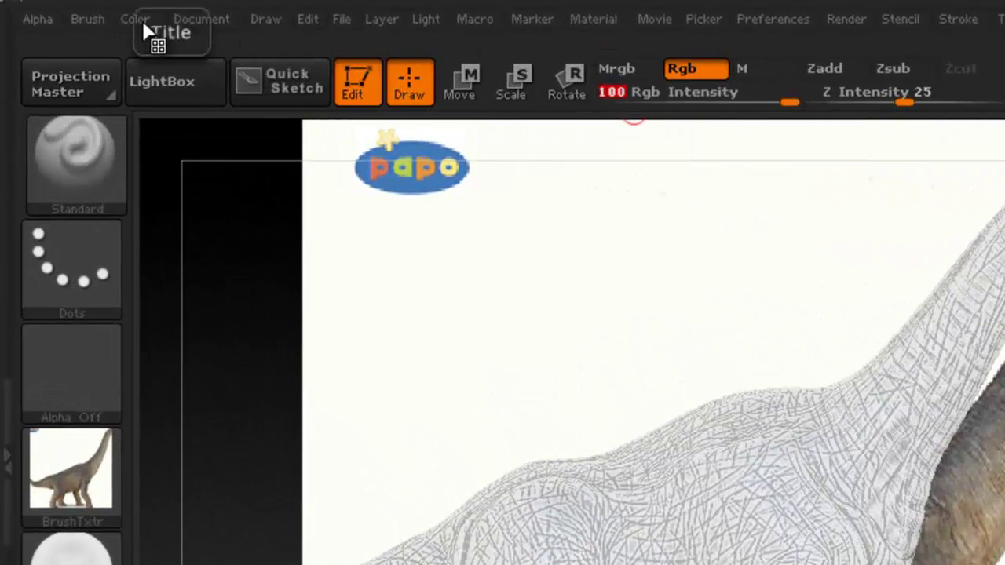
pyautogui.click(135, 22)
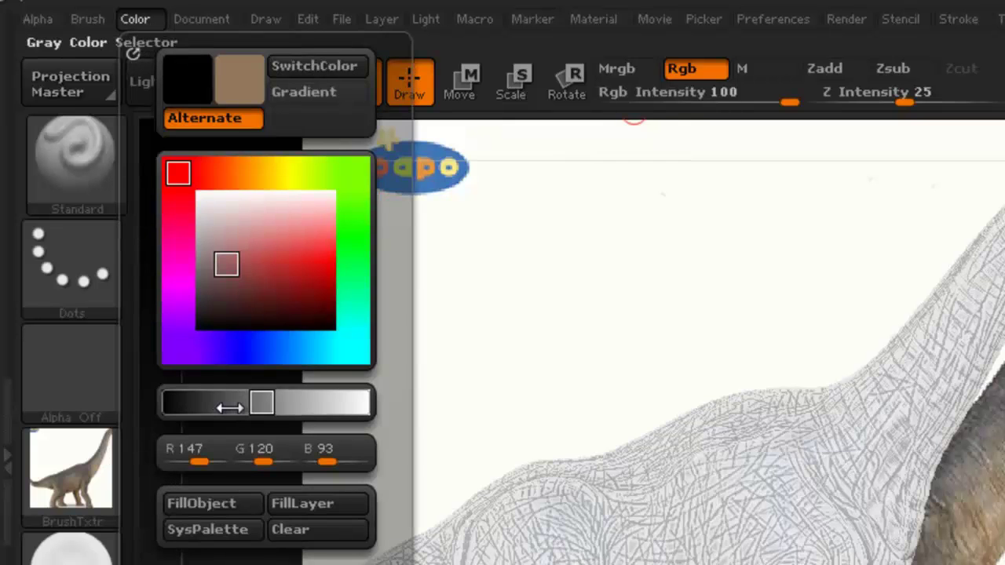
pyautogui.click(215, 503)
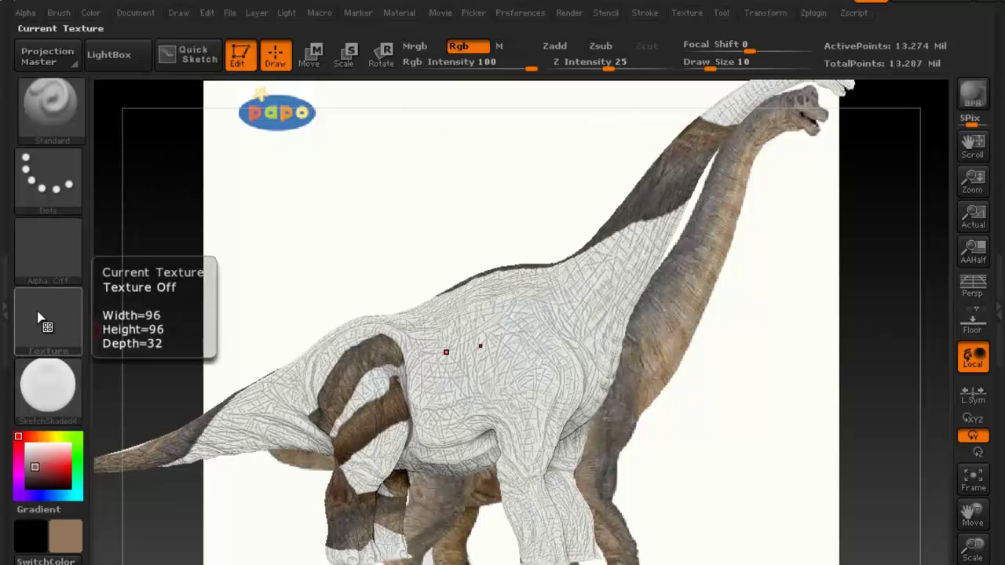
# Turn off the current texture and fill the whole dinosaur model with the sampled brown
pyautogui.click(61, 311)
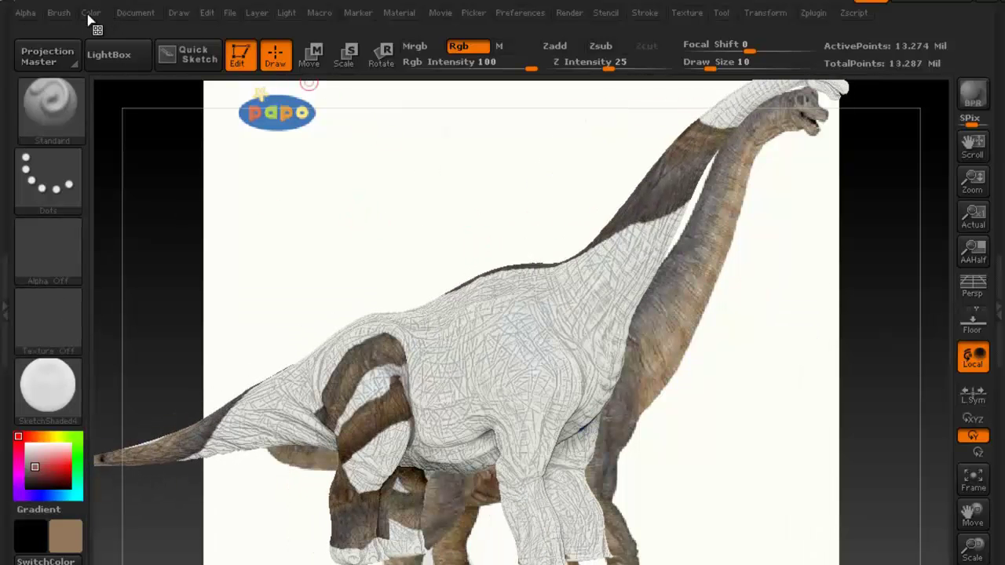
pyautogui.click(91, 13)
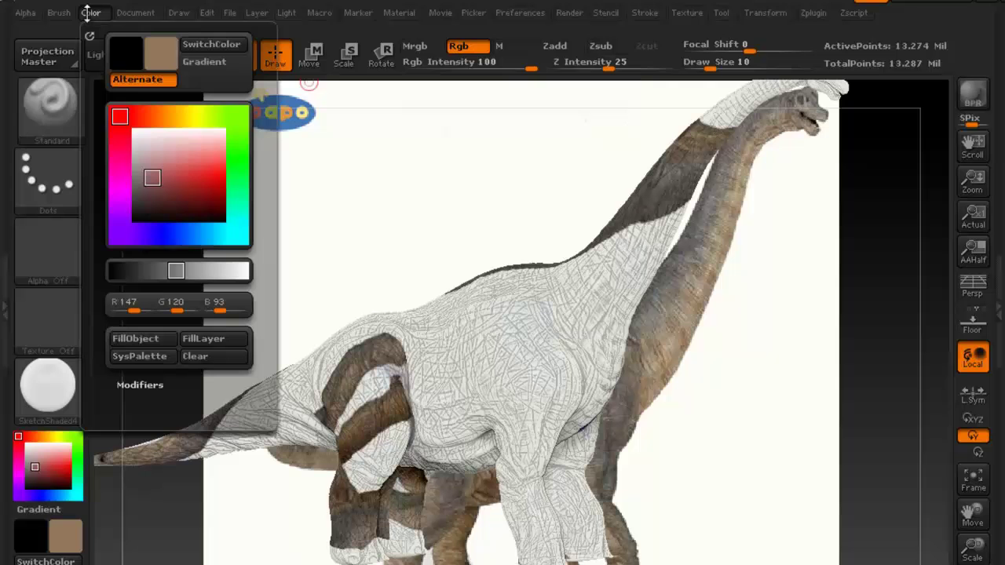
pyautogui.click(135, 339)
pyautogui.moveTo(616, 210); pyautogui.dragTo(686, 222)
pyautogui.moveTo(680, 278); pyautogui.dragTo(616, 305)
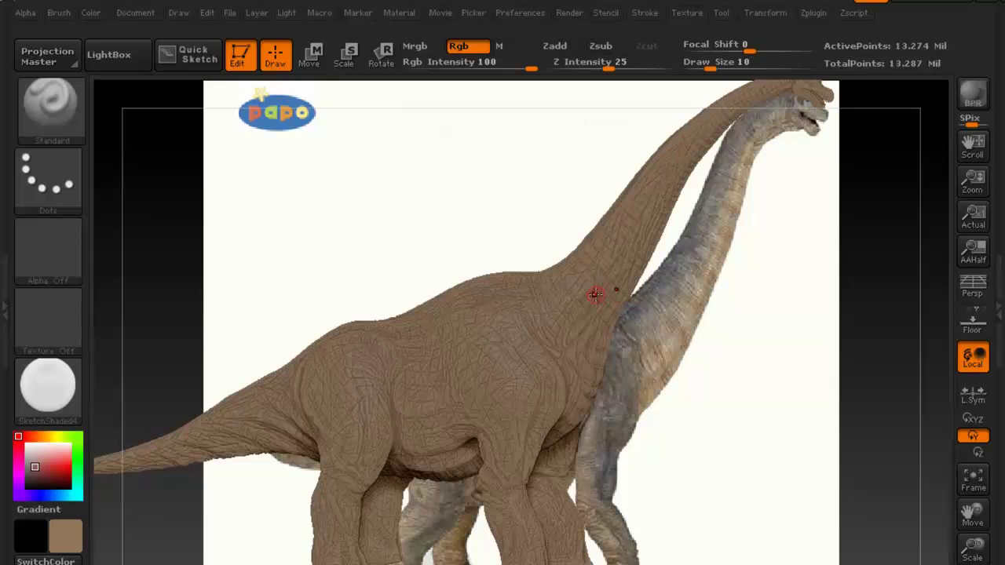
pyautogui.moveTo(576, 290)
pyautogui.mouseDown(button='right')
pyautogui.moveTo(610, 232)
pyautogui.moveTo(675, 257)
pyautogui.moveTo(671, 267)
pyautogui.mouseUp(button='right')
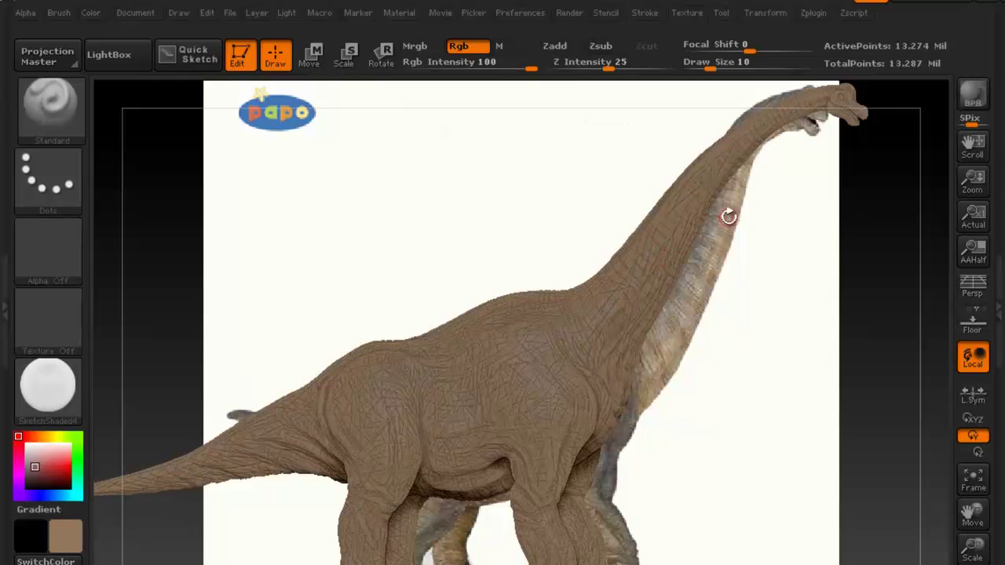
pyautogui.moveTo(736, 207)
pyautogui.keyDown('ctrl'); pyautogui.mouseDown(button='right')
pyautogui.moveTo(691, 189)
pyautogui.moveTo(749, 176)
pyautogui.moveTo(752, 188)
pyautogui.moveTo(708, 185)
pyautogui.moveTo(718, 183)
pyautogui.mouseUp(button='right'); pyautogui.keyUp('ctrl')
pyautogui.moveTo(691, 224)
pyautogui.mouseDown(button='right')
pyautogui.moveTo(699, 199)
pyautogui.moveTo(700, 215)
pyautogui.mouseUp(button='right')
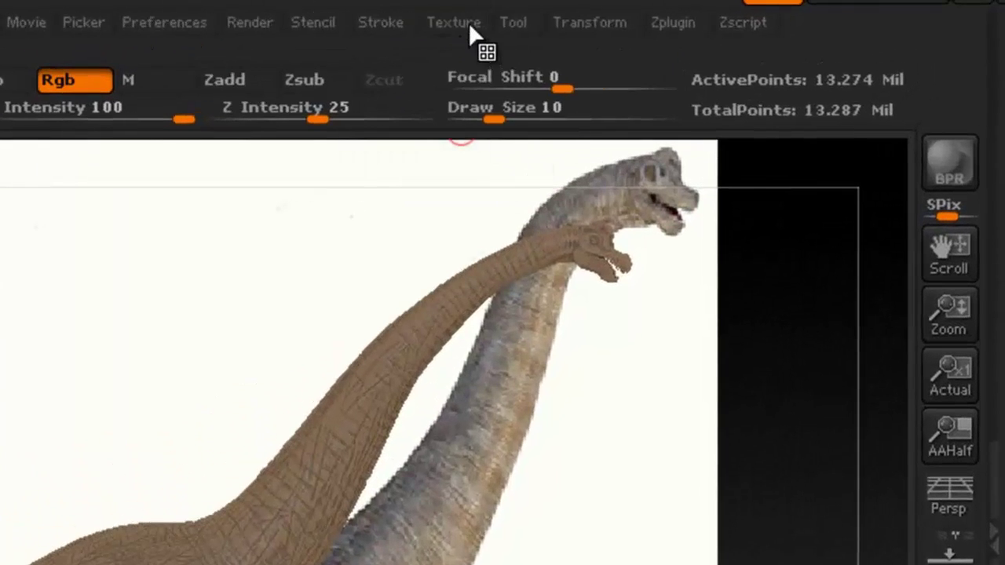
# Select the BrushTxtr dinosaur photo texture, add it to Spotlight, and hide LightBox
pyautogui.click(468, 22)
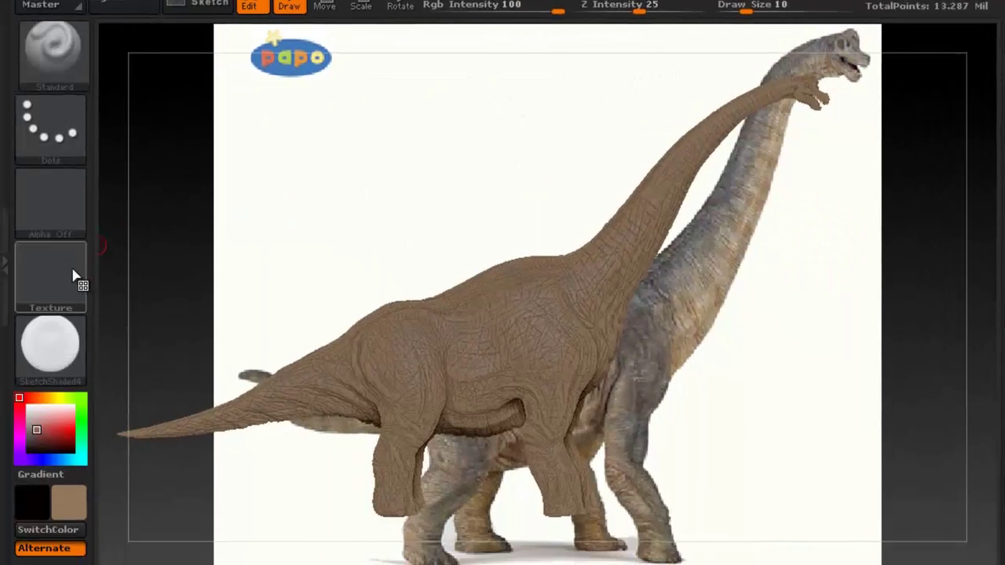
pyautogui.click(79, 278)
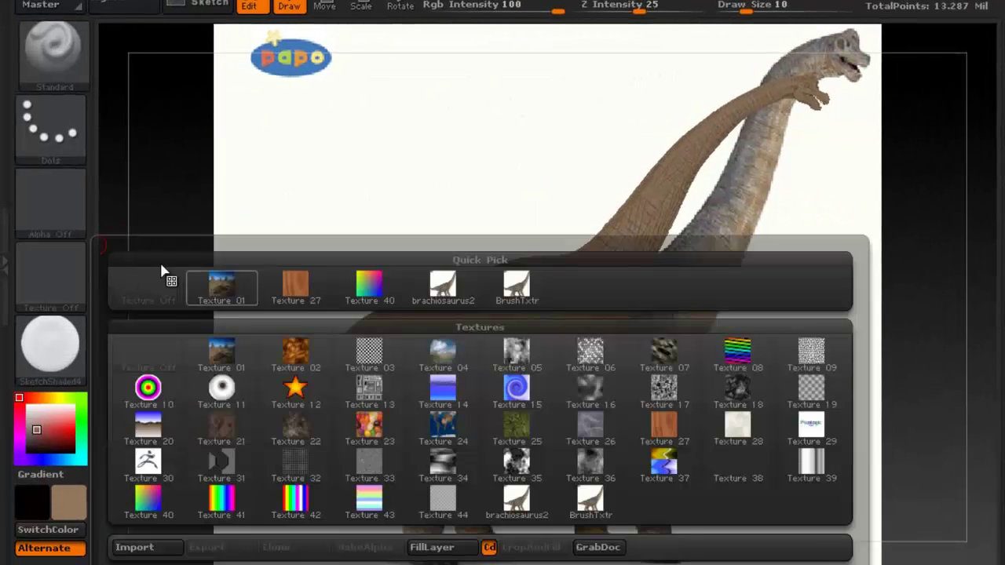
pyautogui.click(518, 296)
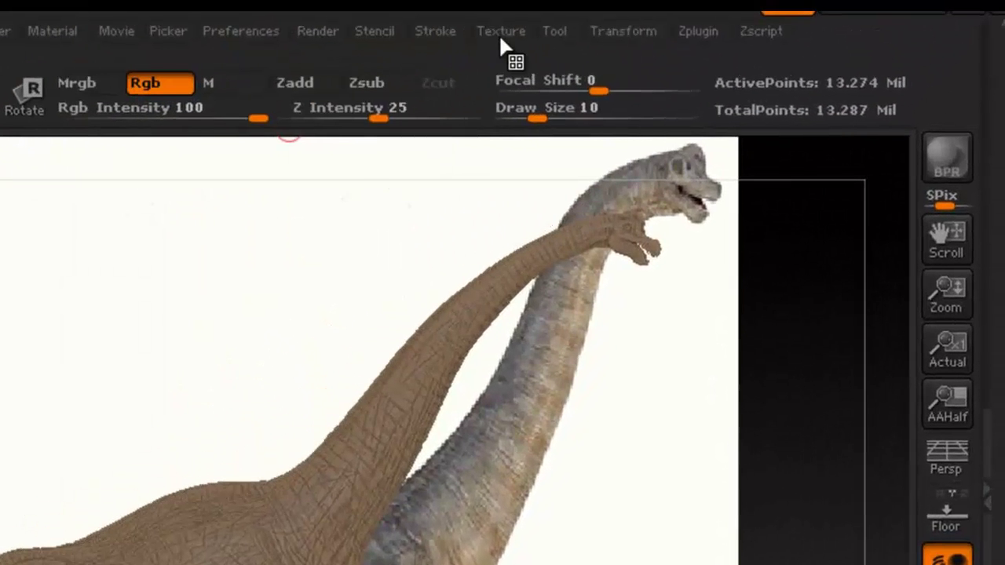
pyautogui.click(498, 36)
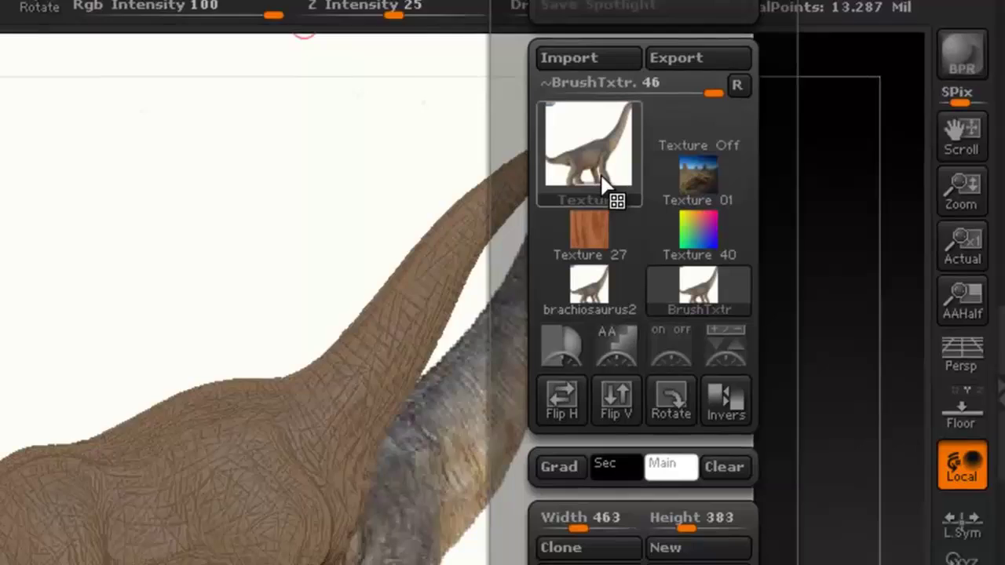
pyautogui.moveTo(706, 418)
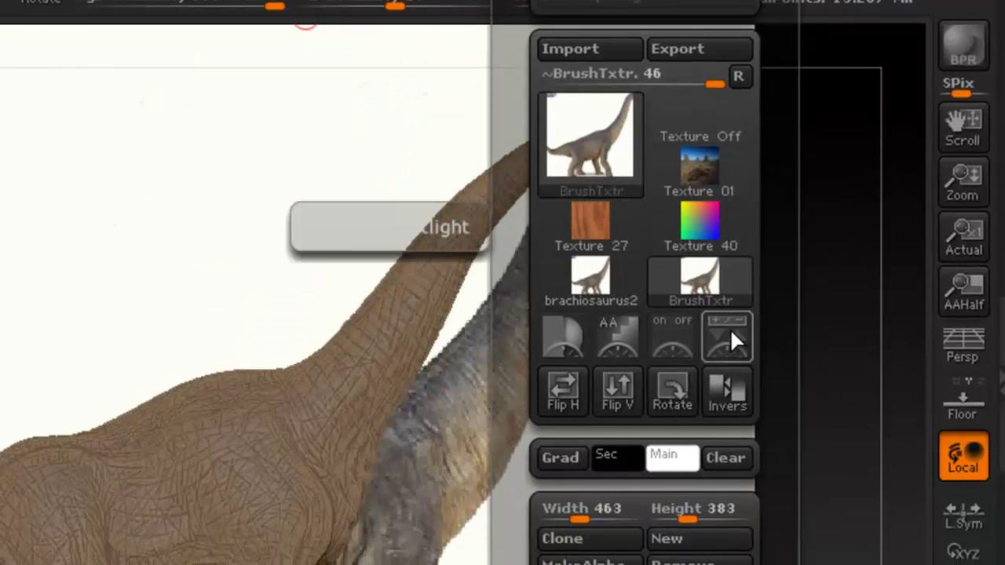
pyautogui.click(729, 336)
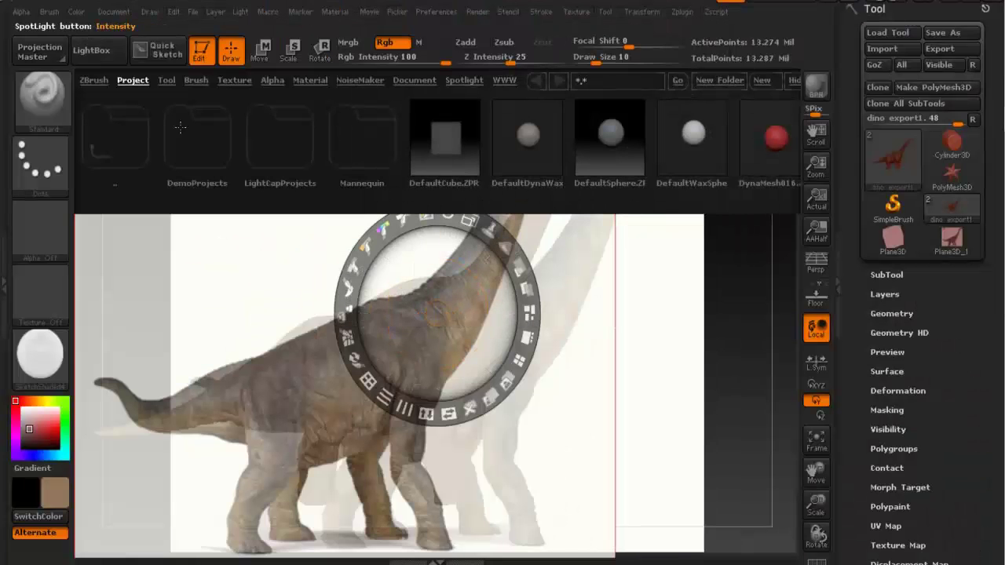
pyautogui.click(94, 52)
# Move and shrink the dinosaur photo in Spotlight, and try out the spotlight radius control
pyautogui.moveTo(506, 185); pyautogui.dragTo(518, 252)
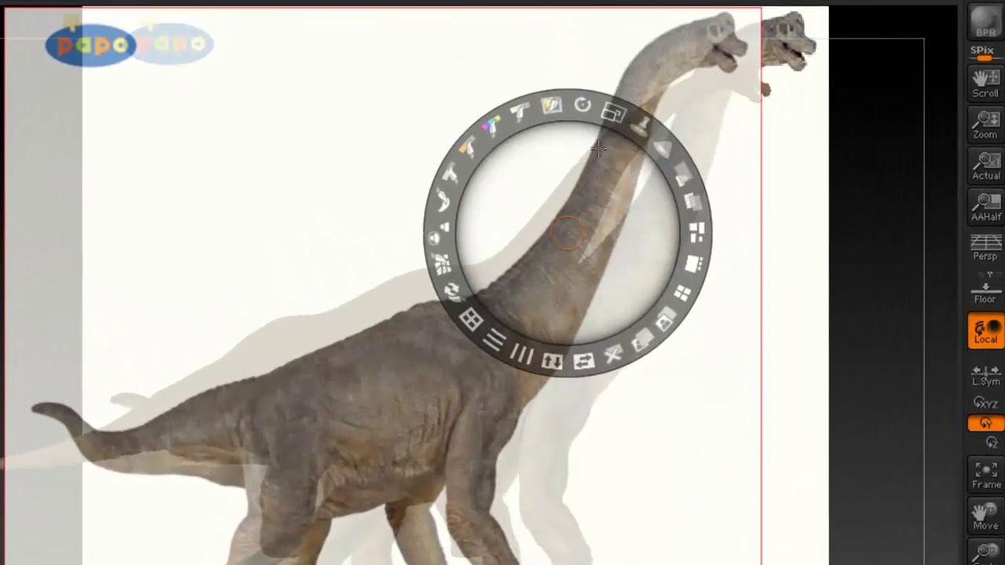
pyautogui.moveTo(612, 114); pyautogui.dragTo(581, 115)
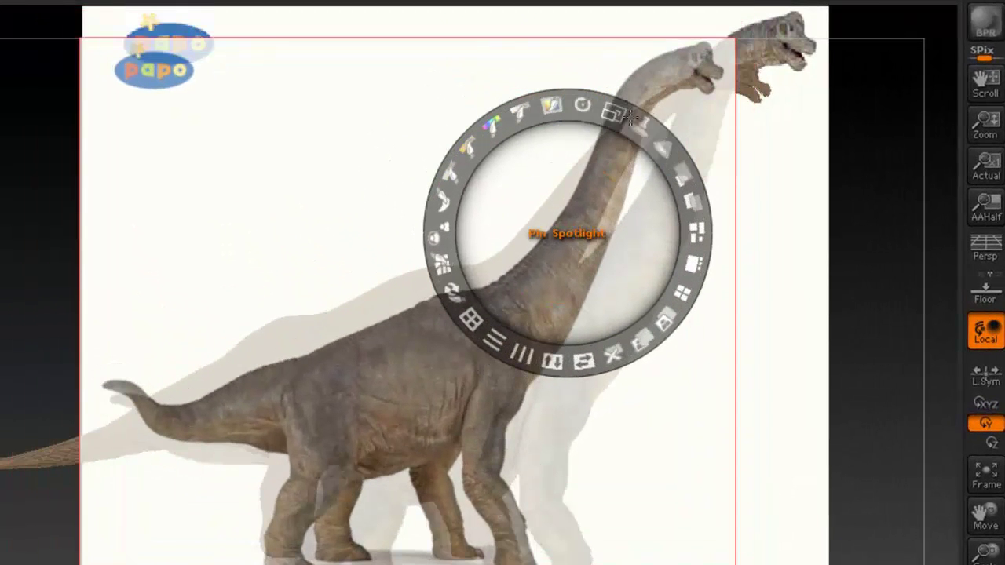
pyautogui.click(657, 146)
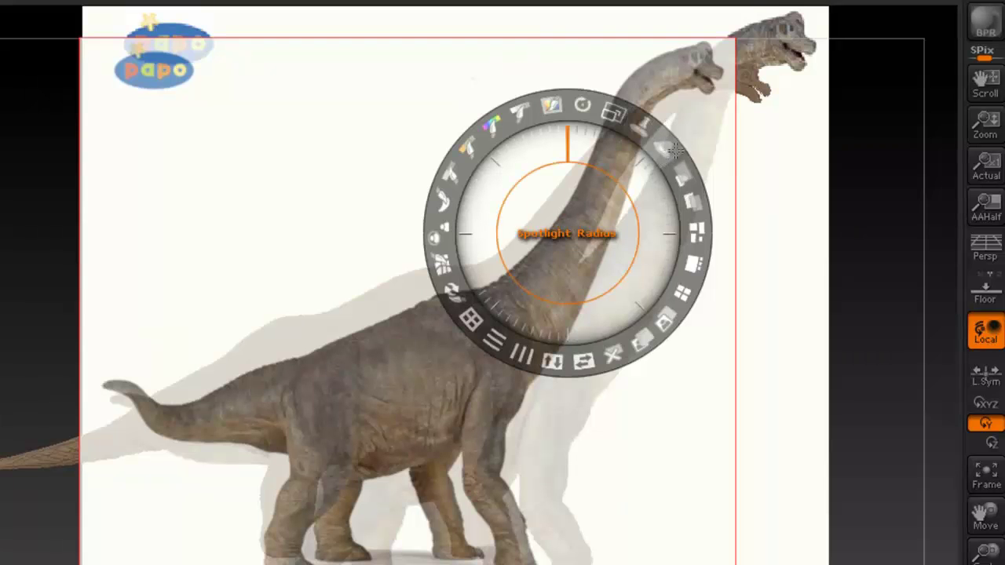
pyautogui.moveTo(664, 151); pyautogui.dragTo(806, 107)
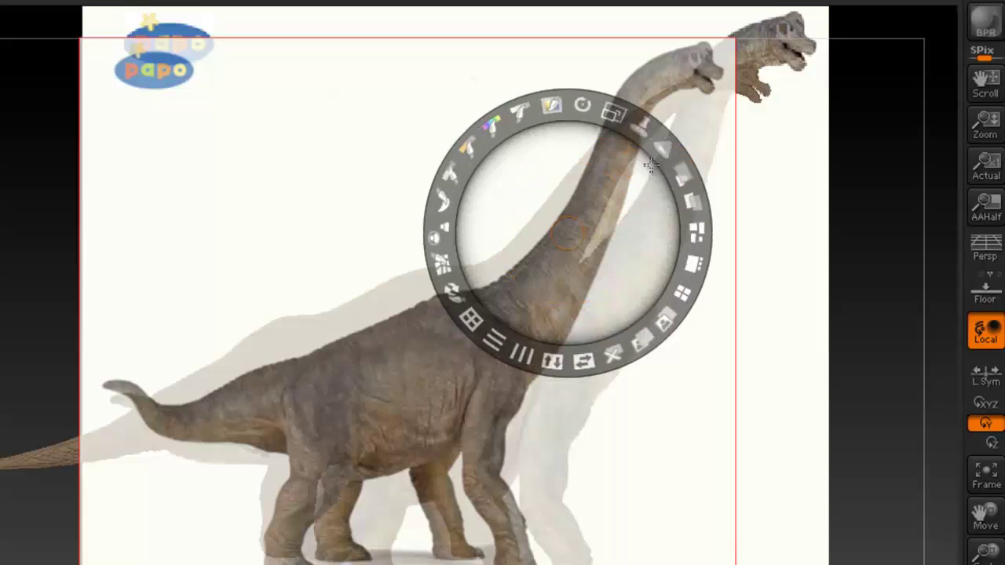
# Switch Spotlight to painting mode and project the photo's skin texture onto the model's neck
pyautogui.press('z')
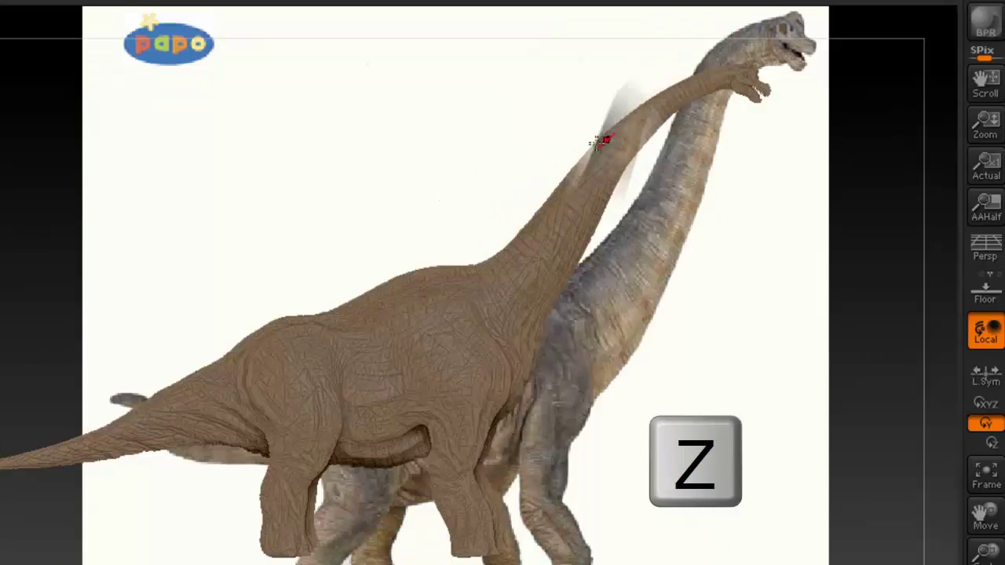
pyautogui.moveTo(511, 244)
pyautogui.mouseDown()
pyautogui.moveTo(528, 229)
pyautogui.moveTo(582, 257)
pyautogui.moveTo(593, 242)
pyautogui.moveTo(588, 207)
pyautogui.moveTo(592, 230)
pyautogui.mouseUp()
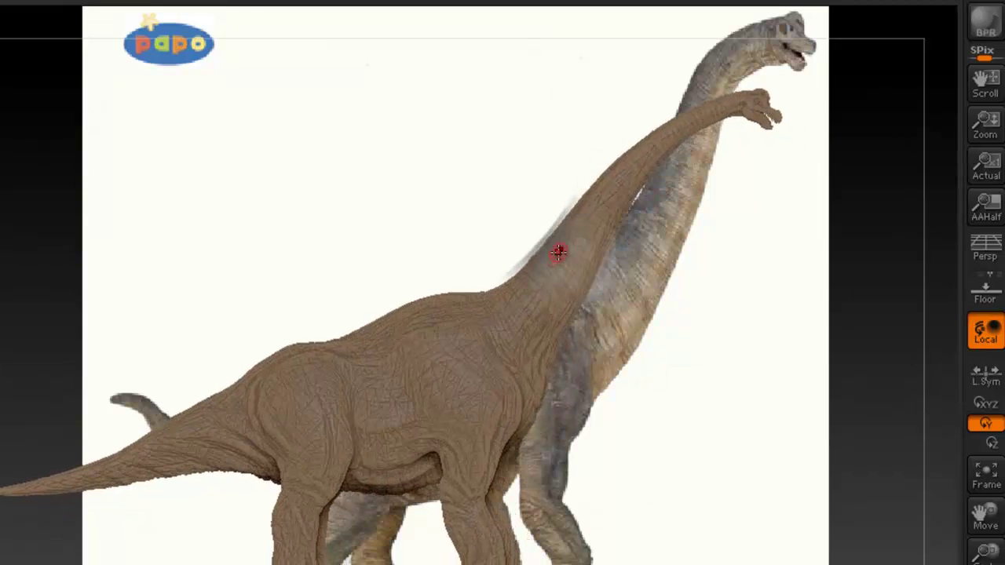
pyautogui.moveTo(501, 323); pyautogui.dragTo(591, 226)
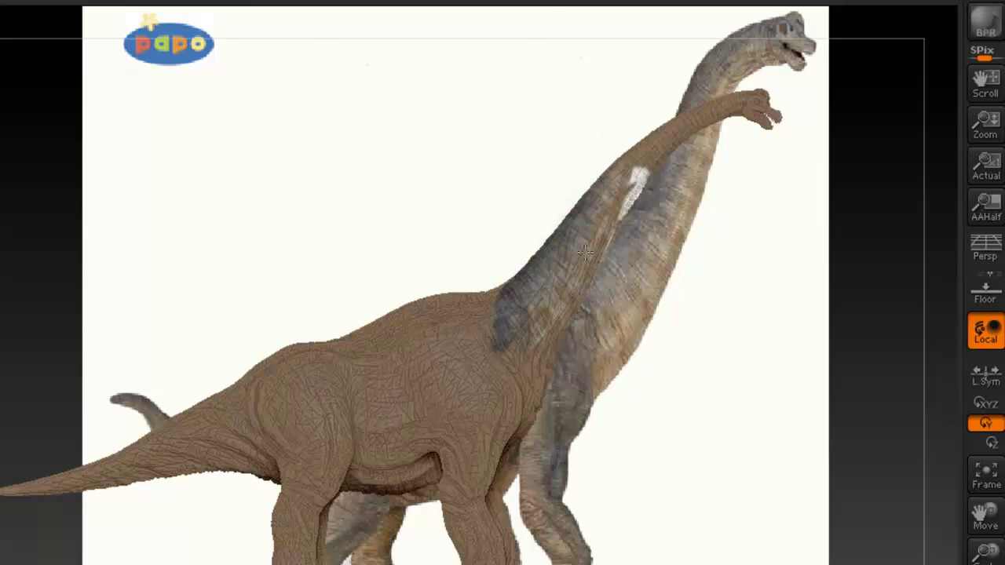
pyautogui.moveTo(560, 177); pyautogui.dragTo(605, 283)
pyautogui.moveTo(719, 252); pyautogui.dragTo(593, 205)
# Adjust the Spotlight setup and paint the photo's dark skin texture over the shoulders and upper back
pyautogui.hotkey('shift', 'z')
pyautogui.moveTo(574, 295)
pyautogui.mouseDown()
pyautogui.moveTo(581, 262)
pyautogui.moveTo(527, 249)
pyautogui.moveTo(440, 285)
pyautogui.moveTo(530, 286)
pyautogui.mouseUp()
pyautogui.press('z')
pyautogui.moveTo(648, 301); pyautogui.dragTo(644, 301)
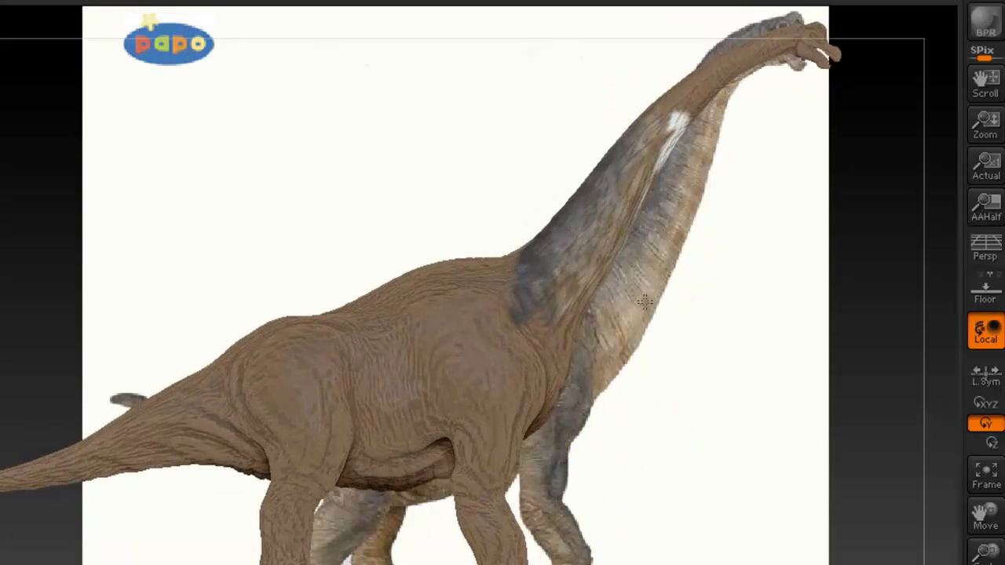
pyautogui.moveTo(495, 266)
pyautogui.mouseDown()
pyautogui.moveTo(531, 281)
pyautogui.moveTo(441, 298)
pyautogui.mouseUp()
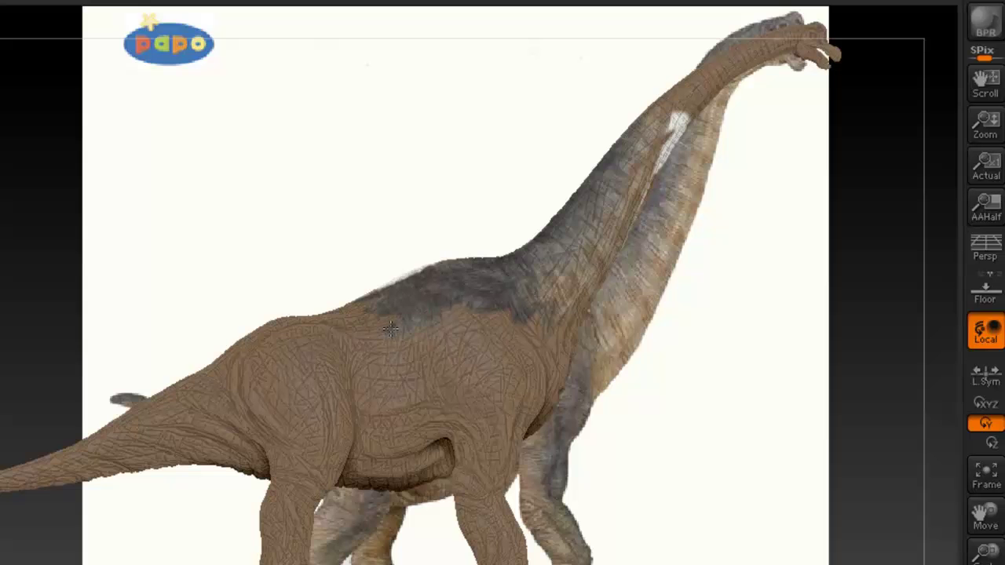
pyautogui.moveTo(535, 361); pyautogui.dragTo(563, 293)
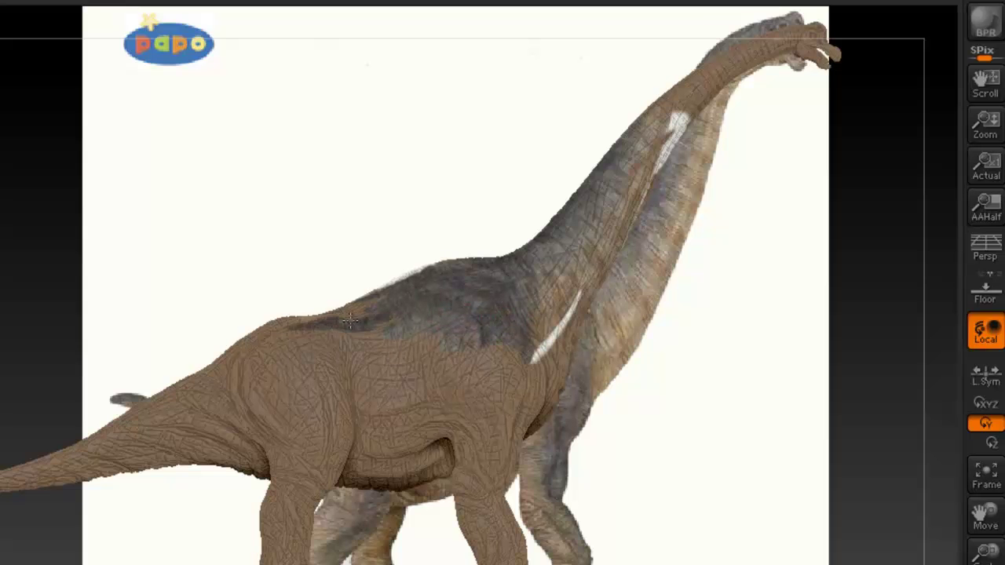
# Extend the projected dark skin texture along the back toward the hips and inspect the coverage from above
pyautogui.keyDown('alt'); pyautogui.moveTo(476, 301); pyautogui.dragTo(525, 306, button='right'); pyautogui.keyUp('alt')
pyautogui.moveTo(418, 313); pyautogui.dragTo(311, 326)
pyautogui.moveTo(375, 321); pyautogui.dragTo(387, 317)
pyautogui.moveTo(669, 308); pyautogui.dragTo(698, 354)
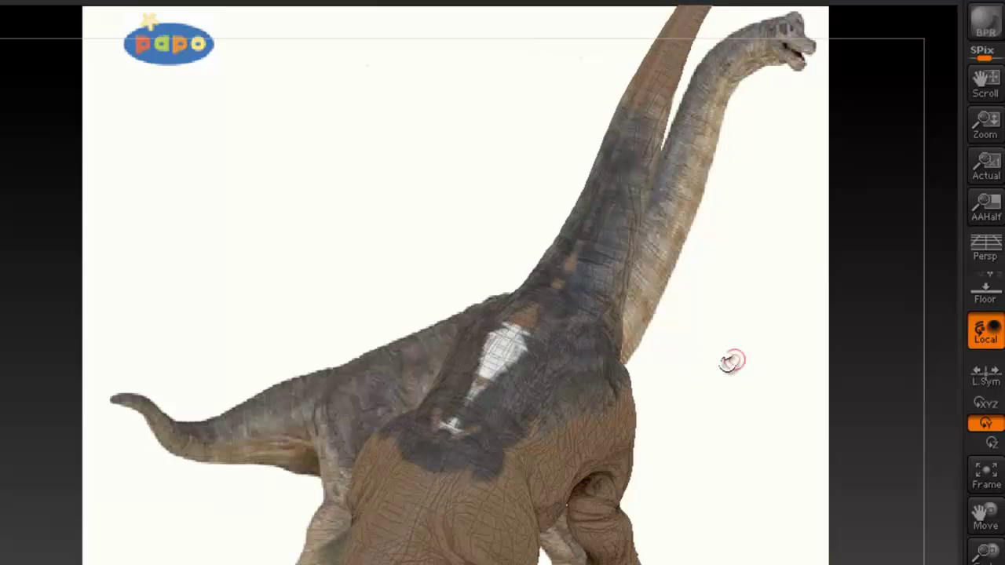
pyautogui.moveTo(743, 401); pyautogui.dragTo(682, 300)
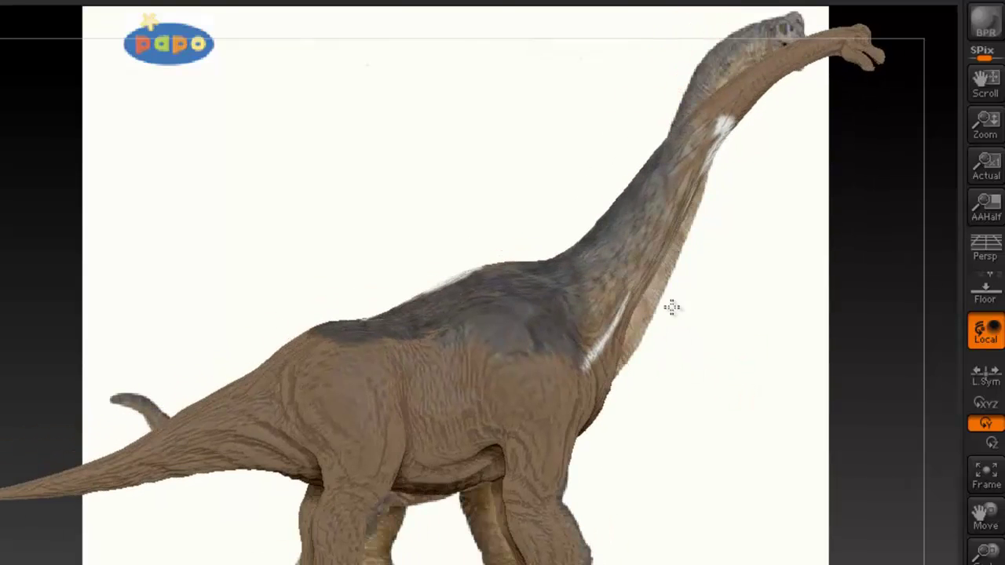
# Realign the model with the Spotlight photo and project skin texture over the gaps on the upper neck
pyautogui.keyDown('alt'); pyautogui.moveTo(705, 334); pyautogui.dragTo(547, 311); pyautogui.keyUp('alt')
pyautogui.press('z')
pyautogui.moveTo(603, 260); pyautogui.dragTo(555, 284)
pyautogui.press('z')
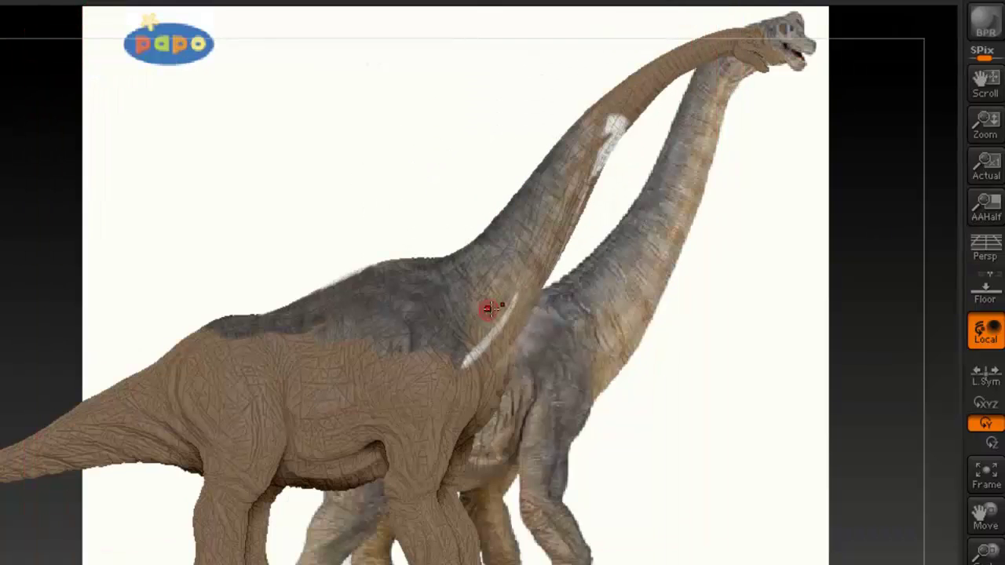
pyautogui.moveTo(591, 179); pyautogui.dragTo(625, 116)
pyautogui.moveTo(645, 176)
pyautogui.keyDown('alt'); pyautogui.mouseDown()
pyautogui.moveTo(610, 172)
pyautogui.moveTo(620, 175)
pyautogui.mouseUp(); pyautogui.keyUp('alt')
pyautogui.moveTo(589, 118)
pyautogui.mouseDown()
pyautogui.moveTo(563, 137)
pyautogui.moveTo(610, 98)
pyautogui.moveTo(551, 192)
pyautogui.mouseUp()
pyautogui.moveTo(637, 205)
pyautogui.mouseDown()
pyautogui.moveTo(609, 227)
pyautogui.moveTo(594, 307)
pyautogui.moveTo(629, 334)
pyautogui.moveTo(570, 259)
pyautogui.moveTo(552, 254)
pyautogui.moveTo(549, 302)
pyautogui.moveTo(543, 275)
pyautogui.moveTo(656, 278)
pyautogui.mouseUp()
# Match the model to the Spotlight photo's front leg and paint the shoulder and upper foreleg
pyautogui.press('z')
pyautogui.press('z')
pyautogui.moveTo(591, 354)
pyautogui.keyDown('alt'); pyautogui.mouseDown()
pyautogui.moveTo(588, 416)
pyautogui.moveTo(548, 465)
pyautogui.moveTo(519, 354)
pyautogui.mouseUp(); pyautogui.keyUp('alt')
pyautogui.press('z')
pyautogui.press('z')
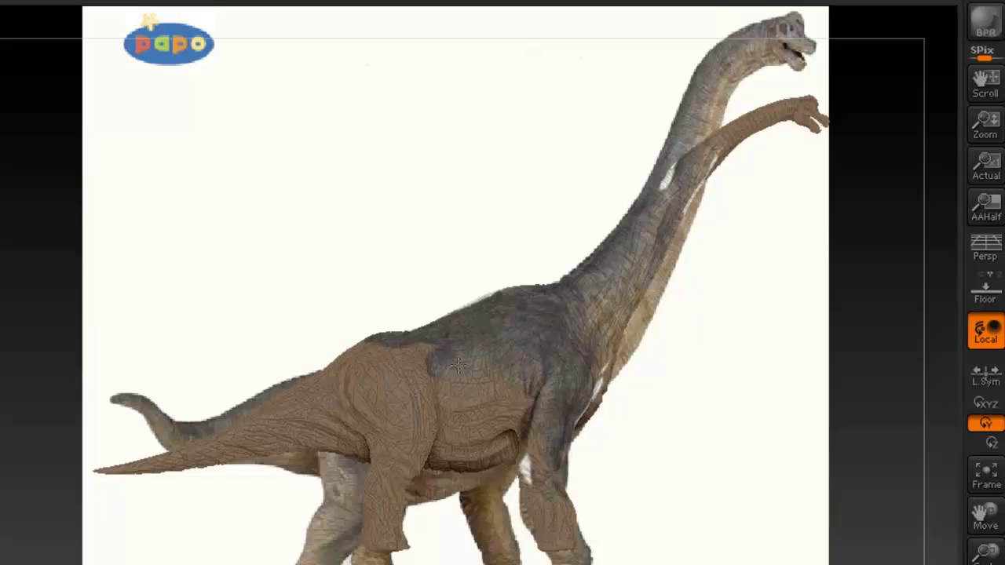
# Paint the photo's skin texture over the flank, the upper back and the front of the hip
pyautogui.moveTo(411, 349); pyautogui.dragTo(651, 233)
pyautogui.moveTo(651, 234)
pyautogui.keyDown('ctrl'); pyautogui.mouseDown(button='right')
pyautogui.moveTo(628, 283)
pyautogui.moveTo(597, 259)
pyautogui.moveTo(573, 277)
pyautogui.mouseUp(button='right'); pyautogui.keyUp('ctrl')
pyautogui.click(574, 277)
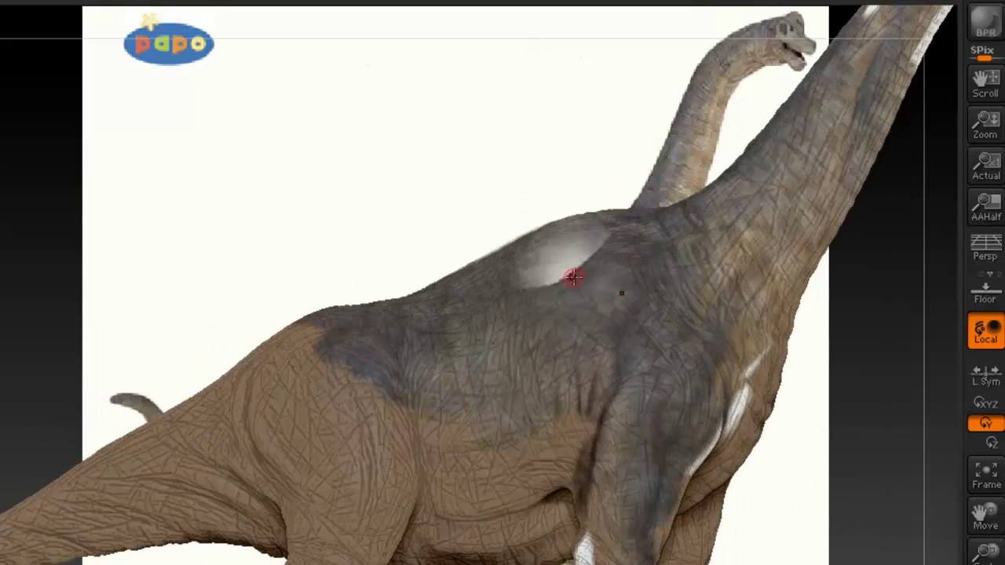
pyautogui.moveTo(574, 277); pyautogui.dragTo(612, 265)
pyautogui.moveTo(613, 265)
pyautogui.mouseDown(button='right')
pyautogui.moveTo(675, 294)
pyautogui.moveTo(639, 339)
pyautogui.mouseUp(button='right')
pyautogui.moveTo(640, 340); pyautogui.dragTo(650, 338)
pyautogui.moveTo(650, 339)
pyautogui.mouseDown(button='right')
pyautogui.moveTo(680, 284)
pyautogui.moveTo(666, 334)
pyautogui.mouseUp(button='right')
pyautogui.moveTo(666, 333); pyautogui.dragTo(648, 348)
# Reposition the Spotlight photo and paint its skin texture over the upper hip and hind part of the back
pyautogui.moveTo(648, 348)
pyautogui.mouseDown(button='right')
pyautogui.moveTo(578, 330)
pyautogui.moveTo(565, 394)
pyautogui.mouseUp(button='right')
pyautogui.press('z')
pyautogui.press('z')
pyautogui.moveTo(541, 329)
pyautogui.mouseDown()
pyautogui.moveTo(492, 343)
pyautogui.moveTo(522, 369)
pyautogui.mouseUp()
pyautogui.moveTo(522, 369); pyautogui.dragTo(392, 338, button='right')
# Realign the Spotlight photo with the hindquarters and project its skin texture over the tail base and rear of the hip
pyautogui.moveTo(393, 337)
pyautogui.mouseDown()
pyautogui.moveTo(306, 321)
pyautogui.moveTo(371, 346)
pyautogui.moveTo(310, 330)
pyautogui.moveTo(235, 377)
pyautogui.moveTo(202, 381)
pyautogui.moveTo(273, 356)
pyautogui.mouseUp()
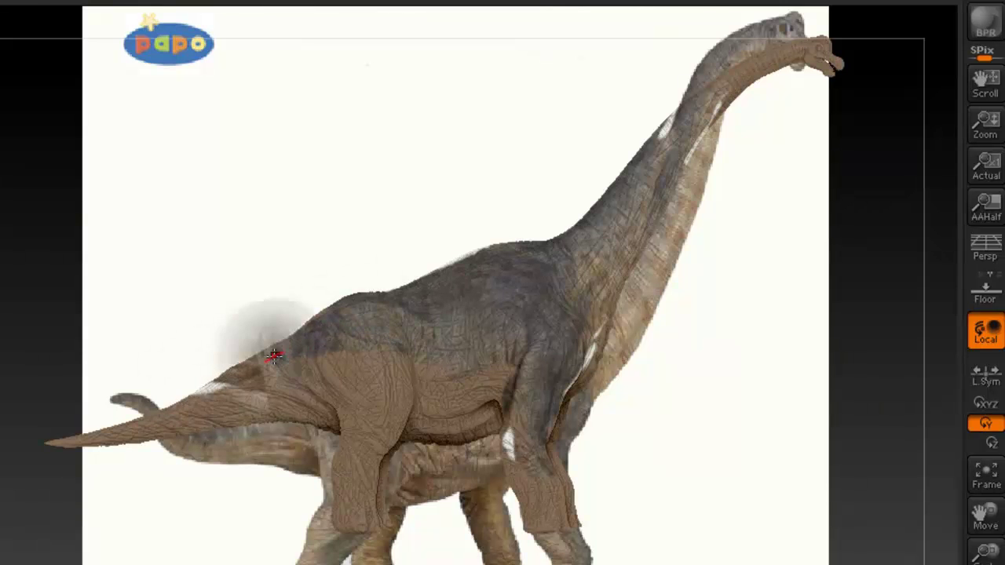
pyautogui.press('z')
pyautogui.moveTo(395, 327)
pyautogui.mouseDown()
pyautogui.moveTo(382, 369)
pyautogui.moveTo(356, 392)
pyautogui.mouseUp()
pyautogui.press('z')
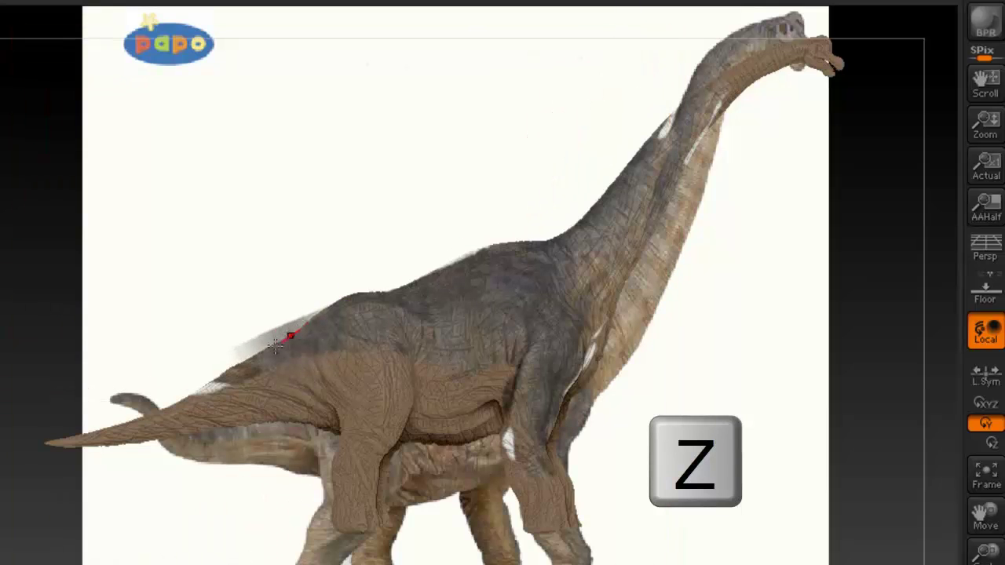
pyautogui.press('z')
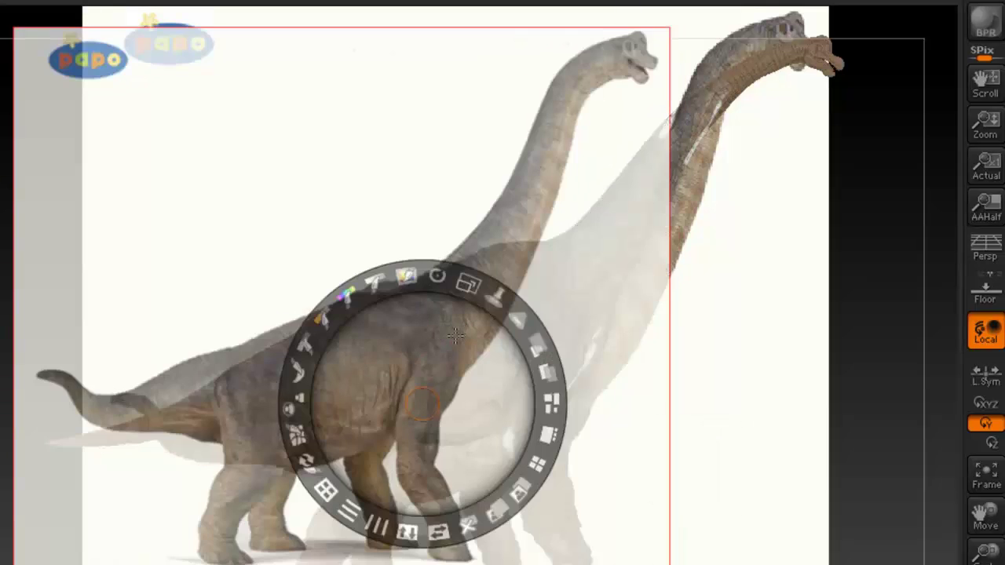
pyautogui.moveTo(403, 353); pyautogui.dragTo(443, 335)
pyautogui.press('z')
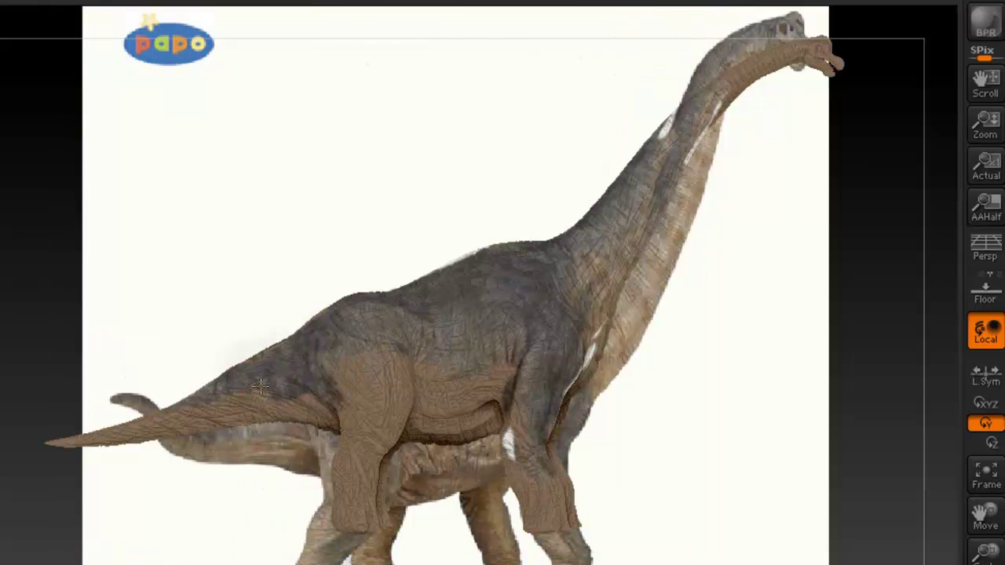
pyautogui.moveTo(206, 408); pyautogui.dragTo(343, 413)
pyautogui.moveTo(285, 391)
pyautogui.mouseDown()
pyautogui.moveTo(208, 412)
pyautogui.moveTo(351, 383)
pyautogui.mouseUp()
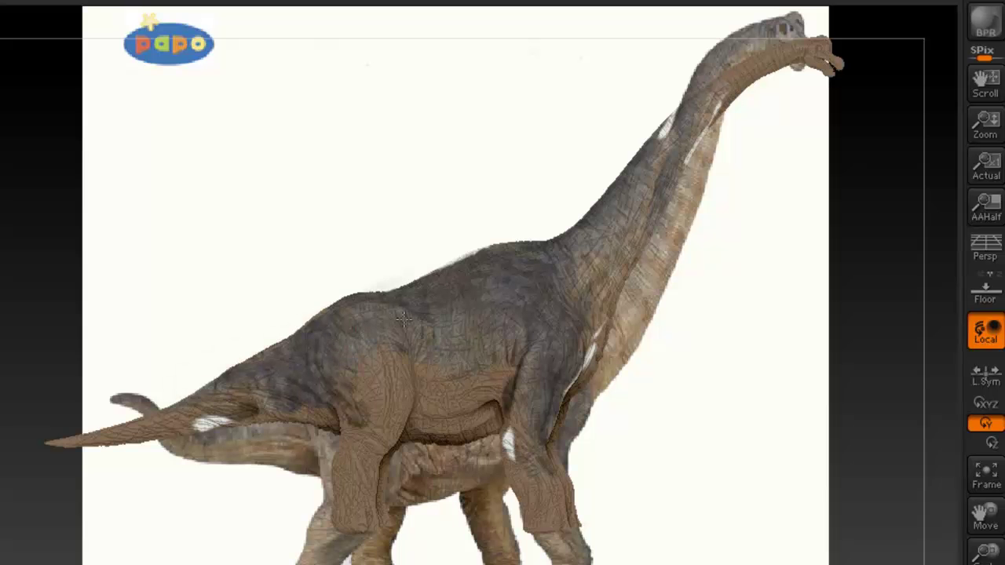
# Turn off the Spotlight projection and blend grey-purple skin colour over the brown areas of the thigh and lower hind leg
pyautogui.moveTo(437, 317)
pyautogui.mouseDown(button='right')
pyautogui.moveTo(573, 324)
pyautogui.moveTo(503, 325)
pyautogui.mouseUp(button='right')
pyautogui.moveTo(550, 327)
pyautogui.mouseDown()
pyautogui.moveTo(485, 359)
pyautogui.moveTo(478, 395)
pyautogui.mouseUp()
pyautogui.keyDown('ctrl'); pyautogui.moveTo(502, 345); pyautogui.dragTo(591, 376, button='right'); pyautogui.keyUp('ctrl')
pyautogui.moveTo(592, 376); pyautogui.dragTo(523, 366)
pyautogui.moveTo(585, 351)
pyautogui.keyDown('alt'); pyautogui.mouseDown(button='right')
pyautogui.moveTo(633, 289)
pyautogui.moveTo(618, 286)
pyautogui.mouseUp(button='right'); pyautogui.keyUp('alt')
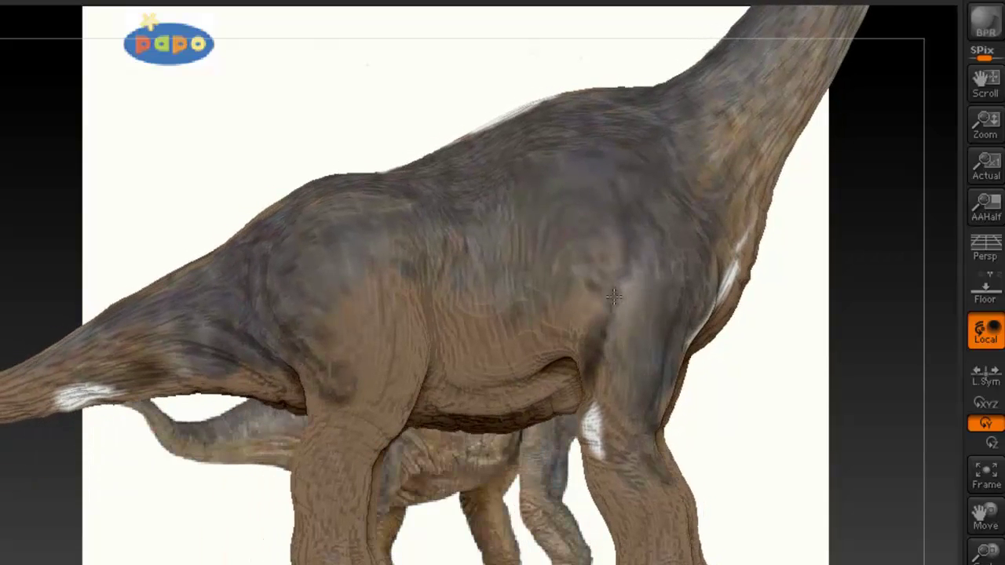
pyautogui.keyDown('alt'); pyautogui.moveTo(633, 377); pyautogui.dragTo(600, 351, button='right'); pyautogui.keyUp('alt')
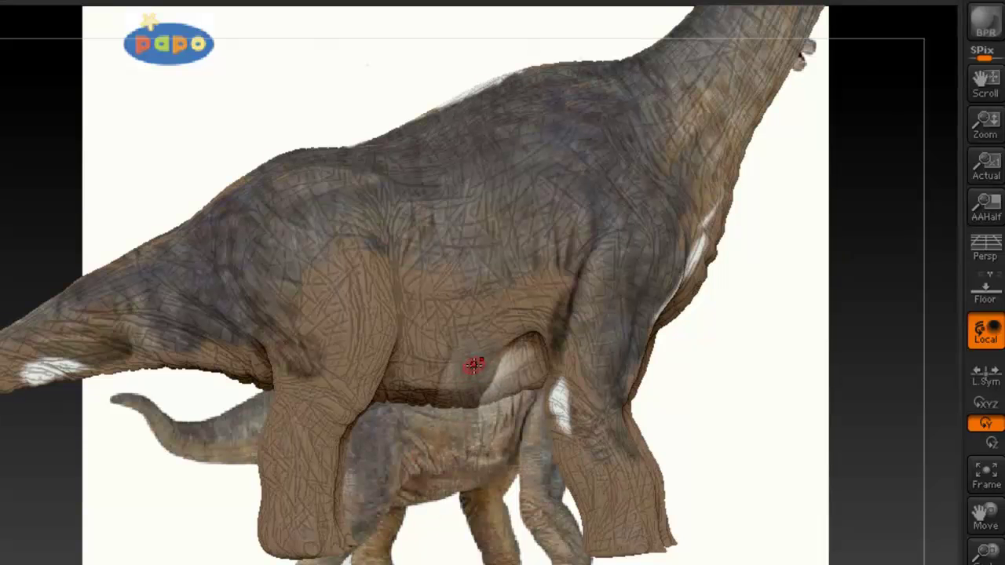
pyautogui.hotkey('shift', 'z')
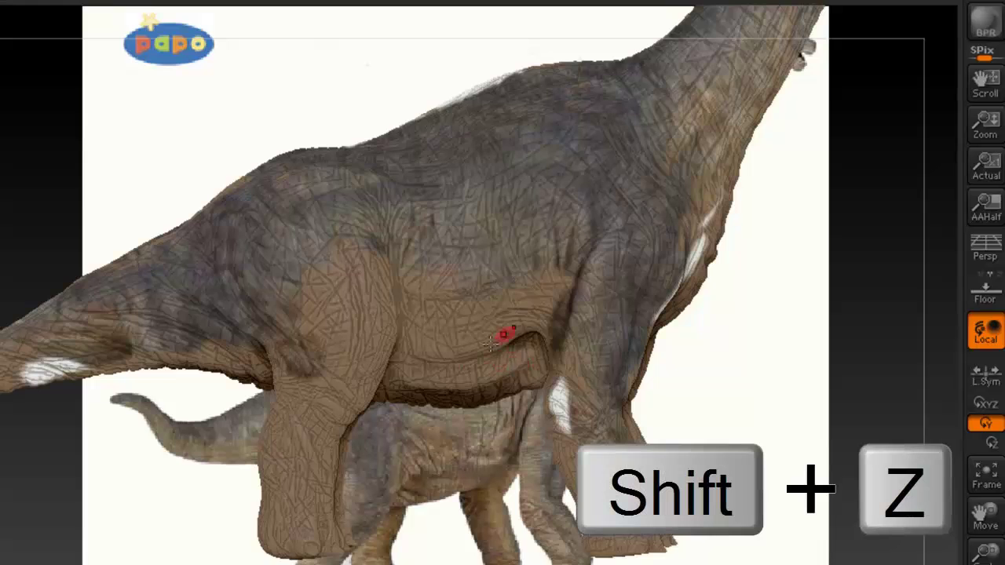
pyautogui.keyDown('alt'); pyautogui.moveTo(700, 365); pyautogui.dragTo(673, 406); pyautogui.keyUp('alt')
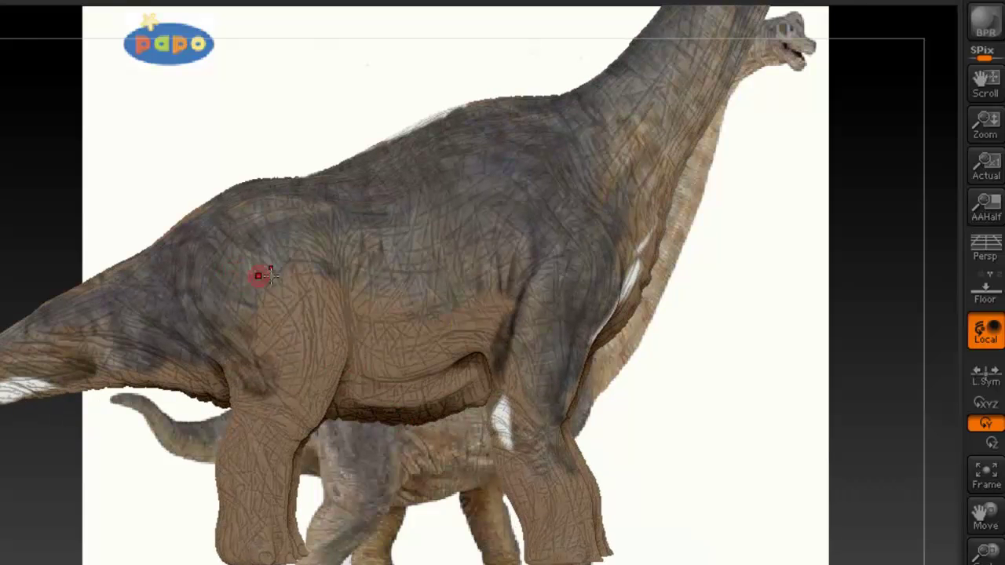
pyautogui.press('space')
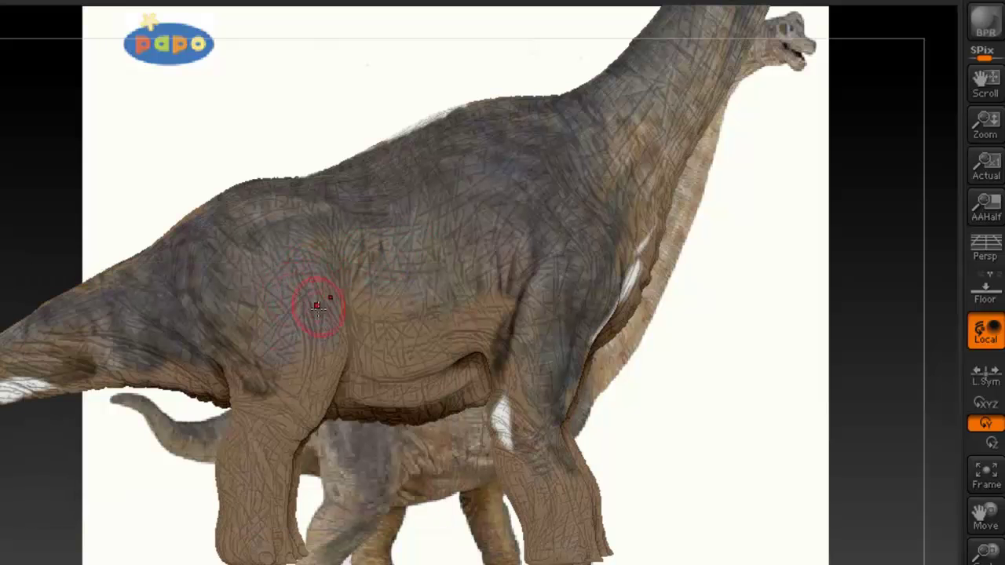
pyautogui.moveTo(353, 343)
pyautogui.keyDown('alt'); pyautogui.mouseDown(button='right')
pyautogui.moveTo(477, 290)
pyautogui.moveTo(516, 306)
pyautogui.mouseUp(button='right'); pyautogui.keyUp('alt')
pyautogui.moveTo(412, 238); pyautogui.dragTo(462, 198)
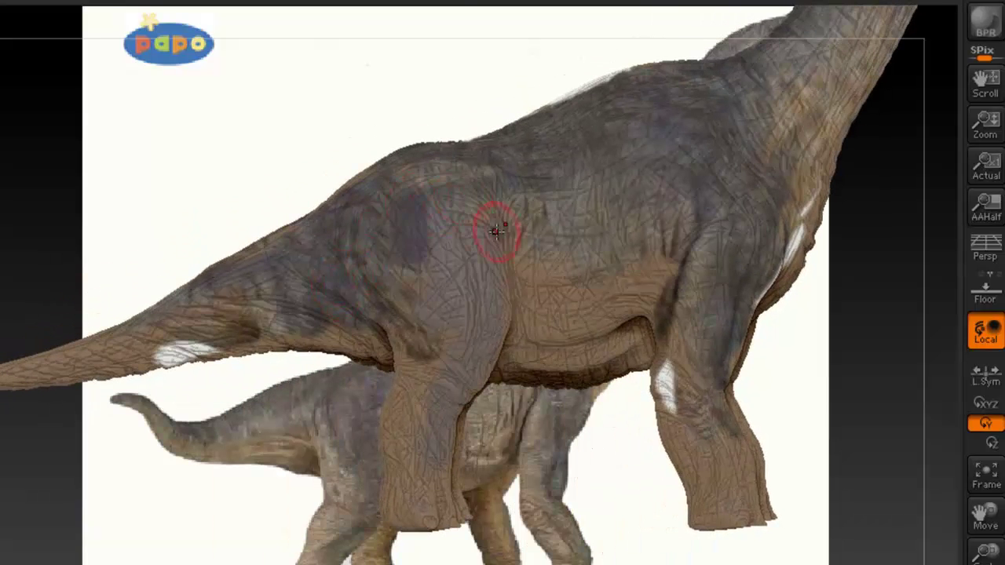
pyautogui.hotkey('ctrl', 'z')
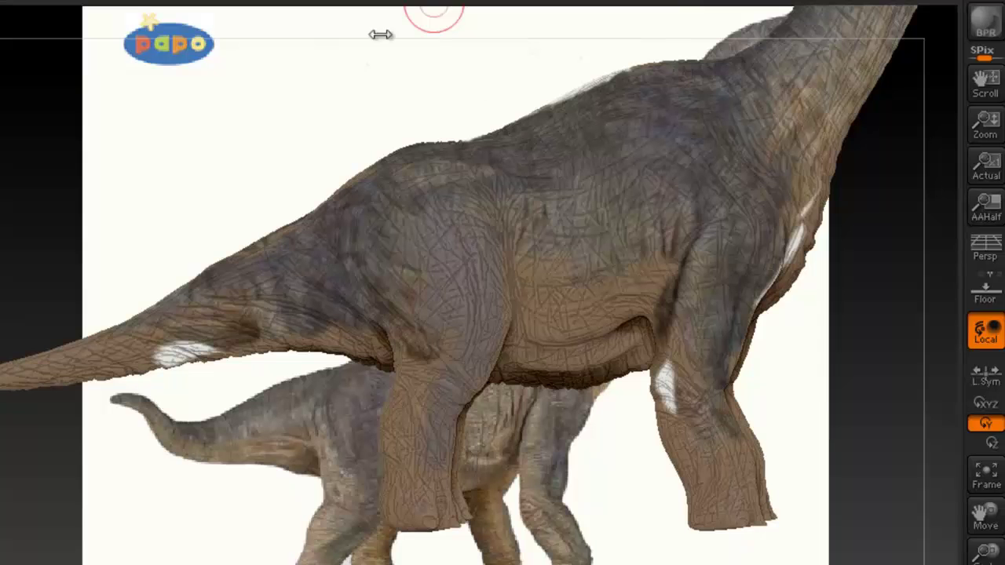
# Soften the colour transitions across the hip, flank edge and hind leg with dark purple-grey paint
pyautogui.keyDown('alt'); pyautogui.moveTo(410, 298); pyautogui.dragTo(347, 237, button='right'); pyautogui.keyUp('alt')
pyautogui.keyDown('alt'); pyautogui.moveTo(501, 101); pyautogui.dragTo(389, 149, button='right'); pyautogui.keyUp('alt')
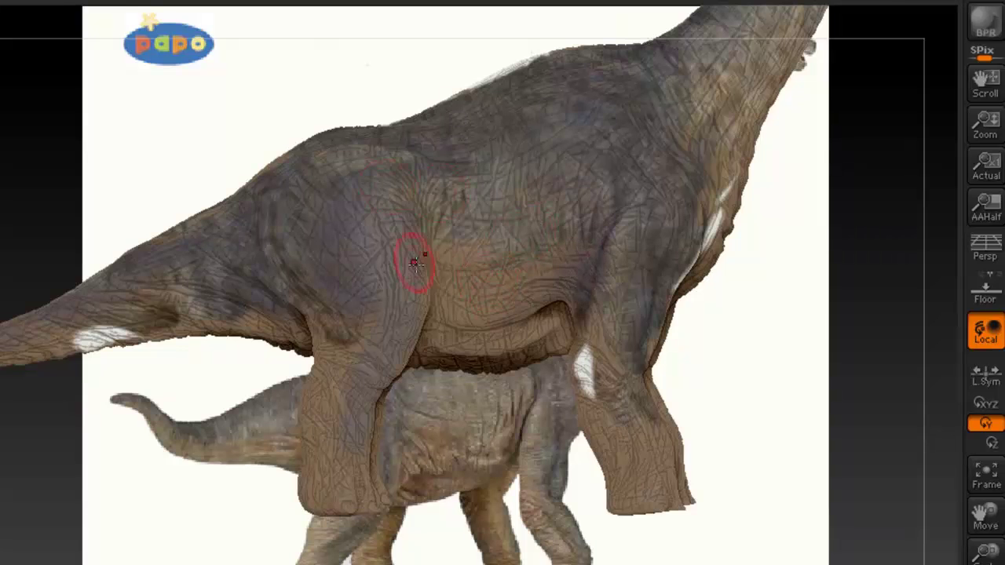
pyautogui.keyDown('alt'); pyautogui.moveTo(410, 204); pyautogui.dragTo(554, 228, button='right'); pyautogui.keyUp('alt')
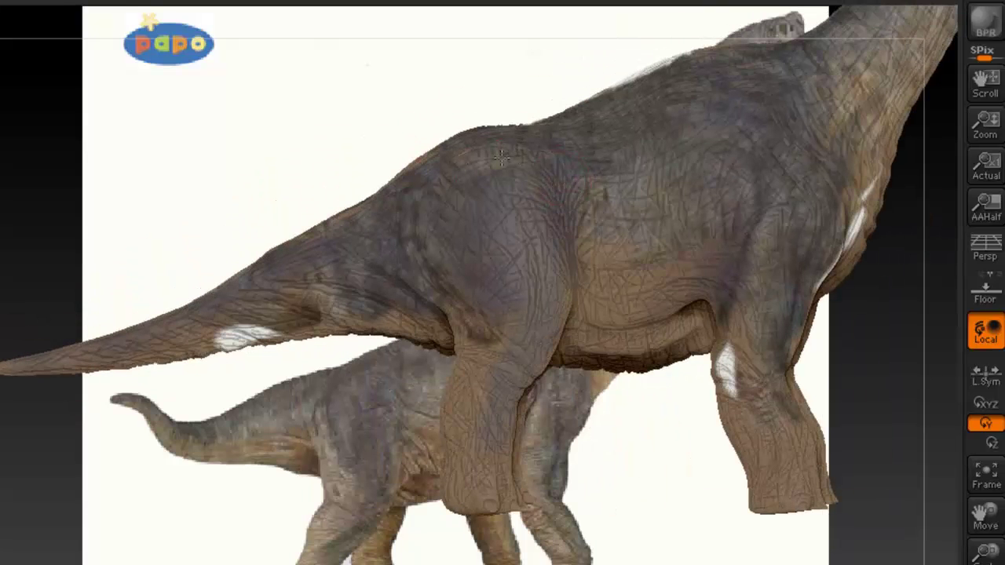
pyautogui.keyDown('ctrl'); pyautogui.moveTo(574, 284); pyautogui.dragTo(507, 349, button='right'); pyautogui.keyUp('ctrl')
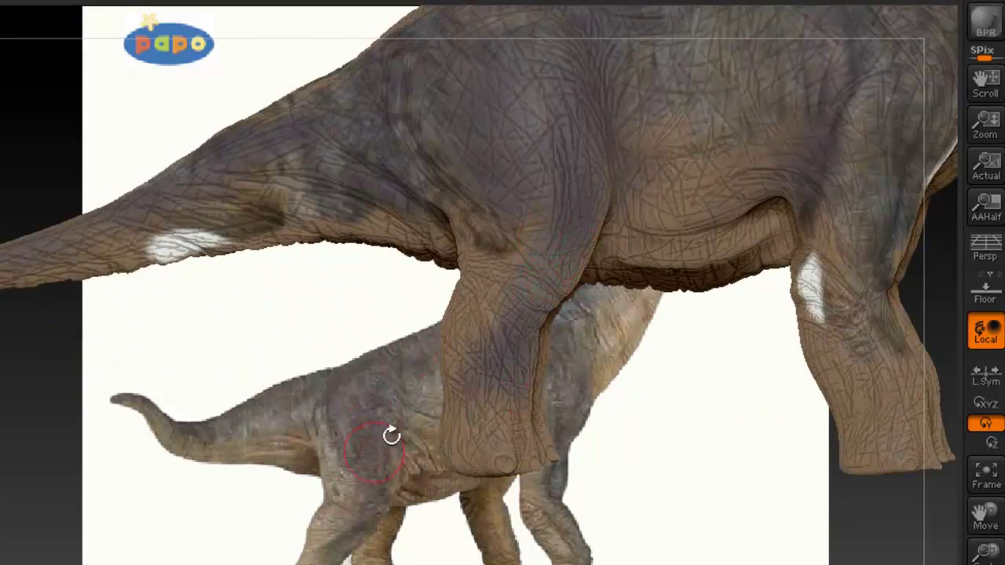
pyautogui.moveTo(371, 453); pyautogui.dragTo(545, 421, button='right')
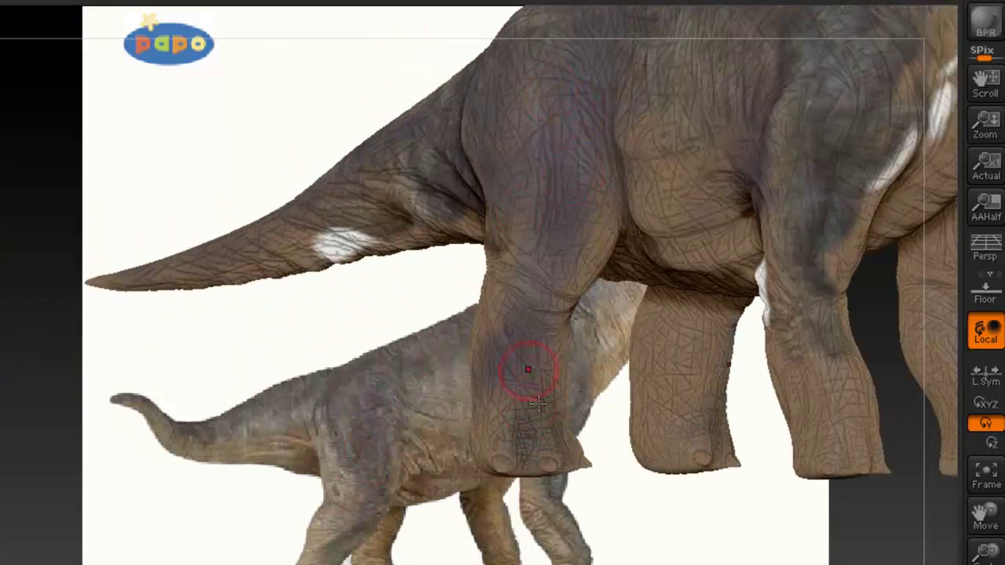
pyautogui.moveTo(501, 381); pyautogui.dragTo(490, 328, button='right')
pyautogui.moveTo(475, 265); pyautogui.dragTo(673, 227, button='right')
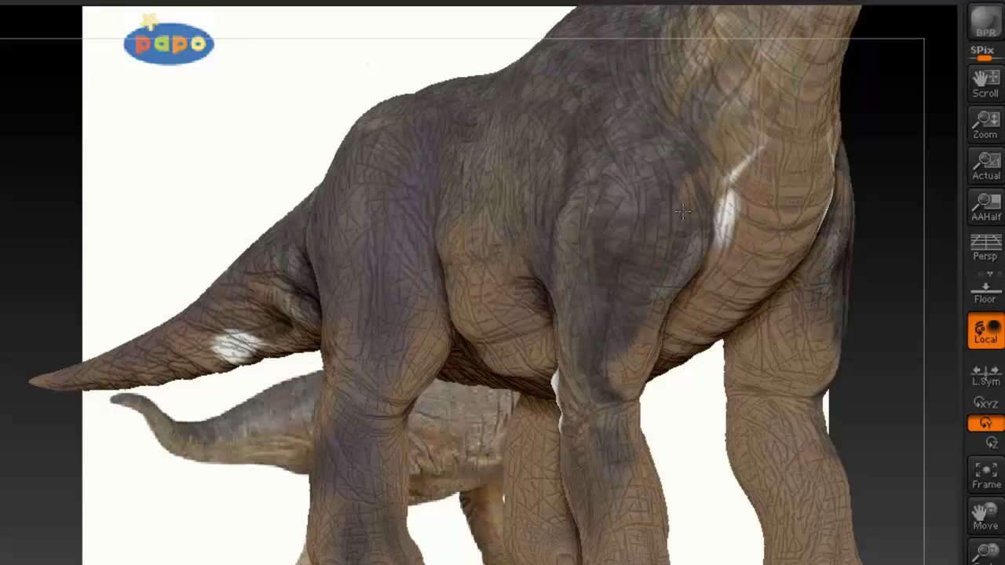
# Paint over the white gaps on the chest beside the shoulder and blend the surrounding skin tones
pyautogui.moveTo(791, 364); pyautogui.dragTo(736, 379)
pyautogui.moveTo(737, 375)
pyautogui.mouseDown(button='right')
pyautogui.moveTo(851, 357)
pyautogui.moveTo(730, 380)
pyautogui.mouseUp(button='right')
pyautogui.moveTo(768, 334); pyautogui.dragTo(790, 314)
pyautogui.moveTo(723, 176); pyautogui.dragTo(727, 226)
pyautogui.moveTo(518, 196)
pyautogui.mouseDown(button='right')
pyautogui.moveTo(634, 162)
pyautogui.moveTo(584, 157)
pyautogui.mouseUp(button='right')
pyautogui.moveTo(571, 155); pyautogui.dragTo(530, 159)
pyautogui.keyDown('alt'); pyautogui.moveTo(598, 71); pyautogui.dragTo(567, 254, button='right'); pyautogui.keyUp('alt')
pyautogui.moveTo(658, 91); pyautogui.dragTo(634, 121)
pyautogui.moveTo(589, 200)
pyautogui.mouseDown(button='right')
pyautogui.moveTo(542, 235)
pyautogui.moveTo(502, 204)
pyautogui.moveTo(471, 228)
pyautogui.mouseUp(button='right')
pyautogui.moveTo(452, 263)
pyautogui.mouseDown()
pyautogui.moveTo(347, 369)
pyautogui.moveTo(305, 394)
pyautogui.mouseUp()
pyautogui.keyDown('alt'); pyautogui.moveTo(305, 394); pyautogui.dragTo(418, 314, button='right'); pyautogui.keyUp('alt')
pyautogui.moveTo(360, 344); pyautogui.dragTo(158, 533)
# Blend grey and tan skin tones from the shoulder up along the neck
pyautogui.moveTo(589, 197); pyautogui.dragTo(542, 275, button='right')
pyautogui.moveTo(679, 95)
pyautogui.keyDown('alt'); pyautogui.mouseDown(button='right')
pyautogui.moveTo(599, 180)
pyautogui.moveTo(746, 145)
pyautogui.moveTo(595, 185)
pyautogui.mouseUp(button='right'); pyautogui.keyUp('alt')
pyautogui.moveTo(565, 165)
pyautogui.mouseDown()
pyautogui.moveTo(548, 173)
pyautogui.moveTo(632, 116)
pyautogui.moveTo(754, 115)
pyautogui.mouseUp()
pyautogui.keyDown('alt'); pyautogui.moveTo(828, 89); pyautogui.dragTo(442, 314); pyautogui.keyUp('alt')
pyautogui.keyDown('ctrl'); pyautogui.moveTo(709, 265); pyautogui.dragTo(709, 294, button='right'); pyautogui.keyUp('ctrl')
pyautogui.moveTo(651, 240)
pyautogui.mouseDown()
pyautogui.moveTo(757, 357)
pyautogui.moveTo(738, 282)
pyautogui.mouseUp()
pyautogui.moveTo(621, 157); pyautogui.dragTo(606, 142)
pyautogui.moveTo(526, 74); pyautogui.dragTo(459, 98)
pyautogui.moveTo(485, 60); pyautogui.dragTo(433, 77)
pyautogui.moveTo(493, 118)
pyautogui.mouseDown()
pyautogui.moveTo(425, 143)
pyautogui.moveTo(423, 161)
pyautogui.mouseUp()
pyautogui.moveTo(310, 314)
pyautogui.keyDown('alt'); pyautogui.mouseDown()
pyautogui.moveTo(301, 215)
pyautogui.moveTo(430, 380)
pyautogui.moveTo(498, 226)
pyautogui.mouseUp(); pyautogui.keyUp('alt')
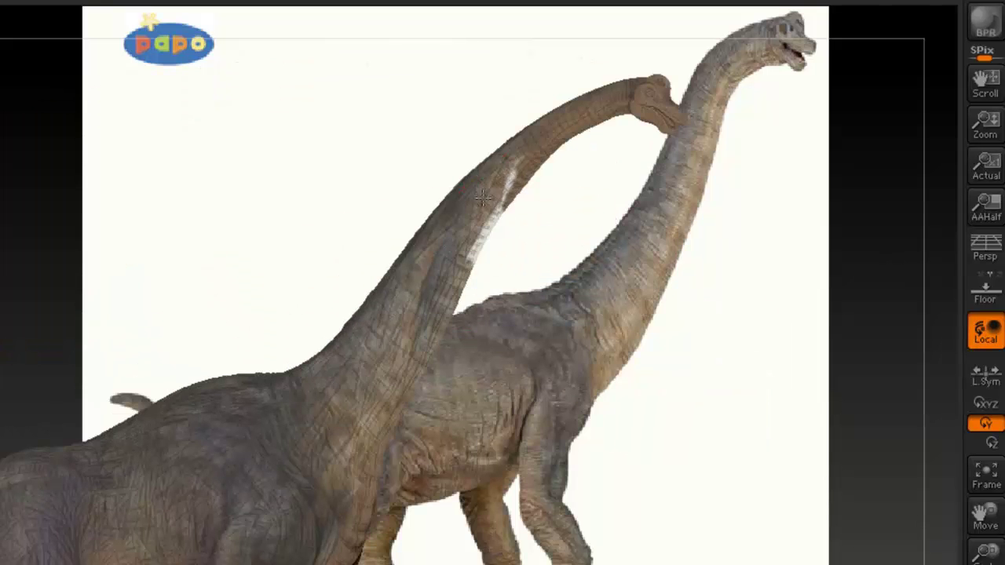
# Cover the white gaps along the underside of the upper neck with matching skin colours
pyautogui.keyDown('ctrl'); pyautogui.moveTo(538, 118); pyautogui.dragTo(480, 193, button='right'); pyautogui.keyUp('ctrl')
pyautogui.moveTo(512, 193); pyautogui.dragTo(449, 315)
pyautogui.moveTo(474, 270); pyautogui.dragTo(445, 326)
pyautogui.moveTo(550, 175)
pyautogui.mouseDown(button='right')
pyautogui.moveTo(625, 152)
pyautogui.moveTo(620, 170)
pyautogui.mouseUp(button='right')
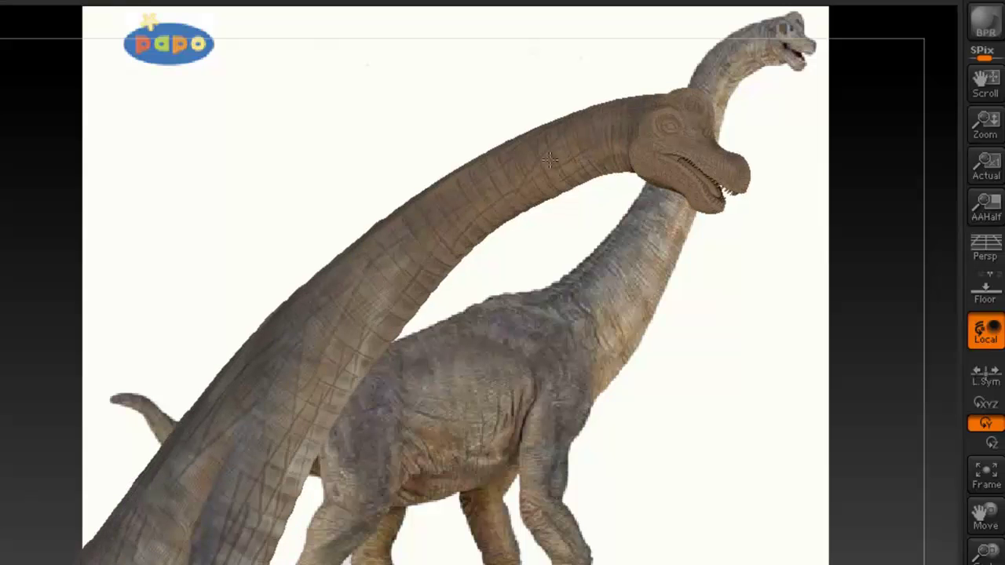
# Paint over the white patch behind the foreleg and darken the front of the lower forelegs with skin tones
pyautogui.moveTo(313, 331)
pyautogui.mouseDown(button='right')
pyautogui.moveTo(381, 341)
pyautogui.moveTo(503, 156)
pyautogui.moveTo(475, 355)
pyautogui.mouseUp(button='right')
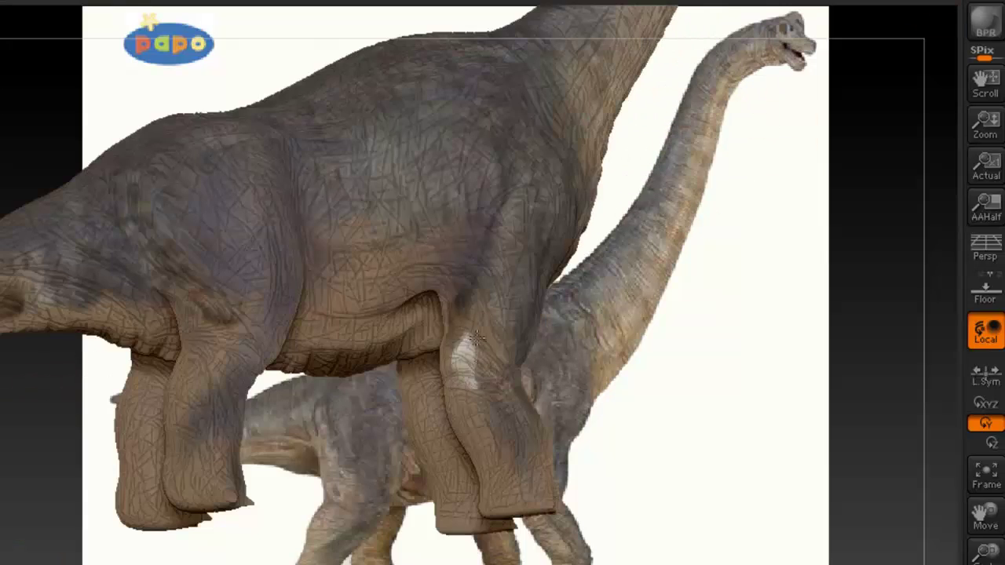
pyautogui.moveTo(471, 402); pyautogui.dragTo(378, 305, button='right')
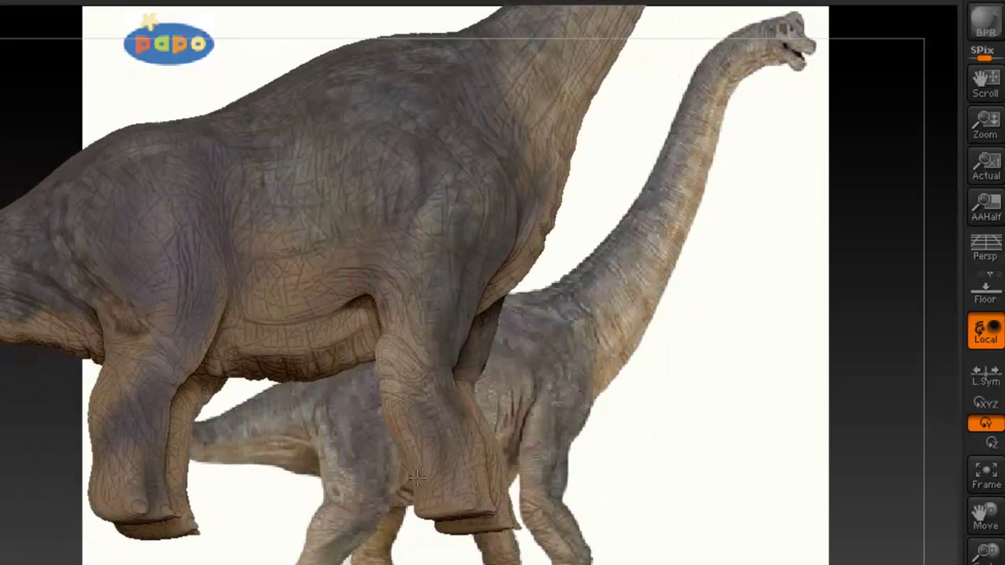
pyautogui.moveTo(492, 230); pyautogui.dragTo(303, 414, button='right')
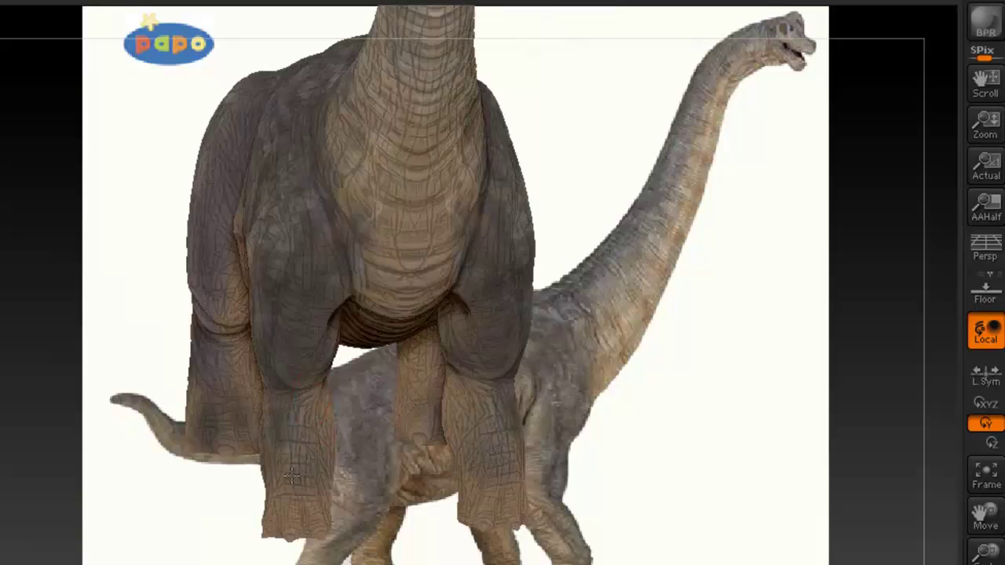
pyautogui.moveTo(362, 293); pyautogui.dragTo(306, 312, button='right')
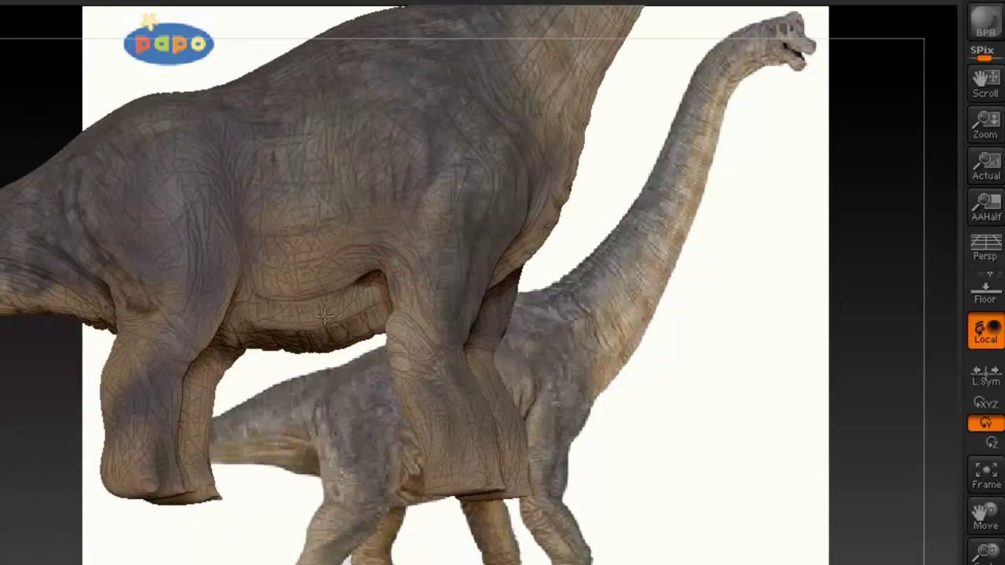
# Cover the white patch on the underside of the tail and blend the skin tones at the tail base and hip
pyautogui.moveTo(334, 256); pyautogui.dragTo(353, 314, button='right')
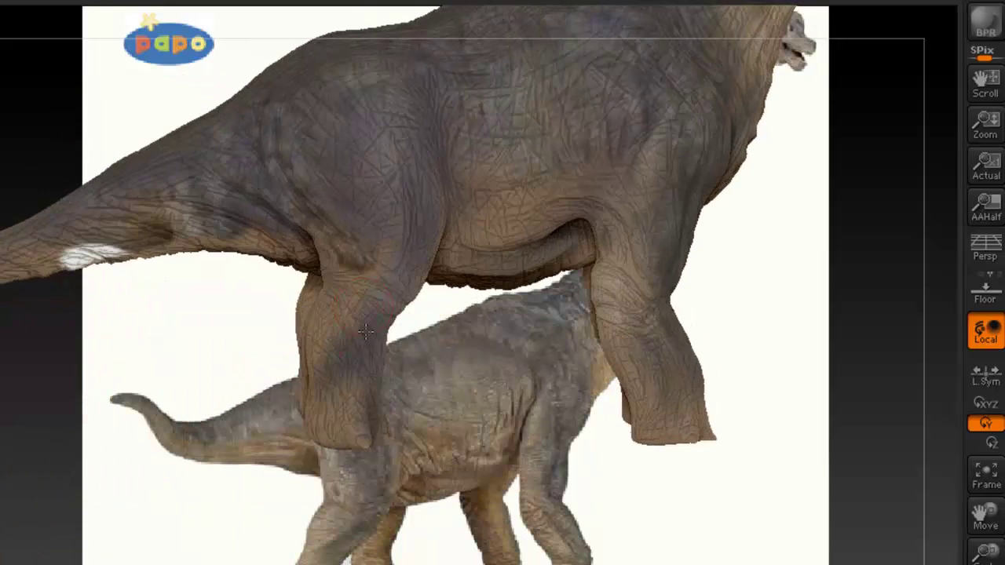
pyautogui.moveTo(267, 171); pyautogui.dragTo(365, 230, button='right')
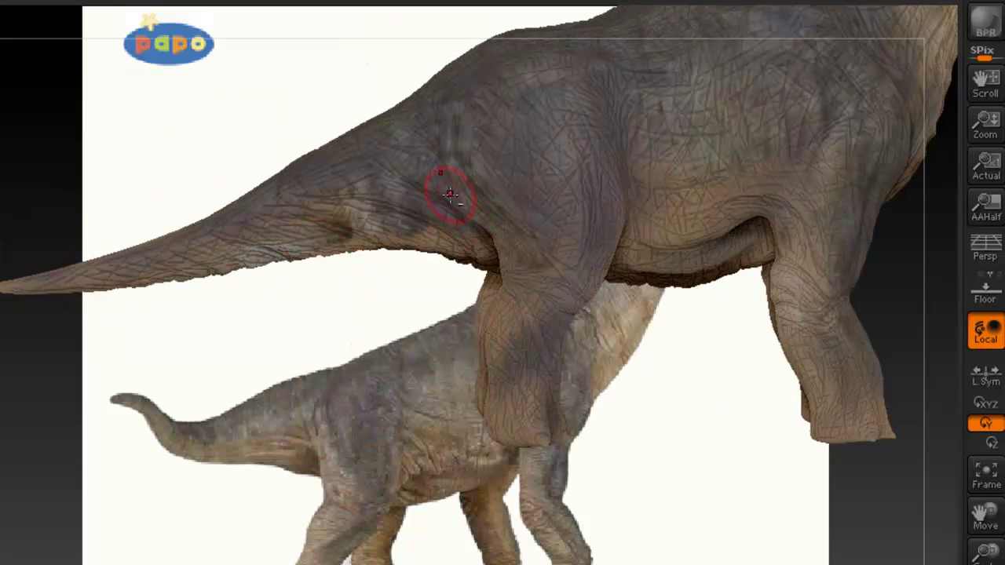
pyautogui.press('space')
pyautogui.moveTo(484, 214); pyautogui.dragTo(487, 229, button='right')
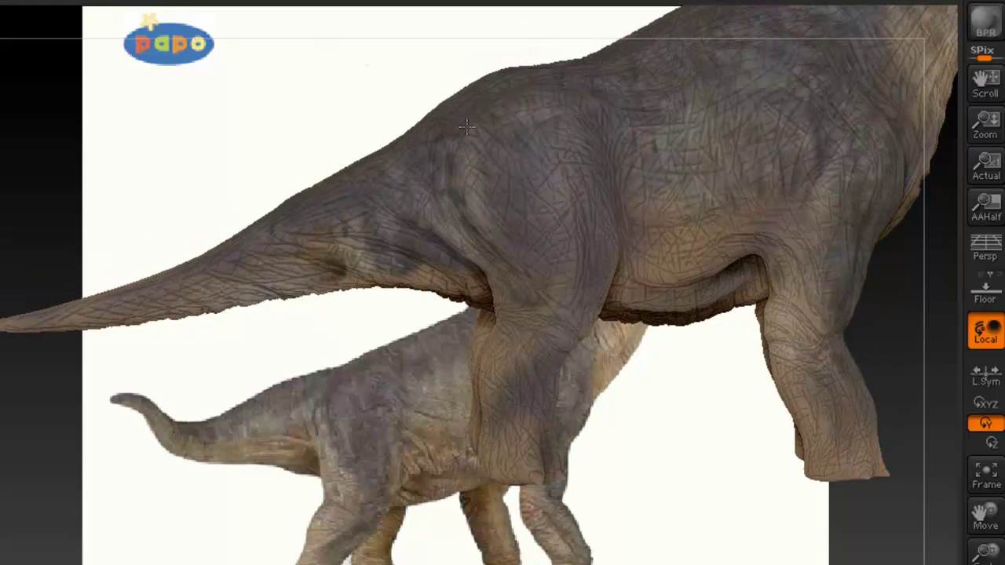
pyautogui.moveTo(362, 203); pyautogui.dragTo(424, 160)
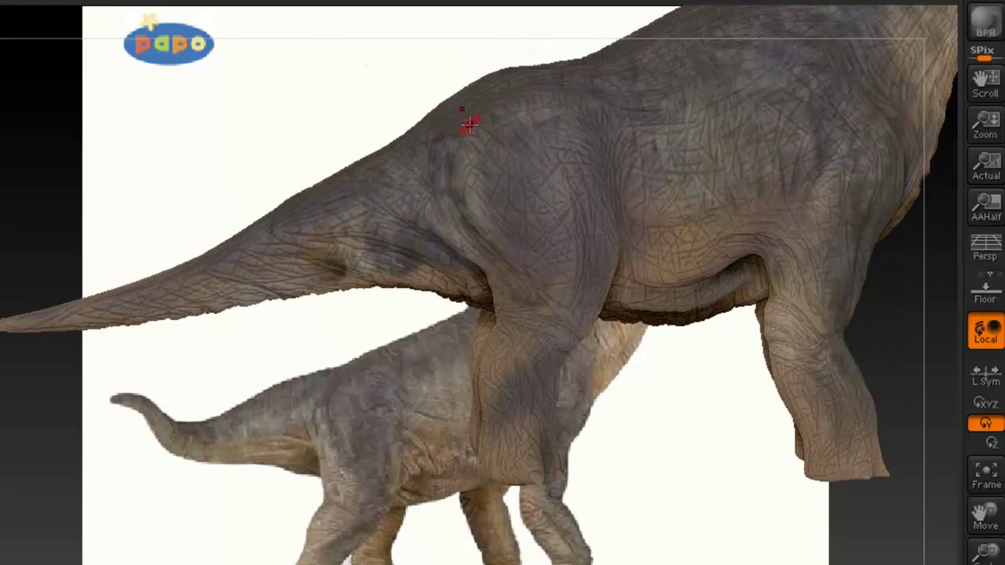
pyautogui.moveTo(521, 340); pyautogui.dragTo(571, 332, button='right')
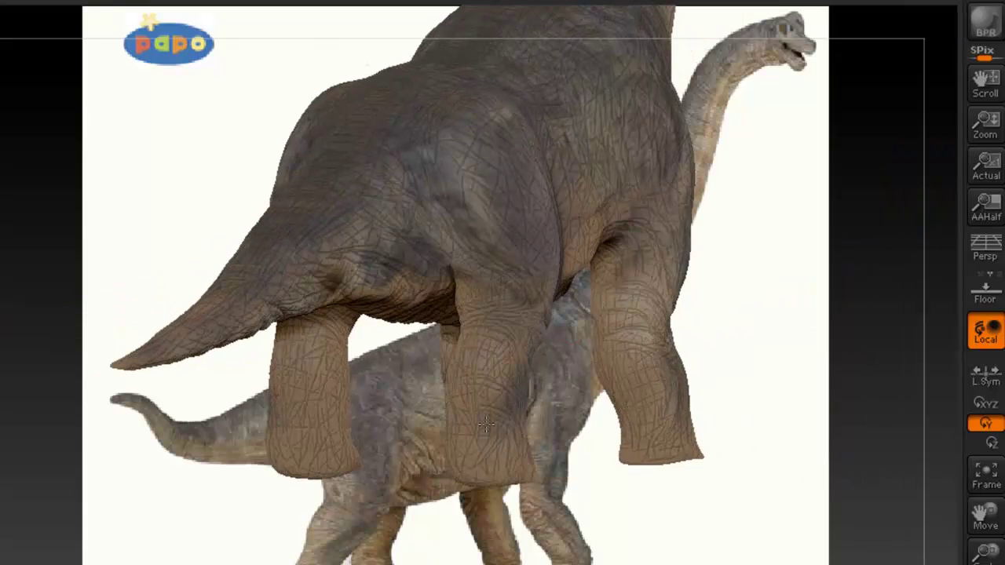
# Touch up the skin tones over the shoulder and flank at Rgb Intensity 4
pyautogui.rightClick(416, 365)
pyautogui.moveTo(588, 291); pyautogui.dragTo(548, 392, button='right')
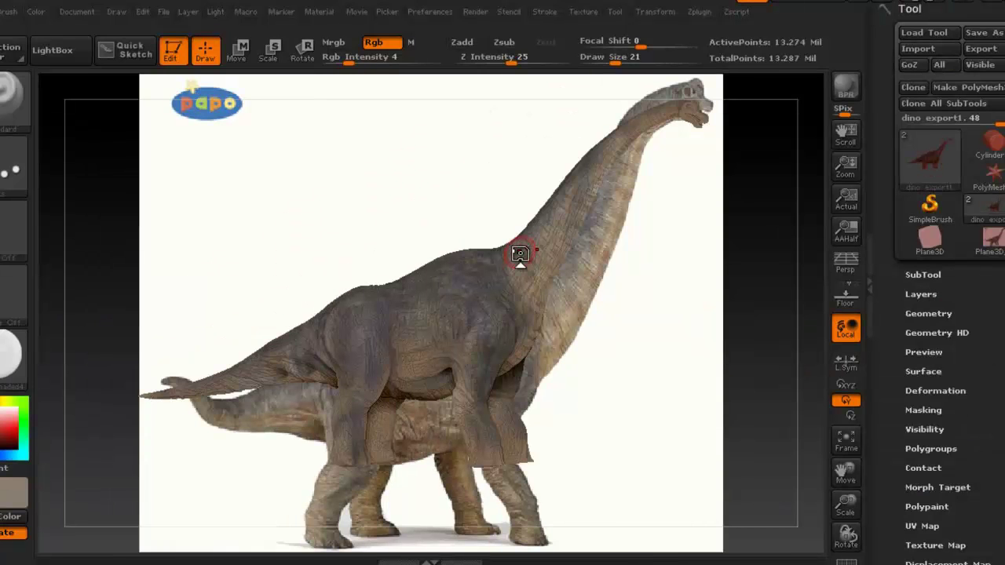
pyautogui.keyDown('ctrl'); pyautogui.moveTo(552, 264); pyautogui.dragTo(672, 308, button='right'); pyautogui.keyUp('ctrl')
pyautogui.keyDown('alt'); pyautogui.moveTo(508, 297); pyautogui.dragTo(567, 237, button='right'); pyautogui.keyUp('alt')
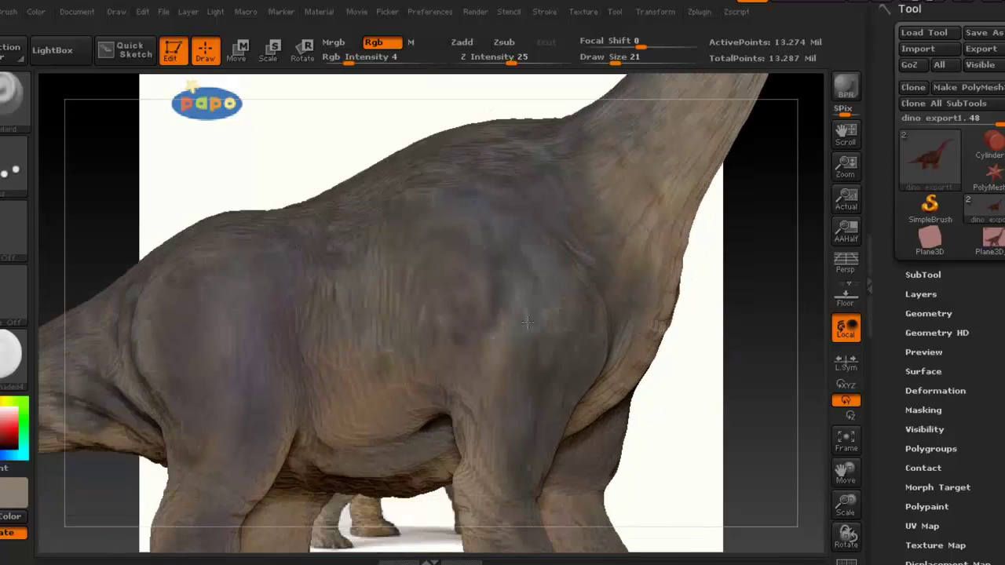
pyautogui.keyDown('ctrl'); pyautogui.moveTo(531, 337); pyautogui.dragTo(608, 327, button='right'); pyautogui.keyUp('ctrl')
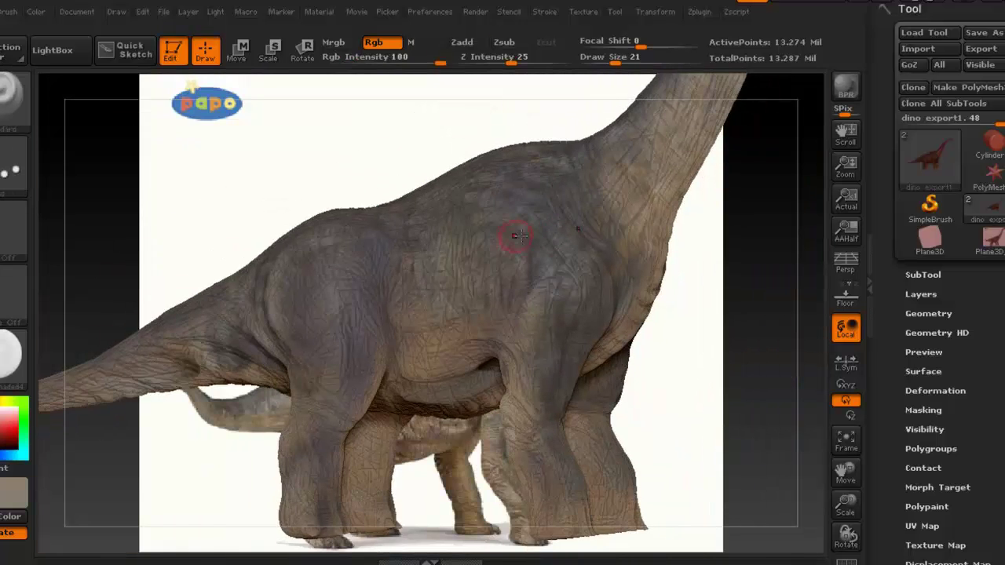
pyautogui.moveTo(496, 237); pyautogui.dragTo(437, 262, button='right')
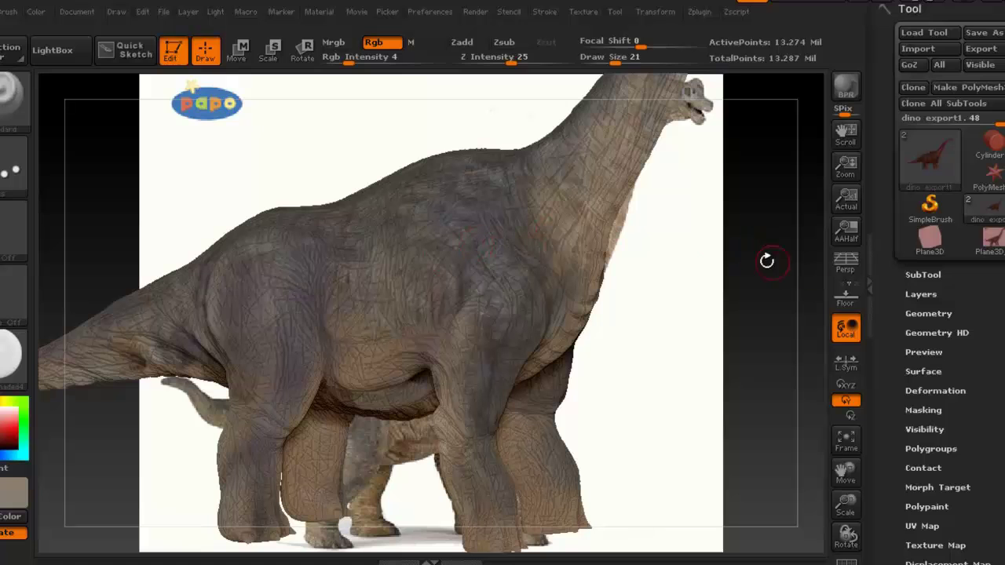
# Mask the dinosaur model by cavity at intensity 100
pyautogui.moveTo(895, 353); pyautogui.dragTo(895, 202)
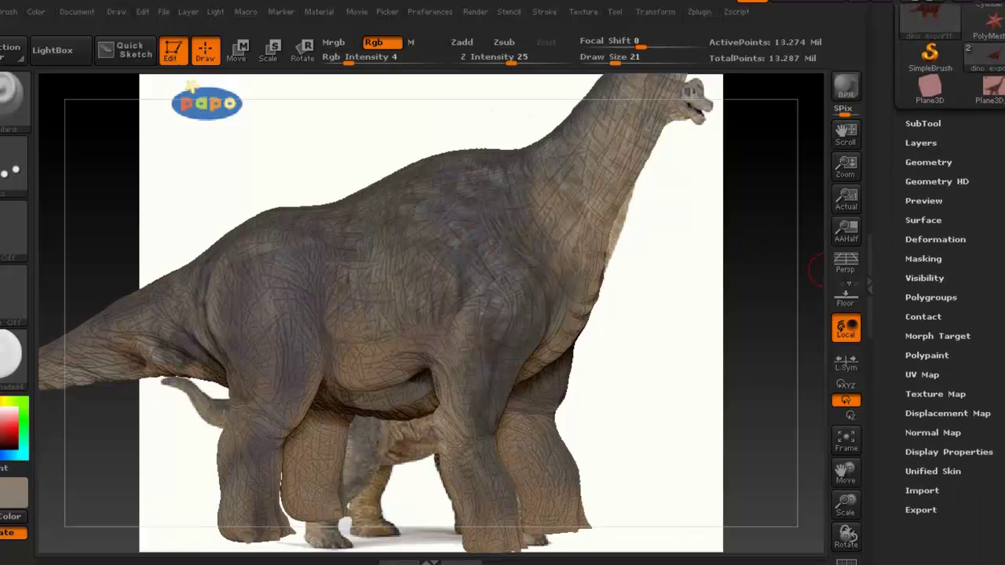
pyautogui.click(919, 261)
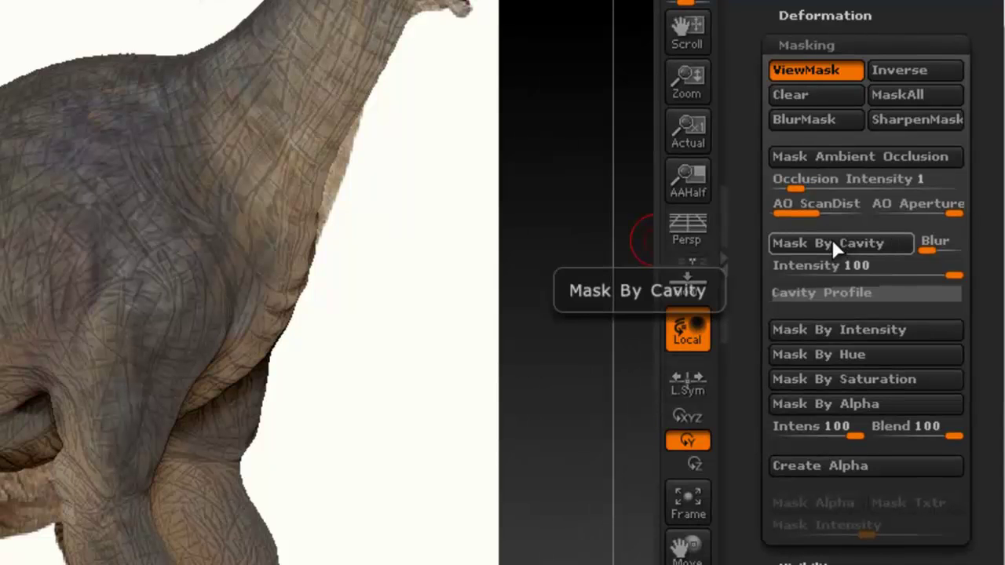
pyautogui.click(831, 239)
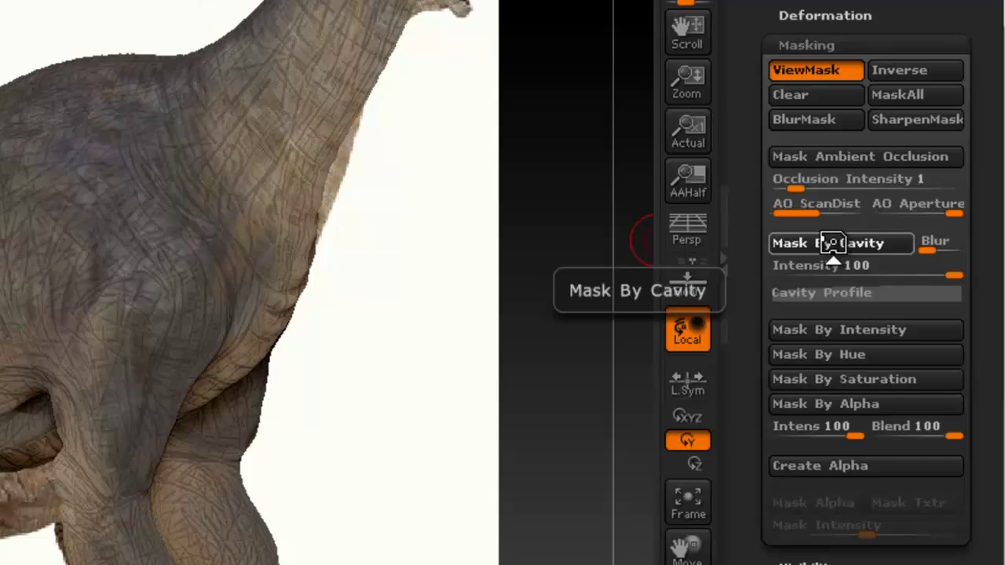
# Apply the cavity mask to the dinosaur's skin creases and expand the cavity profile curve
pyautogui.click(831, 243)
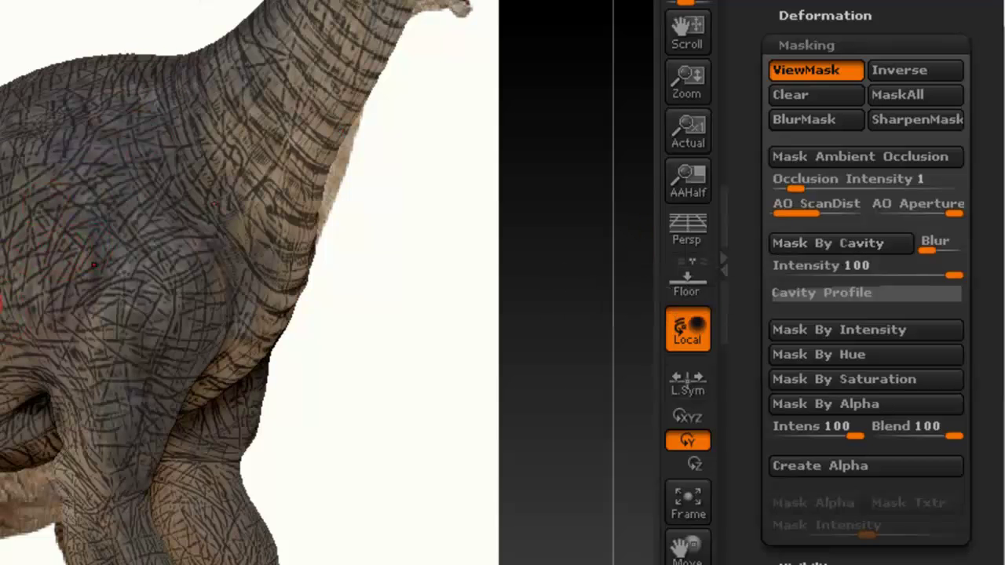
pyautogui.moveTo(81, 300); pyautogui.dragTo(93, 285, button='right')
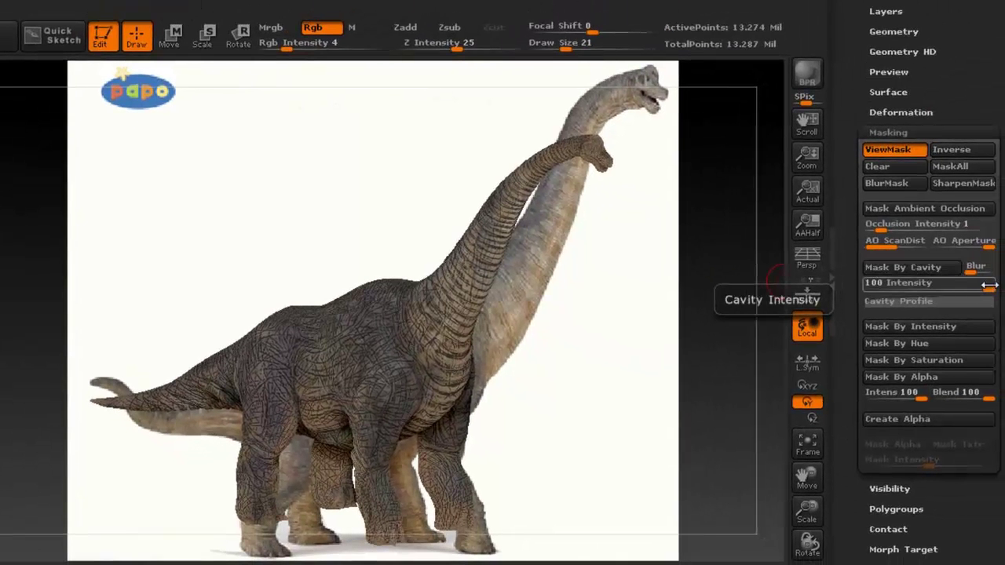
pyautogui.click(968, 306)
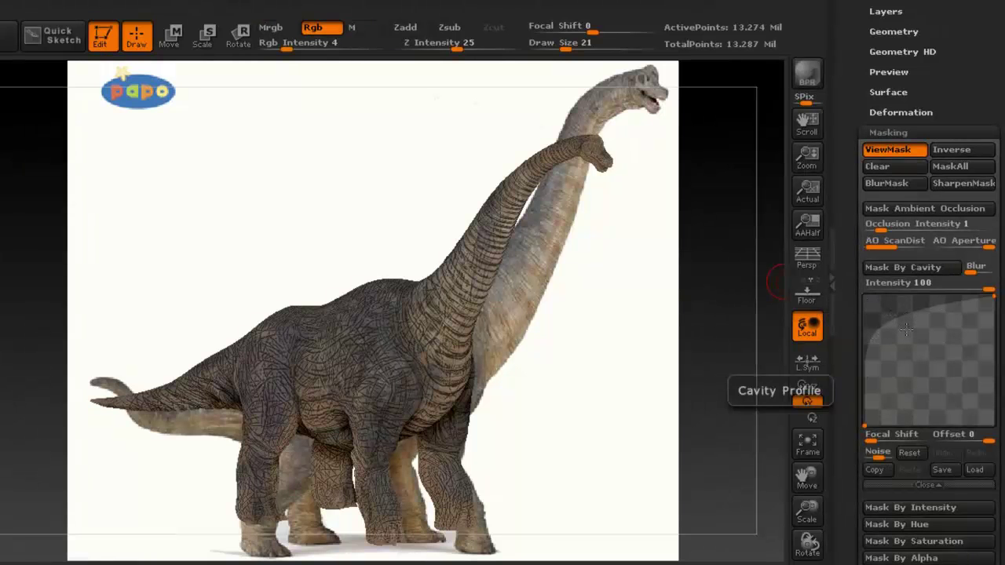
pyautogui.keyDown('ctrl'); pyautogui.moveTo(401, 336); pyautogui.dragTo(741, 346, button='right'); pyautogui.keyUp('ctrl')
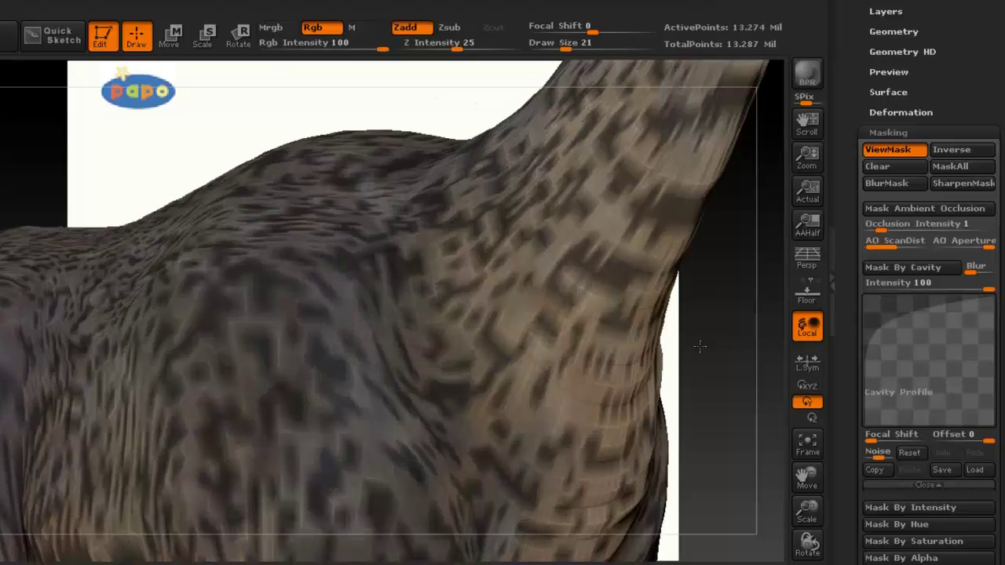
pyautogui.keyDown('alt'); pyautogui.moveTo(579, 332); pyautogui.dragTo(536, 213, button='right'); pyautogui.keyUp('alt')
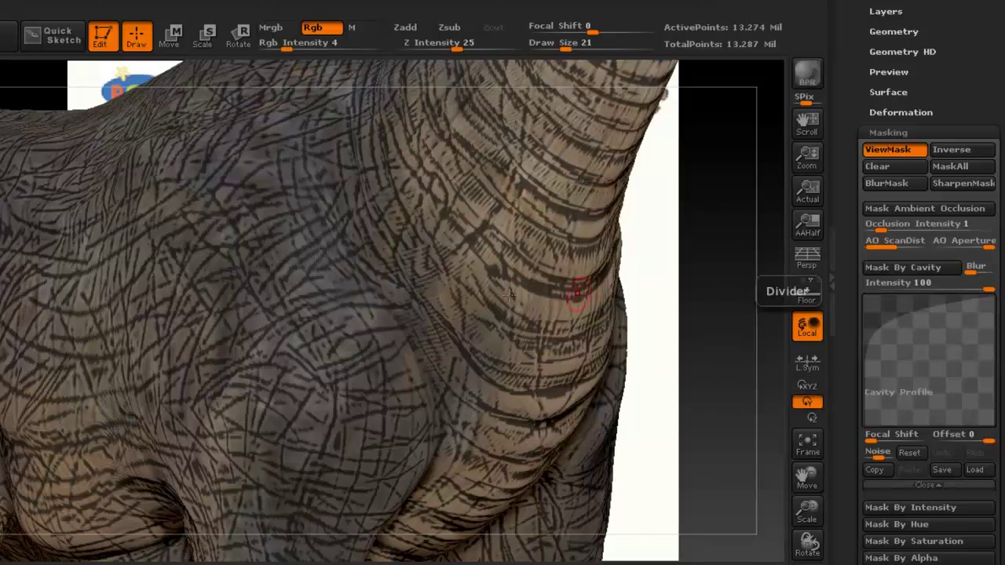
pyautogui.moveTo(234, 266); pyautogui.dragTo(525, 257, button='right')
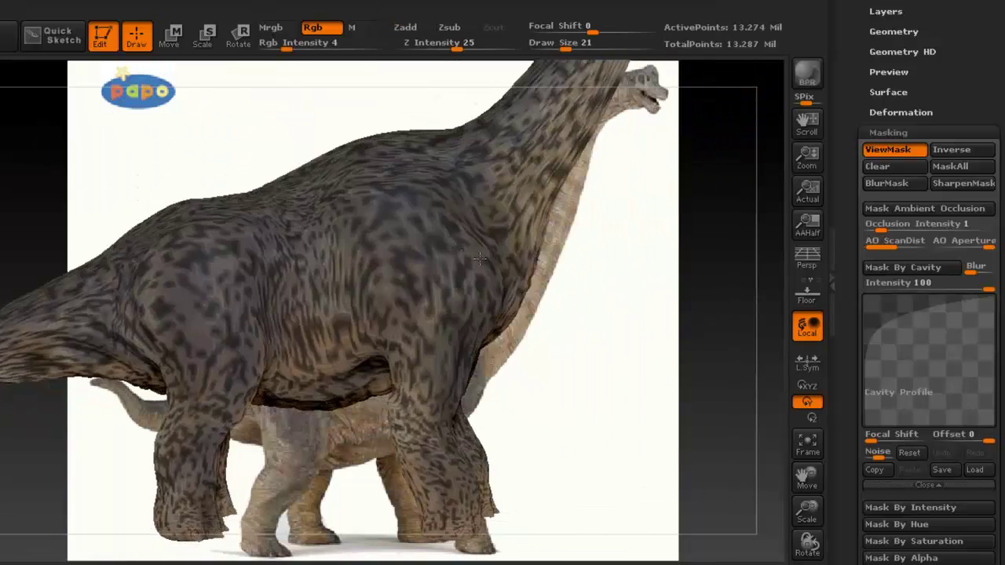
pyautogui.keyDown('alt'); pyautogui.moveTo(571, 235); pyautogui.dragTo(430, 316, button='right'); pyautogui.keyUp('alt')
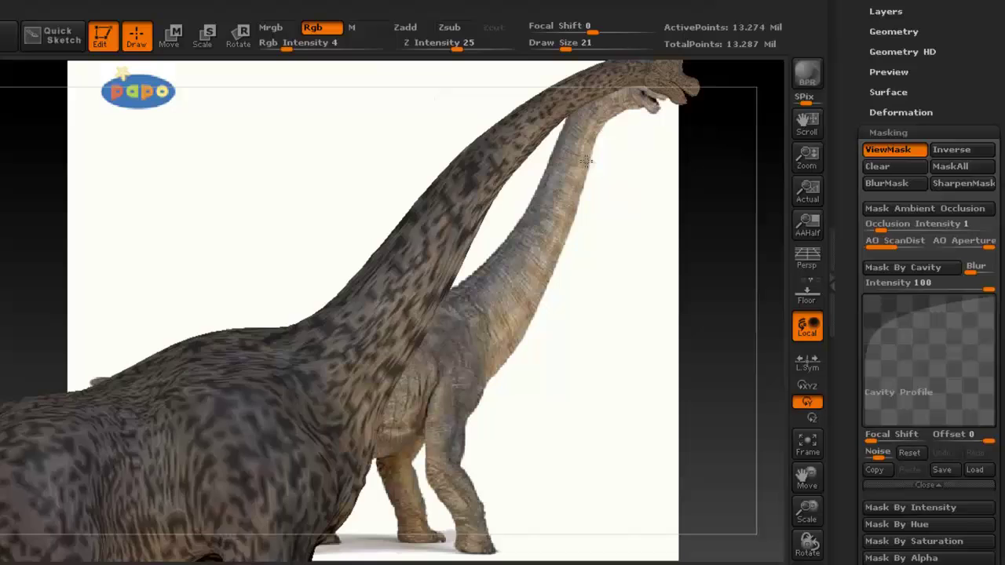
pyautogui.keyDown('alt'); pyautogui.moveTo(582, 157); pyautogui.dragTo(447, 228, button='right'); pyautogui.keyUp('alt')
pyautogui.keyDown('ctrl'); pyautogui.moveTo(549, 196); pyautogui.dragTo(649, 183, button='right'); pyautogui.keyUp('ctrl')
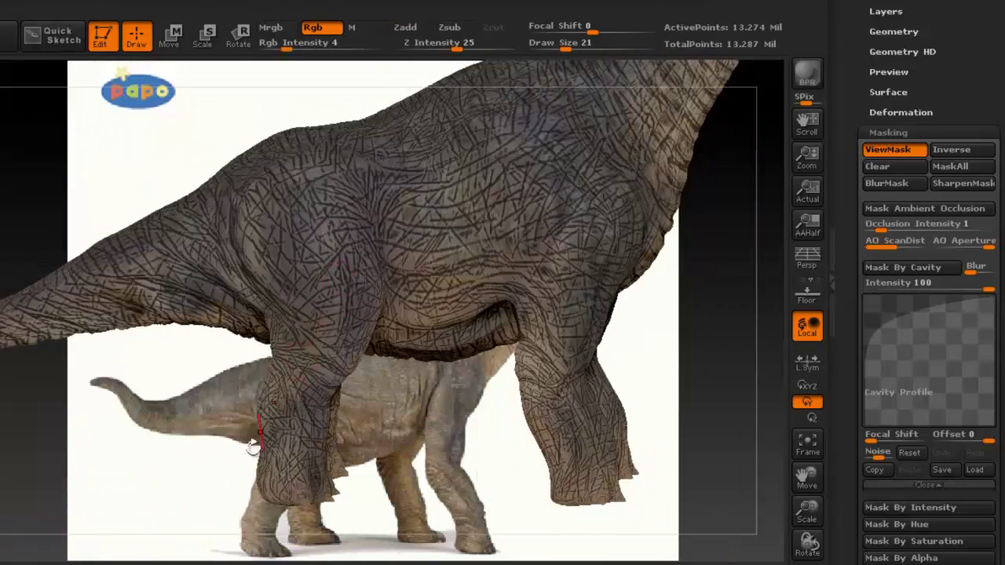
# Open the brachiosaurus2 reference photo and examine the skin colours and creases on the shoulder, flank, belly and legs
pyautogui.click(218, 562)
pyautogui.scroll(8, 451, 278)
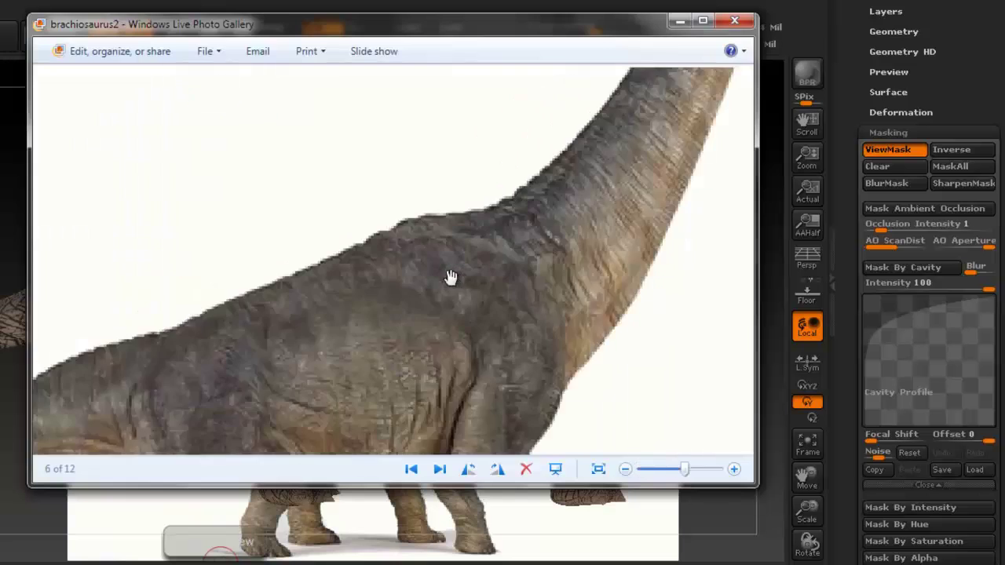
pyautogui.moveTo(458, 301); pyautogui.dragTo(382, 288)
pyautogui.moveTo(576, 303); pyautogui.dragTo(487, 261)
pyautogui.moveTo(479, 326); pyautogui.dragTo(330, 250)
pyautogui.scroll(-1, 329, 251)
pyautogui.scroll(-1, 404, 255)
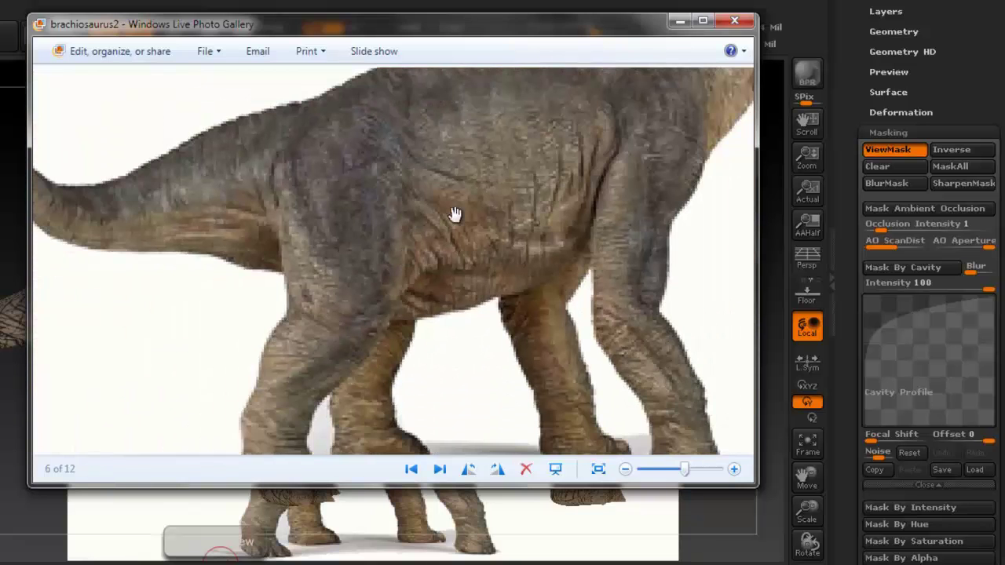
pyautogui.click(679, 20)
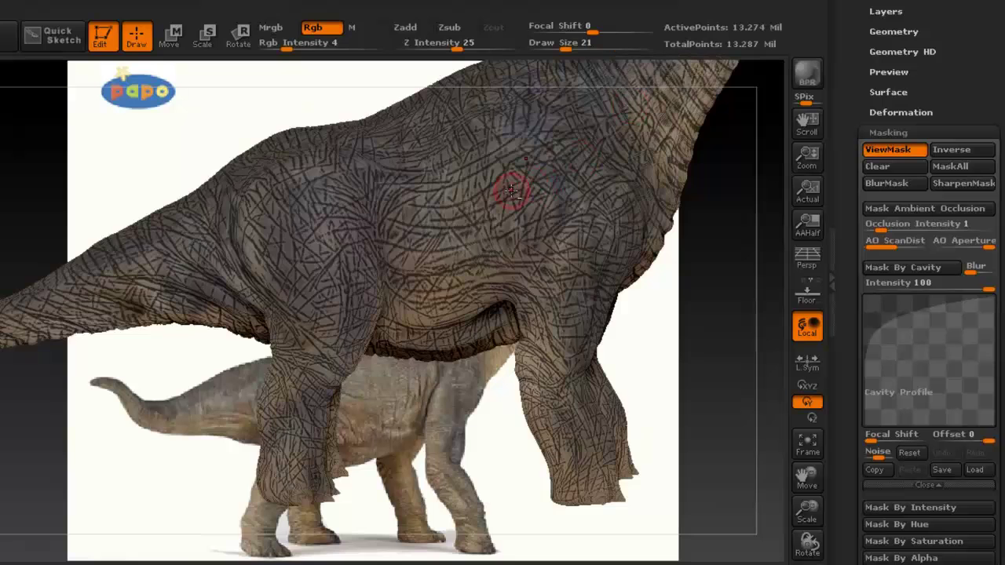
# Invert the cavity mask and darken the unmasked creases on the flank with the mask display hidden, then show the mask again
pyautogui.keyDown('alt'); pyautogui.moveTo(450, 219); pyautogui.dragTo(453, 204, button='right'); pyautogui.keyUp('alt')
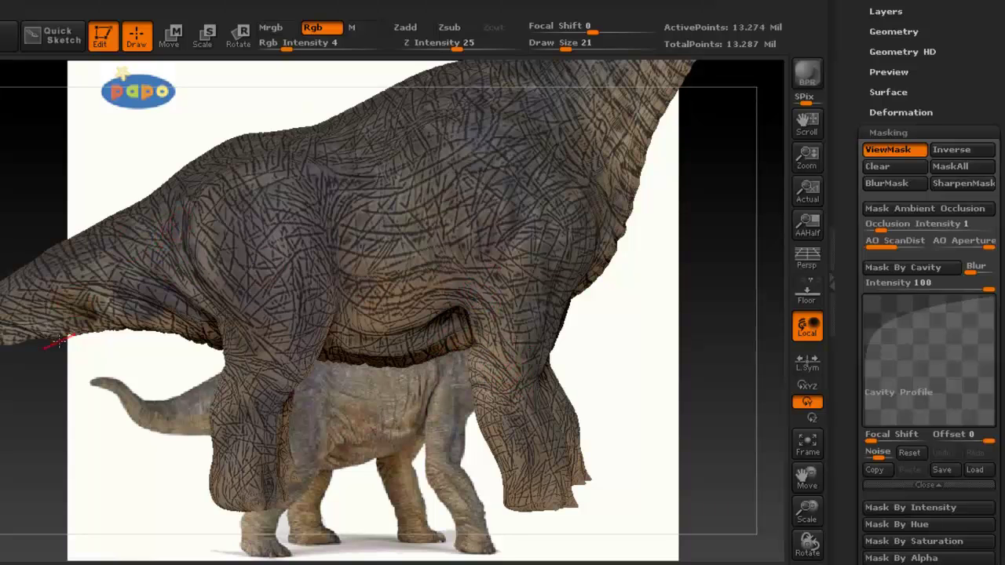
pyautogui.moveTo(2, 456)
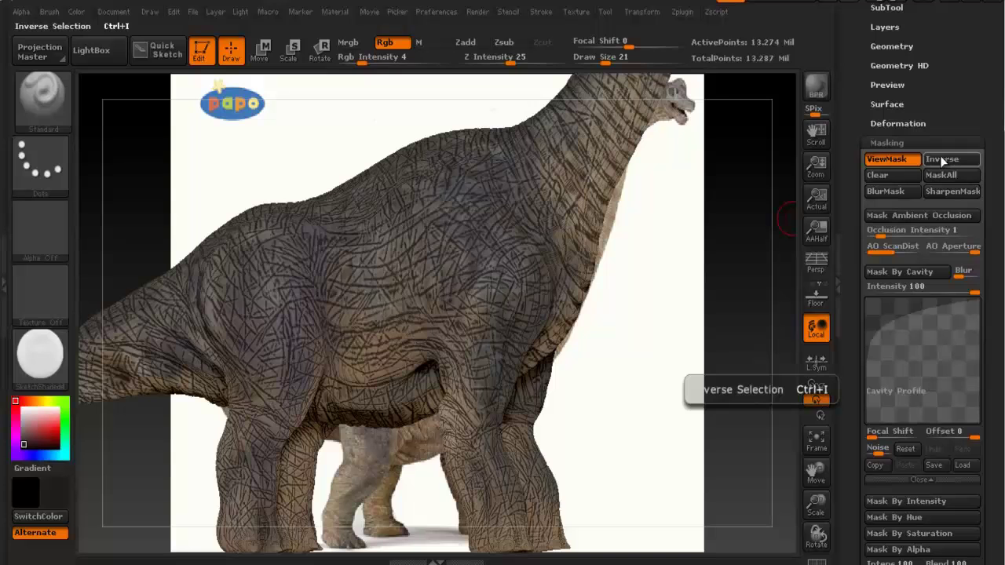
pyautogui.press('ctrl')
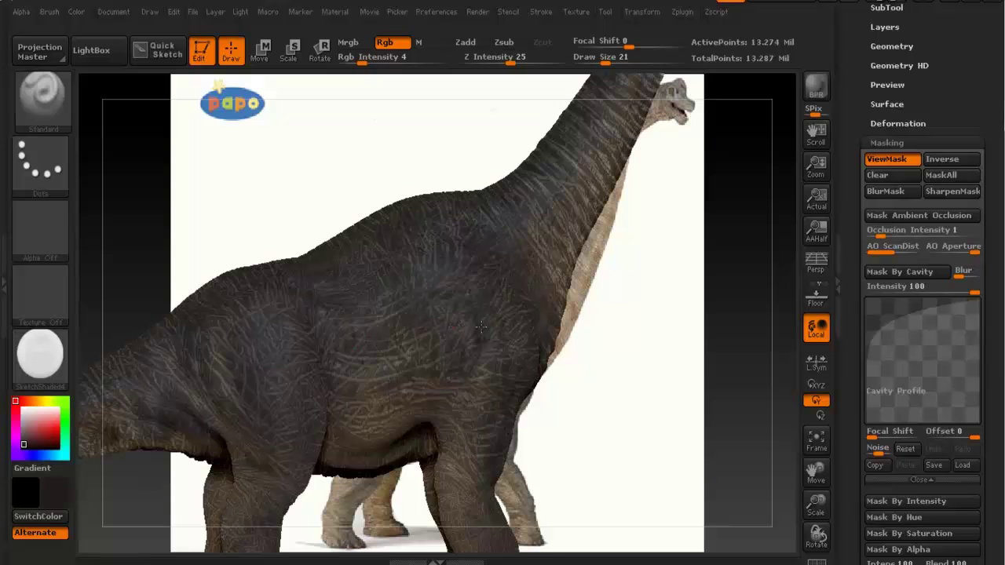
pyautogui.keyDown('ctrl'); pyautogui.moveTo(456, 321); pyautogui.dragTo(736, 325, button='right'); pyautogui.keyUp('ctrl')
pyautogui.moveTo(730, 321)
pyautogui.keyDown('ctrl'); pyautogui.mouseDown()
pyautogui.moveTo(747, 353)
pyautogui.moveTo(741, 343)
pyautogui.mouseUp(); pyautogui.keyUp('ctrl')
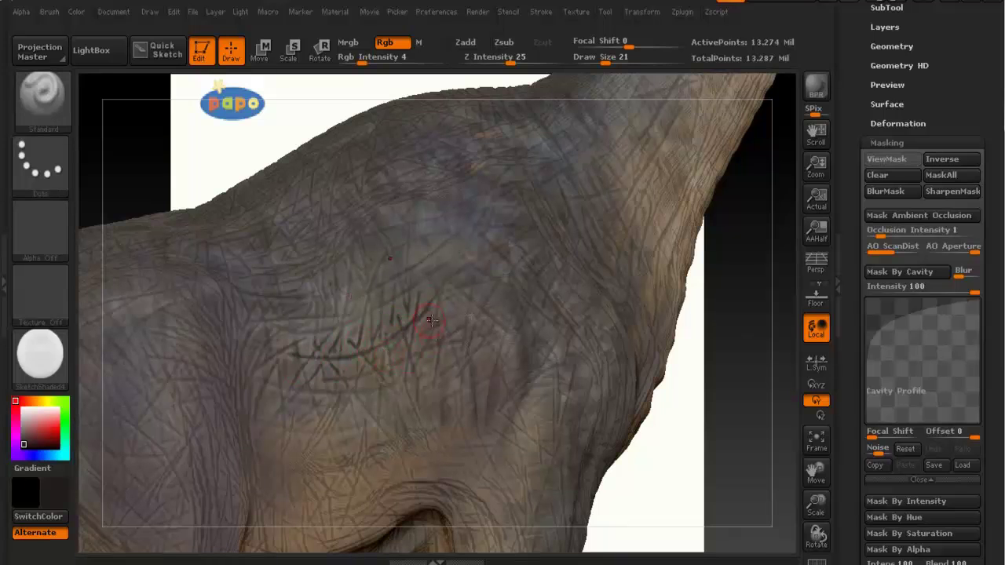
pyautogui.press('ctrl')
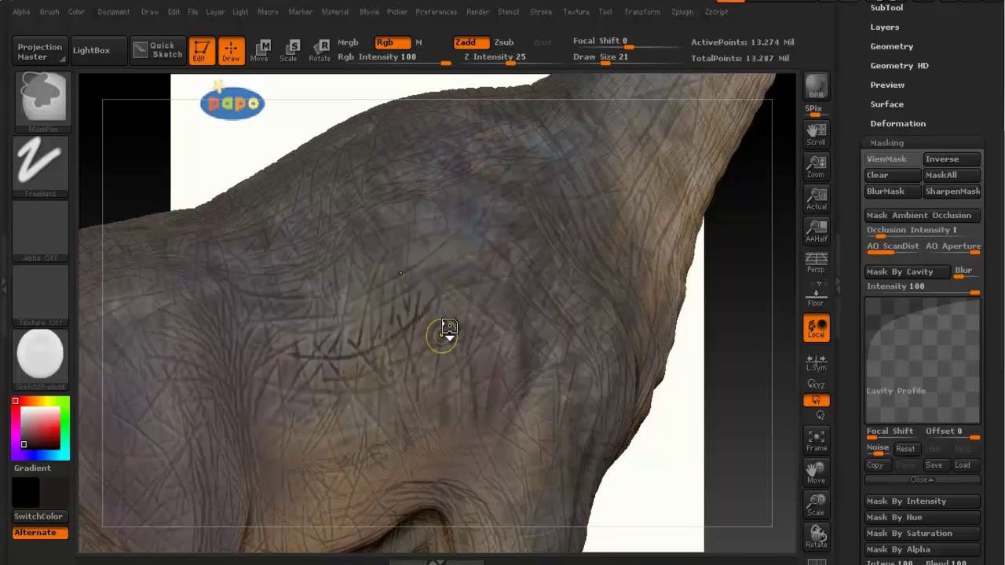
pyautogui.hotkey('ctrl', 'h')
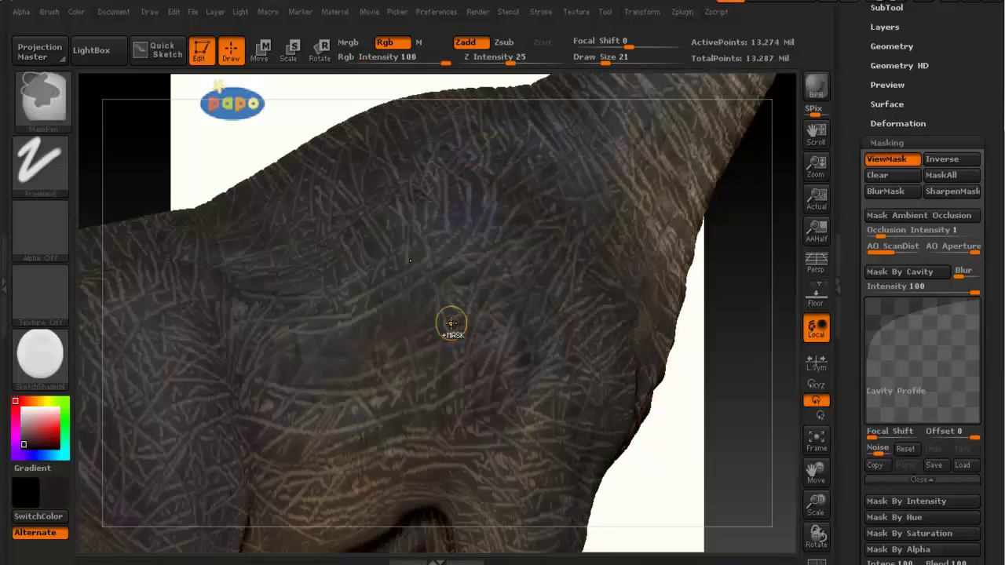
# Fill the unmasked skin creases with the dark colour at Rgb Intensity 54 and hide the mask display
pyautogui.moveTo(370, 60); pyautogui.dragTo(380, 60)
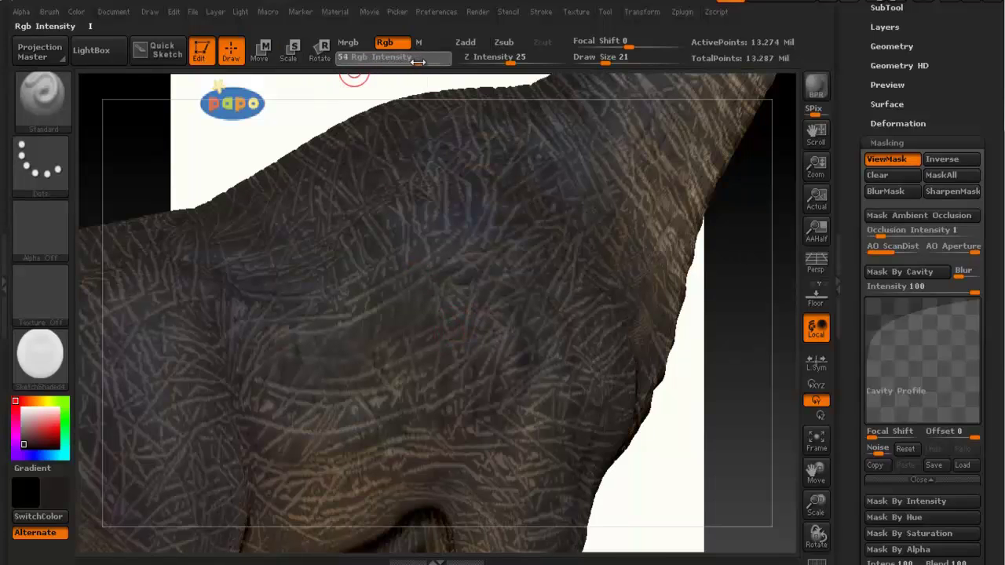
pyautogui.click(76, 12)
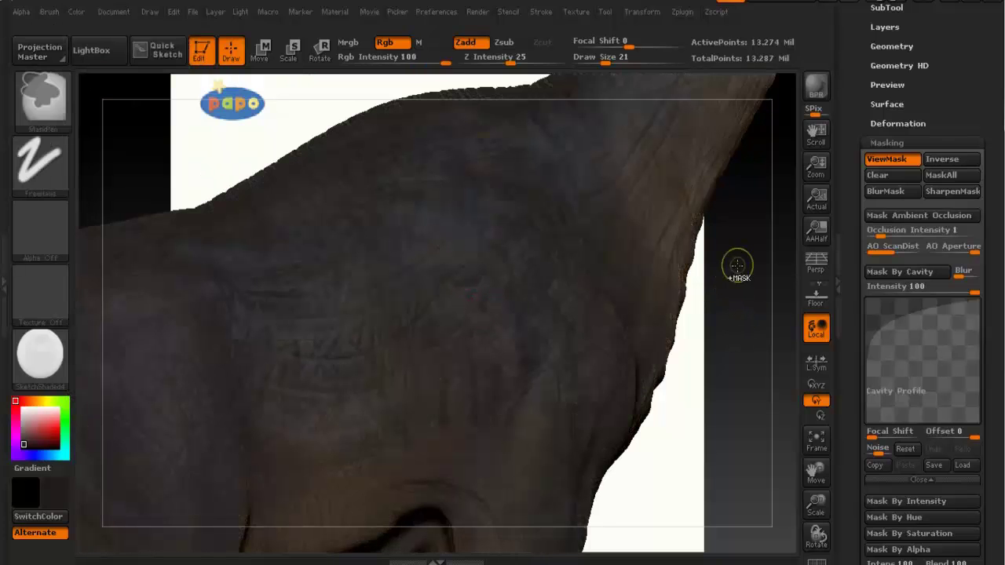
pyautogui.moveTo(734, 230)
pyautogui.keyDown('ctrl'); pyautogui.mouseDown()
pyautogui.moveTo(766, 306)
pyautogui.moveTo(760, 281)
pyautogui.moveTo(761, 306)
pyautogui.moveTo(740, 269)
pyautogui.mouseUp(); pyautogui.keyUp('ctrl')
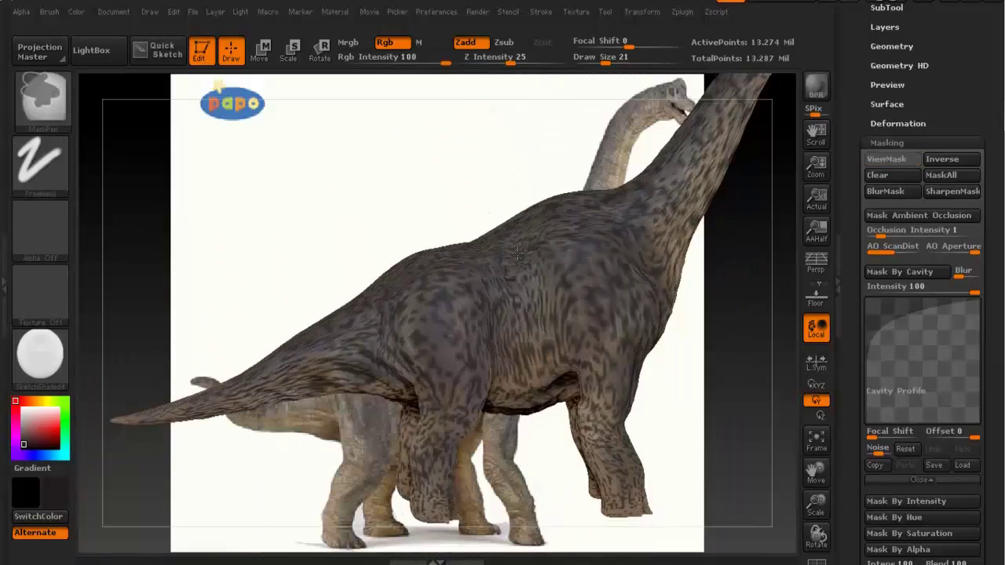
pyautogui.moveTo(741, 250); pyautogui.dragTo(672, 220)
pyautogui.moveTo(628, 235)
pyautogui.keyDown('alt'); pyautogui.mouseDown(button='right')
pyautogui.moveTo(510, 255)
pyautogui.moveTo(543, 265)
pyautogui.moveTo(507, 323)
pyautogui.moveTo(518, 369)
pyautogui.mouseUp(button='right'); pyautogui.keyUp('alt')
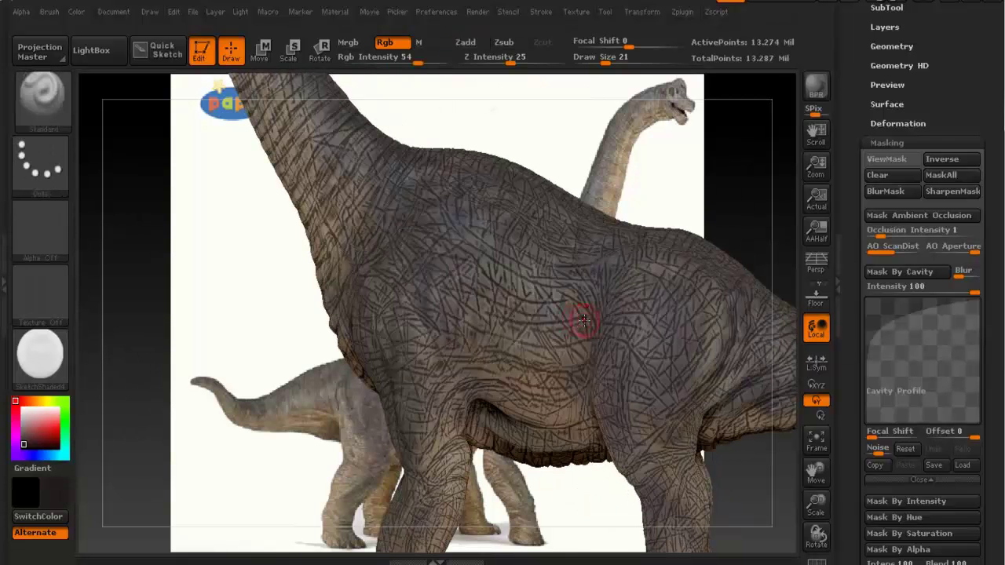
# Set the Rgb Intensity to 6 and shade the skin around the dinosaur's eye
pyautogui.press('ctrl')
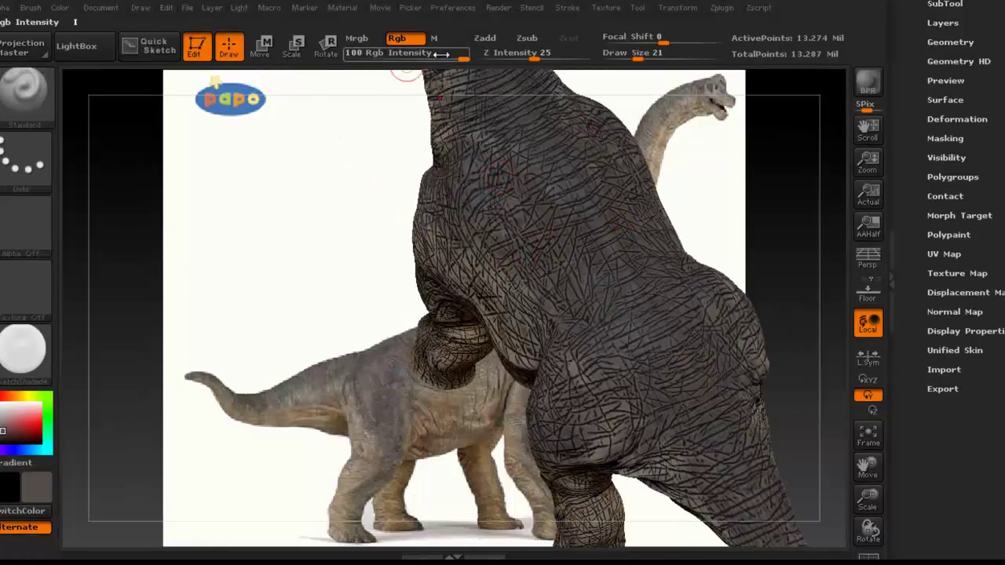
pyautogui.click(378, 57)
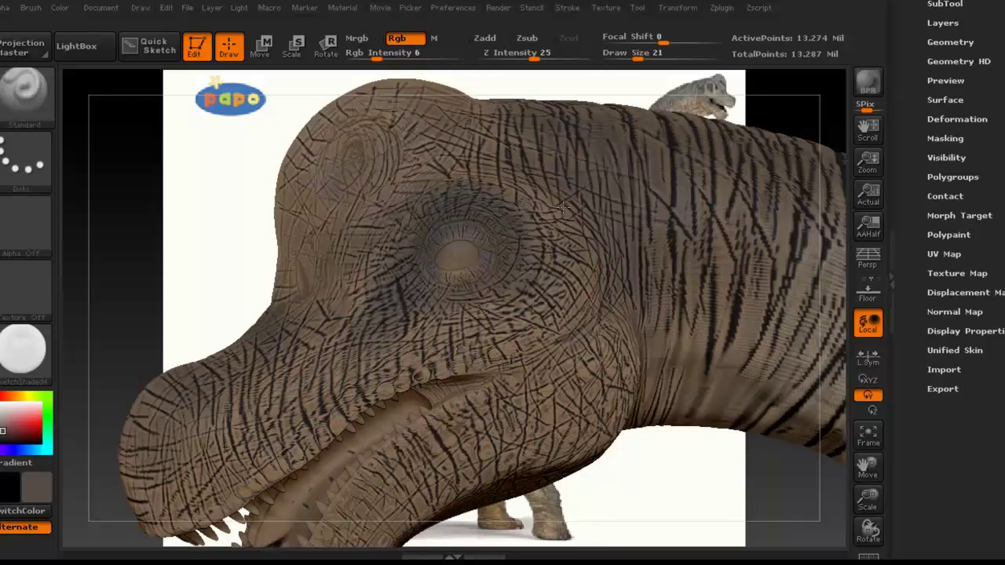
pyautogui.keyDown('alt'); pyautogui.moveTo(446, 356); pyautogui.dragTo(449, 278, button='right'); pyautogui.keyUp('alt')
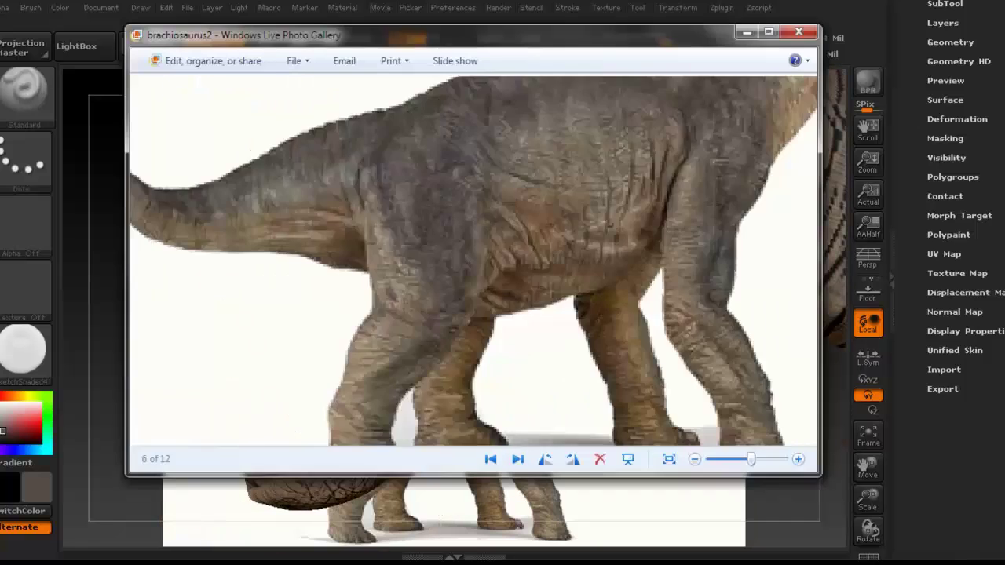
# Browse the reference gallery for brachiosaurus head images and examine the head's colouring up close
pyautogui.click(517, 458)
pyautogui.click(517, 458)
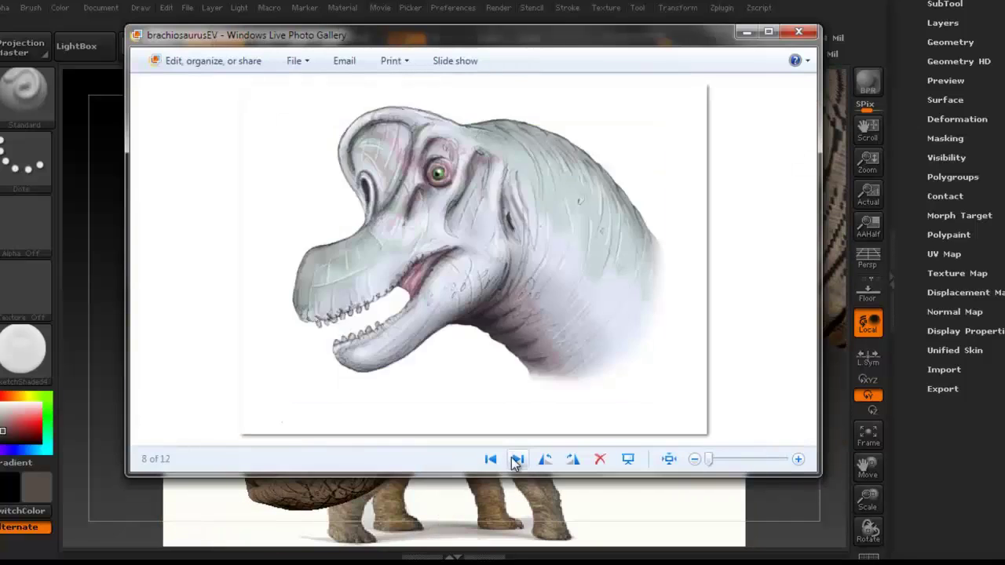
pyautogui.click(517, 459)
pyautogui.scroll(2, 248, 309)
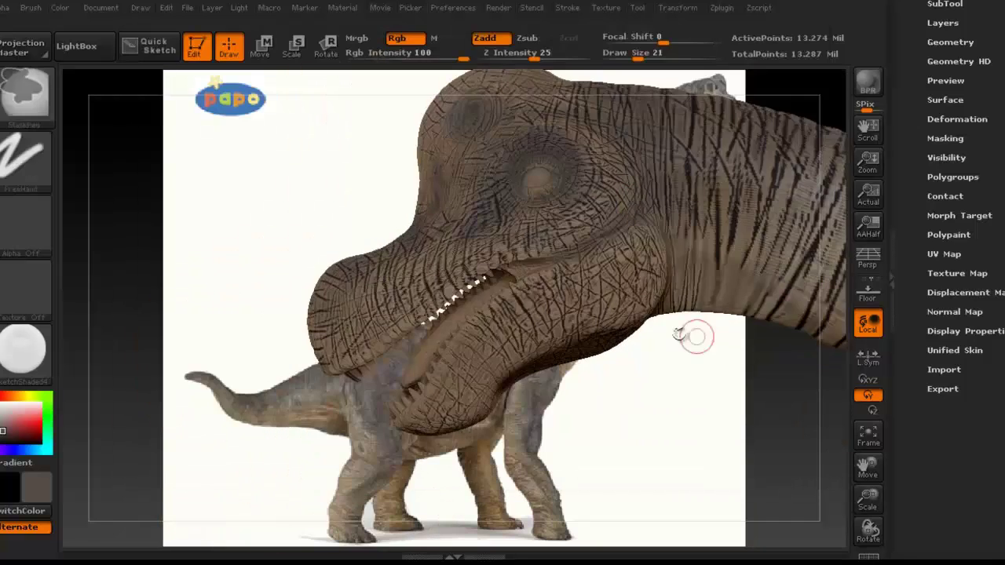
# Darken the skin on the snout, cheek, lower jaw and crest with grey-brown strokes at Rgb Intensity 6
pyautogui.moveTo(461, 238); pyautogui.dragTo(443, 256)
pyautogui.moveTo(506, 245); pyautogui.dragTo(419, 314)
pyautogui.moveTo(583, 234); pyautogui.dragTo(506, 249)
pyautogui.moveTo(378, 341); pyautogui.dragTo(329, 357)
pyautogui.moveTo(579, 265); pyautogui.dragTo(405, 422)
pyautogui.moveTo(628, 242)
pyautogui.mouseDown()
pyautogui.moveTo(574, 289)
pyautogui.moveTo(570, 270)
pyautogui.mouseUp()
pyautogui.moveTo(638, 276); pyautogui.dragTo(567, 302)
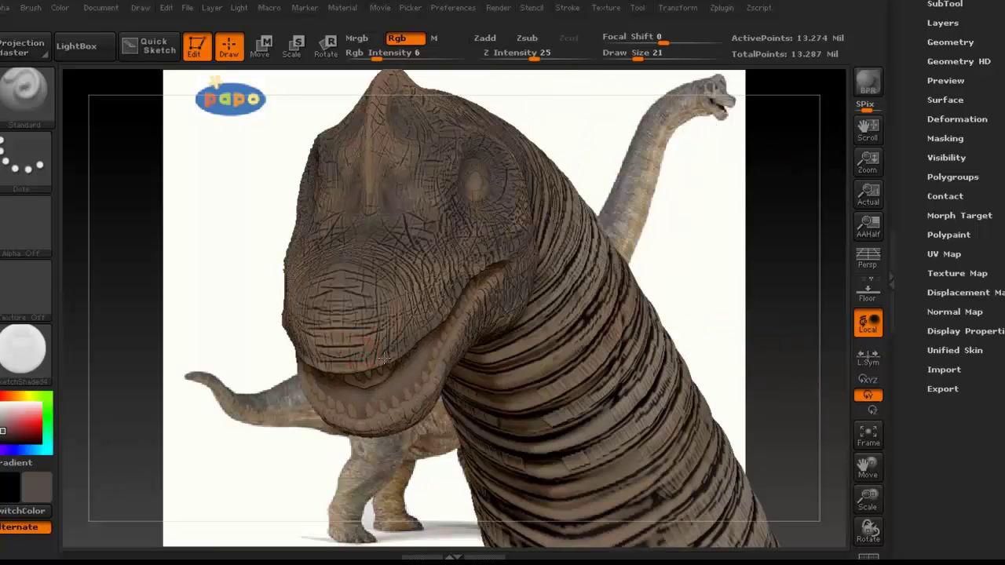
pyautogui.moveTo(384, 358); pyautogui.dragTo(389, 325)
pyautogui.moveTo(541, 102); pyautogui.dragTo(385, 98)
pyautogui.moveTo(367, 218); pyautogui.dragTo(360, 231)
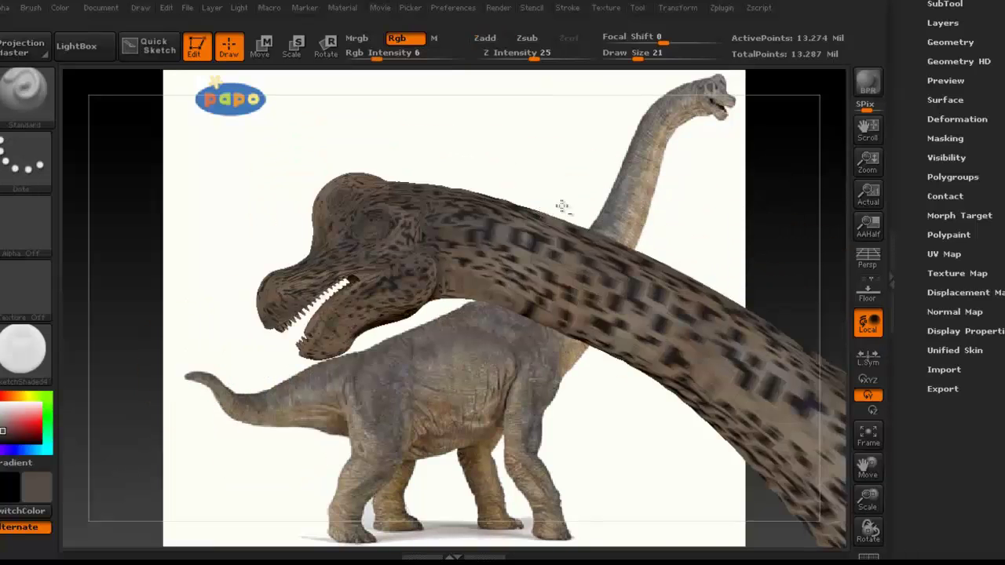
# Sample a tan skin tone from the dinosaur for painting the head and neck
pyautogui.moveTo(563, 206); pyautogui.dragTo(523, 247)
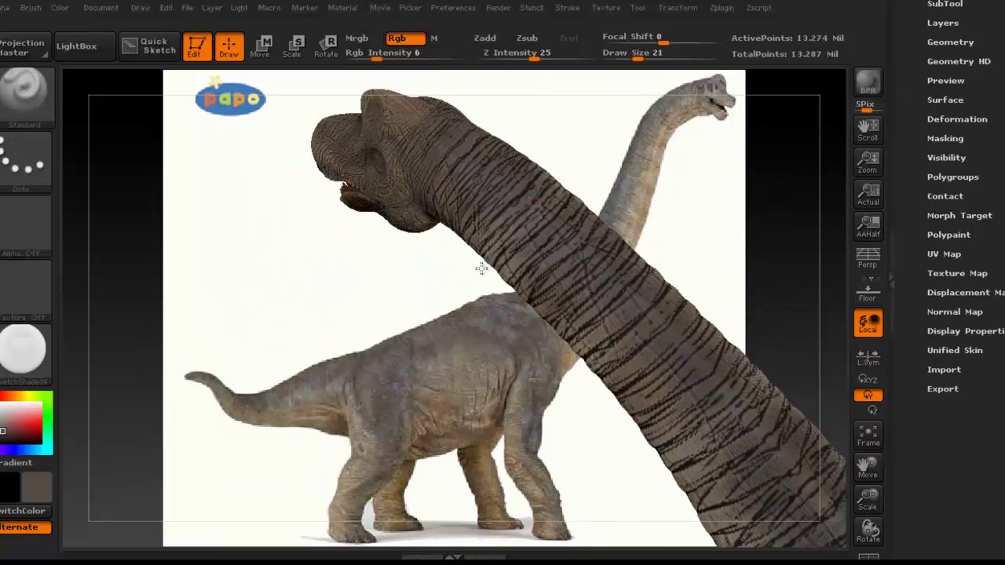
pyautogui.moveTo(521, 231); pyautogui.dragTo(516, 186)
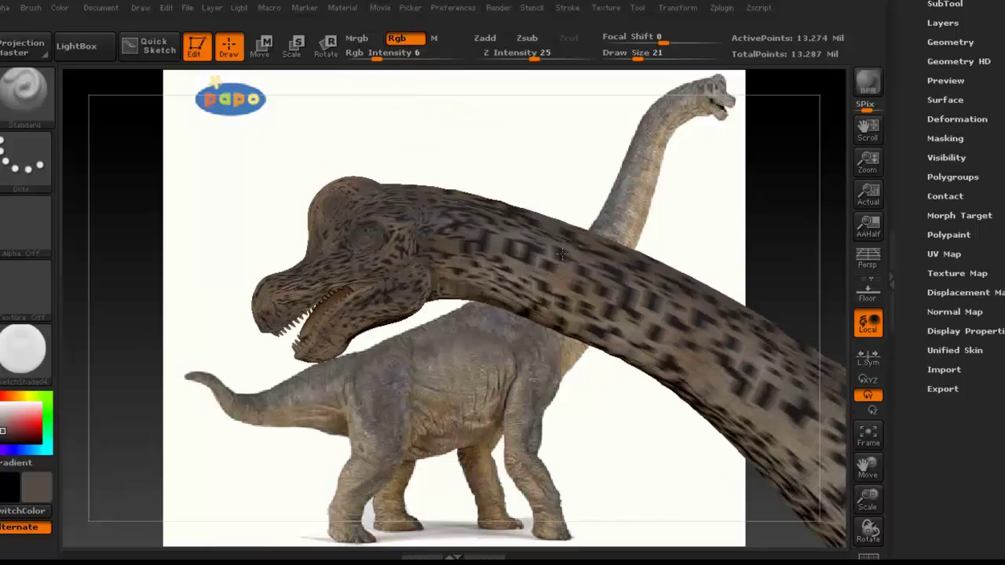
pyautogui.press('c')
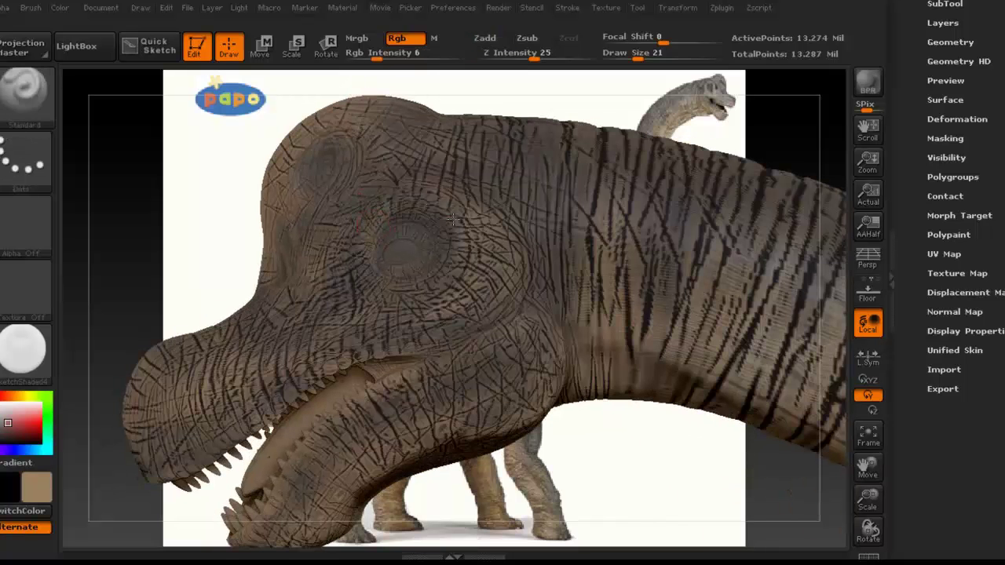
pyautogui.press('ctrl')
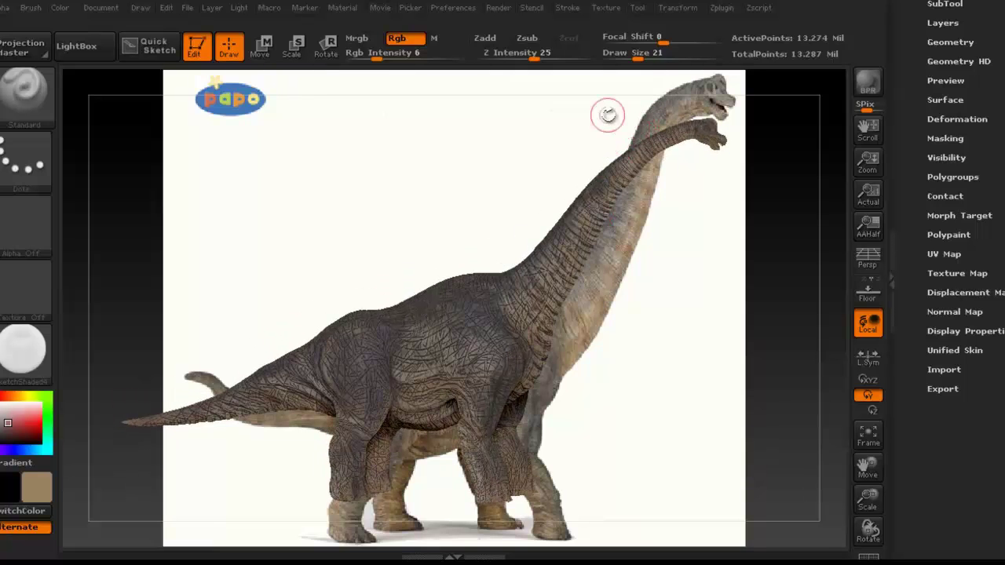
# Switch the image plane's reference view from Back to Right to clear the photo from behind the dinosaur
pyautogui.click(606, 8)
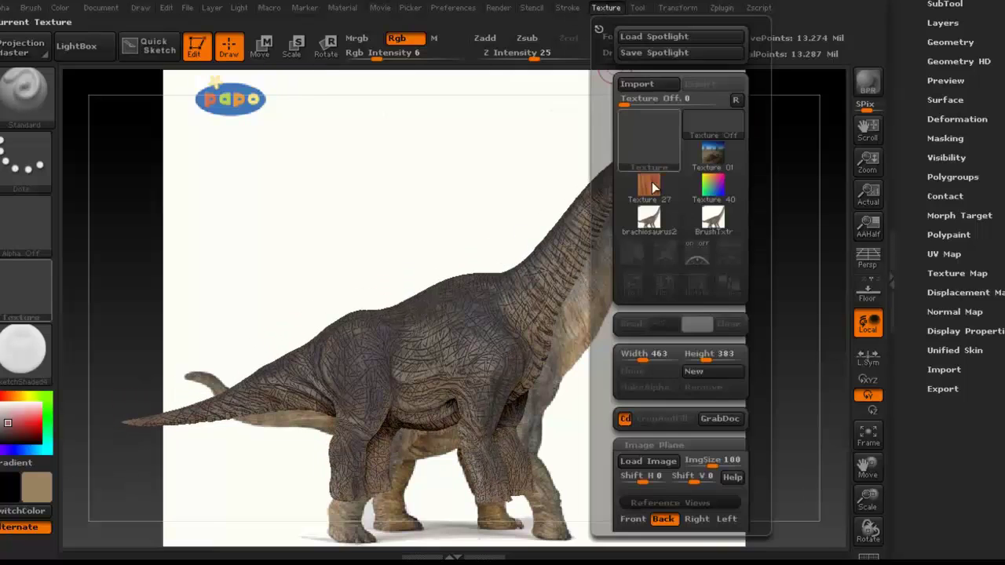
pyautogui.moveTo(762, 278); pyautogui.dragTo(766, 194)
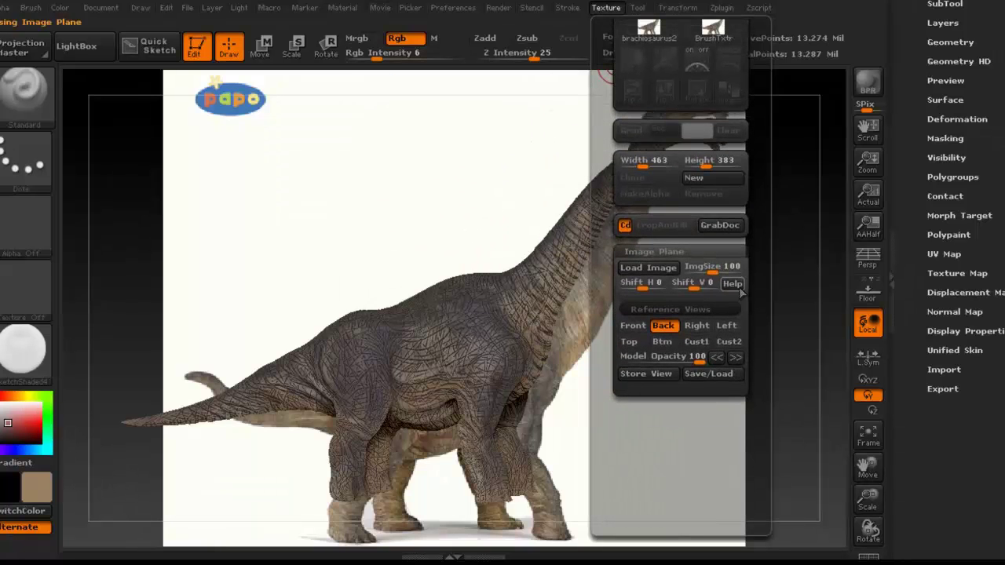
pyautogui.click(697, 325)
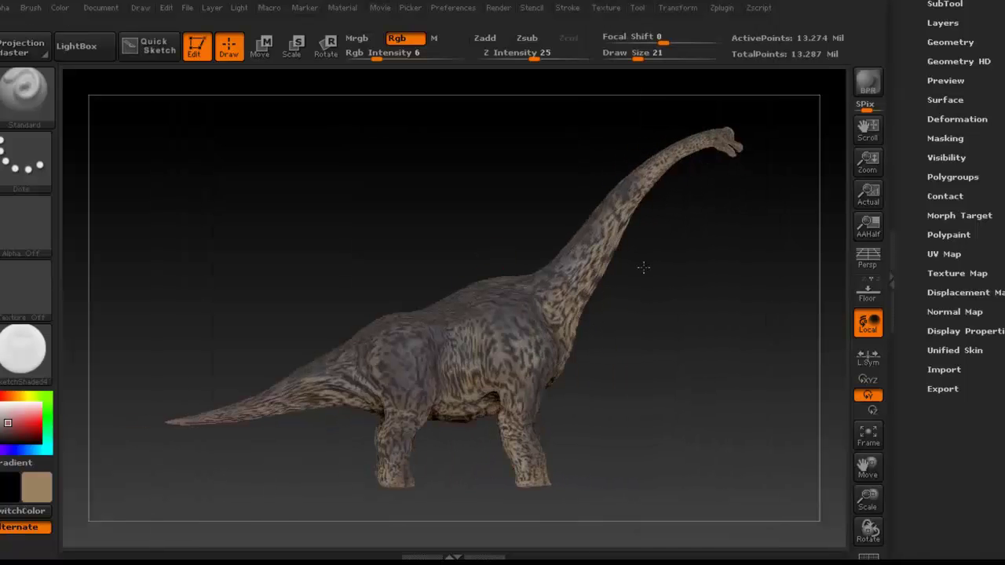
# Examine the painted skin colouring across the dinosaur's neck, flanks, legs and tail from both sides
pyautogui.keyDown('ctrl'); pyautogui.moveTo(604, 273); pyautogui.dragTo(710, 273, button='right'); pyautogui.keyUp('ctrl')
pyautogui.keyDown('alt'); pyautogui.moveTo(579, 316); pyautogui.dragTo(620, 232, button='right'); pyautogui.keyUp('alt')
pyautogui.moveTo(655, 316)
pyautogui.mouseDown(button='right')
pyautogui.moveTo(587, 315)
pyautogui.moveTo(684, 358)
pyautogui.moveTo(722, 350)
pyautogui.moveTo(609, 317)
pyautogui.mouseUp(button='right')
pyautogui.moveTo(724, 347); pyautogui.dragTo(653, 336, button='right')
pyautogui.moveTo(743, 322)
pyautogui.keyDown('alt'); pyautogui.mouseDown(button='right')
pyautogui.moveTo(598, 253)
pyautogui.moveTo(725, 265)
pyautogui.moveTo(696, 240)
pyautogui.moveTo(617, 274)
pyautogui.mouseUp(button='right'); pyautogui.keyUp('alt')
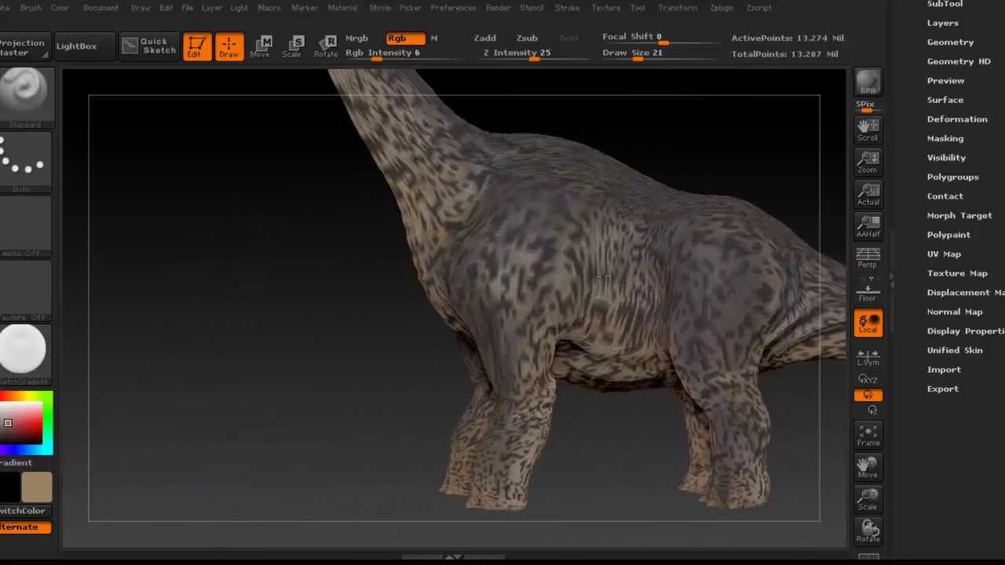
pyautogui.moveTo(448, 253); pyautogui.dragTo(484, 224, button='right')
pyautogui.keyDown('alt'); pyautogui.moveTo(561, 193); pyautogui.dragTo(581, 259); pyautogui.keyUp('alt')
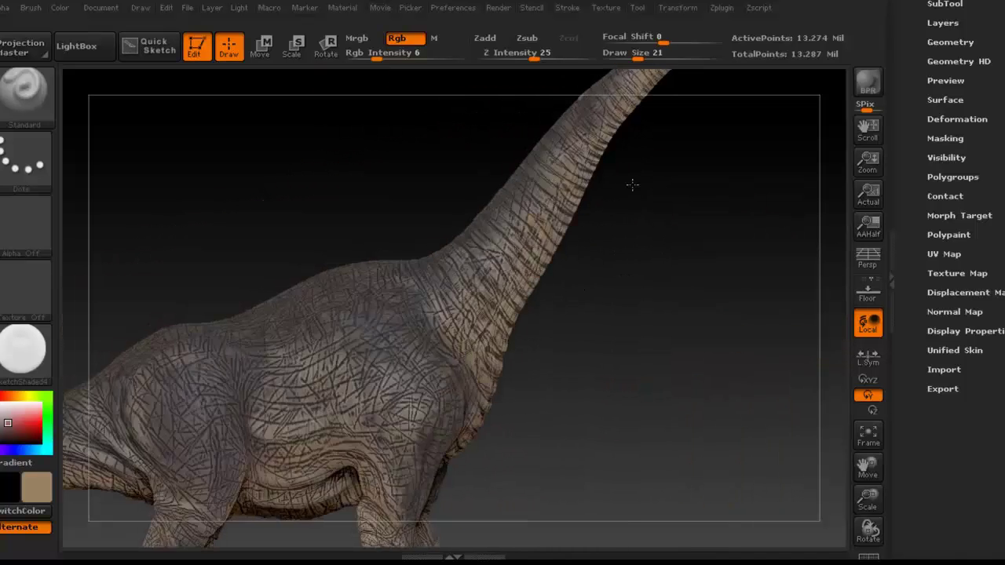
pyautogui.keyDown('alt'); pyautogui.moveTo(638, 172); pyautogui.dragTo(577, 291); pyautogui.keyUp('alt')
pyautogui.press('f')
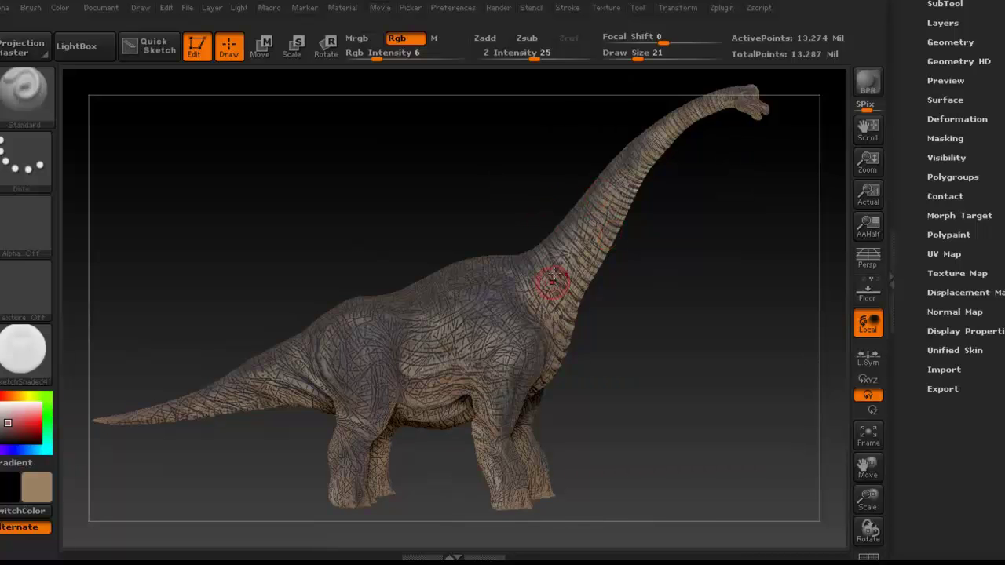
pyautogui.moveTo(522, 228)
pyautogui.mouseDown(button='right')
pyautogui.moveTo(709, 260)
pyautogui.moveTo(491, 292)
pyautogui.moveTo(502, 354)
pyautogui.moveTo(578, 312)
pyautogui.moveTo(682, 306)
pyautogui.moveTo(670, 328)
pyautogui.moveTo(620, 280)
pyautogui.moveTo(629, 267)
pyautogui.mouseUp(button='right')
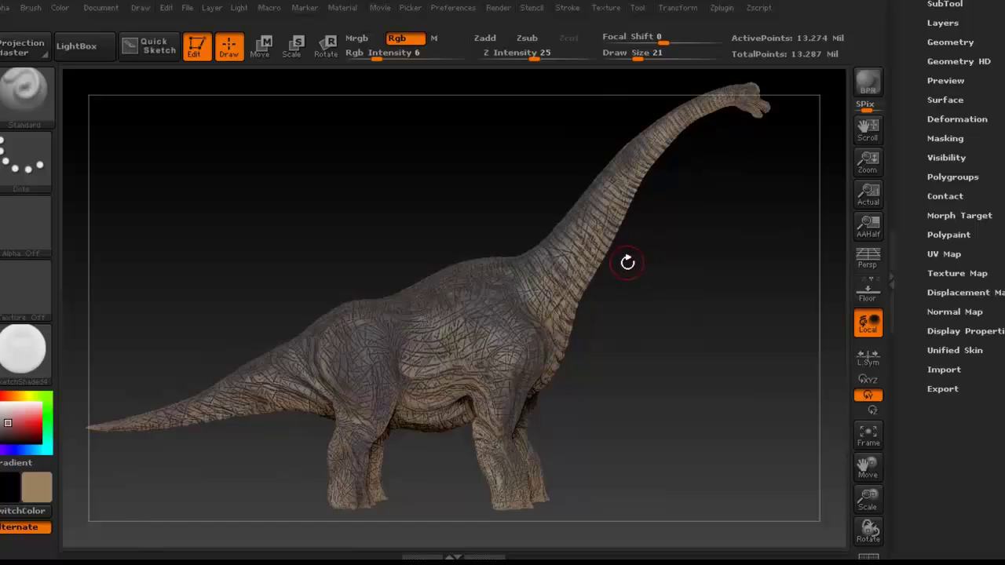
pyautogui.keyDown('alt'); pyautogui.moveTo(528, 297); pyautogui.dragTo(615, 289, button='right'); pyautogui.keyUp('alt')
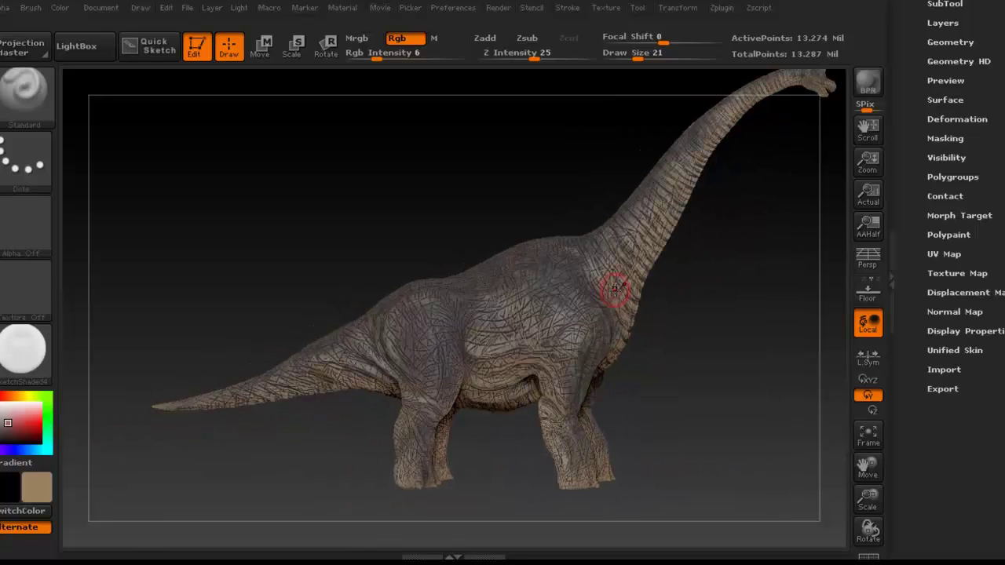
pyautogui.moveTo(644, 231); pyautogui.dragTo(583, 317, button='right')
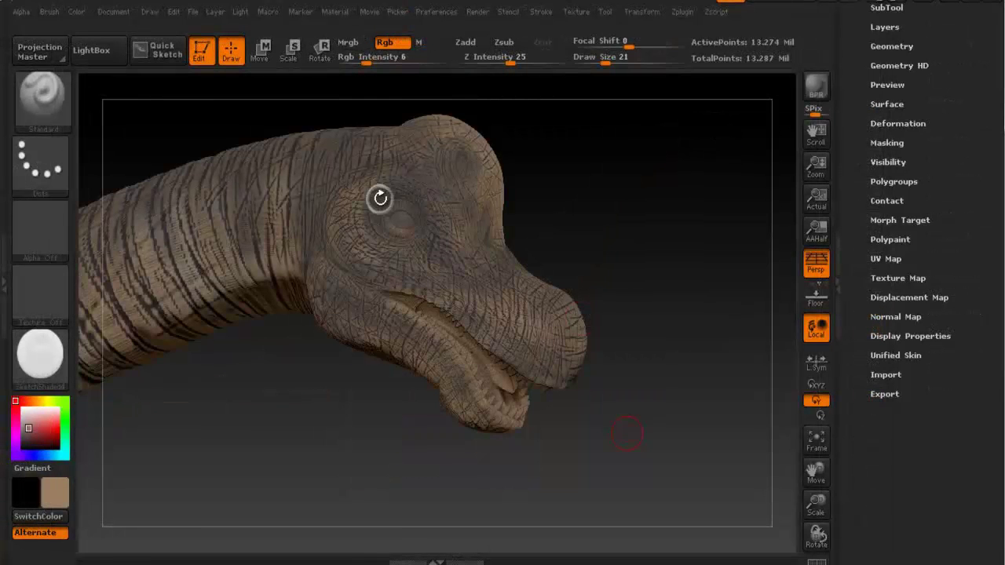
# Pick a dark grey-brown, reduce the Draw Size to 12 and darken the skin folds around the eye
pyautogui.moveTo(380, 196); pyautogui.dragTo(383, 188)
pyautogui.press('space')
pyautogui.press('c')
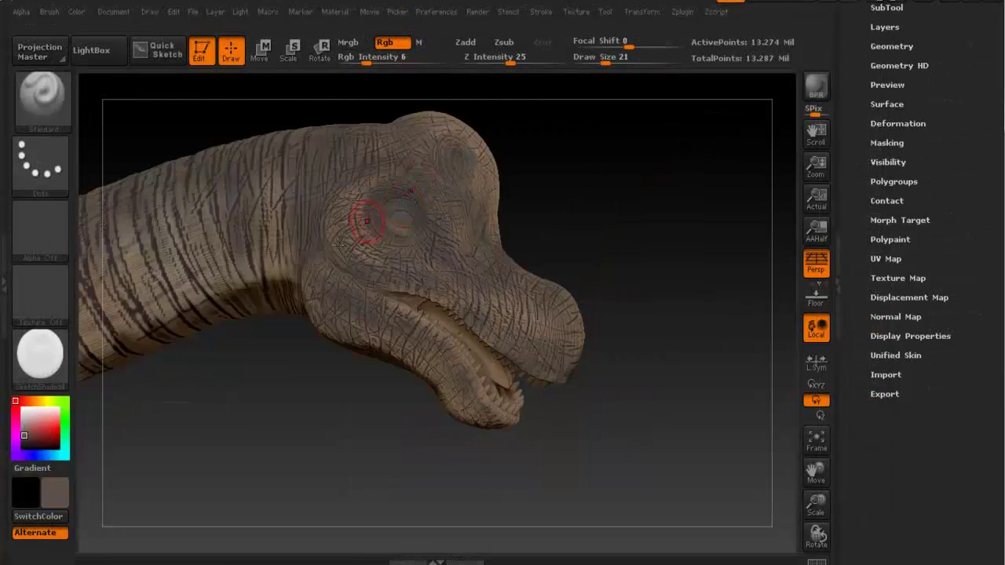
pyautogui.click(49, 507)
pyautogui.moveTo(397, 243)
pyautogui.keyDown('ctrl'); pyautogui.mouseDown(button='right')
pyautogui.moveTo(427, 154)
pyautogui.moveTo(429, 216)
pyautogui.mouseUp(button='right'); pyautogui.keyUp('ctrl')
pyautogui.press('space')
pyautogui.moveTo(391, 227); pyautogui.dragTo(383, 227)
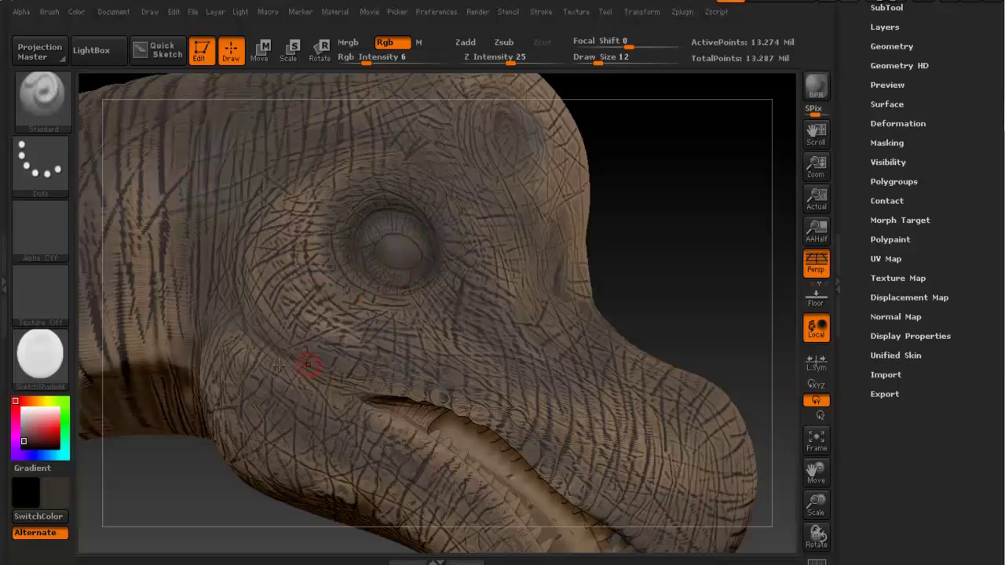
pyautogui.click(284, 563)
pyautogui.click(286, 564)
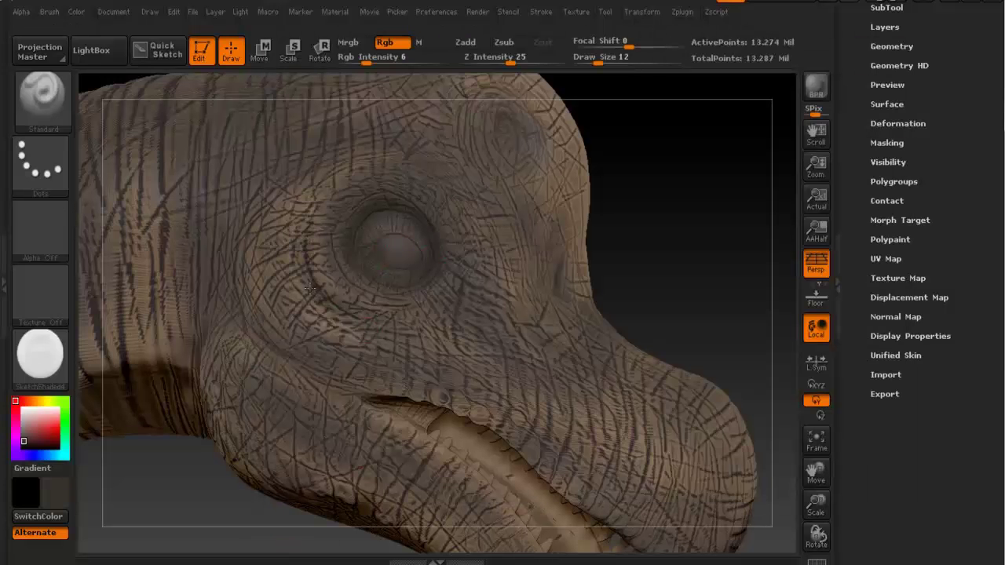
# Darken the crest, the back of the head, the nasal ridge and the upper lip with dark grey-brown strokes
pyautogui.keyDown('ctrl'); pyautogui.moveTo(386, 321); pyautogui.dragTo(390, 291, button='right'); pyautogui.keyUp('ctrl')
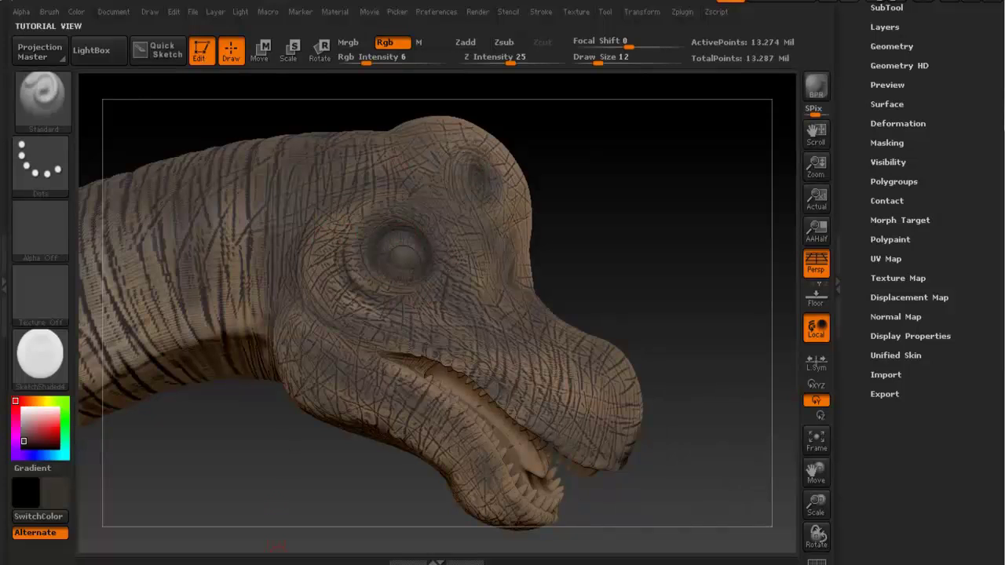
pyautogui.click(280, 564)
pyautogui.click(280, 564)
pyautogui.moveTo(449, 121)
pyautogui.mouseDown()
pyautogui.moveTo(502, 152)
pyautogui.moveTo(362, 150)
pyautogui.moveTo(490, 139)
pyautogui.mouseUp()
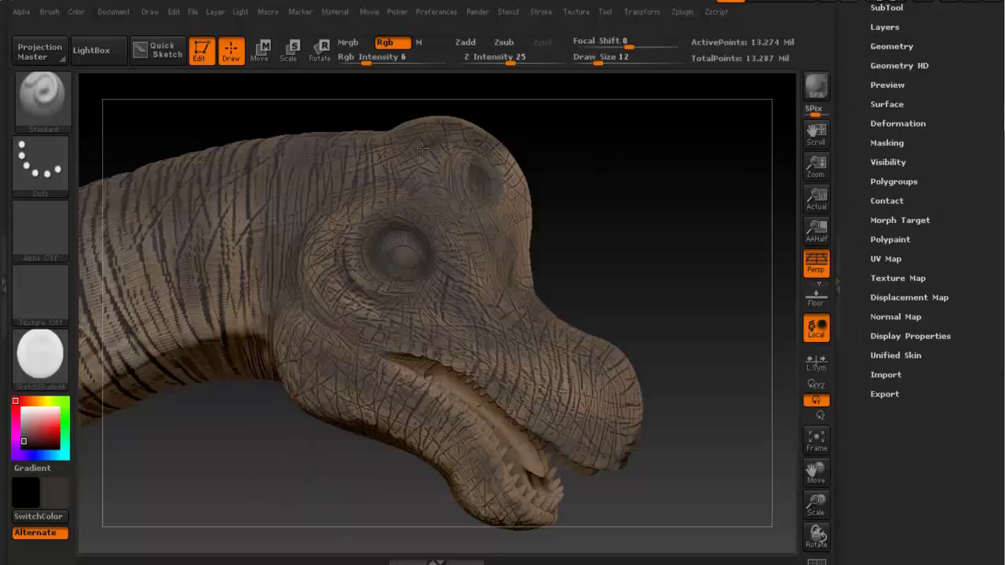
pyautogui.moveTo(320, 147)
pyautogui.mouseDown()
pyautogui.moveTo(445, 123)
pyautogui.moveTo(441, 155)
pyautogui.moveTo(349, 160)
pyautogui.mouseUp()
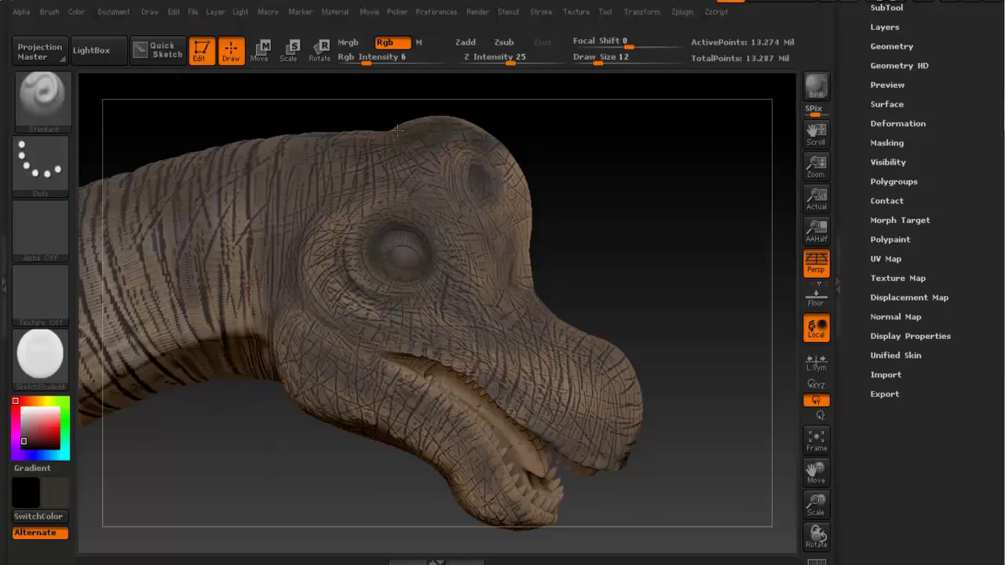
pyautogui.moveTo(522, 268); pyautogui.dragTo(506, 218)
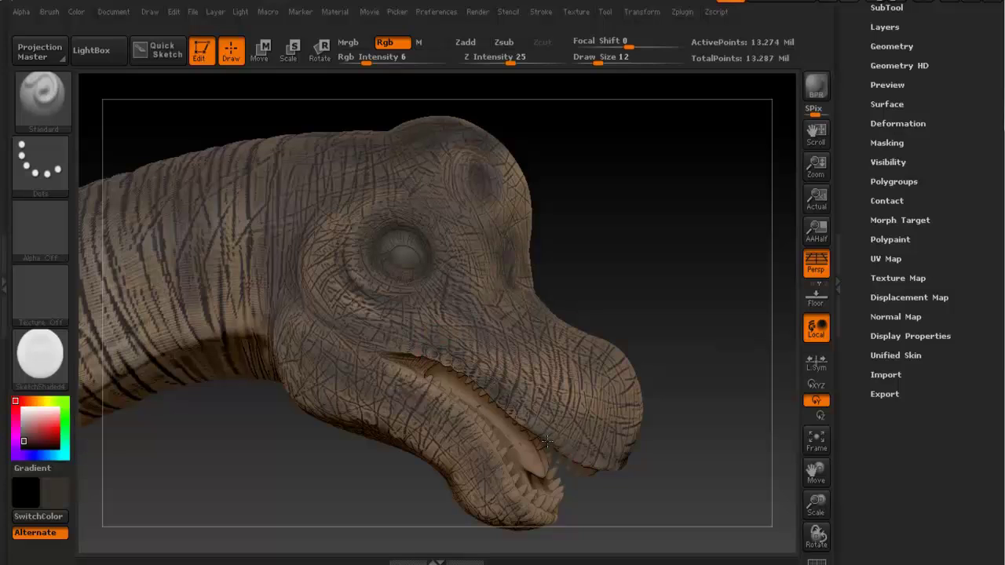
pyautogui.moveTo(544, 424)
pyautogui.mouseDown()
pyautogui.moveTo(571, 462)
pyautogui.moveTo(638, 443)
pyautogui.mouseUp()
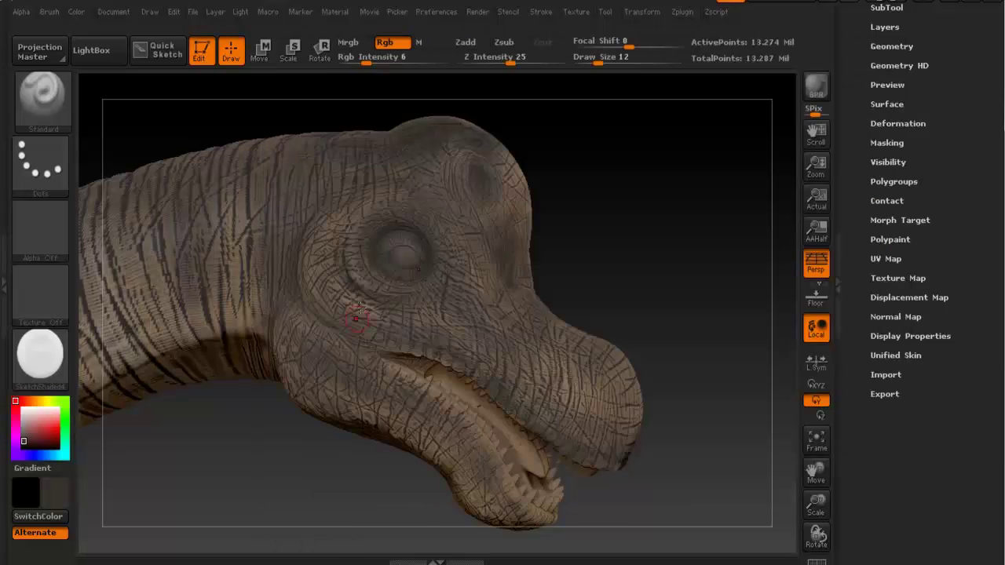
# Shade the cheek and lower jaw with soft dark grey-brown strokes, checking the head from several angles
pyautogui.moveTo(360, 307); pyautogui.dragTo(329, 336, button='right')
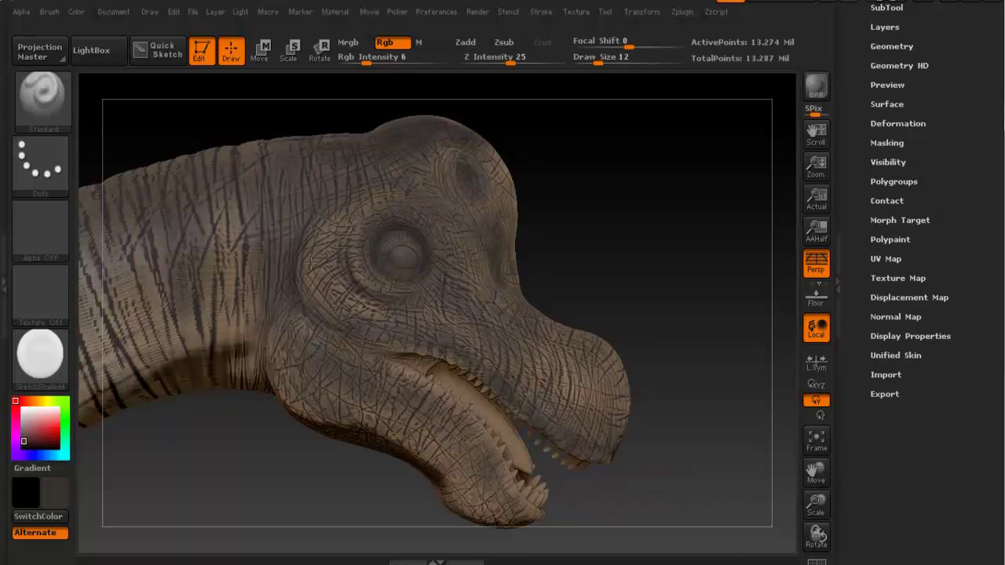
pyautogui.moveTo(391, 332); pyautogui.dragTo(386, 354, button='right')
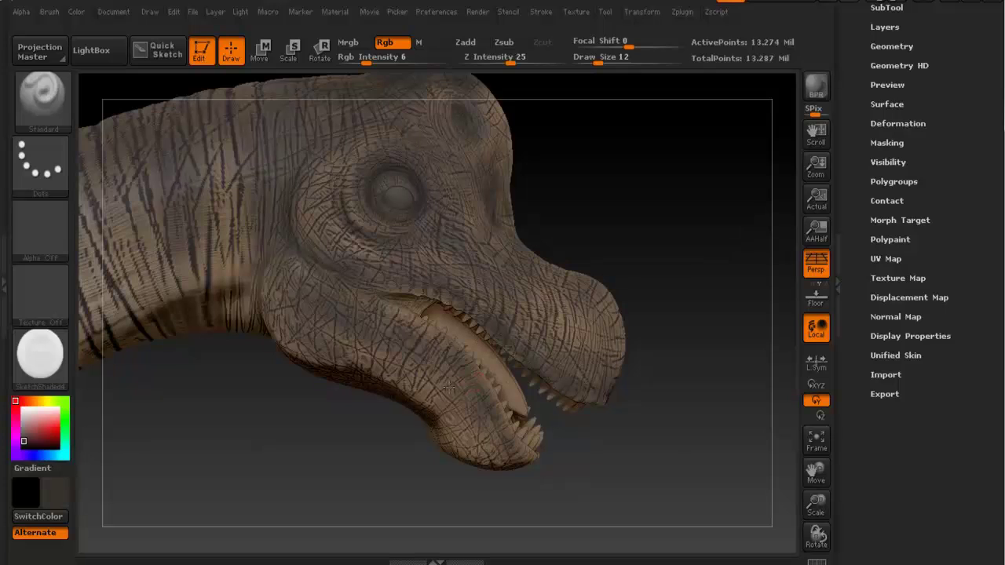
pyautogui.moveTo(445, 352); pyautogui.dragTo(457, 316, button='right')
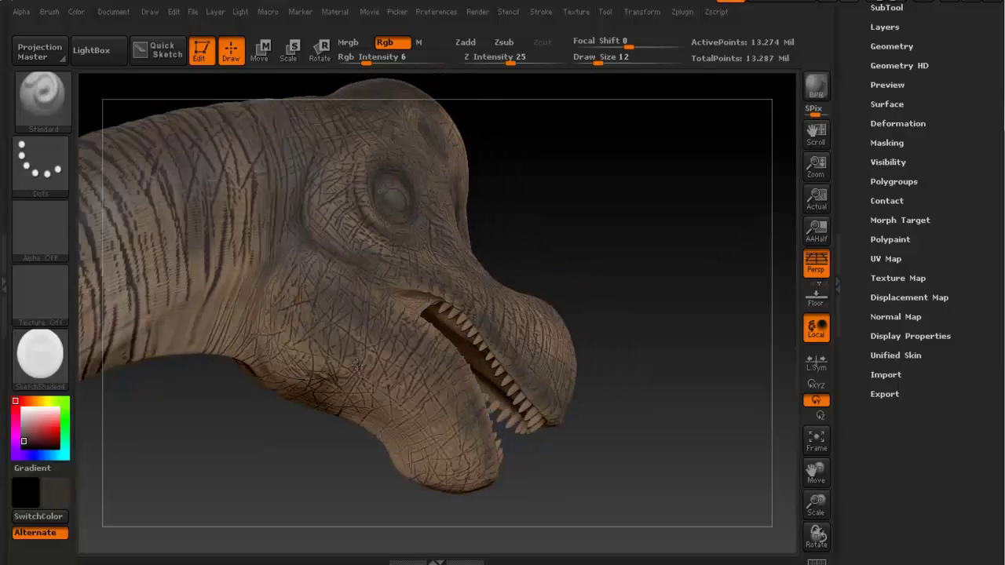
pyautogui.moveTo(475, 475); pyautogui.dragTo(470, 442, button='right')
pyautogui.moveTo(470, 442)
pyautogui.mouseDown()
pyautogui.moveTo(461, 461)
pyautogui.moveTo(429, 438)
pyautogui.mouseUp()
pyautogui.moveTo(404, 339); pyautogui.dragTo(347, 377, button='right')
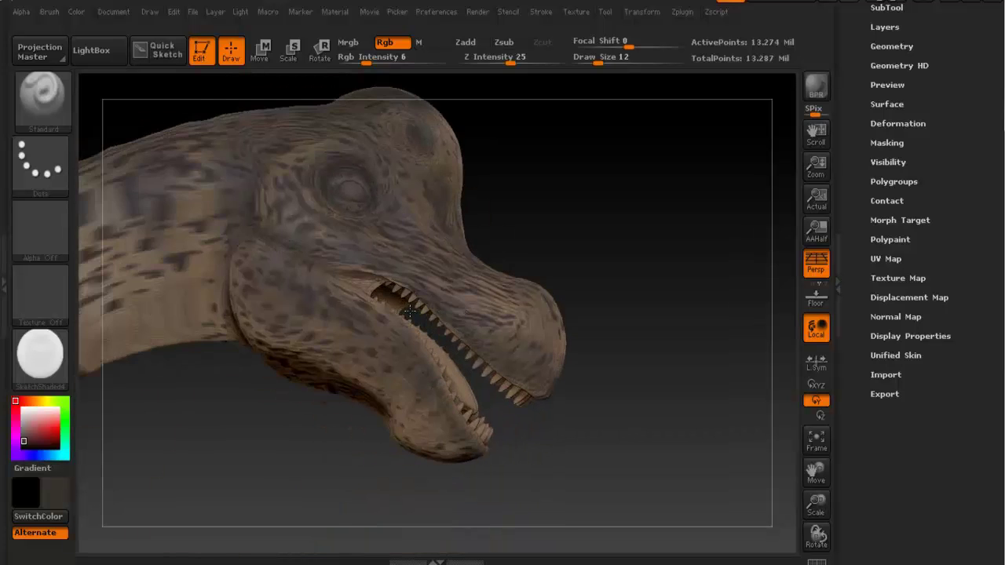
pyautogui.moveTo(377, 334); pyautogui.dragTo(391, 330, button='right')
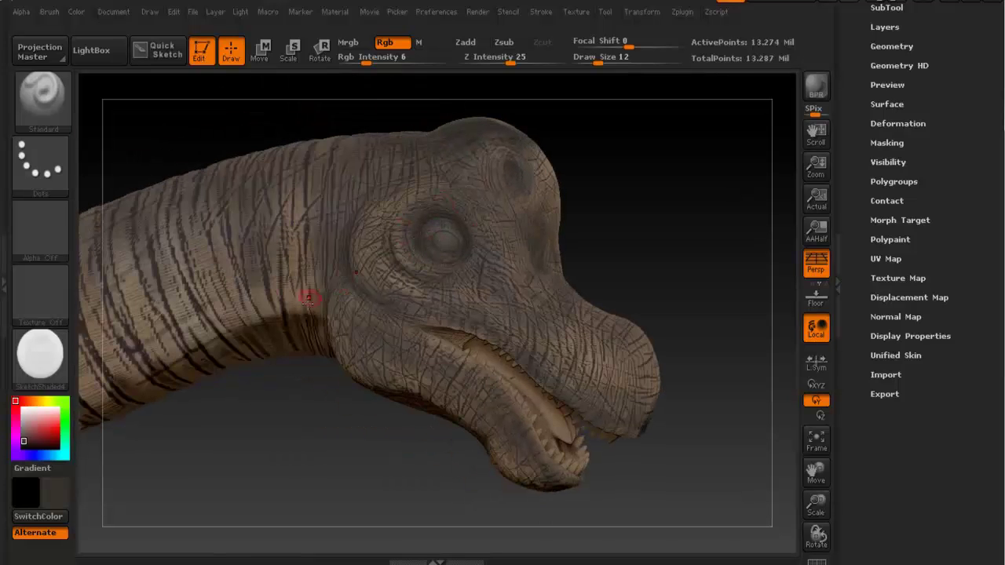
# Sample a light tan from the neck and lighten the eyelid rims, the folds around the eye and the crest's front edge
pyautogui.click(301, 296)
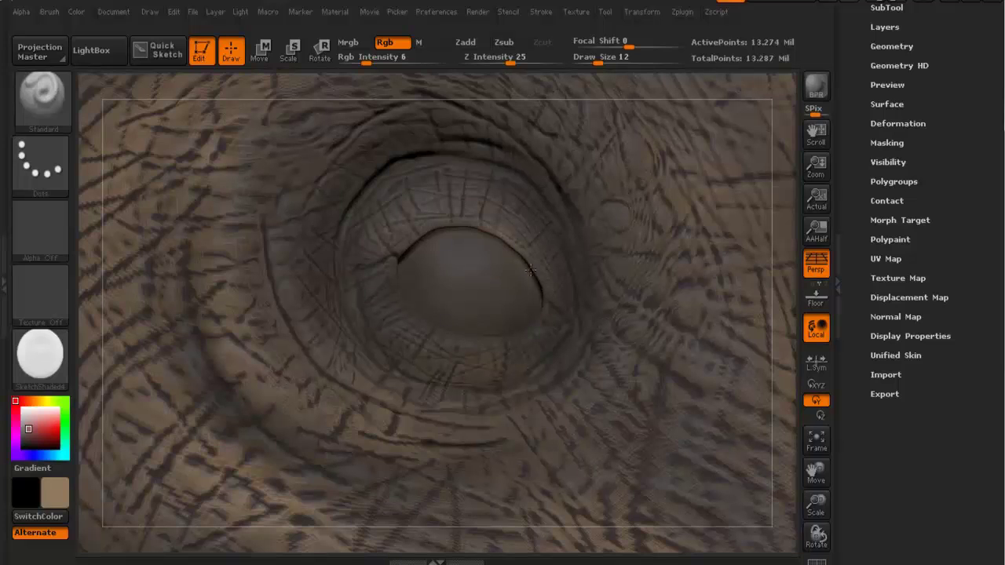
pyautogui.moveTo(531, 270); pyautogui.dragTo(522, 242)
pyautogui.moveTo(445, 227); pyautogui.dragTo(476, 220)
pyautogui.moveTo(406, 241); pyautogui.dragTo(476, 214)
pyautogui.moveTo(395, 256)
pyautogui.mouseDown()
pyautogui.moveTo(462, 322)
pyautogui.moveTo(532, 305)
pyautogui.mouseUp()
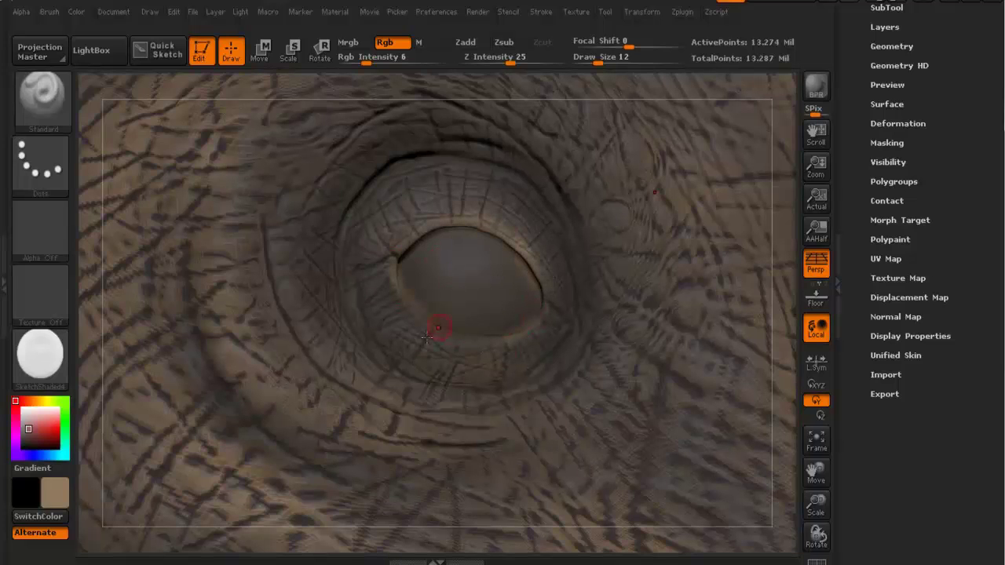
pyautogui.moveTo(351, 190)
pyautogui.mouseDown()
pyautogui.moveTo(396, 152)
pyautogui.moveTo(454, 146)
pyautogui.mouseUp()
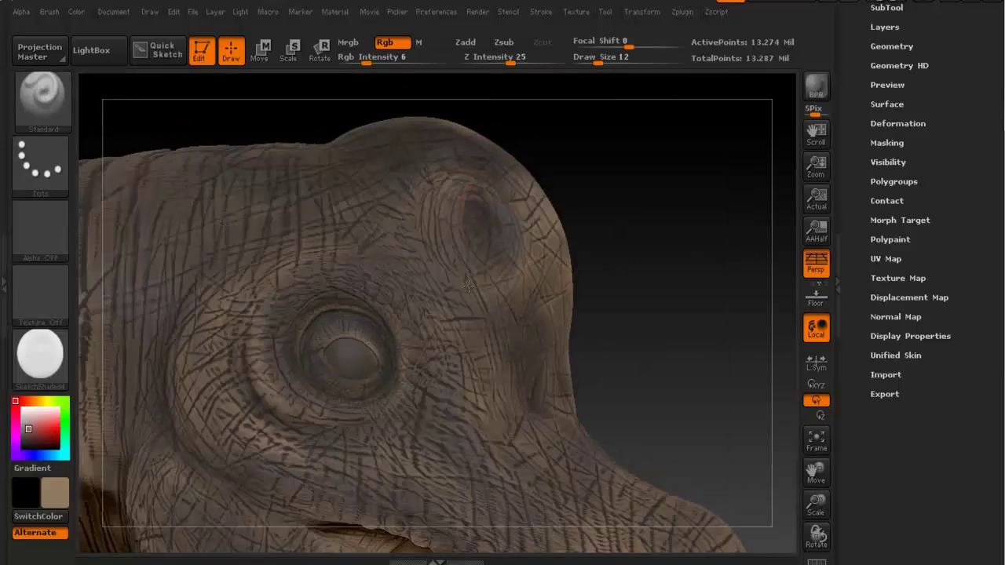
pyautogui.moveTo(506, 171)
pyautogui.mouseDown()
pyautogui.moveTo(552, 245)
pyautogui.moveTo(569, 318)
pyautogui.mouseUp()
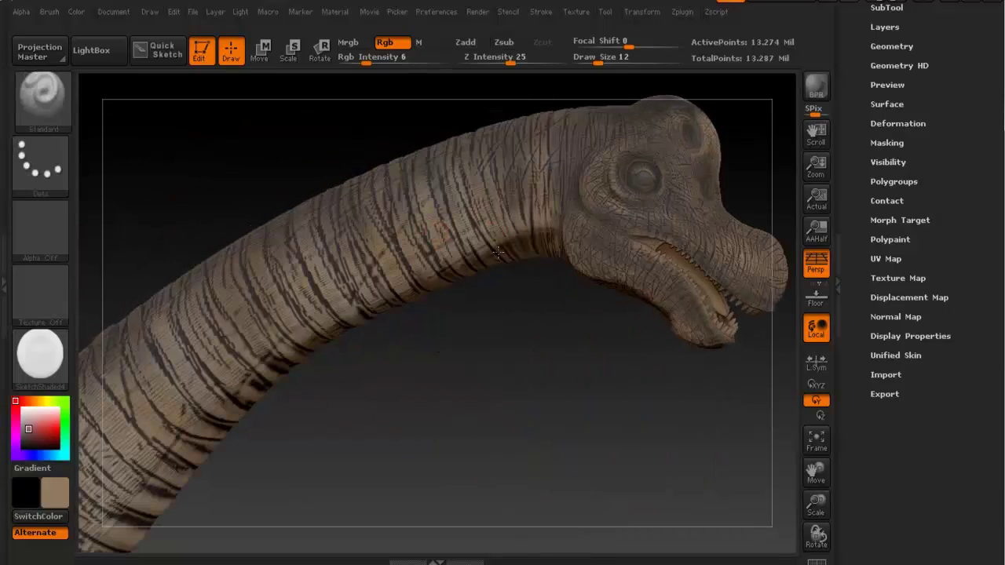
# Pick the dark grey-brown again and paint dark bands across the upper neck behind the head
pyautogui.press('c')
pyautogui.click(44, 489)
pyautogui.click(60, 478)
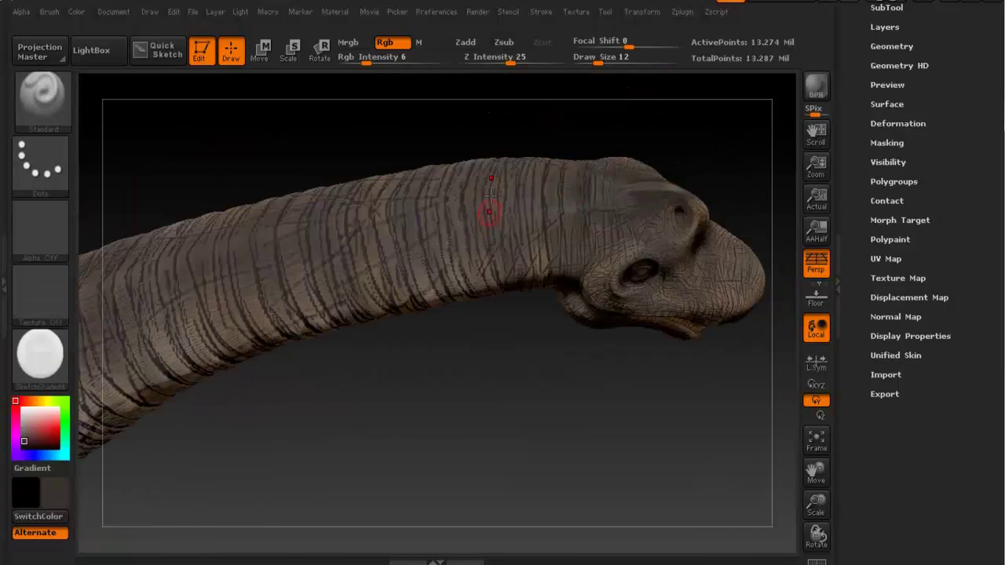
pyautogui.moveTo(489, 195); pyautogui.dragTo(491, 264)
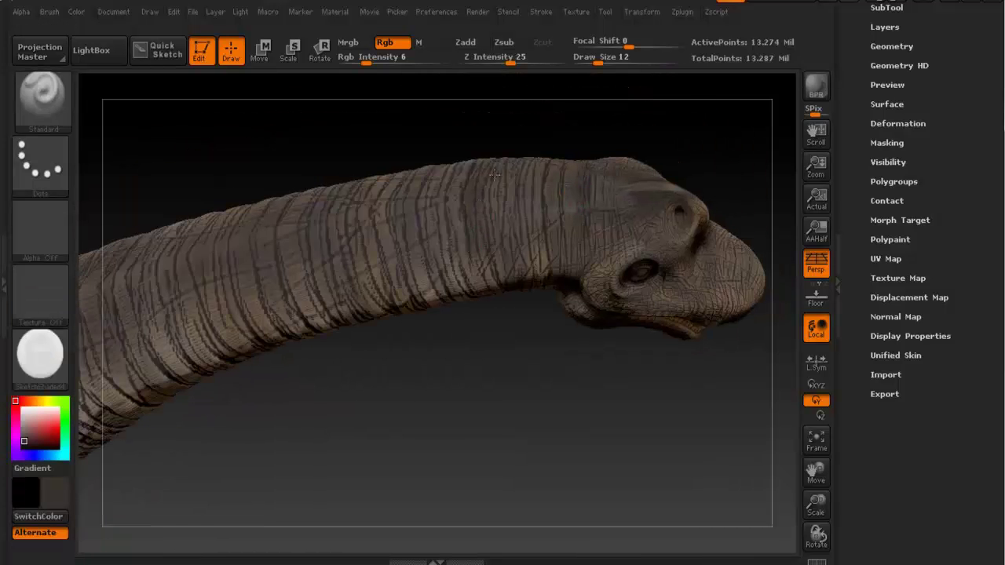
pyautogui.moveTo(420, 271); pyautogui.dragTo(409, 176)
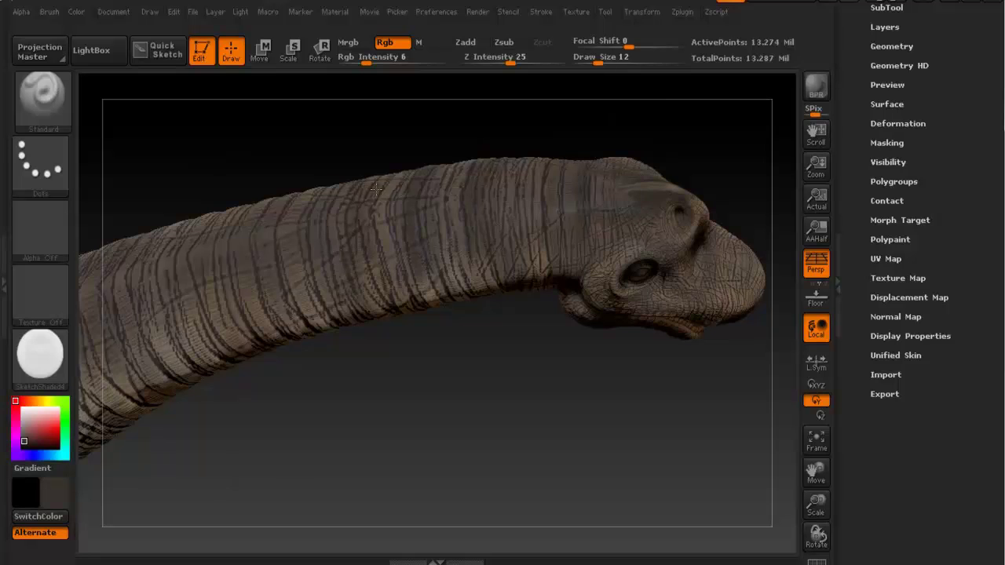
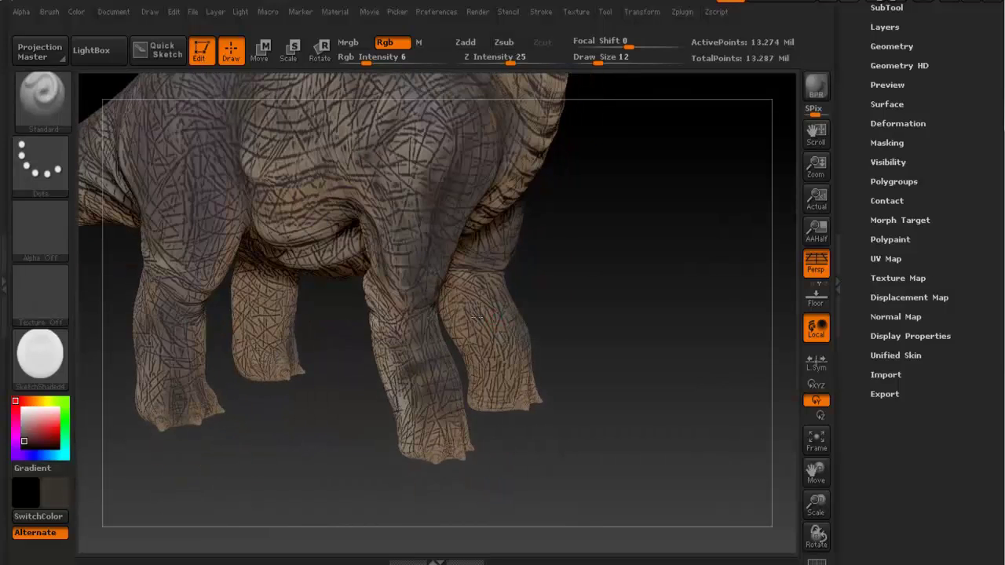
# Darken the lower legs and the creases between the toes with dark grey-brown strokes
pyautogui.moveTo(476, 316)
pyautogui.mouseDown()
pyautogui.moveTo(482, 347)
pyautogui.moveTo(515, 388)
pyautogui.moveTo(491, 395)
pyautogui.moveTo(494, 371)
pyautogui.mouseUp()
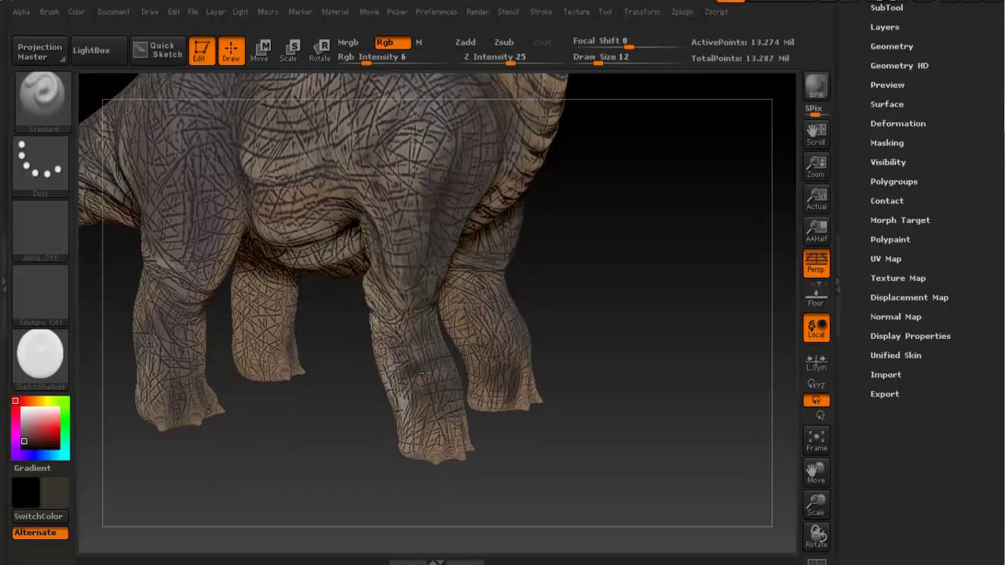
pyautogui.moveTo(431, 335); pyautogui.dragTo(454, 386)
pyautogui.moveTo(457, 423)
pyautogui.mouseDown()
pyautogui.moveTo(453, 453)
pyautogui.moveTo(448, 431)
pyautogui.moveTo(424, 458)
pyautogui.moveTo(440, 420)
pyautogui.mouseUp()
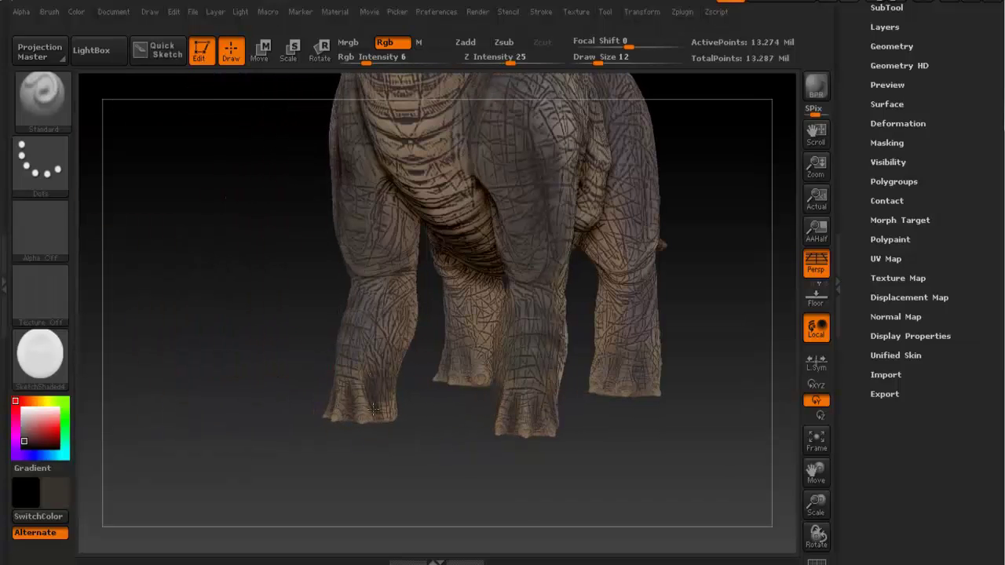
pyautogui.moveTo(522, 375); pyautogui.dragTo(548, 370)
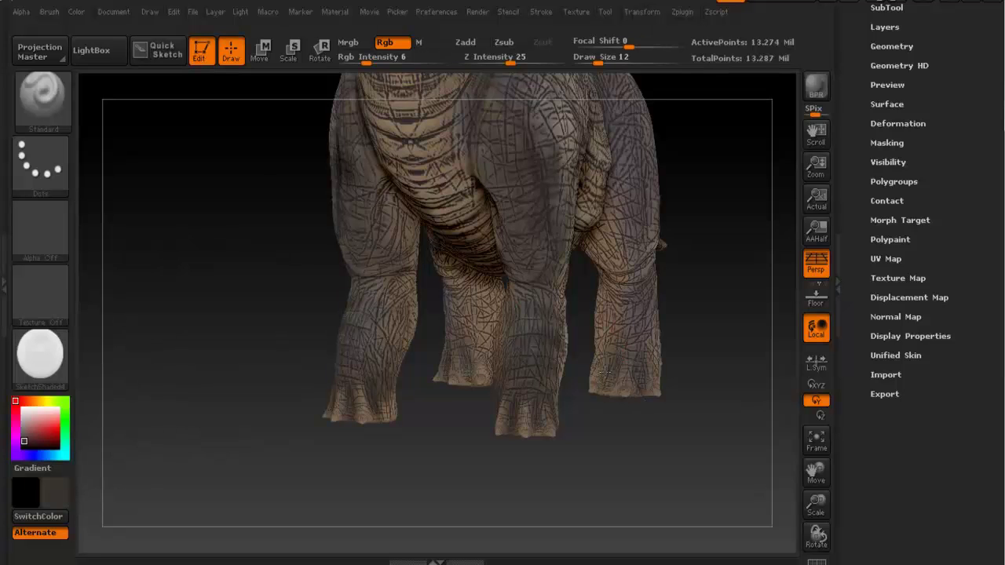
pyautogui.moveTo(641, 294); pyautogui.dragTo(287, 418)
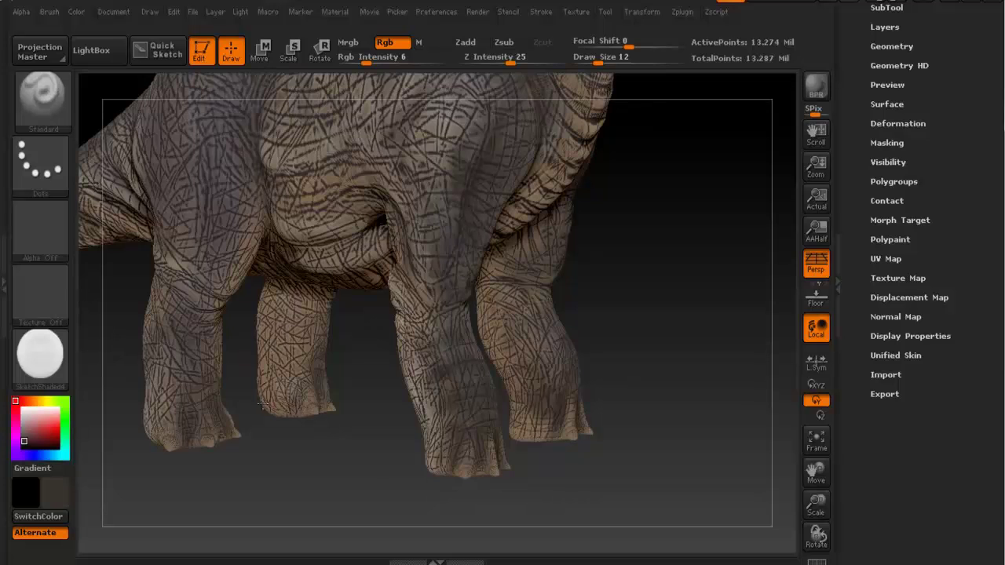
# Deepen the dark grey-brown shading over the shoulder, flank, thigh and tail base with soft strokes
pyautogui.moveTo(409, 283); pyautogui.dragTo(588, 192)
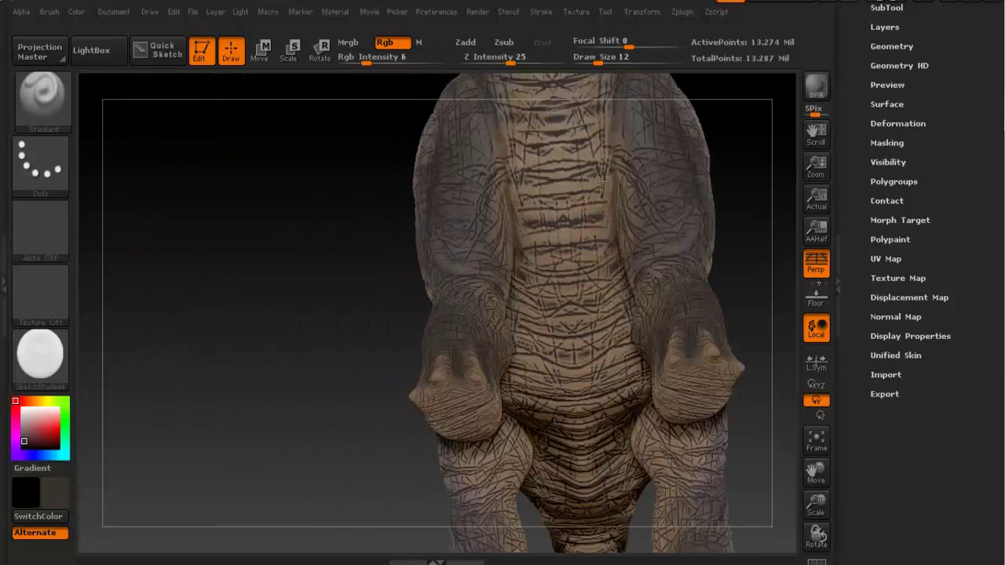
pyautogui.moveTo(646, 160); pyautogui.dragTo(603, 227)
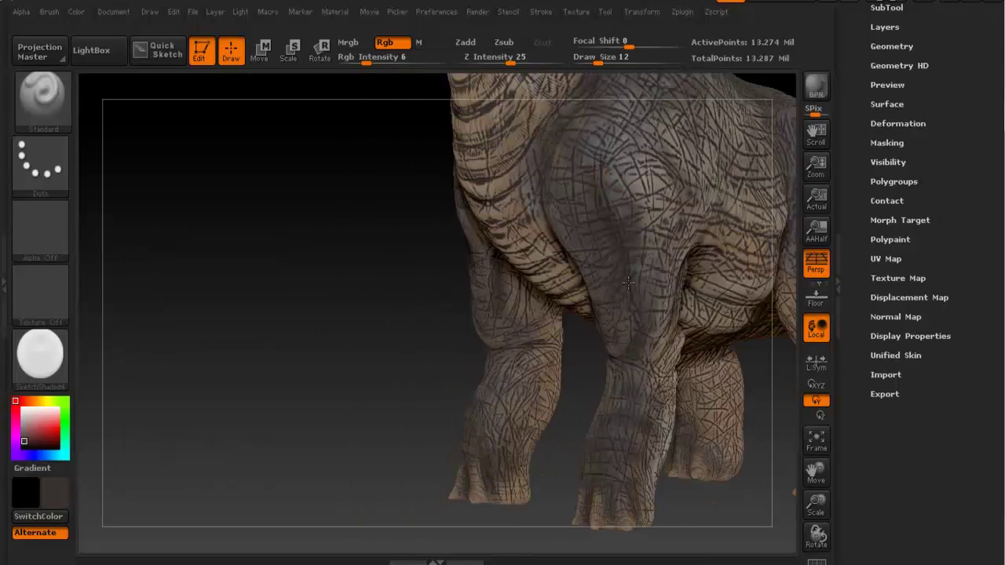
pyautogui.moveTo(632, 314); pyautogui.dragTo(508, 225)
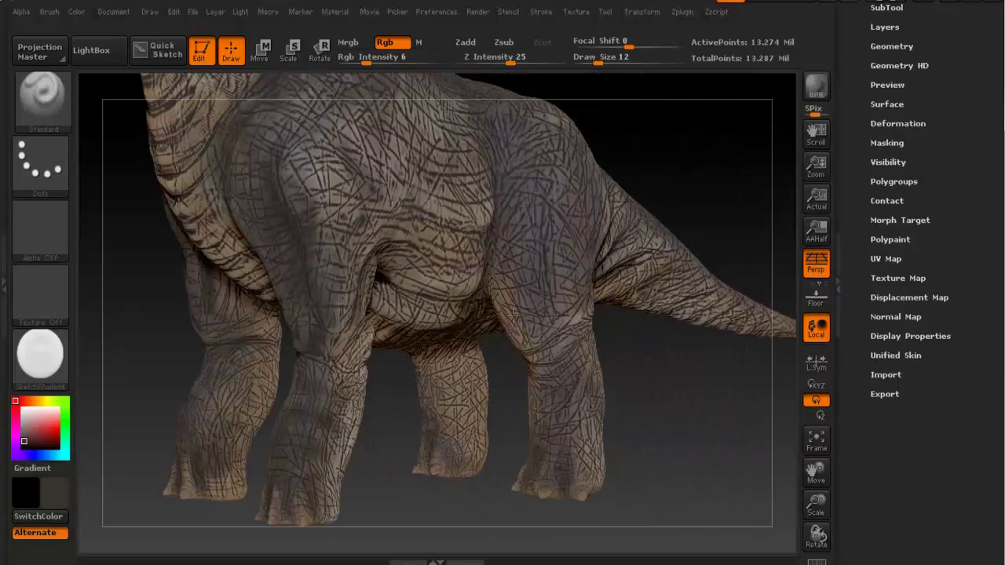
pyautogui.moveTo(590, 309); pyautogui.dragTo(585, 338)
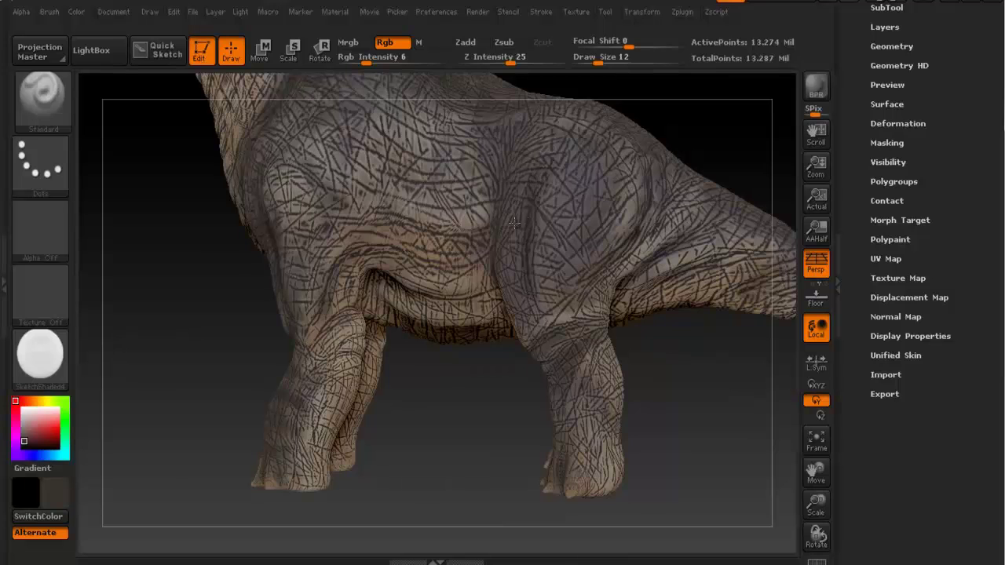
pyautogui.keyDown('alt'); pyautogui.moveTo(575, 138); pyautogui.dragTo(488, 196, button='right'); pyautogui.keyUp('alt')
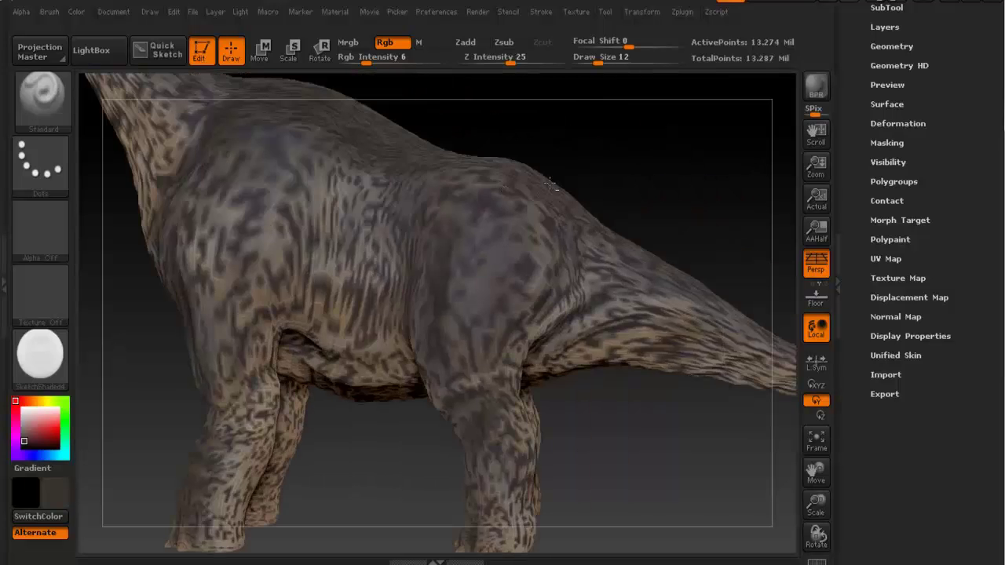
pyautogui.moveTo(579, 199); pyautogui.dragTo(559, 256, button='right')
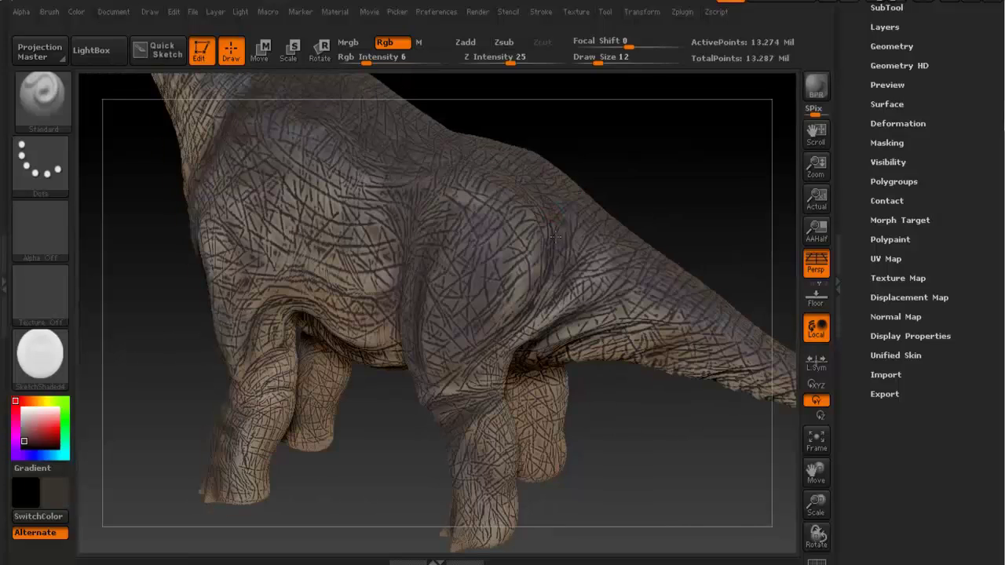
pyautogui.moveTo(581, 199); pyautogui.dragTo(424, 196, button='right')
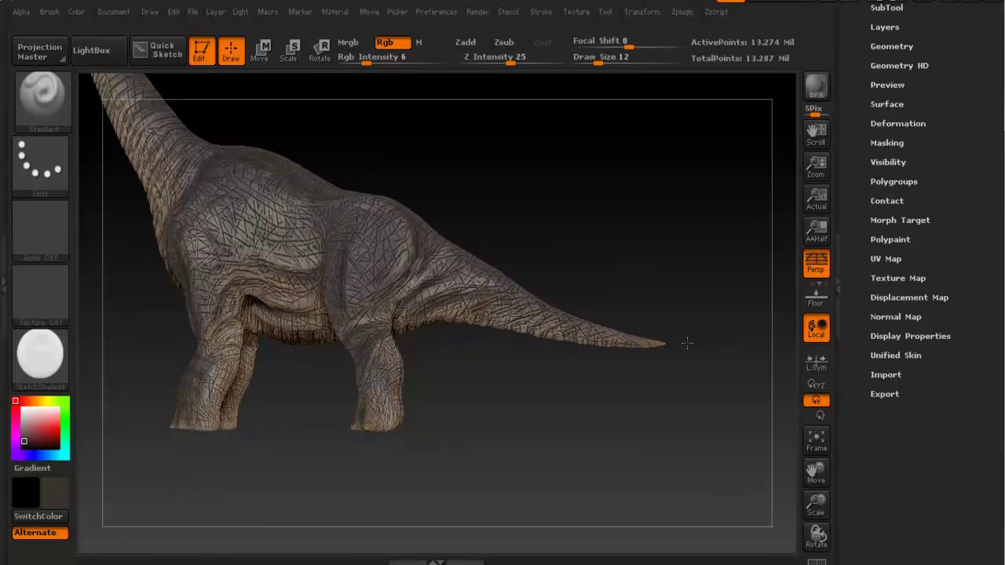
# Sample a light tan from the neck and lighten the raised skin on the shoulder, ribs, belly folds and thigh
pyautogui.keyDown('alt'); pyautogui.moveTo(288, 374); pyautogui.dragTo(496, 490); pyautogui.keyUp('alt')
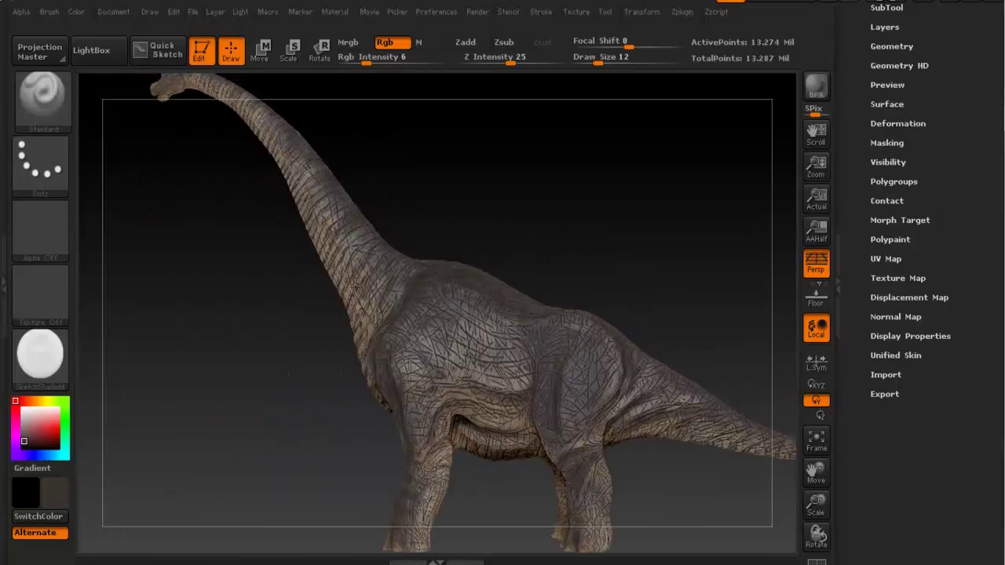
pyautogui.keyDown('alt'); pyautogui.moveTo(381, 254); pyautogui.dragTo(467, 331); pyautogui.keyUp('alt')
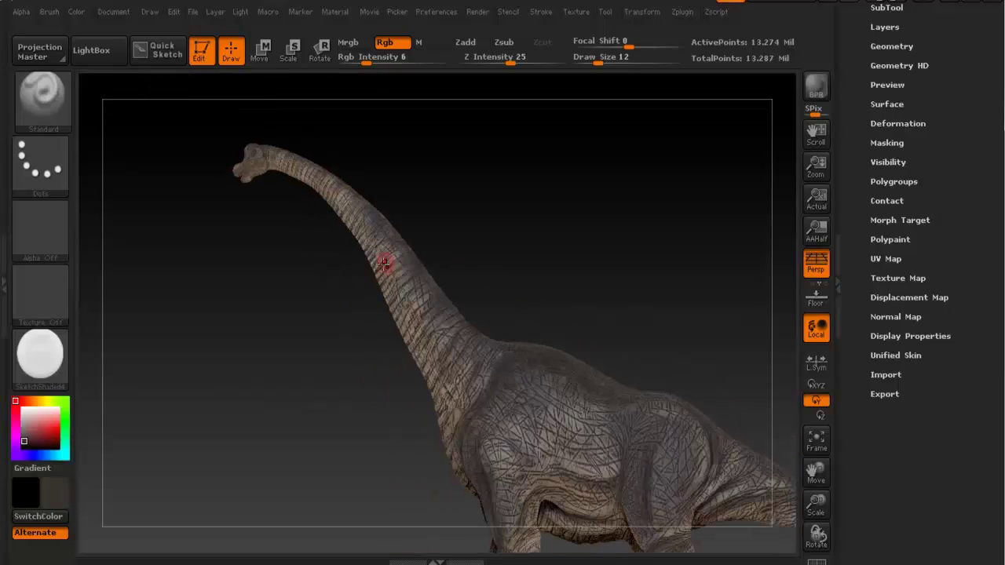
pyautogui.press('c')
pyautogui.keyDown('alt'); pyautogui.moveTo(392, 278); pyautogui.dragTo(307, 203); pyautogui.keyUp('alt')
pyautogui.keyDown('alt'); pyautogui.moveTo(500, 387); pyautogui.dragTo(449, 357); pyautogui.keyUp('alt')
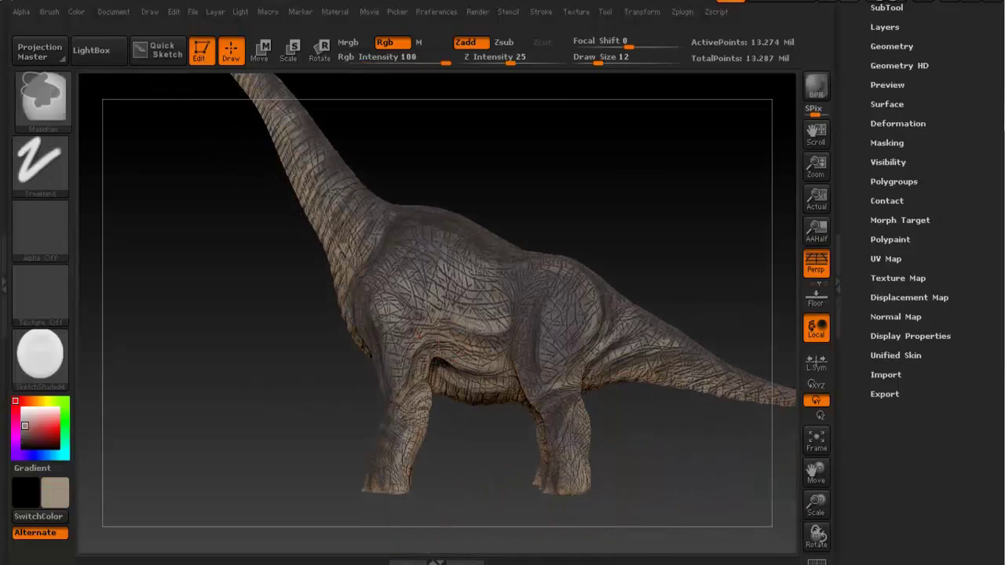
pyautogui.keyDown('ctrl'); pyautogui.moveTo(394, 343); pyautogui.dragTo(446, 391, button='right'); pyautogui.keyUp('ctrl')
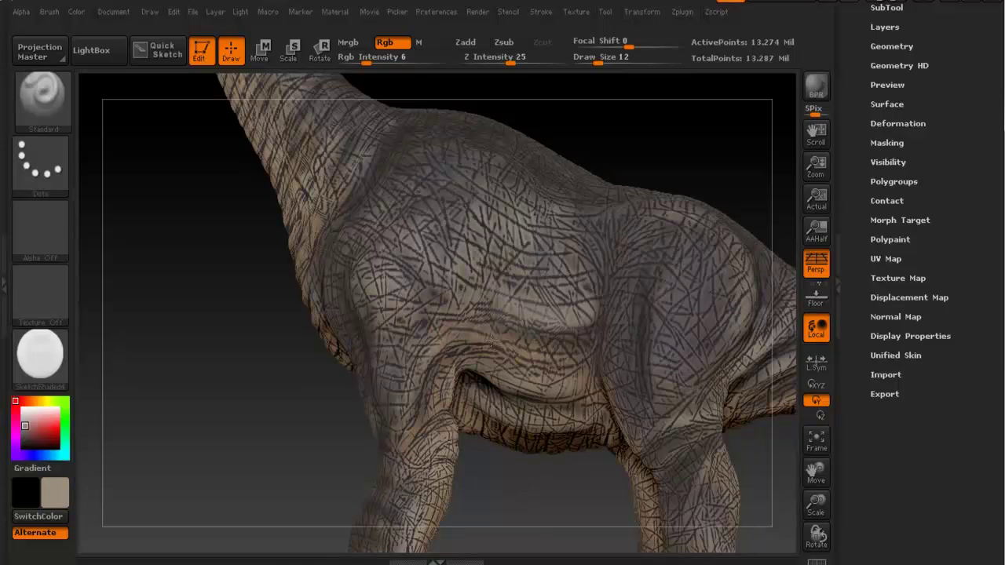
pyautogui.keyDown('alt'); pyautogui.moveTo(486, 296); pyautogui.dragTo(451, 183); pyautogui.keyUp('alt')
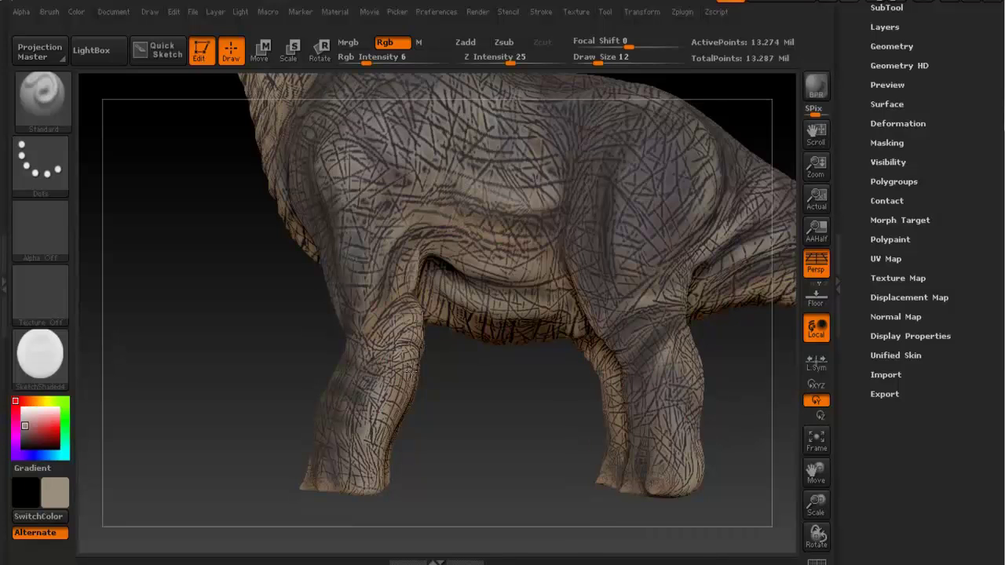
pyautogui.keyDown('alt'); pyautogui.moveTo(375, 210); pyautogui.dragTo(345, 227, button='right'); pyautogui.keyUp('alt')
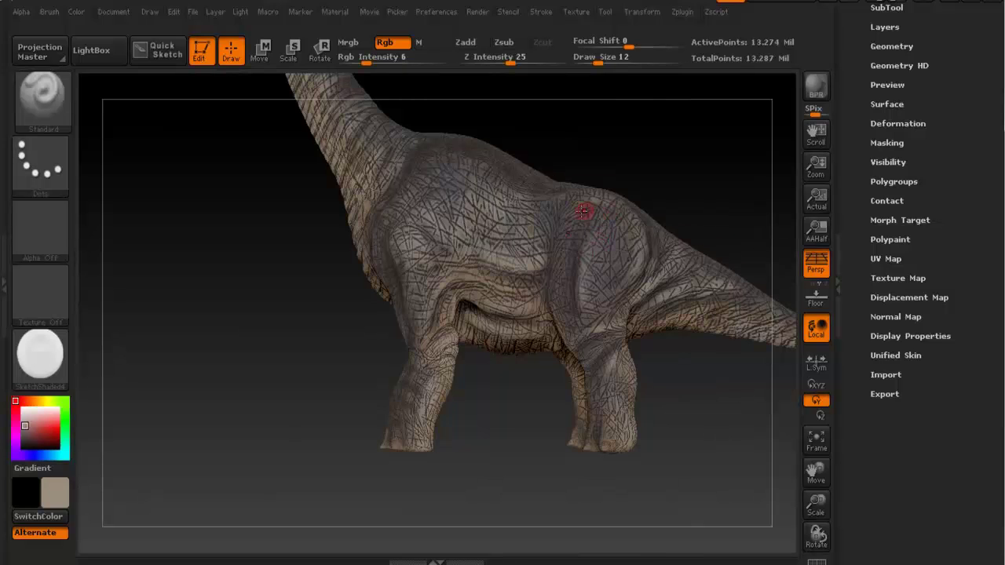
pyautogui.moveTo(595, 213); pyautogui.dragTo(558, 292, button='right')
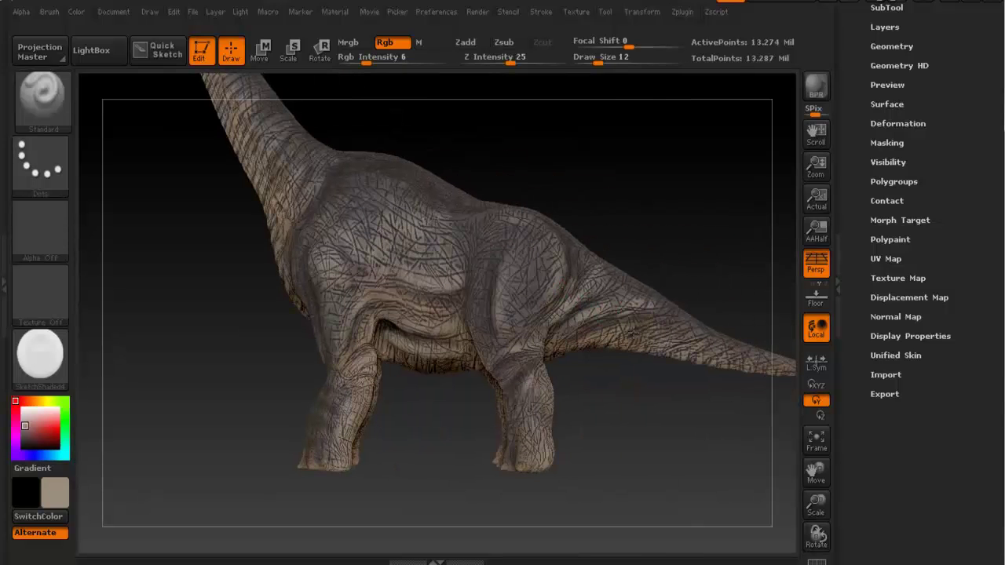
pyautogui.press('ctrl')
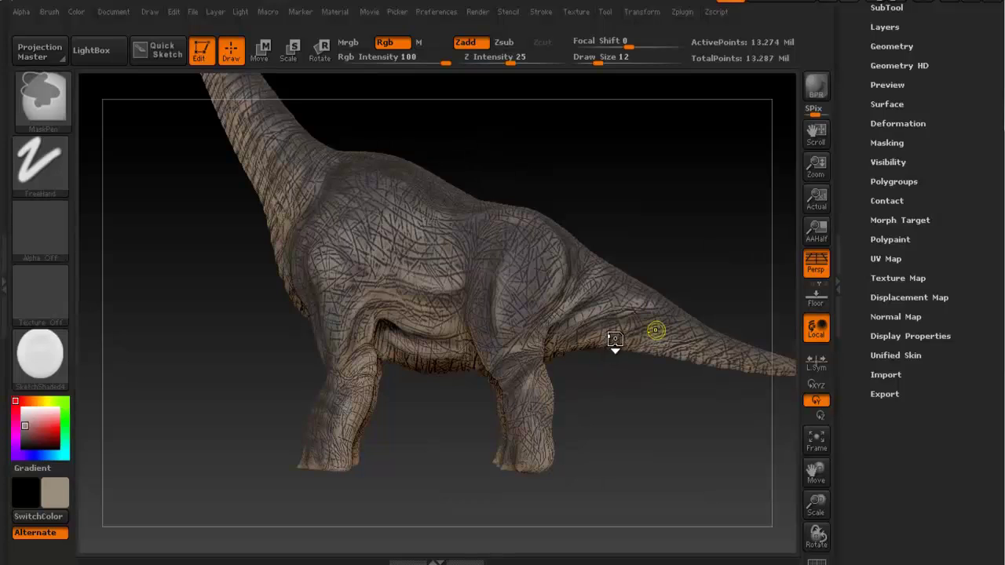
# Lighten the legs, thigh and flank on the body's other side with soft light tan strokes
pyautogui.moveTo(399, 274); pyautogui.dragTo(363, 390, button='right')
pyautogui.moveTo(433, 477); pyautogui.dragTo(283, 332, button='right')
pyautogui.moveTo(352, 339); pyautogui.dragTo(244, 348, button='right')
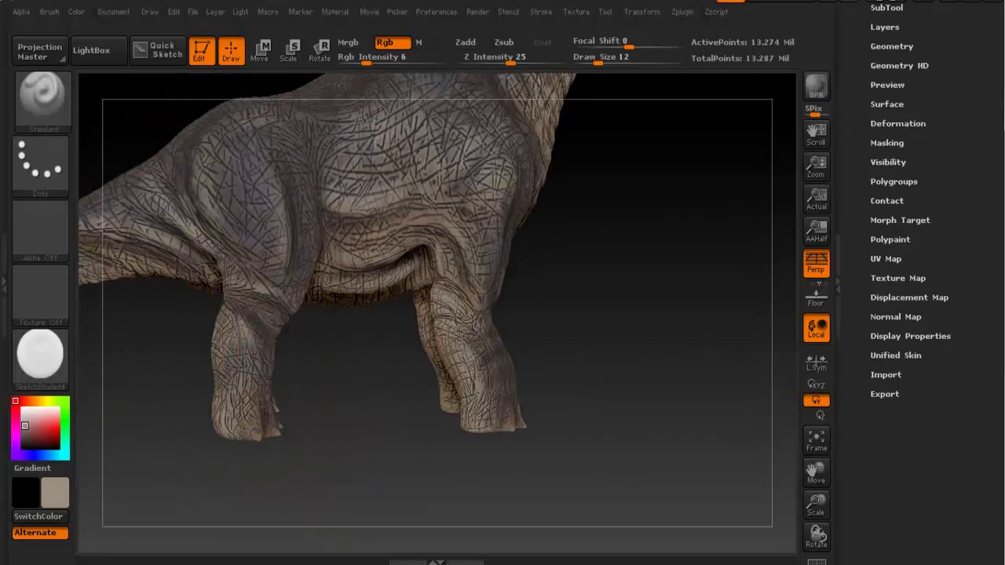
pyautogui.moveTo(253, 310); pyautogui.dragTo(562, 272, button='right')
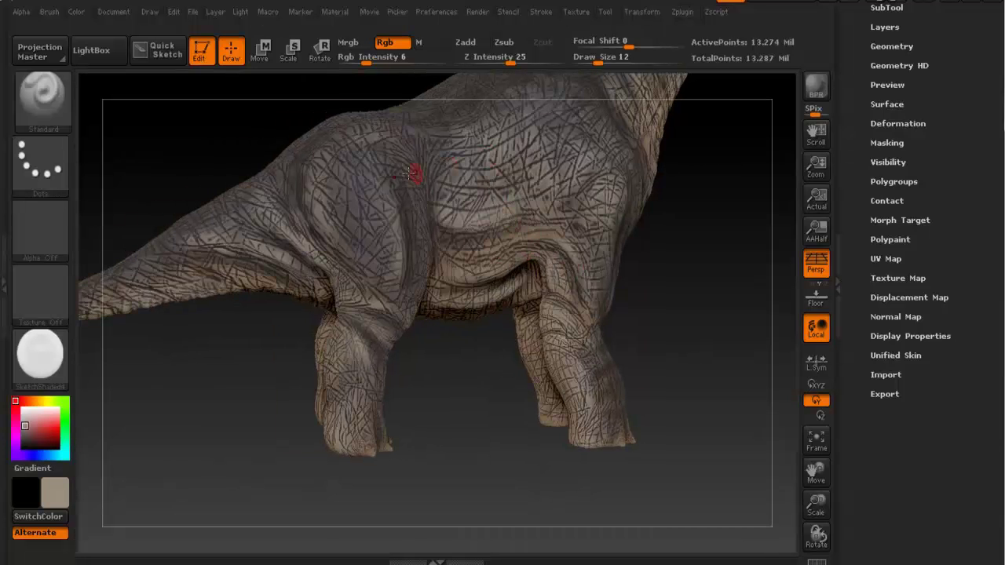
pyautogui.moveTo(479, 299); pyautogui.dragTo(391, 227, button='right')
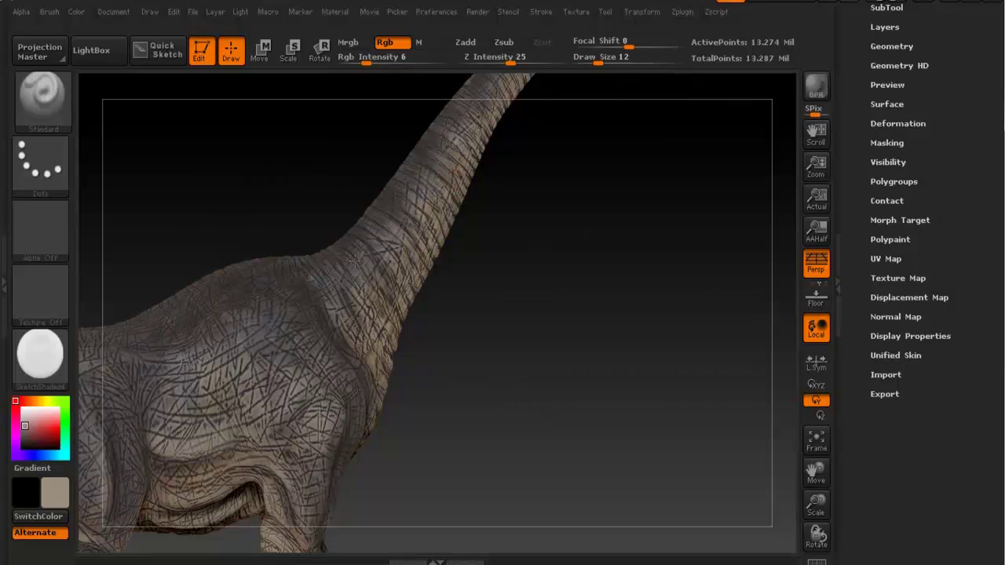
# Touch up the neck and the area around the eye with soft light tan strokes
pyautogui.keyDown('alt'); pyautogui.moveTo(434, 174); pyautogui.dragTo(389, 320, button='right'); pyautogui.keyUp('alt')
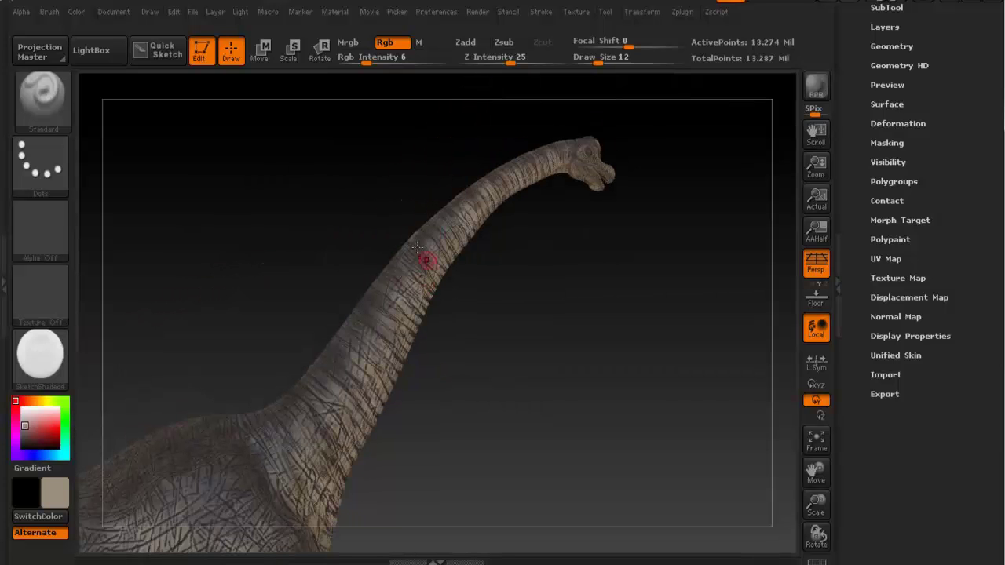
pyautogui.moveTo(516, 179)
pyautogui.keyDown('alt'); pyautogui.mouseDown(button='right')
pyautogui.moveTo(478, 218)
pyautogui.moveTo(449, 216)
pyautogui.mouseUp(button='right'); pyautogui.keyUp('alt')
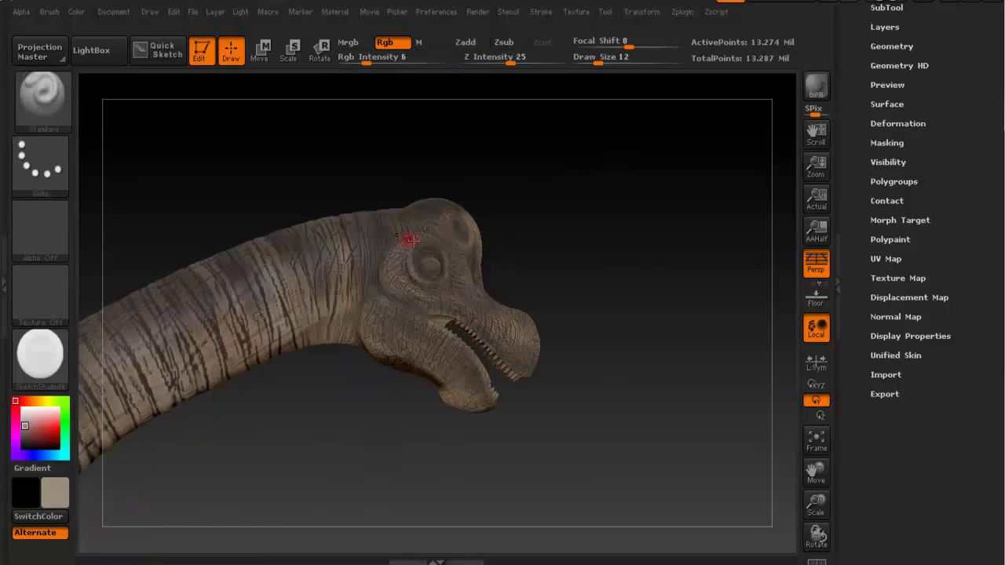
pyautogui.moveTo(401, 239); pyautogui.dragTo(352, 318, button='right')
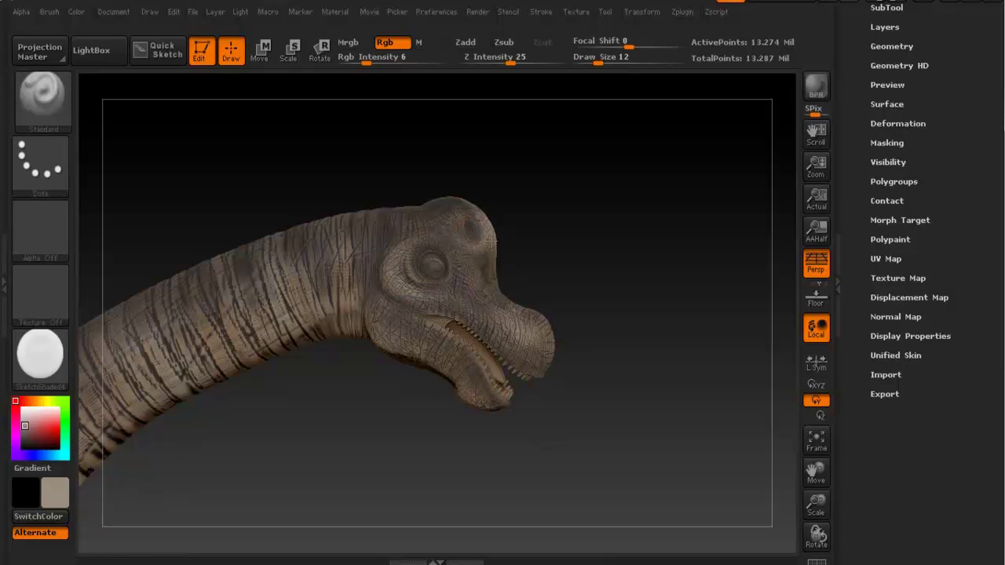
pyautogui.moveTo(442, 269); pyautogui.dragTo(374, 338, button='right')
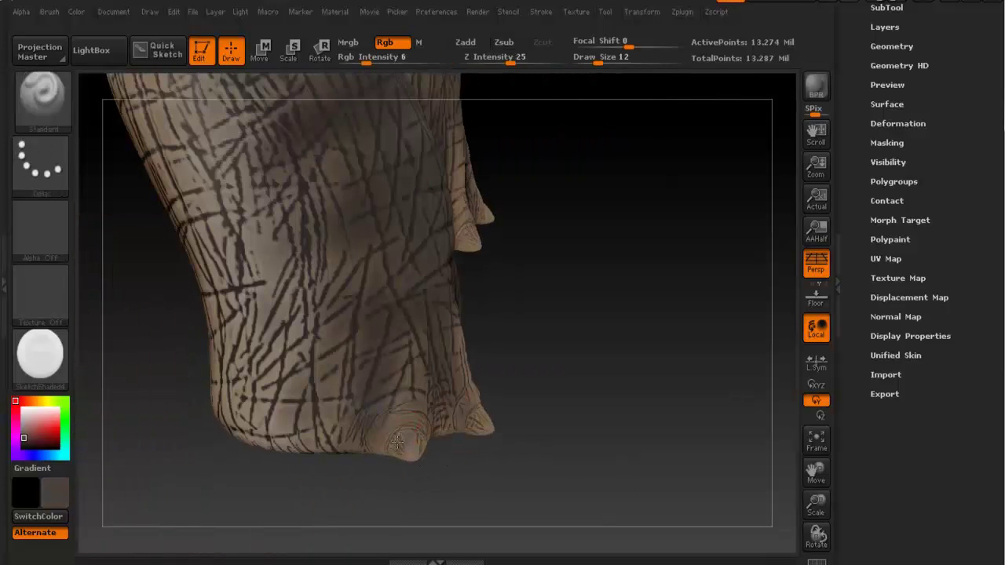
# Tint the first toenail dark, choose a darker grey-brown and set the Rgb intensity to 22
pyautogui.moveTo(398, 442); pyautogui.dragTo(415, 455)
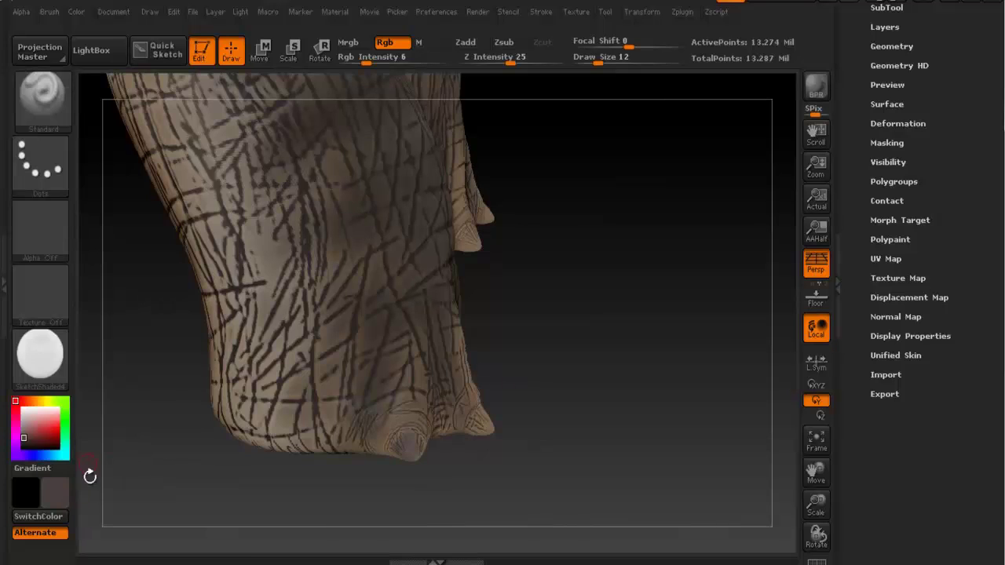
pyautogui.click(55, 494)
pyautogui.click(54, 481)
pyautogui.moveTo(366, 62); pyautogui.dragTo(390, 62)
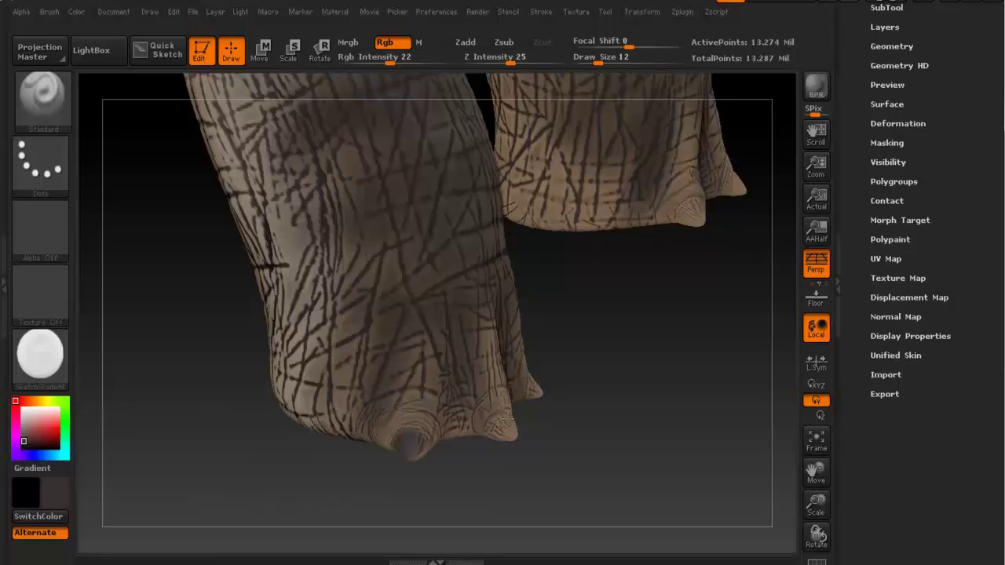
# Paint the remaining toenails of the first foot with the darker grey-brown
pyautogui.moveTo(500, 416); pyautogui.dragTo(517, 435)
pyautogui.moveTo(532, 379)
pyautogui.mouseDown()
pyautogui.moveTo(537, 394)
pyautogui.moveTo(377, 394)
pyautogui.moveTo(357, 412)
pyautogui.moveTo(369, 427)
pyautogui.moveTo(398, 421)
pyautogui.mouseUp()
pyautogui.moveTo(492, 436); pyautogui.dragTo(503, 440)
pyautogui.moveTo(628, 471); pyautogui.dragTo(463, 459)
pyautogui.moveTo(575, 467); pyautogui.dragTo(605, 449)
pyautogui.moveTo(503, 502); pyautogui.dragTo(487, 409)
pyautogui.moveTo(527, 458); pyautogui.dragTo(516, 441)
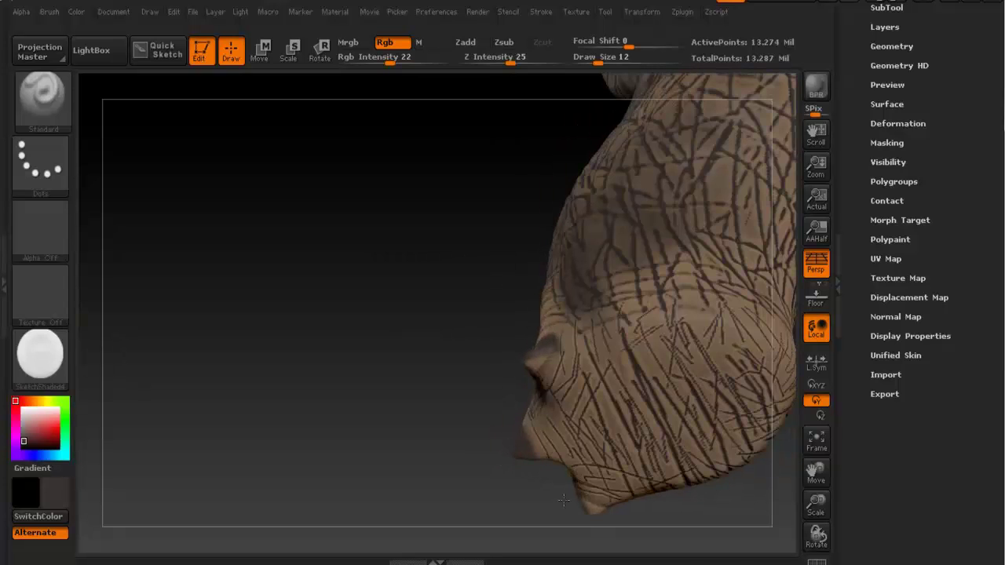
pyautogui.moveTo(537, 361); pyautogui.dragTo(536, 369)
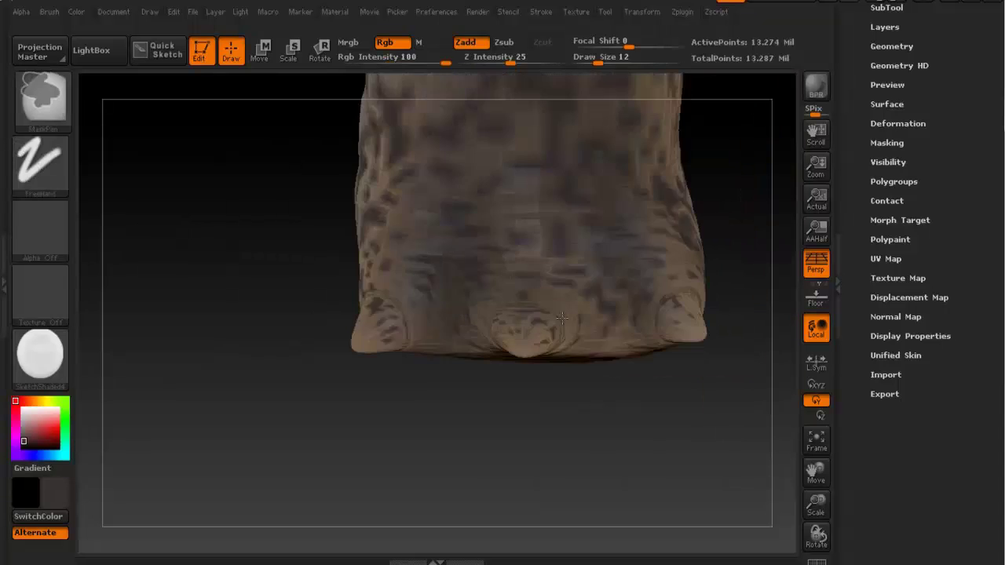
# Paint the outer and middle toenails of the next foot dark grey-brown, covering each nail from several sides
pyautogui.moveTo(357, 337)
pyautogui.mouseDown()
pyautogui.moveTo(377, 329)
pyautogui.moveTo(401, 344)
pyautogui.moveTo(377, 291)
pyautogui.mouseUp()
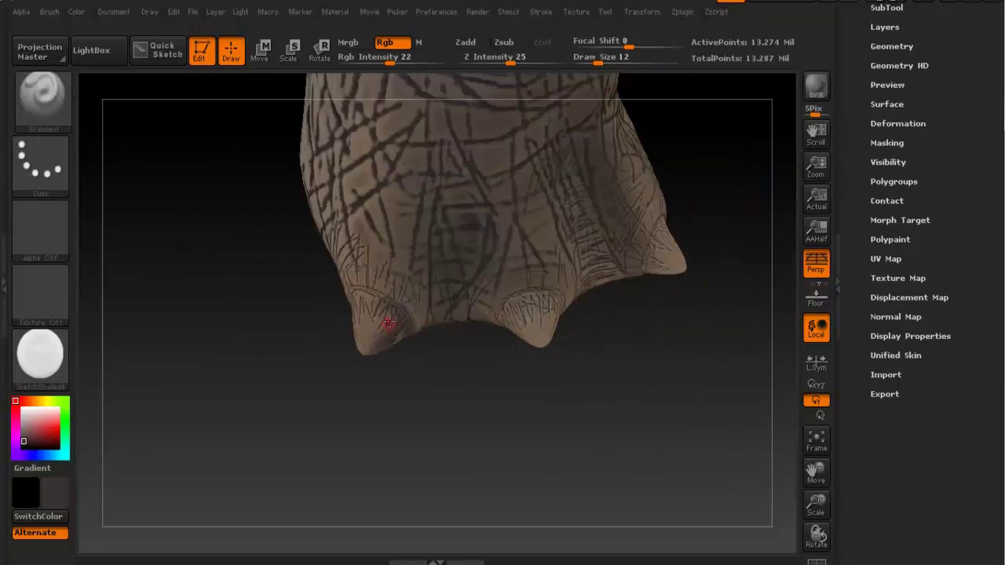
pyautogui.moveTo(336, 330)
pyautogui.mouseDown()
pyautogui.moveTo(393, 317)
pyautogui.moveTo(401, 337)
pyautogui.mouseUp()
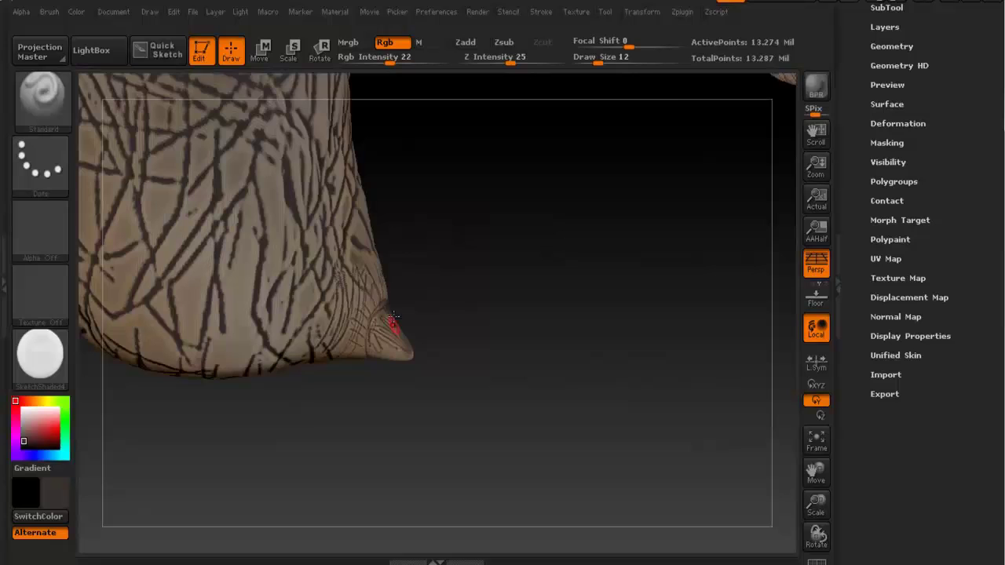
pyautogui.moveTo(375, 346)
pyautogui.mouseDown()
pyautogui.moveTo(391, 297)
pyautogui.moveTo(386, 345)
pyautogui.moveTo(428, 333)
pyautogui.mouseUp()
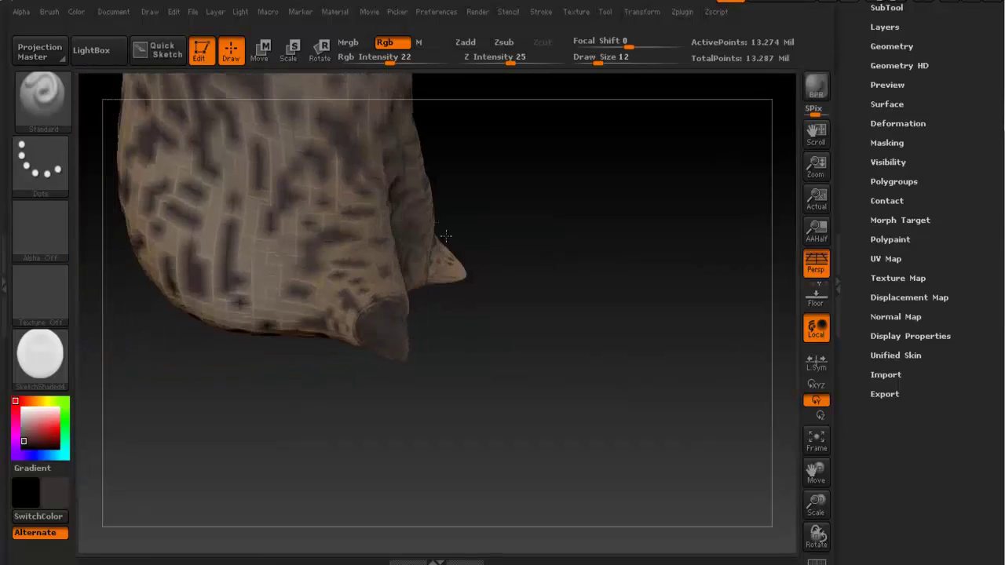
pyautogui.moveTo(424, 263)
pyautogui.mouseDown()
pyautogui.moveTo(447, 274)
pyautogui.moveTo(476, 267)
pyautogui.mouseUp()
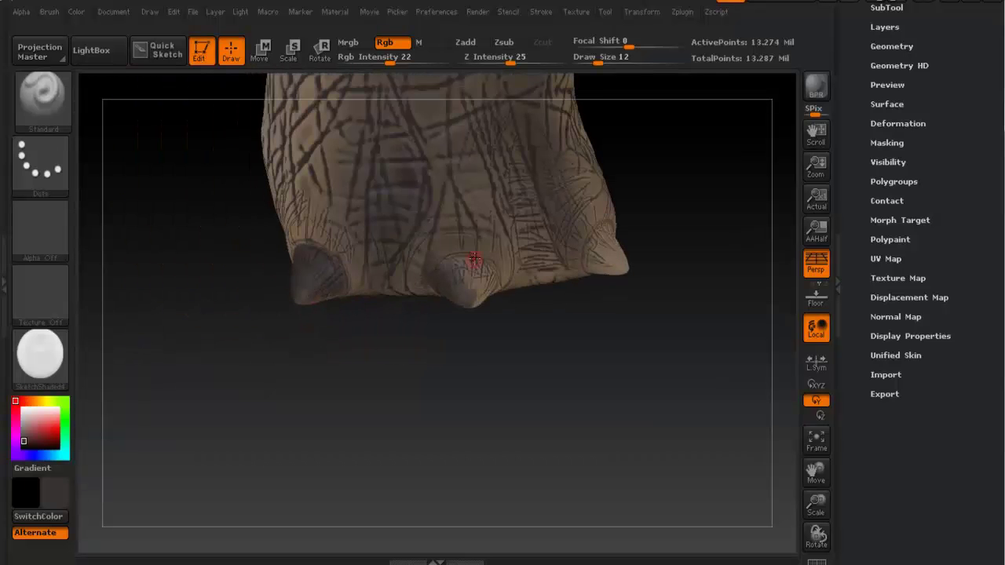
# Enlarge the brush to a draw size of 39 and paint the remaining toenails dark grey-brown
pyautogui.press('space')
pyautogui.moveTo(476, 273); pyautogui.dragTo(499, 249)
pyautogui.moveTo(603, 242)
pyautogui.mouseDown()
pyautogui.moveTo(610, 263)
pyautogui.moveTo(621, 263)
pyautogui.moveTo(600, 235)
pyautogui.mouseUp()
pyautogui.moveTo(314, 345)
pyautogui.mouseDown()
pyautogui.moveTo(328, 331)
pyautogui.moveTo(322, 318)
pyautogui.moveTo(339, 343)
pyautogui.mouseUp()
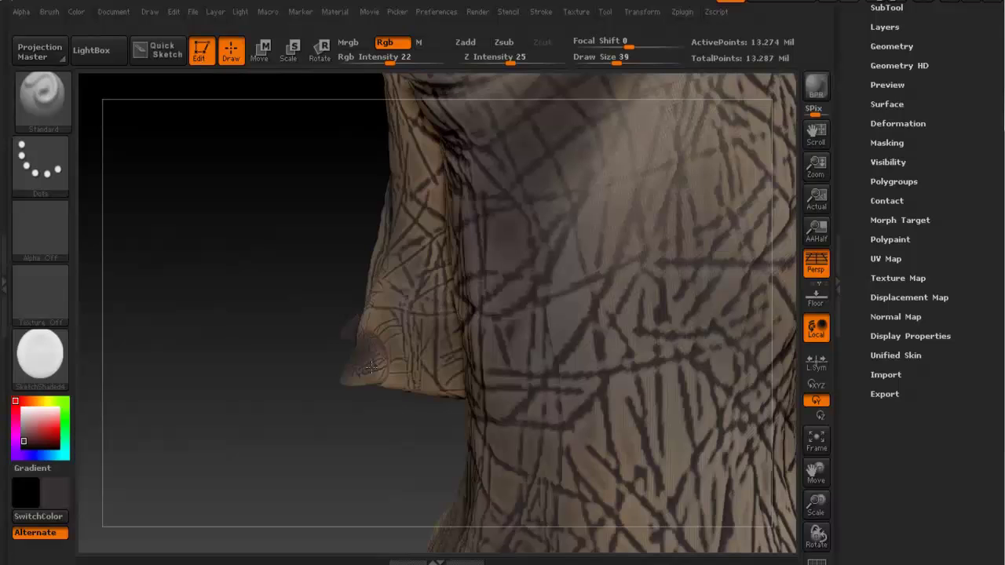
pyautogui.moveTo(375, 374); pyautogui.dragTo(350, 359)
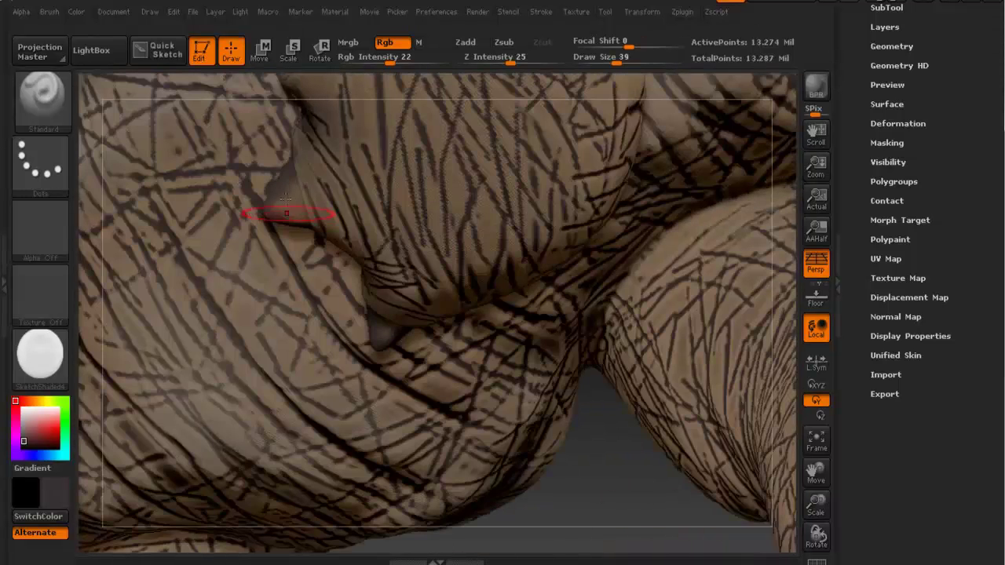
pyautogui.moveTo(267, 212); pyautogui.dragTo(317, 233)
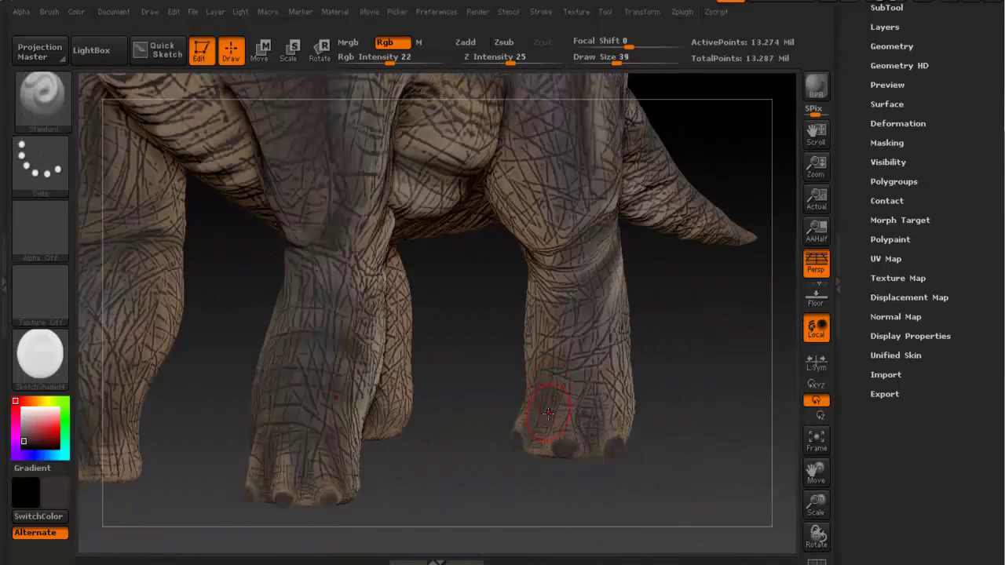
# Brush dark grey-brown over the lower feet around the toenails at Rgb intensity 22, covering the hind and front feet
pyautogui.moveTo(548, 412)
pyautogui.mouseDown()
pyautogui.moveTo(540, 452)
pyautogui.moveTo(577, 449)
pyautogui.moveTo(547, 430)
pyautogui.mouseUp()
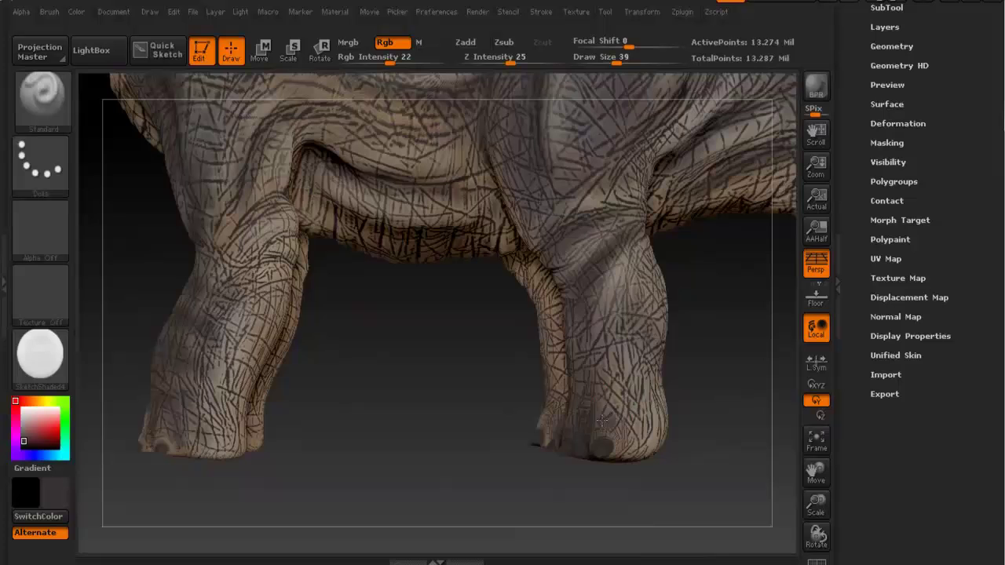
pyautogui.moveTo(600, 412)
pyautogui.mouseDown()
pyautogui.moveTo(628, 440)
pyautogui.moveTo(635, 361)
pyautogui.moveTo(600, 381)
pyautogui.mouseUp()
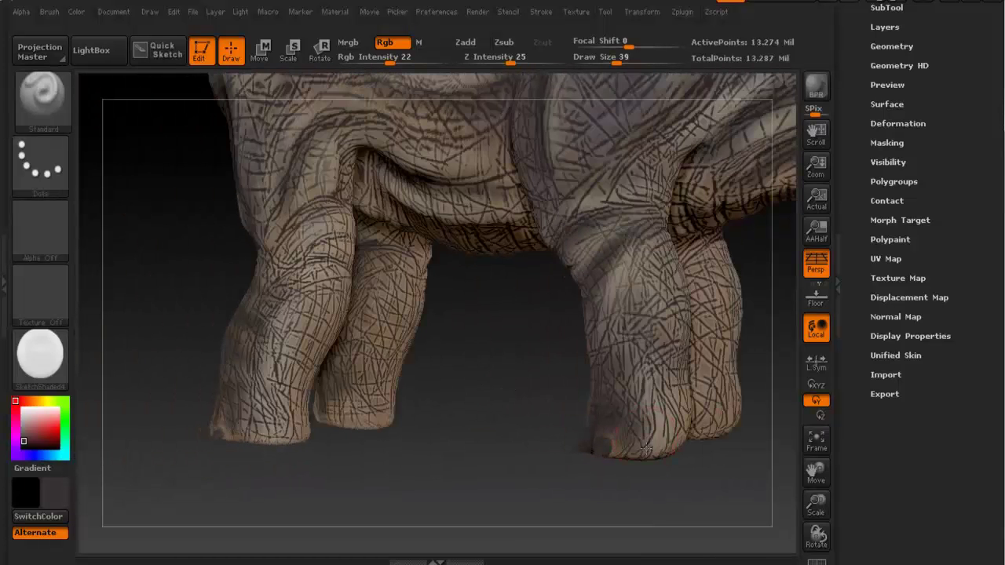
pyautogui.moveTo(245, 398); pyautogui.dragTo(263, 435)
pyautogui.moveTo(329, 401); pyautogui.dragTo(361, 424)
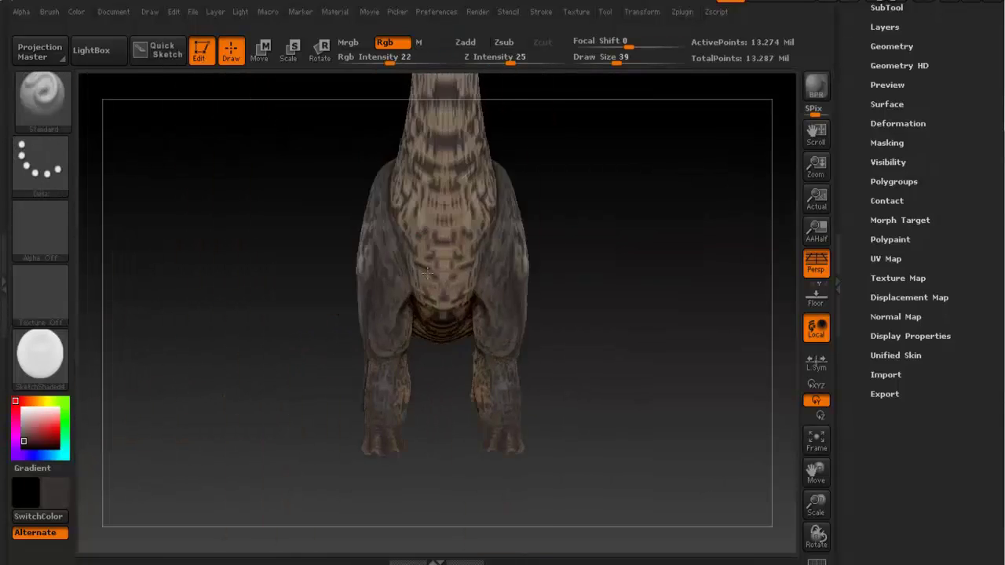
# Lower the Rgb intensity to 8 and reduce the brush to a draw size of 15
pyautogui.moveTo(478, 240); pyautogui.dragTo(428, 242)
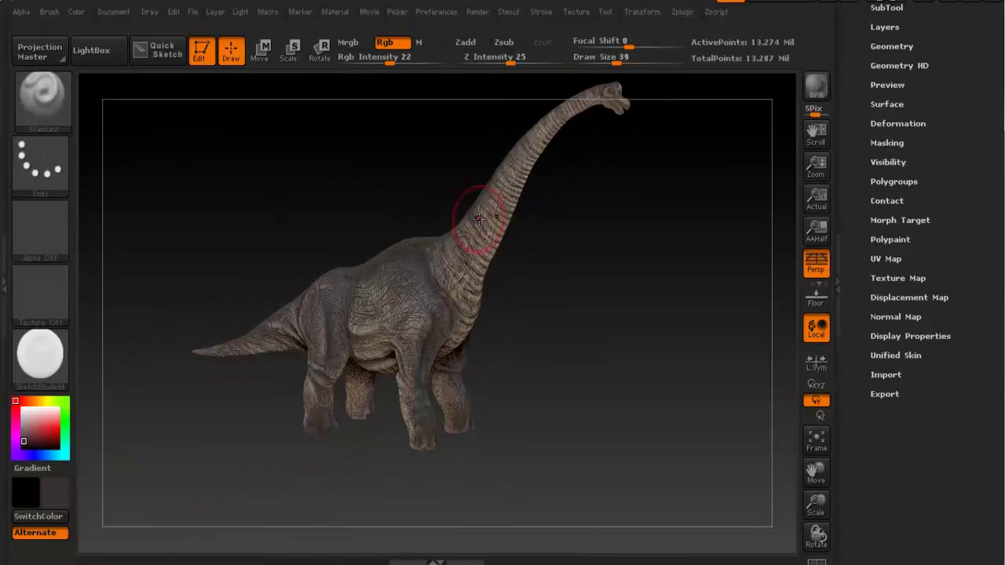
pyautogui.moveTo(471, 216); pyautogui.dragTo(444, 246)
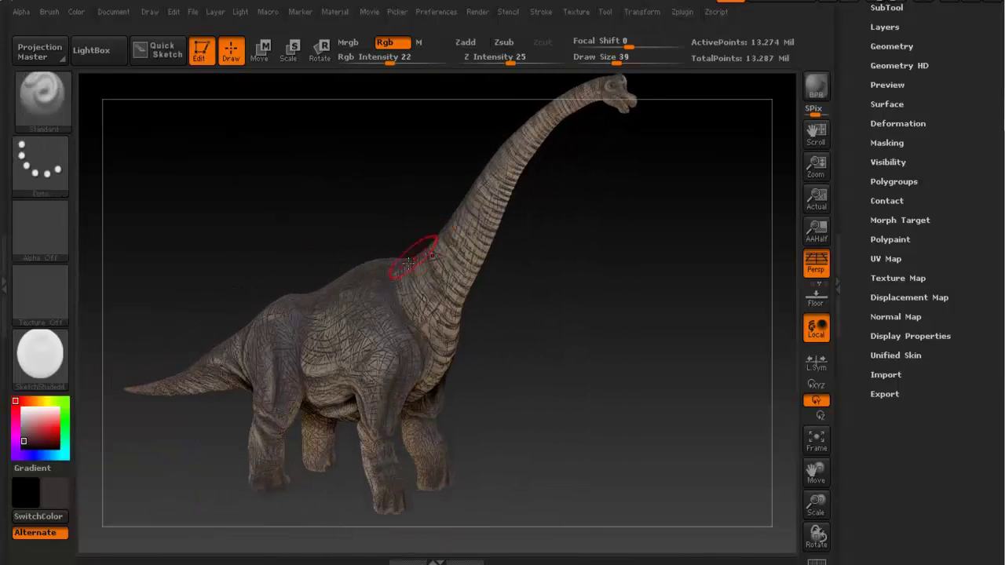
pyautogui.moveTo(386, 58); pyautogui.dragTo(371, 62)
pyautogui.press('space')
pyautogui.moveTo(392, 297); pyautogui.dragTo(380, 297)
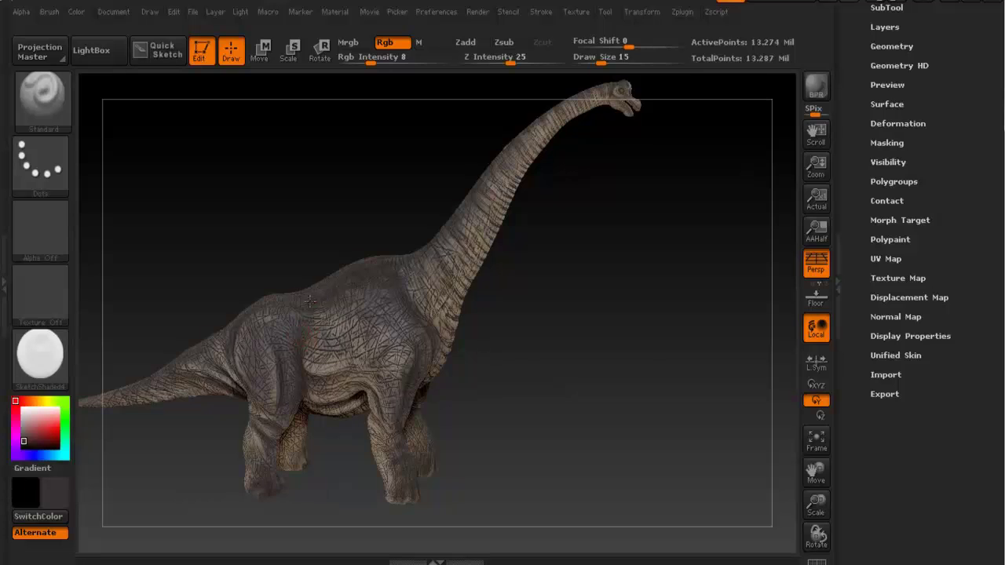
# Examine the painted skin over the back, tail, legs and neck from the side and the rear
pyautogui.moveTo(290, 304); pyautogui.dragTo(314, 340, button='right')
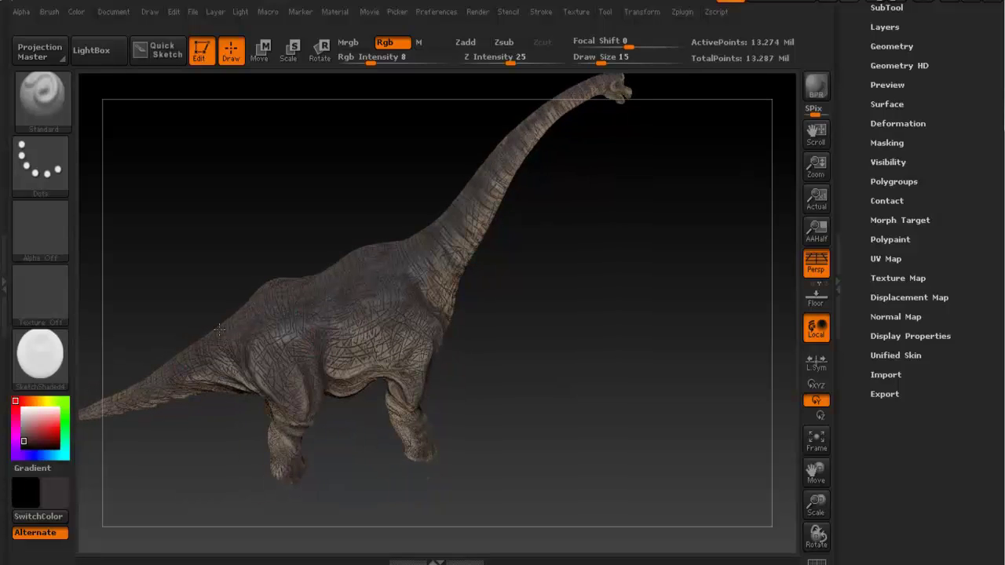
pyautogui.keyDown('alt'); pyautogui.moveTo(237, 302); pyautogui.dragTo(327, 280); pyautogui.keyUp('alt')
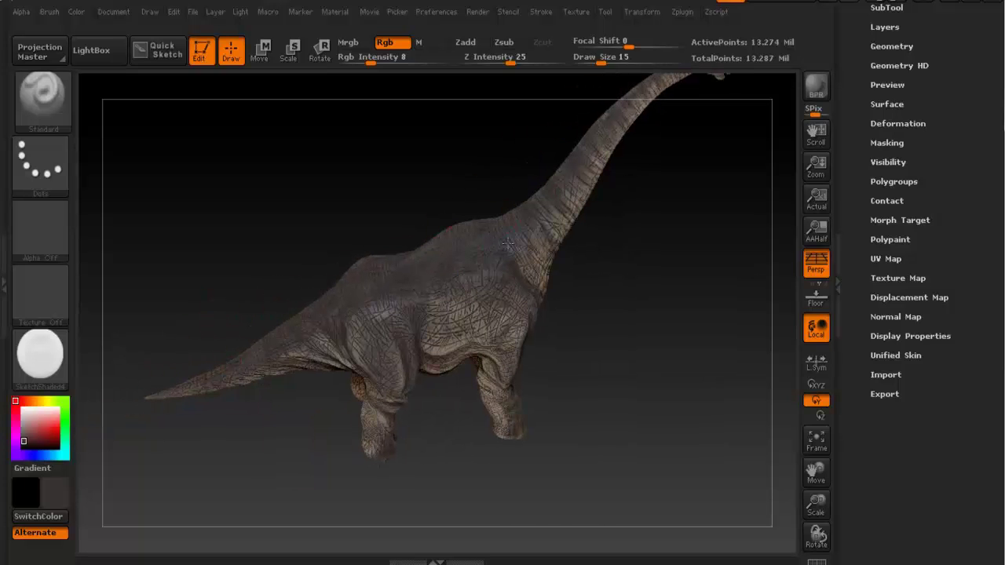
pyautogui.moveTo(460, 249); pyautogui.dragTo(425, 290, button='right')
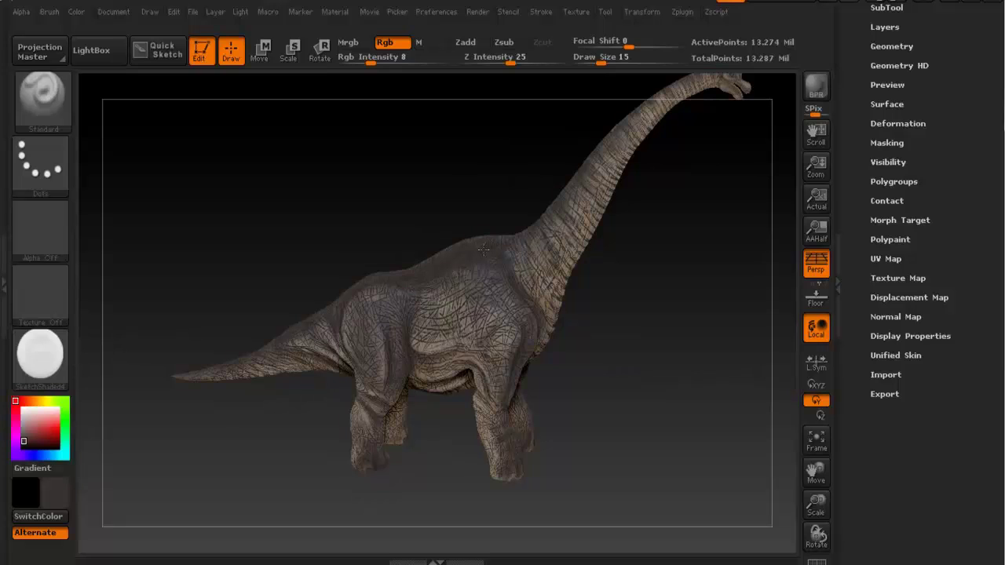
pyautogui.moveTo(500, 269); pyautogui.dragTo(564, 224, button='right')
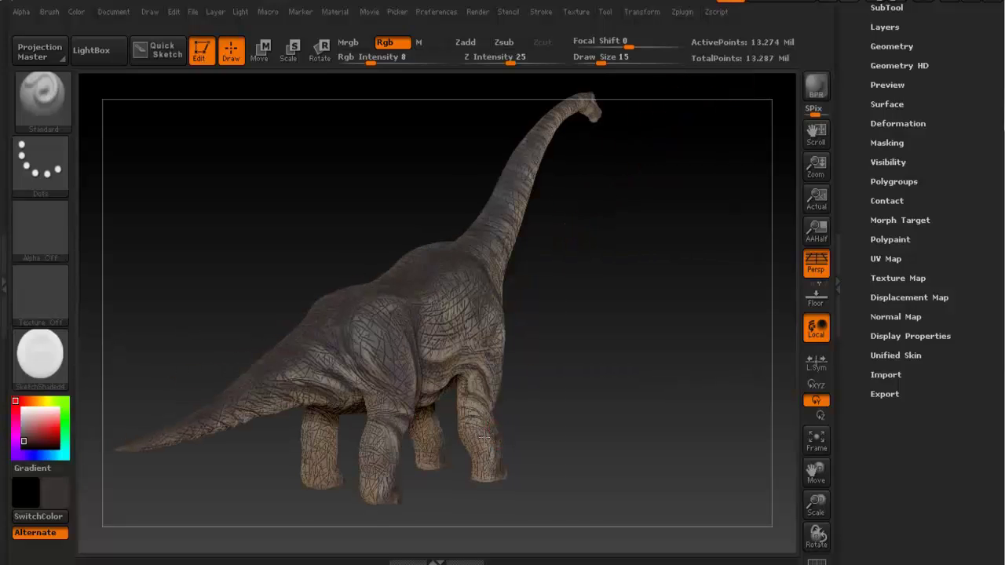
pyautogui.moveTo(500, 276)
pyautogui.mouseDown(button='right')
pyautogui.moveTo(460, 242)
pyautogui.moveTo(610, 204)
pyautogui.moveTo(515, 234)
pyautogui.moveTo(482, 220)
pyautogui.moveTo(573, 314)
pyautogui.moveTo(624, 312)
pyautogui.mouseUp(button='right')
pyautogui.click(816, 561)
pyautogui.click(816, 561)
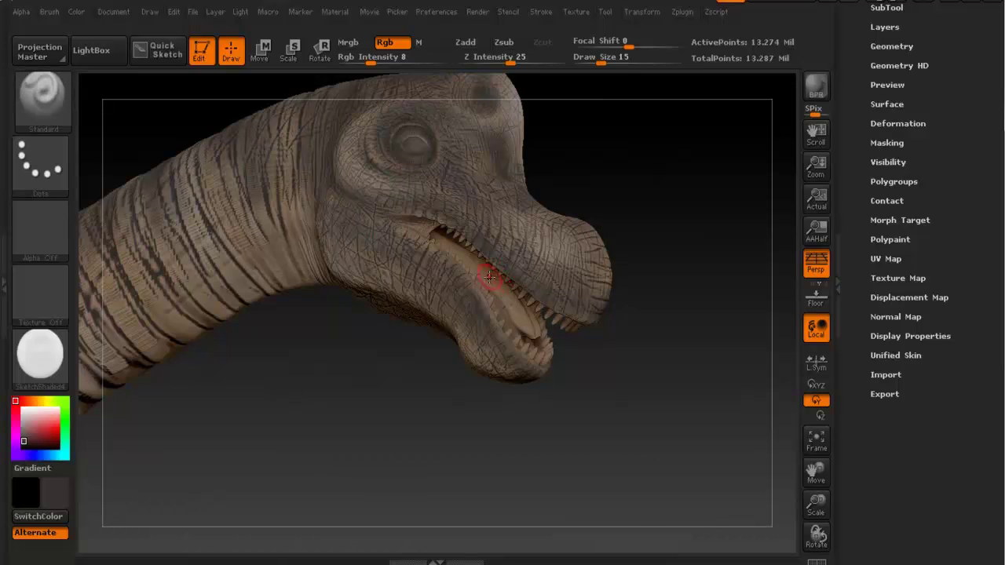
# Choose a pinkish brown and paint the skin fold at the corner of the mouth
pyautogui.press('c')
pyautogui.click(61, 486)
pyautogui.moveTo(80, 426); pyautogui.dragTo(87, 398)
pyautogui.moveTo(89, 300)
pyautogui.mouseDown()
pyautogui.moveTo(70, 299)
pyautogui.moveTo(86, 298)
pyautogui.mouseUp()
pyautogui.moveTo(90, 402); pyautogui.dragTo(88, 416)
pyautogui.keyDown('ctrl'); pyautogui.moveTo(417, 249); pyautogui.dragTo(434, 302, button='right'); pyautogui.keyUp('ctrl')
pyautogui.moveTo(429, 204); pyautogui.dragTo(444, 198)
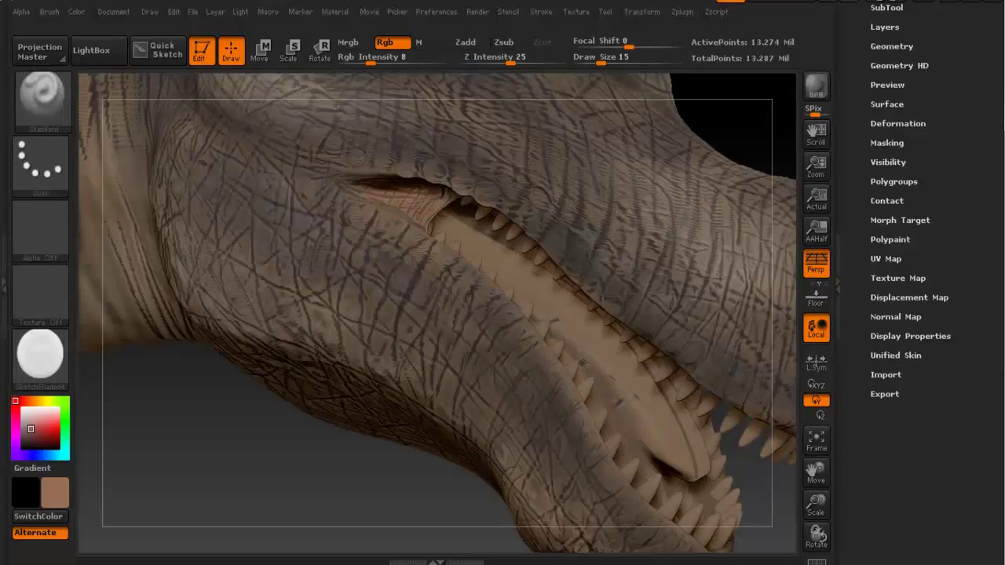
pyautogui.keyDown('ctrl'); pyautogui.moveTo(458, 205); pyautogui.dragTo(449, 137, button='right'); pyautogui.keyUp('ctrl')
pyautogui.moveTo(449, 252); pyautogui.dragTo(474, 285, button='right')
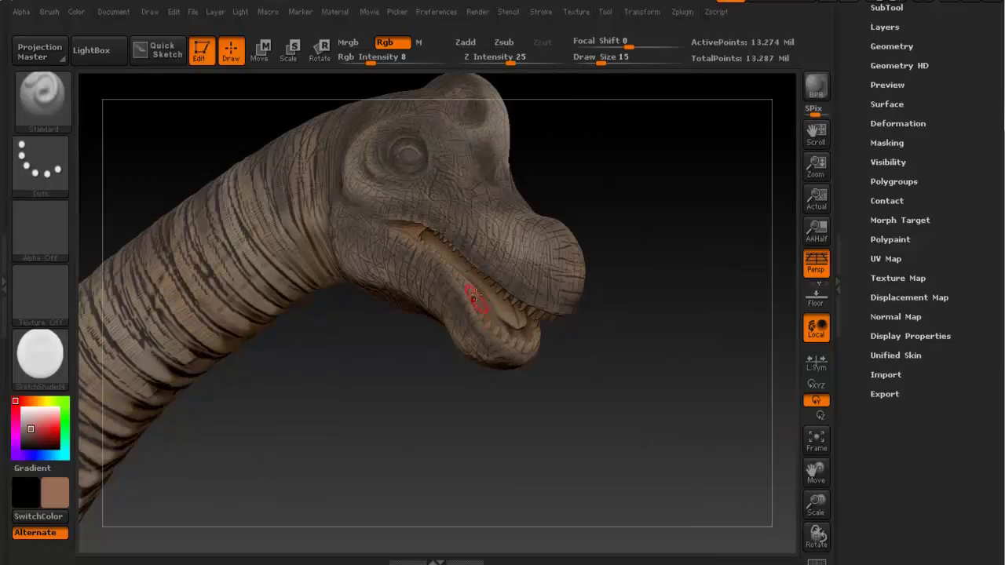
# Switch to a lower subdivision level and isolate the mouth interior with the tongue
pyautogui.press('shift')
pyautogui.hotkey('shift', 'd')
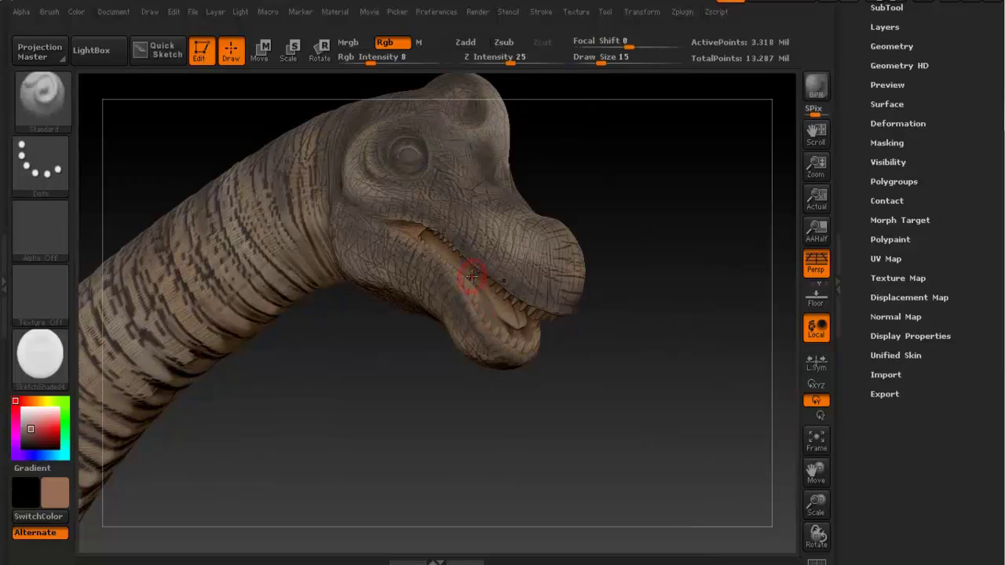
pyautogui.hotkey('ctrl', 'shift')
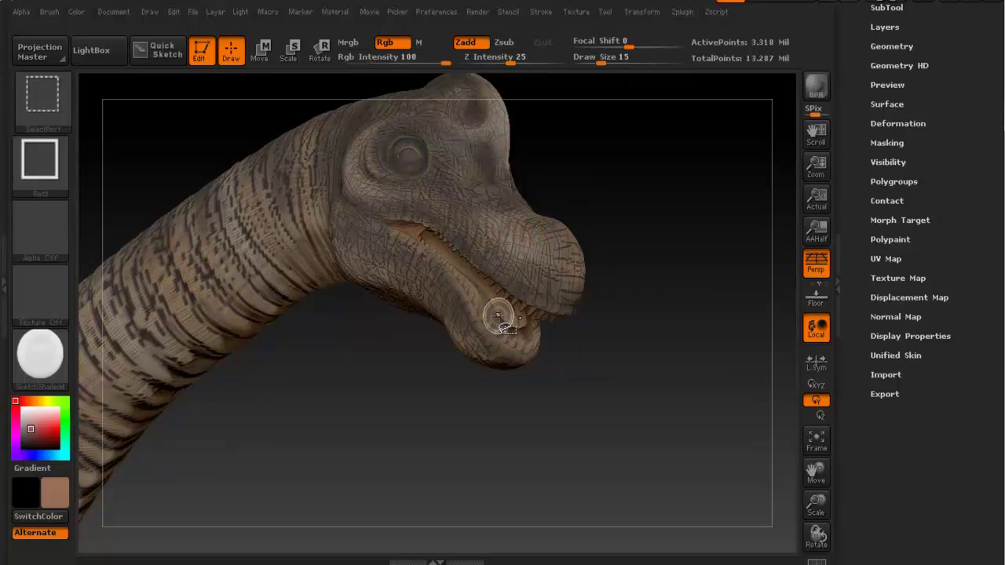
pyautogui.moveTo(566, 254)
pyautogui.keyDown('ctrl'); pyautogui.mouseDown(button='right')
pyautogui.moveTo(583, 344)
pyautogui.moveTo(489, 306)
pyautogui.mouseUp(button='right'); pyautogui.keyUp('ctrl')
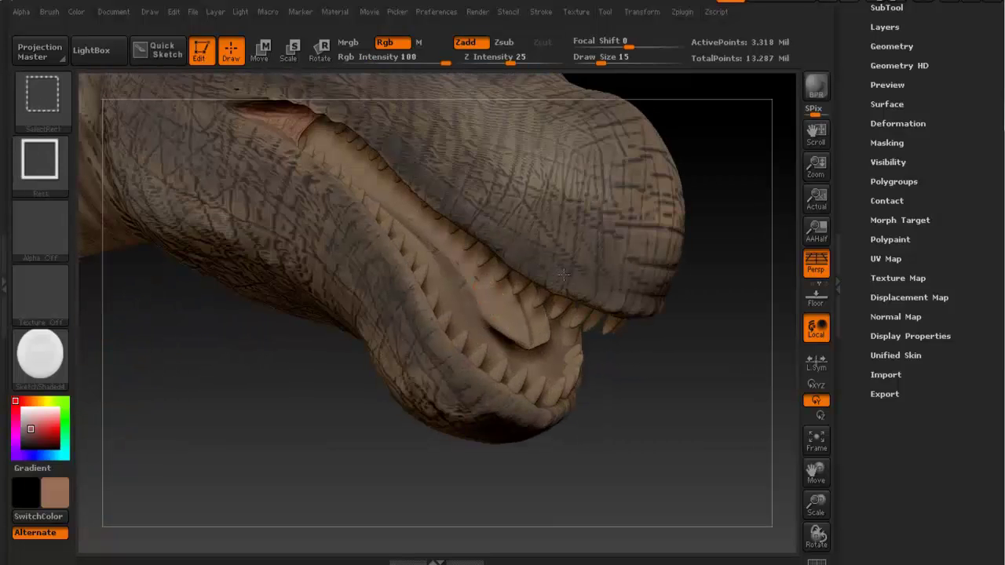
pyautogui.keyDown('ctrl'); pyautogui.keyDown('shift'); pyautogui.click(495, 317); pyautogui.keyUp('shift'); pyautogui.keyUp('ctrl')
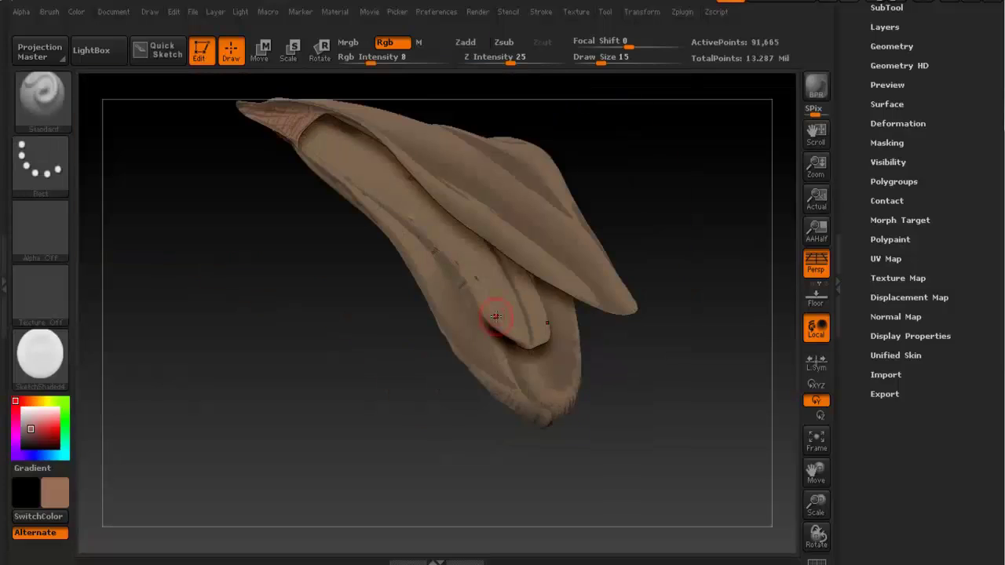
# Fill the isolated mouth interior with the pinkish brown, raising the Rgb intensity to 100
pyautogui.moveTo(371, 60); pyautogui.dragTo(418, 63)
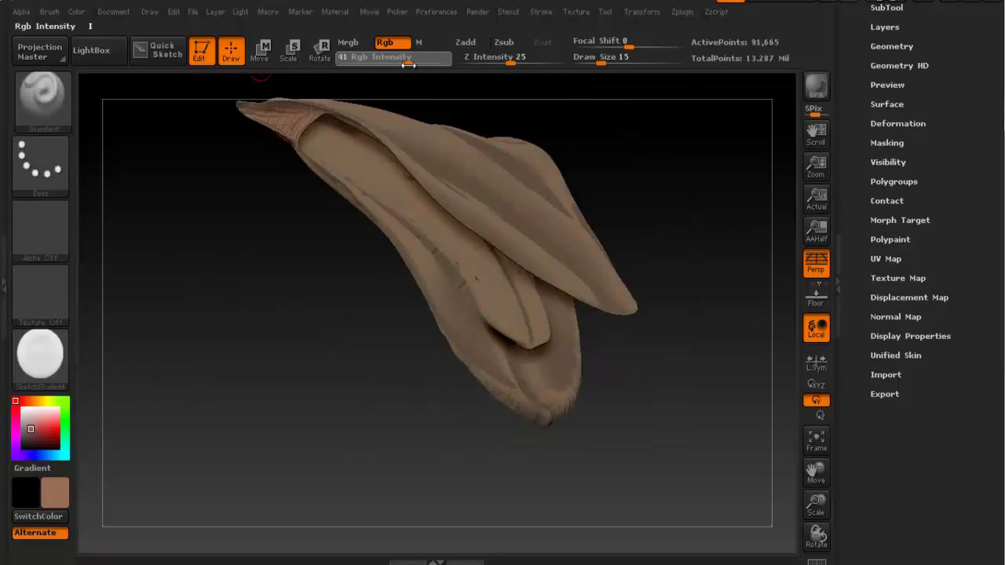
pyautogui.moveTo(76, 12)
pyautogui.click(115, 312)
pyautogui.click(445, 63)
pyautogui.click(127, 312)
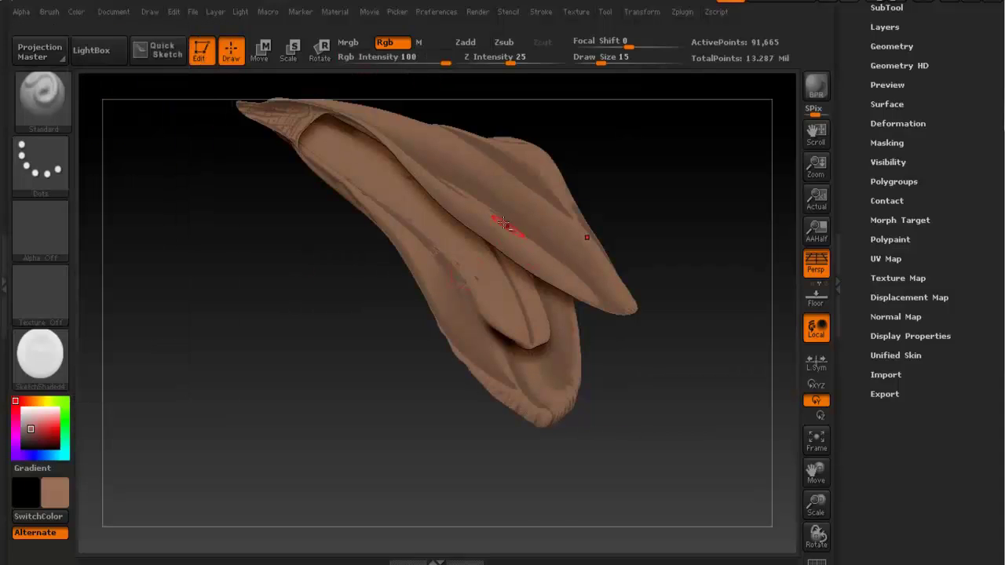
# Set the Rgb intensity to 8, choose a dark reddish brown, and shade the recesses around the tongue and its centre groove
pyautogui.keyDown('alt'); pyautogui.moveTo(522, 236); pyautogui.dragTo(521, 317, button='right'); pyautogui.keyUp('alt')
pyautogui.click(369, 60)
pyautogui.moveTo(369, 59); pyautogui.dragTo(371, 59)
pyautogui.moveTo(60, 449)
pyautogui.click(97, 437)
pyautogui.moveTo(88, 297); pyautogui.dragTo(61, 299)
pyautogui.moveTo(100, 436); pyautogui.dragTo(102, 456)
pyautogui.moveTo(355, 235)
pyautogui.mouseDown(button='right')
pyautogui.moveTo(343, 211)
pyautogui.moveTo(412, 274)
pyautogui.moveTo(423, 303)
pyautogui.mouseUp(button='right')
pyautogui.moveTo(432, 315)
pyautogui.mouseDown()
pyautogui.moveTo(462, 339)
pyautogui.moveTo(452, 315)
pyautogui.moveTo(509, 406)
pyautogui.moveTo(481, 355)
pyautogui.mouseUp()
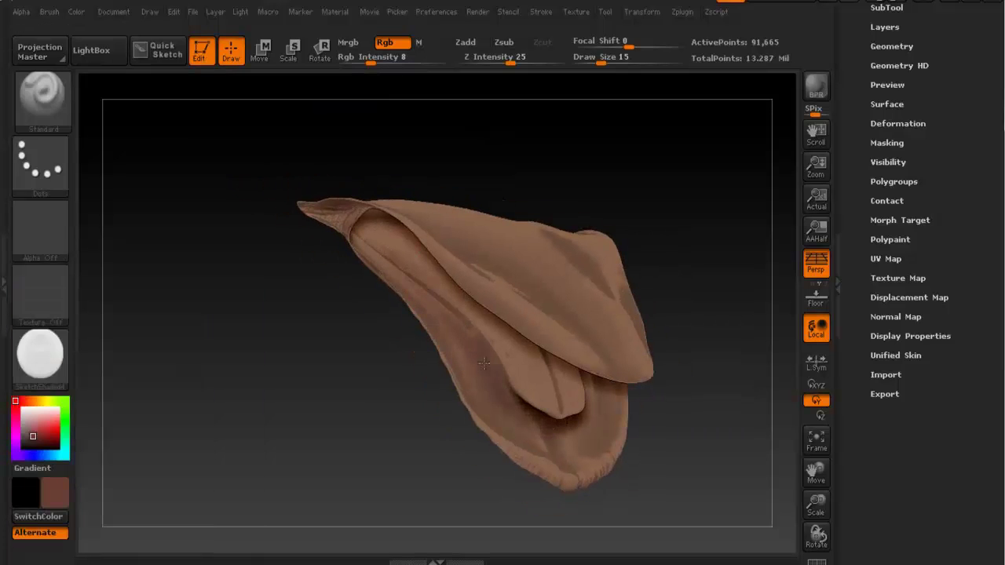
pyautogui.moveTo(433, 255); pyautogui.dragTo(556, 309, button='right')
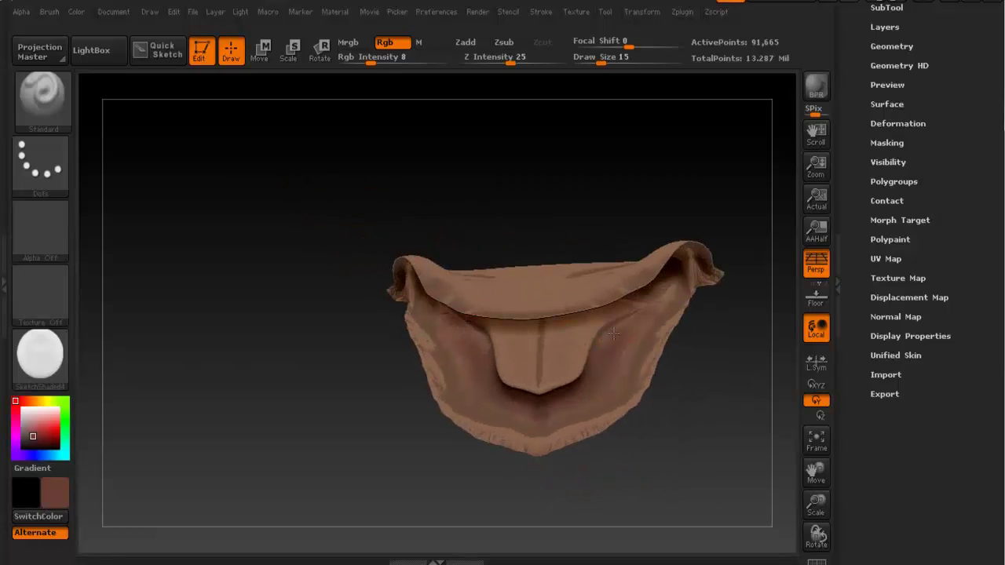
pyautogui.moveTo(541, 341); pyautogui.dragTo(537, 385)
# Unhide the rest of the dinosaur around the painted mouth interior
pyautogui.moveTo(559, 374); pyautogui.dragTo(333, 210, button='right')
pyautogui.keyDown('ctrl'); pyautogui.moveTo(359, 235); pyautogui.dragTo(561, 238, button='right'); pyautogui.keyUp('ctrl')
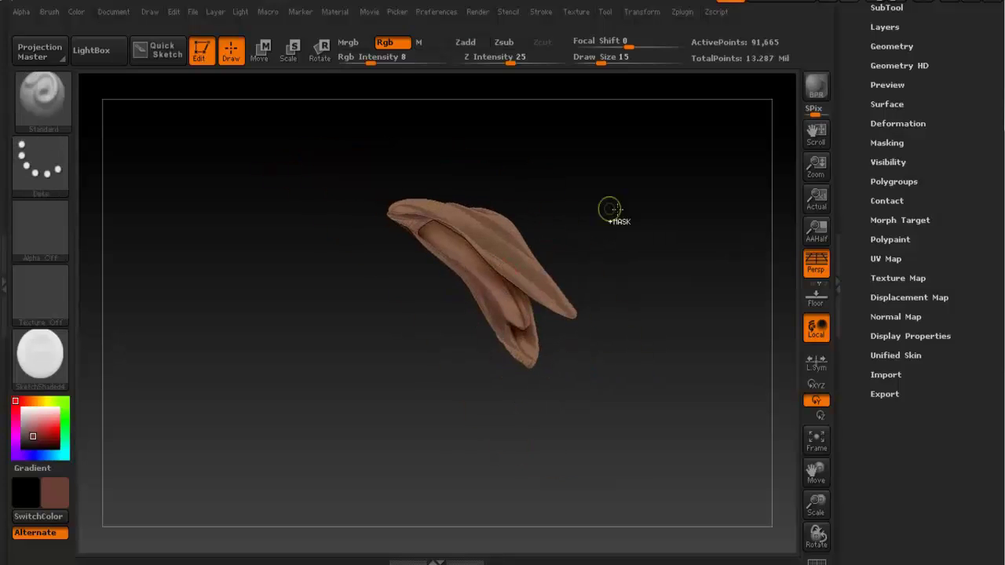
pyautogui.keyDown('ctrl'); pyautogui.keyDown('shift'); pyautogui.click(672, 234); pyautogui.keyUp('shift'); pyautogui.keyUp('ctrl')
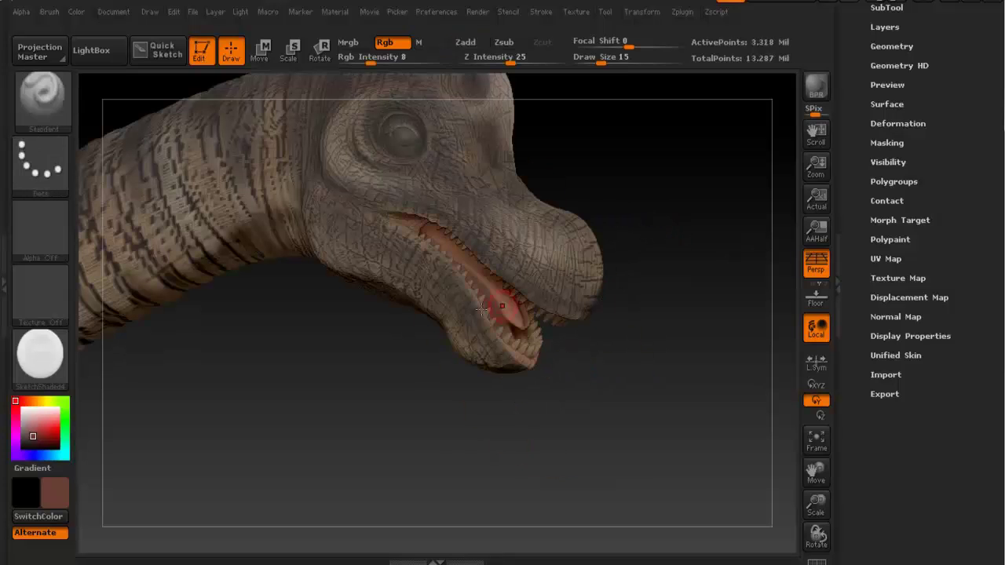
# Sample the brown skin colour from the lower jaw near the tip of the lip
pyautogui.keyDown('ctrl'); pyautogui.moveTo(604, 298); pyautogui.dragTo(543, 302, button='right'); pyautogui.keyUp('ctrl')
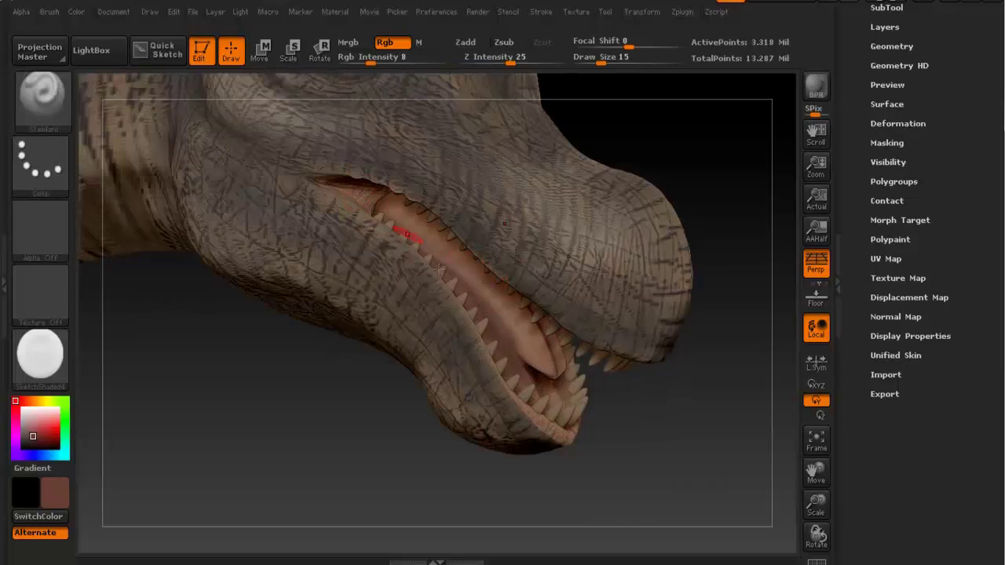
pyautogui.moveTo(437, 269); pyautogui.dragTo(390, 316, button='right')
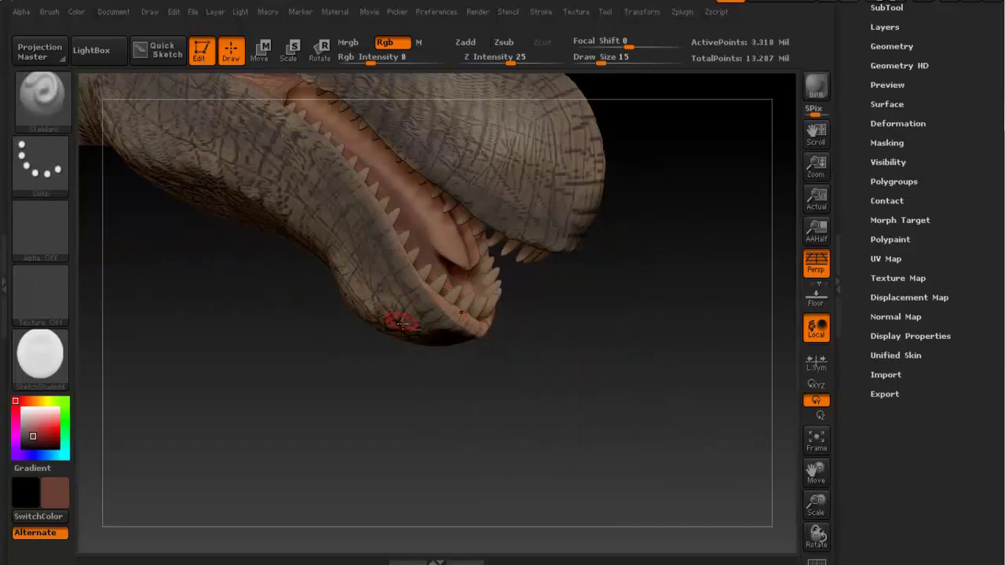
pyautogui.press('c')
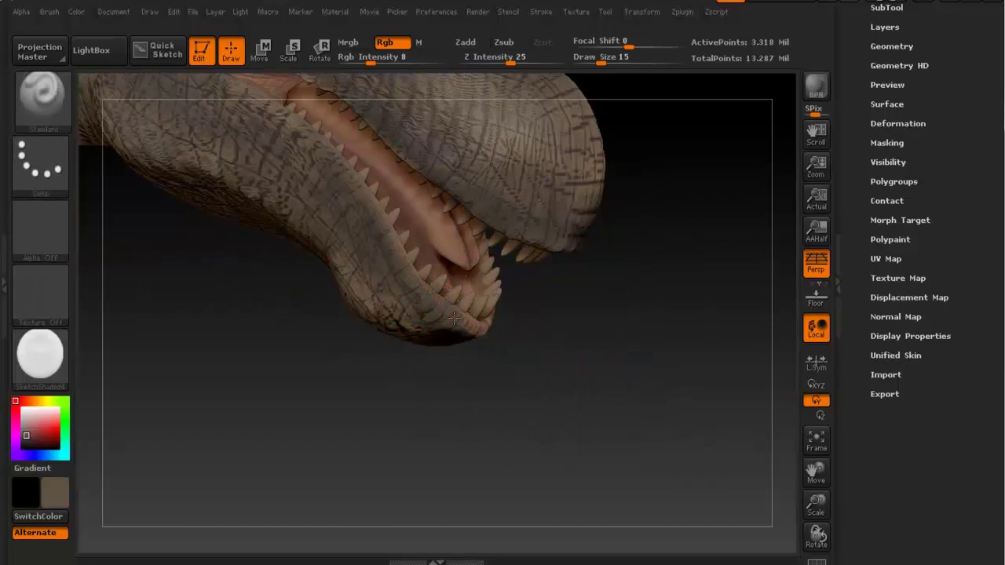
pyautogui.moveTo(401, 293); pyautogui.dragTo(377, 315, button='right')
# Browse the brachiosaurus head references in Windows Live Photo Gallery up to head2, and return to ZBrush to continue painting
pyautogui.moveTo(563, 214); pyautogui.dragTo(276, 547, button='right')
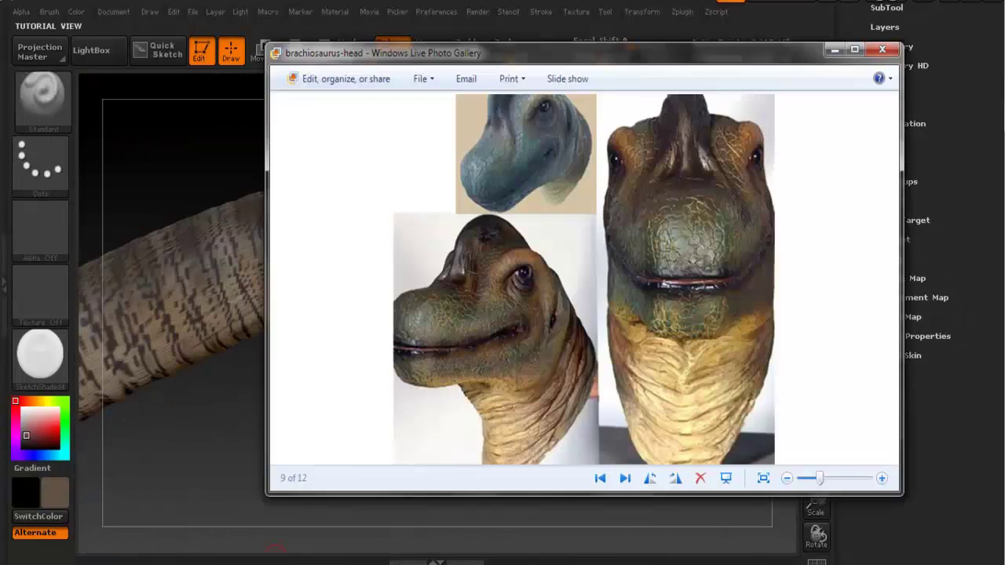
pyautogui.click(625, 478)
pyautogui.click(625, 478)
pyautogui.click(625, 478)
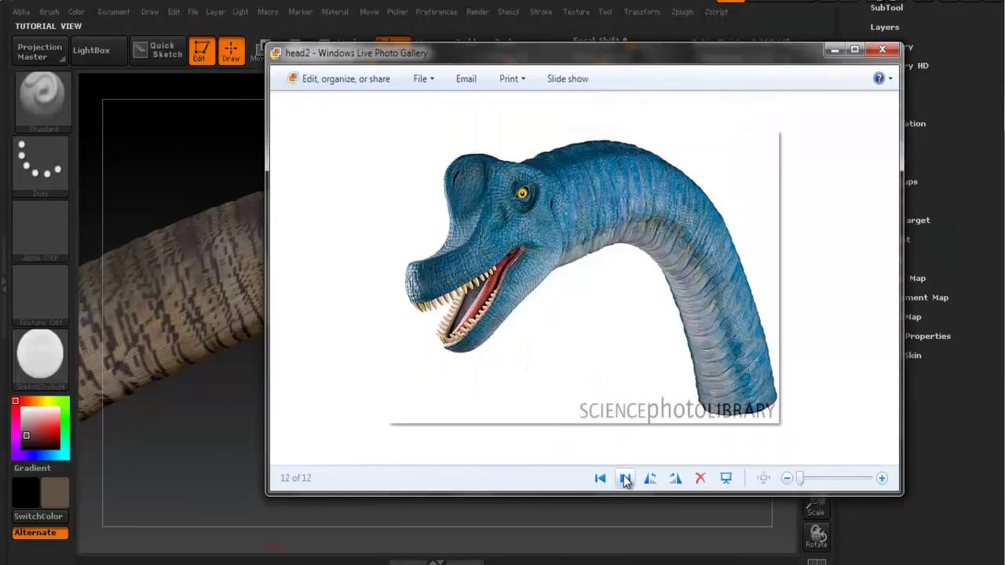
pyautogui.click(835, 52)
# Choose an orange-brown colour and isolate the eyeballs
pyautogui.keyDown('ctrl'); pyautogui.moveTo(393, 222); pyautogui.dragTo(453, 241, button='right'); pyautogui.keyUp('ctrl')
pyautogui.click(74, 454)
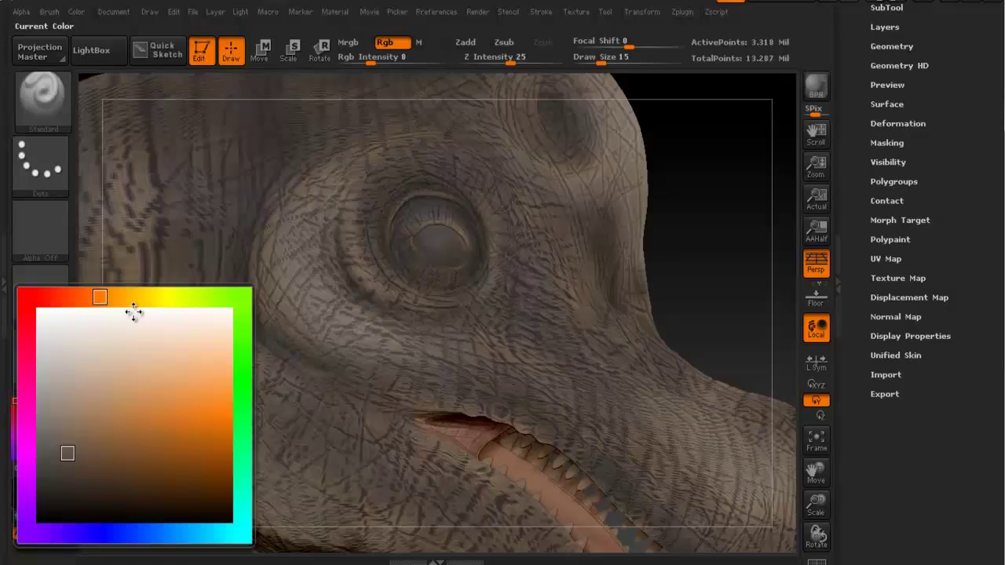
pyautogui.click(167, 426)
pyautogui.press('ctrl')
pyautogui.hotkey('ctrl', 'shift')
pyautogui.press('ctrl')
pyautogui.hotkey('ctrl', 'shift')
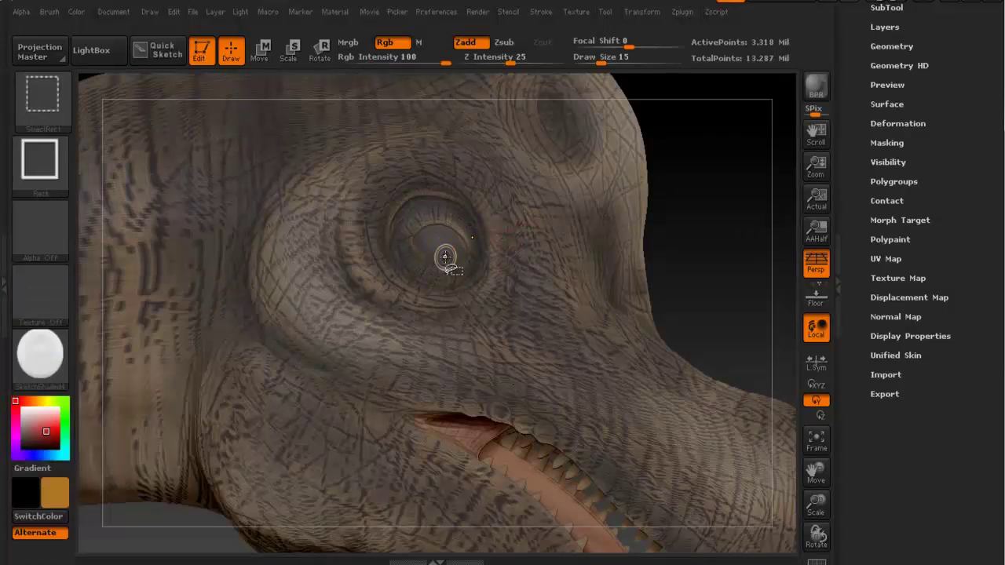
pyautogui.keyDown('ctrl'); pyautogui.keyDown('shift'); pyautogui.click(445, 259); pyautogui.keyUp('shift'); pyautogui.keyUp('ctrl')
# Fill the eyeballs with a brighter yellow-orange, R 229, G 161, B 60, at Rgb intensity 100
pyautogui.moveTo(377, 62); pyautogui.dragTo(443, 65)
pyautogui.click(55, 493)
pyautogui.click(187, 399)
pyautogui.click(75, 12)
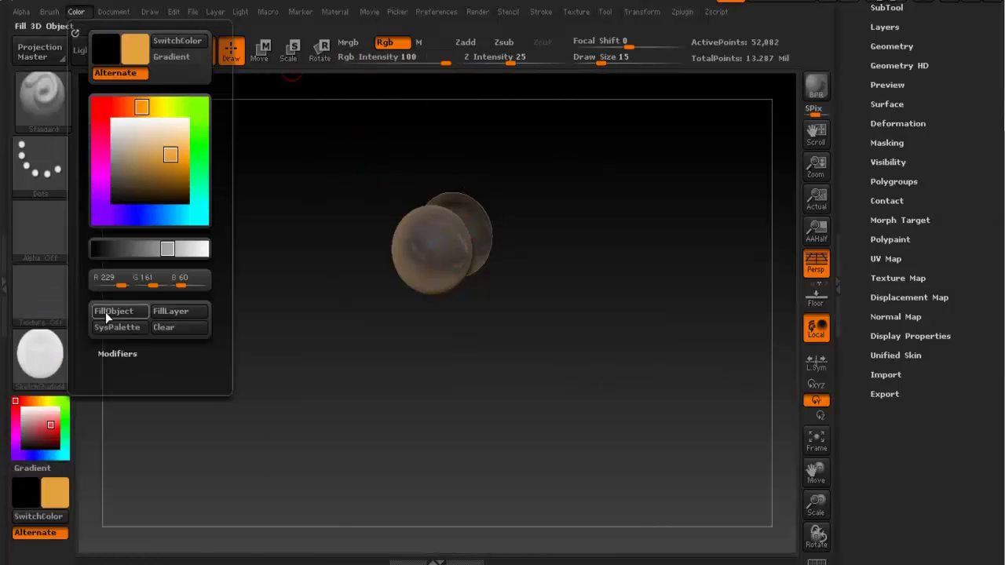
pyautogui.click(109, 302)
# Unhide the rest of the head around the eyes and return to the highest subdivision level
pyautogui.hotkey('ctrl', 'shift')
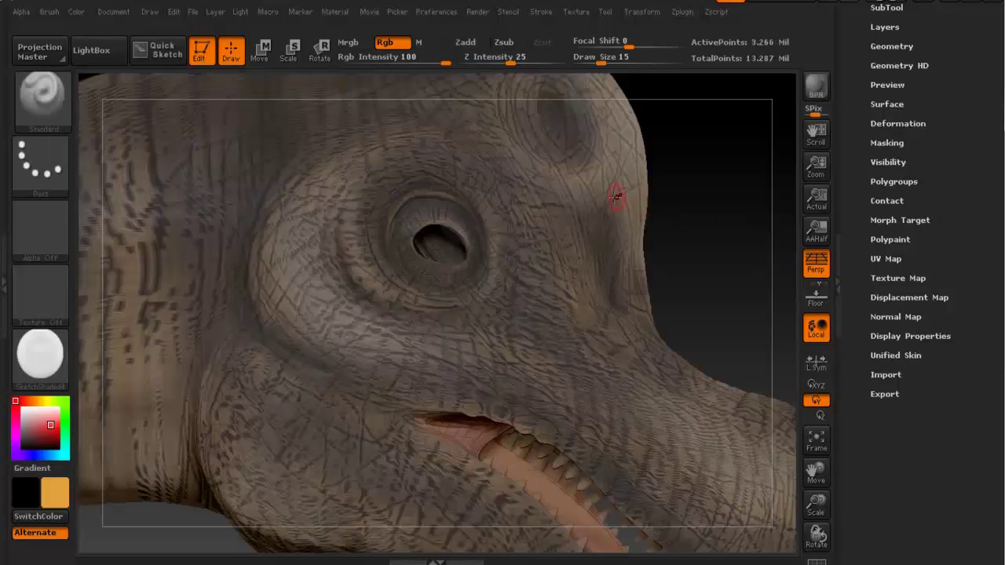
pyautogui.keyDown('ctrl'); pyautogui.keyDown('shift'); pyautogui.click(666, 200); pyautogui.keyUp('shift'); pyautogui.keyUp('ctrl')
pyautogui.keyDown('ctrl'); pyautogui.keyDown('shift'); pyautogui.click(666, 219); pyautogui.keyUp('shift'); pyautogui.keyUp('ctrl')
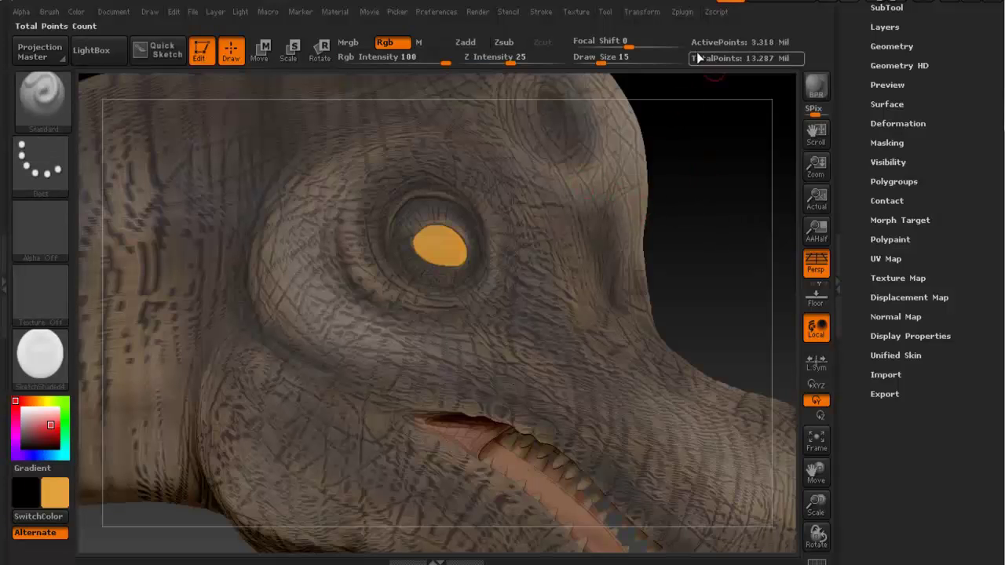
pyautogui.hotkey('ctrl', 'd')
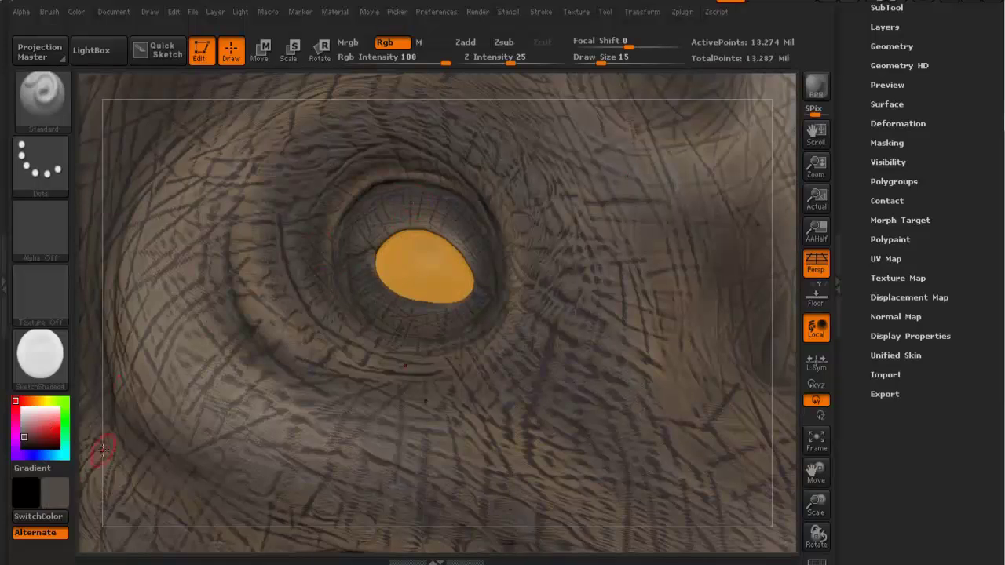
# Choose black and paint a round pupil at the centre of the yellow-orange eyeball at Rgb intensity 100
pyautogui.moveTo(51, 425)
pyautogui.mouseDown()
pyautogui.moveTo(47, 505)
pyautogui.moveTo(54, 498)
pyautogui.mouseUp()
pyautogui.moveTo(54, 498); pyautogui.dragTo(54, 498)
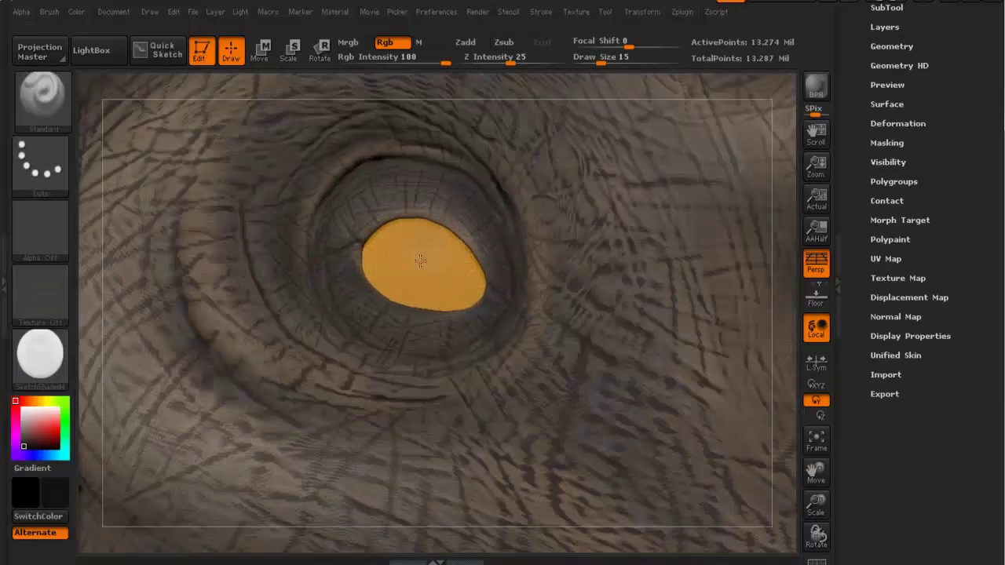
pyautogui.moveTo(420, 270); pyautogui.dragTo(422, 253)
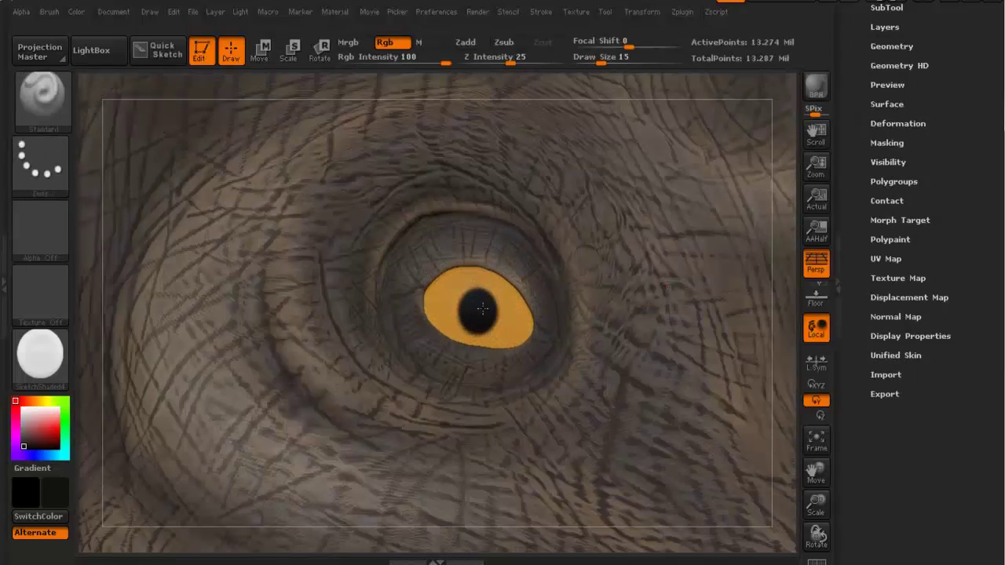
# Sample a dark grey-brown from the skin and fill the masked body with it at Rgb intensity 85
pyautogui.moveTo(418, 61); pyautogui.dragTo(363, 62)
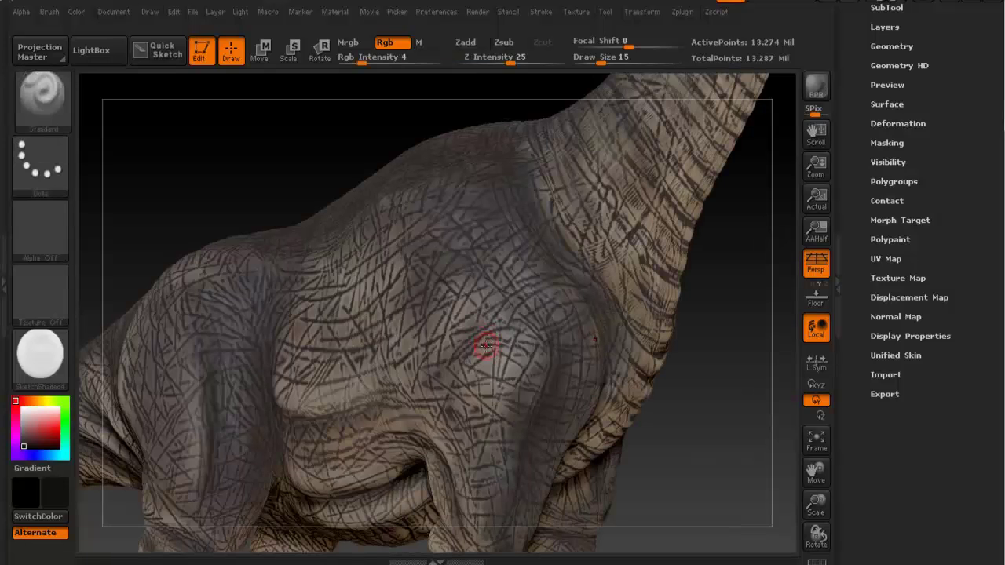
pyautogui.press('c')
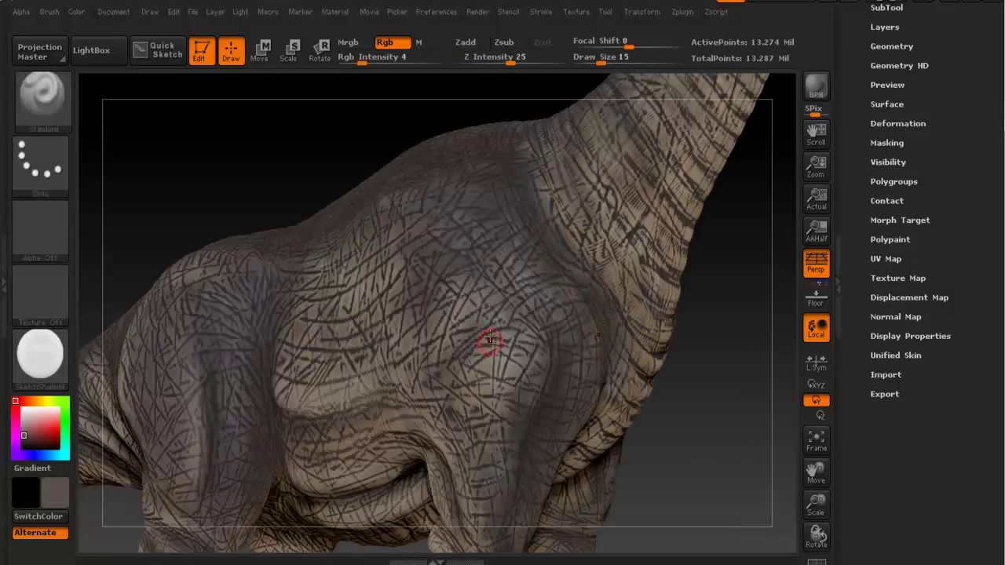
pyautogui.press('c')
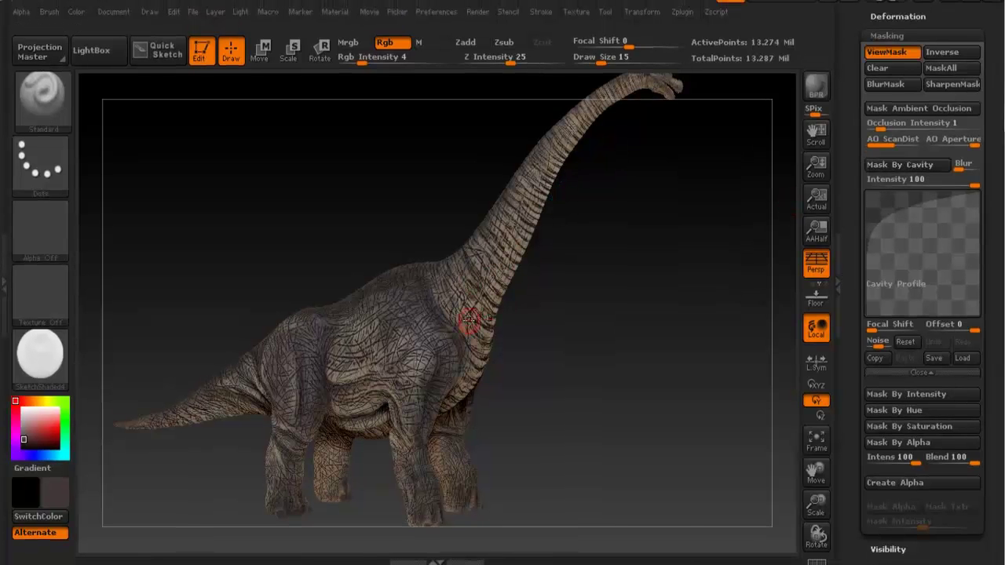
pyautogui.hotkey('ctrl', 'h')
pyautogui.moveTo(361, 62); pyautogui.dragTo(435, 64)
pyautogui.click(76, 12)
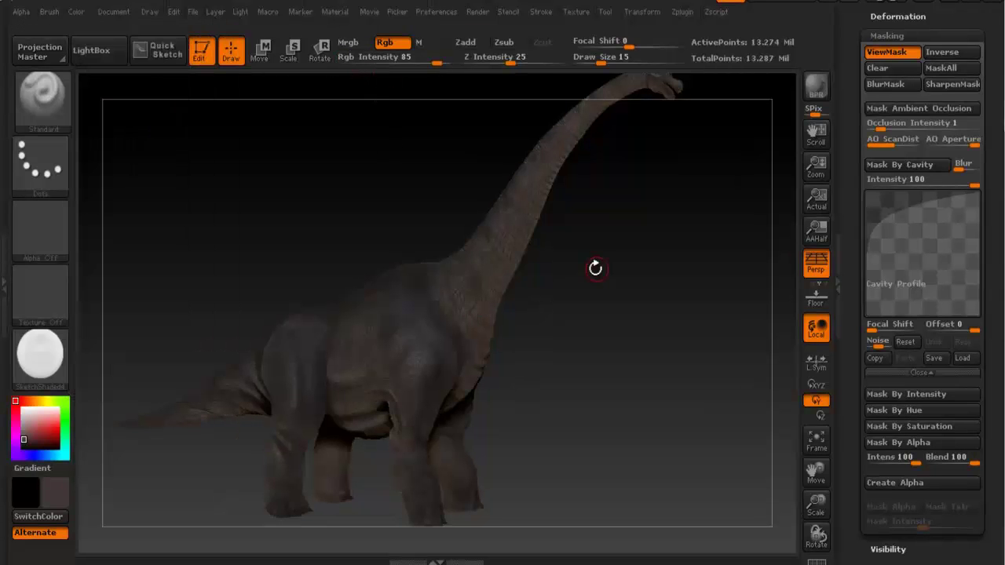
# Examine the painted head, neck and whole body from several angles
pyautogui.moveTo(549, 225); pyautogui.dragTo(501, 302)
pyautogui.keyDown('ctrl'); pyautogui.moveTo(574, 183); pyautogui.dragTo(574, 235, button='right'); pyautogui.keyUp('ctrl')
pyautogui.moveTo(584, 249); pyautogui.dragTo(578, 246)
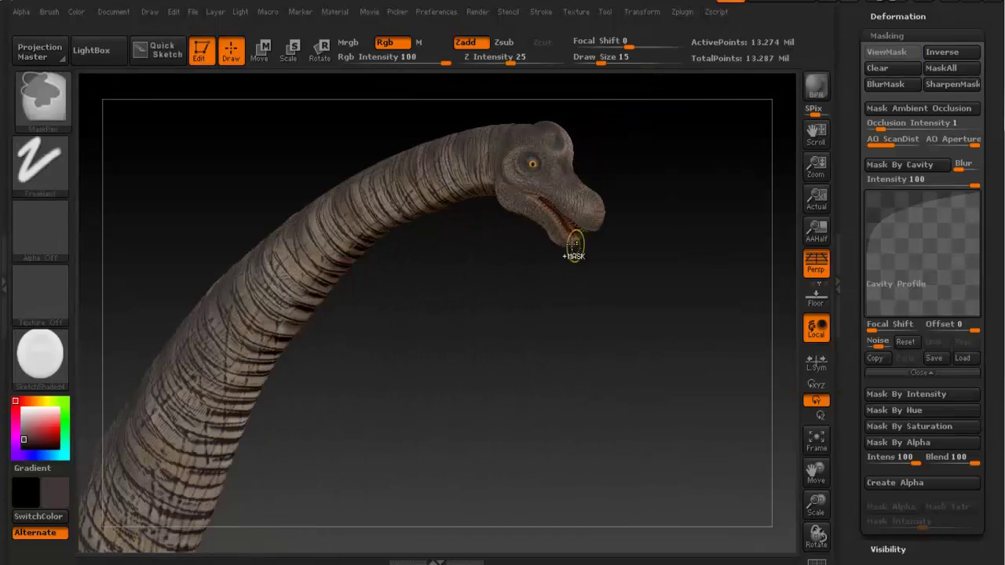
pyautogui.keyDown('ctrl'); pyautogui.moveTo(578, 247); pyautogui.dragTo(576, 189, button='right'); pyautogui.keyUp('ctrl')
pyautogui.keyDown('alt'); pyautogui.moveTo(377, 359); pyautogui.dragTo(461, 270, button='right'); pyautogui.keyUp('alt')
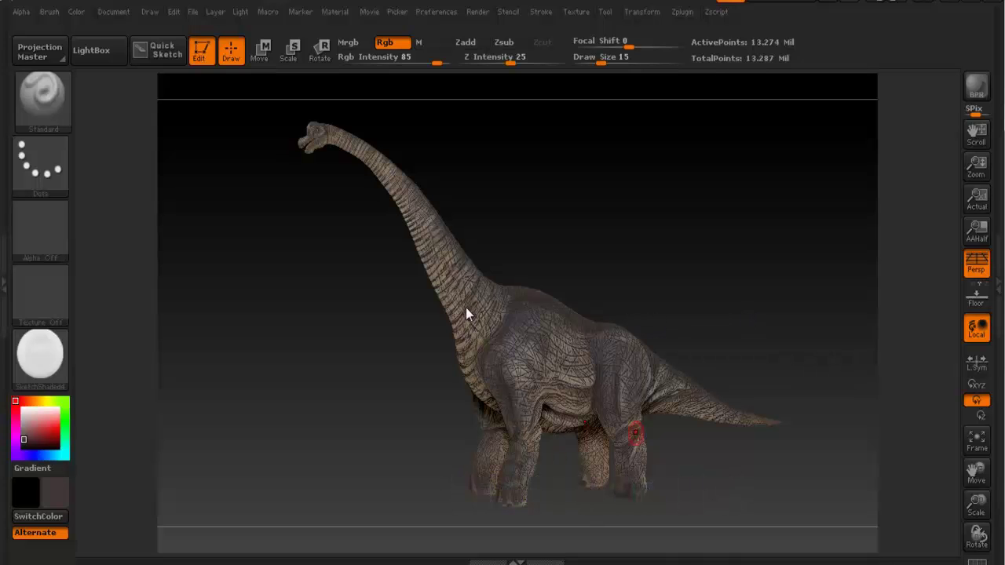
pyautogui.moveTo(581, 259); pyautogui.dragTo(591, 285)
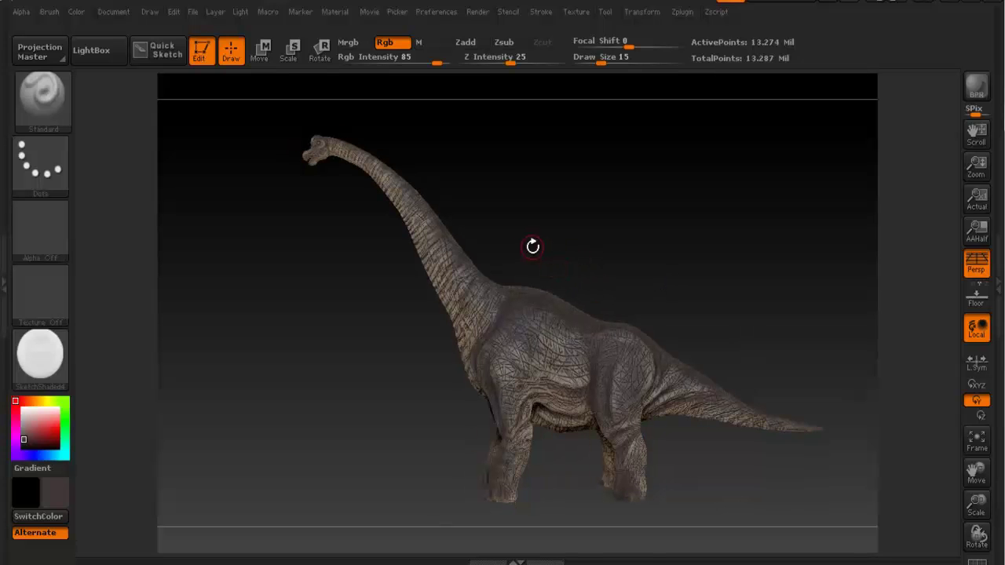
pyautogui.moveTo(482, 239); pyautogui.dragTo(498, 254)
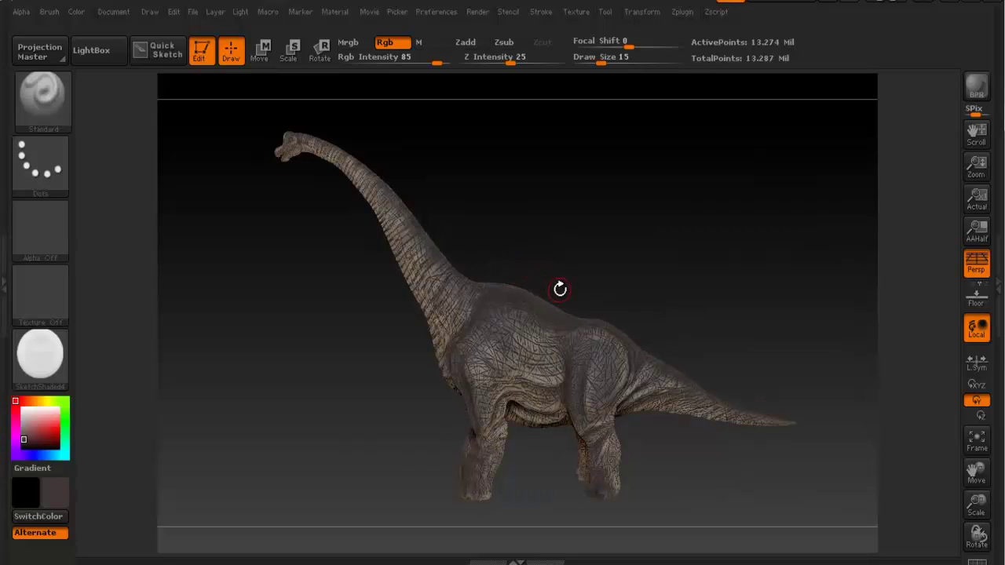
pyautogui.moveTo(547, 254); pyautogui.dragTo(566, 269)
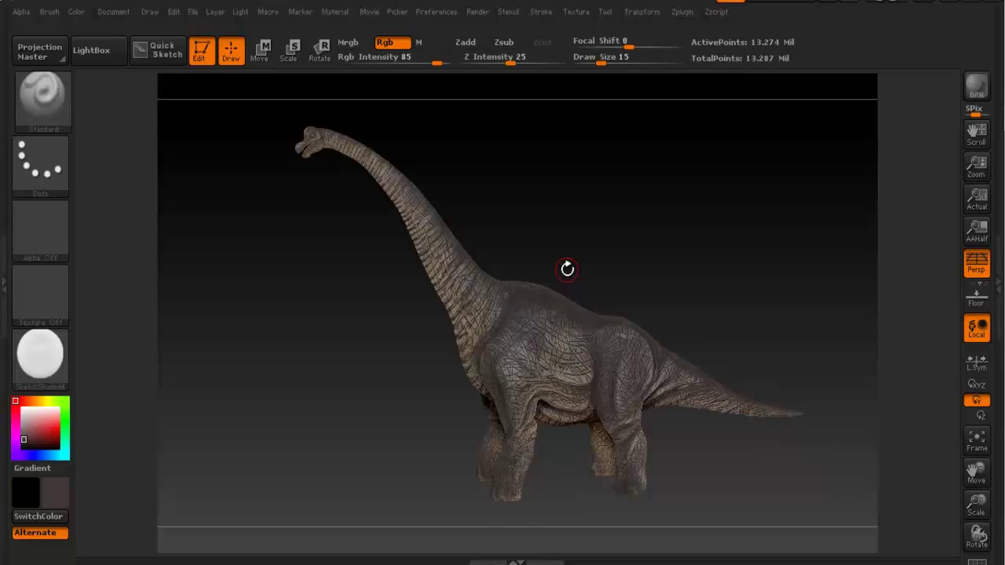
pyautogui.moveTo(566, 270)
pyautogui.mouseDown()
pyautogui.moveTo(541, 265)
pyautogui.moveTo(578, 240)
pyautogui.moveTo(519, 255)
pyautogui.moveTo(563, 285)
pyautogui.moveTo(556, 273)
pyautogui.mouseUp()
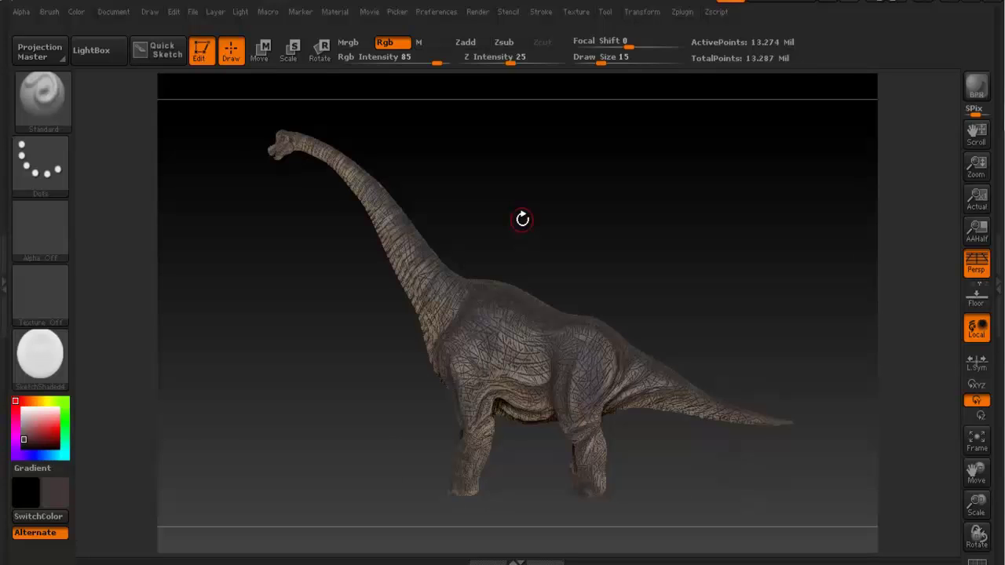
# Lower the dinosaur by four subdivision levels and frame the whole body from the side
pyautogui.hotkey('shift', 'd')
pyautogui.hotkey('shift', 'd')
pyautogui.hotkey('shift', 'd')
pyautogui.hotkey('shift', 'd')
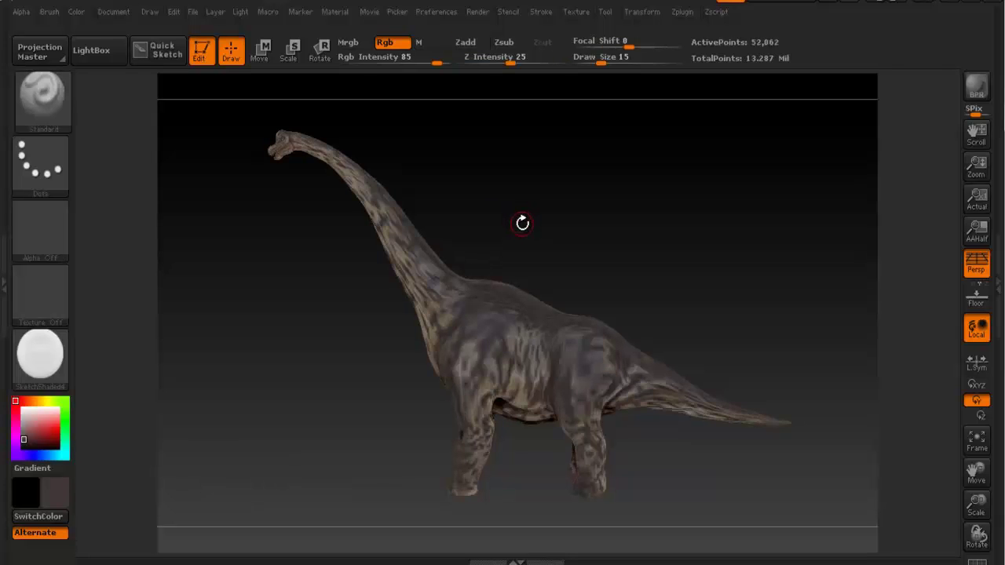
pyautogui.moveTo(529, 256)
pyautogui.mouseDown(button='right')
pyautogui.moveTo(644, 265)
pyautogui.moveTo(587, 238)
pyautogui.moveTo(654, 272)
pyautogui.mouseUp(button='right')
pyautogui.press('f')
pyautogui.moveTo(689, 238)
pyautogui.mouseDown(button='right')
pyautogui.moveTo(577, 228)
pyautogui.moveTo(610, 230)
pyautogui.moveTo(489, 197)
pyautogui.moveTo(562, 220)
pyautogui.mouseUp(button='right')
pyautogui.moveTo(462, 316)
pyautogui.keyDown('ctrl'); pyautogui.mouseDown(button='right')
pyautogui.moveTo(497, 257)
pyautogui.moveTo(469, 280)
pyautogui.mouseUp(button='right'); pyautogui.keyUp('ctrl')
# Check the full-body brachiosaurus reference in Windows Live Photo Gallery and return to ZBrush
pyautogui.click(271, 564)
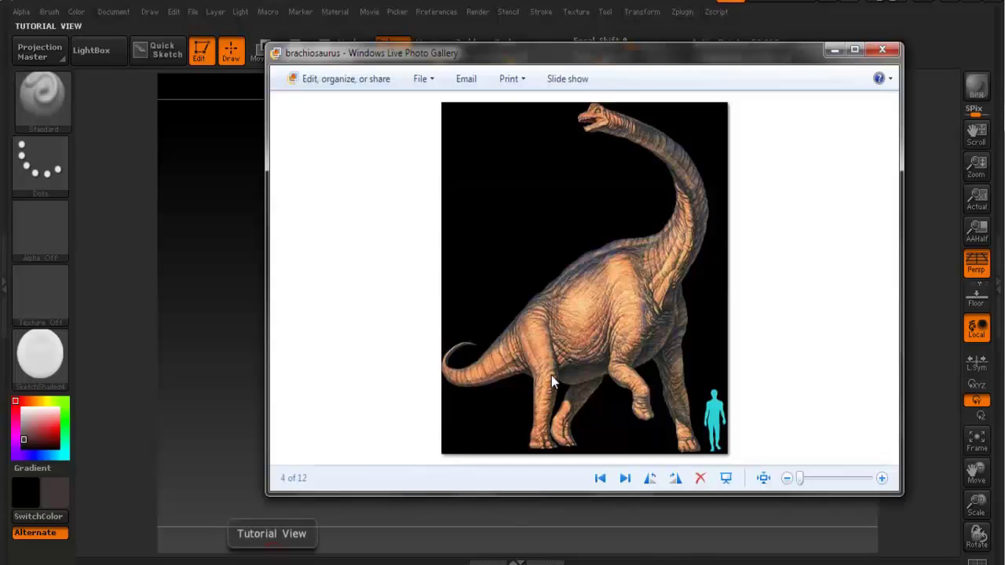
pyautogui.click(834, 51)
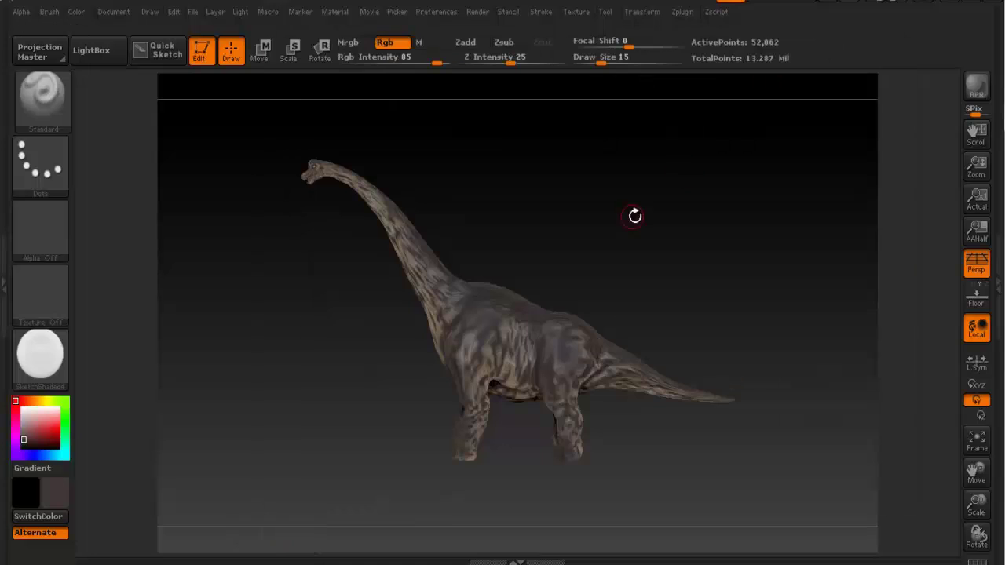
pyautogui.moveTo(496, 234)
pyautogui.mouseDown()
pyautogui.moveTo(560, 253)
pyautogui.moveTo(484, 237)
pyautogui.mouseUp()
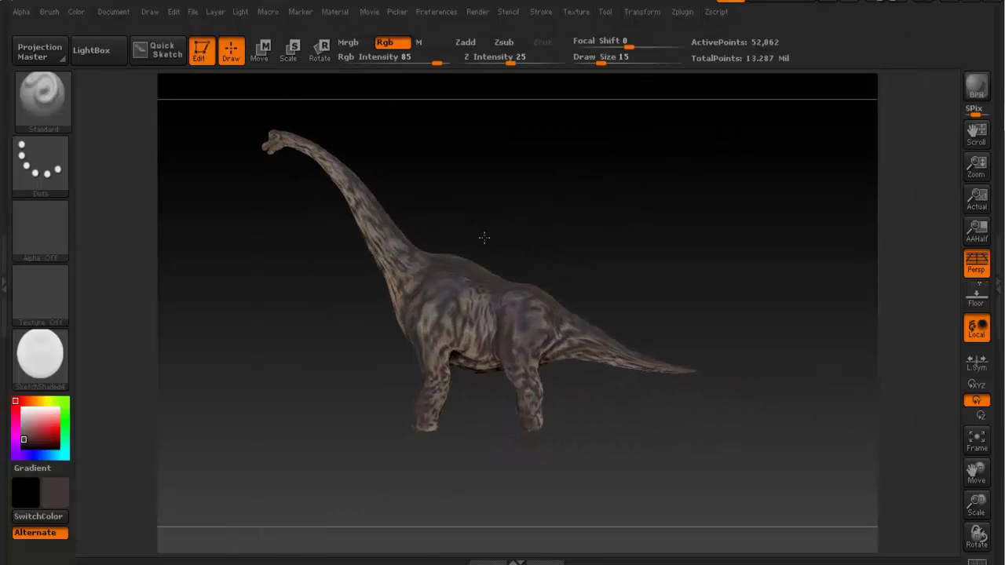
# Mask the hindquarters and tail in Transpose Rotate mode and draw an action line from the hip to the neck base
pyautogui.click(321, 60)
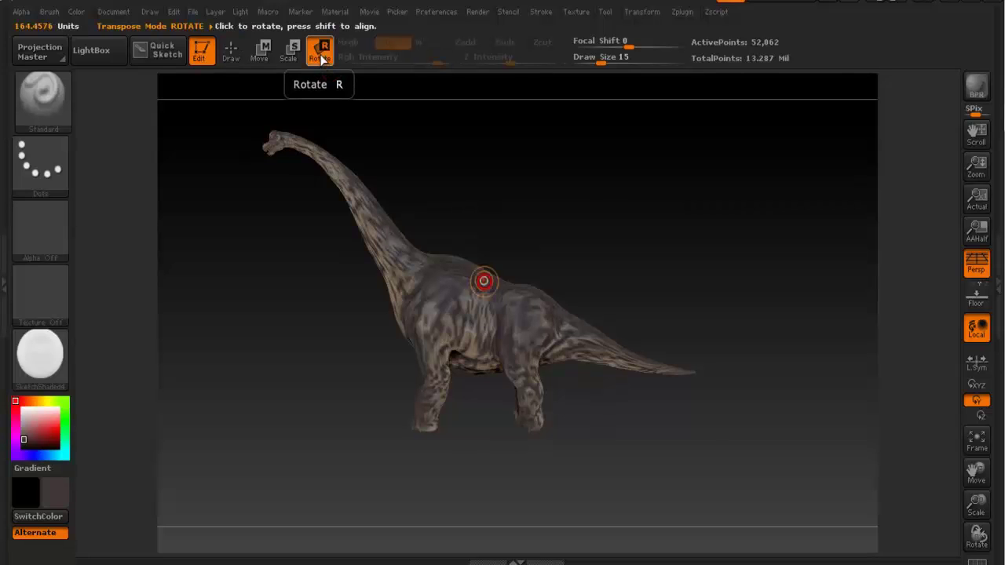
pyautogui.moveTo(558, 253); pyautogui.dragTo(595, 348)
pyautogui.keyDown('ctrl'); pyautogui.moveTo(594, 338); pyautogui.dragTo(496, 305); pyautogui.keyUp('ctrl')
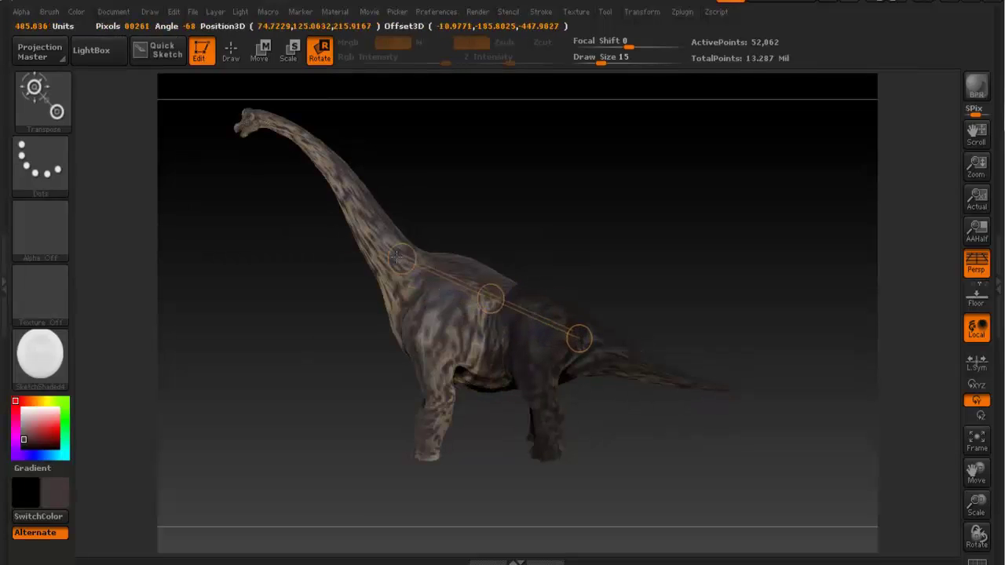
pyautogui.keyDown('ctrl'); pyautogui.moveTo(414, 306); pyautogui.dragTo(378, 261); pyautogui.keyUp('ctrl')
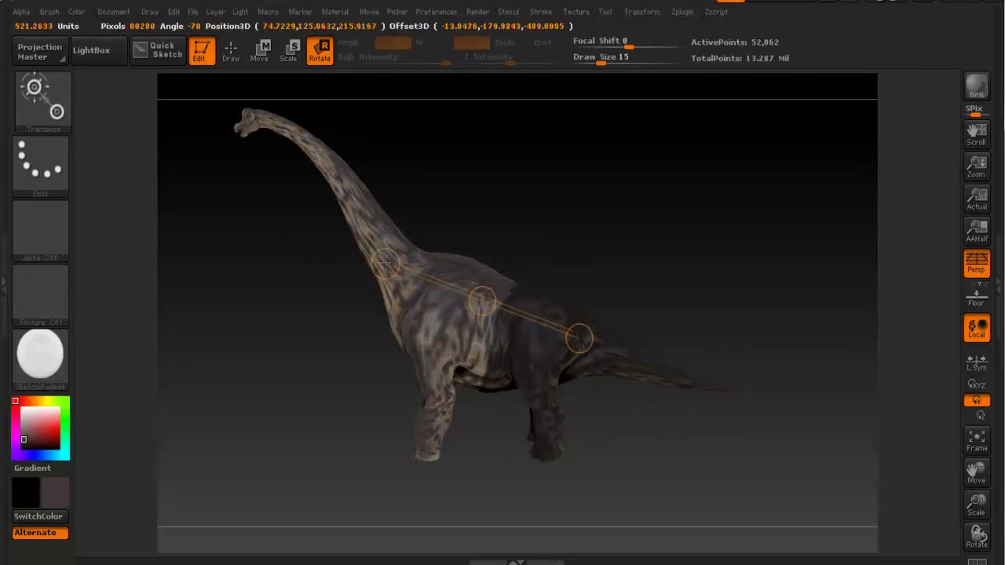
pyautogui.moveTo(695, 288); pyautogui.dragTo(668, 307)
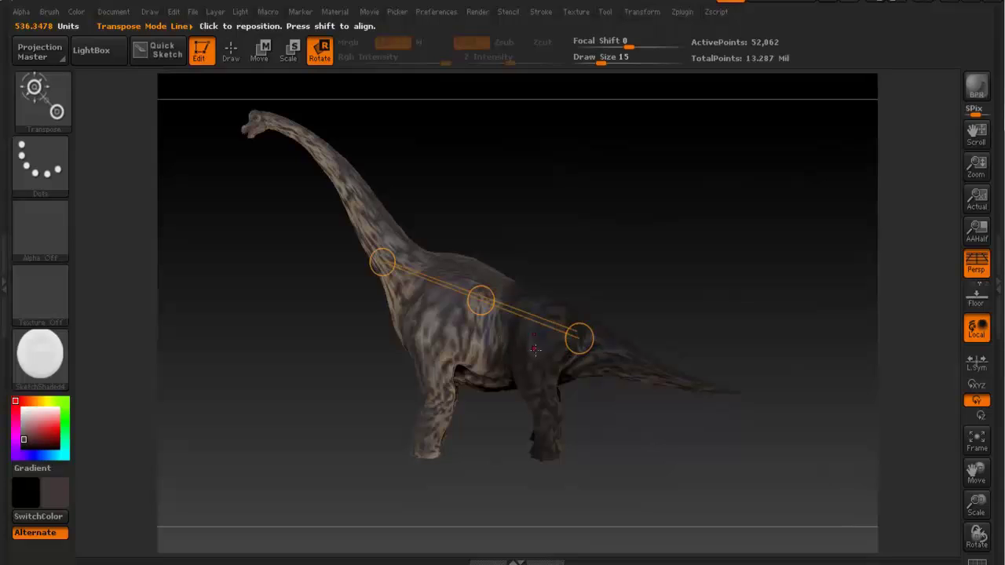
# Try rotating the unmasked front body and neck about the hip with the Transpose line, undoing each attempt
pyautogui.moveTo(563, 249)
pyautogui.mouseDown()
pyautogui.moveTo(565, 227)
pyautogui.moveTo(621, 218)
pyautogui.moveTo(590, 253)
pyautogui.moveTo(537, 253)
pyautogui.moveTo(591, 234)
pyautogui.mouseUp()
pyautogui.hotkey('ctrl', 'z')
pyautogui.moveTo(682, 241)
pyautogui.mouseDown()
pyautogui.moveTo(589, 222)
pyautogui.moveTo(599, 216)
pyautogui.mouseUp()
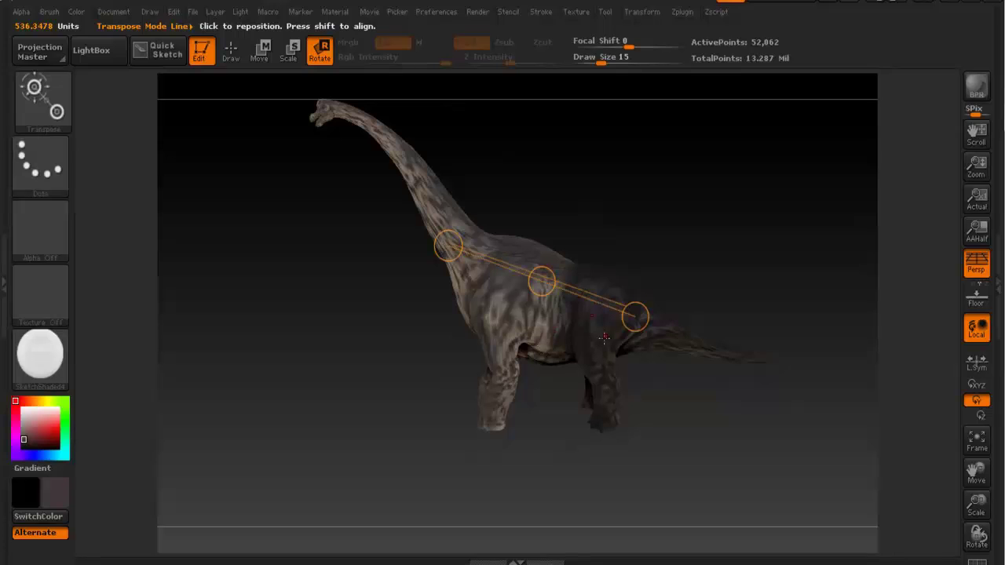
pyautogui.moveTo(615, 259); pyautogui.dragTo(420, 257)
pyautogui.keyDown('alt'); pyautogui.moveTo(565, 207); pyautogui.dragTo(586, 251); pyautogui.keyUp('alt')
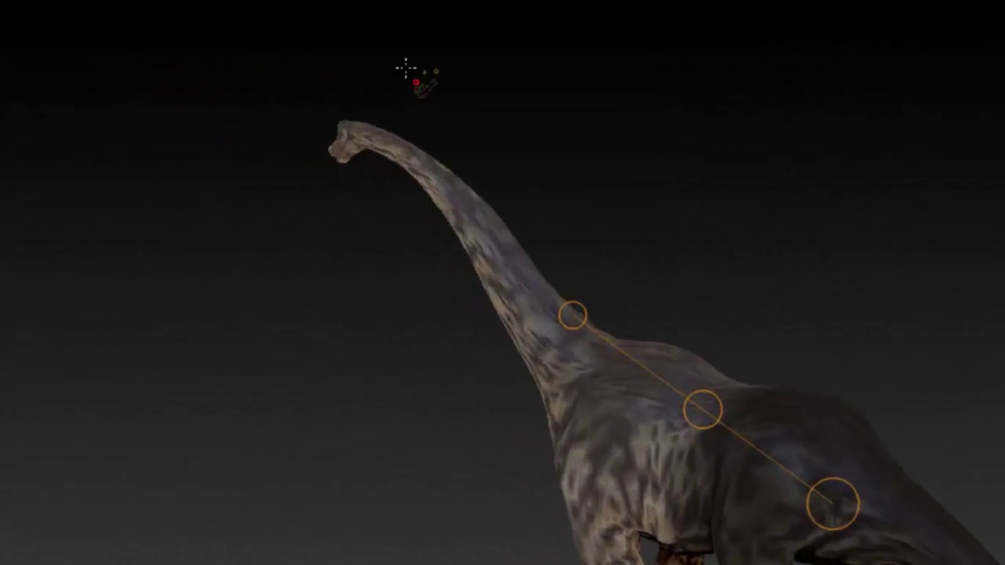
pyautogui.hotkey('ctrl', 'z')
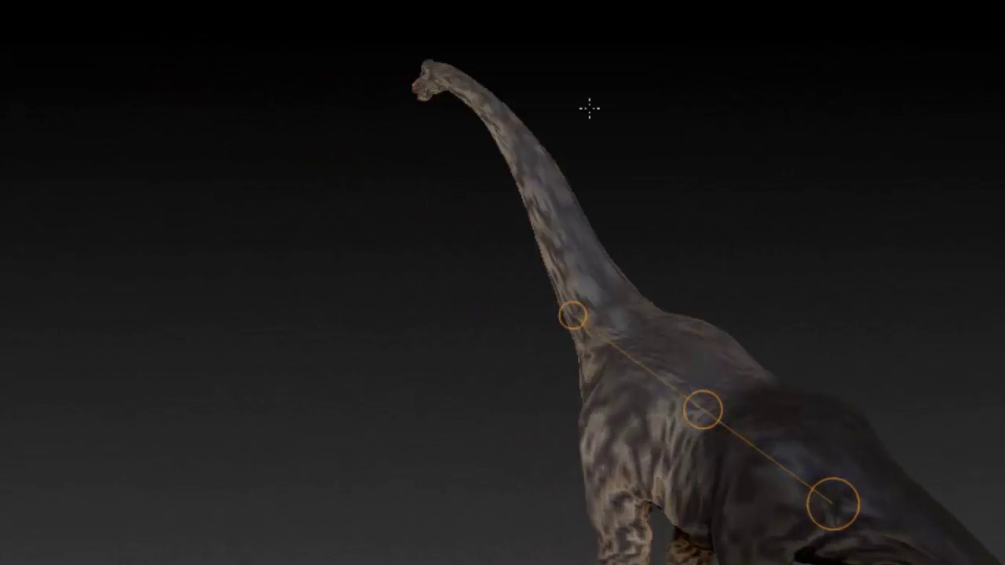
# Return to Draw mode and examine the head, neck and overall stance of the low-resolution dinosaur
pyautogui.keyDown('alt'); pyautogui.moveTo(662, 131); pyautogui.dragTo(791, 238); pyautogui.keyUp('alt')
pyautogui.moveTo(719, 192); pyautogui.dragTo(791, 186)
pyautogui.keyDown('alt'); pyautogui.moveTo(646, 173); pyautogui.dragTo(897, 177); pyautogui.keyUp('alt')
pyautogui.keyDown('alt'); pyautogui.moveTo(550, 32); pyautogui.dragTo(657, 221); pyautogui.keyUp('alt')
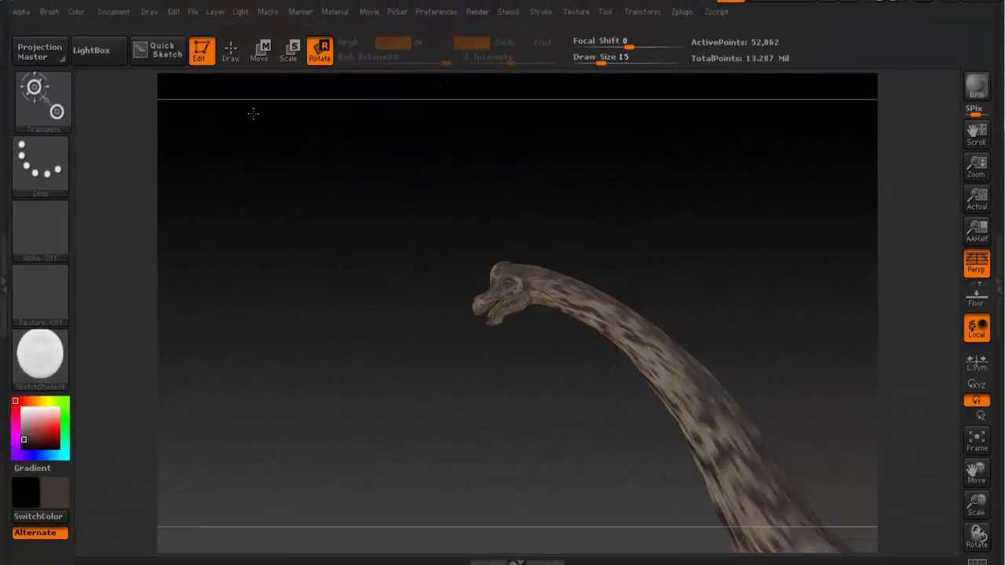
pyautogui.click(229, 58)
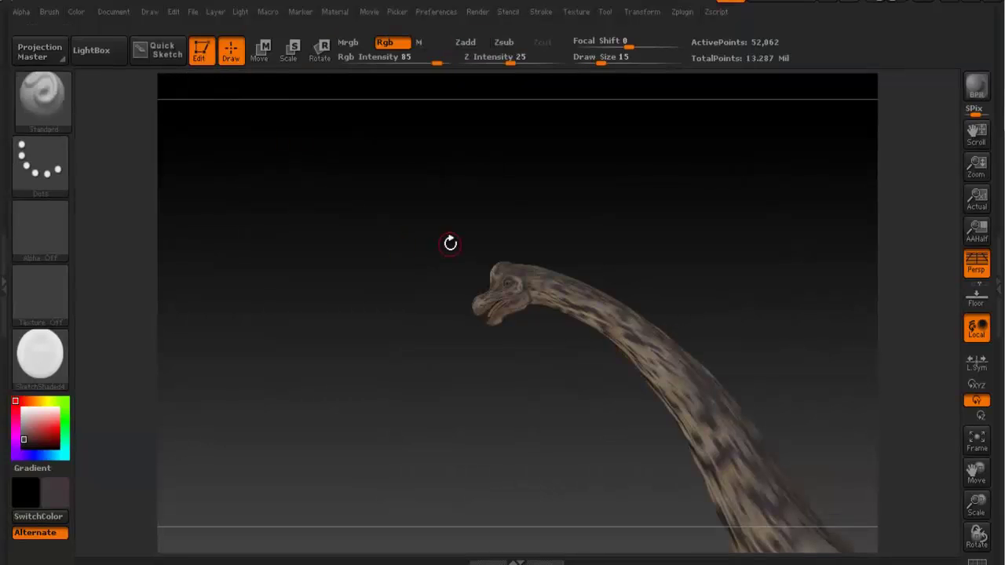
pyautogui.keyDown('ctrl'); pyautogui.keyDown('alt'); pyautogui.moveTo(404, 190); pyautogui.dragTo(580, 395); pyautogui.keyUp('alt'); pyautogui.keyUp('ctrl')
pyautogui.keyDown('ctrl'); pyautogui.moveTo(482, 280); pyautogui.dragTo(513, 259, button='right'); pyautogui.keyUp('ctrl')
pyautogui.moveTo(458, 238)
pyautogui.keyDown('alt'); pyautogui.mouseDown(button='right')
pyautogui.moveTo(554, 325)
pyautogui.moveTo(599, 336)
pyautogui.mouseUp(button='right'); pyautogui.keyUp('alt')
pyautogui.moveTo(681, 300)
pyautogui.keyDown('ctrl'); pyautogui.mouseDown(button='right')
pyautogui.moveTo(493, 252)
pyautogui.moveTo(436, 183)
pyautogui.mouseUp(button='right'); pyautogui.keyUp('ctrl')
pyautogui.keyDown('alt'); pyautogui.moveTo(719, 309); pyautogui.dragTo(503, 204, button='right'); pyautogui.keyUp('alt')
pyautogui.keyDown('ctrl'); pyautogui.moveTo(760, 352); pyautogui.dragTo(541, 256, button='right'); pyautogui.keyUp('ctrl')
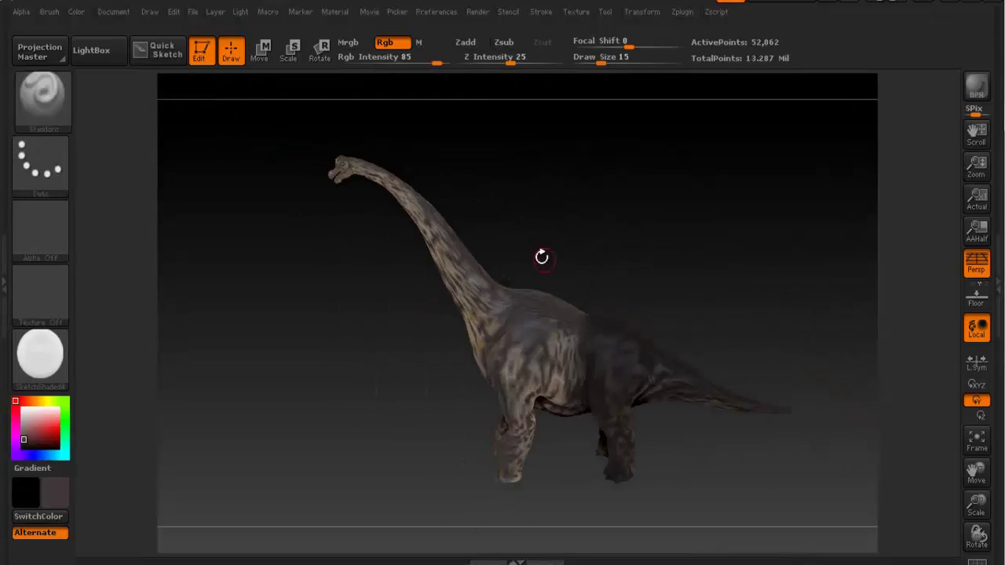
# Draw a Transpose Rotate line along the underside's centreline from the belly to the head, undoing the trial rotation
pyautogui.click(320, 63)
pyautogui.keyDown('alt'); pyautogui.moveTo(646, 258); pyautogui.dragTo(667, 256, button='right'); pyautogui.keyUp('alt')
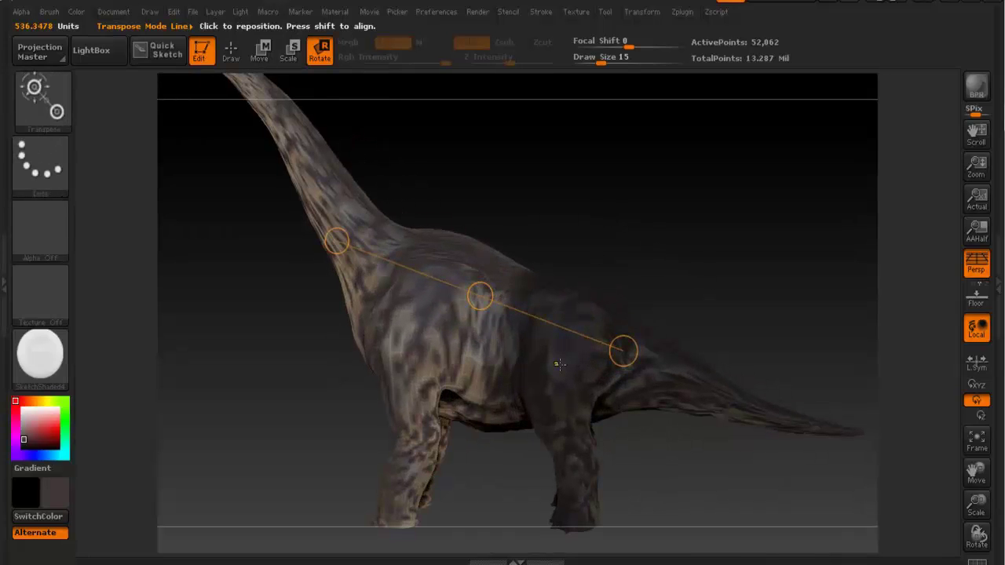
pyautogui.moveTo(559, 363); pyautogui.dragTo(637, 251, button='right')
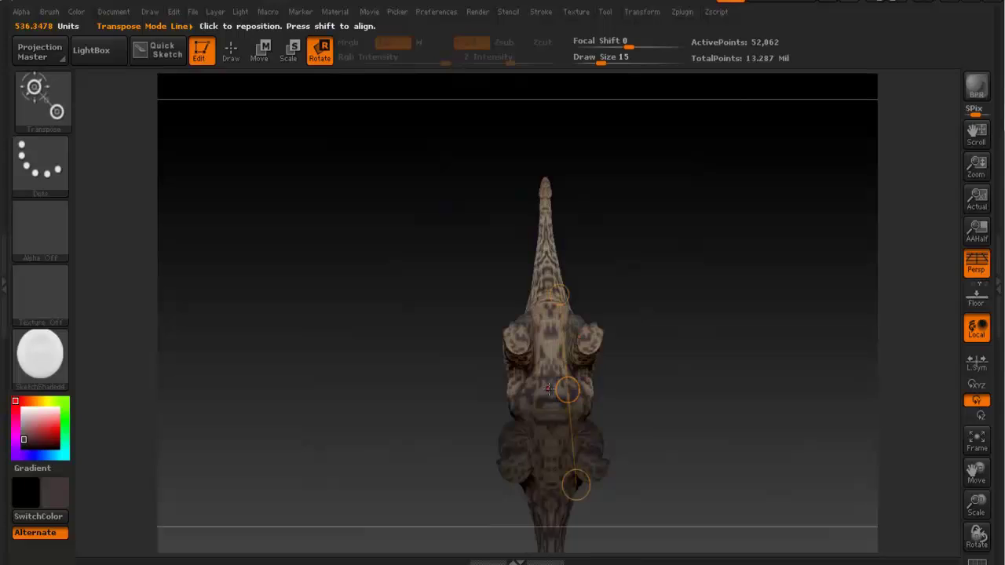
pyautogui.moveTo(552, 398); pyautogui.dragTo(550, 269)
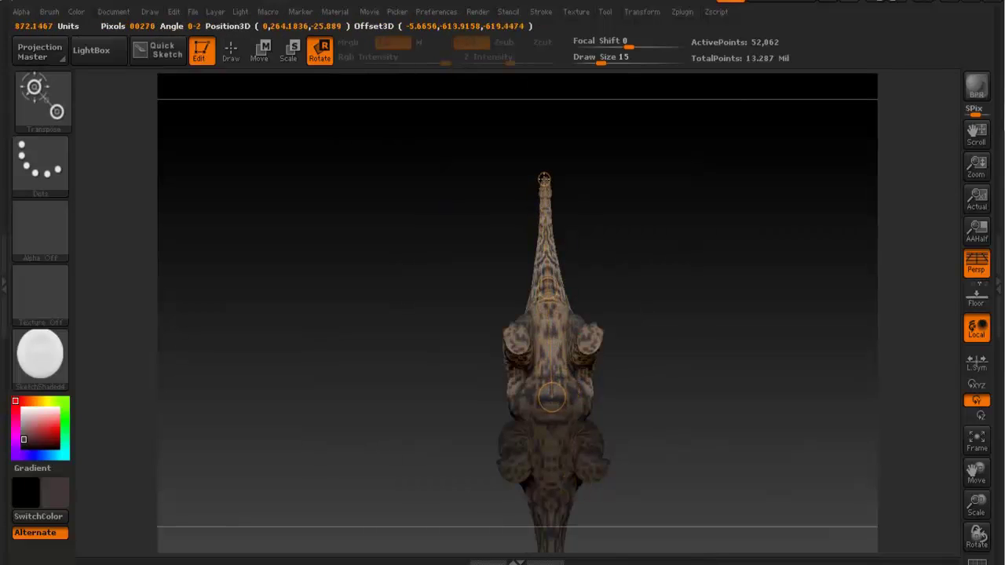
pyautogui.moveTo(544, 179)
pyautogui.mouseDown()
pyautogui.moveTo(586, 182)
pyautogui.moveTo(488, 184)
pyautogui.moveTo(582, 181)
pyautogui.moveTo(527, 182)
pyautogui.mouseUp()
pyautogui.hotkey('ctrl', 'z')
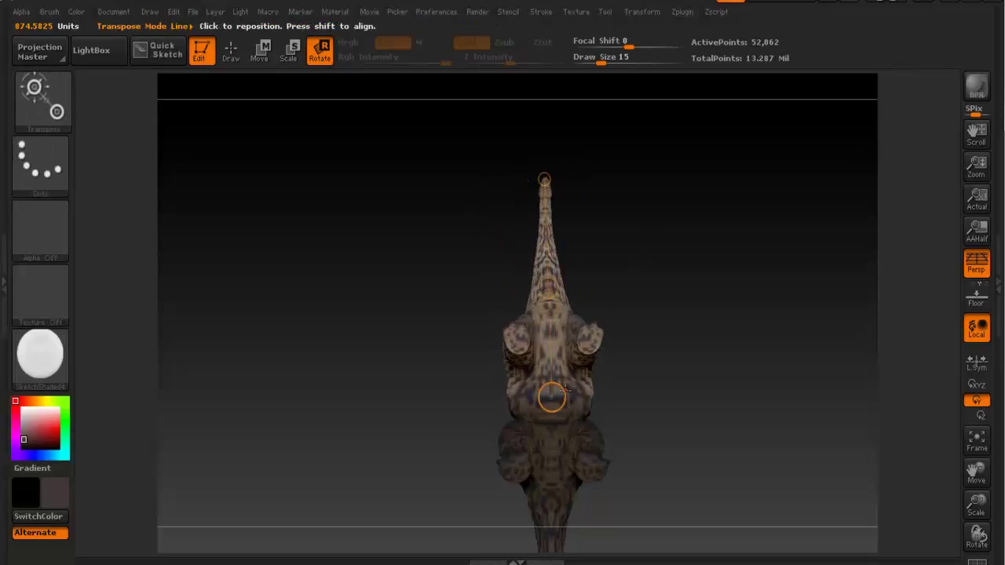
pyautogui.moveTo(558, 302); pyautogui.dragTo(557, 277)
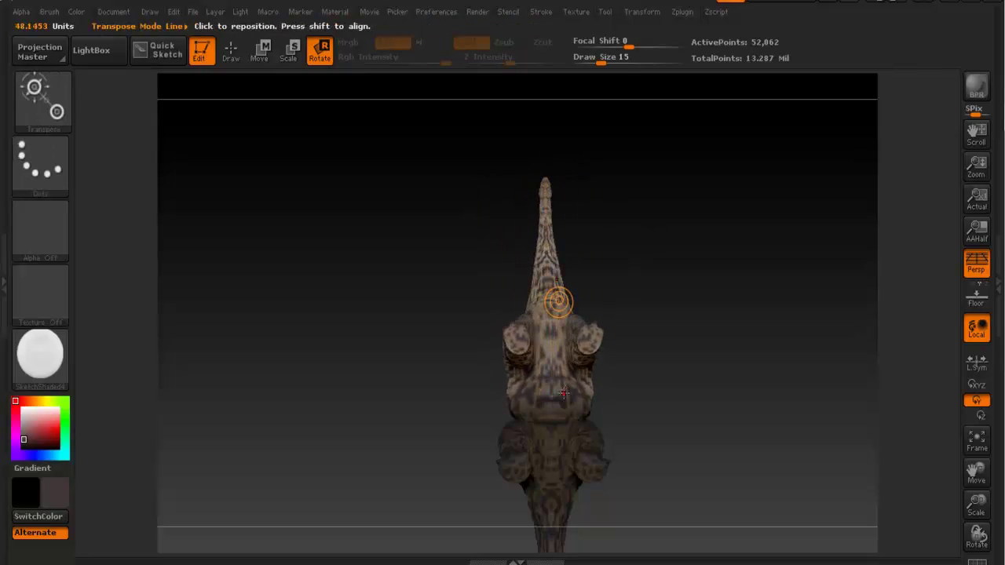
pyautogui.moveTo(548, 395); pyautogui.dragTo(570, 180)
# Extend and soften the hindquarters' mask edge across the back and both flanks behind the ribcage
pyautogui.moveTo(695, 229); pyautogui.dragTo(724, 439)
pyautogui.moveTo(718, 272); pyautogui.dragTo(644, 297)
pyautogui.moveTo(735, 296); pyautogui.dragTo(617, 227)
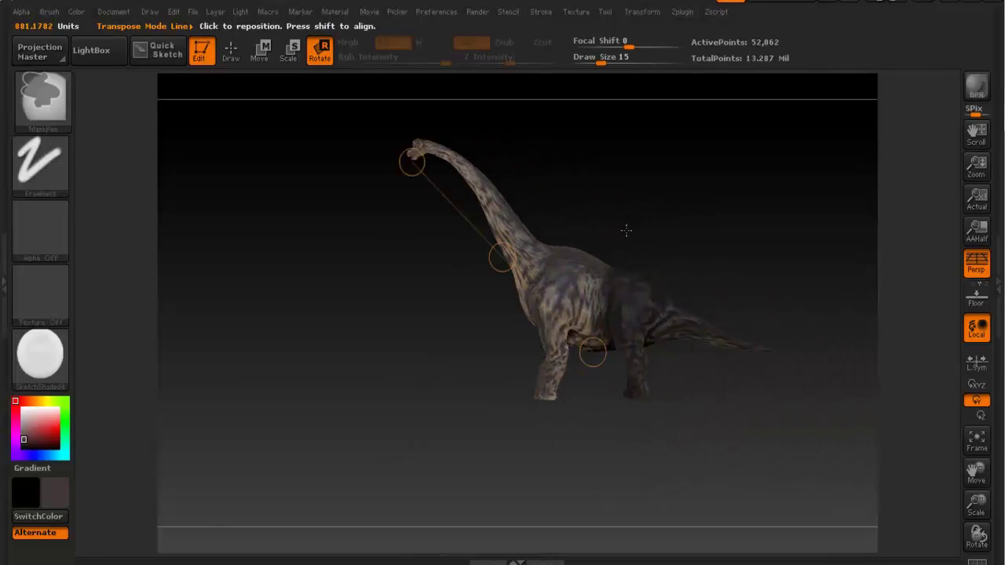
pyautogui.keyDown('ctrl'); pyautogui.moveTo(617, 226); pyautogui.dragTo(702, 256, button='right'); pyautogui.keyUp('ctrl')
pyautogui.keyDown('alt'); pyautogui.moveTo(777, 305); pyautogui.dragTo(593, 230); pyautogui.keyUp('alt')
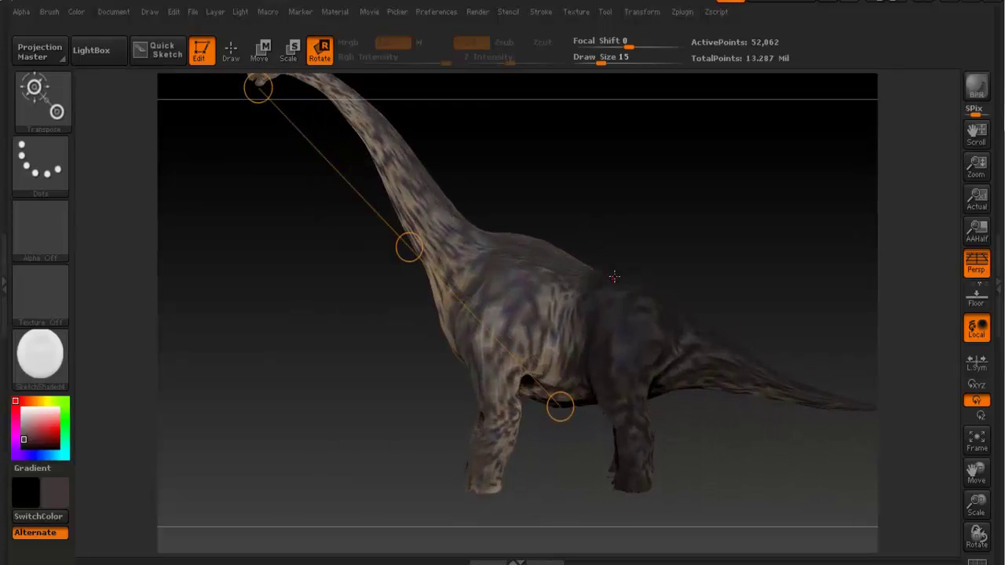
pyautogui.press('q')
pyautogui.press('ctrl')
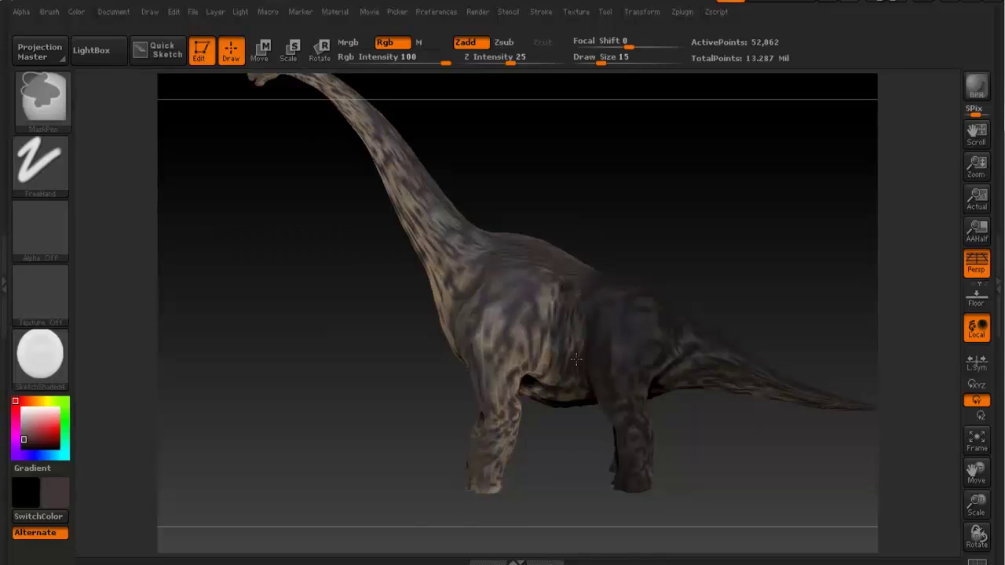
pyautogui.moveTo(676, 275)
pyautogui.mouseDown()
pyautogui.moveTo(534, 298)
pyautogui.moveTo(722, 332)
pyautogui.mouseUp()
pyautogui.press('ctrl')
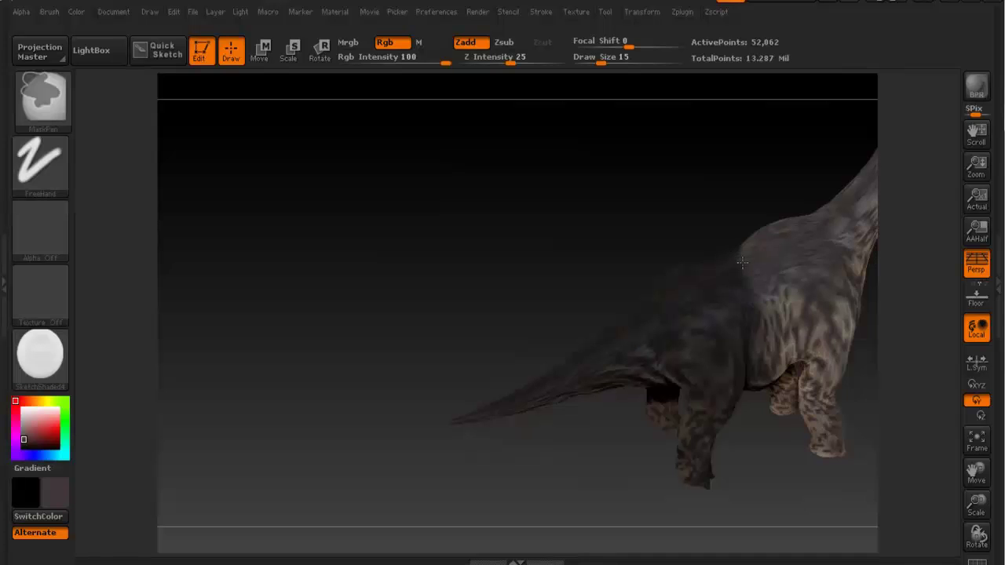
pyautogui.moveTo(734, 252); pyautogui.dragTo(619, 275)
pyautogui.press('ctrl')
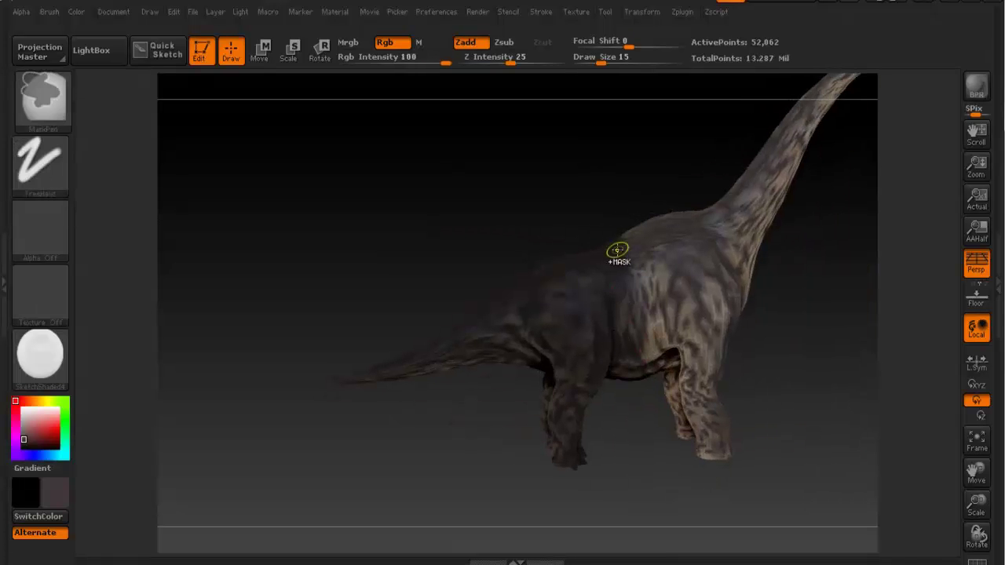
pyautogui.moveTo(643, 382); pyautogui.dragTo(607, 279)
pyautogui.press('ctrl')
pyautogui.press('ctrl')
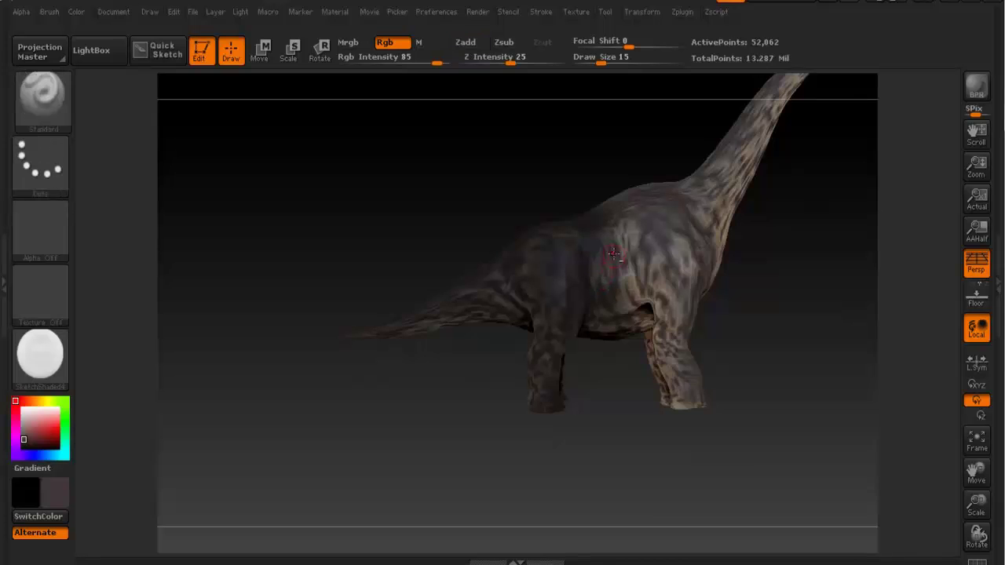
# Draw a Transpose Rotate line from the belly to the head and spin the unmasked front body slightly about it
pyautogui.moveTo(602, 277); pyautogui.dragTo(591, 295)
pyautogui.press('r')
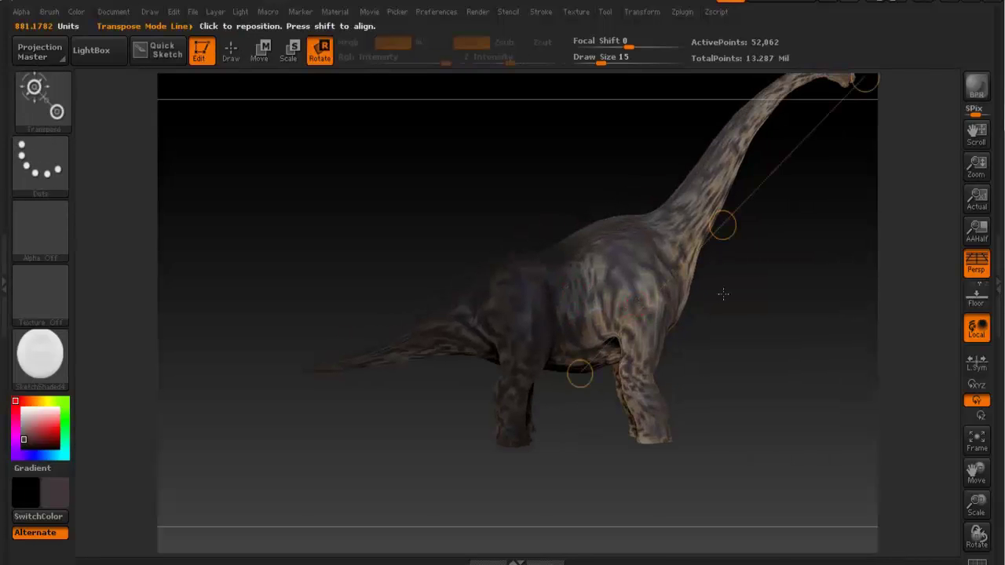
pyautogui.moveTo(719, 336)
pyautogui.mouseDown()
pyautogui.moveTo(712, 363)
pyautogui.moveTo(684, 254)
pyautogui.moveTo(659, 209)
pyautogui.moveTo(648, 325)
pyautogui.moveTo(657, 321)
pyautogui.moveTo(542, 430)
pyautogui.moveTo(553, 189)
pyautogui.moveTo(584, 199)
pyautogui.mouseUp()
pyautogui.moveTo(525, 419)
pyautogui.mouseDown()
pyautogui.moveTo(569, 195)
pyautogui.moveTo(594, 209)
pyautogui.moveTo(651, 347)
pyautogui.moveTo(656, 460)
pyautogui.mouseUp()
pyautogui.moveTo(689, 324); pyautogui.dragTo(619, 295)
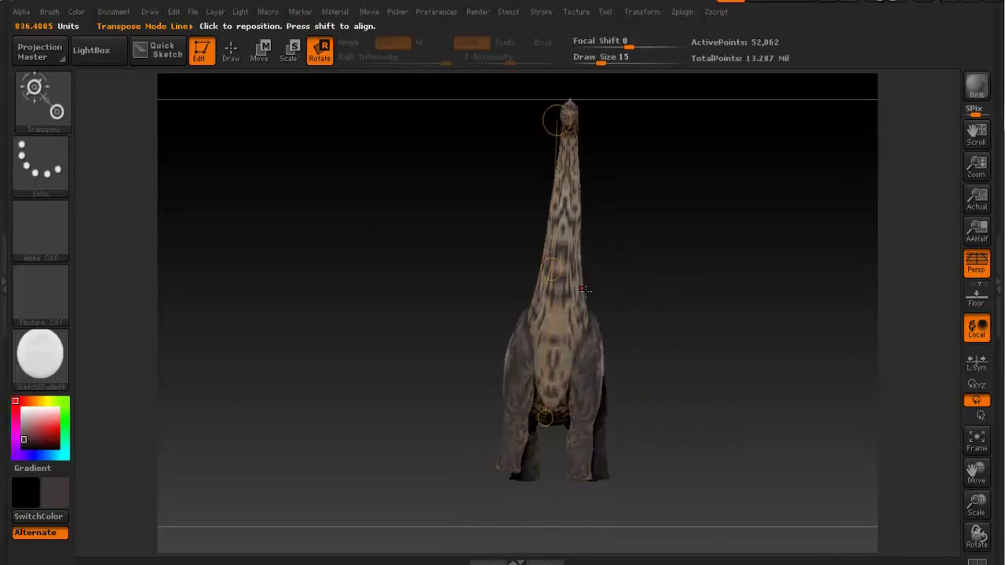
pyautogui.moveTo(551, 269); pyautogui.dragTo(548, 257)
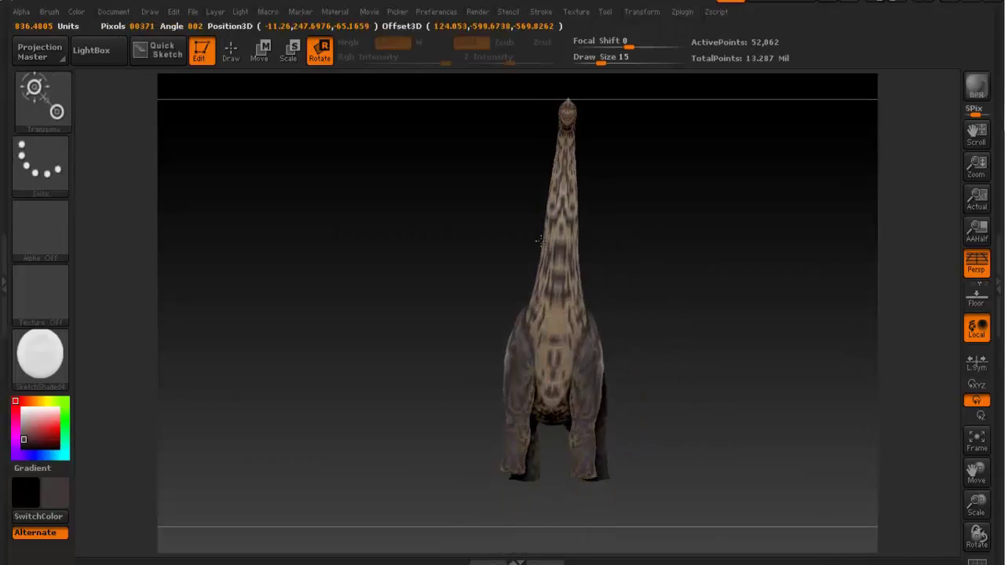
pyautogui.moveTo(526, 222); pyautogui.dragTo(534, 232)
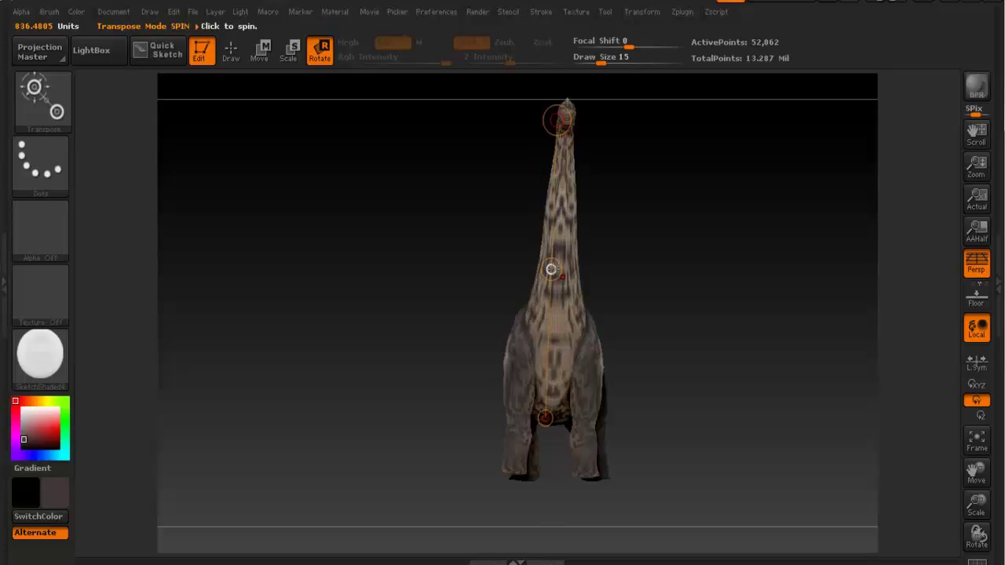
pyautogui.moveTo(551, 269)
pyautogui.mouseDown()
pyautogui.moveTo(554, 283)
pyautogui.moveTo(555, 262)
pyautogui.mouseUp()
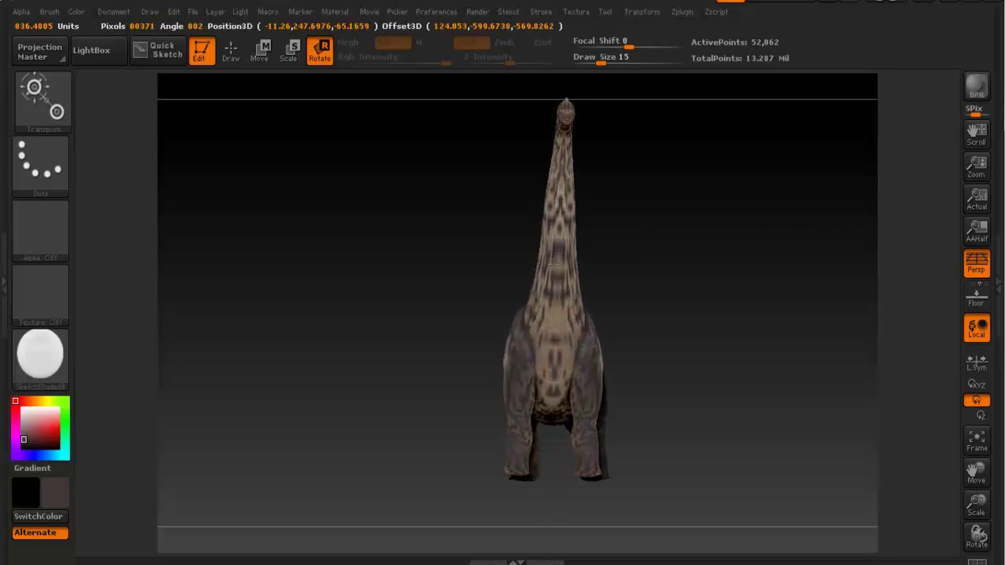
# Refine the hindquarters' mask edge over the back, flank and belly on both sides of the torso
pyautogui.moveTo(701, 256)
pyautogui.mouseDown()
pyautogui.moveTo(639, 280)
pyautogui.moveTo(624, 223)
pyautogui.moveTo(592, 217)
pyautogui.moveTo(626, 220)
pyautogui.moveTo(568, 226)
pyautogui.moveTo(596, 236)
pyautogui.moveTo(573, 251)
pyautogui.moveTo(620, 271)
pyautogui.moveTo(620, 251)
pyautogui.moveTo(639, 251)
pyautogui.moveTo(683, 178)
pyautogui.moveTo(614, 222)
pyautogui.mouseUp()
pyautogui.press('q')
pyautogui.press('ctrl')
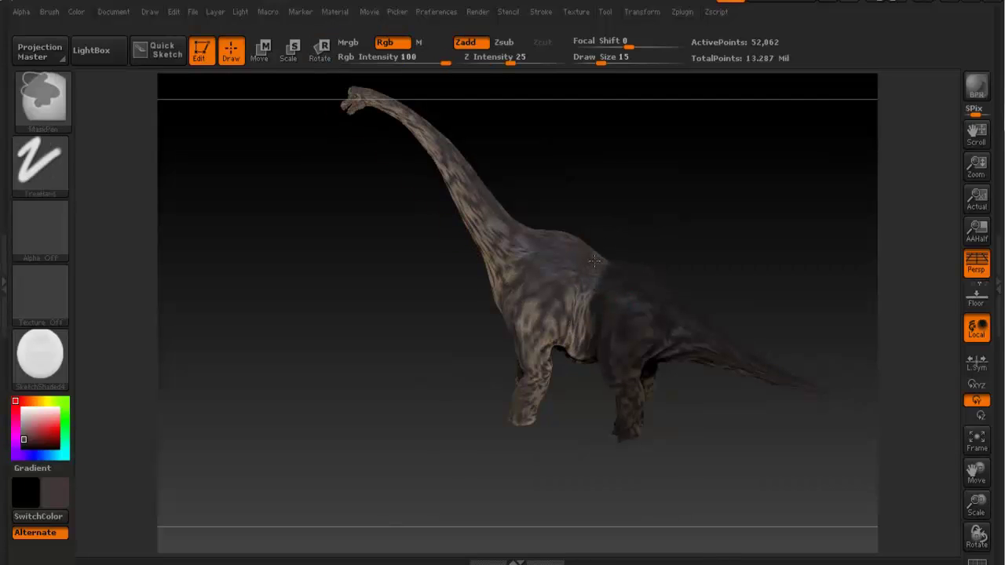
pyautogui.moveTo(628, 250); pyautogui.dragTo(494, 275)
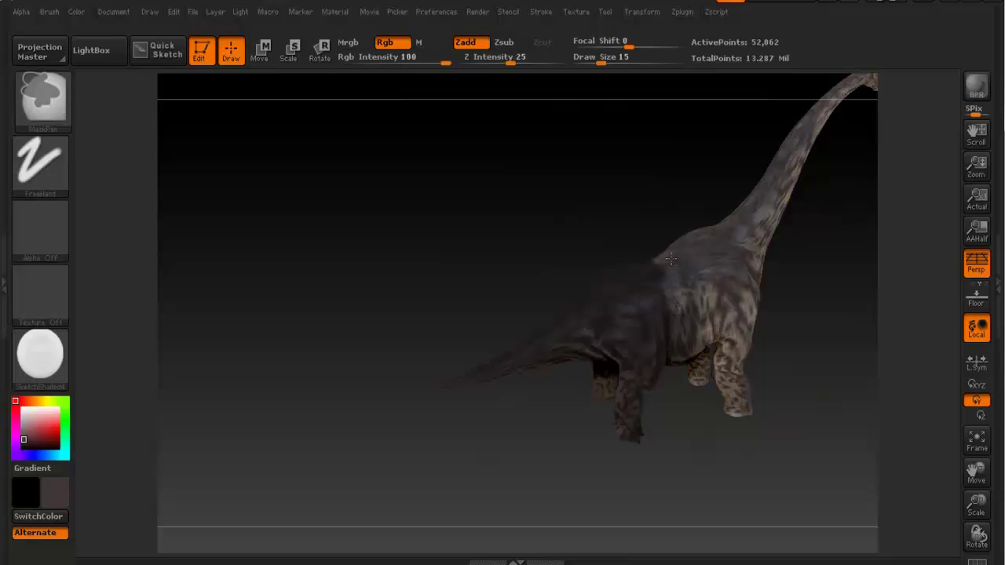
pyautogui.moveTo(687, 313)
pyautogui.mouseDown()
pyautogui.moveTo(654, 299)
pyautogui.moveTo(656, 263)
pyautogui.moveTo(699, 346)
pyautogui.moveTo(682, 369)
pyautogui.moveTo(624, 345)
pyautogui.mouseUp()
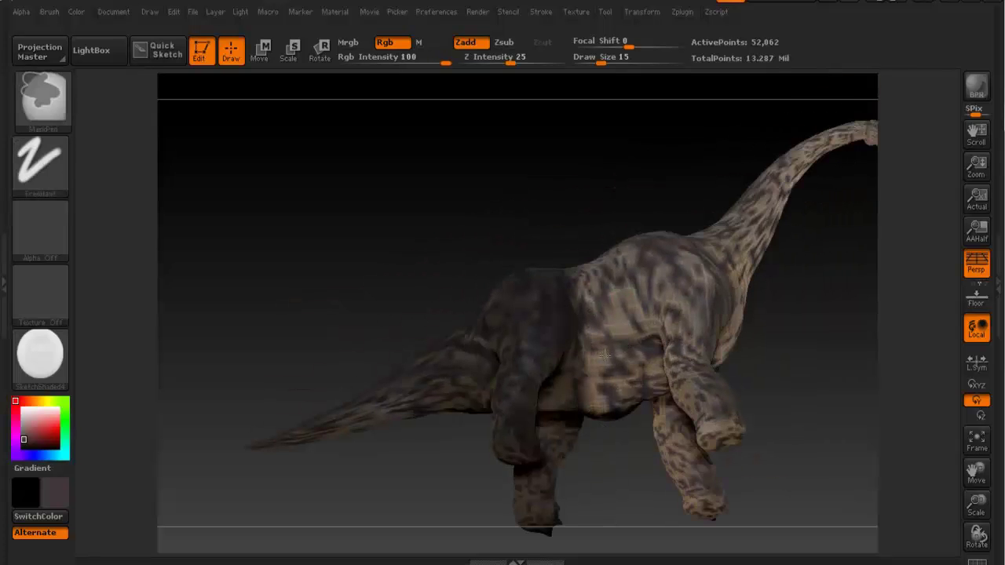
pyautogui.moveTo(618, 414); pyautogui.dragTo(577, 235)
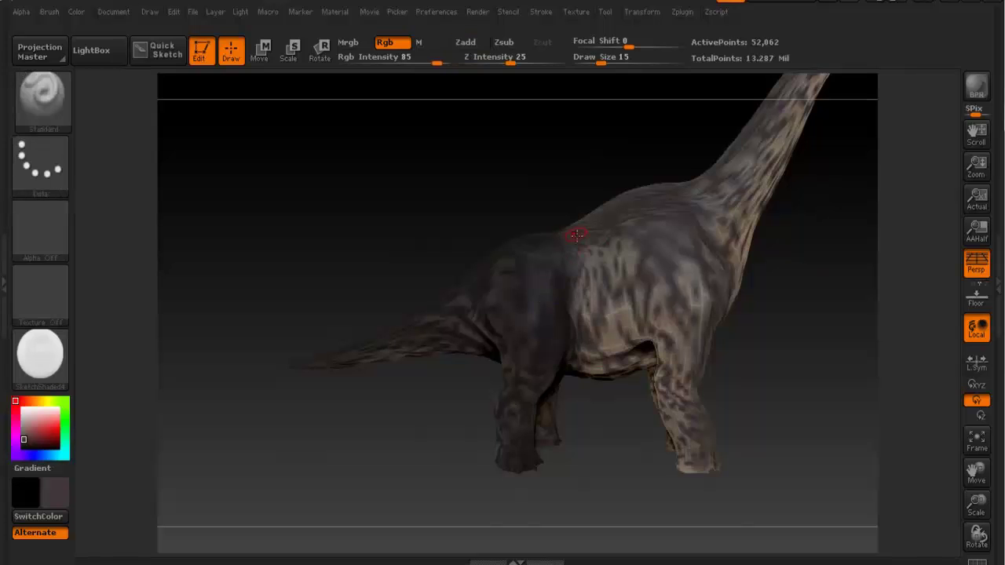
# Draw a Transpose Rotate line from the mid-back to the head and twist the front body slightly, checking the stance
pyautogui.press('r')
pyautogui.keyDown('alt'); pyautogui.moveTo(804, 296); pyautogui.dragTo(711, 346, button='right'); pyautogui.keyUp('alt')
pyautogui.keyDown('ctrl'); pyautogui.moveTo(731, 305); pyautogui.dragTo(770, 157, button='right'); pyautogui.keyUp('ctrl')
pyautogui.moveTo(591, 285); pyautogui.dragTo(610, 341)
pyautogui.moveTo(551, 440); pyautogui.dragTo(656, 103)
pyautogui.moveTo(671, 189); pyautogui.dragTo(744, 144)
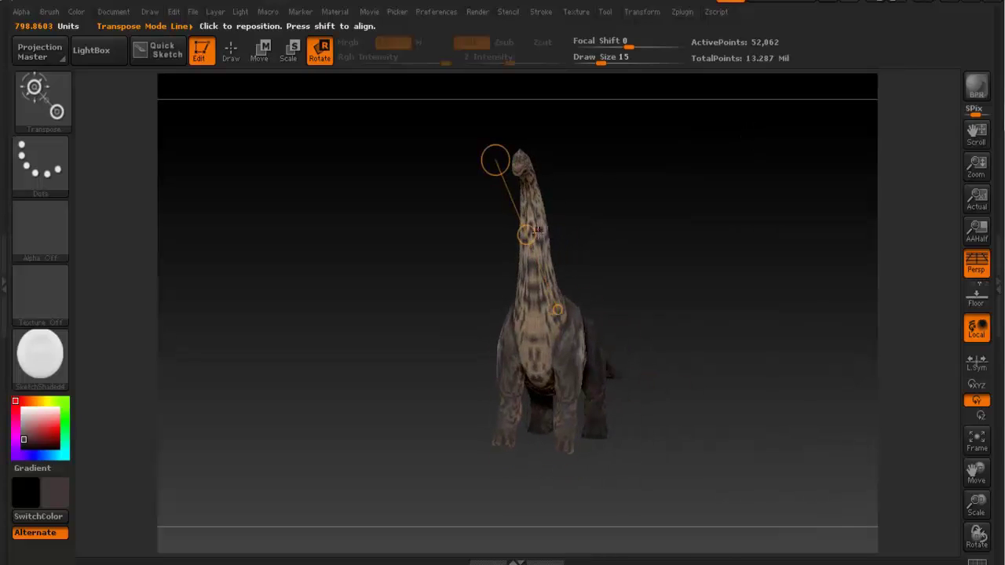
pyautogui.moveTo(526, 234); pyautogui.dragTo(519, 214)
pyautogui.moveTo(684, 245); pyautogui.dragTo(655, 247)
pyautogui.keyDown('ctrl'); pyautogui.moveTo(654, 248); pyautogui.dragTo(709, 282, button='right'); pyautogui.keyUp('ctrl')
pyautogui.keyDown('alt'); pyautogui.moveTo(709, 282); pyautogui.dragTo(695, 255); pyautogui.keyUp('alt')
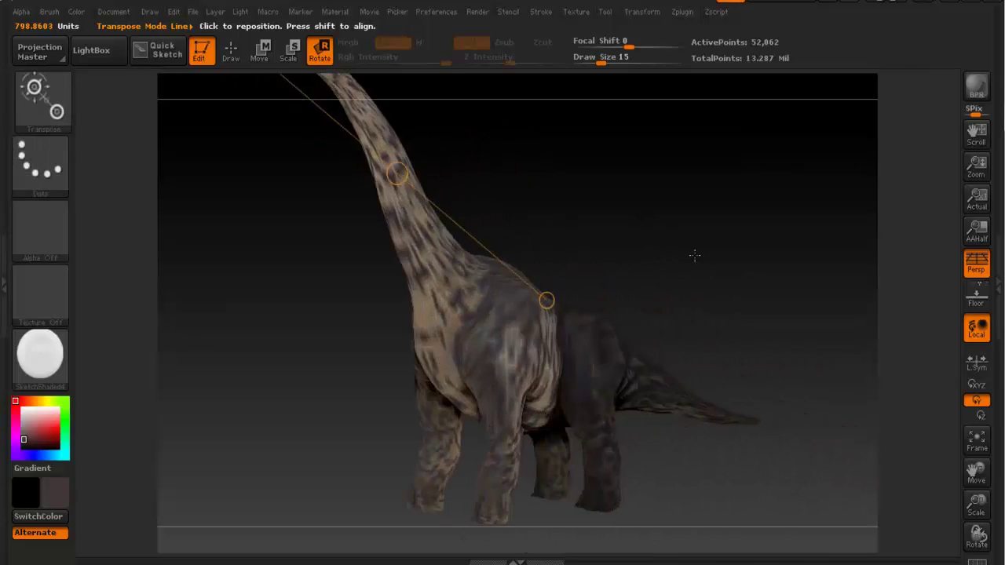
pyautogui.keyDown('ctrl'); pyautogui.moveTo(695, 255); pyautogui.dragTo(610, 231, button='right'); pyautogui.keyUp('ctrl')
pyautogui.moveTo(545, 175)
pyautogui.keyDown('alt'); pyautogui.mouseDown()
pyautogui.moveTo(595, 231)
pyautogui.moveTo(558, 234)
pyautogui.moveTo(624, 217)
pyautogui.moveTo(502, 225)
pyautogui.moveTo(552, 271)
pyautogui.mouseUp(); pyautogui.keyUp('alt')
# Replace the hindquarters' mask with one covering the whole body, legs and tail up to the base of the neck
pyautogui.press('q')
pyautogui.moveTo(722, 507)
pyautogui.keyDown('ctrl'); pyautogui.mouseDown()
pyautogui.moveTo(698, 475)
pyautogui.moveTo(718, 478)
pyautogui.mouseUp(); pyautogui.keyUp('ctrl')
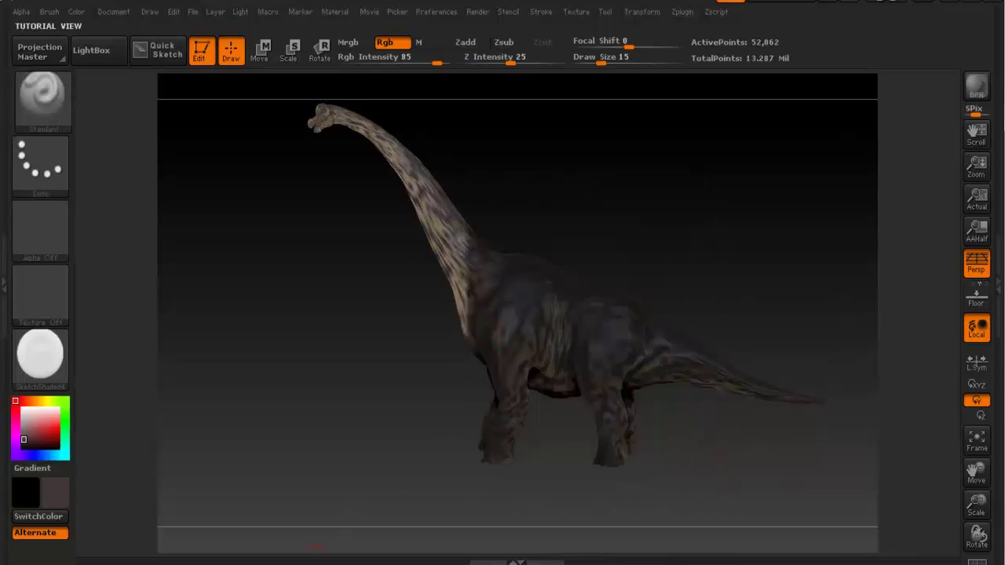
pyautogui.click(316, 562)
pyautogui.click(315, 562)
pyautogui.keyDown('ctrl'); pyautogui.moveTo(458, 437); pyautogui.dragTo(558, 292, button='right'); pyautogui.keyUp('ctrl')
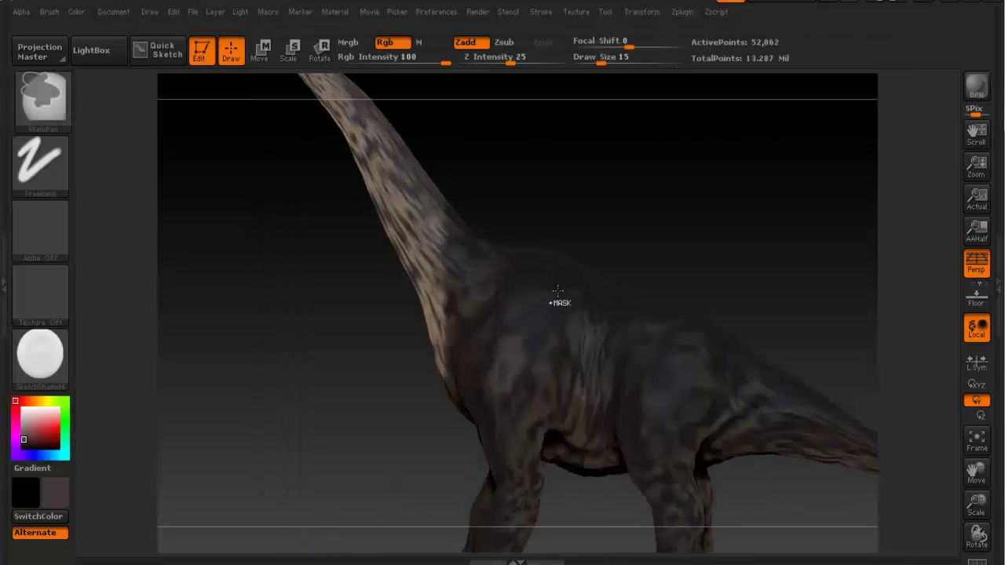
pyautogui.moveTo(507, 232); pyautogui.dragTo(447, 288, button='right')
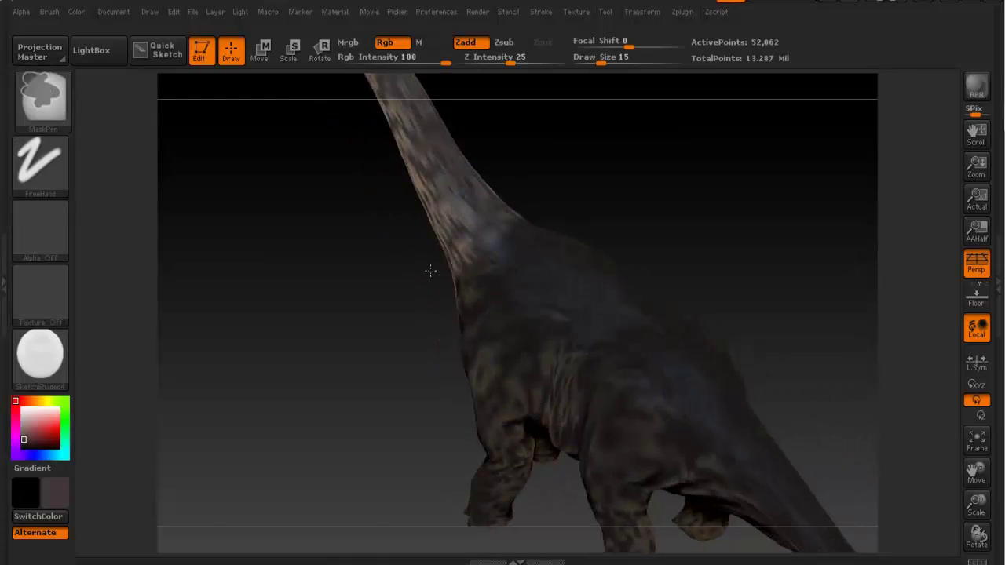
pyautogui.moveTo(445, 242); pyautogui.dragTo(498, 213, button='right')
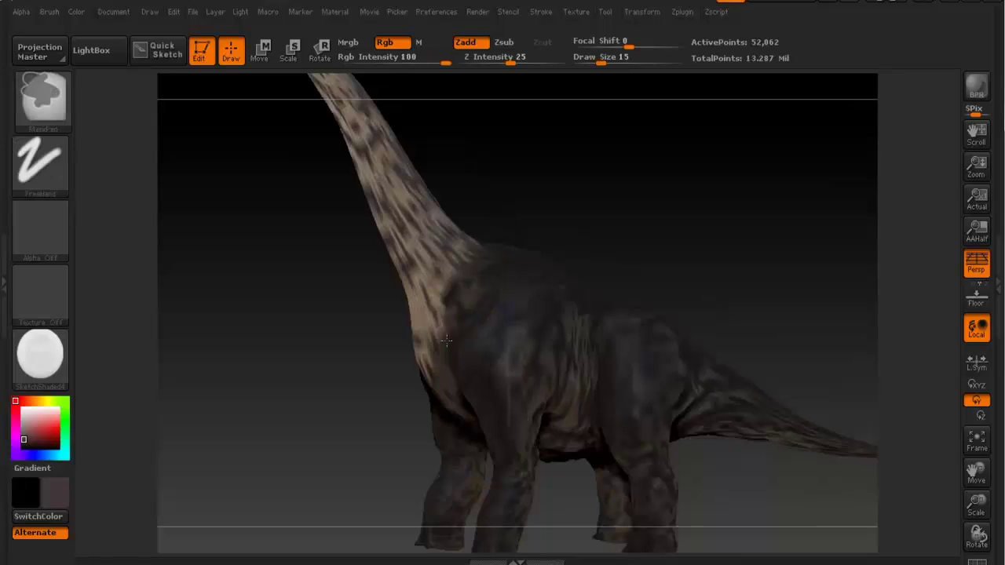
pyautogui.moveTo(369, 360); pyautogui.dragTo(428, 319, button='right')
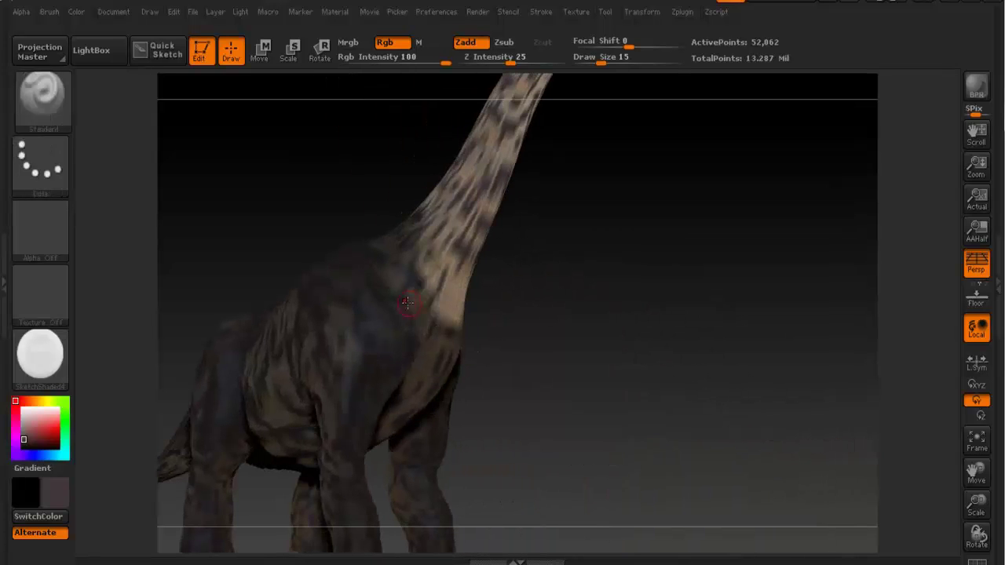
pyautogui.moveTo(501, 261); pyautogui.dragTo(619, 259, button='right')
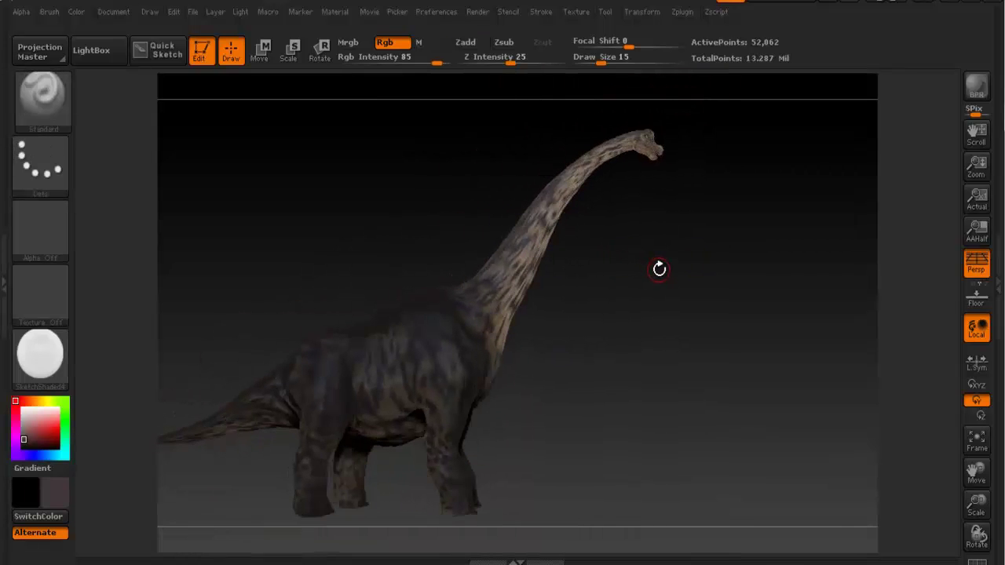
# Draw a Transpose Rotate line from the neck base to the head in front view and tilt the whole neck sideways
pyautogui.press('r')
pyautogui.moveTo(491, 308); pyautogui.dragTo(590, 165)
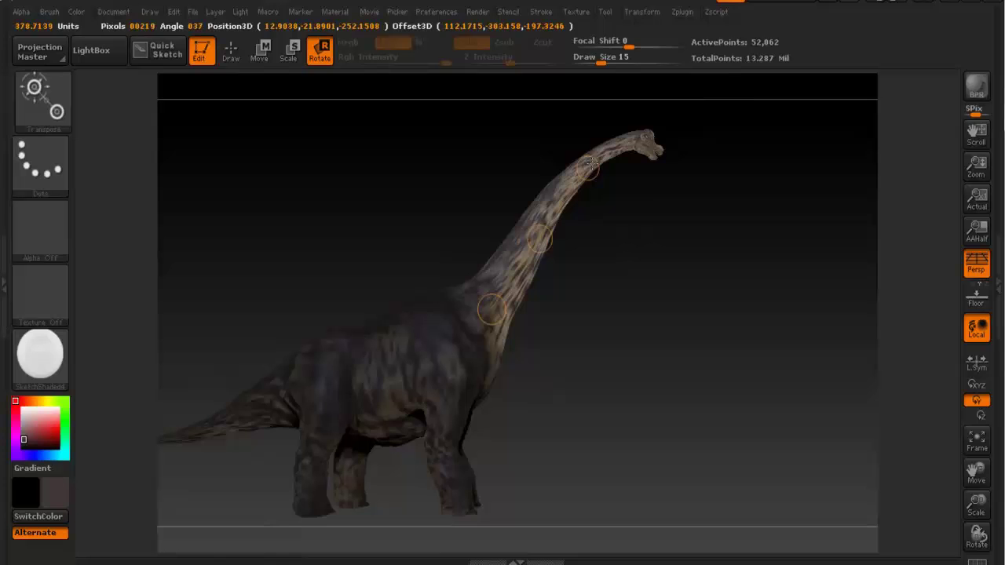
pyautogui.moveTo(664, 130); pyautogui.dragTo(655, 135)
pyautogui.click(655, 135)
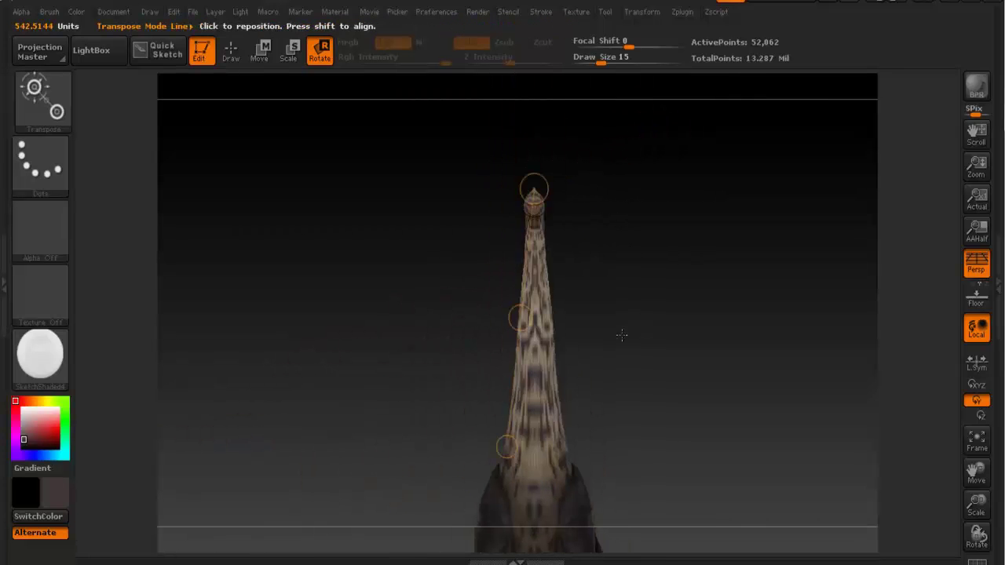
pyautogui.moveTo(540, 478)
pyautogui.mouseDown()
pyautogui.moveTo(525, 187)
pyautogui.moveTo(633, 271)
pyautogui.moveTo(605, 314)
pyautogui.moveTo(695, 246)
pyautogui.moveTo(676, 222)
pyautogui.moveTo(539, 214)
pyautogui.moveTo(588, 203)
pyautogui.moveTo(551, 210)
pyautogui.mouseUp()
pyautogui.keyDown('alt'); pyautogui.moveTo(611, 327); pyautogui.dragTo(590, 236); pyautogui.keyUp('alt')
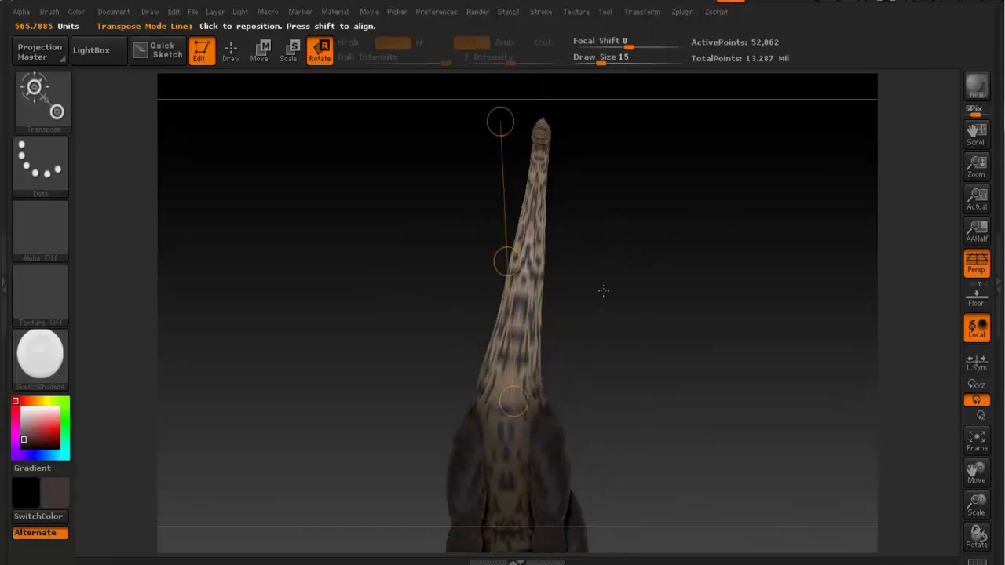
# Extend the mask over the lowest part of the neck and rotate the rest slightly sideways with a new Transpose line
pyautogui.press('q')
pyautogui.moveTo(416, 306)
pyautogui.keyDown('ctrl'); pyautogui.mouseDown()
pyautogui.moveTo(621, 487)
pyautogui.moveTo(631, 478)
pyautogui.moveTo(630, 516)
pyautogui.mouseUp(); pyautogui.keyUp('ctrl')
pyautogui.press('r')
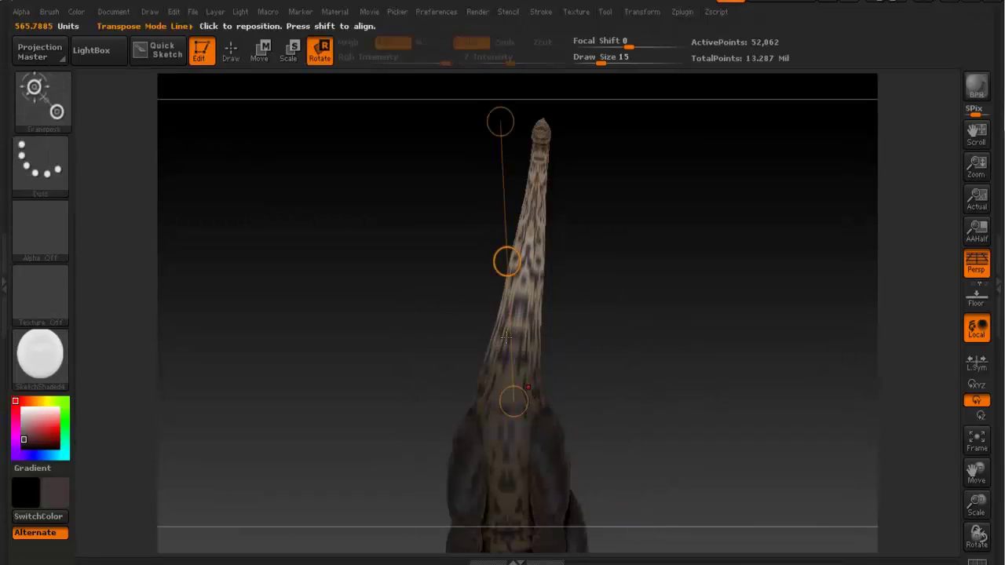
pyautogui.moveTo(518, 356)
pyautogui.mouseDown()
pyautogui.moveTo(532, 303)
pyautogui.moveTo(602, 323)
pyautogui.moveTo(516, 256)
pyautogui.mouseUp()
pyautogui.moveTo(545, 128)
pyautogui.mouseDown()
pyautogui.moveTo(559, 136)
pyautogui.moveTo(547, 134)
pyautogui.mouseUp()
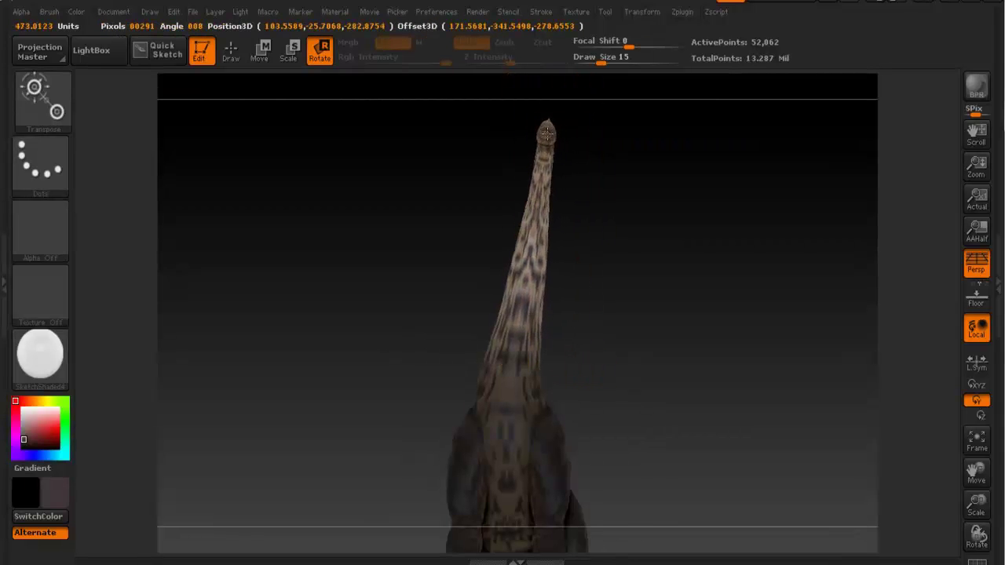
pyautogui.keyDown('alt'); pyautogui.moveTo(588, 247); pyautogui.dragTo(586, 273); pyautogui.keyUp('alt')
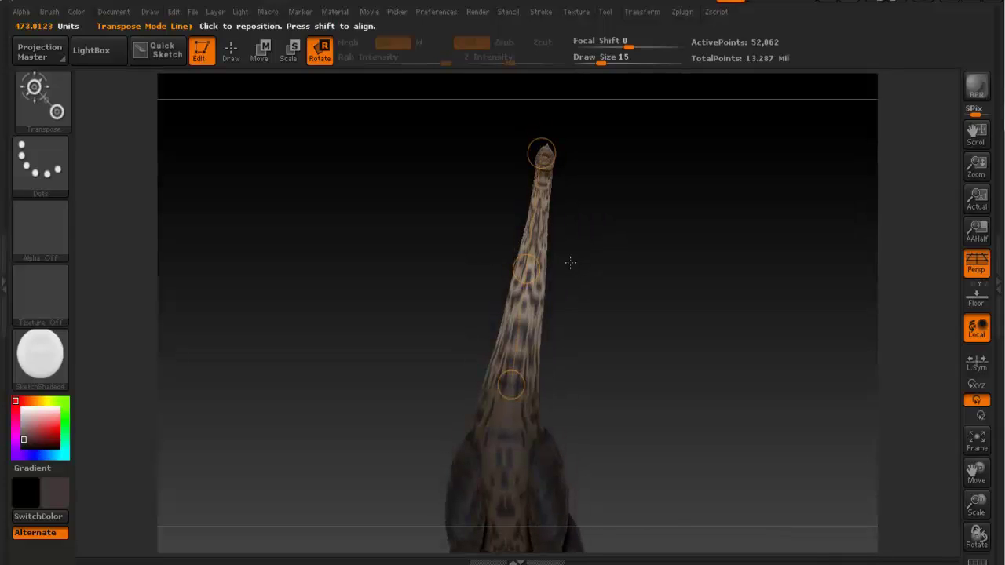
# Mask the neck up to about its middle and bend the upper neck sideways with a shorter Transpose line
pyautogui.press('q')
pyautogui.moveTo(463, 329)
pyautogui.keyDown('ctrl'); pyautogui.mouseDown()
pyautogui.moveTo(593, 419)
pyautogui.moveTo(594, 435)
pyautogui.moveTo(604, 415)
pyautogui.mouseUp(); pyautogui.keyUp('ctrl')
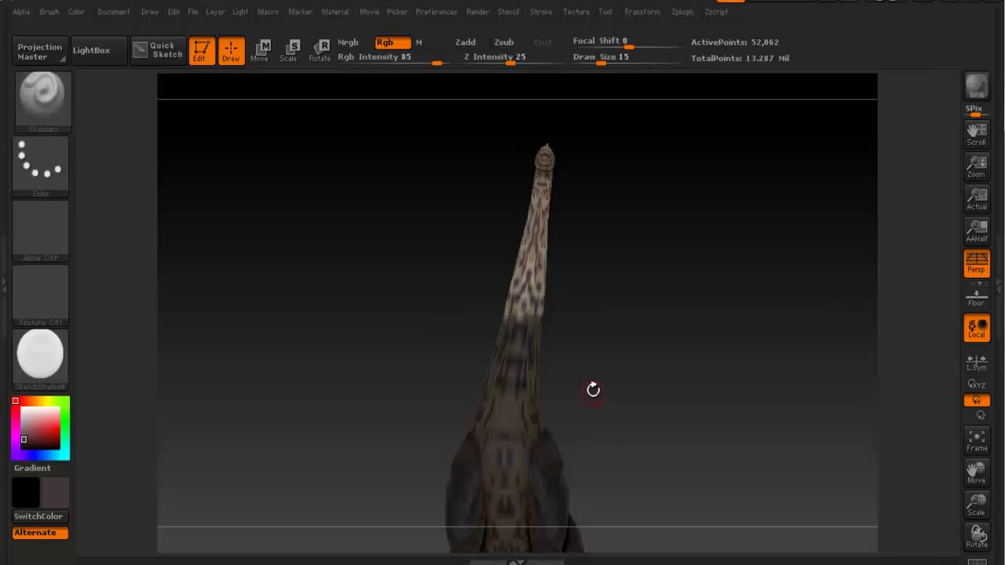
pyautogui.press('r')
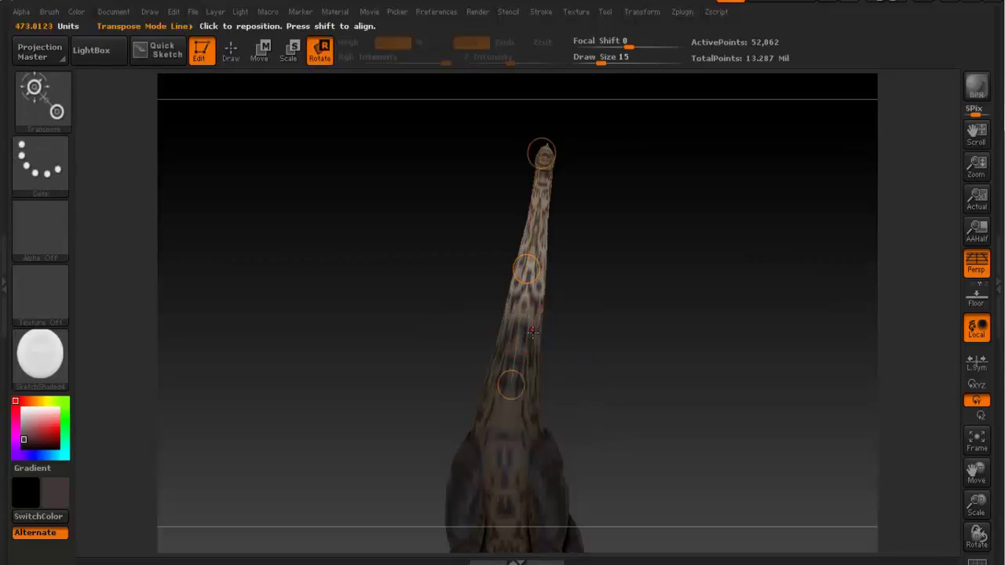
pyautogui.moveTo(506, 332)
pyautogui.mouseDown()
pyautogui.moveTo(525, 274)
pyautogui.moveTo(550, 292)
pyautogui.moveTo(515, 316)
pyautogui.moveTo(544, 138)
pyautogui.moveTo(548, 152)
pyautogui.moveTo(577, 166)
pyautogui.moveTo(550, 161)
pyautogui.moveTo(562, 236)
pyautogui.moveTo(554, 290)
pyautogui.moveTo(621, 314)
pyautogui.moveTo(532, 322)
pyautogui.moveTo(585, 321)
pyautogui.moveTo(570, 327)
pyautogui.moveTo(583, 229)
pyautogui.moveTo(543, 318)
pyautogui.moveTo(504, 213)
pyautogui.moveTo(538, 228)
pyautogui.moveTo(519, 220)
pyautogui.mouseUp()
pyautogui.keyDown('alt'); pyautogui.moveTo(547, 296); pyautogui.dragTo(546, 258); pyautogui.keyUp('alt')
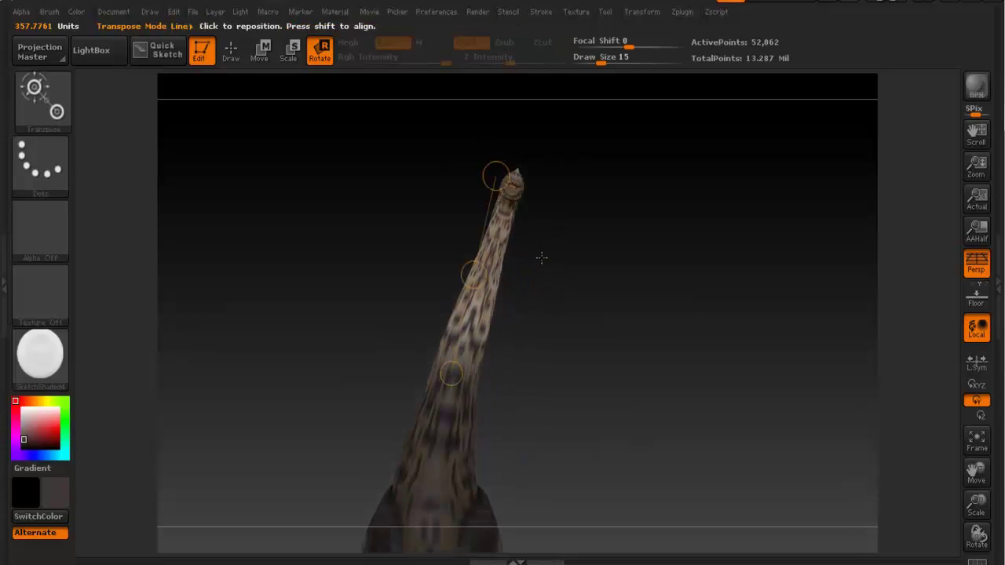
# Raise and soften the mask edge further up the neck, then rotate the remaining upper neck and head slightly sideways
pyautogui.press('q')
pyautogui.keyDown('ctrl'); pyautogui.moveTo(397, 340); pyautogui.dragTo(534, 440); pyautogui.keyUp('ctrl')
pyautogui.moveTo(596, 352); pyautogui.dragTo(584, 334)
pyautogui.keyDown('ctrl'); pyautogui.click(500, 390); pyautogui.keyUp('ctrl')
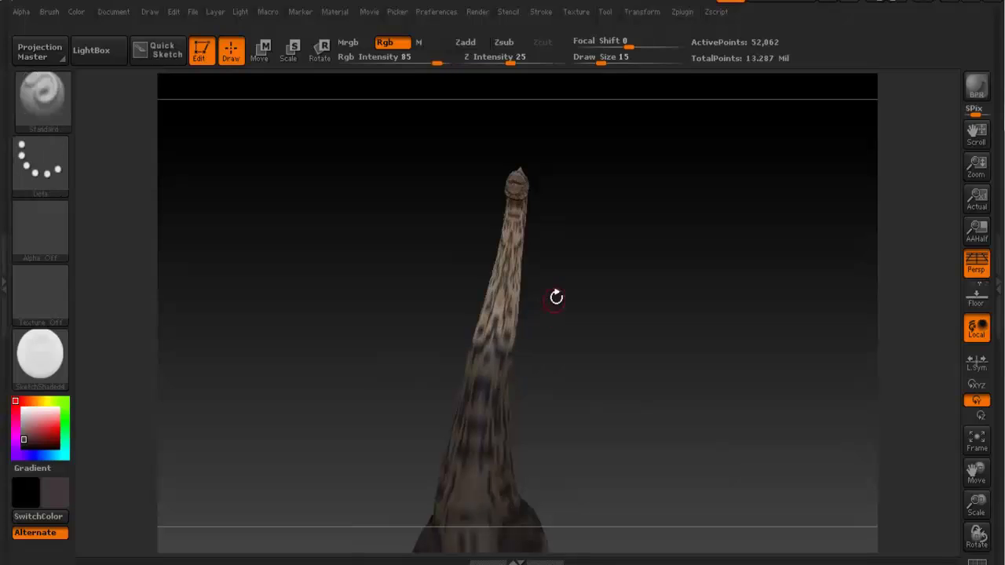
pyautogui.press('r')
pyautogui.moveTo(494, 346); pyautogui.dragTo(495, 339)
pyautogui.moveTo(539, 302); pyautogui.dragTo(583, 334)
pyautogui.moveTo(488, 347); pyautogui.dragTo(506, 253)
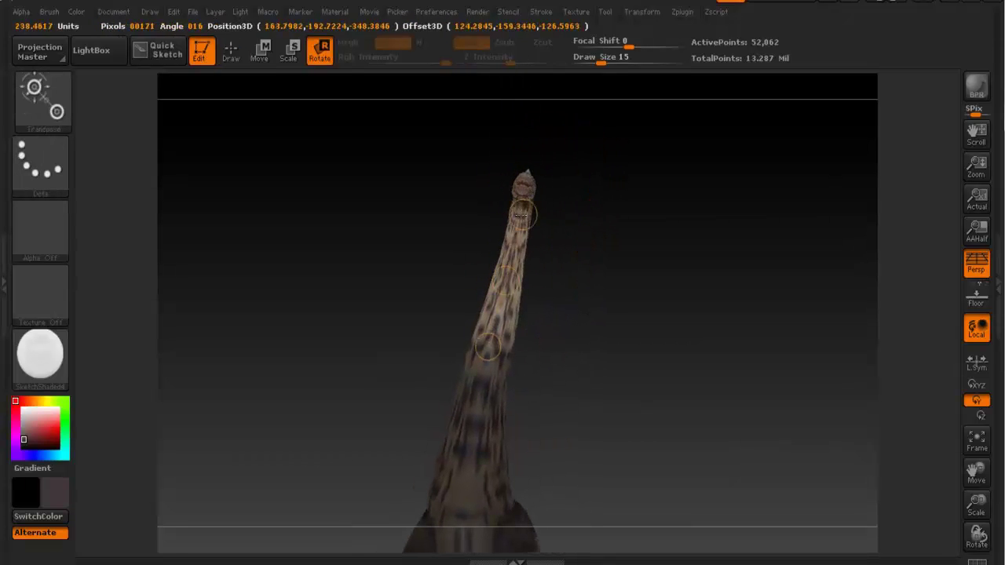
pyautogui.moveTo(525, 183)
pyautogui.mouseDown()
pyautogui.moveTo(541, 186)
pyautogui.moveTo(526, 185)
pyautogui.mouseUp()
pyautogui.press('q')
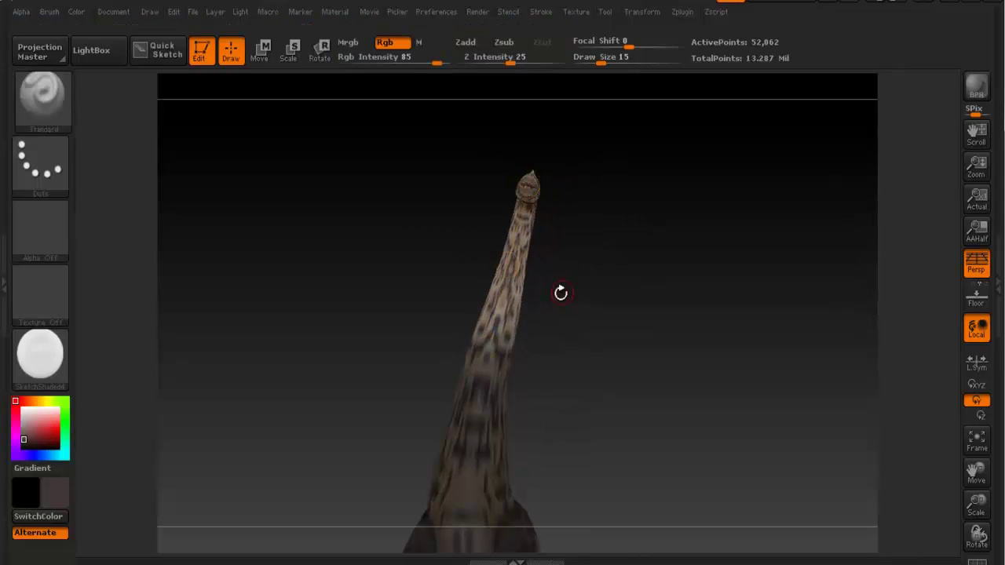
# Extend the mask above the middle of the neck and rotate the upper neck and head with a new Transpose line
pyautogui.keyDown('ctrl'); pyautogui.moveTo(444, 290); pyautogui.dragTo(553, 383); pyautogui.keyUp('ctrl')
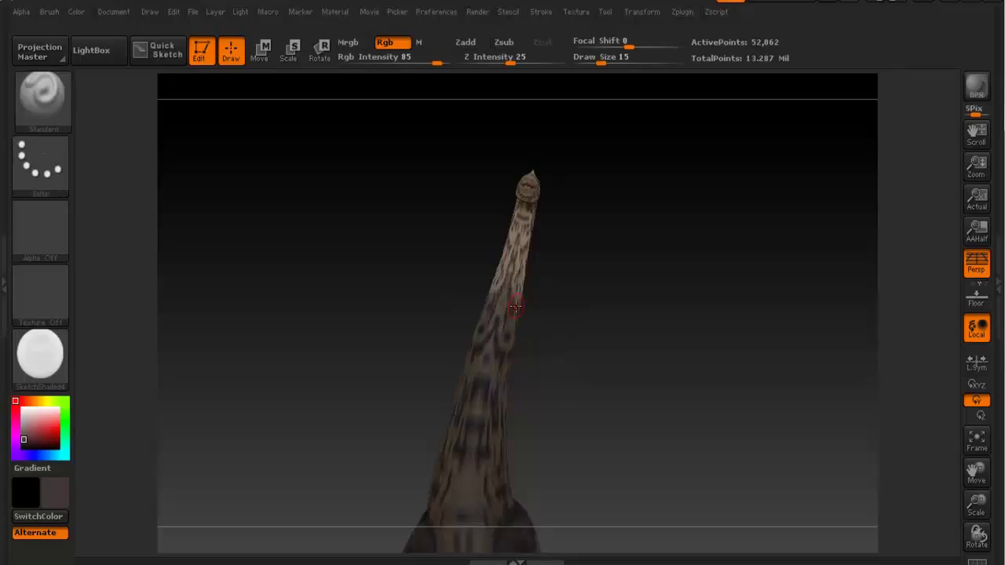
pyautogui.press('r')
pyautogui.moveTo(526, 267); pyautogui.dragTo(580, 259)
pyautogui.moveTo(499, 288); pyautogui.dragTo(530, 183)
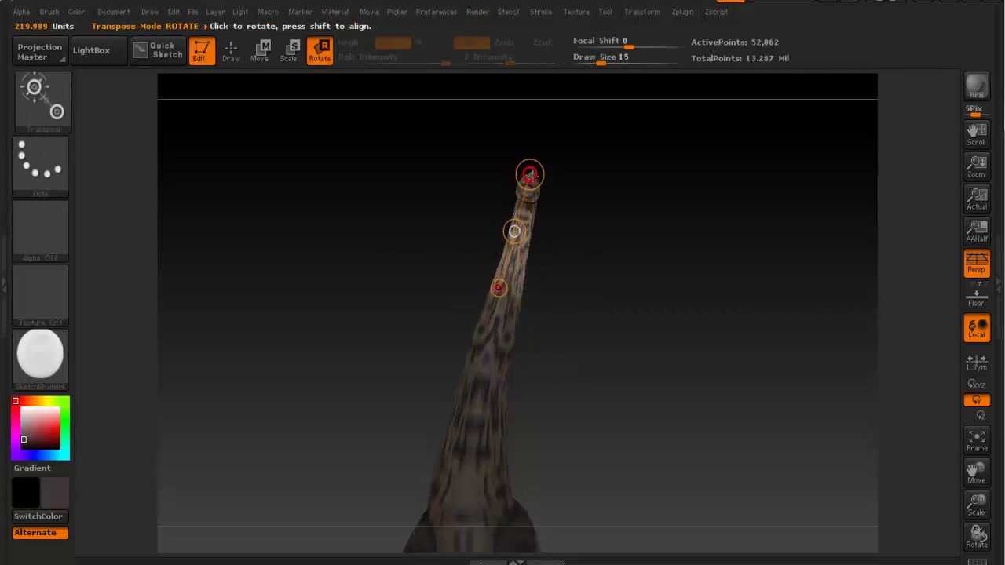
pyautogui.moveTo(608, 276)
pyautogui.mouseDown()
pyautogui.moveTo(665, 373)
pyautogui.moveTo(575, 354)
pyautogui.moveTo(595, 354)
pyautogui.mouseUp()
pyautogui.keyDown('alt'); pyautogui.moveTo(597, 258); pyautogui.dragTo(586, 285); pyautogui.keyUp('alt')
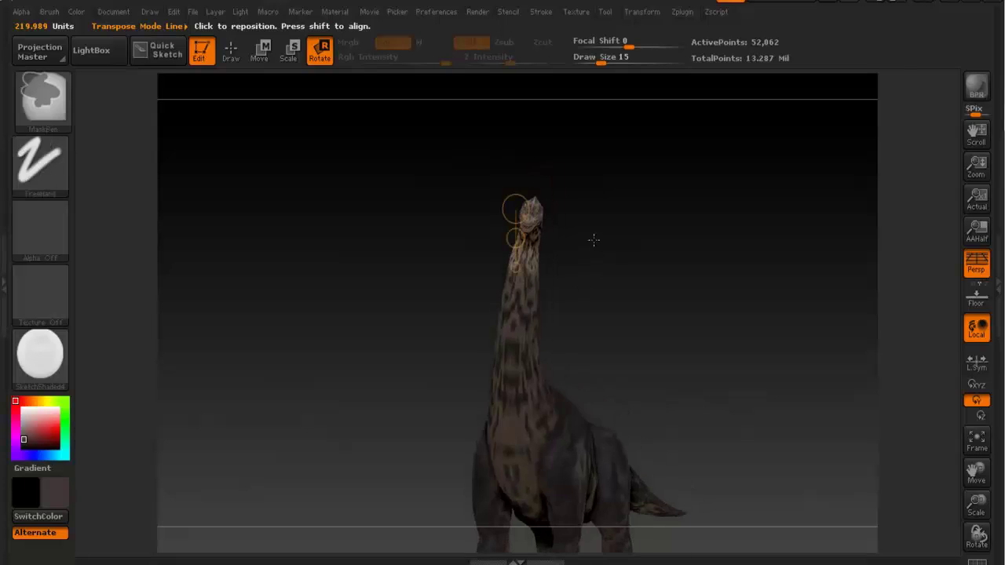
pyautogui.keyDown('ctrl'); pyautogui.moveTo(588, 239); pyautogui.dragTo(586, 269, button='right'); pyautogui.keyUp('ctrl')
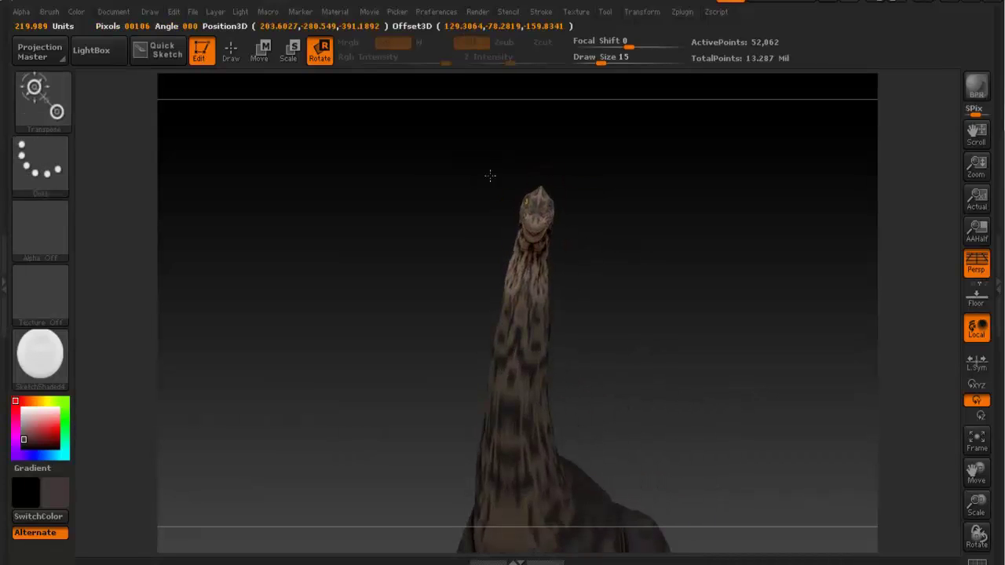
pyautogui.moveTo(431, 146); pyautogui.dragTo(629, 167)
pyautogui.moveTo(526, 158); pyautogui.dragTo(534, 160)
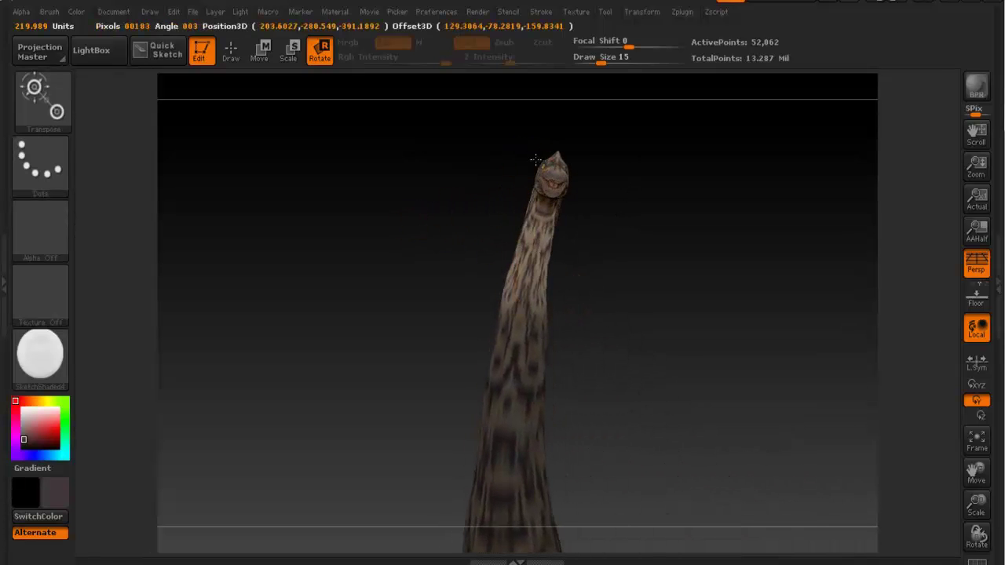
# Shift the unmasked upper neck and head slightly sideways with Transpose Move, working from behind
pyautogui.moveTo(601, 216); pyautogui.dragTo(491, 390)
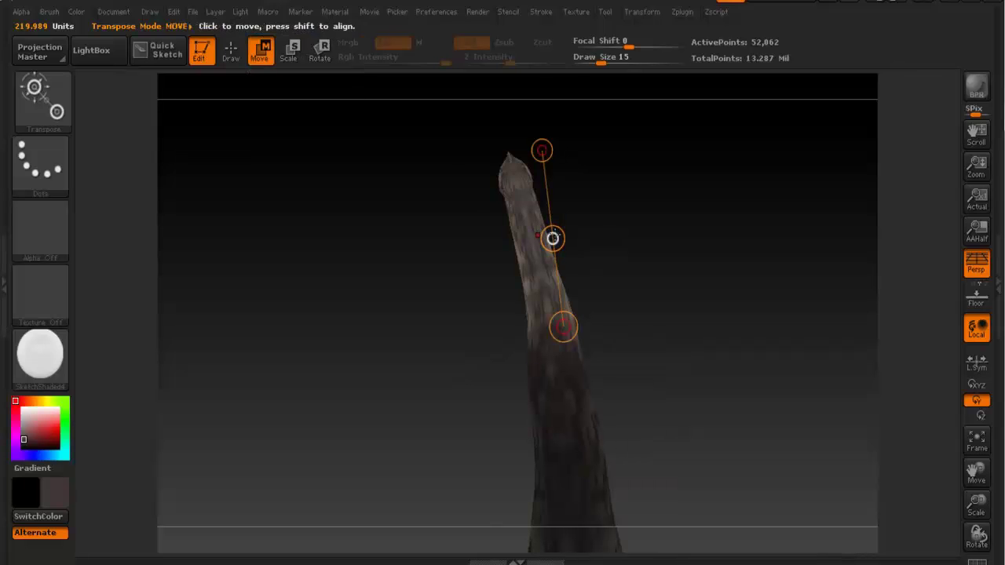
pyautogui.moveTo(553, 237); pyautogui.dragTo(545, 237)
pyautogui.moveTo(612, 297)
pyautogui.mouseDown()
pyautogui.moveTo(689, 199)
pyautogui.moveTo(756, 173)
pyautogui.moveTo(648, 258)
pyautogui.moveTo(657, 197)
pyautogui.moveTo(641, 191)
pyautogui.mouseUp()
# Mask the neck up to just below the head, soften the mask edge, and rotate the head end with a short Transpose line
pyautogui.press('q')
pyautogui.moveTo(500, 276)
pyautogui.keyDown('ctrl'); pyautogui.mouseDown()
pyautogui.moveTo(640, 401)
pyautogui.moveTo(653, 376)
pyautogui.mouseUp(); pyautogui.keyUp('ctrl')
pyautogui.keyDown('ctrl'); pyautogui.click(568, 341); pyautogui.keyUp('ctrl')
pyautogui.press('r')
pyautogui.moveTo(606, 314); pyautogui.dragTo(616, 219)
pyautogui.moveTo(570, 260); pyautogui.dragTo(602, 163)
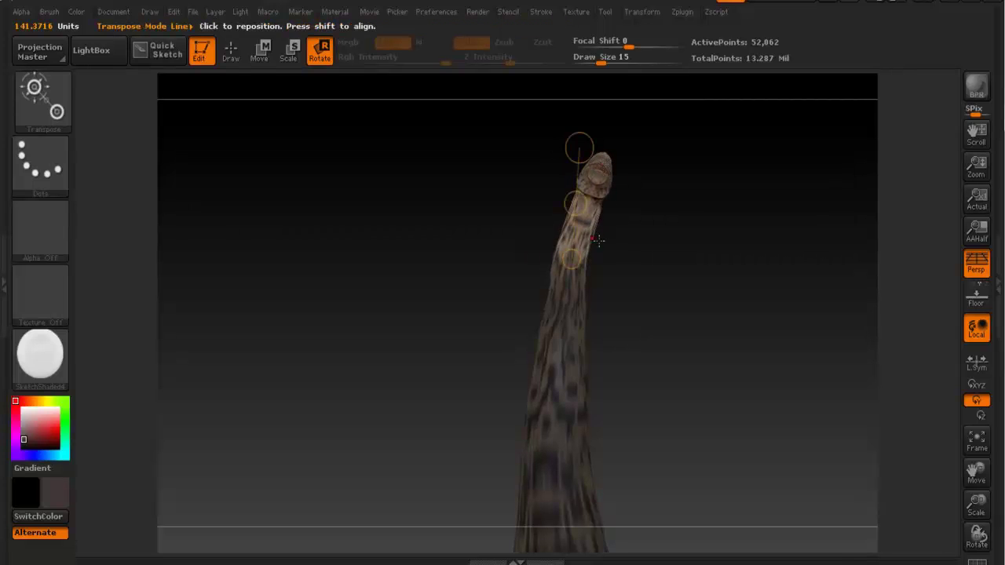
pyautogui.moveTo(576, 204); pyautogui.dragTo(579, 208)
pyautogui.press('r')
# Examine the neck bend and overall pose from the front, side and other angles
pyautogui.moveTo(664, 303); pyautogui.dragTo(563, 347)
pyautogui.moveTo(730, 198); pyautogui.dragTo(799, 293)
pyautogui.keyDown('alt'); pyautogui.moveTo(800, 293); pyautogui.dragTo(653, 316, button='right'); pyautogui.keyUp('alt')
pyautogui.moveTo(550, 223); pyautogui.dragTo(560, 215)
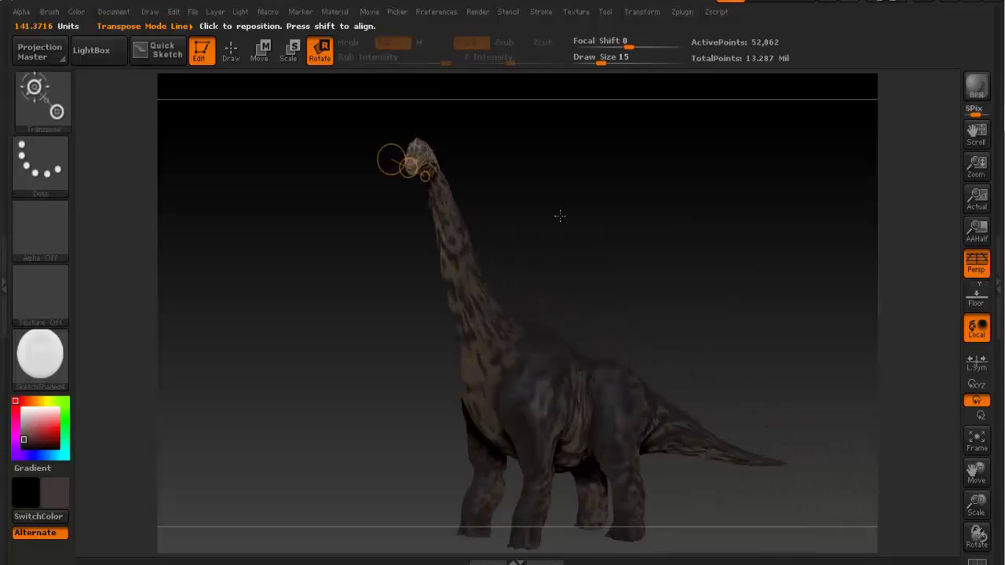
pyautogui.moveTo(586, 249); pyautogui.dragTo(571, 206)
pyautogui.moveTo(562, 172); pyautogui.dragTo(574, 237)
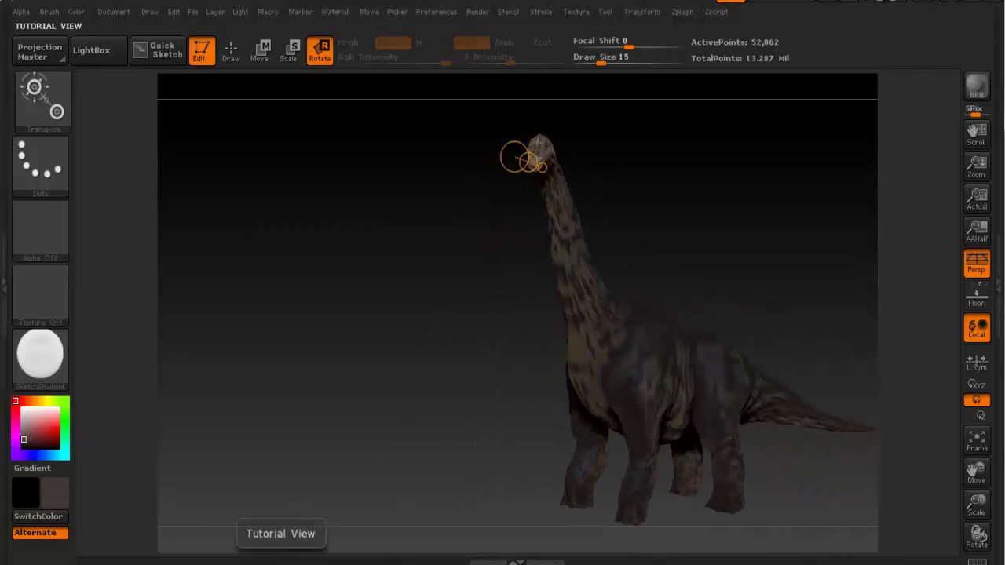
pyautogui.hotkey('alt', 'Tab')
pyautogui.hotkey('alt', 'Tab')
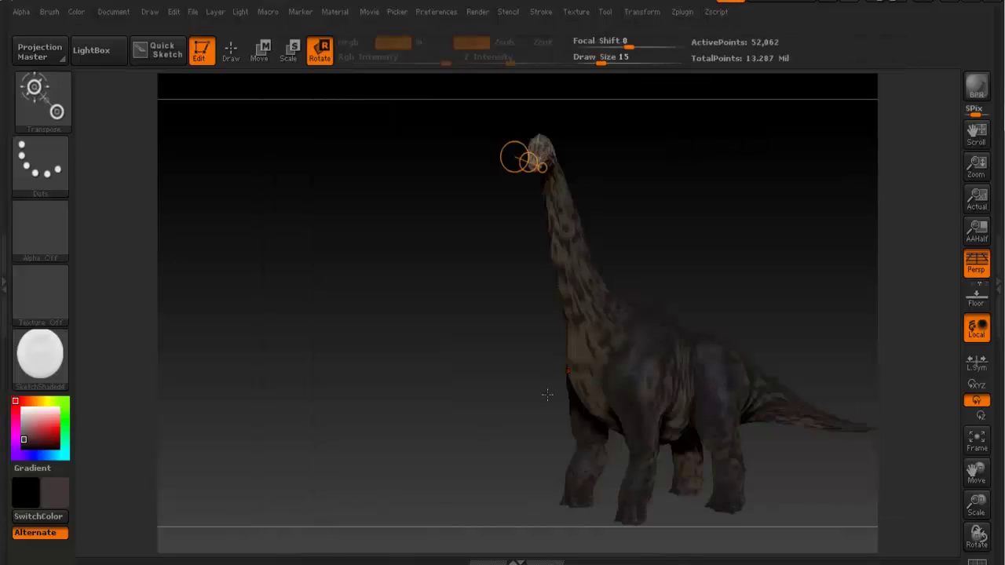
# Mask the body and neck up to about mid-neck, then bend the upper neck and head further with a Transpose Rotate line
pyautogui.moveTo(631, 270); pyautogui.dragTo(492, 358)
pyautogui.press('q')
pyautogui.keyDown('ctrl'); pyautogui.moveTo(418, 245); pyautogui.dragTo(534, 303); pyautogui.keyUp('ctrl')
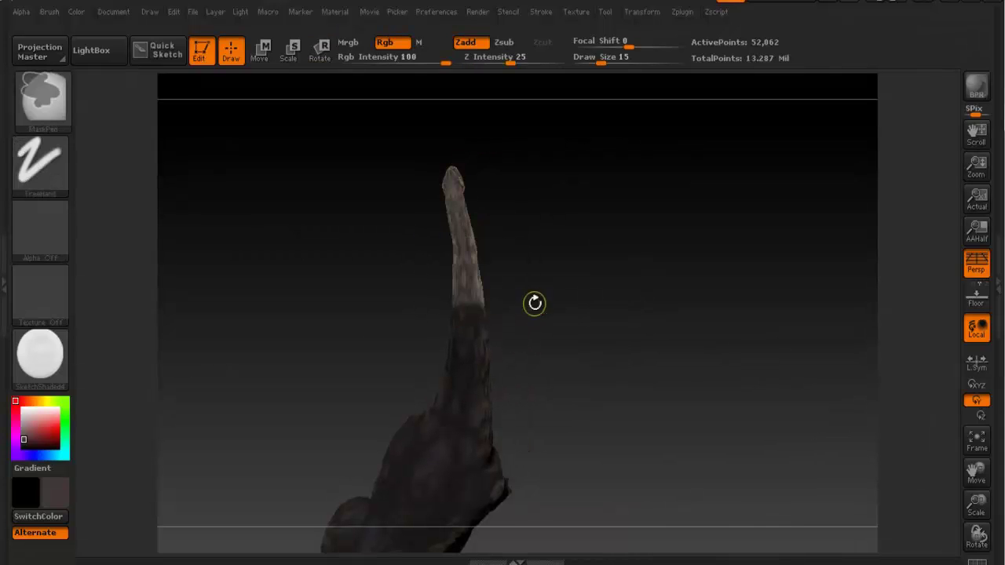
pyautogui.press('r')
pyautogui.moveTo(468, 307)
pyautogui.mouseDown()
pyautogui.moveTo(449, 170)
pyautogui.moveTo(414, 171)
pyautogui.mouseUp()
pyautogui.moveTo(524, 238); pyautogui.dragTo(413, 175)
pyautogui.moveTo(577, 212)
pyautogui.mouseDown()
pyautogui.moveTo(635, 213)
pyautogui.moveTo(525, 227)
pyautogui.moveTo(590, 211)
pyautogui.mouseUp()
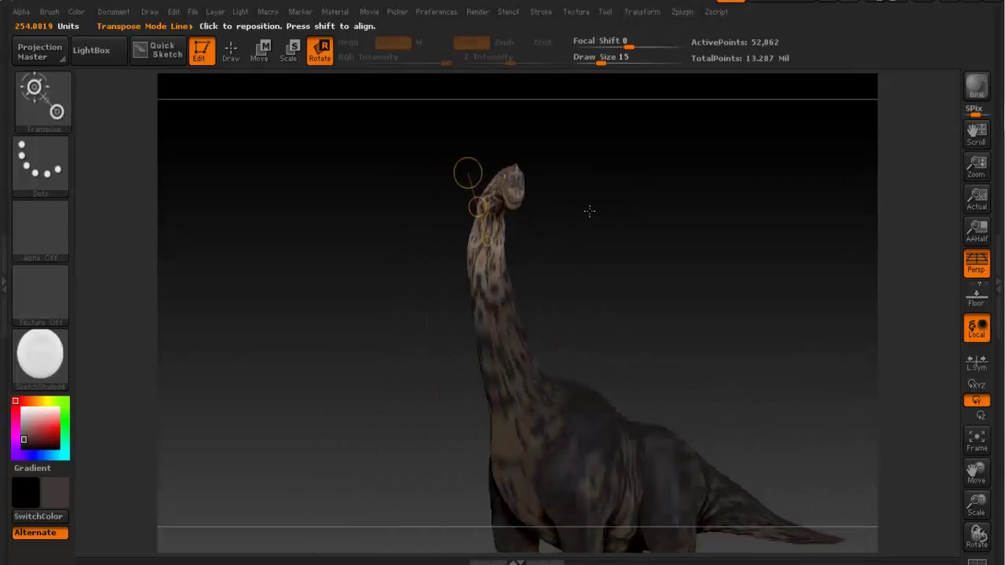
pyautogui.moveTo(597, 287); pyautogui.dragTo(561, 242)
pyautogui.moveTo(516, 201); pyautogui.dragTo(573, 206)
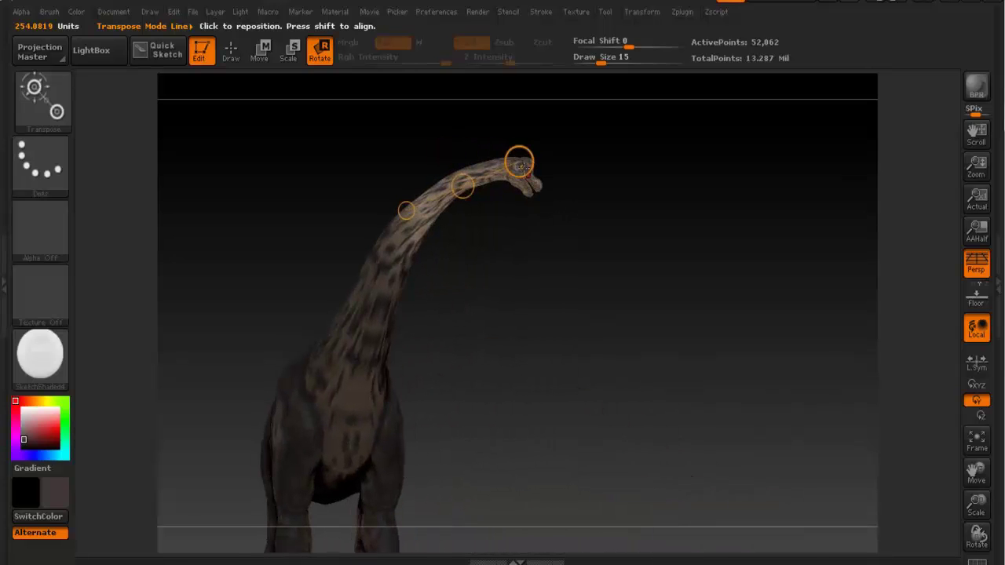
pyautogui.moveTo(401, 237)
pyautogui.mouseDown()
pyautogui.moveTo(536, 181)
pyautogui.moveTo(537, 198)
pyautogui.moveTo(514, 194)
pyautogui.mouseUp()
pyautogui.moveTo(542, 256); pyautogui.dragTo(573, 264)
# Mask most of the neck with a softened edge and turn the head and neck tip with a short Transpose Rotate line
pyautogui.press('q')
pyautogui.keyDown('ctrl'); pyautogui.moveTo(353, 137); pyautogui.dragTo(477, 279); pyautogui.keyUp('ctrl')
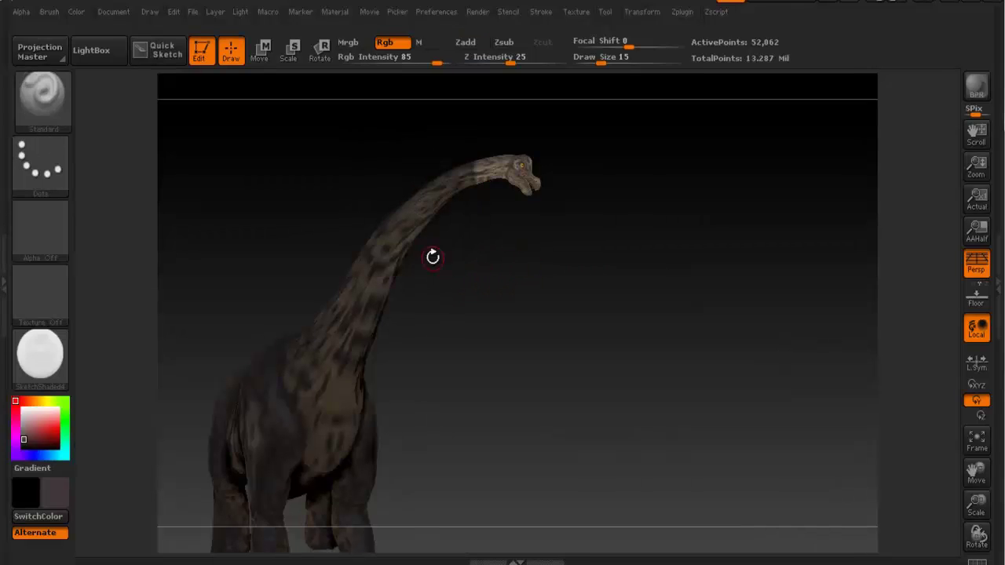
pyautogui.keyDown('ctrl'); pyautogui.click(429, 208); pyautogui.keyUp('ctrl')
pyautogui.press('r')
pyautogui.moveTo(487, 170)
pyautogui.mouseDown()
pyautogui.moveTo(540, 183)
pyautogui.moveTo(544, 264)
pyautogui.moveTo(471, 254)
pyautogui.moveTo(532, 253)
pyautogui.moveTo(549, 267)
pyautogui.moveTo(607, 231)
pyautogui.moveTo(610, 247)
pyautogui.moveTo(623, 249)
pyautogui.moveTo(593, 251)
pyautogui.mouseUp()
pyautogui.press('q')
pyautogui.press('r')
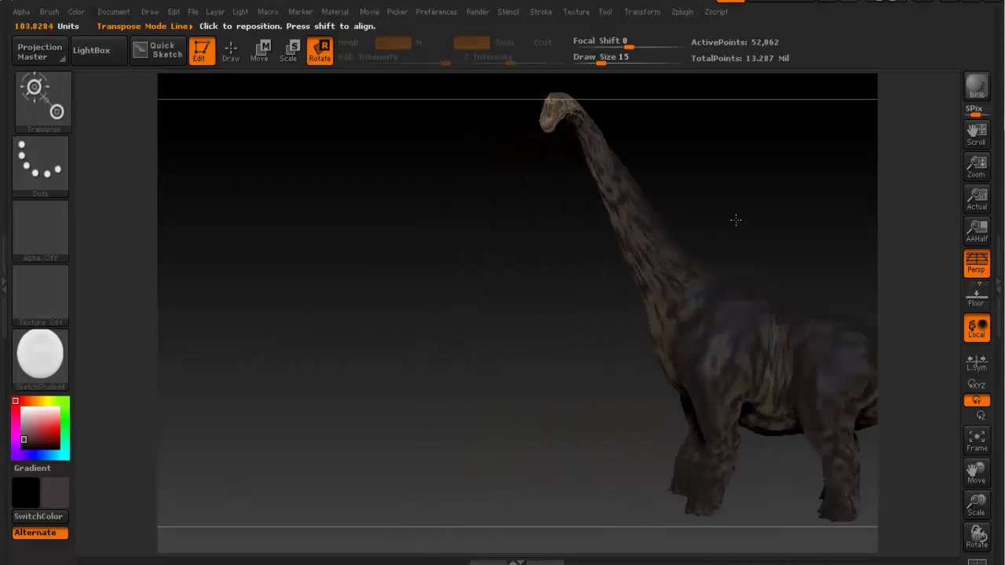
# Compare the model's pose with the brachiosaurus reference picture in Windows Live Photo Gallery
pyautogui.moveTo(718, 223); pyautogui.dragTo(552, 149)
pyautogui.hotkey('alt', 'Tab')
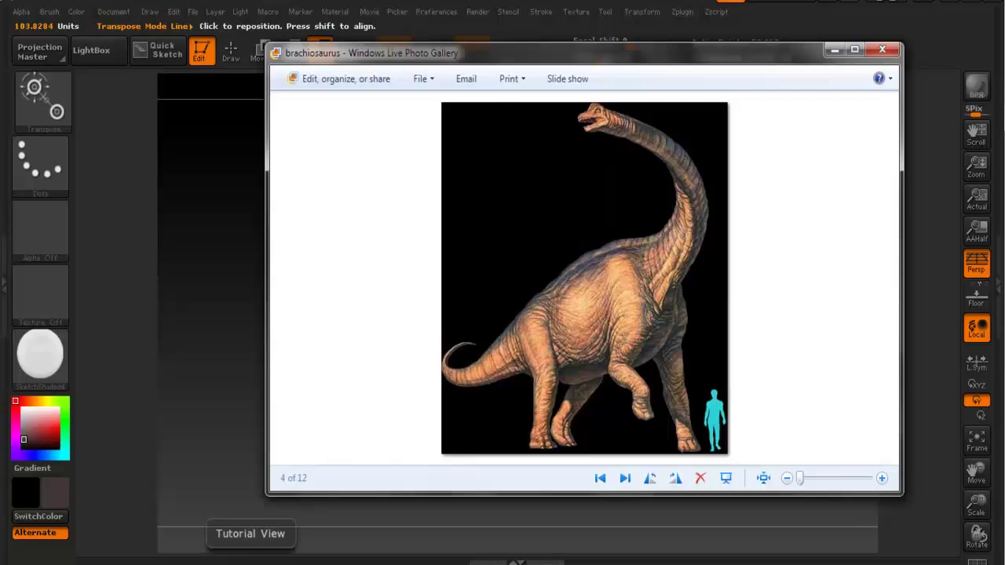
pyautogui.hotkey('alt', 'Tab')
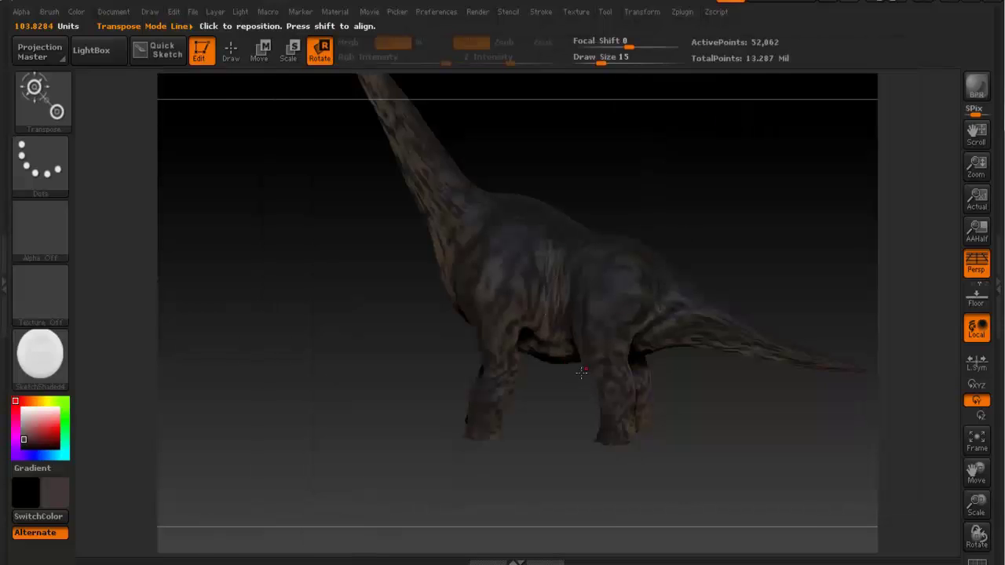
pyautogui.hotkey('alt', 'Tab')
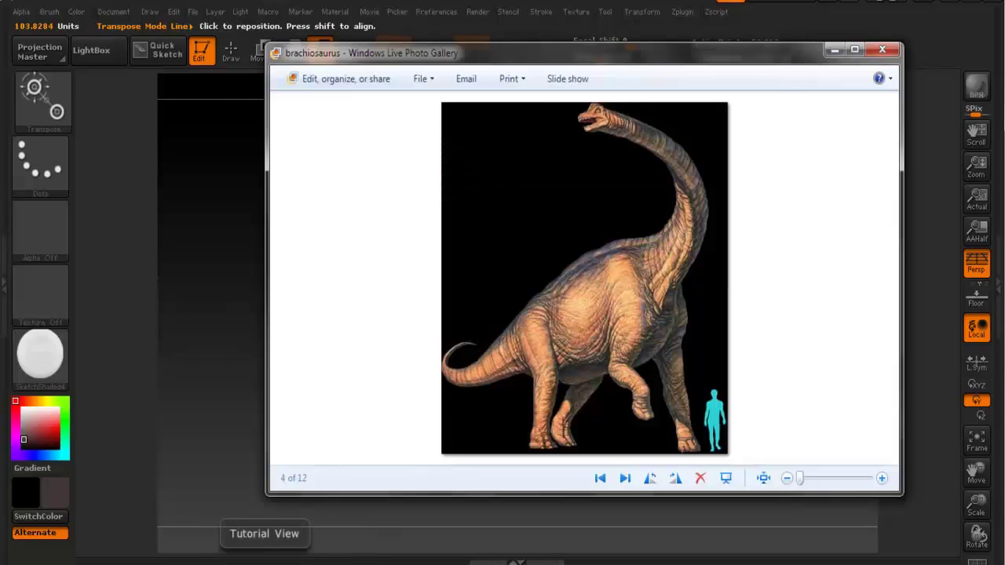
pyautogui.hotkey('alt', 'Tab')
# Mask the whole body except the right front leg and shoulder
pyautogui.moveTo(449, 279); pyautogui.dragTo(510, 274)
pyautogui.moveTo(412, 345); pyautogui.dragTo(527, 351)
pyautogui.moveTo(378, 232); pyautogui.dragTo(395, 279)
pyautogui.keyDown('ctrl'); pyautogui.moveTo(400, 256); pyautogui.dragTo(383, 244); pyautogui.keyUp('ctrl')
pyautogui.moveTo(591, 280)
pyautogui.mouseDown()
pyautogui.moveTo(520, 275)
pyautogui.moveTo(520, 217)
pyautogui.moveTo(577, 296)
pyautogui.moveTo(514, 277)
pyautogui.mouseUp()
pyautogui.press('q')
pyautogui.keyDown('ctrl'); pyautogui.moveTo(416, 262); pyautogui.dragTo(418, 292); pyautogui.keyUp('ctrl')
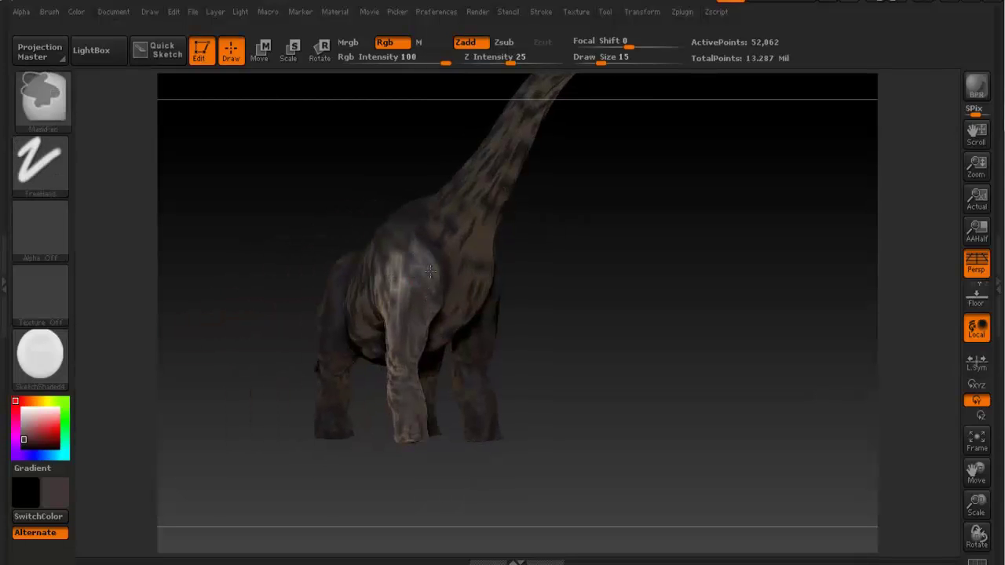
# Refine and soften the mask around the right shoulder and the top of the front leg
pyautogui.moveTo(538, 292); pyautogui.dragTo(491, 328, button='right')
pyautogui.moveTo(452, 268); pyautogui.dragTo(542, 271, button='right')
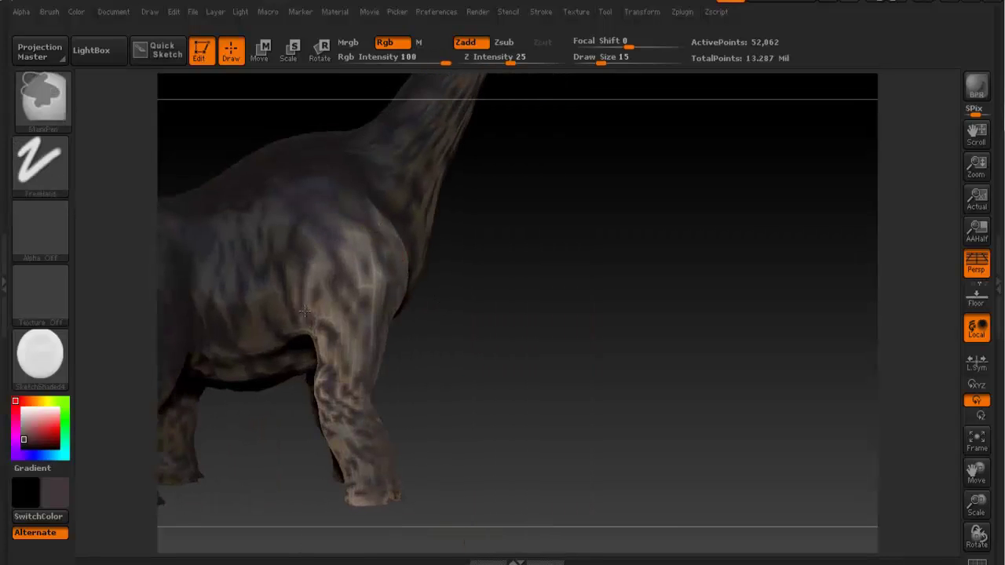
pyautogui.moveTo(292, 330)
pyautogui.mouseDown(button='right')
pyautogui.moveTo(340, 299)
pyautogui.moveTo(336, 273)
pyautogui.moveTo(355, 257)
pyautogui.mouseUp(button='right')
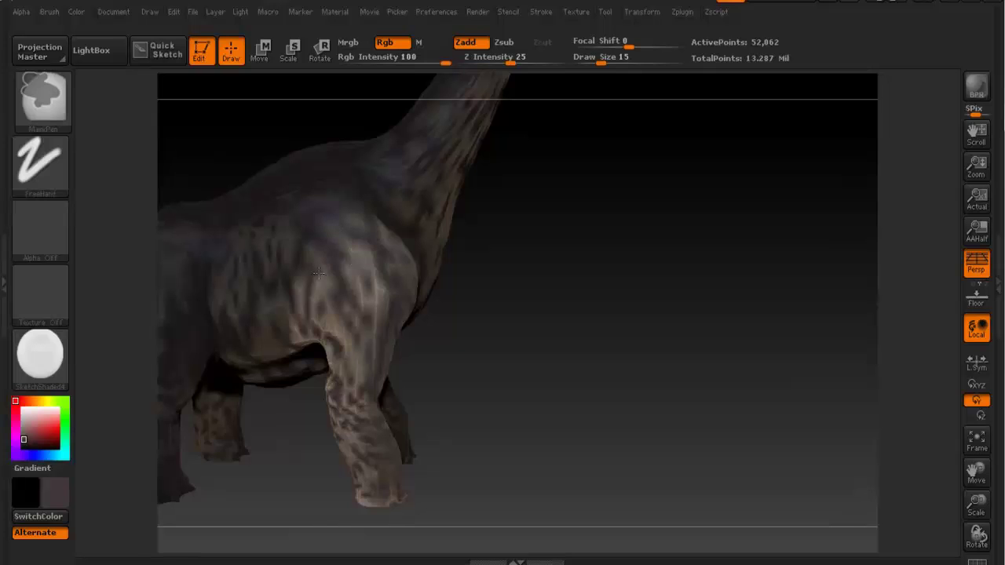
pyautogui.moveTo(477, 264)
pyautogui.keyDown('ctrl'); pyautogui.mouseDown(button='right')
pyautogui.moveTo(429, 262)
pyautogui.moveTo(468, 290)
pyautogui.mouseUp(button='right'); pyautogui.keyUp('ctrl')
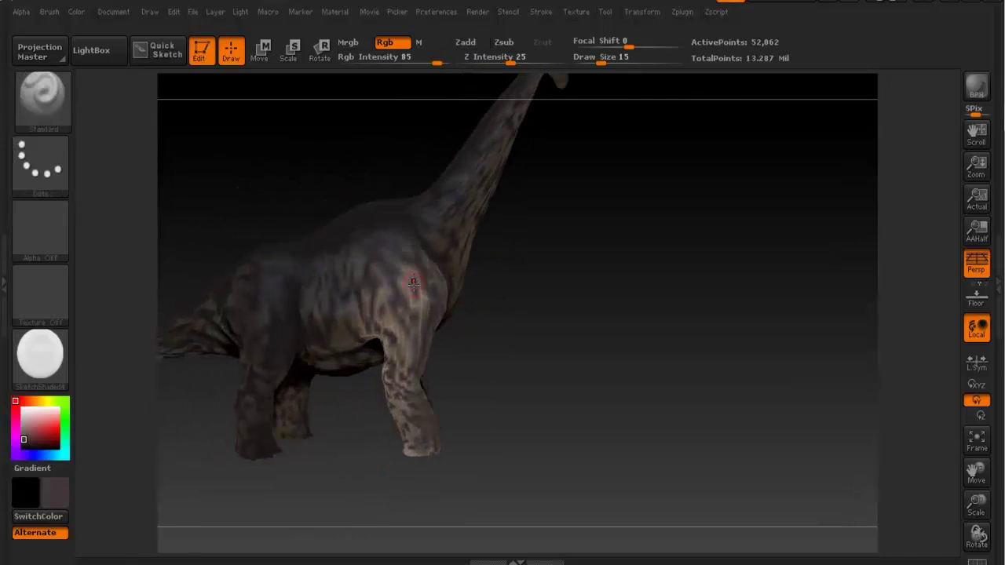
# Draw a Transpose Rotate line from the right shoulder to the foot and swing the front leg forward
pyautogui.press('r')
pyautogui.moveTo(421, 267)
pyautogui.mouseDown()
pyautogui.moveTo(412, 446)
pyautogui.moveTo(428, 431)
pyautogui.mouseUp()
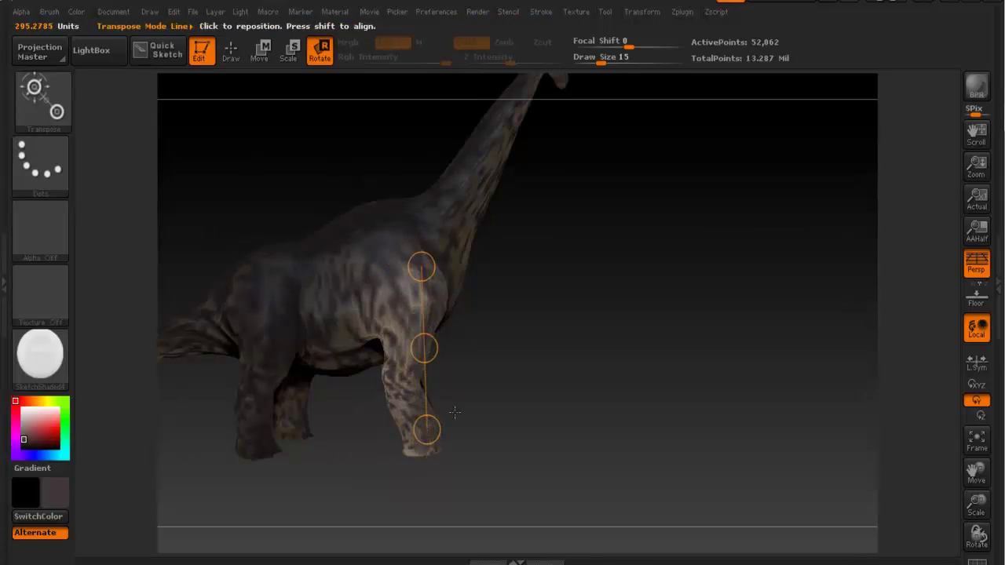
pyautogui.moveTo(474, 377); pyautogui.dragTo(503, 371, button='right')
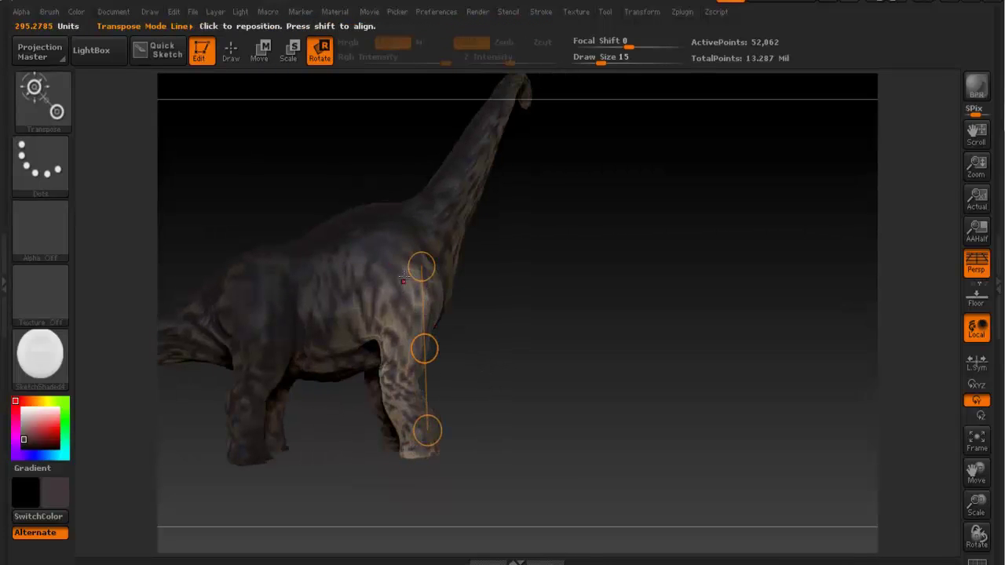
pyautogui.moveTo(407, 257); pyautogui.dragTo(454, 403)
pyautogui.moveTo(541, 369); pyautogui.dragTo(518, 384)
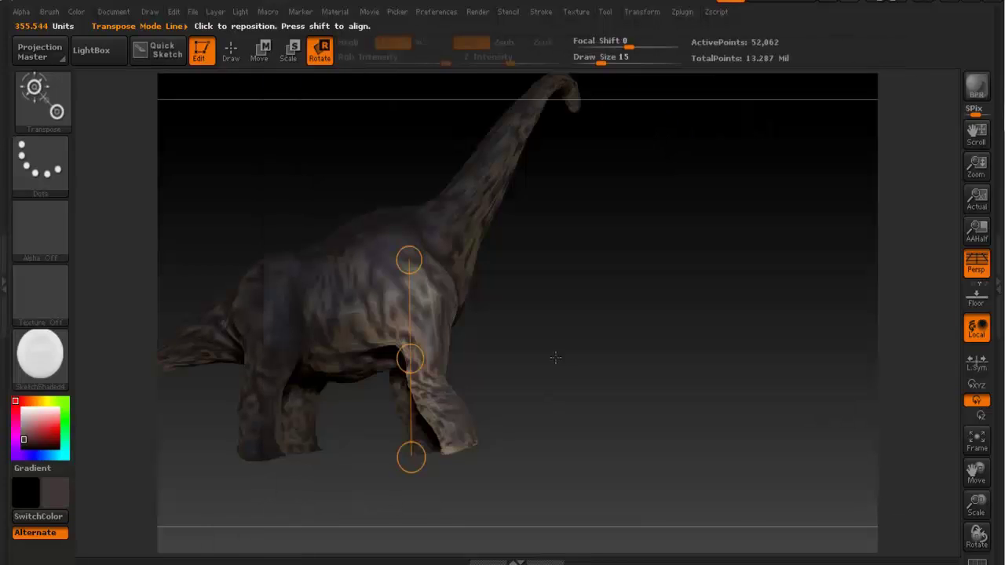
# Rotate the right front leg slightly inward from the front view
pyautogui.moveTo(554, 354); pyautogui.dragTo(453, 418)
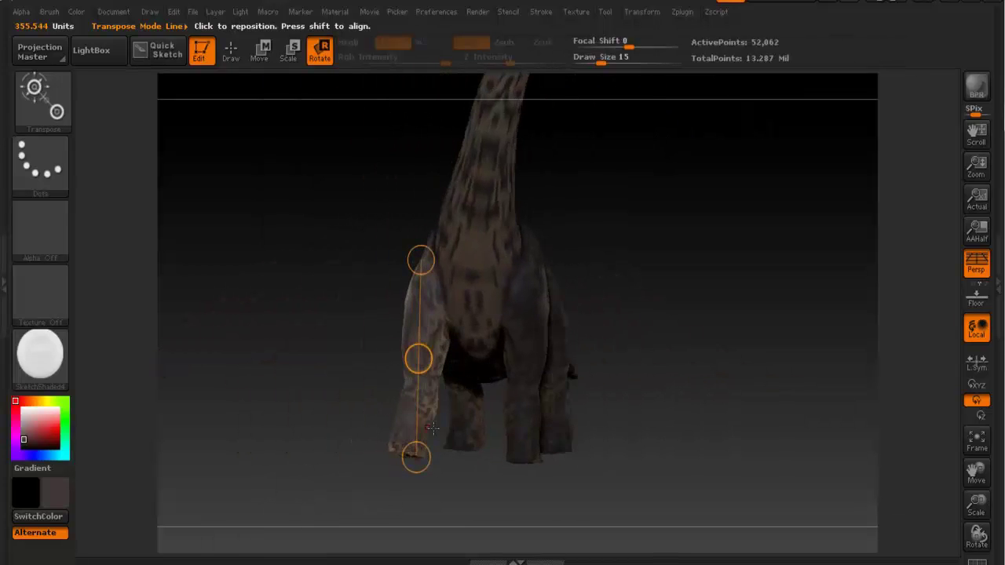
pyautogui.moveTo(415, 456); pyautogui.dragTo(433, 459)
pyautogui.moveTo(620, 373); pyautogui.dragTo(578, 372)
# Extend the mask down the right front leg to the knee so only the lower leg stays unmasked
pyautogui.keyDown('ctrl'); pyautogui.moveTo(428, 288); pyautogui.dragTo(428, 382); pyautogui.keyUp('ctrl')
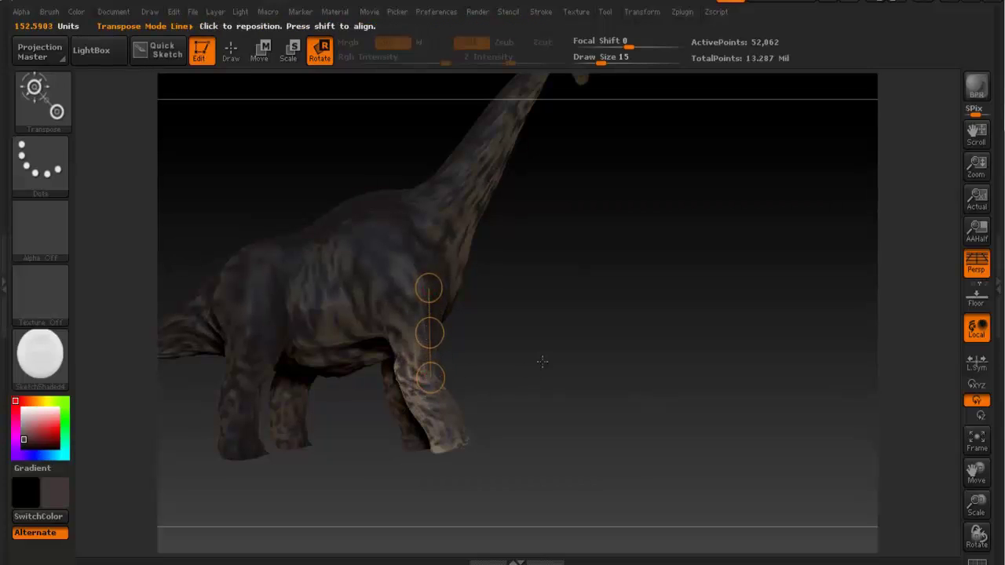
pyautogui.moveTo(526, 363); pyautogui.dragTo(376, 281)
pyautogui.press('q')
pyautogui.press('ctrl')
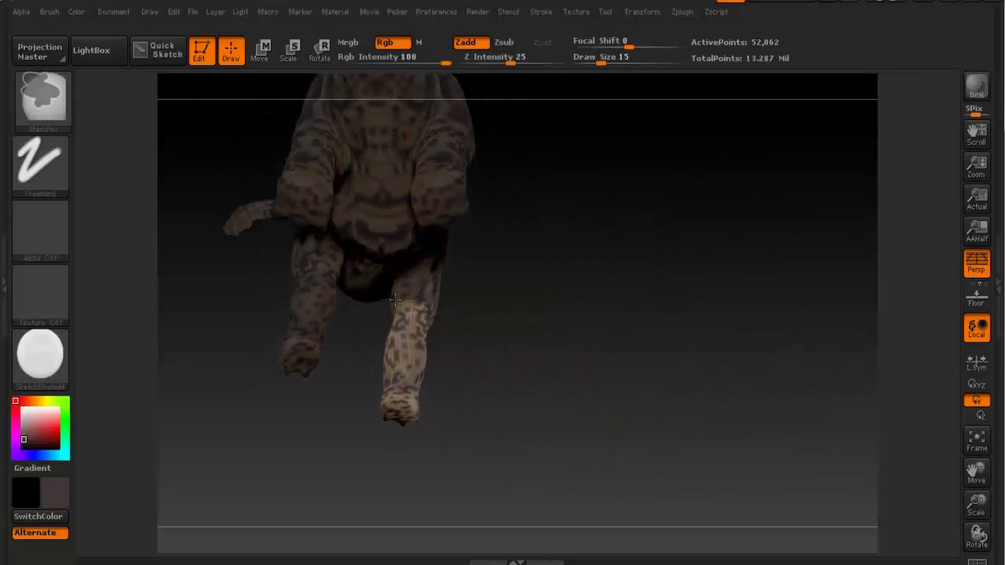
pyautogui.moveTo(428, 251); pyautogui.dragTo(413, 291)
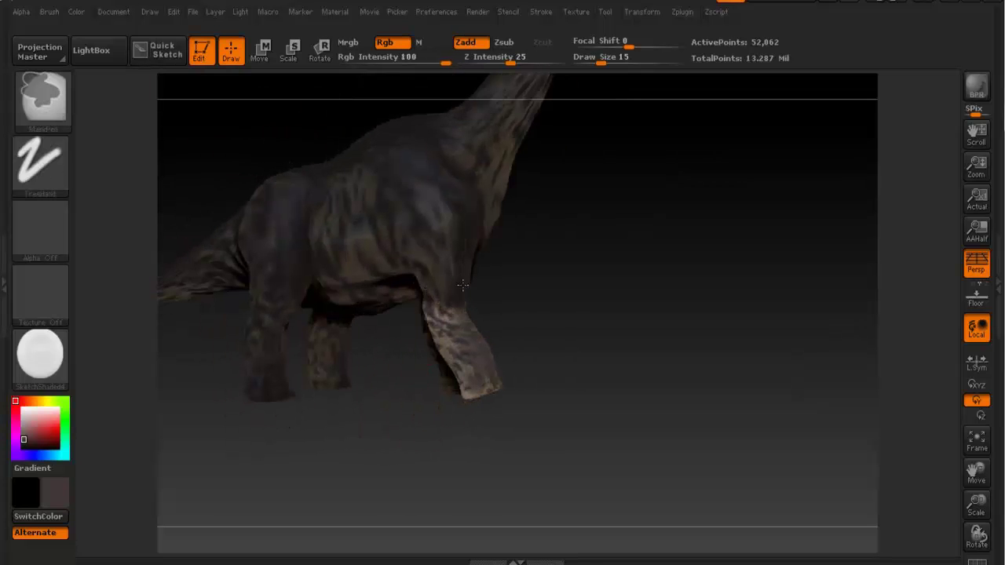
pyautogui.moveTo(457, 242); pyautogui.dragTo(395, 292)
pyautogui.moveTo(437, 243); pyautogui.dragTo(513, 274)
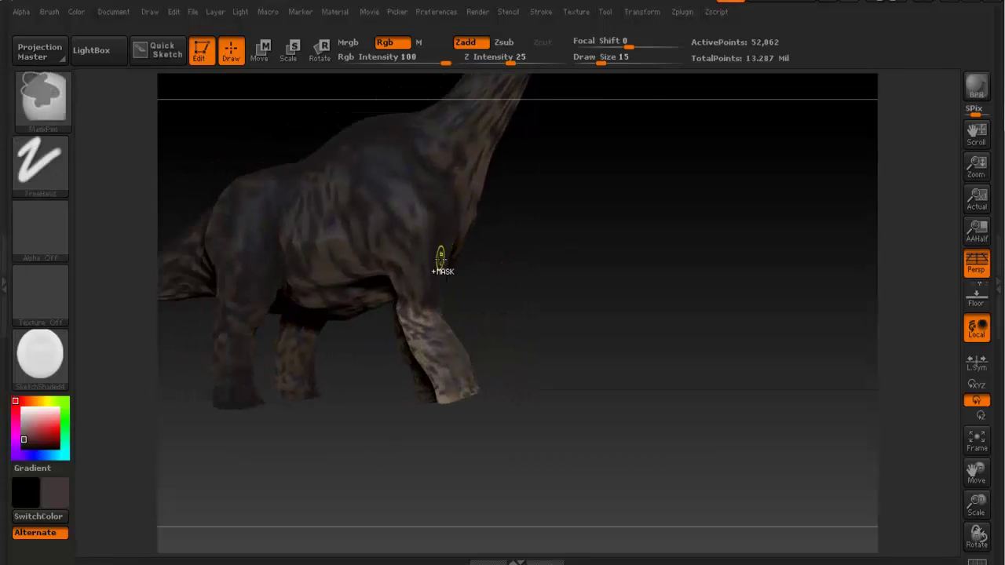
# Draw a Transpose Rotate line from the knee to the foot and swing the lower right front leg forward
pyautogui.press('r')
pyautogui.moveTo(416, 302)
pyautogui.mouseDown()
pyautogui.moveTo(458, 391)
pyautogui.moveTo(473, 394)
pyautogui.moveTo(498, 376)
pyautogui.moveTo(490, 390)
pyautogui.mouseUp()
pyautogui.moveTo(559, 345); pyautogui.dragTo(565, 297)
# Clean up the mask edge around the right front knee from several sides
pyautogui.press('q')
pyautogui.moveTo(466, 227); pyautogui.dragTo(428, 243)
pyautogui.press('ctrl')
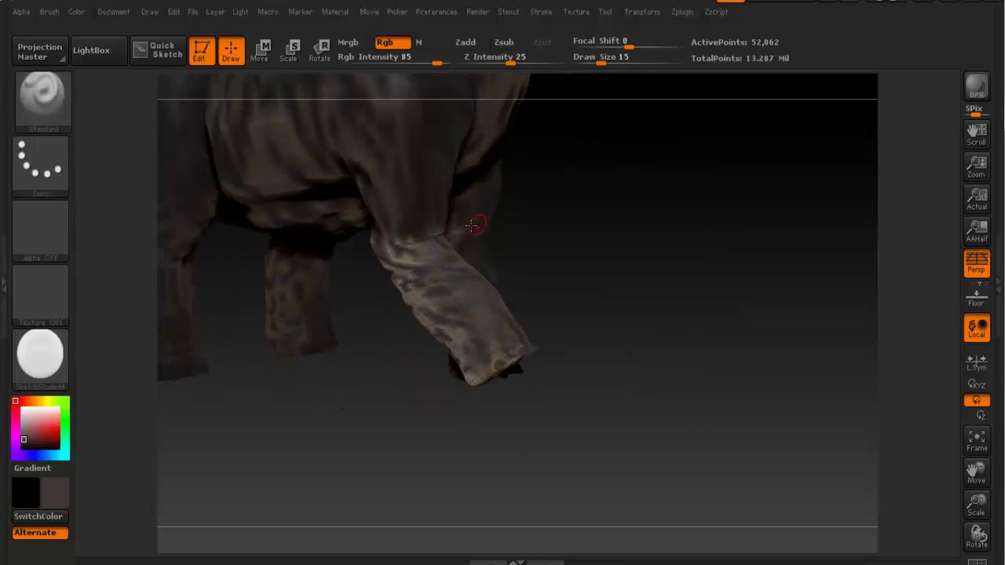
pyautogui.moveTo(480, 224); pyautogui.dragTo(465, 222)
pyautogui.press('ctrl')
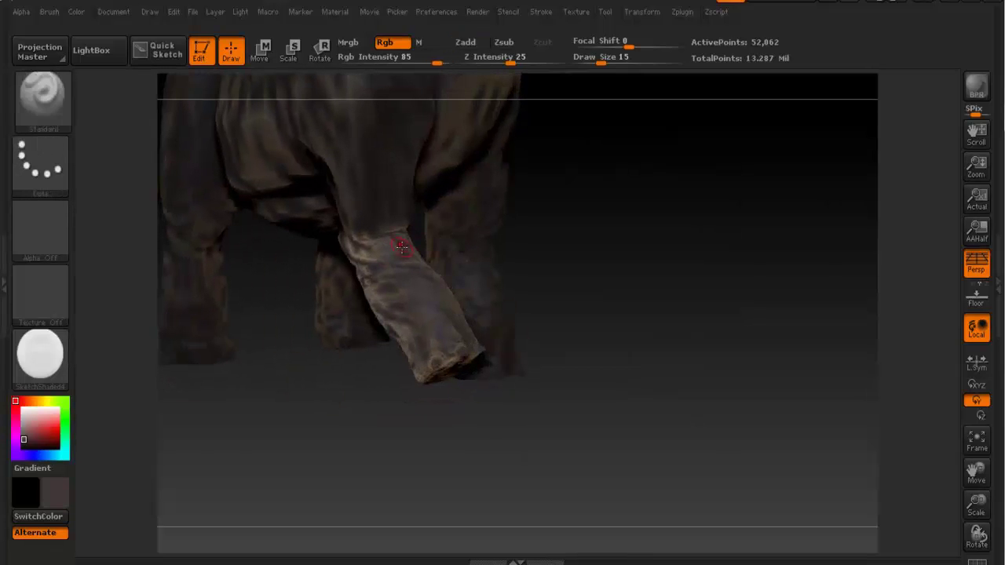
pyautogui.moveTo(401, 246); pyautogui.dragTo(352, 244, button='right')
pyautogui.hotkey('ctrl', 'alt')
pyautogui.moveTo(440, 235)
pyautogui.mouseDown(button='right')
pyautogui.moveTo(460, 227)
pyautogui.moveTo(420, 230)
pyautogui.mouseUp(button='right')
pyautogui.hotkey('ctrl', 'alt')
pyautogui.moveTo(354, 233); pyautogui.dragTo(497, 272, button='right')
# Raise the lower right front leg further forward about the knee and switch the Transpose line to Move
pyautogui.press('r')
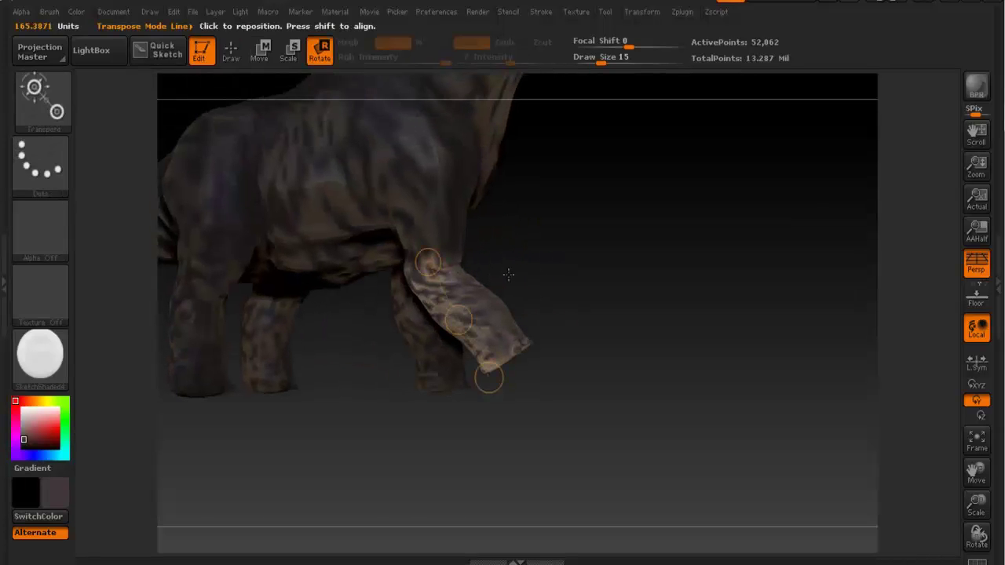
pyautogui.moveTo(489, 378); pyautogui.dragTo(545, 332)
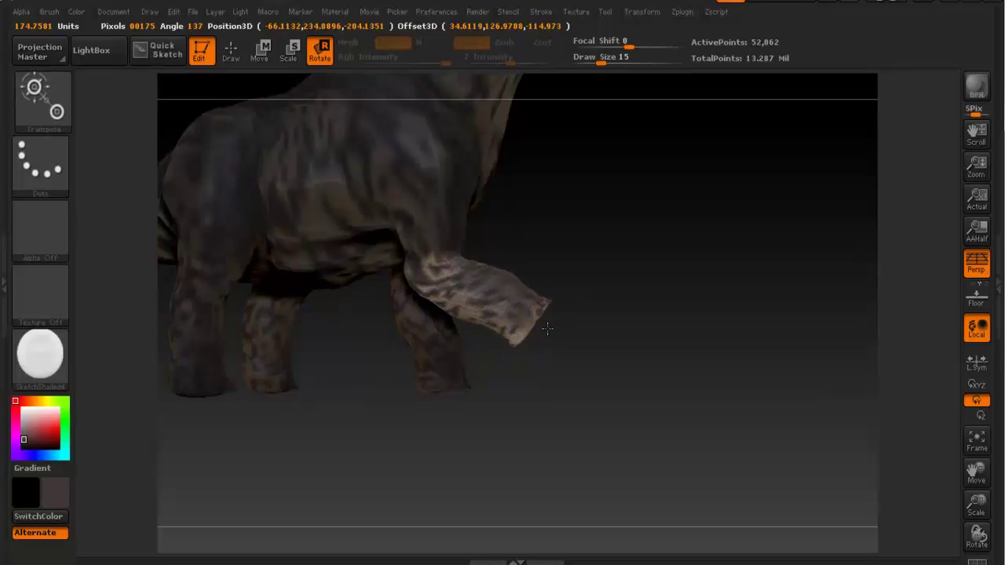
pyautogui.moveTo(568, 285); pyautogui.dragTo(589, 288, button='right')
pyautogui.press('w')
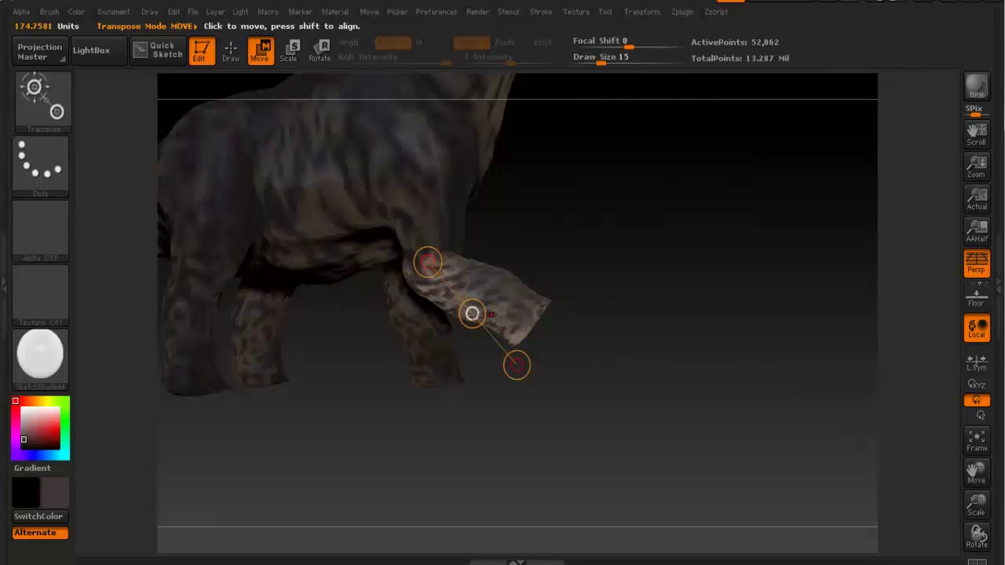
# Extend the mask down the raised right front leg to the ankle and rotate the foot downward
pyautogui.moveTo(472, 314)
pyautogui.mouseDown()
pyautogui.moveTo(482, 321)
pyautogui.moveTo(472, 315)
pyautogui.mouseUp()
pyautogui.moveTo(655, 279)
pyautogui.mouseDown()
pyautogui.moveTo(541, 285)
pyautogui.moveTo(639, 283)
pyautogui.mouseUp()
pyautogui.moveTo(495, 281); pyautogui.dragTo(552, 343)
pyautogui.moveTo(644, 341)
pyautogui.mouseDown()
pyautogui.moveTo(419, 337)
pyautogui.moveTo(632, 342)
pyautogui.mouseUp()
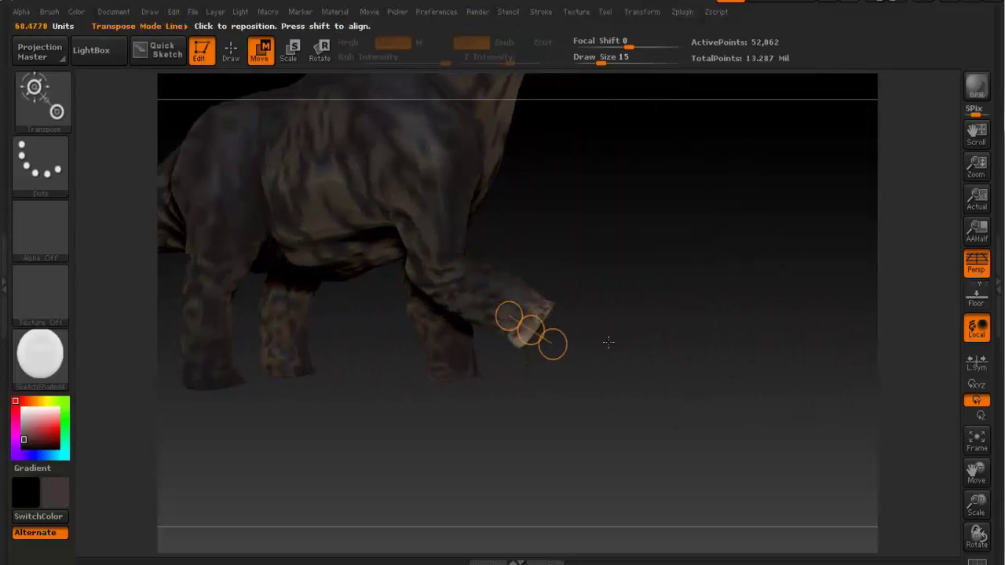
pyautogui.moveTo(556, 346)
pyautogui.mouseDown()
pyautogui.moveTo(535, 368)
pyautogui.moveTo(547, 368)
pyautogui.moveTo(544, 345)
pyautogui.moveTo(534, 348)
pyautogui.moveTo(685, 343)
pyautogui.mouseUp()
pyautogui.hotkey('ctrl', 'z')
pyautogui.press('r')
pyautogui.moveTo(552, 343); pyautogui.dragTo(548, 360)
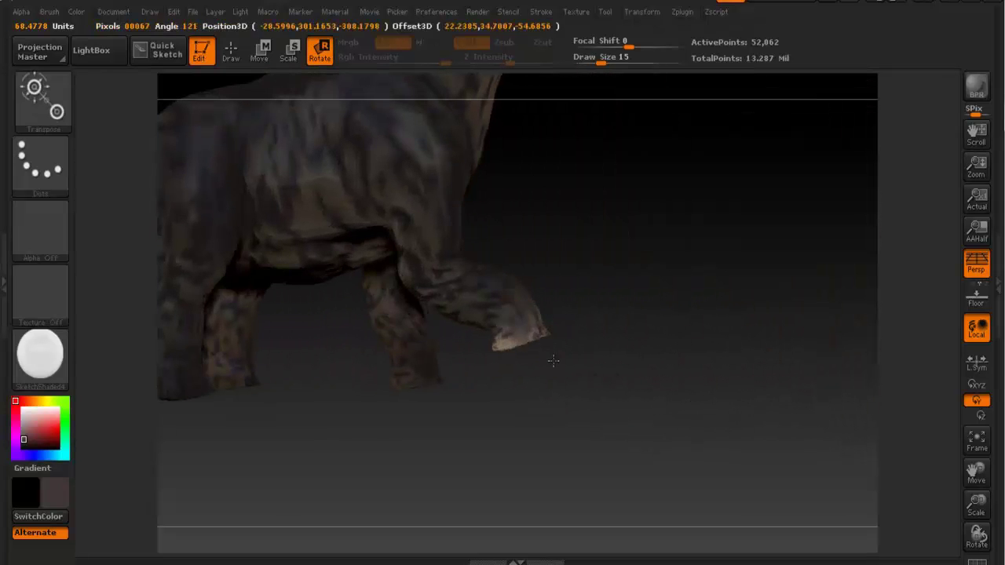
# Mask the whole body except the left front leg, starting from the shoulder
pyautogui.keyDown('alt'); pyautogui.moveTo(627, 325); pyautogui.dragTo(544, 281); pyautogui.keyUp('alt')
pyautogui.keyDown('alt'); pyautogui.moveTo(756, 322); pyautogui.dragTo(681, 352, button='right'); pyautogui.keyUp('alt')
pyautogui.keyDown('ctrl'); pyautogui.moveTo(615, 228); pyautogui.dragTo(650, 318, button='right'); pyautogui.keyUp('ctrl')
pyautogui.moveTo(591, 248)
pyautogui.mouseDown()
pyautogui.moveTo(605, 227)
pyautogui.moveTo(678, 235)
pyautogui.moveTo(671, 227)
pyautogui.moveTo(591, 260)
pyautogui.moveTo(576, 294)
pyautogui.mouseUp()
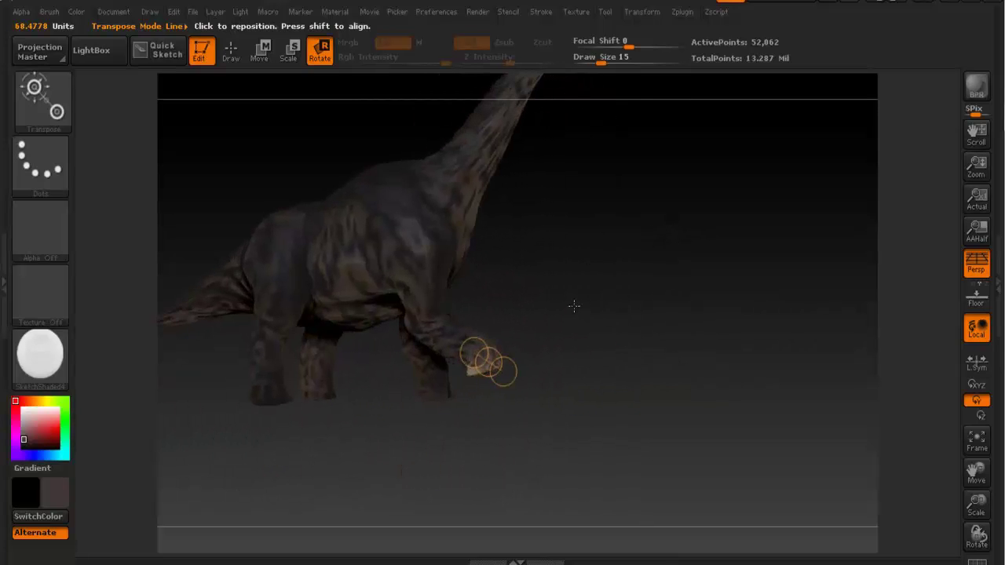
pyautogui.keyDown('ctrl'); pyautogui.moveTo(558, 319); pyautogui.dragTo(554, 347, button='right'); pyautogui.keyUp('ctrl')
pyautogui.moveTo(396, 293); pyautogui.dragTo(403, 314)
pyautogui.moveTo(411, 243)
pyautogui.keyDown('ctrl'); pyautogui.mouseDown()
pyautogui.moveTo(418, 311)
pyautogui.moveTo(498, 379)
pyautogui.moveTo(510, 348)
pyautogui.mouseUp(); pyautogui.keyUp('ctrl')
pyautogui.moveTo(620, 329); pyautogui.dragTo(577, 197)
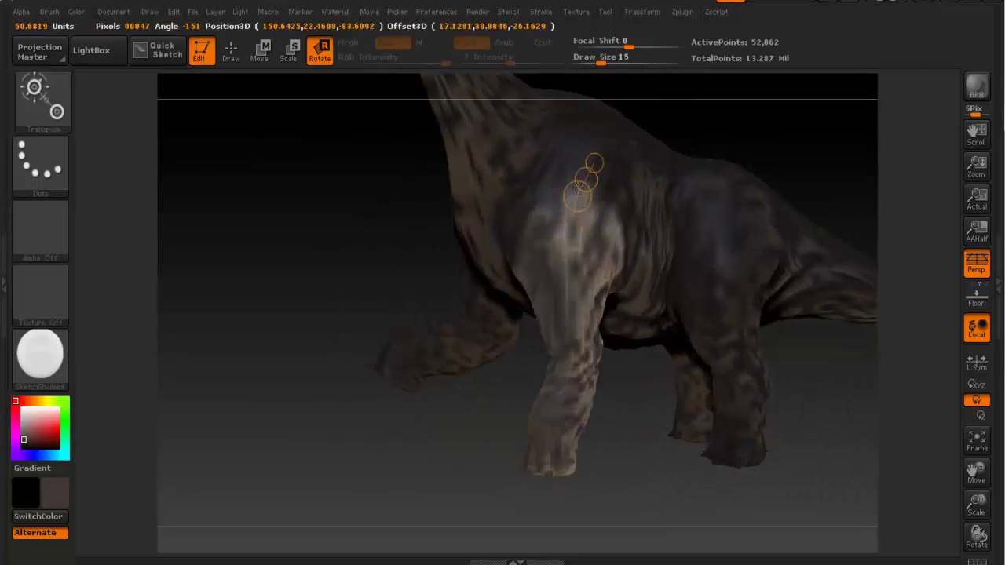
# Draw a Transpose Rotate line from the left shoulder to the foot and adjust the left front leg's angle
pyautogui.moveTo(653, 376)
pyautogui.mouseDown()
pyautogui.moveTo(624, 382)
pyautogui.moveTo(647, 345)
pyautogui.mouseUp()
pyautogui.moveTo(562, 209)
pyautogui.mouseDown()
pyautogui.moveTo(567, 414)
pyautogui.moveTo(602, 422)
pyautogui.mouseUp()
pyautogui.moveTo(361, 312); pyautogui.dragTo(440, 301)
pyautogui.moveTo(561, 427); pyautogui.dragTo(556, 426)
pyautogui.moveTo(704, 355); pyautogui.dragTo(587, 388)
pyautogui.moveTo(490, 427); pyautogui.dragTo(504, 430)
pyautogui.moveTo(698, 410); pyautogui.dragTo(642, 413)
# Extend the mask to the left front knee, adjust the lower leg and switch the Transpose line to Move
pyautogui.moveTo(512, 293)
pyautogui.keyDown('ctrl'); pyautogui.mouseDown()
pyautogui.moveTo(505, 446)
pyautogui.moveTo(480, 439)
pyautogui.mouseUp(); pyautogui.keyUp('ctrl')
pyautogui.moveTo(570, 412); pyautogui.dragTo(677, 406)
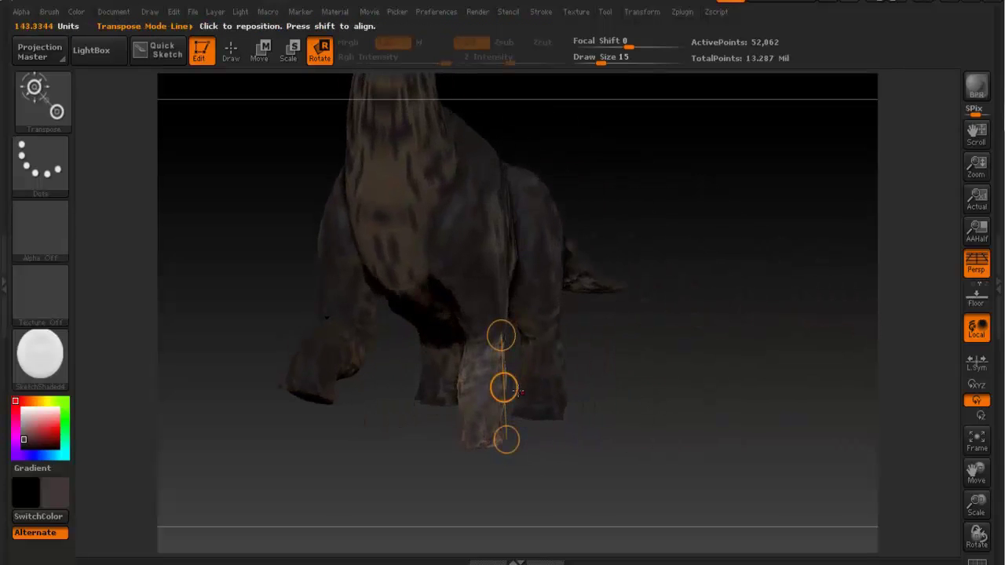
pyautogui.moveTo(504, 386)
pyautogui.mouseDown()
pyautogui.moveTo(518, 350)
pyautogui.moveTo(512, 387)
pyautogui.mouseUp()
pyautogui.press('w')
pyautogui.moveTo(685, 325); pyautogui.dragTo(623, 384)
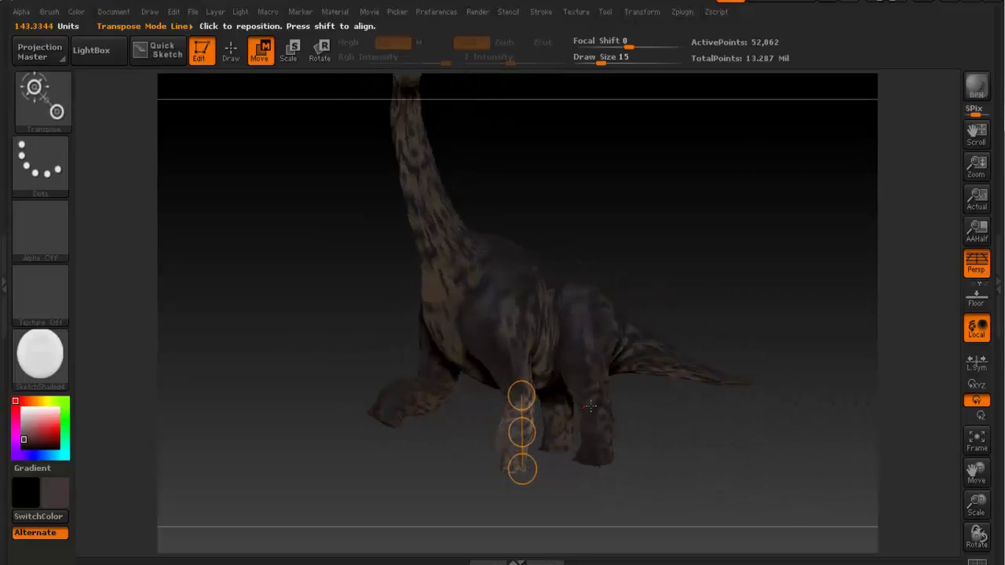
# Compare the pose with the brachiosaurus reference picture in Windows Live Photo Gallery and return to the model in ZBrush
pyautogui.hotkey('alt', 'Tab')
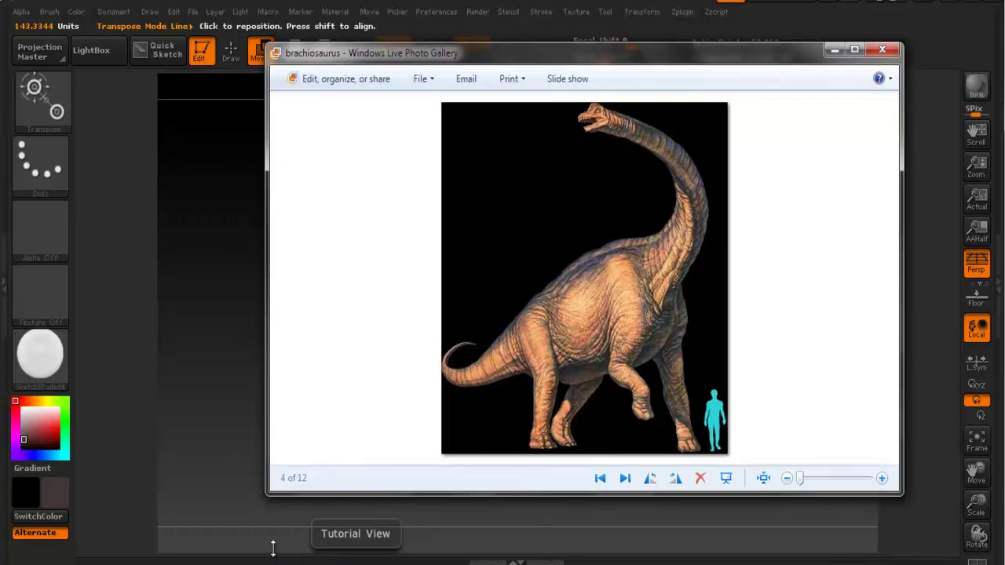
pyautogui.hotkey('alt', 'Tab')
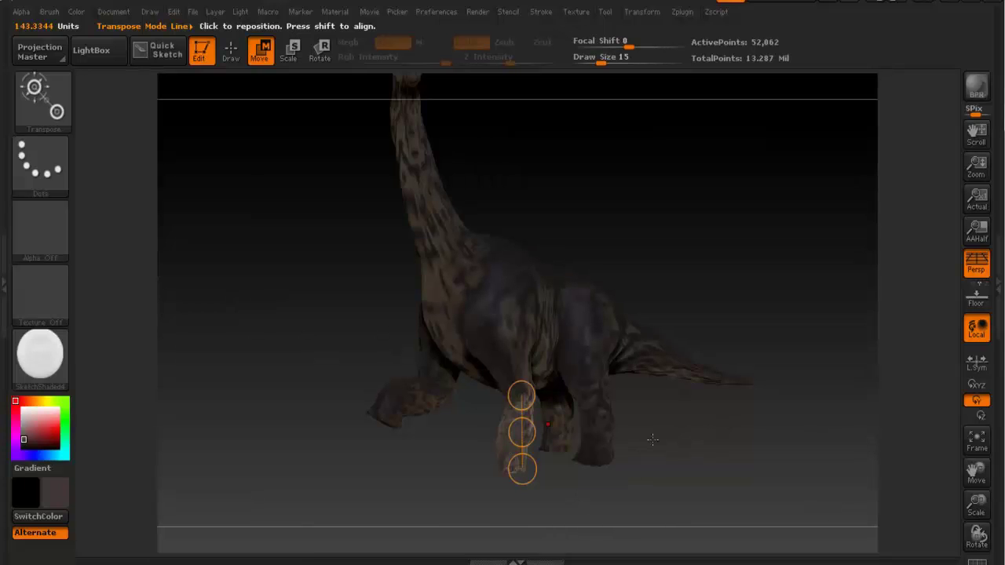
pyautogui.moveTo(676, 436); pyautogui.dragTo(646, 433)
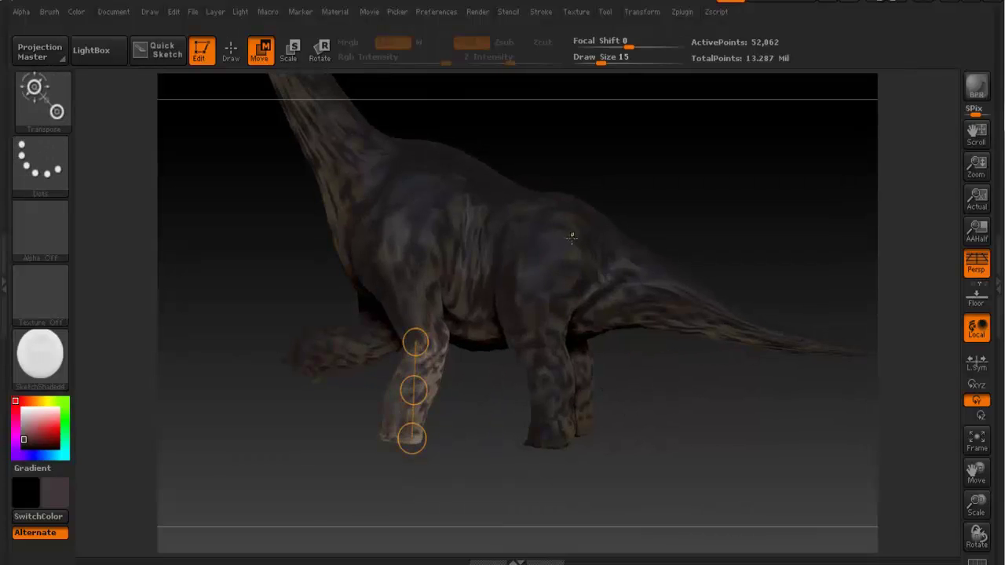
# Unmask only the left hind leg, swing it forward from the hip and bend its lower half back at the knee
pyautogui.moveTo(572, 237)
pyautogui.keyDown('ctrl'); pyautogui.mouseDown()
pyautogui.moveTo(553, 250)
pyautogui.moveTo(567, 233)
pyautogui.moveTo(548, 393)
pyautogui.moveTo(553, 444)
pyautogui.mouseUp(); pyautogui.keyUp('ctrl')
pyautogui.moveTo(553, 445)
pyautogui.mouseDown()
pyautogui.moveTo(520, 441)
pyautogui.moveTo(547, 445)
pyautogui.mouseUp()
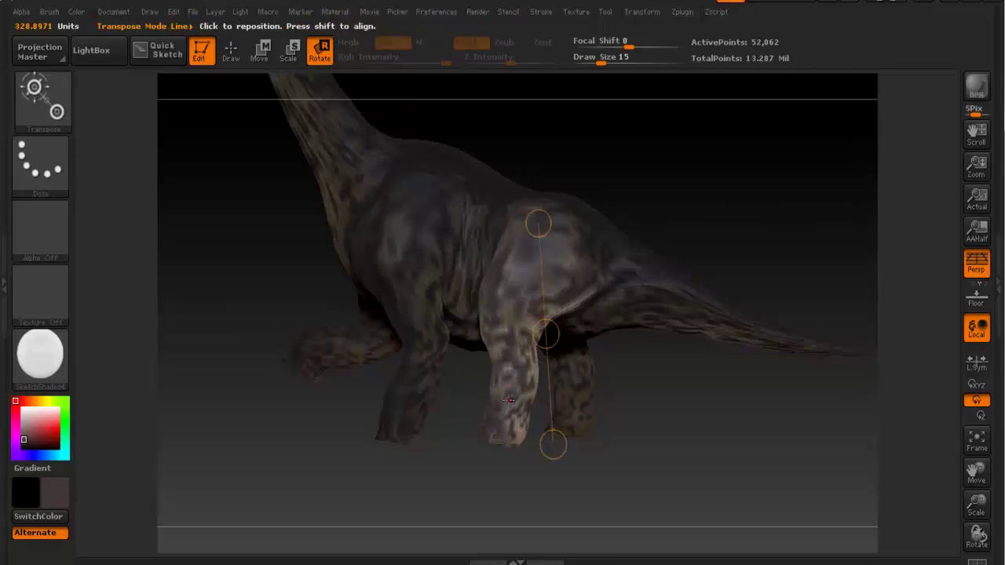
pyautogui.moveTo(505, 304)
pyautogui.mouseDown()
pyautogui.moveTo(503, 337)
pyautogui.moveTo(532, 447)
pyautogui.mouseUp()
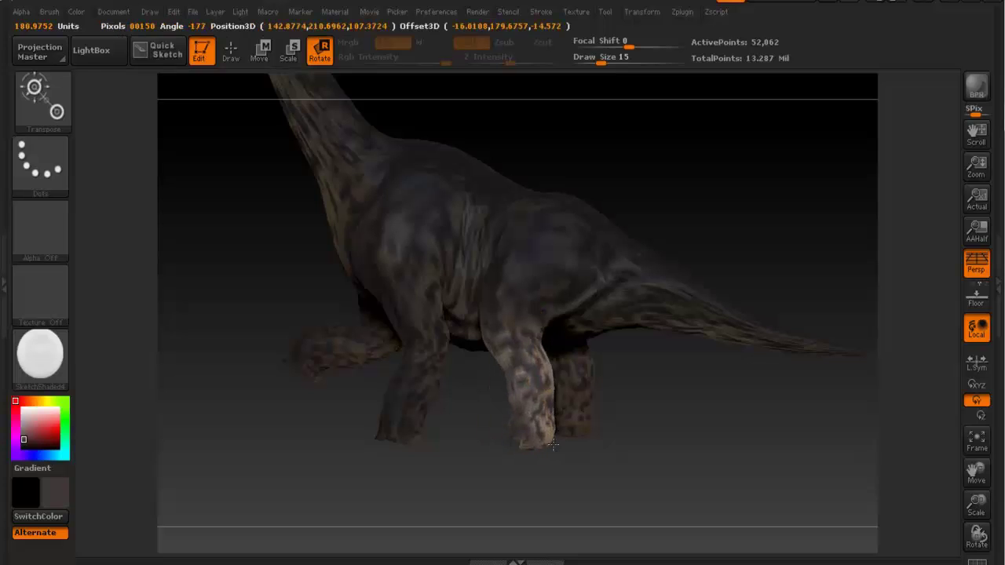
pyautogui.moveTo(641, 434); pyautogui.dragTo(546, 397)
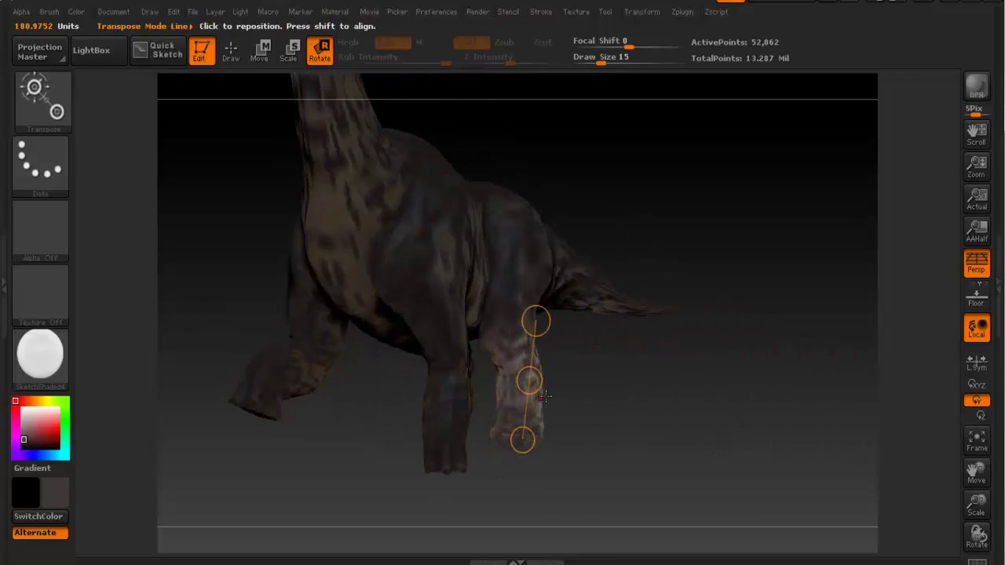
# Mask everything except the right hind leg and swing the leg backward from the hip
pyautogui.moveTo(654, 391); pyautogui.dragTo(427, 348)
pyautogui.moveTo(485, 239)
pyautogui.keyDown('ctrl'); pyautogui.mouseDown()
pyautogui.moveTo(487, 268)
pyautogui.moveTo(499, 235)
pyautogui.moveTo(476, 242)
pyautogui.moveTo(493, 240)
pyautogui.mouseUp(); pyautogui.keyUp('ctrl')
pyautogui.moveTo(458, 205)
pyautogui.keyDown('ctrl'); pyautogui.mouseDown()
pyautogui.moveTo(473, 255)
pyautogui.moveTo(480, 364)
pyautogui.mouseUp(); pyautogui.keyUp('ctrl')
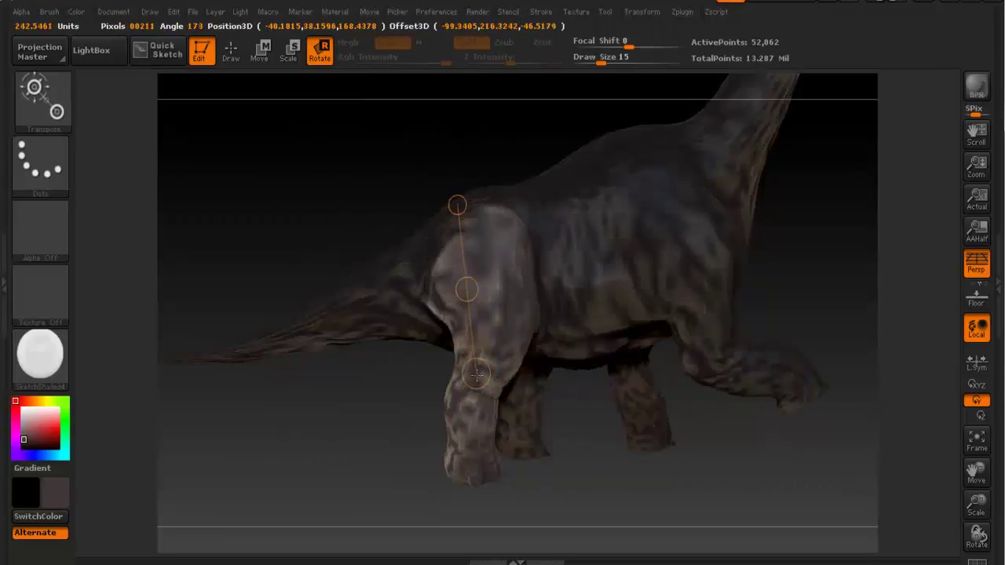
pyautogui.moveTo(492, 217)
pyautogui.keyDown('ctrl'); pyautogui.mouseDown()
pyautogui.moveTo(490, 478)
pyautogui.moveTo(439, 467)
pyautogui.moveTo(479, 464)
pyautogui.mouseUp(); pyautogui.keyUp('ctrl')
pyautogui.moveTo(636, 452); pyautogui.dragTo(606, 411)
pyautogui.moveTo(500, 424); pyautogui.dragTo(481, 412)
# Correct the mask around the right hind knee and bend the lower leg with a Transpose Rotate line
pyautogui.moveTo(465, 301)
pyautogui.mouseDown()
pyautogui.moveTo(442, 426)
pyautogui.moveTo(471, 427)
pyautogui.moveTo(444, 422)
pyautogui.moveTo(480, 418)
pyautogui.moveTo(486, 401)
pyautogui.moveTo(459, 369)
pyautogui.mouseUp()
pyautogui.hotkey('ctrl', 'z')
pyautogui.press('q')
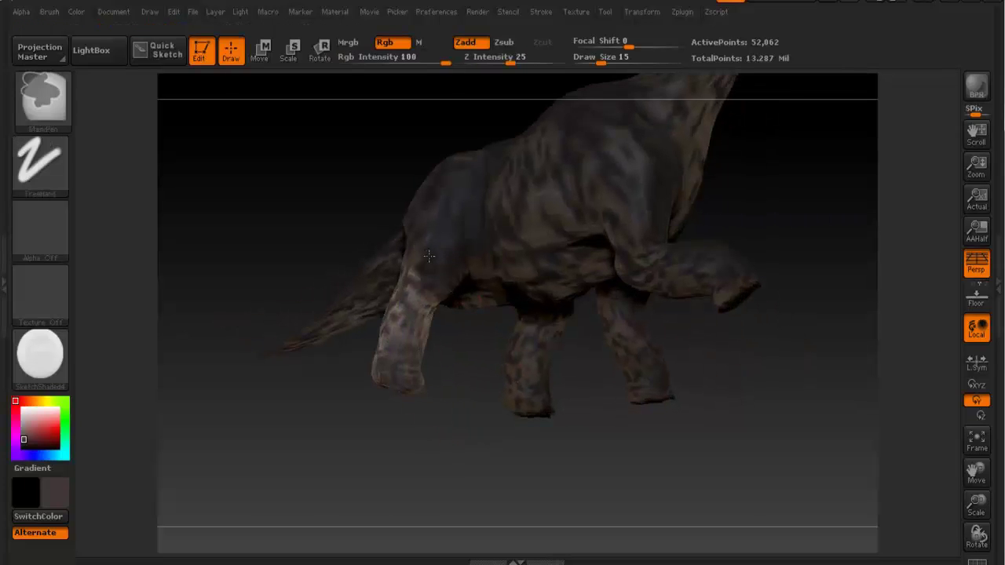
pyautogui.moveTo(417, 270)
pyautogui.mouseDown()
pyautogui.moveTo(445, 264)
pyautogui.moveTo(426, 348)
pyautogui.moveTo(539, 340)
pyautogui.moveTo(438, 282)
pyautogui.moveTo(393, 275)
pyautogui.moveTo(349, 367)
pyautogui.moveTo(333, 356)
pyautogui.mouseUp()
pyautogui.press('r')
pyautogui.moveTo(456, 394)
pyautogui.mouseDown(button='right')
pyautogui.moveTo(432, 392)
pyautogui.moveTo(441, 381)
pyautogui.mouseUp(button='right')
pyautogui.moveTo(345, 304)
pyautogui.mouseDown()
pyautogui.moveTo(322, 347)
pyautogui.moveTo(344, 367)
pyautogui.mouseUp()
pyautogui.moveTo(325, 328); pyautogui.dragTo(327, 338)
pyautogui.moveTo(424, 353)
pyautogui.mouseDown()
pyautogui.moveTo(444, 400)
pyautogui.moveTo(549, 307)
pyautogui.moveTo(614, 363)
pyautogui.moveTo(565, 359)
pyautogui.moveTo(572, 397)
pyautogui.moveTo(599, 395)
pyautogui.moveTo(471, 397)
pyautogui.moveTo(574, 386)
pyautogui.moveTo(508, 416)
pyautogui.mouseUp()
# Shift and rotate the lower right hind leg inward so it lines up under the knee
pyautogui.keyDown('alt'); pyautogui.moveTo(509, 416); pyautogui.dragTo(508, 337, button='right'); pyautogui.keyUp('alt')
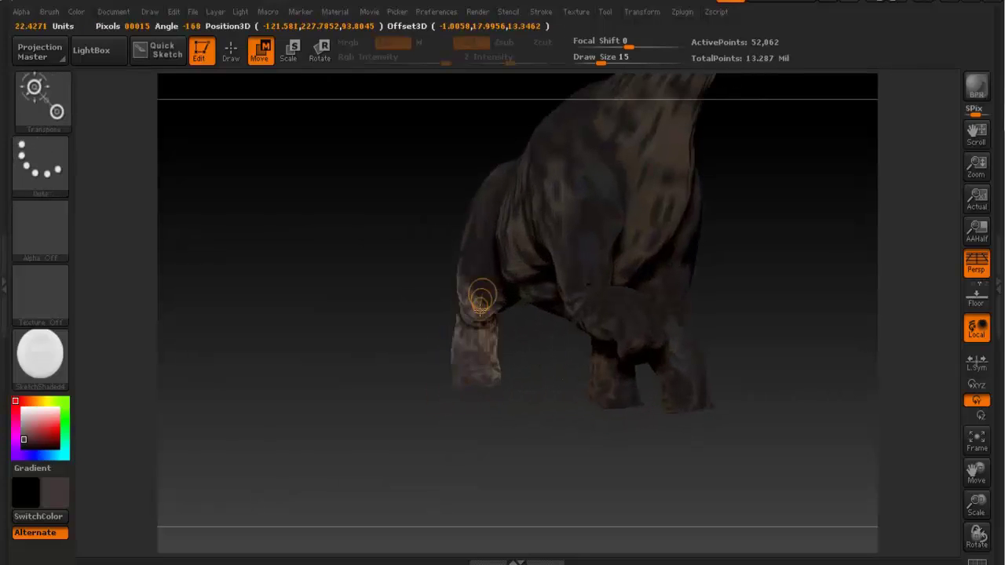
pyautogui.moveTo(463, 294); pyautogui.dragTo(468, 341)
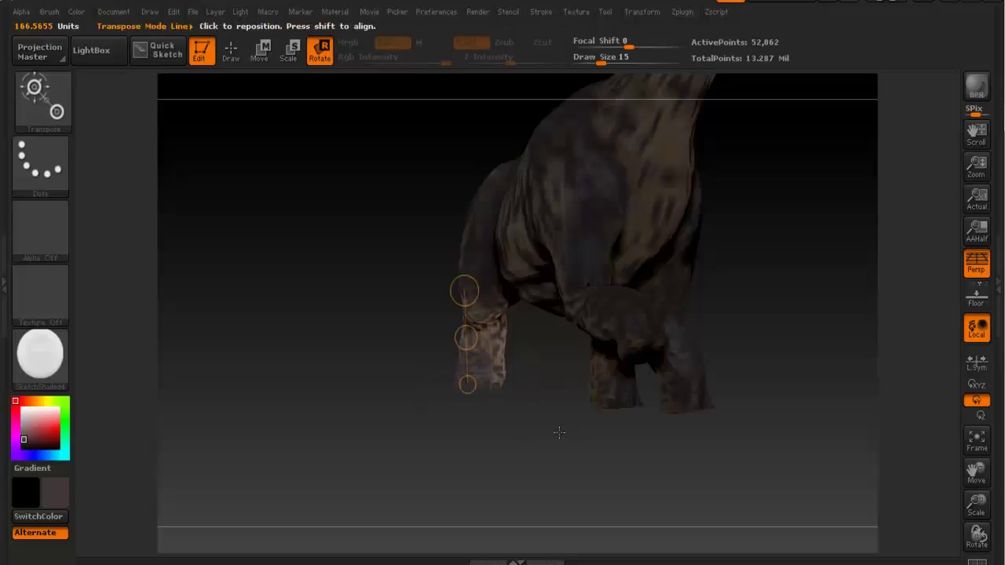
pyautogui.moveTo(463, 336); pyautogui.dragTo(464, 367)
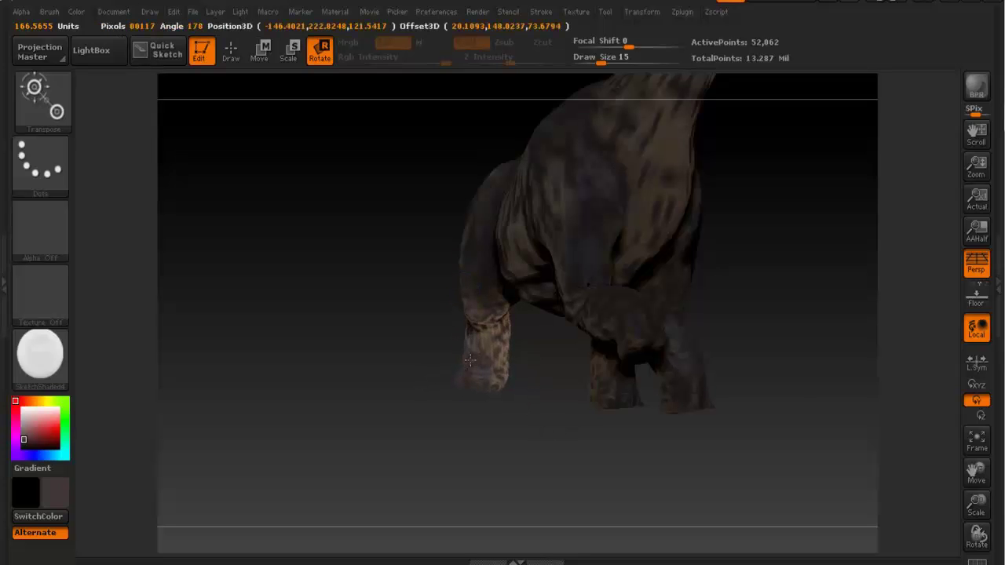
# Isolate the tail with a mask up to mid-tail and rotate its rear half toward the animal's left
pyautogui.moveTo(543, 381); pyautogui.dragTo(763, 414)
pyautogui.moveTo(489, 244)
pyautogui.keyDown('ctrl'); pyautogui.mouseDown()
pyautogui.moveTo(509, 254)
pyautogui.moveTo(499, 248)
pyautogui.mouseUp(); pyautogui.keyUp('ctrl')
pyautogui.moveTo(699, 260); pyautogui.dragTo(642, 264)
pyautogui.moveTo(497, 272); pyautogui.dragTo(758, 337)
pyautogui.moveTo(742, 302)
pyautogui.mouseDown()
pyautogui.moveTo(644, 360)
pyautogui.moveTo(677, 380)
pyautogui.moveTo(577, 261)
pyautogui.mouseUp()
pyautogui.moveTo(536, 171)
pyautogui.mouseDown()
pyautogui.moveTo(556, 467)
pyautogui.moveTo(511, 467)
pyautogui.mouseUp()
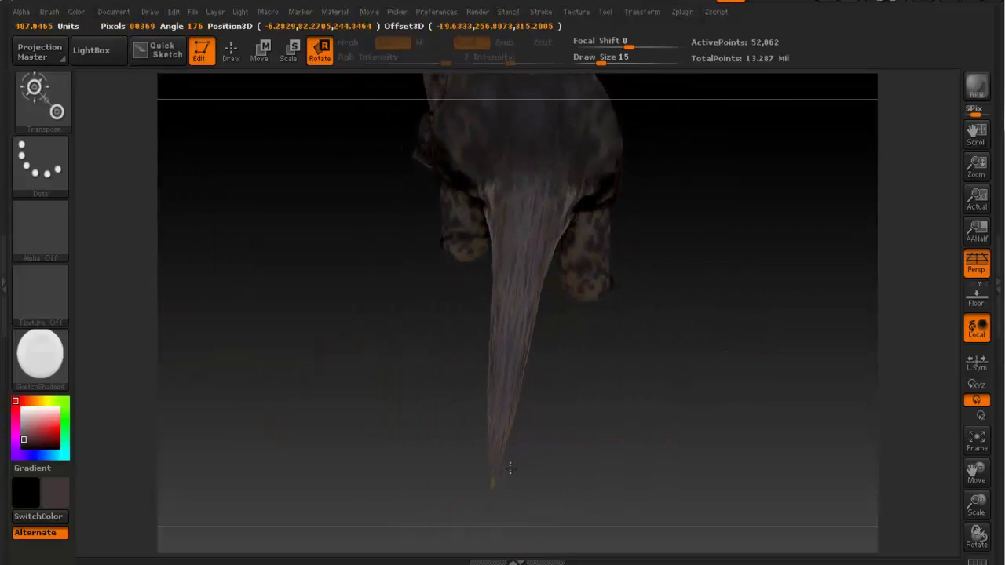
pyautogui.moveTo(512, 255); pyautogui.dragTo(513, 269)
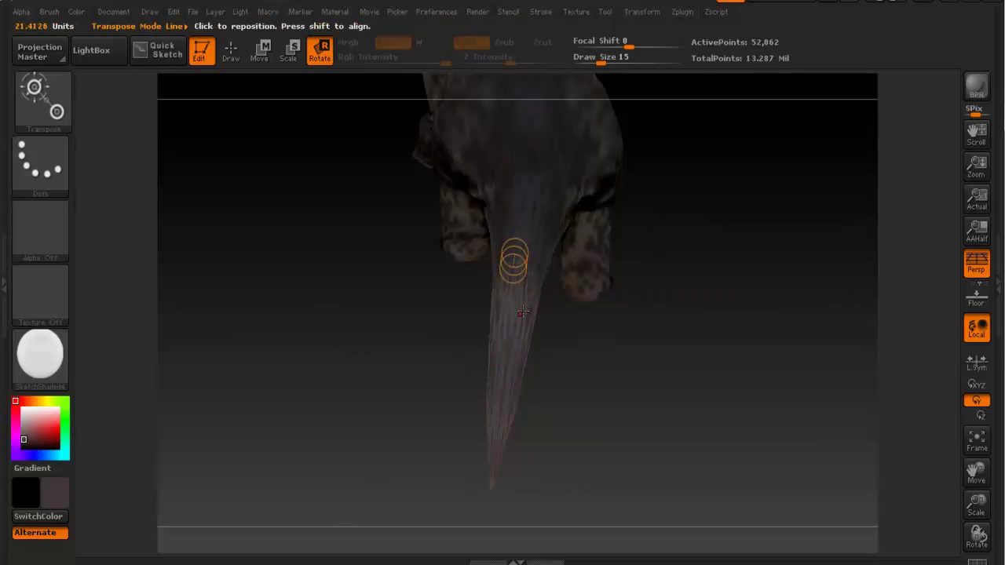
pyautogui.moveTo(519, 336)
pyautogui.mouseDown()
pyautogui.moveTo(495, 471)
pyautogui.moveTo(450, 463)
pyautogui.mouseUp()
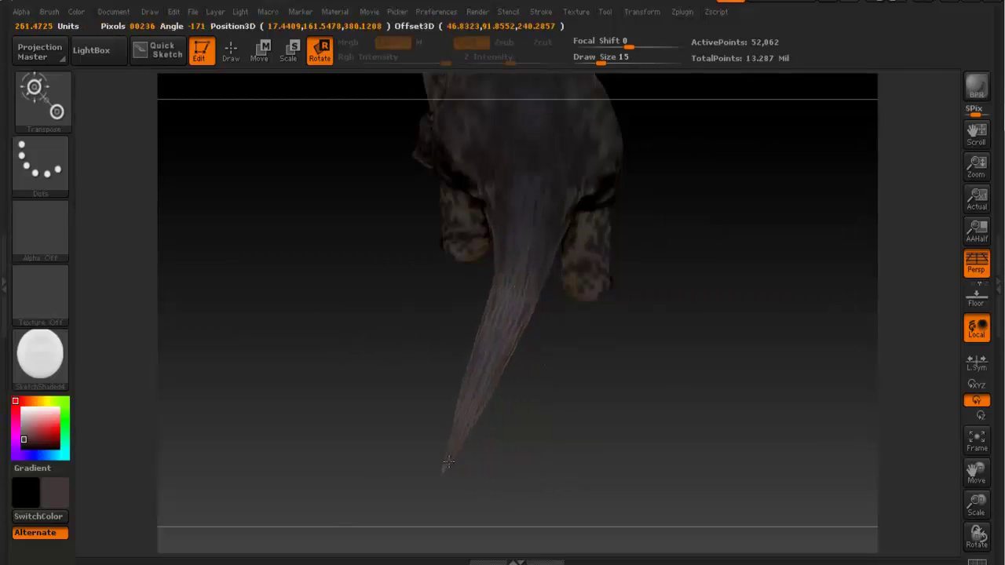
# Try to rotate the rear of the tail further sideways with a line from mid-tail to the tip
pyautogui.keyDown('ctrl'); pyautogui.moveTo(501, 295); pyautogui.dragTo(497, 324); pyautogui.keyUp('ctrl')
pyautogui.keyDown('ctrl'); pyautogui.moveTo(531, 255); pyautogui.dragTo(512, 314); pyautogui.keyUp('ctrl')
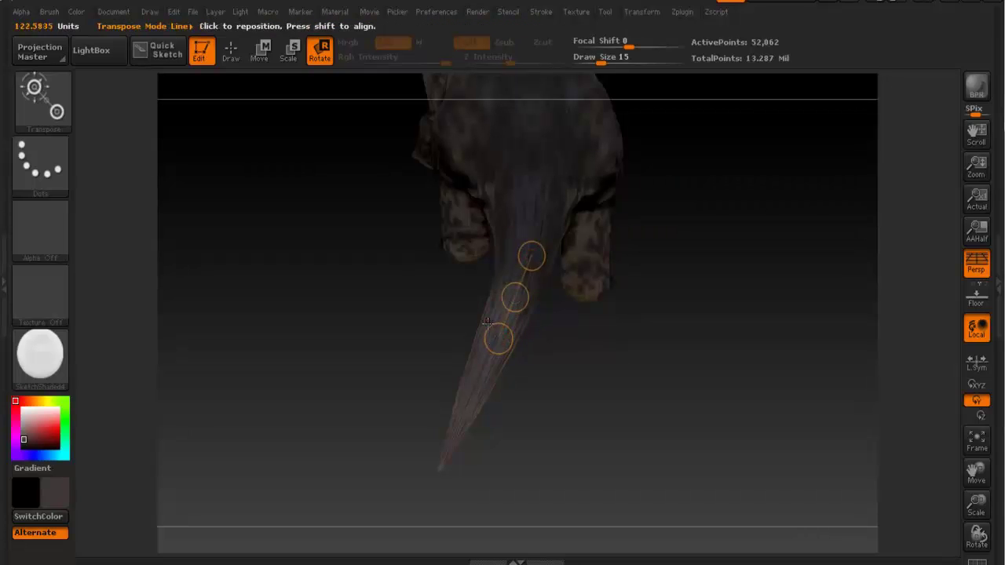
pyautogui.moveTo(507, 270)
pyautogui.mouseDown()
pyautogui.moveTo(457, 447)
pyautogui.moveTo(439, 467)
pyautogui.mouseUp()
pyautogui.moveTo(440, 467); pyautogui.dragTo(406, 449)
pyautogui.hotkey('ctrl', 'z')
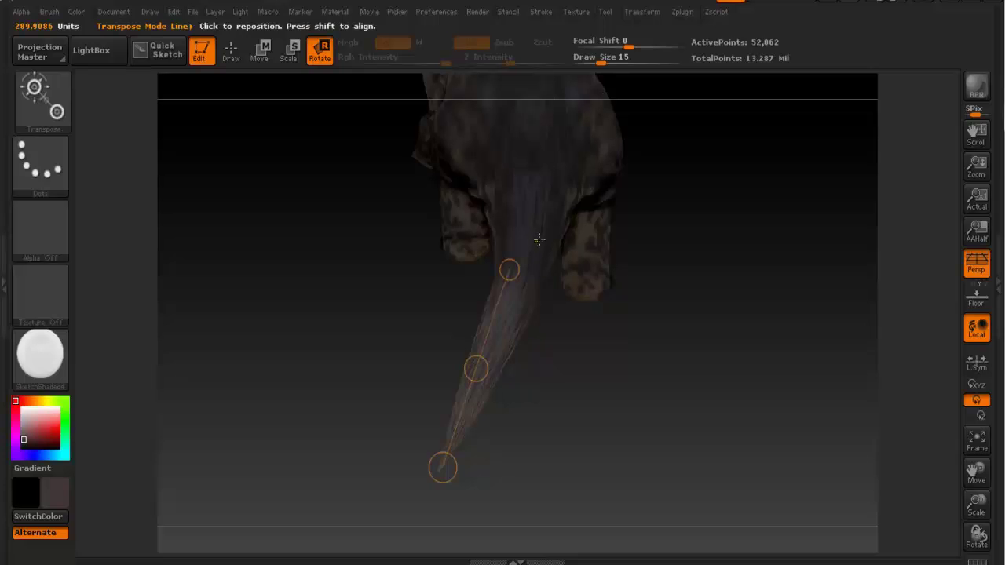
# Rework the mask along the middle of the tail and bend the rear half further toward the animal's left
pyautogui.moveTo(536, 242); pyautogui.dragTo(506, 332)
pyautogui.moveTo(580, 408)
pyautogui.mouseDown()
pyautogui.moveTo(661, 256)
pyautogui.moveTo(664, 228)
pyautogui.moveTo(659, 271)
pyautogui.moveTo(468, 315)
pyautogui.mouseUp()
pyautogui.moveTo(557, 369)
pyautogui.mouseDown()
pyautogui.moveTo(581, 317)
pyautogui.moveTo(616, 278)
pyautogui.moveTo(610, 318)
pyautogui.moveTo(646, 300)
pyautogui.moveTo(568, 352)
pyautogui.moveTo(589, 385)
pyautogui.moveTo(572, 321)
pyautogui.moveTo(514, 224)
pyautogui.moveTo(628, 248)
pyautogui.mouseUp()
pyautogui.moveTo(719, 270); pyautogui.dragTo(528, 397)
pyautogui.moveTo(646, 346)
pyautogui.mouseDown()
pyautogui.moveTo(613, 297)
pyautogui.moveTo(686, 228)
pyautogui.moveTo(691, 204)
pyautogui.moveTo(653, 288)
pyautogui.moveTo(538, 283)
pyautogui.moveTo(578, 240)
pyautogui.moveTo(560, 307)
pyautogui.moveTo(614, 223)
pyautogui.mouseUp()
pyautogui.moveTo(406, 320); pyautogui.dragTo(427, 330)
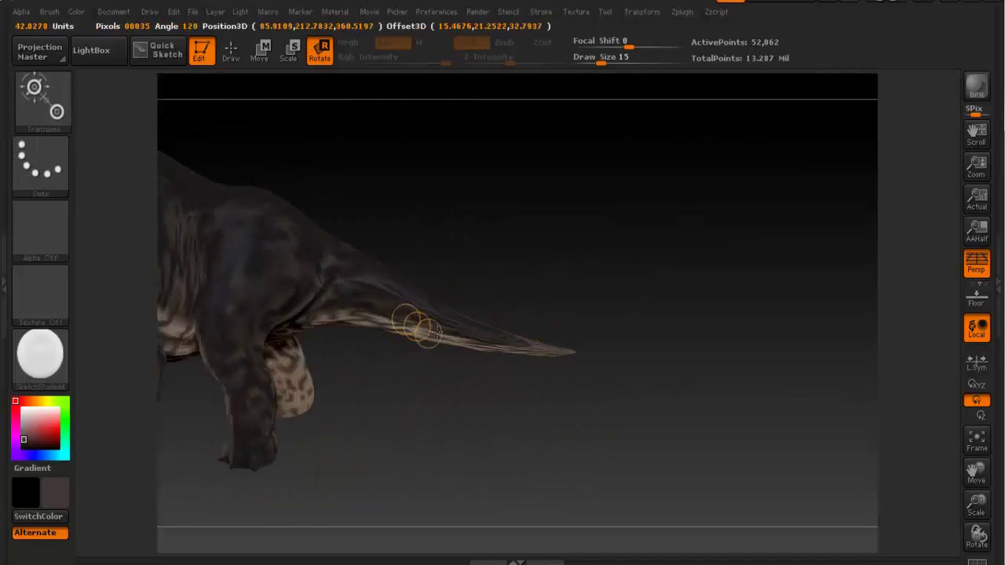
pyautogui.moveTo(556, 282)
pyautogui.mouseDown()
pyautogui.moveTo(466, 372)
pyautogui.moveTo(448, 343)
pyautogui.moveTo(419, 354)
pyautogui.moveTo(372, 489)
pyautogui.moveTo(317, 449)
pyautogui.mouseUp()
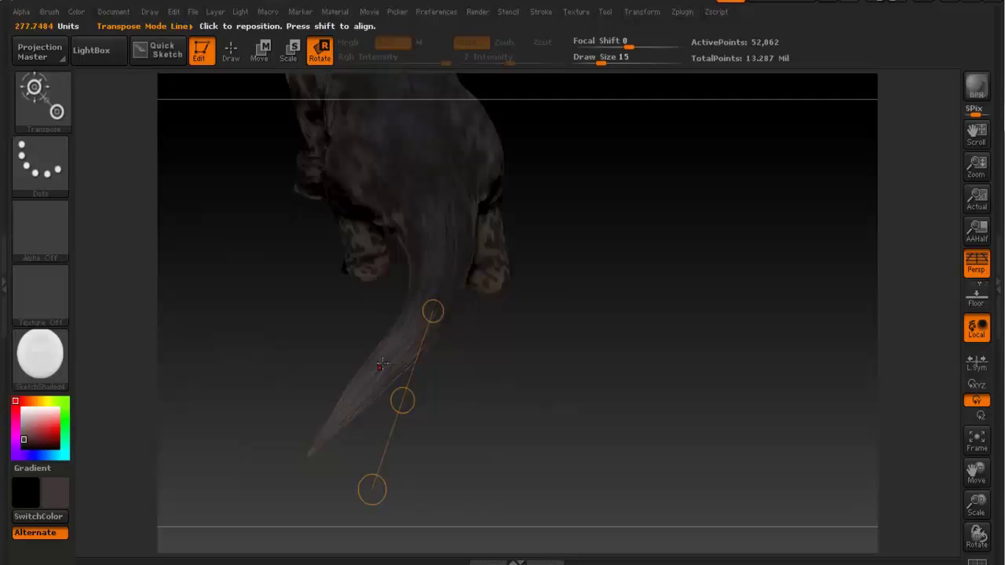
# Mask the tail down to its last section and bend the tip sharply toward the animal's left
pyautogui.moveTo(490, 372); pyautogui.dragTo(561, 282)
pyautogui.keyDown('alt'); pyautogui.moveTo(434, 342); pyautogui.dragTo(597, 318); pyautogui.keyUp('alt')
pyautogui.keyDown('ctrl'); pyautogui.moveTo(485, 361); pyautogui.dragTo(591, 368); pyautogui.keyUp('ctrl')
pyautogui.keyDown('ctrl'); pyautogui.moveTo(445, 350); pyautogui.dragTo(469, 358); pyautogui.keyUp('ctrl')
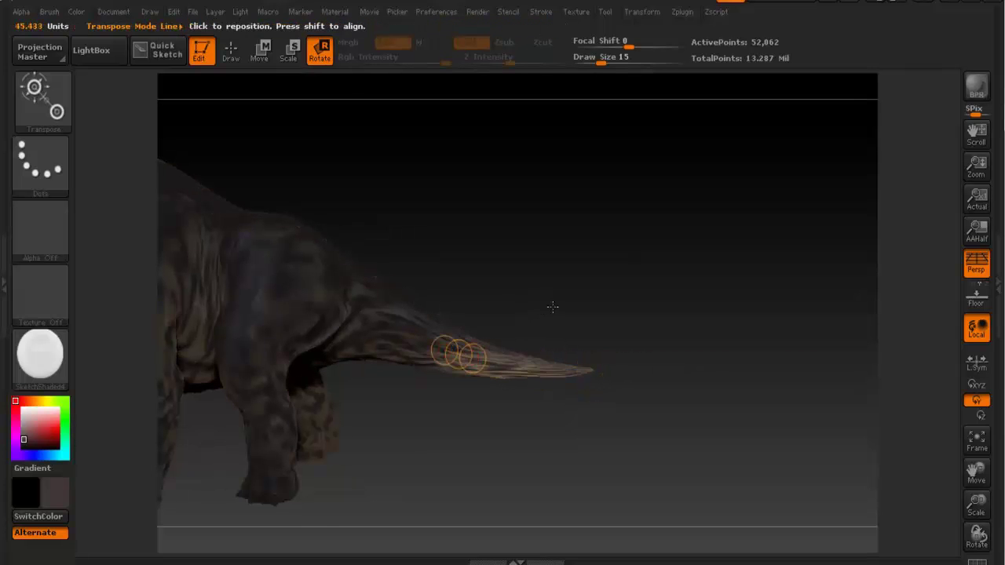
pyautogui.press('q')
pyautogui.keyDown('ctrl'); pyautogui.moveTo(434, 271); pyautogui.dragTo(496, 416); pyautogui.keyUp('ctrl')
pyautogui.moveTo(542, 340); pyautogui.dragTo(508, 428)
pyautogui.press('r')
pyautogui.moveTo(444, 406); pyautogui.dragTo(414, 501)
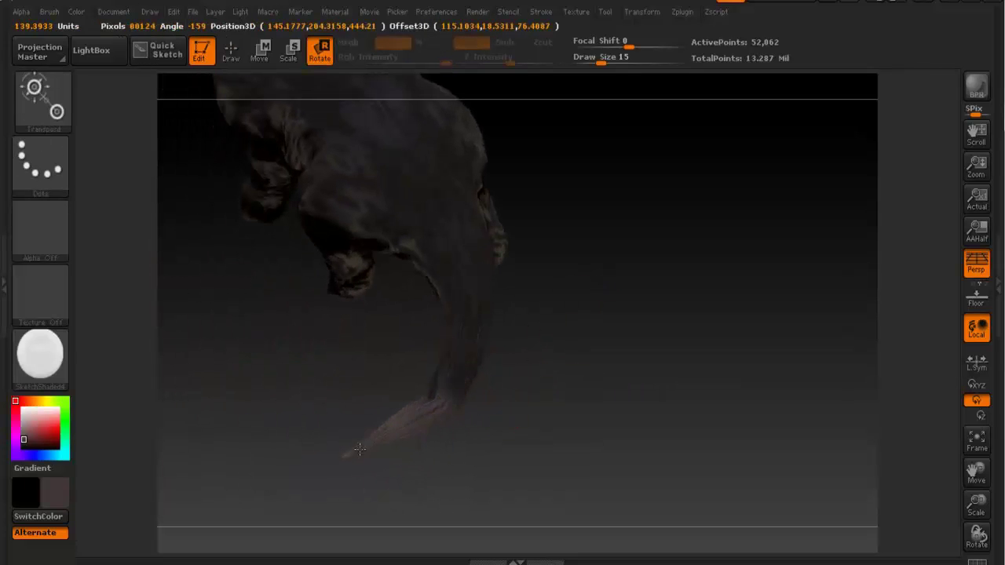
# Rotate the tail tip upward from the side view and check the whole pose
pyautogui.keyDown('ctrl'); pyautogui.moveTo(588, 388); pyautogui.dragTo(573, 298, button='right'); pyautogui.keyUp('ctrl')
pyautogui.keyDown('alt'); pyautogui.moveTo(568, 361); pyautogui.dragTo(755, 243, button='right'); pyautogui.keyUp('alt')
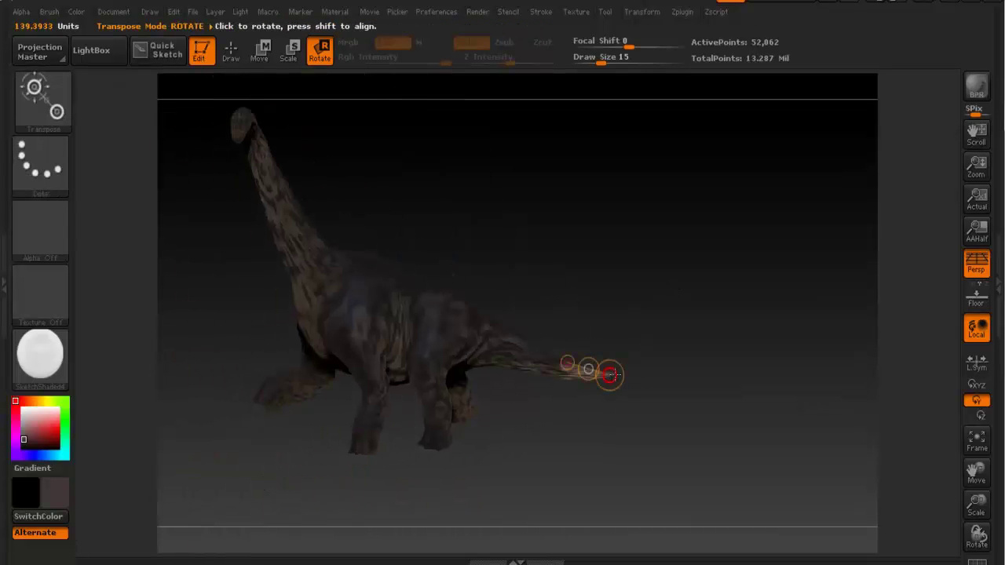
pyautogui.moveTo(611, 374); pyautogui.dragTo(621, 339)
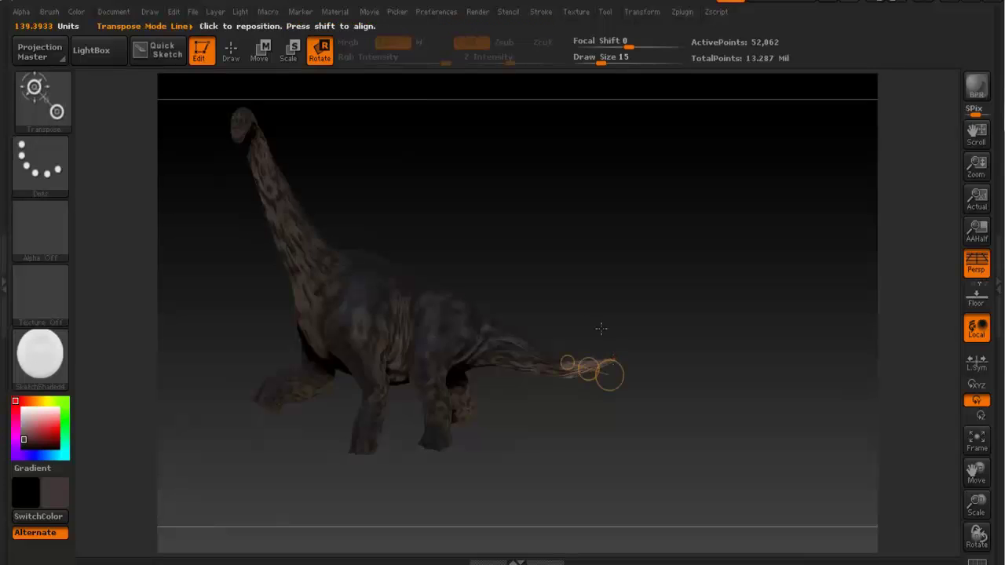
pyautogui.keyDown('alt'); pyautogui.moveTo(561, 282); pyautogui.dragTo(612, 255, button='right'); pyautogui.keyUp('alt')
pyautogui.keyDown('ctrl'); pyautogui.moveTo(547, 227); pyautogui.dragTo(562, 240, button='right'); pyautogui.keyUp('ctrl')
pyautogui.keyDown('alt'); pyautogui.moveTo(518, 211); pyautogui.dragTo(633, 304, button='right'); pyautogui.keyUp('alt')
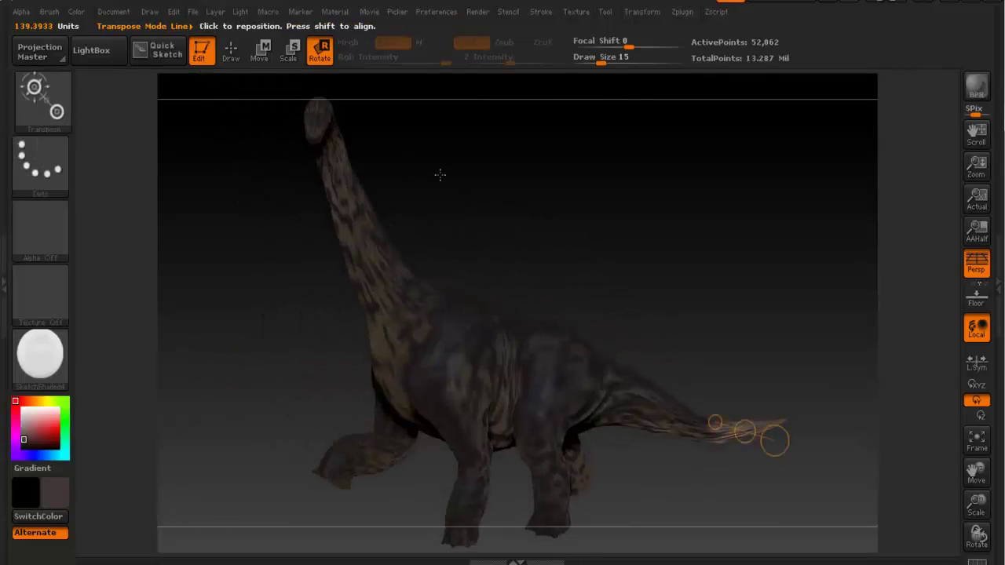
# Unmask only the neck and head and adjust the neck's bend with a Transpose Rotate line
pyautogui.keyDown('alt'); pyautogui.moveTo(424, 172); pyautogui.dragTo(518, 203, button='right'); pyautogui.keyUp('alt')
pyautogui.keyDown('ctrl'); pyautogui.moveTo(416, 252); pyautogui.dragTo(410, 237); pyautogui.keyUp('ctrl')
pyautogui.moveTo(466, 182); pyautogui.dragTo(505, 182)
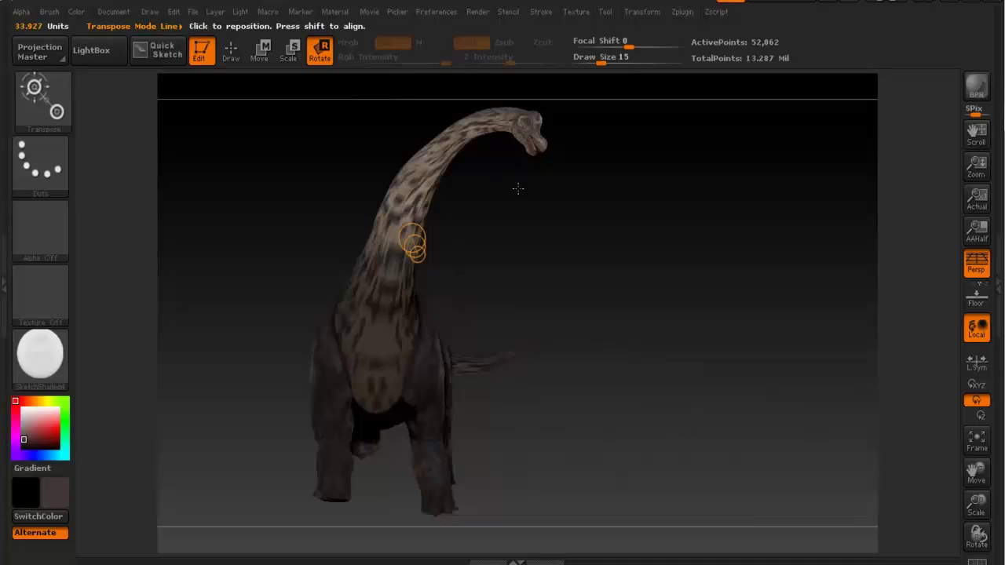
pyautogui.keyDown('alt'); pyautogui.moveTo(566, 122); pyautogui.dragTo(570, 191); pyautogui.keyUp('alt')
pyautogui.keyDown('ctrl'); pyautogui.keyDown('alt'); pyautogui.moveTo(471, 146); pyautogui.dragTo(624, 305); pyautogui.keyUp('alt'); pyautogui.keyUp('ctrl')
pyautogui.moveTo(391, 321); pyautogui.dragTo(511, 186)
pyautogui.moveTo(554, 244)
pyautogui.mouseDown()
pyautogui.moveTo(500, 260)
pyautogui.moveTo(504, 249)
pyautogui.mouseUp()
# Refine the bend of the upper neck and the head's angle with further Transpose lines
pyautogui.moveTo(423, 164); pyautogui.dragTo(483, 189)
pyautogui.keyDown('alt'); pyautogui.moveTo(562, 285); pyautogui.dragTo(538, 232); pyautogui.keyUp('alt')
pyautogui.moveTo(530, 195); pyautogui.dragTo(471, 174)
pyautogui.moveTo(403, 135); pyautogui.dragTo(406, 136)
pyautogui.moveTo(486, 227); pyautogui.dragTo(543, 338)
# Mask everything above the left front knee and rotate the lower leg slightly inward with a knee-to-foot Transpose line
pyautogui.moveTo(444, 327)
pyautogui.keyDown('ctrl'); pyautogui.mouseDown()
pyautogui.moveTo(462, 439)
pyautogui.moveTo(479, 423)
pyautogui.mouseUp(); pyautogui.keyUp('ctrl')
pyautogui.moveTo(443, 376)
pyautogui.mouseDown()
pyautogui.moveTo(452, 455)
pyautogui.moveTo(441, 445)
pyautogui.mouseUp()
pyautogui.moveTo(590, 403)
pyautogui.mouseDown()
pyautogui.moveTo(572, 404)
pyautogui.moveTo(599, 404)
pyautogui.moveTo(584, 402)
pyautogui.mouseUp()
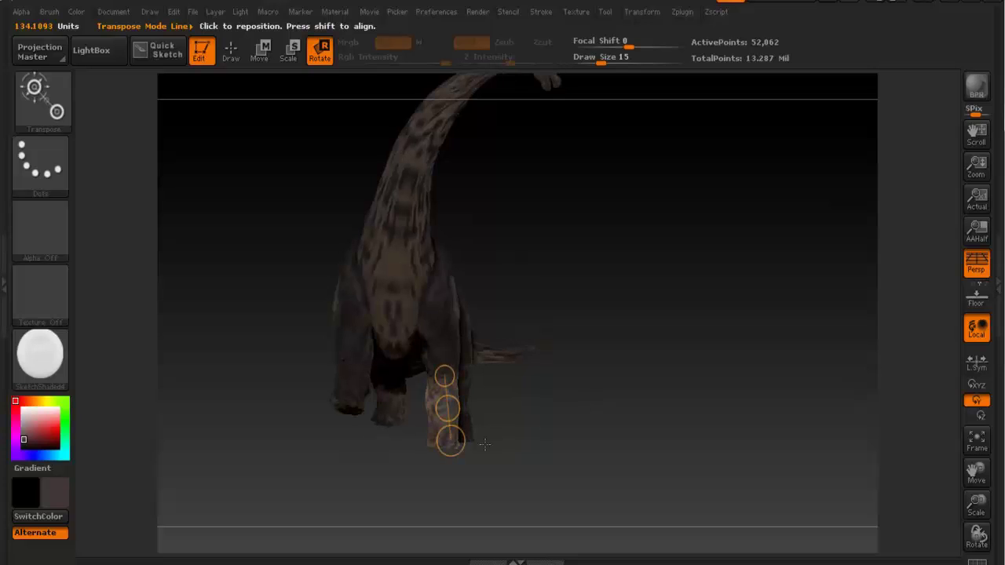
pyautogui.moveTo(462, 440); pyautogui.dragTo(443, 443)
pyautogui.moveTo(604, 395); pyautogui.dragTo(540, 403)
pyautogui.moveTo(589, 231); pyautogui.dragTo(531, 225)
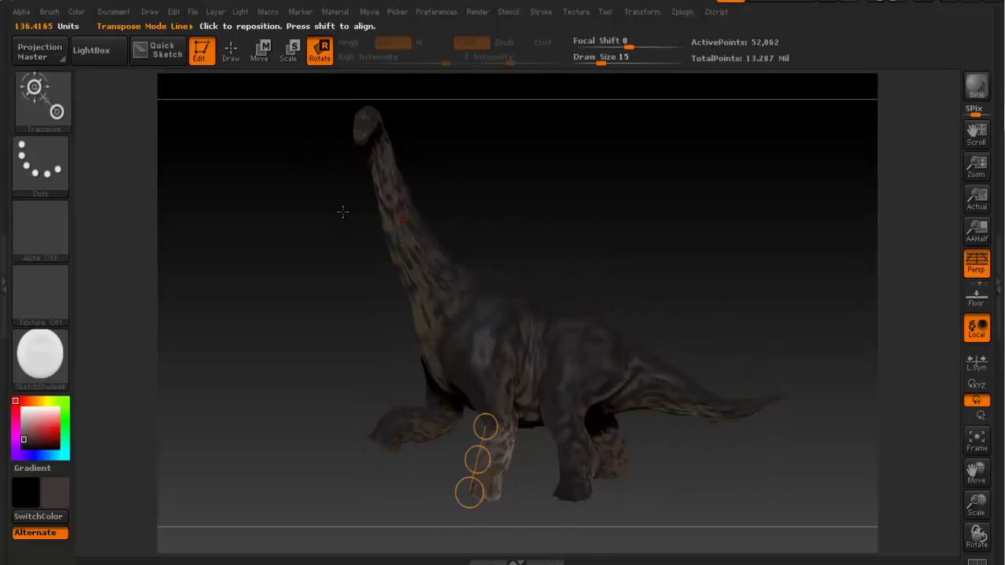
# Return to Draw mode with the Standard brush and clear the mask from the model
pyautogui.click(230, 51)
pyautogui.moveTo(560, 258)
pyautogui.mouseDown()
pyautogui.moveTo(500, 186)
pyautogui.moveTo(577, 241)
pyautogui.moveTo(490, 299)
pyautogui.mouseUp()
pyautogui.moveTo(491, 300)
pyautogui.keyDown('ctrl'); pyautogui.mouseDown(button='right')
pyautogui.moveTo(502, 338)
pyautogui.moveTo(514, 290)
pyautogui.moveTo(577, 251)
pyautogui.moveTo(510, 240)
pyautogui.mouseUp(button='right'); pyautogui.keyUp('ctrl')
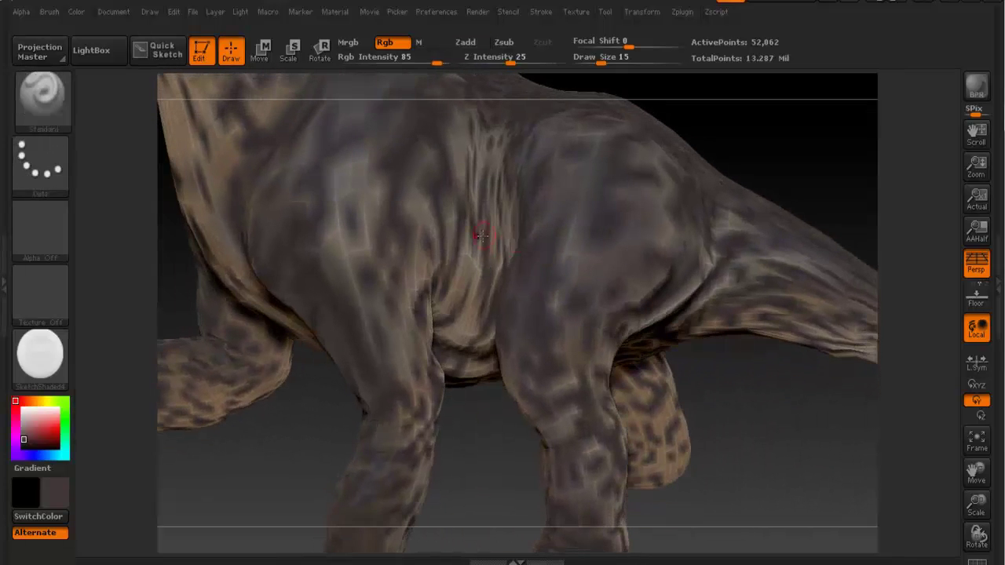
# Set the brush's draw size to 30 for smoothing the skin folds on the left flank
pyautogui.press('space')
pyautogui.moveTo(486, 249); pyautogui.dragTo(494, 248)
pyautogui.press('shift')
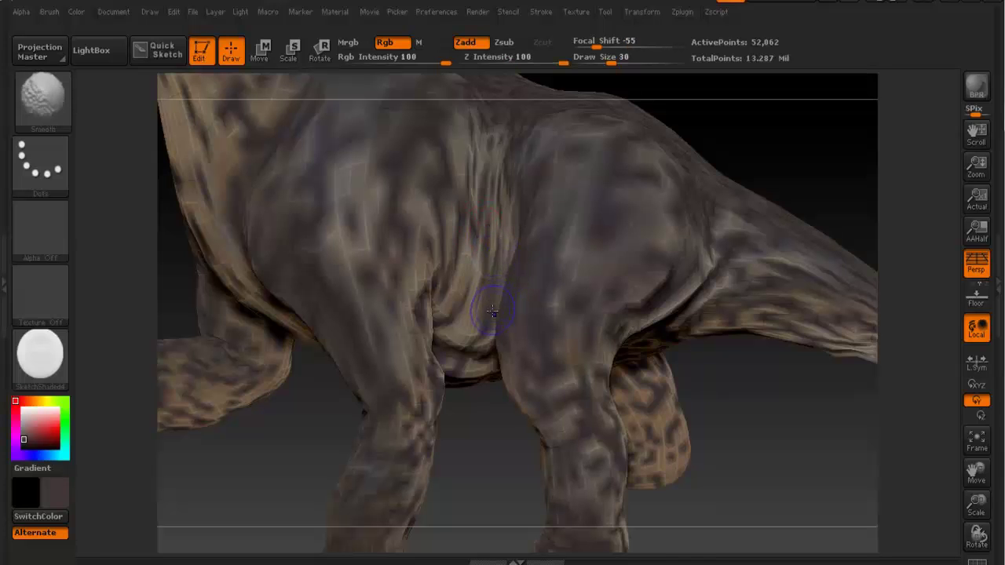
pyautogui.keyDown('ctrl'); pyautogui.moveTo(647, 297); pyautogui.dragTo(669, 263, button='right'); pyautogui.keyUp('ctrl')
pyautogui.moveTo(685, 298)
pyautogui.mouseDown(button='right')
pyautogui.moveTo(626, 220)
pyautogui.moveTo(513, 285)
pyautogui.moveTo(509, 276)
pyautogui.moveTo(676, 241)
pyautogui.moveTo(550, 271)
pyautogui.moveTo(568, 272)
pyautogui.moveTo(432, 242)
pyautogui.moveTo(516, 298)
pyautogui.moveTo(560, 306)
pyautogui.moveTo(466, 280)
pyautogui.moveTo(683, 345)
pyautogui.moveTo(506, 301)
pyautogui.moveTo(564, 332)
pyautogui.mouseUp(button='right')
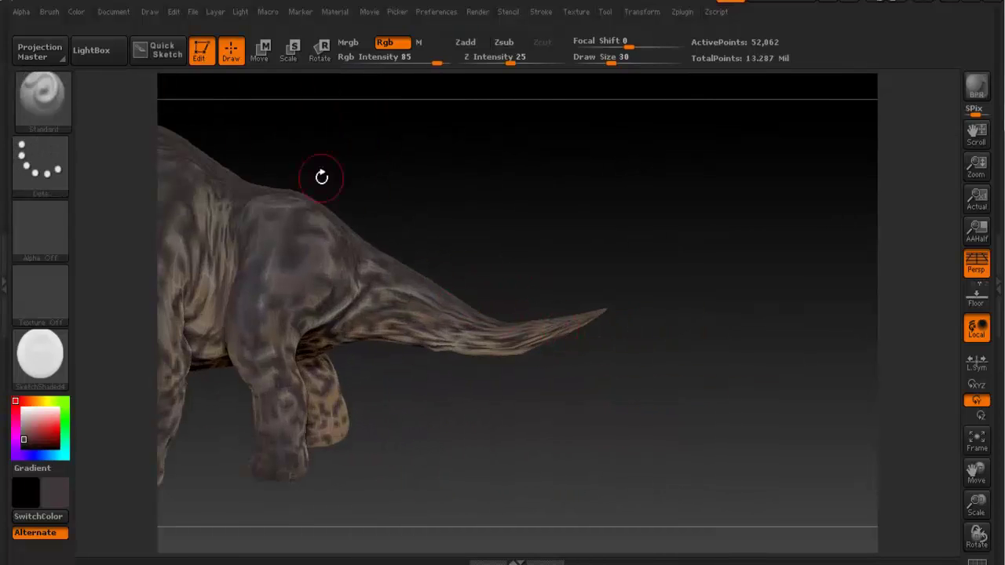
pyautogui.click(328, 56)
pyautogui.moveTo(484, 331)
pyautogui.keyDown('ctrl'); pyautogui.mouseDown()
pyautogui.moveTo(621, 337)
pyautogui.moveTo(479, 349)
pyautogui.moveTo(526, 334)
pyautogui.mouseUp(); pyautogui.keyUp('ctrl')
pyautogui.moveTo(458, 346)
pyautogui.keyDown('ctrl'); pyautogui.mouseDown()
pyautogui.moveTo(496, 346)
pyautogui.moveTo(471, 354)
pyautogui.mouseUp(); pyautogui.keyUp('ctrl')
pyautogui.moveTo(670, 303); pyautogui.dragTo(364, 183)
# Mask the whole dinosaur except the tip of its tail
pyautogui.click(233, 49)
pyautogui.moveTo(281, 127)
pyautogui.keyDown('ctrl'); pyautogui.mouseDown()
pyautogui.moveTo(478, 319)
pyautogui.moveTo(570, 513)
pyautogui.moveTo(598, 504)
pyautogui.mouseUp(); pyautogui.keyUp('ctrl')
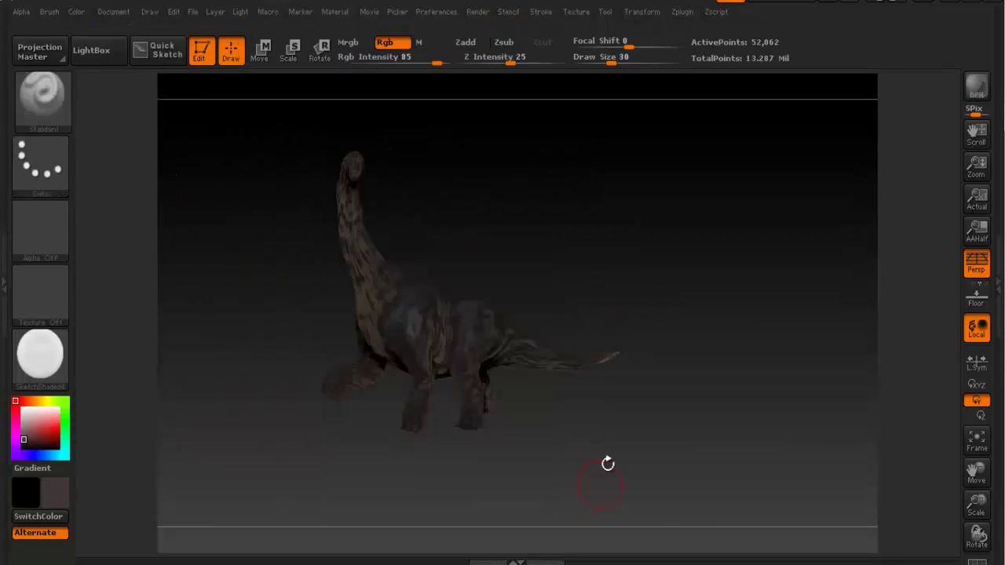
pyautogui.keyDown('alt'); pyautogui.moveTo(635, 370); pyautogui.dragTo(576, 334, button='right'); pyautogui.keyUp('alt')
pyautogui.keyDown('ctrl'); pyautogui.moveTo(645, 314); pyautogui.dragTo(680, 400, button='right'); pyautogui.keyUp('ctrl')
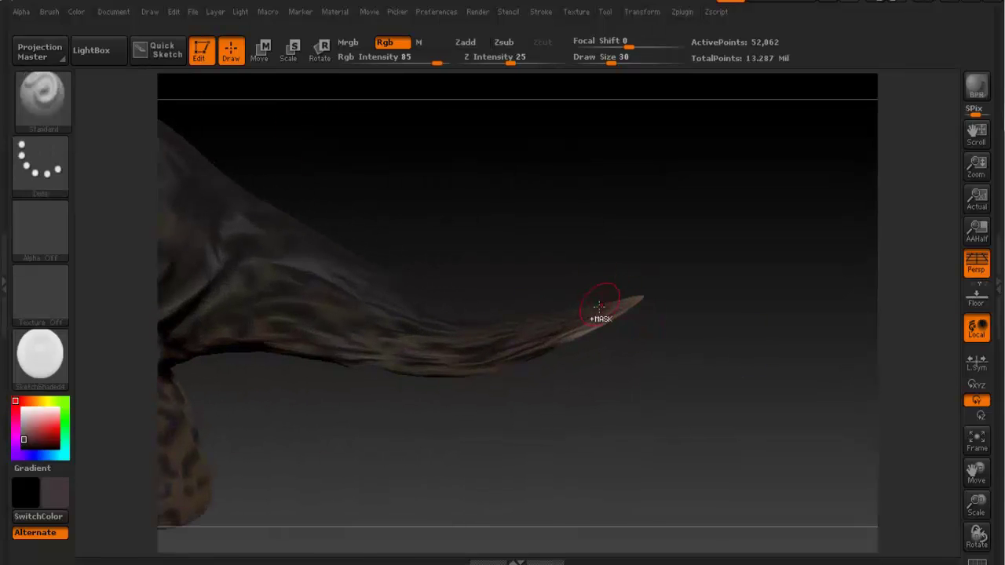
pyautogui.press('ctrl')
# Bend the unmasked tail tip upward with a Rotate Transpose line, return to Draw mode and clear the mask
pyautogui.press('r')
pyautogui.moveTo(568, 334)
pyautogui.mouseDown()
pyautogui.moveTo(656, 296)
pyautogui.moveTo(635, 271)
pyautogui.mouseUp()
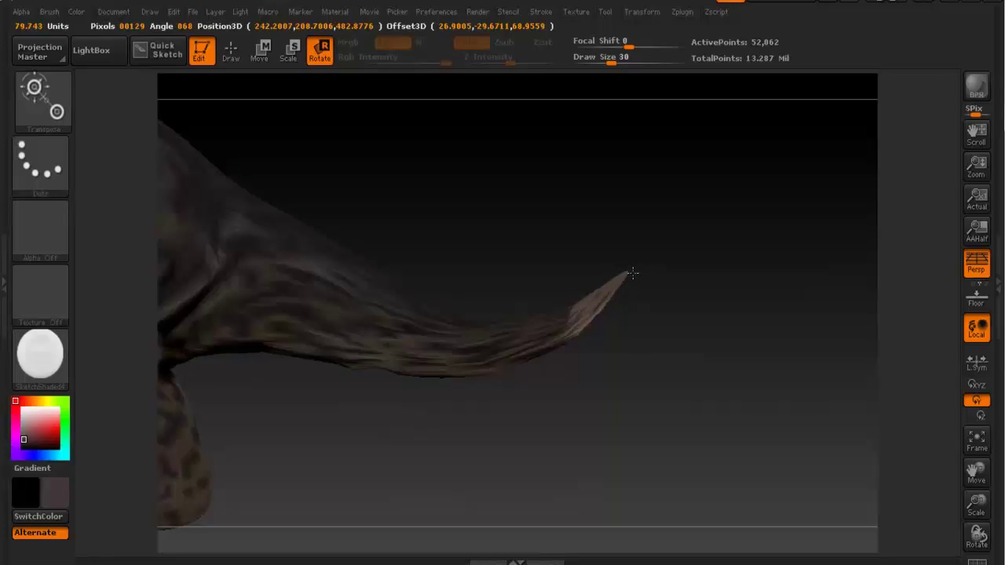
pyautogui.keyDown('ctrl'); pyautogui.moveTo(634, 275); pyautogui.dragTo(543, 310, button='right'); pyautogui.keyUp('ctrl')
pyautogui.keyDown('alt'); pyautogui.moveTo(534, 252); pyautogui.dragTo(550, 222, button='right'); pyautogui.keyUp('alt')
pyautogui.press('q')
pyautogui.moveTo(469, 170)
pyautogui.mouseDown()
pyautogui.moveTo(601, 235)
pyautogui.moveTo(497, 219)
pyautogui.moveTo(533, 217)
pyautogui.moveTo(609, 265)
pyautogui.moveTo(550, 258)
pyautogui.moveTo(676, 275)
pyautogui.moveTo(708, 267)
pyautogui.moveTo(538, 255)
pyautogui.moveTo(508, 237)
pyautogui.mouseUp()
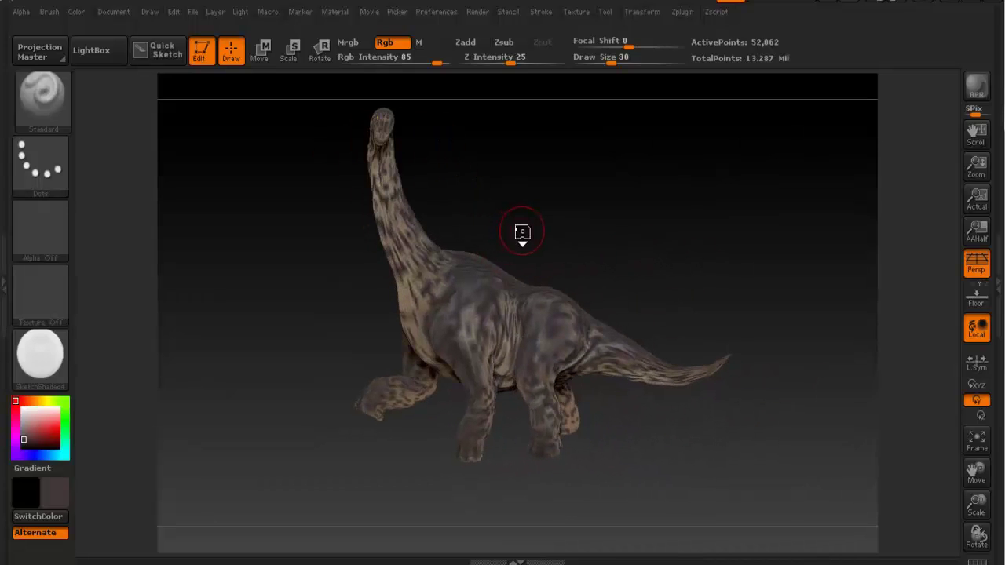
# Raise the dinosaur's subdivision level to bring back the fine skin detail and inspect the posed model from another angle
pyautogui.press('d')
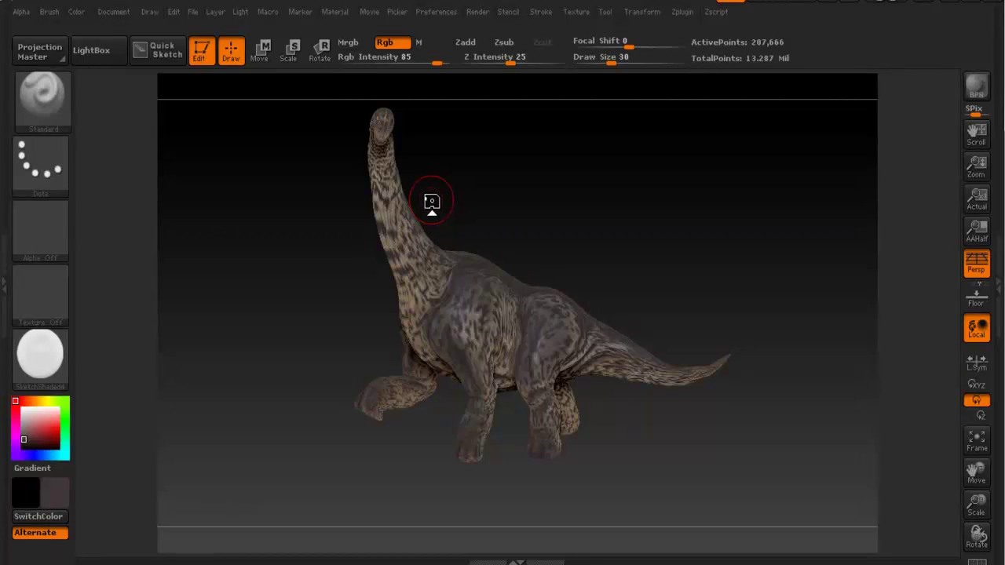
pyautogui.press('d')
pyautogui.press('d')
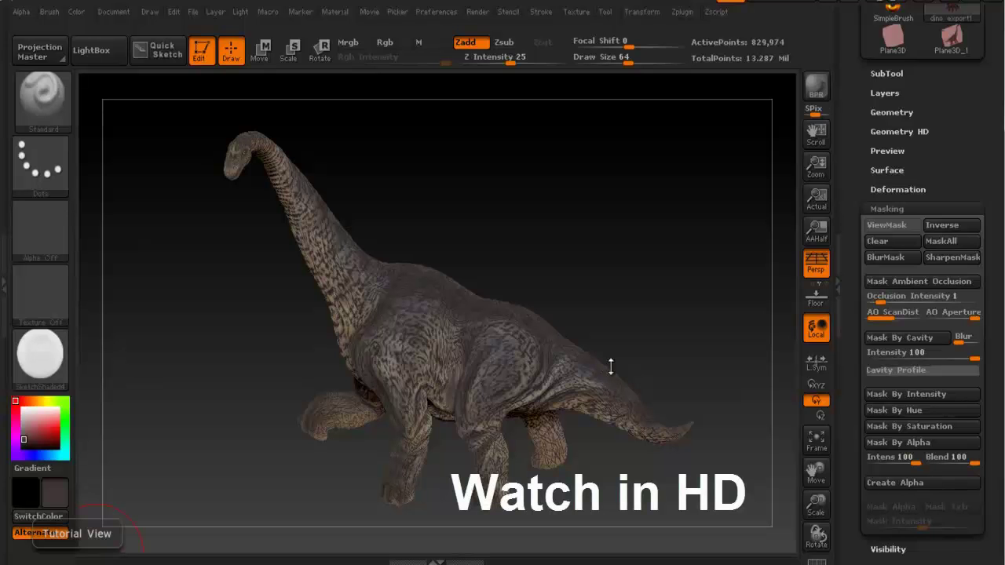
pyautogui.moveTo(450, 267)
pyautogui.mouseDown()
pyautogui.moveTo(514, 248)
pyautogui.moveTo(430, 248)
pyautogui.moveTo(489, 276)
pyautogui.moveTo(502, 271)
pyautogui.moveTo(466, 262)
pyautogui.mouseUp()
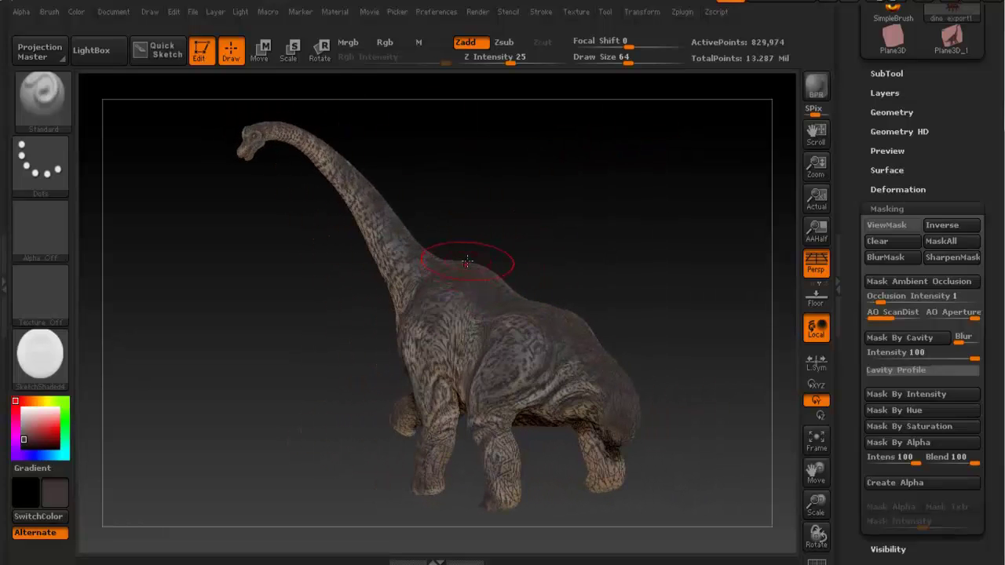
# Isolate the dinosaur's eyeballs so the rest of the model is hidden
pyautogui.keyDown('alt'); pyautogui.moveTo(346, 201); pyautogui.dragTo(429, 269, button='right'); pyautogui.keyUp('alt')
pyautogui.keyDown('ctrl'); pyautogui.moveTo(319, 210); pyautogui.dragTo(536, 244, button='right'); pyautogui.keyUp('ctrl')
pyautogui.moveTo(412, 236)
pyautogui.mouseDown(button='right')
pyautogui.moveTo(361, 212)
pyautogui.moveTo(267, 236)
pyautogui.moveTo(123, 302)
pyautogui.mouseUp(button='right')
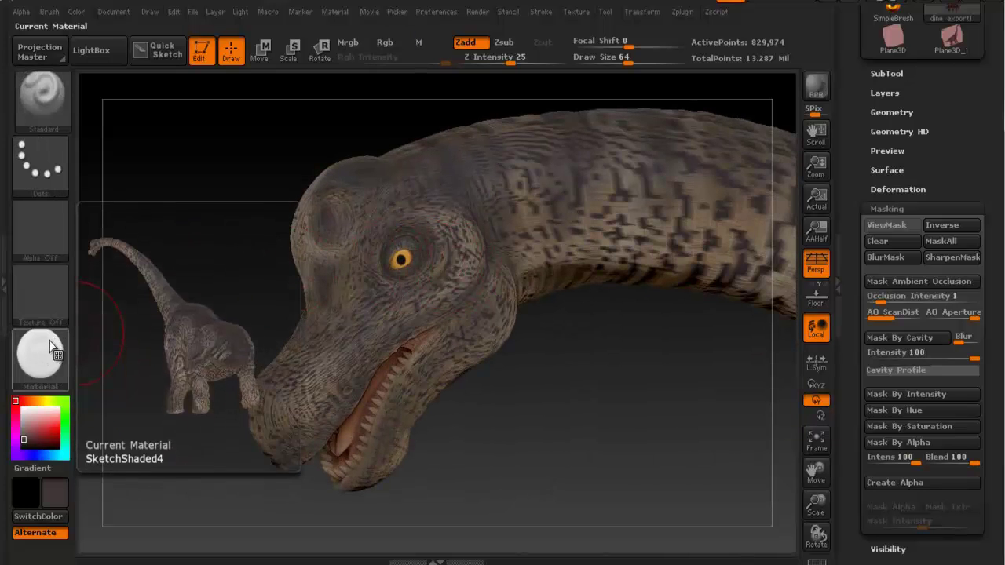
pyautogui.press('ctrl')
pyautogui.moveTo(391, 257)
pyautogui.keyDown('ctrl'); pyautogui.mouseDown(button='right')
pyautogui.moveTo(338, 314)
pyautogui.moveTo(414, 284)
pyautogui.moveTo(369, 275)
pyautogui.moveTo(414, 265)
pyautogui.mouseUp(button='right'); pyautogui.keyUp('ctrl')
pyautogui.hotkey('ctrl', 'shift')
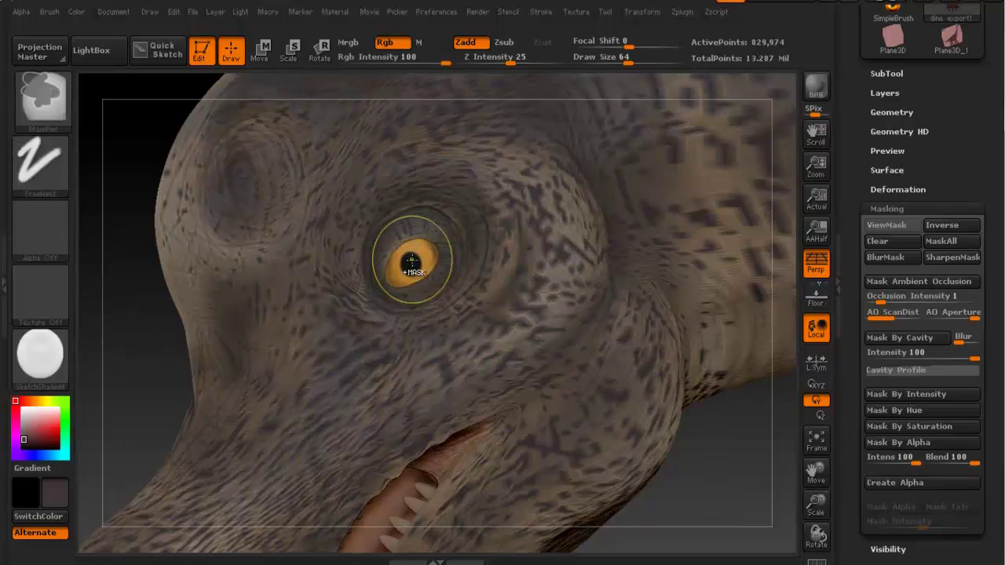
pyautogui.keyDown('ctrl'); pyautogui.keyDown('shift'); pyautogui.click(412, 258); pyautogui.keyUp('shift'); pyautogui.keyUp('ctrl')
# Choose the ToyPlastic material and fill the eyeballs with it using only the material channel
pyautogui.moveTo(412, 260); pyautogui.dragTo(361, 248, button='right')
pyautogui.click(52, 359)
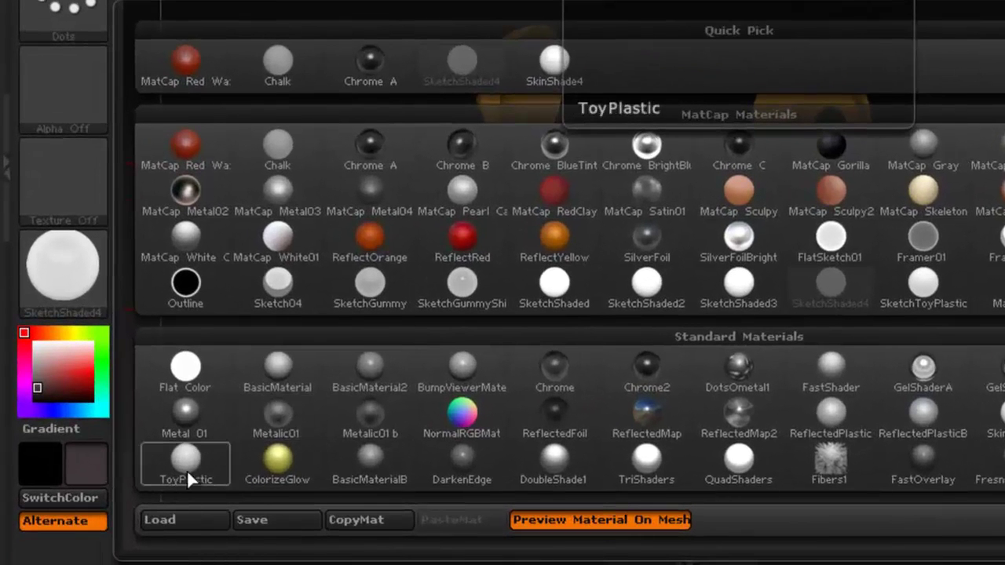
pyautogui.click(187, 471)
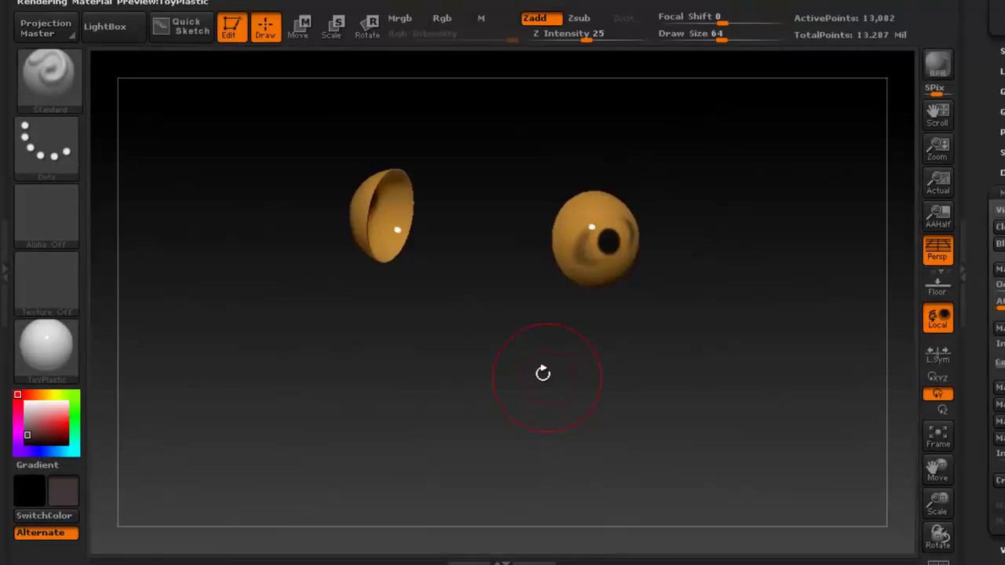
pyautogui.moveTo(522, 308)
pyautogui.mouseDown()
pyautogui.moveTo(568, 303)
pyautogui.moveTo(523, 298)
pyautogui.moveTo(519, 310)
pyautogui.mouseUp()
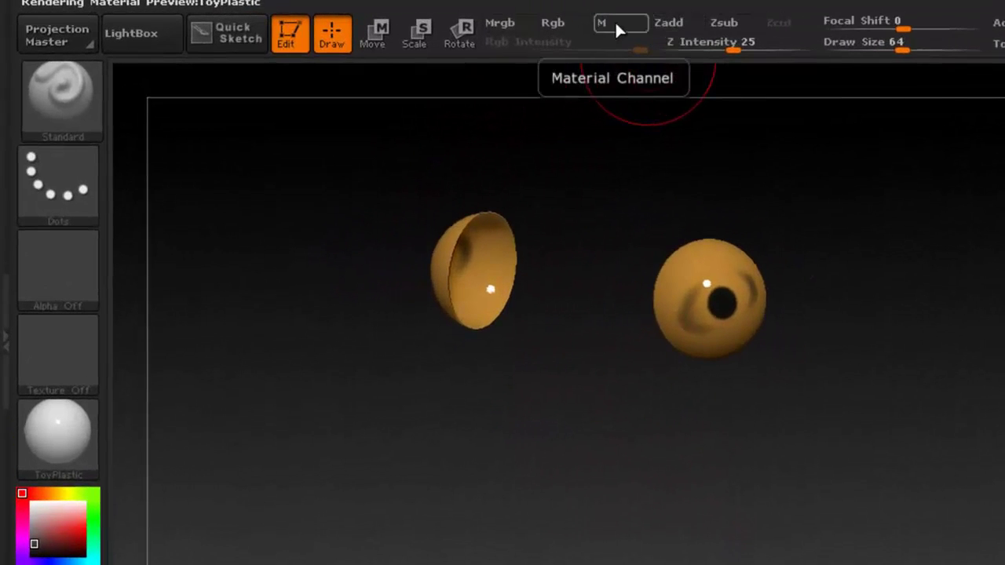
pyautogui.click(618, 30)
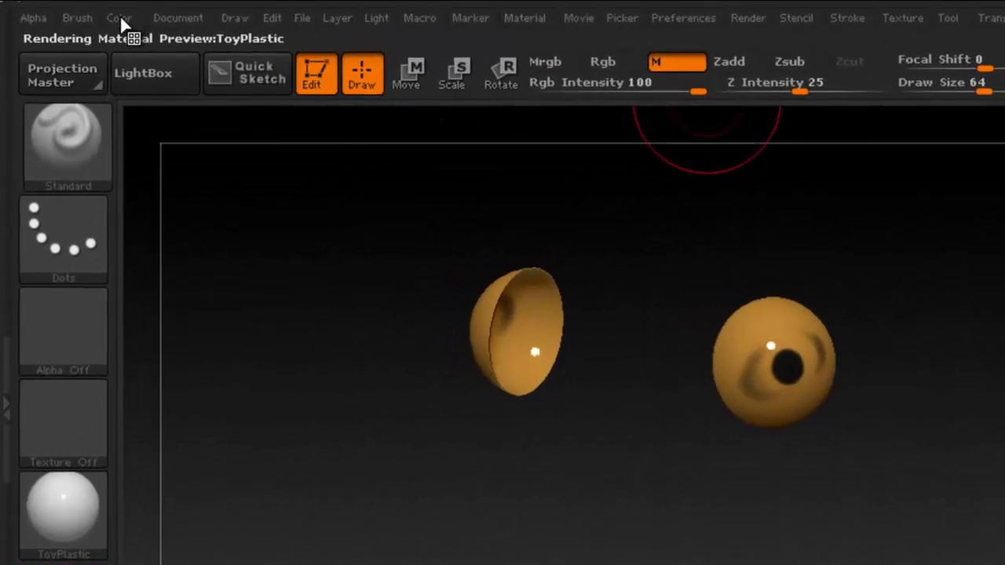
pyautogui.click(120, 17)
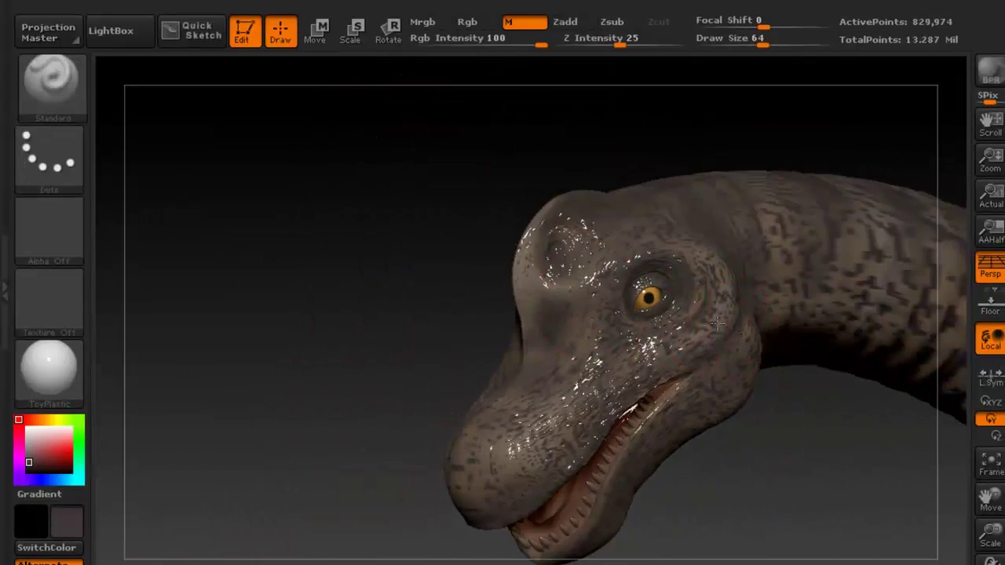
# Switch the dinosaur's body to the SkinShade4 material
pyautogui.moveTo(706, 259)
pyautogui.mouseDown()
pyautogui.moveTo(590, 277)
pyautogui.moveTo(773, 292)
pyautogui.moveTo(632, 295)
pyautogui.mouseUp()
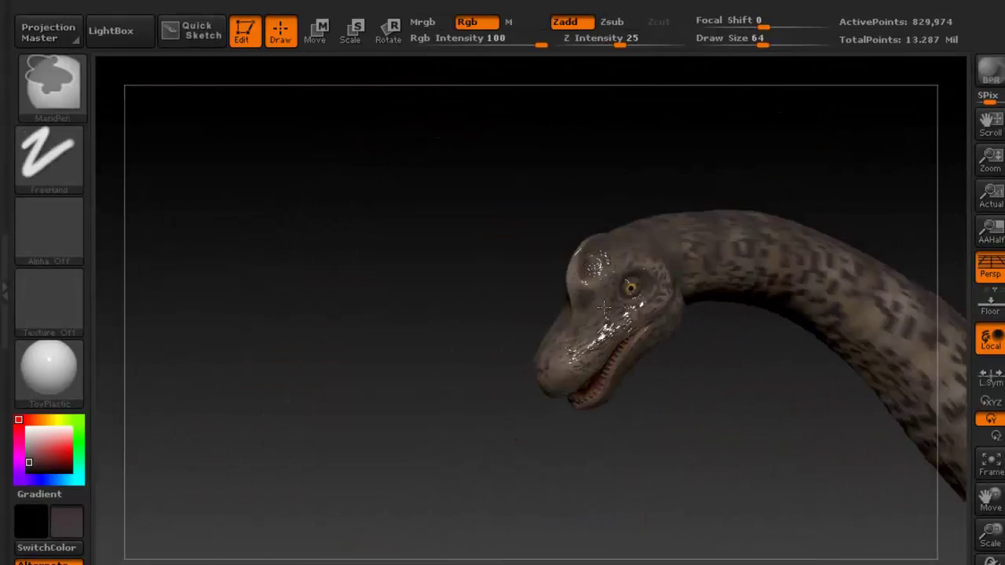
pyautogui.moveTo(597, 283)
pyautogui.mouseDown()
pyautogui.moveTo(769, 337)
pyautogui.moveTo(730, 336)
pyautogui.mouseUp()
pyautogui.moveTo(732, 337)
pyautogui.keyDown('alt'); pyautogui.mouseDown(button='right')
pyautogui.moveTo(515, 226)
pyautogui.moveTo(518, 197)
pyautogui.moveTo(621, 296)
pyautogui.moveTo(590, 318)
pyautogui.moveTo(601, 325)
pyautogui.moveTo(579, 264)
pyautogui.moveTo(627, 287)
pyautogui.mouseUp(button='right'); pyautogui.keyUp('alt')
pyautogui.click(58, 367)
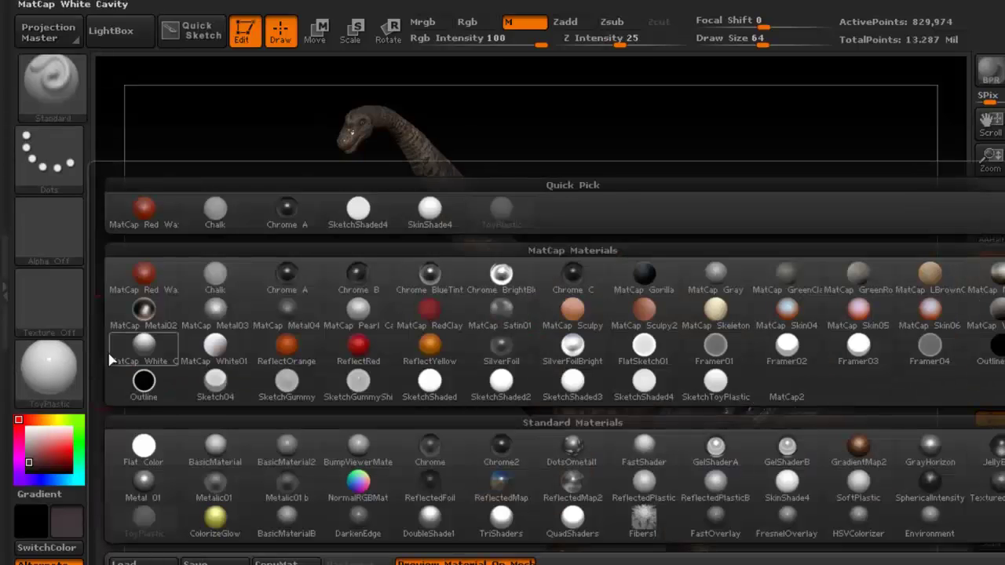
pyautogui.click(431, 220)
# Examine the SkinShade4 shading on the dinosaur's head and body from several angles
pyautogui.moveTo(478, 240)
pyautogui.mouseDown(button='right')
pyautogui.moveTo(574, 249)
pyautogui.moveTo(480, 238)
pyautogui.moveTo(489, 235)
pyautogui.mouseUp(button='right')
pyautogui.moveTo(416, 153)
pyautogui.keyDown('alt'); pyautogui.mouseDown(button='right')
pyautogui.moveTo(542, 302)
pyautogui.moveTo(716, 337)
pyautogui.moveTo(664, 295)
pyautogui.moveTo(745, 355)
pyautogui.mouseUp(button='right'); pyautogui.keyUp('alt')
pyautogui.moveTo(604, 303)
pyautogui.mouseDown(button='right')
pyautogui.moveTo(571, 292)
pyautogui.moveTo(668, 312)
pyautogui.moveTo(569, 306)
pyautogui.moveTo(673, 313)
pyautogui.moveTo(458, 277)
pyautogui.moveTo(547, 316)
pyautogui.mouseUp(button='right')
pyautogui.keyDown('alt'); pyautogui.moveTo(667, 318); pyautogui.dragTo(442, 134, button='right'); pyautogui.keyUp('alt')
pyautogui.moveTo(776, 397); pyautogui.dragTo(779, 374, button='right')
pyautogui.moveTo(741, 322); pyautogui.dragTo(523, 241, button='right')
pyautogui.moveTo(514, 249); pyautogui.dragTo(591, 341)
pyautogui.moveTo(531, 291); pyautogui.dragTo(539, 284)
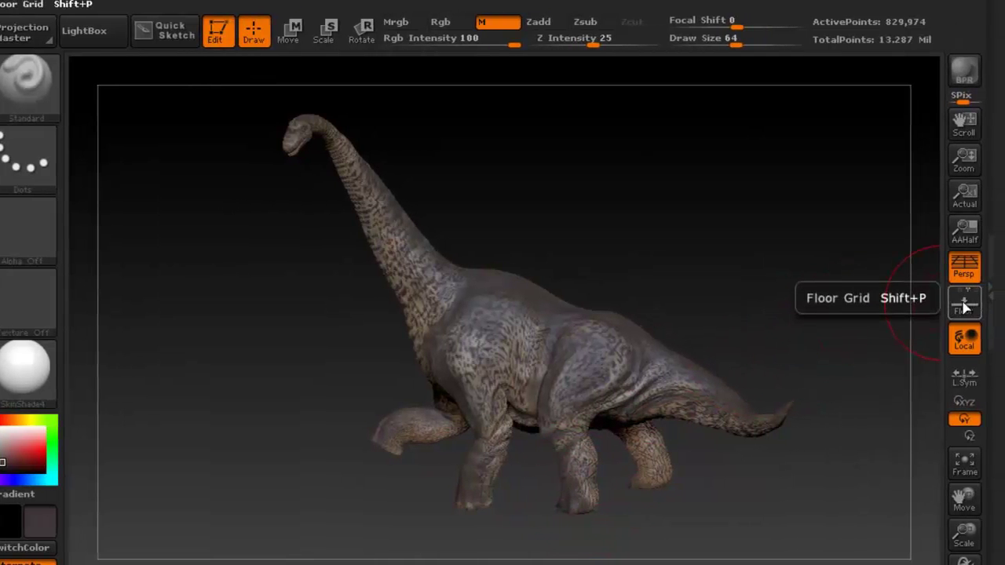
# Display the floor grid beneath the dinosaur
pyautogui.click(965, 308)
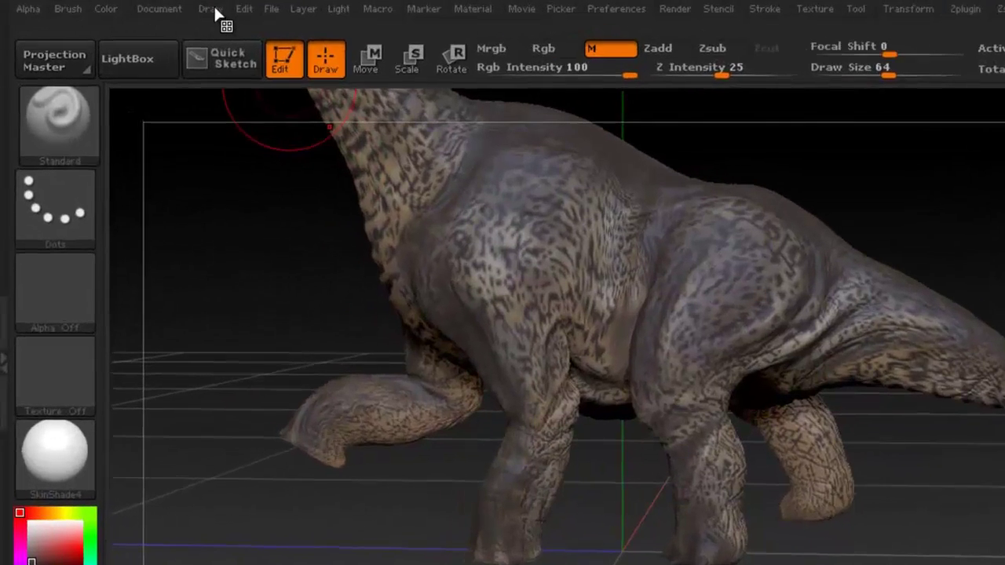
pyautogui.click(174, 16)
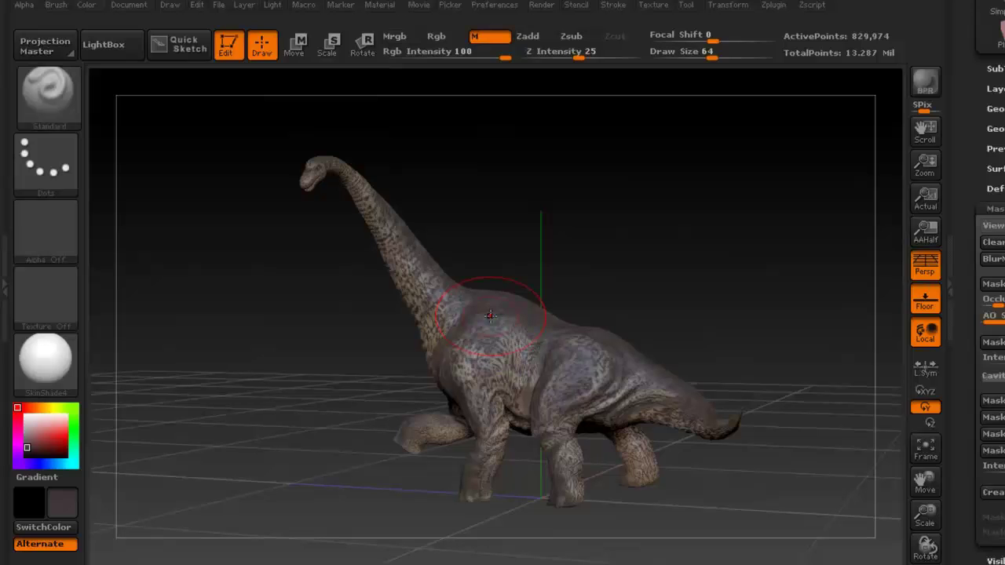
pyautogui.moveTo(565, 291); pyautogui.dragTo(493, 280)
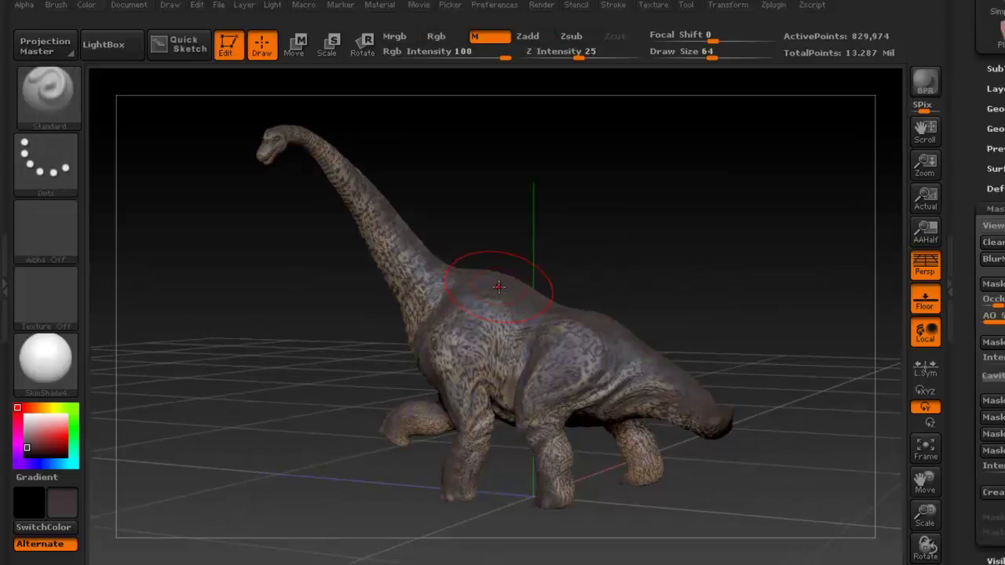
# Switch the dinosaur mesh to its highest subdivision level and check the skin detail
pyautogui.hotkey('ctrl', 'd')
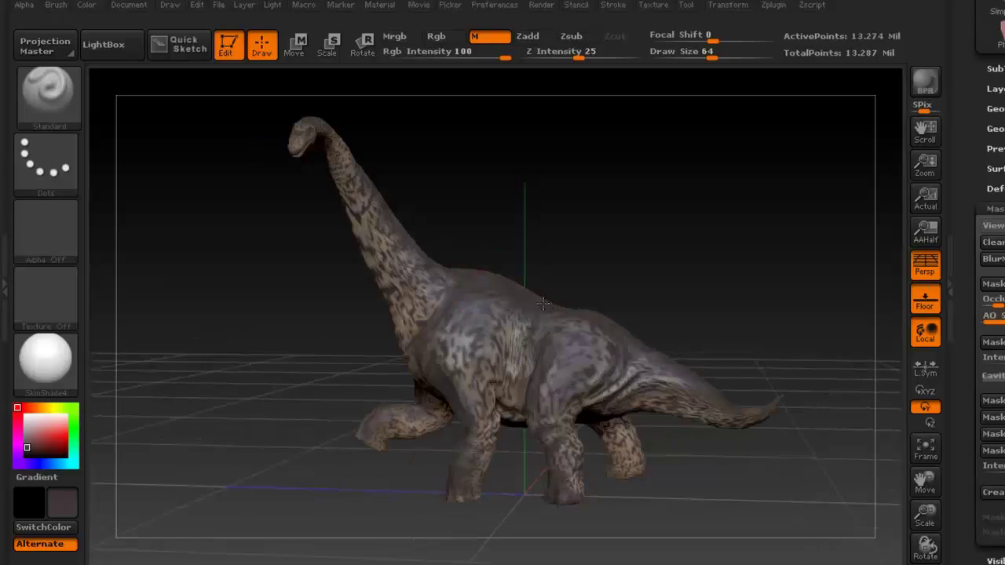
pyautogui.moveTo(546, 304); pyautogui.dragTo(646, 309, button='right')
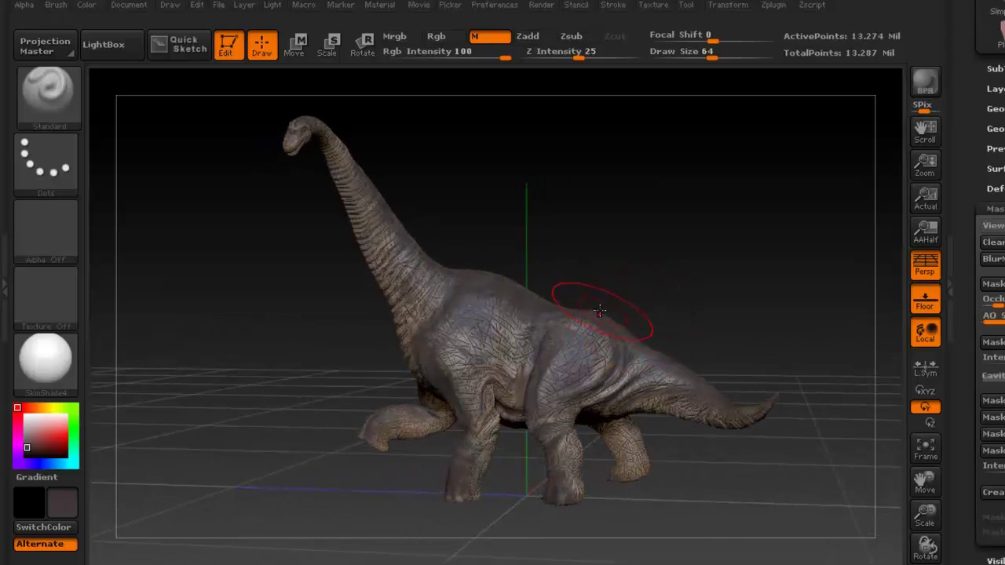
pyautogui.moveTo(575, 303); pyautogui.dragTo(563, 307, button='right')
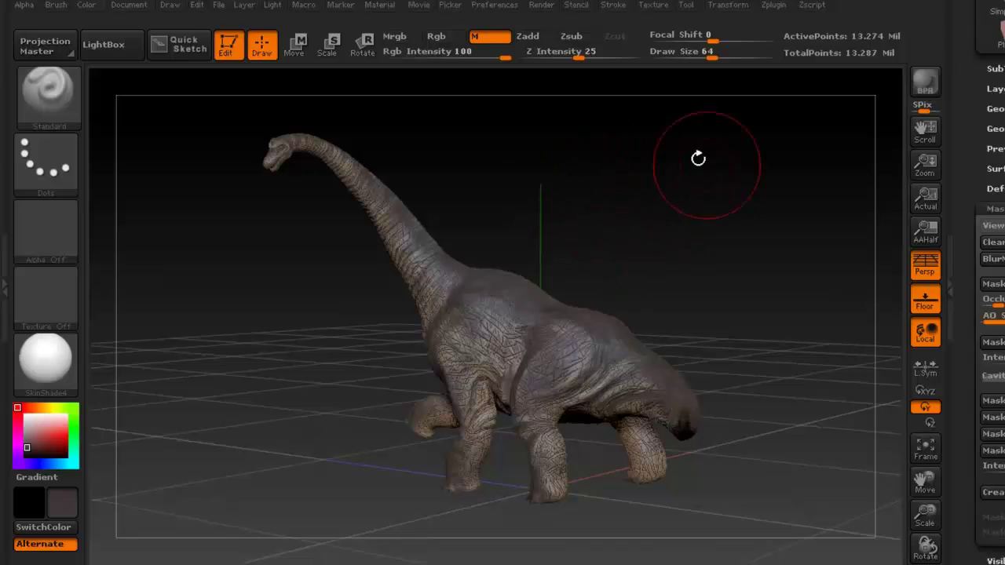
pyautogui.click(924, 91)
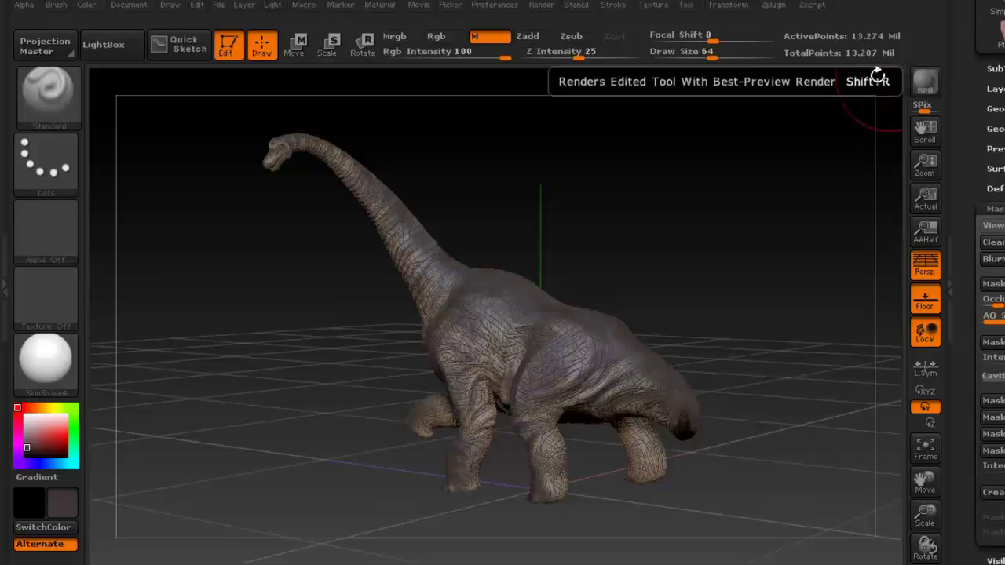
pyautogui.click(544, 10)
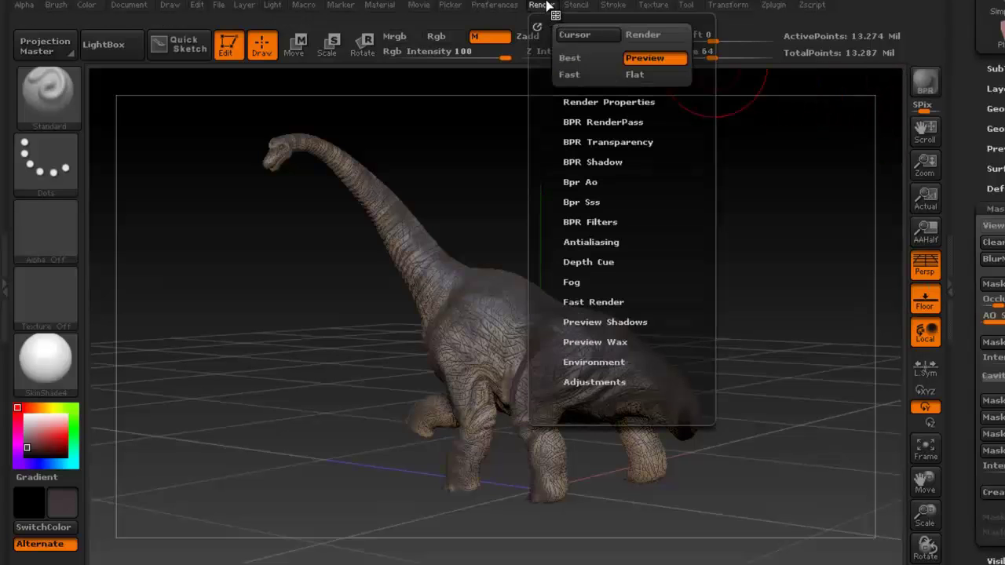
pyautogui.click(550, 9)
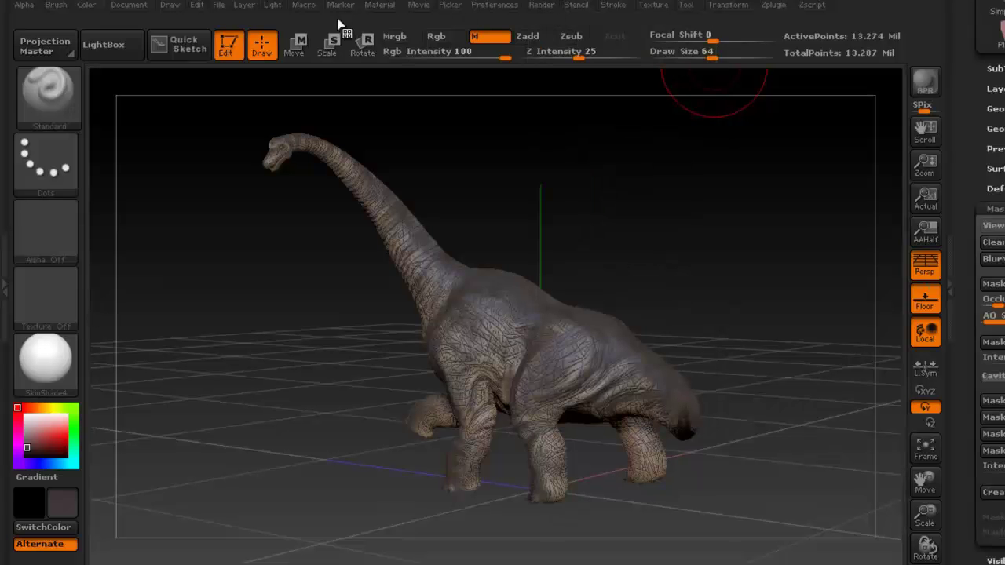
# Toggle the first light to compare its effect, leave it on, and turn on the second light
pyautogui.click(272, 8)
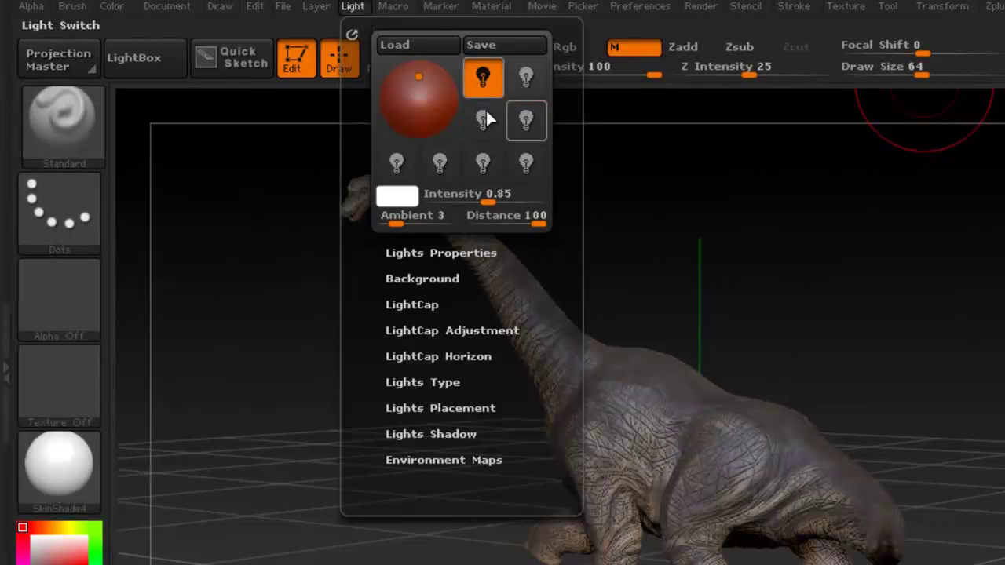
pyautogui.click(492, 77)
pyautogui.click(491, 77)
pyautogui.click(491, 74)
pyautogui.click(491, 75)
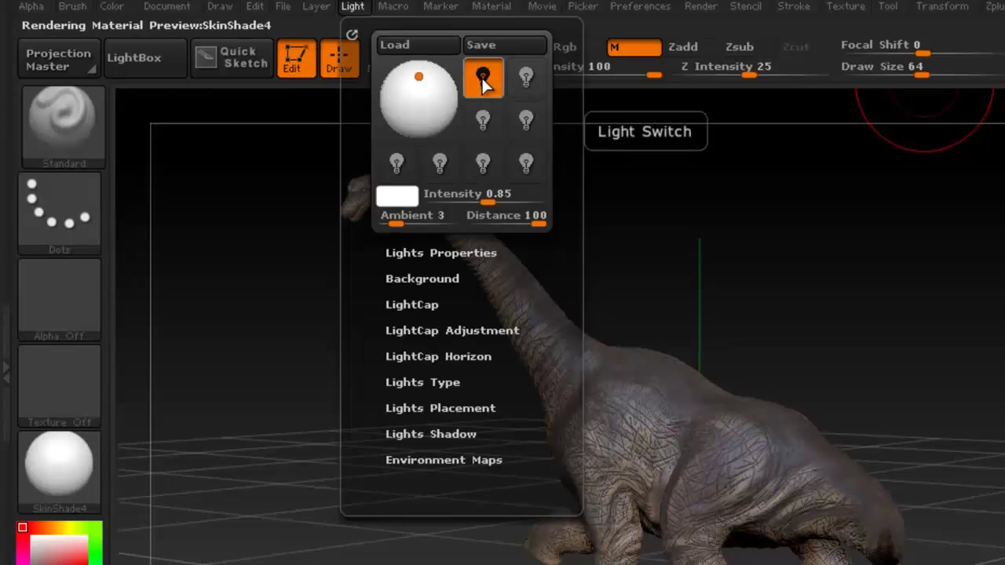
pyautogui.click(526, 76)
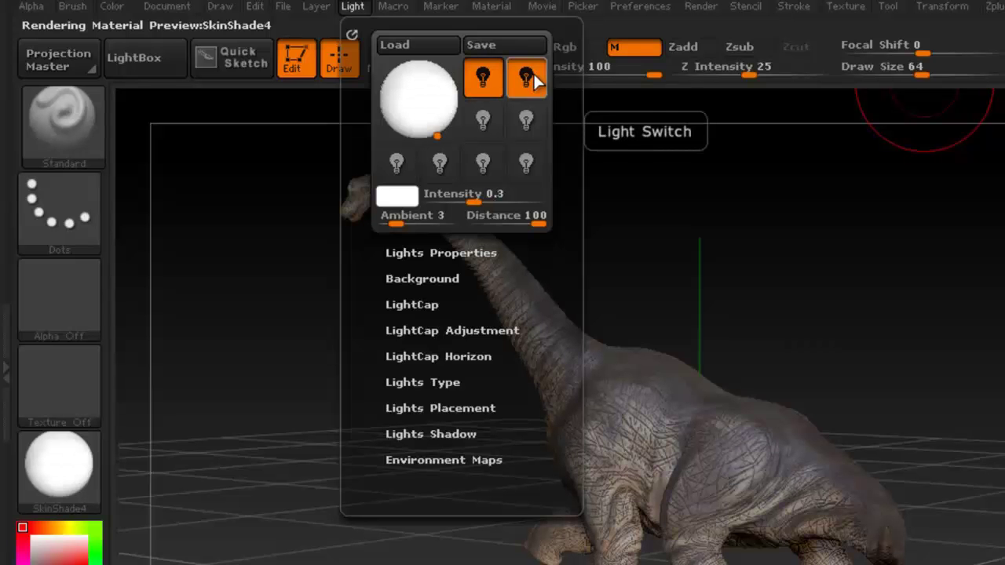
pyautogui.moveTo(791, 287); pyautogui.dragTo(592, 317)
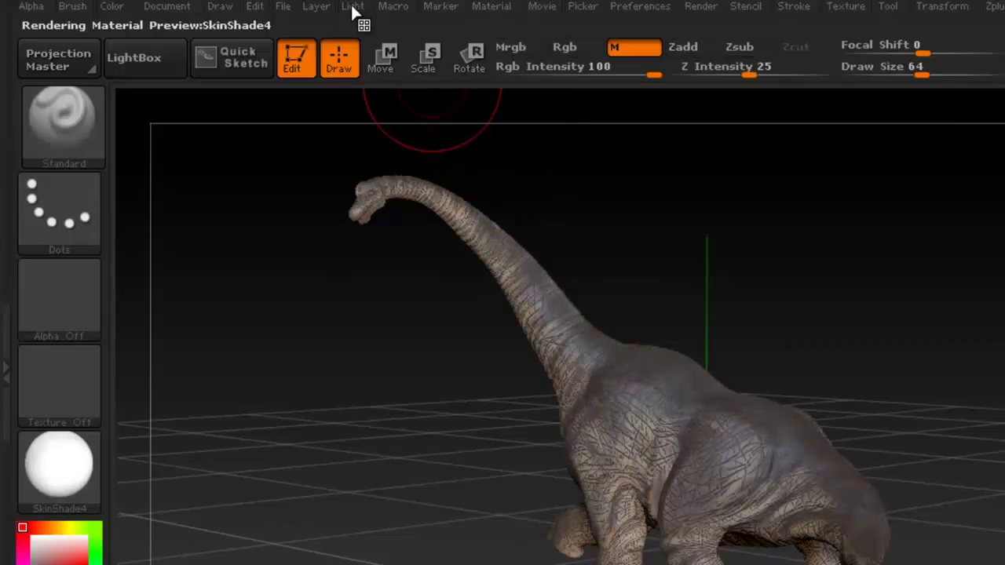
# Nudge the second light slightly inward from the lower edge of the light placement sphere
pyautogui.click(353, 7)
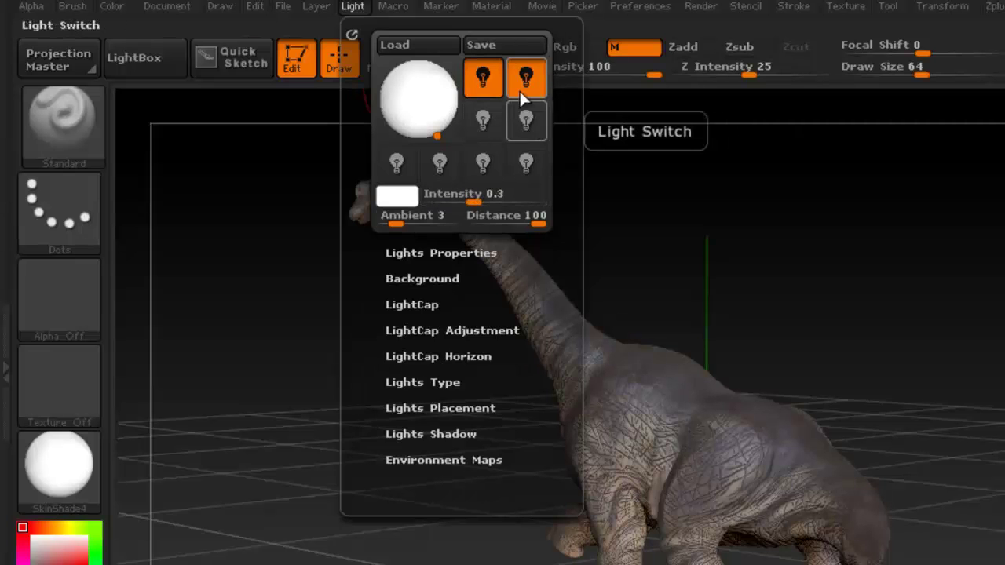
pyautogui.click(481, 76)
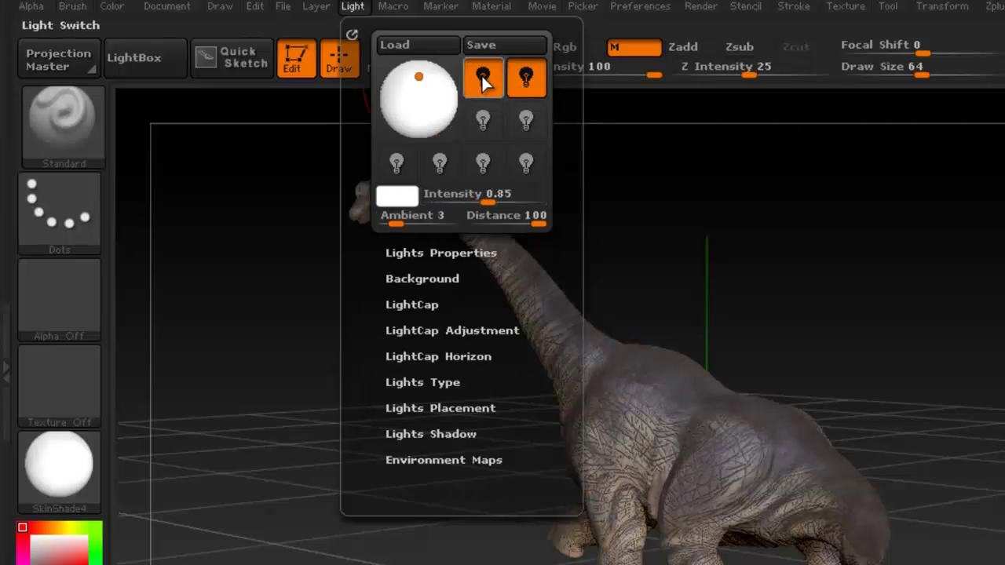
pyautogui.click(528, 79)
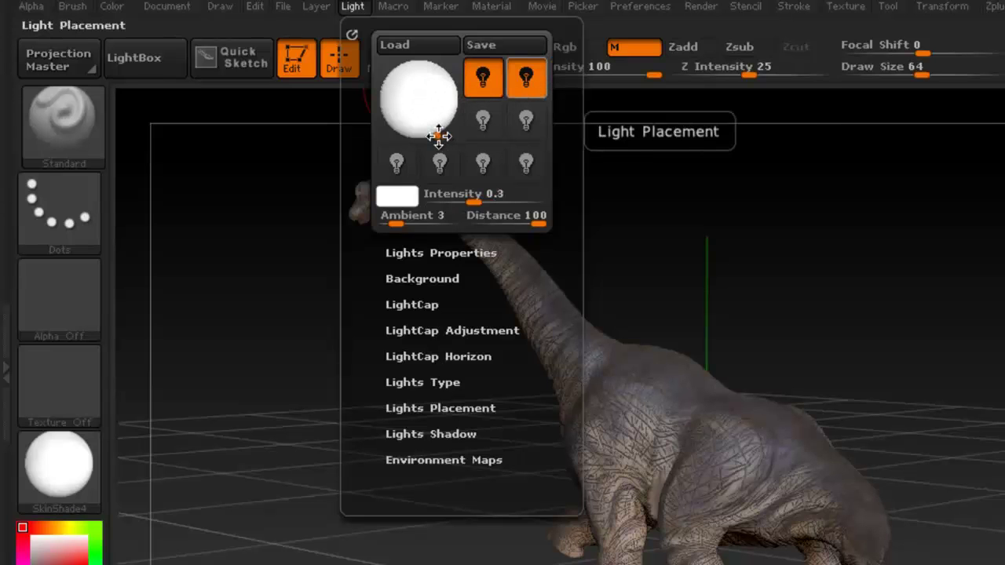
pyautogui.moveTo(432, 133)
pyautogui.mouseDown()
pyautogui.moveTo(425, 131)
pyautogui.moveTo(433, 131)
pyautogui.mouseUp()
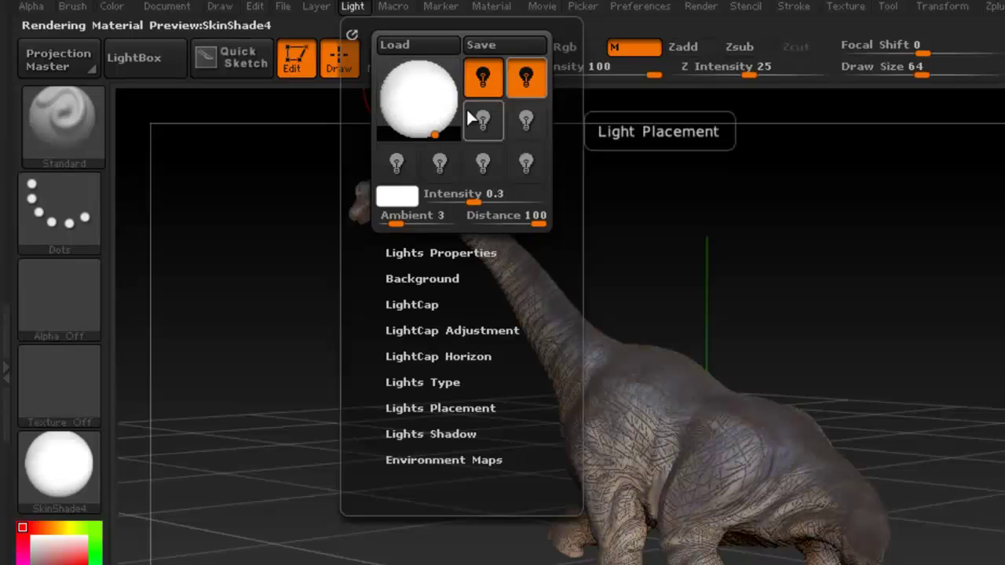
pyautogui.click(490, 76)
pyautogui.click(527, 77)
# Turn on the third light, set its intensity to 0.7289, and place it left of the placement sphere's centre
pyautogui.click(483, 120)
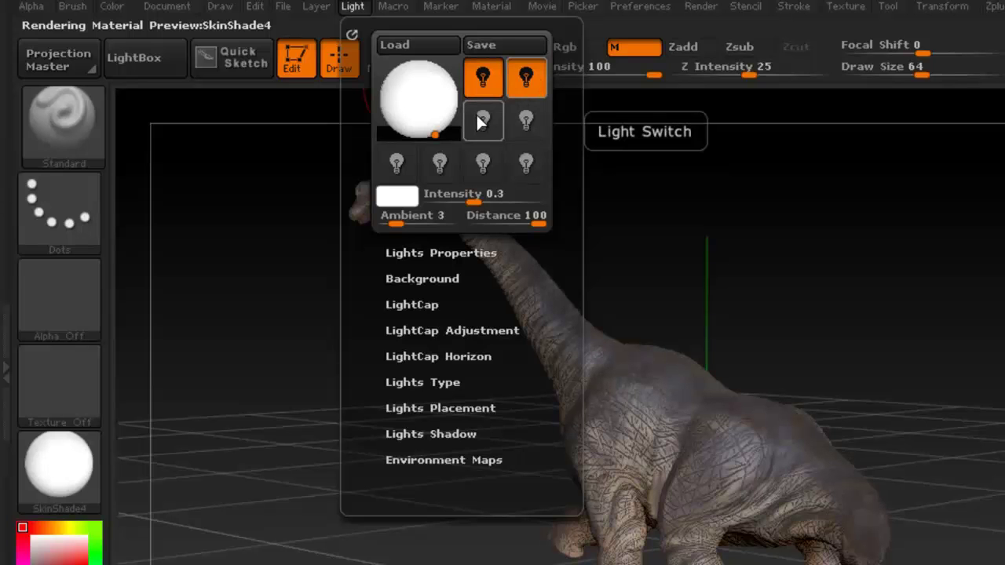
pyautogui.click(482, 121)
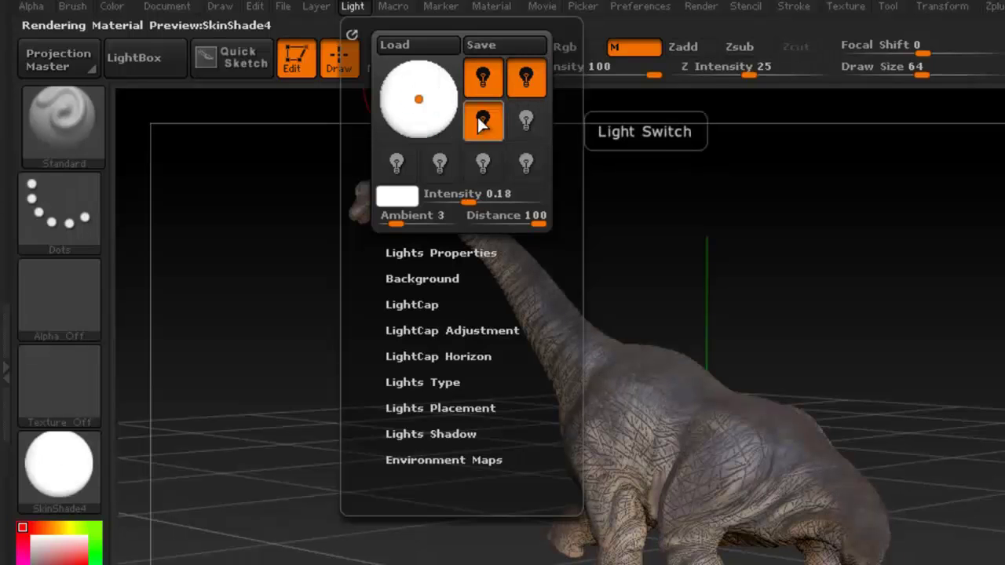
pyautogui.moveTo(468, 198); pyautogui.dragTo(487, 198)
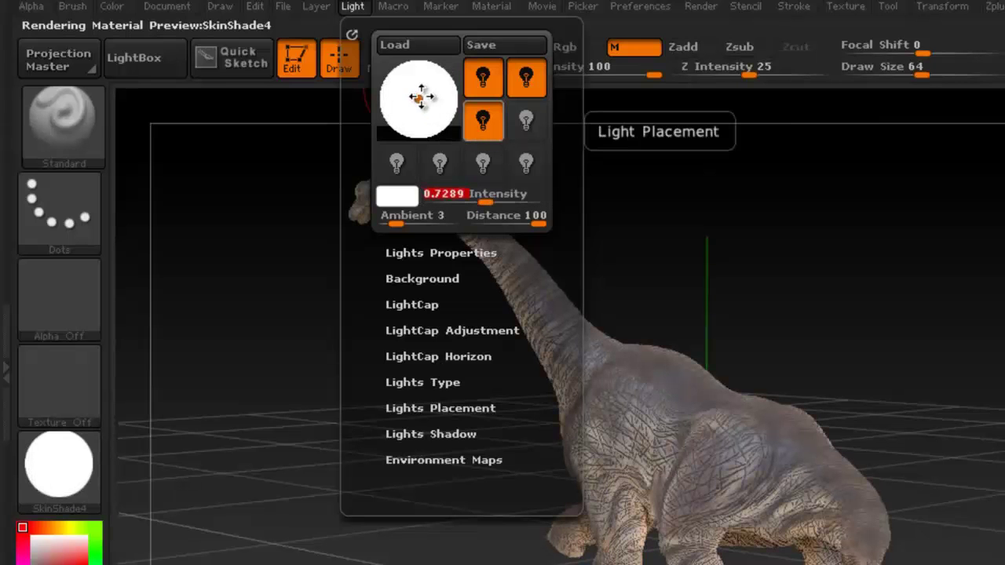
pyautogui.moveTo(412, 91)
pyautogui.mouseDown()
pyautogui.moveTo(406, 77)
pyautogui.moveTo(392, 95)
pyautogui.moveTo(436, 79)
pyautogui.moveTo(409, 88)
pyautogui.moveTo(431, 75)
pyautogui.moveTo(413, 106)
pyautogui.moveTo(434, 110)
pyautogui.moveTo(398, 97)
pyautogui.moveTo(406, 91)
pyautogui.moveTo(402, 100)
pyautogui.mouseUp()
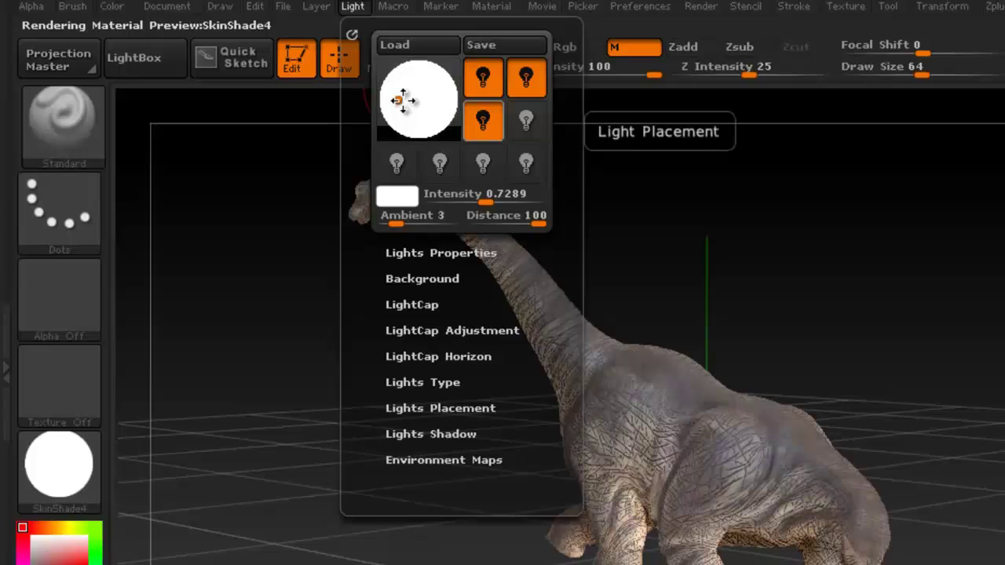
# Change the third light's colour to a pale orange-yellow tone
pyautogui.click(398, 197)
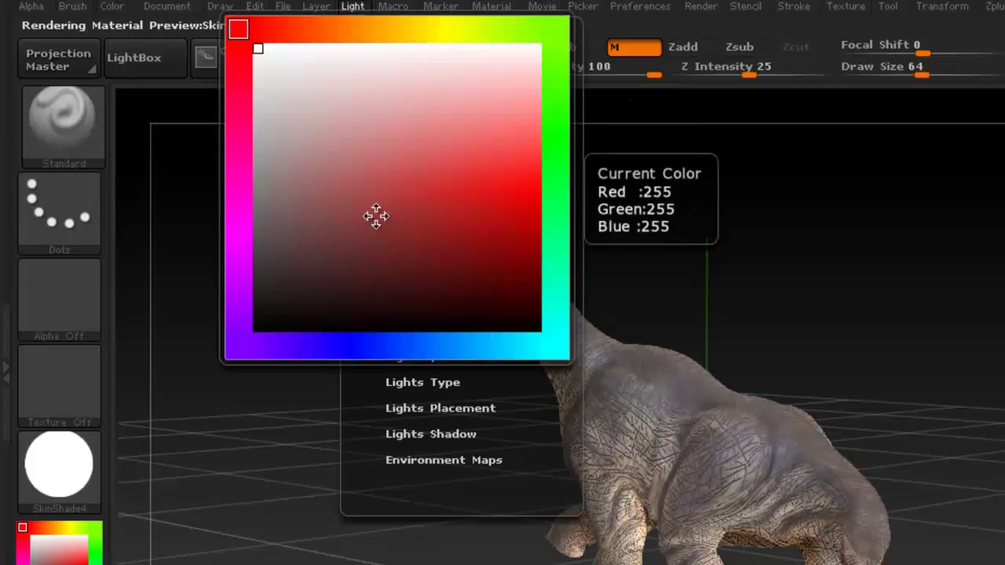
pyautogui.click(385, 28)
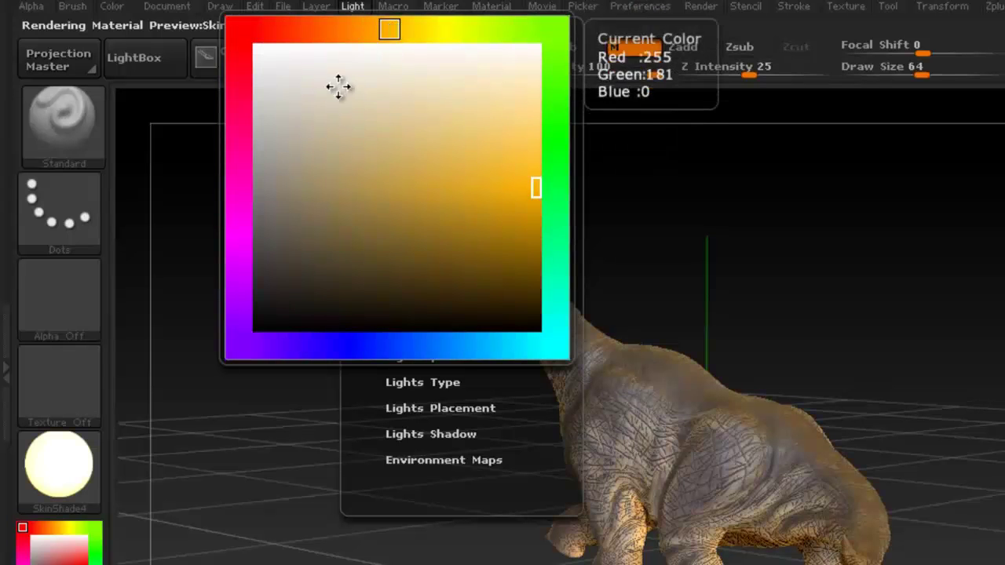
pyautogui.click(298, 102)
pyautogui.moveTo(298, 102); pyautogui.dragTo(323, 120)
pyautogui.click(379, 101)
pyautogui.moveTo(379, 101)
pyautogui.mouseDown()
pyautogui.moveTo(384, 119)
pyautogui.moveTo(426, 128)
pyautogui.mouseUp()
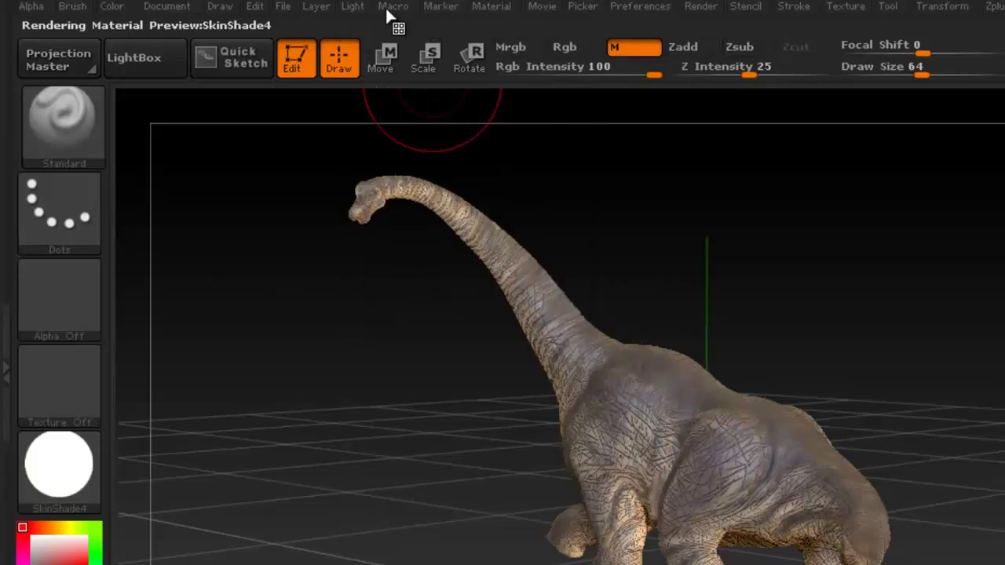
# Set the third light's intensity to 2.7702
pyautogui.click(353, 6)
pyautogui.moveTo(471, 196); pyautogui.dragTo(509, 200)
pyautogui.click(399, 99)
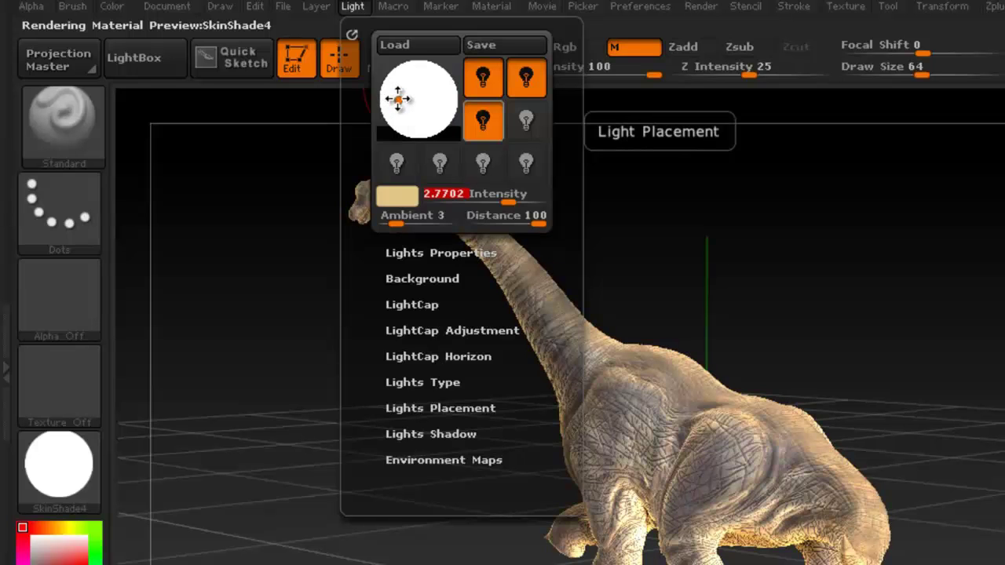
# Toggle the third light between front and back placement, leave it behind the model, and set its intensity to 1.0454
pyautogui.click(398, 99)
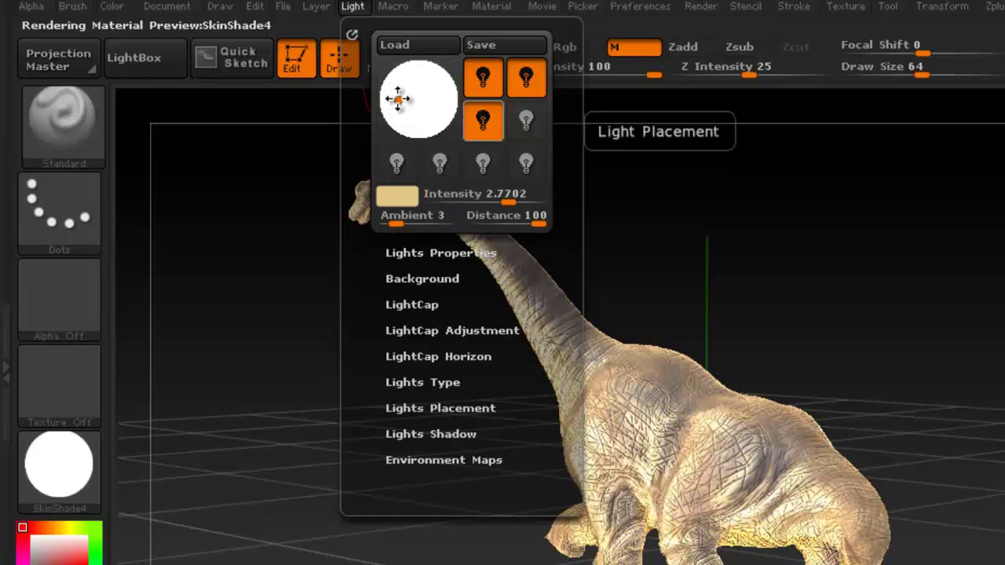
pyautogui.click(398, 99)
pyautogui.click(397, 98)
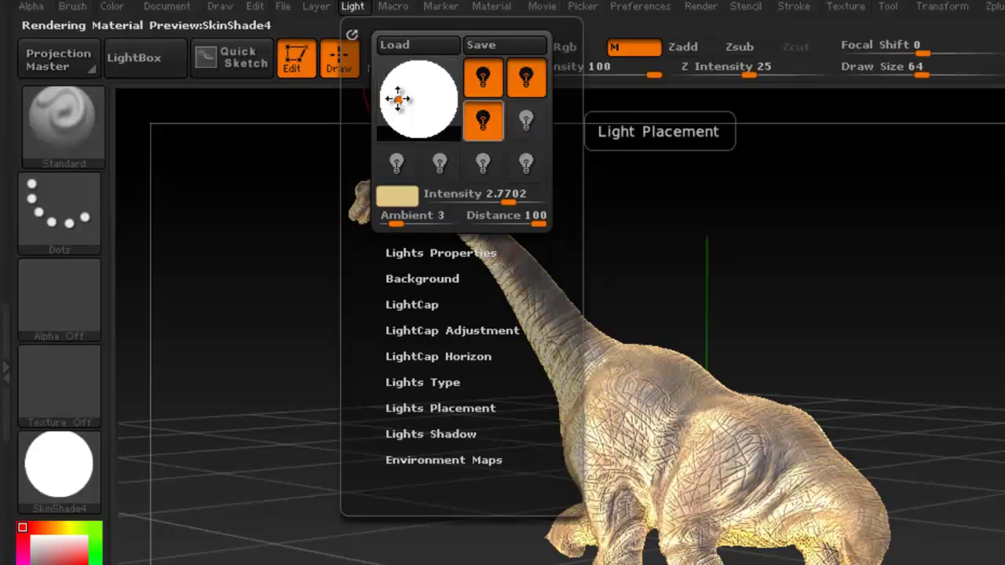
pyautogui.click(397, 98)
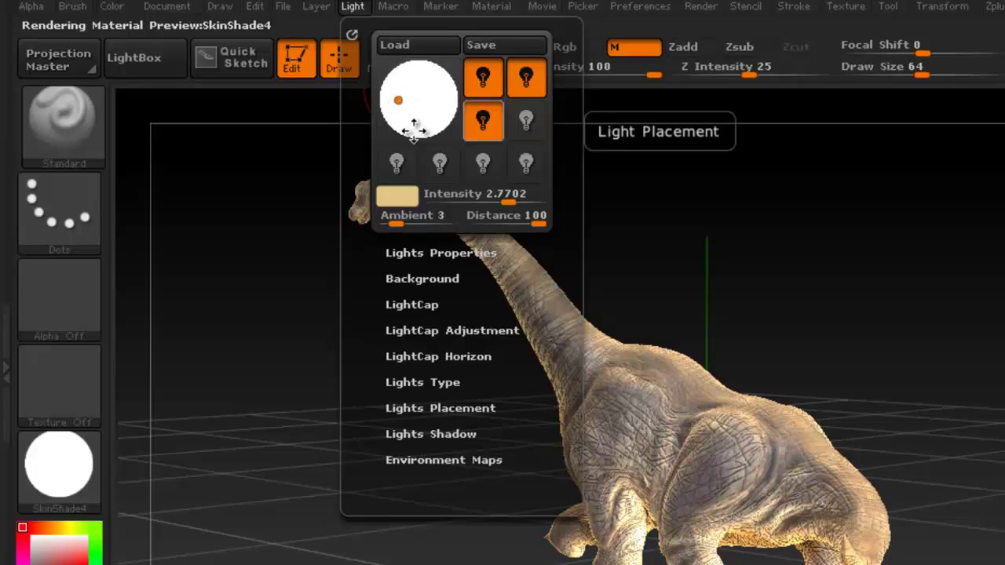
pyautogui.moveTo(509, 198)
pyautogui.mouseDown()
pyautogui.moveTo(478, 197)
pyautogui.moveTo(490, 197)
pyautogui.mouseUp()
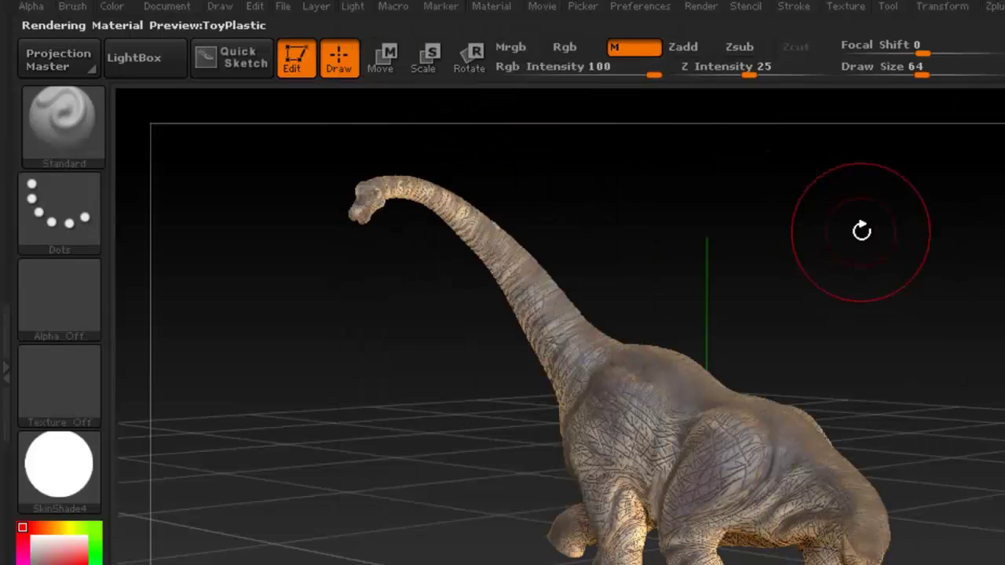
pyautogui.moveTo(782, 359)
pyautogui.mouseDown()
pyautogui.moveTo(761, 364)
pyautogui.moveTo(777, 368)
pyautogui.mouseUp()
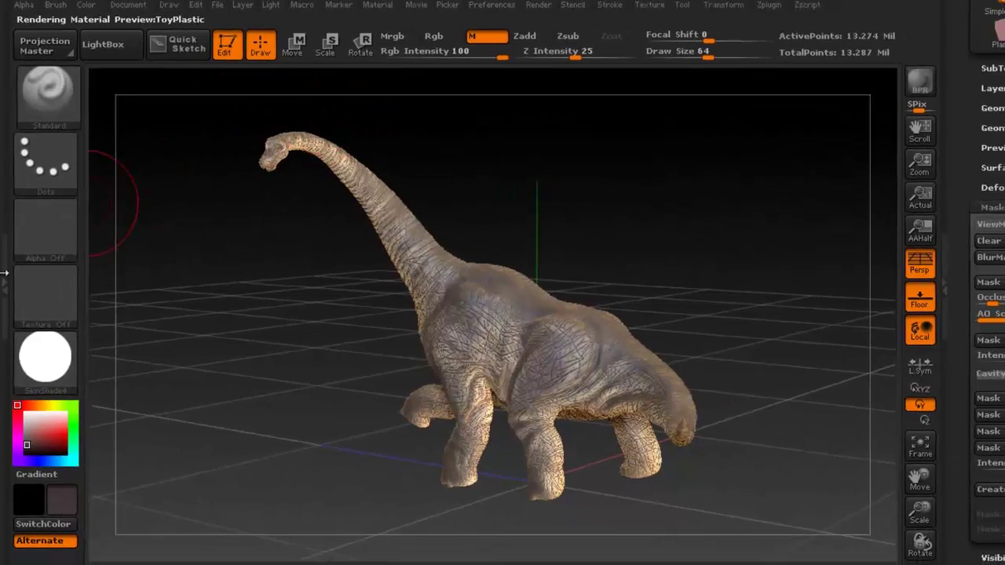
# Dock the Render palette in the side tray below the Material palette and collapse the tray holding the tool settings
pyautogui.click(6, 350)
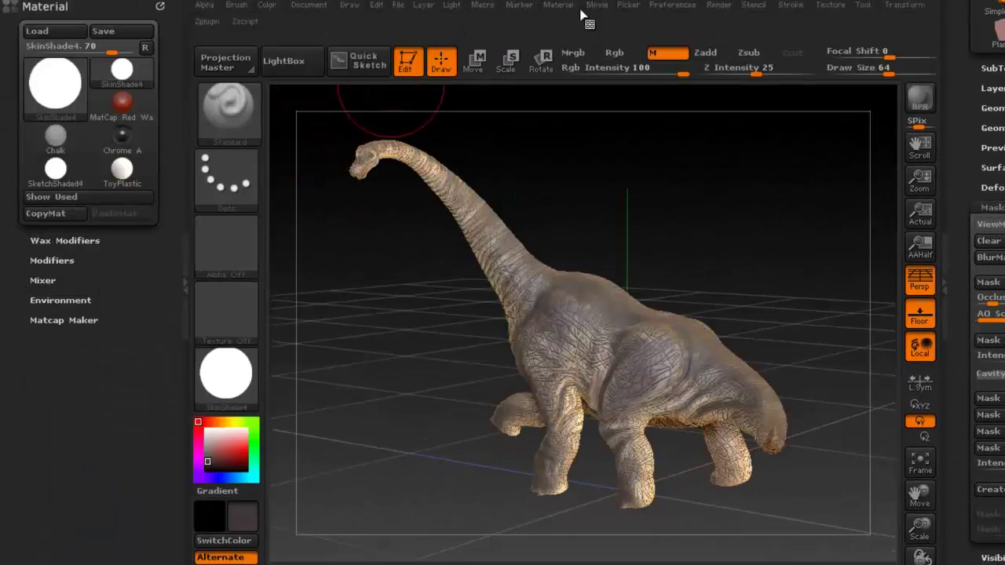
pyautogui.click(718, 6)
pyautogui.moveTo(714, 28); pyautogui.dragTo(72, 377)
pyautogui.moveTo(175, 258); pyautogui.dragTo(176, 213)
pyautogui.click(948, 245)
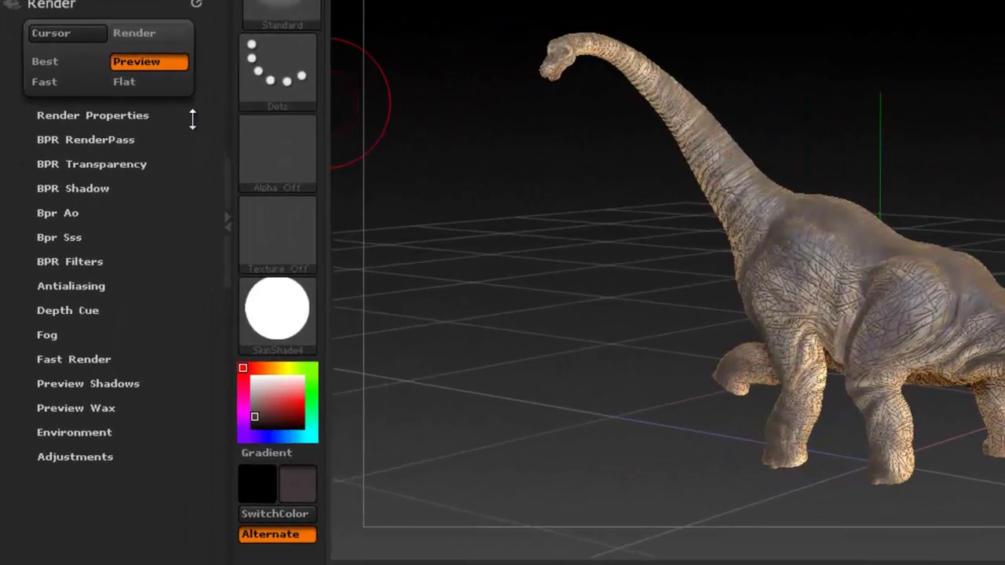
pyautogui.moveTo(192, 120); pyautogui.dragTo(194, 114)
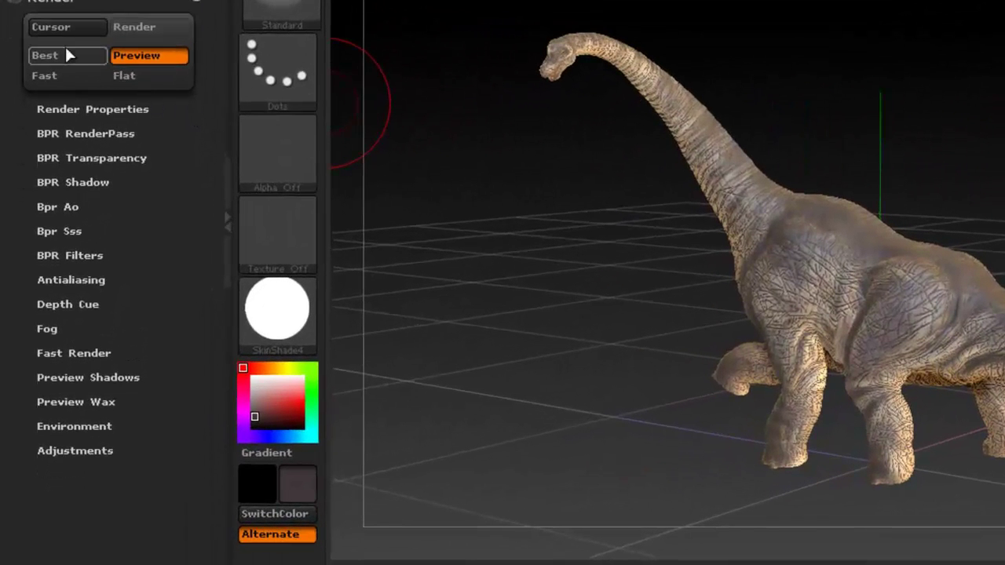
# Compare the Flat and Preview render modes on the dinosaur and leave Preview active
pyautogui.click(124, 76)
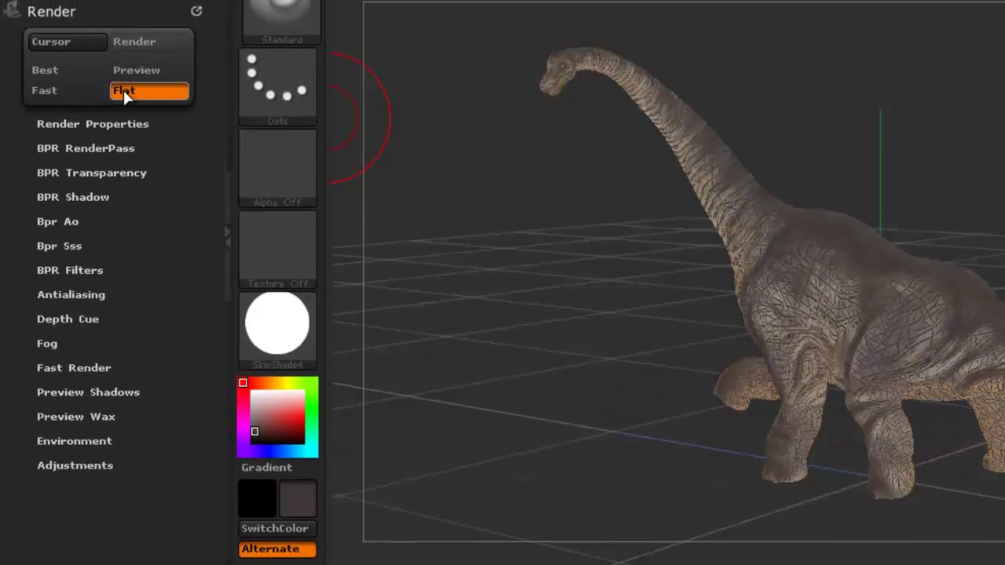
pyautogui.click(131, 84)
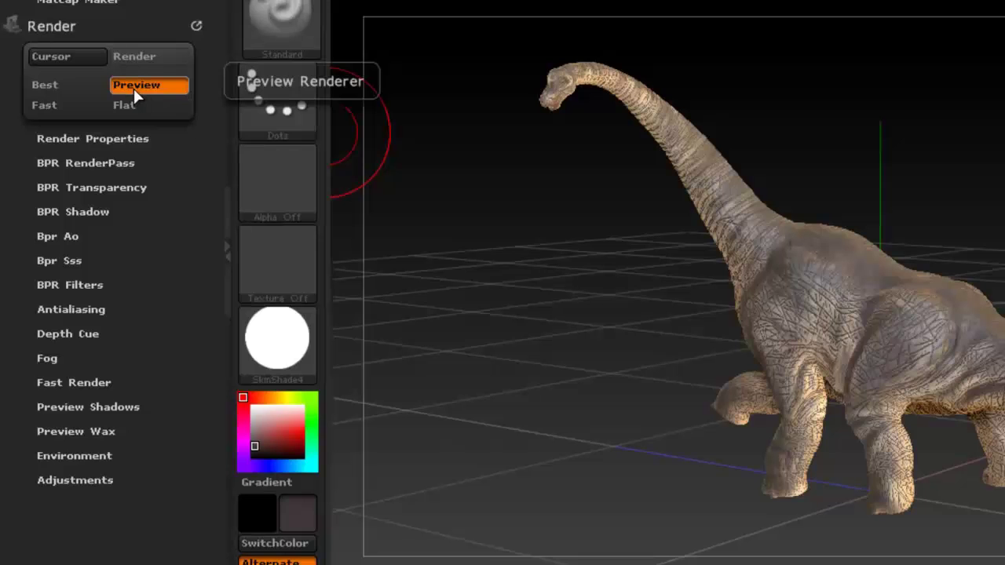
pyautogui.click(128, 105)
pyautogui.click(142, 87)
# Expand the Render Properties settings, select the first light, and expand its Lights Properties
pyautogui.moveTo(188, 174); pyautogui.dragTo(206, 115)
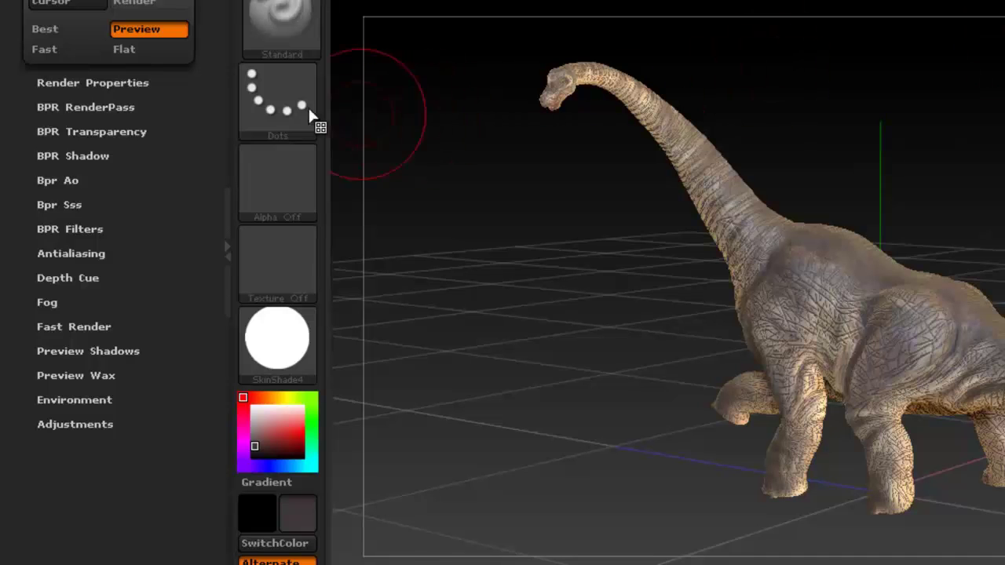
pyautogui.click(78, 83)
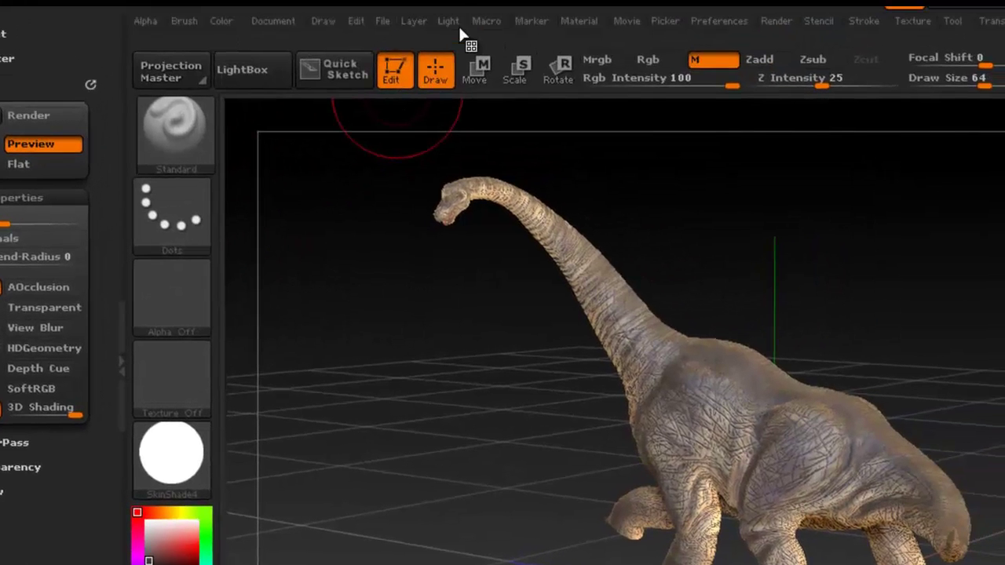
pyautogui.click(448, 21)
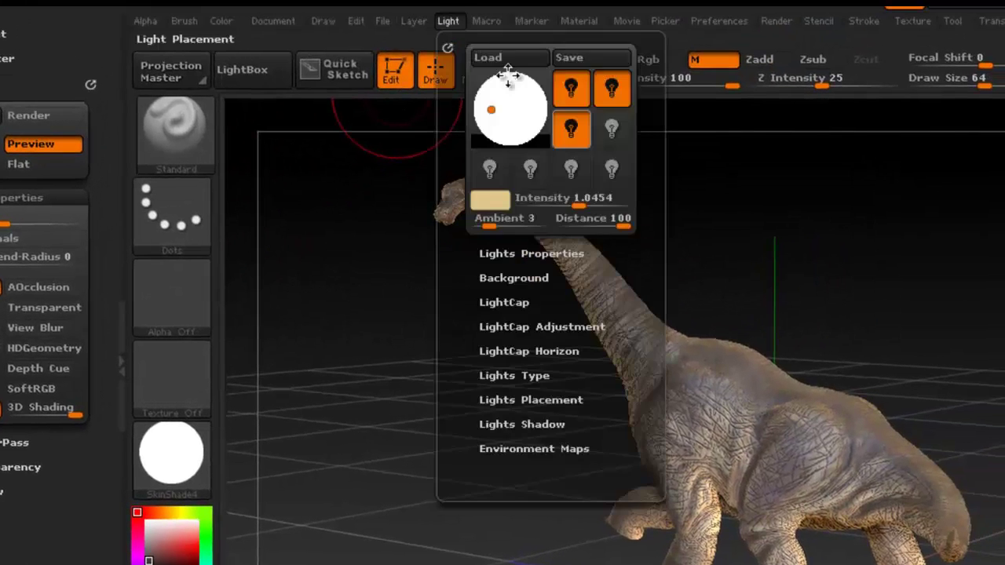
pyautogui.click(585, 91)
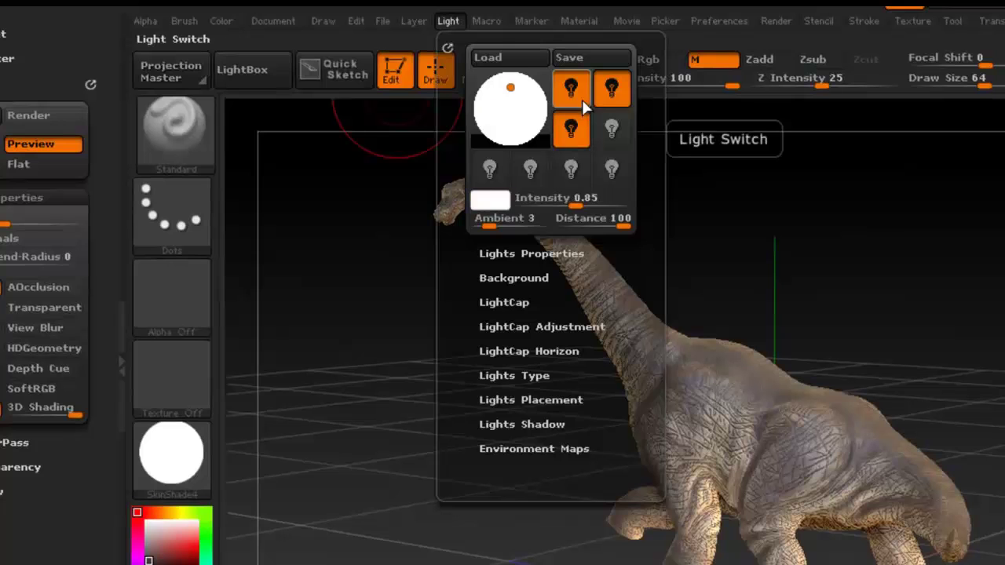
pyautogui.click(540, 253)
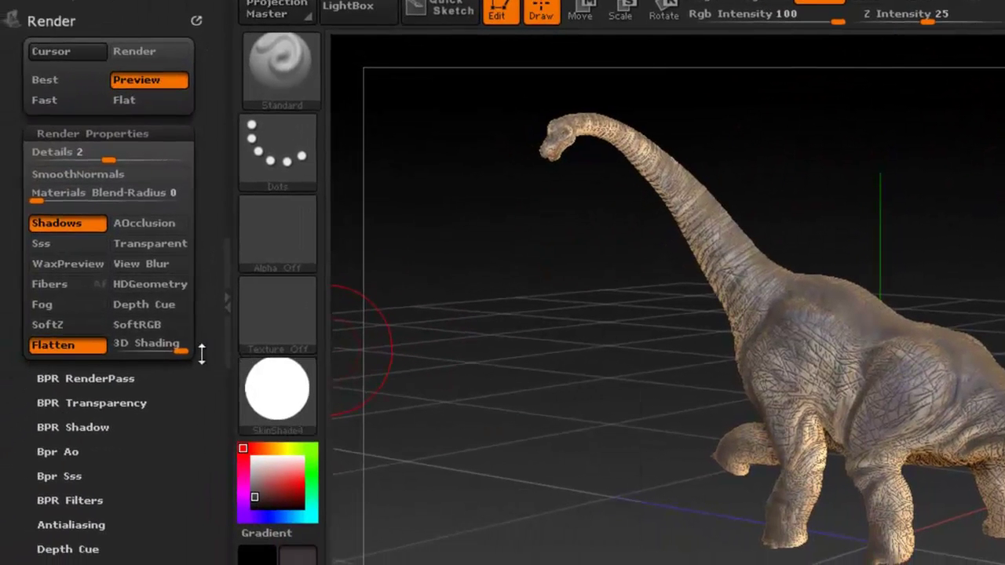
# Enable AOcclusion and Sss in the Render Properties
pyautogui.moveTo(117, 420); pyautogui.dragTo(123, 326)
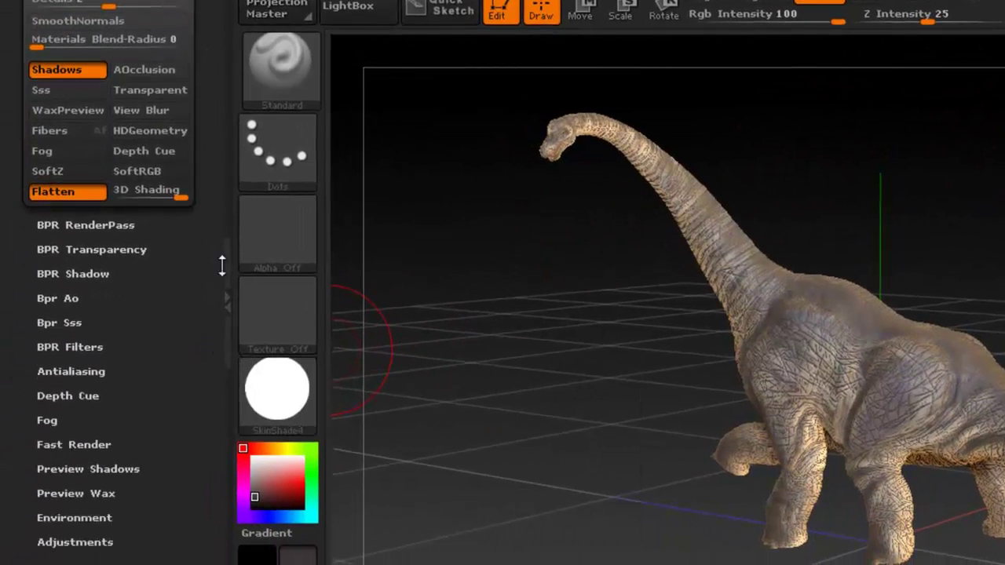
pyautogui.moveTo(209, 267); pyautogui.dragTo(210, 305)
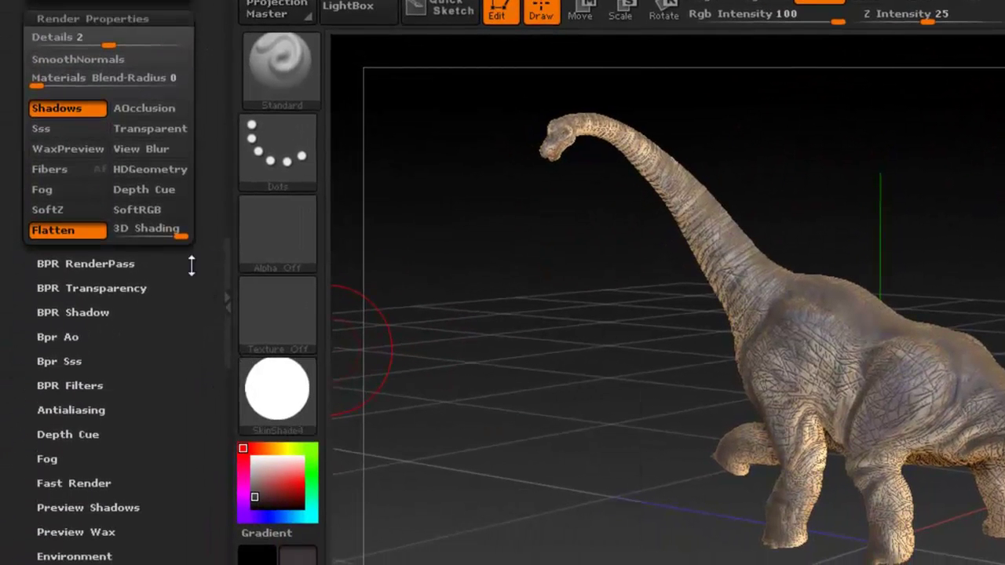
pyautogui.click(141, 105)
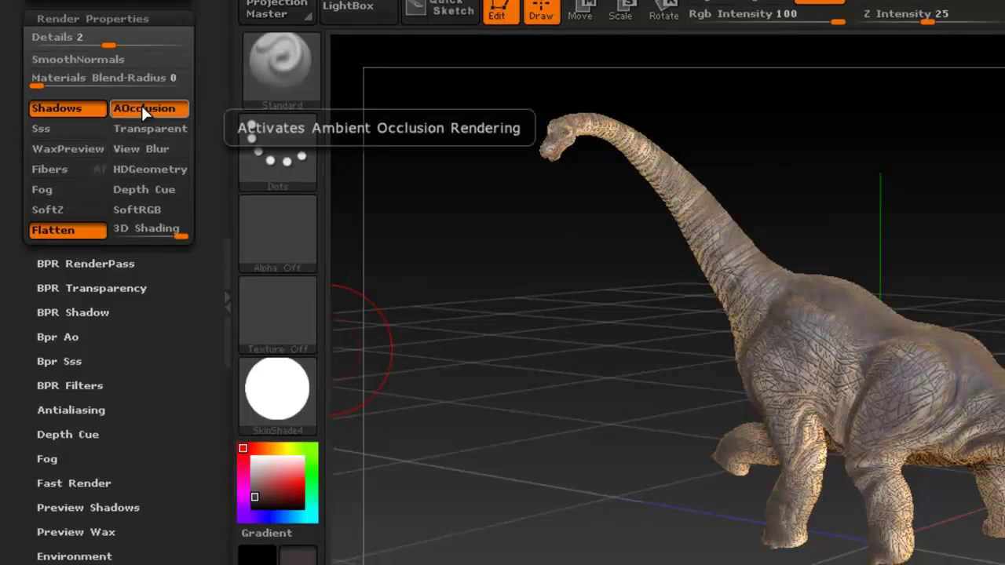
pyautogui.click(53, 134)
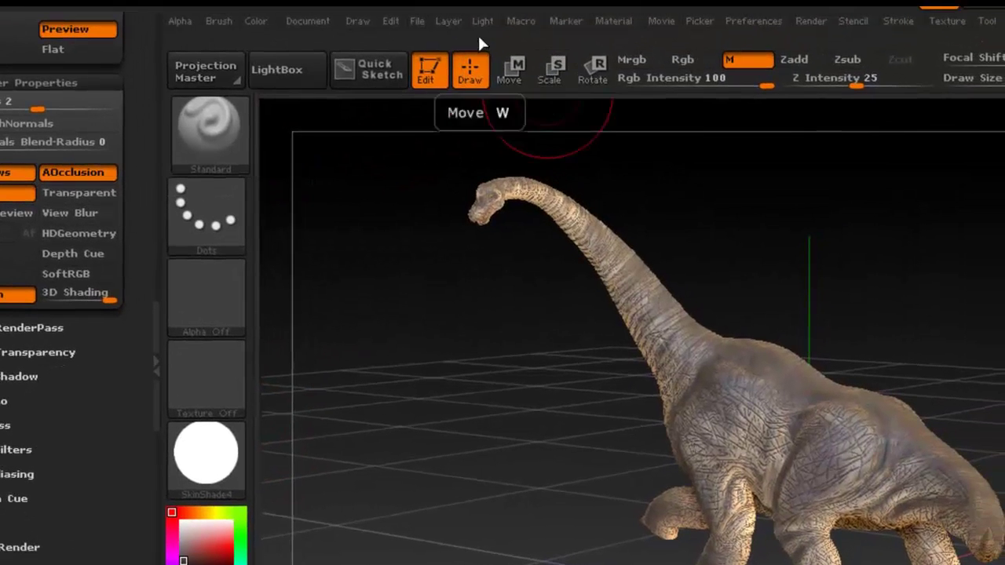
# Enable Sss for the first and third lights, keeping the lights switched on
pyautogui.click(482, 21)
pyautogui.click(609, 93)
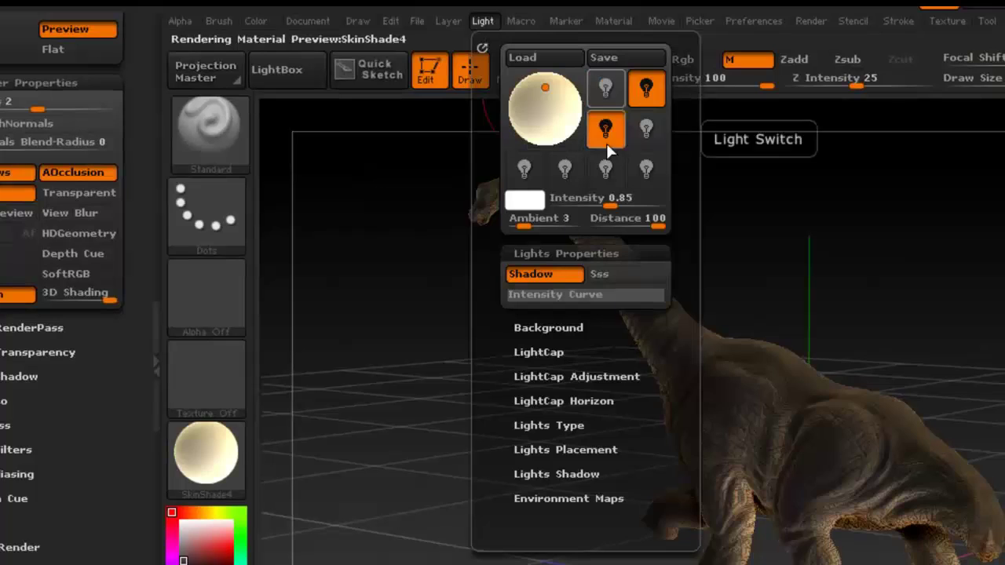
pyautogui.click(602, 97)
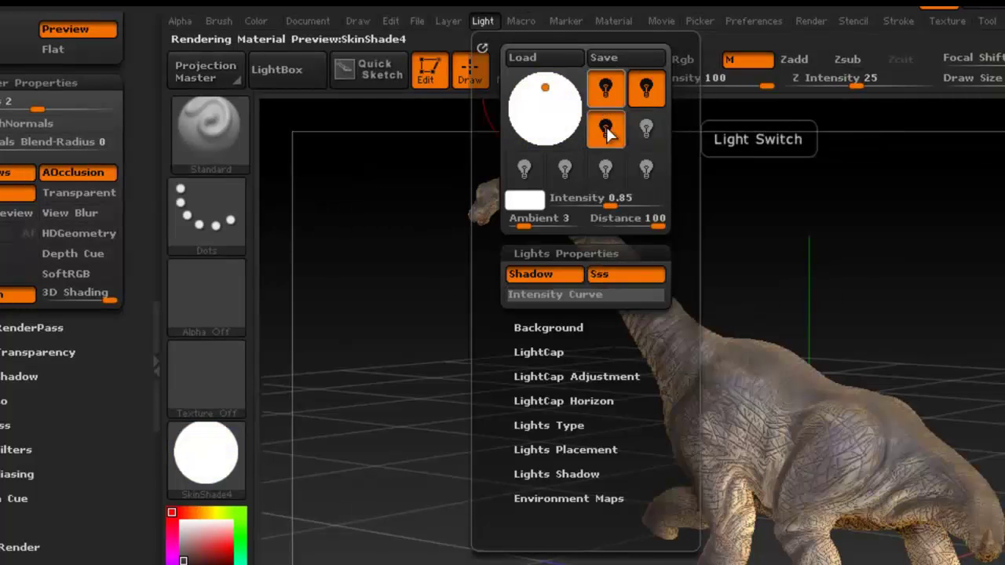
pyautogui.click(605, 128)
pyautogui.click(621, 278)
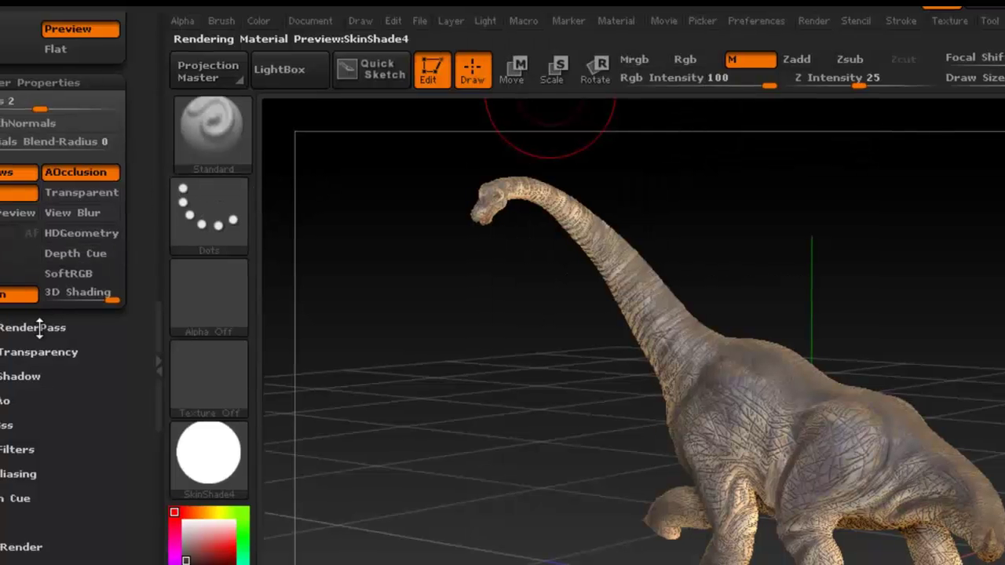
pyautogui.click(30, 327)
pyautogui.moveTo(212, 355); pyautogui.dragTo(211, 259)
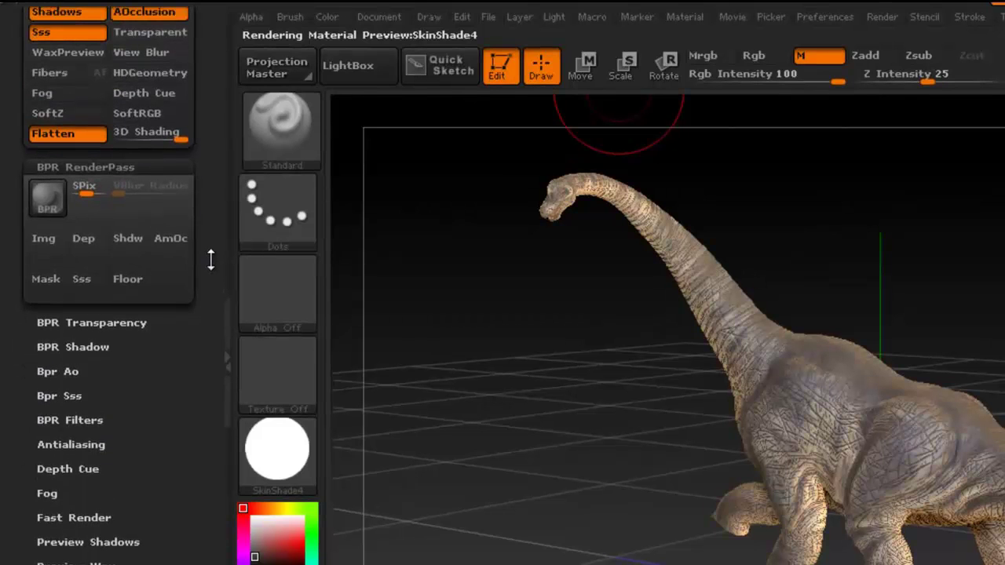
pyautogui.click(65, 163)
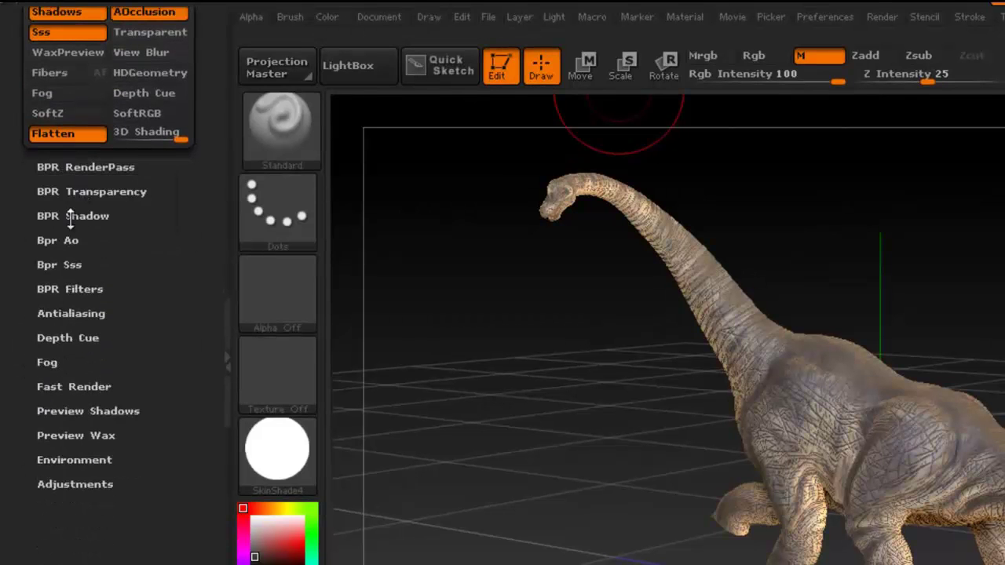
# Set the BPR shadow angle to 2.61 and the shadow ray count to 25
pyautogui.click(71, 216)
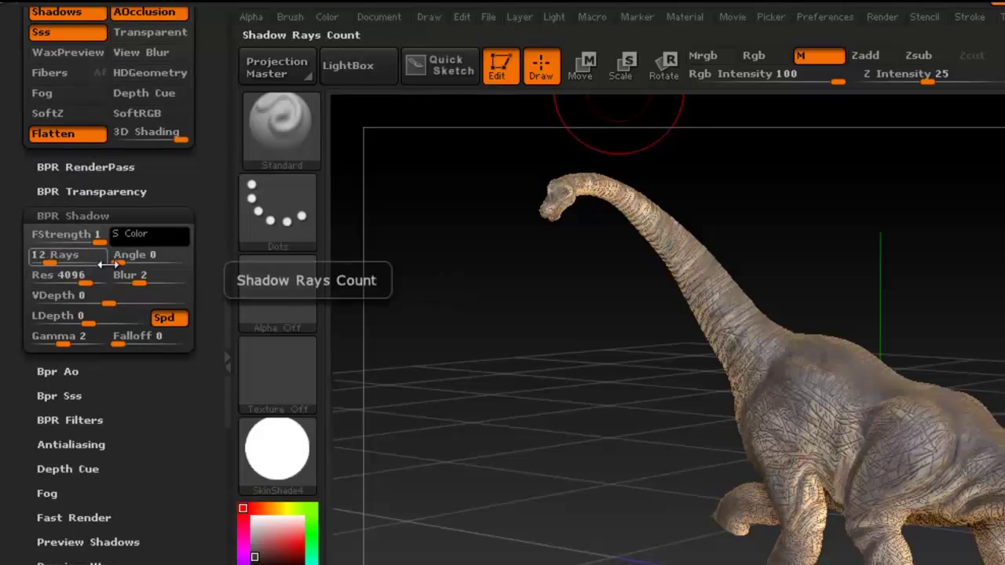
pyautogui.moveTo(120, 262); pyautogui.dragTo(126, 262)
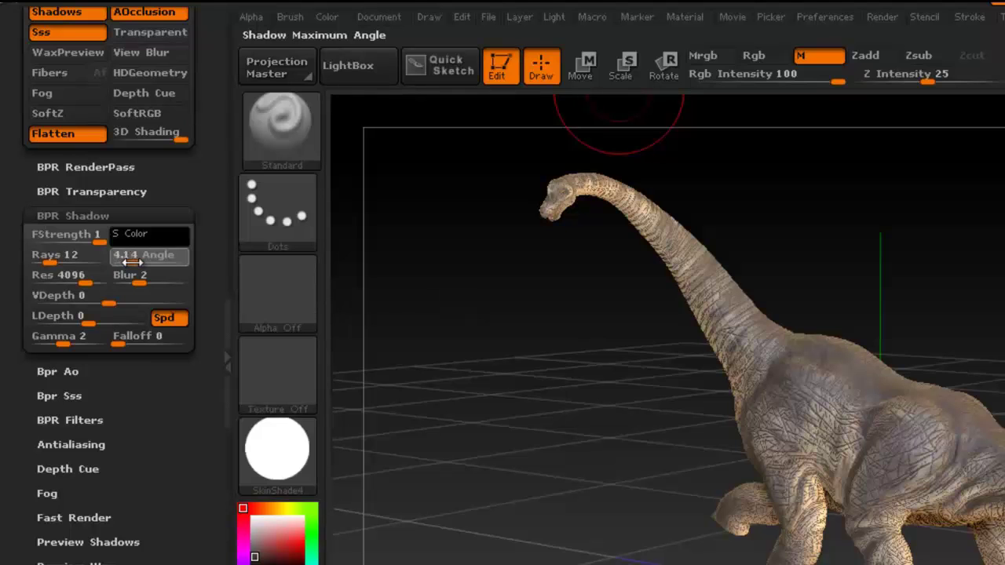
pyautogui.moveTo(37, 257); pyautogui.dragTo(49, 259)
pyautogui.click(49, 257)
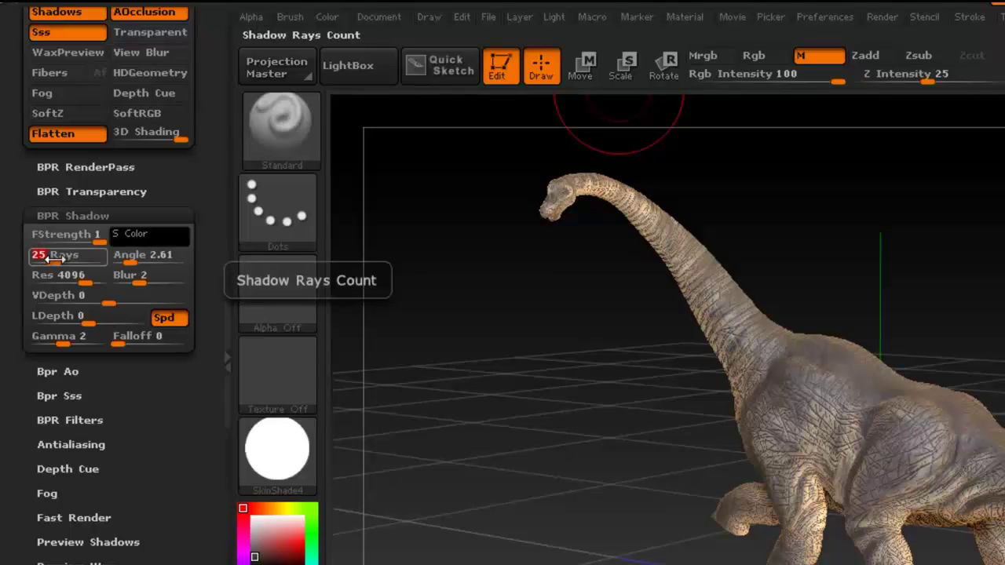
pyautogui.click(67, 217)
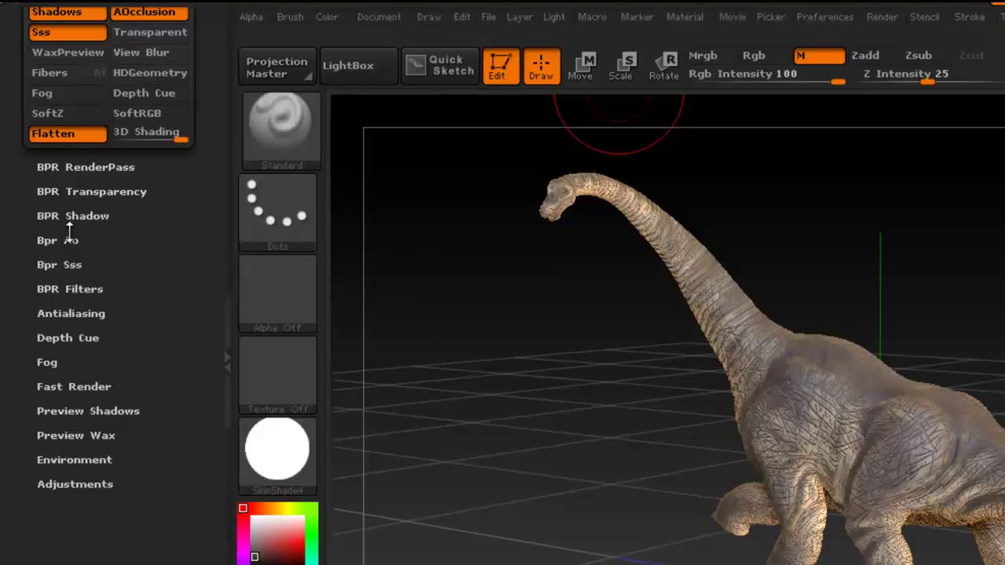
# Examine the BPR ambient occlusion, BPR subsurface scattering and Environment render settings
pyautogui.click(69, 239)
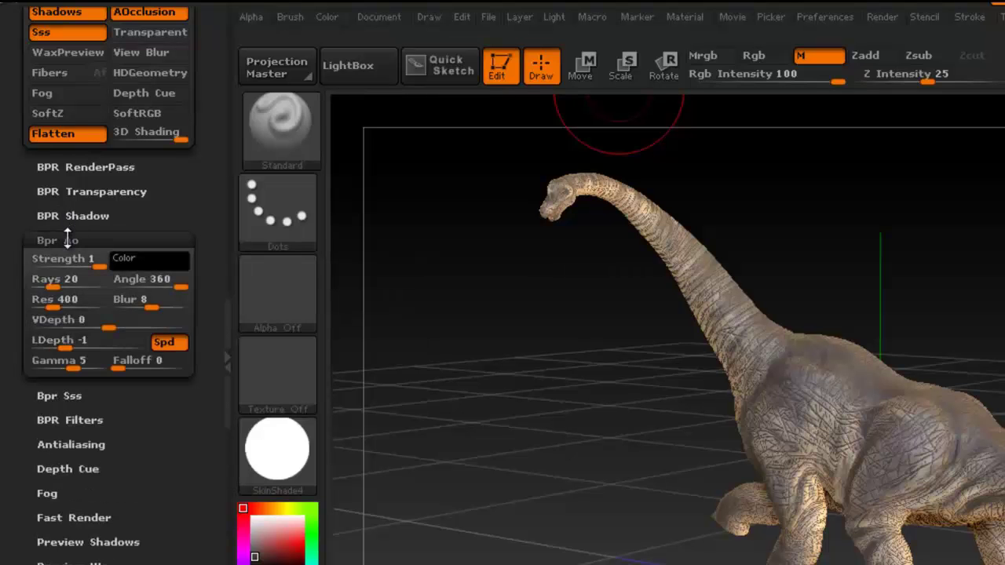
pyautogui.click(68, 239)
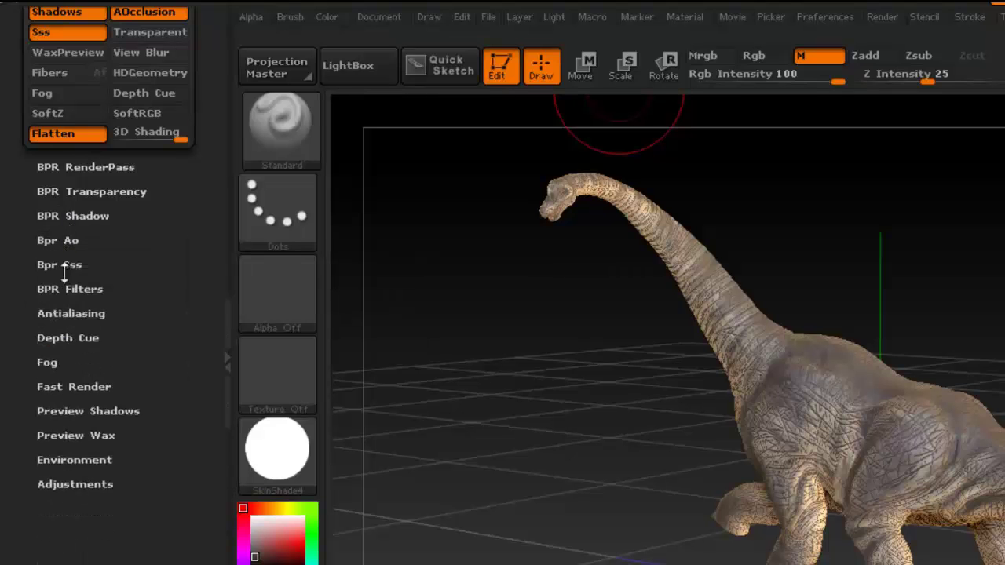
pyautogui.click(64, 270)
pyautogui.click(67, 269)
pyautogui.moveTo(192, 301); pyautogui.dragTo(199, 246)
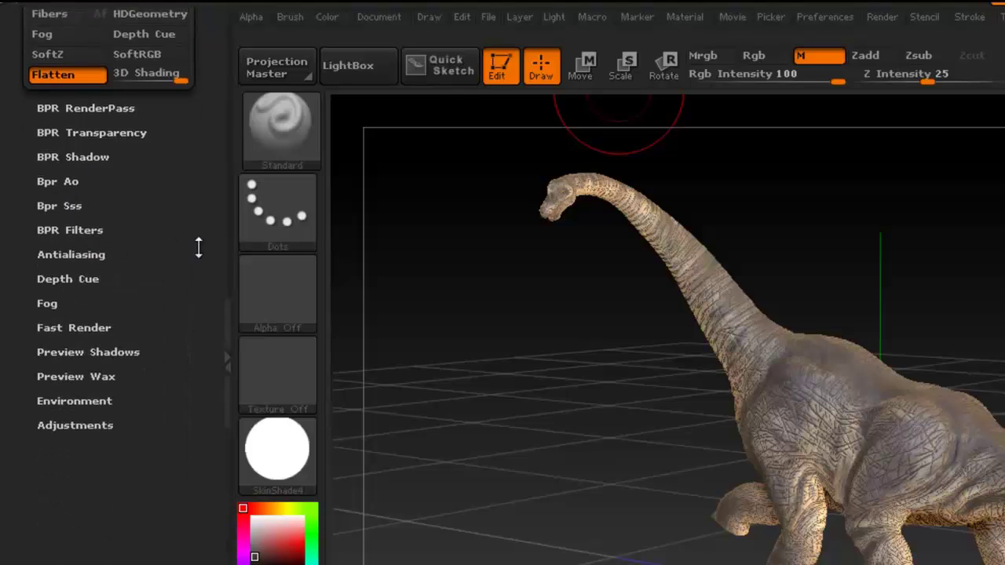
pyautogui.click(72, 400)
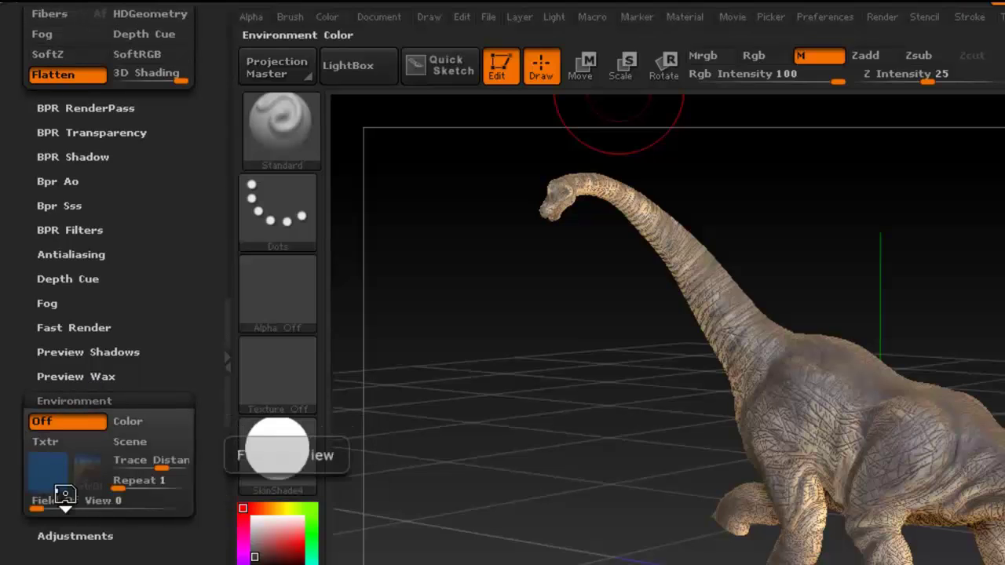
pyautogui.click(78, 399)
pyautogui.click(79, 396)
# Collapse the Render palette's settings and reposition the dinosaur within the canvas frame
pyautogui.moveTo(204, 303); pyautogui.dragTo(209, 465)
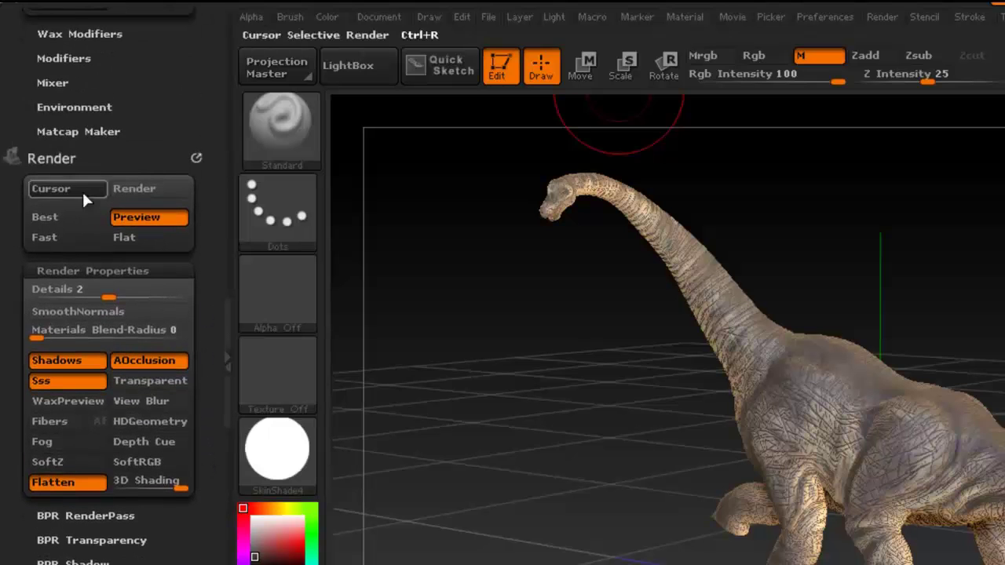
pyautogui.click(47, 154)
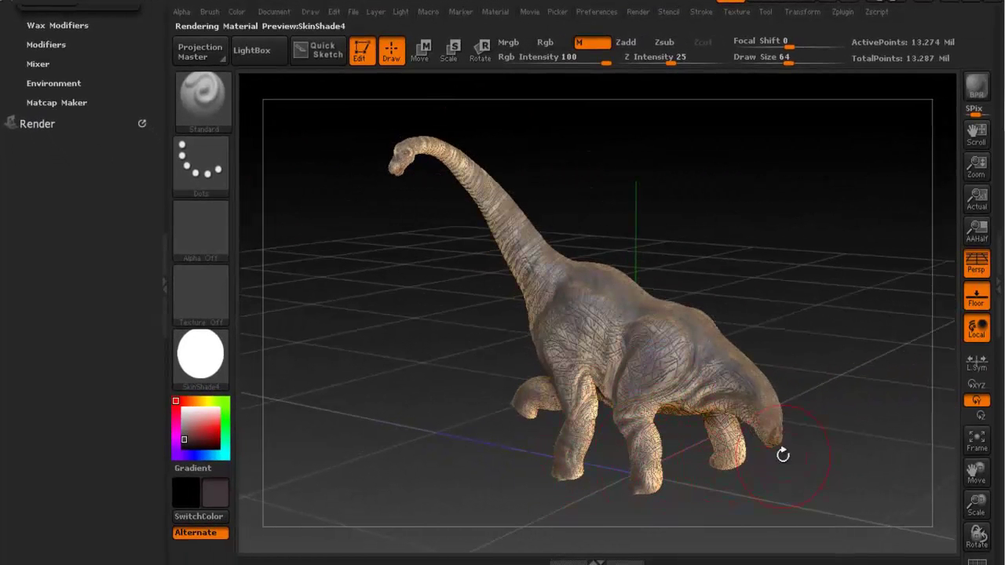
pyautogui.keyDown('alt'); pyautogui.moveTo(774, 411); pyautogui.dragTo(740, 398); pyautogui.keyUp('alt')
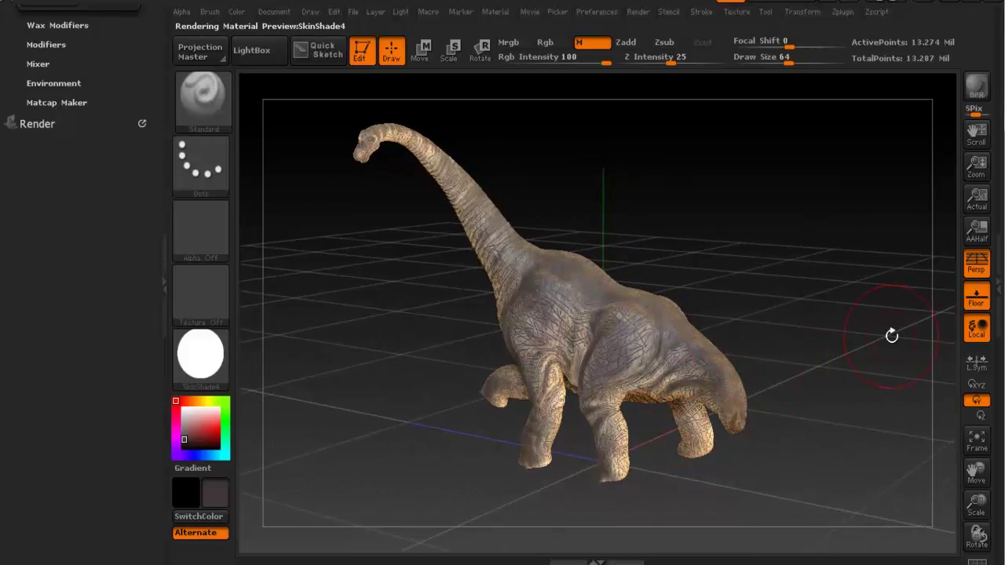
# Examine the document's canvas width, height and export options after adjusting the view of the dinosaur
pyautogui.click(979, 307)
pyautogui.click(972, 306)
pyautogui.moveTo(736, 296); pyautogui.dragTo(735, 318)
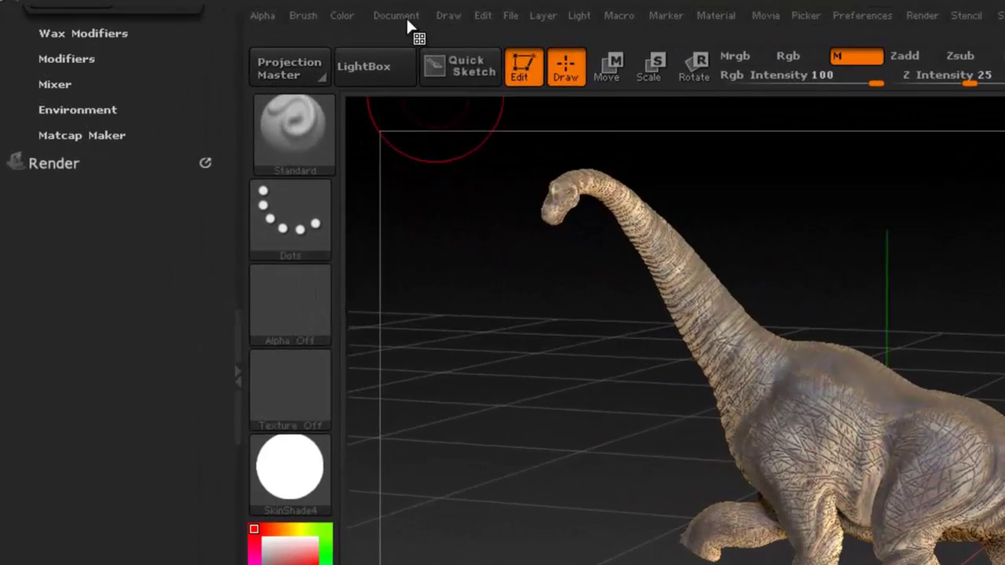
pyautogui.click(361, 16)
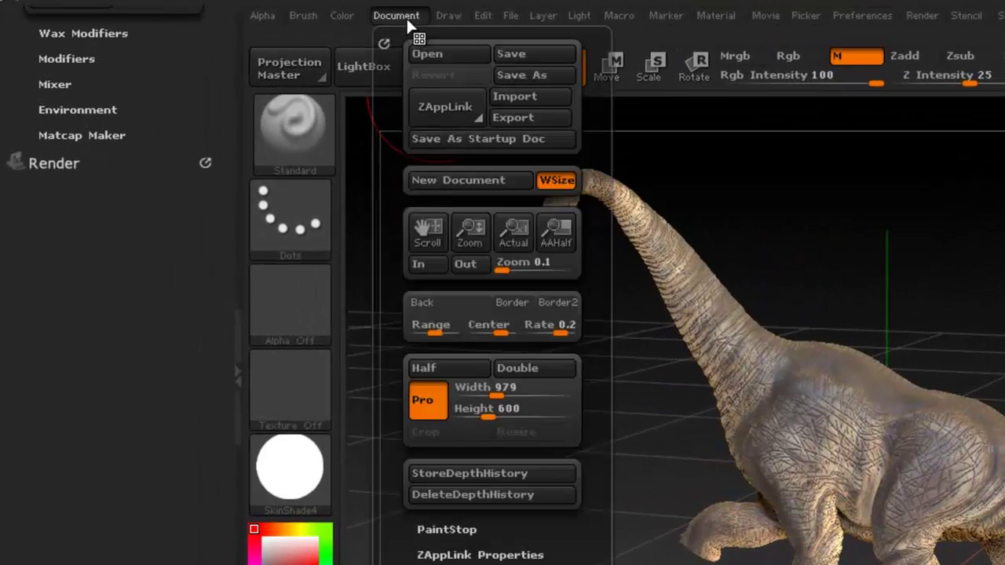
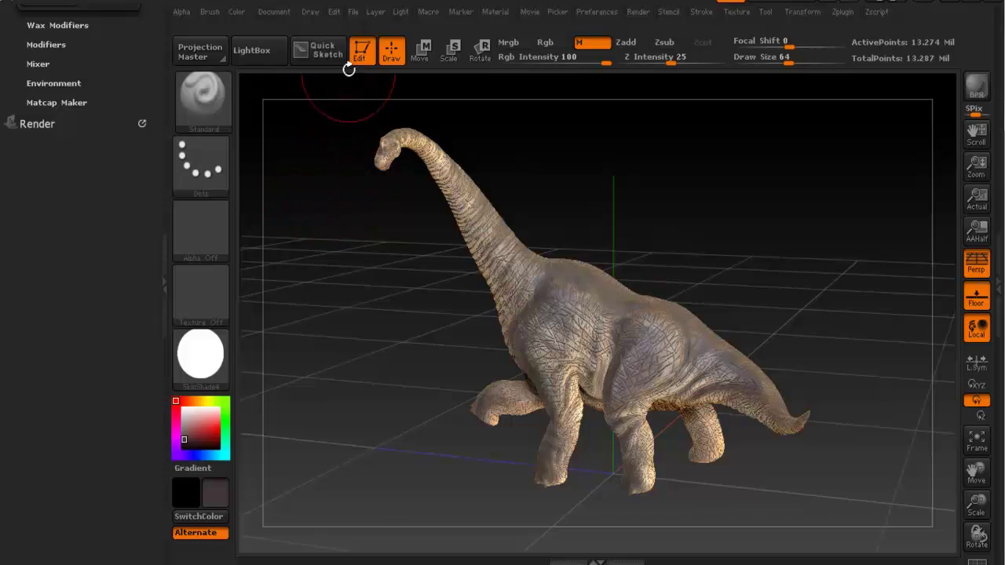
pyautogui.click(275, 12)
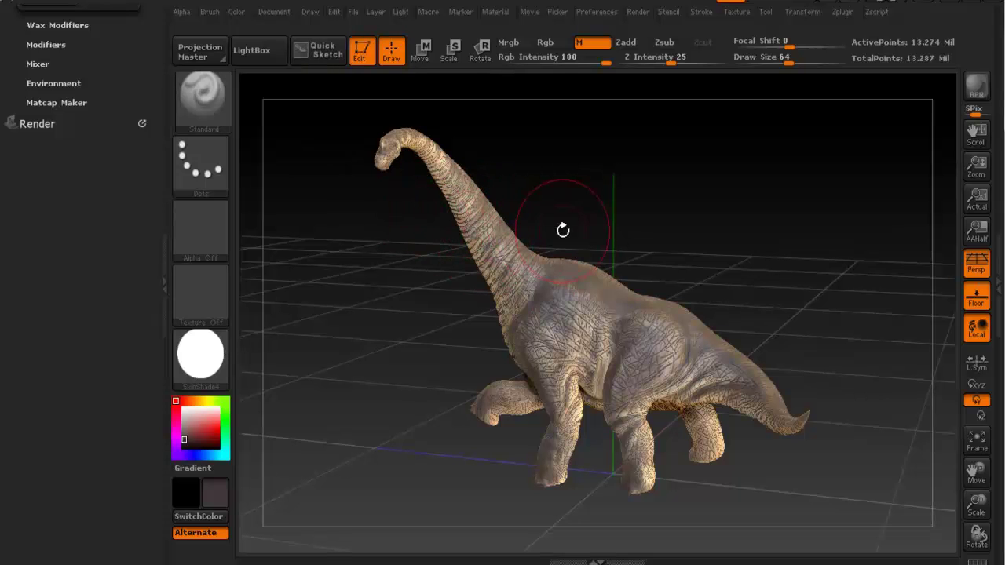
# Reframe the dinosaur, render it with BPR and open the document export for the rendered image
pyautogui.moveTo(614, 214); pyautogui.dragTo(648, 258)
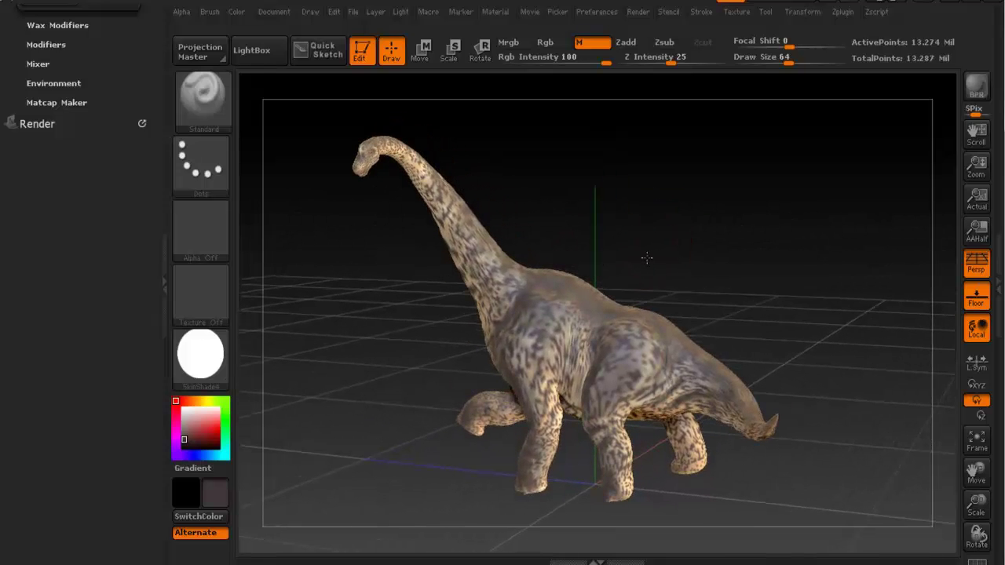
pyautogui.click(979, 87)
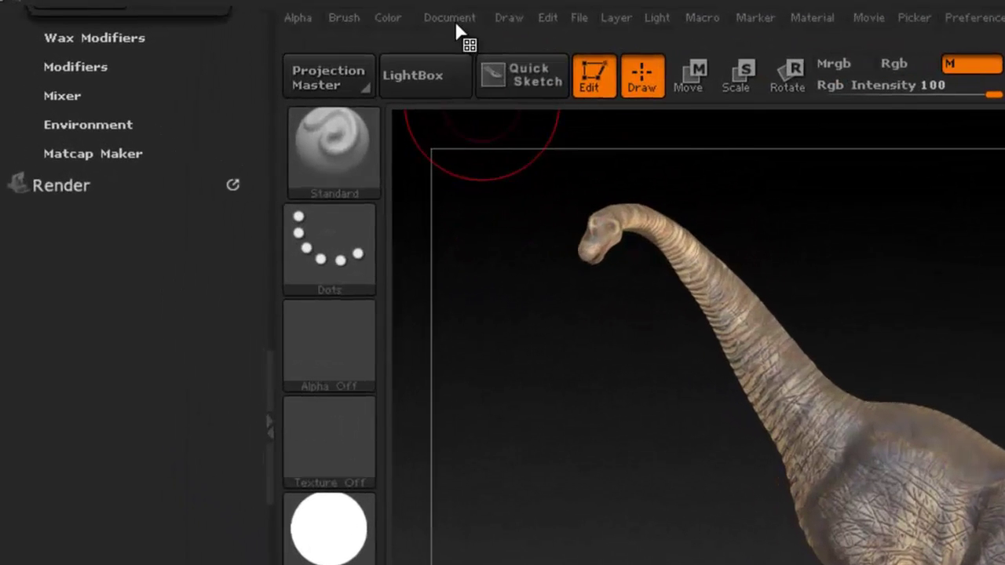
pyautogui.click(276, 12)
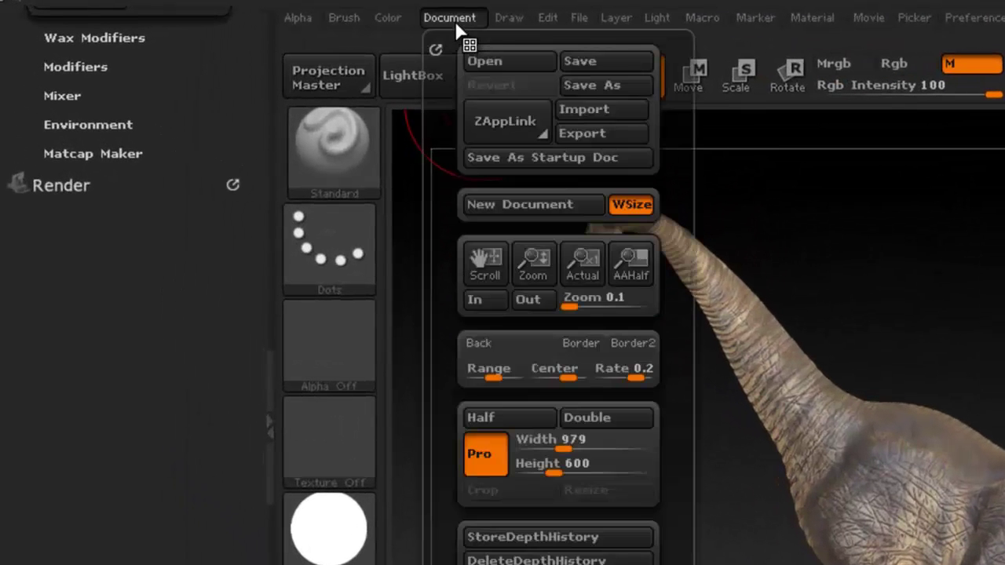
pyautogui.click(603, 133)
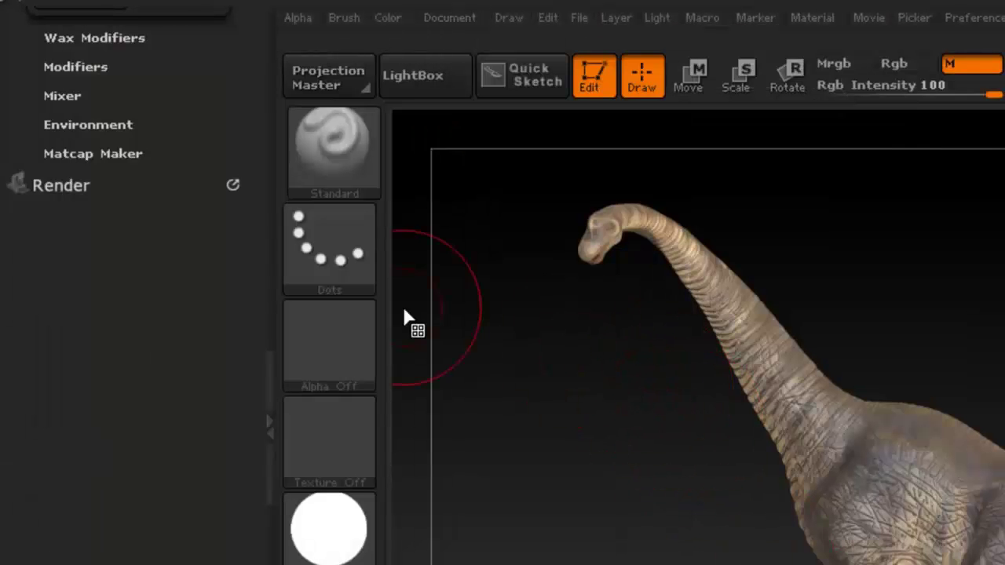
# Examine the Depth, Shadow, AO, Mask and SSS maps from the latest BPR render, leaving the Render settings closed
pyautogui.click(69, 184)
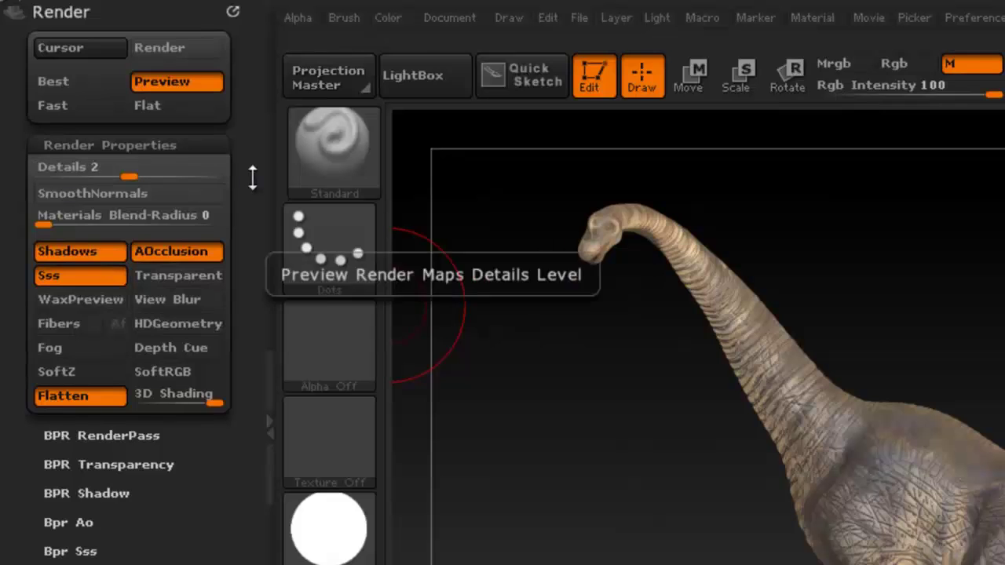
pyautogui.moveTo(260, 168); pyautogui.dragTo(260, 98)
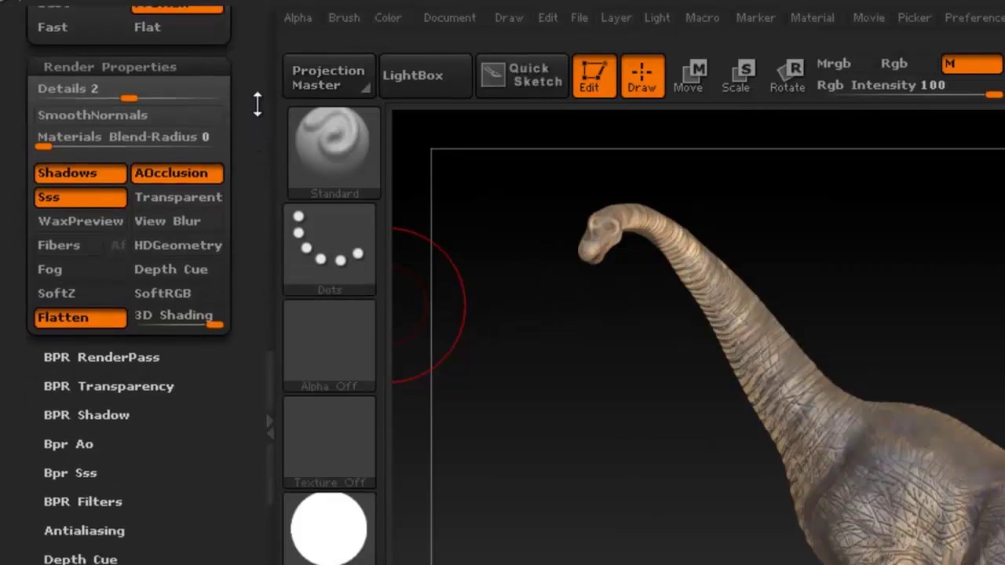
pyautogui.click(121, 355)
pyautogui.moveTo(251, 376); pyautogui.dragTo(248, 292)
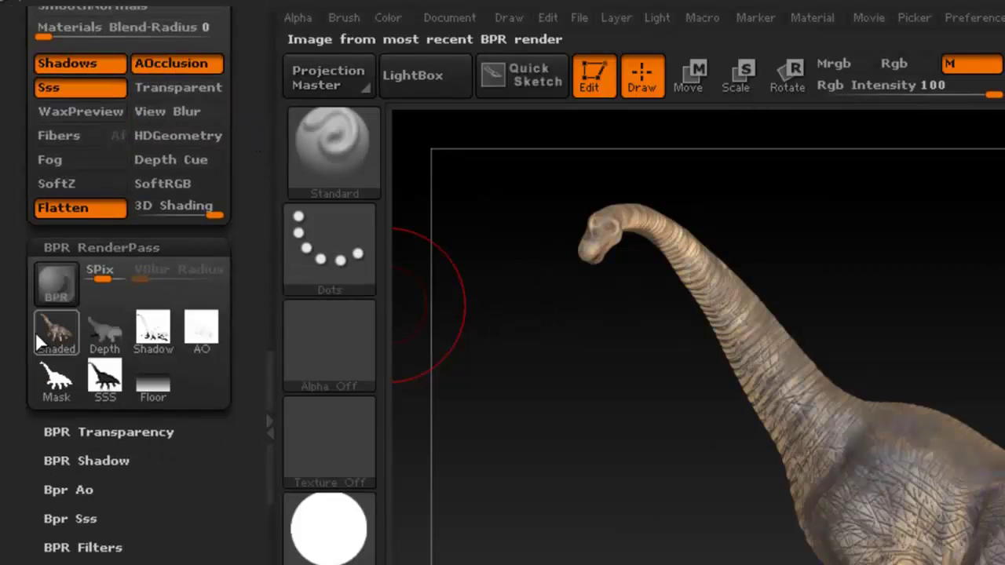
pyautogui.moveTo(121, 330)
pyautogui.moveTo(161, 328)
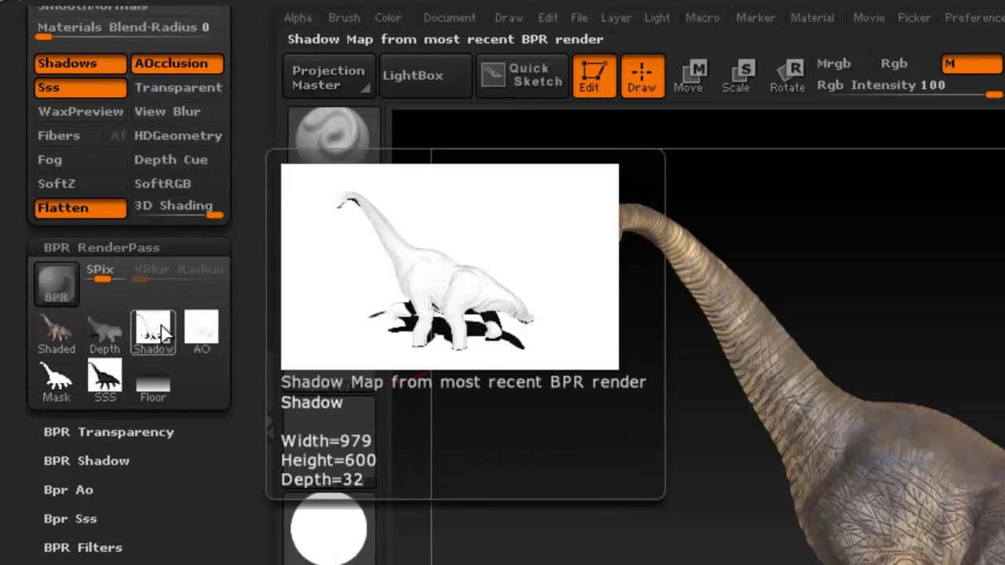
pyautogui.moveTo(197, 324)
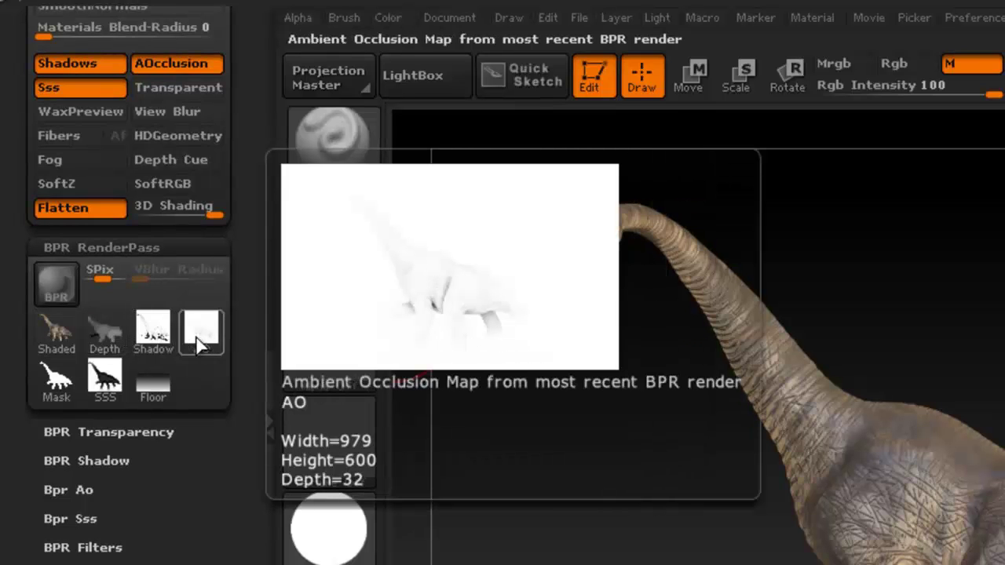
pyautogui.moveTo(61, 382)
pyautogui.moveTo(109, 382)
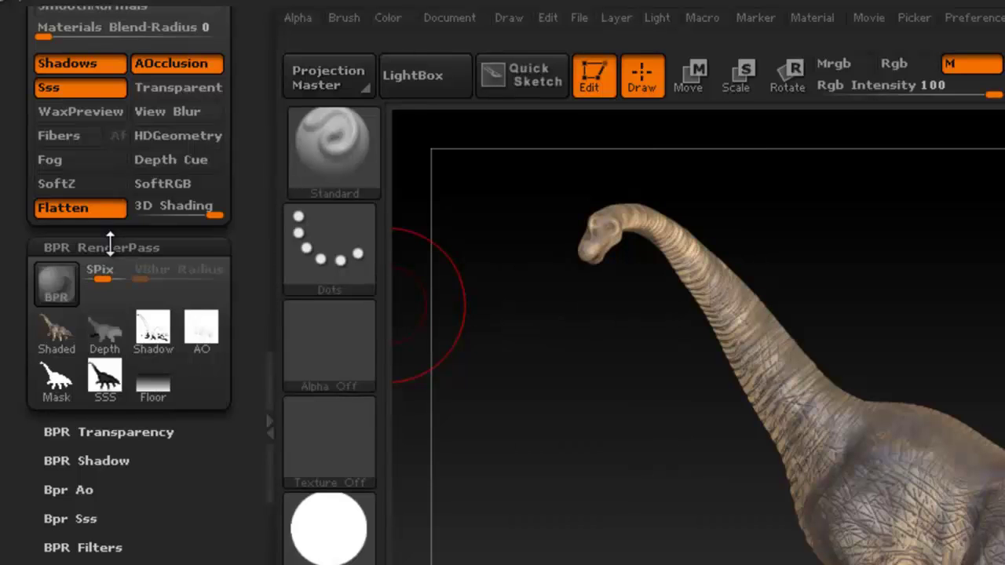
pyautogui.click(110, 247)
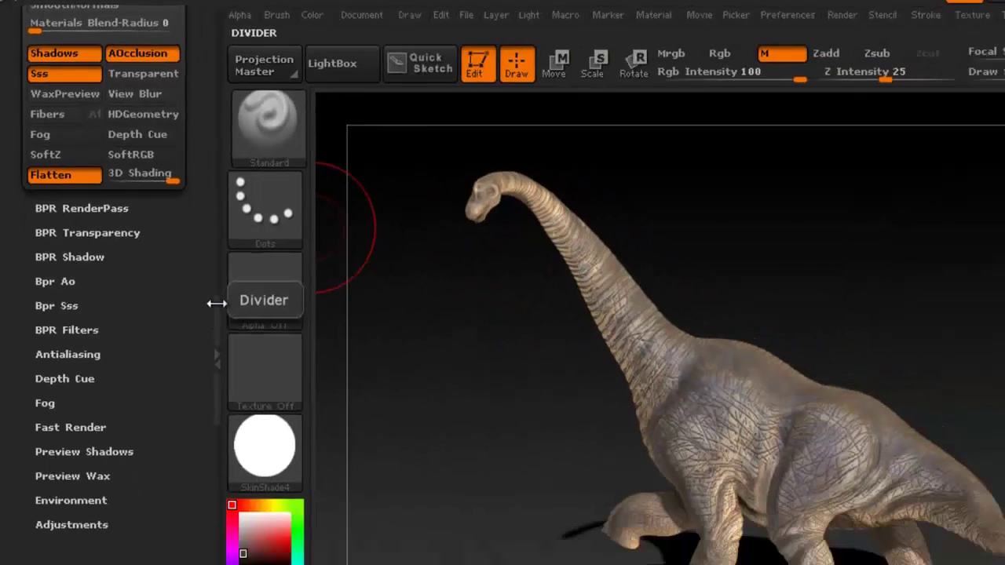
pyautogui.click(269, 352)
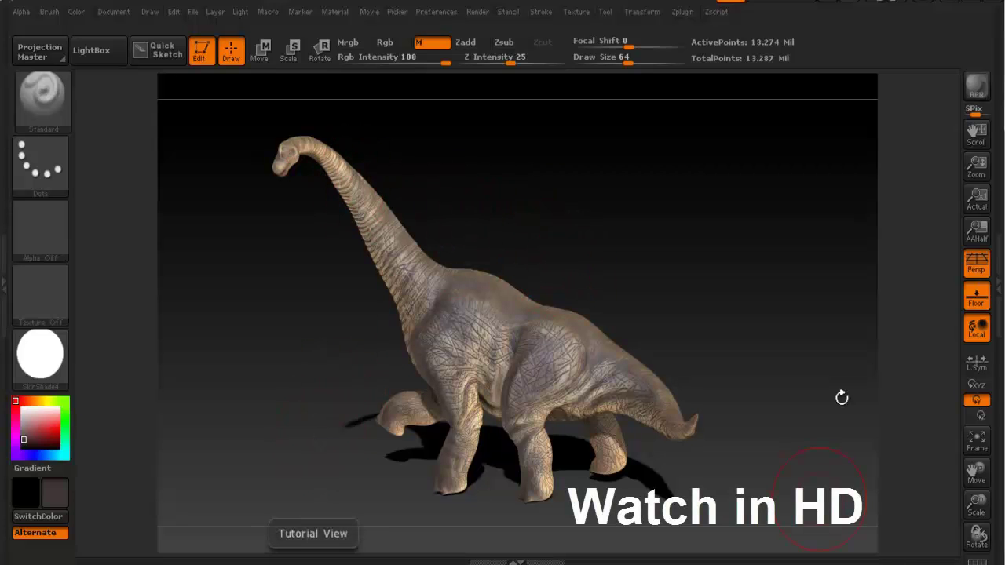
# Bring up the Tool palette, hide the floor grid and frame the whole dinosaur in a side view
pyautogui.click(998, 269)
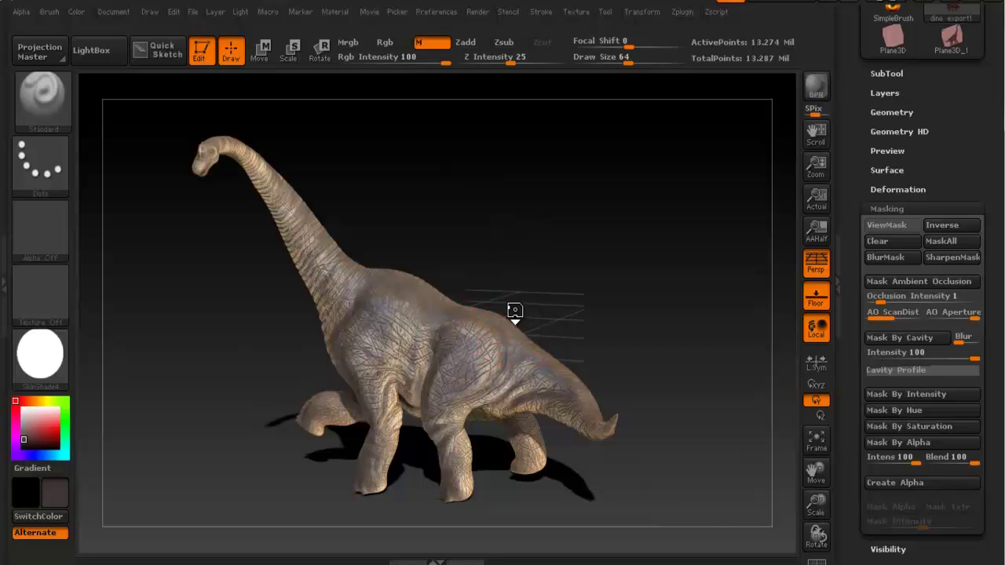
pyautogui.moveTo(514, 308); pyautogui.dragTo(516, 310)
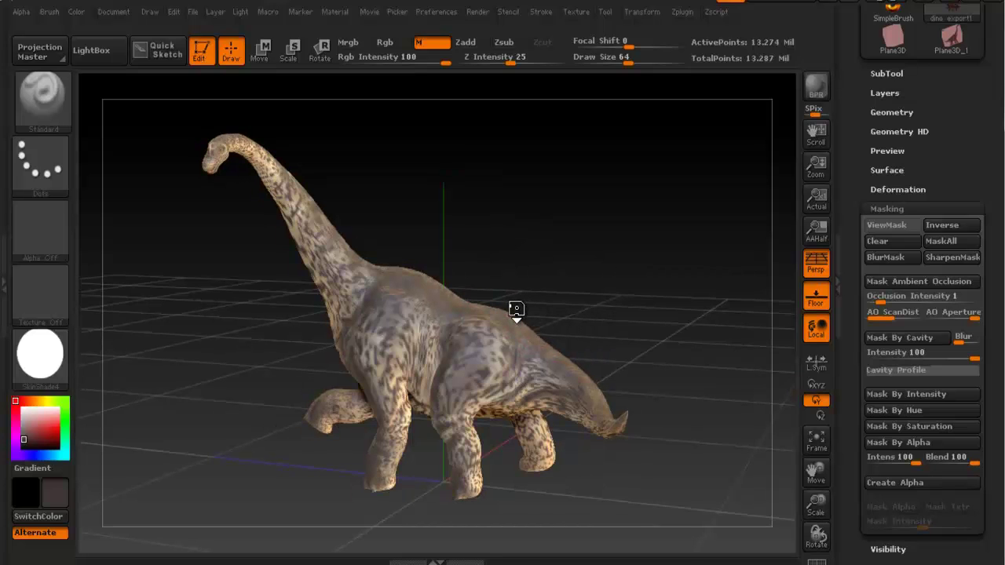
pyautogui.click(816, 297)
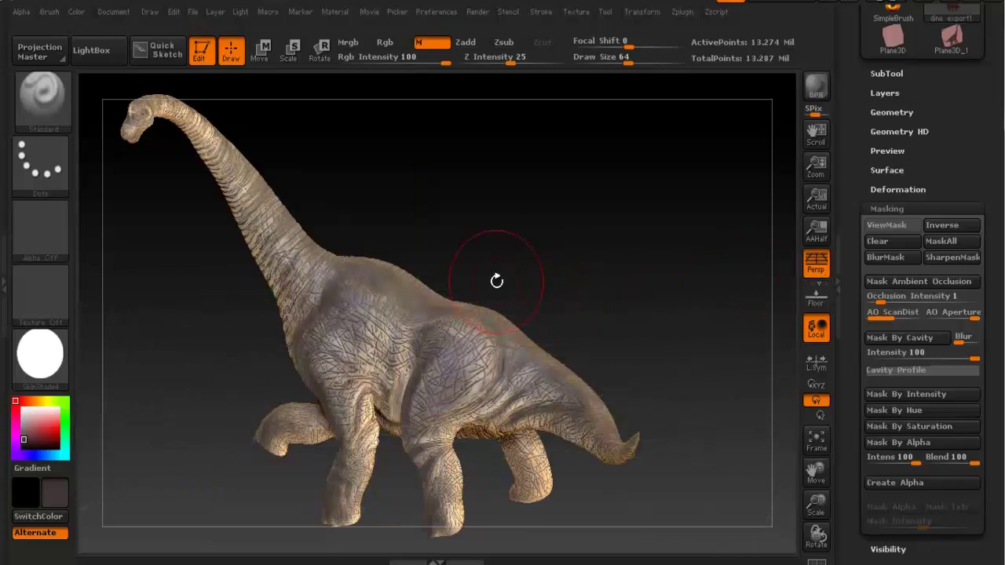
pyautogui.moveTo(498, 282)
pyautogui.keyDown('alt'); pyautogui.mouseDown()
pyautogui.moveTo(583, 270)
pyautogui.moveTo(518, 278)
pyautogui.mouseUp(); pyautogui.keyUp('alt')
pyautogui.keyDown('alt'); pyautogui.moveTo(580, 271); pyautogui.dragTo(537, 287); pyautogui.keyUp('alt')
pyautogui.moveTo(463, 281); pyautogui.dragTo(529, 271)
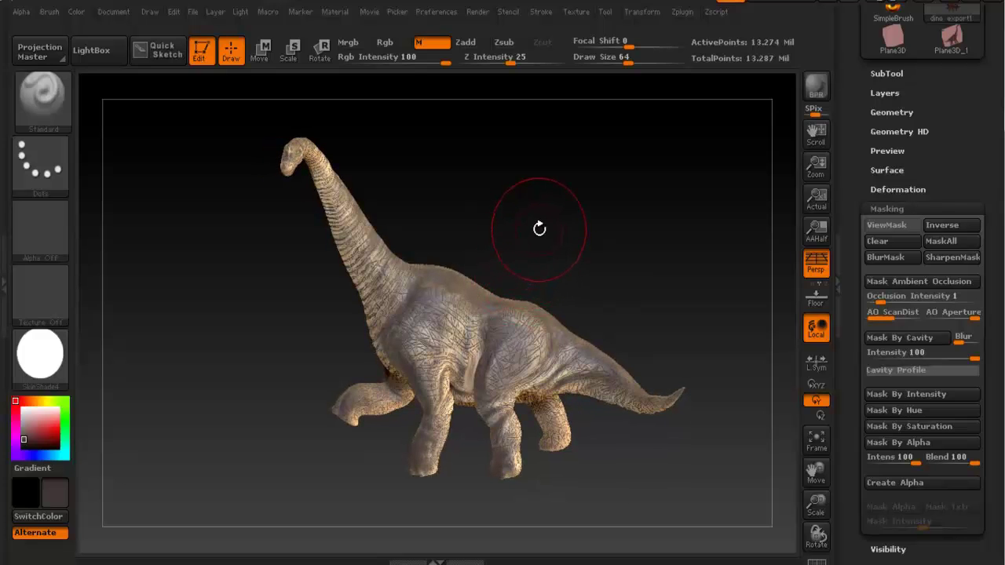
# Examine the dinosaur's texture map creation options and its UV map size presets
pyautogui.click(954, 209)
pyautogui.moveTo(978, 248); pyautogui.dragTo(979, 207)
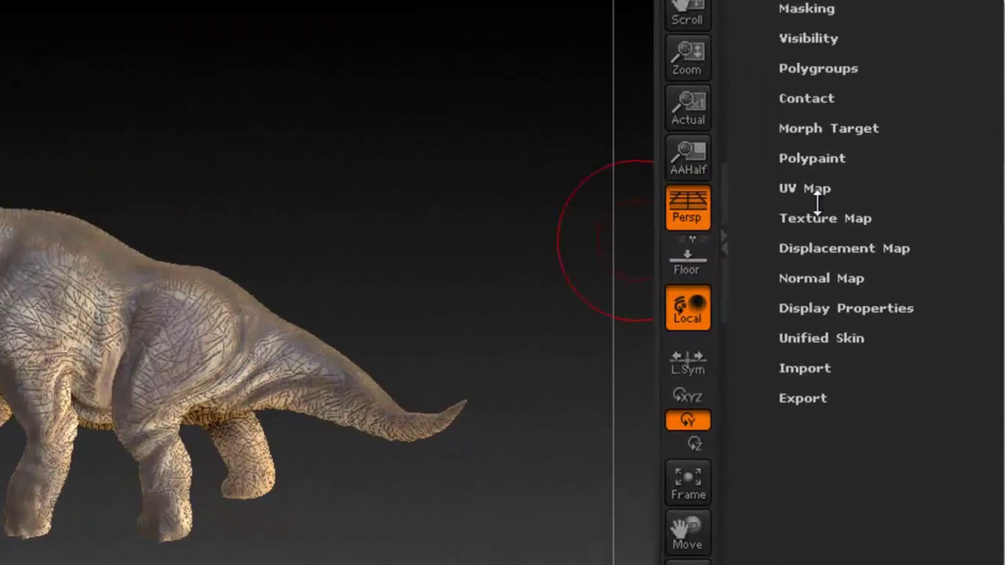
pyautogui.click(826, 220)
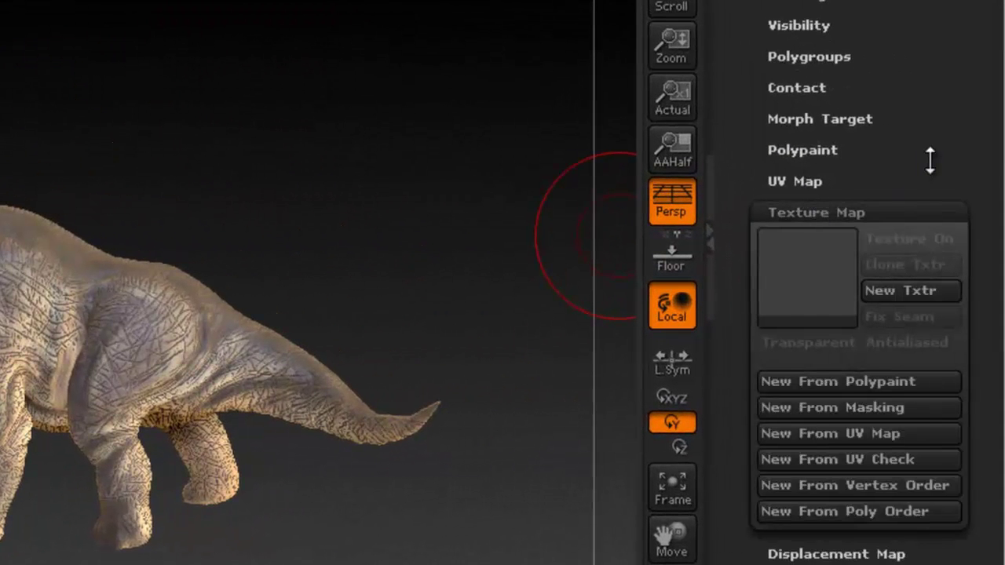
pyautogui.moveTo(930, 160); pyautogui.dragTo(937, 97)
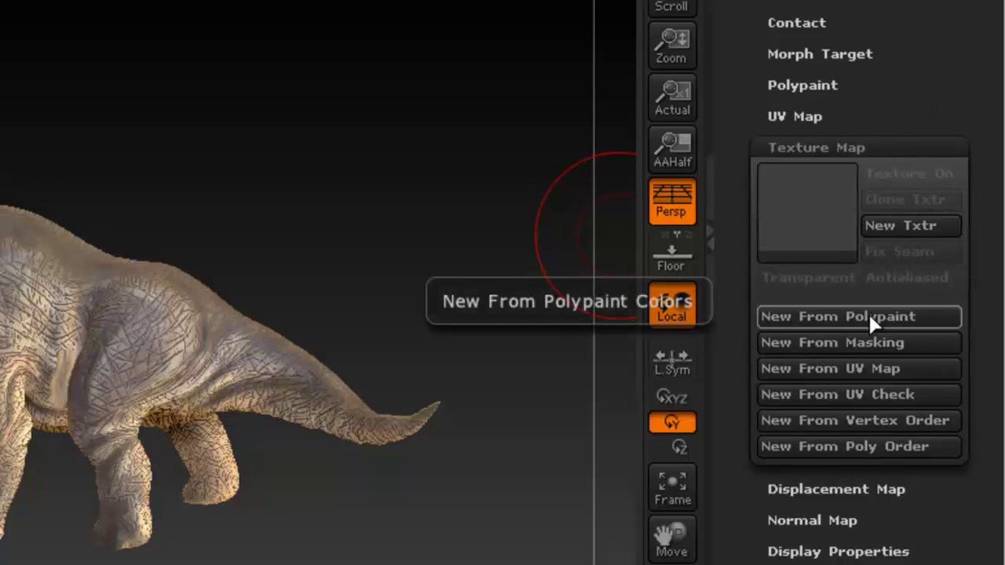
pyautogui.click(796, 116)
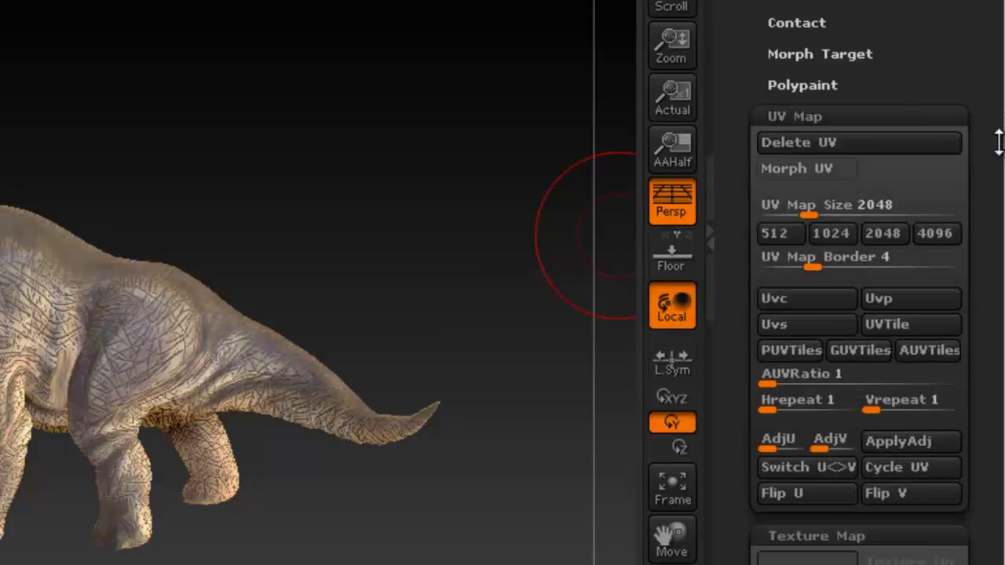
pyautogui.moveTo(987, 156); pyautogui.dragTo(992, 32)
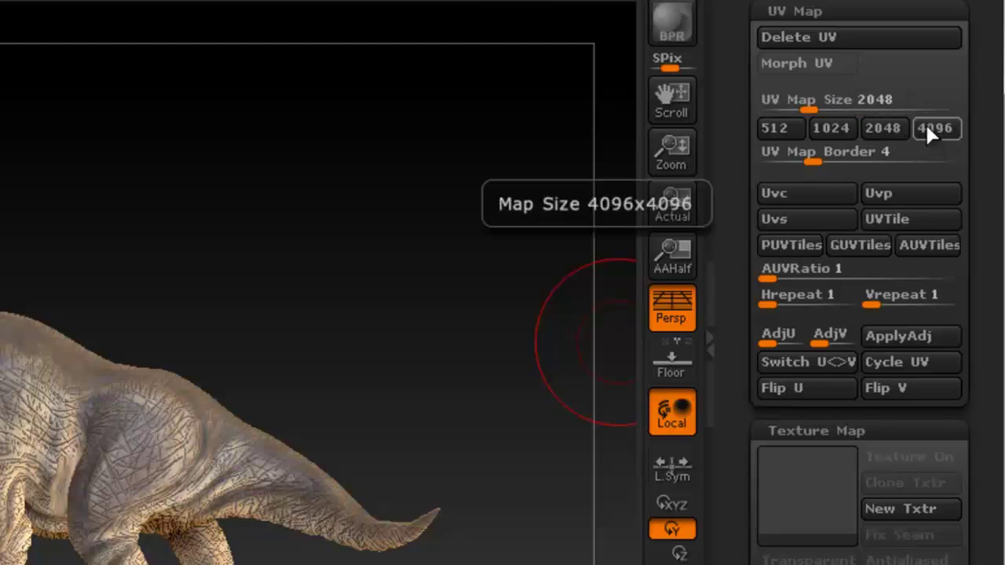
pyautogui.click(799, 10)
pyautogui.moveTo(989, 117)
pyautogui.mouseDown()
pyautogui.moveTo(985, 83)
pyautogui.moveTo(990, 113)
pyautogui.mouseUp()
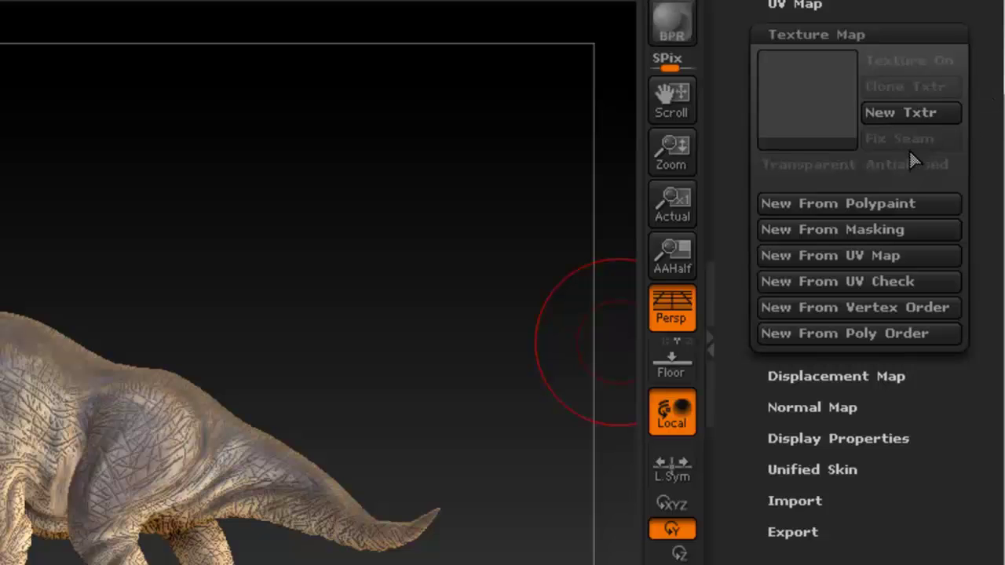
# Create a new texture map from the dinosaur's polypaint and clone it into the texture library
pyautogui.click(846, 203)
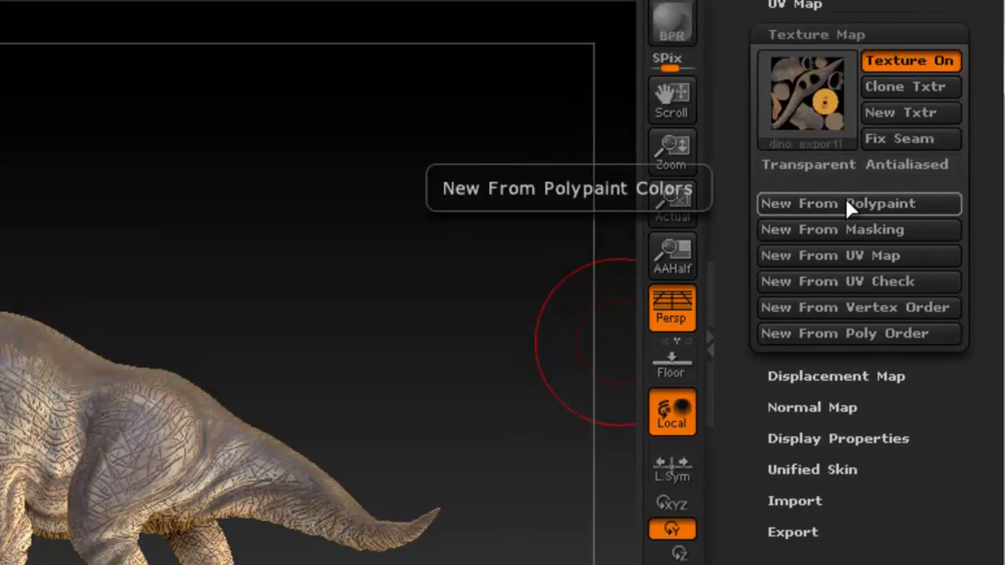
pyautogui.moveTo(816, 88)
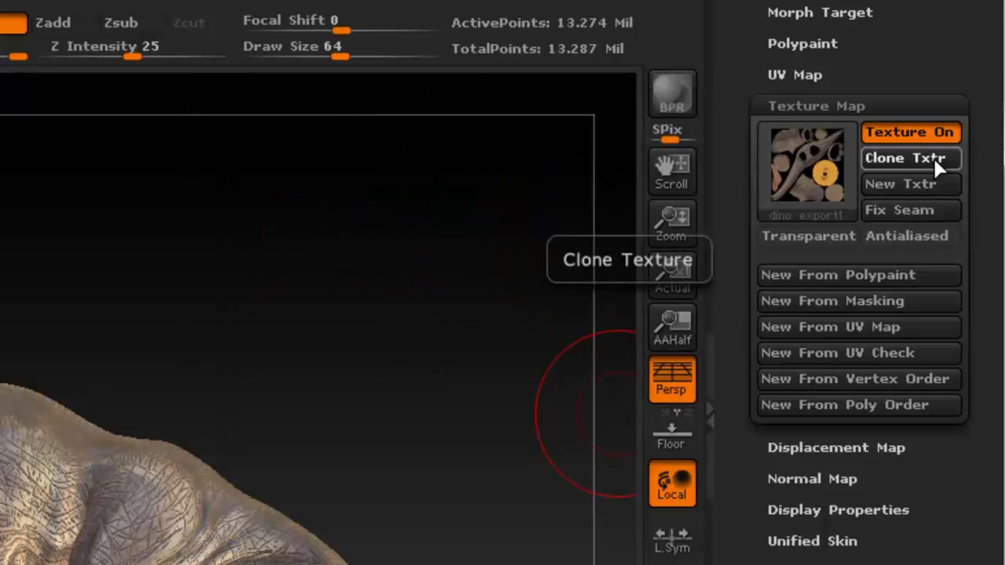
pyautogui.click(933, 159)
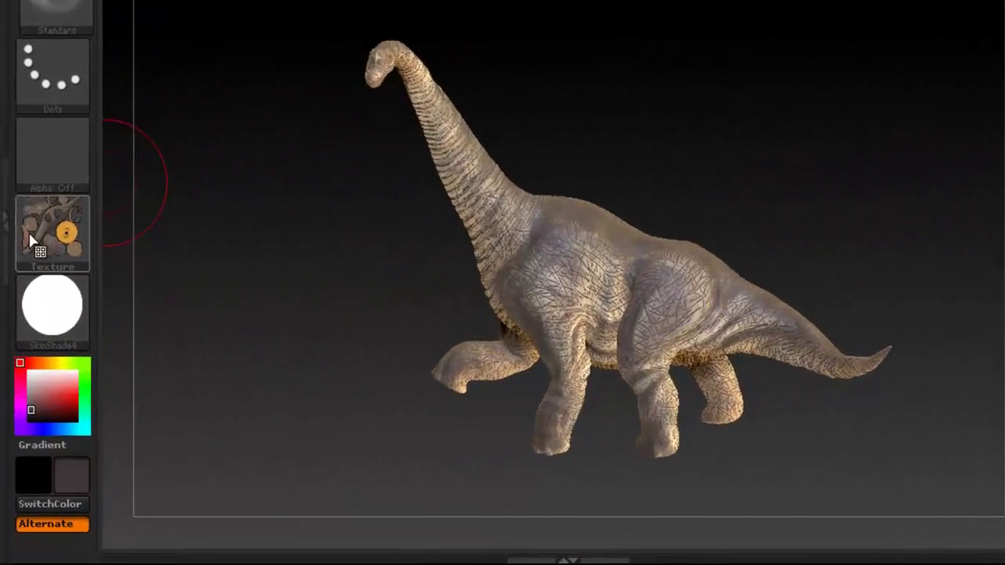
pyautogui.moveTo(26, 295)
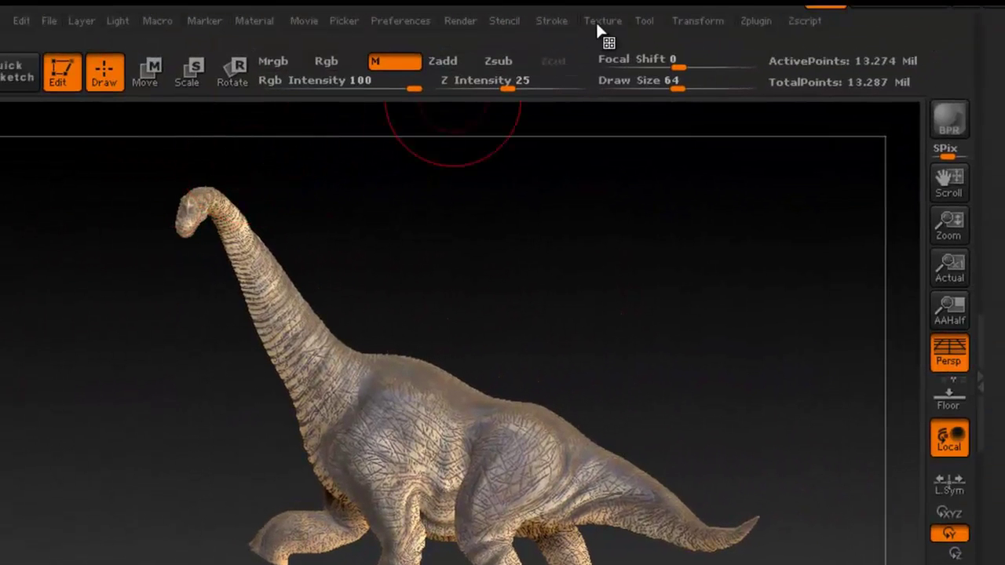
# Flip the cloned dinosaur texture vertically
pyautogui.click(601, 21)
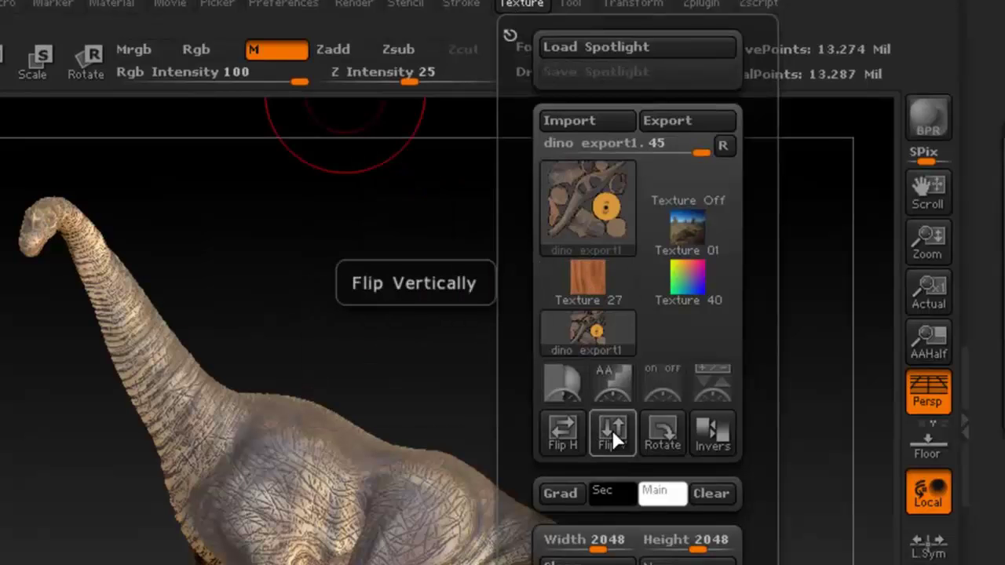
pyautogui.moveTo(597, 182)
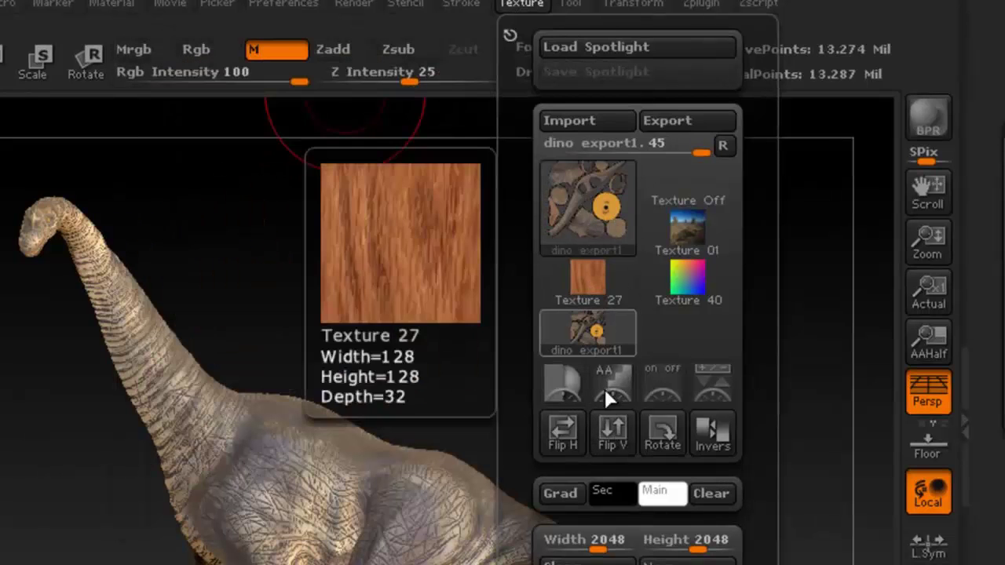
pyautogui.moveTo(596, 209)
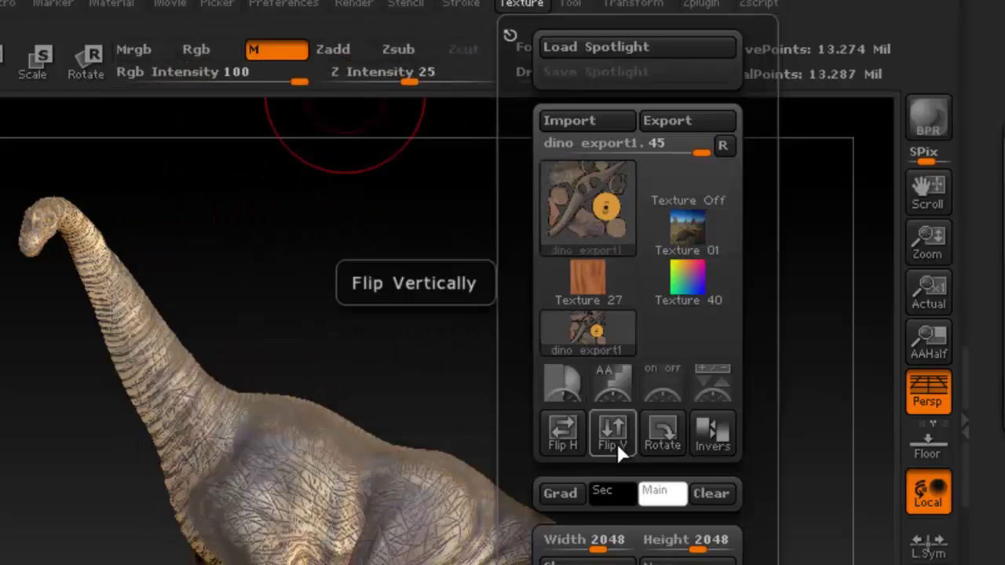
pyautogui.click(615, 438)
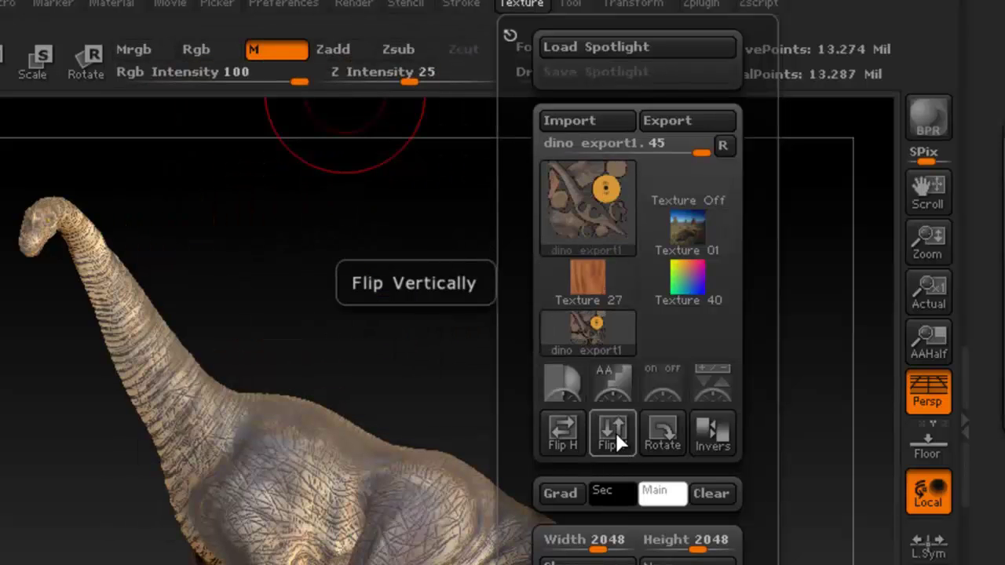
pyautogui.moveTo(590, 240)
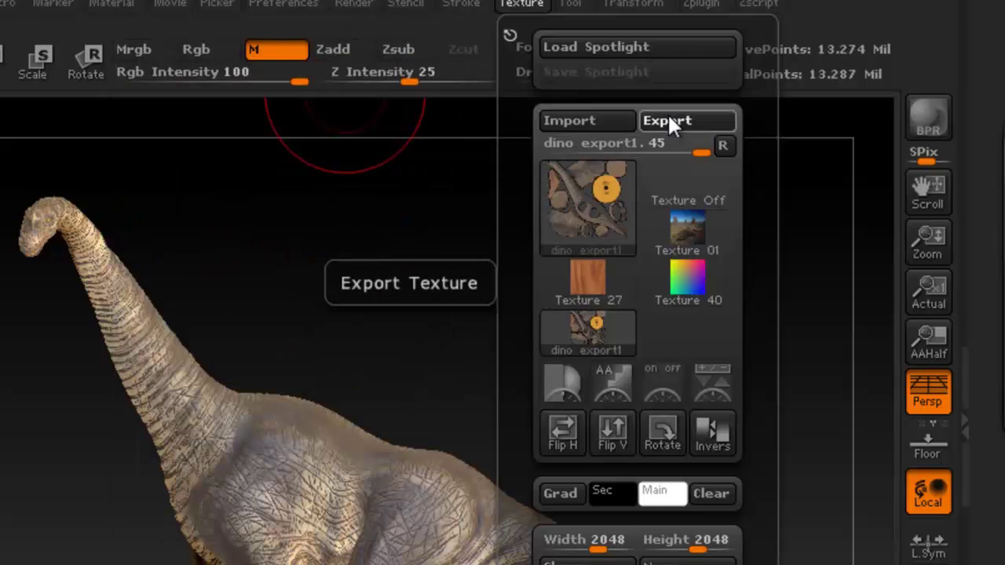
# Export the flipped texture as a Photoshop (*.PSD) file named dino color map
pyautogui.click(667, 120)
pyautogui.click(464, 477)
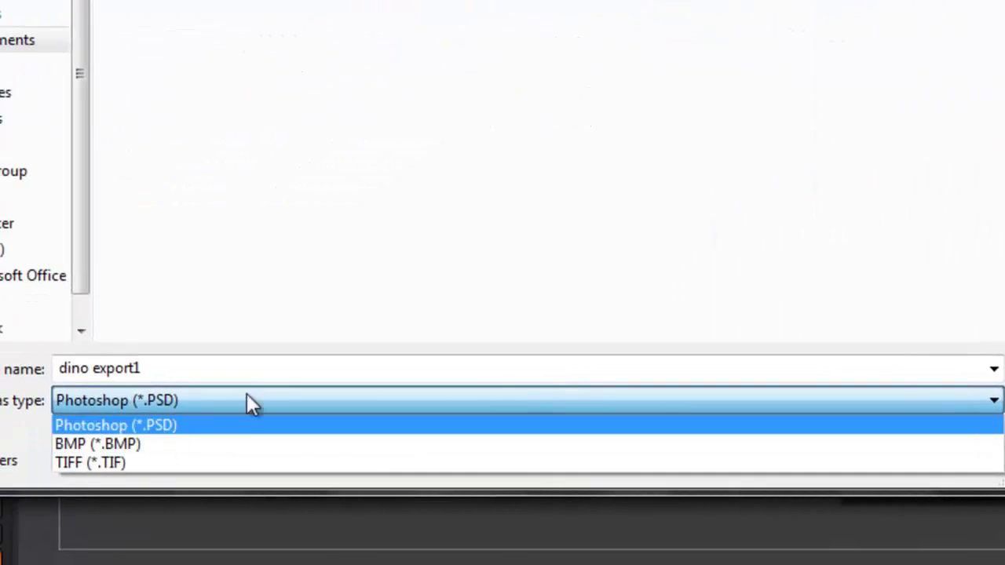
pyautogui.click(287, 369)
pyautogui.click(289, 366)
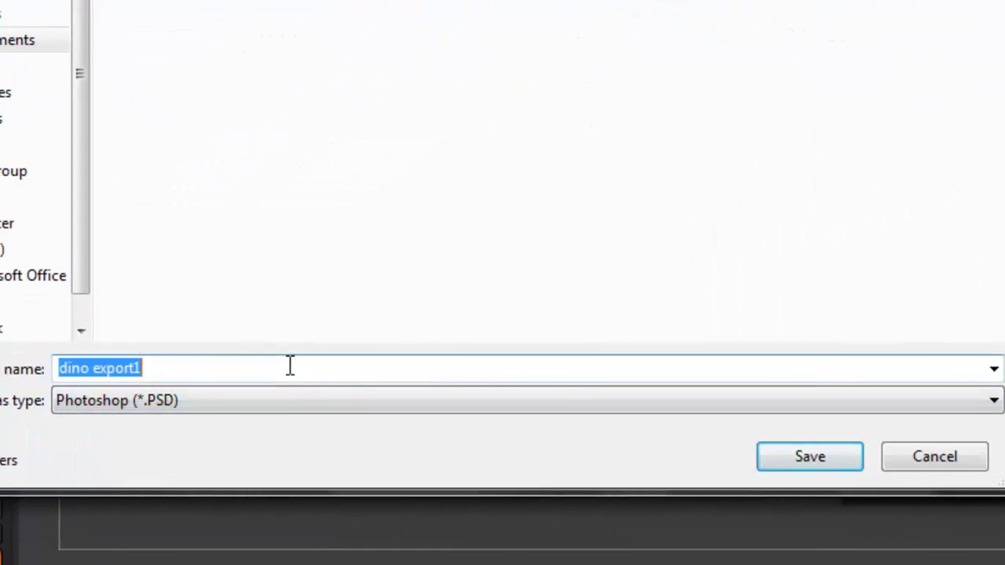
pyautogui.click(287, 366)
pyautogui.press('Return')
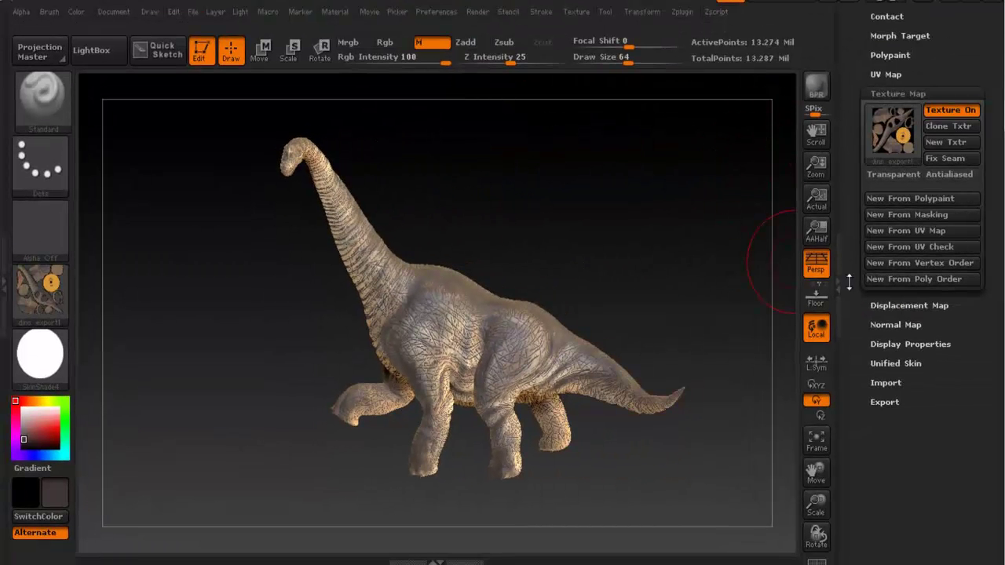
pyautogui.click(885, 74)
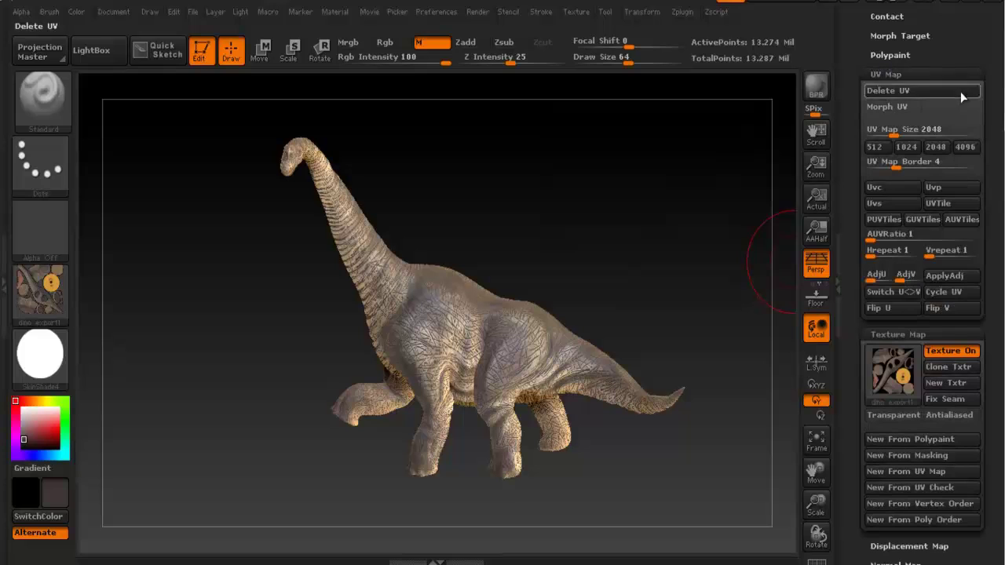
pyautogui.click(886, 74)
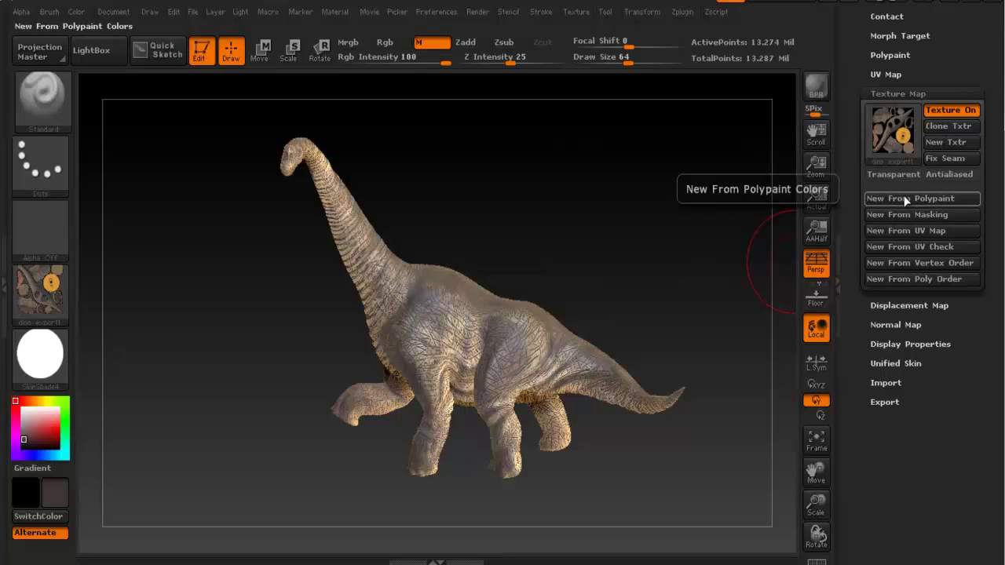
pyautogui.click(577, 13)
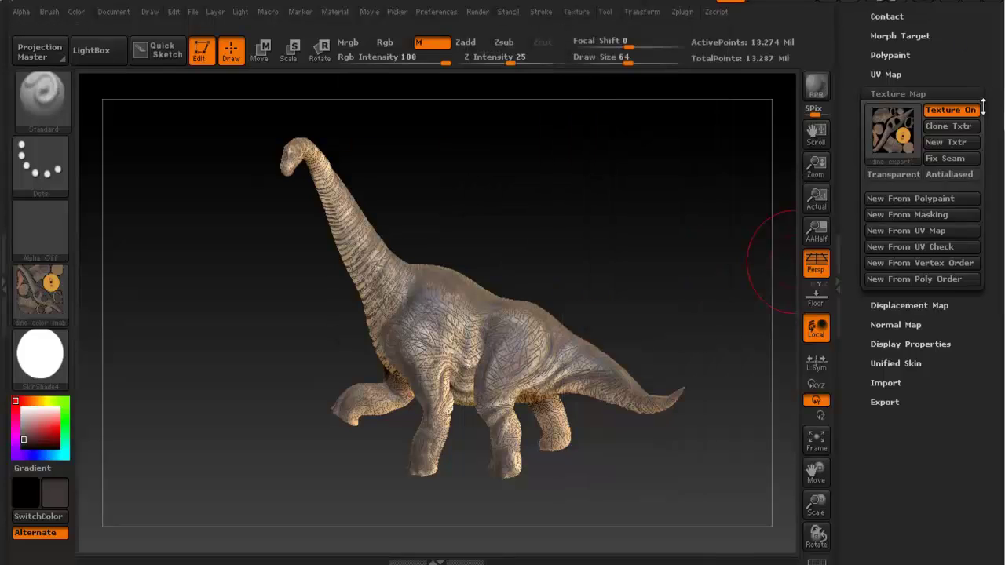
pyautogui.moveTo(531, 299); pyautogui.dragTo(502, 324)
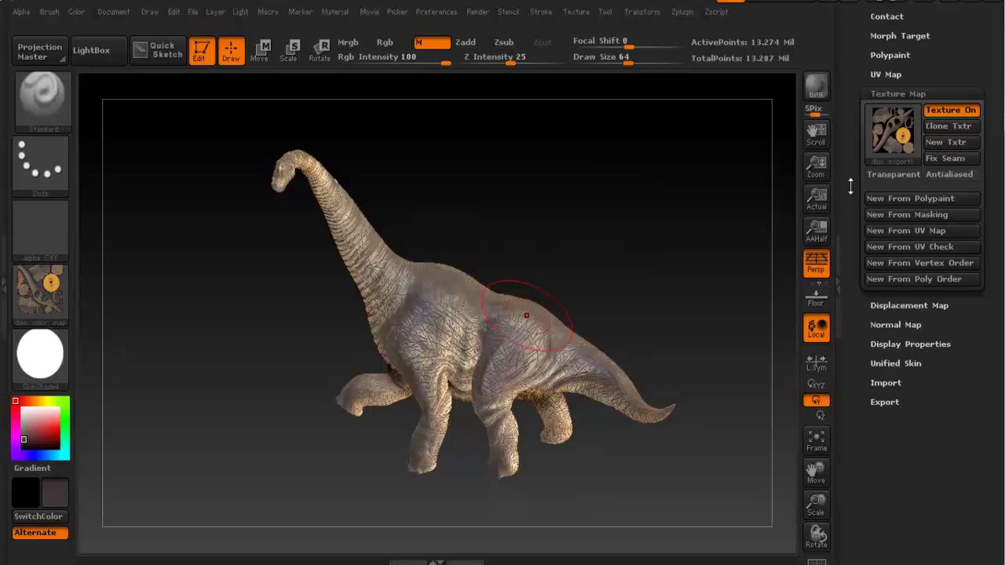
# Set the dinosaur's texture map to Texture Off so only its polypaint is displayed
pyautogui.click(894, 137)
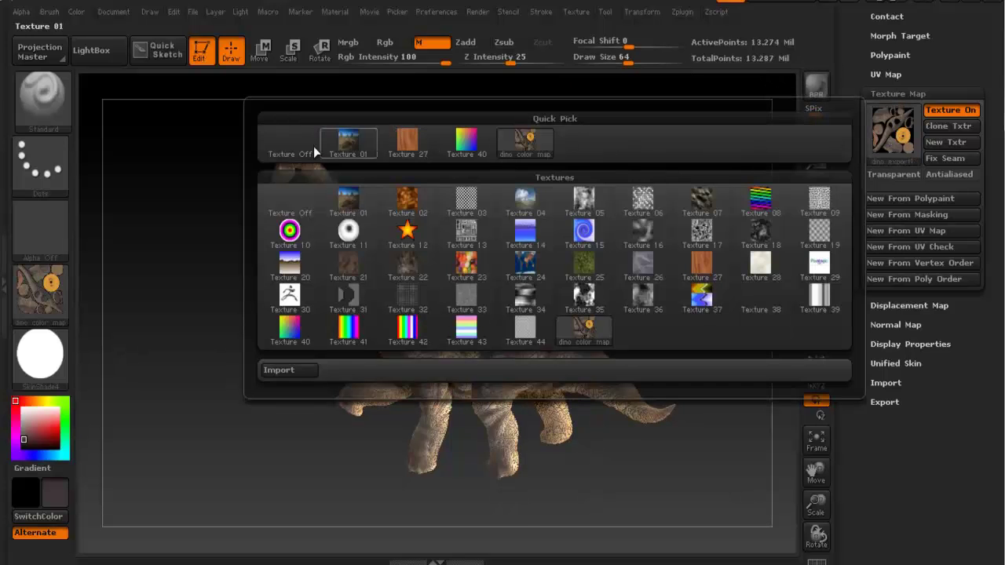
pyautogui.click(286, 154)
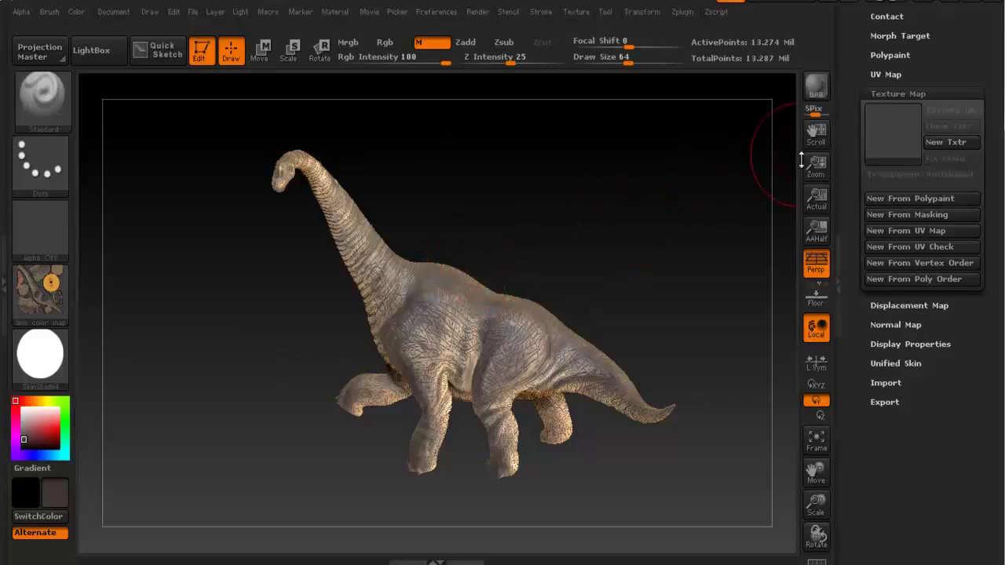
pyautogui.click(897, 93)
# Set the dinosaur's geometry to its lowest subdivision level, SDiv 1
pyautogui.moveTo(978, 121); pyautogui.dragTo(984, 208)
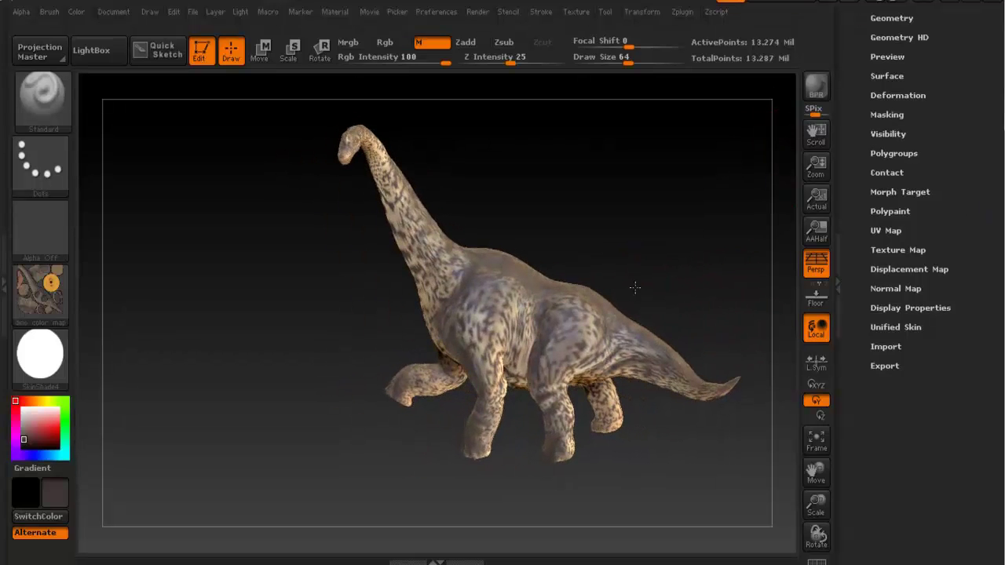
pyautogui.click(895, 288)
pyautogui.moveTo(965, 131); pyautogui.dragTo(964, 126)
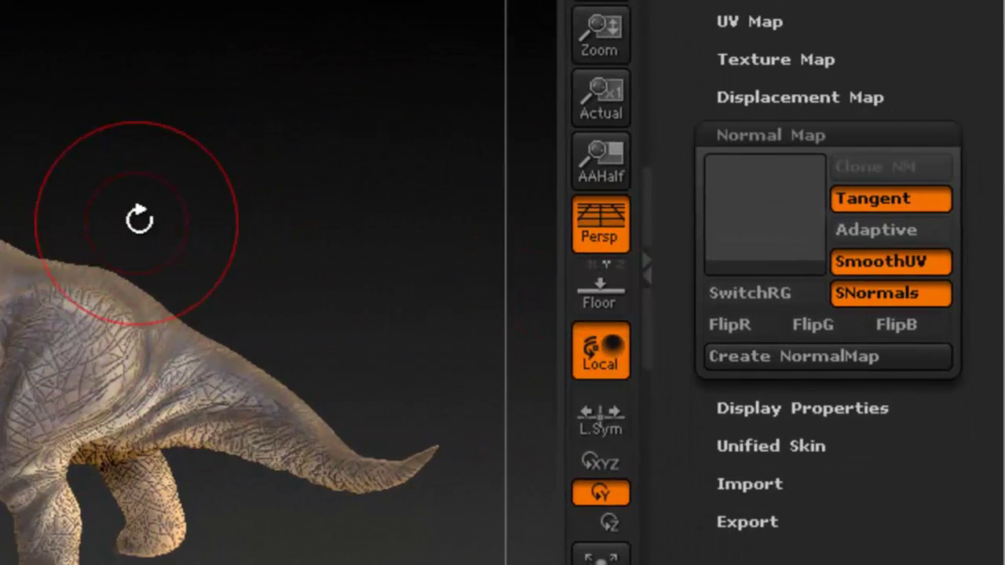
pyautogui.moveTo(920, 7); pyautogui.dragTo(930, 255)
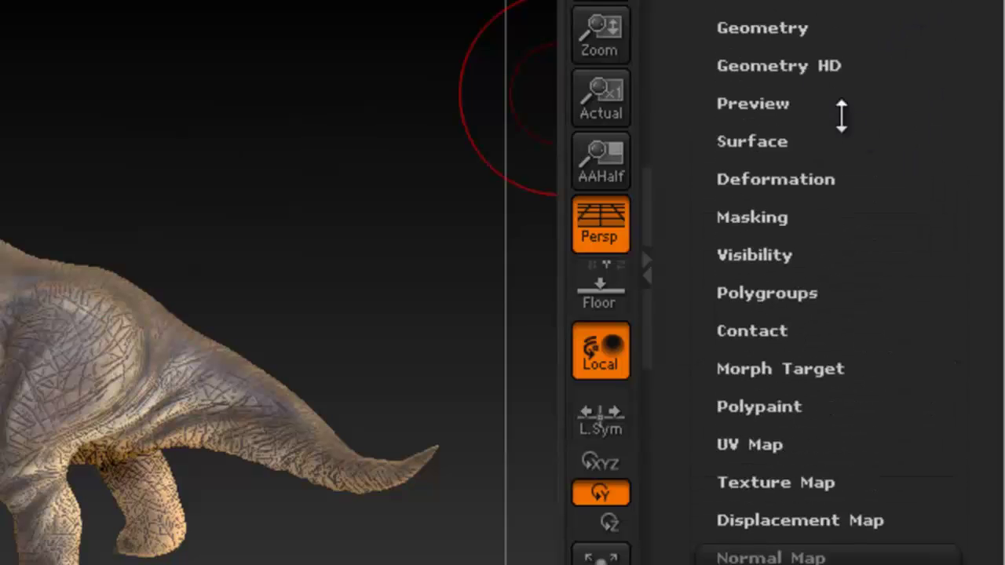
pyautogui.click(744, 27)
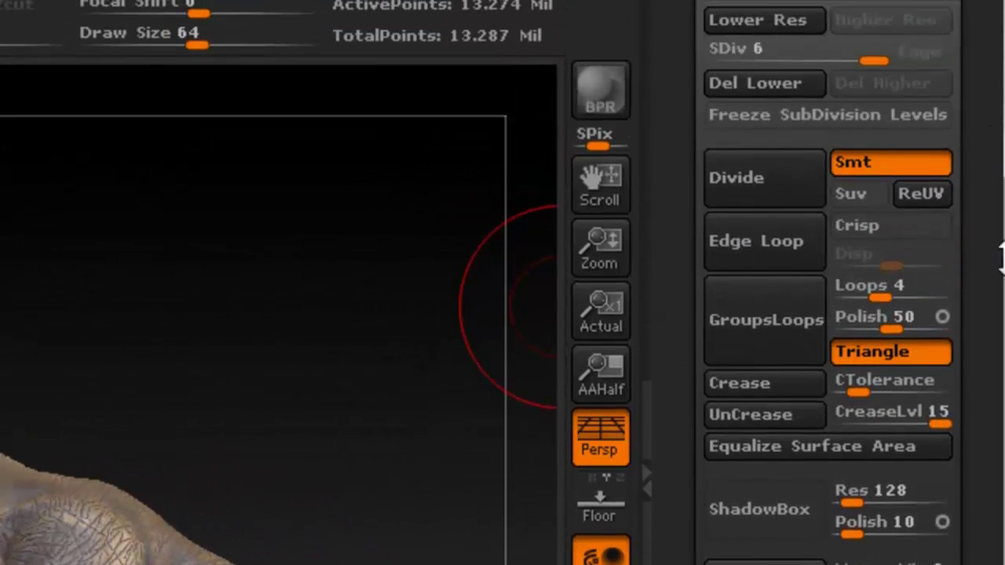
pyautogui.moveTo(871, 96); pyautogui.dragTo(709, 100)
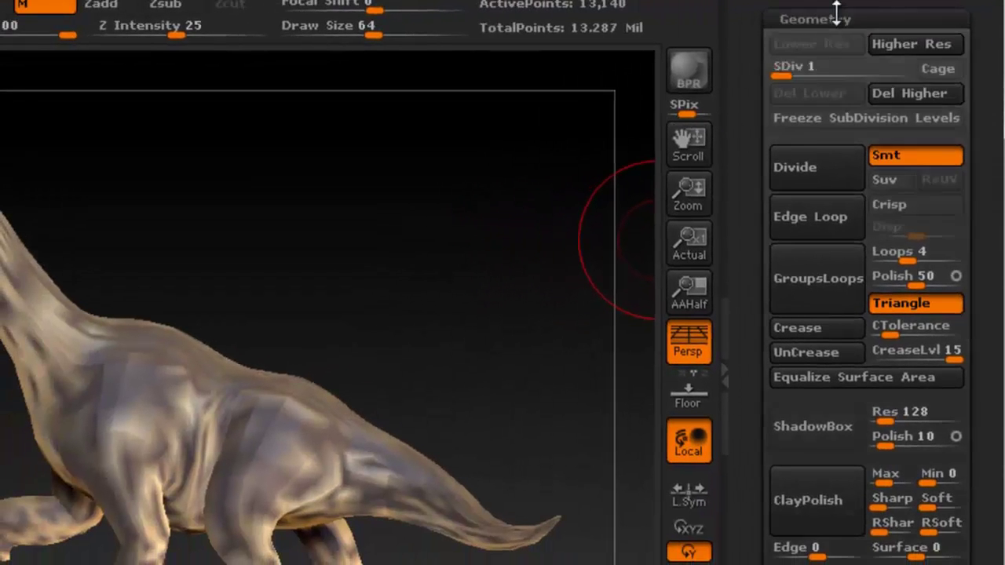
pyautogui.click(837, 11)
# Create a normal map for the dinosaur with Tangent and SNormals on and SmoothUV turned off
pyautogui.moveTo(941, 243); pyautogui.dragTo(933, 134)
pyautogui.moveTo(201, 362)
pyautogui.mouseDown(button='right')
pyautogui.moveTo(161, 373)
pyautogui.moveTo(222, 366)
pyautogui.mouseUp(button='right')
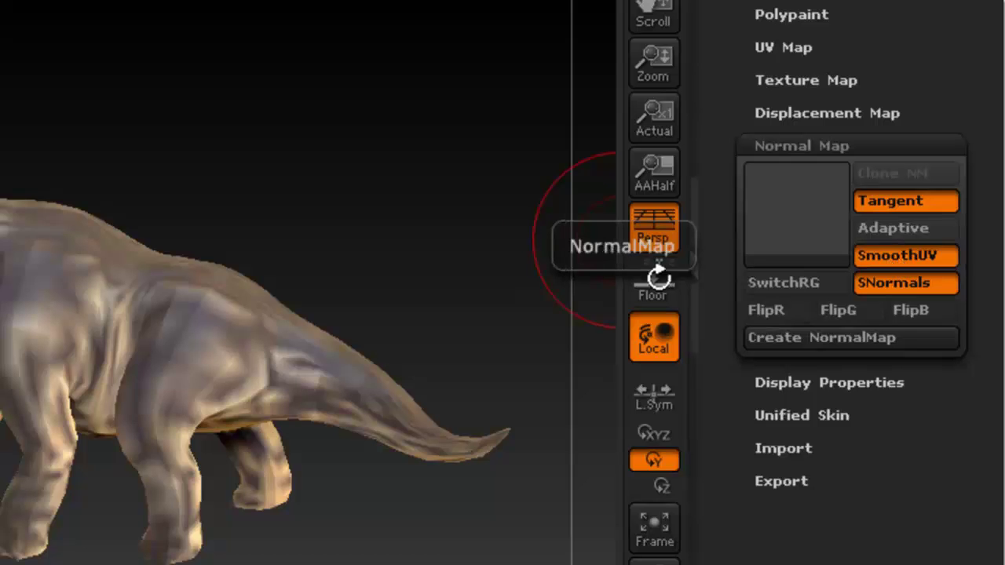
pyautogui.moveTo(72, 339); pyautogui.dragTo(118, 326, button='right')
pyautogui.keyDown('ctrl'); pyautogui.moveTo(8, 267); pyautogui.dragTo(141, 287, button='right'); pyautogui.keyUp('ctrl')
pyautogui.moveTo(9, 330); pyautogui.dragTo(2, 337, button='right')
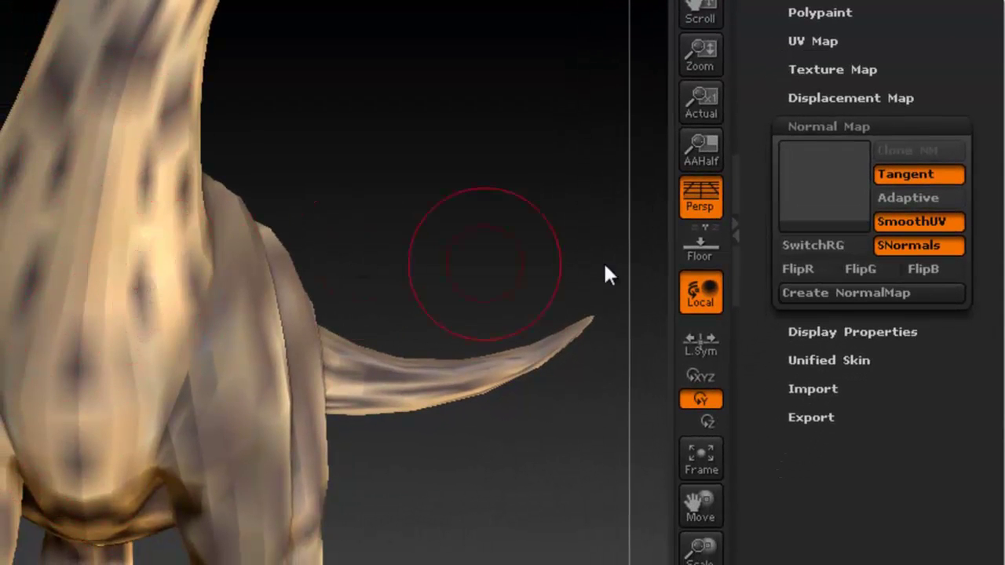
pyautogui.click(944, 218)
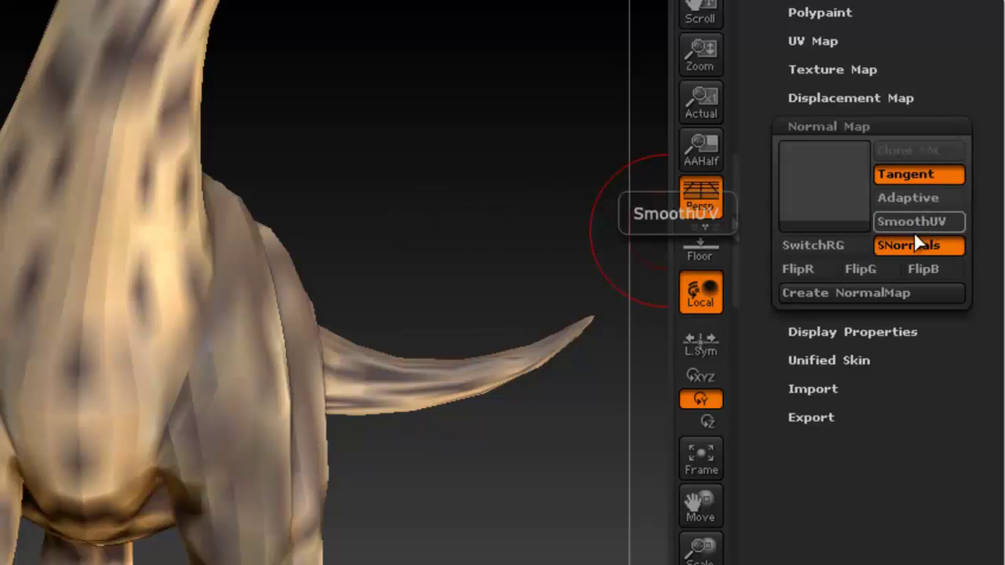
pyautogui.click(842, 296)
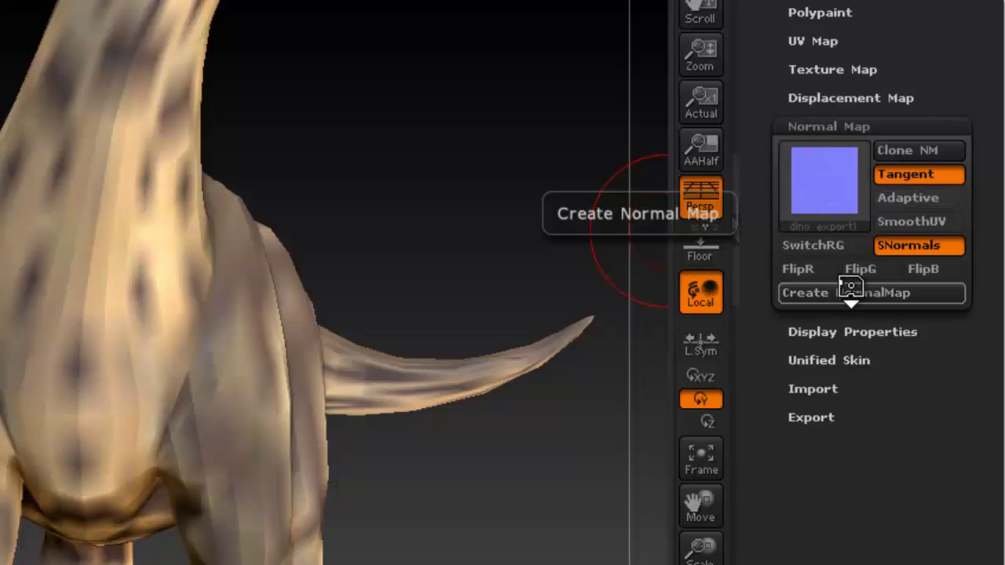
# Clone the dinosaur's normal map into the texture library and flip the copy vertically
pyautogui.moveTo(812, 184)
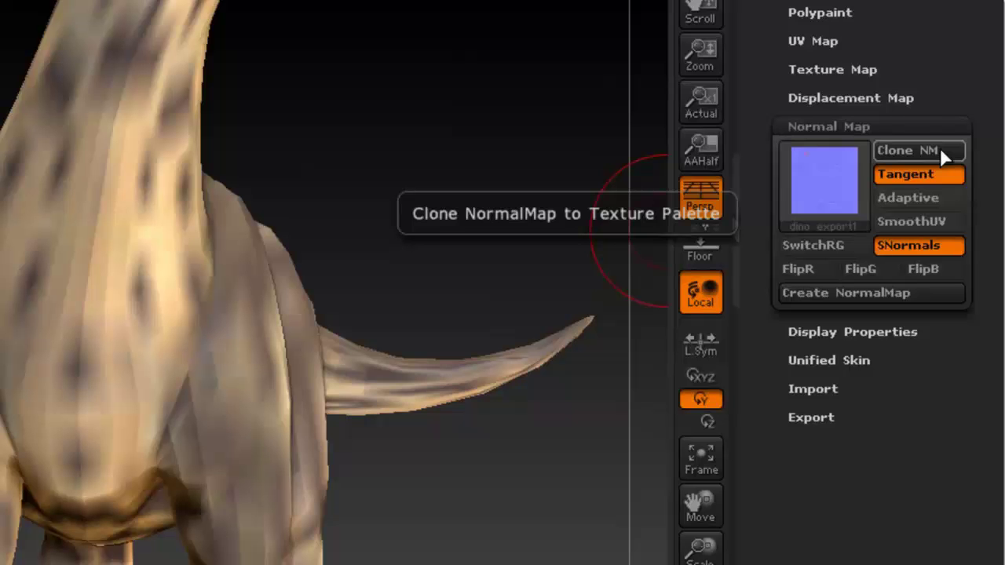
pyautogui.click(935, 151)
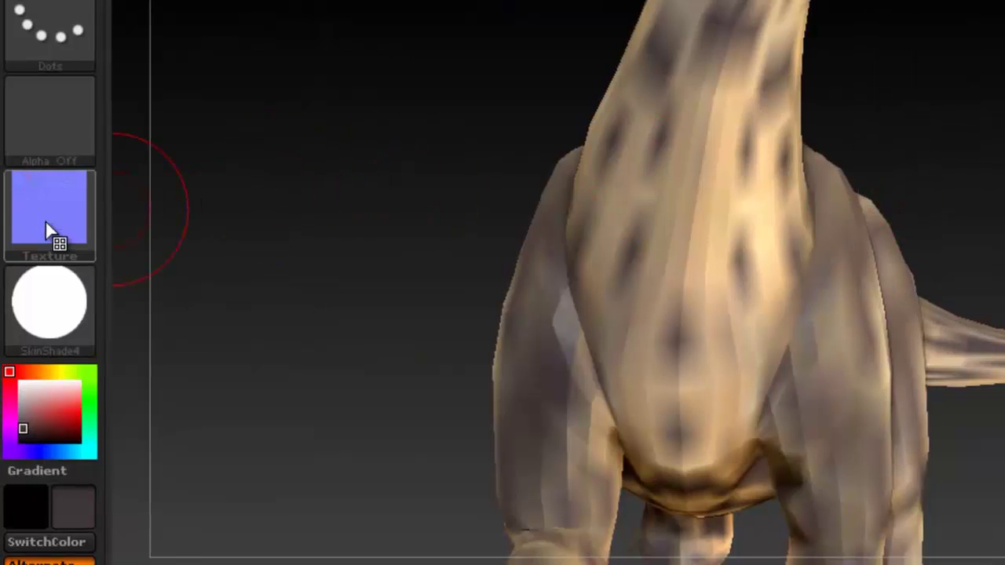
pyautogui.moveTo(47, 229)
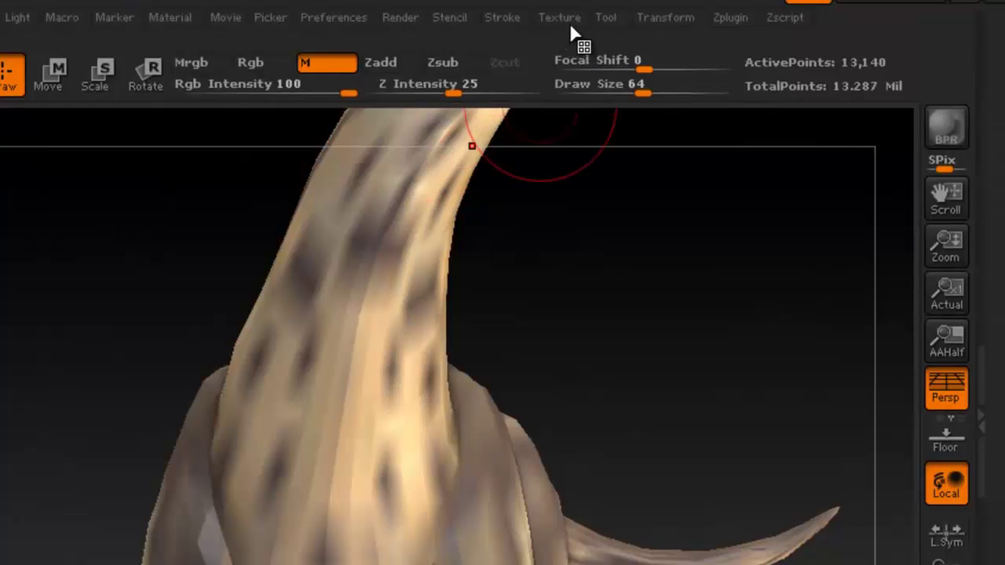
pyautogui.click(565, 20)
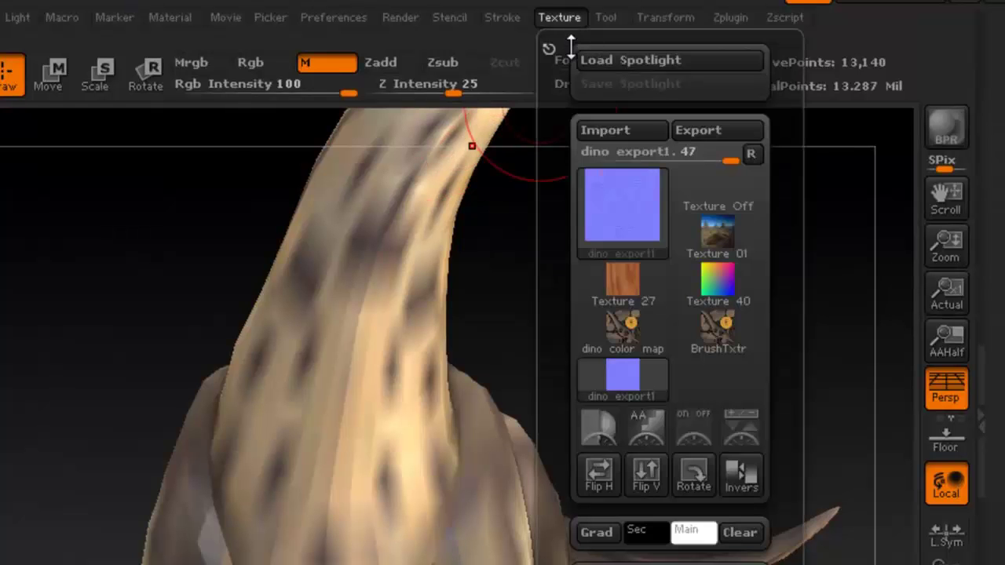
pyautogui.click(650, 470)
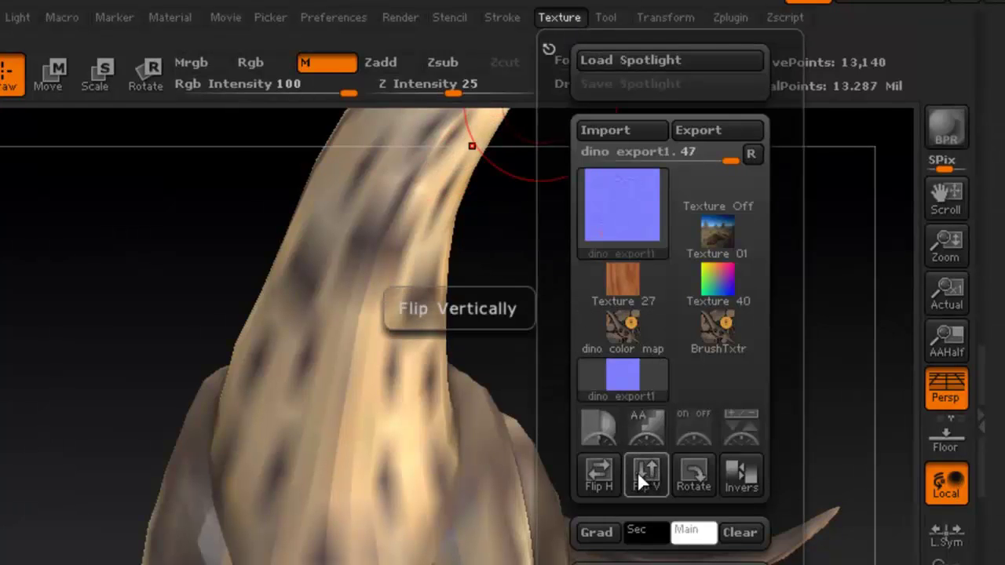
pyautogui.moveTo(628, 216)
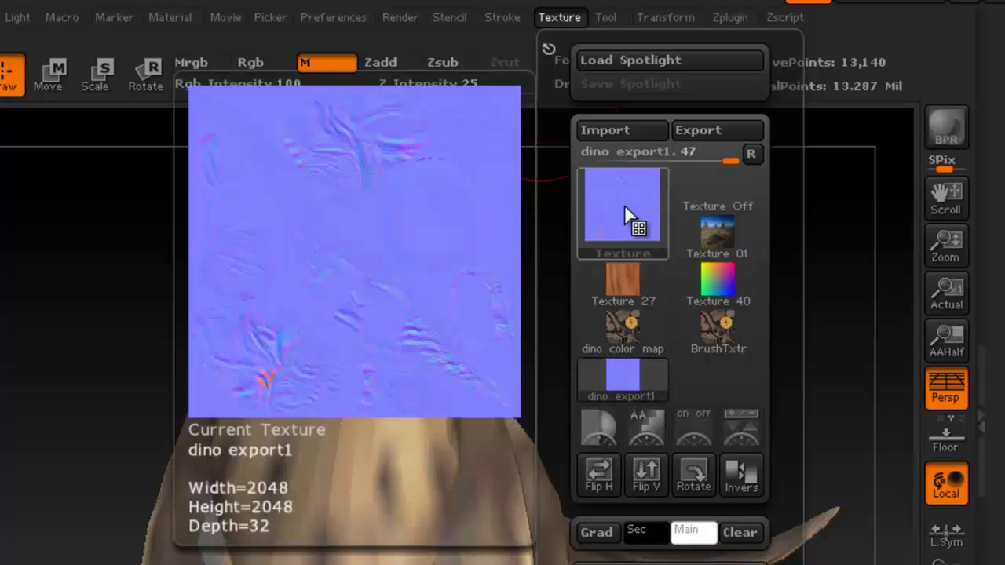
# Export the flipped normal map as a TIFF (*.TIF) file named dino normal map
pyautogui.click(710, 128)
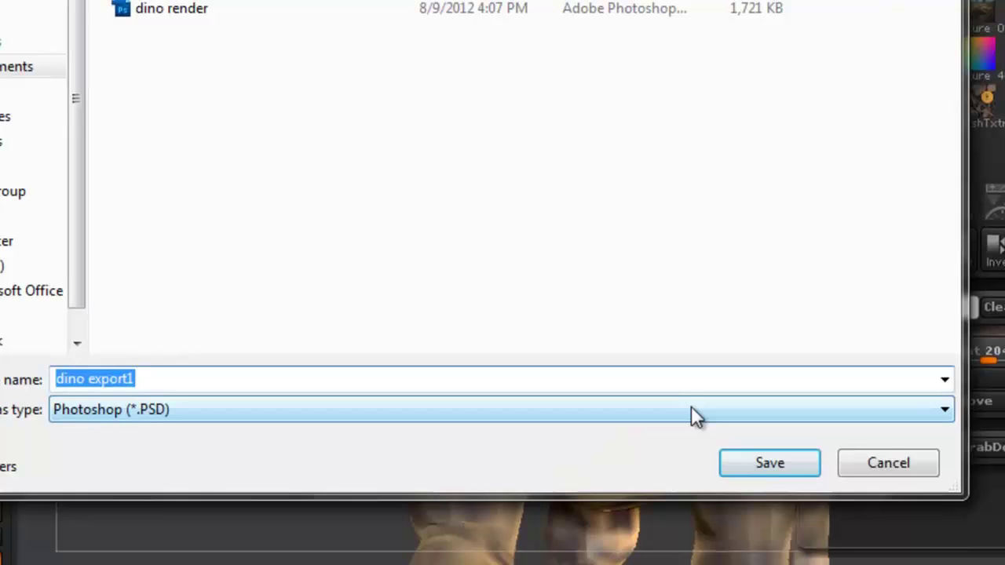
pyautogui.click(691, 411)
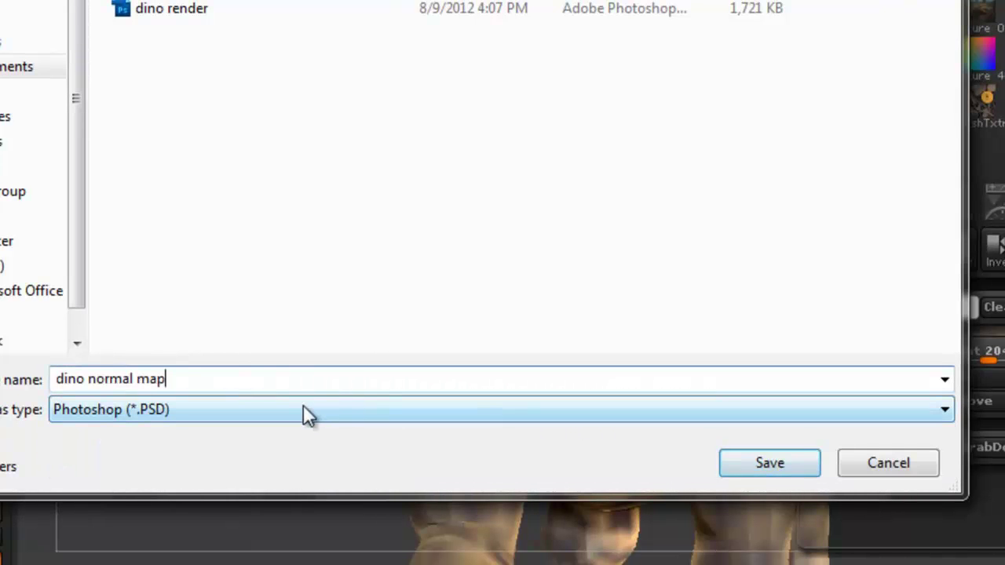
pyautogui.click(306, 412)
pyautogui.click(100, 472)
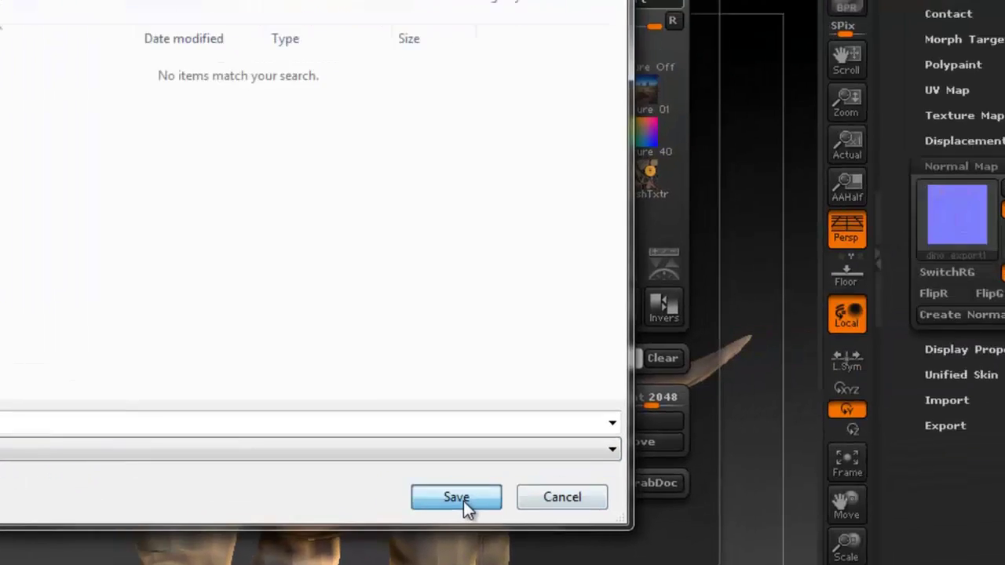
pyautogui.click(755, 464)
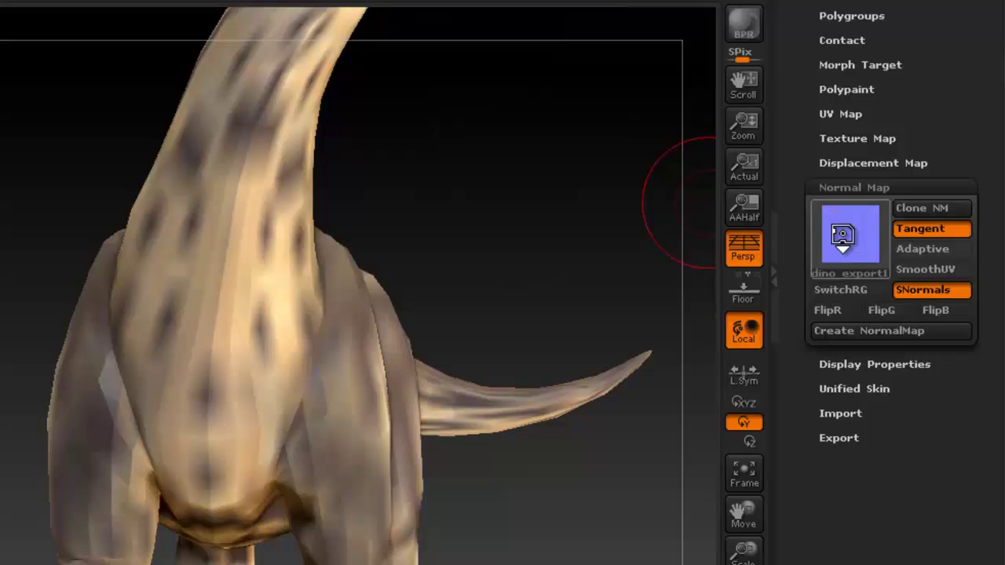
# Clear the normal map from the dinosaur by setting it to Texture Off
pyautogui.click(843, 236)
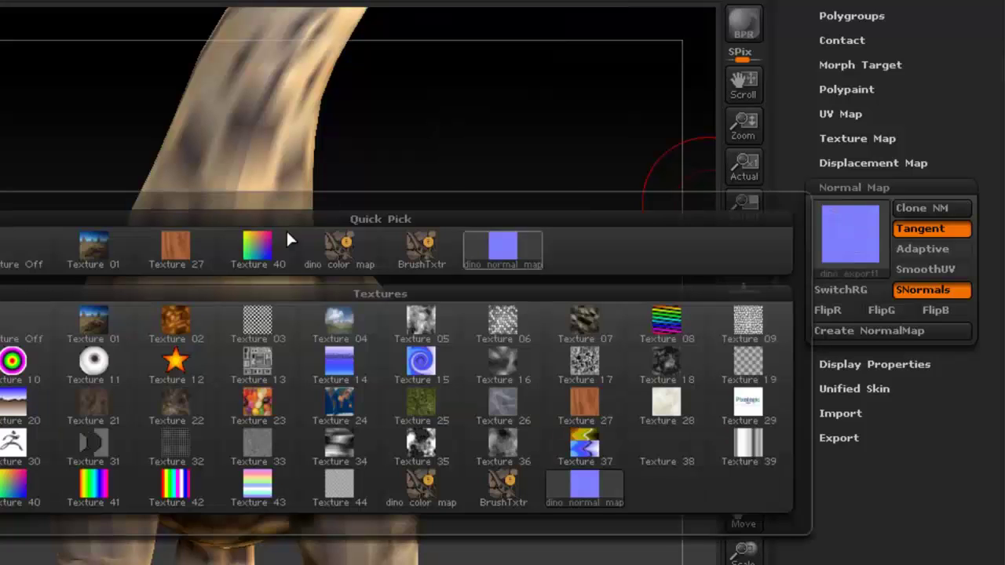
pyautogui.click(18, 252)
pyautogui.click(837, 188)
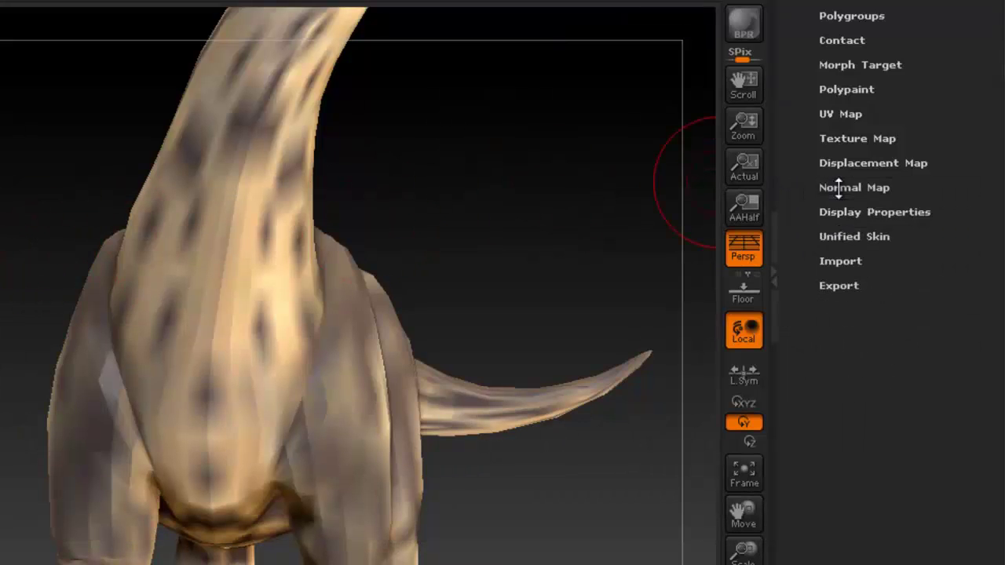
# Examine the dinosaur's displacement map creation and export options, including SmoothUV, Flip V, 3 Channels and 32Bit
pyautogui.click(899, 162)
pyautogui.moveTo(980, 141); pyautogui.dragTo(972, 79)
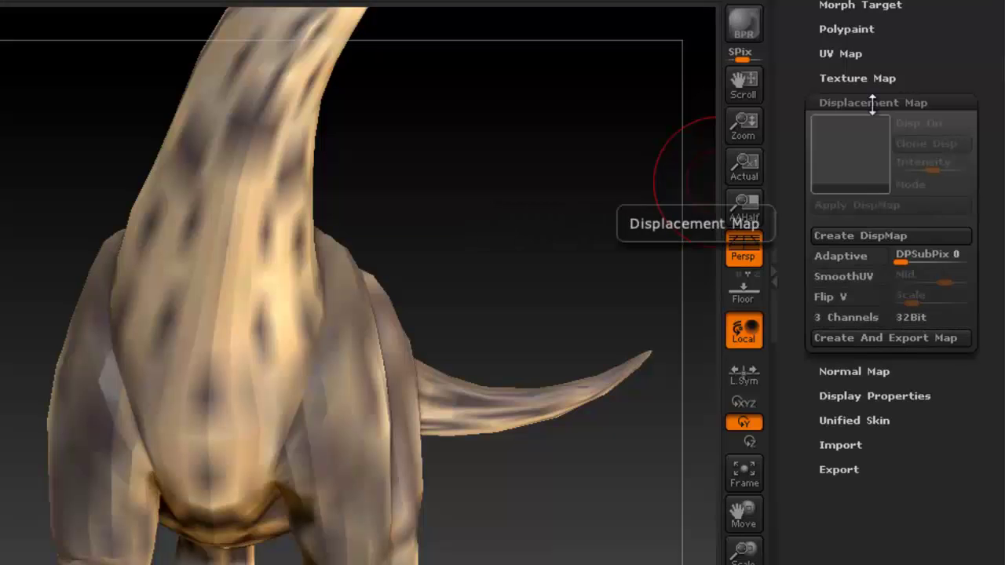
pyautogui.click(867, 97)
pyautogui.click(867, 97)
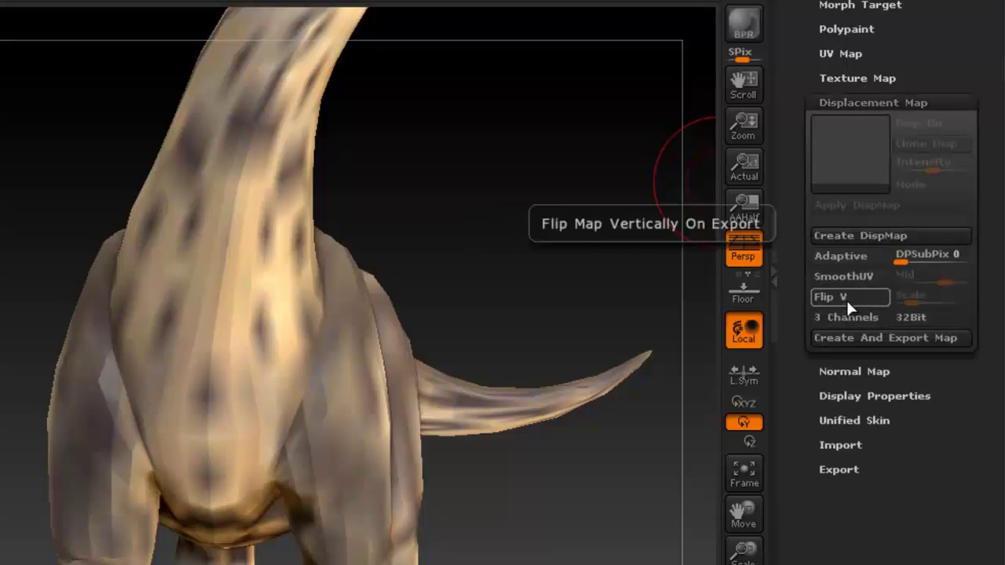
pyautogui.click(864, 103)
# Examine the posed low-resolution dinosaur from several angles and review its subtool list
pyautogui.moveTo(944, 50); pyautogui.dragTo(956, 193)
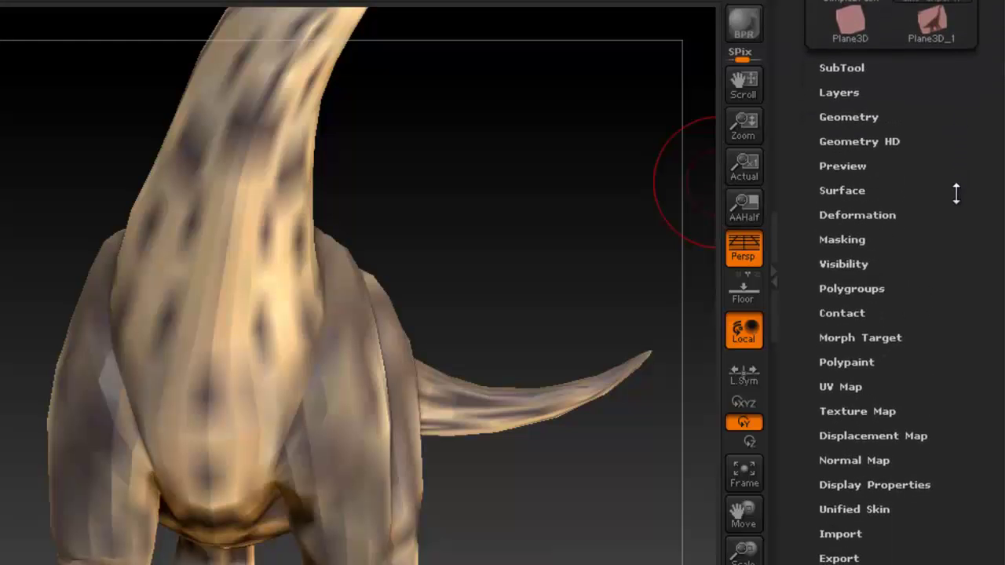
pyautogui.moveTo(567, 221); pyautogui.dragTo(275, 236)
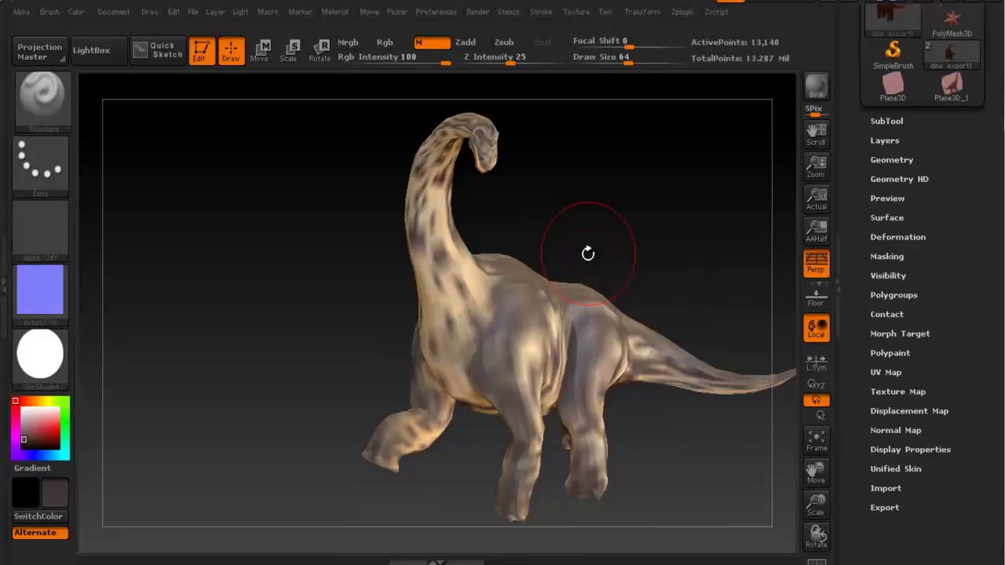
pyautogui.moveTo(583, 252)
pyautogui.mouseDown()
pyautogui.moveTo(527, 251)
pyautogui.moveTo(773, 211)
pyautogui.mouseUp()
pyautogui.moveTo(668, 209); pyautogui.dragTo(789, 165)
pyautogui.click(886, 121)
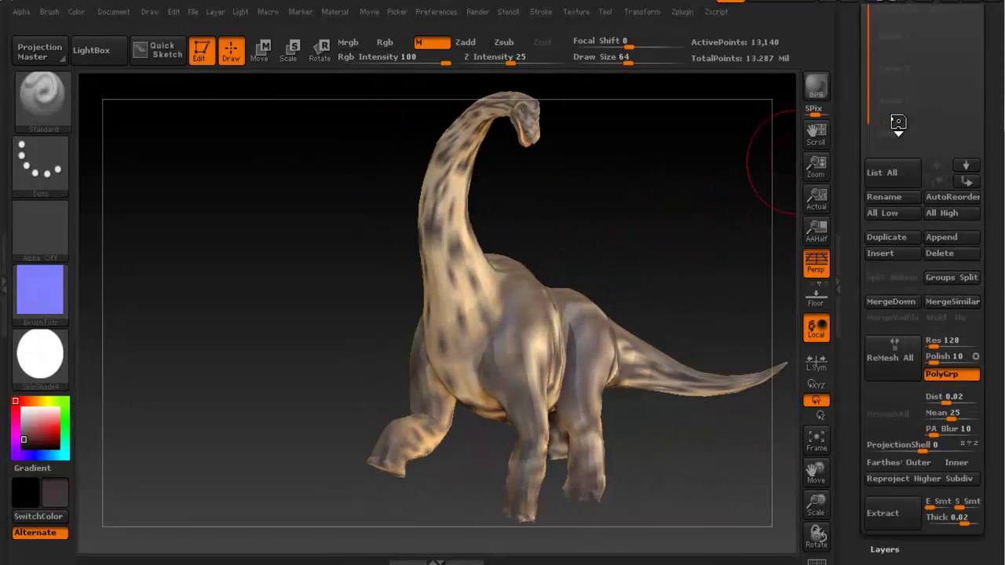
pyautogui.moveTo(984, 109); pyautogui.dragTo(1000, 190)
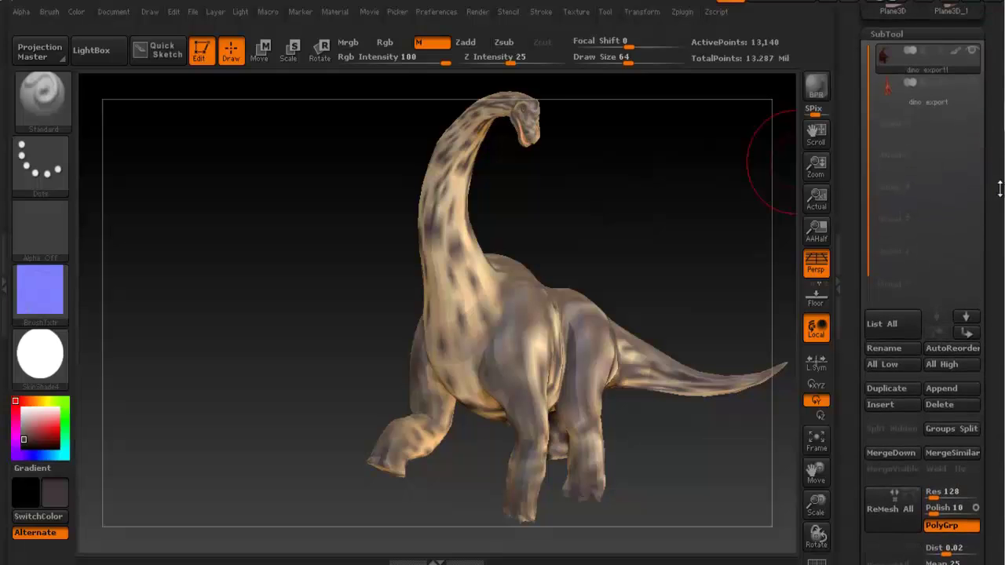
pyautogui.click(887, 33)
pyautogui.moveTo(985, 243); pyautogui.dragTo(956, 224)
pyautogui.moveTo(611, 289); pyautogui.dragTo(577, 291)
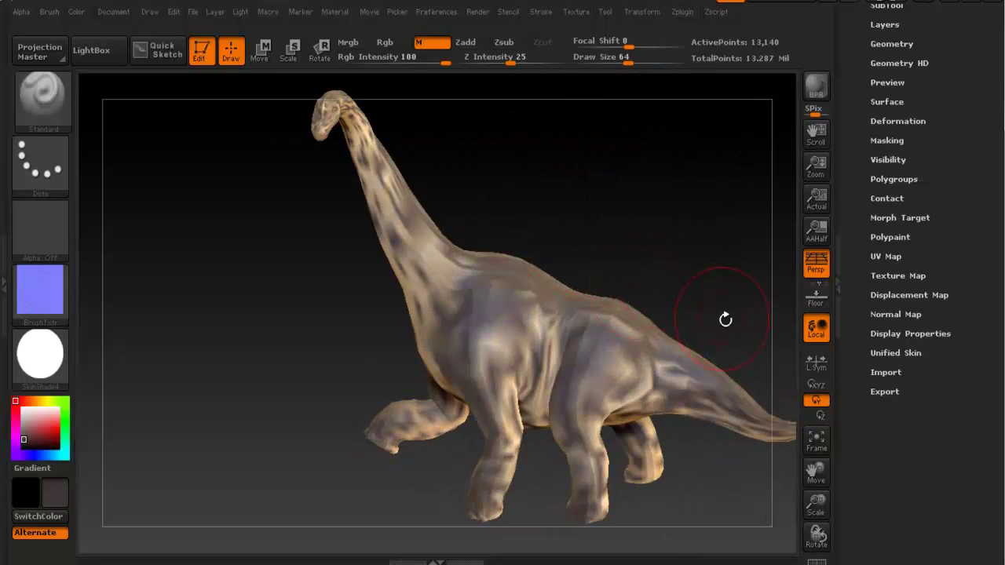
# Turn off sub-group export (Grp) and export the low-resolution dinosaur in OBJ format as dino posed export
pyautogui.click(886, 391)
pyautogui.moveTo(984, 375); pyautogui.dragTo(990, 332)
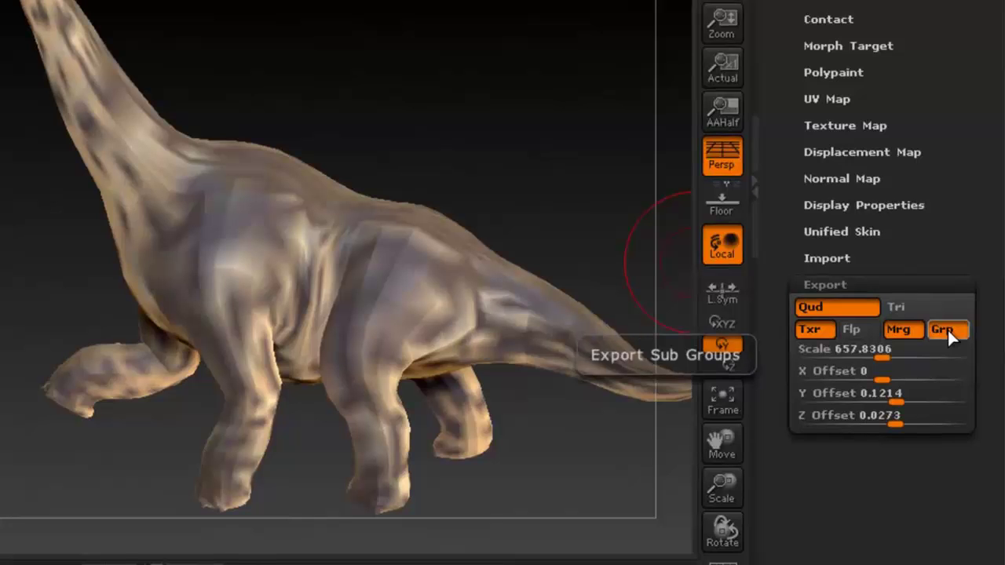
pyautogui.click(947, 331)
pyautogui.moveTo(980, 191); pyautogui.dragTo(973, 411)
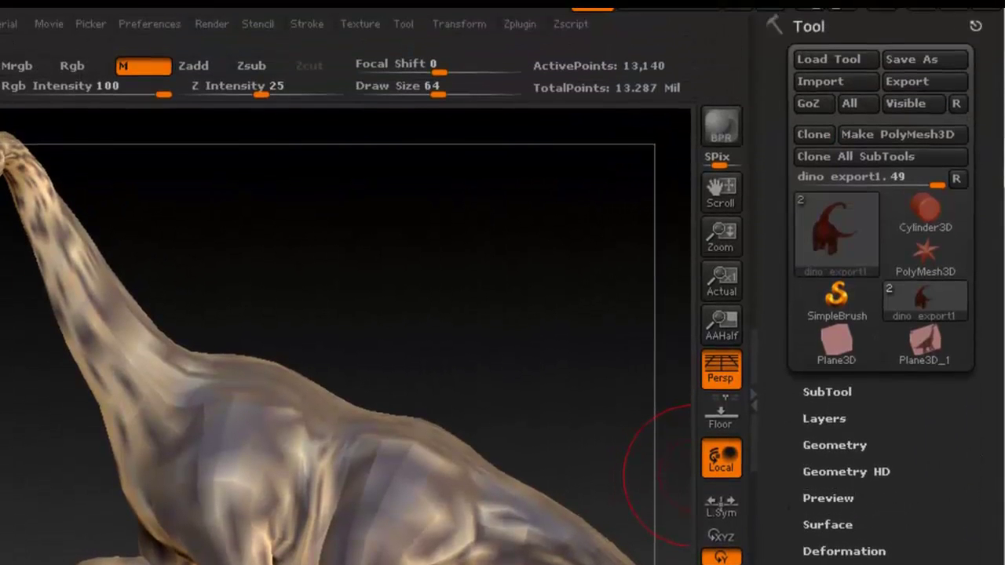
pyautogui.click(912, 84)
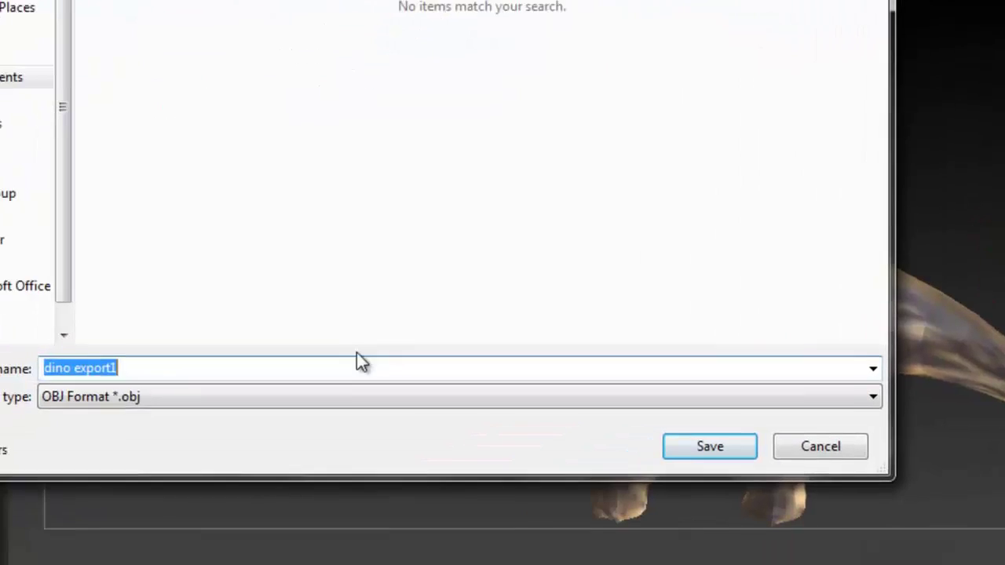
pyautogui.click(349, 364)
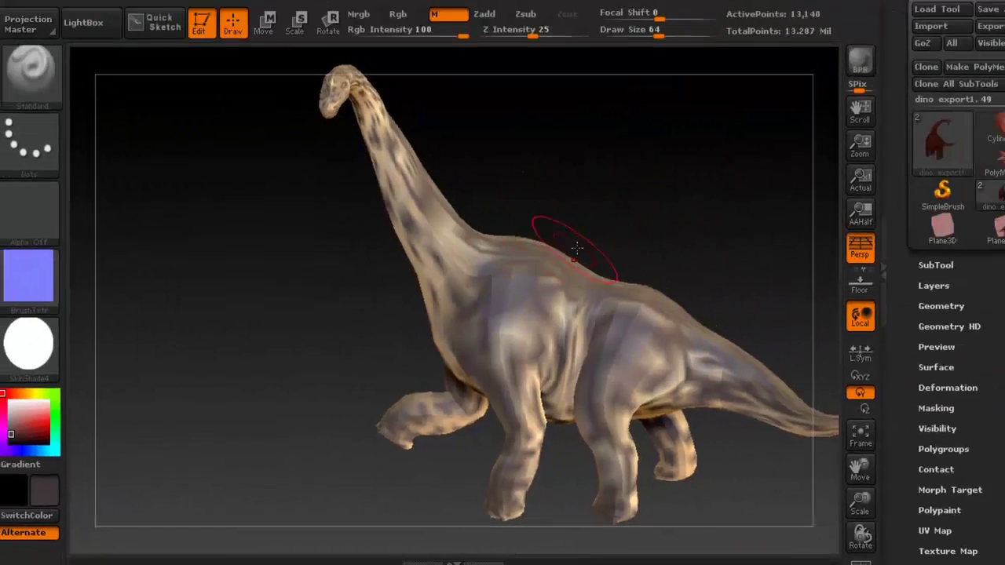
pyautogui.moveTo(561, 239); pyautogui.dragTo(520, 249)
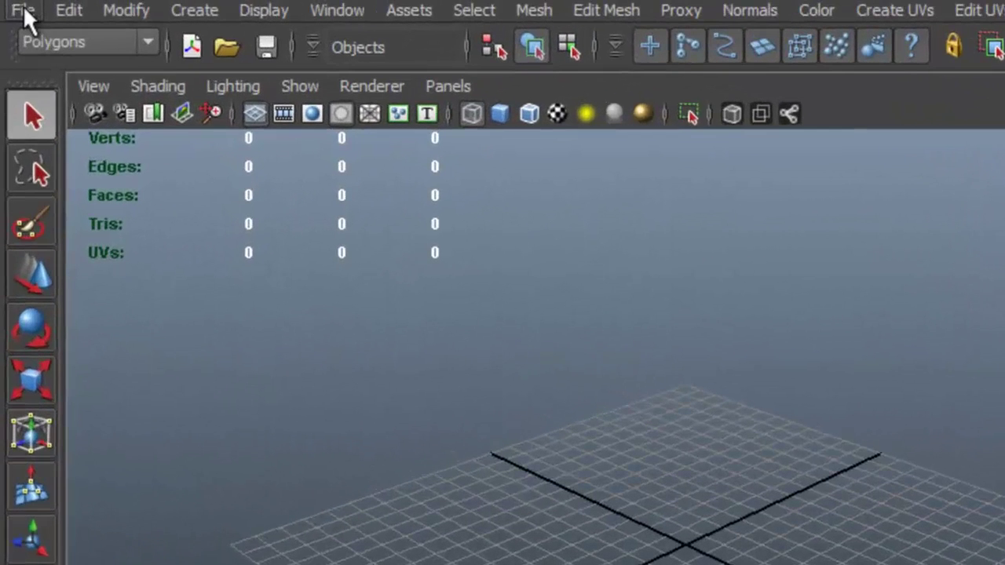
# Switch to Maya, import dino posed export.OBJ into the empty scene and bring the whole model into view
pyautogui.click(22, 10)
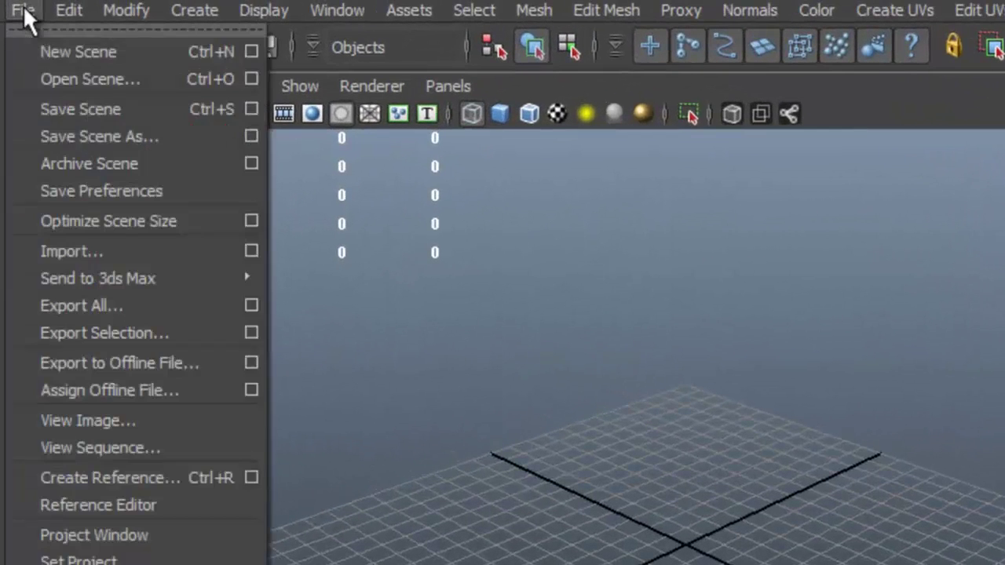
pyautogui.click(106, 253)
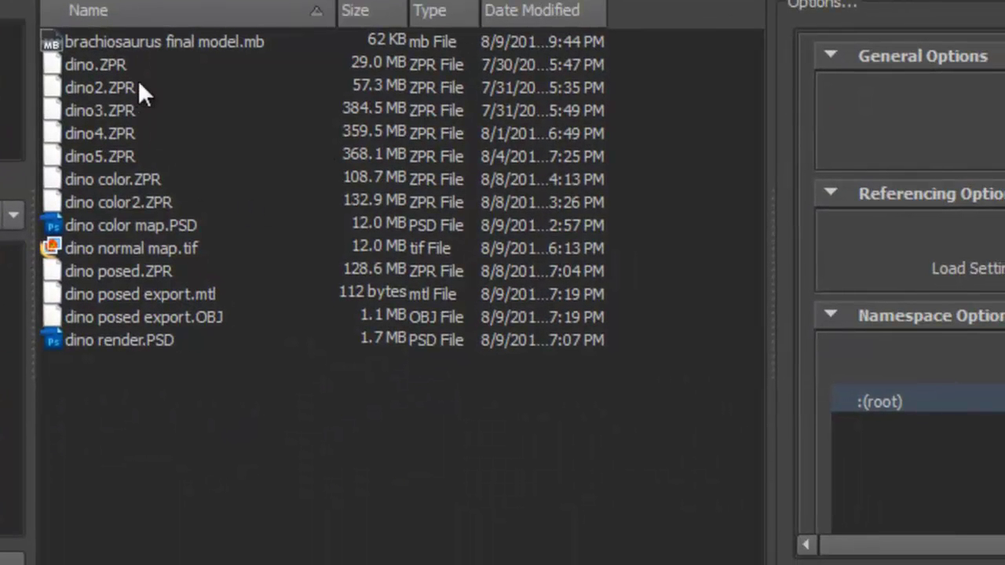
pyautogui.click(152, 316)
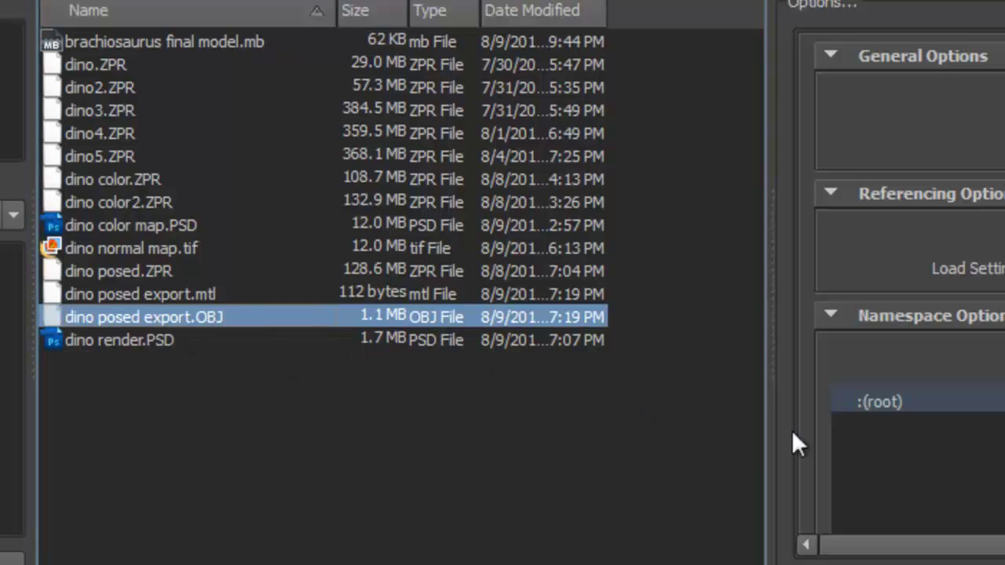
pyautogui.click(942, 562)
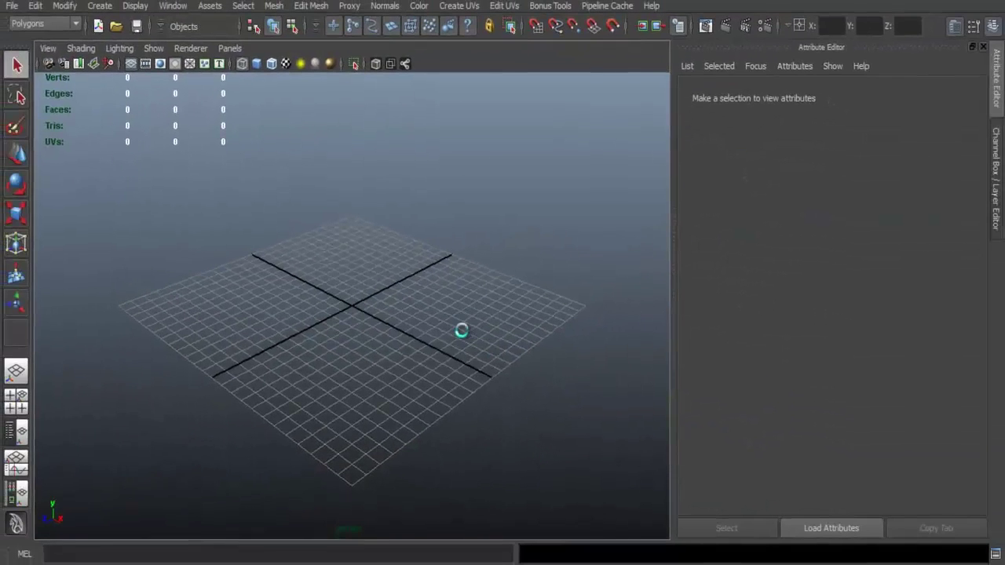
pyautogui.scroll(-10, 478, 264)
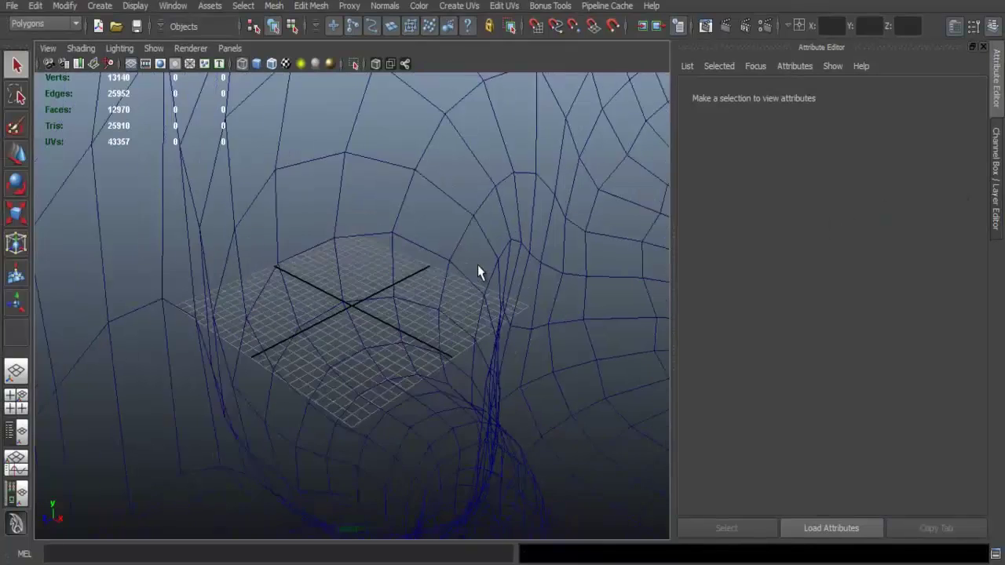
pyautogui.moveTo(474, 285)
pyautogui.keyDown('alt'); pyautogui.mouseDown()
pyautogui.moveTo(525, 283)
pyautogui.moveTo(493, 286)
pyautogui.mouseUp(); pyautogui.keyUp('alt')
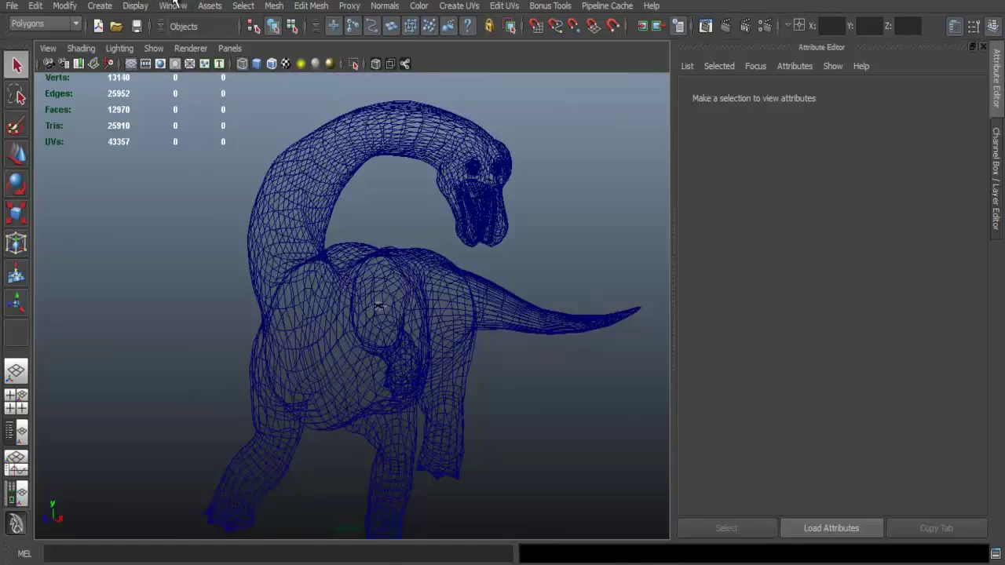
# Set the scene's linear working units to meter in the preferences and save them
pyautogui.click(174, 4)
pyautogui.moveTo(291, 89)
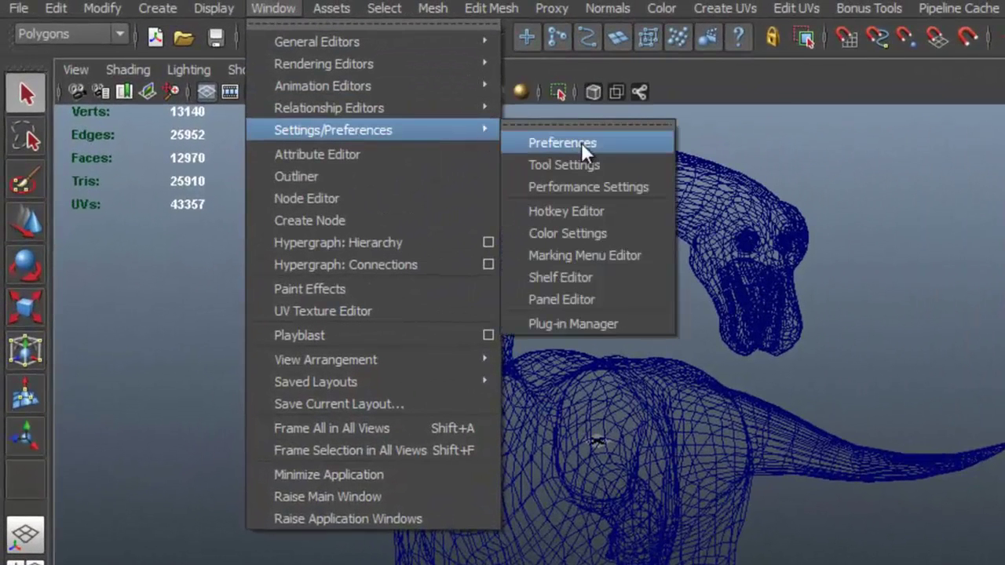
pyautogui.click(589, 145)
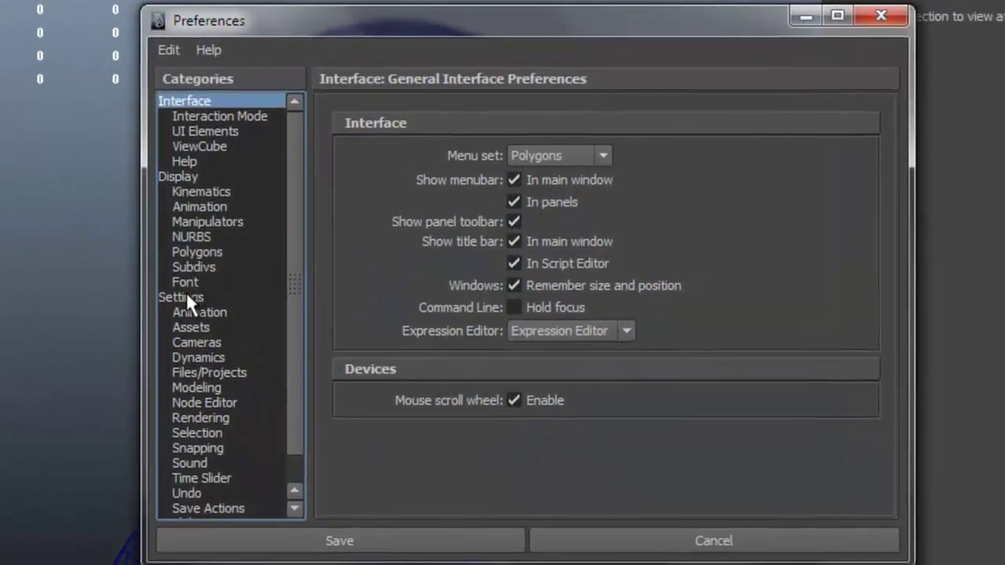
pyautogui.click(186, 297)
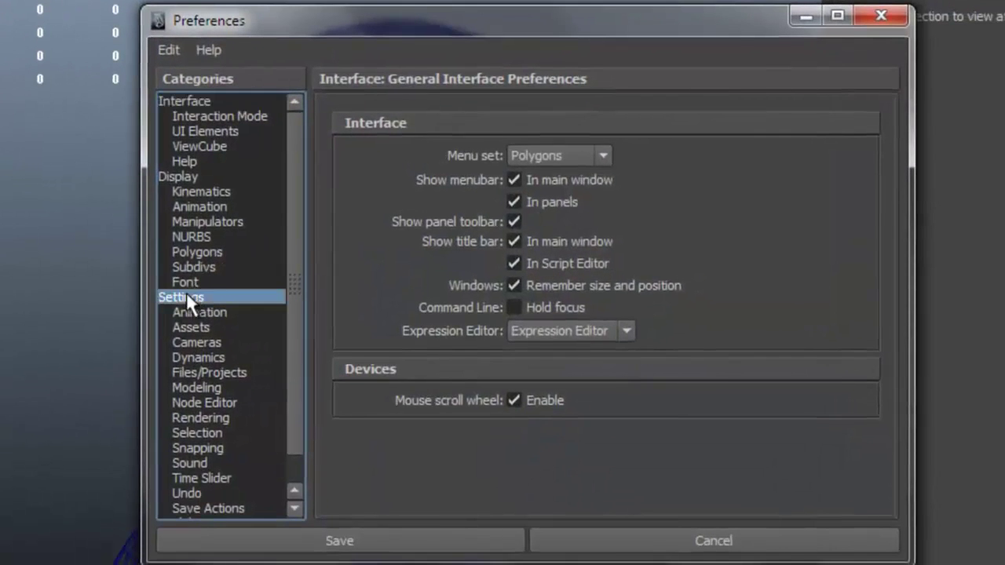
pyautogui.click(584, 221)
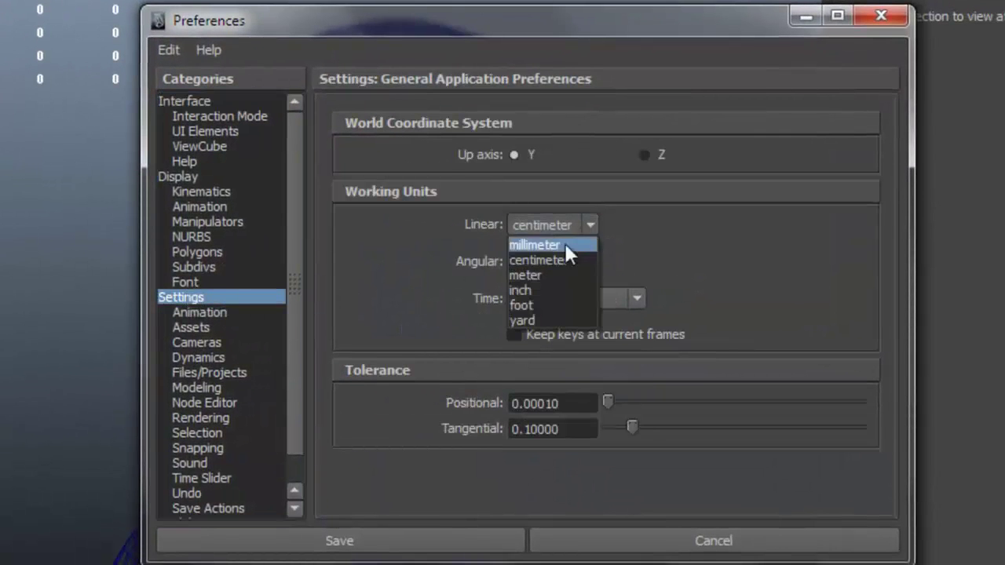
pyautogui.click(537, 274)
pyautogui.click(385, 541)
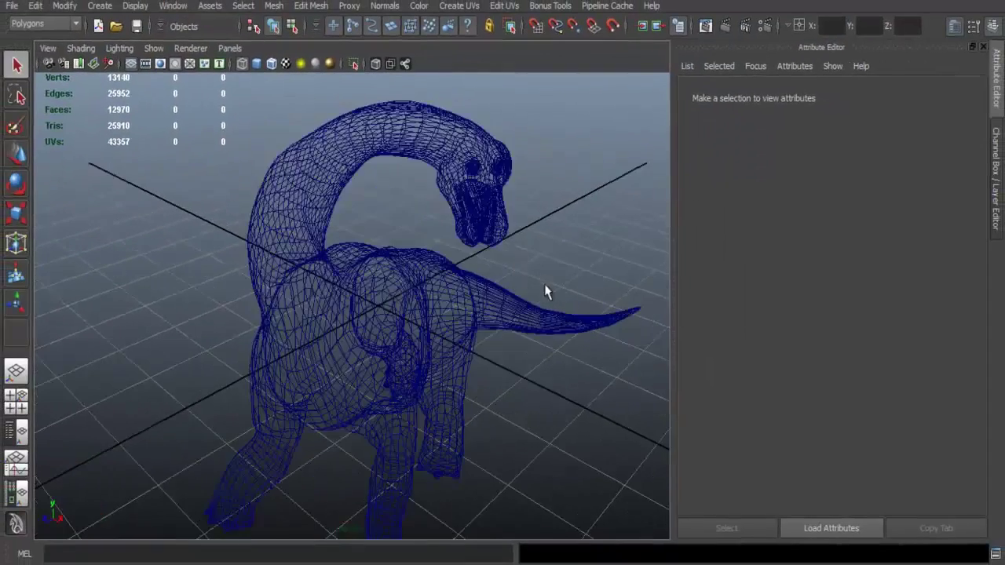
# Display the imported dinosaur with smooth shading instead of wireframe
pyautogui.moveTo(545, 286)
pyautogui.keyDown('alt'); pyautogui.mouseDown()
pyautogui.moveTo(500, 282)
pyautogui.moveTo(482, 246)
pyautogui.moveTo(529, 247)
pyautogui.moveTo(345, 249)
pyautogui.moveTo(429, 271)
pyautogui.moveTo(325, 262)
pyautogui.moveTo(547, 261)
pyautogui.moveTo(434, 262)
pyautogui.mouseUp(); pyautogui.keyUp('alt')
pyautogui.press('5')
pyautogui.keyDown('alt'); pyautogui.moveTo(504, 192); pyautogui.dragTo(494, 240); pyautogui.keyUp('alt')
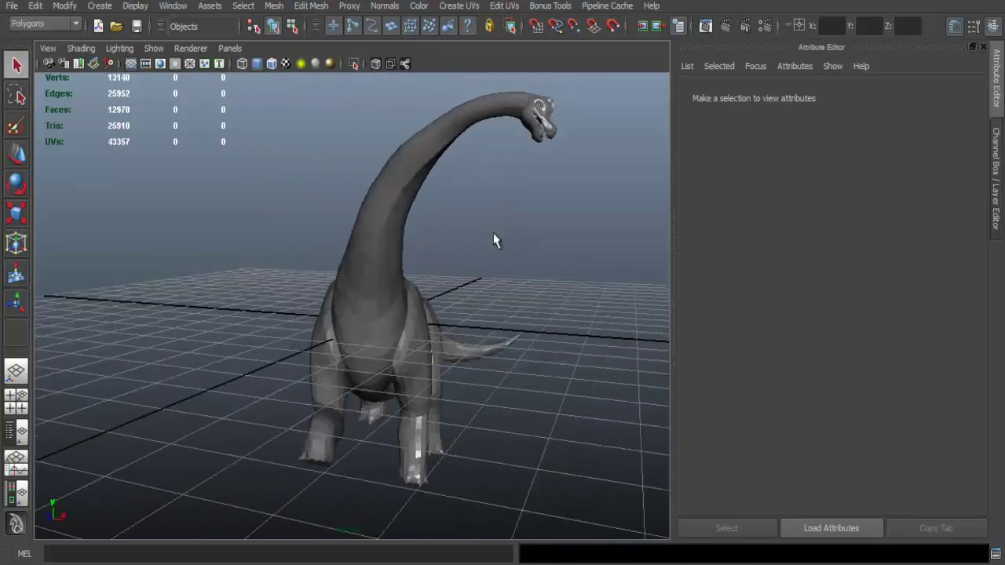
# Select the dinosaur mesh and assign the existing lambert1 material to it
pyautogui.click(382, 245)
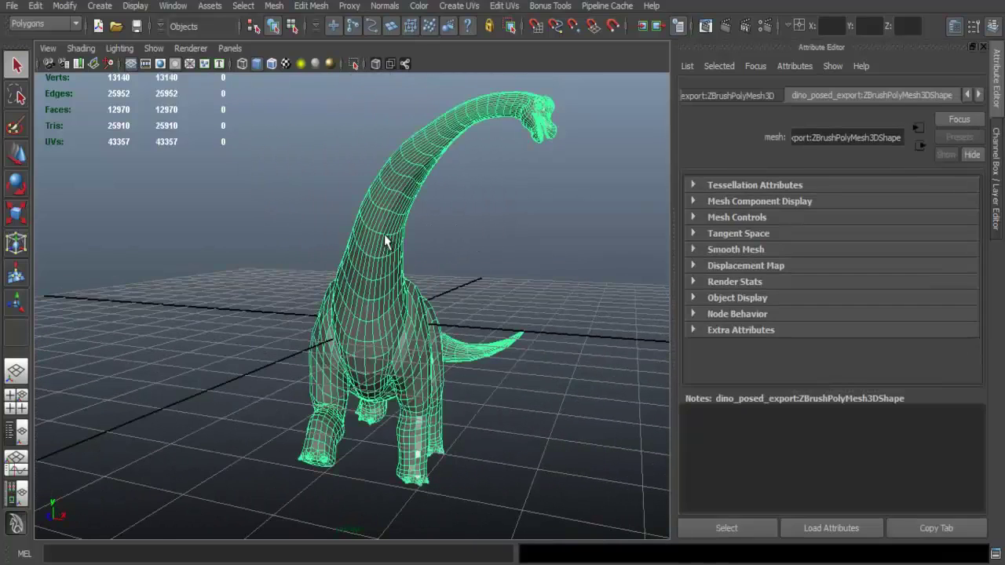
pyautogui.moveTo(384, 234); pyautogui.dragTo(442, 486, button='right')
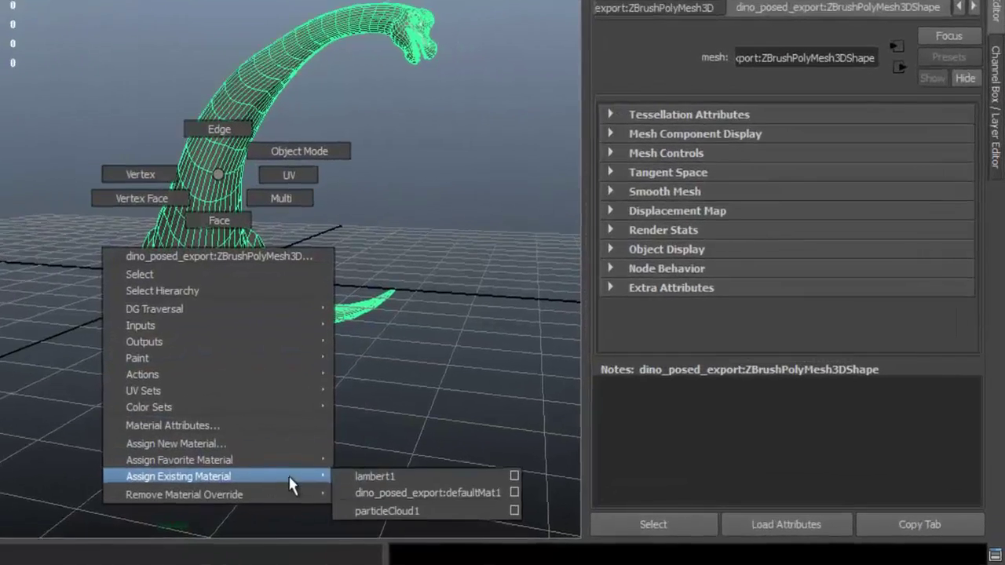
pyautogui.moveTo(288, 474); pyautogui.dragTo(359, 476, button='right')
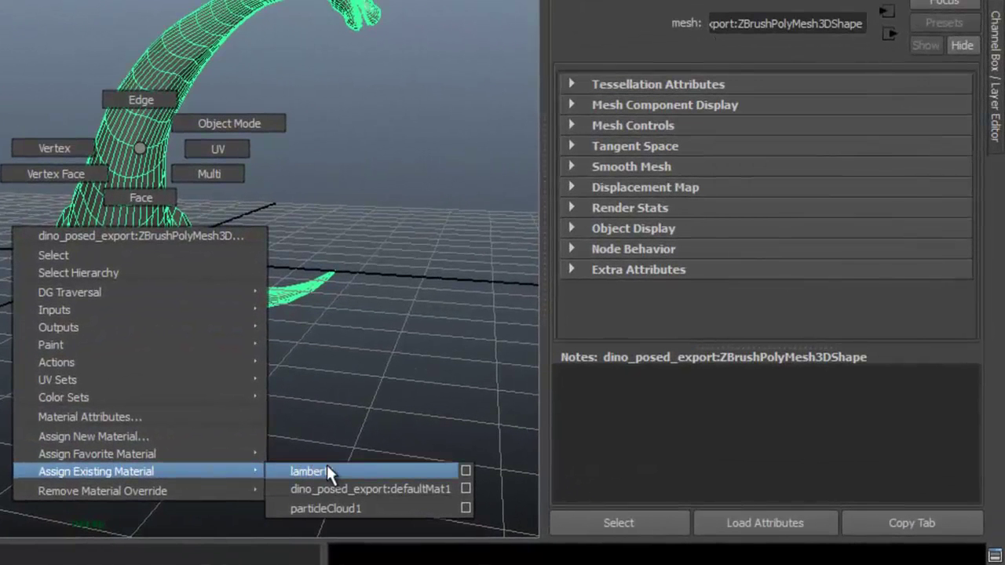
pyautogui.moveTo(343, 469); pyautogui.dragTo(363, 469, button='right')
# Soften the dinosaur's edges by setting its normal angle to 180, and clear the selection
pyautogui.keyDown('alt'); pyautogui.moveTo(475, 271); pyautogui.dragTo(415, 312); pyautogui.keyUp('alt')
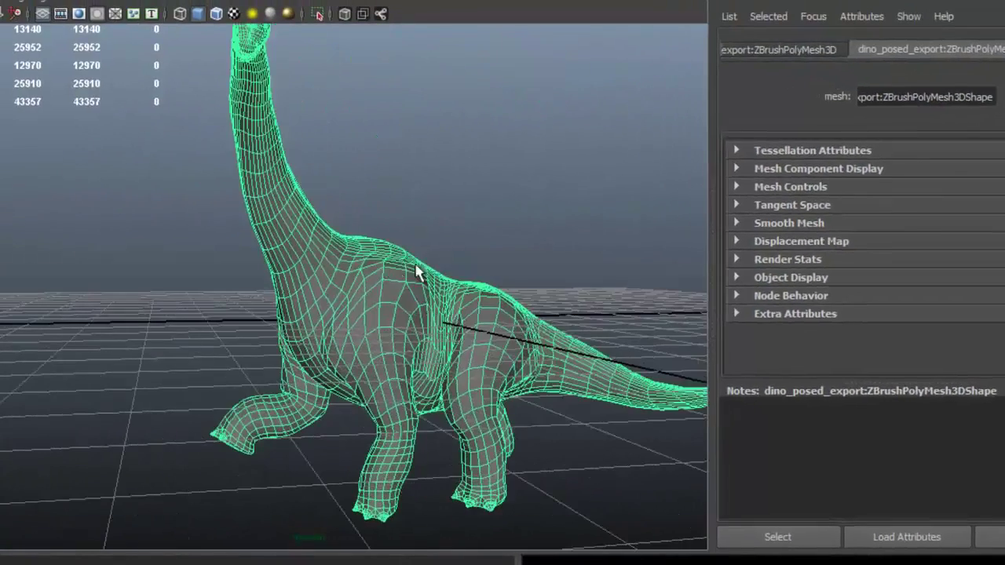
pyautogui.click(449, 229)
pyautogui.click(390, 261)
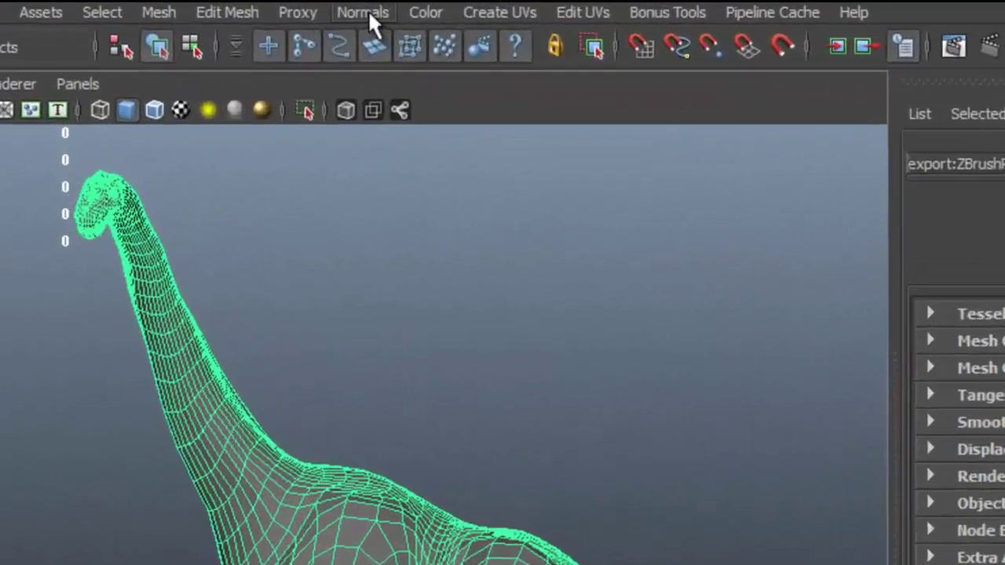
pyautogui.click(344, 1)
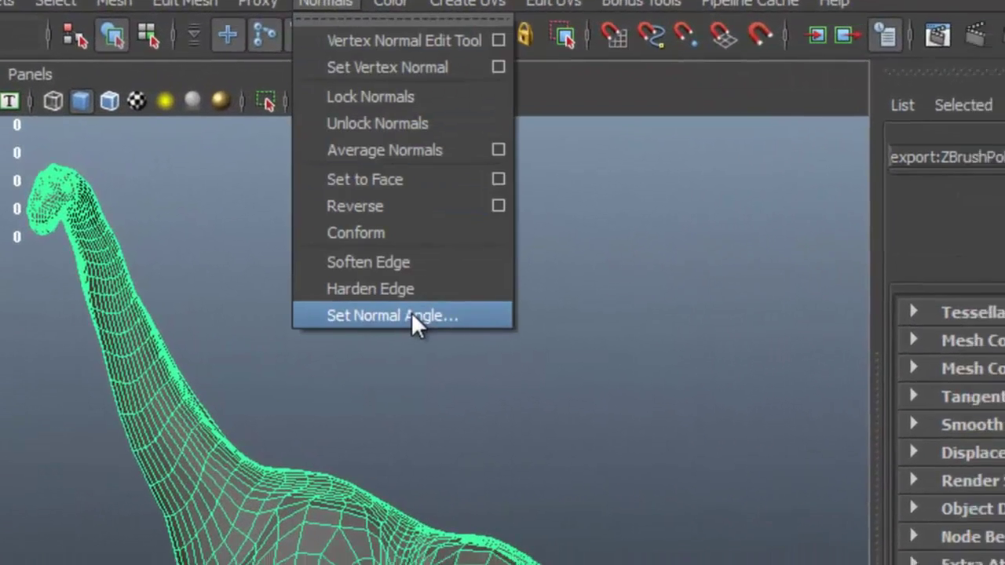
pyautogui.click(451, 328)
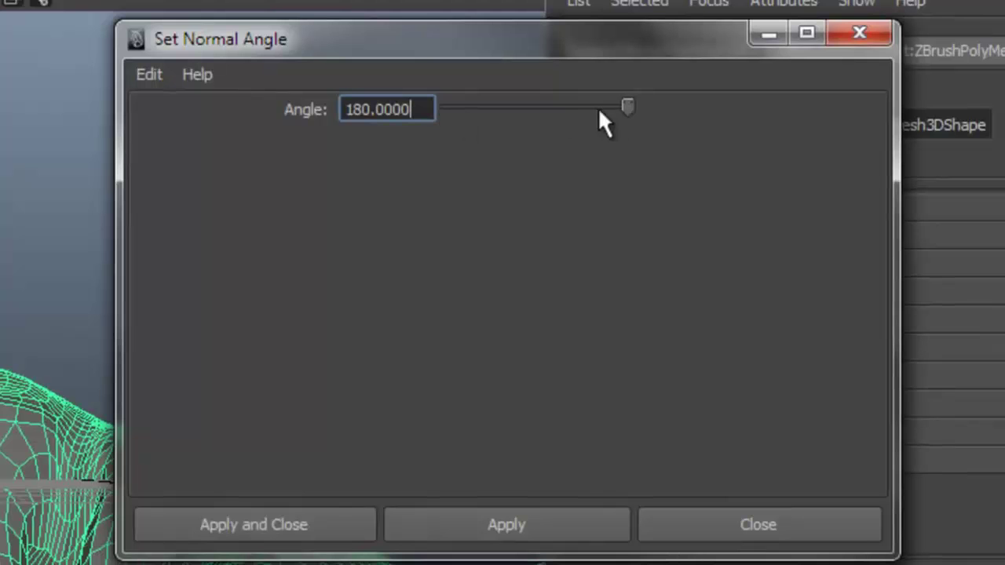
pyautogui.click(291, 523)
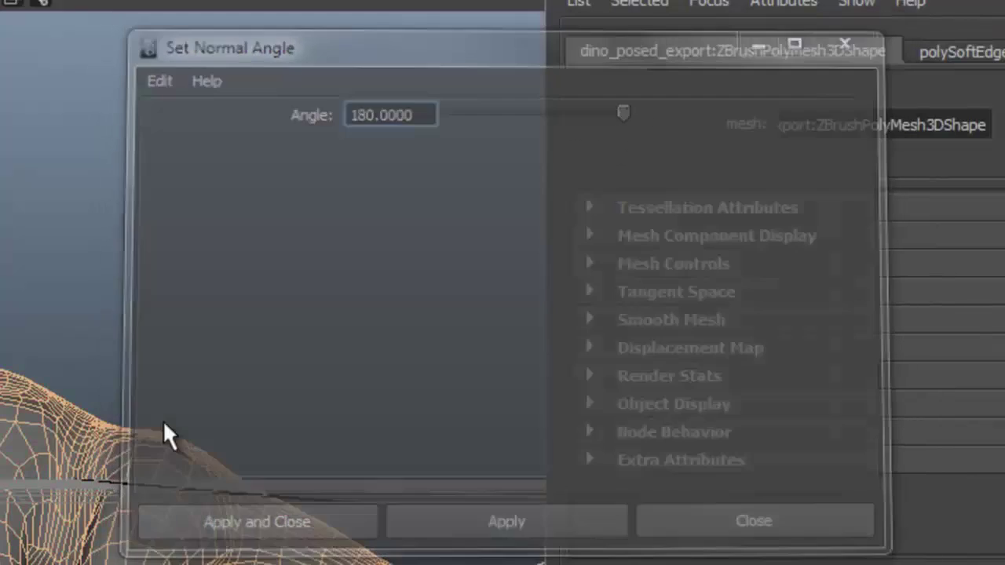
pyautogui.click(97, 291)
# Inspect the dinosaur's surface shading from several angles, including close-ups of the head, teeth and neck
pyautogui.keyDown('alt'); pyautogui.moveTo(313, 347); pyautogui.dragTo(92, 345); pyautogui.keyUp('alt')
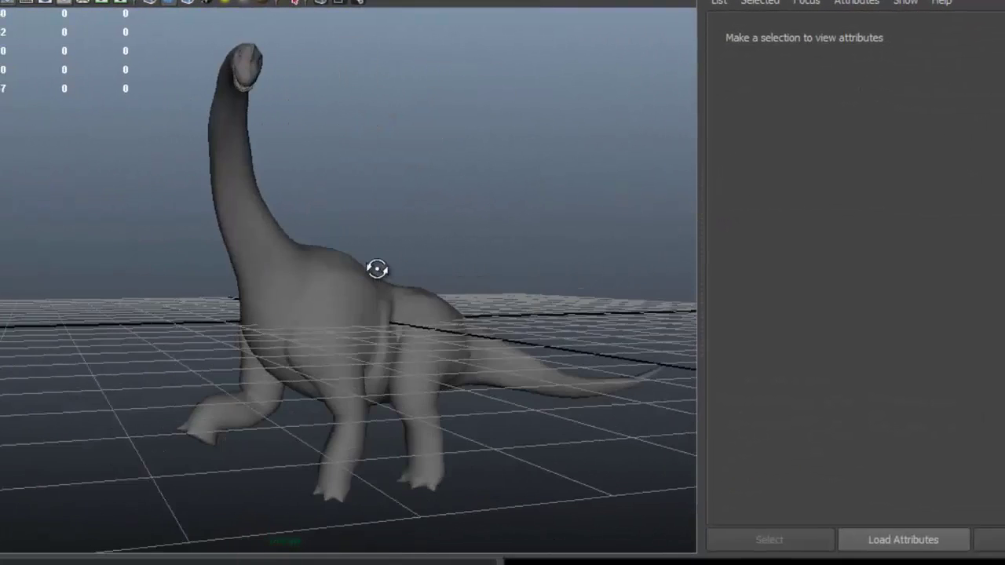
pyautogui.keyDown('alt'); pyautogui.moveTo(288, 259); pyautogui.dragTo(345, 263); pyautogui.keyUp('alt')
pyautogui.keyDown('alt'); pyautogui.moveTo(345, 263); pyautogui.dragTo(487, 338, button='middle'); pyautogui.keyUp('alt')
pyautogui.keyDown('alt'); pyautogui.moveTo(330, 235); pyautogui.dragTo(424, 224, button='right'); pyautogui.keyUp('alt')
pyautogui.keyDown('alt'); pyautogui.moveTo(436, 224); pyautogui.dragTo(413, 220); pyautogui.keyUp('alt')
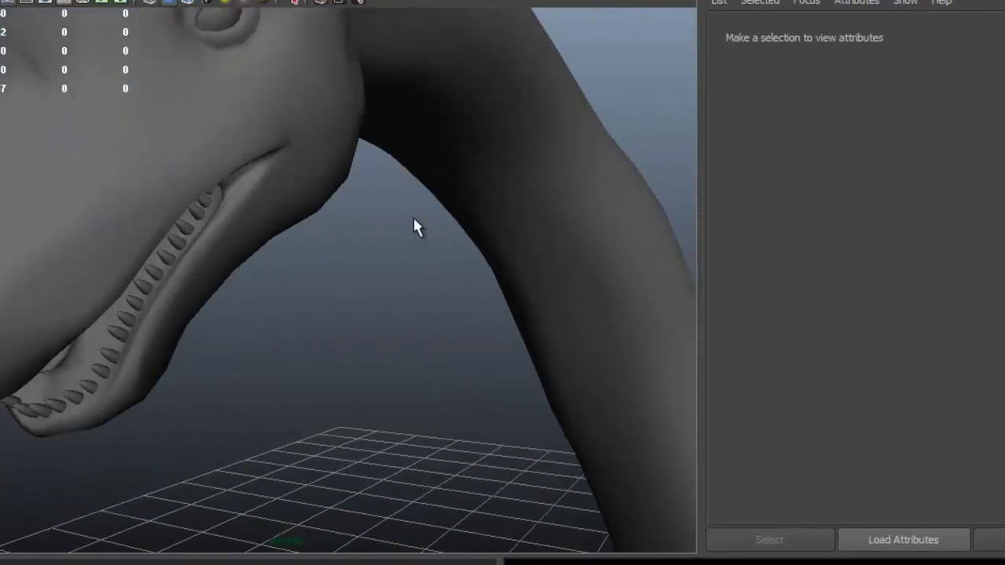
pyautogui.keyDown('alt'); pyautogui.moveTo(420, 219); pyautogui.dragTo(408, 221, button='right'); pyautogui.keyUp('alt')
pyautogui.keyDown('alt'); pyautogui.moveTo(408, 221); pyautogui.dragTo(394, 212); pyautogui.keyUp('alt')
pyautogui.keyDown('alt'); pyautogui.moveTo(442, 224); pyautogui.dragTo(366, 212, button='right'); pyautogui.keyUp('alt')
pyautogui.keyDown('alt'); pyautogui.moveTo(366, 213); pyautogui.dragTo(333, 216, button='middle'); pyautogui.keyUp('alt')
pyautogui.keyDown('alt'); pyautogui.moveTo(333, 215); pyautogui.dragTo(291, 202); pyautogui.keyUp('alt')
pyautogui.keyDown('alt'); pyautogui.moveTo(290, 202); pyautogui.dragTo(265, 204, button='right'); pyautogui.keyUp('alt')
pyautogui.keyDown('alt'); pyautogui.moveTo(266, 205); pyautogui.dragTo(369, 209); pyautogui.keyUp('alt')
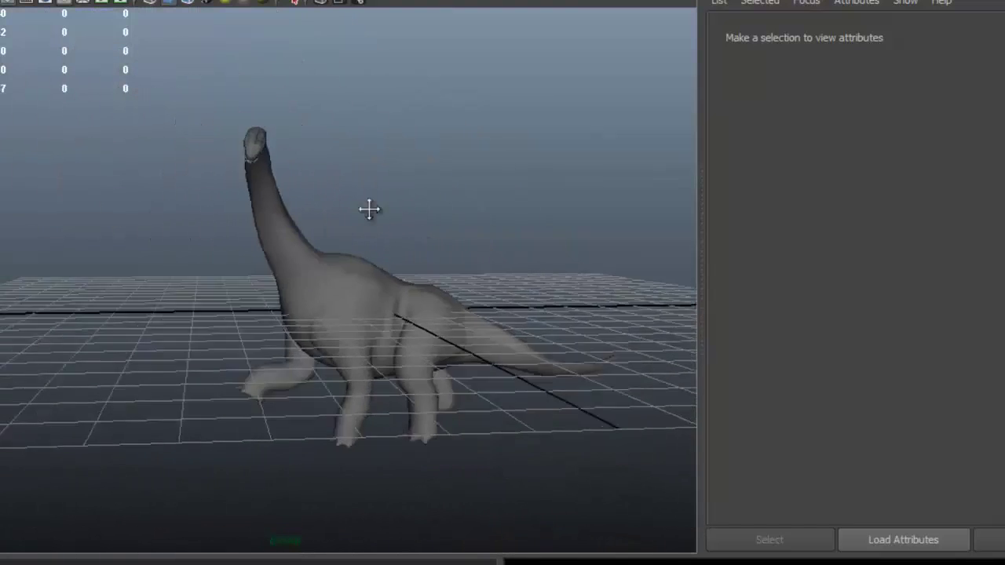
pyautogui.keyDown('alt'); pyautogui.moveTo(370, 209); pyautogui.dragTo(400, 292, button='right'); pyautogui.keyUp('alt')
# Select the dinosaur mesh and delete its construction history
pyautogui.click(431, 284)
pyautogui.keyDown('alt'); pyautogui.moveTo(431, 284); pyautogui.dragTo(375, 256, button='middle'); pyautogui.keyUp('alt')
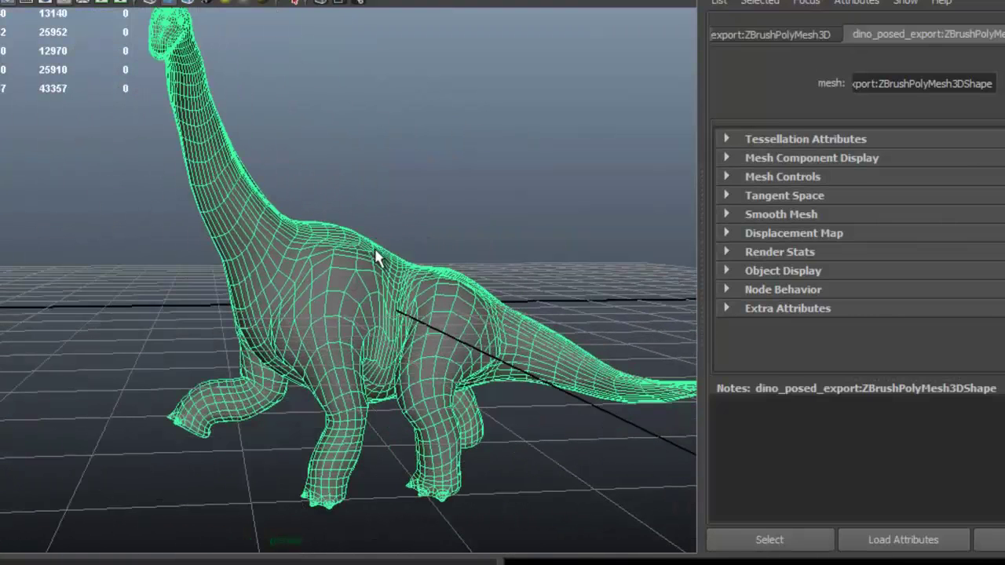
pyautogui.keyDown('alt'); pyautogui.moveTo(436, 173); pyautogui.dragTo(400, 183); pyautogui.keyUp('alt')
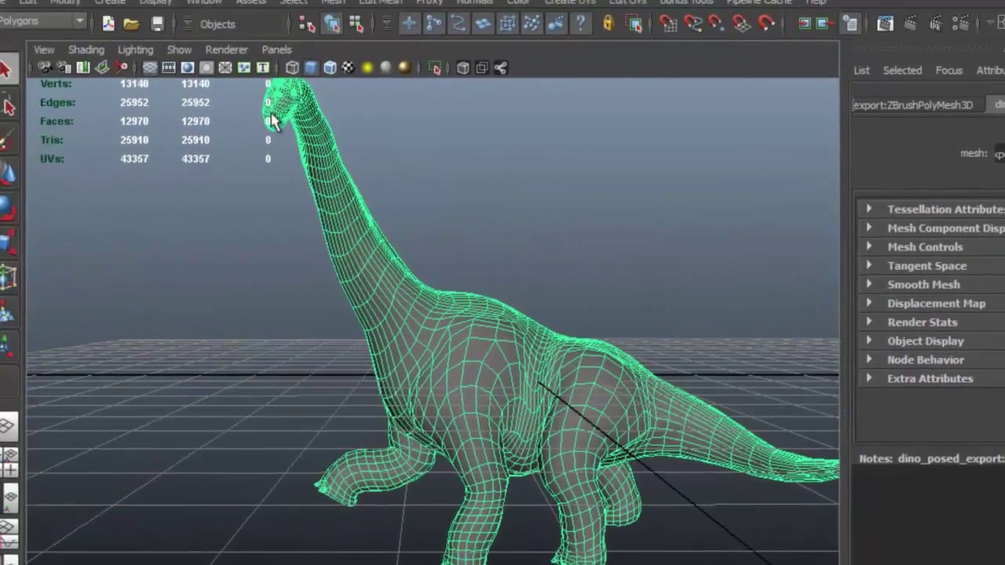
pyautogui.click(42, 8)
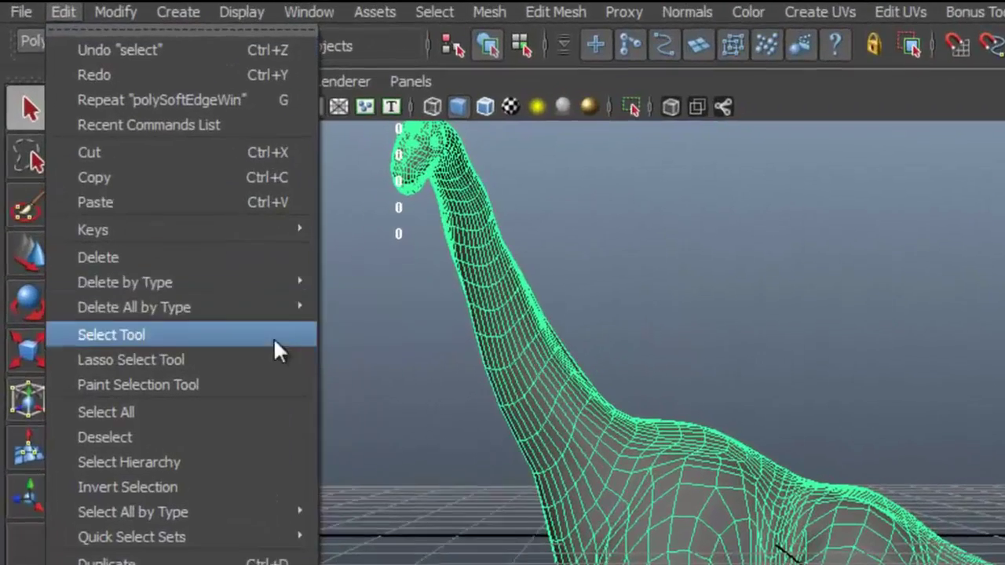
pyautogui.moveTo(227, 229)
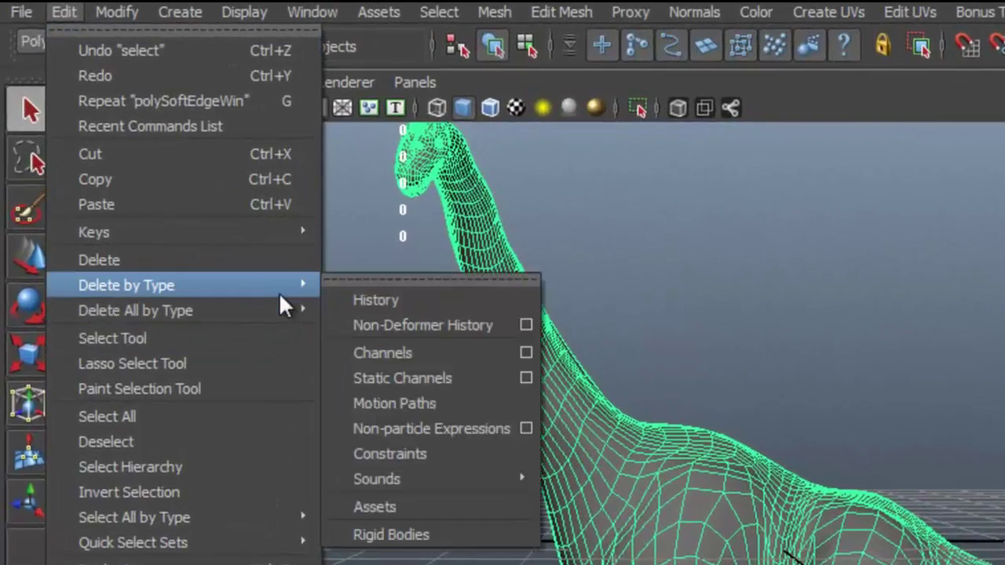
pyautogui.click(376, 301)
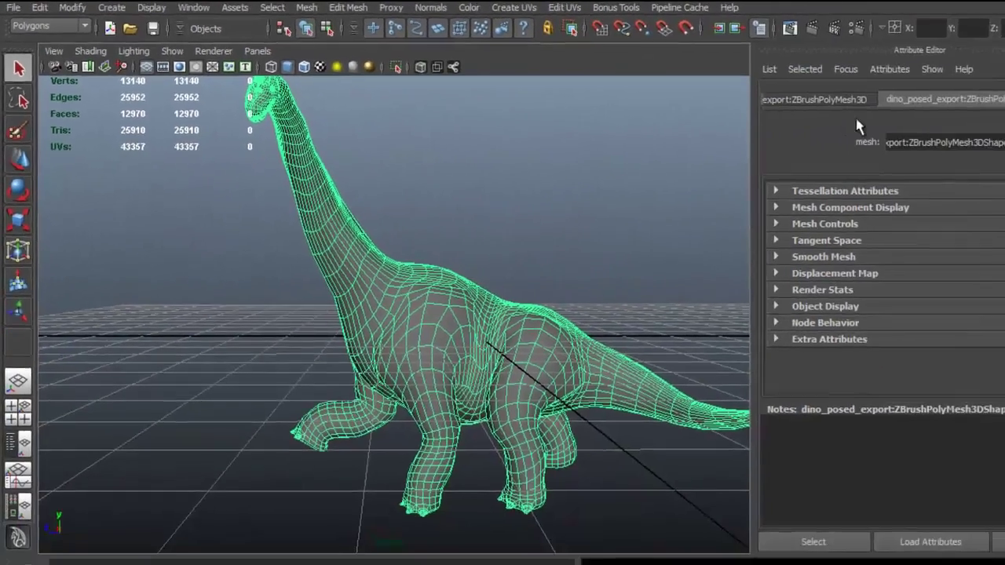
# Rename the dinosaur's mesh shape node as brachioMesh
pyautogui.doubleClick(883, 142)
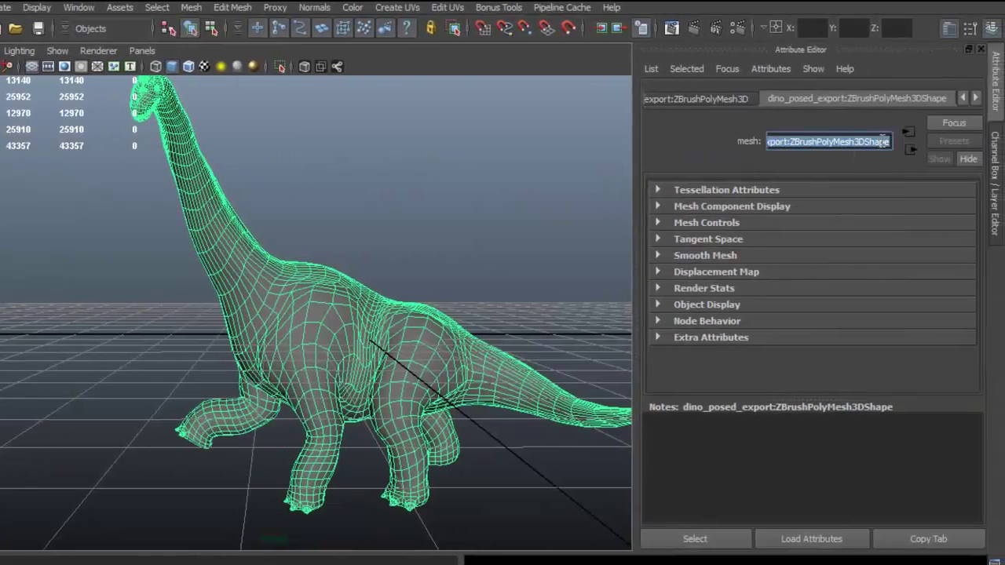
pyautogui.write('brachioMesh')
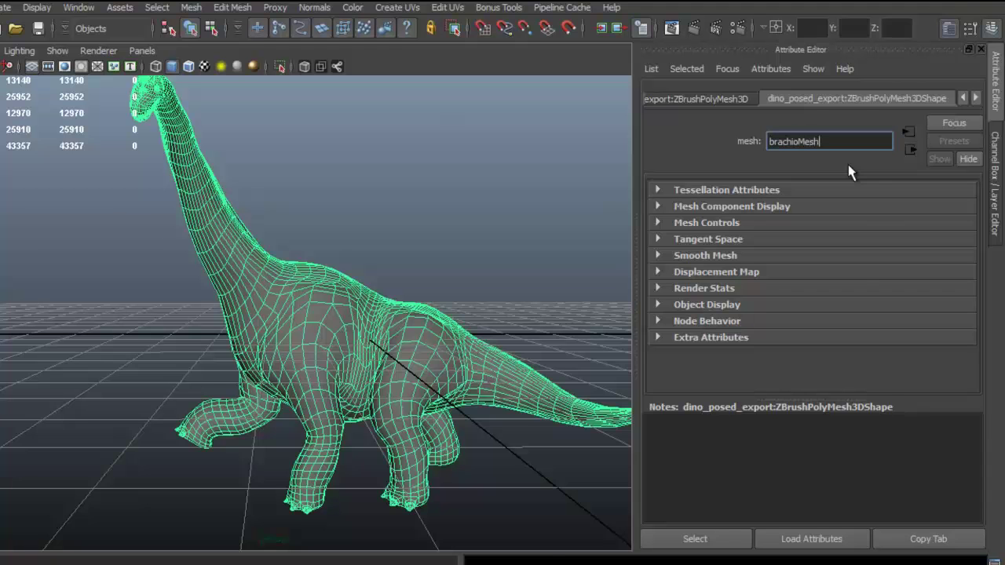
pyautogui.press('Return')
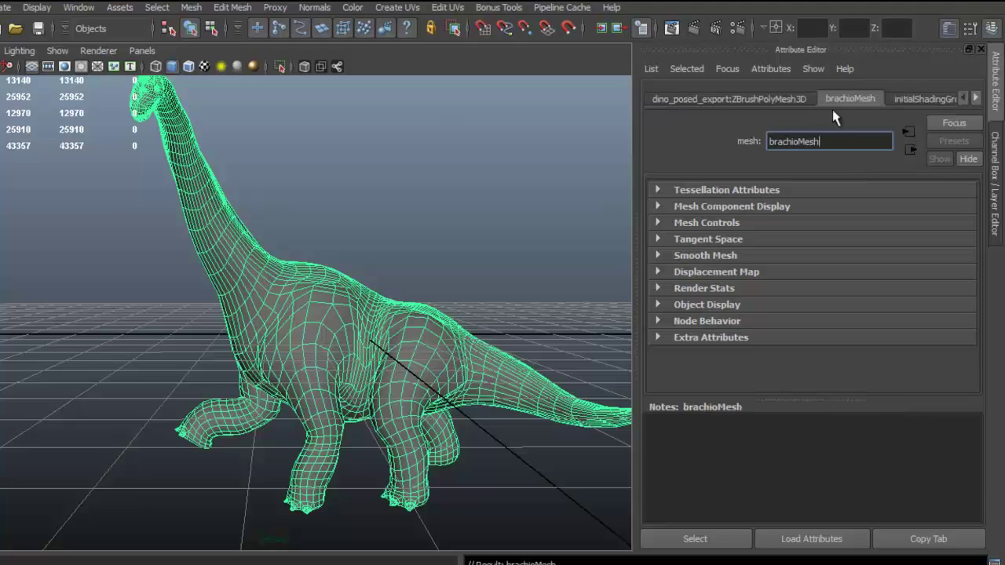
# Connect a PSD File texture to the lambert1 material's color and load dino color map.PSD as its image
pyautogui.click(977, 98)
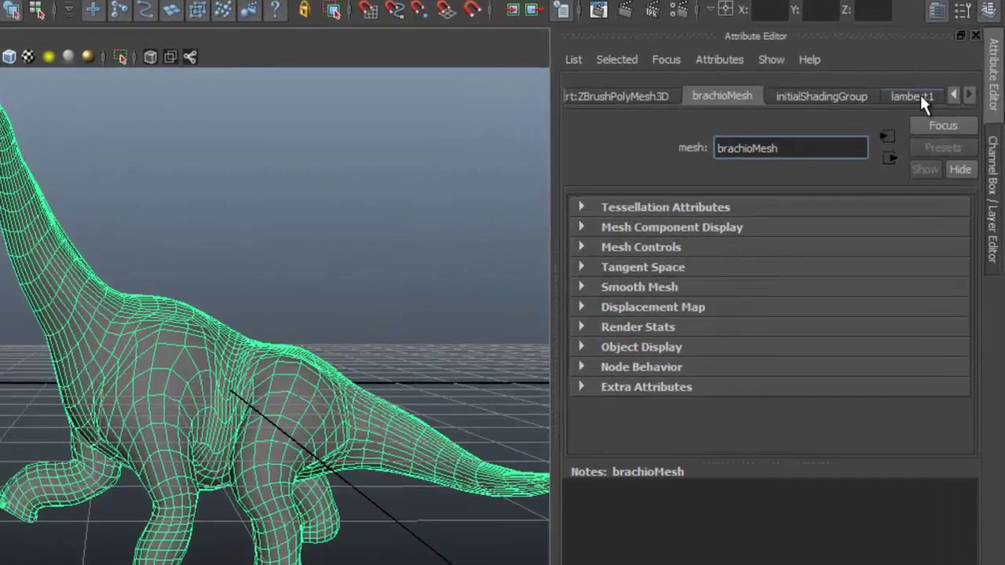
pyautogui.click(934, 100)
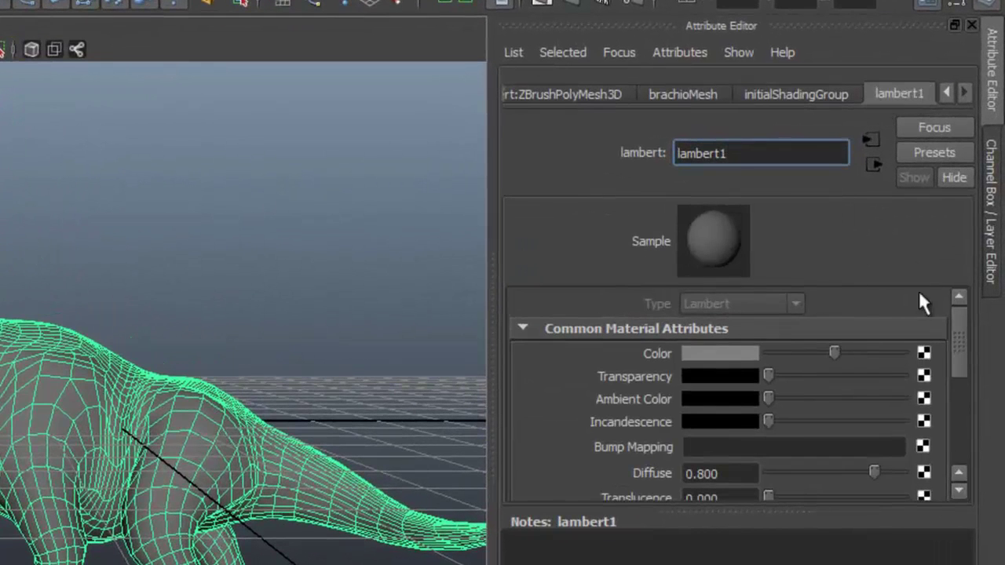
pyautogui.moveTo(960, 316)
pyautogui.mouseDown()
pyautogui.moveTo(966, 334)
pyautogui.moveTo(973, 327)
pyautogui.mouseUp()
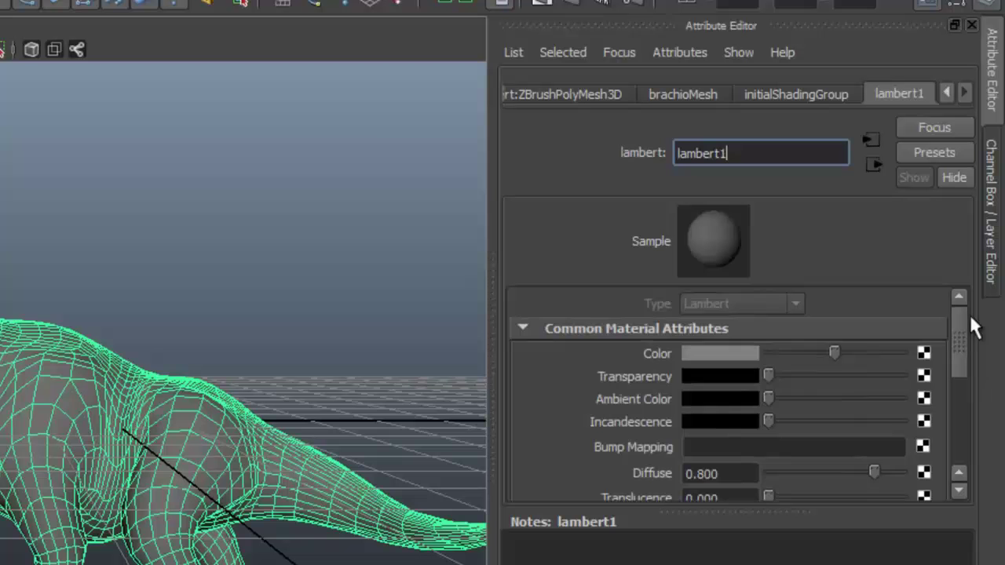
pyautogui.click(924, 353)
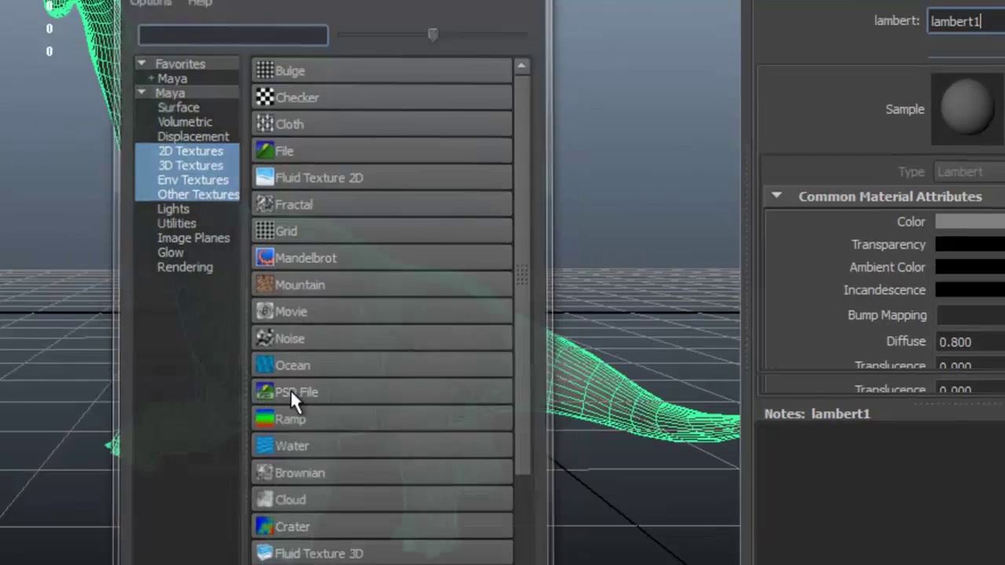
pyautogui.click(290, 390)
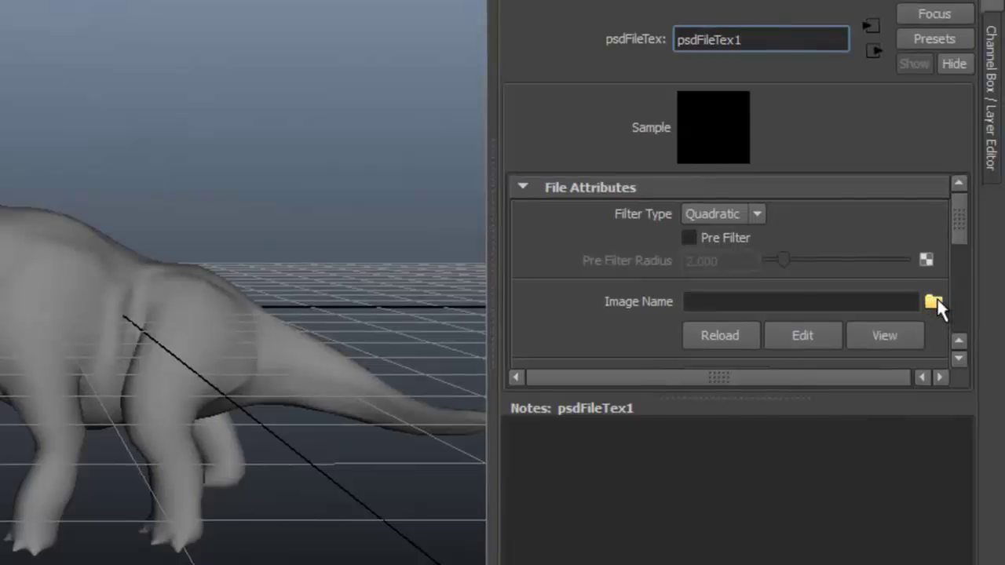
pyautogui.click(934, 298)
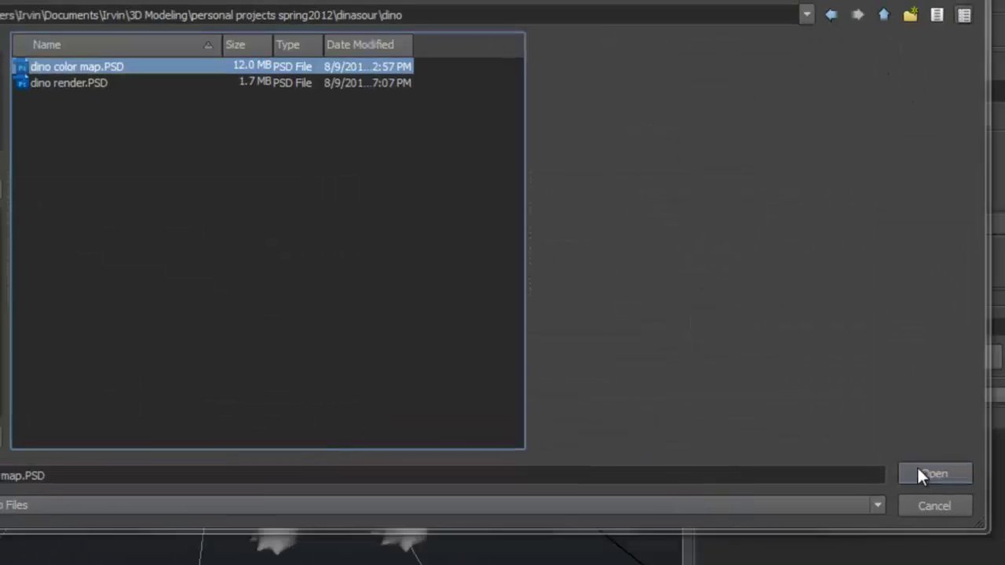
pyautogui.click(756, 463)
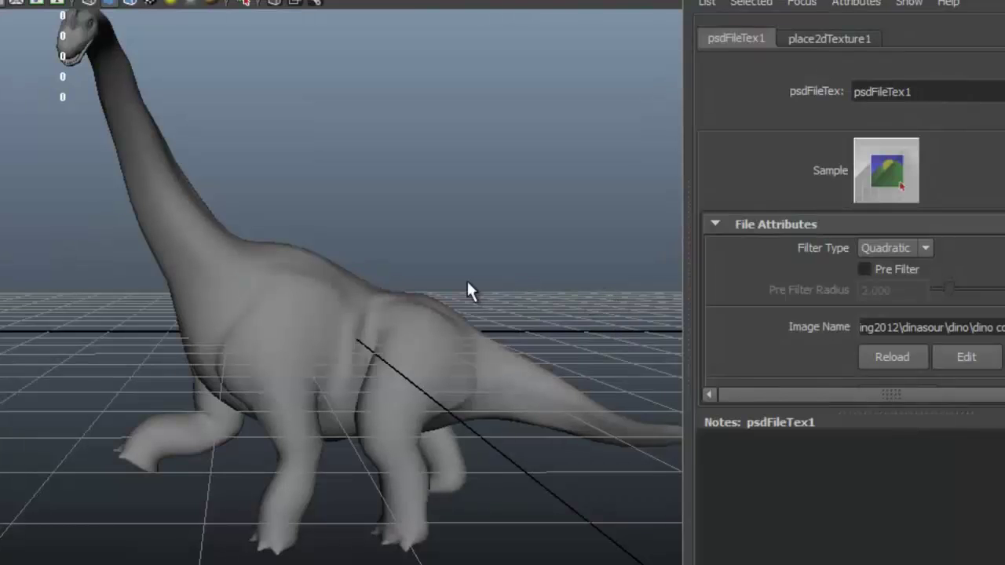
# Reselect the dinosaur and break the texture connection on the lambert1 material's transparency
pyautogui.click(301, 287)
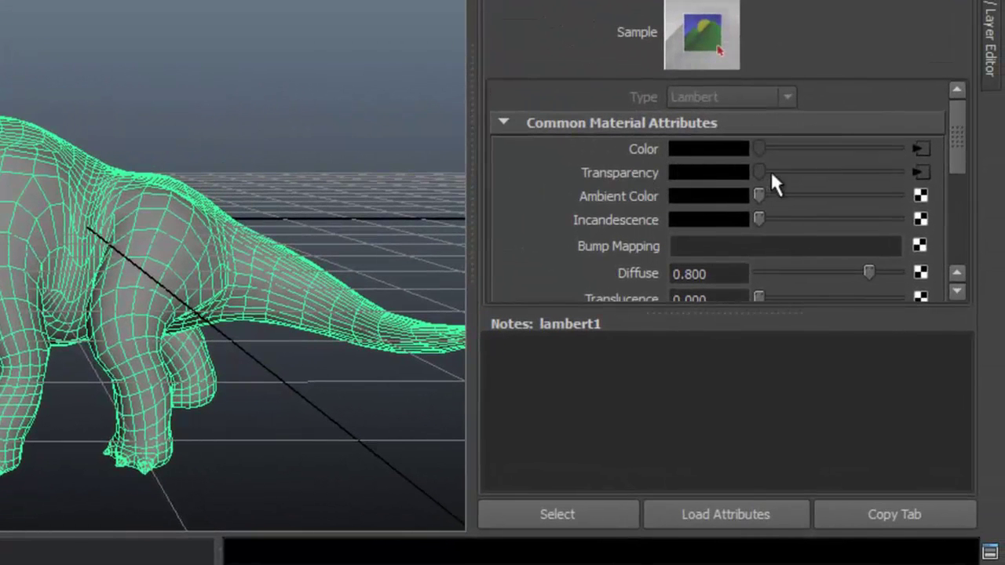
pyautogui.rightClick(607, 171)
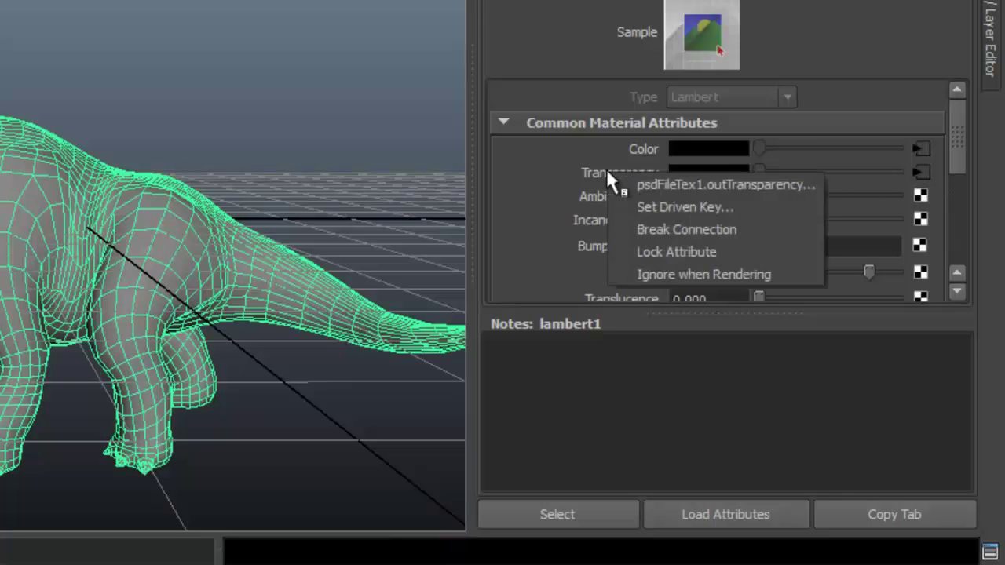
pyautogui.click(680, 230)
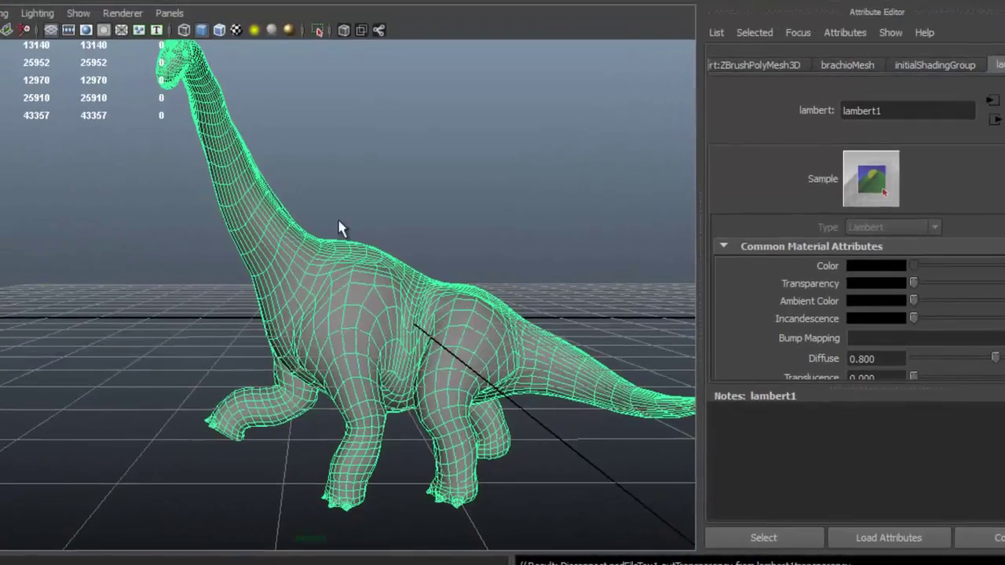
# Turn on textured display in the viewport, check the color map on the dinosaur, and reselect the mesh
pyautogui.click(235, 31)
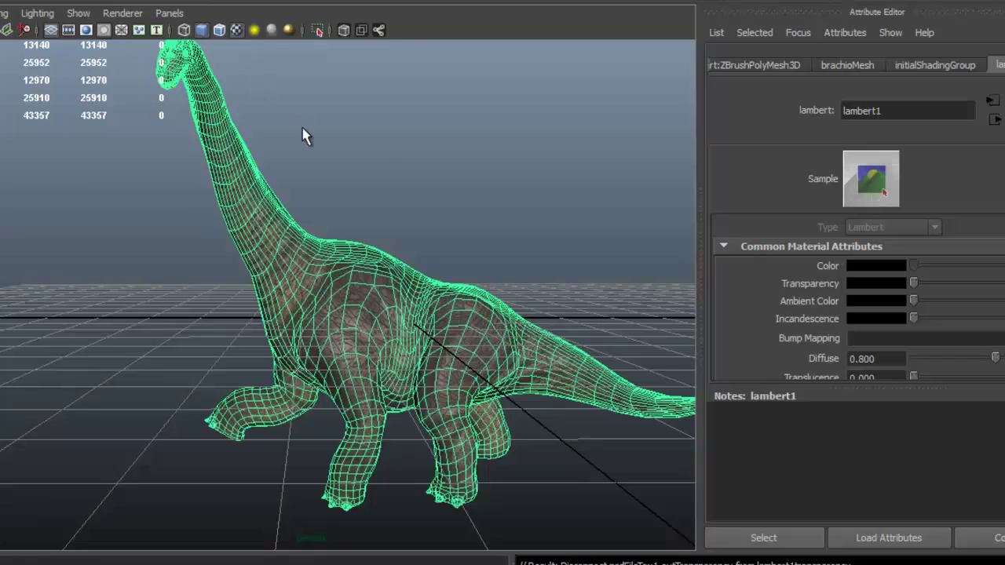
pyautogui.scroll(-2, 435, 188)
pyautogui.scroll(3, 438, 196)
pyautogui.click(449, 213)
pyautogui.keyDown('alt'); pyautogui.moveTo(532, 220); pyautogui.dragTo(316, 265); pyautogui.keyUp('alt')
pyautogui.click(297, 265)
pyautogui.keyDown('alt'); pyautogui.moveTo(436, 280); pyautogui.dragTo(405, 276); pyautogui.keyUp('alt')
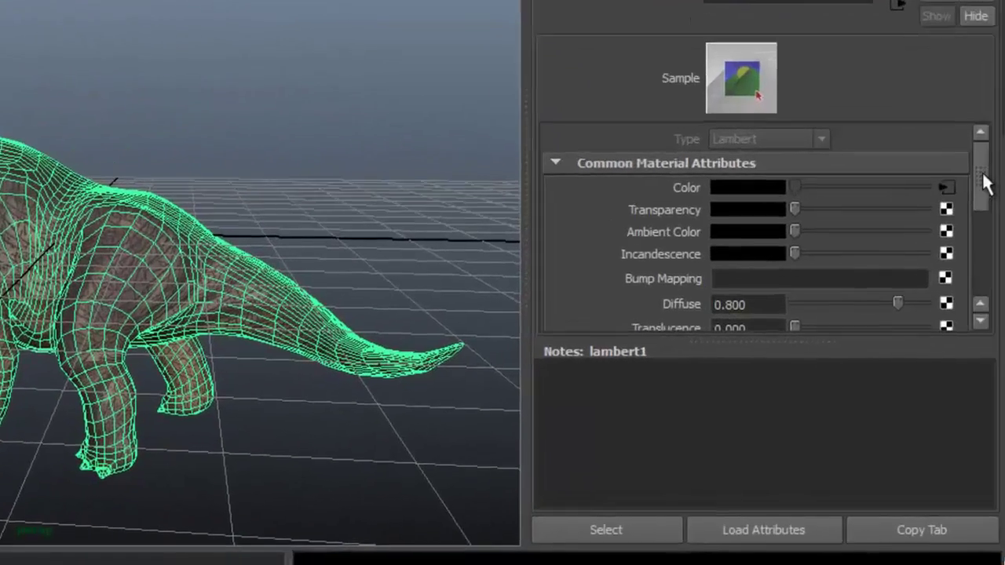
# Add a File texture to lambert1's bump mapping and set the bump node to use it as Tangent Space Normals
pyautogui.moveTo(983, 174); pyautogui.dragTo(961, 172)
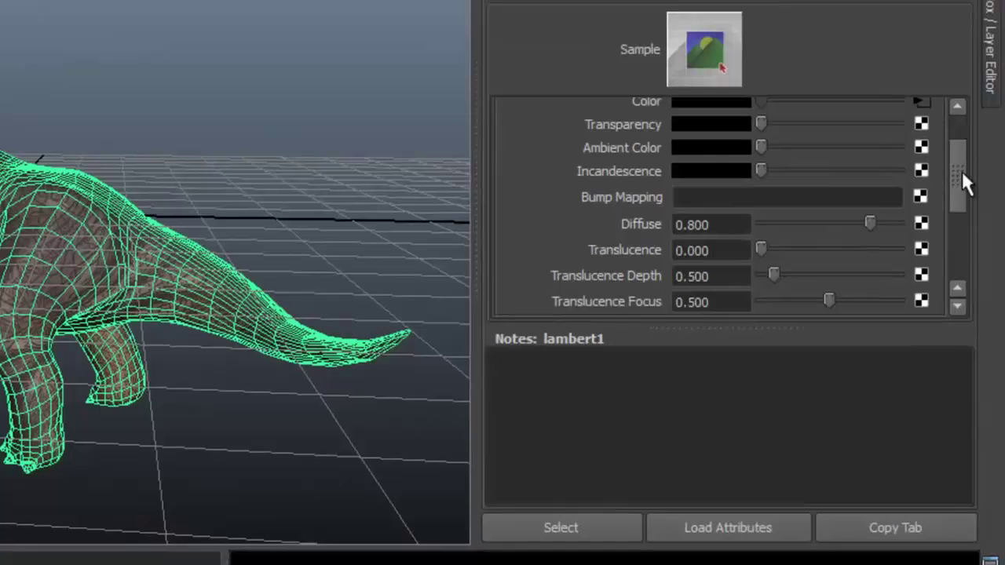
pyautogui.click(920, 197)
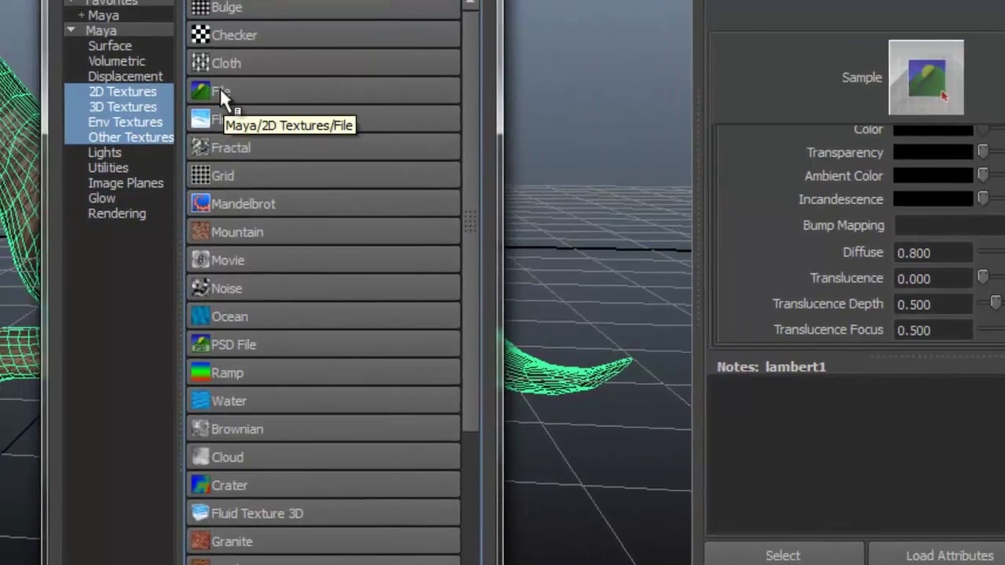
pyautogui.click(220, 88)
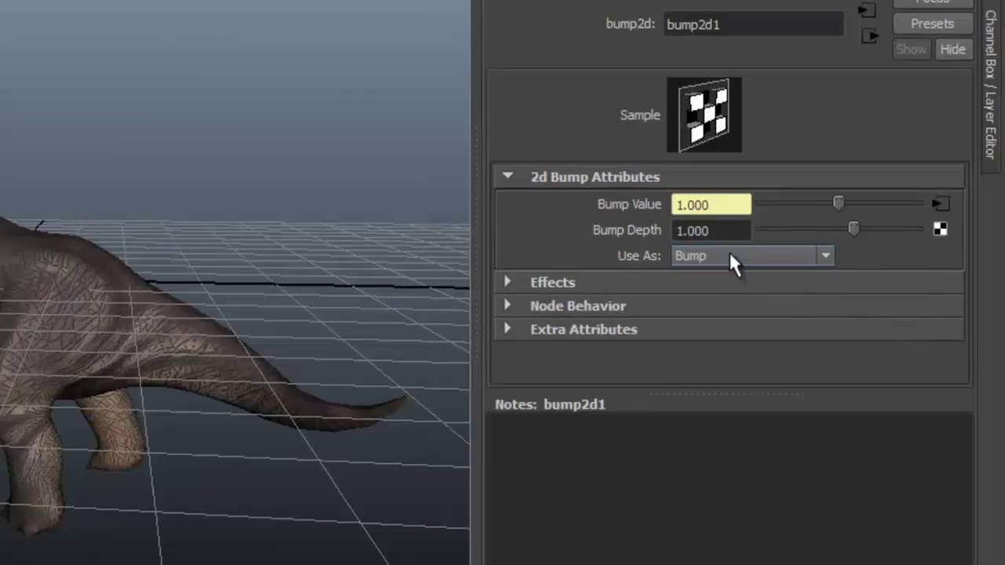
pyautogui.click(796, 256)
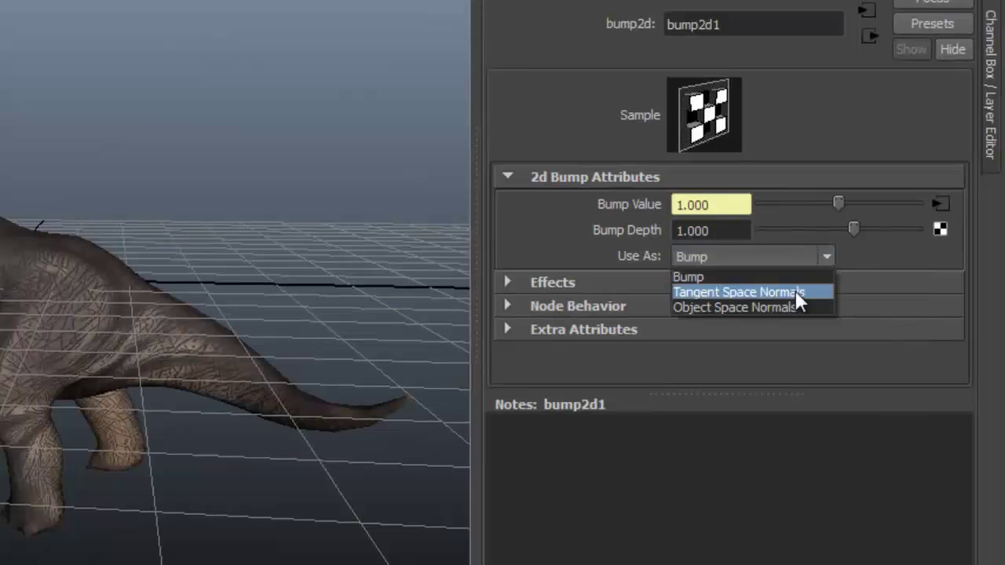
pyautogui.click(793, 291)
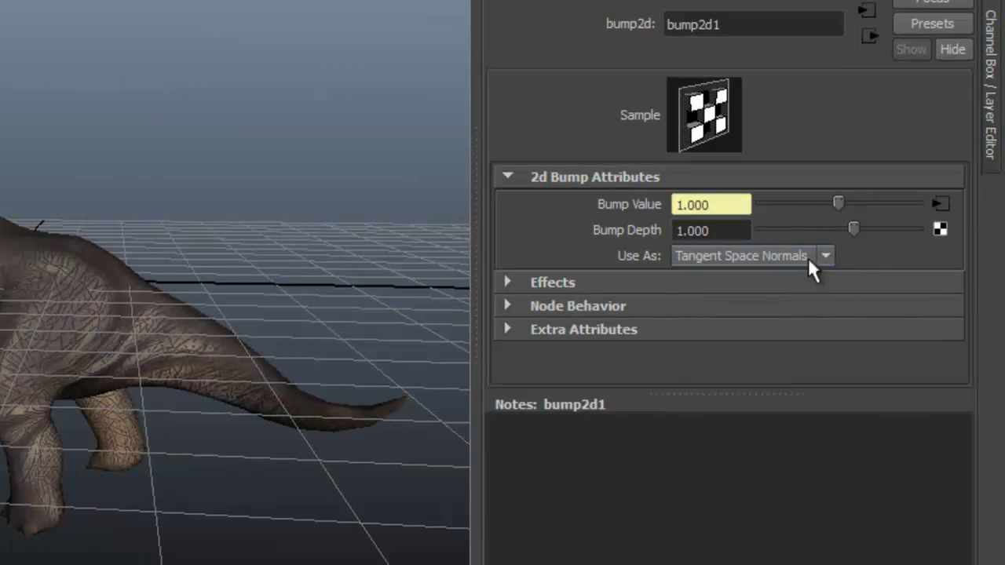
# Load dino normal map.tif as the image of the bump node's file texture
pyautogui.click(939, 204)
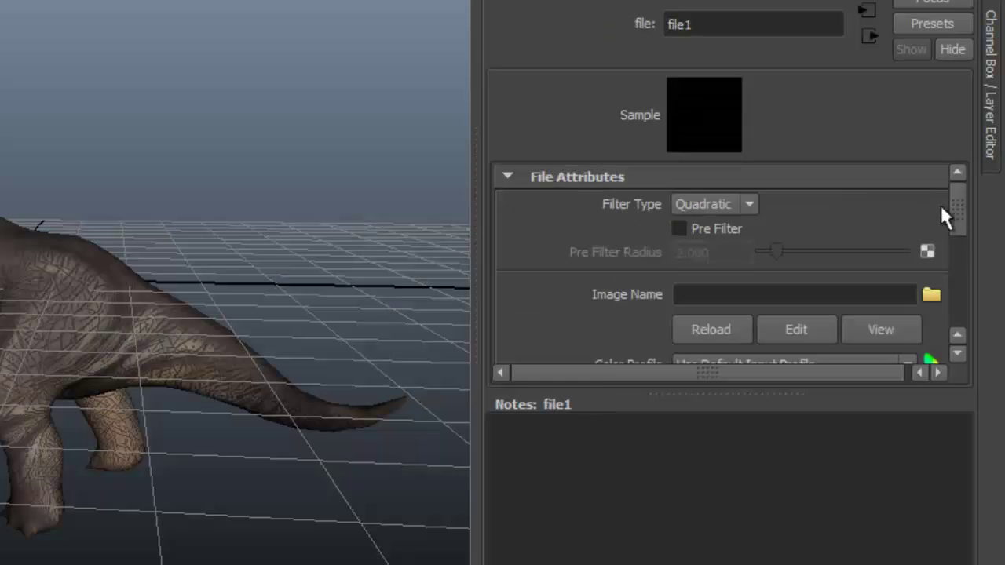
pyautogui.click(929, 295)
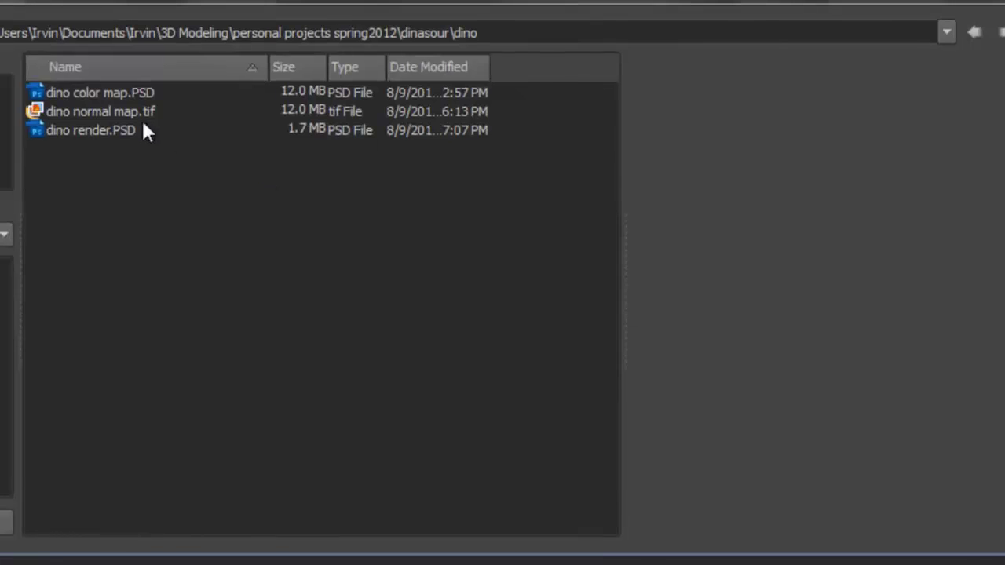
pyautogui.click(128, 114)
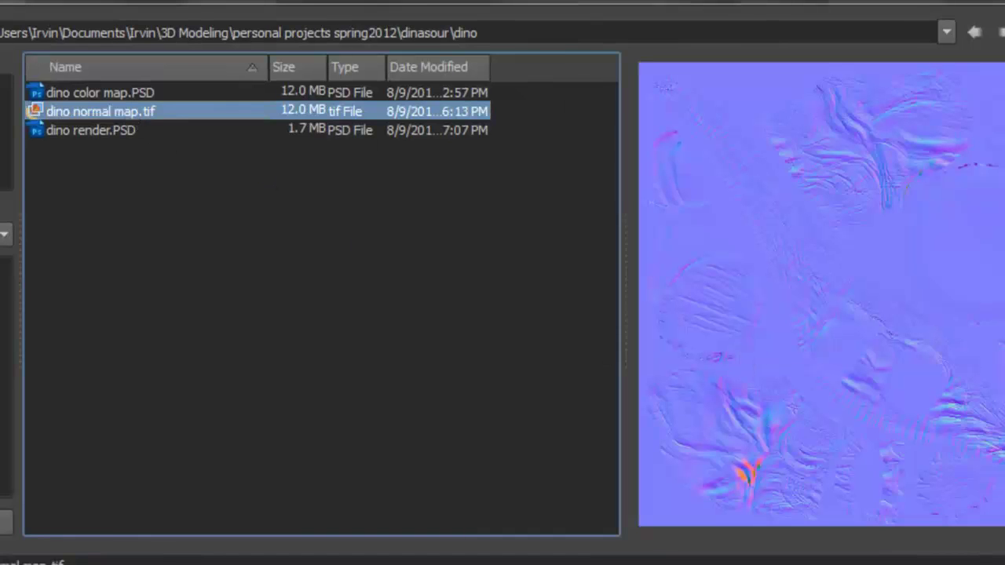
pyautogui.press('Return')
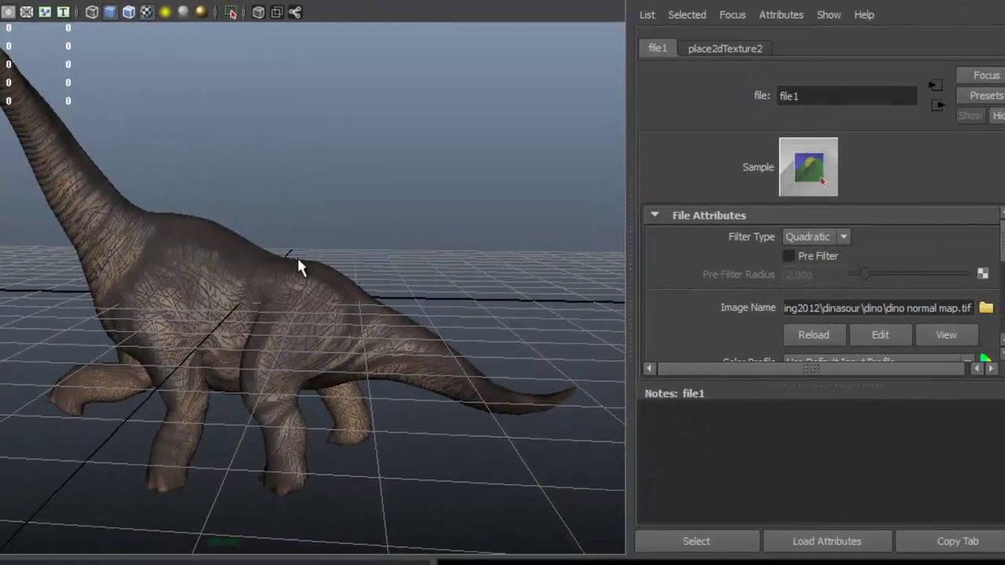
# Select the dinosaur and switch the viewport to high-quality rendering to preview the normal map
pyautogui.click(246, 255)
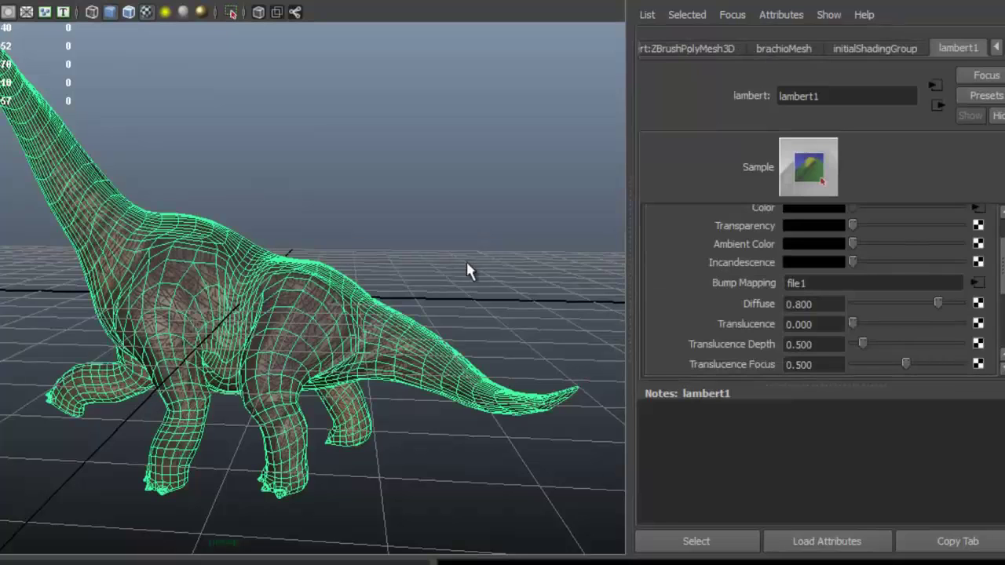
pyautogui.keyDown('alt'); pyautogui.moveTo(293, 224); pyautogui.dragTo(344, 227); pyautogui.keyUp('alt')
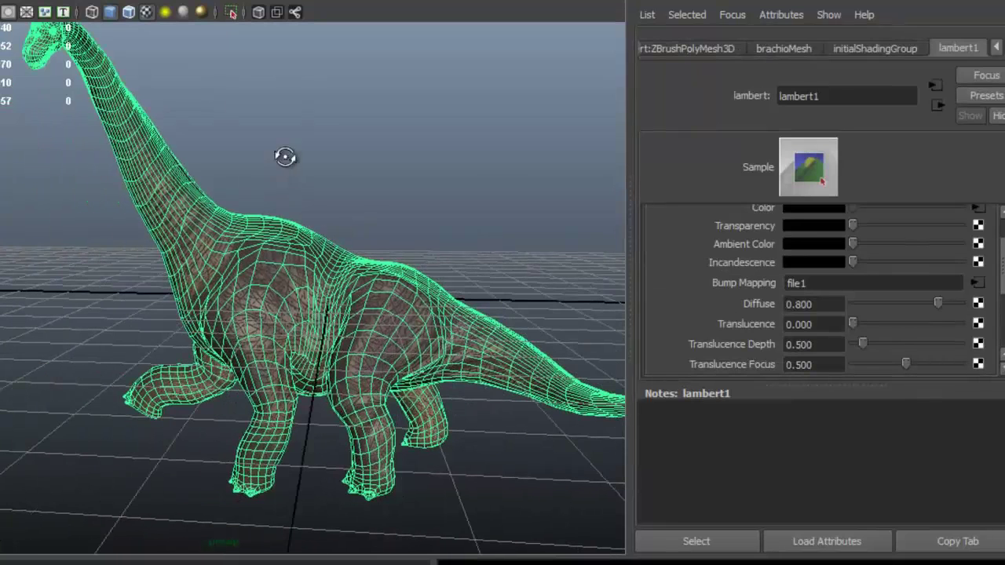
pyautogui.keyDown('alt'); pyautogui.moveTo(285, 157); pyautogui.dragTo(264, 160); pyautogui.keyUp('alt')
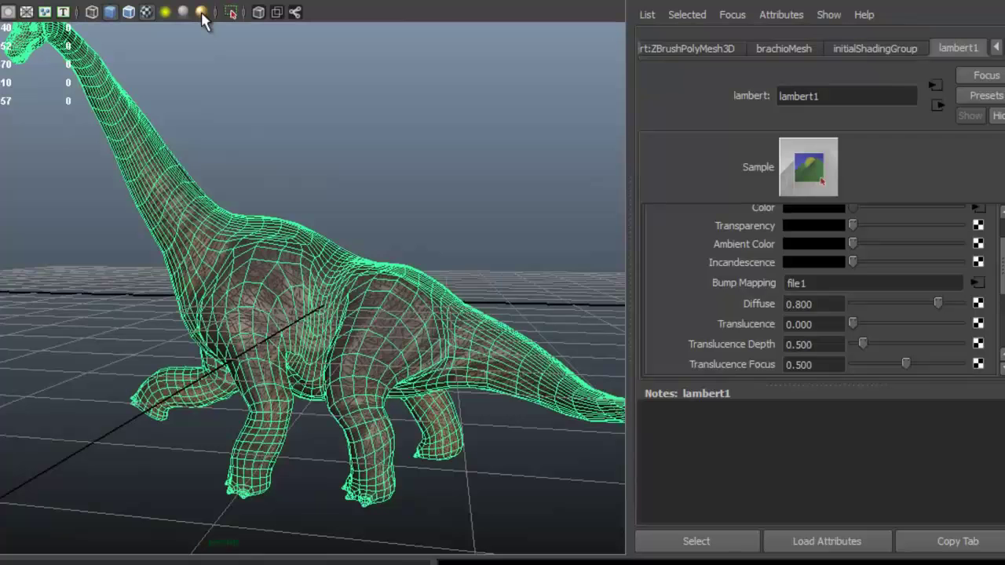
pyautogui.click(200, 12)
pyautogui.press('Return')
pyautogui.keyDown('alt'); pyautogui.moveTo(330, 225); pyautogui.dragTo(402, 230); pyautogui.keyUp('alt')
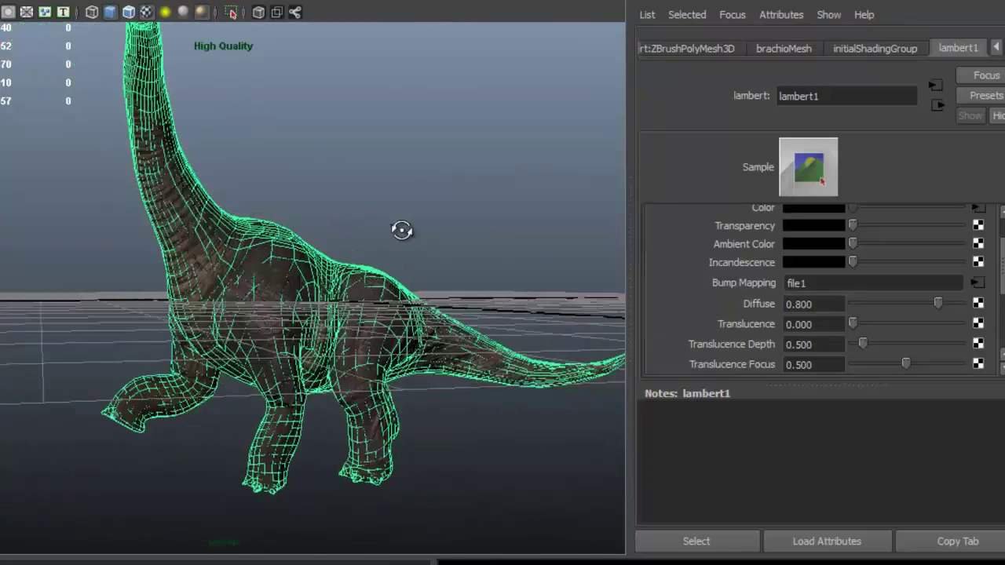
# Clear the selection, inspect the dinosaur's normal-mapped skin up close from several angles, and turn off high-quality rendering
pyautogui.click(492, 213)
pyautogui.keyDown('alt'); pyautogui.moveTo(491, 212); pyautogui.dragTo(337, 224); pyautogui.keyUp('alt')
pyautogui.keyDown('alt'); pyautogui.moveTo(337, 224); pyautogui.dragTo(483, 258, button='right'); pyautogui.keyUp('alt')
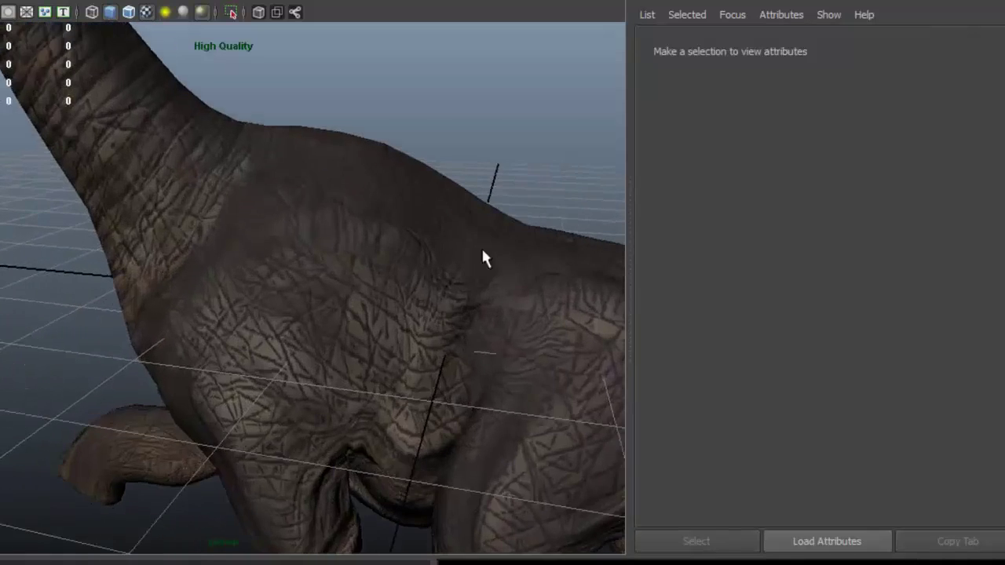
pyautogui.keyDown('alt'); pyautogui.moveTo(482, 250); pyautogui.dragTo(333, 160, button='middle'); pyautogui.keyUp('alt')
pyautogui.keyDown('alt'); pyautogui.moveTo(333, 160); pyautogui.dragTo(364, 227); pyautogui.keyUp('alt')
pyautogui.keyDown('alt'); pyautogui.moveTo(398, 250); pyautogui.dragTo(220, 186, button='middle'); pyautogui.keyUp('alt')
pyautogui.keyDown('alt'); pyautogui.moveTo(352, 217); pyautogui.dragTo(392, 201); pyautogui.keyUp('alt')
pyautogui.keyDown('alt'); pyautogui.moveTo(202, 279); pyautogui.dragTo(327, 199); pyautogui.keyUp('alt')
pyautogui.keyDown('alt'); pyautogui.moveTo(327, 200); pyautogui.dragTo(357, 148, button='middle'); pyautogui.keyUp('alt')
pyautogui.keyDown('alt'); pyautogui.moveTo(413, 234); pyautogui.dragTo(321, 175, button='right'); pyautogui.keyUp('alt')
pyautogui.keyDown('alt'); pyautogui.moveTo(321, 174); pyautogui.dragTo(322, 153, button='middle'); pyautogui.keyUp('alt')
pyautogui.keyDown('alt'); pyautogui.moveTo(322, 153); pyautogui.dragTo(330, 235); pyautogui.keyUp('alt')
pyautogui.keyDown('alt'); pyautogui.moveTo(329, 235); pyautogui.dragTo(370, 230, button='middle'); pyautogui.keyUp('alt')
pyautogui.keyDown('alt'); pyautogui.moveTo(370, 231); pyautogui.dragTo(235, 211); pyautogui.keyUp('alt')
pyautogui.click(201, 11)
pyautogui.moveTo(330, 228)
pyautogui.keyDown('alt'); pyautogui.mouseDown()
pyautogui.moveTo(323, 220)
pyautogui.moveTo(327, 237)
pyautogui.moveTo(337, 234)
pyautogui.mouseUp(); pyautogui.keyUp('alt')
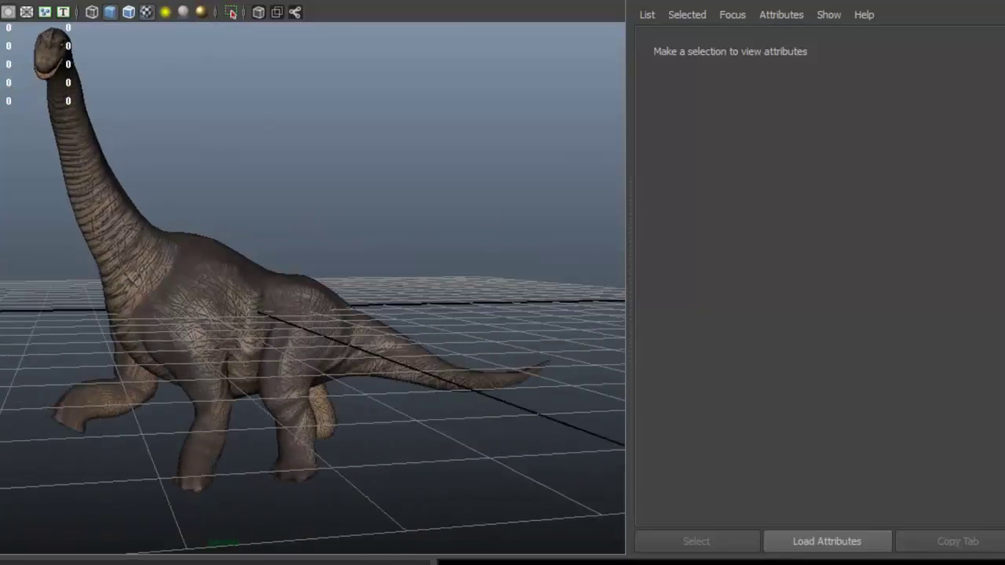
# Show the Channel Box in place of the Attribute Editor and create a directional light in the scene
pyautogui.hotkey('ctrl', 'a')
pyautogui.scroll(-5, 516, 215)
pyautogui.keyDown('alt'); pyautogui.moveTo(516, 215); pyautogui.dragTo(537, 251); pyautogui.keyUp('alt')
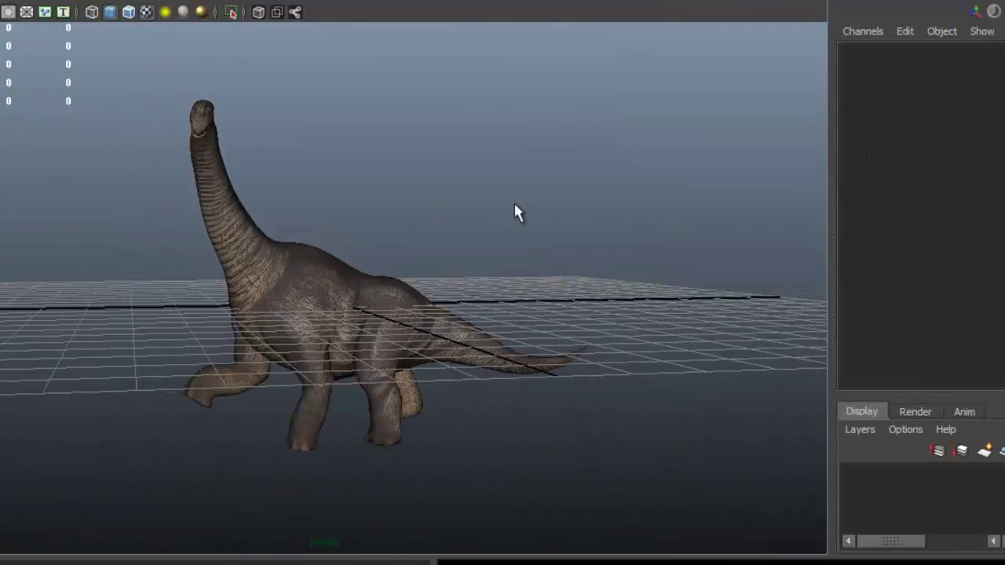
pyautogui.keyDown('alt'); pyautogui.moveTo(466, 240); pyautogui.dragTo(433, 241); pyautogui.keyUp('alt')
pyautogui.moveTo(433, 241)
pyautogui.keyDown('alt'); pyautogui.mouseDown(button='middle')
pyautogui.moveTo(467, 214)
pyautogui.moveTo(420, 227)
pyautogui.mouseUp(button='middle'); pyautogui.keyUp('alt')
pyautogui.keyDown('alt'); pyautogui.moveTo(366, 253); pyautogui.dragTo(396, 272); pyautogui.keyUp('alt')
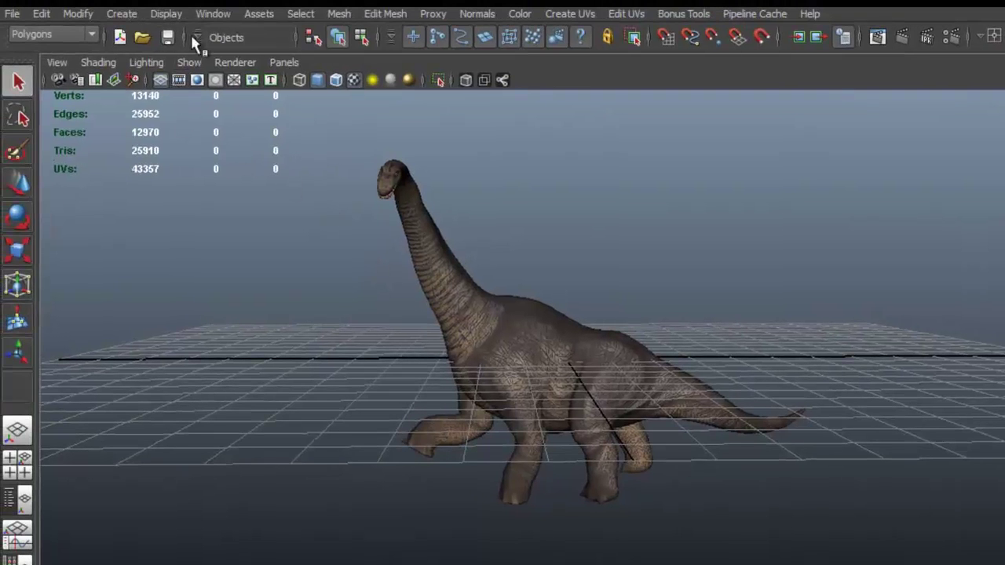
pyautogui.click(126, 14)
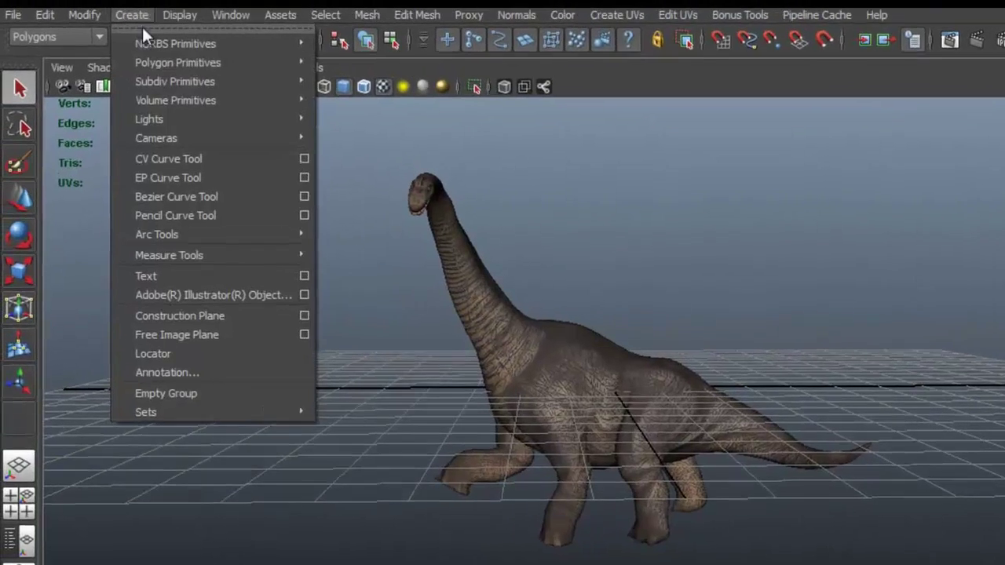
pyautogui.moveTo(365, 148)
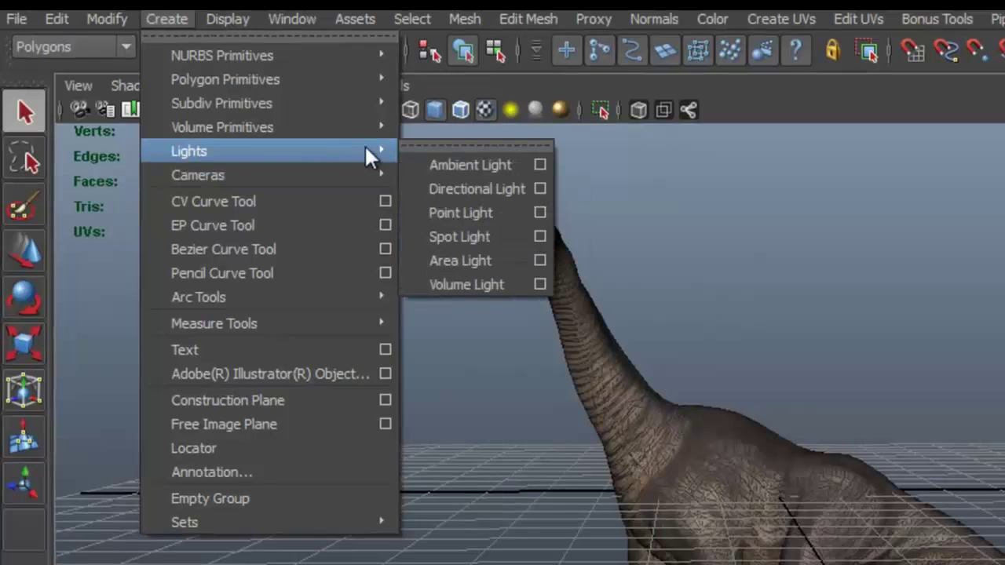
pyautogui.click(508, 190)
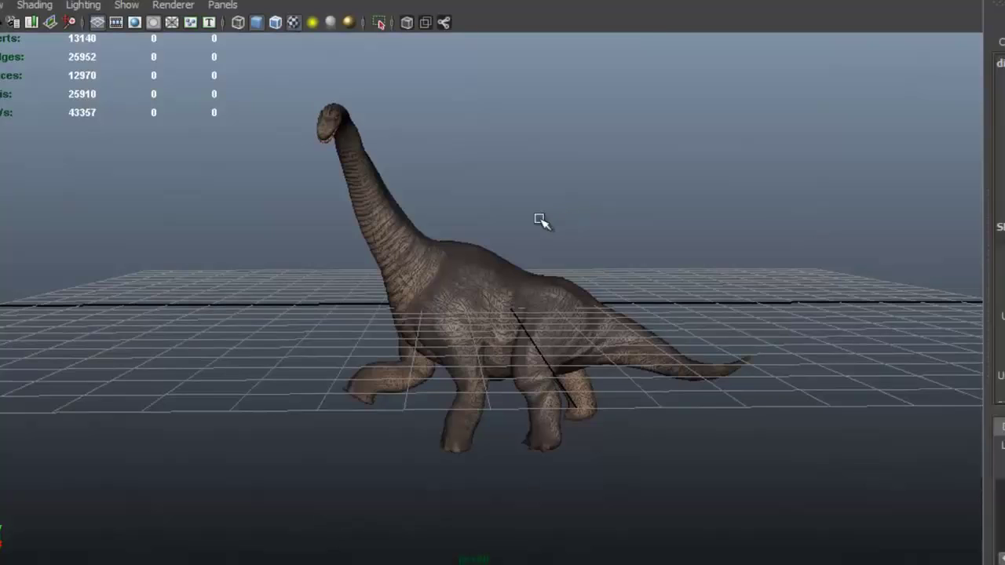
# Enlarge the directional light to a scale of about 235 and place it in front of the dinosaur at about X 7.2, Y 1.9, Z 6.1
pyautogui.press('w')
pyautogui.keyDown('alt'); pyautogui.moveTo(481, 243); pyautogui.dragTo(492, 155); pyautogui.keyUp('alt')
pyautogui.press('r')
pyautogui.moveTo(492, 218); pyautogui.dragTo(596, 213)
pyautogui.press('w')
pyautogui.moveTo(419, 217); pyautogui.dragTo(202, 191)
pyautogui.keyDown('alt'); pyautogui.moveTo(202, 191); pyautogui.dragTo(436, 180, button='middle'); pyautogui.keyUp('alt')
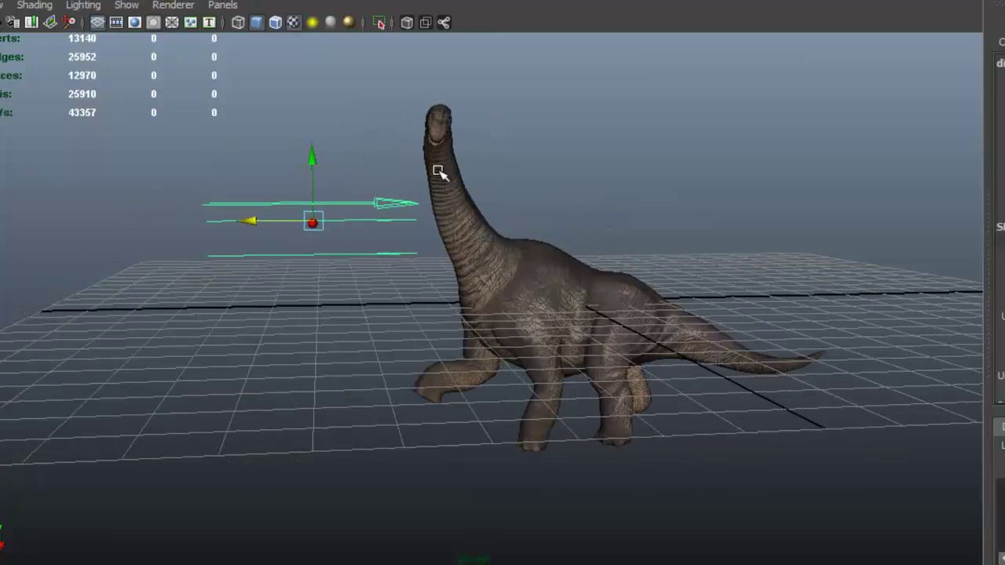
# Rotate the directional light to about X -24.5, Y 57.1 so it points down toward the dinosaur
pyautogui.keyDown('alt'); pyautogui.moveTo(336, 220); pyautogui.dragTo(460, 208); pyautogui.keyUp('alt')
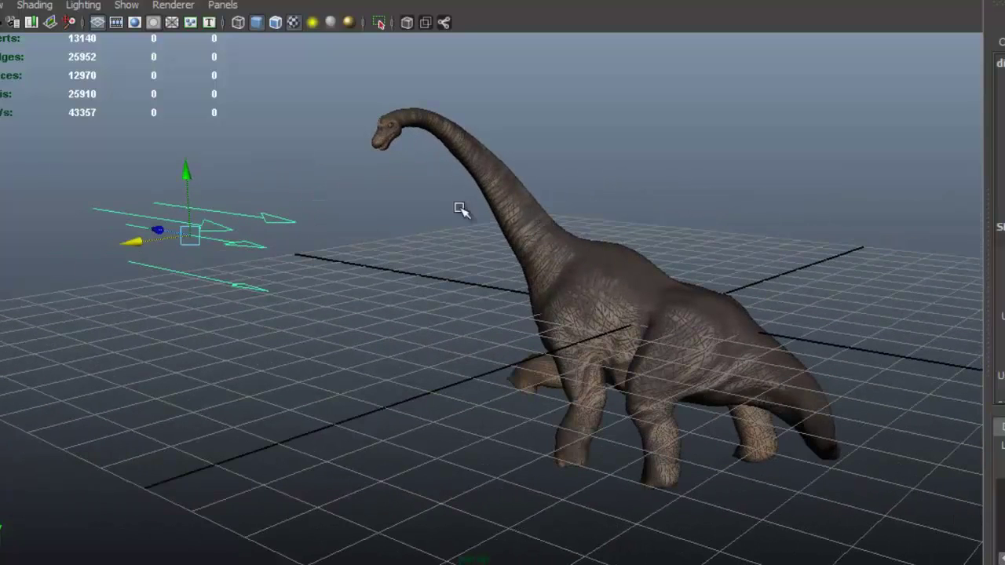
pyautogui.press('e')
pyautogui.moveTo(227, 245); pyautogui.dragTo(270, 214)
pyautogui.keyDown('alt'); pyautogui.moveTo(384, 232); pyautogui.dragTo(549, 152); pyautogui.keyUp('alt')
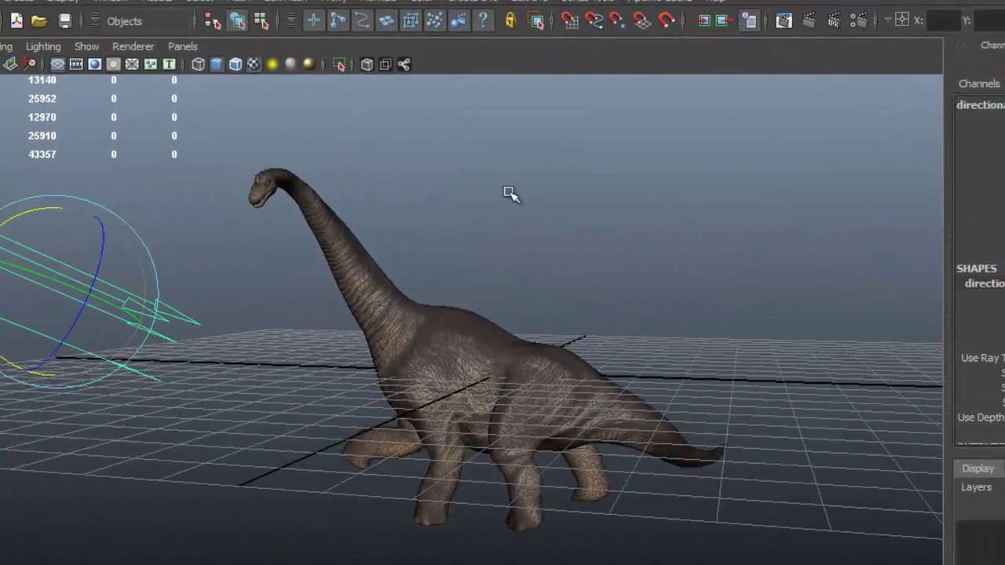
# Render the current view with Maya Software and check which renderers the Render View offers, closing it when done
pyautogui.click(807, 21)
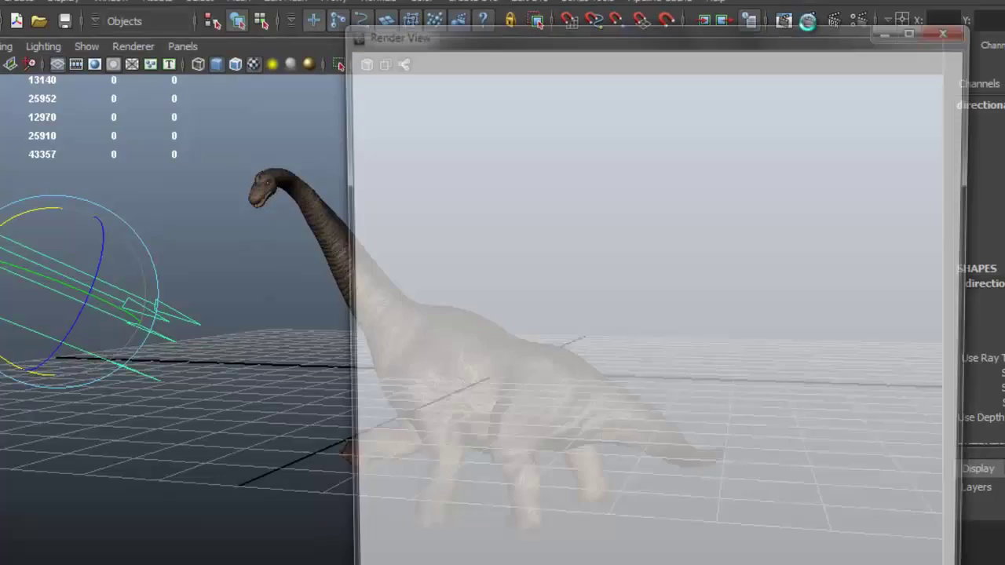
pyautogui.moveTo(688, 29); pyautogui.dragTo(826, 6)
pyautogui.click(814, 46)
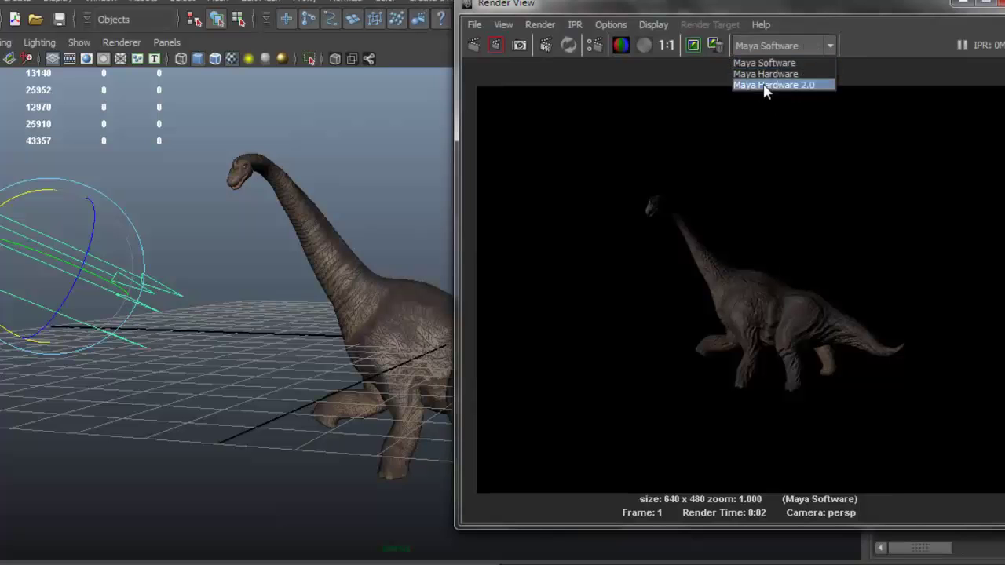
pyautogui.click(920, 24)
pyautogui.click(969, 3)
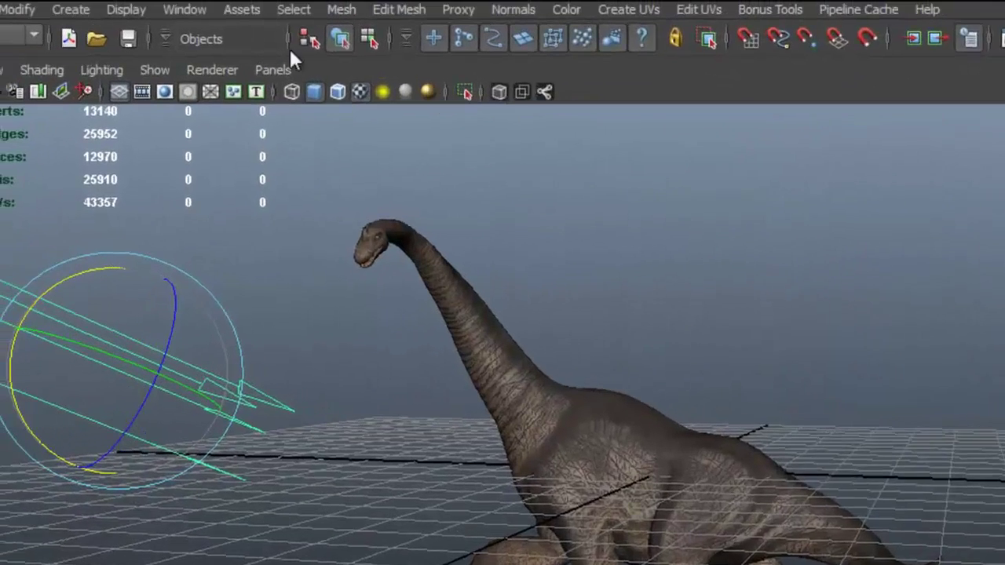
# Load the Mayatomr.mll mental ray plug-in in the Plug-in Manager with auto load enabled, and close the manager
pyautogui.click(100, 1)
pyautogui.moveTo(152, 70)
pyautogui.moveTo(390, 138)
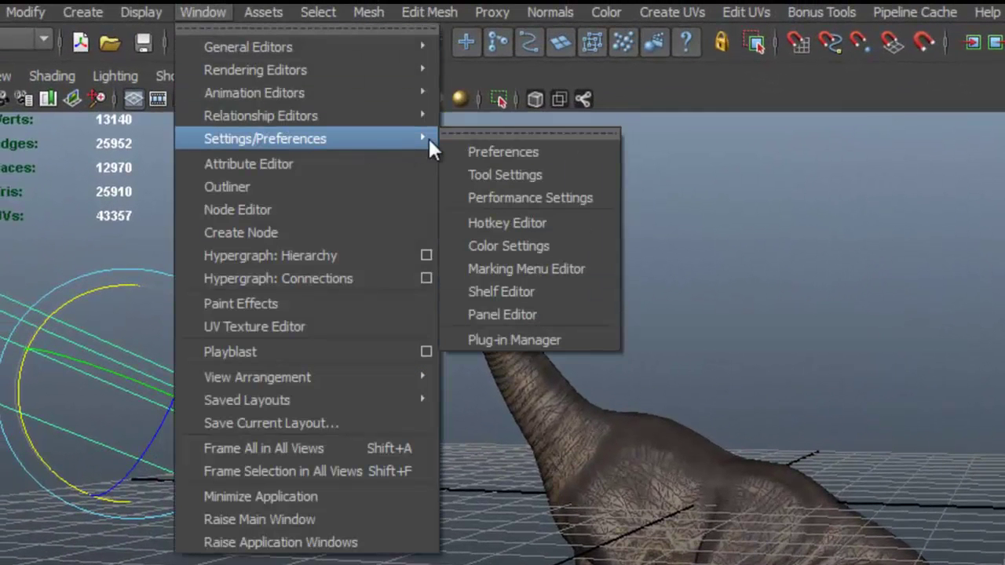
pyautogui.click(537, 336)
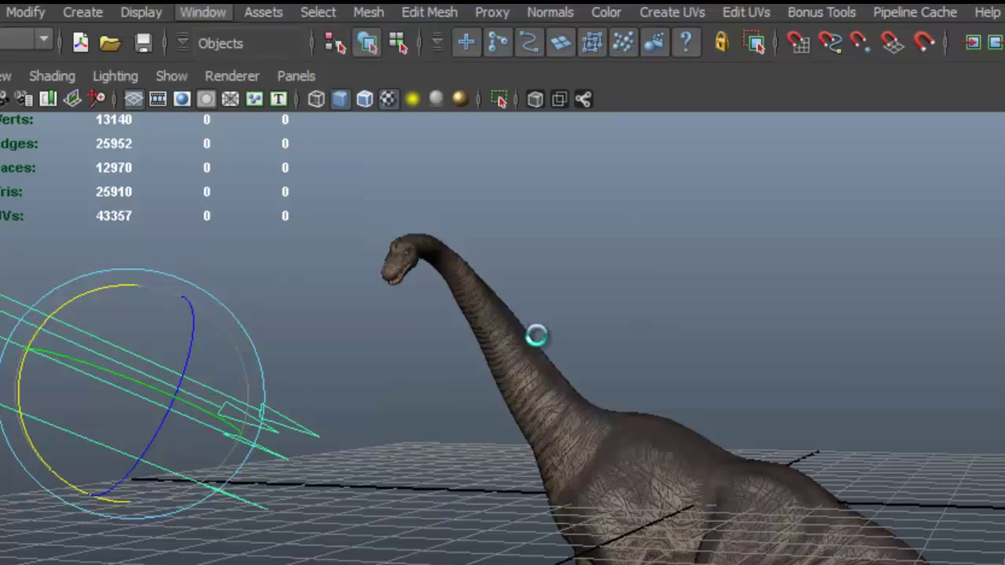
pyautogui.moveTo(738, 290); pyautogui.dragTo(560, 61)
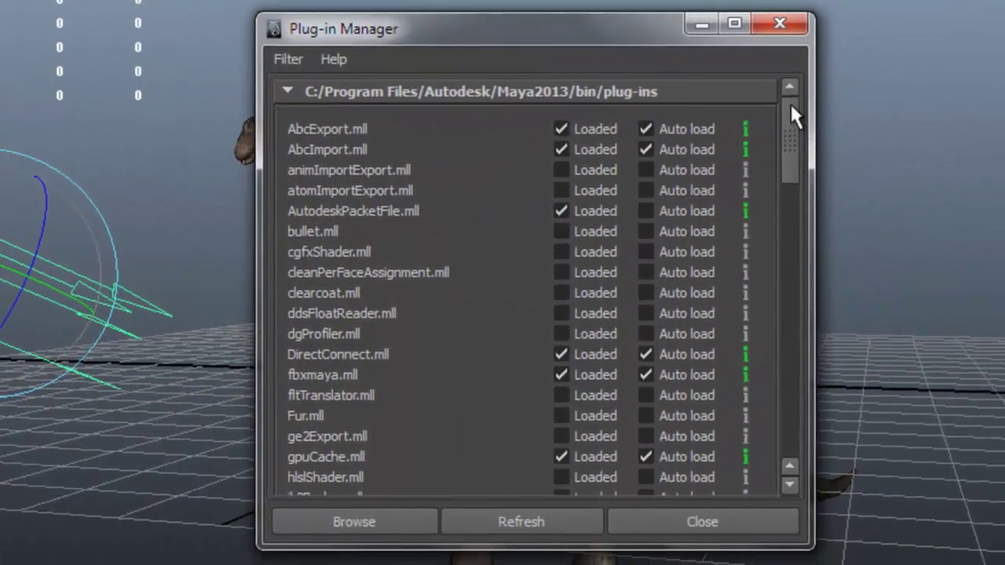
pyautogui.moveTo(795, 109); pyautogui.dragTo(797, 413)
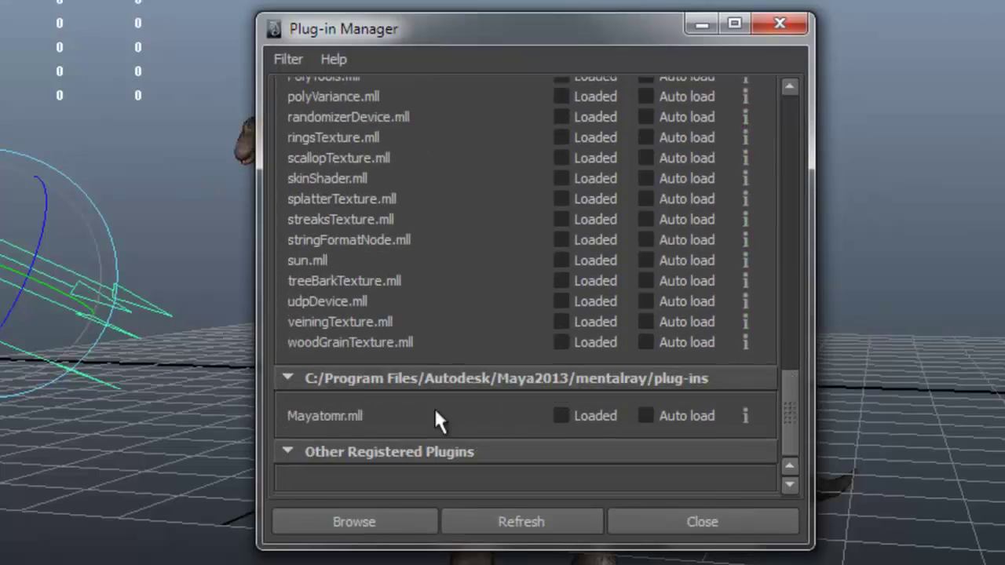
pyautogui.click(561, 415)
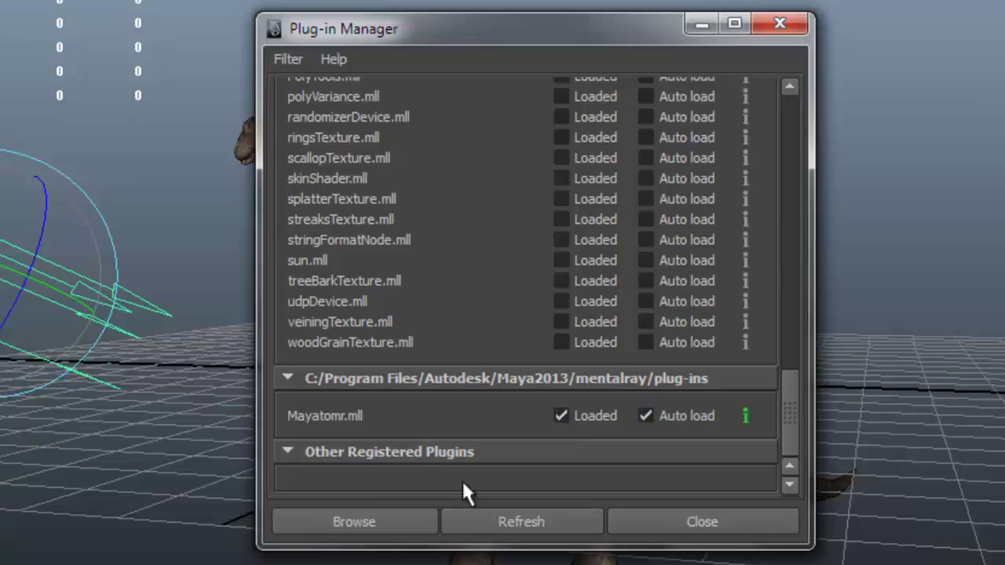
pyautogui.click(694, 521)
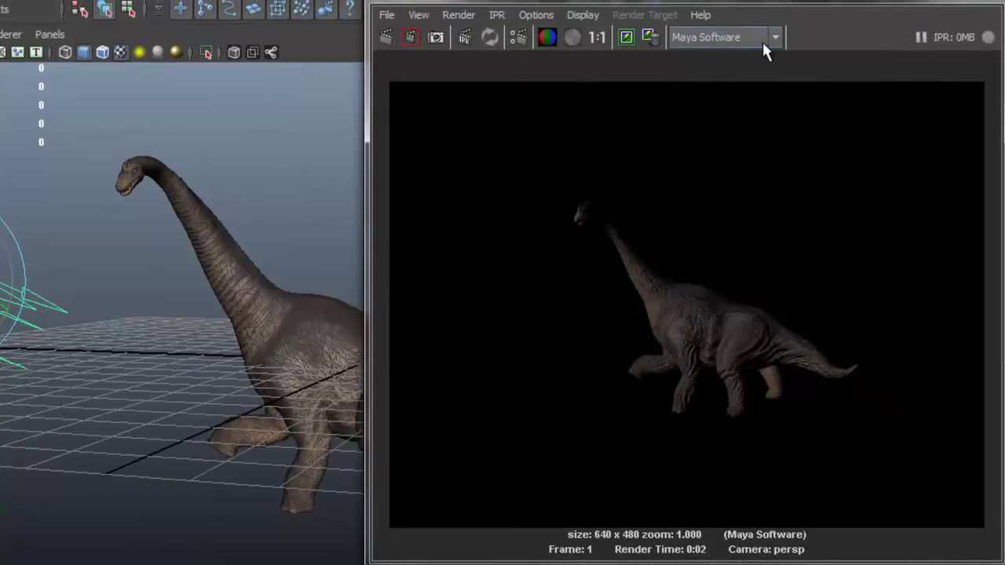
# Set the Render View's renderer to mental ray and render a closer view of the dinosaur's head and neck
pyautogui.click(763, 40)
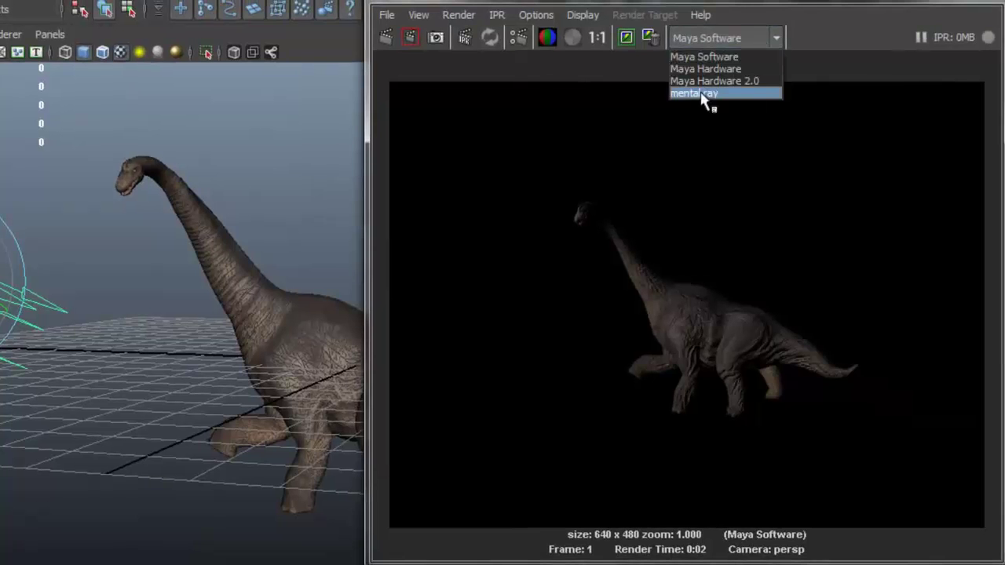
pyautogui.click(705, 95)
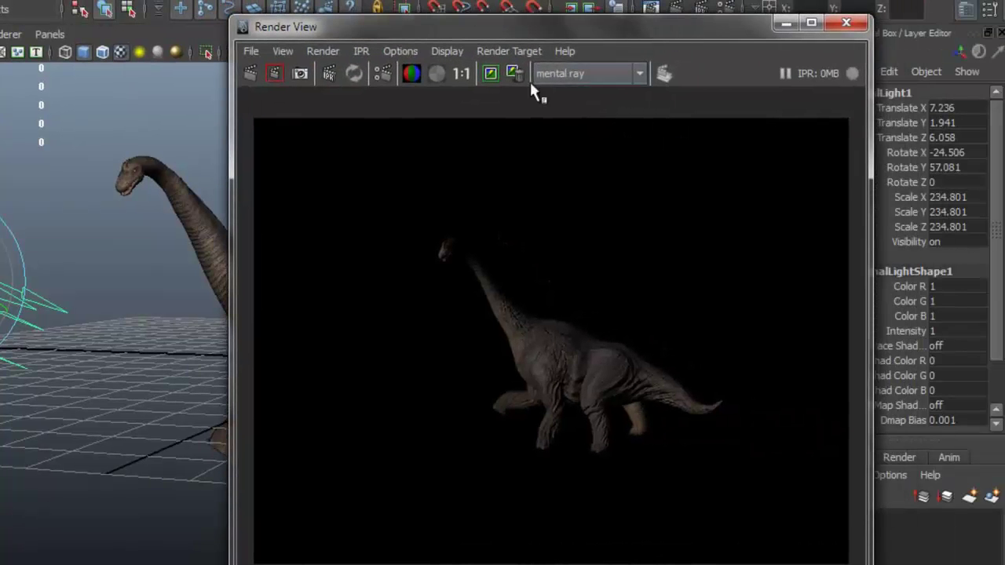
pyautogui.keyDown('alt'); pyautogui.moveTo(138, 217); pyautogui.dragTo(60, 216, button='middle'); pyautogui.keyUp('alt')
pyautogui.keyDown('alt'); pyautogui.moveTo(93, 235); pyautogui.dragTo(143, 245, button='right'); pyautogui.keyUp('alt')
pyautogui.keyDown('alt'); pyautogui.moveTo(143, 245); pyautogui.dragTo(97, 231, button='middle'); pyautogui.keyUp('alt')
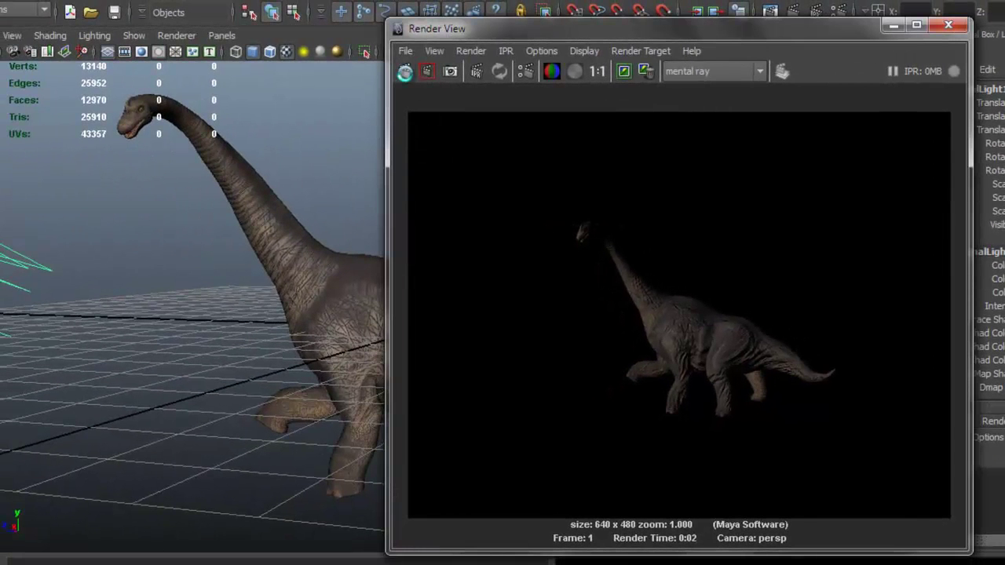
pyautogui.click(405, 73)
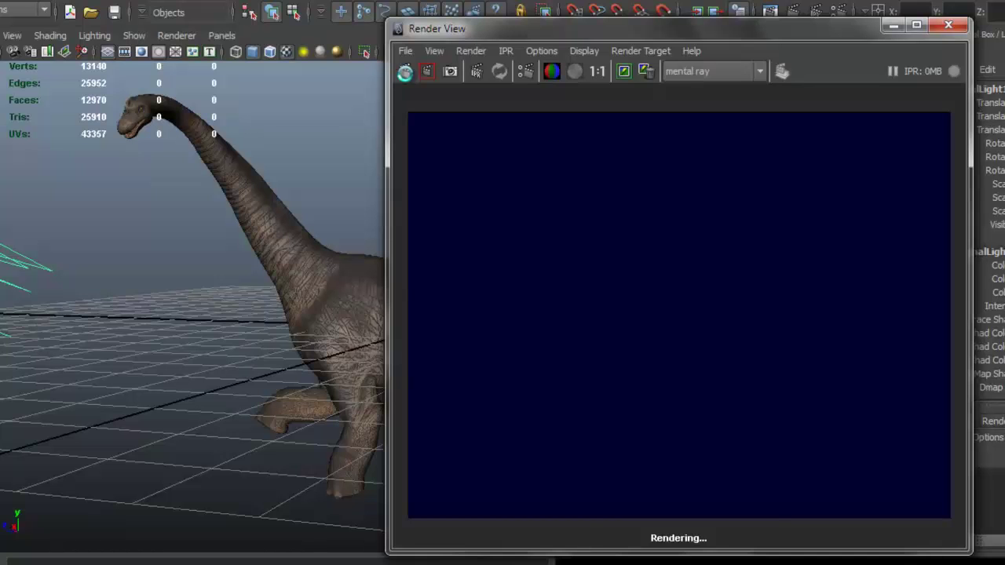
# Reframe the view to show the whole dinosaur and render it again with mental ray
pyautogui.moveTo(562, 39); pyautogui.dragTo(691, 48)
pyautogui.keyDown('alt'); pyautogui.moveTo(404, 206); pyautogui.dragTo(218, 228, button='right'); pyautogui.keyUp('alt')
pyautogui.keyDown('alt'); pyautogui.moveTo(210, 245); pyautogui.dragTo(332, 329); pyautogui.keyUp('alt')
pyautogui.keyDown('alt'); pyautogui.moveTo(356, 294); pyautogui.dragTo(330, 276); pyautogui.keyUp('alt')
pyautogui.click(528, 79)
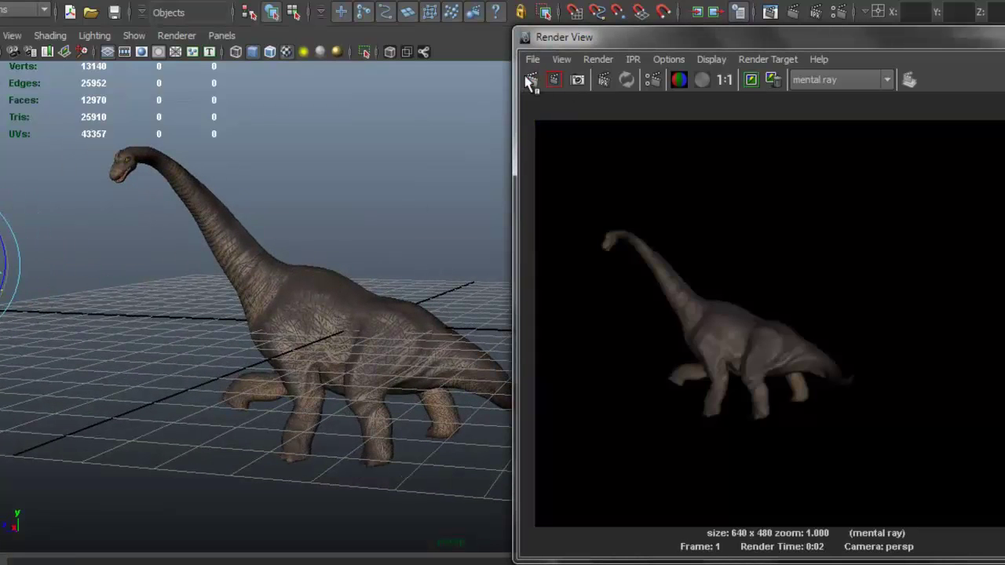
# Examine the mental ray render of the dinosaur up close and put the Render View away
pyautogui.scroll(2, 759, 350)
pyautogui.scroll(-1, 744, 331)
pyautogui.scroll(-1, 752, 334)
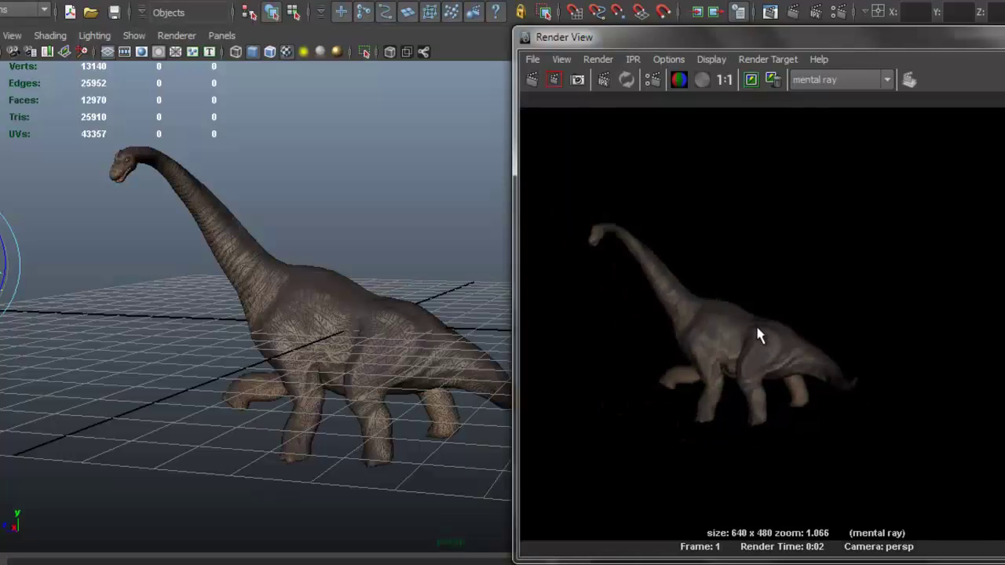
pyautogui.moveTo(770, 44); pyautogui.dragTo(792, 31)
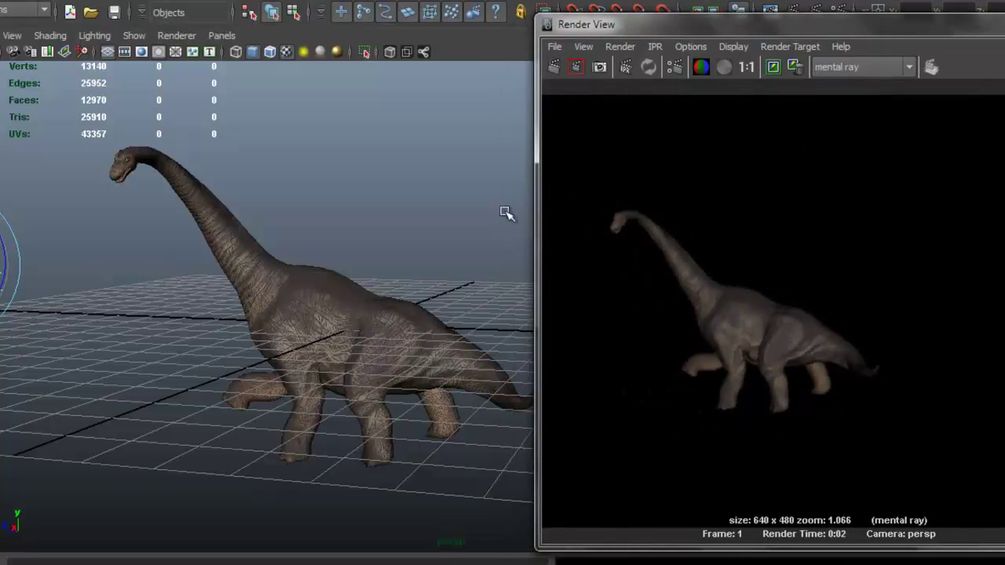
pyautogui.keyDown('alt'); pyautogui.moveTo(401, 247); pyautogui.dragTo(440, 233); pyautogui.keyUp('alt')
pyautogui.moveTo(809, 31); pyautogui.dragTo(540, 48)
pyautogui.click(767, 42)
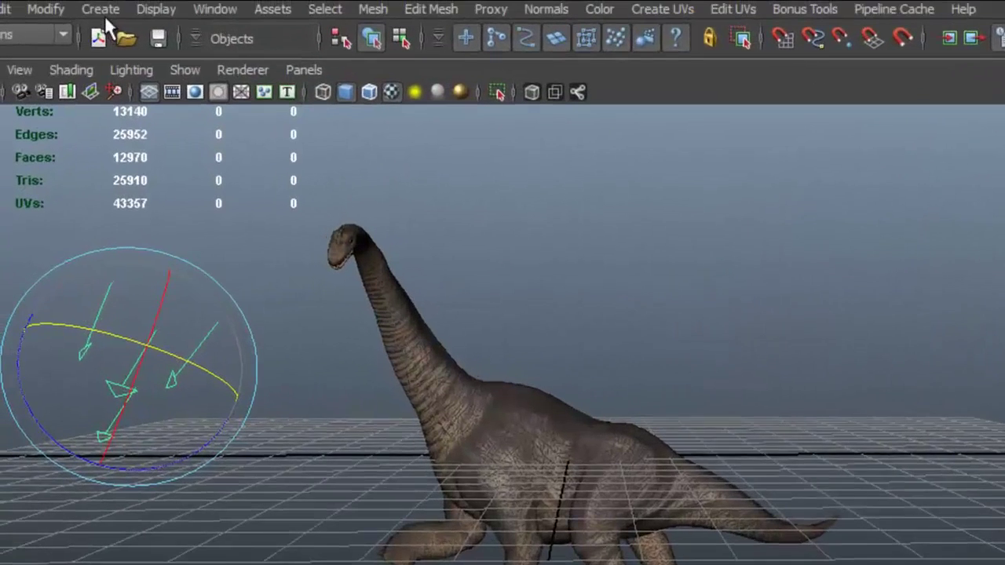
# Create a second directional light, move it in front of the dinosaur and rotate it toward the body
pyautogui.click(103, 10)
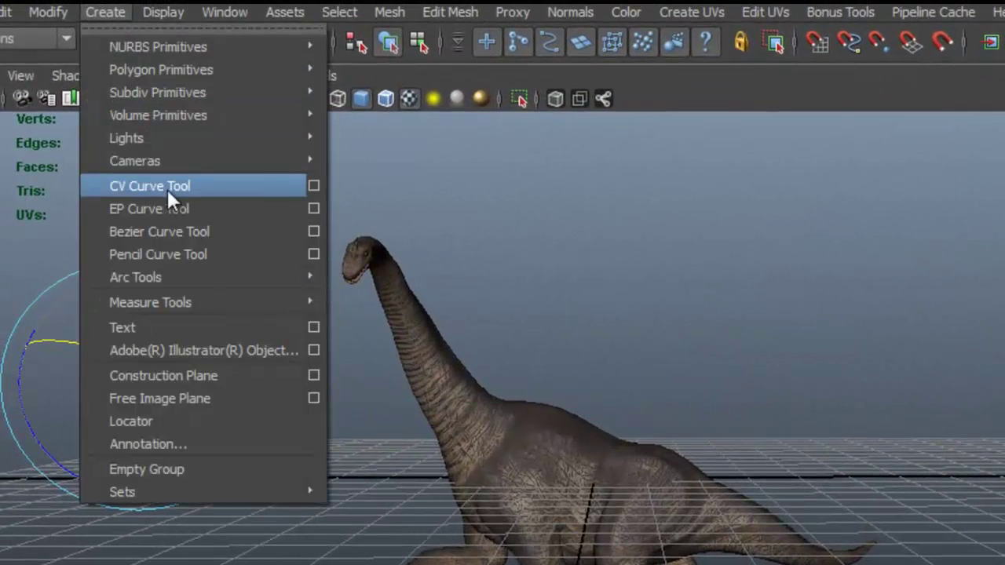
pyautogui.moveTo(204, 135)
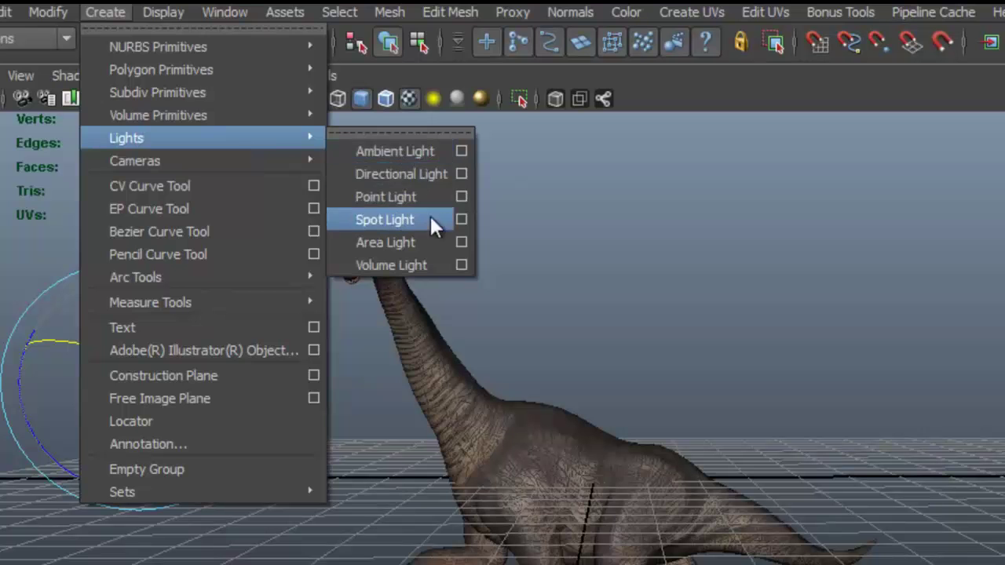
pyautogui.click(424, 174)
pyautogui.keyDown('alt'); pyautogui.moveTo(601, 316); pyautogui.dragTo(655, 442); pyautogui.keyUp('alt')
pyautogui.press('w')
pyautogui.moveTo(589, 437); pyautogui.dragTo(628, 475)
pyautogui.press('e')
pyautogui.moveTo(506, 553); pyautogui.dragTo(476, 370)
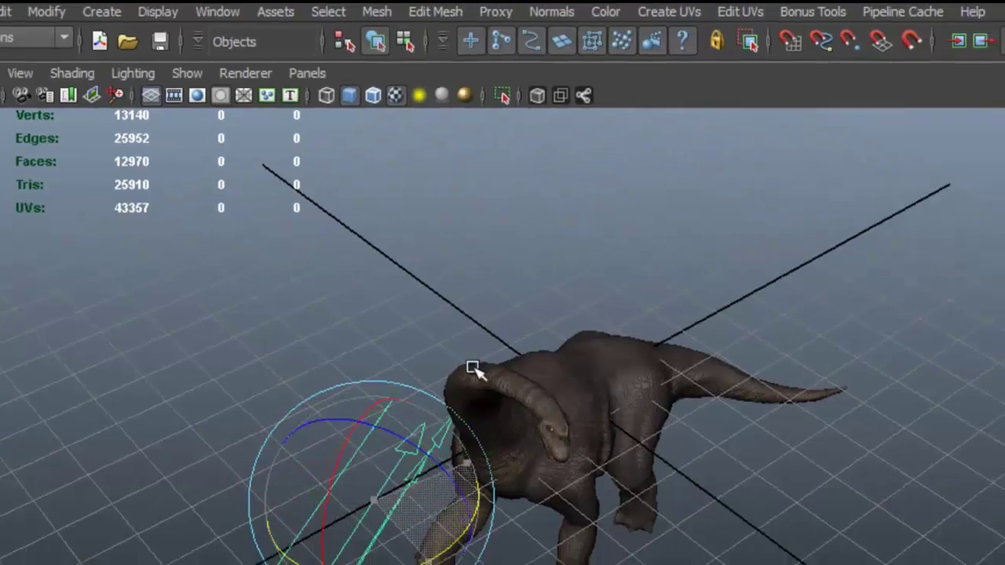
# Fine-tune the second directional light's rotation, checking its aim at the dinosaur from several angles
pyautogui.keyDown('alt'); pyautogui.moveTo(343, 281); pyautogui.dragTo(362, 253); pyautogui.keyUp('alt')
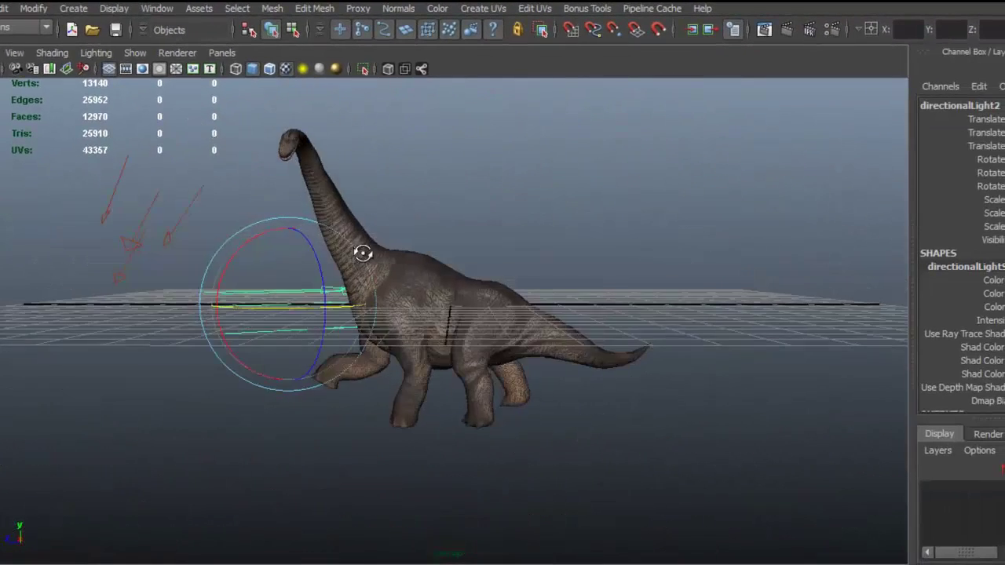
pyautogui.moveTo(241, 245); pyautogui.dragTo(240, 255)
pyautogui.keyDown('alt'); pyautogui.moveTo(394, 276); pyautogui.dragTo(299, 333); pyautogui.keyUp('alt')
pyautogui.keyDown('alt'); pyautogui.moveTo(330, 261); pyautogui.dragTo(437, 316); pyautogui.keyUp('alt')
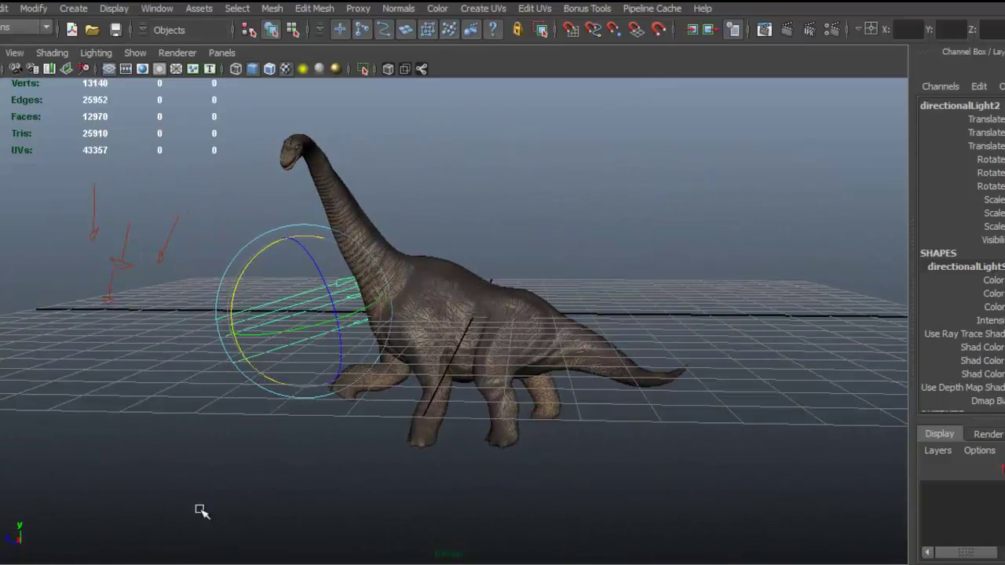
# Open the second directional light's attributes and lower its intensity to 0.588
pyautogui.click(999, 95)
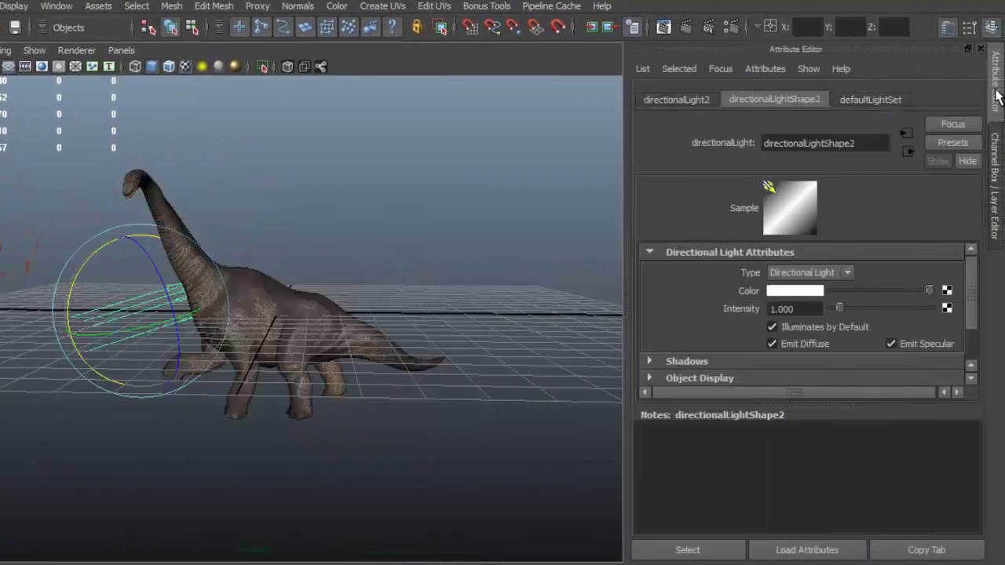
pyautogui.moveTo(839, 308); pyautogui.dragTo(837, 308)
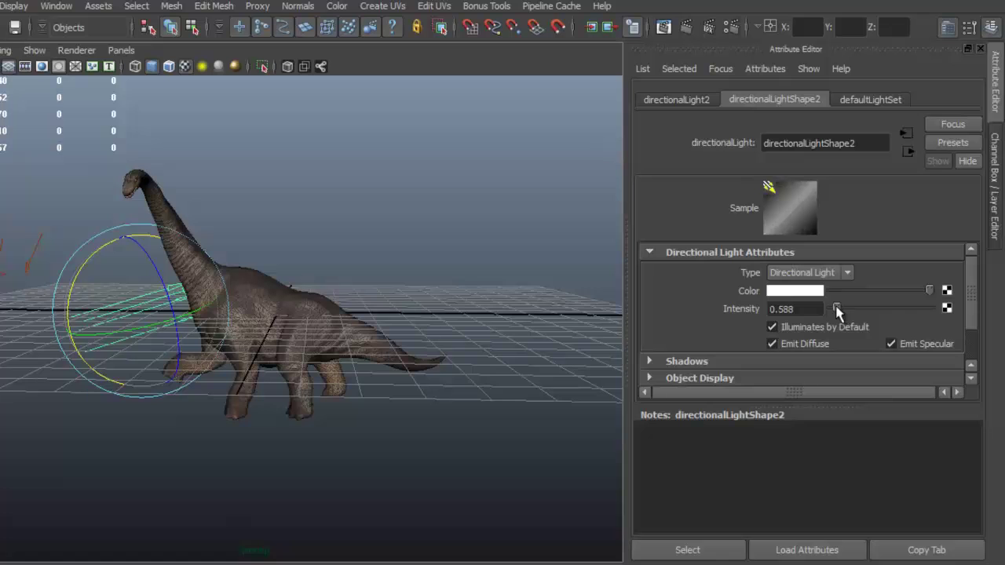
pyautogui.keyDown('alt'); pyautogui.moveTo(443, 273); pyautogui.dragTo(427, 272); pyautogui.keyUp('alt')
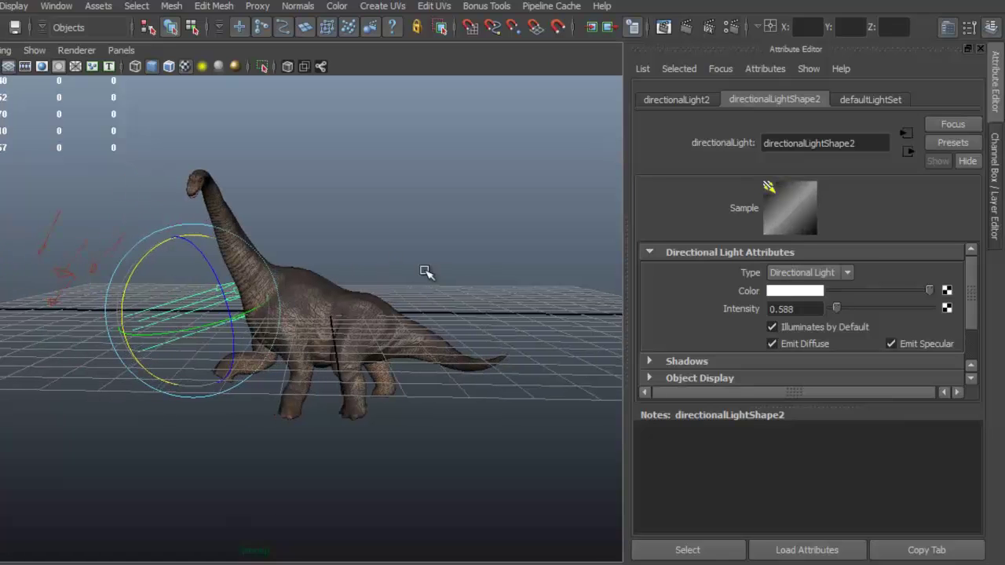
# Tint the first directional light a pale warm beige with a hue of about 38
pyautogui.click(78, 251)
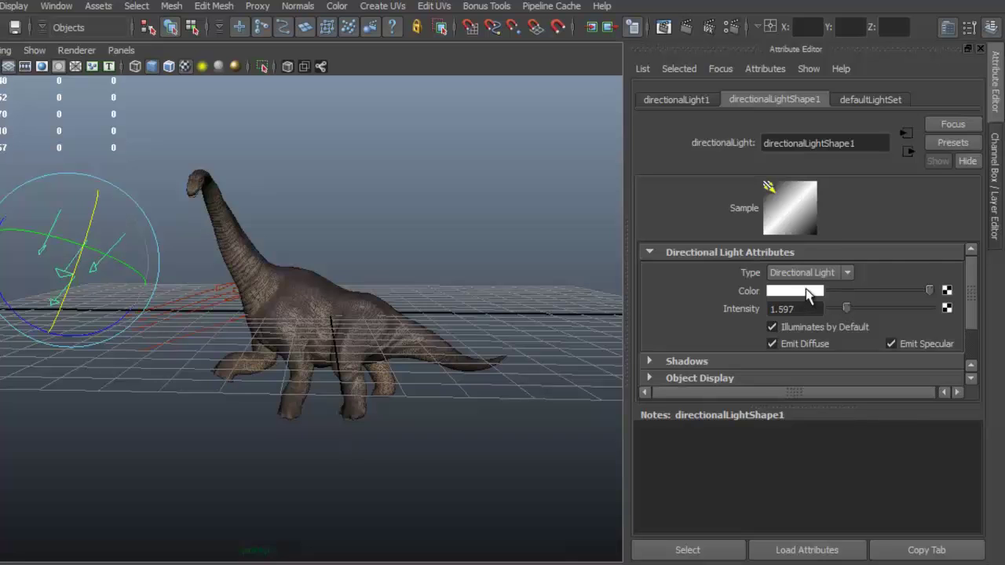
pyautogui.click(805, 291)
pyautogui.click(945, 241)
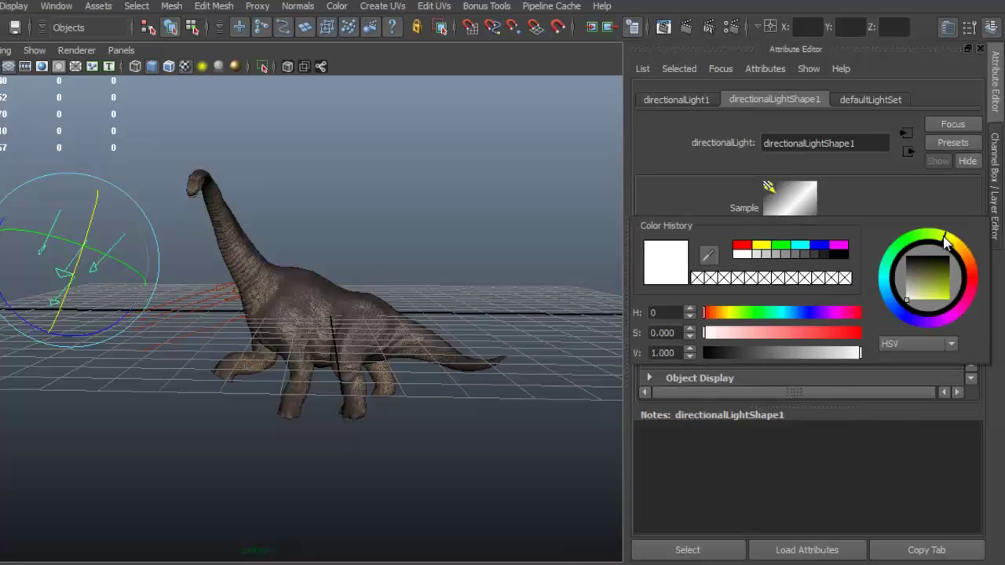
pyautogui.moveTo(954, 247); pyautogui.dragTo(961, 257)
pyautogui.click(915, 294)
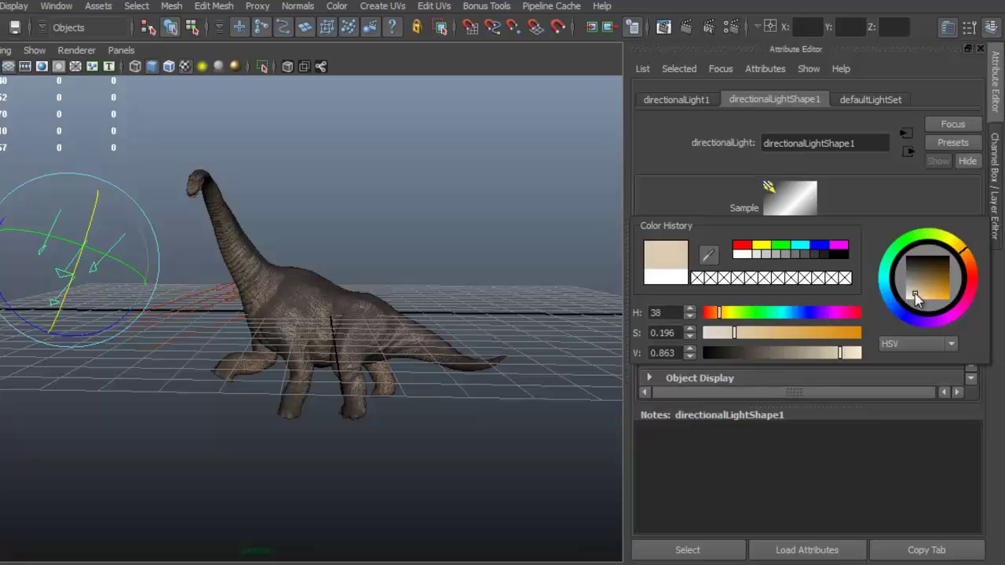
pyautogui.click(916, 293)
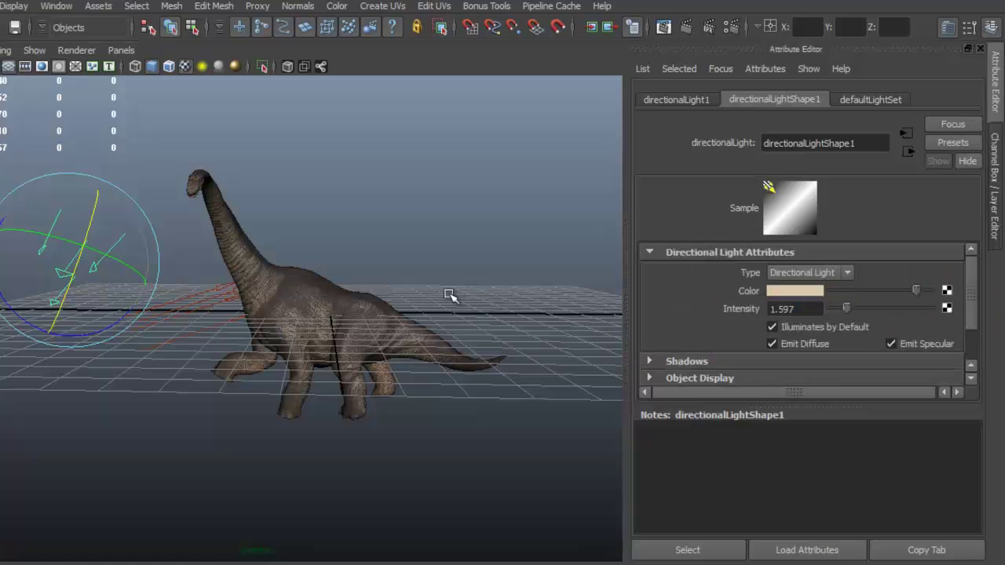
# Frame the dinosaur in side view, render it with the tinted light, then put the Render View away
pyautogui.keyDown('alt'); pyautogui.moveTo(449, 295); pyautogui.dragTo(483, 287); pyautogui.keyUp('alt')
pyautogui.keyDown('alt'); pyautogui.moveTo(360, 300); pyautogui.dragTo(442, 309, button='right'); pyautogui.keyUp('alt')
pyautogui.keyDown('alt'); pyautogui.moveTo(442, 309); pyautogui.dragTo(417, 303); pyautogui.keyUp('alt')
pyautogui.keyDown('alt'); pyautogui.moveTo(416, 303); pyautogui.dragTo(434, 316, button='right'); pyautogui.keyUp('alt')
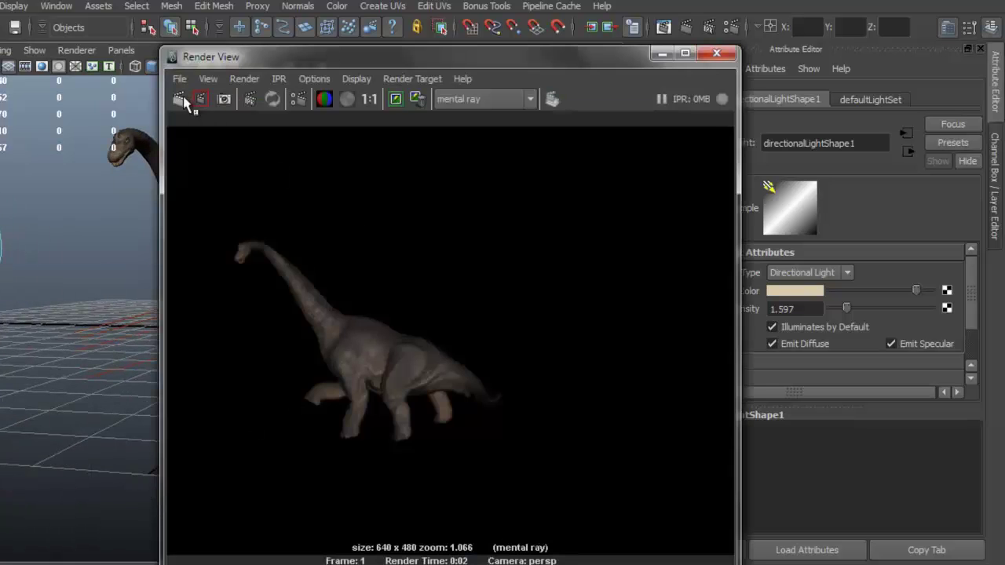
pyautogui.click(182, 100)
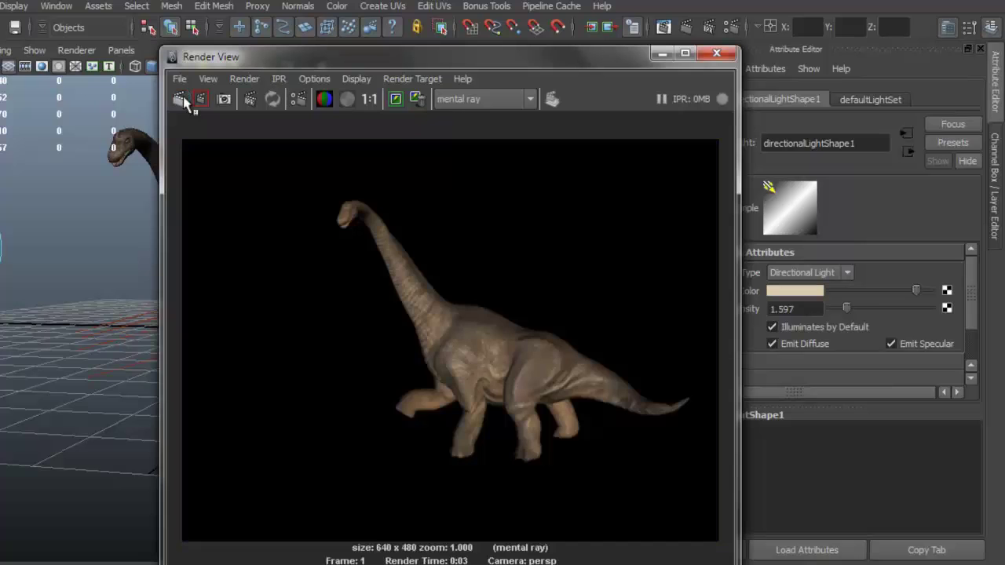
pyautogui.scroll(1, 453, 281)
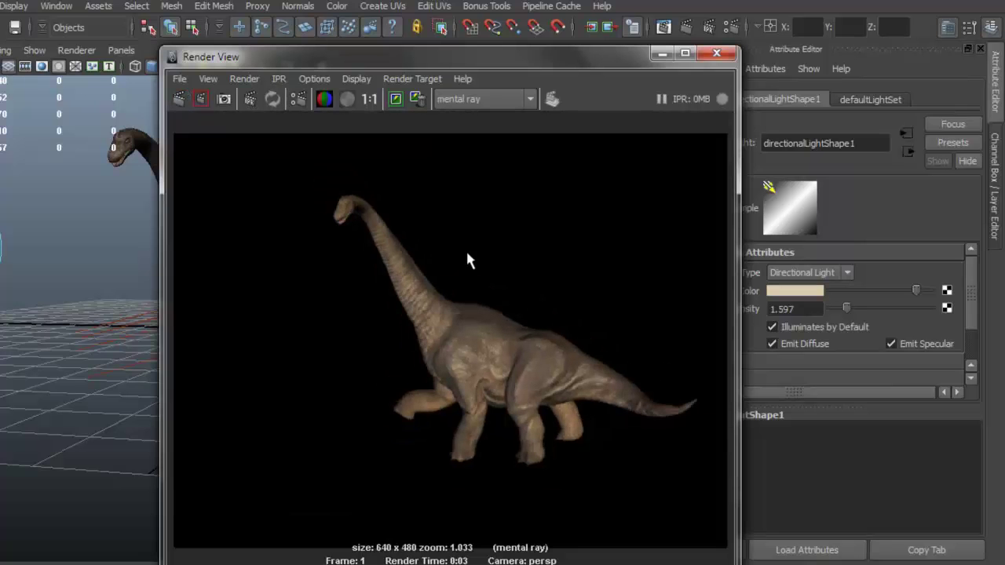
pyautogui.click(661, 53)
# Deselect the directional light and create a spot light
pyautogui.keyDown('alt'); pyautogui.moveTo(518, 208); pyautogui.dragTo(451, 233); pyautogui.keyUp('alt')
pyautogui.click(417, 236)
pyautogui.keyDown('alt'); pyautogui.moveTo(337, 234); pyautogui.dragTo(464, 225); pyautogui.keyUp('alt')
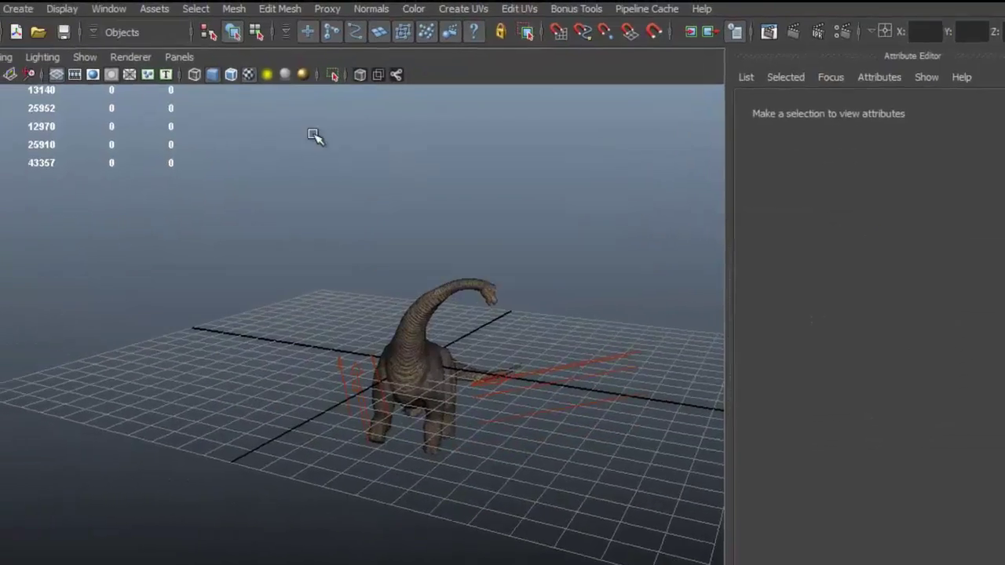
pyautogui.click(18, 9)
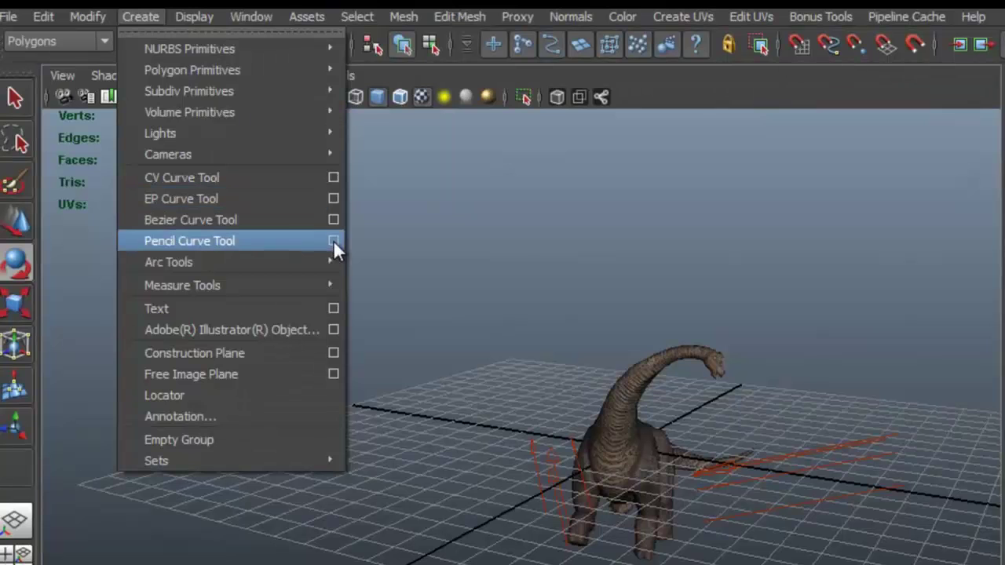
pyautogui.moveTo(329, 133)
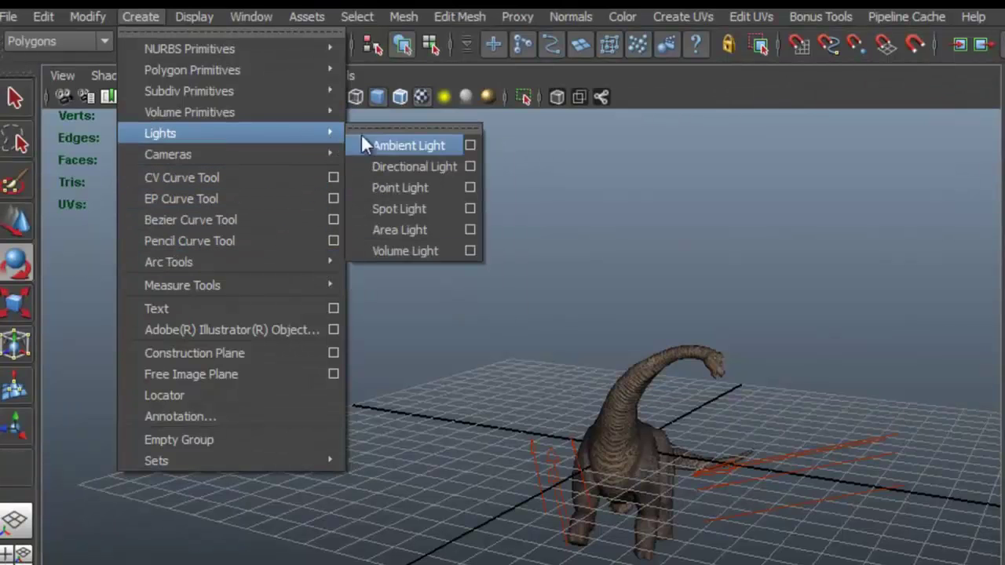
pyautogui.click(429, 208)
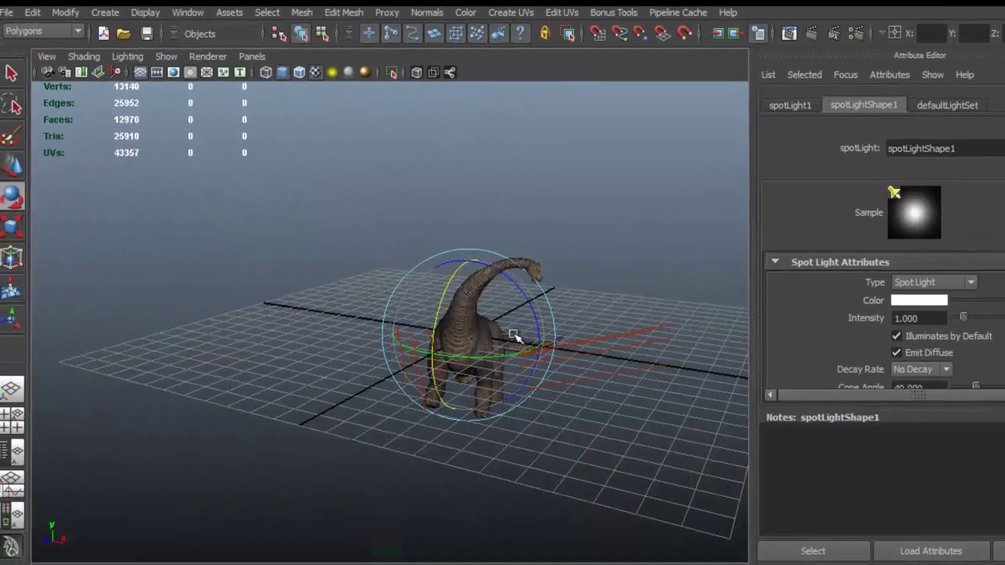
# Move the spot light out from the dinosaur to the far side of the grid and raise it above the body
pyautogui.press('r')
pyautogui.moveTo(468, 335); pyautogui.dragTo(188, 252)
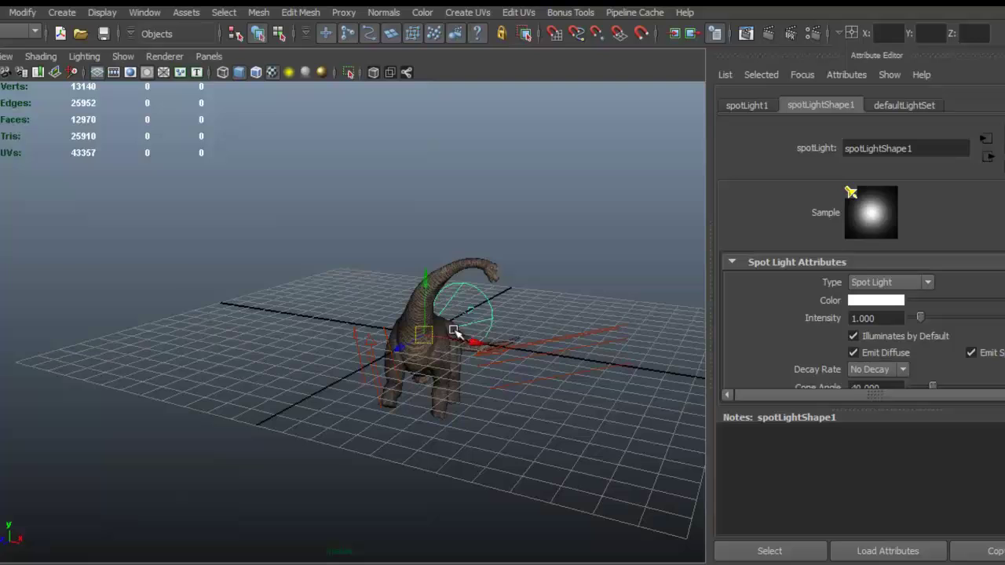
pyautogui.keyDown('alt'); pyautogui.moveTo(268, 251); pyautogui.dragTo(308, 314); pyautogui.keyUp('alt')
pyautogui.moveTo(229, 241); pyautogui.dragTo(227, 154)
pyautogui.keyDown('alt'); pyautogui.moveTo(325, 190); pyautogui.dragTo(265, 185); pyautogui.keyUp('alt')
# Rotate the spot light to aim down at the dinosaur and shift it forward along the body
pyautogui.press('e')
pyautogui.moveTo(449, 239); pyautogui.dragTo(331, 241)
pyautogui.moveTo(435, 242); pyautogui.dragTo(271, 223)
pyautogui.keyDown('alt'); pyautogui.moveTo(440, 241); pyautogui.dragTo(321, 261); pyautogui.keyUp('alt')
pyautogui.press('w')
pyautogui.moveTo(380, 234); pyautogui.dragTo(267, 227)
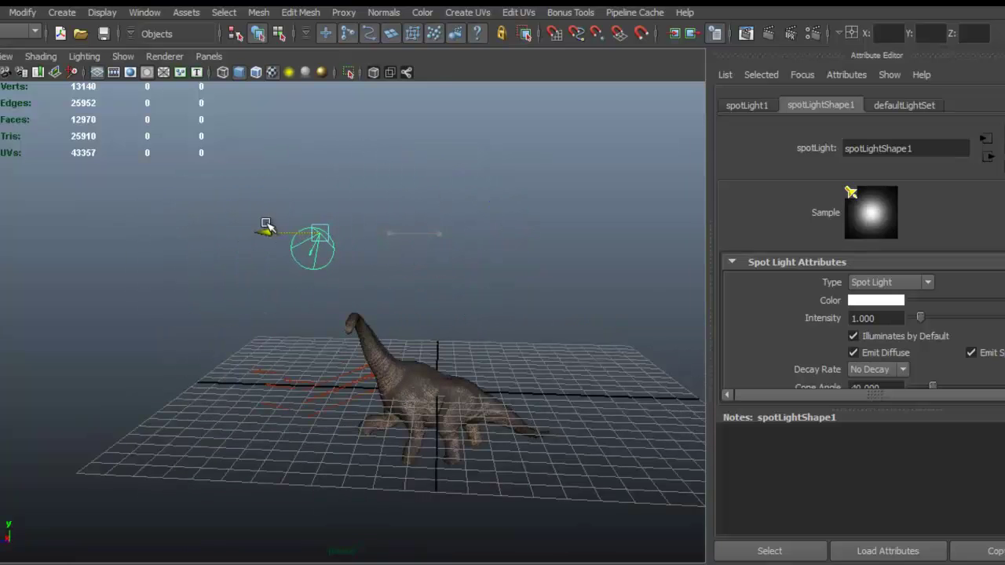
pyautogui.moveTo(318, 251); pyautogui.dragTo(480, 248)
pyautogui.moveTo(184, 221); pyautogui.dragTo(186, 230)
# Fine-tune the spot light's aim and raise it higher above the dinosaur's back
pyautogui.keyDown('alt'); pyautogui.moveTo(432, 271); pyautogui.dragTo(358, 278); pyautogui.keyUp('alt')
pyautogui.keyDown('alt'); pyautogui.moveTo(358, 278); pyautogui.dragTo(378, 259, button='right'); pyautogui.keyUp('alt')
pyautogui.moveTo(293, 208); pyautogui.dragTo(297, 219)
pyautogui.press('w')
pyautogui.moveTo(295, 153); pyautogui.dragTo(295, 88)
pyautogui.keyDown('alt'); pyautogui.moveTo(435, 222); pyautogui.dragTo(363, 224); pyautogui.keyUp('alt')
pyautogui.moveTo(289, 126); pyautogui.dragTo(289, 103)
pyautogui.press('e')
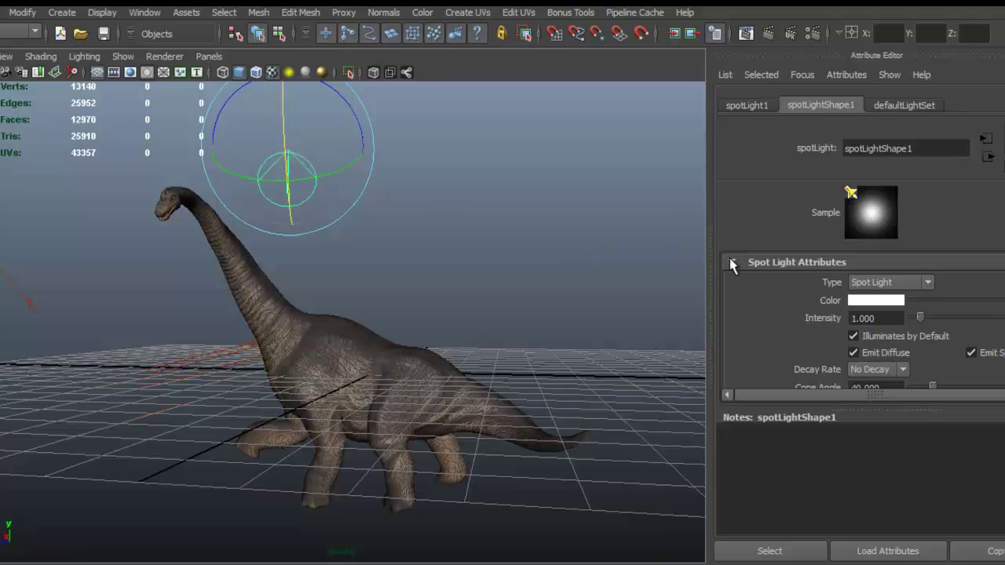
# Raise the spot light's intensity through 2.185 and 4.454 to 6.639, rendering the dinosaur at each setting
pyautogui.moveTo(922, 317); pyautogui.dragTo(932, 320)
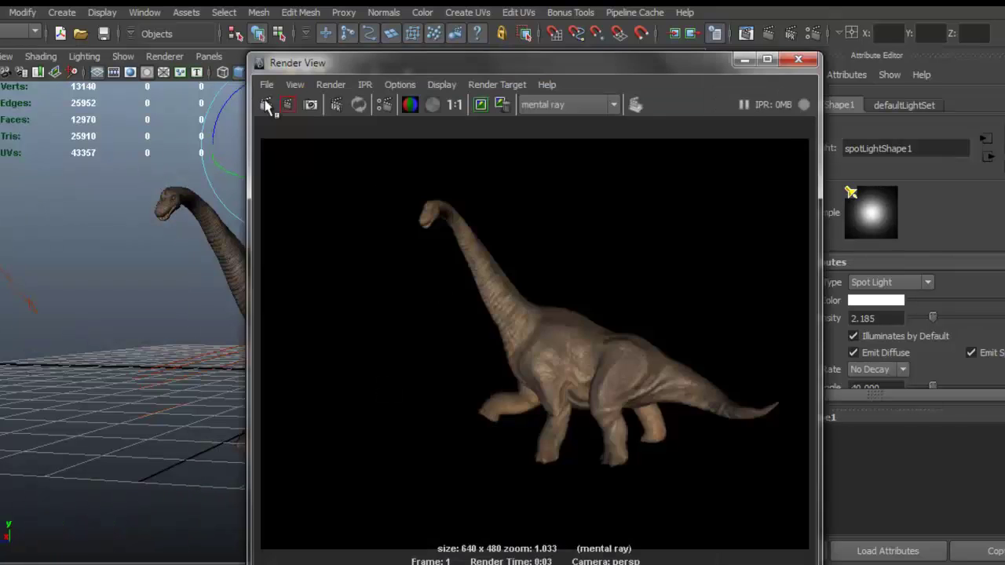
pyautogui.click(266, 104)
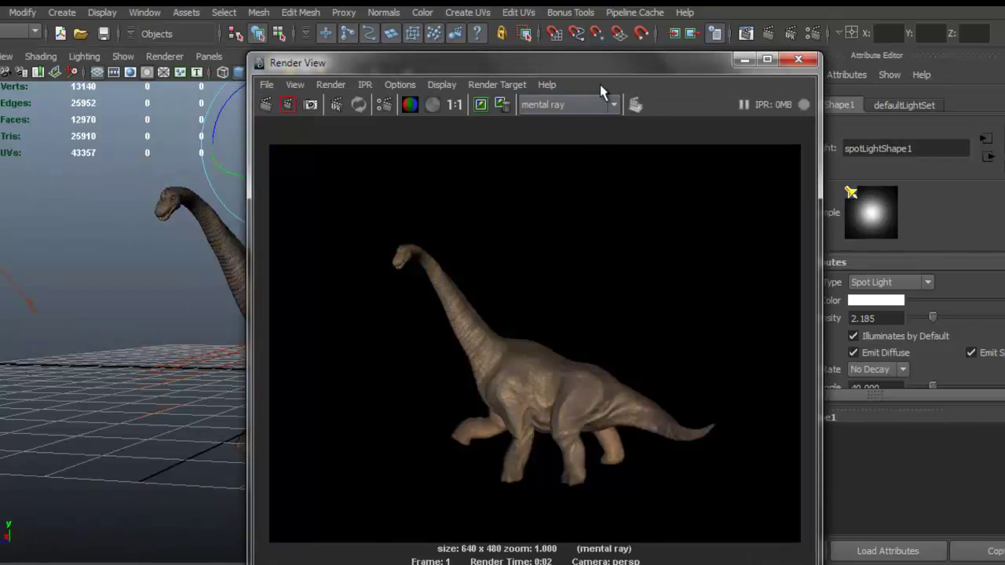
pyautogui.moveTo(601, 72); pyautogui.dragTo(496, 59)
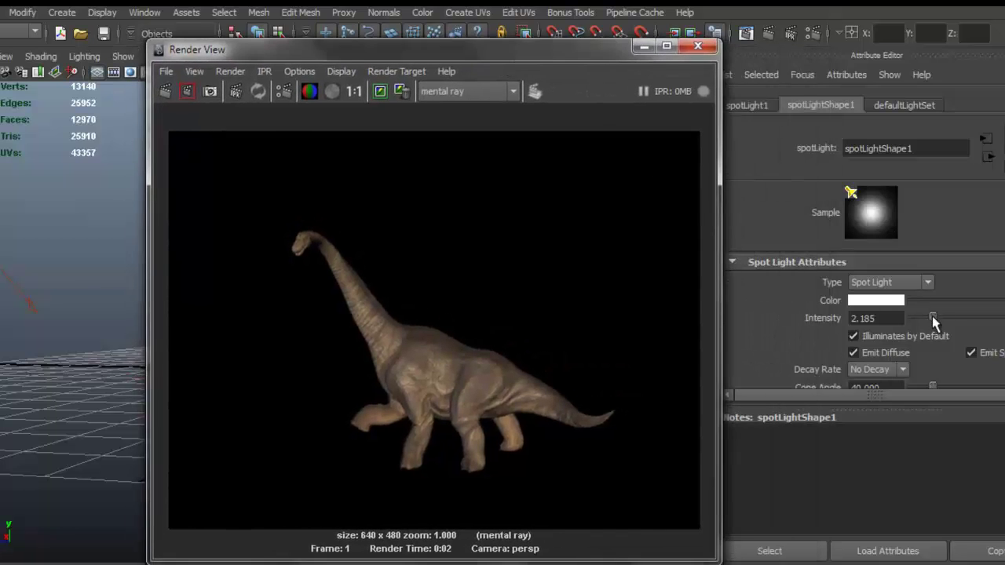
pyautogui.moveTo(933, 319); pyautogui.dragTo(950, 325)
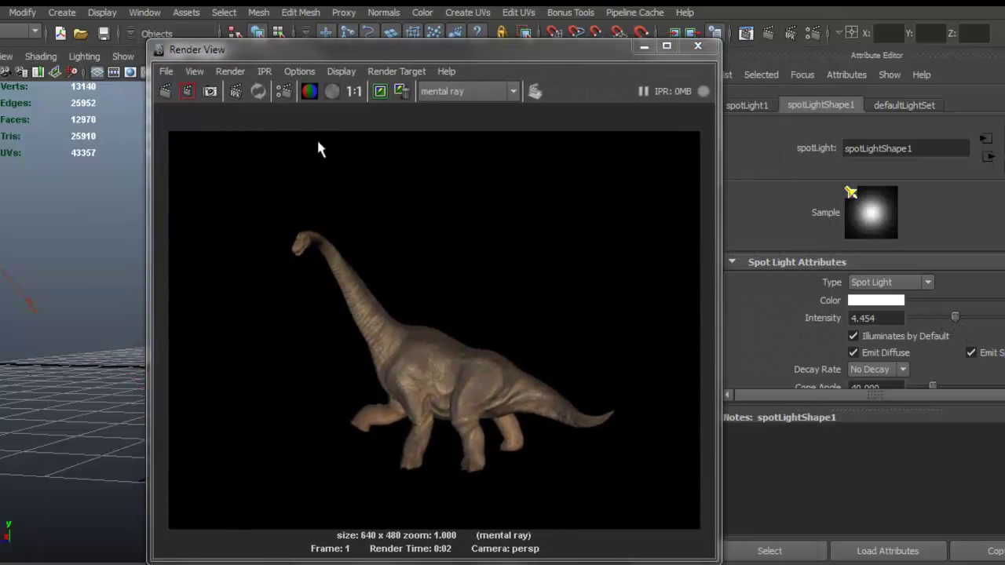
pyautogui.click(167, 91)
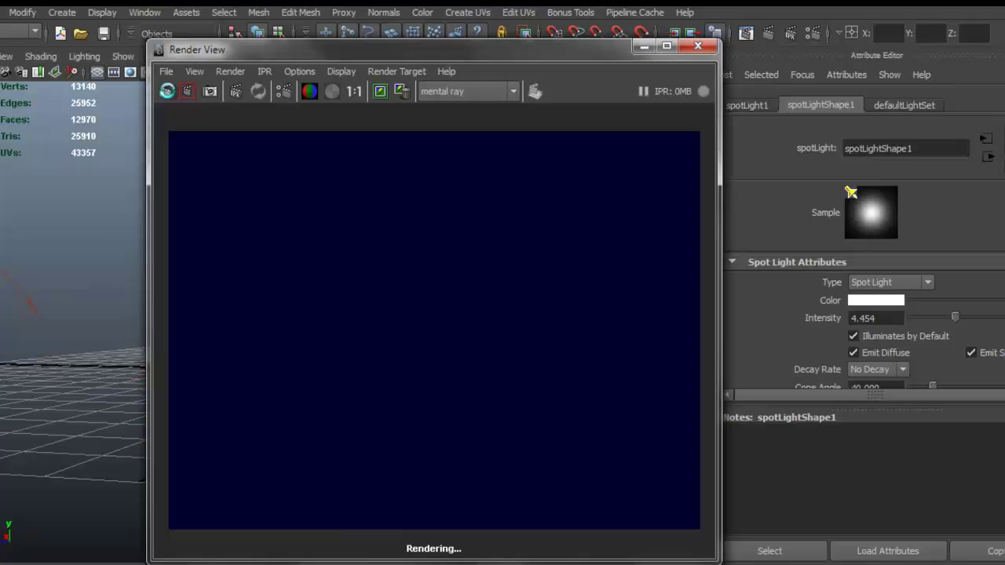
pyautogui.scroll(1, 495, 361)
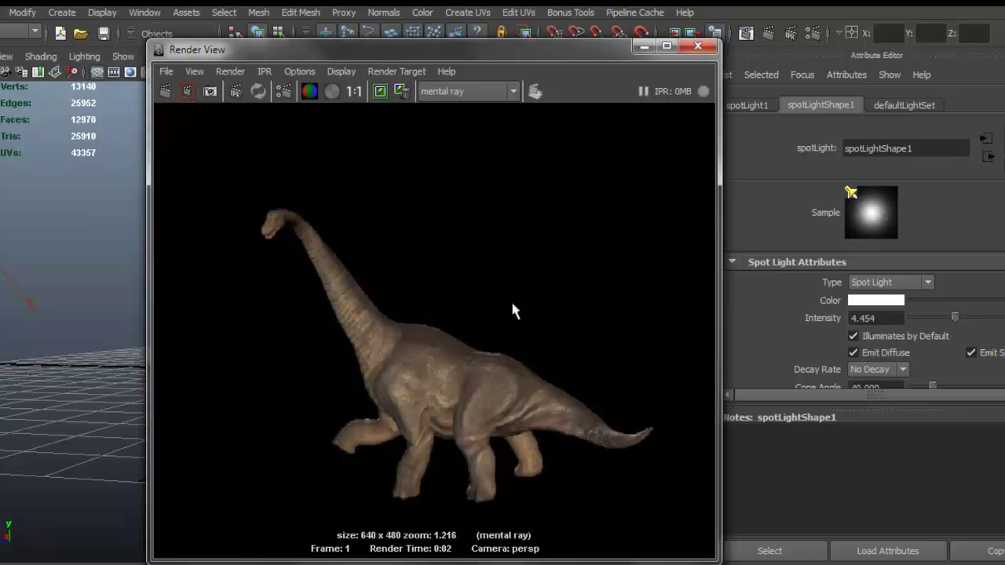
pyautogui.moveTo(955, 317); pyautogui.dragTo(974, 318)
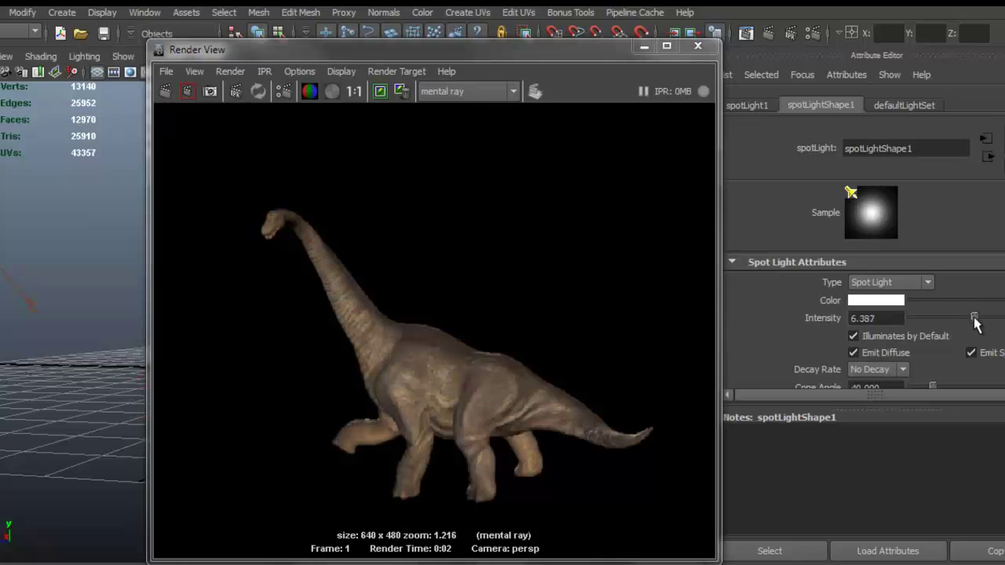
pyautogui.click(165, 91)
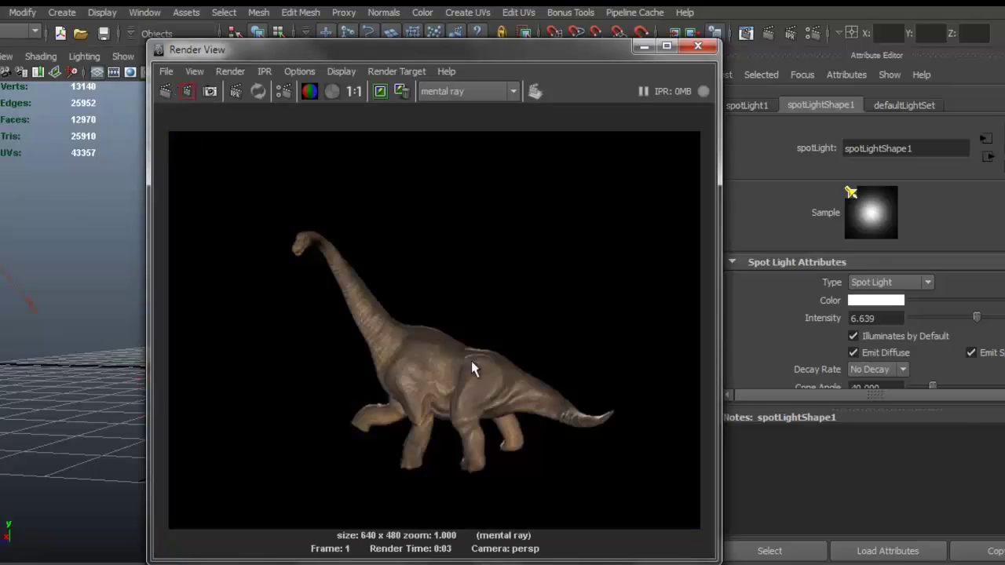
pyautogui.keyDown('alt'); pyautogui.moveTo(473, 369); pyautogui.dragTo(530, 386, button='right'); pyautogui.keyUp('alt')
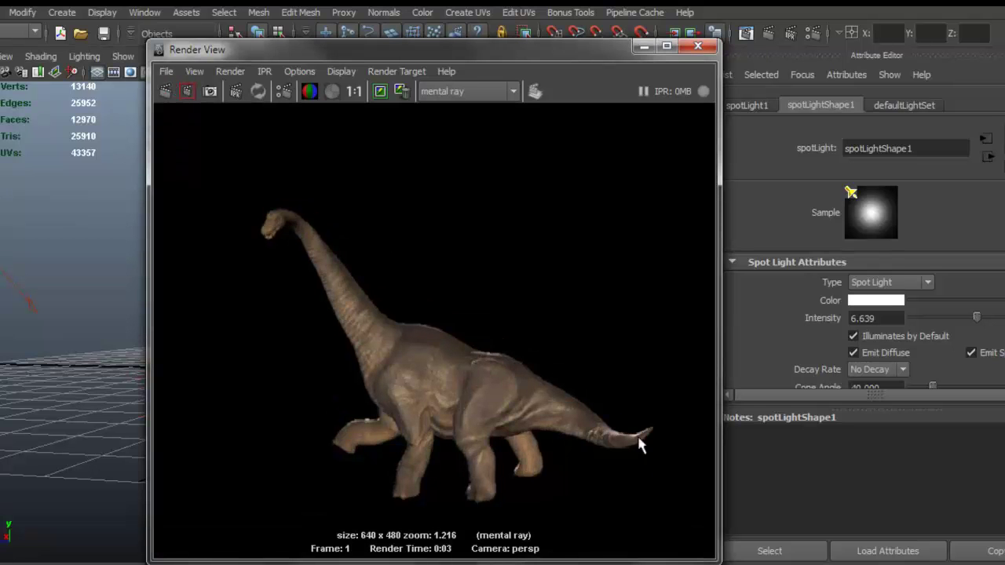
# Set the Render View beside the model, then raise the spot light further and slide it toward the dinosaur's tail
pyautogui.moveTo(490, 47); pyautogui.dragTo(797, 57)
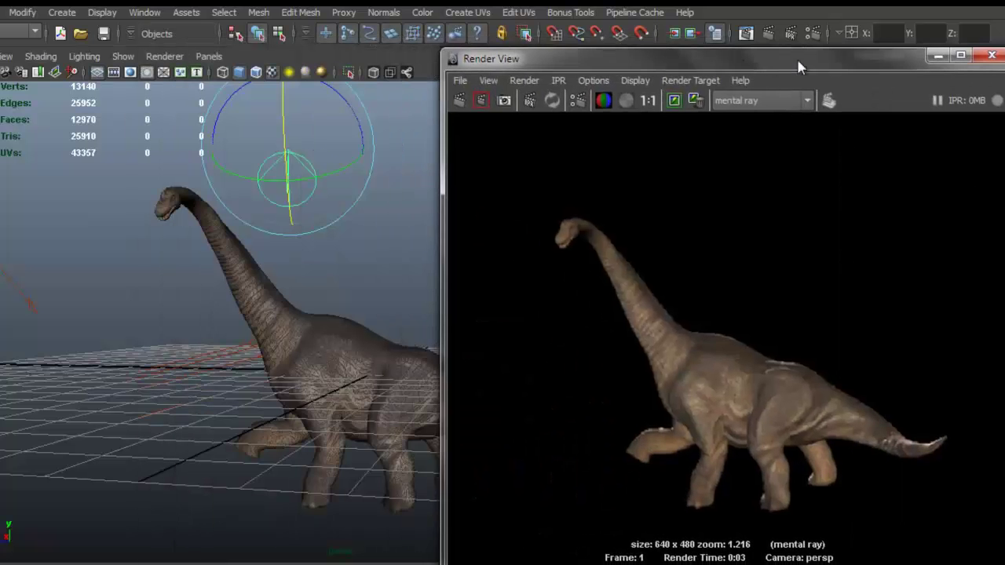
pyautogui.keyDown('alt'); pyautogui.moveTo(307, 168); pyautogui.dragTo(332, 204); pyautogui.keyUp('alt')
pyautogui.press('w')
pyautogui.moveTo(291, 116); pyautogui.dragTo(287, 44)
pyautogui.keyDown('alt'); pyautogui.moveTo(387, 180); pyautogui.dragTo(308, 155, button='right'); pyautogui.keyUp('alt')
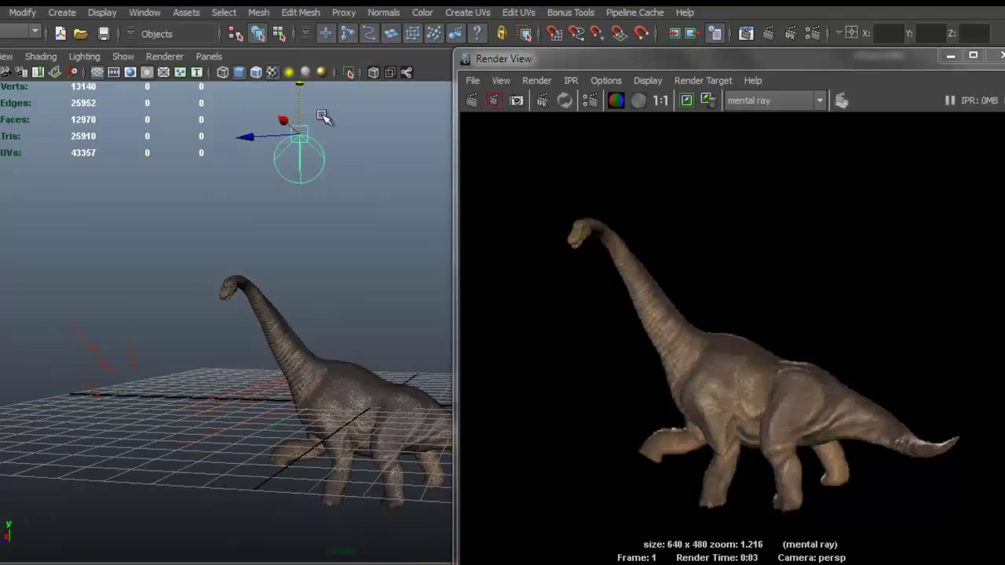
pyautogui.keyDown('alt'); pyautogui.moveTo(322, 117); pyautogui.dragTo(274, 134); pyautogui.keyUp('alt')
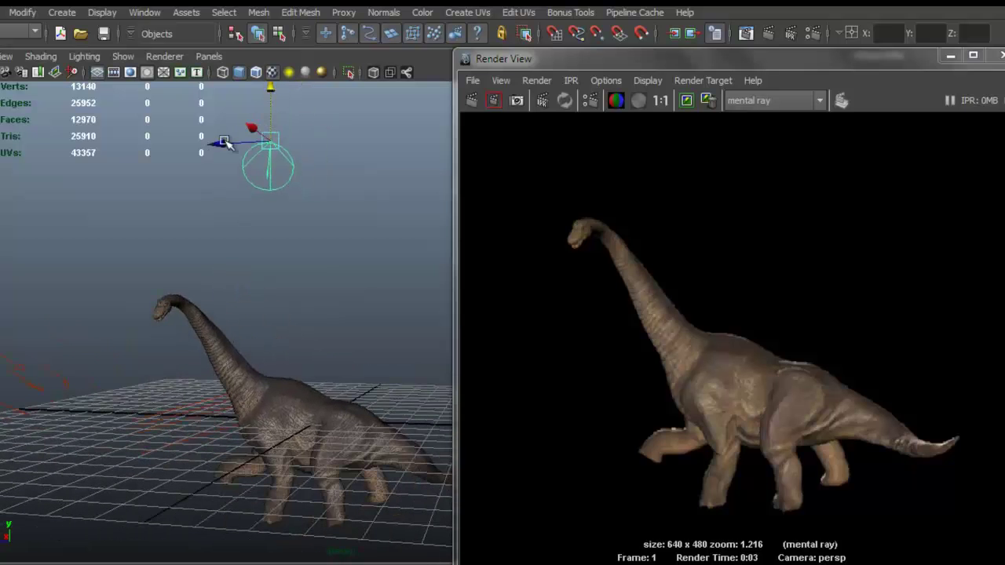
pyautogui.moveTo(220, 143); pyautogui.dragTo(314, 163)
pyautogui.press('e')
# Bring the spot light sideways closer to the dinosaur, lower it and tilt its aim, working from a front view
pyautogui.keyDown('alt'); pyautogui.moveTo(359, 213); pyautogui.dragTo(329, 212); pyautogui.keyUp('alt')
pyautogui.keyDown('alt'); pyautogui.moveTo(330, 212); pyautogui.dragTo(339, 223, button='middle'); pyautogui.keyUp('alt')
pyautogui.keyDown('alt'); pyautogui.moveTo(314, 197); pyautogui.dragTo(204, 179, button='right'); pyautogui.keyUp('alt')
pyautogui.keyDown('alt'); pyautogui.moveTo(251, 185); pyautogui.dragTo(400, 206); pyautogui.keyUp('alt')
pyautogui.keyDown('alt'); pyautogui.moveTo(338, 193); pyautogui.dragTo(212, 179, button='right'); pyautogui.keyUp('alt')
pyautogui.keyDown('alt'); pyautogui.moveTo(295, 193); pyautogui.dragTo(215, 190, button='middle'); pyautogui.keyUp('alt')
pyautogui.keyDown('alt'); pyautogui.moveTo(215, 190); pyautogui.dragTo(228, 191); pyautogui.keyUp('alt')
pyautogui.press('w')
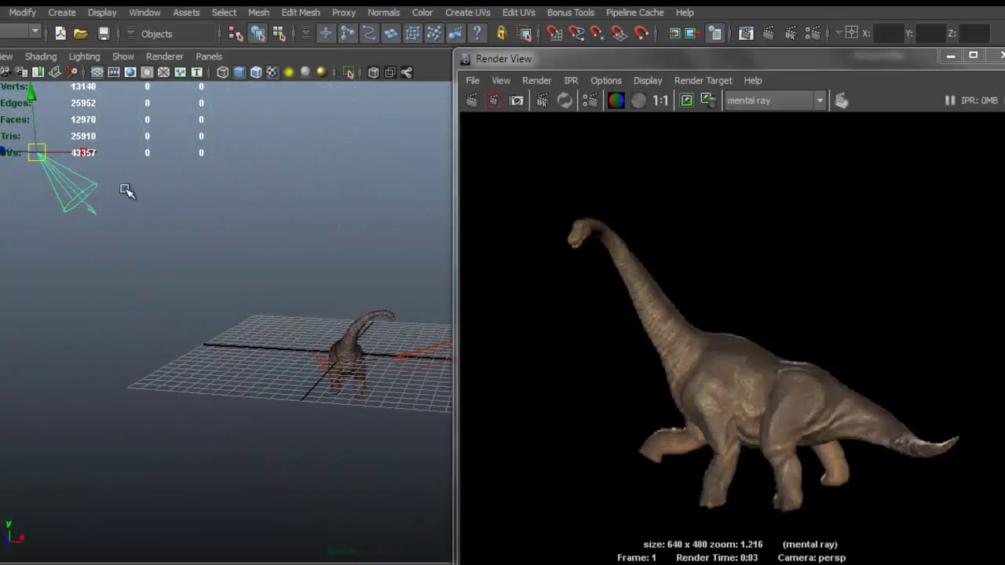
pyautogui.moveTo(87, 152); pyautogui.dragTo(236, 157)
pyautogui.moveTo(189, 91); pyautogui.dragTo(190, 147)
pyautogui.moveTo(248, 211); pyautogui.dragTo(262, 210)
# Turn the spot light slightly toward the dinosaur's tail, working from the side
pyautogui.keyDown('alt'); pyautogui.moveTo(369, 247); pyautogui.dragTo(206, 249); pyautogui.keyUp('alt')
pyautogui.keyDown('alt'); pyautogui.moveTo(337, 266); pyautogui.dragTo(433, 267, button='right'); pyautogui.keyUp('alt')
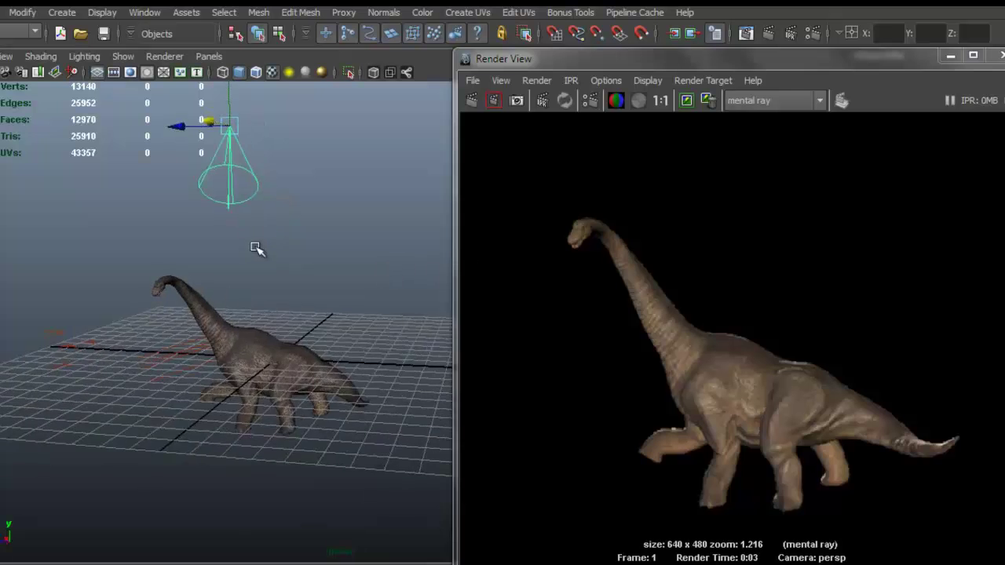
pyautogui.keyDown('alt'); pyautogui.moveTo(256, 249); pyautogui.dragTo(240, 251); pyautogui.keyUp('alt')
pyautogui.keyDown('alt'); pyautogui.moveTo(240, 251); pyautogui.dragTo(248, 226, button='right'); pyautogui.keyUp('alt')
pyautogui.press('e')
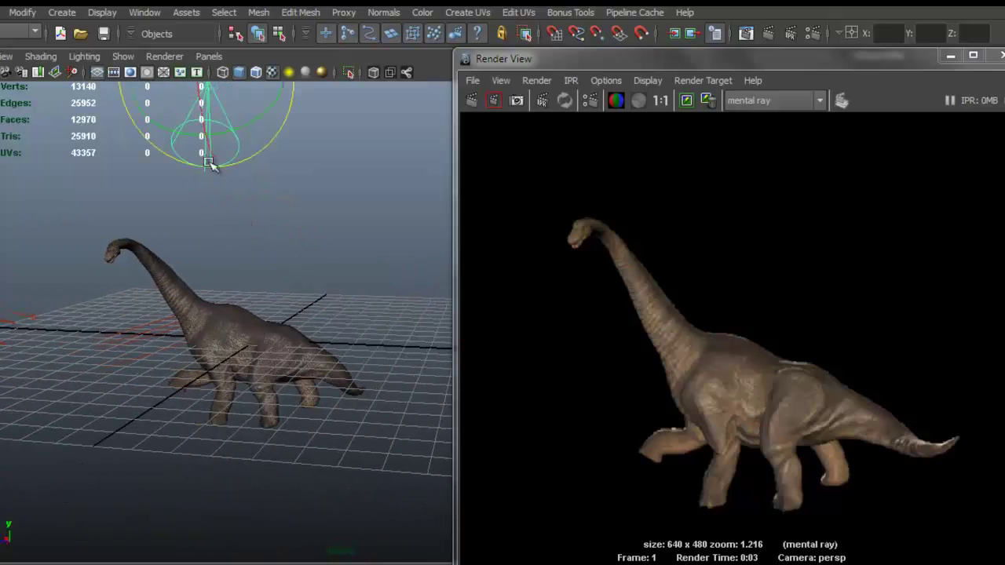
pyautogui.moveTo(225, 130); pyautogui.dragTo(235, 128)
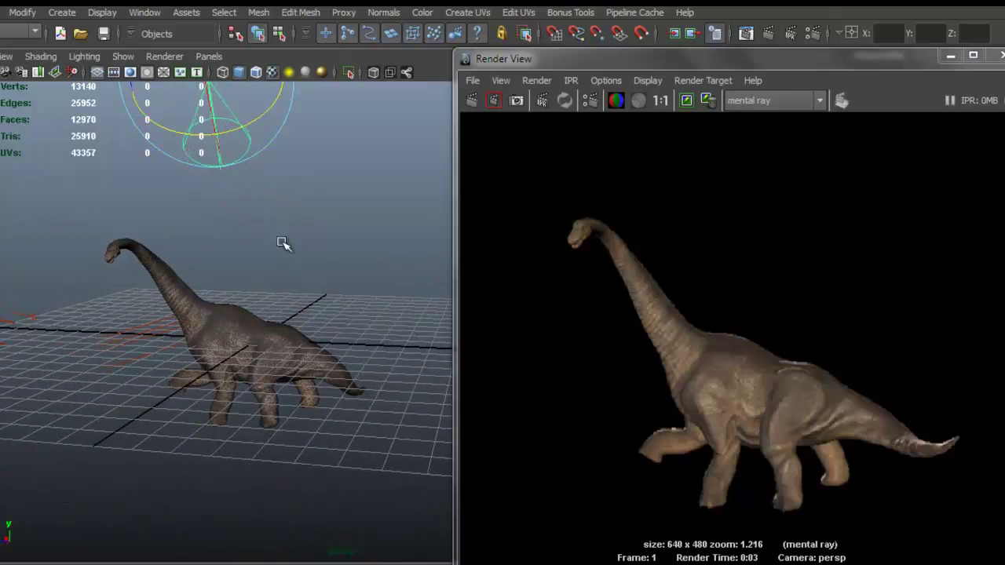
# Frame the dinosaur closely in side view and render it with the repositioned spot light
pyautogui.keyDown('alt'); pyautogui.moveTo(265, 247); pyautogui.dragTo(276, 229, button='middle'); pyautogui.keyUp('alt')
pyautogui.keyDown('alt'); pyautogui.moveTo(225, 239); pyautogui.dragTo(379, 253, button='right'); pyautogui.keyUp('alt')
pyautogui.keyDown('alt'); pyautogui.moveTo(245, 244); pyautogui.dragTo(338, 260, button='middle'); pyautogui.keyUp('alt')
pyautogui.keyDown('alt'); pyautogui.moveTo(332, 255); pyautogui.dragTo(289, 236); pyautogui.keyUp('alt')
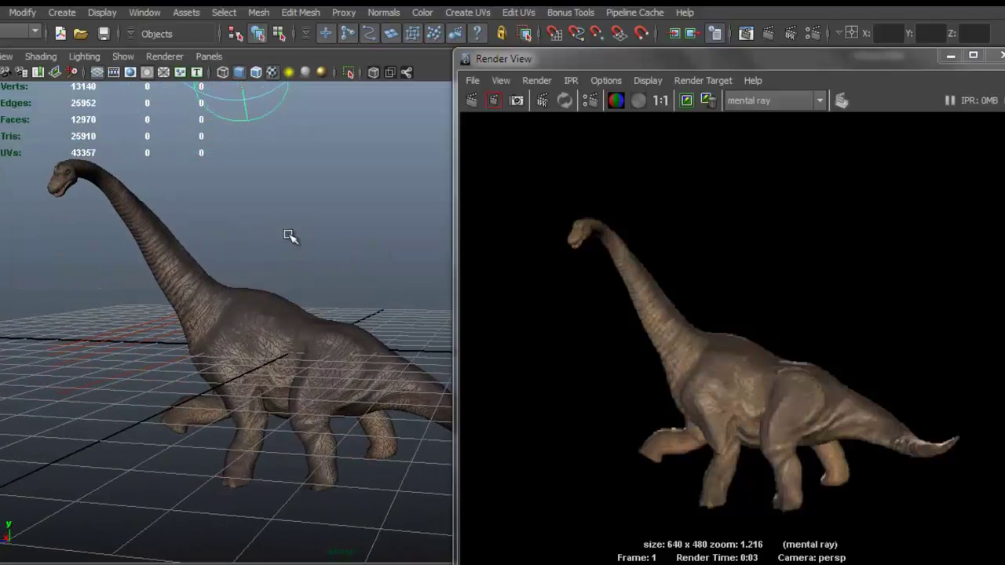
pyautogui.click(472, 103)
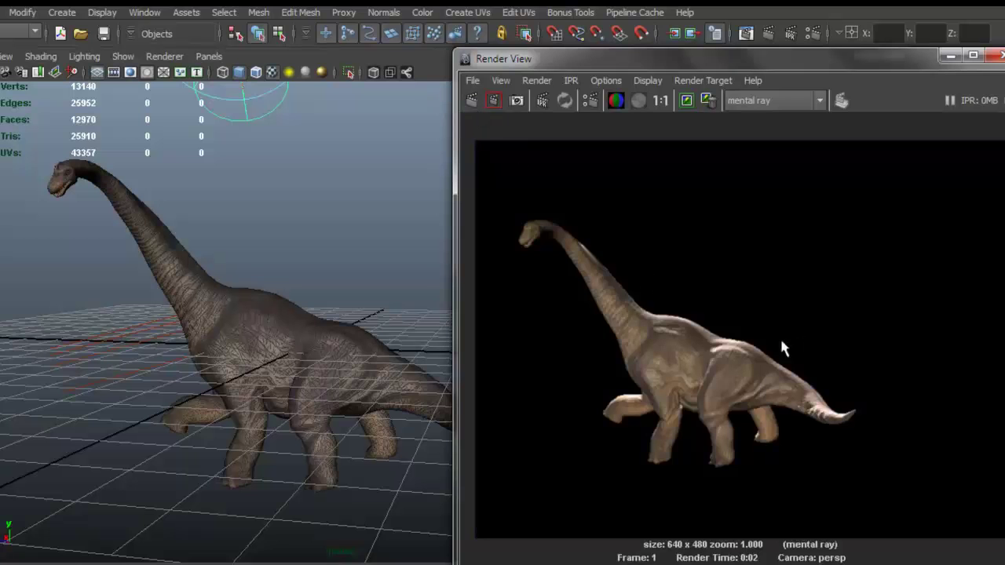
pyautogui.moveTo(671, 69); pyautogui.dragTo(693, 65)
# Slide the spot light toward the dinosaur's head, render again and inspect the highlights up close
pyautogui.keyDown('alt'); pyautogui.moveTo(314, 173); pyautogui.dragTo(371, 199, button='right'); pyautogui.keyUp('alt')
pyautogui.keyDown('alt'); pyautogui.moveTo(370, 198); pyautogui.dragTo(330, 220); pyautogui.keyUp('alt')
pyautogui.press('w')
pyautogui.moveTo(217, 175); pyautogui.dragTo(154, 175)
pyautogui.keyDown('alt'); pyautogui.moveTo(268, 216); pyautogui.dragTo(295, 306); pyautogui.keyUp('alt')
pyautogui.click(493, 97)
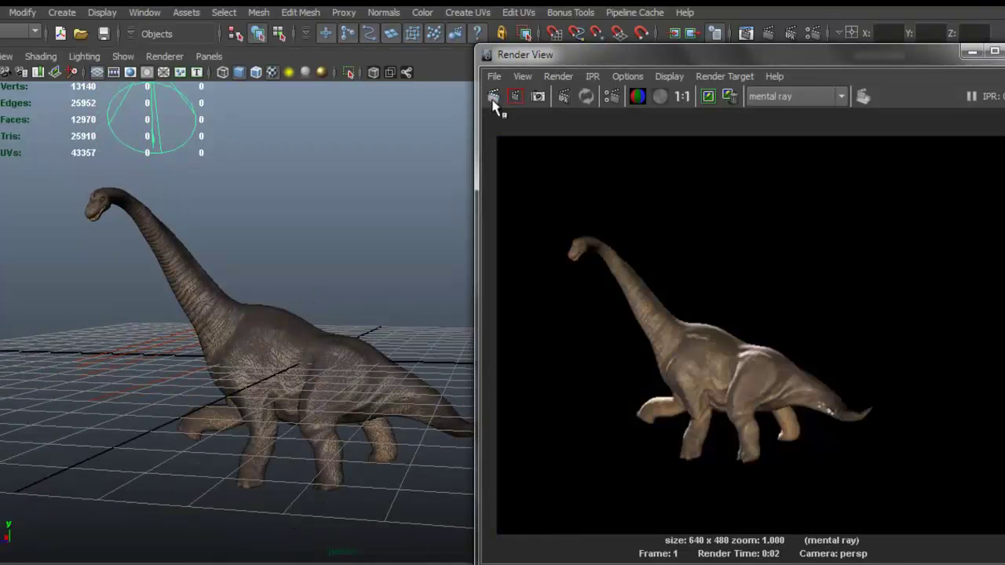
pyautogui.keyDown('alt'); pyautogui.moveTo(613, 312); pyautogui.dragTo(790, 385, button='right'); pyautogui.keyUp('alt')
pyautogui.scroll(-2, 786, 380)
pyautogui.scroll(-1, 783, 377)
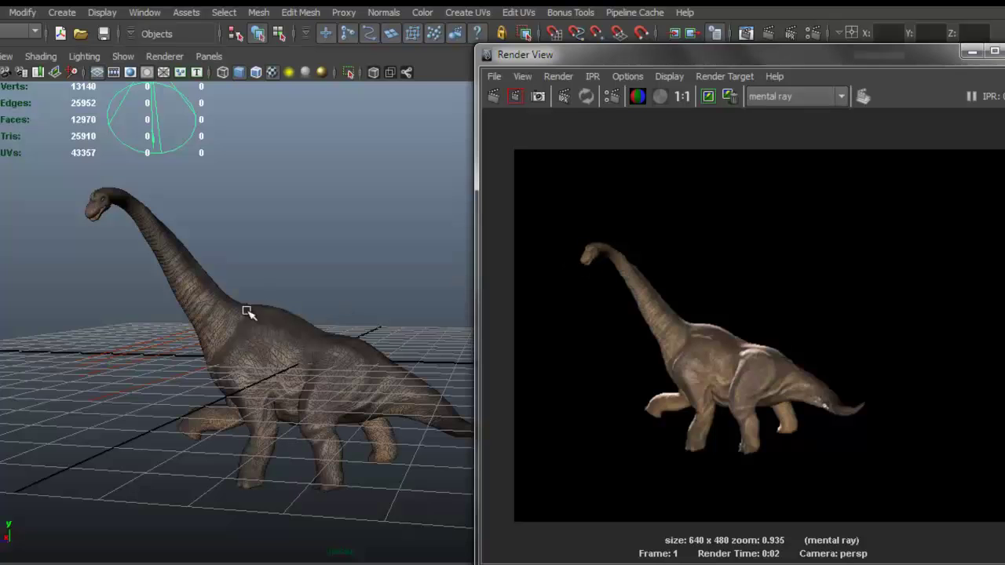
# Slide the spot light back toward the dinosaur's tail and render the view once more
pyautogui.keyDown('alt'); pyautogui.moveTo(283, 276); pyautogui.dragTo(278, 306, button='middle'); pyautogui.keyUp('alt')
pyautogui.keyDown('alt'); pyautogui.moveTo(278, 305); pyautogui.dragTo(298, 236, button='right'); pyautogui.keyUp('alt')
pyautogui.moveTo(136, 127); pyautogui.dragTo(233, 143)
pyautogui.keyDown('alt'); pyautogui.moveTo(318, 325); pyautogui.dragTo(377, 252, button='right'); pyautogui.keyUp('alt')
pyautogui.click(494, 96)
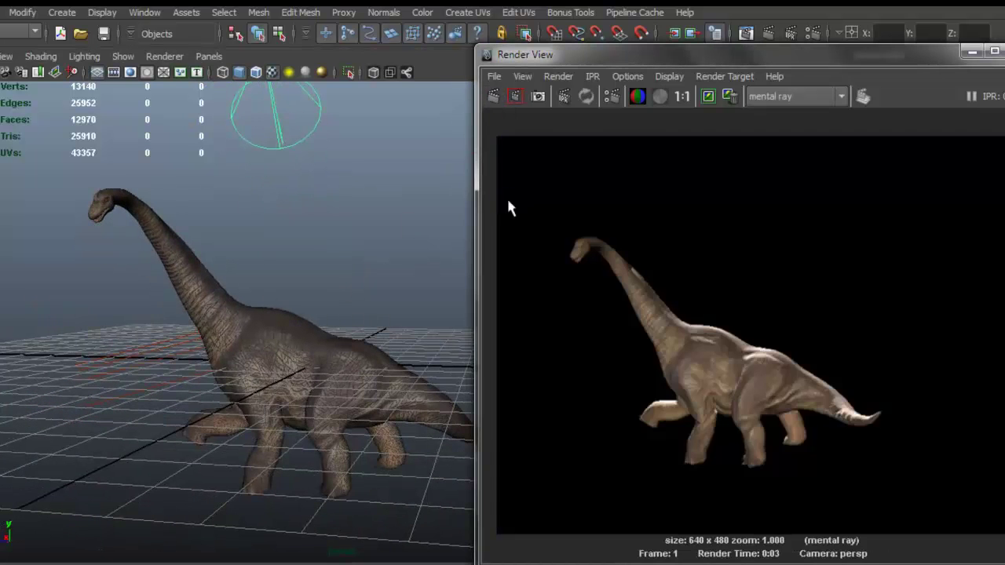
# Tint the spot light pale yellow, render the view again and set the light's intensity to 5.042
pyautogui.moveTo(885, 71); pyautogui.dragTo(599, 55)
pyautogui.moveTo(974, 321); pyautogui.dragTo(977, 328)
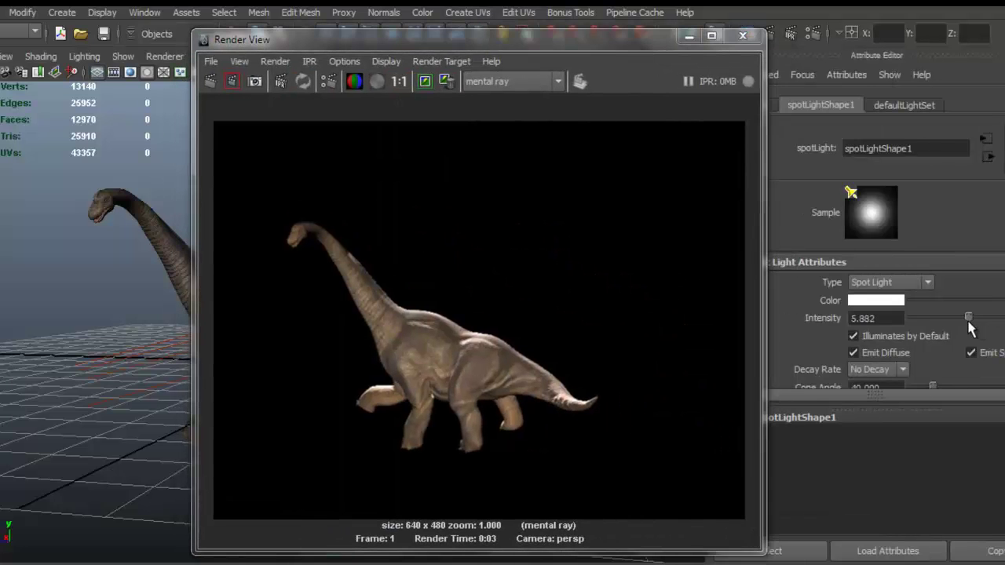
pyautogui.click(866, 303)
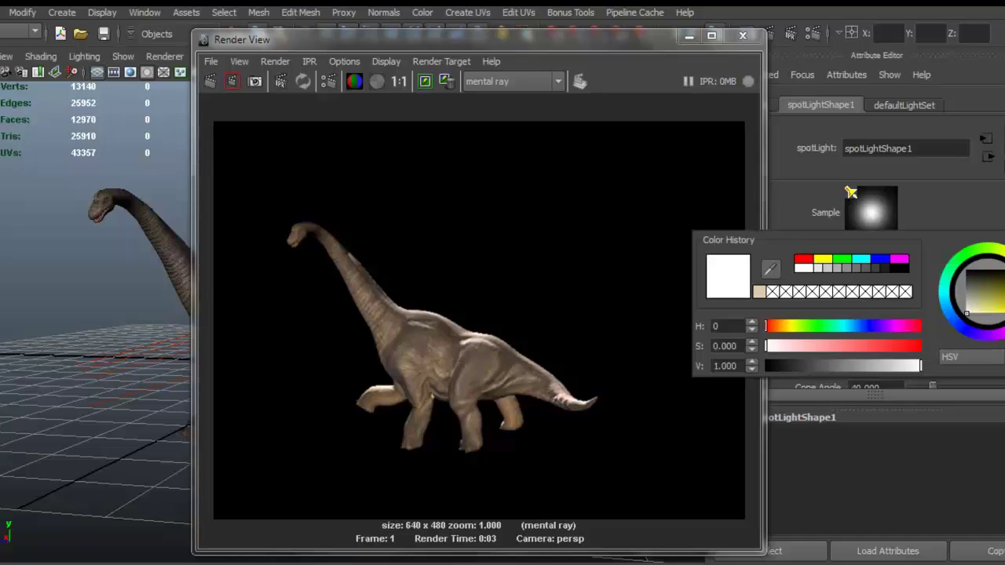
pyautogui.moveTo(978, 313); pyautogui.dragTo(977, 311)
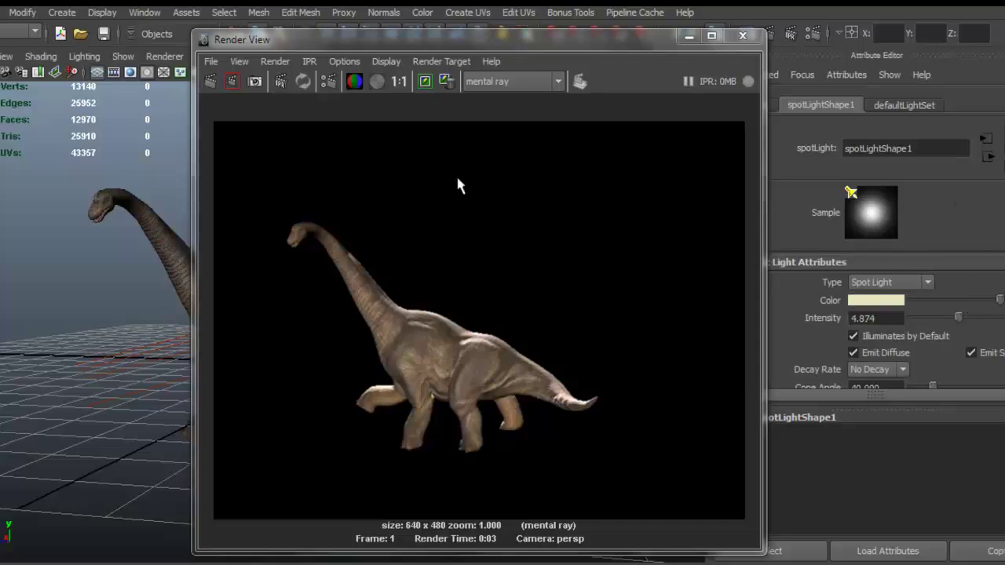
pyautogui.click(226, 84)
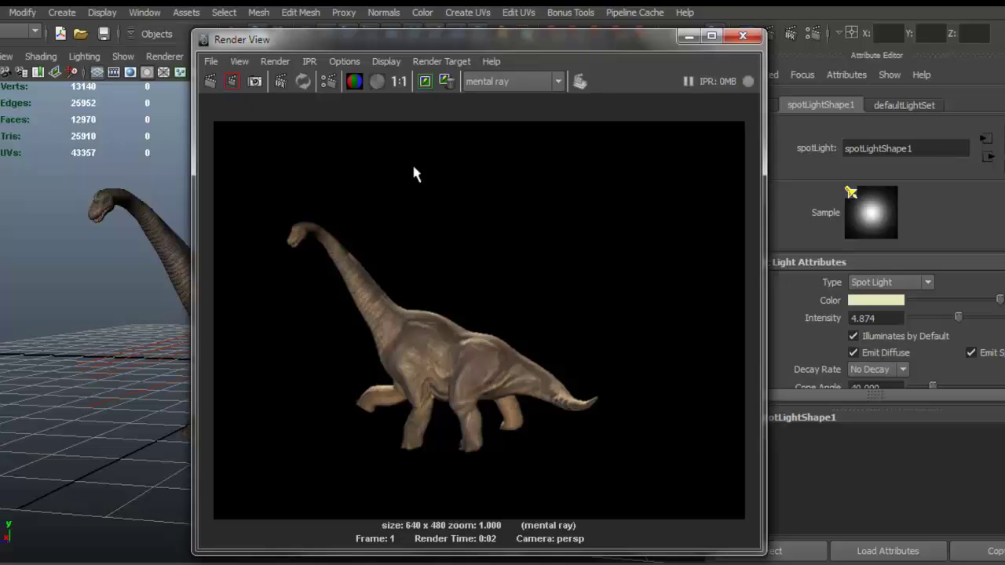
pyautogui.moveTo(962, 319); pyautogui.dragTo(960, 321)
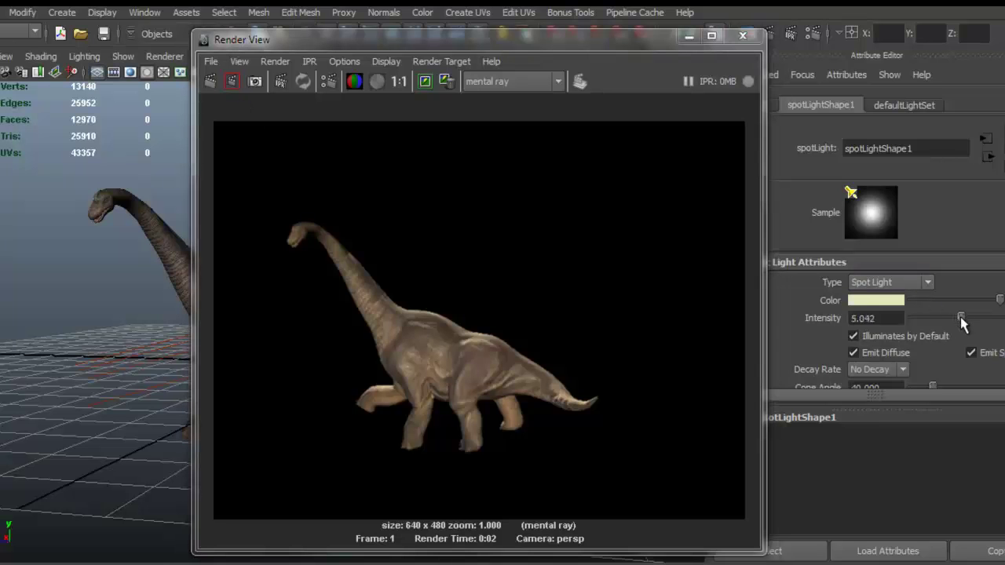
# Duplicate the spot light, move the copy out past the dinosaur's head and rotate it to point at the body
pyautogui.moveTo(554, 40); pyautogui.dragTo(887, 42)
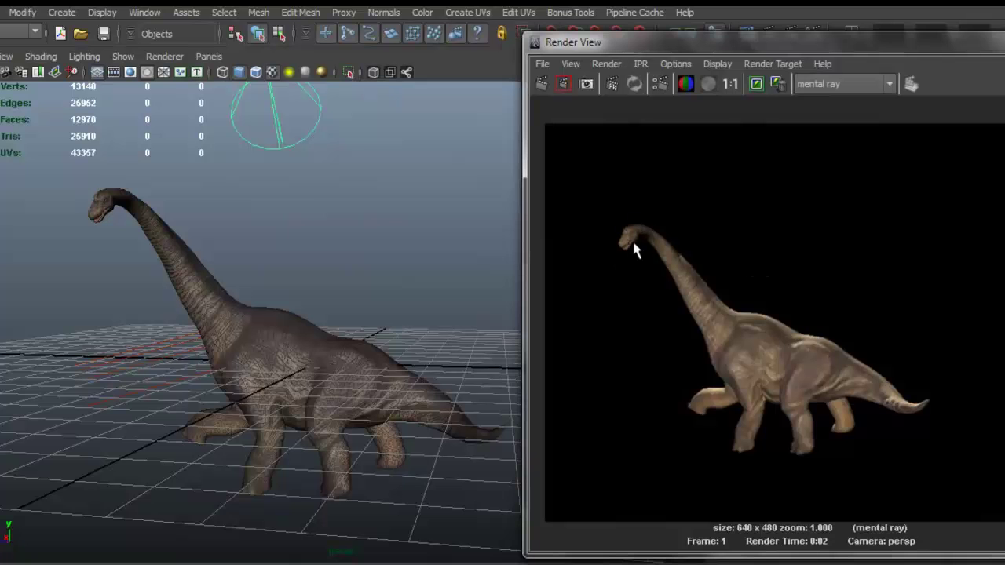
pyautogui.keyDown('alt'); pyautogui.moveTo(298, 189); pyautogui.dragTo(358, 236, button='middle'); pyautogui.keyUp('alt')
pyautogui.keyDown('alt'); pyautogui.moveTo(323, 197); pyautogui.dragTo(285, 192, button='right'); pyautogui.keyUp('alt')
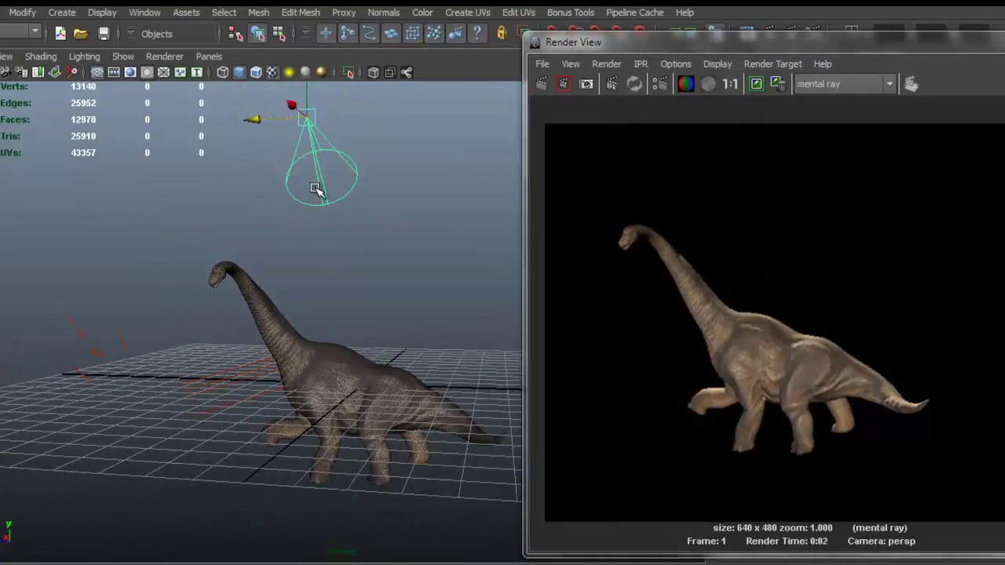
pyautogui.hotkey('ctrl', 'd')
pyautogui.moveTo(251, 120); pyautogui.dragTo(106, 127)
pyautogui.keyDown('alt'); pyautogui.moveTo(258, 142); pyautogui.dragTo(152, 191); pyautogui.keyUp('alt')
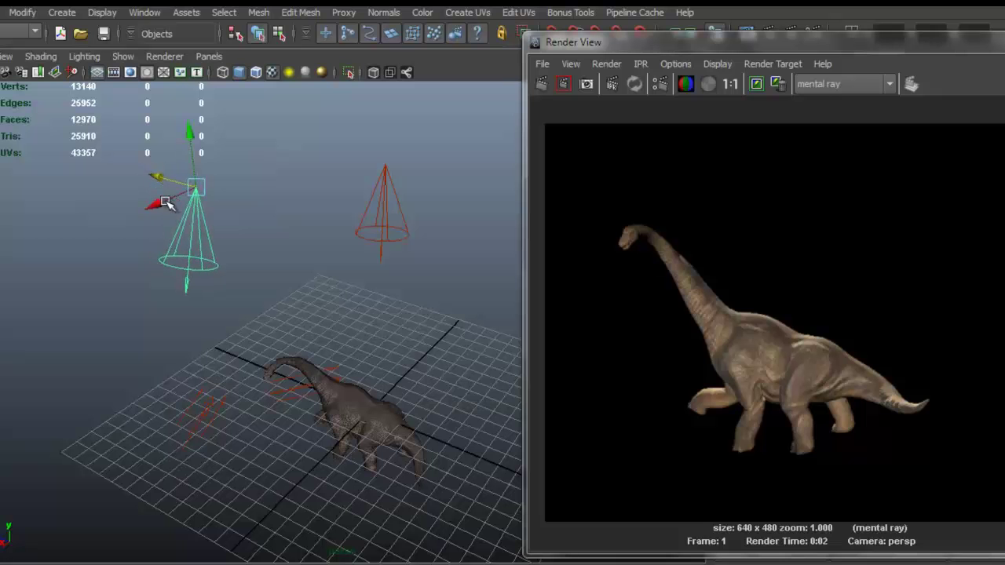
pyautogui.moveTo(193, 145); pyautogui.dragTo(197, 193)
pyautogui.keyDown('alt'); pyautogui.moveTo(274, 255); pyautogui.dragTo(300, 246); pyautogui.keyUp('alt')
pyautogui.press('e')
pyautogui.moveTo(227, 308); pyautogui.dragTo(288, 236)
# Frame the dinosaur closely in side view and render it with both spot lights
pyautogui.keyDown('alt'); pyautogui.moveTo(288, 235); pyautogui.dragTo(399, 327, button='right'); pyautogui.keyUp('alt')
pyautogui.keyDown('alt'); pyautogui.moveTo(399, 328); pyautogui.dragTo(332, 245, button='middle'); pyautogui.keyUp('alt')
pyautogui.keyDown('alt'); pyautogui.moveTo(330, 274); pyautogui.dragTo(401, 291, button='right'); pyautogui.keyUp('alt')
pyautogui.keyDown('alt'); pyautogui.moveTo(396, 291); pyautogui.dragTo(337, 277, button='middle'); pyautogui.keyUp('alt')
pyautogui.keyDown('alt'); pyautogui.moveTo(338, 277); pyautogui.dragTo(351, 274); pyautogui.keyUp('alt')
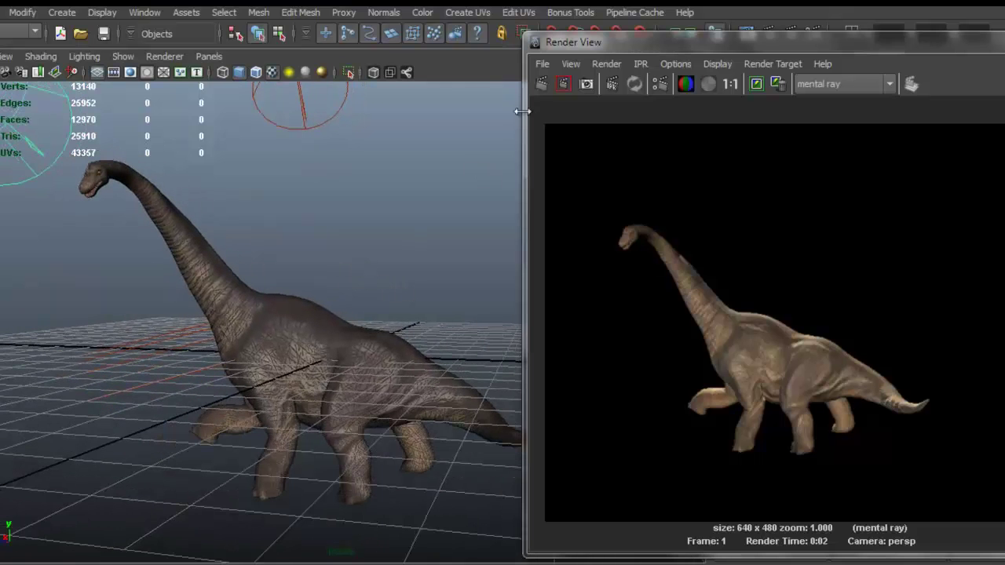
pyautogui.click(543, 84)
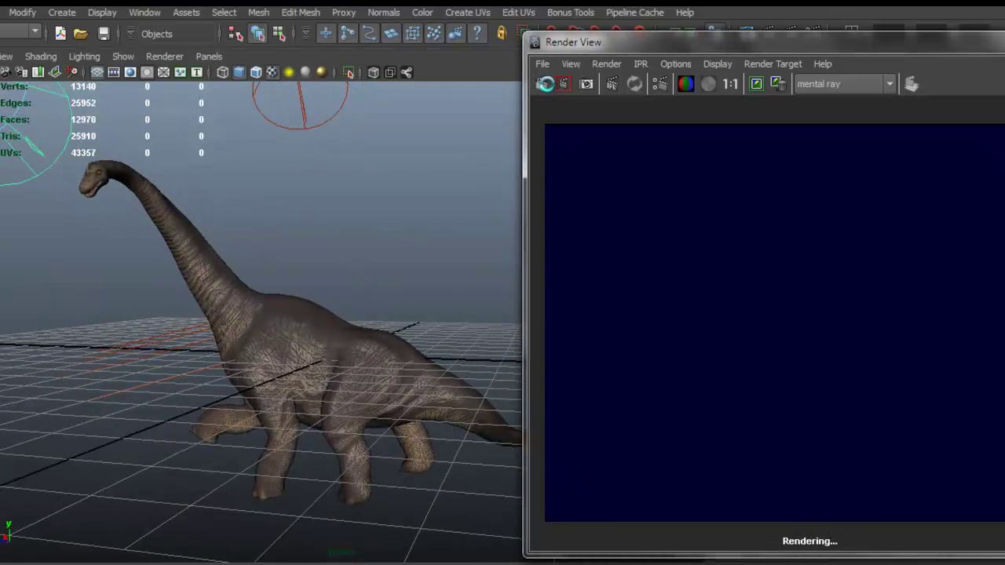
pyautogui.scroll(2, 687, 245)
pyautogui.scroll(-2, 673, 234)
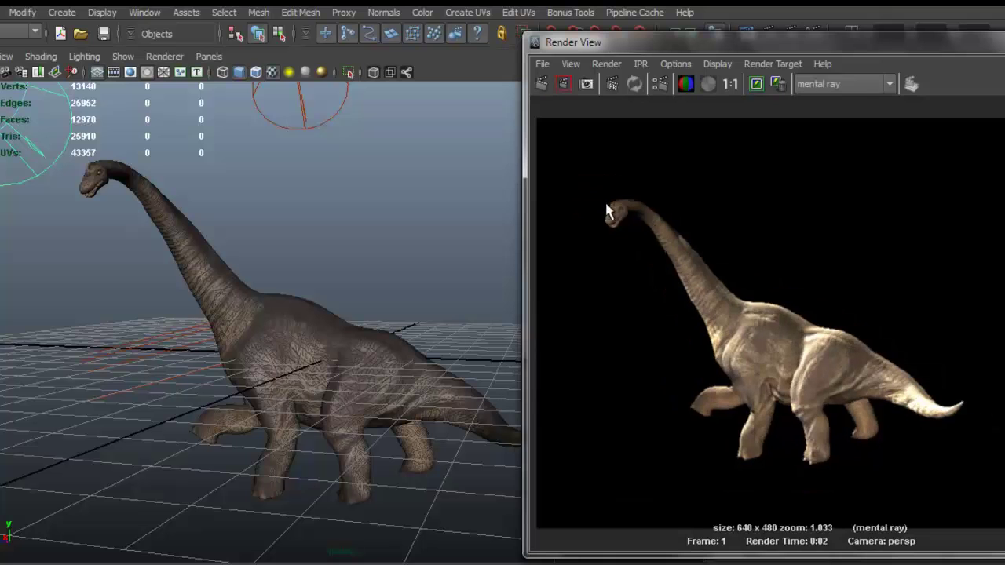
pyautogui.click(755, 84)
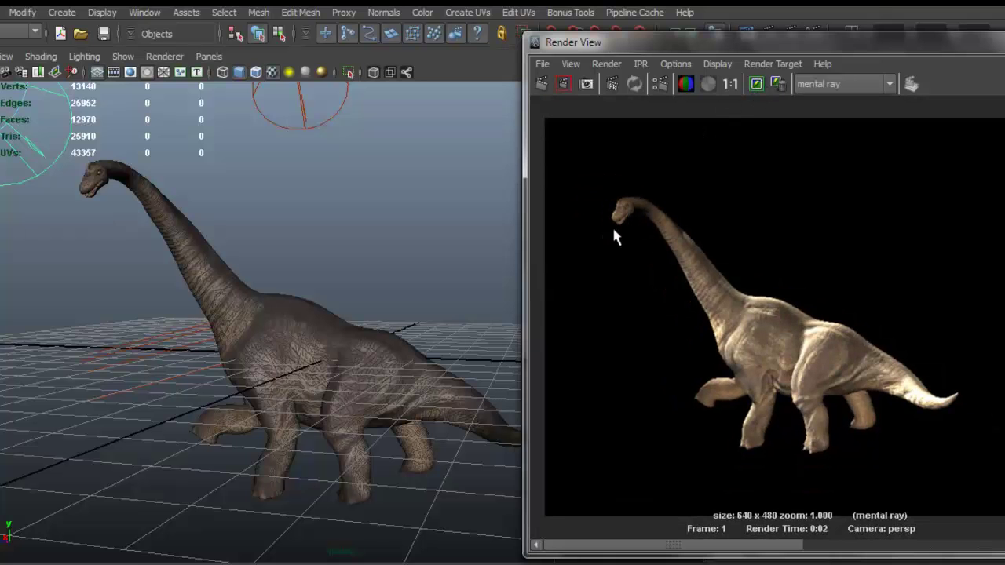
# Reduce the duplicated spot light's intensity to about 3.2
pyautogui.moveTo(841, 49); pyautogui.dragTo(641, 27)
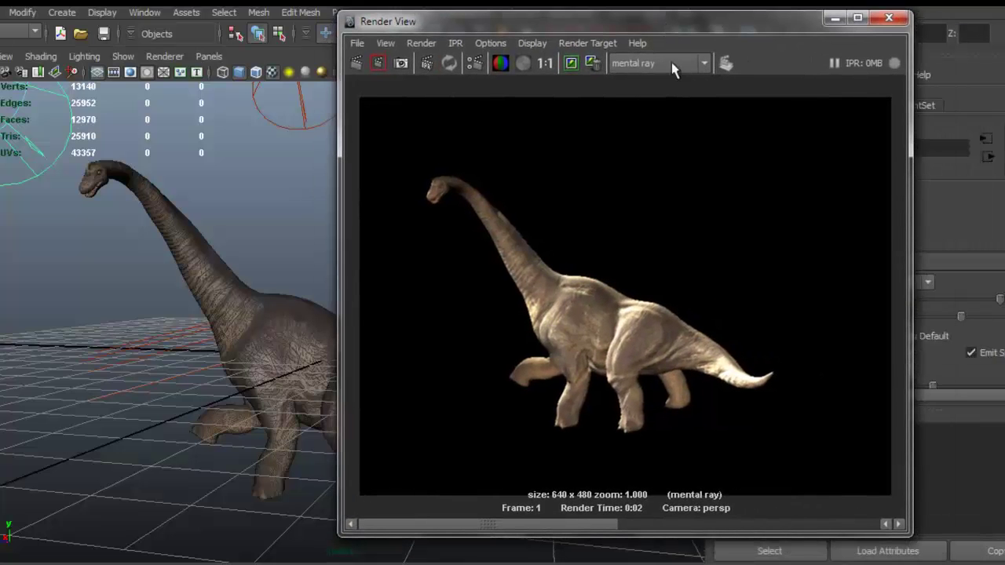
pyautogui.moveTo(802, 28); pyautogui.dragTo(652, 26)
pyautogui.moveTo(952, 321); pyautogui.dragTo(947, 315)
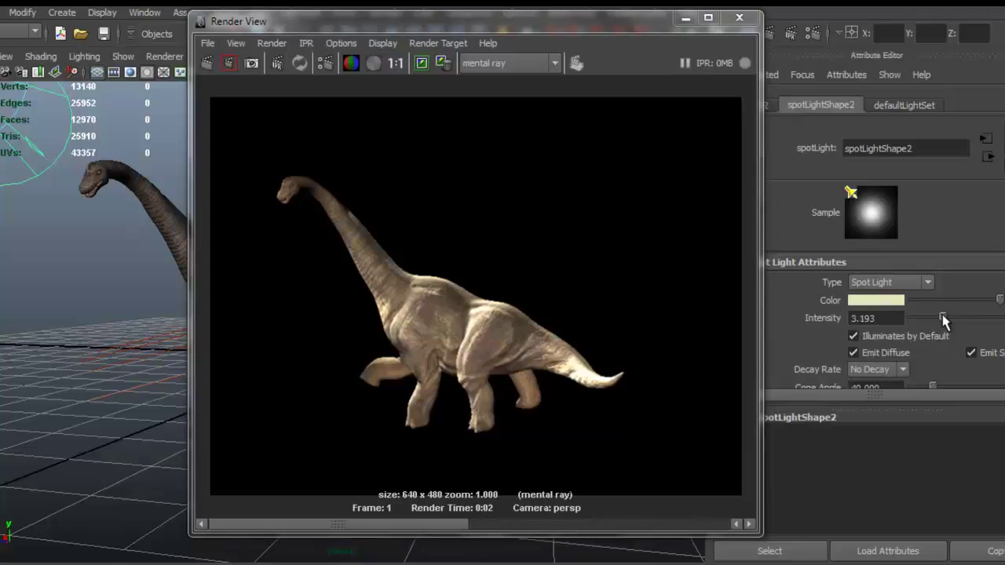
pyautogui.moveTo(514, 23); pyautogui.dragTo(662, 26)
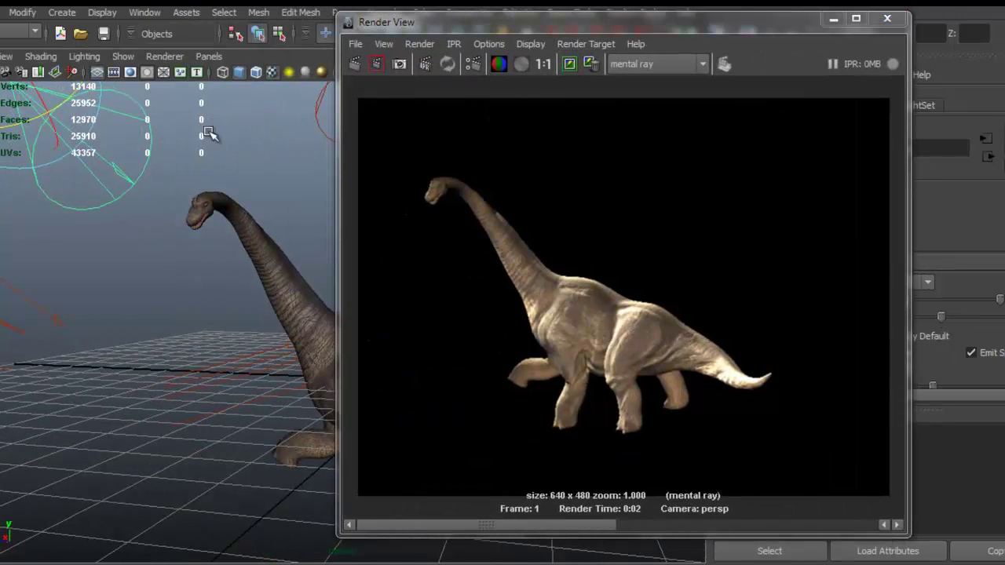
# Raise the duplicated spot light and slide it farther away from the dinosaur
pyautogui.keyDown('alt'); pyautogui.moveTo(192, 172); pyautogui.dragTo(63, 153, button='right'); pyautogui.keyUp('alt')
pyautogui.keyDown('alt'); pyautogui.moveTo(196, 162); pyautogui.dragTo(146, 168); pyautogui.keyUp('alt')
pyautogui.keyDown('alt'); pyautogui.moveTo(194, 154); pyautogui.dragTo(141, 143, button='right'); pyautogui.keyUp('alt')
pyautogui.keyDown('alt'); pyautogui.moveTo(142, 144); pyautogui.dragTo(141, 168); pyautogui.keyUp('alt')
pyautogui.press('w')
pyautogui.moveTo(140, 132); pyautogui.dragTo(121, 38)
pyautogui.keyDown('alt'); pyautogui.moveTo(173, 113); pyautogui.dragTo(132, 119, button='middle'); pyautogui.keyUp('alt')
pyautogui.keyDown('alt'); pyautogui.moveTo(151, 141); pyautogui.dragTo(217, 157); pyautogui.keyUp('alt')
pyautogui.moveTo(97, 105); pyautogui.dragTo(47, 122)
# Return to a close side view, render the dinosaur and inspect the lighting on its neck and body
pyautogui.keyDown('alt'); pyautogui.moveTo(187, 223); pyautogui.dragTo(128, 256, button='right'); pyautogui.keyUp('alt')
pyautogui.keyDown('alt'); pyautogui.moveTo(128, 255); pyautogui.dragTo(205, 240, button='middle'); pyautogui.keyUp('alt')
pyautogui.keyDown('alt'); pyautogui.moveTo(204, 240); pyautogui.dragTo(290, 223); pyautogui.keyUp('alt')
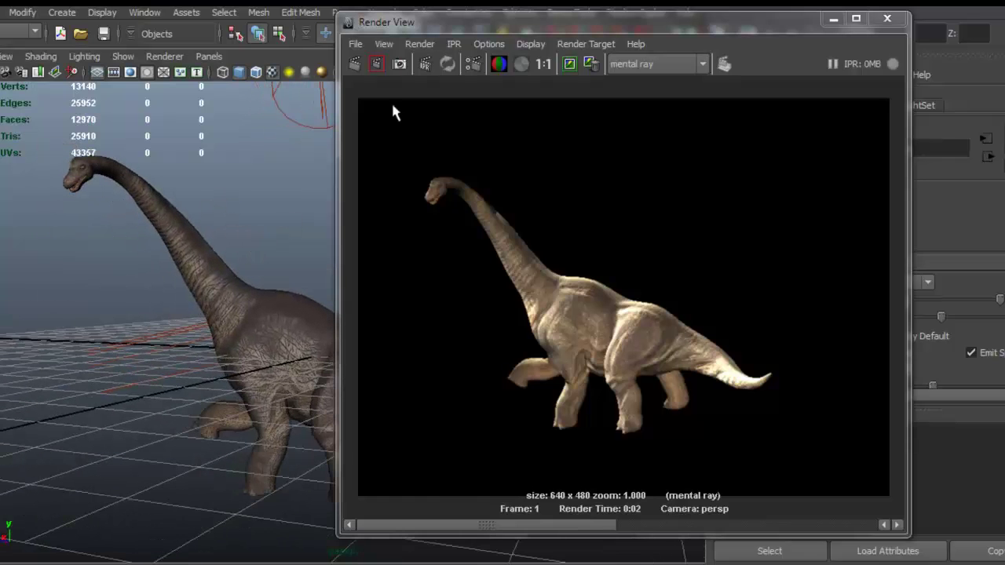
pyautogui.click(355, 64)
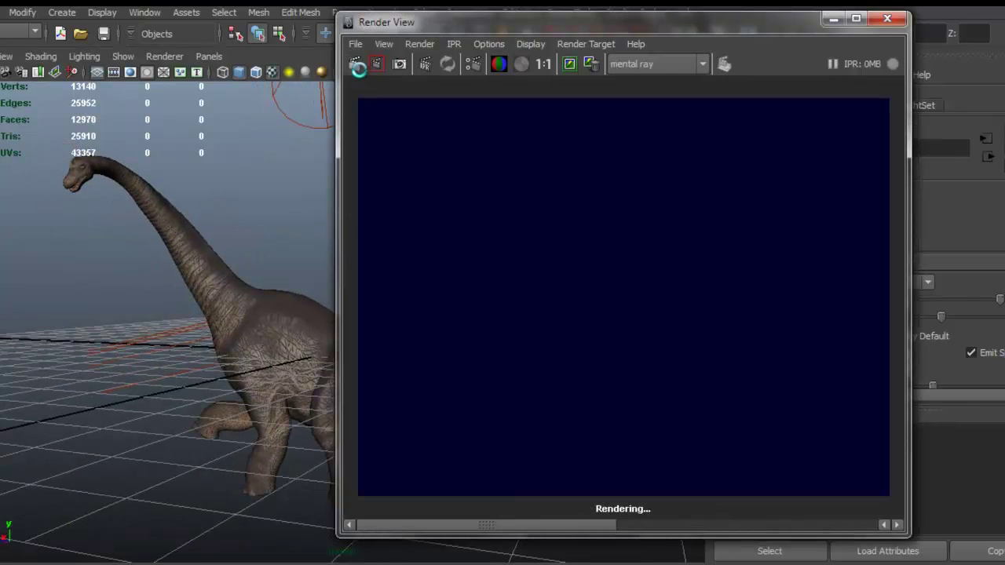
pyautogui.scroll(1, 545, 218)
pyautogui.scroll(2, 545, 219)
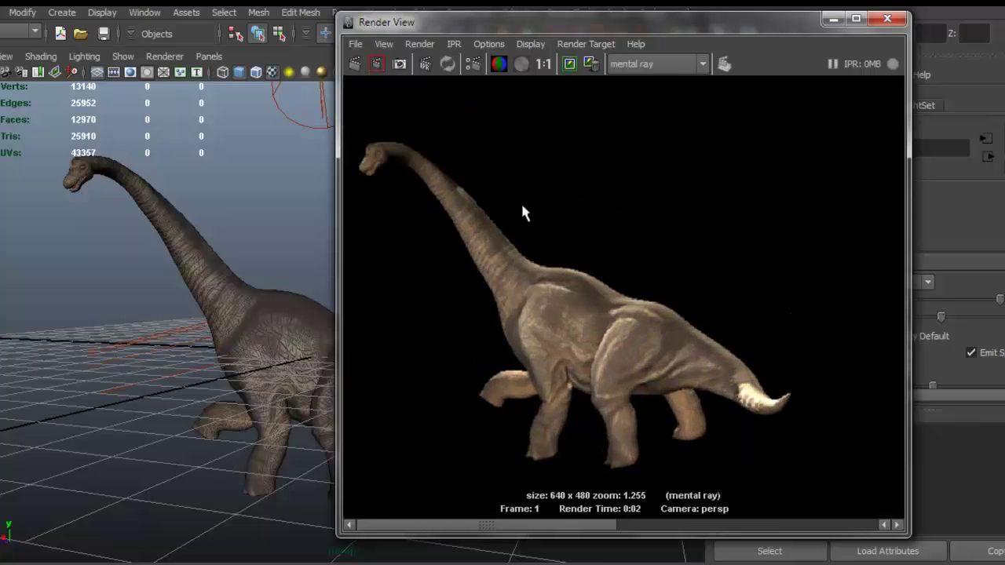
pyautogui.keyDown('alt'); pyautogui.moveTo(523, 209); pyautogui.dragTo(651, 254, button='middle'); pyautogui.keyUp('alt')
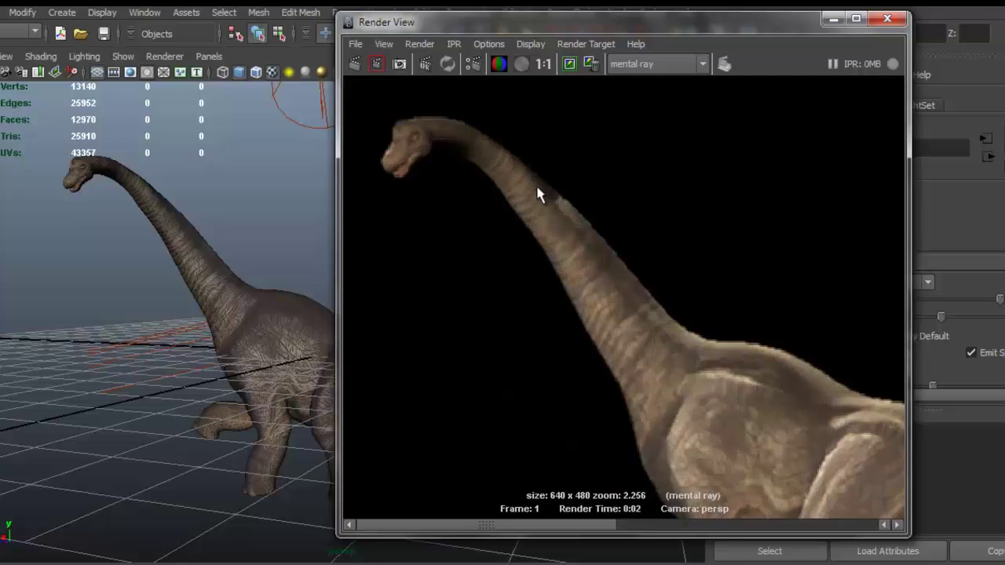
pyautogui.scroll(-3, 541, 198)
pyautogui.keyDown('alt'); pyautogui.moveTo(723, 276); pyautogui.dragTo(661, 258, button='middle'); pyautogui.keyUp('alt')
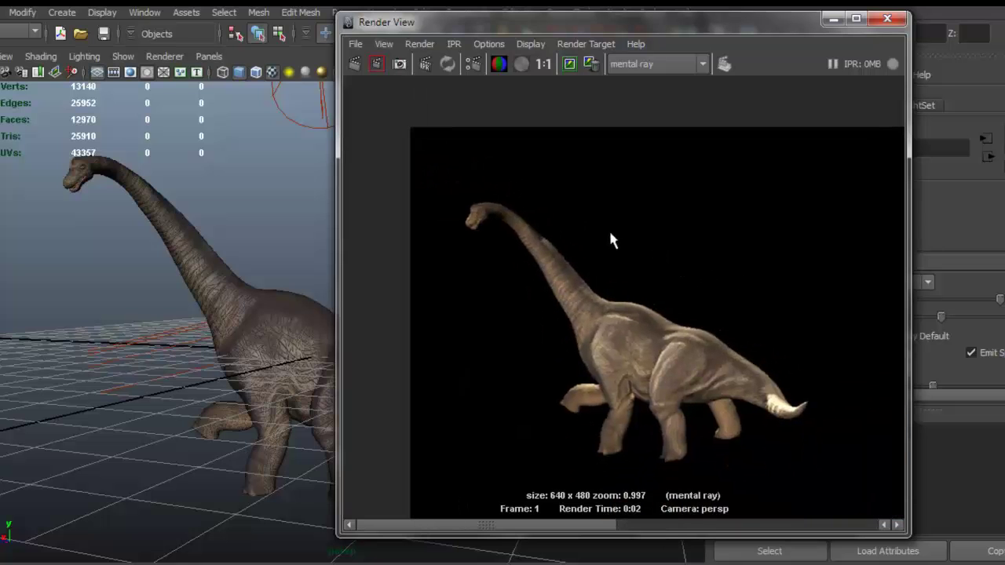
pyautogui.scroll(-2, 608, 227)
pyautogui.scroll(2, 607, 216)
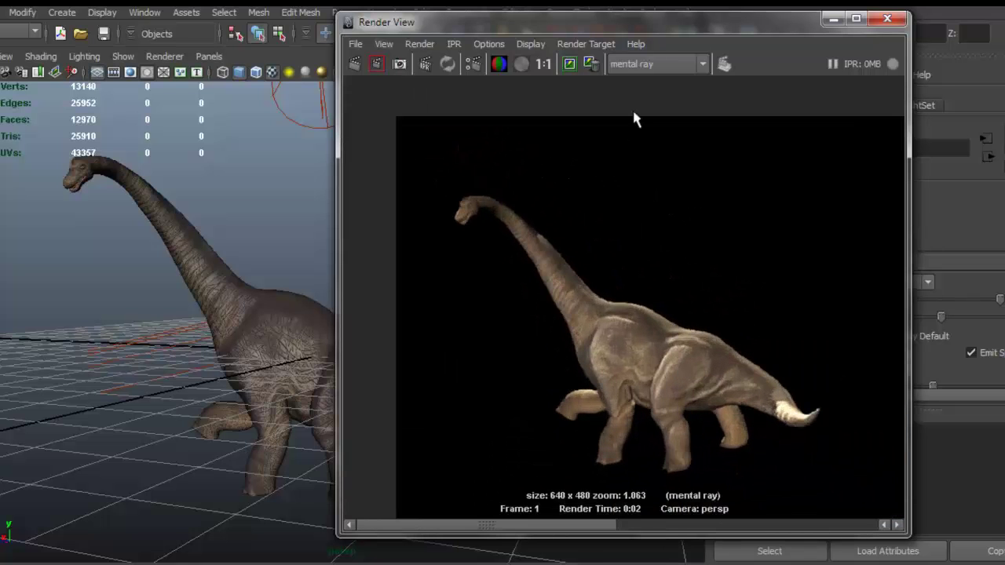
# Reposition the duplicated spot light above the dinosaur's front, tilt it toward the body and slide it slightly outward
pyautogui.moveTo(633, 27); pyautogui.dragTo(776, 16)
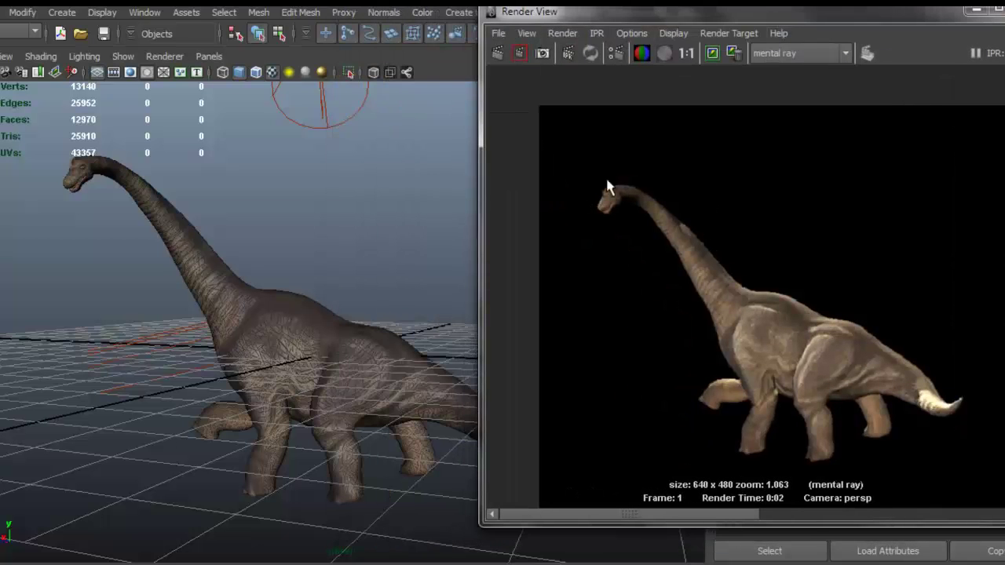
pyautogui.keyDown('alt'); pyautogui.moveTo(278, 143); pyautogui.dragTo(274, 186); pyautogui.keyUp('alt')
pyautogui.press('w')
pyautogui.moveTo(168, 162); pyautogui.dragTo(224, 188)
pyautogui.press('e')
pyautogui.moveTo(359, 162); pyautogui.dragTo(337, 215)
pyautogui.press('w')
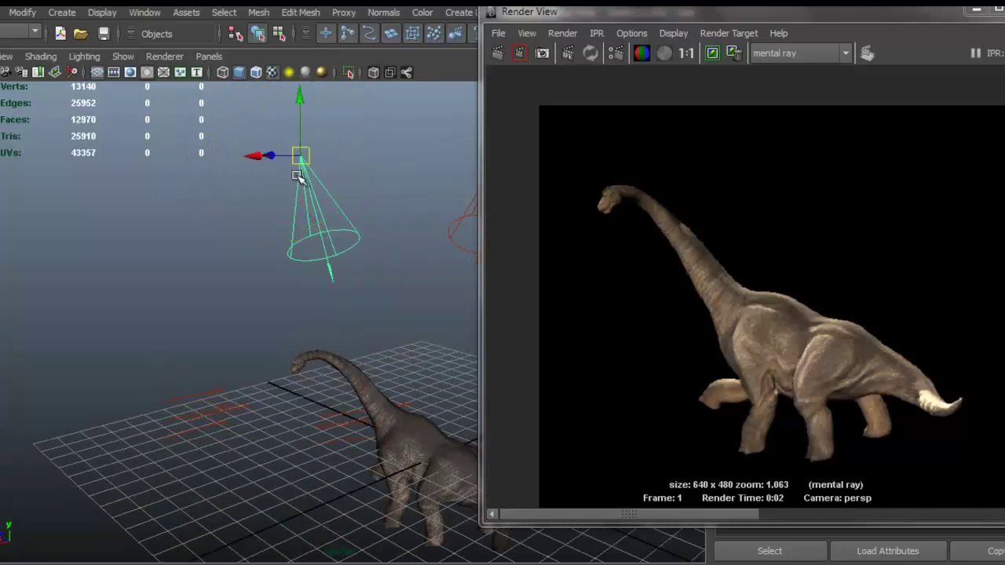
pyautogui.moveTo(254, 155); pyautogui.dragTo(213, 157)
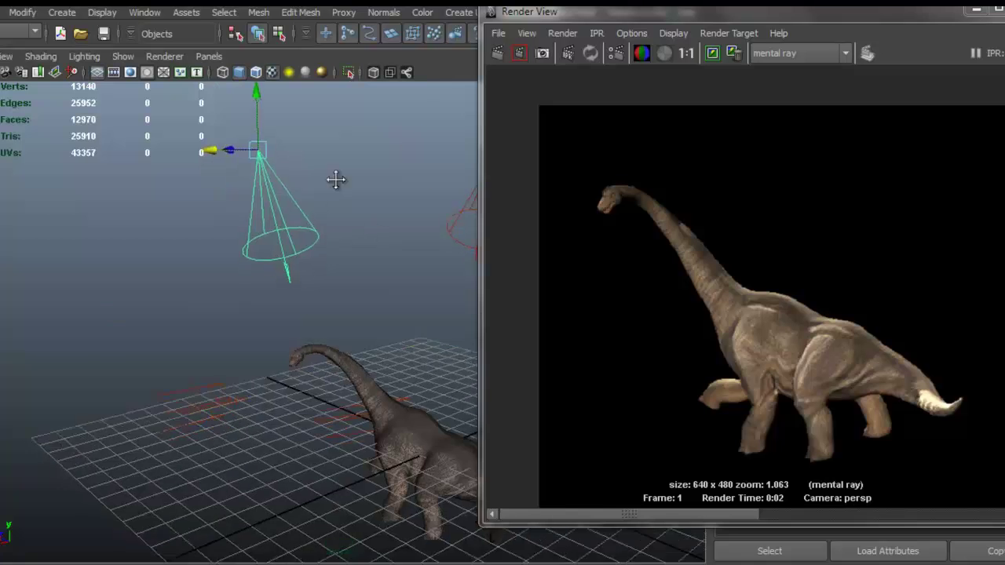
# Frame the dinosaur from a slightly rear three-quarter angle and render it with the re-aimed spot light
pyautogui.keyDown('alt'); pyautogui.moveTo(336, 180); pyautogui.dragTo(359, 285, button='middle'); pyautogui.keyUp('alt')
pyautogui.keyDown('alt'); pyautogui.moveTo(358, 285); pyautogui.dragTo(340, 242, button='right'); pyautogui.keyUp('alt')
pyautogui.keyDown('alt'); pyautogui.moveTo(340, 242); pyautogui.dragTo(350, 215); pyautogui.keyUp('alt')
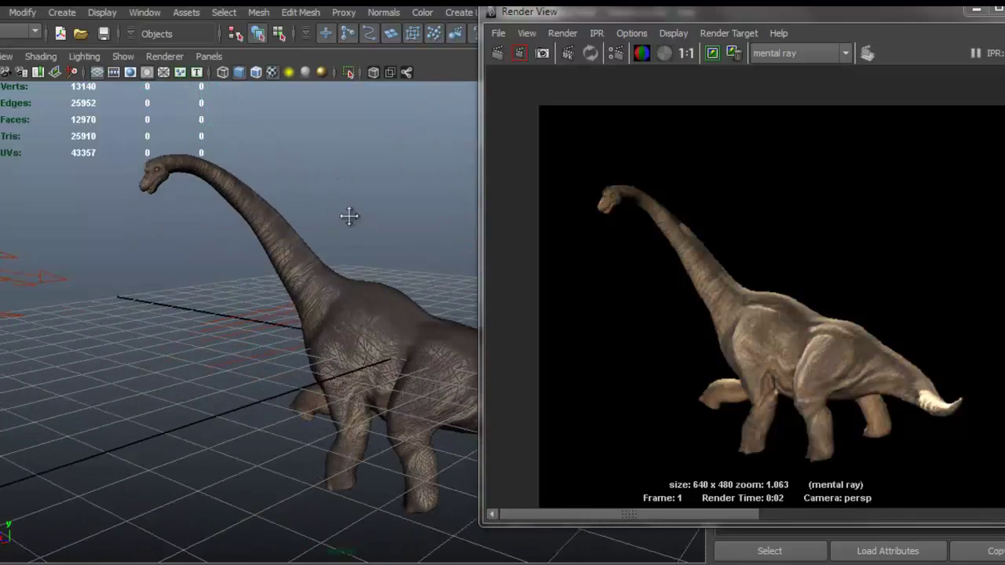
pyautogui.keyDown('alt'); pyautogui.moveTo(349, 216); pyautogui.dragTo(369, 229, button='right'); pyautogui.keyUp('alt')
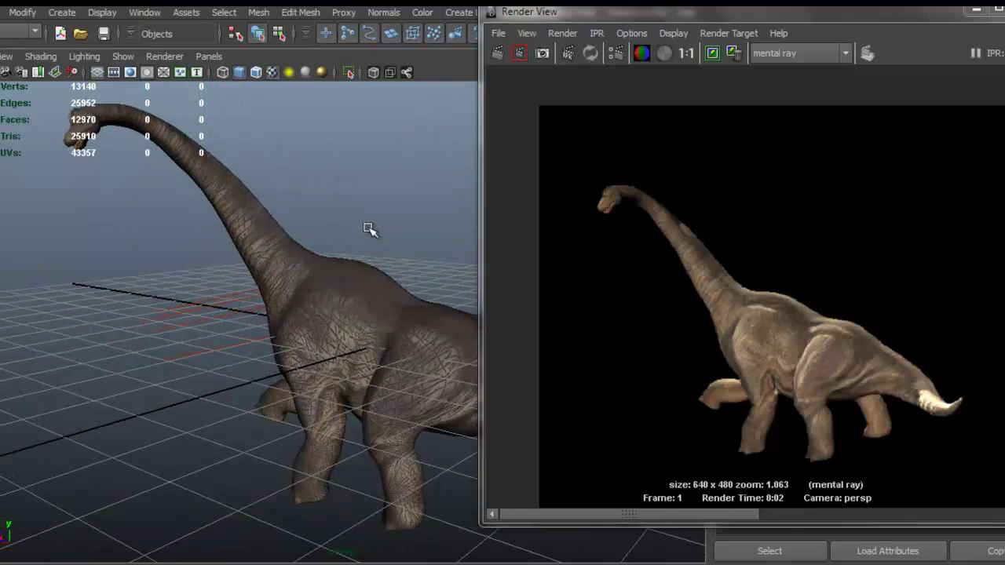
pyautogui.click(496, 53)
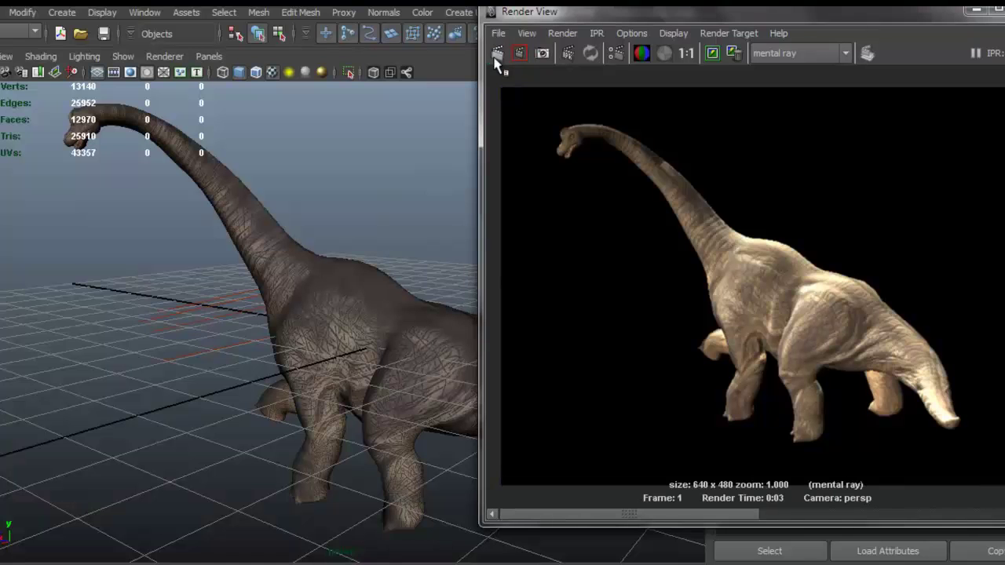
# Lower the duplicated spot light and shift it slightly away from the dinosaur
pyautogui.keyDown('alt'); pyautogui.moveTo(332, 217); pyautogui.dragTo(363, 220); pyautogui.keyUp('alt')
pyautogui.moveTo(598, 10); pyautogui.dragTo(533, 13)
pyautogui.keyDown('alt'); pyautogui.moveTo(269, 125); pyautogui.dragTo(217, 171); pyautogui.keyUp('alt')
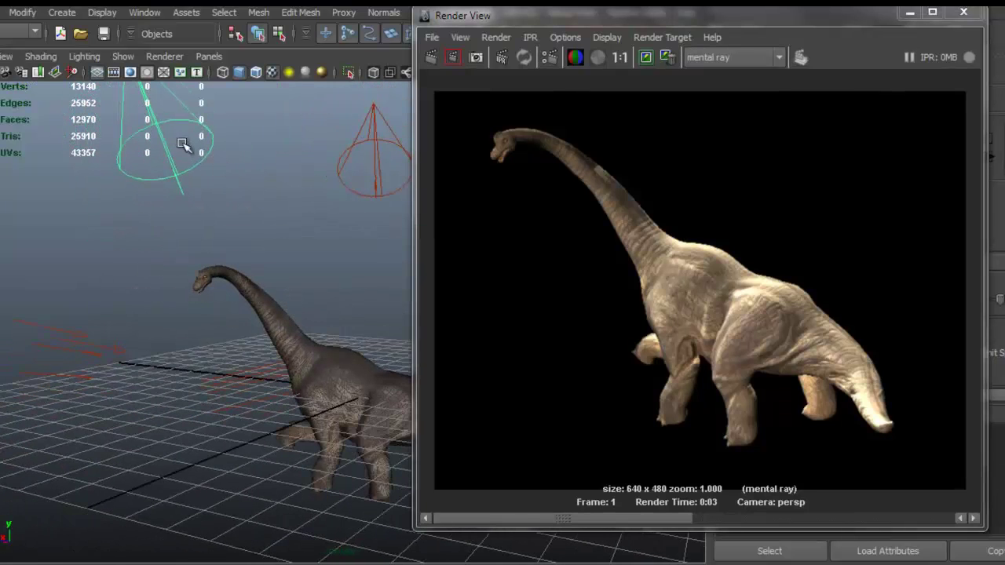
pyautogui.keyDown('alt'); pyautogui.moveTo(209, 178); pyautogui.dragTo(240, 198, button='middle'); pyautogui.keyUp('alt')
pyautogui.keyDown('alt'); pyautogui.moveTo(176, 110); pyautogui.dragTo(200, 139, button='middle'); pyautogui.keyUp('alt')
pyautogui.moveTo(181, 92); pyautogui.dragTo(180, 137)
pyautogui.moveTo(142, 187); pyautogui.dragTo(131, 183)
# Frame the whole dinosaur in the view, render it with the lowered spot light and check the overall shading
pyautogui.keyDown('alt'); pyautogui.moveTo(240, 230); pyautogui.dragTo(154, 149, button='middle'); pyautogui.keyUp('alt')
pyautogui.keyDown('alt'); pyautogui.moveTo(201, 246); pyautogui.dragTo(135, 224, button='middle'); pyautogui.keyUp('alt')
pyautogui.keyDown('alt'); pyautogui.moveTo(145, 243); pyautogui.dragTo(161, 264, button='right'); pyautogui.keyUp('alt')
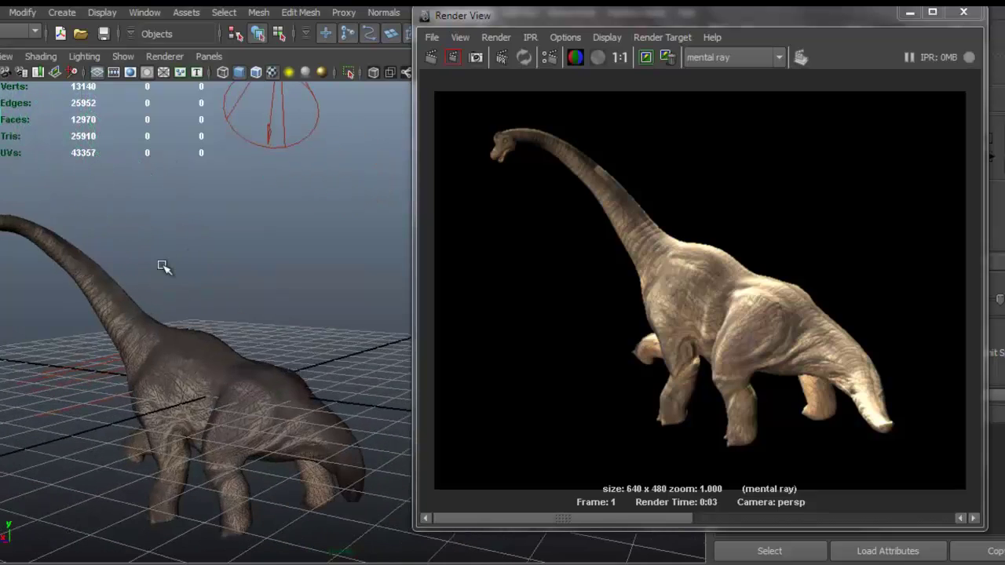
pyautogui.keyDown('alt'); pyautogui.moveTo(162, 264); pyautogui.dragTo(241, 233, button='middle'); pyautogui.keyUp('alt')
pyautogui.moveTo(240, 233)
pyautogui.keyDown('alt'); pyautogui.mouseDown()
pyautogui.moveTo(249, 242)
pyautogui.moveTo(248, 228)
pyautogui.mouseUp(); pyautogui.keyUp('alt')
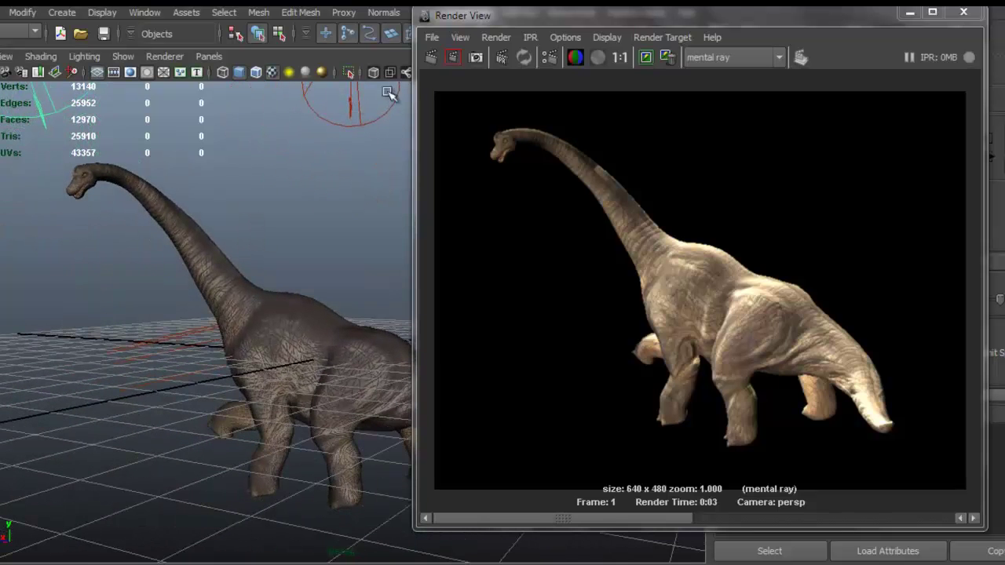
pyautogui.click(430, 58)
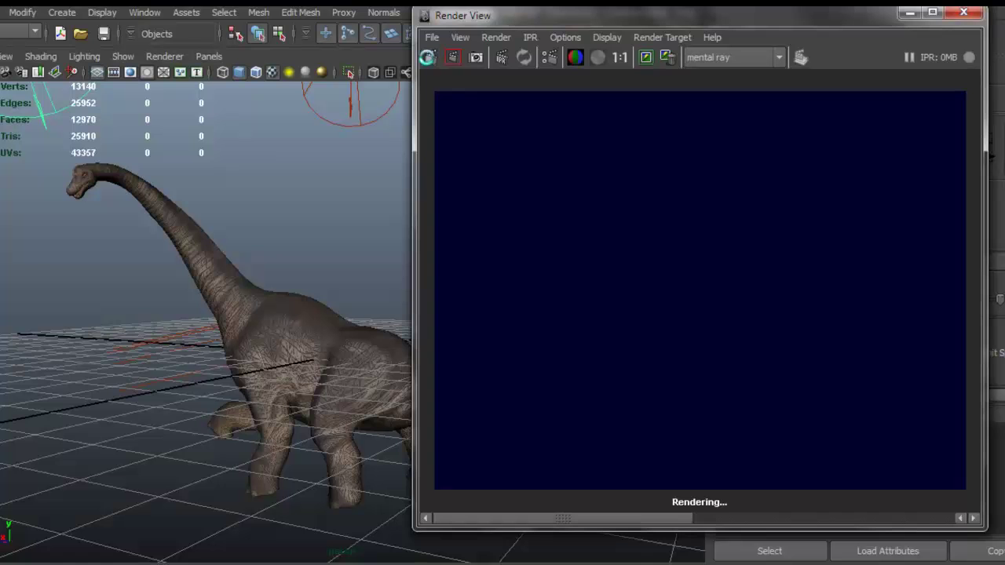
pyautogui.scroll(1, 683, 309)
pyautogui.scroll(-3, 679, 308)
pyautogui.scroll(3, 667, 310)
pyautogui.scroll(-1, 662, 312)
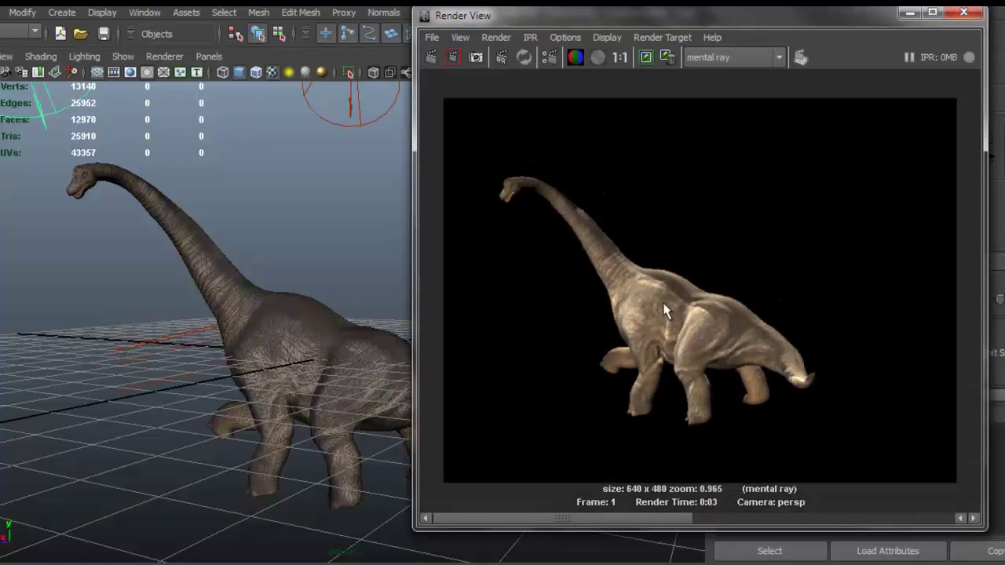
# Lower the duplicated spot light further and rotate it to aim more steeply downward
pyautogui.moveTo(705, 24); pyautogui.dragTo(760, 27)
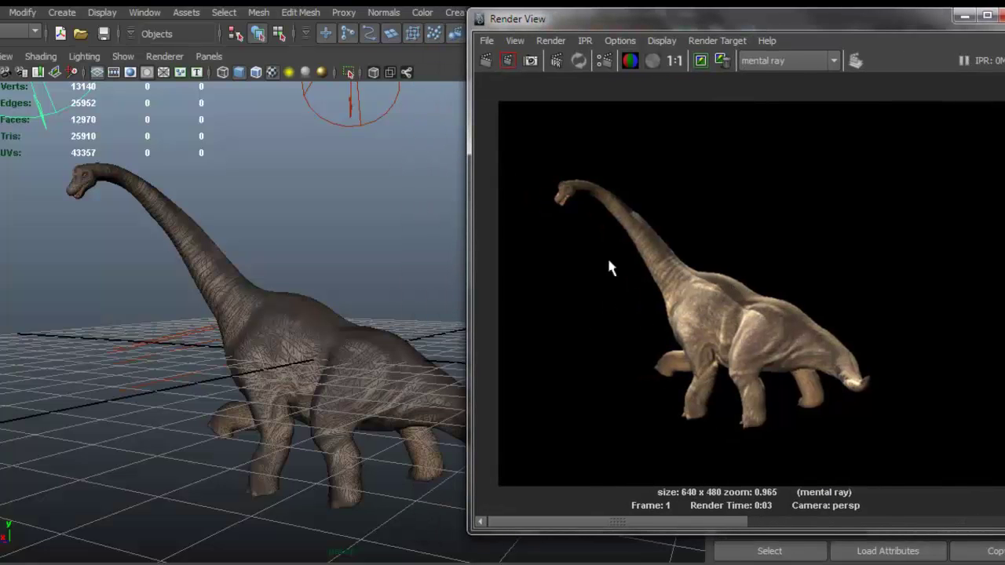
pyautogui.keyDown('alt'); pyautogui.moveTo(242, 210); pyautogui.dragTo(316, 157); pyautogui.keyUp('alt')
pyautogui.moveTo(299, 91); pyautogui.dragTo(300, 127)
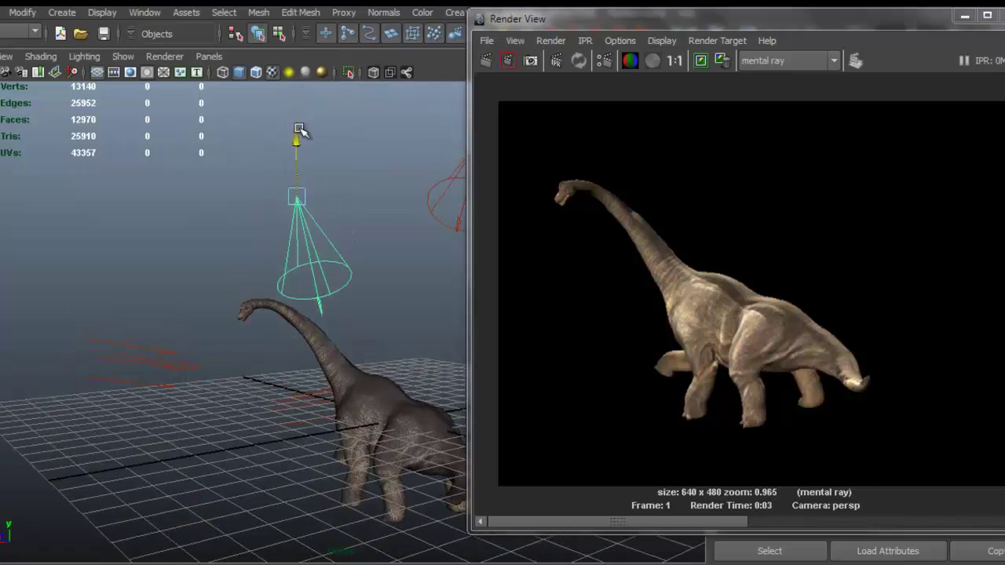
pyautogui.press('e')
pyautogui.moveTo(296, 228); pyautogui.dragTo(276, 212)
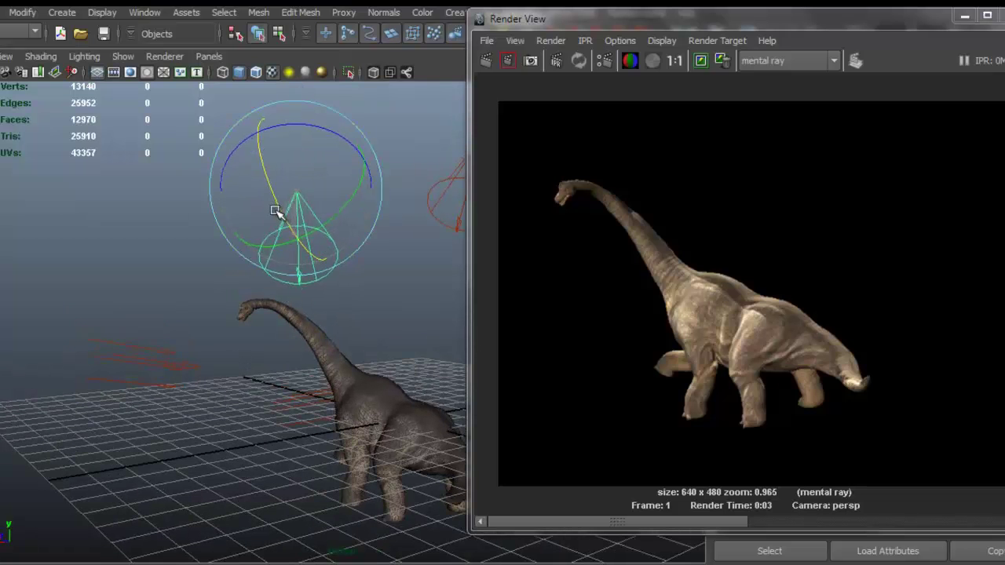
# Rotate the spot light above the dinosaur's head further and render the dinosaur from a closer view
pyautogui.moveTo(348, 213); pyautogui.dragTo(290, 159)
pyautogui.keyDown('alt'); pyautogui.moveTo(289, 160); pyautogui.dragTo(396, 273, button='right'); pyautogui.keyUp('alt')
pyautogui.keyDown('alt'); pyautogui.moveTo(356, 249); pyautogui.dragTo(345, 252, button='middle'); pyautogui.keyUp('alt')
pyautogui.keyDown('alt'); pyautogui.moveTo(345, 253); pyautogui.dragTo(370, 252); pyautogui.keyUp('alt')
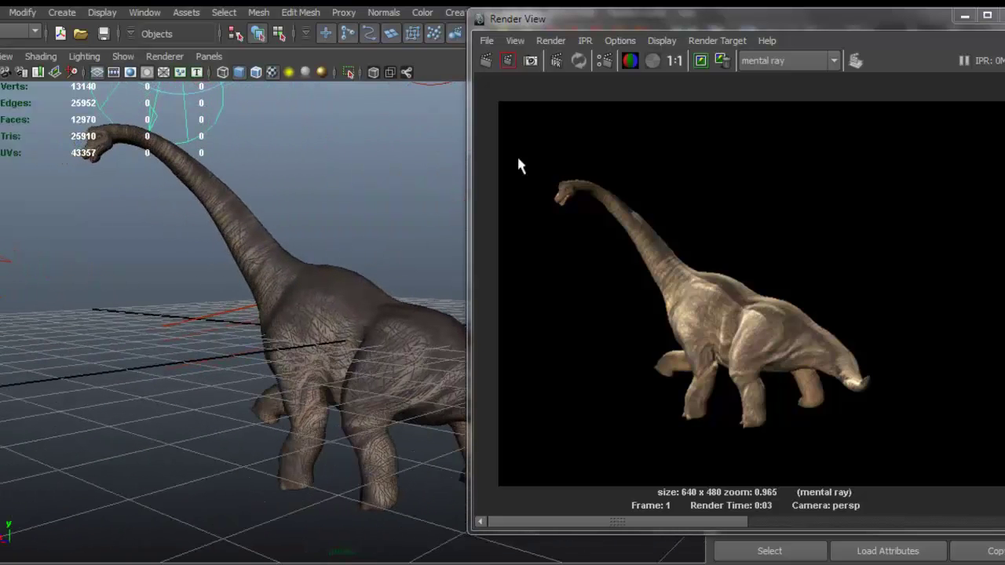
pyautogui.click(486, 60)
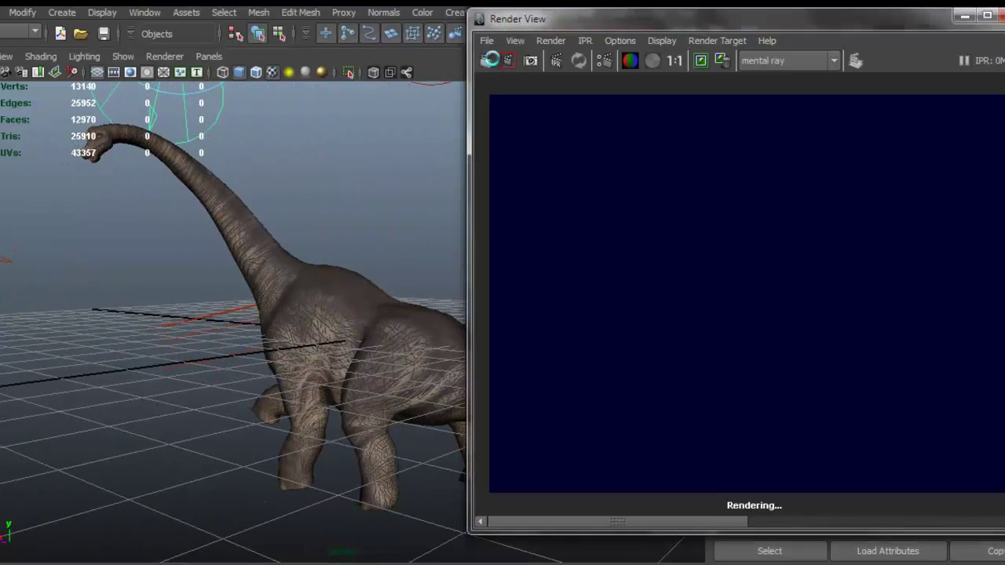
# Slightly rotate the spot light above the head, aim the other spot light a little toward the dinosaur, and render the result
pyautogui.scroll(-1, 666, 175)
pyautogui.scroll(1, 665, 175)
pyautogui.keyDown('alt'); pyautogui.moveTo(296, 201); pyautogui.dragTo(330, 271, button='middle'); pyautogui.keyUp('alt')
pyautogui.keyDown('alt'); pyautogui.moveTo(285, 211); pyautogui.dragTo(292, 146, button='right'); pyautogui.keyUp('alt')
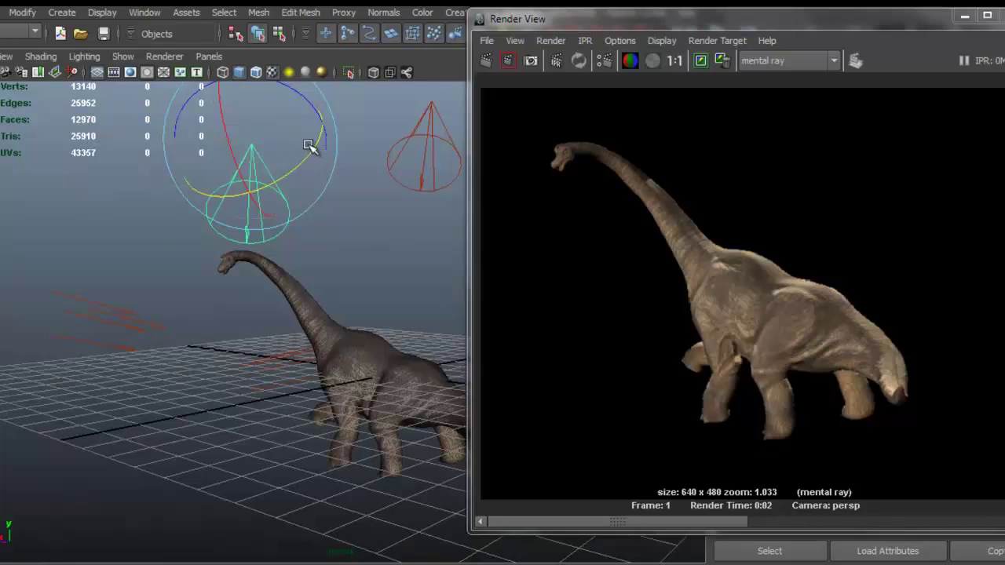
pyautogui.moveTo(312, 148); pyautogui.dragTo(315, 150)
pyautogui.click(441, 143)
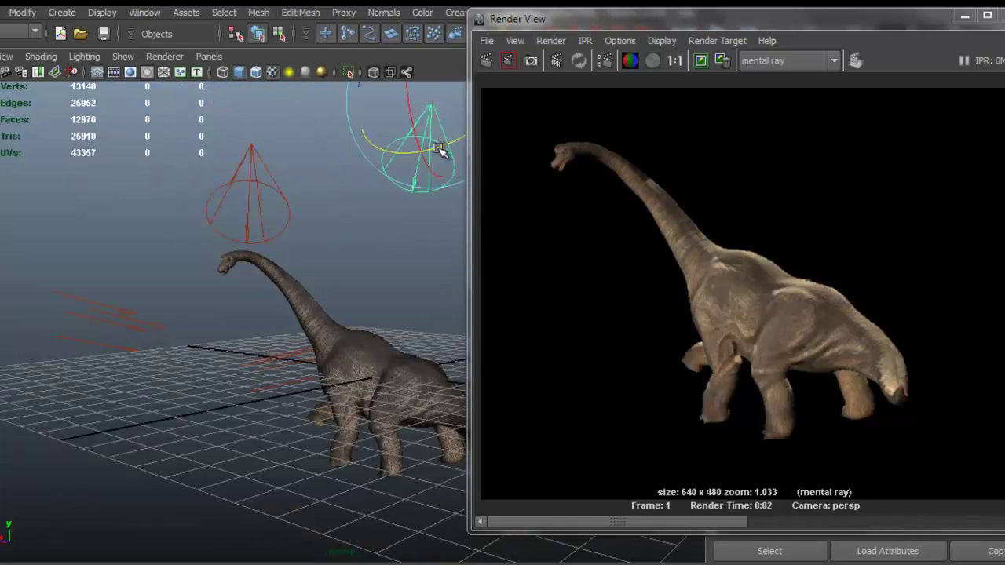
pyautogui.scroll(8, 410, 229)
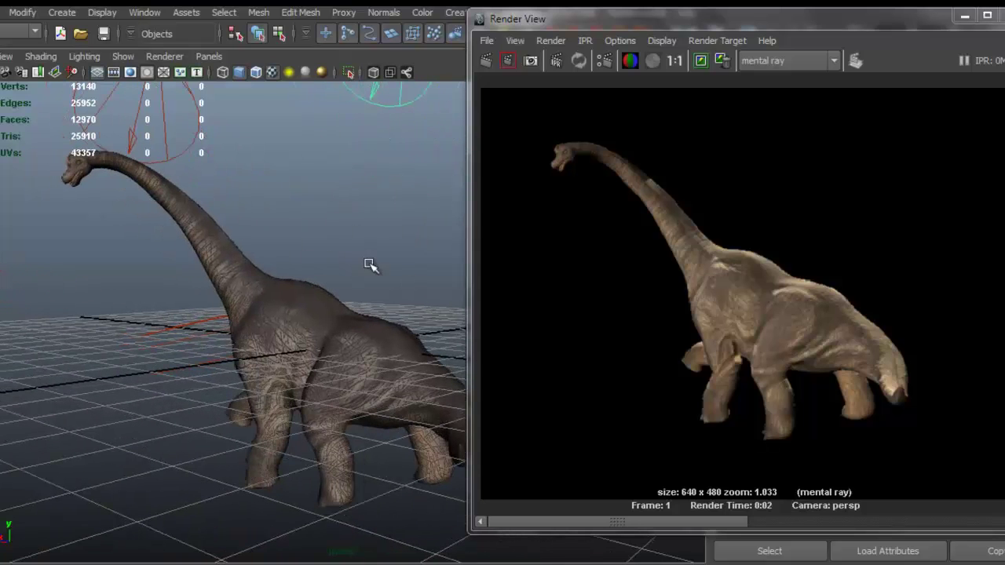
pyautogui.click(486, 61)
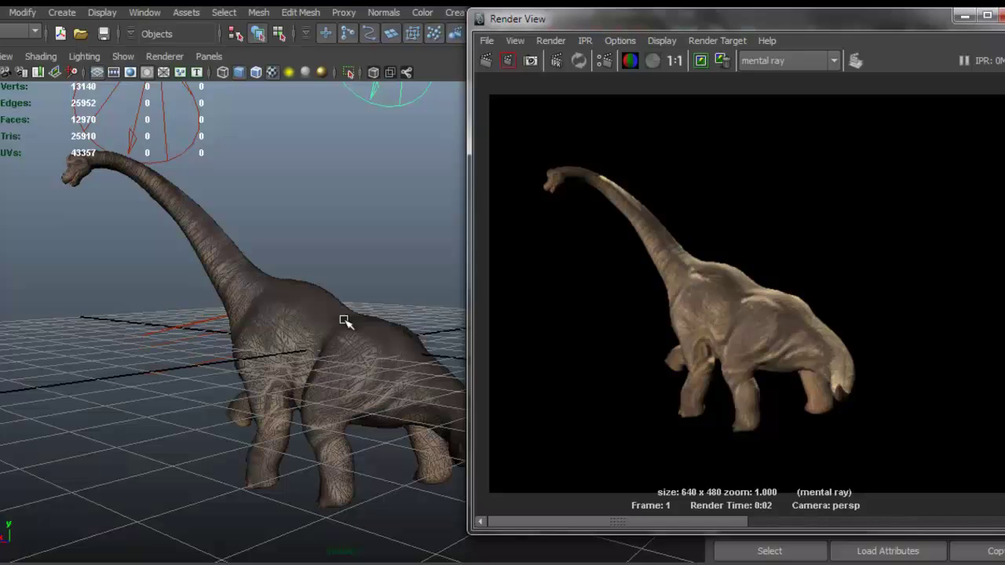
# Tilt the spot light behind the head further toward the dinosaur's front and render the dinosaur from a closer, lower angle
pyautogui.scroll(-5, 284, 220)
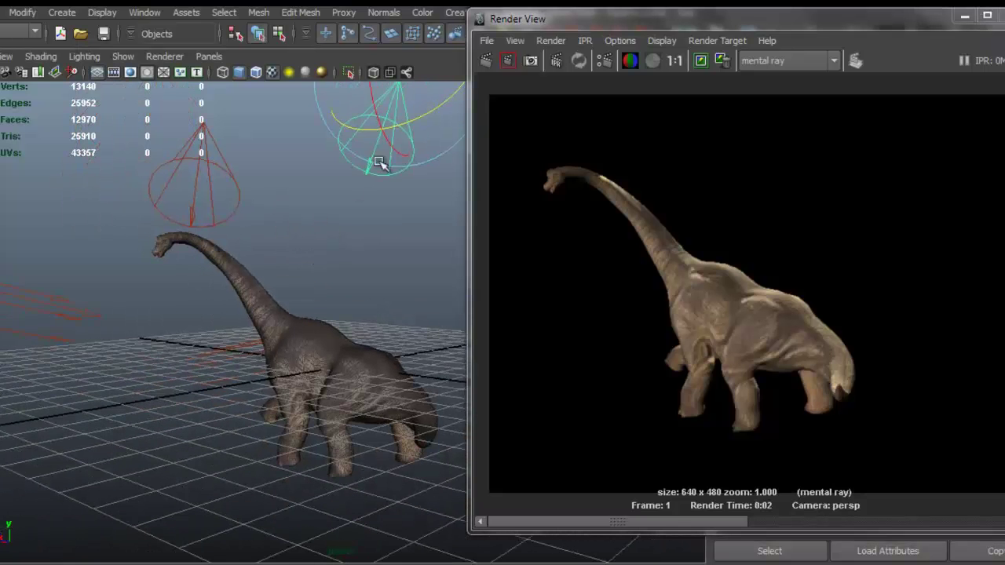
pyautogui.moveTo(399, 123); pyautogui.dragTo(390, 128)
pyautogui.click(487, 60)
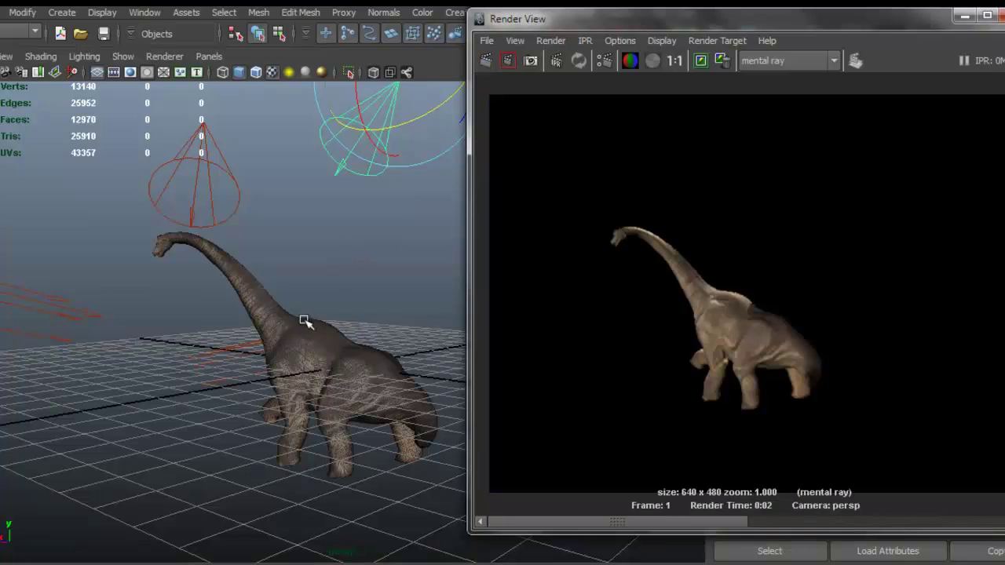
pyautogui.scroll(5, 307, 325)
pyautogui.keyDown('alt'); pyautogui.moveTo(355, 321); pyautogui.dragTo(337, 260, button='middle'); pyautogui.keyUp('alt')
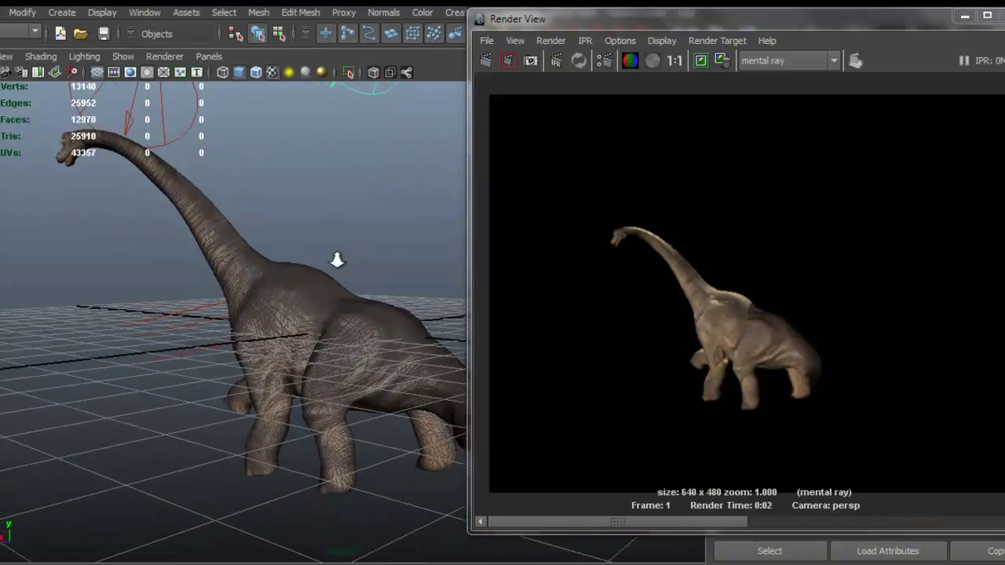
pyautogui.keyDown('alt'); pyautogui.moveTo(345, 201); pyautogui.dragTo(373, 212); pyautogui.keyUp('alt')
pyautogui.click(487, 61)
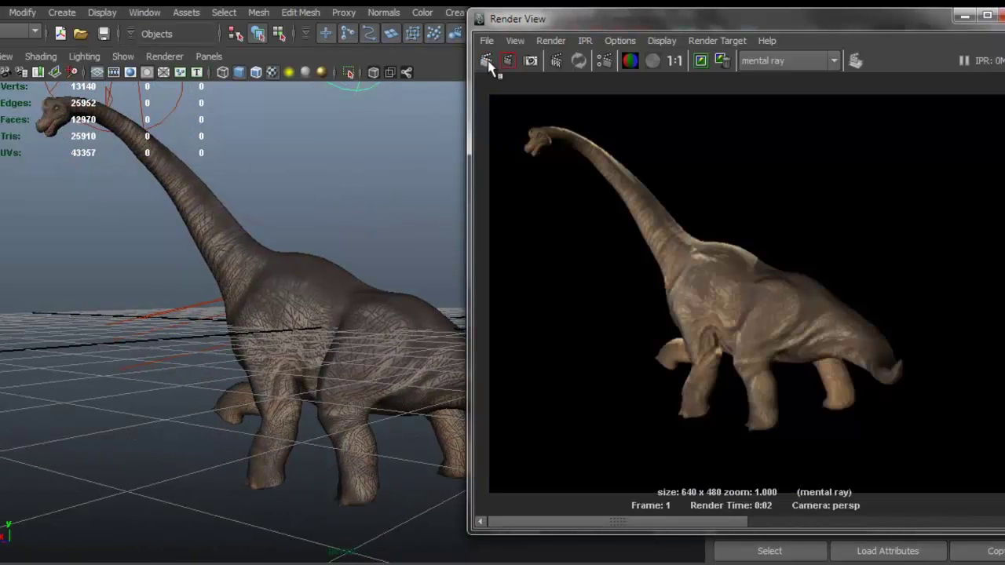
# Try a penumbra angle of 3.613 and a dropoff of 38.571 on the tilted spot light and render the dinosaur
pyautogui.moveTo(773, 39); pyautogui.dragTo(500, 33)
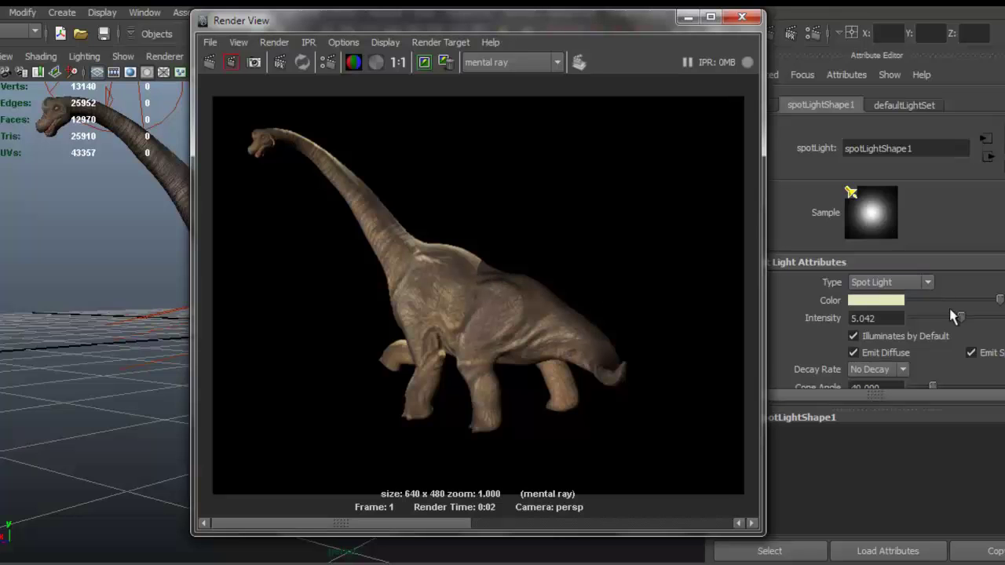
pyautogui.scroll(-2, 965, 318)
pyautogui.scroll(-2, 971, 322)
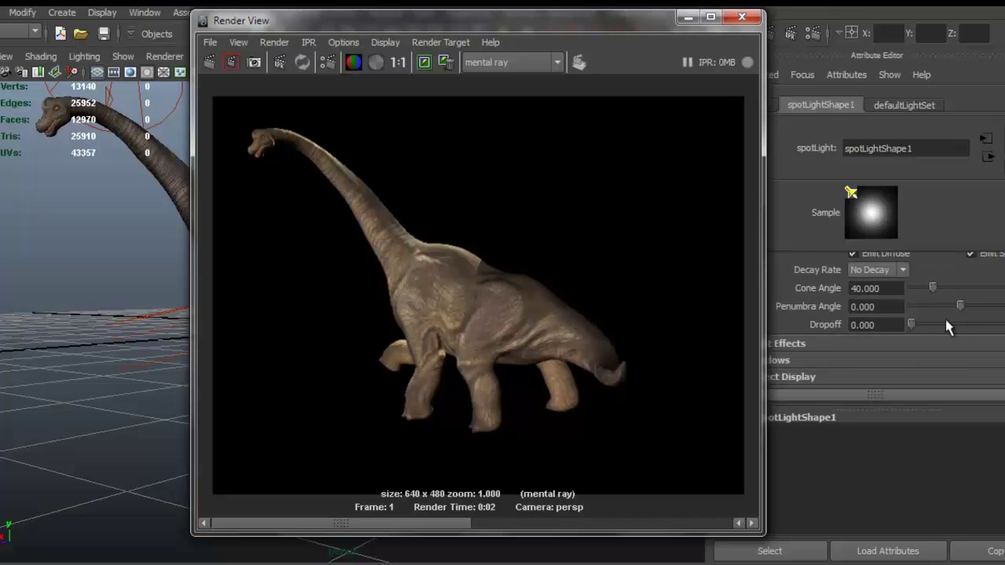
pyautogui.moveTo(961, 306); pyautogui.dragTo(975, 307)
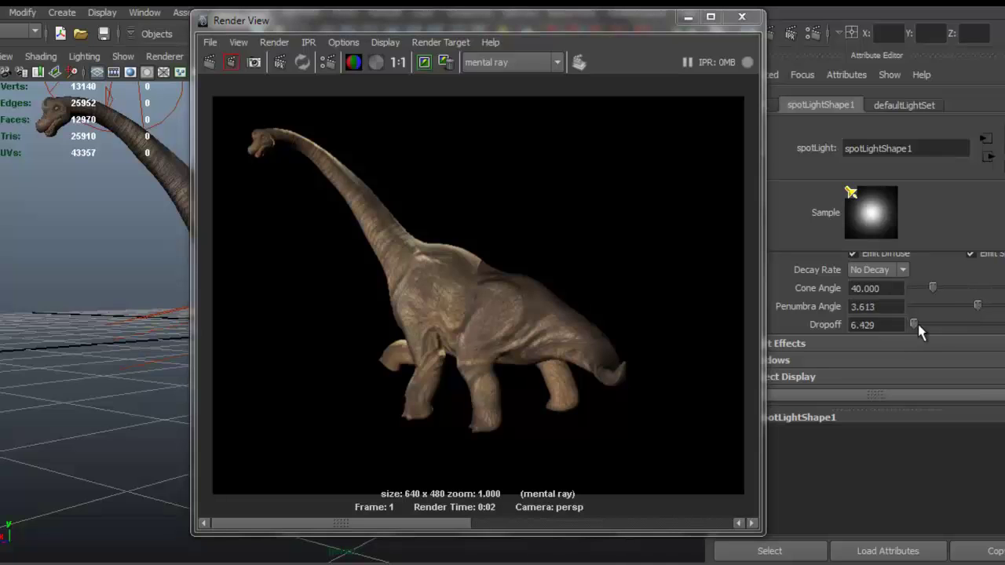
pyautogui.moveTo(584, 36); pyautogui.dragTo(808, 50)
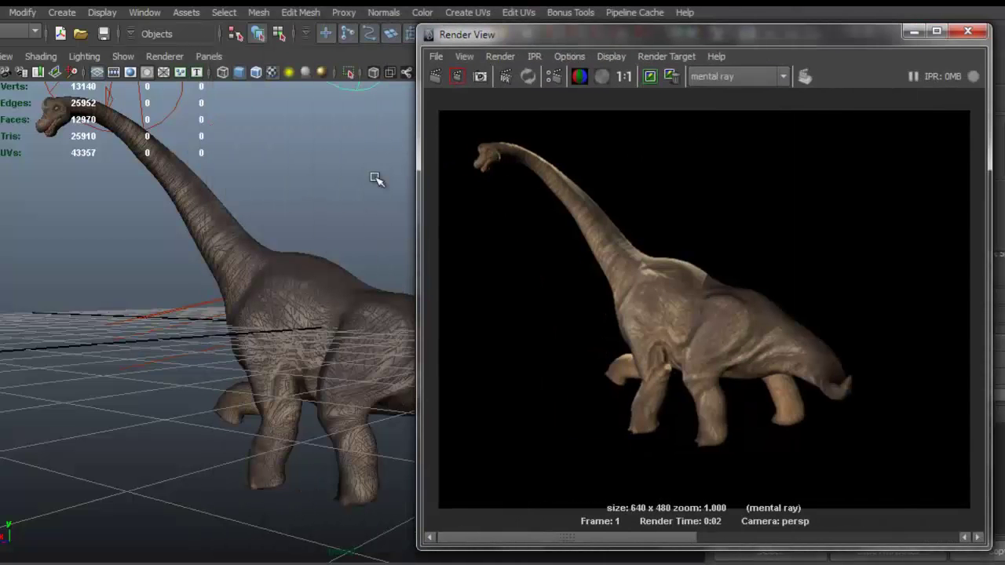
pyautogui.click(436, 77)
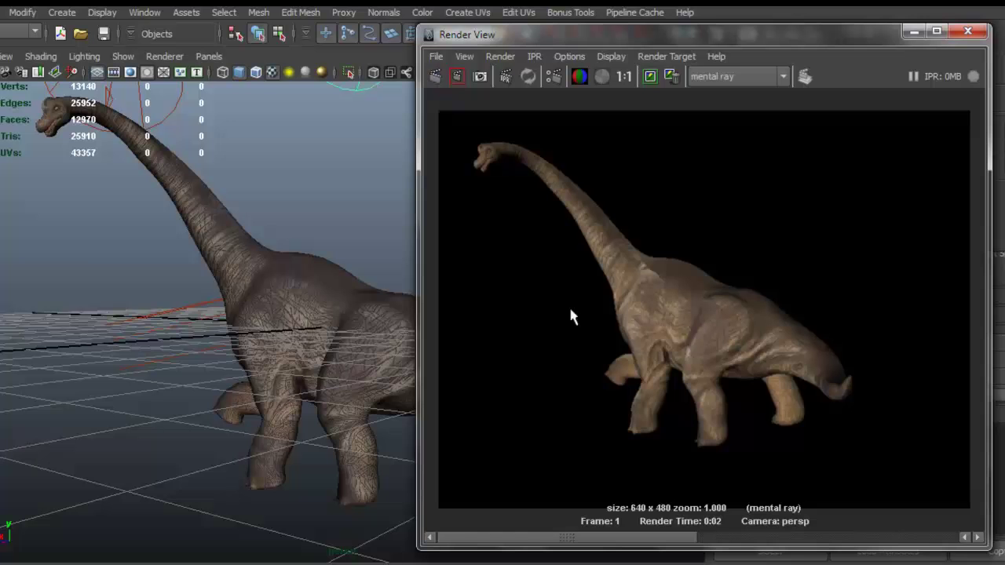
# Set the tilted spot light's penumbra angle to 1.092 and its dropoff to 0, and render the dinosaur again
pyautogui.moveTo(836, 47); pyautogui.dragTo(612, 45)
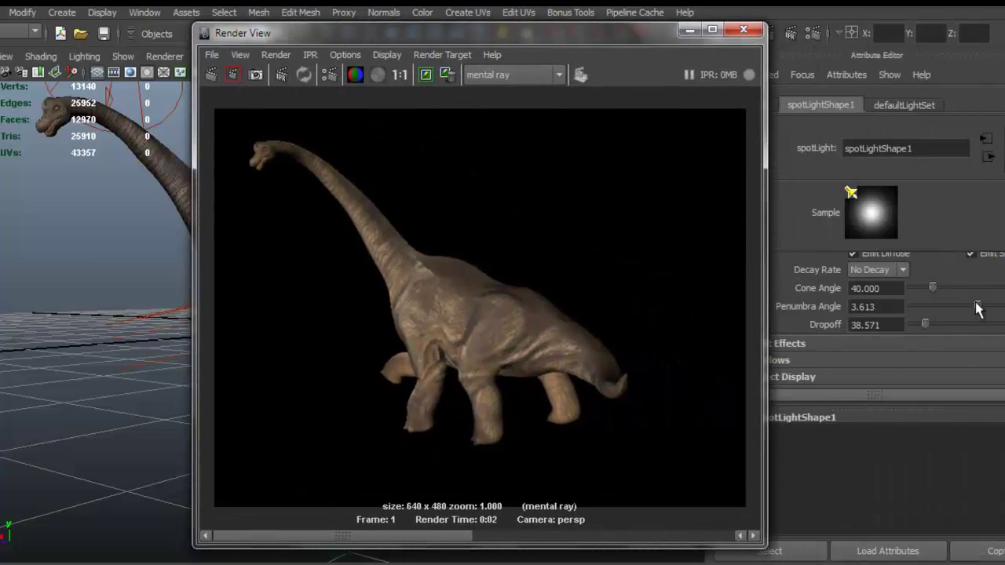
pyautogui.moveTo(979, 307); pyautogui.dragTo(968, 308)
pyautogui.moveTo(921, 331); pyautogui.dragTo(903, 331)
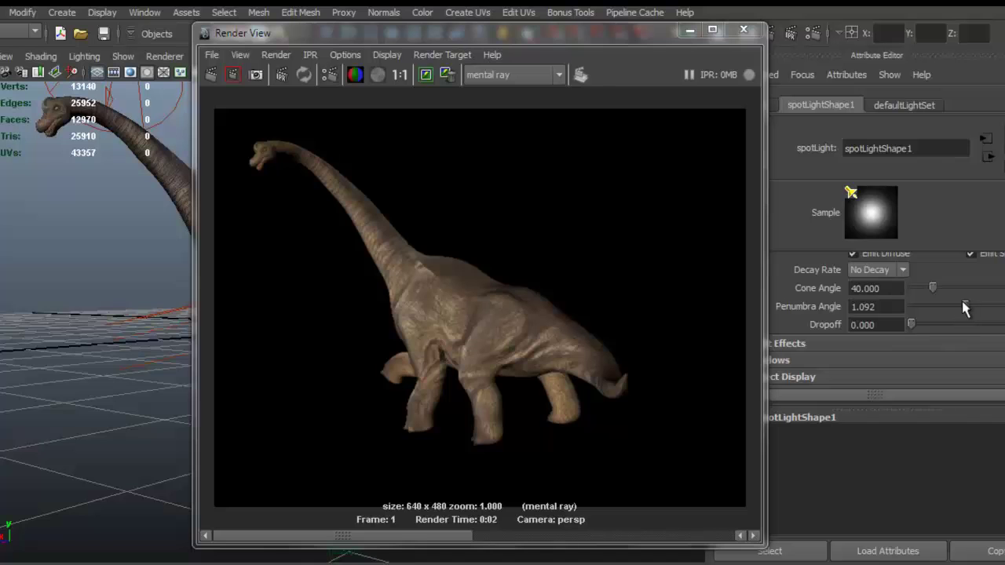
pyautogui.click(209, 76)
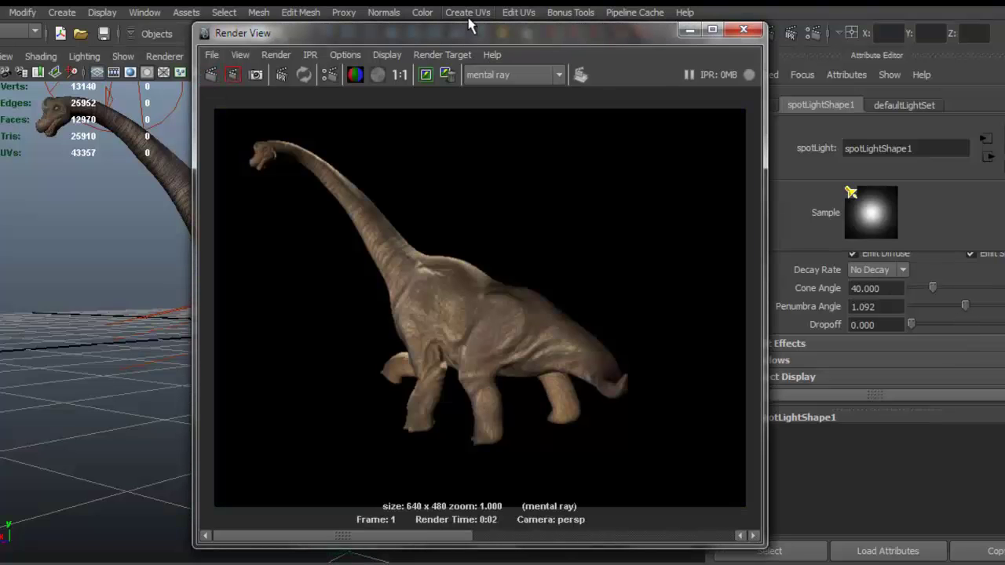
# Duplicate the tilted spot light, move the copy toward the tail side, and rotate it to aim almost straight down
pyautogui.moveTo(462, 40); pyautogui.dragTo(690, 43)
pyautogui.keyDown('alt'); pyautogui.moveTo(281, 132); pyautogui.dragTo(209, 117, button='right'); pyautogui.keyUp('alt')
pyautogui.keyDown('alt'); pyautogui.moveTo(291, 122); pyautogui.dragTo(213, 153, button='middle'); pyautogui.keyUp('alt')
pyautogui.keyDown('alt'); pyautogui.moveTo(351, 142); pyautogui.dragTo(285, 136, button='right'); pyautogui.keyUp('alt')
pyautogui.keyDown('alt'); pyautogui.moveTo(343, 149); pyautogui.dragTo(327, 152, button='middle'); pyautogui.keyUp('alt')
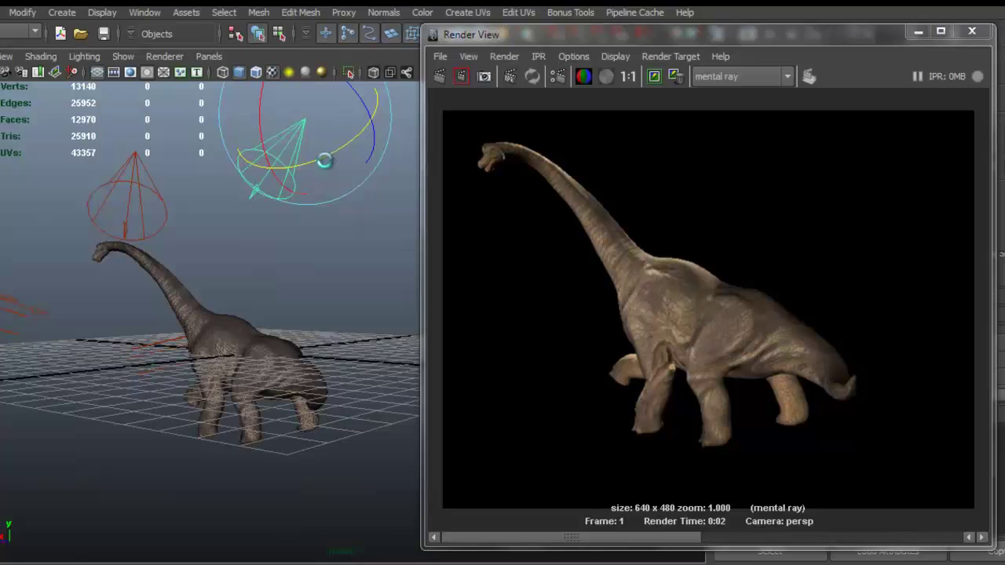
pyautogui.press('w')
pyautogui.hotkey('ctrl', 'd')
pyautogui.moveTo(270, 124); pyautogui.dragTo(331, 121)
pyautogui.press('e')
pyautogui.moveTo(372, 152); pyautogui.dragTo(383, 152)
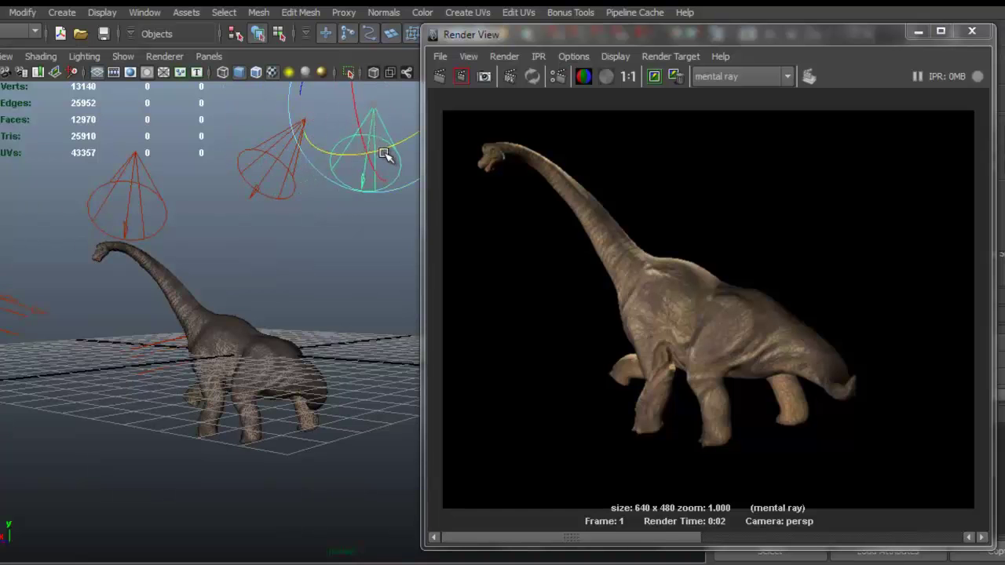
# Frame the dinosaur closely from a low side angle and render it with the third spot light
pyautogui.scroll(6, 270, 233)
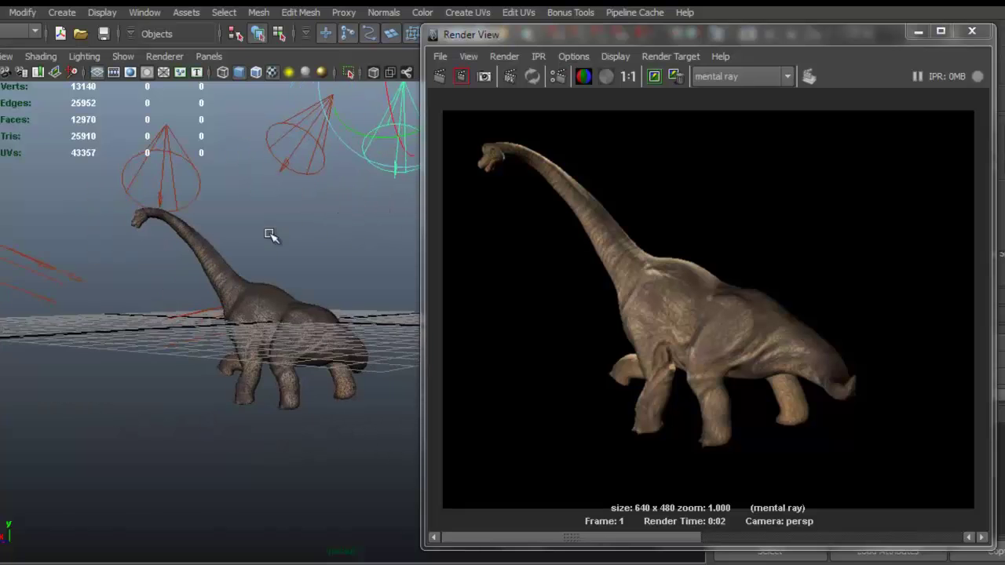
pyautogui.keyDown('alt'); pyautogui.moveTo(418, 250); pyautogui.dragTo(361, 240); pyautogui.keyUp('alt')
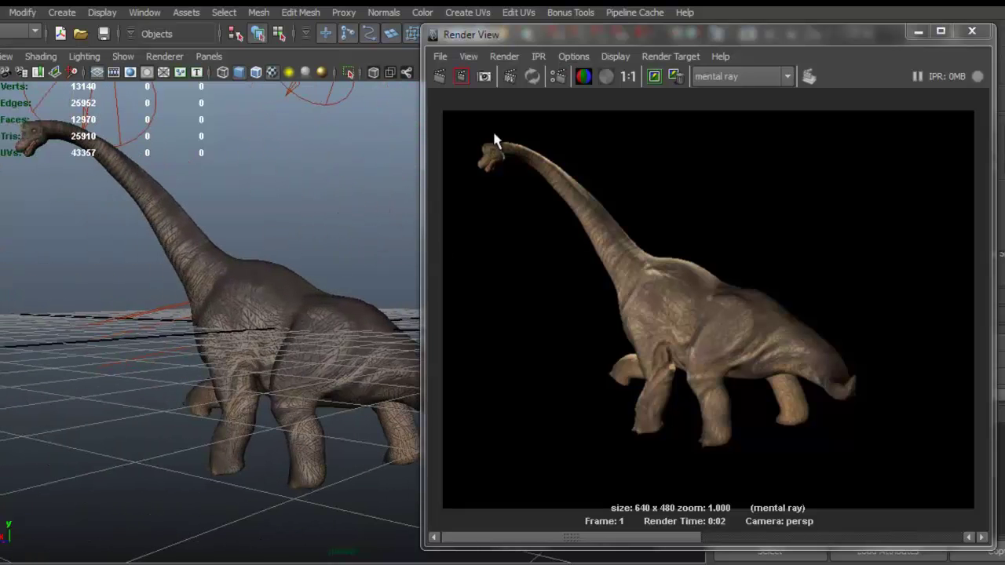
pyautogui.click(440, 77)
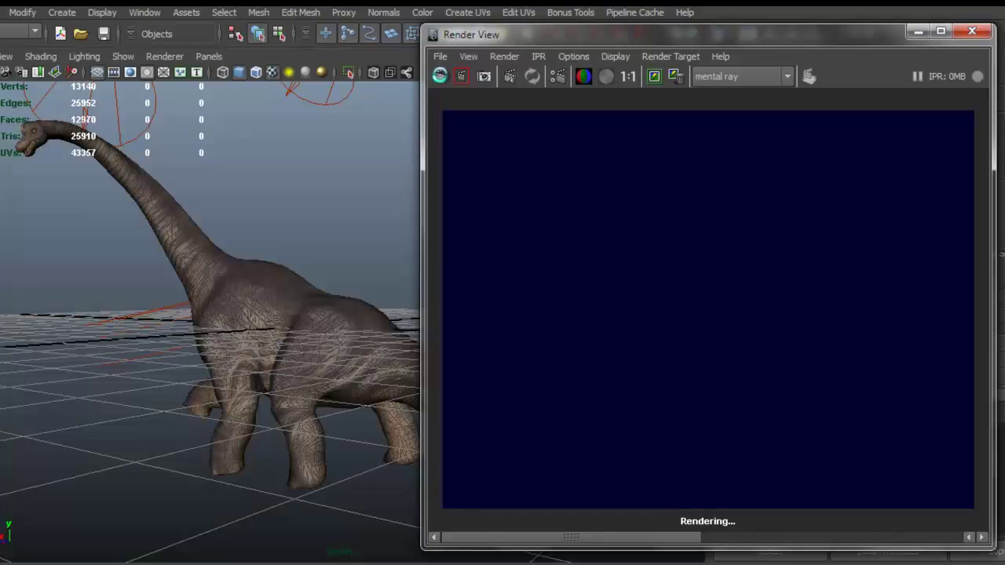
# Lower the third spot light's intensity to 3.866 and render the dinosaur to check the softer highlights
pyautogui.moveTo(713, 43); pyautogui.dragTo(396, 33)
pyautogui.scroll(2, 406, 235)
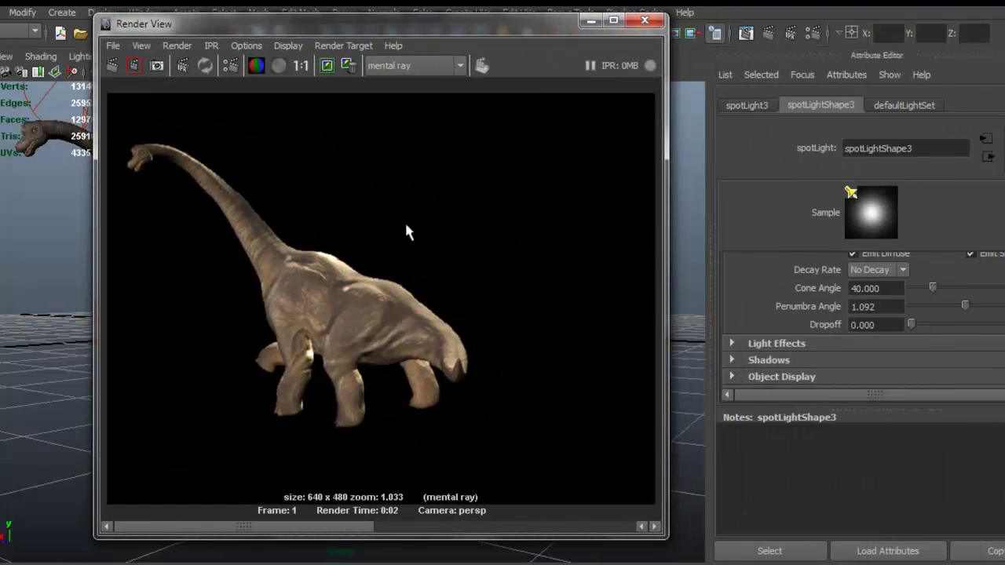
pyautogui.scroll(2, 995, 306)
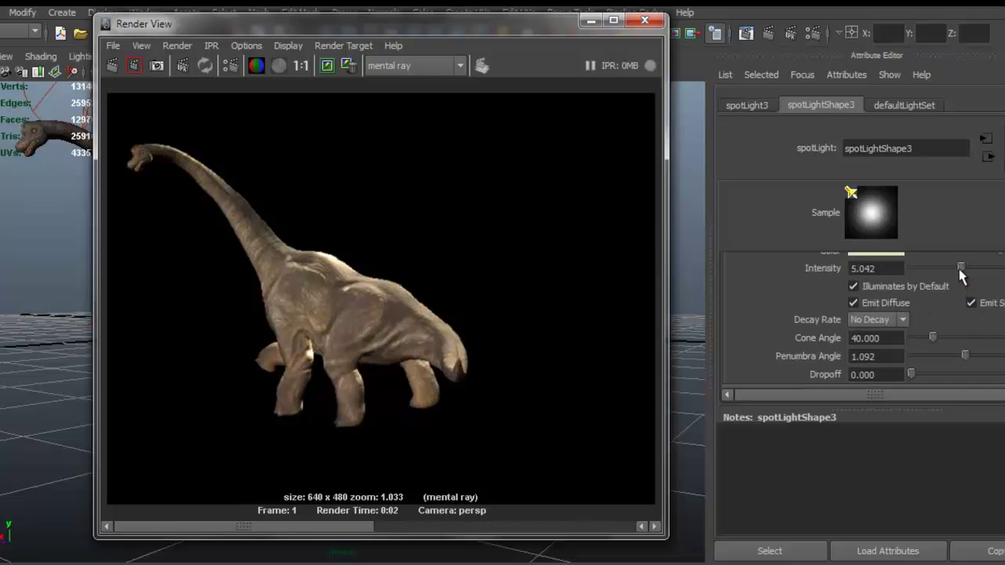
pyautogui.moveTo(961, 267); pyautogui.dragTo(945, 267)
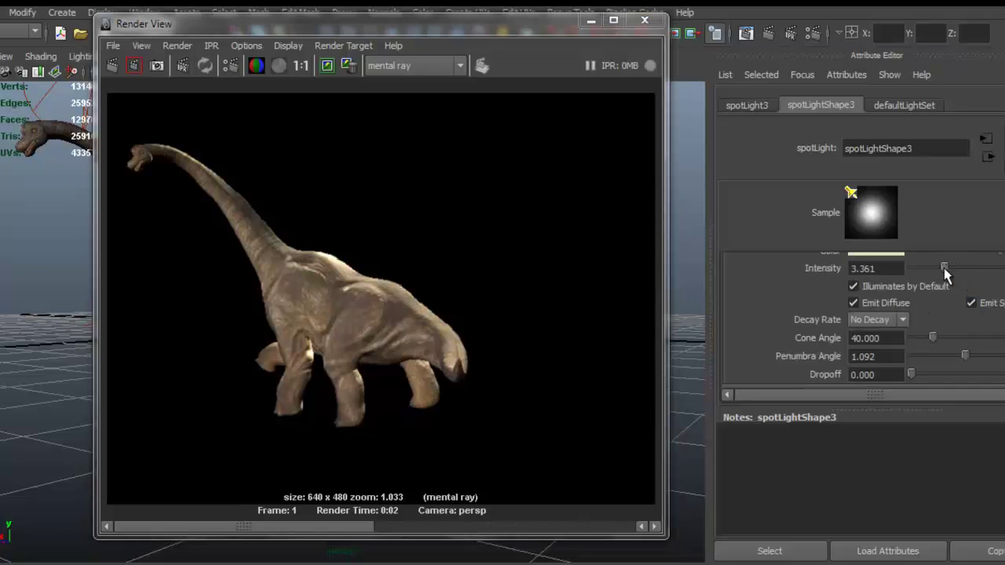
pyautogui.click(111, 66)
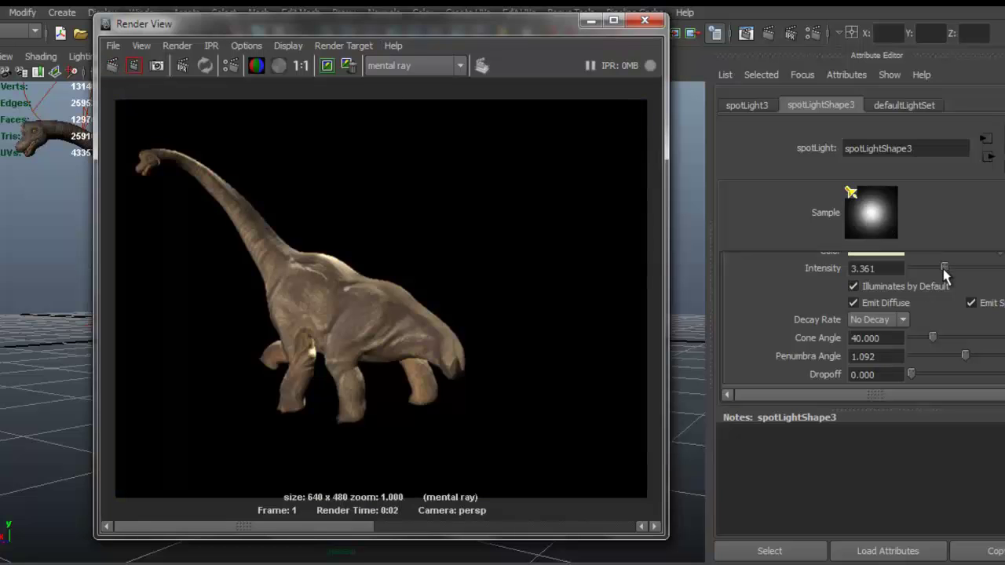
pyautogui.moveTo(944, 268); pyautogui.dragTo(947, 268)
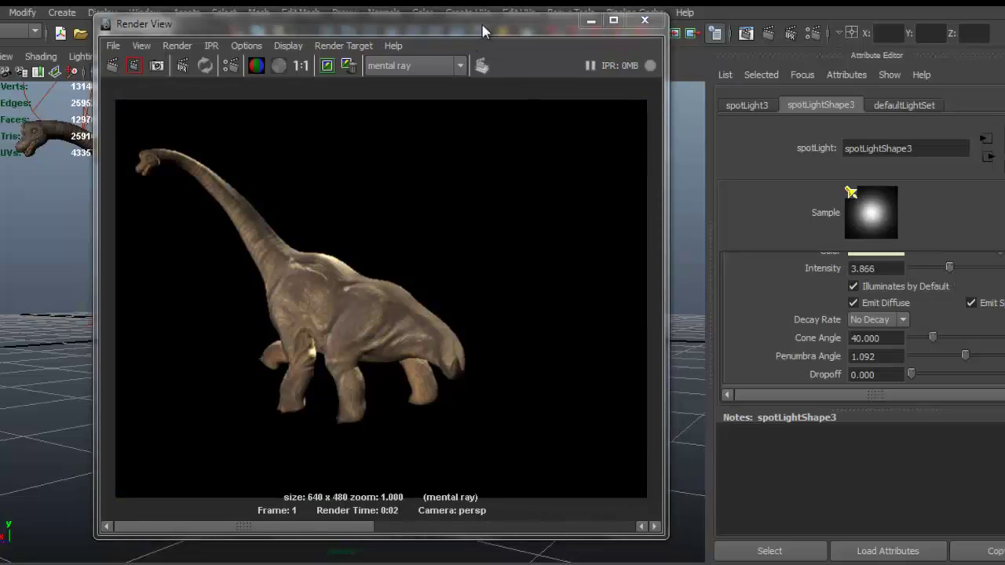
pyautogui.click(111, 66)
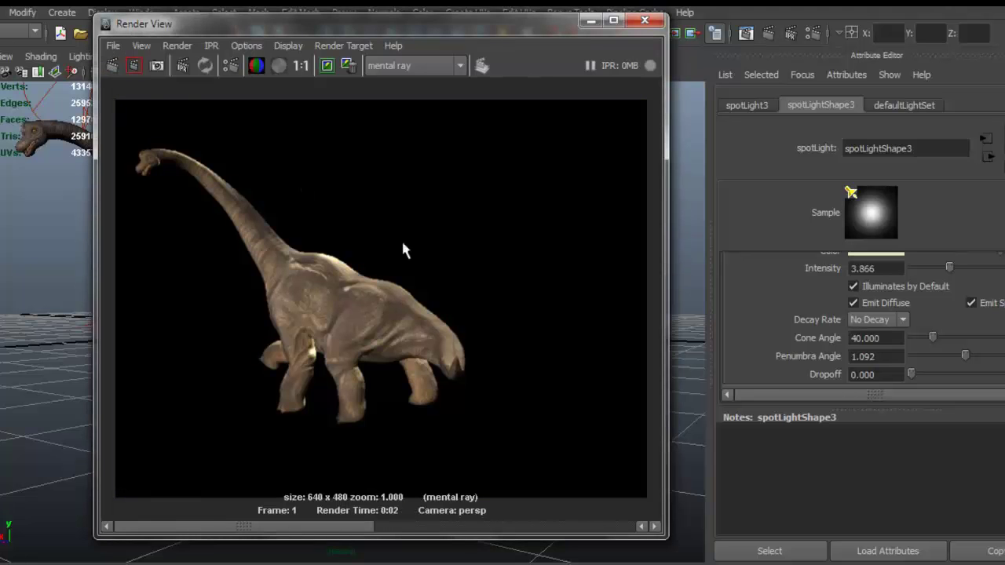
# Enable ray trace shadows on the first directional light, with a light angle of 3.130 and 21 shadow rays
pyautogui.moveTo(469, 30); pyautogui.dragTo(718, 34)
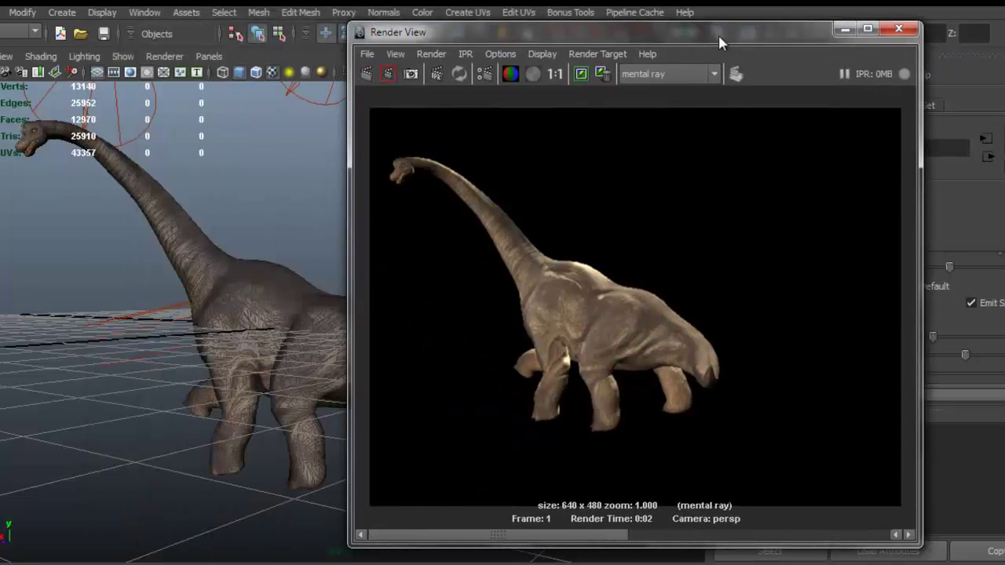
pyautogui.moveTo(717, 33); pyautogui.dragTo(609, 37)
pyautogui.keyDown('alt'); pyautogui.moveTo(224, 185); pyautogui.dragTo(108, 164, button='right'); pyautogui.keyUp('alt')
pyautogui.keyDown('alt'); pyautogui.moveTo(116, 213); pyautogui.dragTo(195, 204, button='middle'); pyautogui.keyUp('alt')
pyautogui.keyDown('alt'); pyautogui.moveTo(151, 205); pyautogui.dragTo(174, 256); pyautogui.keyUp('alt')
pyautogui.click(162, 292)
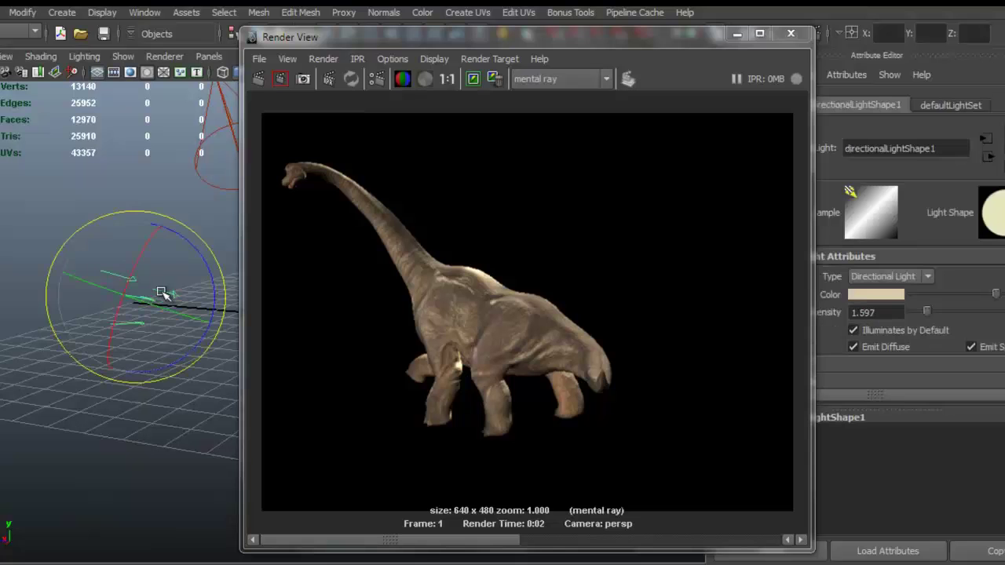
pyautogui.click(737, 34)
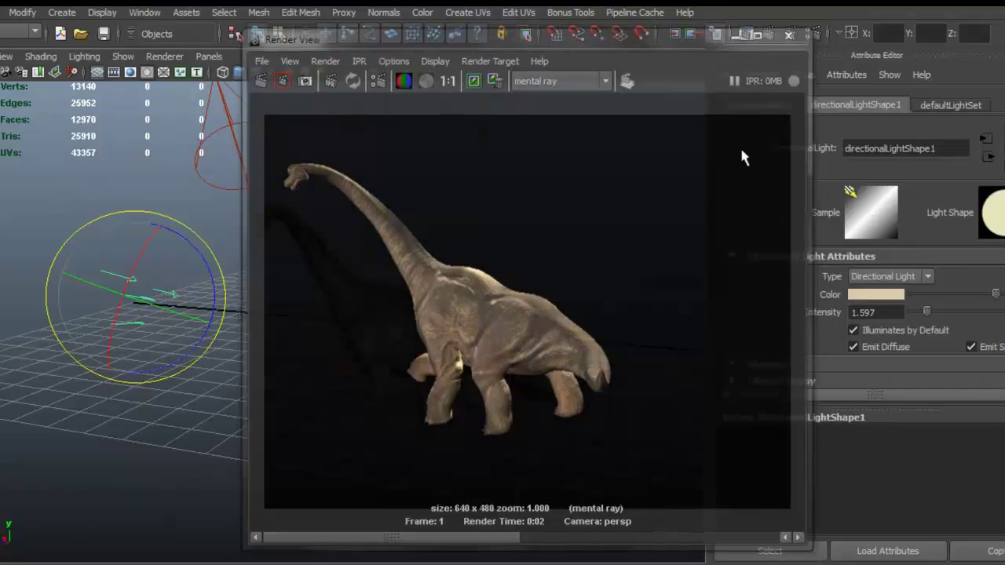
pyautogui.scroll(-2, 841, 342)
pyautogui.click(733, 315)
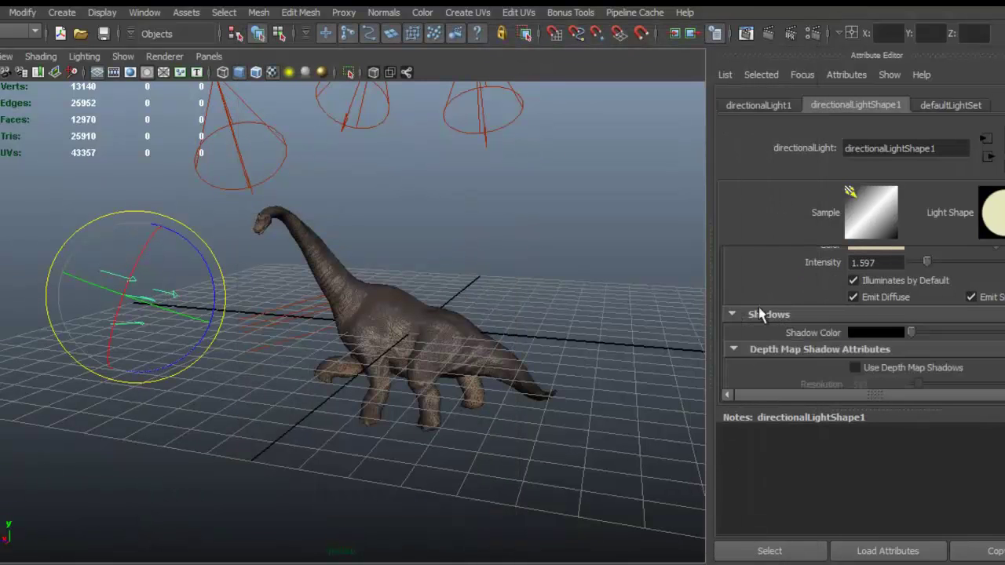
pyautogui.scroll(-10, 900, 312)
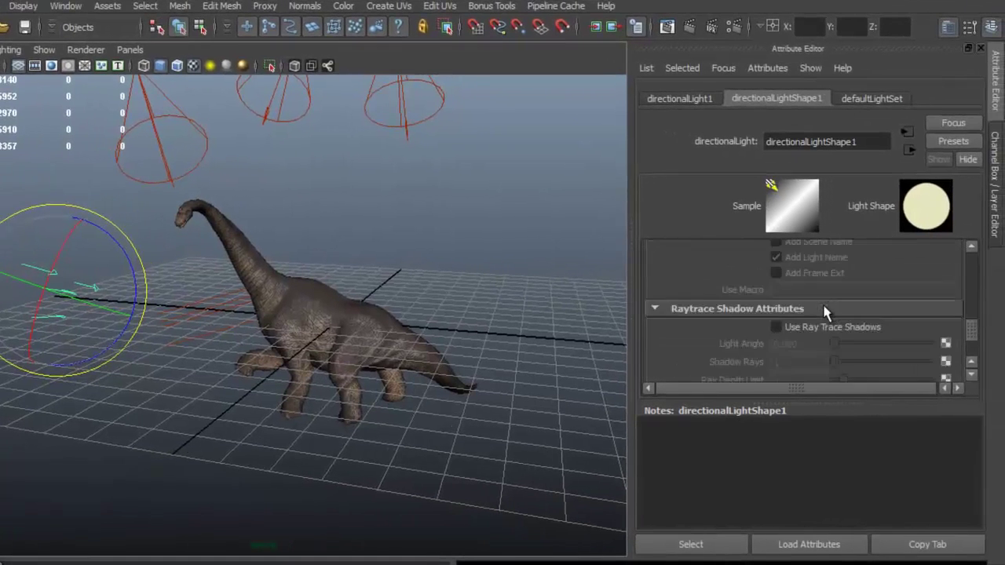
pyautogui.scroll(-2, 824, 312)
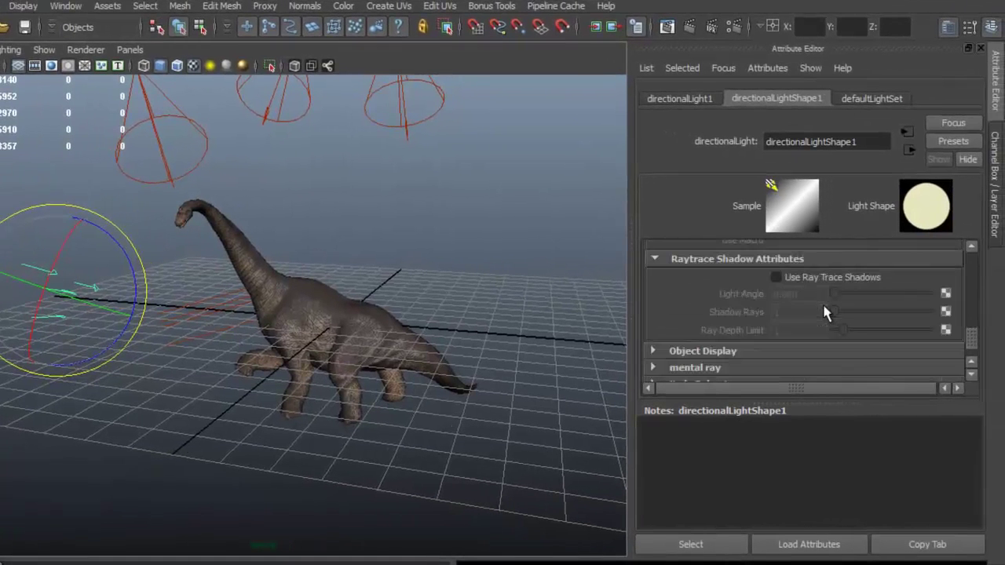
pyautogui.click(777, 278)
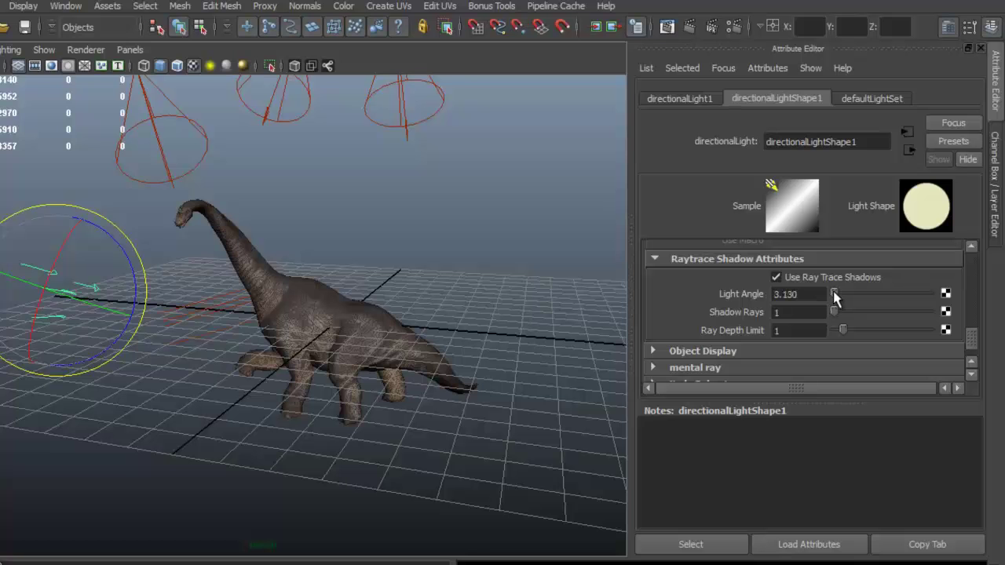
pyautogui.moveTo(836, 312); pyautogui.dragTo(843, 307)
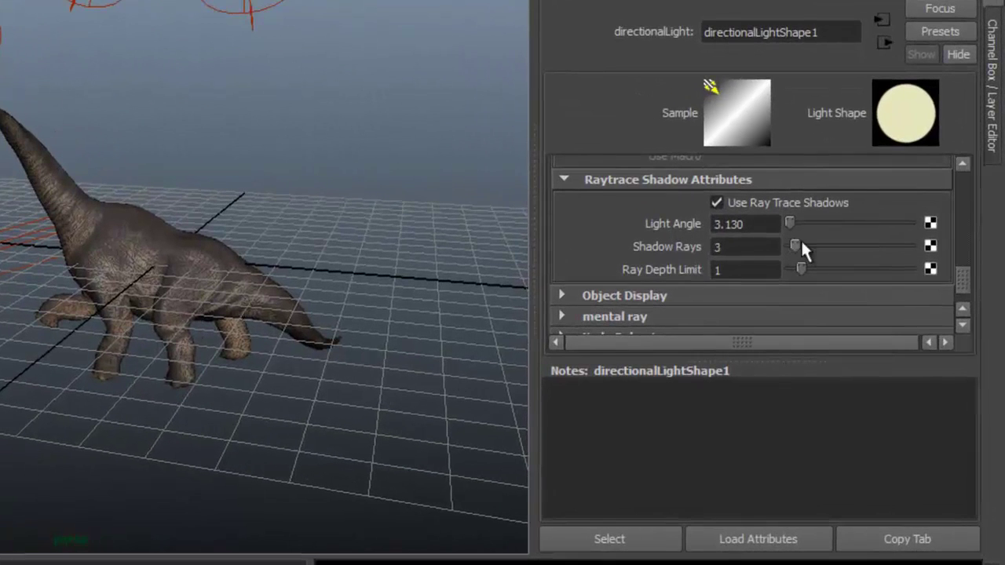
pyautogui.moveTo(801, 243); pyautogui.dragTo(849, 244)
# Enable ray trace shadows on the tilted spot light above the dinosaur's back and set its shadow rays to 18
pyautogui.keyDown('alt'); pyautogui.moveTo(253, 149); pyautogui.dragTo(210, 128); pyautogui.keyUp('alt')
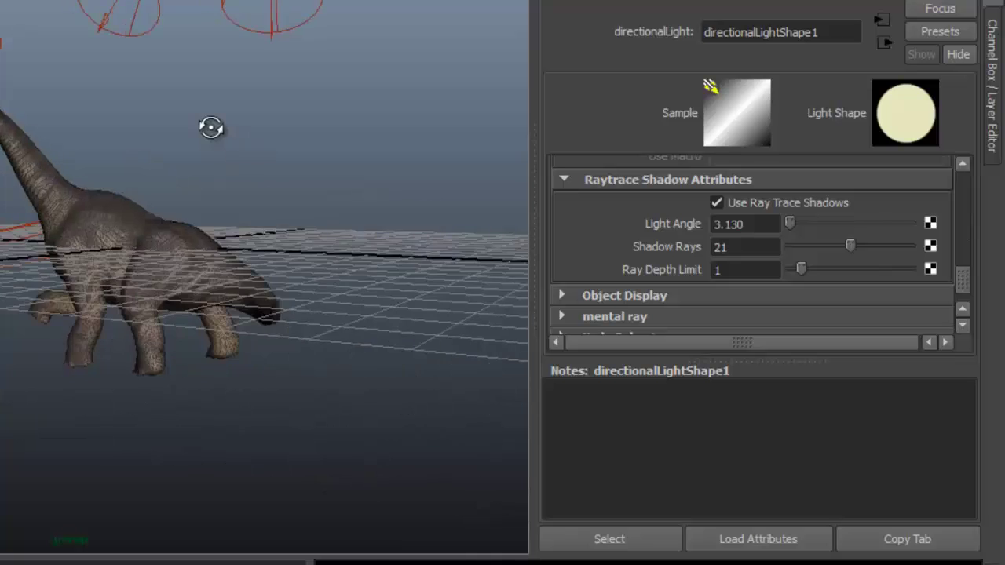
pyautogui.keyDown('alt'); pyautogui.moveTo(219, 116); pyautogui.dragTo(230, 188, button='middle'); pyautogui.keyUp('alt')
pyautogui.keyDown('alt'); pyautogui.moveTo(230, 188); pyautogui.dragTo(190, 175); pyautogui.keyUp('alt')
pyautogui.click(150, 53)
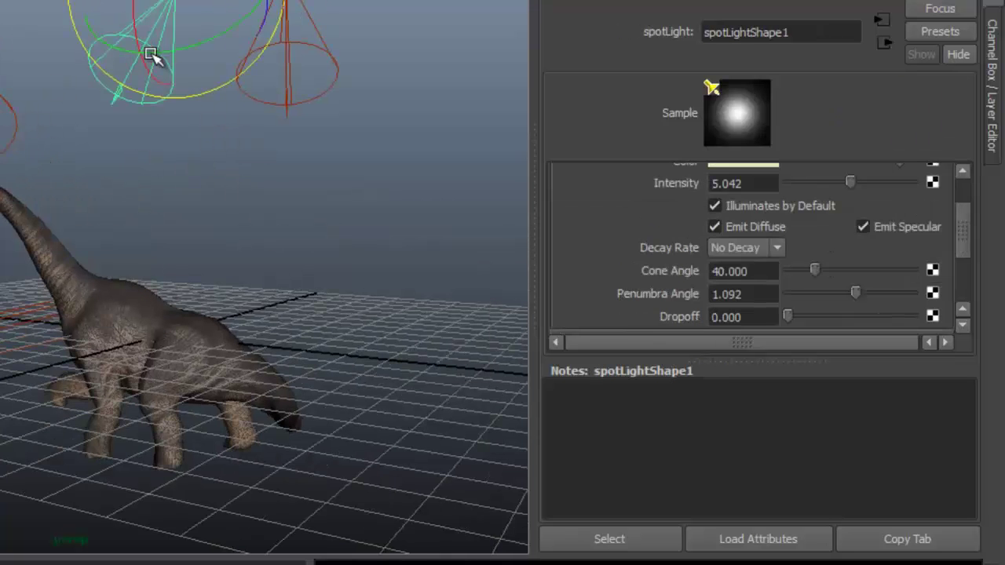
pyautogui.scroll(-3, 753, 267)
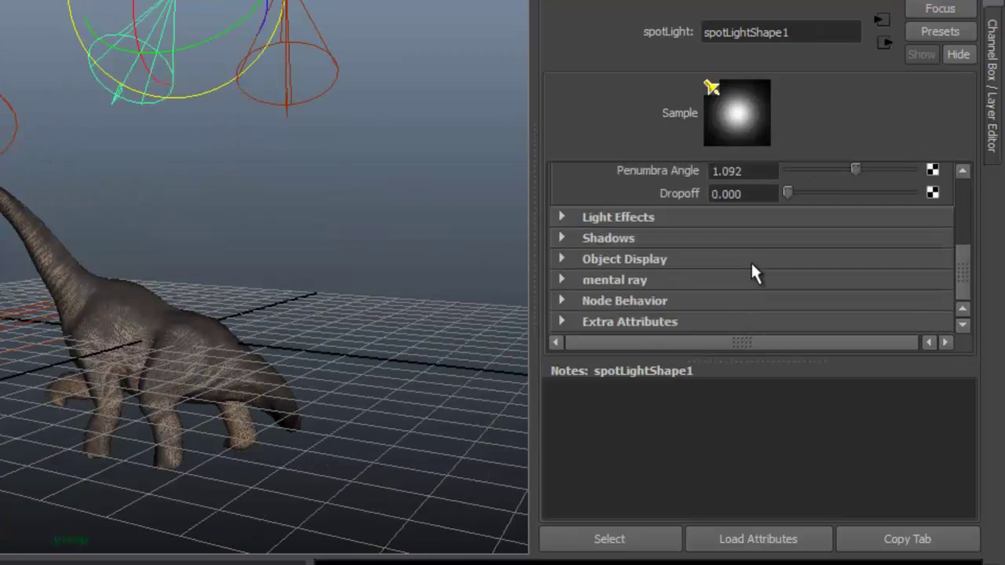
pyautogui.click(560, 237)
pyautogui.scroll(-6, 751, 263)
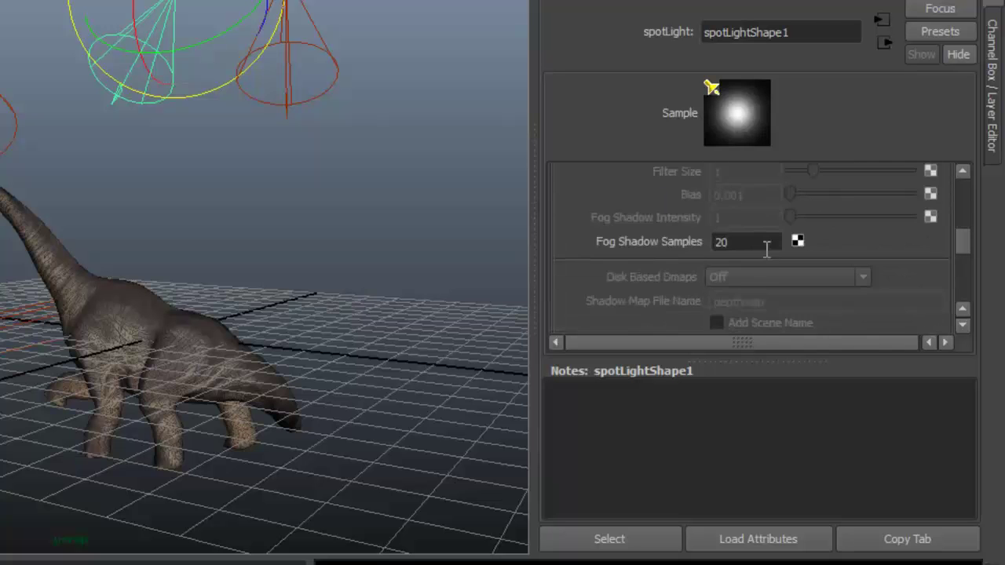
pyautogui.scroll(-6, 757, 246)
pyautogui.scroll(3, 752, 240)
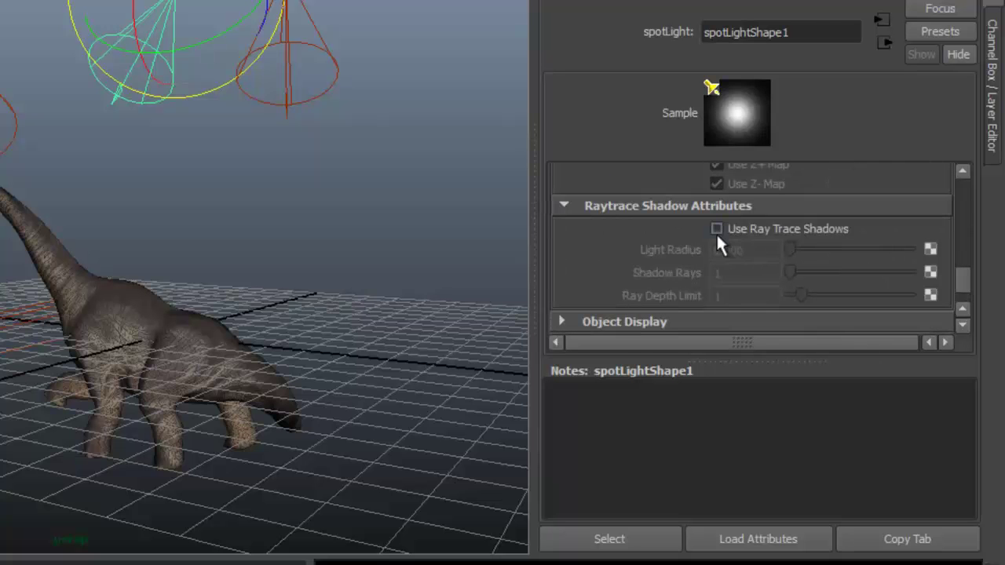
pyautogui.click(717, 229)
pyautogui.moveTo(790, 246); pyautogui.dragTo(839, 264)
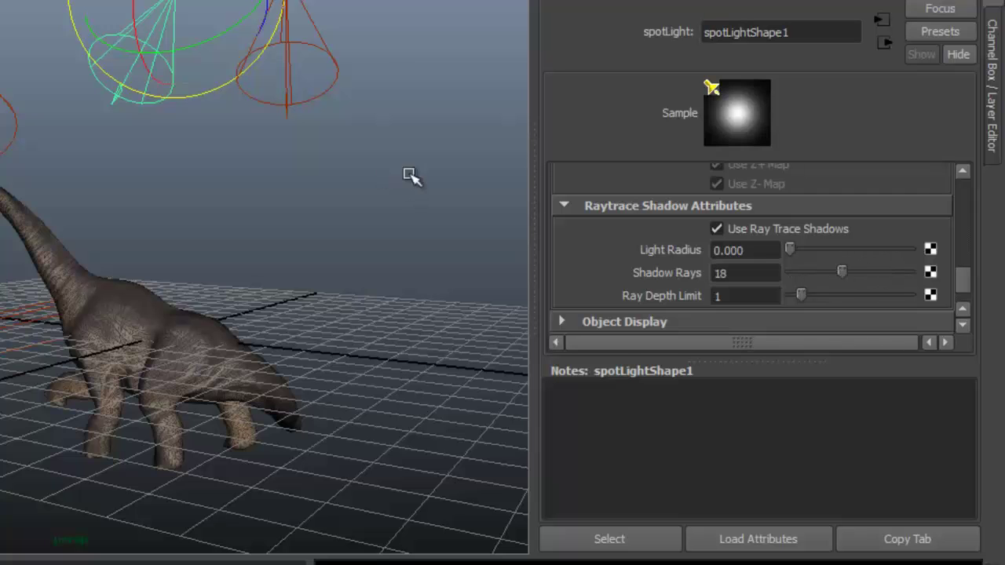
# Enable ray trace shadows on the spot light nearest the tail and raise its number of shadow rays
pyautogui.click(288, 49)
pyautogui.click(716, 229)
pyautogui.moveTo(798, 272); pyautogui.dragTo(886, 272)
# Enable ray trace shadows on the spot light above the head and set its shadow rays to 28
pyautogui.click(3, 94)
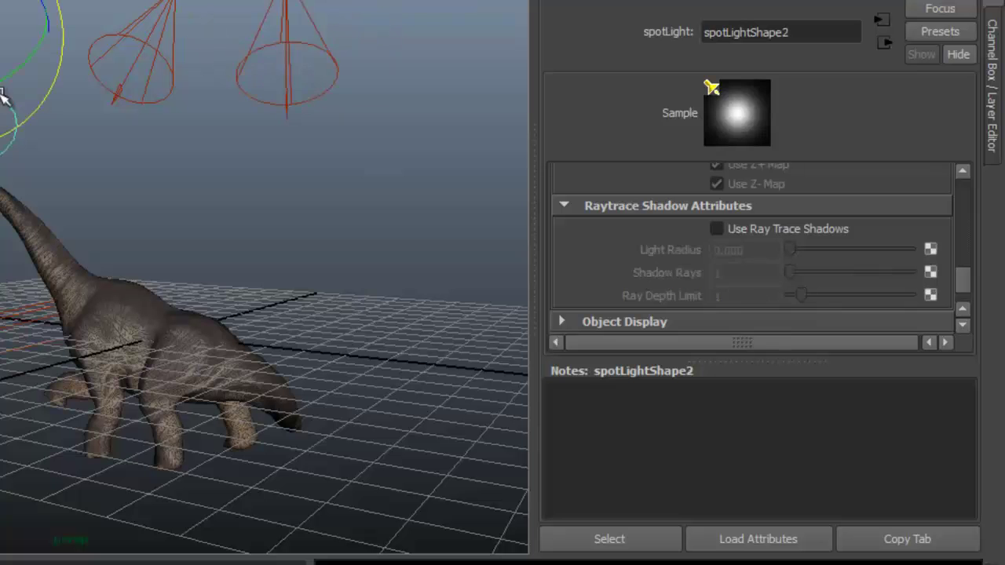
pyautogui.click(734, 232)
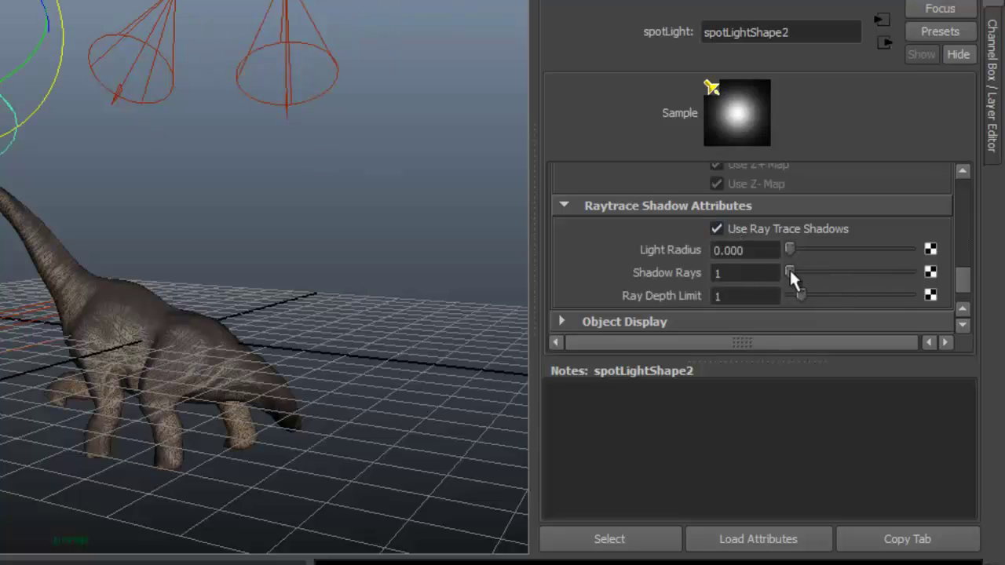
pyautogui.moveTo(869, 266); pyautogui.dragTo(875, 266)
# Frame the whole dinosaur more closely in the perspective view and render it with the ray-traced shadows
pyautogui.keyDown('alt'); pyautogui.moveTo(161, 208); pyautogui.dragTo(220, 168, button='middle'); pyautogui.keyUp('alt')
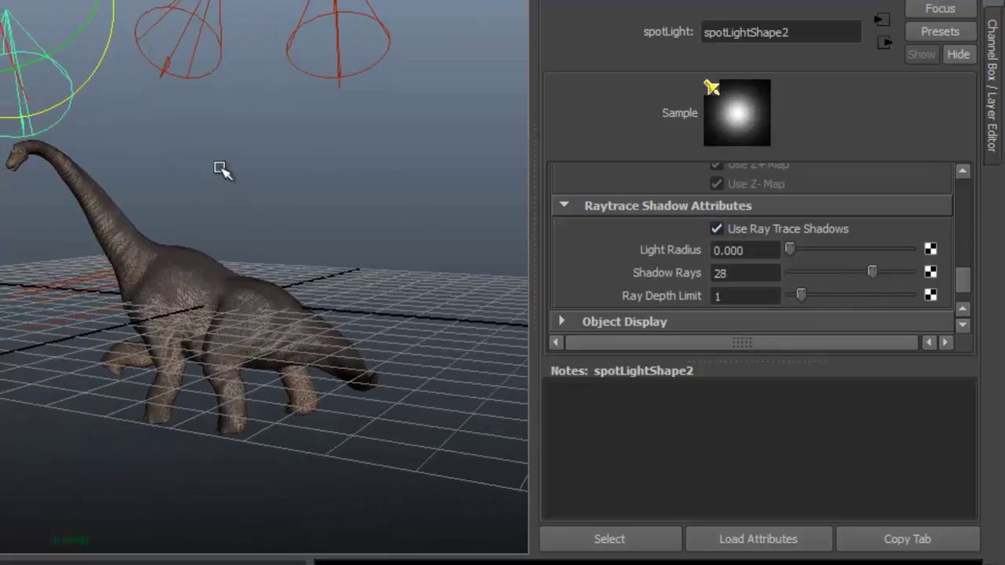
pyautogui.keyDown('alt'); pyautogui.moveTo(220, 168); pyautogui.dragTo(363, 218, button='right'); pyautogui.keyUp('alt')
pyautogui.keyDown('alt'); pyautogui.moveTo(363, 217); pyautogui.dragTo(258, 175, button='middle'); pyautogui.keyUp('alt')
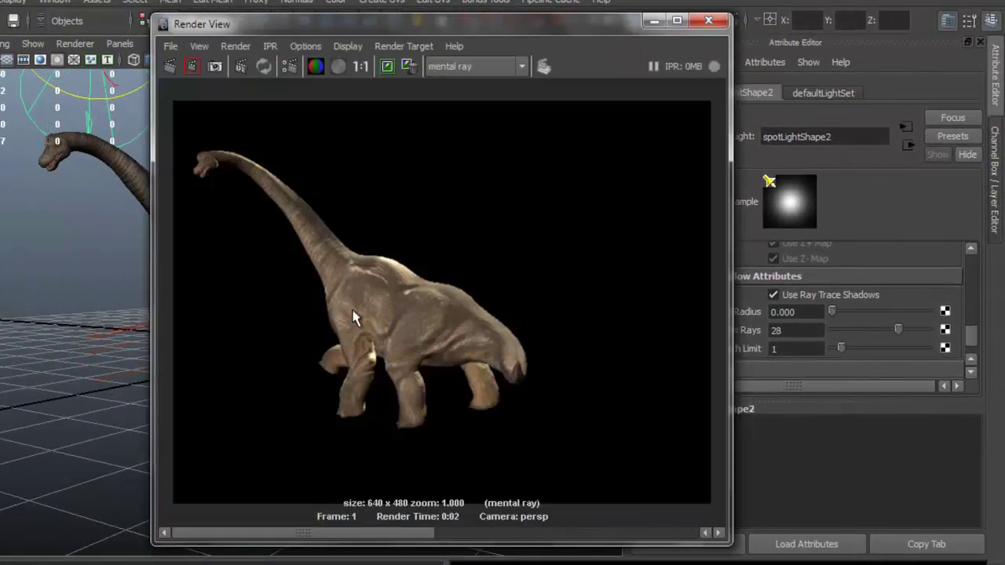
pyautogui.click(167, 67)
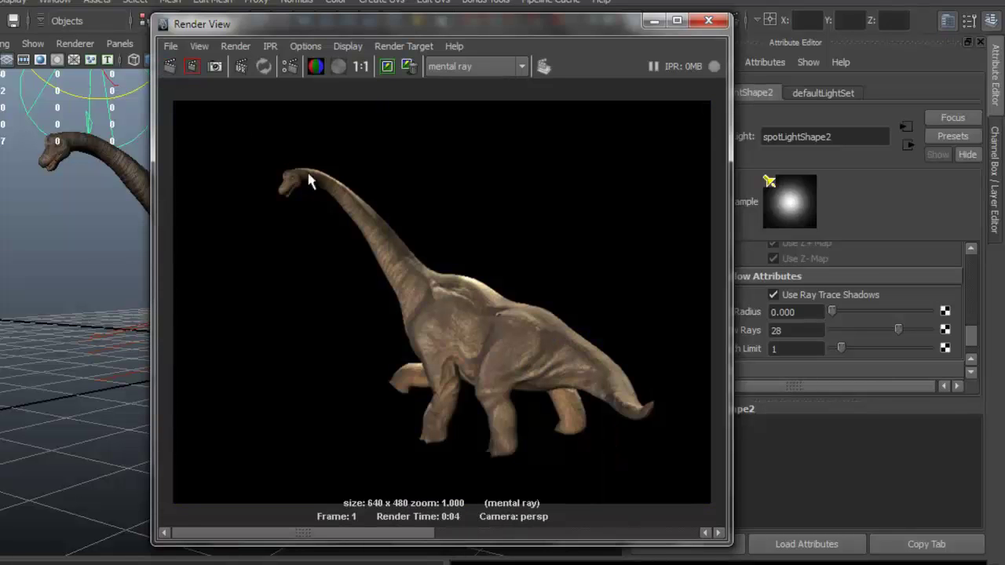
# Compare the new render with the earlier stored one and examine the shadows on the head, neck and body
pyautogui.scroll(3, 384, 175)
pyautogui.scroll(-2, 382, 175)
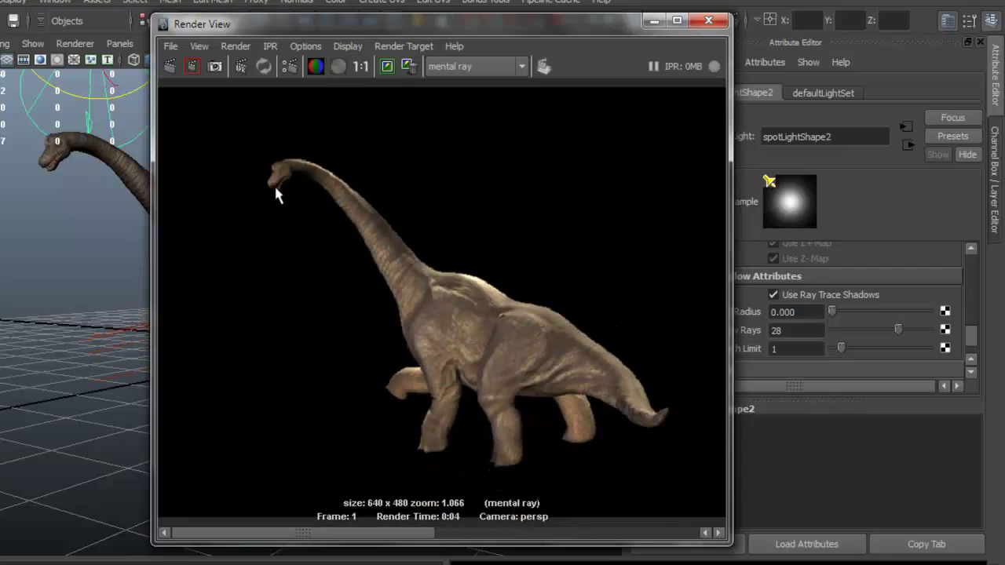
pyautogui.moveTo(510, 536); pyautogui.dragTo(404, 525)
pyautogui.click(625, 535)
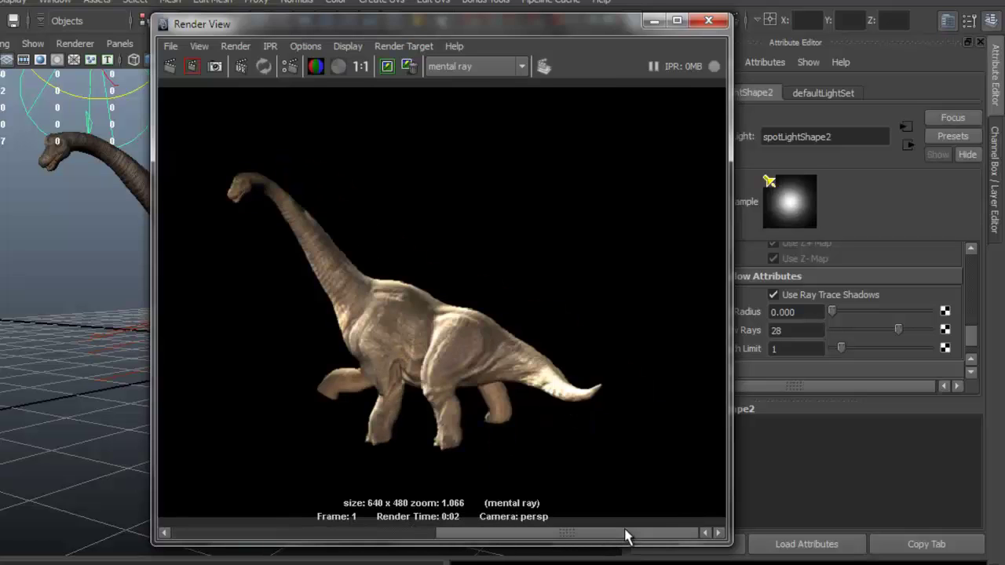
pyautogui.moveTo(625, 535); pyautogui.dragTo(403, 532)
pyautogui.scroll(3, 308, 170)
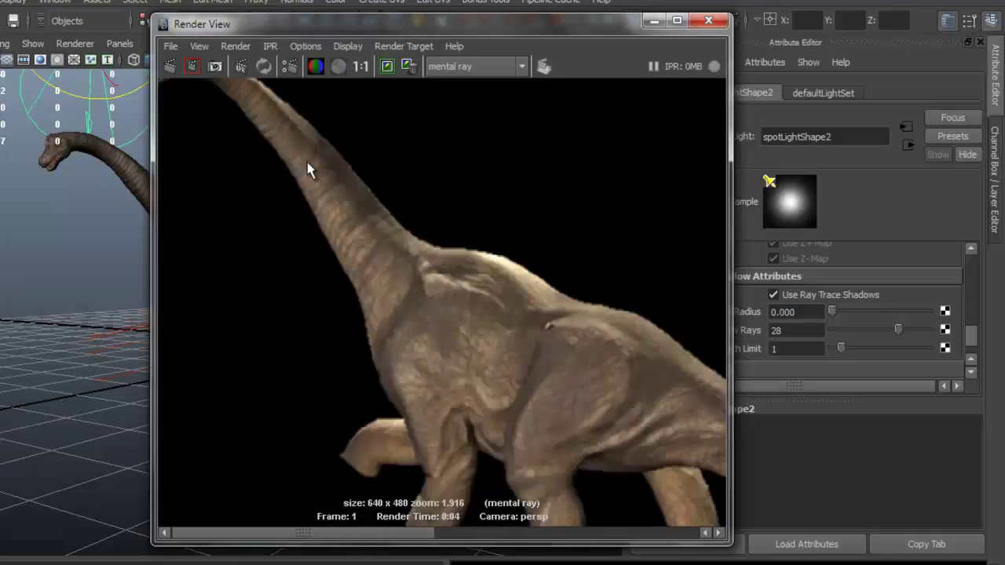
pyautogui.scroll(-1, 308, 170)
pyautogui.scroll(4, 308, 172)
pyautogui.scroll(-4, 308, 175)
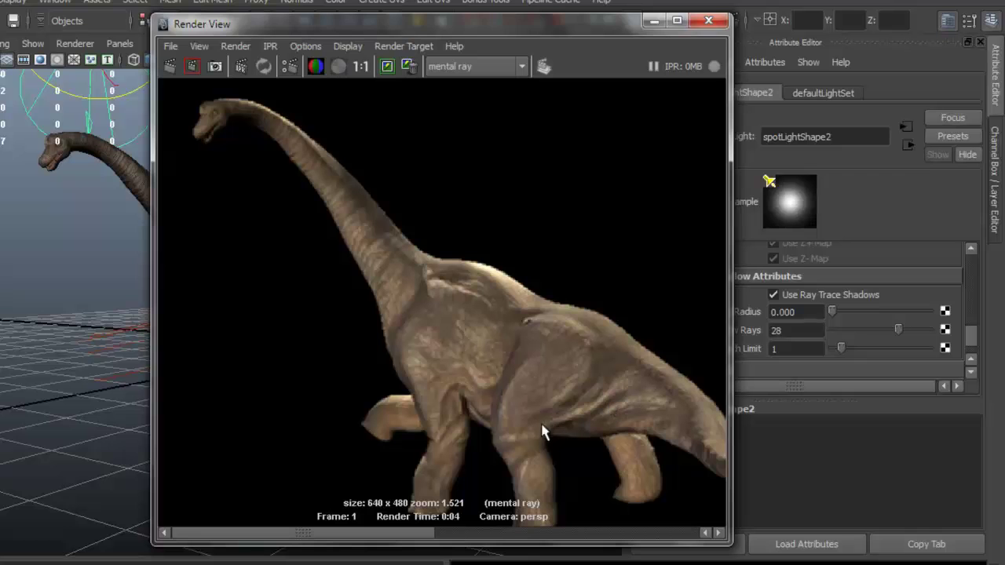
pyautogui.scroll(-1, 478, 310)
pyautogui.scroll(-1, 479, 290)
pyautogui.scroll(1, 467, 276)
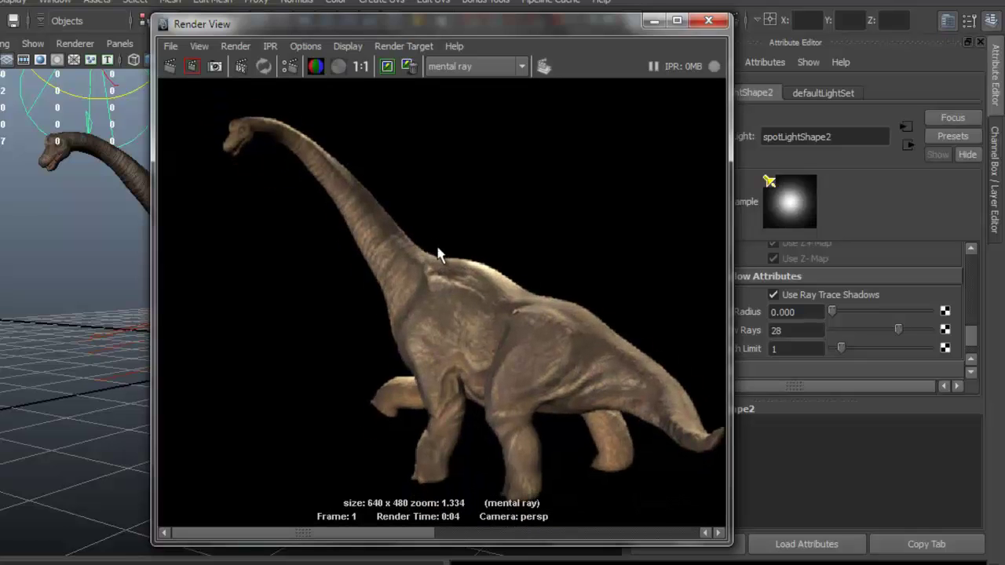
pyautogui.scroll(-1, 439, 254)
pyautogui.moveTo(424, 25); pyautogui.dragTo(554, 17)
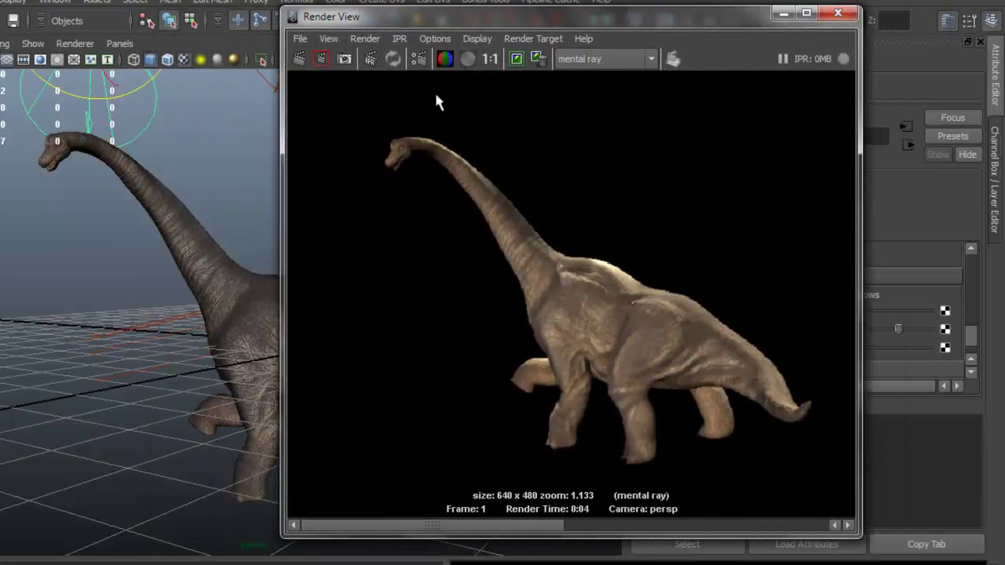
# Look through the mental ray quality presets in the render settings and close the settings
pyautogui.click(432, 43)
pyautogui.click(458, 69)
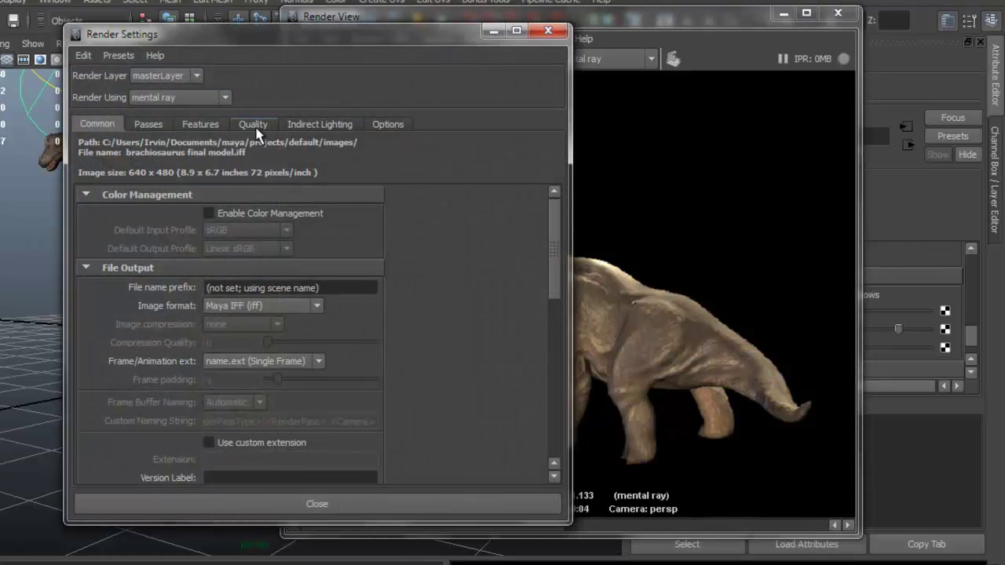
pyautogui.click(256, 134)
pyautogui.click(325, 149)
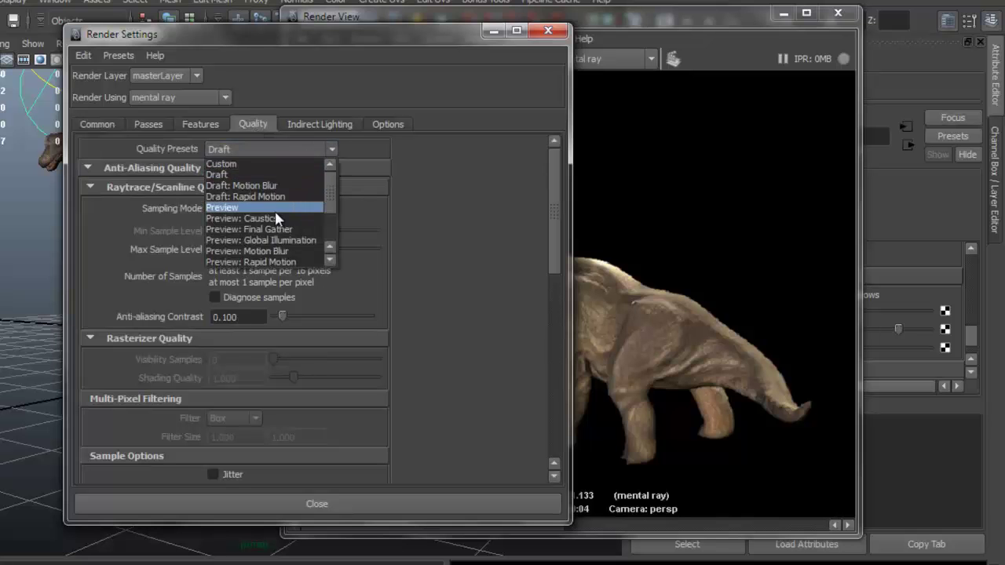
pyautogui.scroll(-1, 251, 235)
pyautogui.click(508, 170)
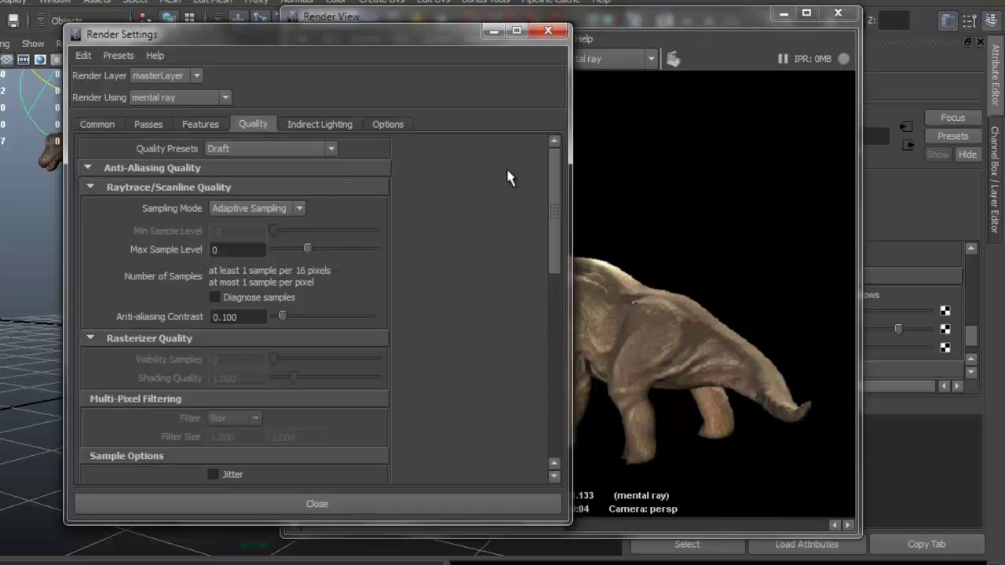
pyautogui.click(548, 29)
# Examine the shadowed dinosaur render at several magnifications, checking the back, legs and tail
pyautogui.moveTo(617, 14); pyautogui.dragTo(640, 25)
pyautogui.scroll(-2, 473, 166)
pyautogui.scroll(1, 486, 152)
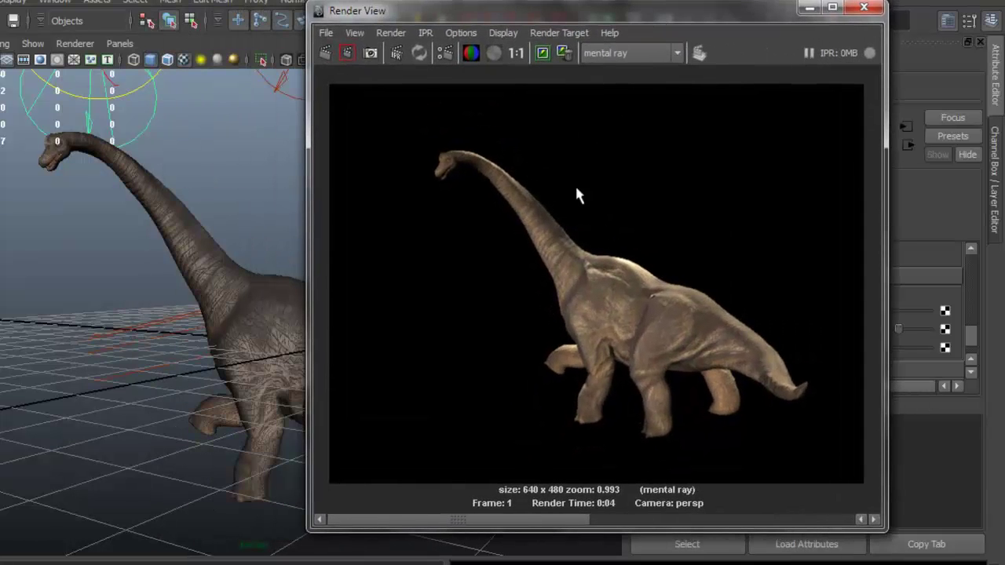
pyautogui.scroll(2, 628, 239)
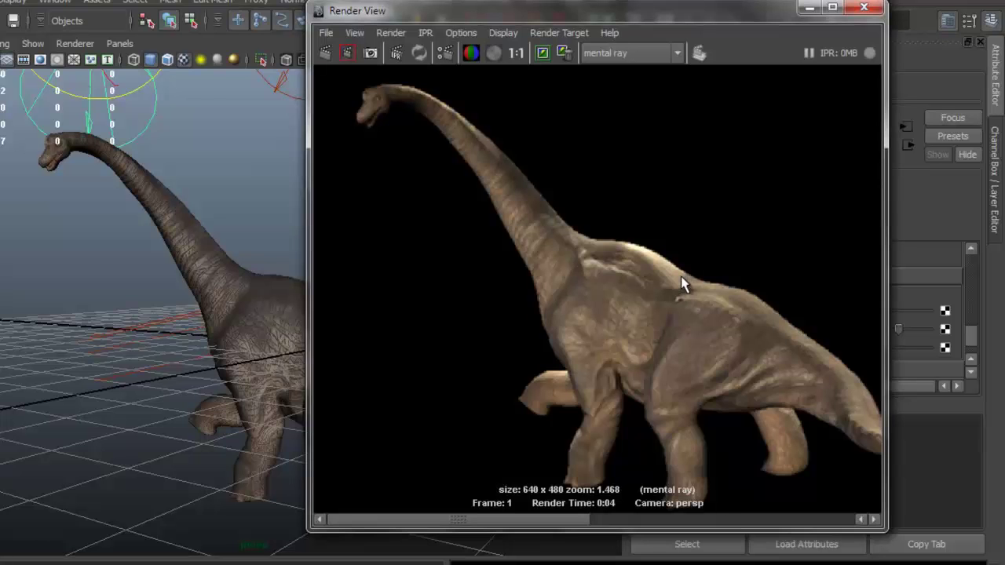
pyautogui.scroll(1, 682, 284)
pyautogui.scroll(-4, 681, 283)
pyautogui.scroll(2, 681, 280)
pyautogui.scroll(-1, 681, 280)
pyautogui.scroll(1, 613, 245)
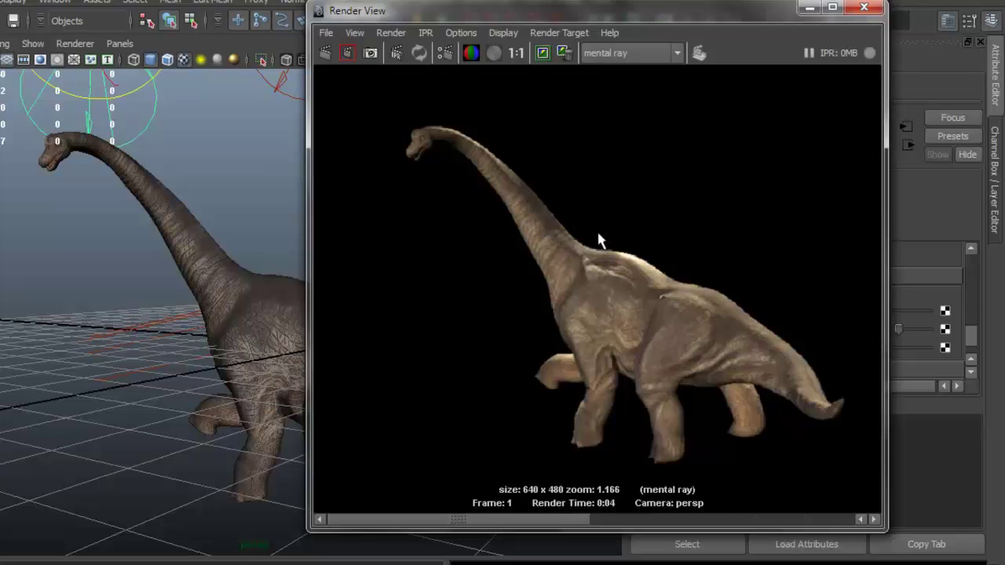
pyautogui.scroll(3, 600, 237)
pyautogui.scroll(-4, 599, 235)
pyautogui.scroll(1, 598, 237)
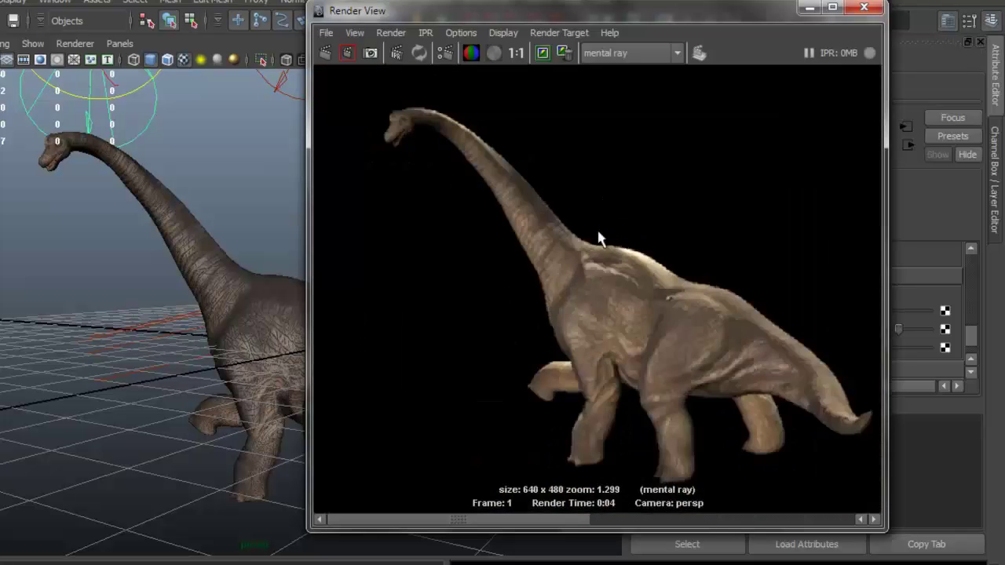
pyautogui.scroll(-4, 598, 235)
pyautogui.scroll(1, 597, 228)
# Close the render window and lighten the perspective camera's environment background colour to dark grey
pyautogui.keyDown('alt'); pyautogui.moveTo(193, 343); pyautogui.dragTo(227, 284); pyautogui.keyUp('alt')
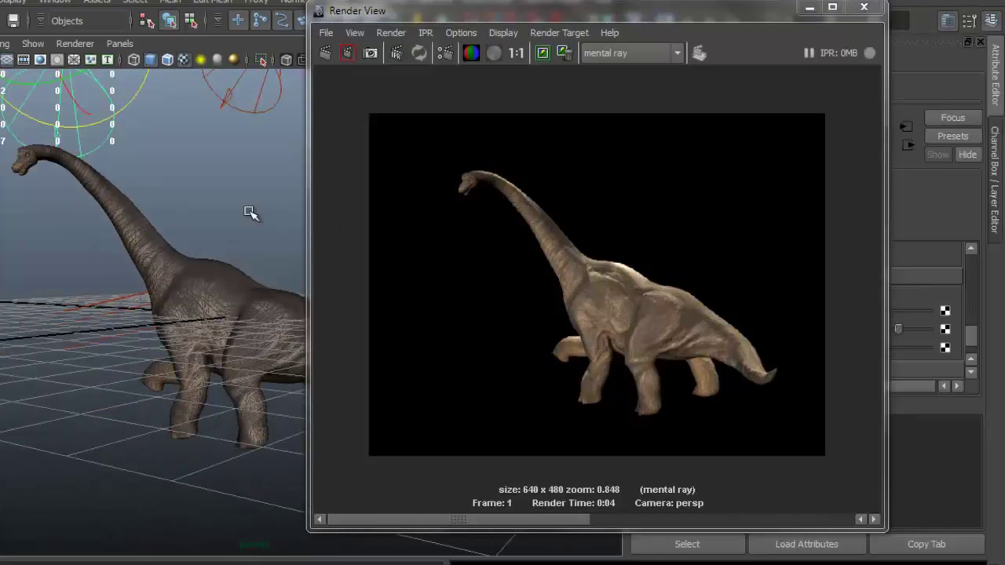
pyautogui.click(863, 7)
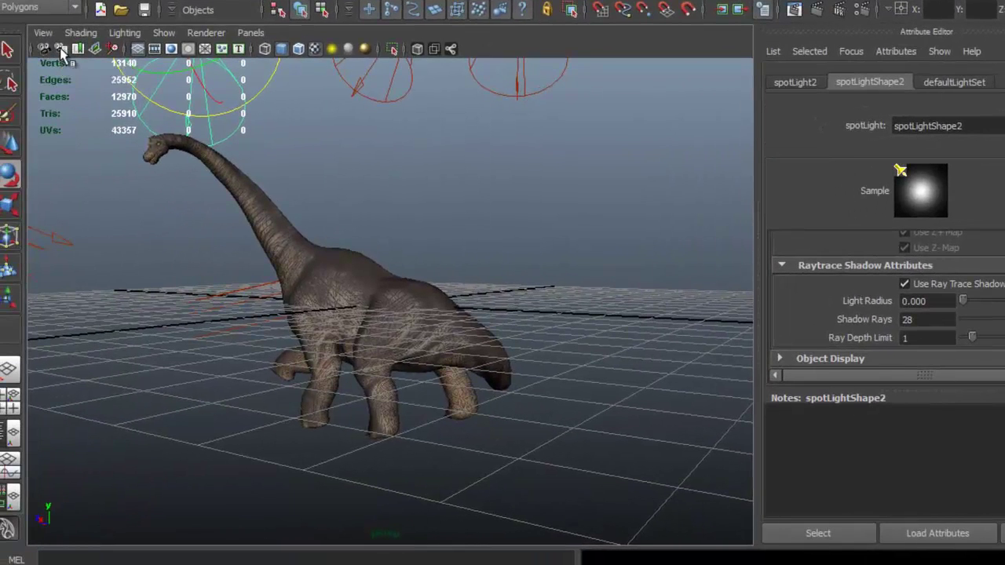
pyautogui.click(61, 50)
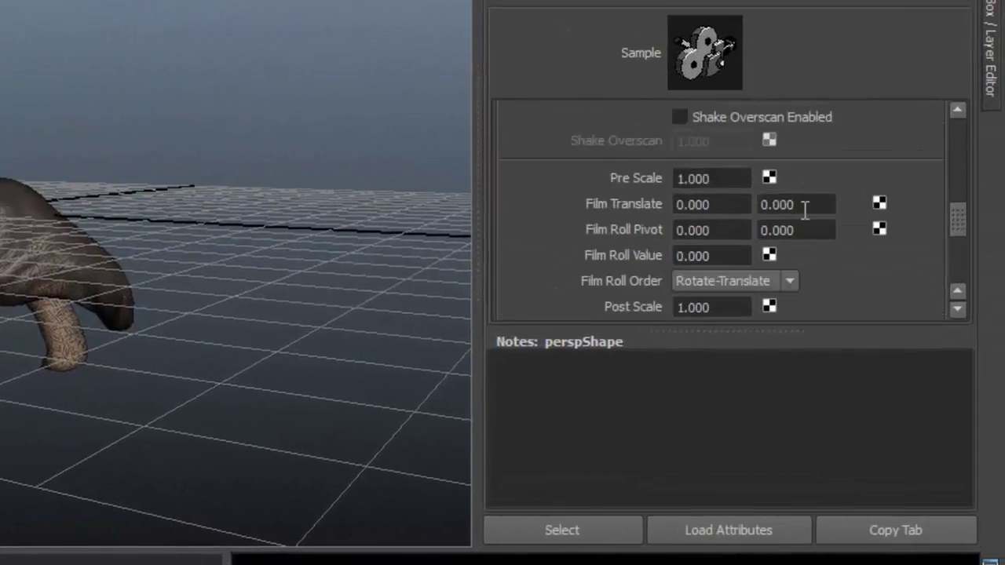
pyautogui.scroll(-5, 789, 213)
pyautogui.click(509, 117)
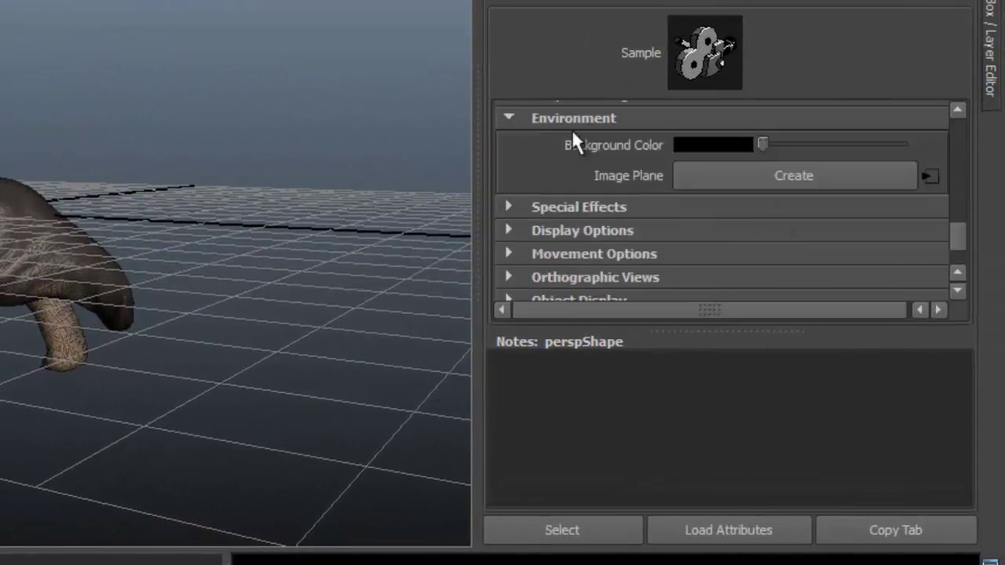
pyautogui.scroll(2, 787, 230)
pyautogui.moveTo(767, 209); pyautogui.dragTo(797, 212)
pyautogui.click(738, 219)
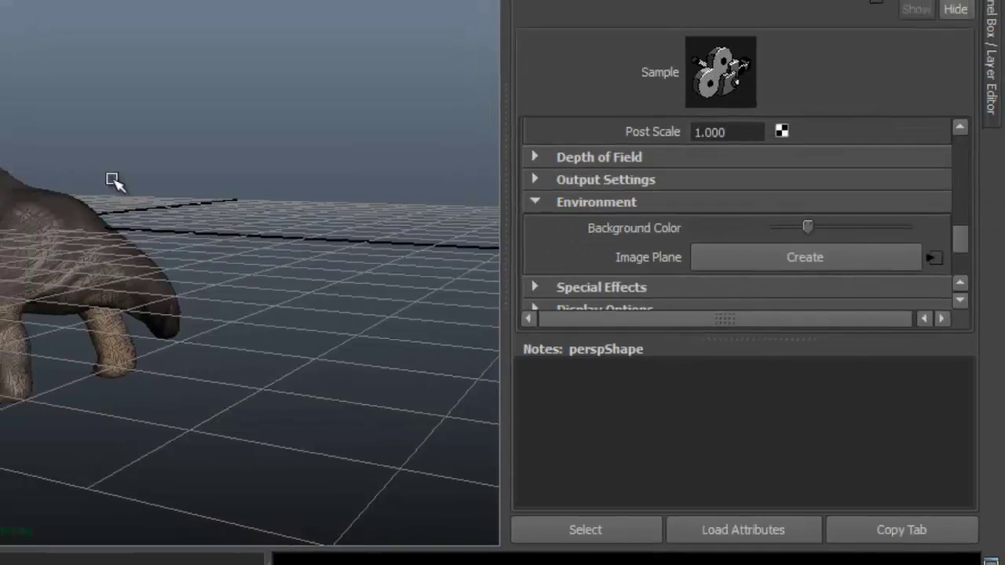
# Show the Channel Box in place of the Attribute Editor and switch the perspective view to High Quality rendering
pyautogui.keyDown('alt'); pyautogui.moveTo(65, 165); pyautogui.dragTo(238, 190, button='middle'); pyautogui.keyUp('alt')
pyautogui.keyDown('alt'); pyautogui.moveTo(238, 190); pyautogui.dragTo(372, 225, button='right'); pyautogui.keyUp('alt')
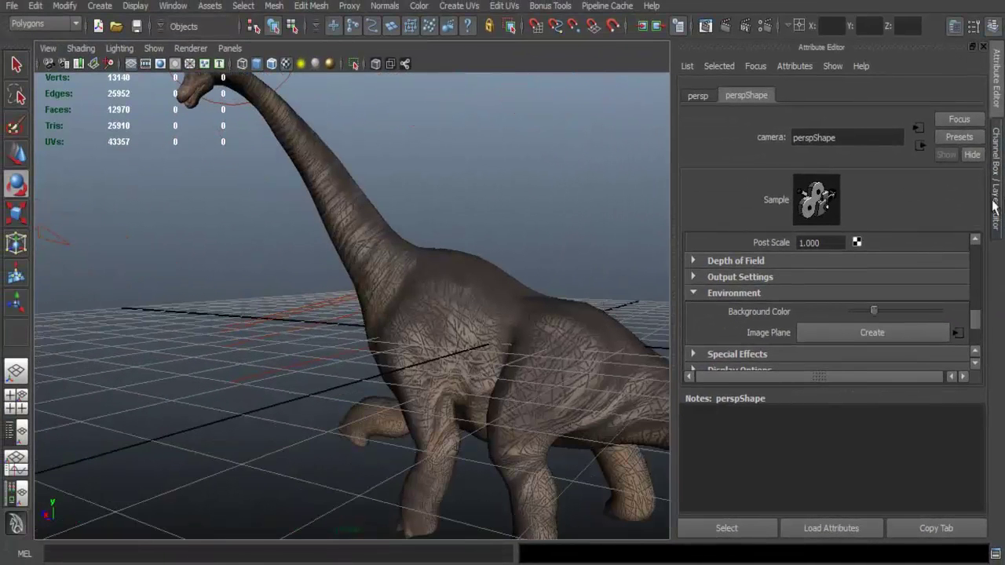
pyautogui.click(998, 157)
pyautogui.keyDown('alt'); pyautogui.moveTo(635, 321); pyautogui.dragTo(454, 300); pyautogui.keyUp('alt')
pyautogui.keyDown('alt'); pyautogui.moveTo(454, 300); pyautogui.dragTo(533, 302, button='right'); pyautogui.keyUp('alt')
pyautogui.keyDown('alt'); pyautogui.moveTo(455, 211); pyautogui.dragTo(455, 171, button='middle'); pyautogui.keyUp('alt')
pyautogui.click(330, 64)
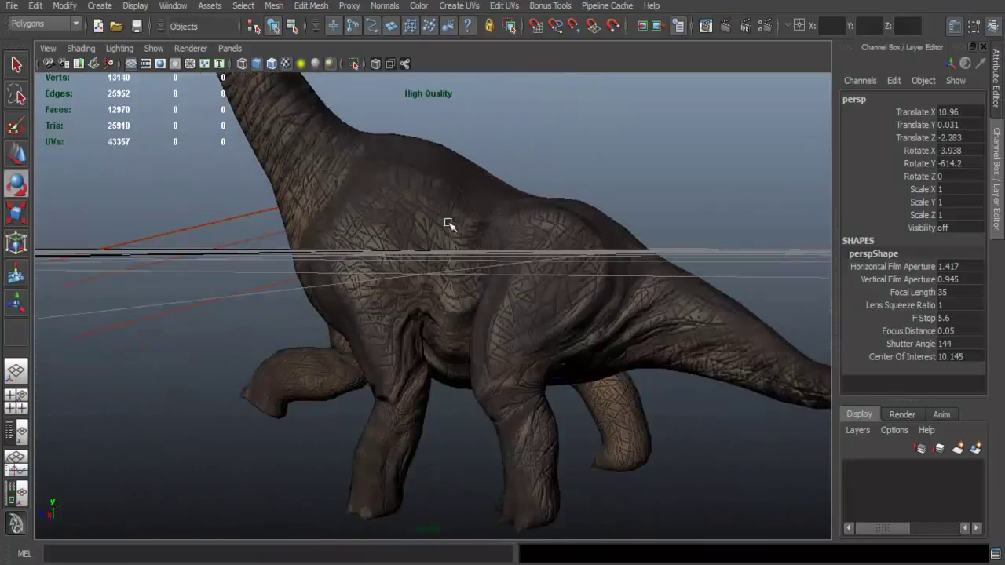
# Examine the whole dinosaur from different angles in the High Quality perspective view
pyautogui.keyDown('alt'); pyautogui.moveTo(448, 225); pyautogui.dragTo(528, 294); pyautogui.keyUp('alt')
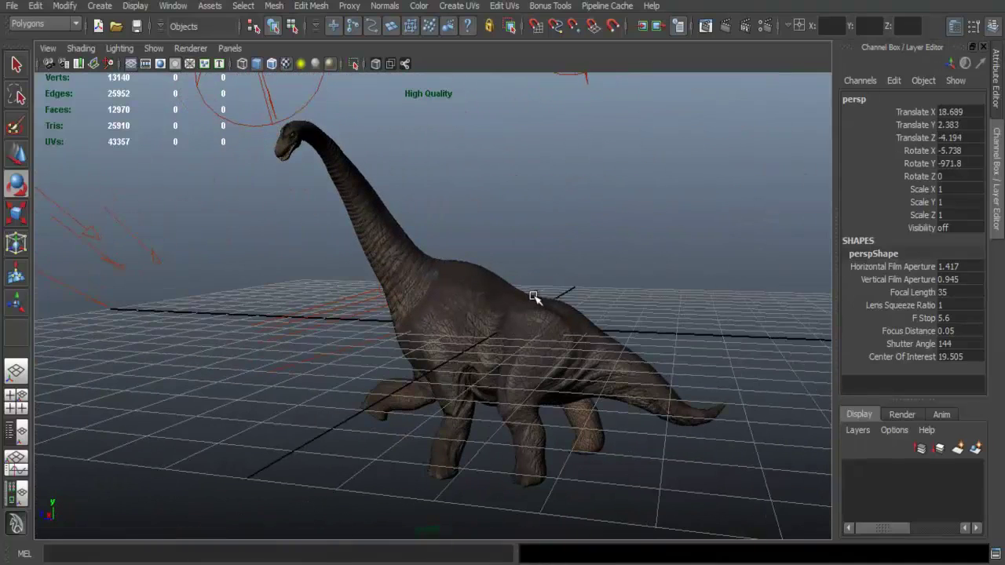
pyautogui.keyDown('alt'); pyautogui.moveTo(633, 293); pyautogui.dragTo(539, 306); pyautogui.keyUp('alt')
pyautogui.keyDown('alt'); pyautogui.moveTo(543, 291); pyautogui.dragTo(508, 287, button='right'); pyautogui.keyUp('alt')
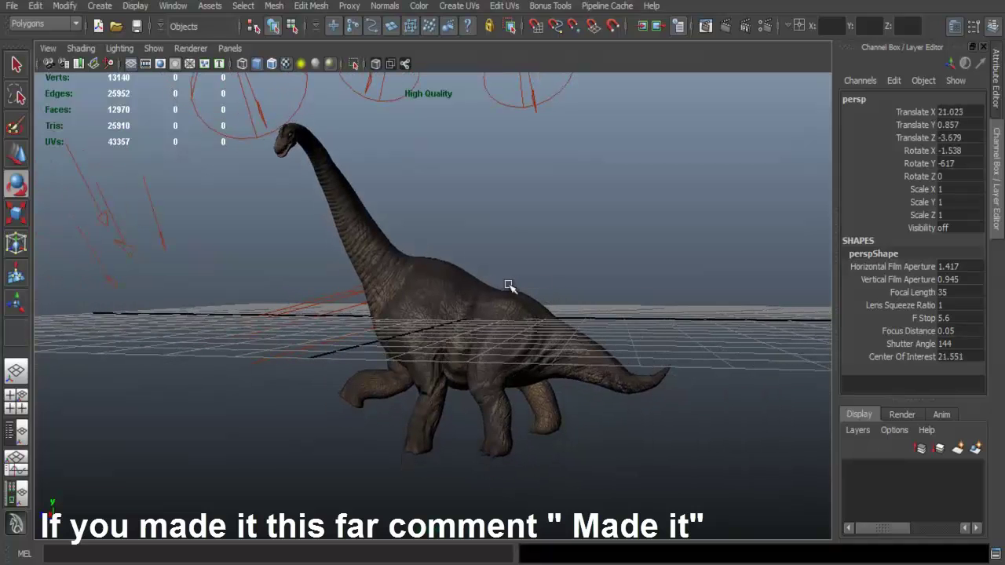